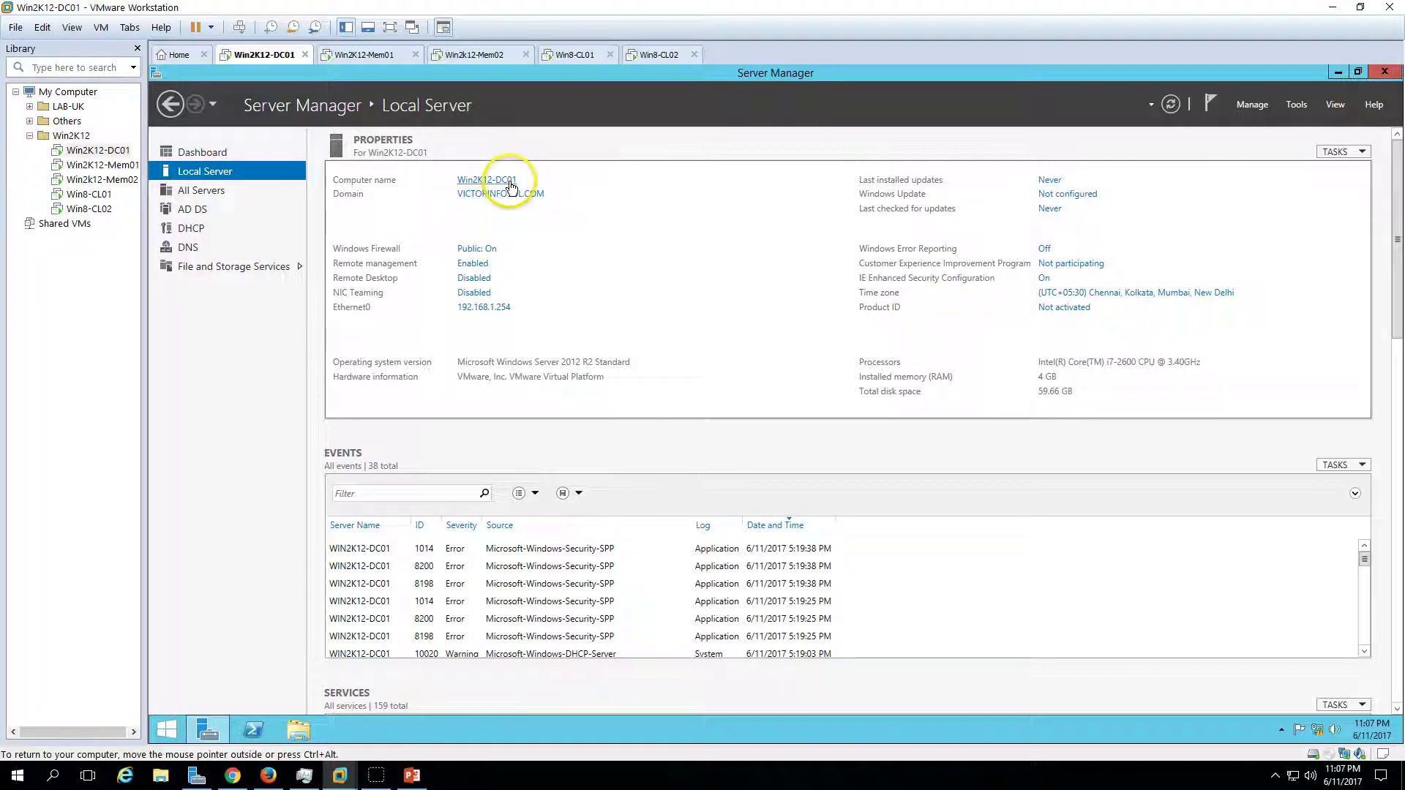
# - Compare Win2K12-DC01's Server Manager Dashboard and Local Server pages against the demo slide
pyautogui.click(205, 152)
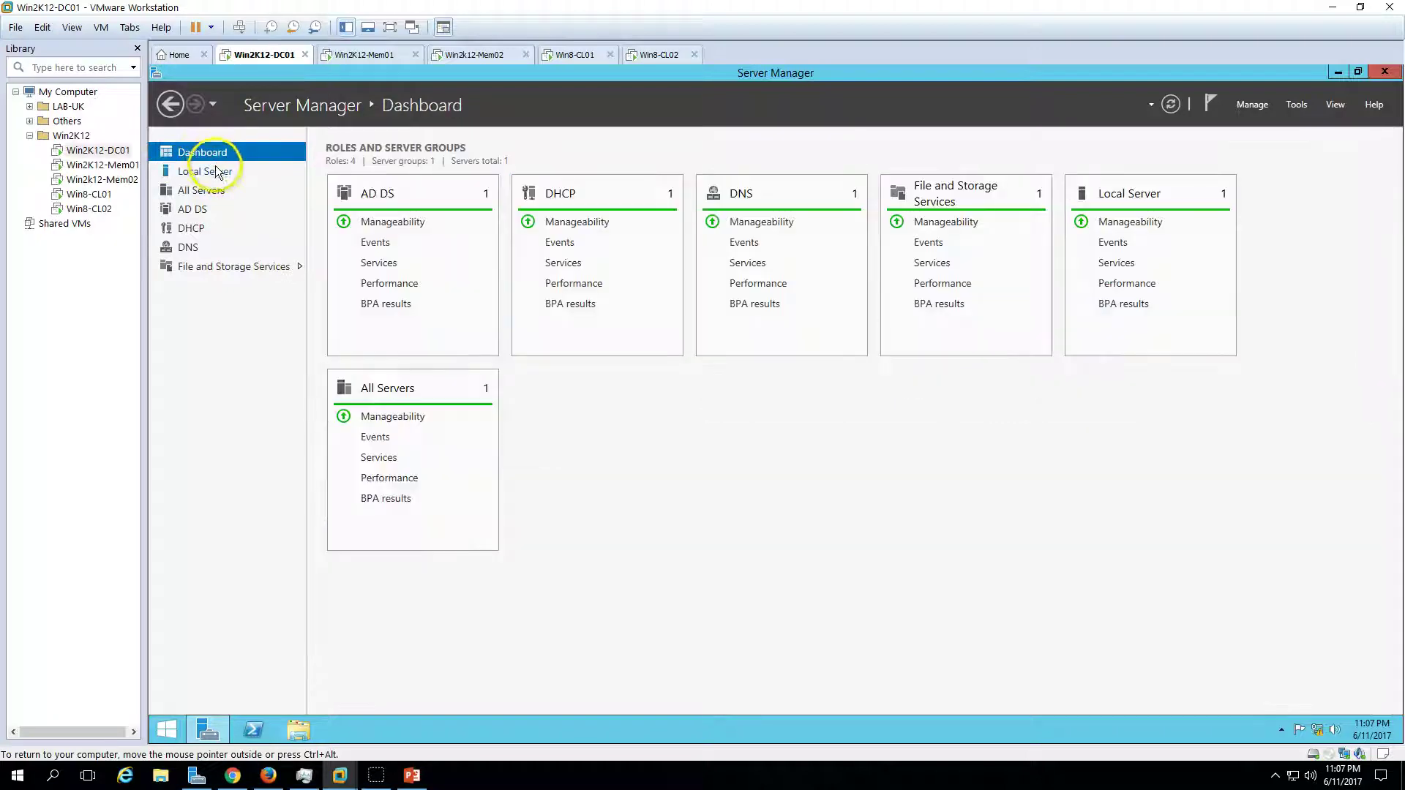
pyautogui.click(216, 171)
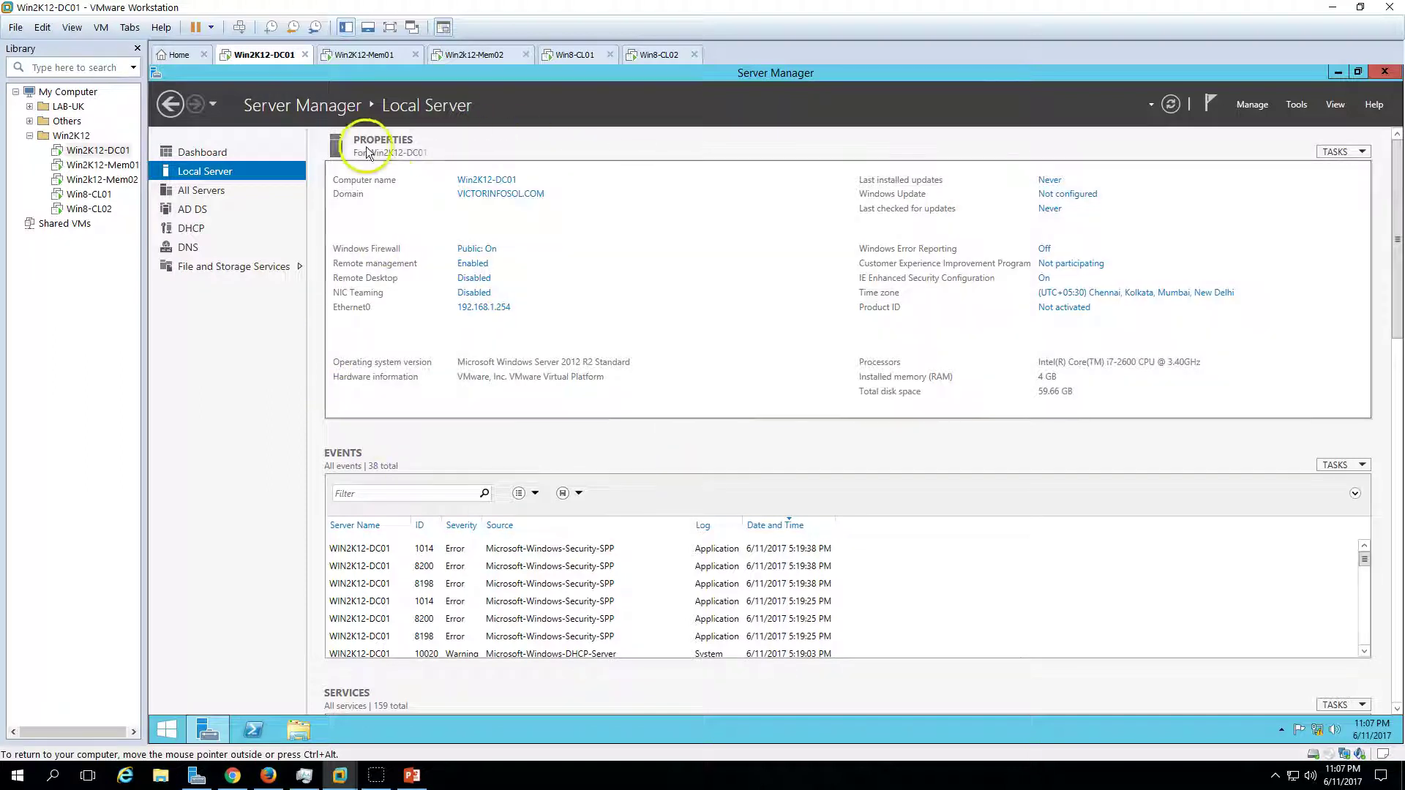
pyautogui.click(213, 152)
pyautogui.click(412, 776)
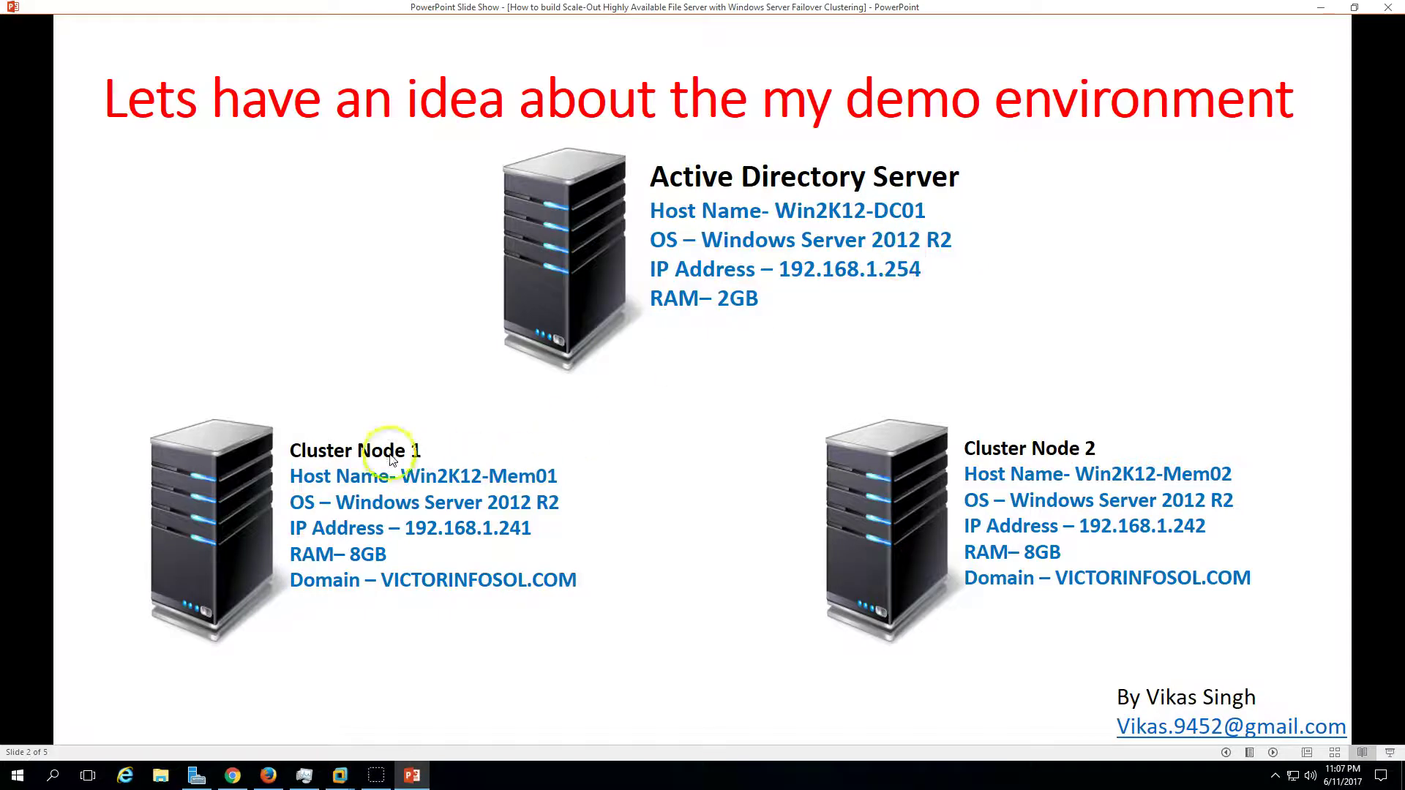
pyautogui.click(424, 783)
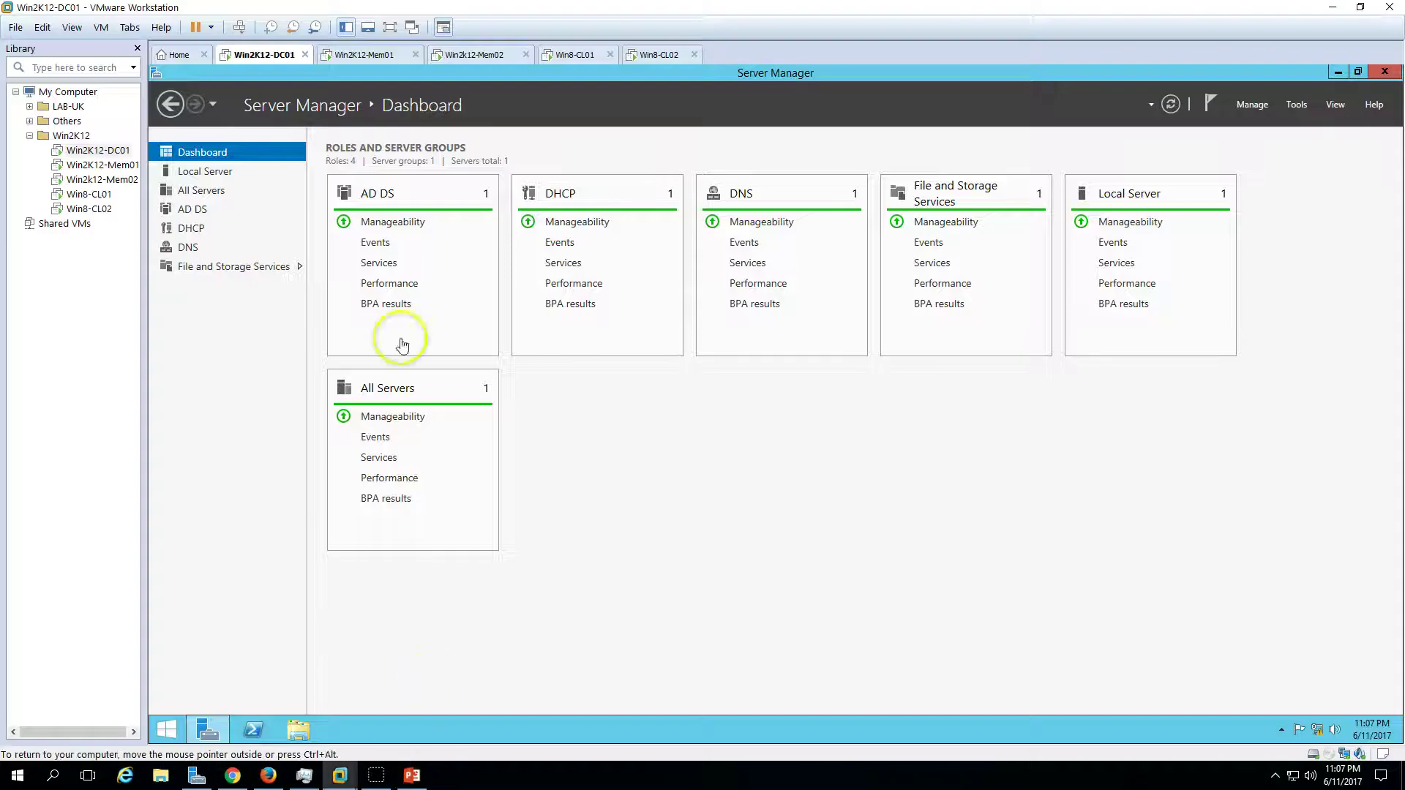
# - Show Win2K12-Mem01's Local Server properties, with Ethernet0 at 192.168.1.201, and check against the slide
pyautogui.click(362, 55)
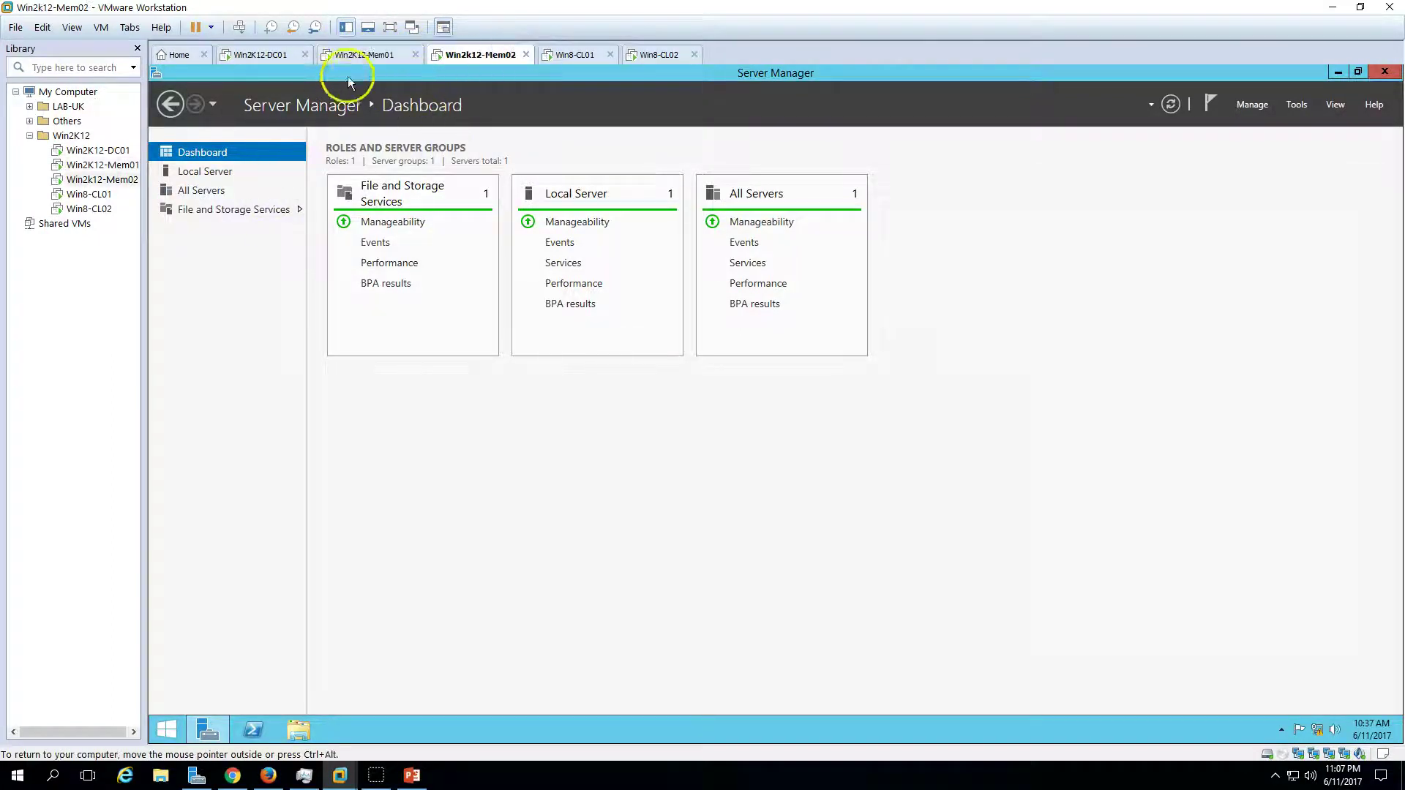
pyautogui.click(219, 171)
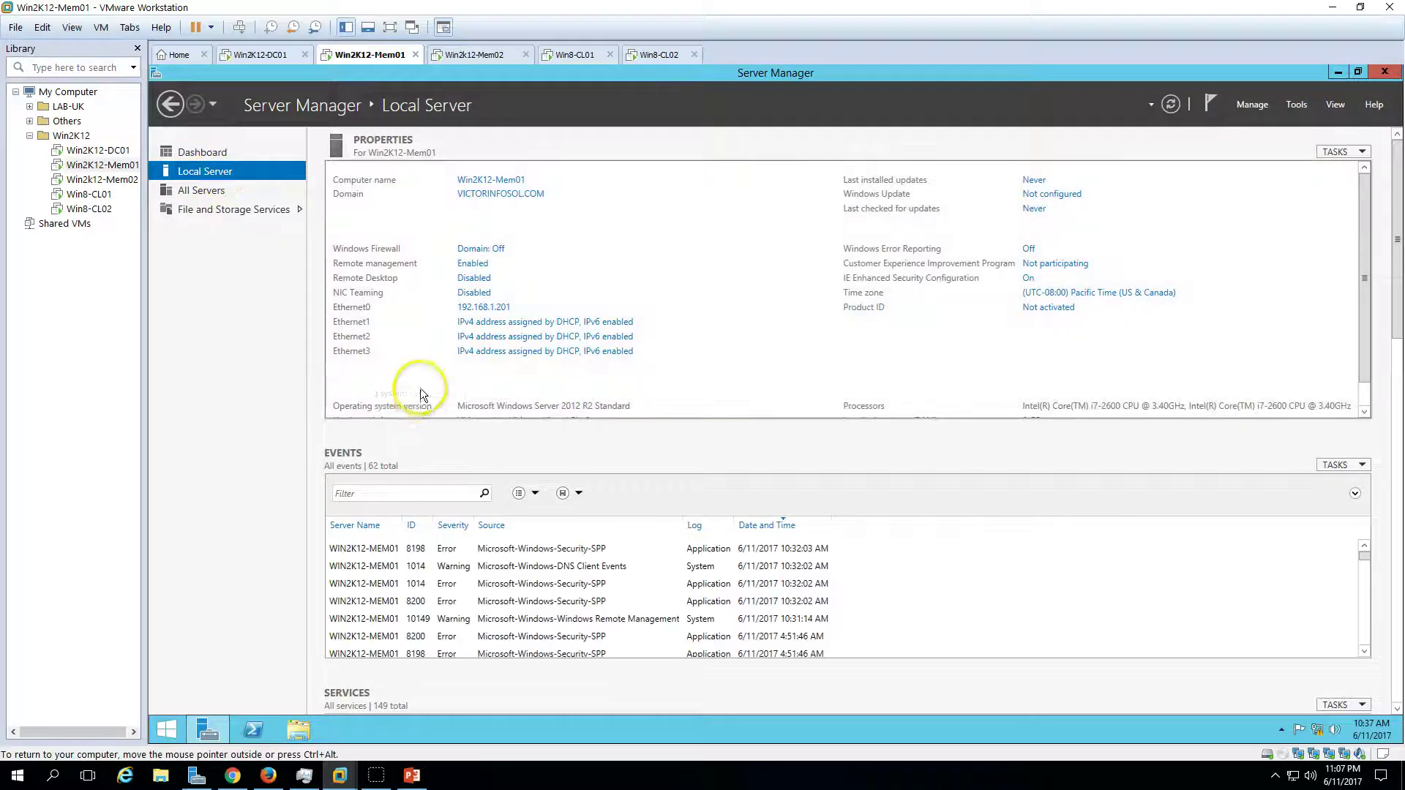
pyautogui.click(412, 775)
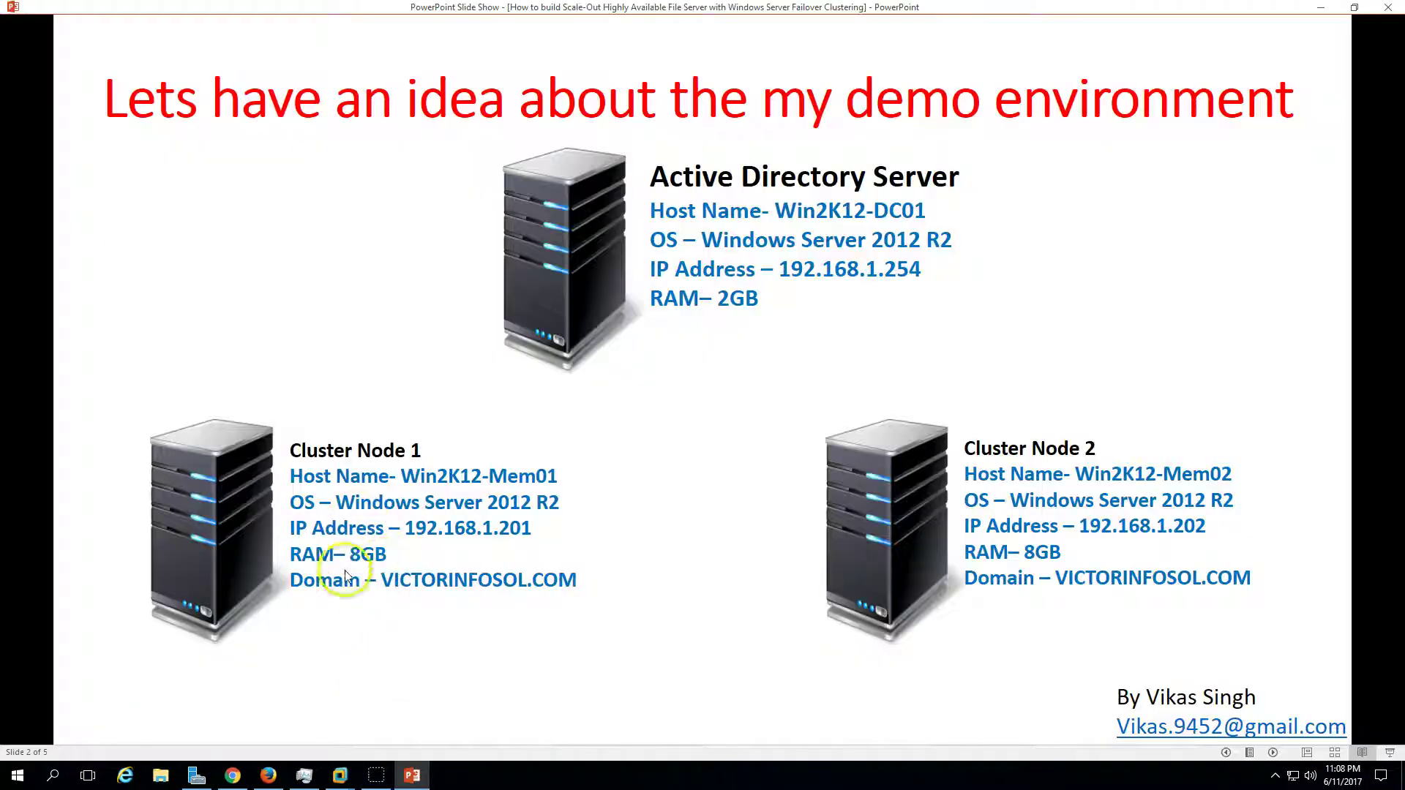
pyautogui.click(339, 772)
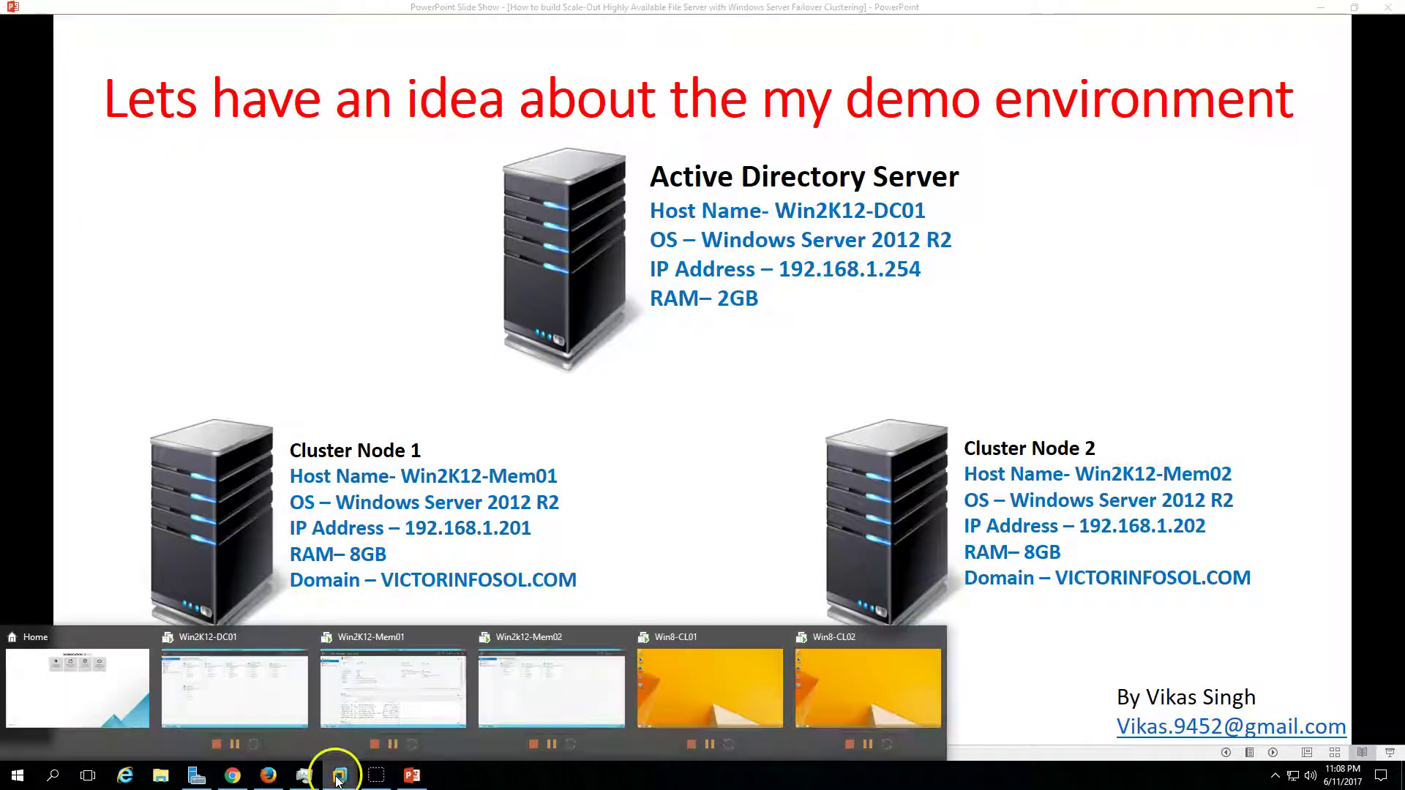
pyautogui.click(364, 716)
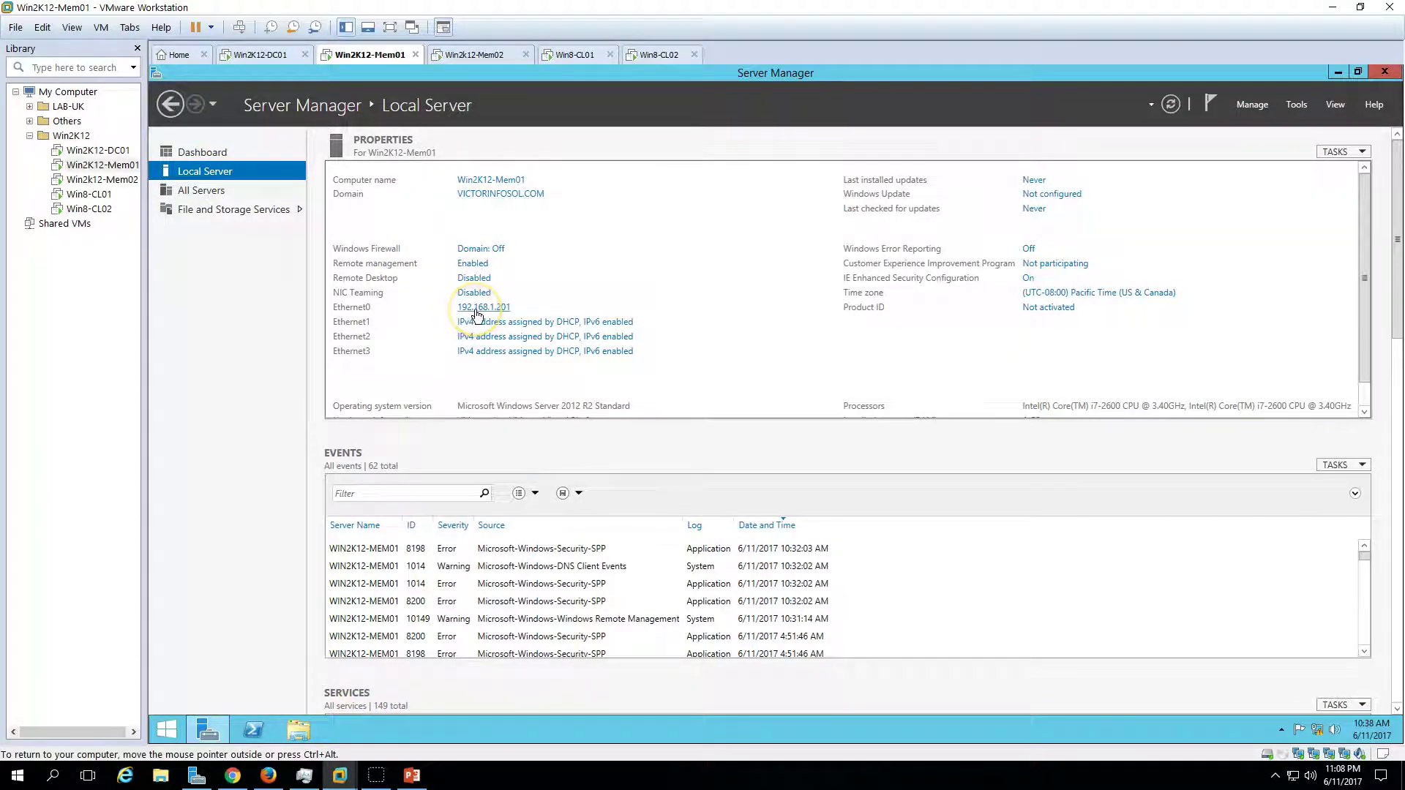
# - Check Win2k12-Mem02's Local Server properties at 192.168.1.202, then return to the other VMs
pyautogui.click(477, 54)
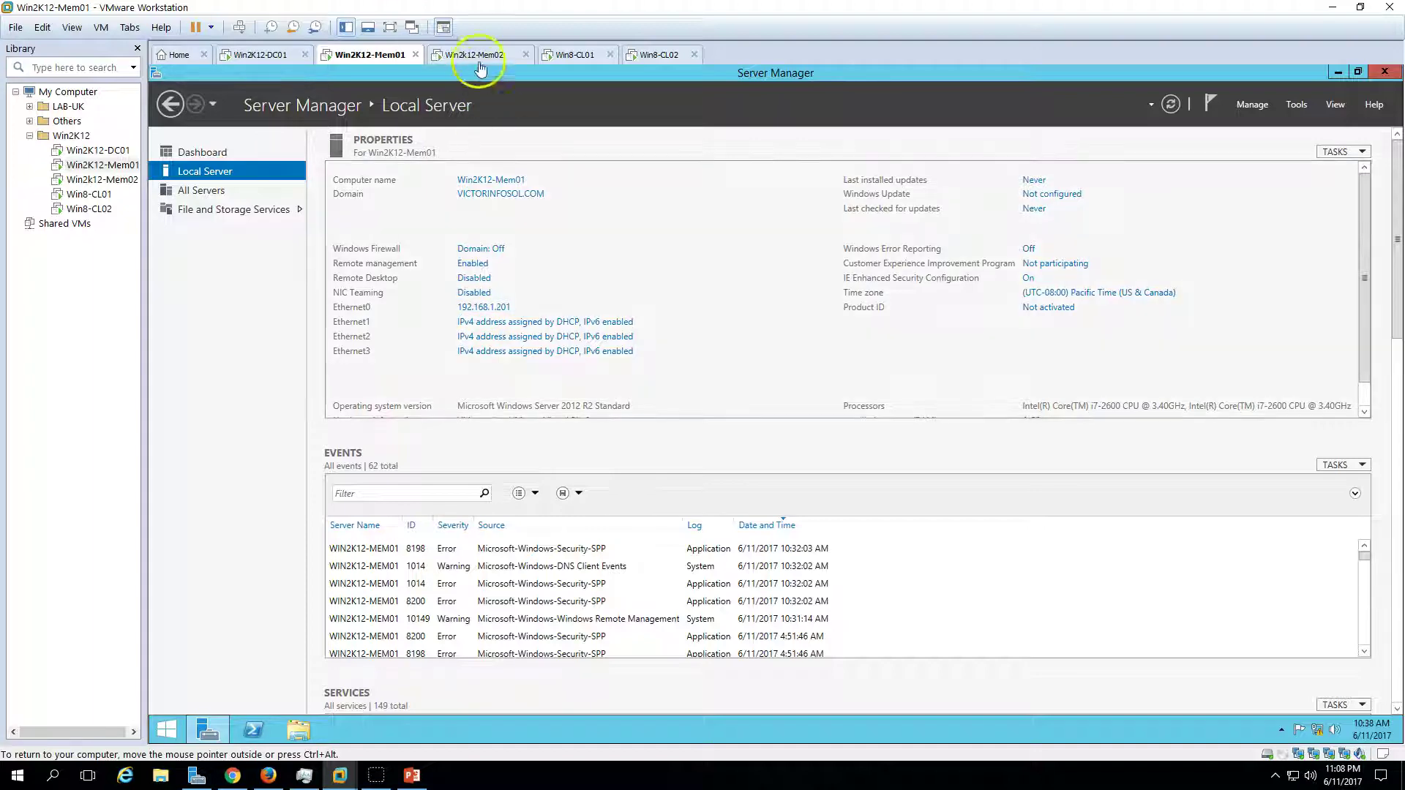
pyautogui.click(227, 173)
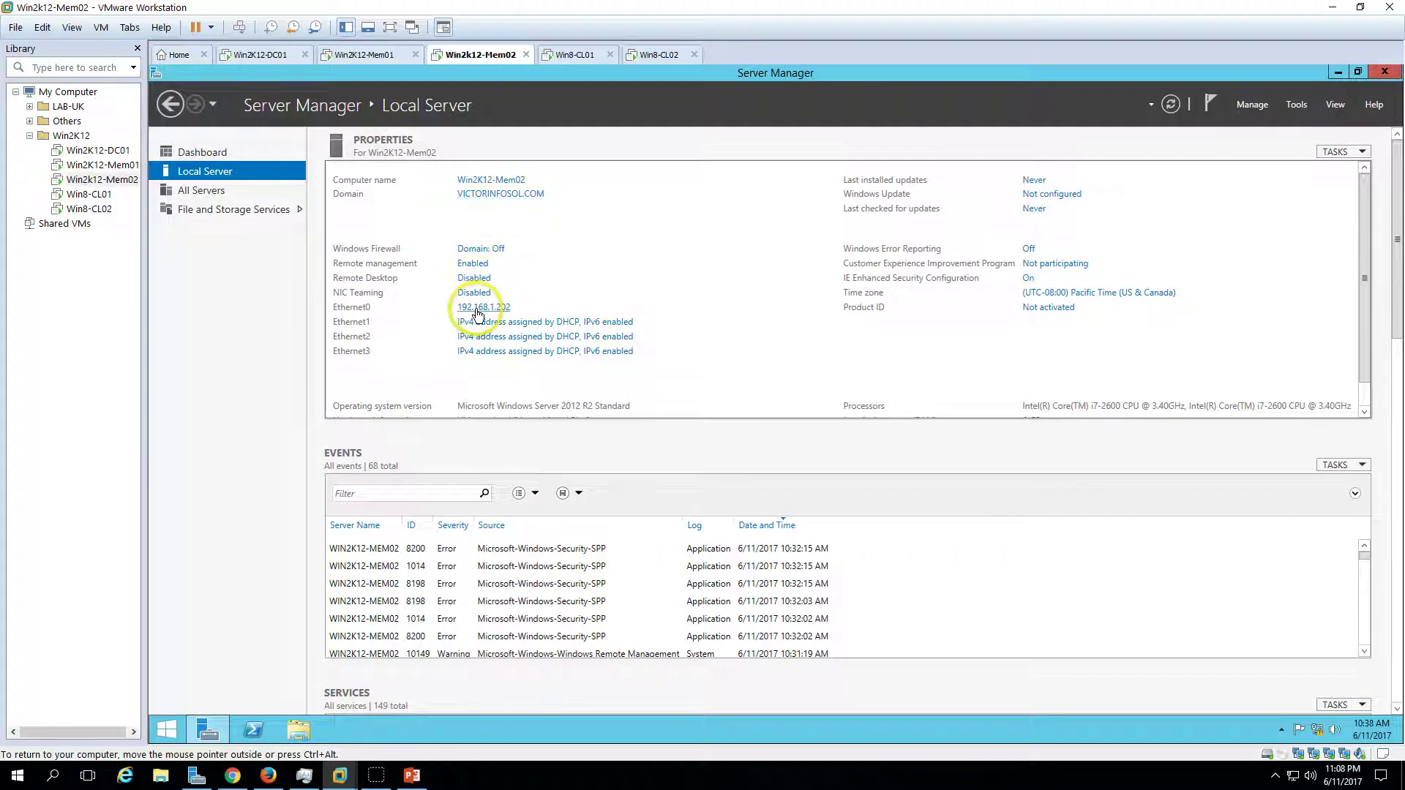
pyautogui.click(401, 58)
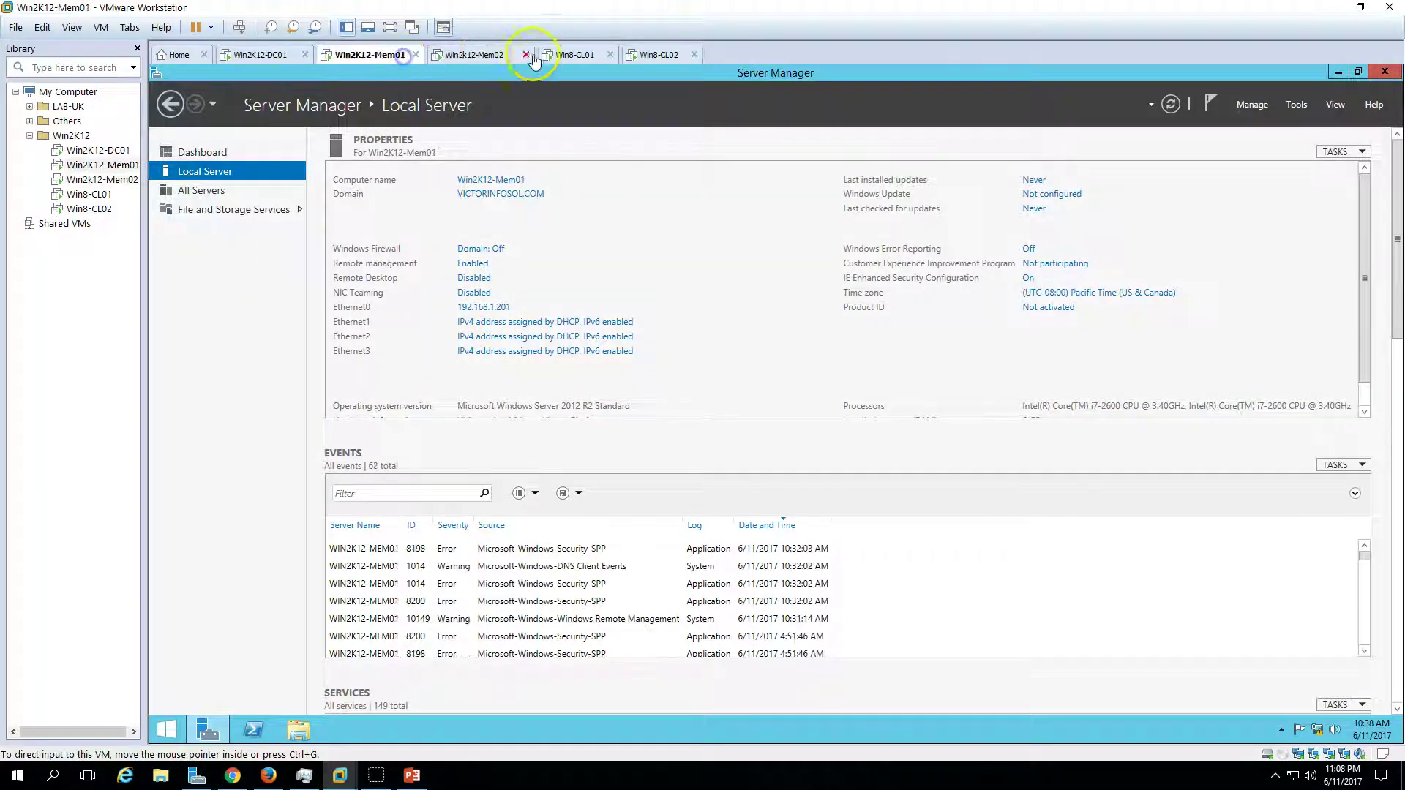
pyautogui.click(575, 56)
# - View System properties on Win8-CL01 and Win8-CL02, confirming they are joined to VICTORINFOSOL.COM
pyautogui.click(480, 561)
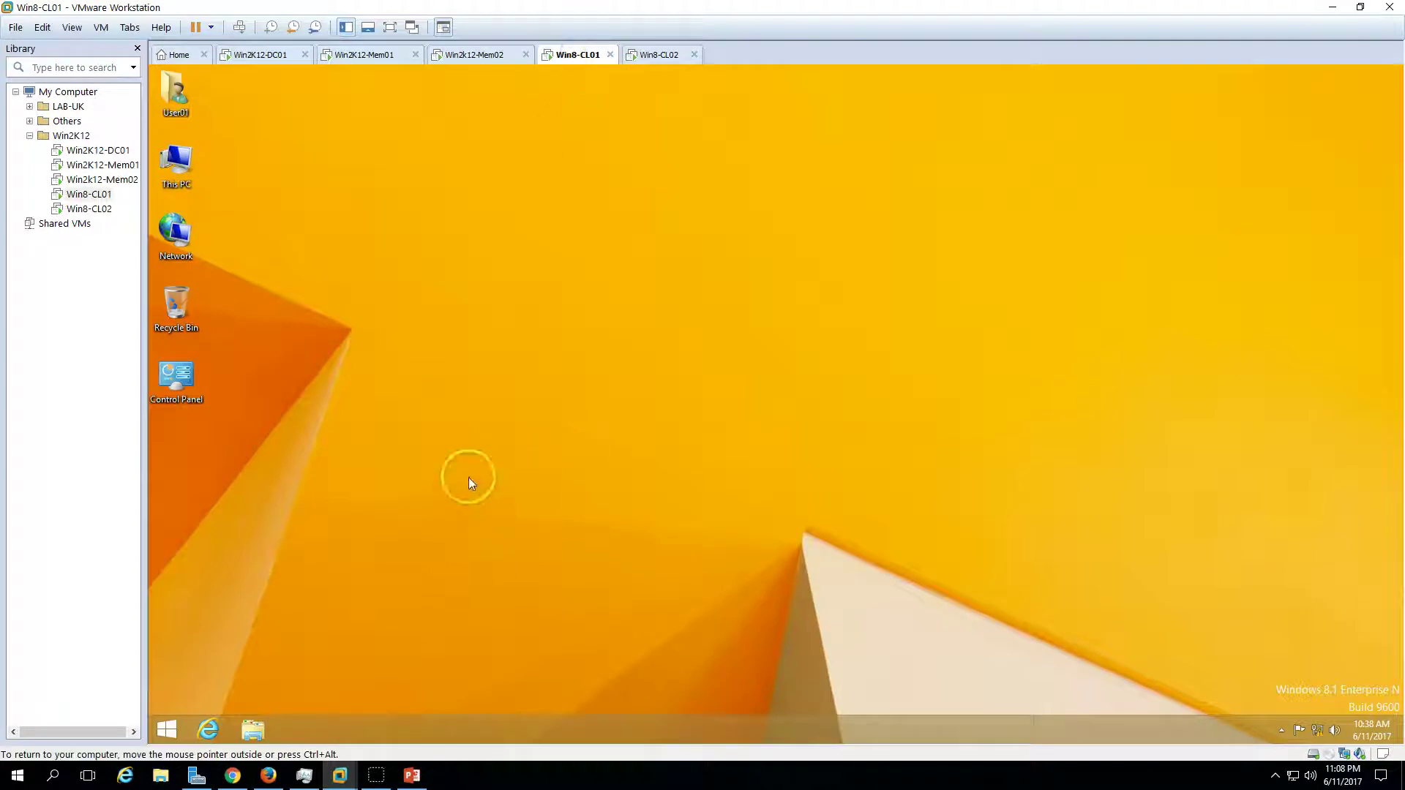
pyautogui.rightClick(176, 161)
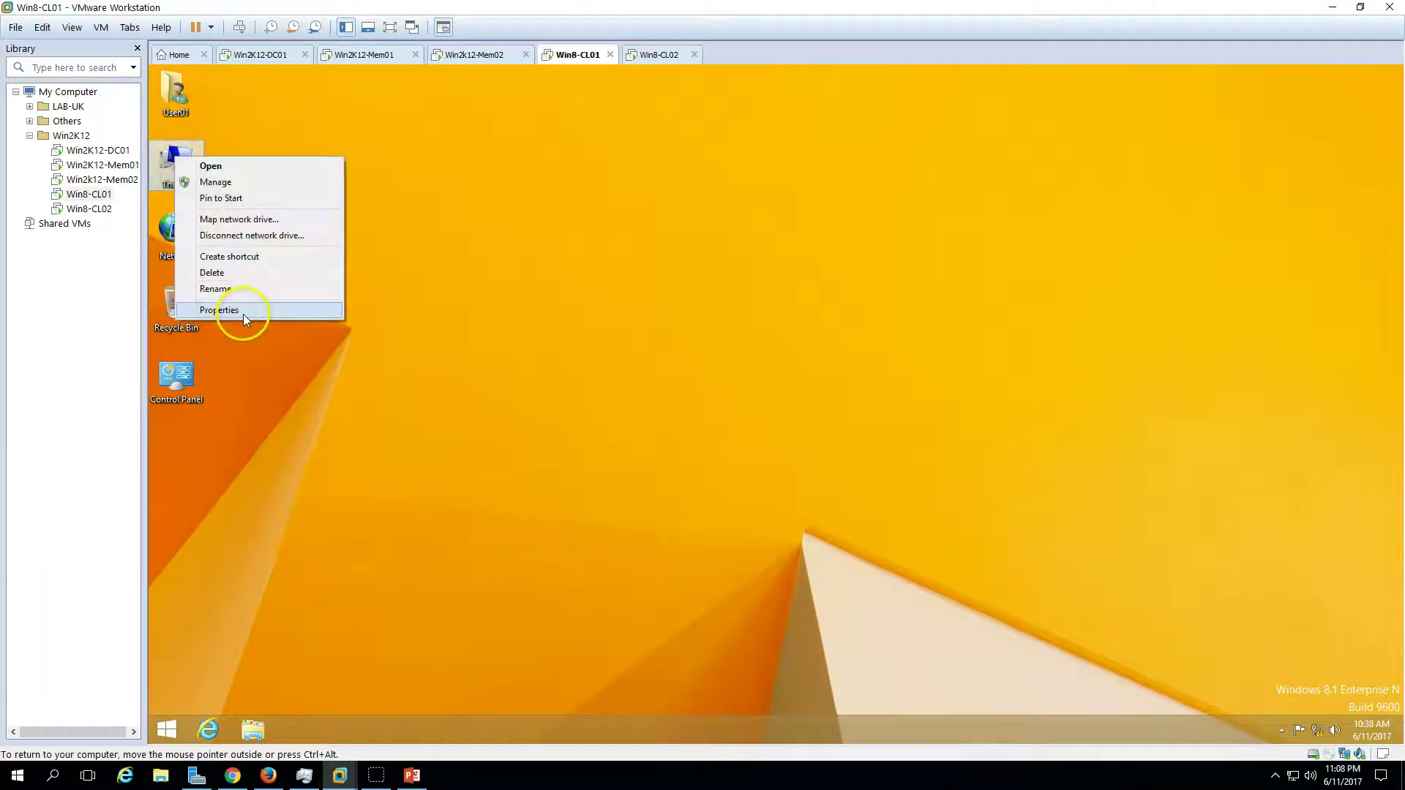
pyautogui.click(244, 314)
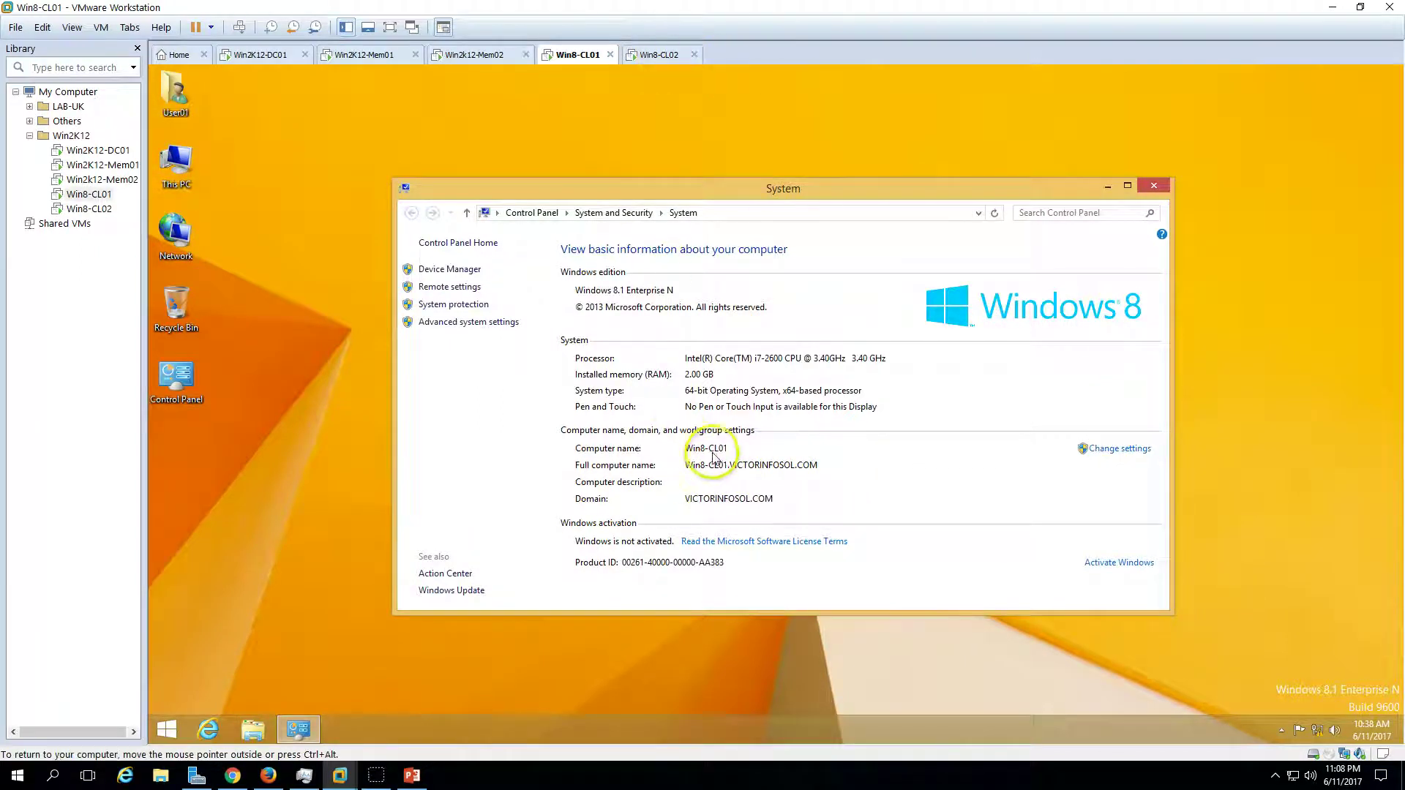
pyautogui.click(657, 65)
pyautogui.rightClick(167, 159)
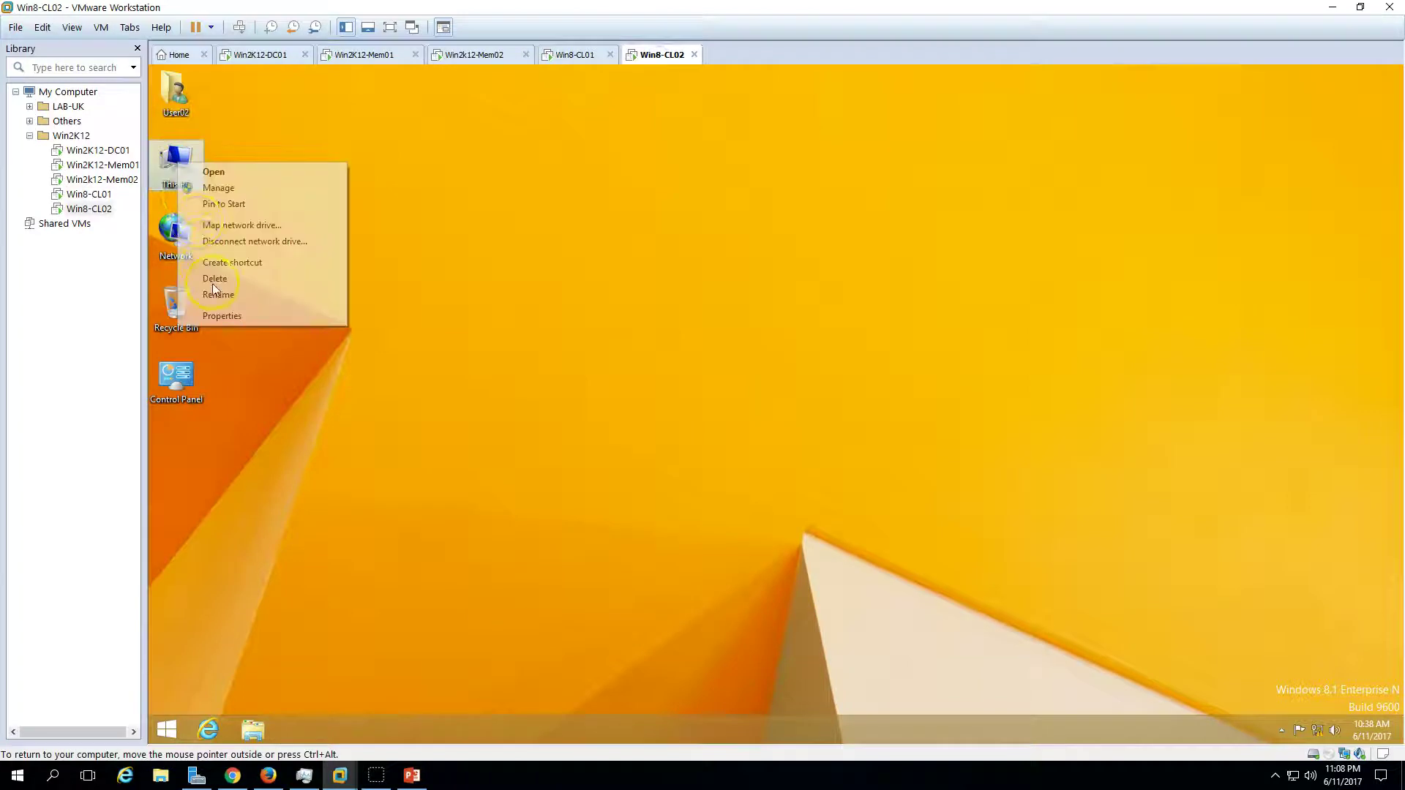
pyautogui.click(219, 316)
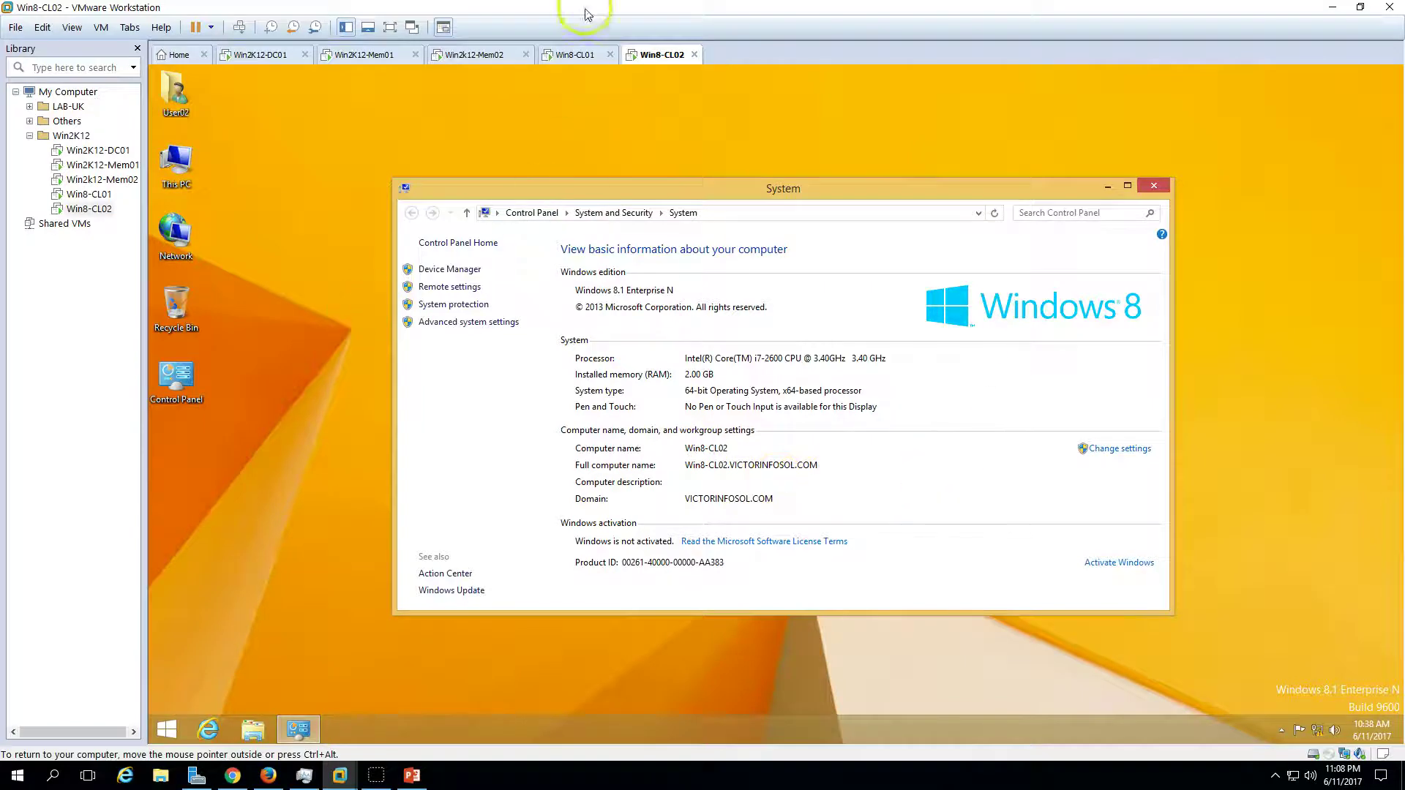
# - Step back through the VM tabs to Win2K12-DC01 and bring up the demo slide
pyautogui.click(576, 52)
pyautogui.click(440, 53)
pyautogui.click(367, 54)
pyautogui.click(259, 57)
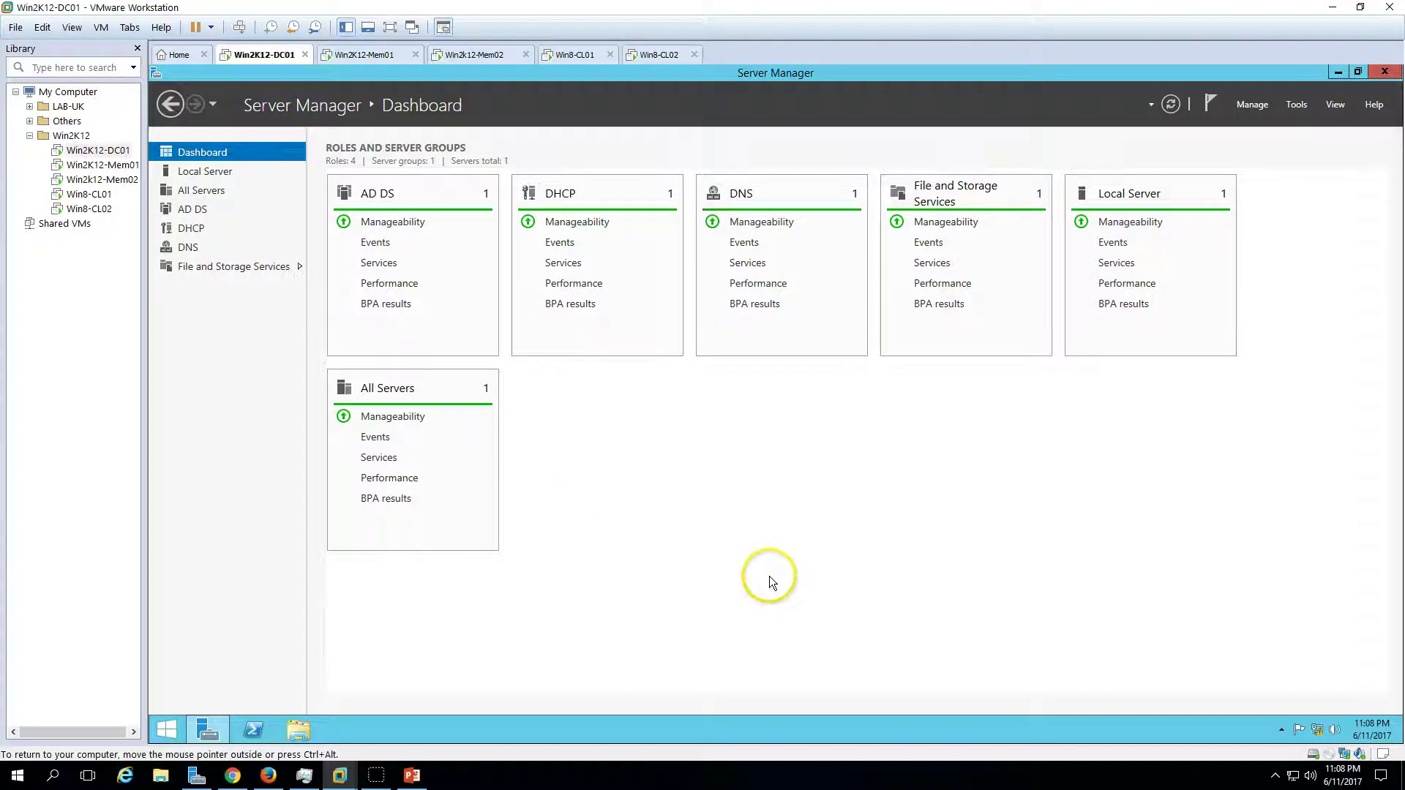
pyautogui.click(412, 775)
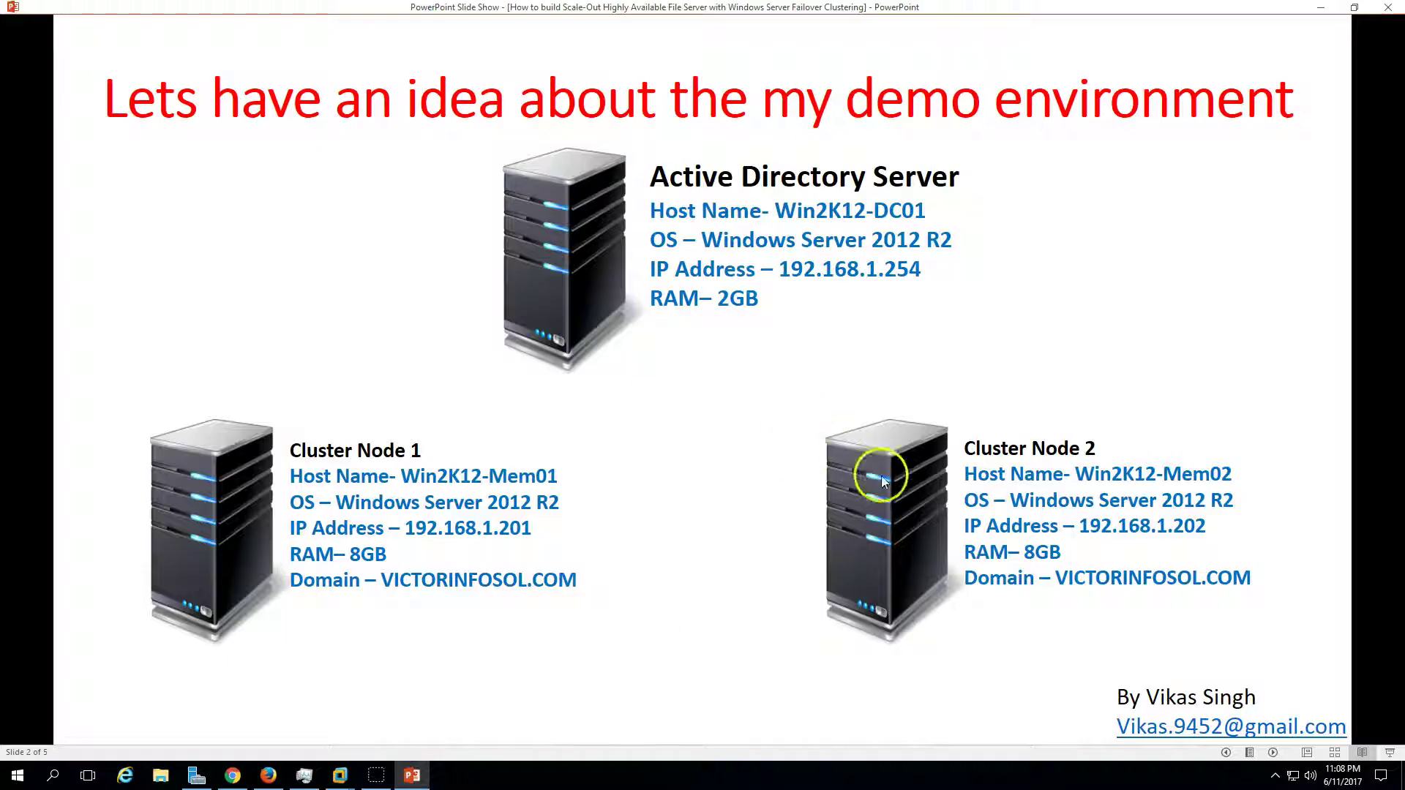
# - Advance to the ten-step Scale-Out File Server deployment slide, then return to the VMs
pyautogui.click(1273, 752)
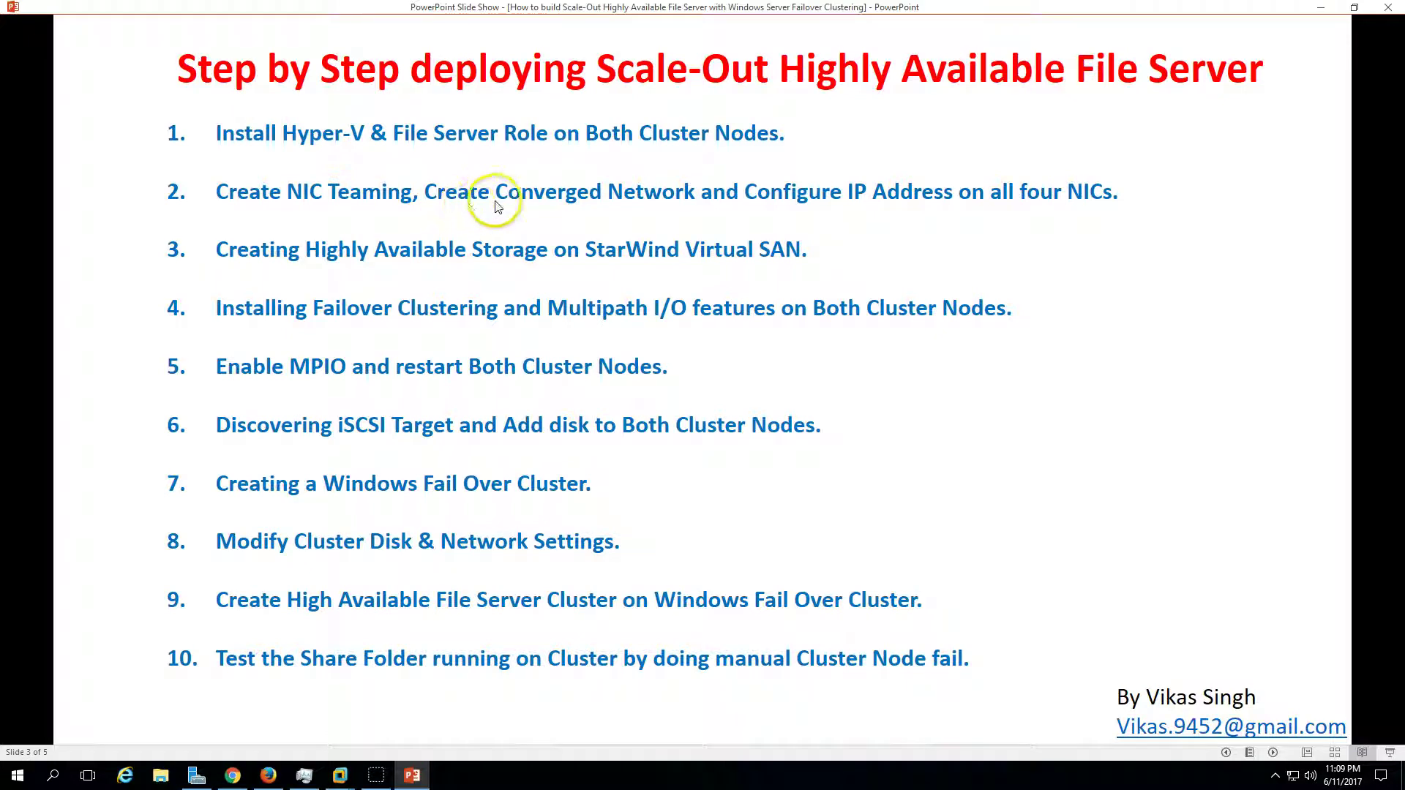
pyautogui.click(409, 770)
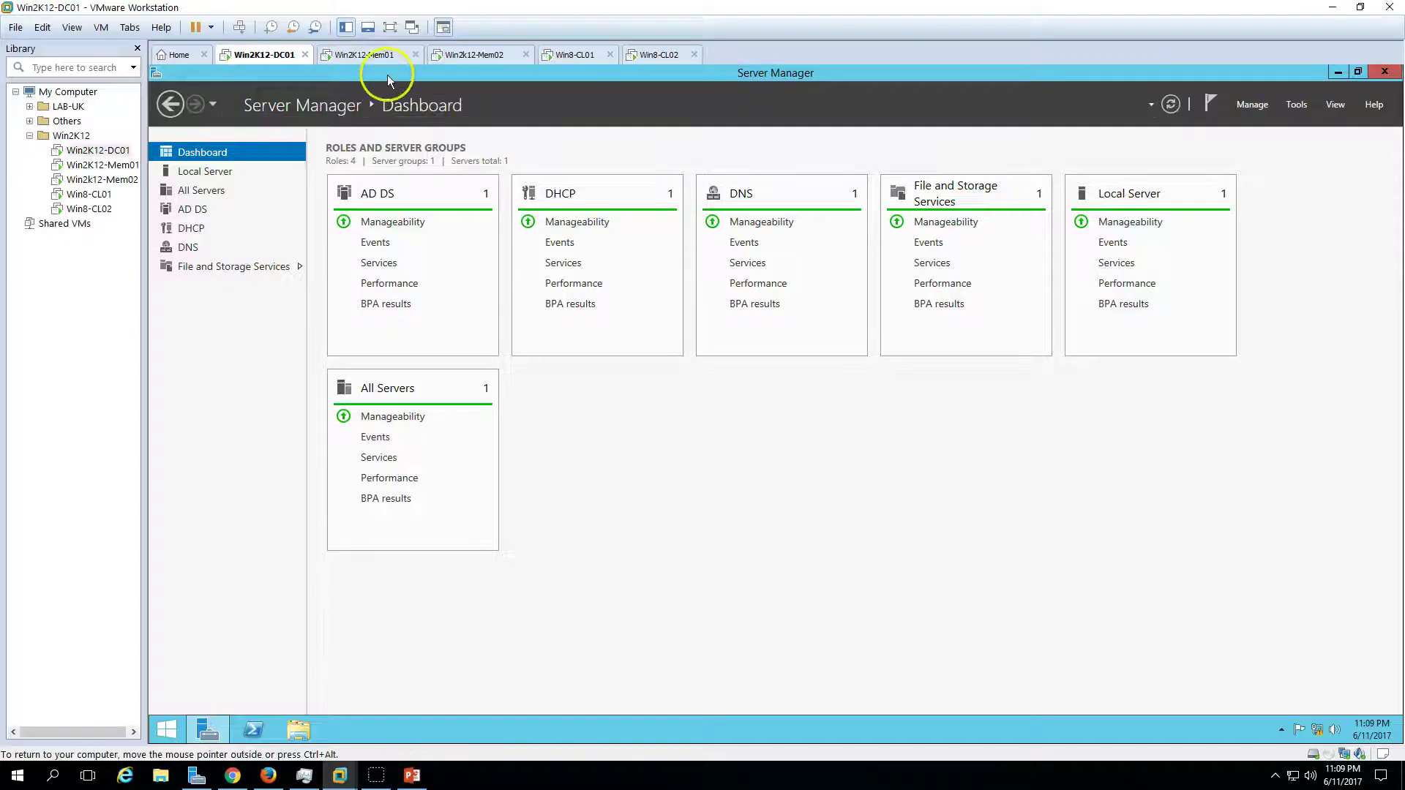
# - Compare Mem01 and Mem02, then show Win2K12-Mem01's Server Manager dashboard and check the slide
pyautogui.click(388, 58)
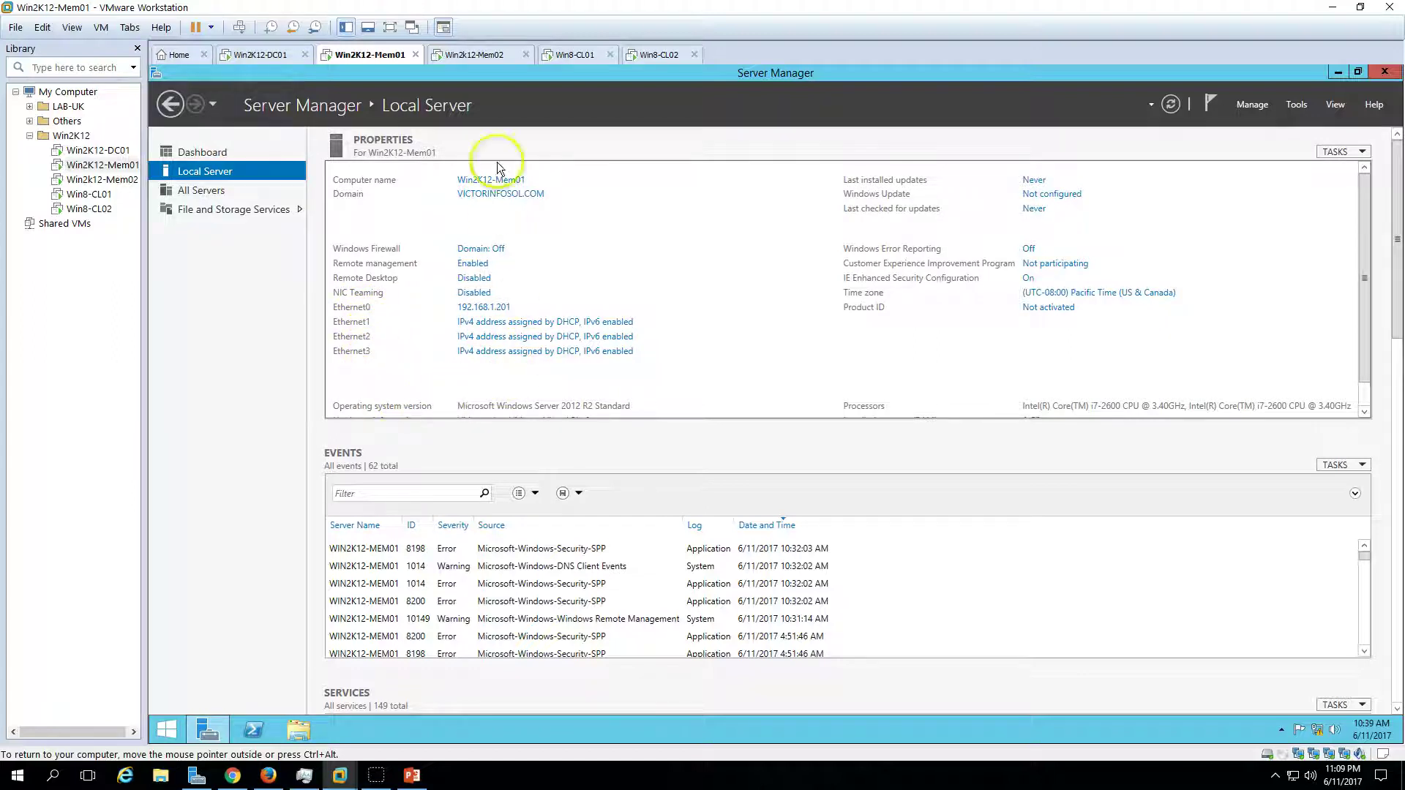
pyautogui.click(473, 55)
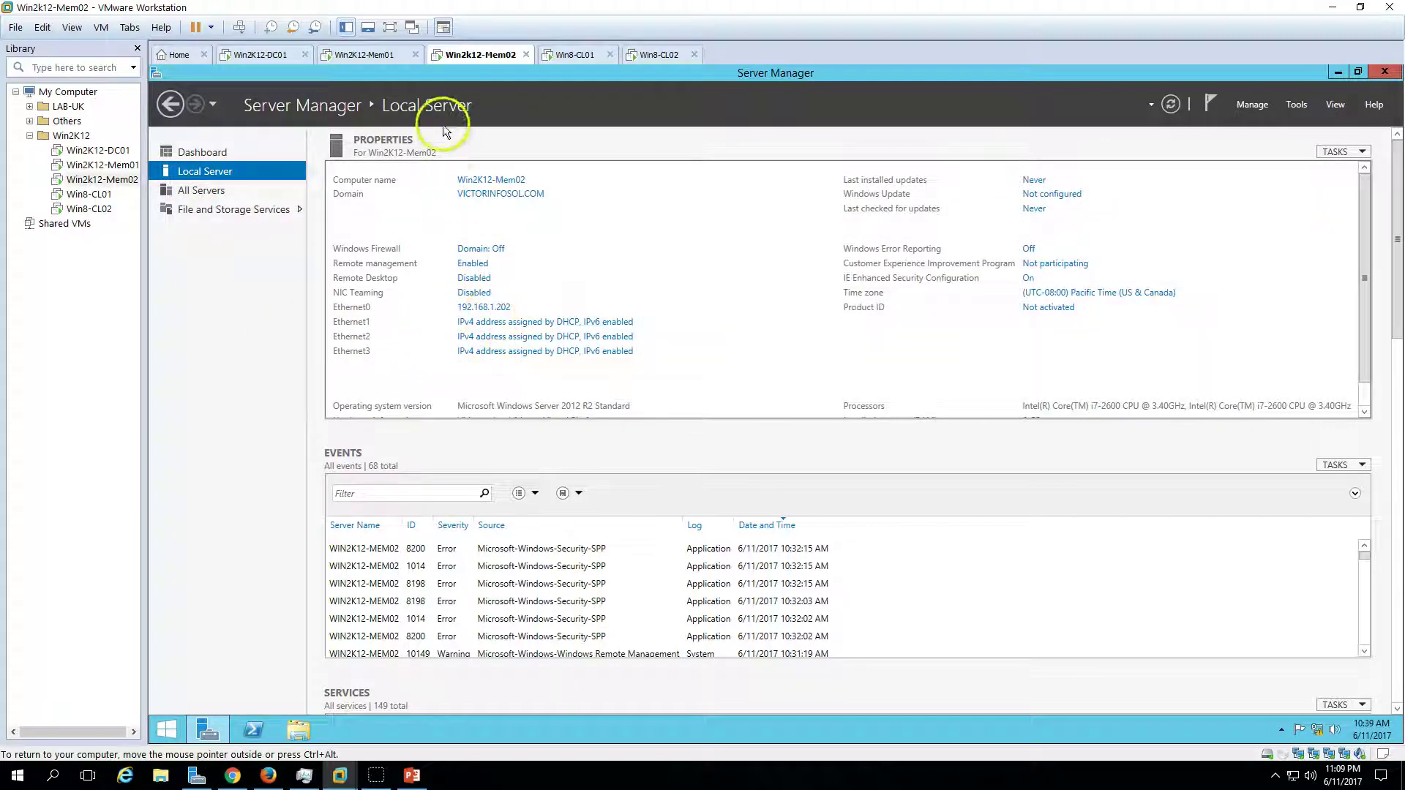
pyautogui.click(365, 56)
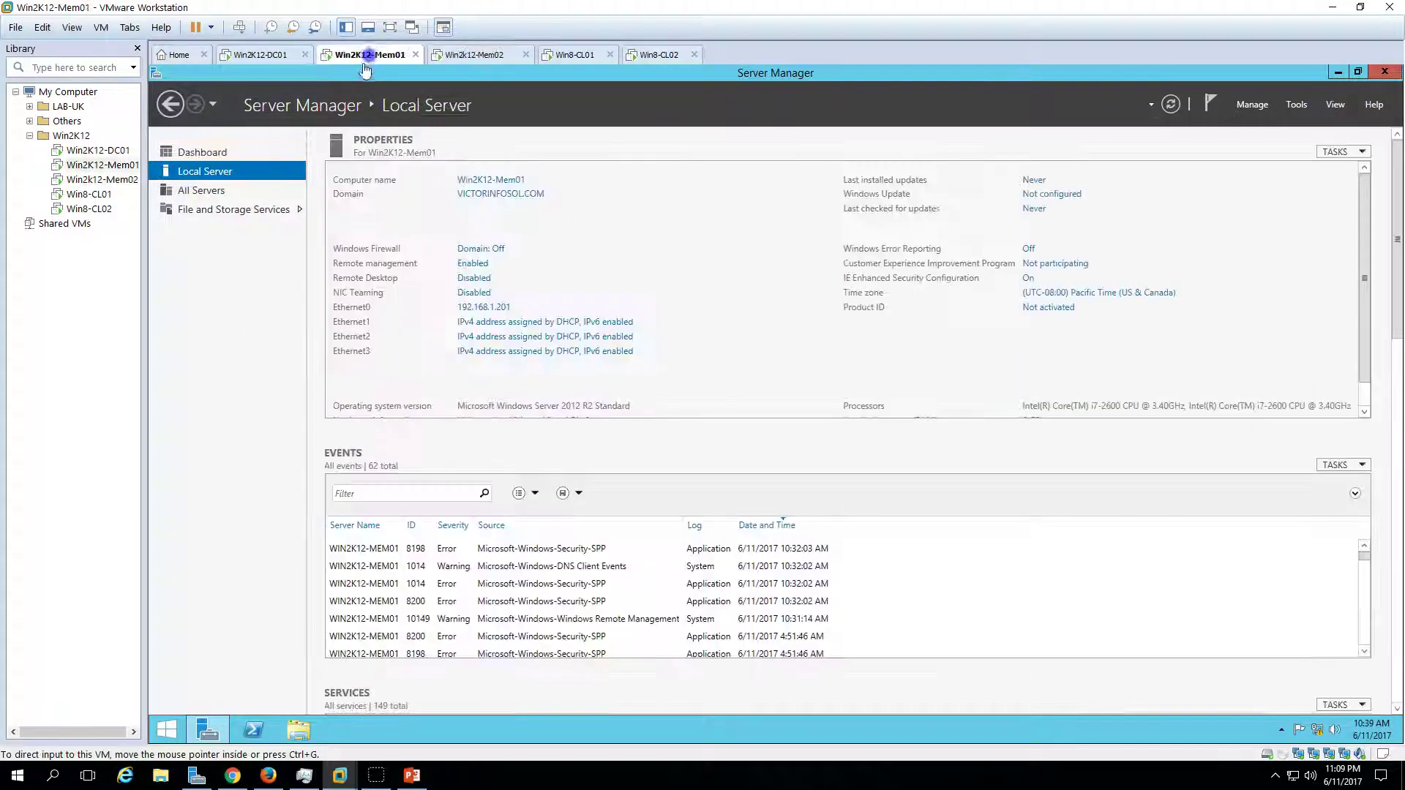
pyautogui.click(219, 155)
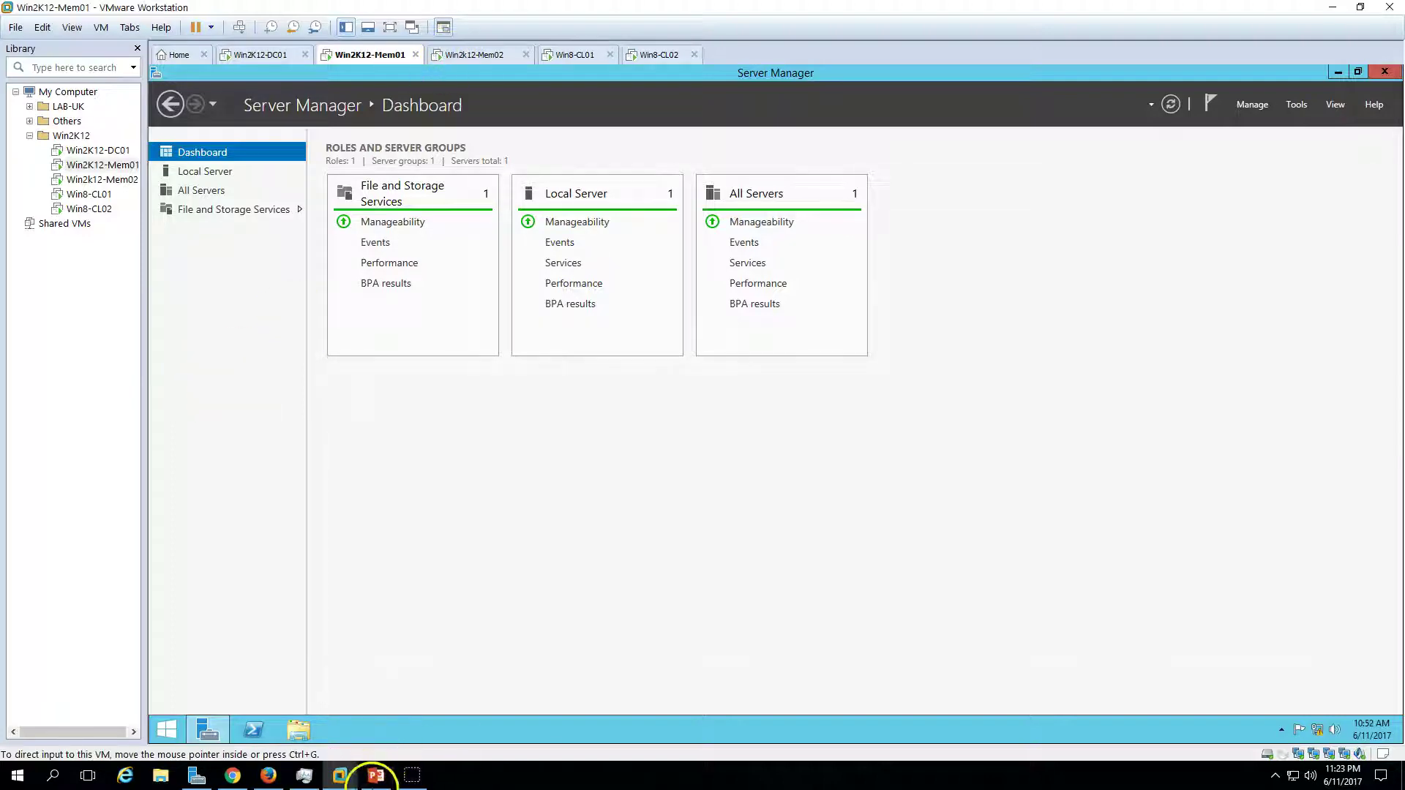
pyautogui.click(375, 776)
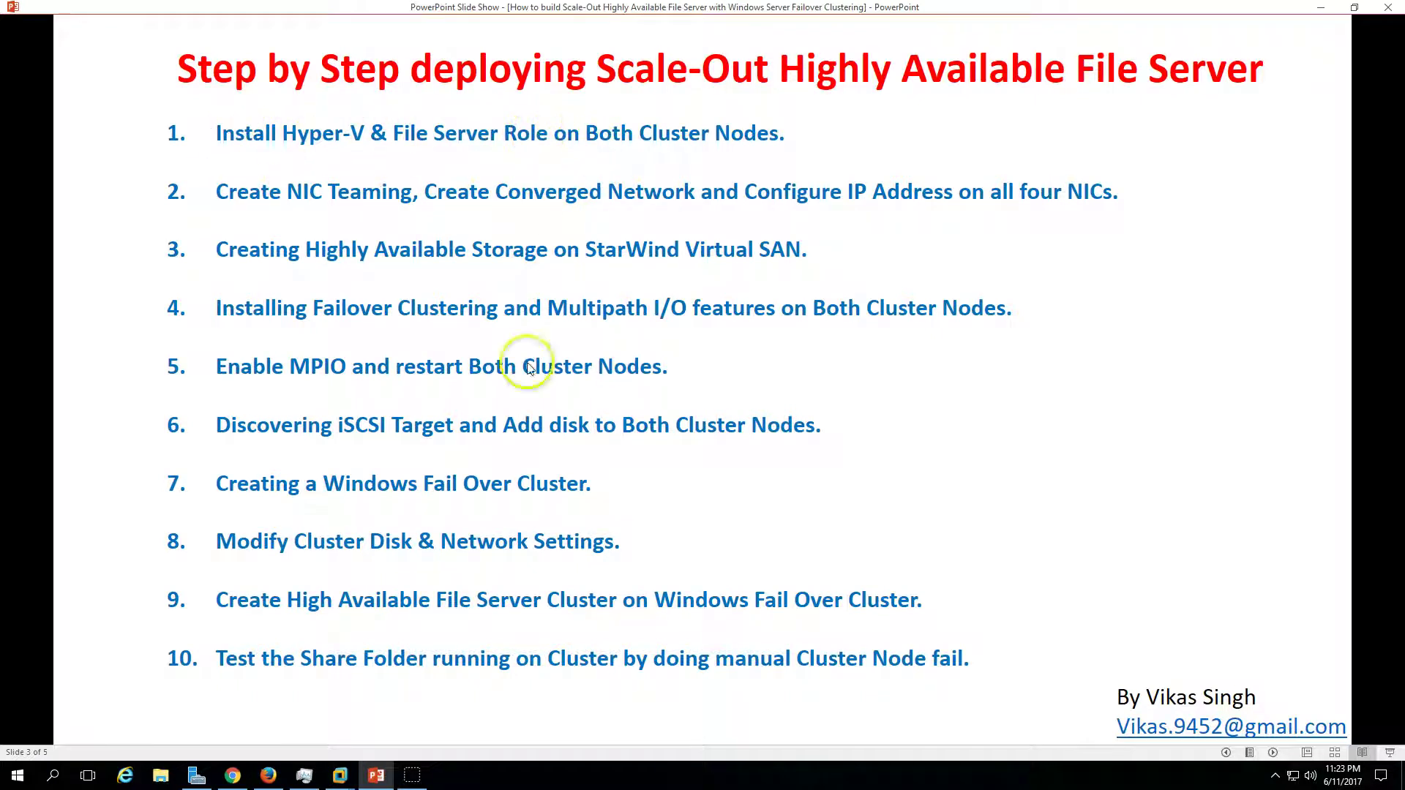
pyautogui.click(341, 774)
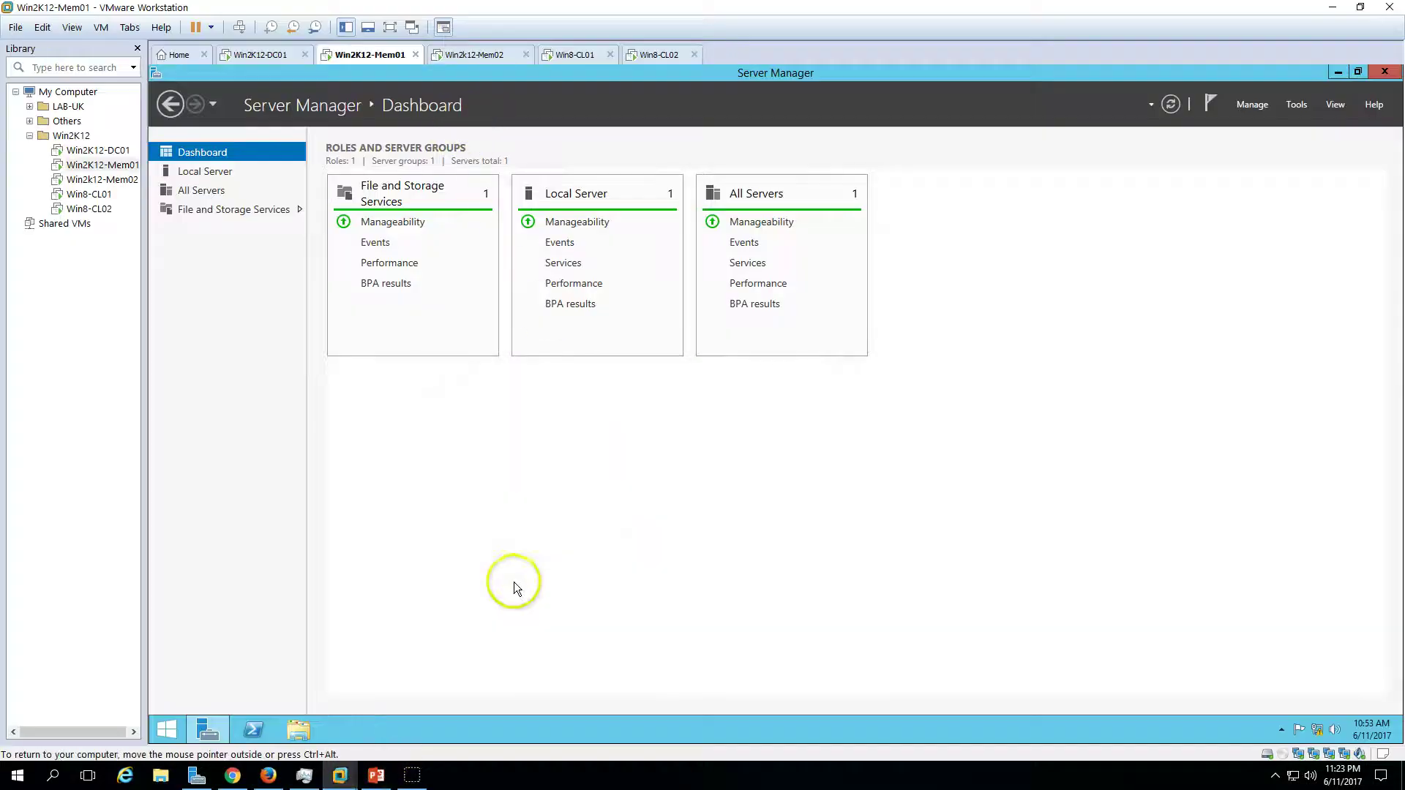
# - On Win2K12-Mem01, select the Hyper-V role with its management tools and the File Server role
pyautogui.click(1253, 104)
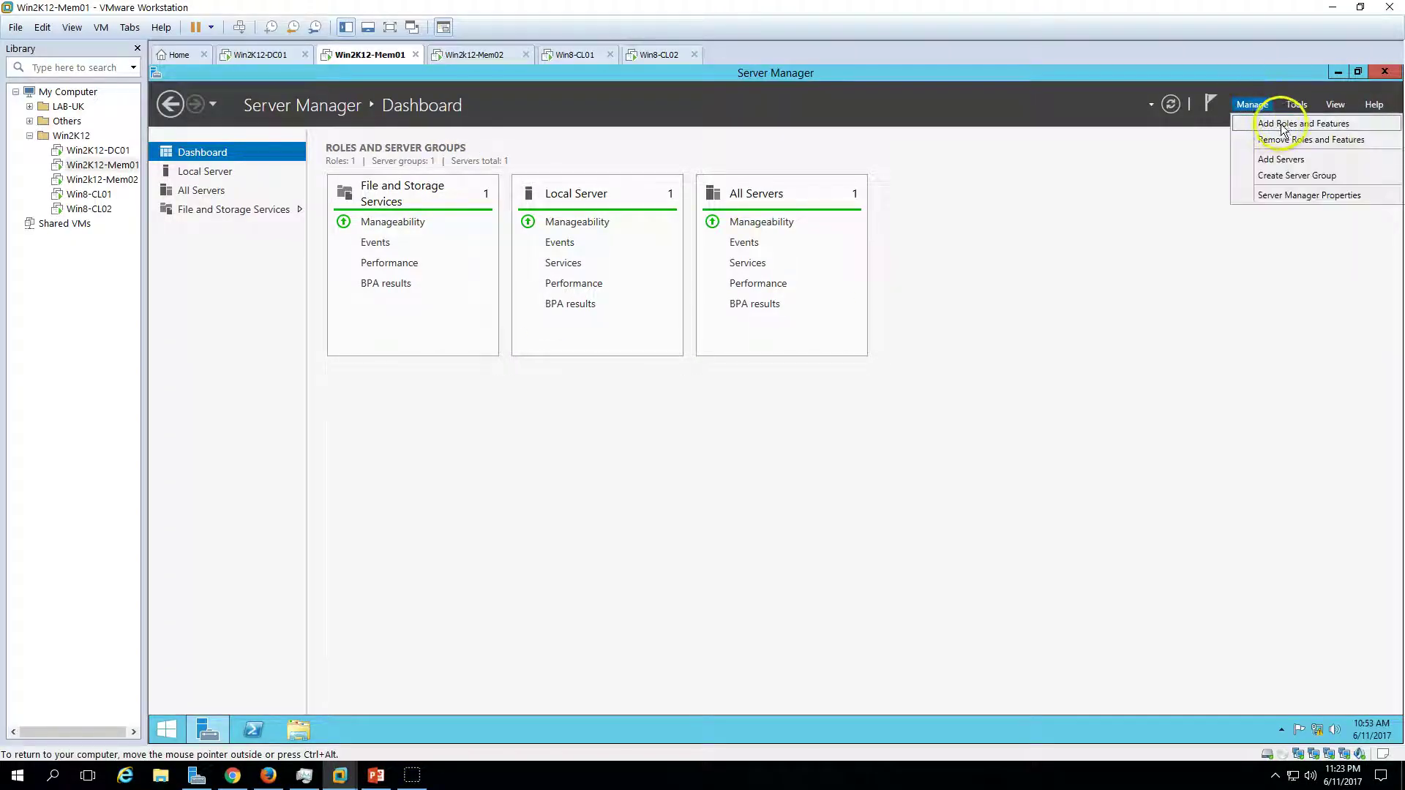
pyautogui.click(1288, 124)
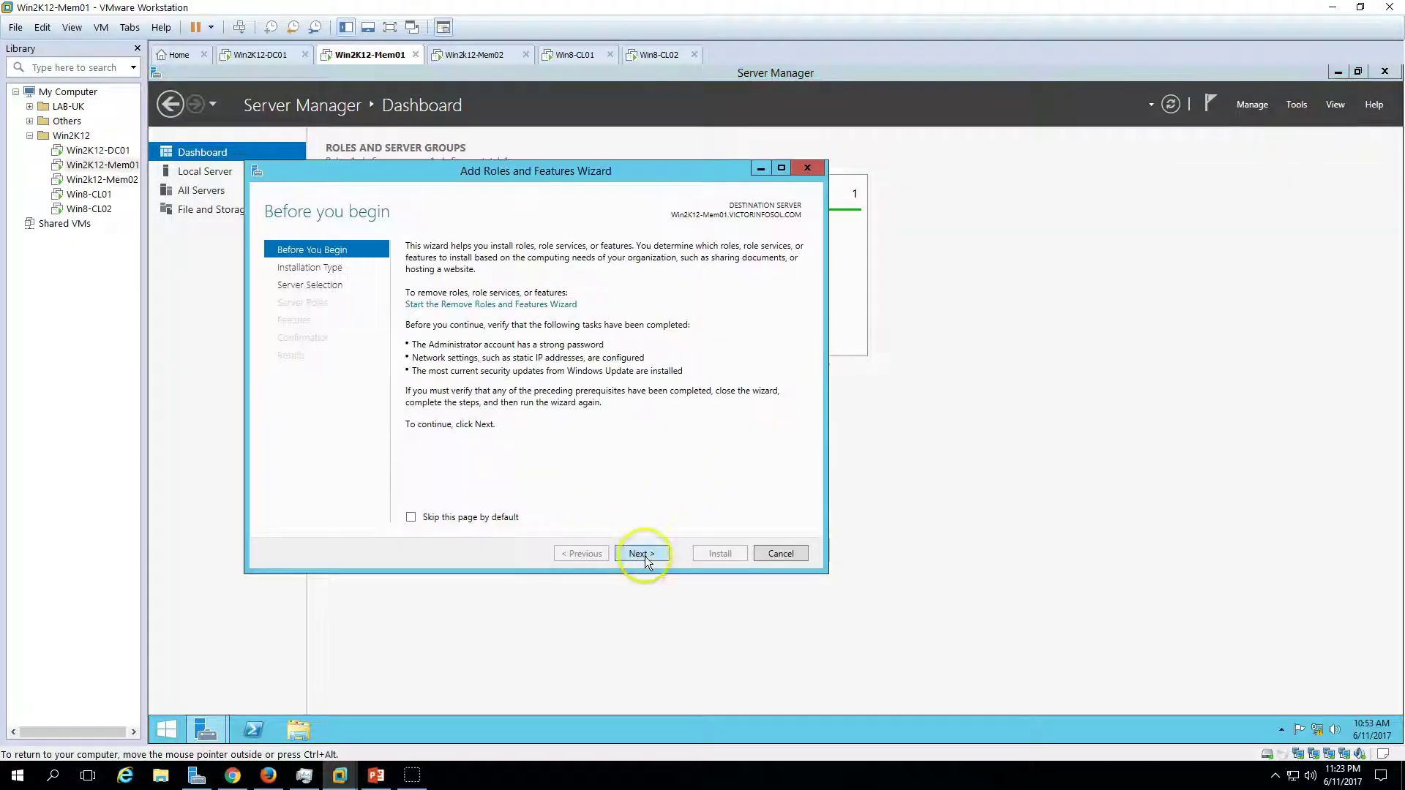
pyautogui.click(640, 554)
pyautogui.click(645, 557)
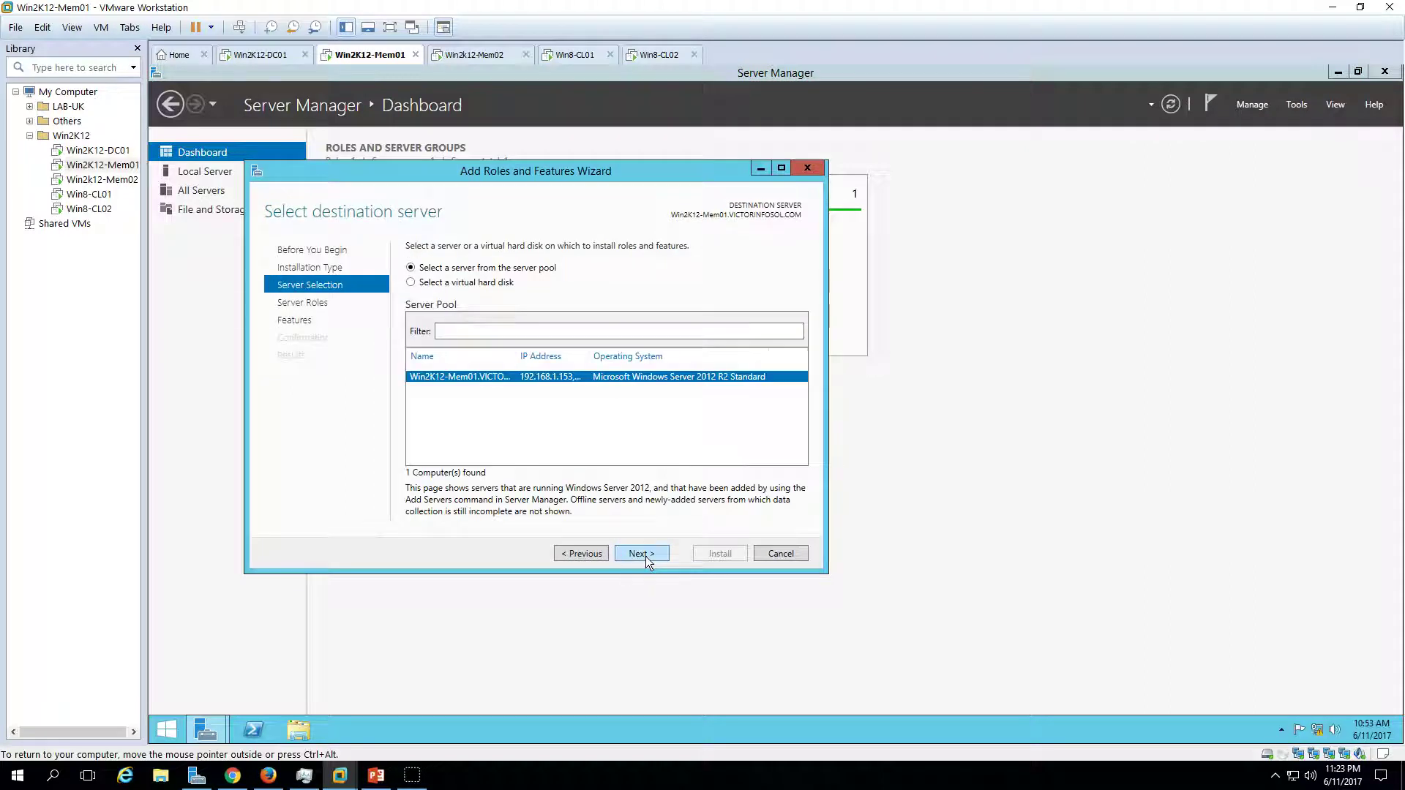
pyautogui.click(650, 552)
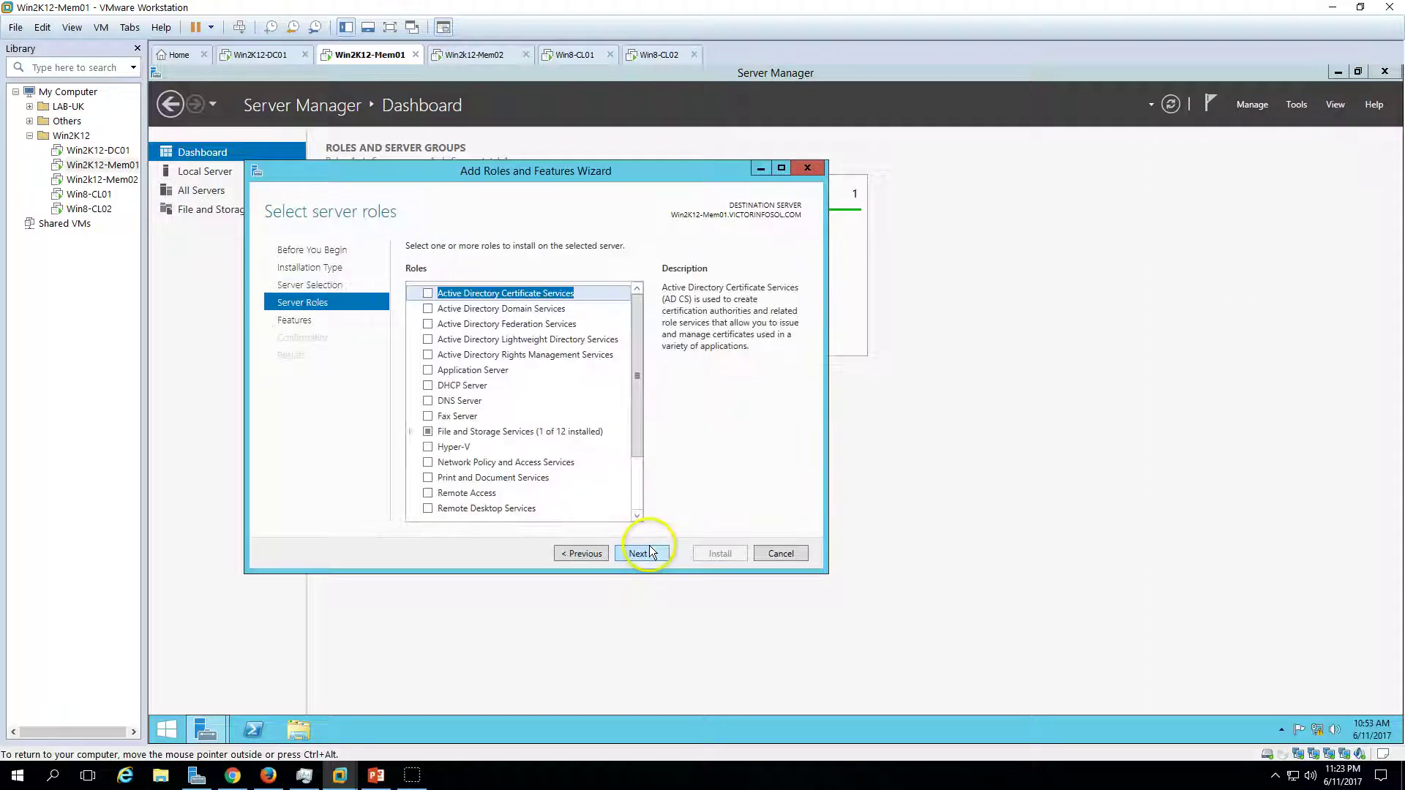
pyautogui.click(429, 448)
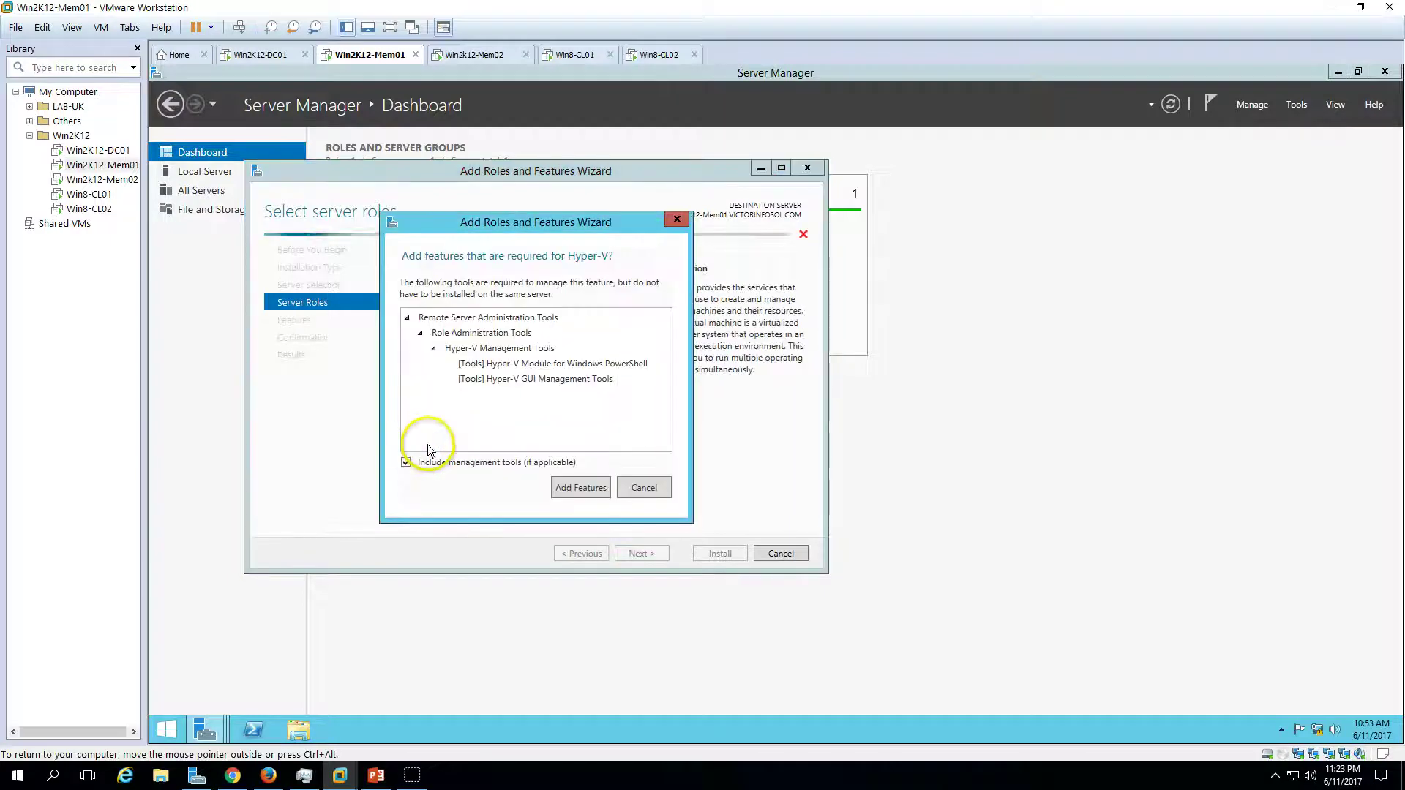
pyautogui.click(577, 486)
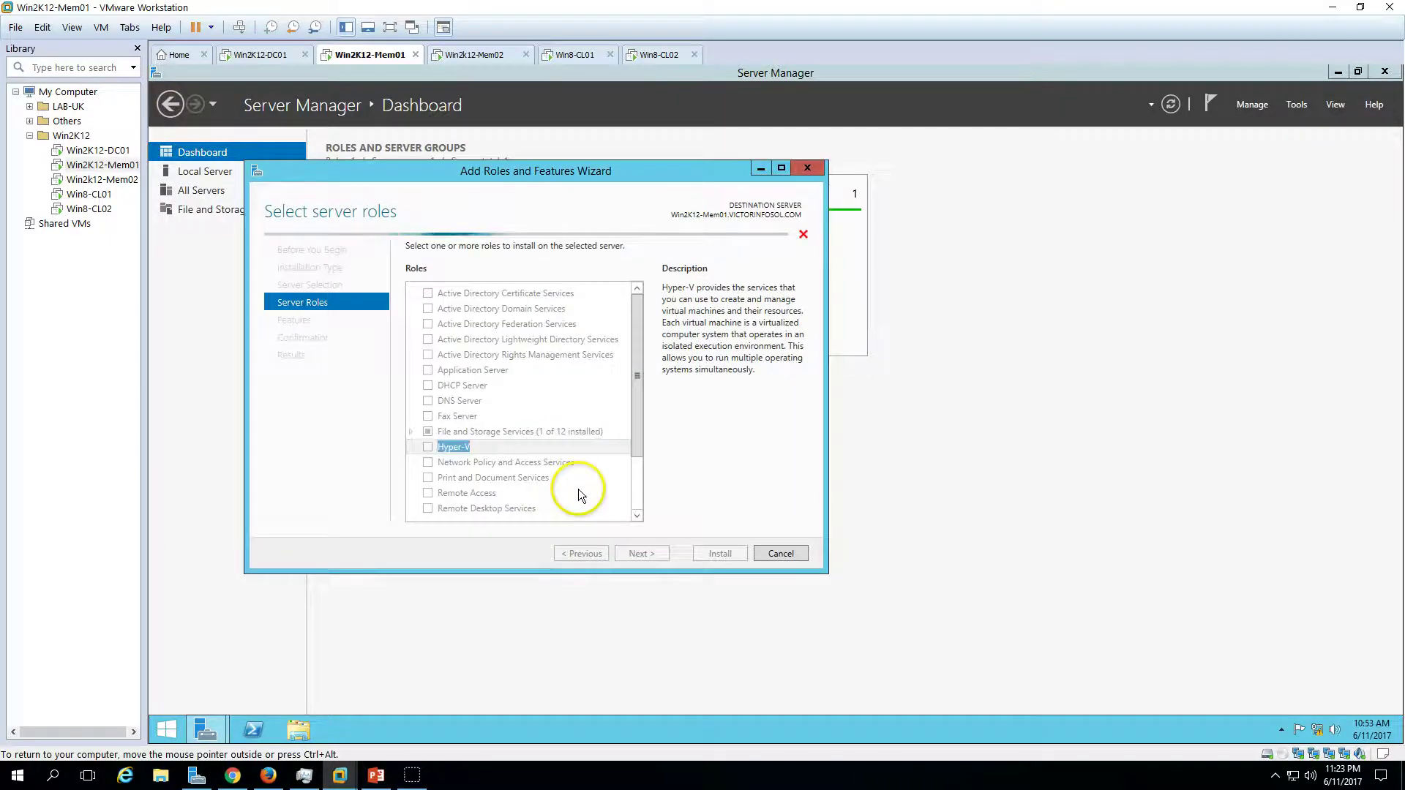
pyautogui.click(411, 432)
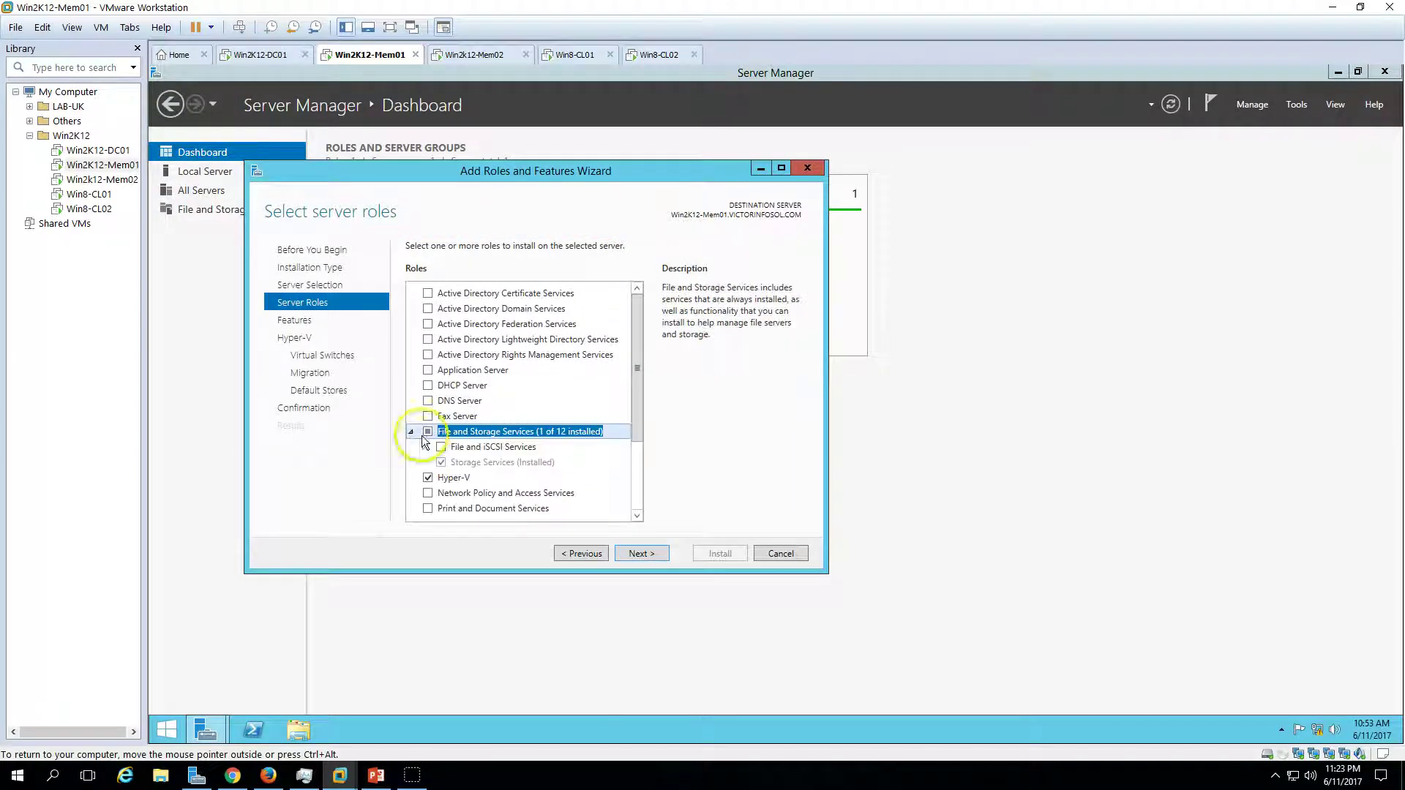
pyautogui.click(425, 448)
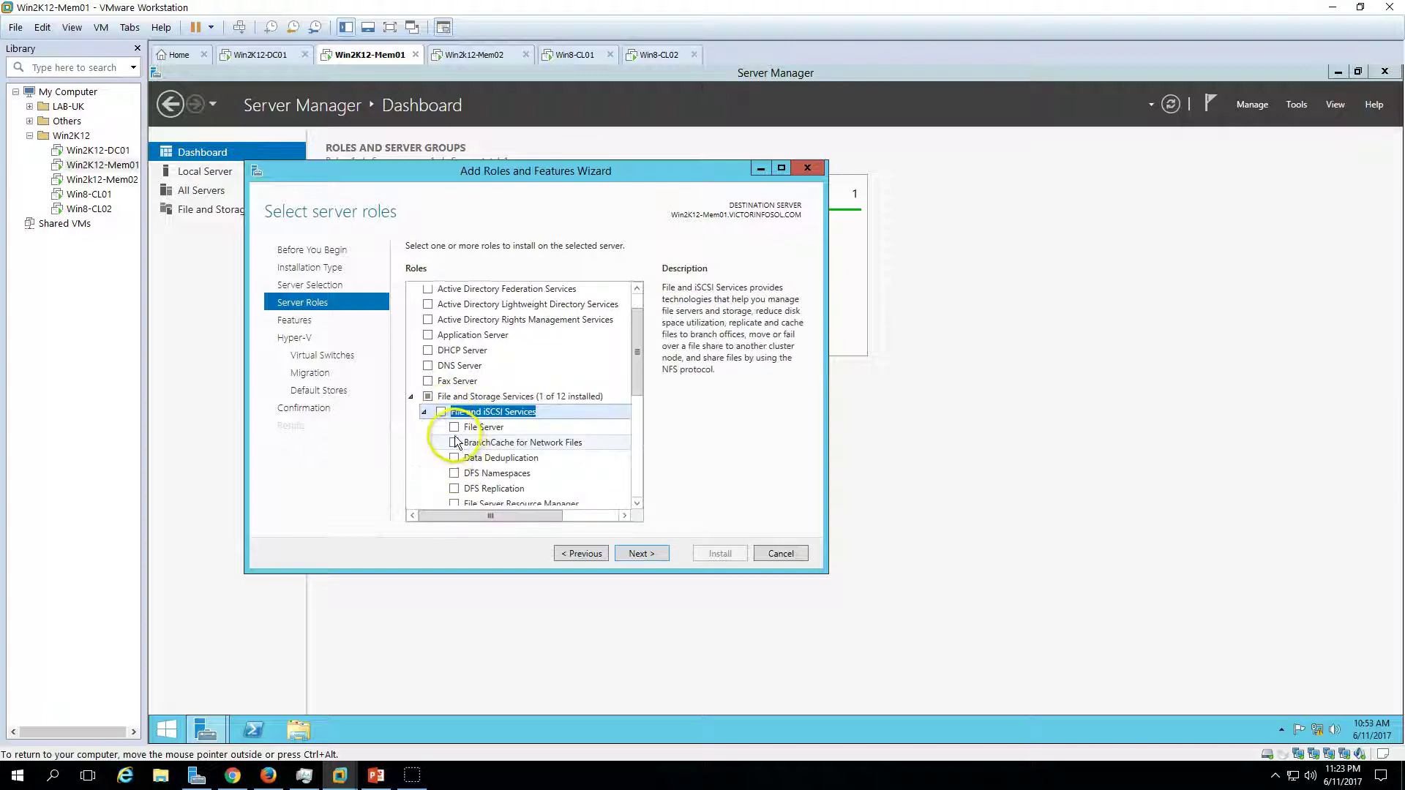
pyautogui.click(454, 428)
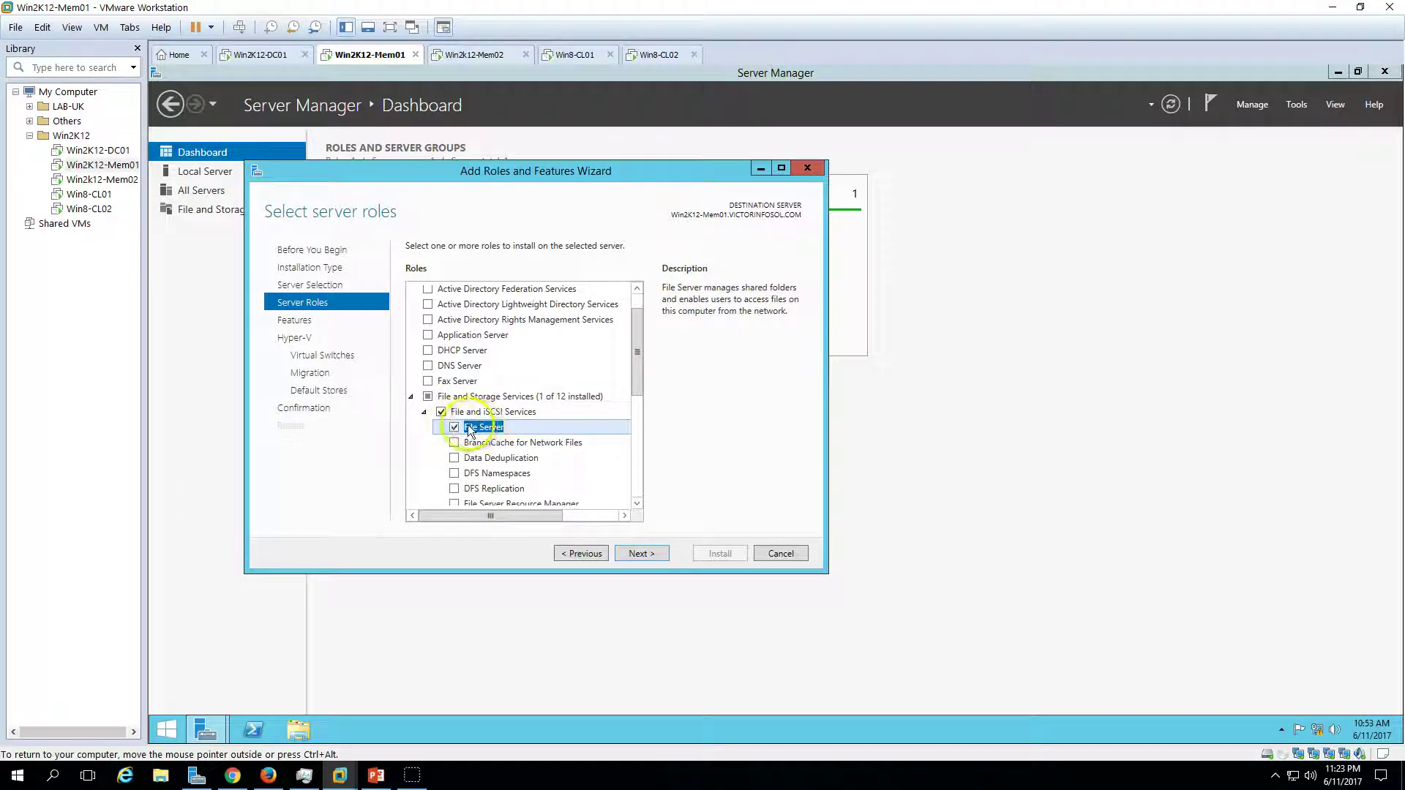
# - Accept Hyper-V defaults with no virtual switch, begin installing, then move to Win2k12-Mem02
pyautogui.click(644, 555)
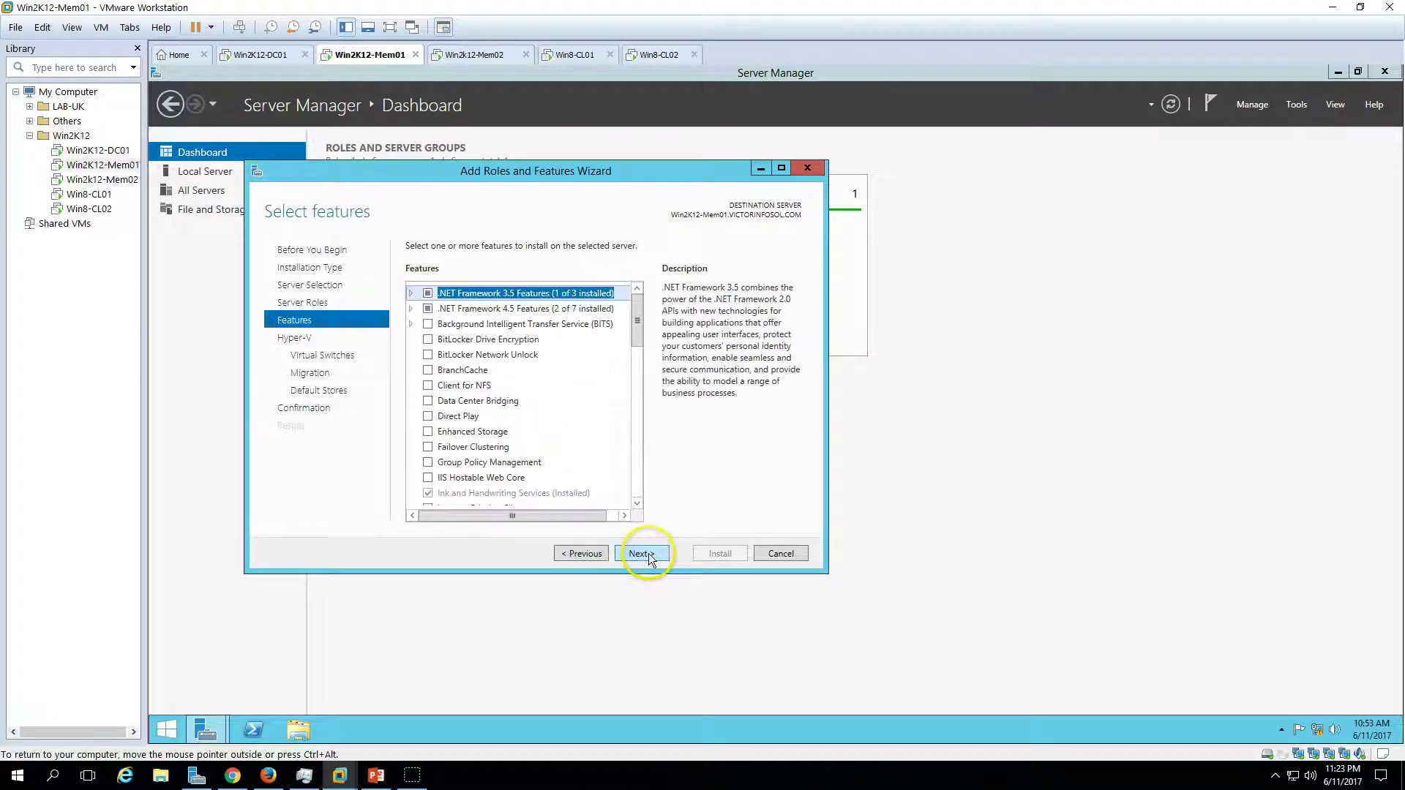
pyautogui.click(647, 555)
pyautogui.click(654, 556)
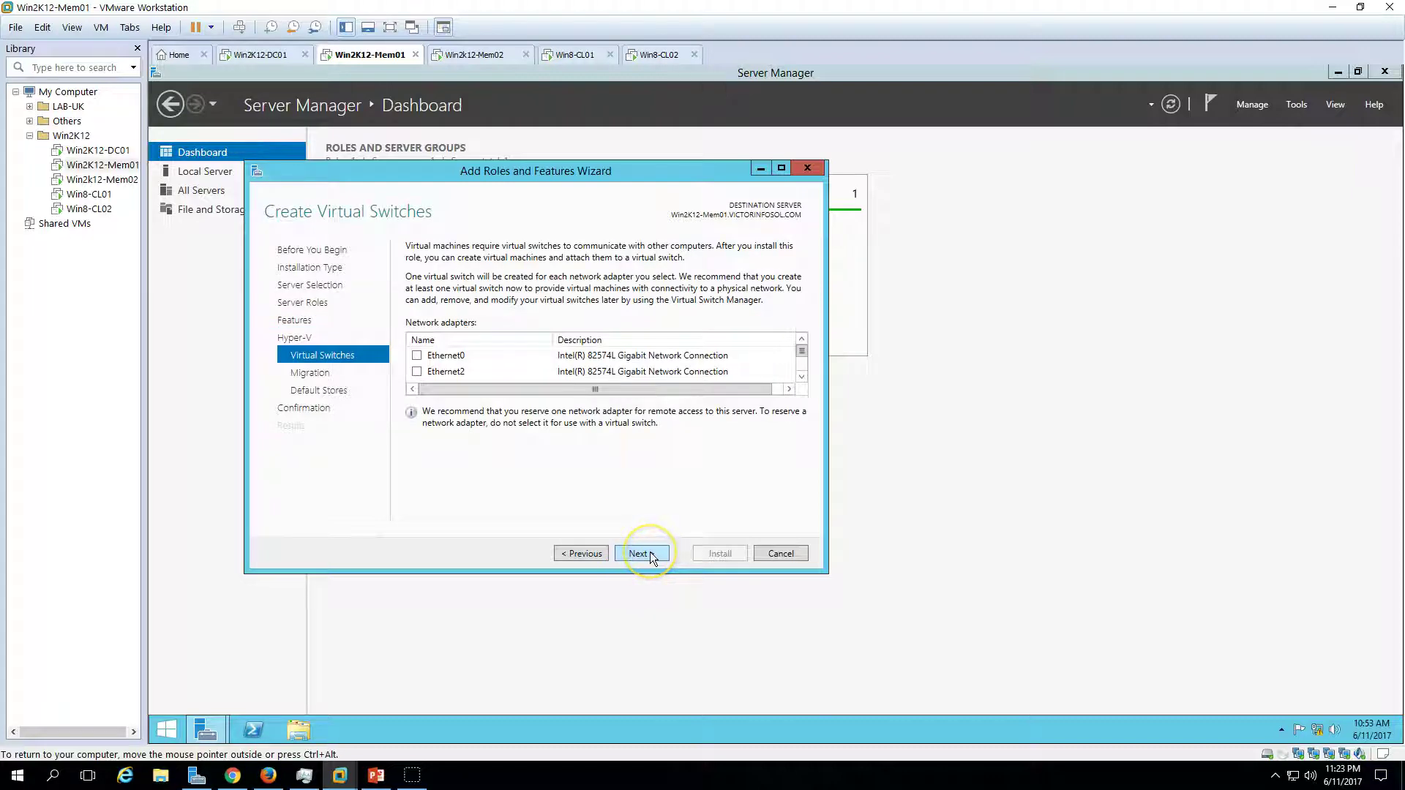
pyautogui.click(653, 557)
pyautogui.click(652, 556)
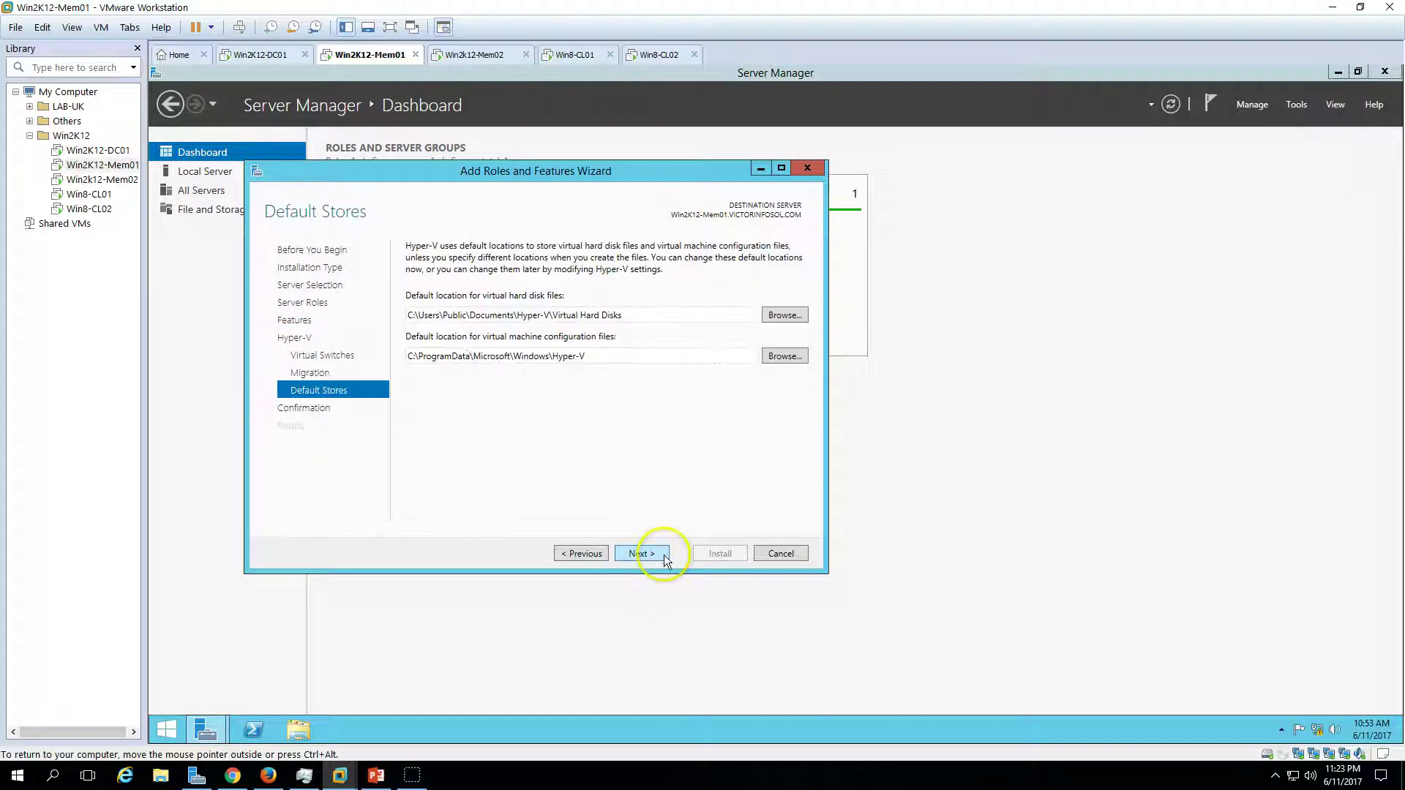
pyautogui.click(637, 555)
pyautogui.click(732, 557)
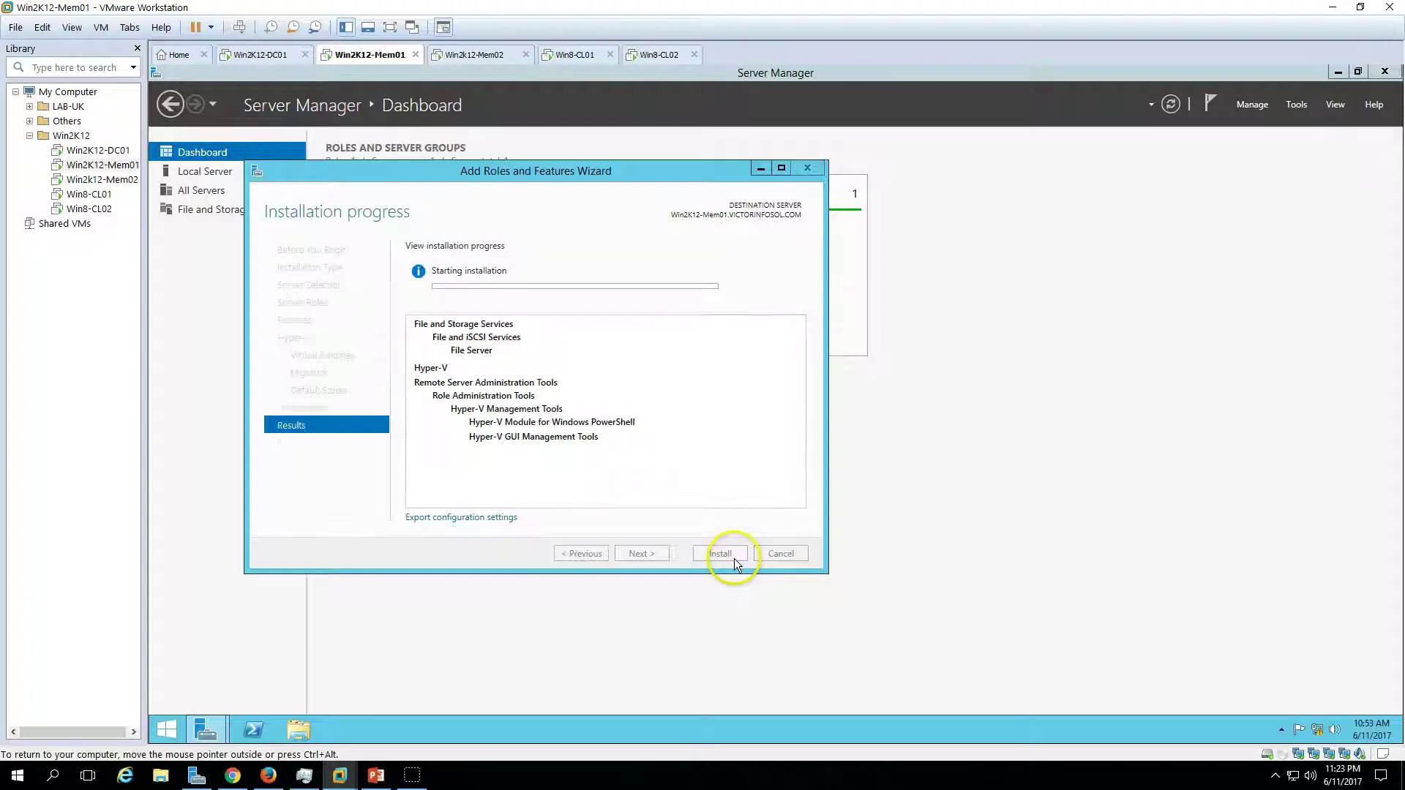
pyautogui.click(477, 54)
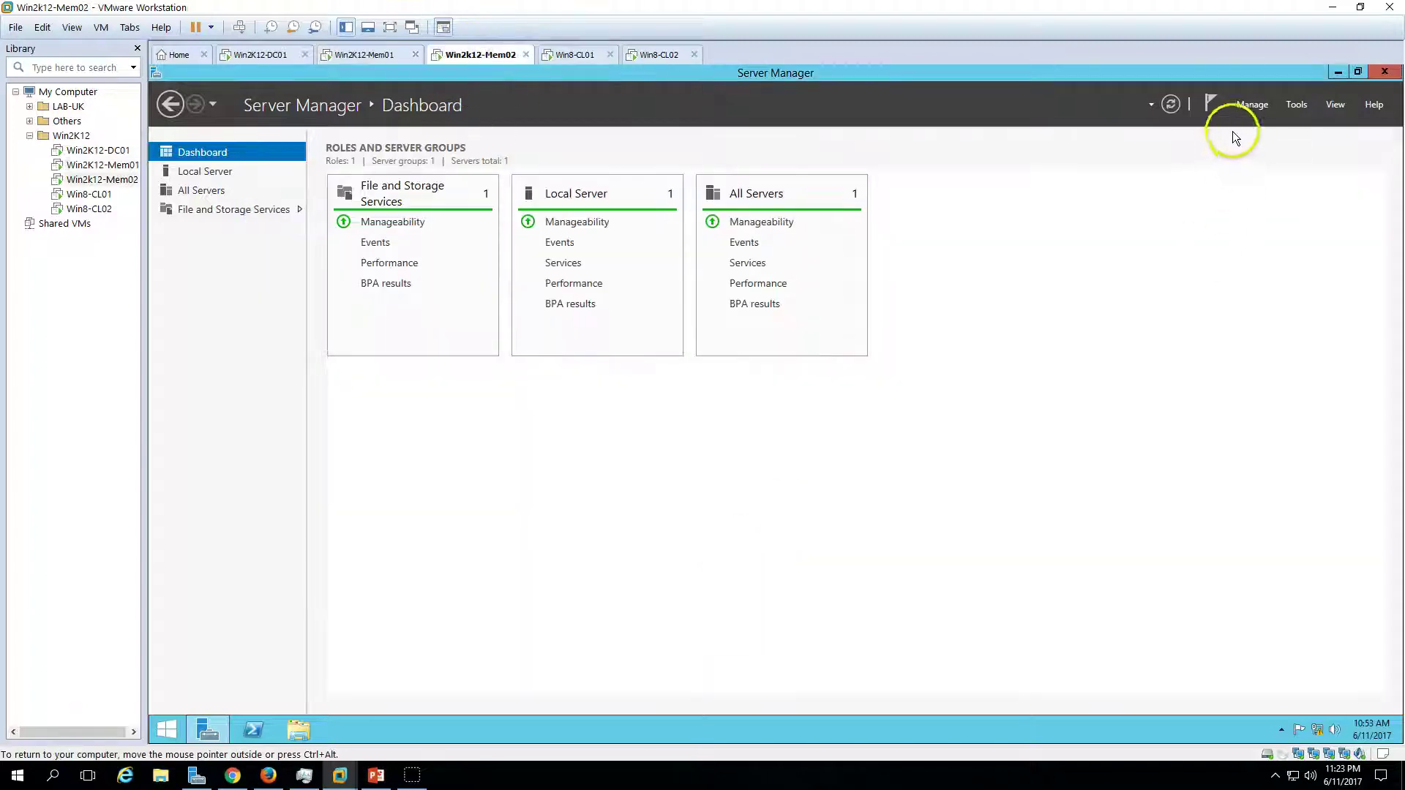
pyautogui.click(1252, 104)
# - On Win2k12-Mem02, select the File Server role and Hyper-V with its management tools
pyautogui.click(1289, 122)
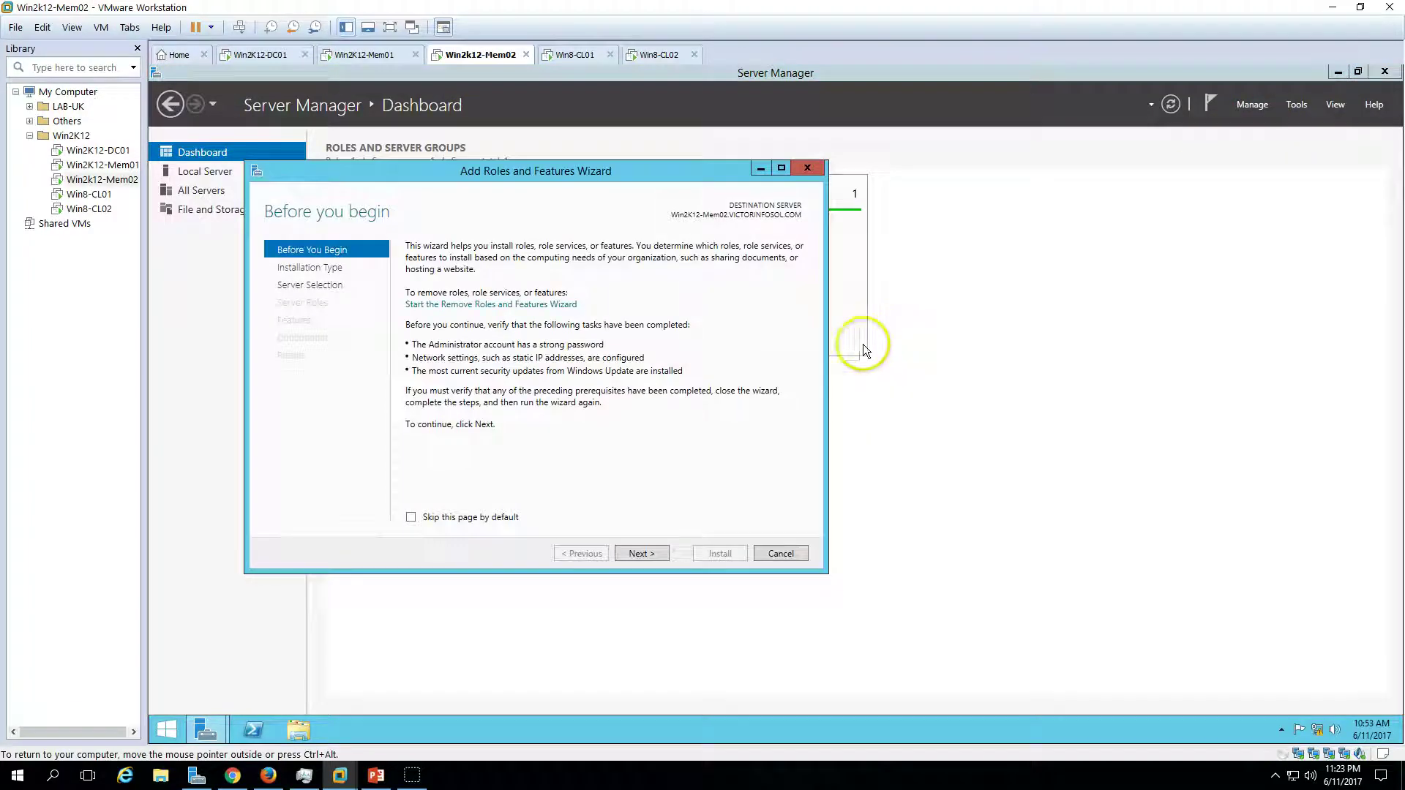
pyautogui.click(641, 554)
pyautogui.click(641, 554)
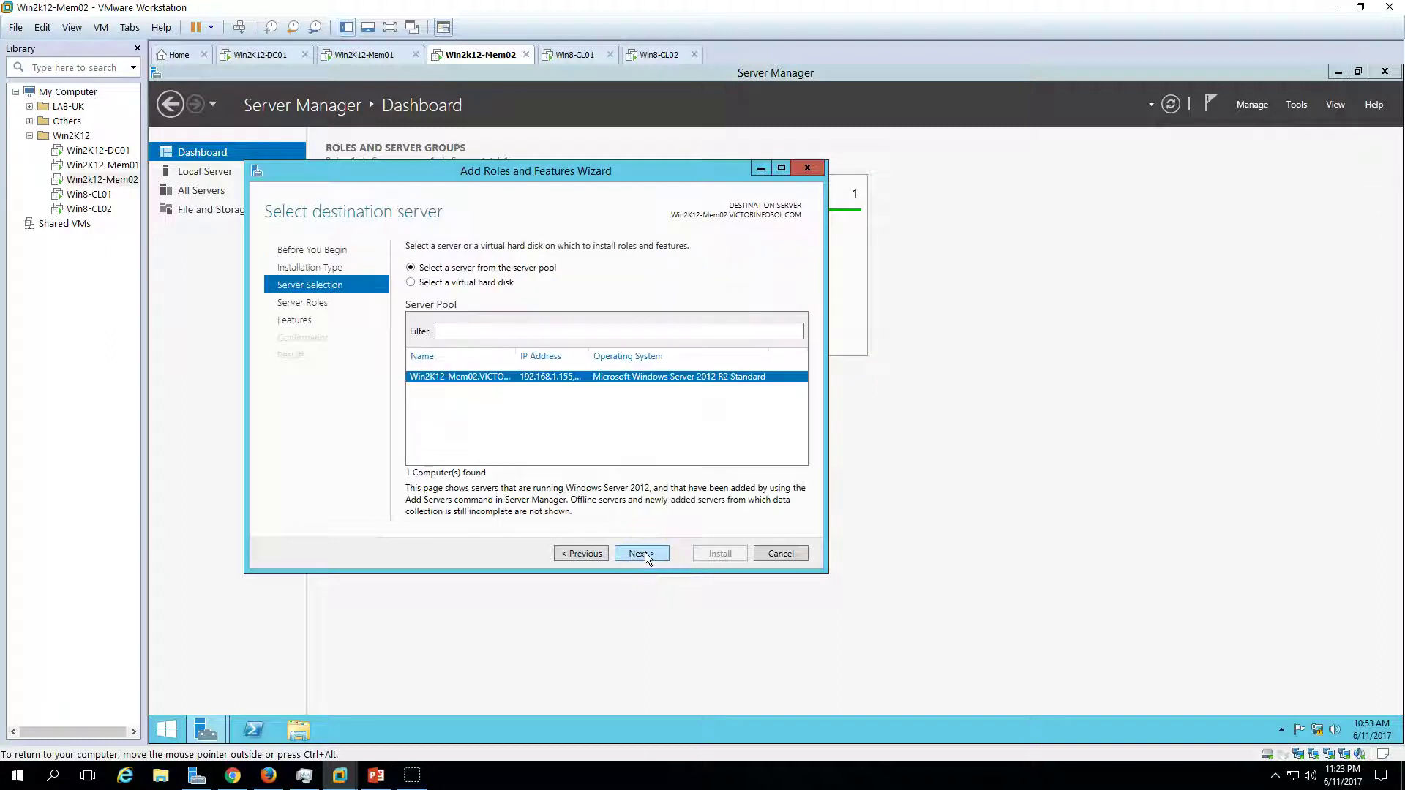
pyautogui.click(641, 554)
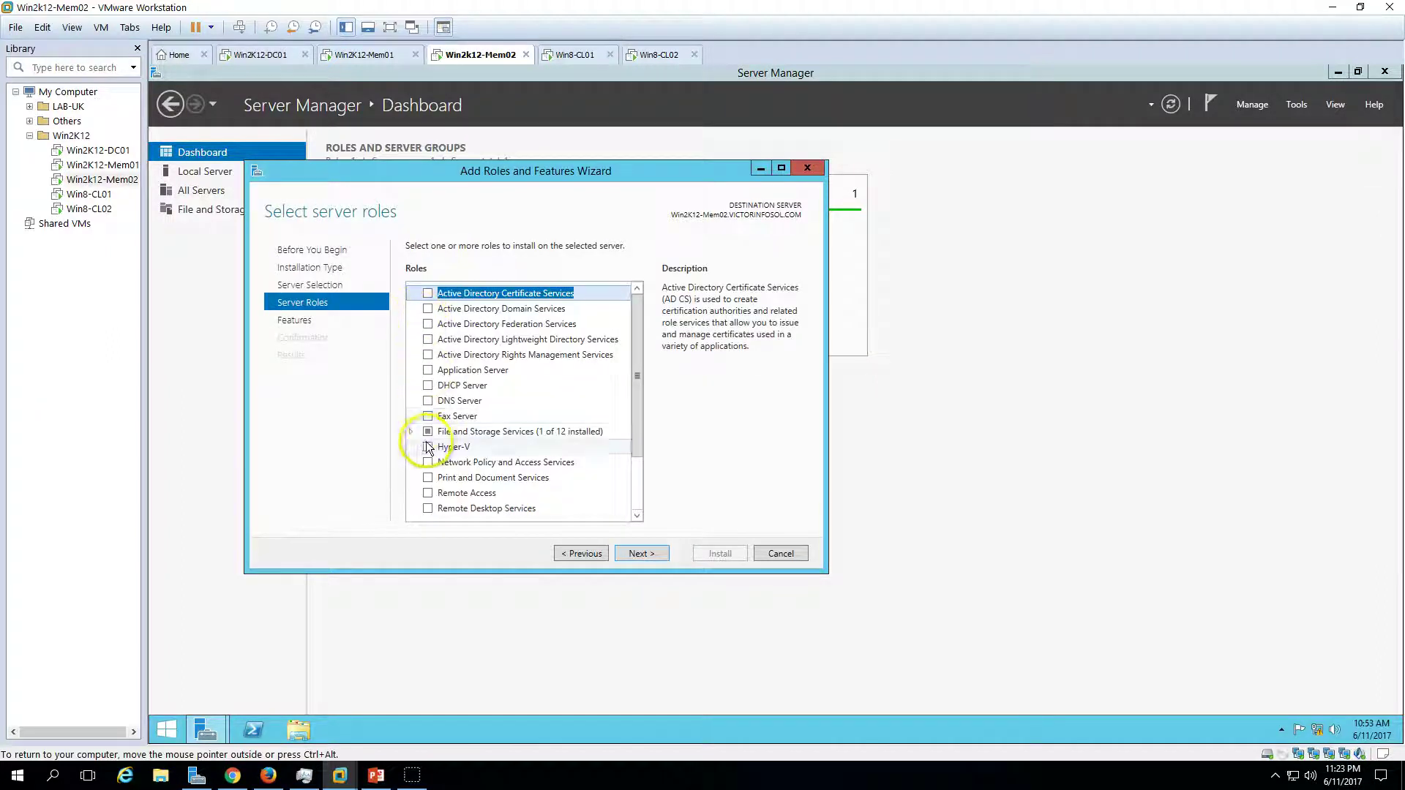
pyautogui.click(410, 431)
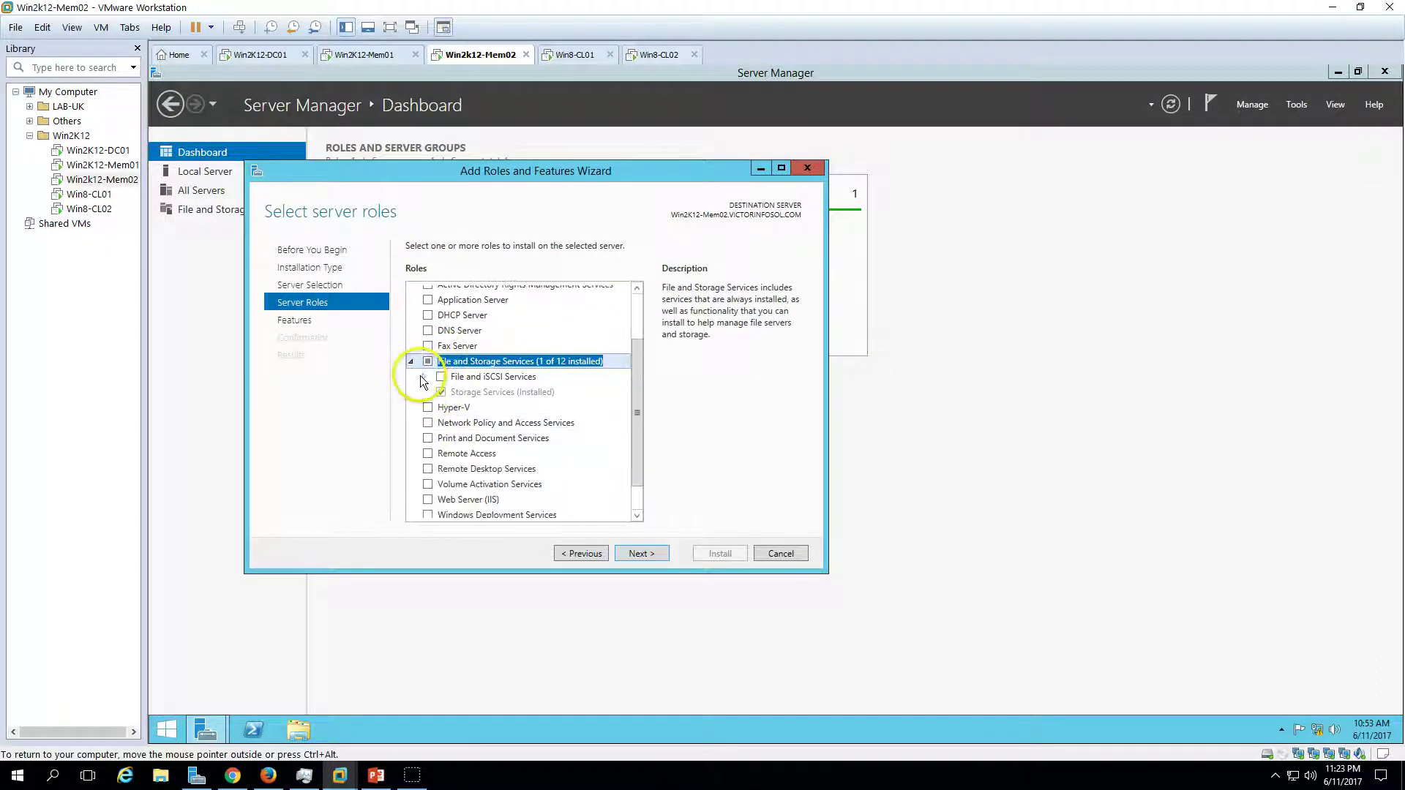
pyautogui.click(423, 376)
pyautogui.click(454, 391)
pyautogui.scroll(-3, 542, 419)
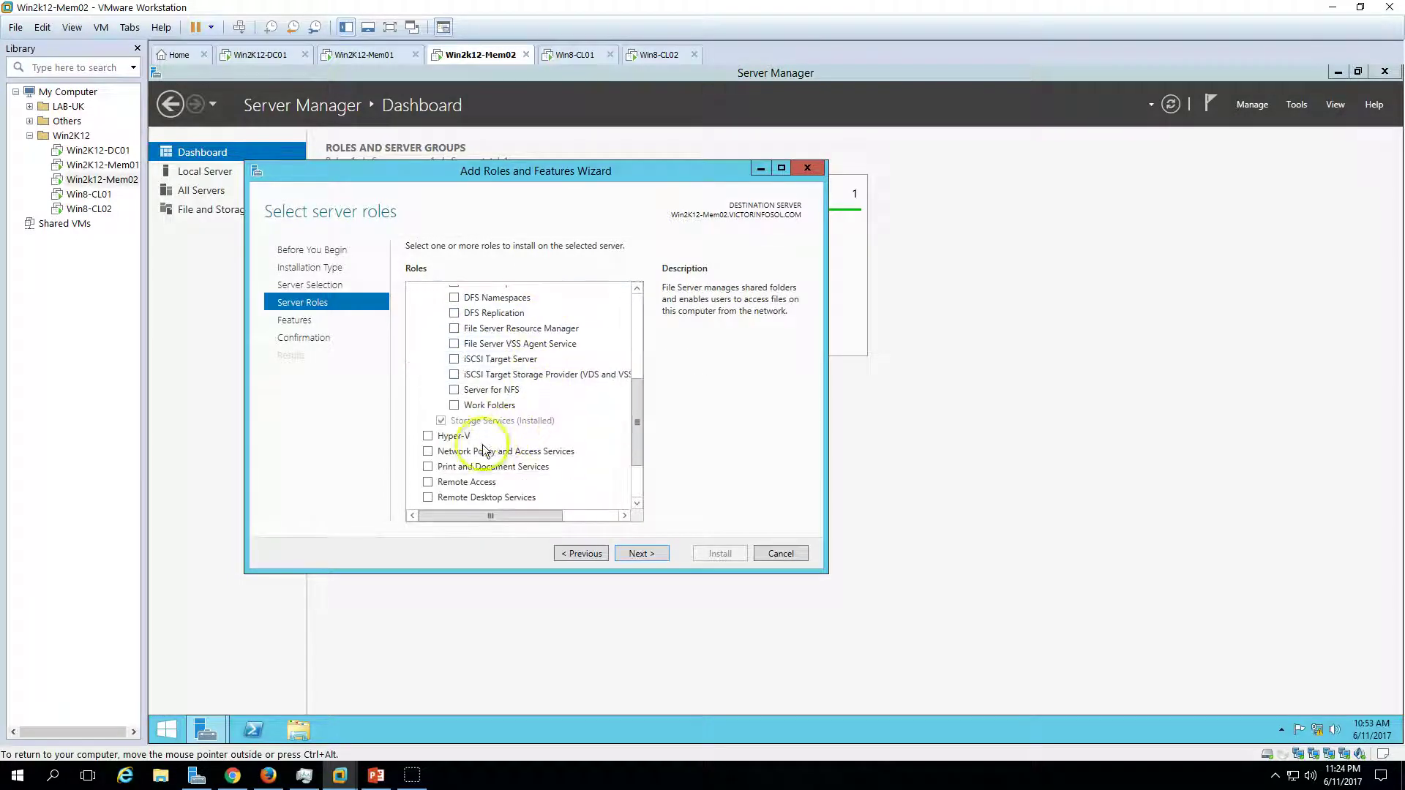
pyautogui.click(429, 436)
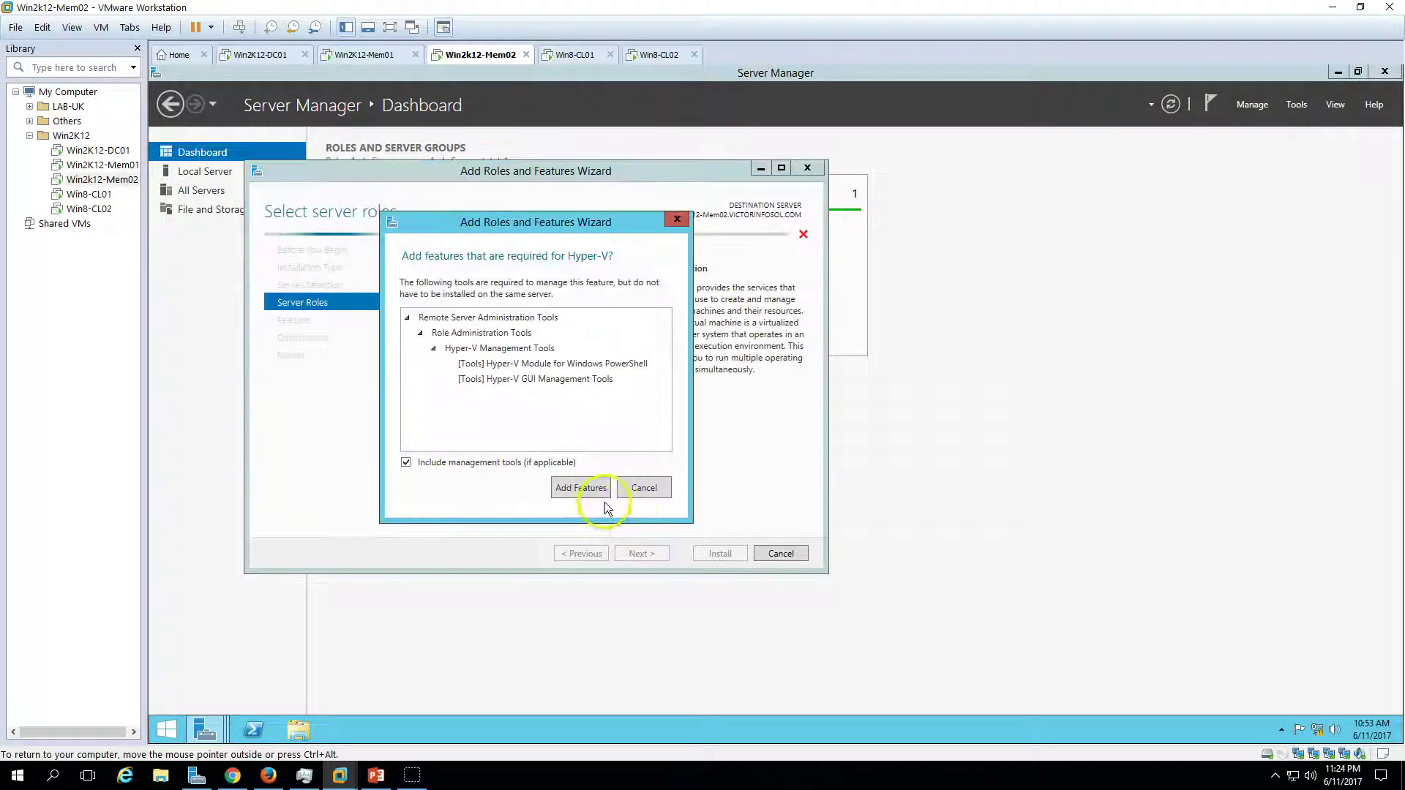
pyautogui.click(583, 486)
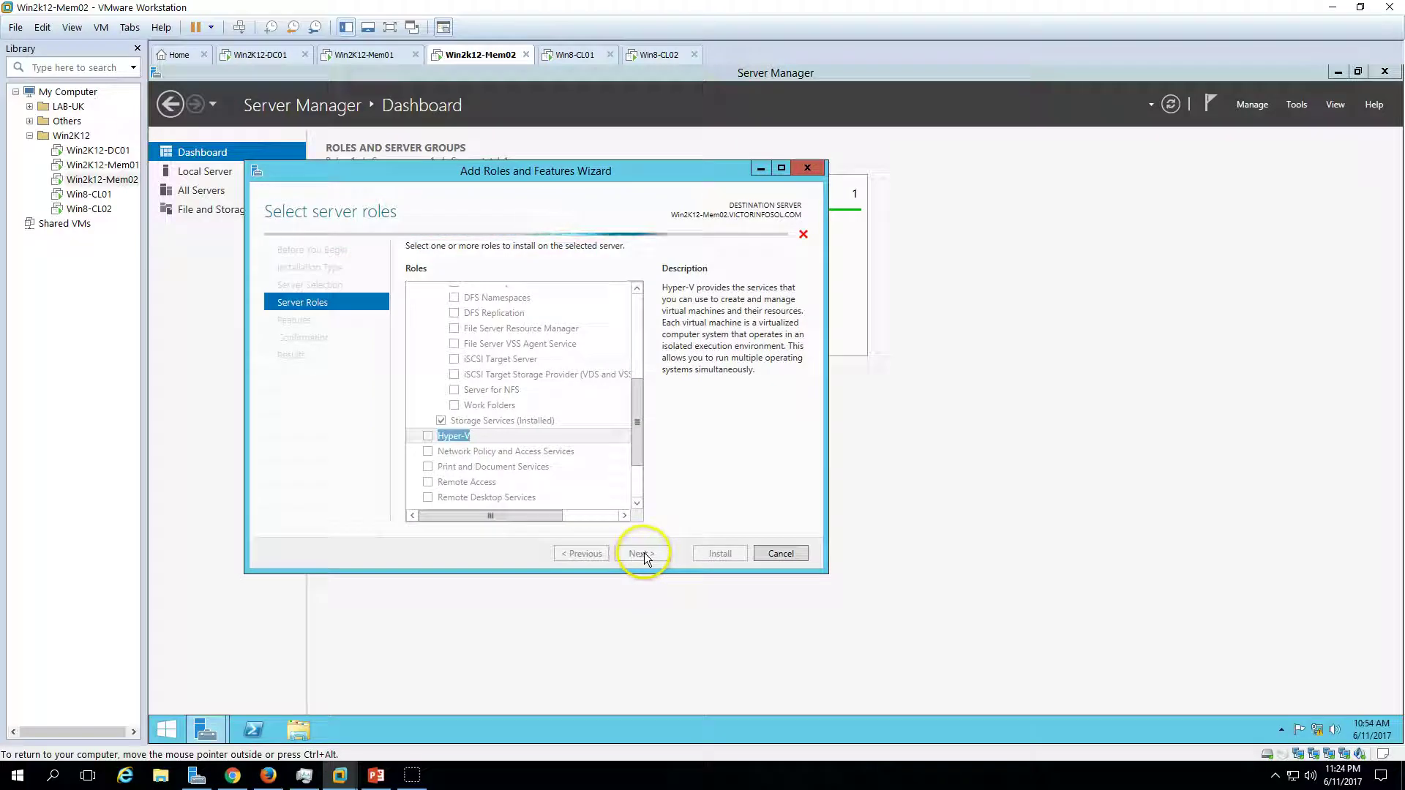
# - Accept defaults with no virtual switch and default storage locations, and start the installation
pyautogui.click(642, 554)
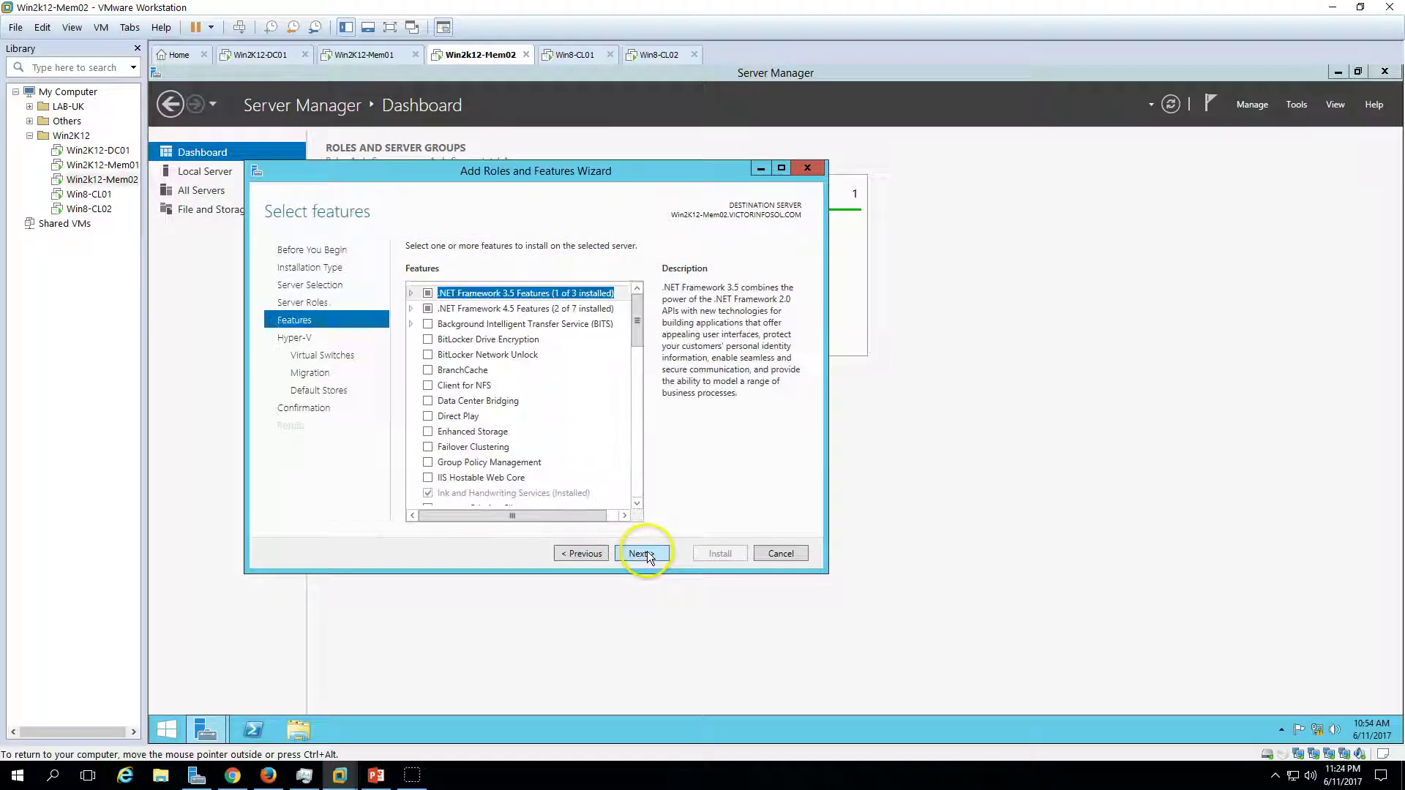
pyautogui.click(646, 555)
pyautogui.click(646, 554)
pyautogui.click(646, 554)
pyautogui.click(646, 554)
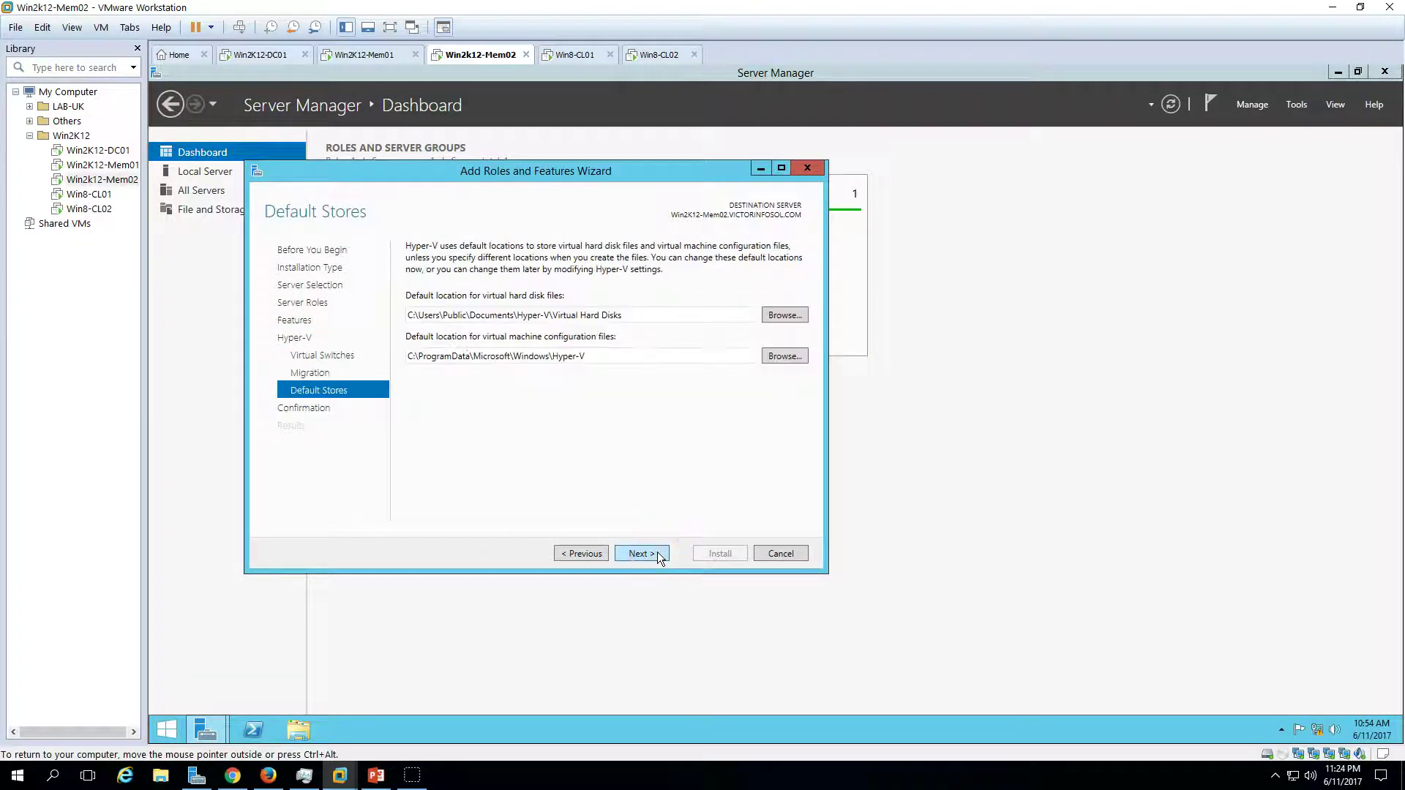
pyautogui.click(648, 554)
pyautogui.click(713, 553)
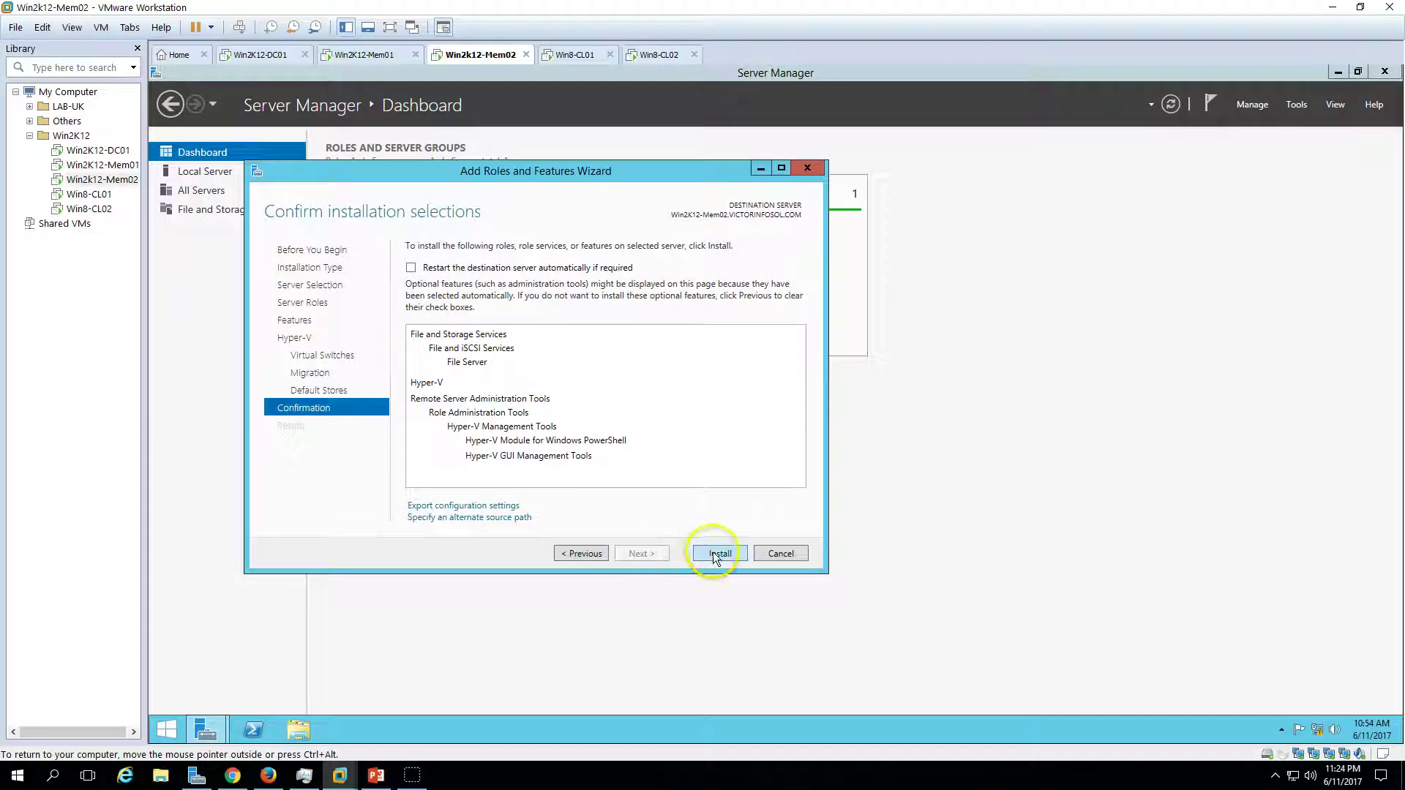
pyautogui.moveTo(732, 179); pyautogui.dragTo(873, 188)
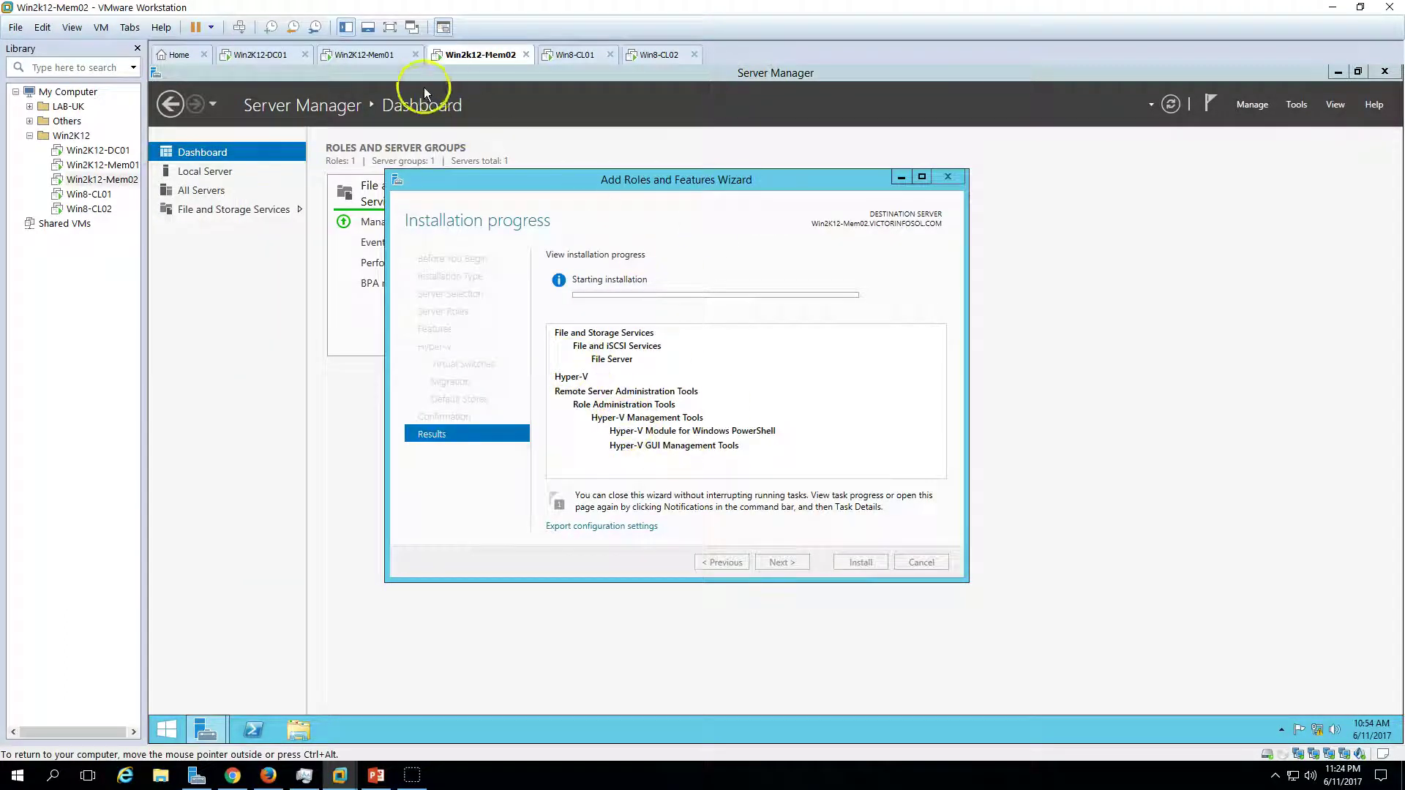
# - Wait for Win2K12-Mem01's role installation to finish with restart pending, then close the wizard
pyautogui.click(370, 54)
pyautogui.moveTo(636, 174); pyautogui.dragTo(902, 194)
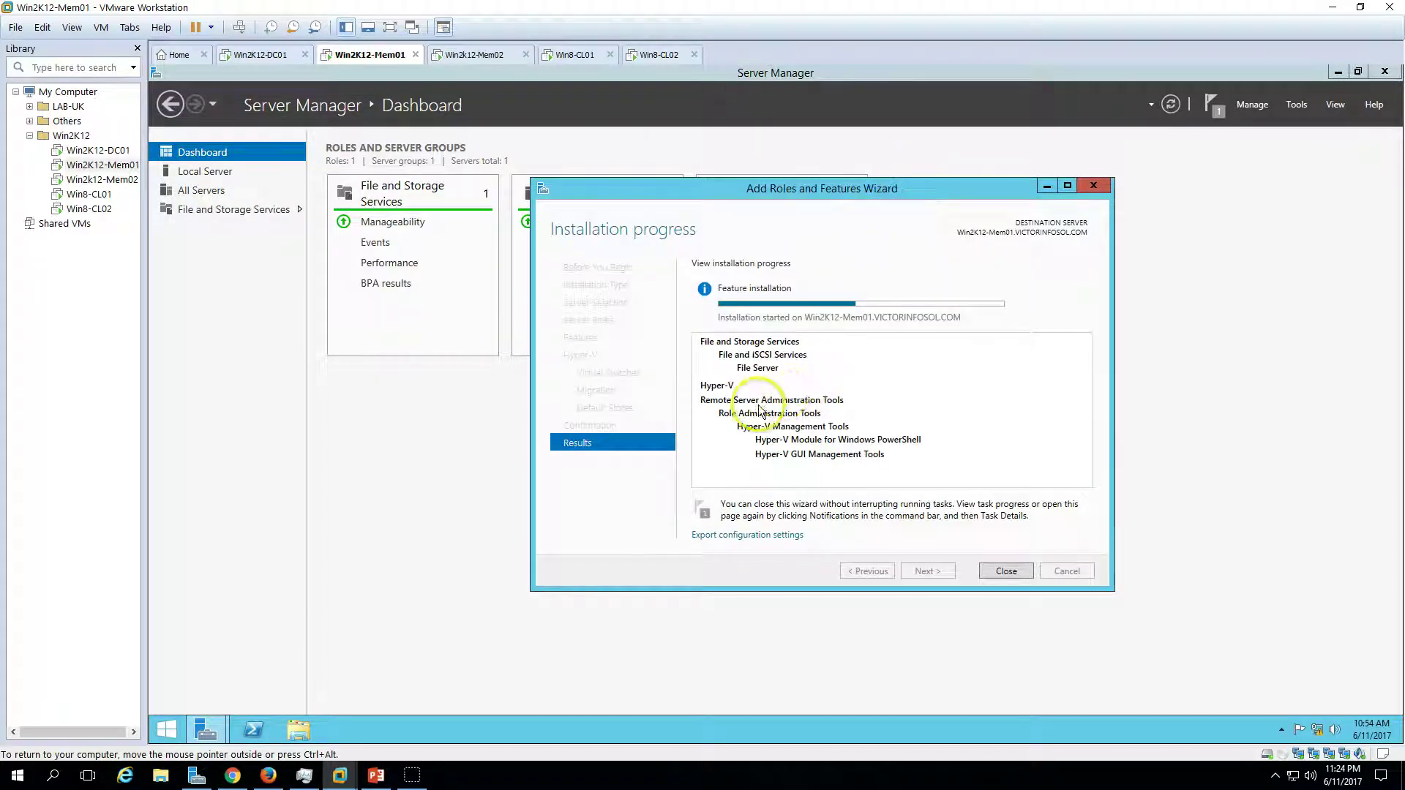
pyautogui.moveTo(851, 195); pyautogui.dragTo(754, 192)
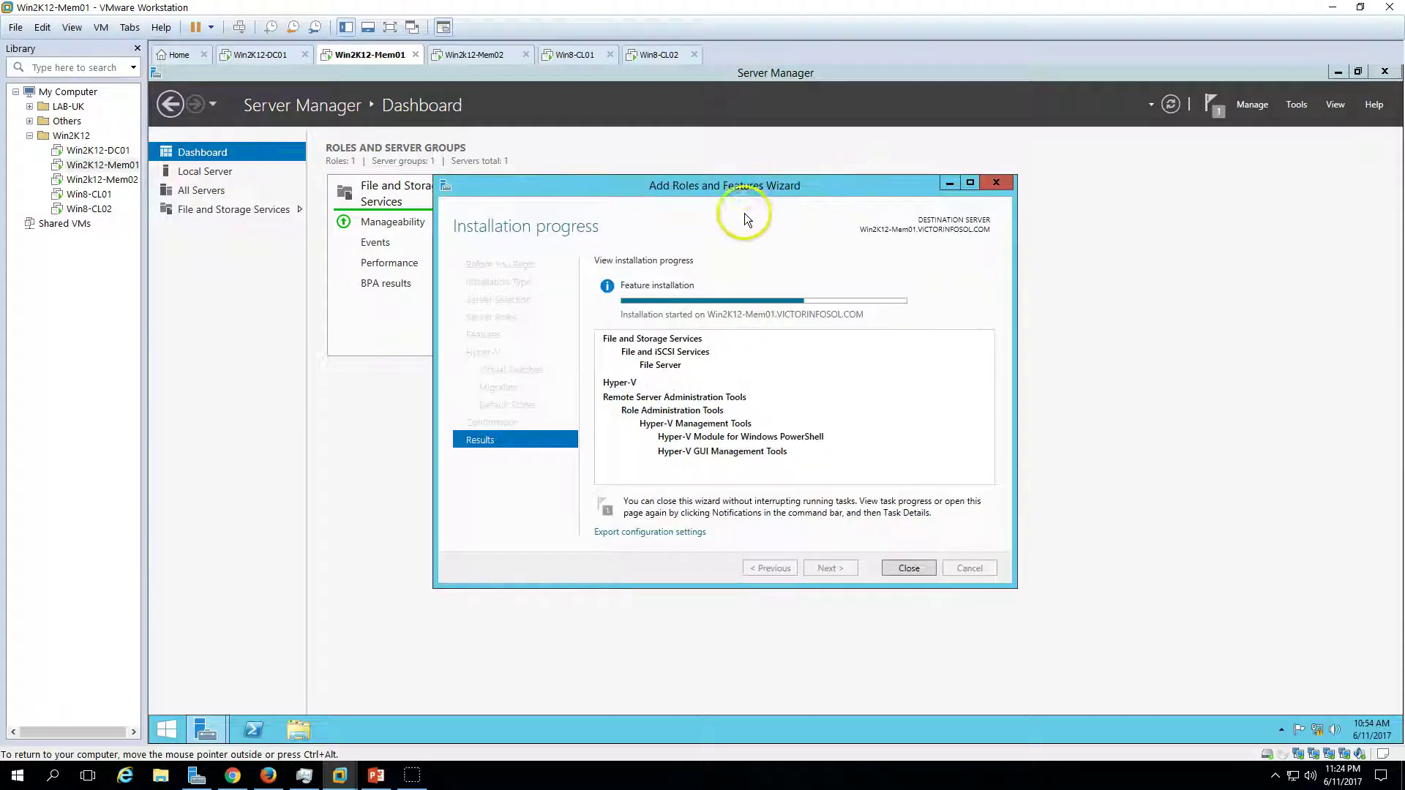
pyautogui.click(488, 57)
pyautogui.click(388, 58)
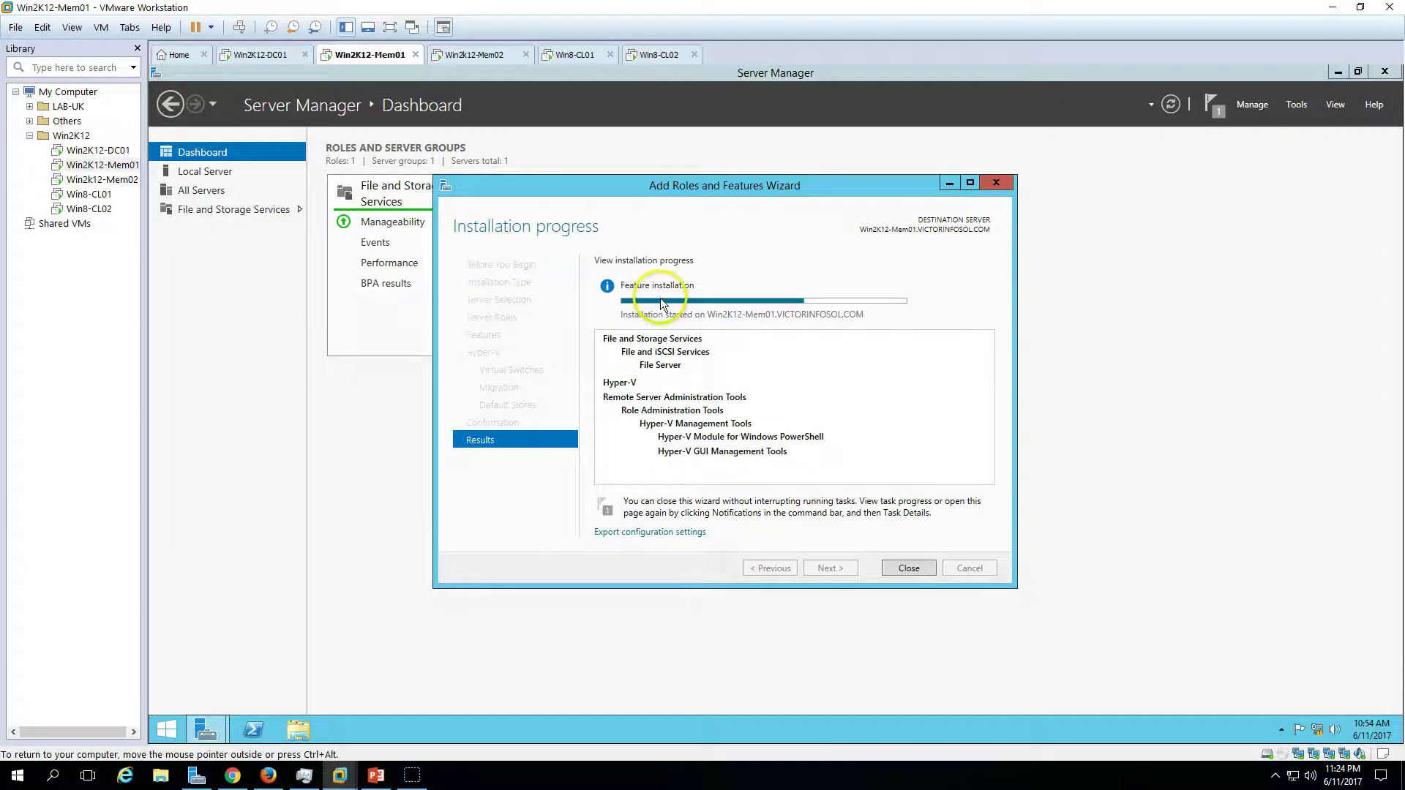
pyautogui.moveTo(678, 292)
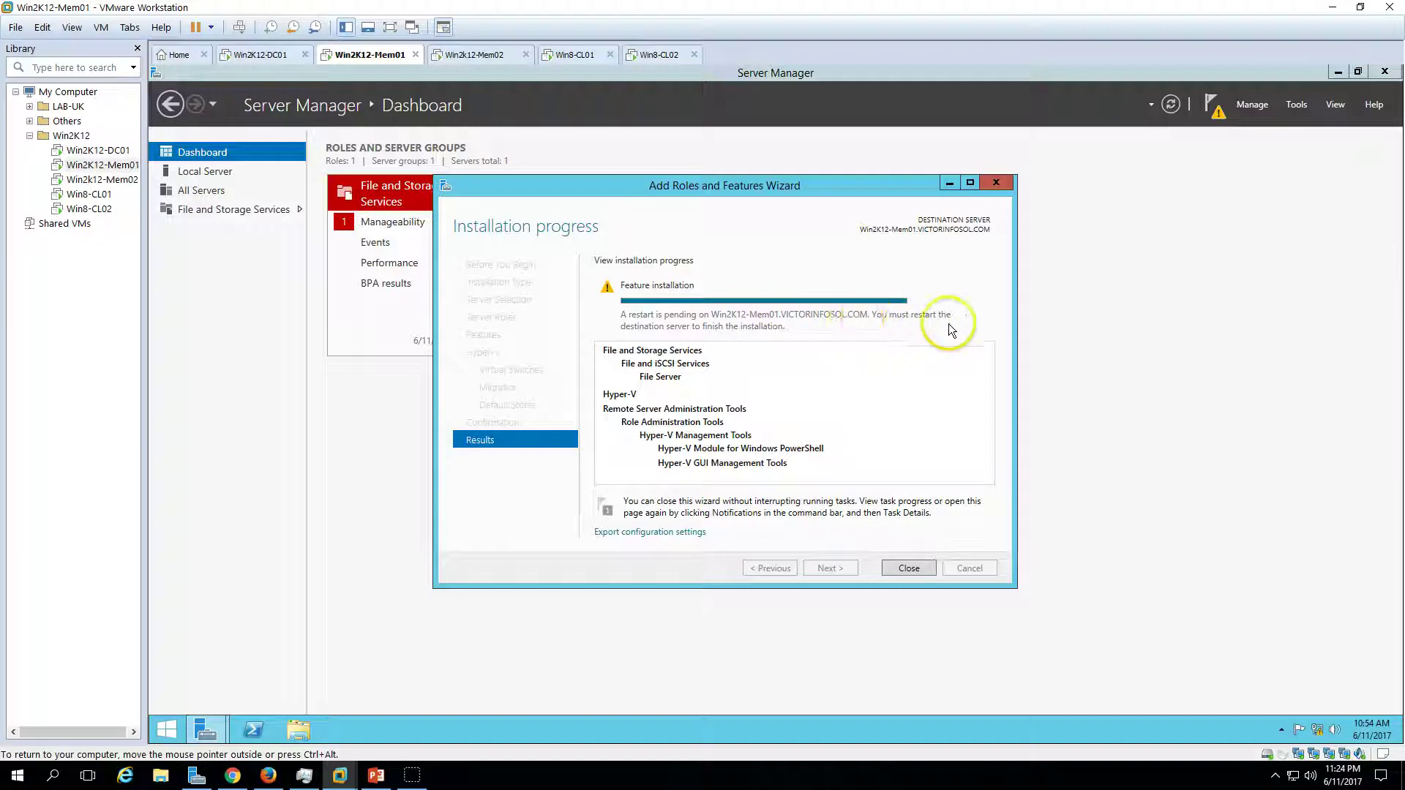
pyautogui.click(917, 570)
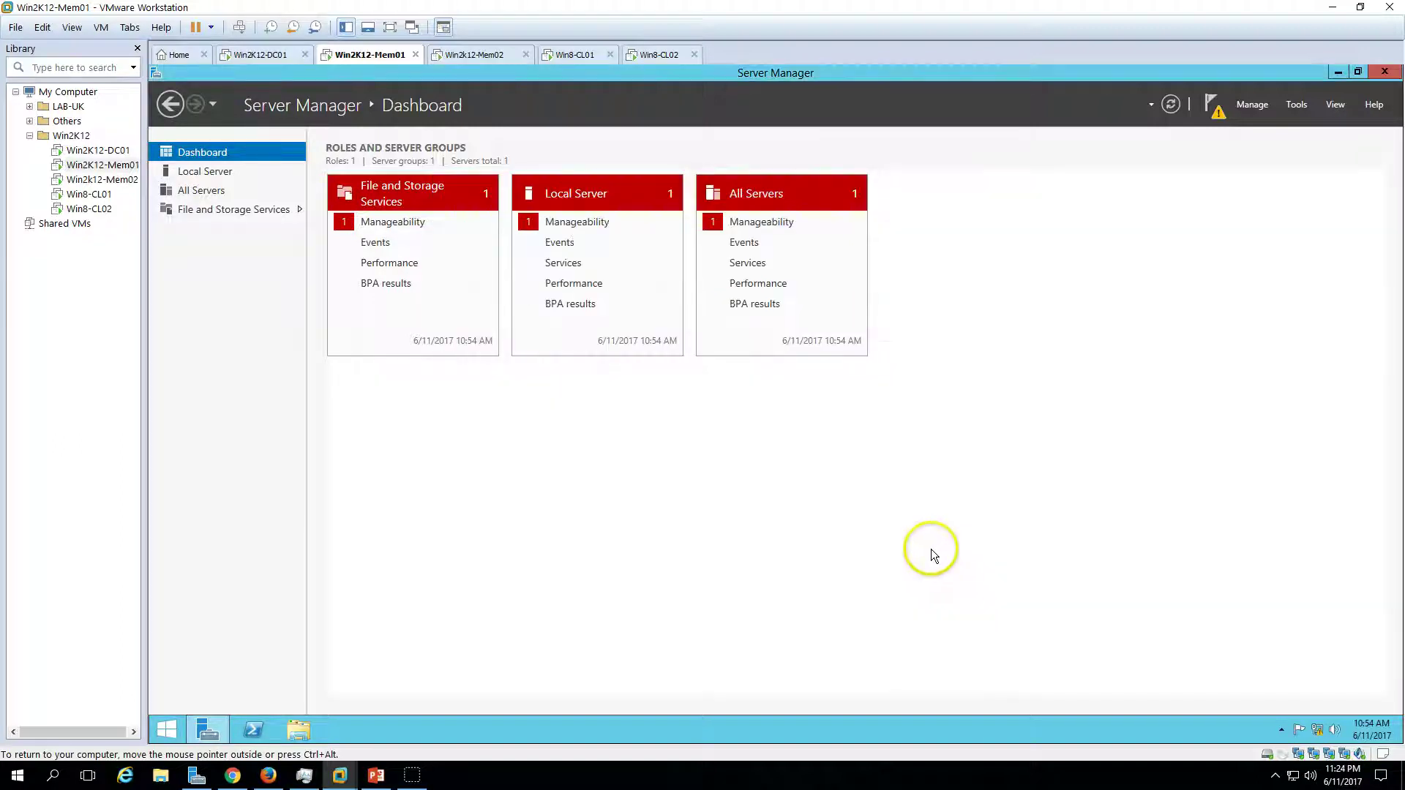
# - Restart Win2K12-Mem01 from the Start screen power options, confirming the restart reason
pyautogui.click(176, 723)
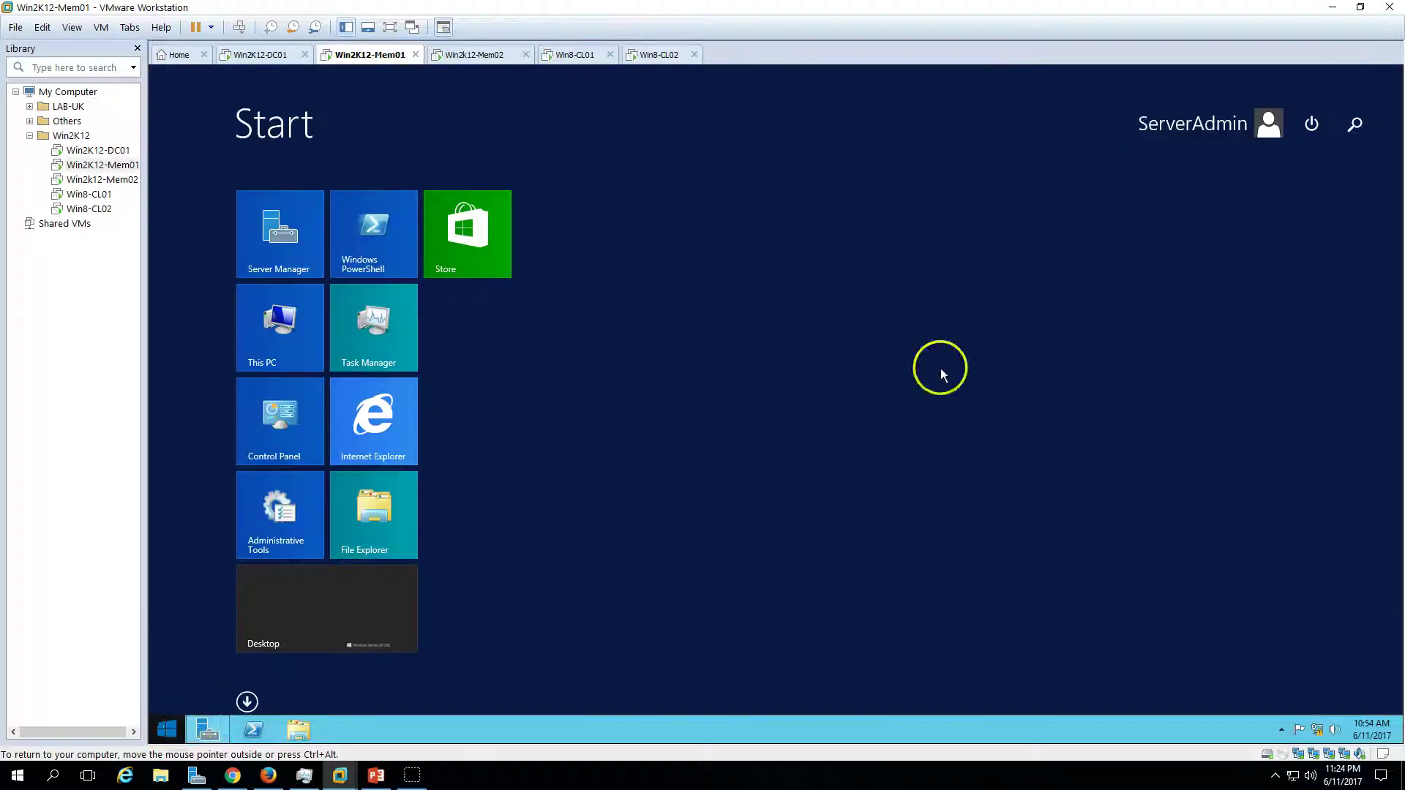
pyautogui.click(1311, 123)
pyautogui.click(1308, 191)
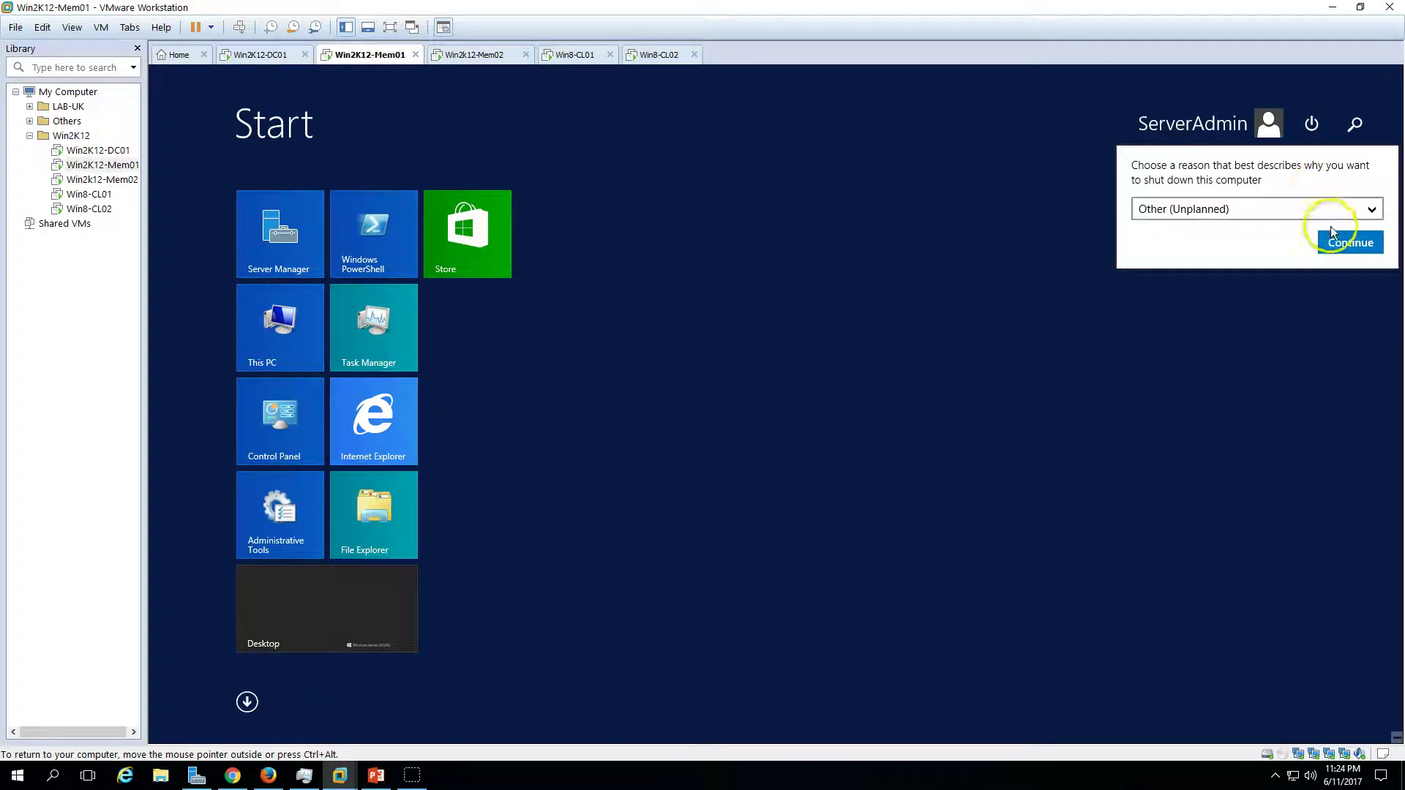
pyautogui.click(1347, 240)
# - Close Win2k12-Mem02's finished install wizard and restart it with the unplanned reason, then return to Mem01
pyautogui.click(491, 55)
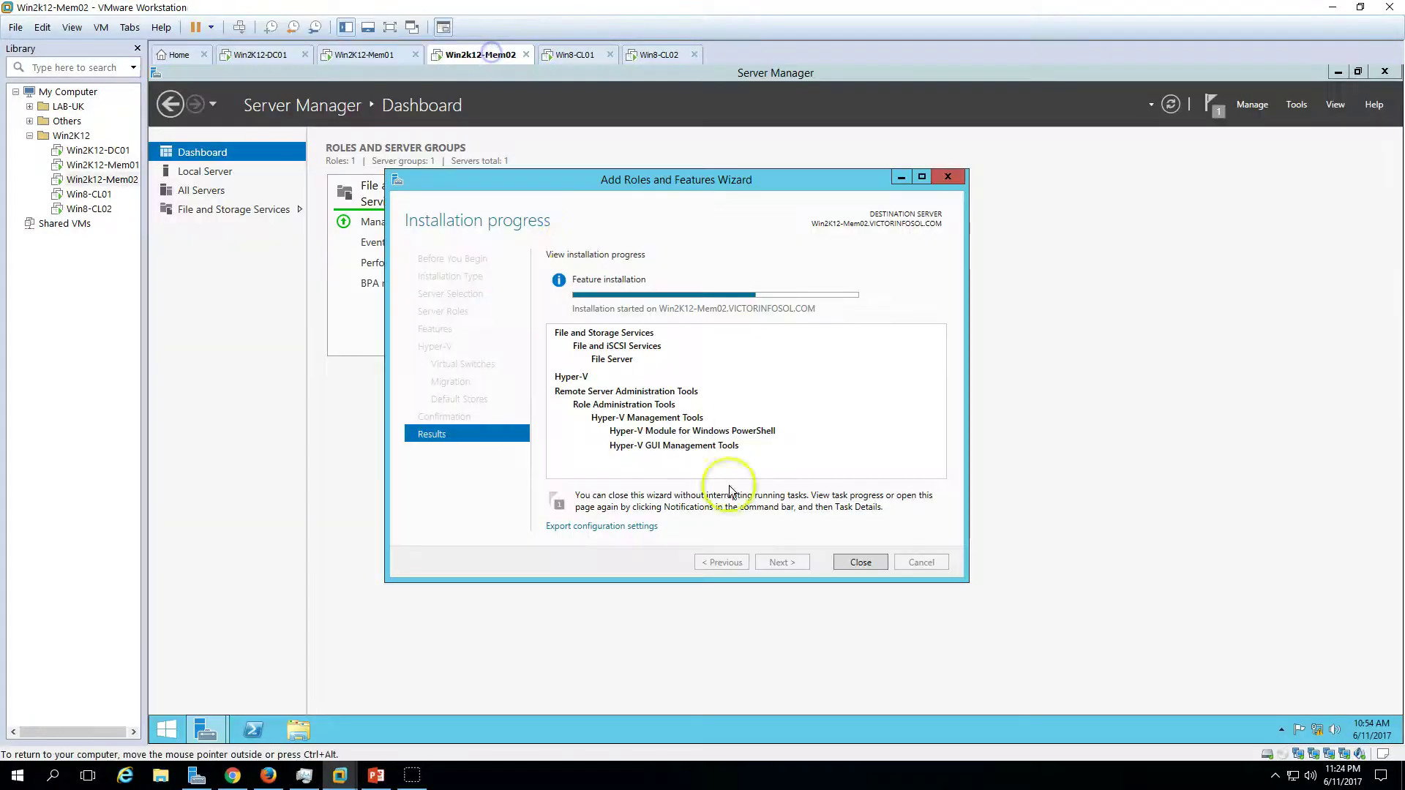
pyautogui.moveTo(708, 191); pyautogui.dragTo(741, 242)
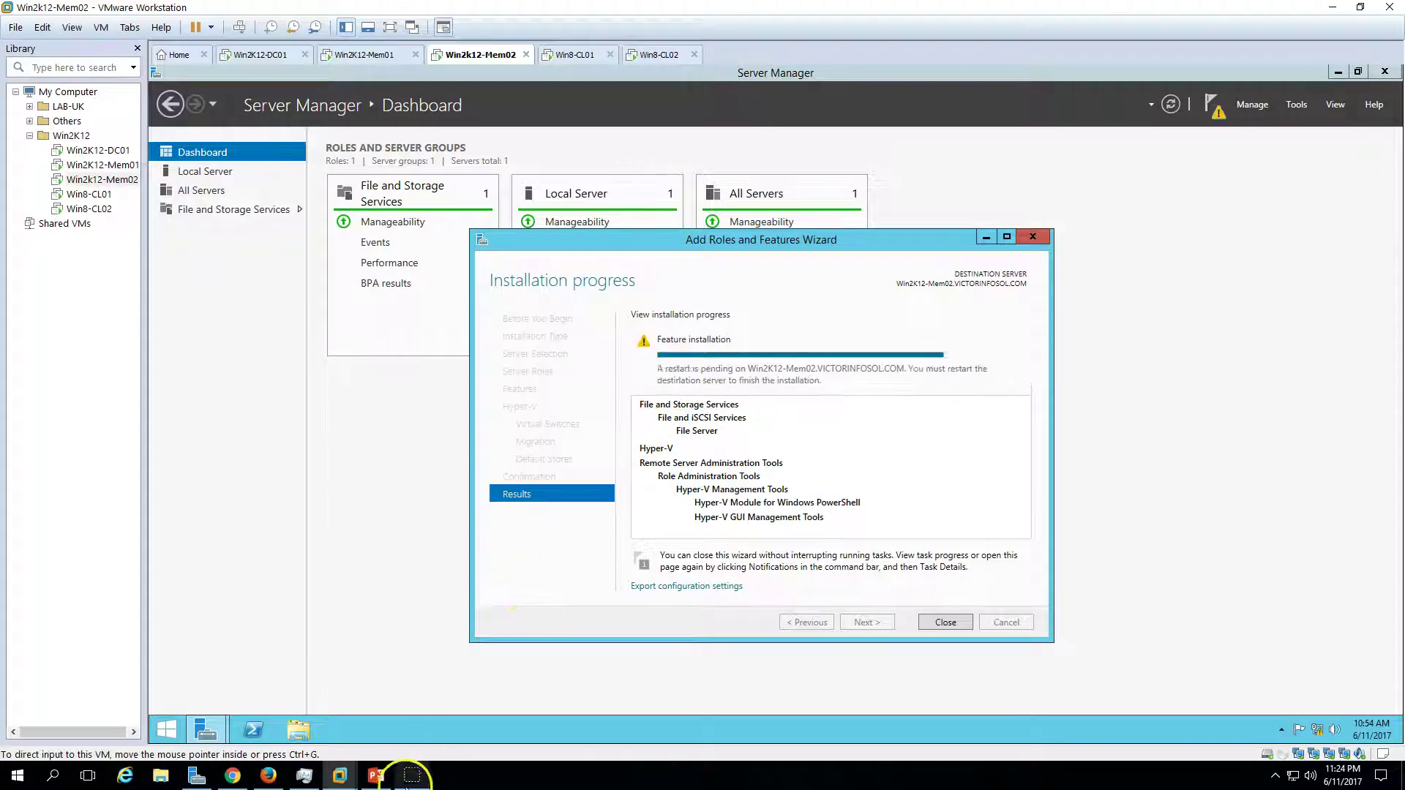
pyautogui.click(945, 622)
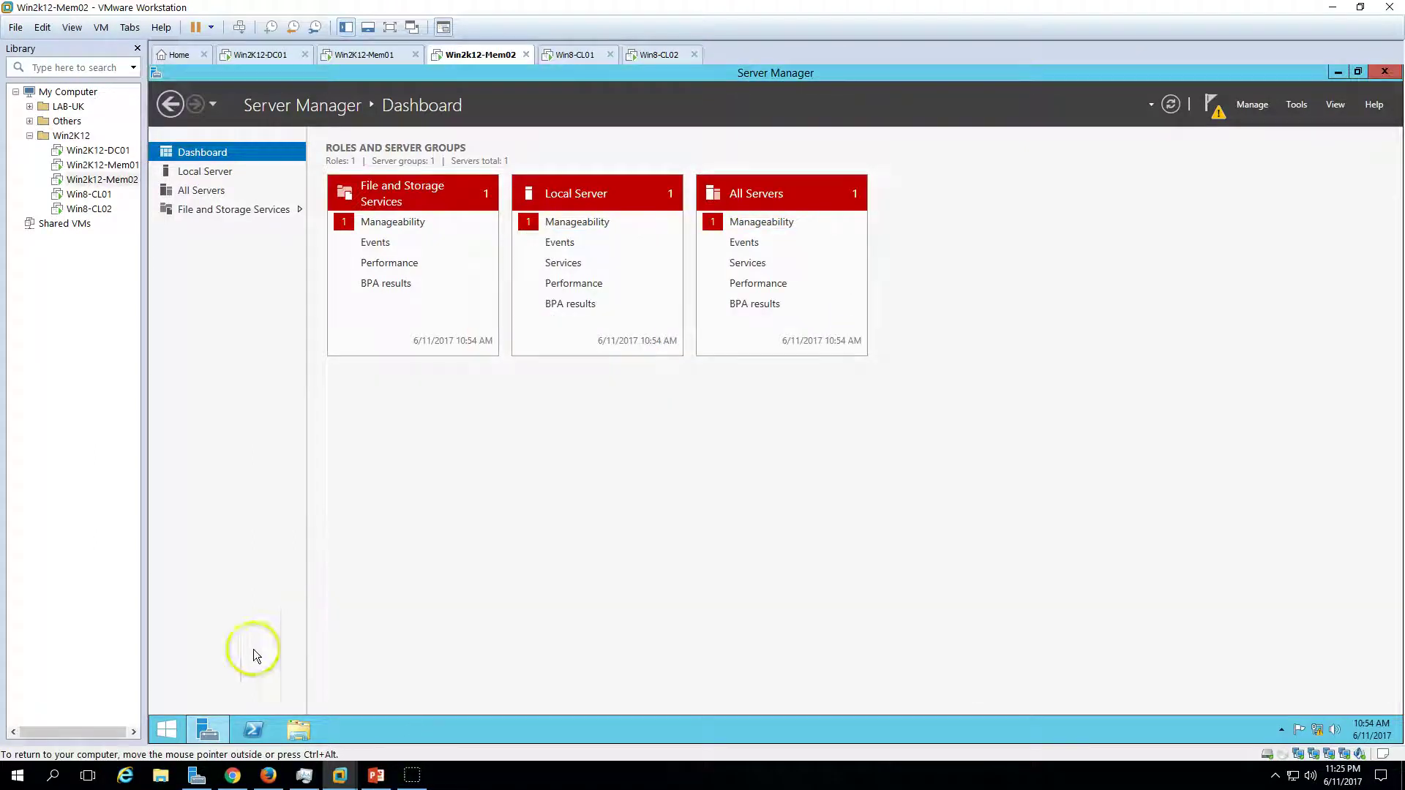
pyautogui.click(166, 730)
pyautogui.click(1324, 126)
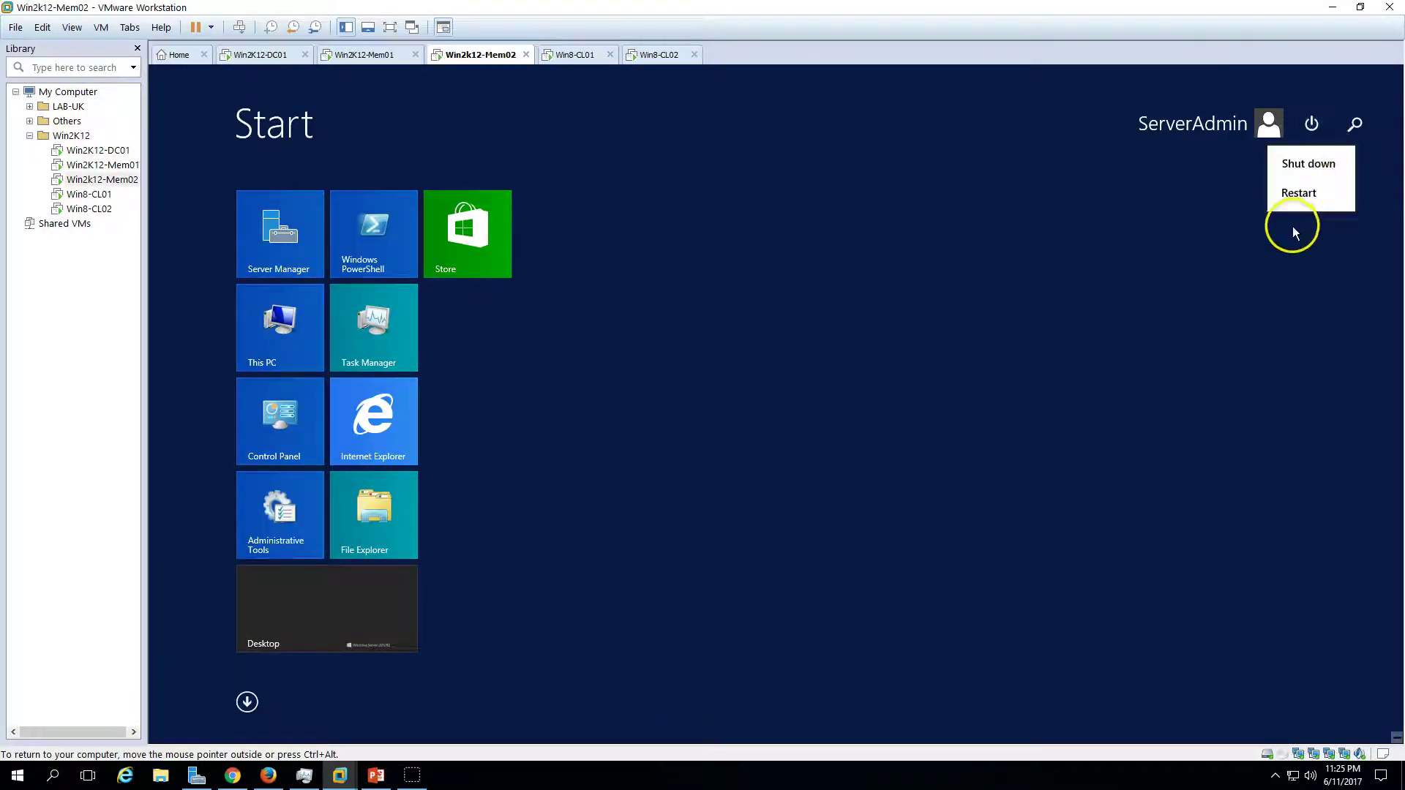
pyautogui.click(1301, 193)
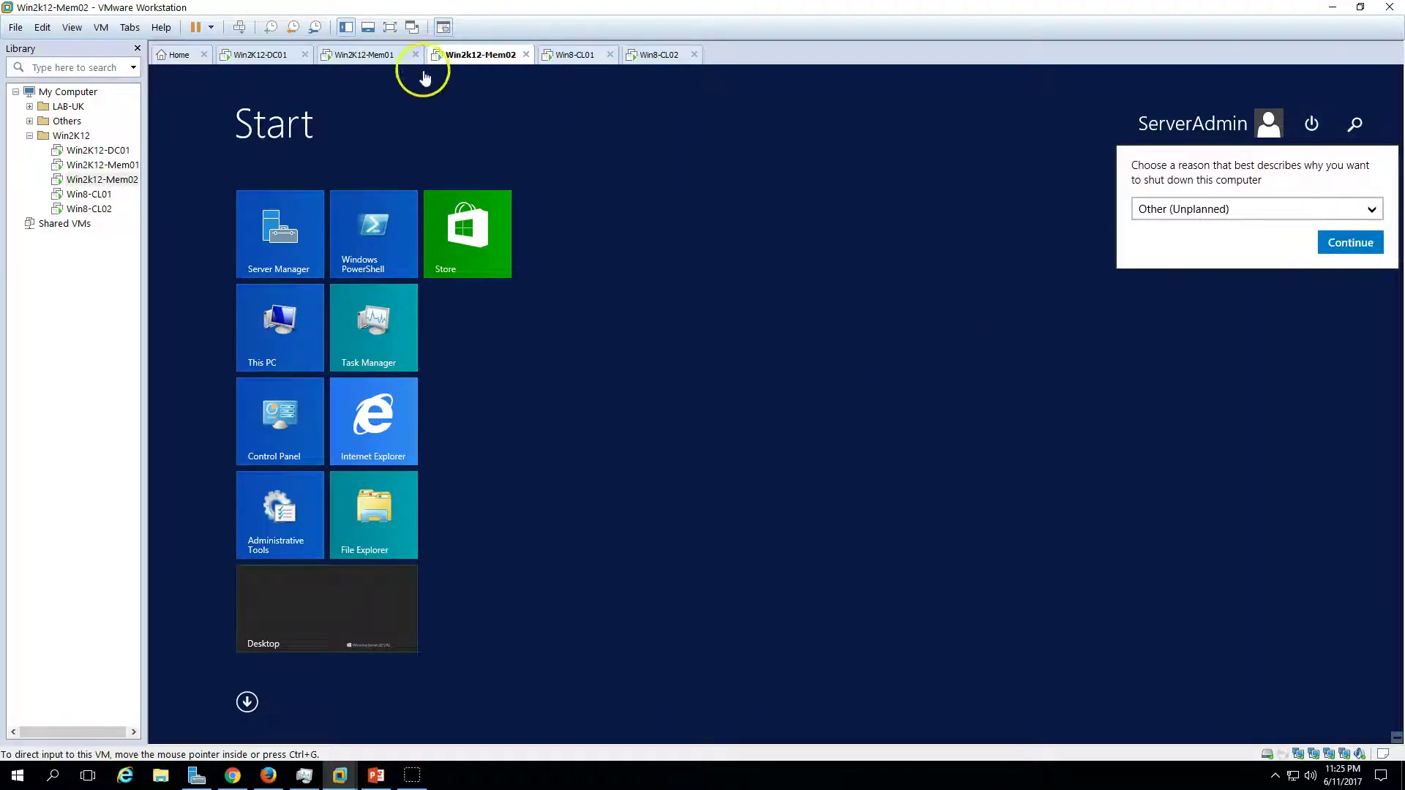
pyautogui.click(1337, 242)
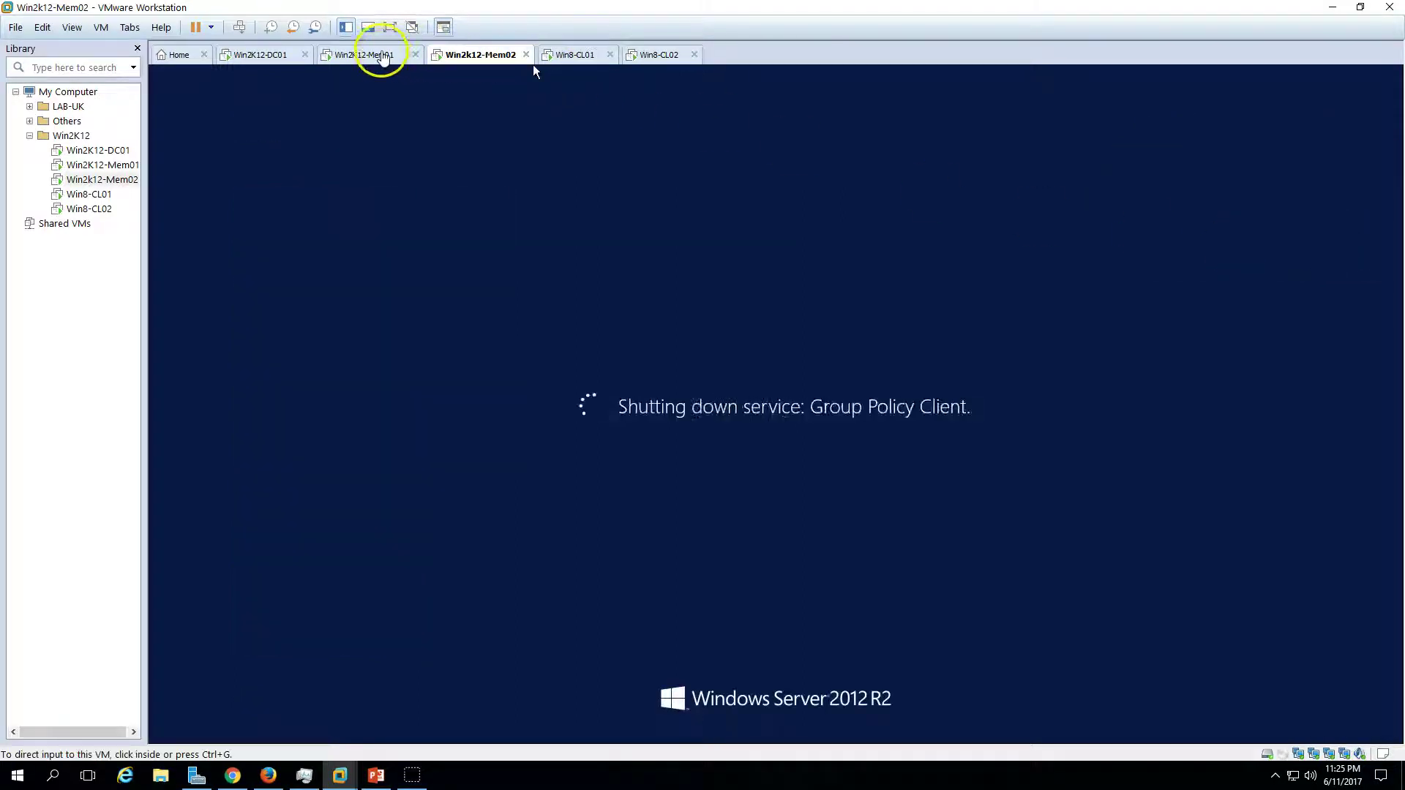
pyautogui.click(381, 55)
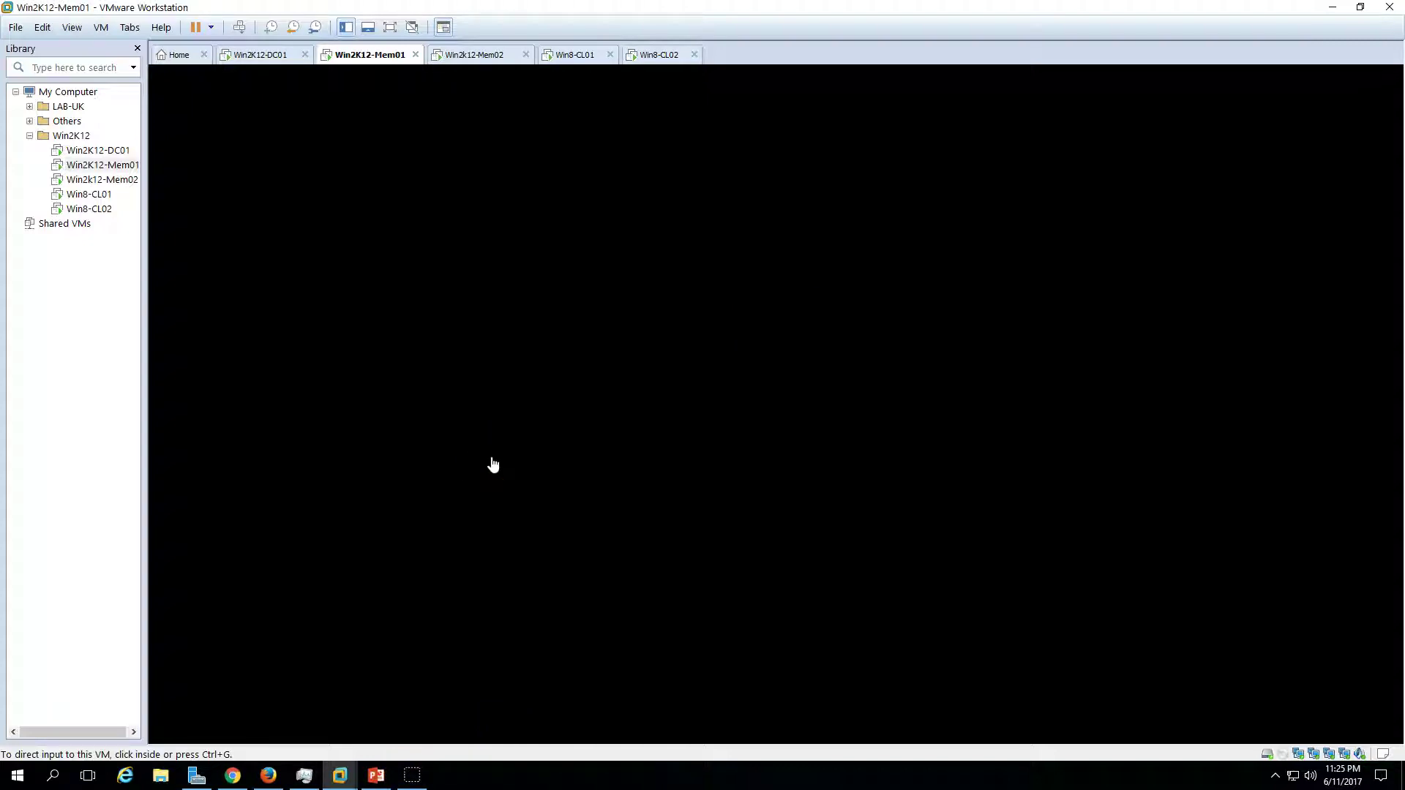
pyautogui.click(376, 775)
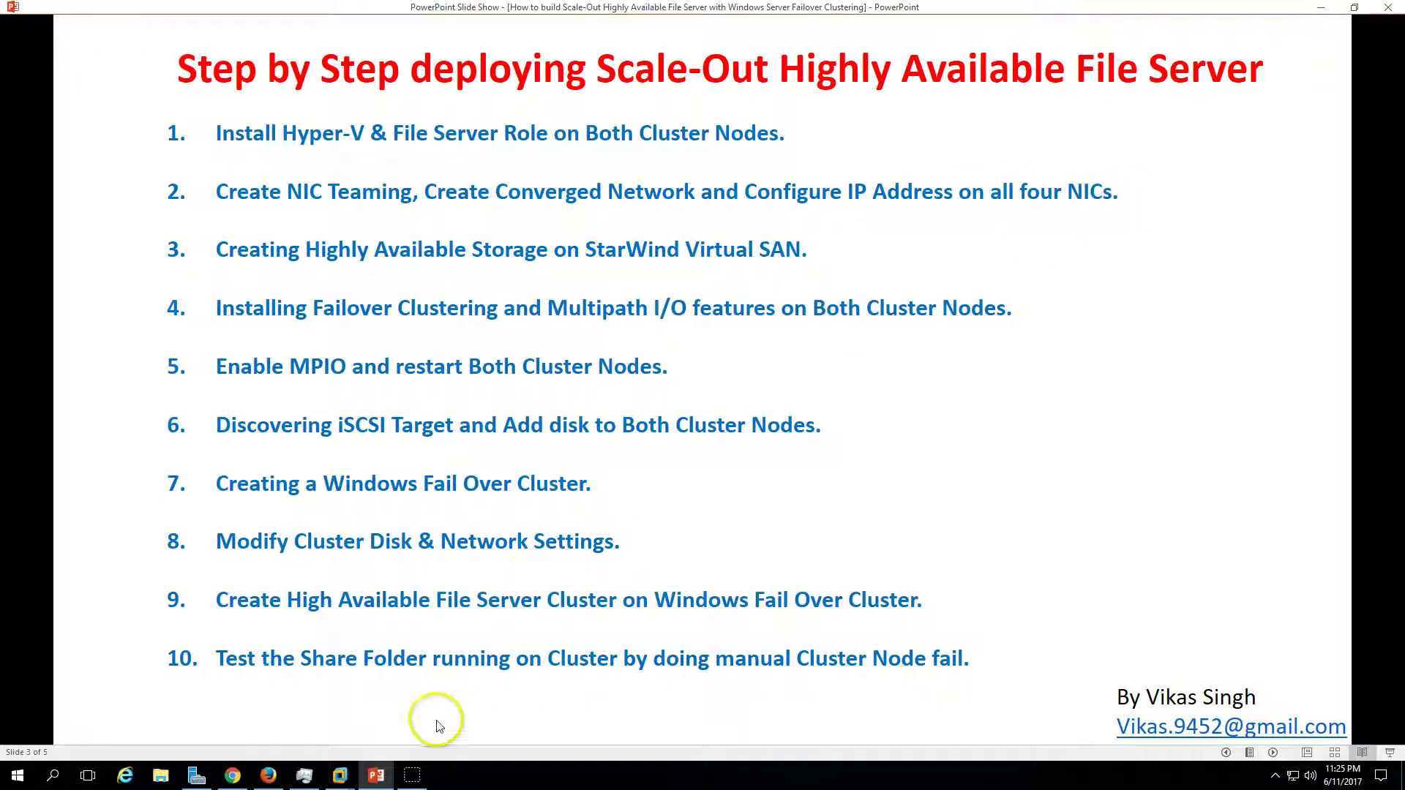
pyautogui.click(375, 777)
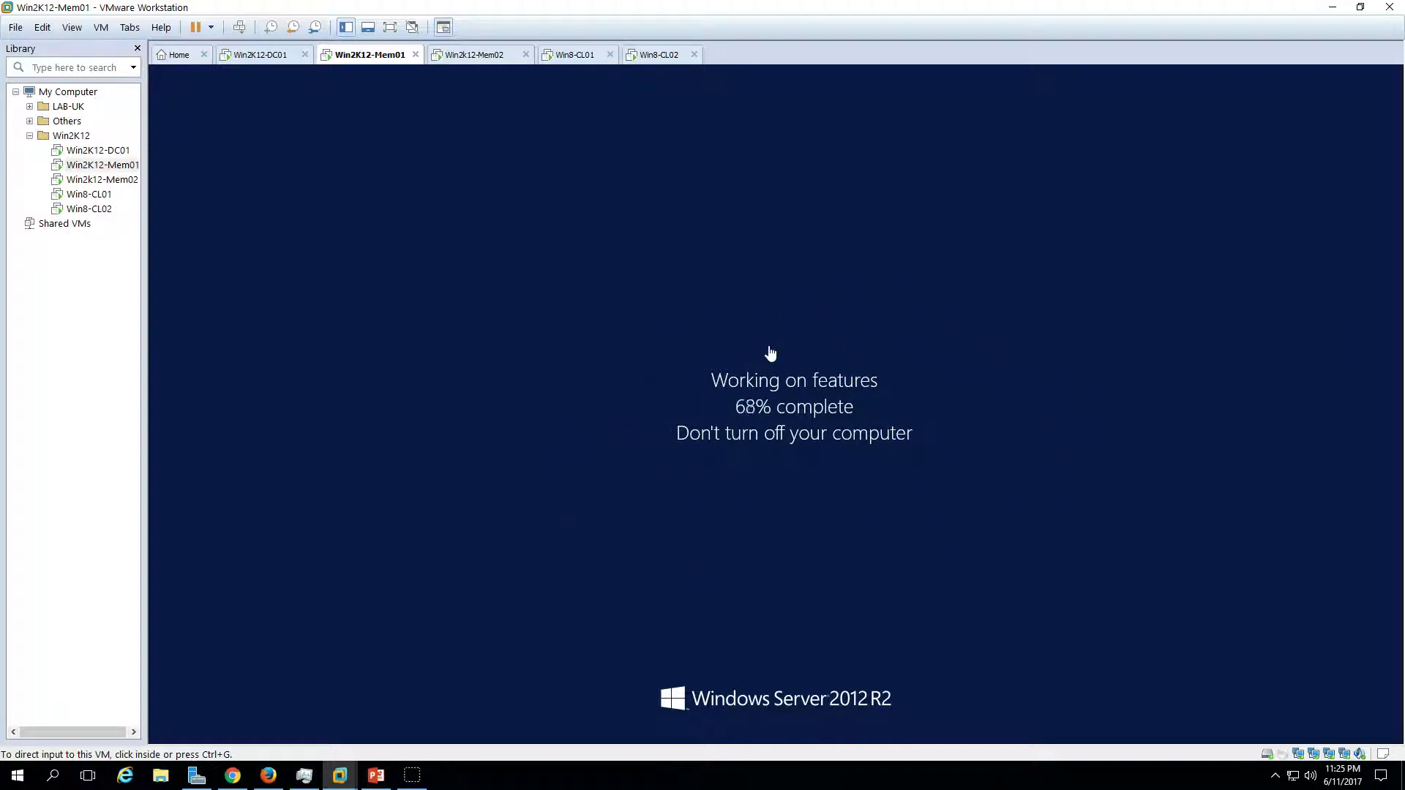
pyautogui.click(486, 56)
pyautogui.click(376, 55)
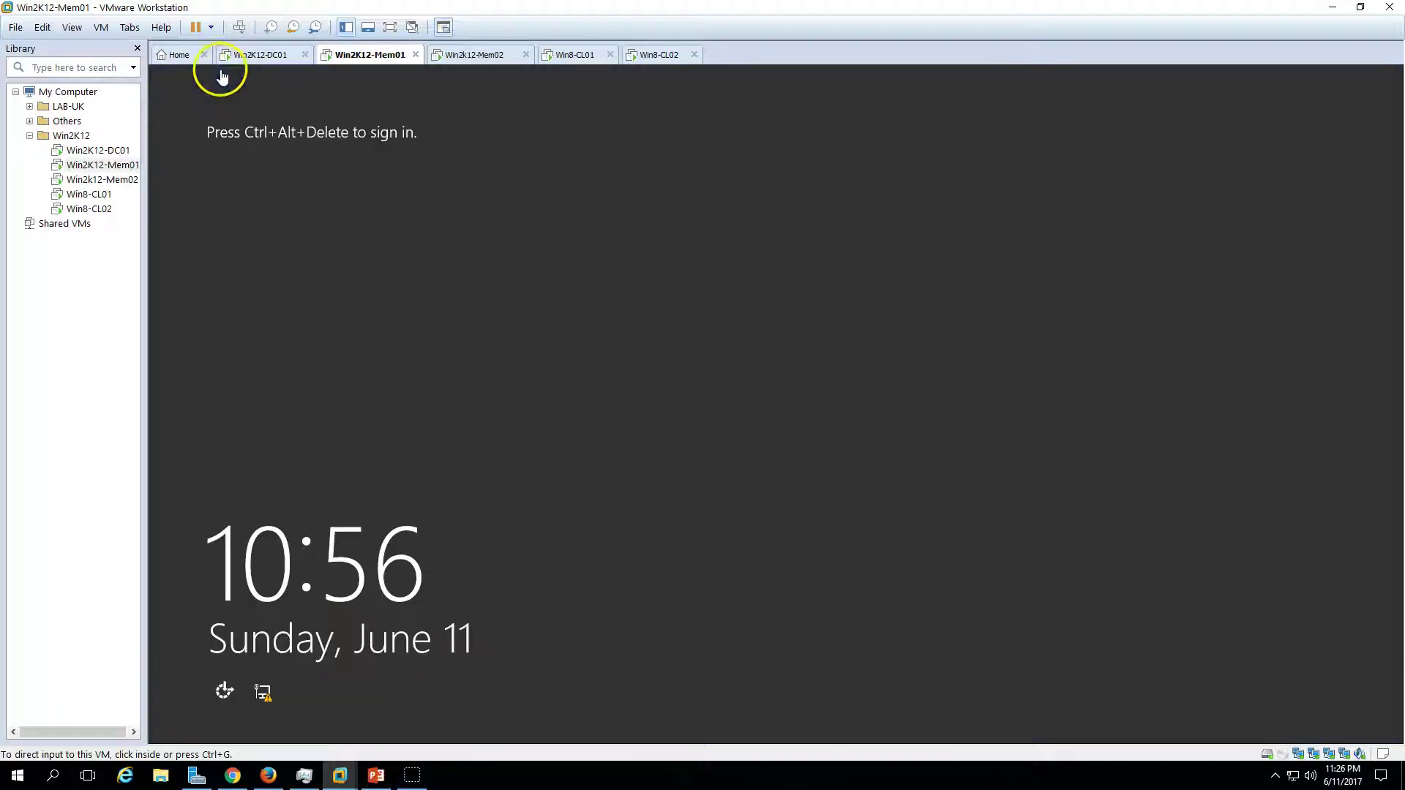
# - Sign in to Win2K12-Mem01 with the account password after Ctrl+Alt+Del
pyautogui.click(240, 27)
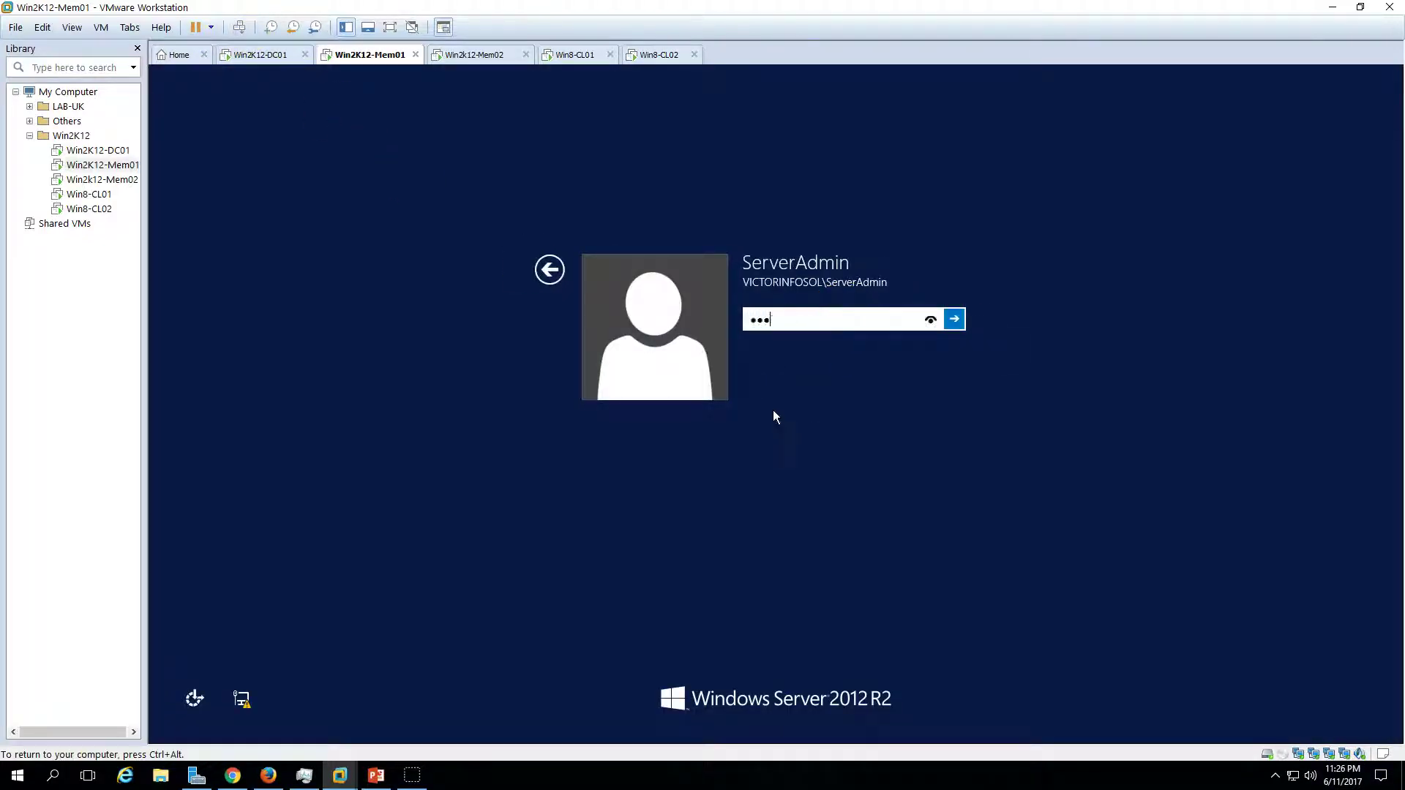
pyautogui.write('•••••')
pyautogui.press('Return')
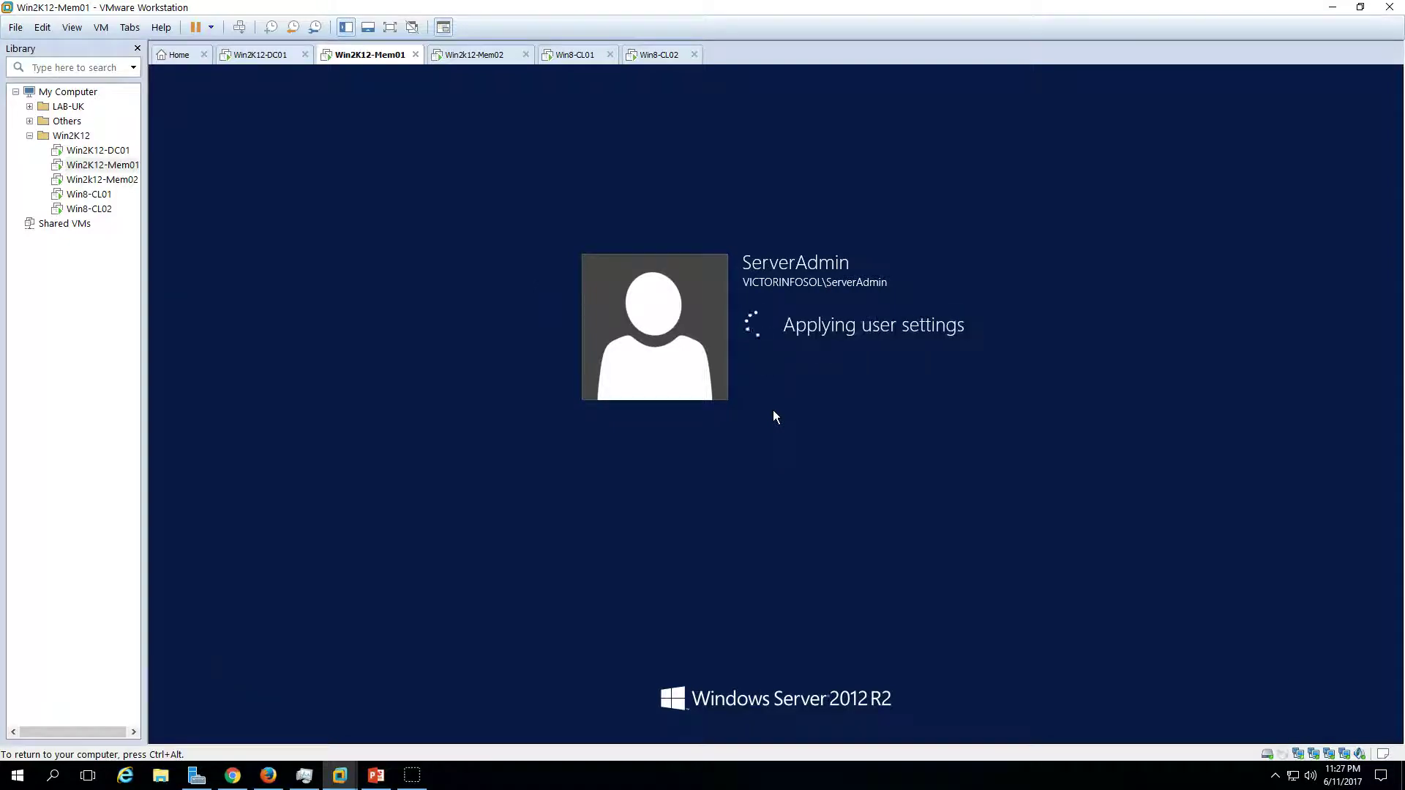
pyautogui.click(487, 55)
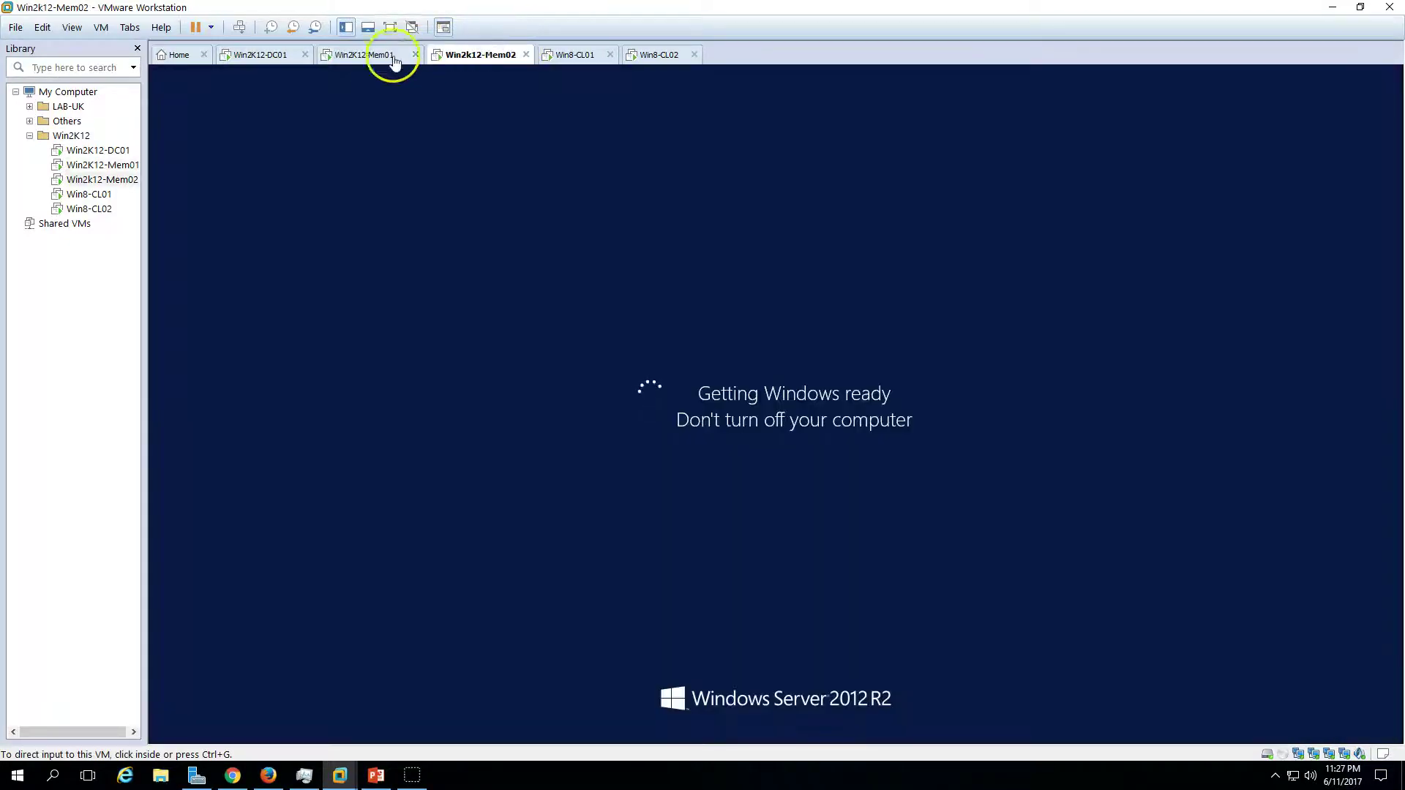
pyautogui.click(394, 62)
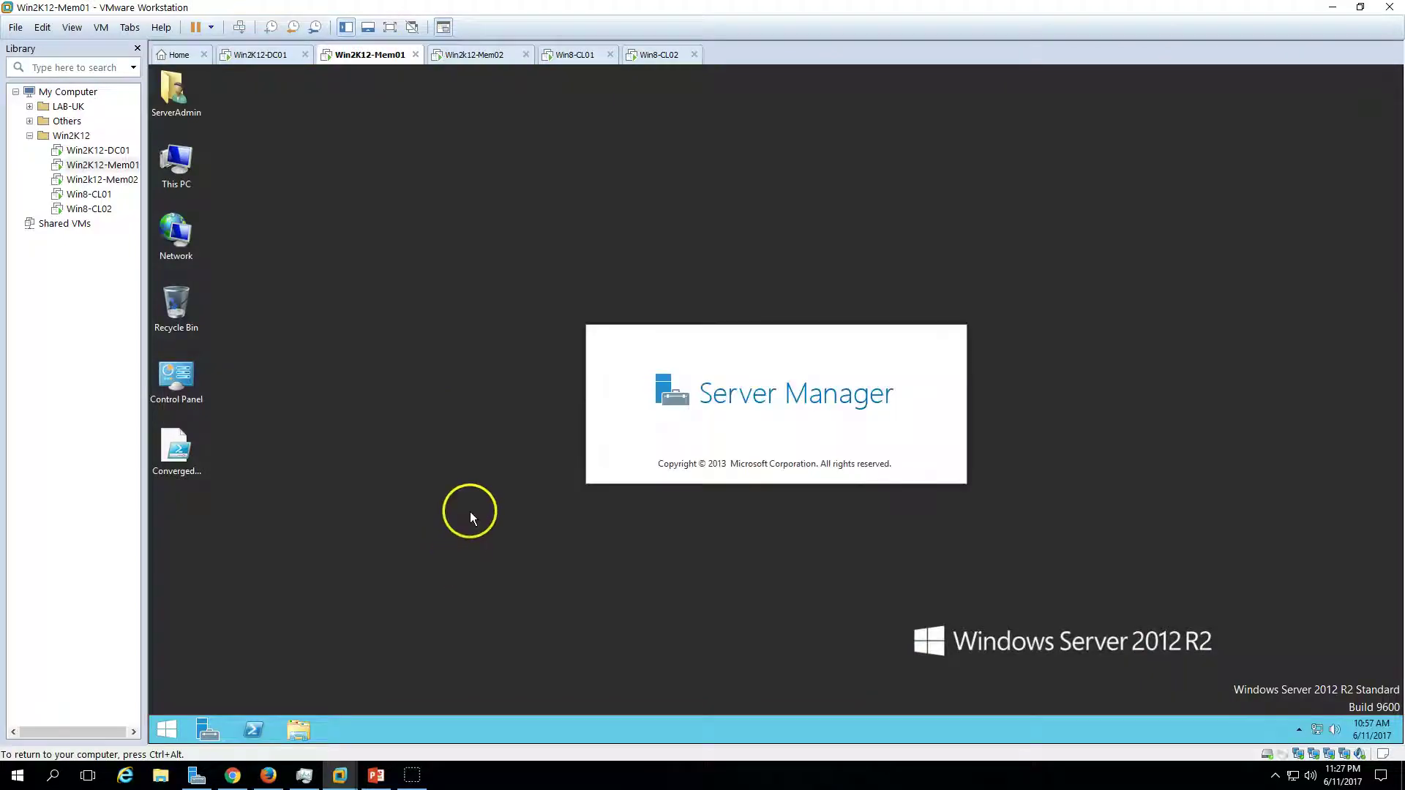
# - Check the deployment slide, then minimize Server Manager to reveal the desktop's converged network script
pyautogui.click(376, 775)
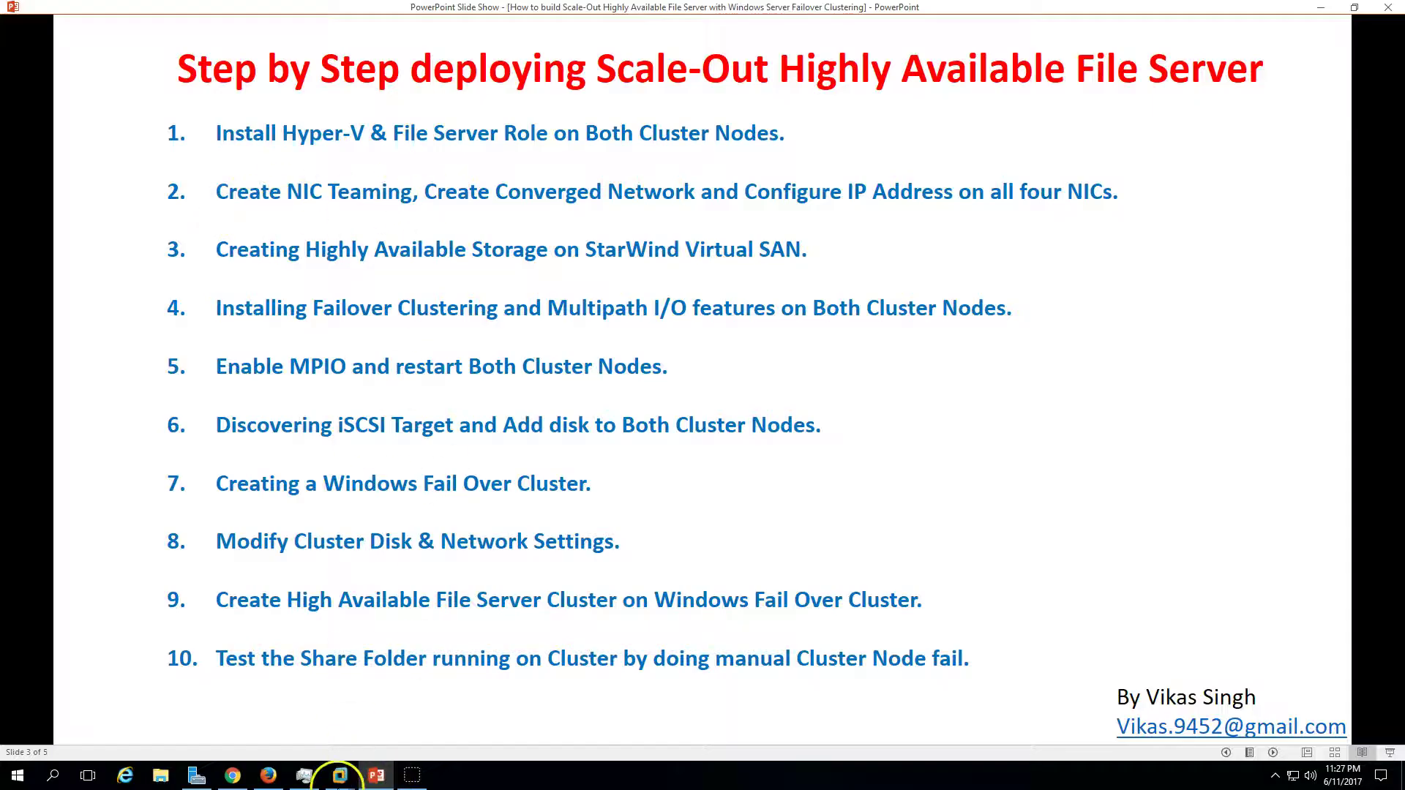
pyautogui.click(339, 775)
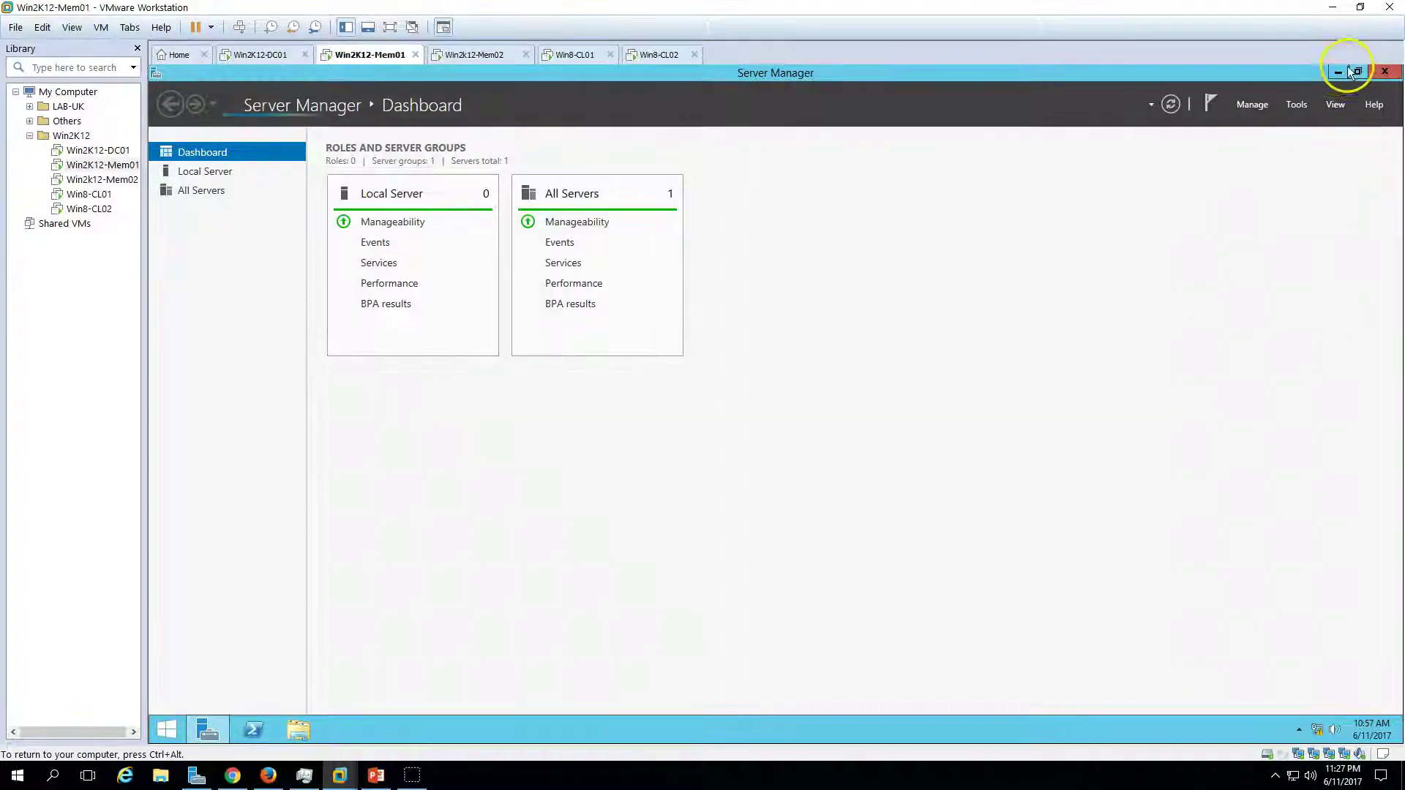
pyautogui.click(1339, 72)
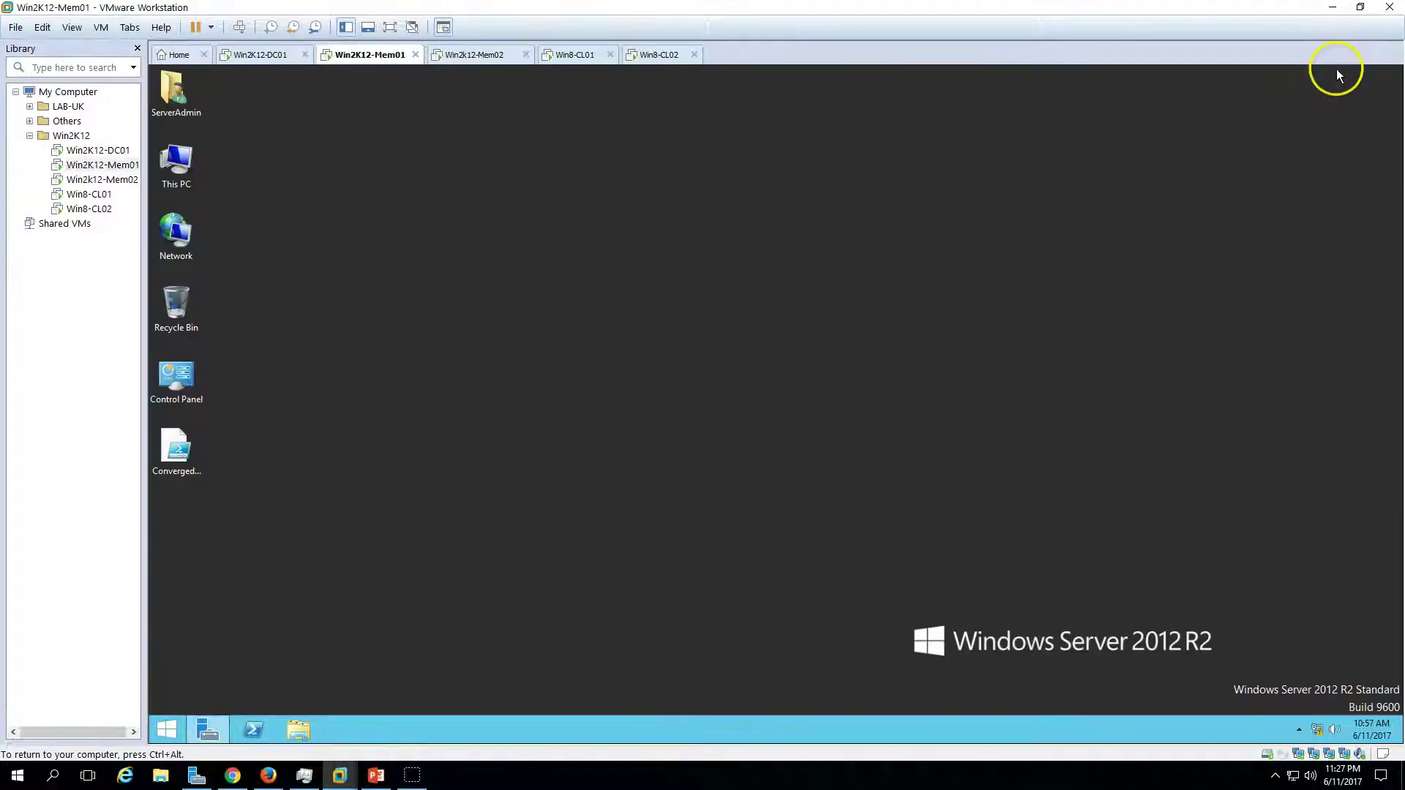
pyautogui.rightClick(189, 464)
# - Open ConvergedNetSwitch in Notepad and highlight Domain-, iSCSI-, Cluster-, LiveMigration-vNIC and the Converged-vNIC team
pyautogui.click(249, 476)
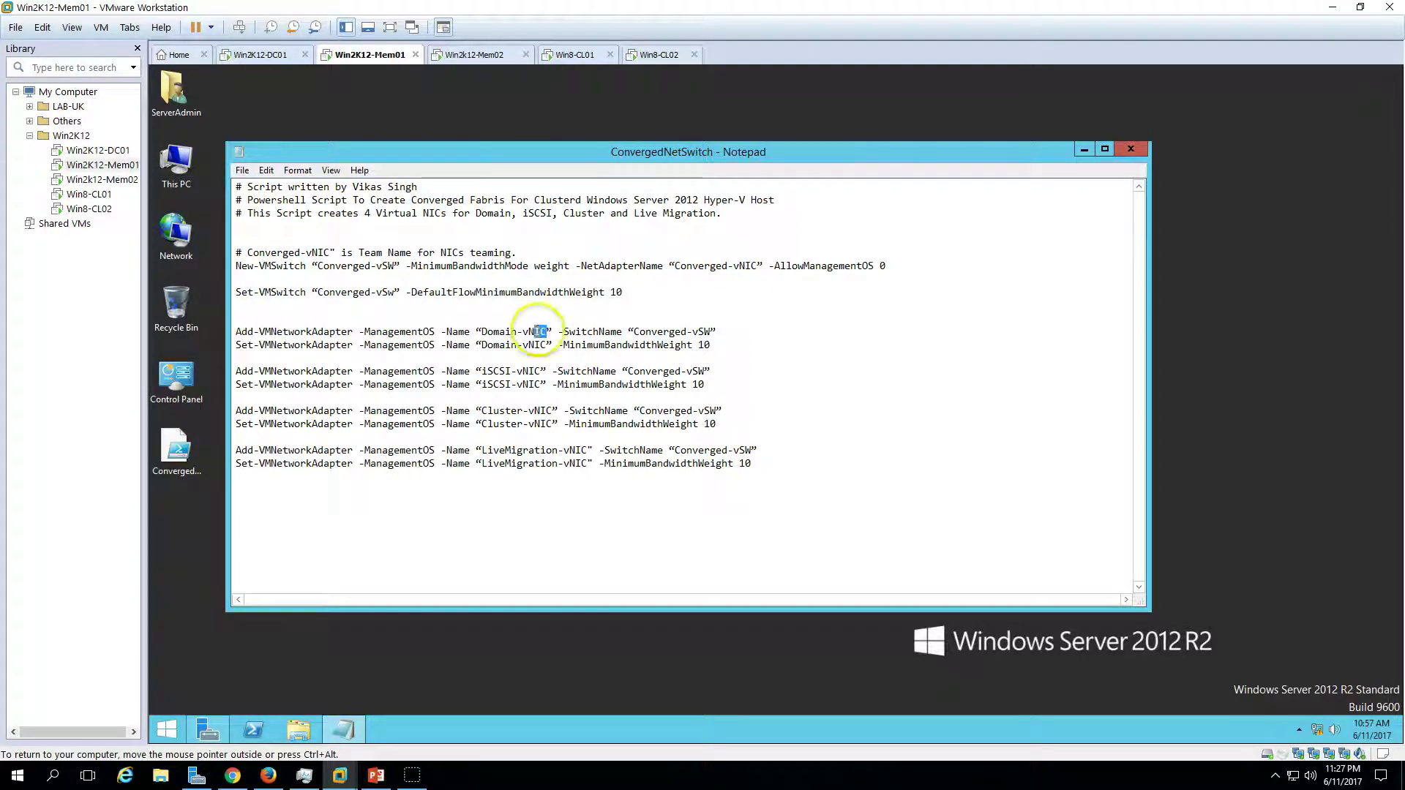
pyautogui.moveTo(538, 331); pyautogui.dragTo(481, 333)
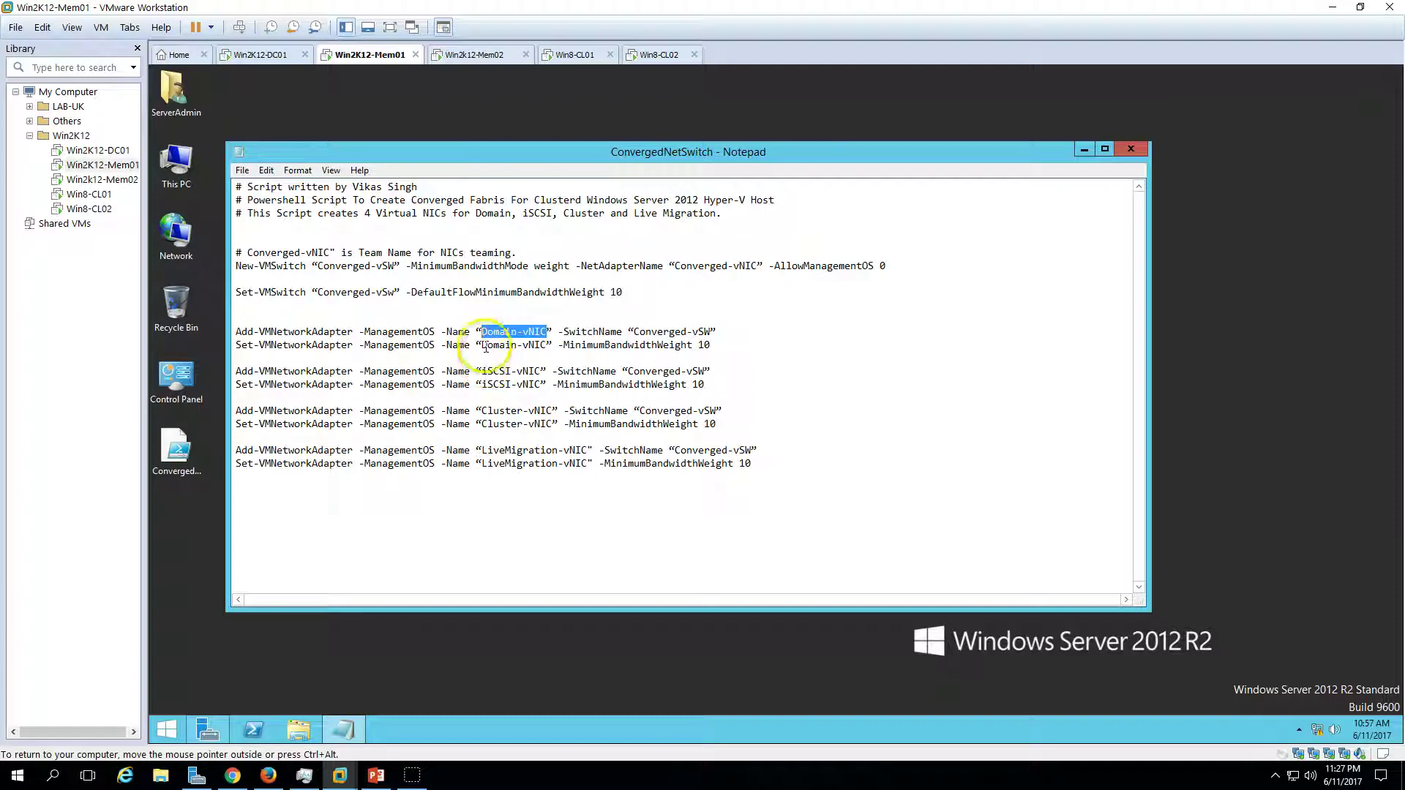
pyautogui.moveTo(538, 371); pyautogui.dragTo(547, 332)
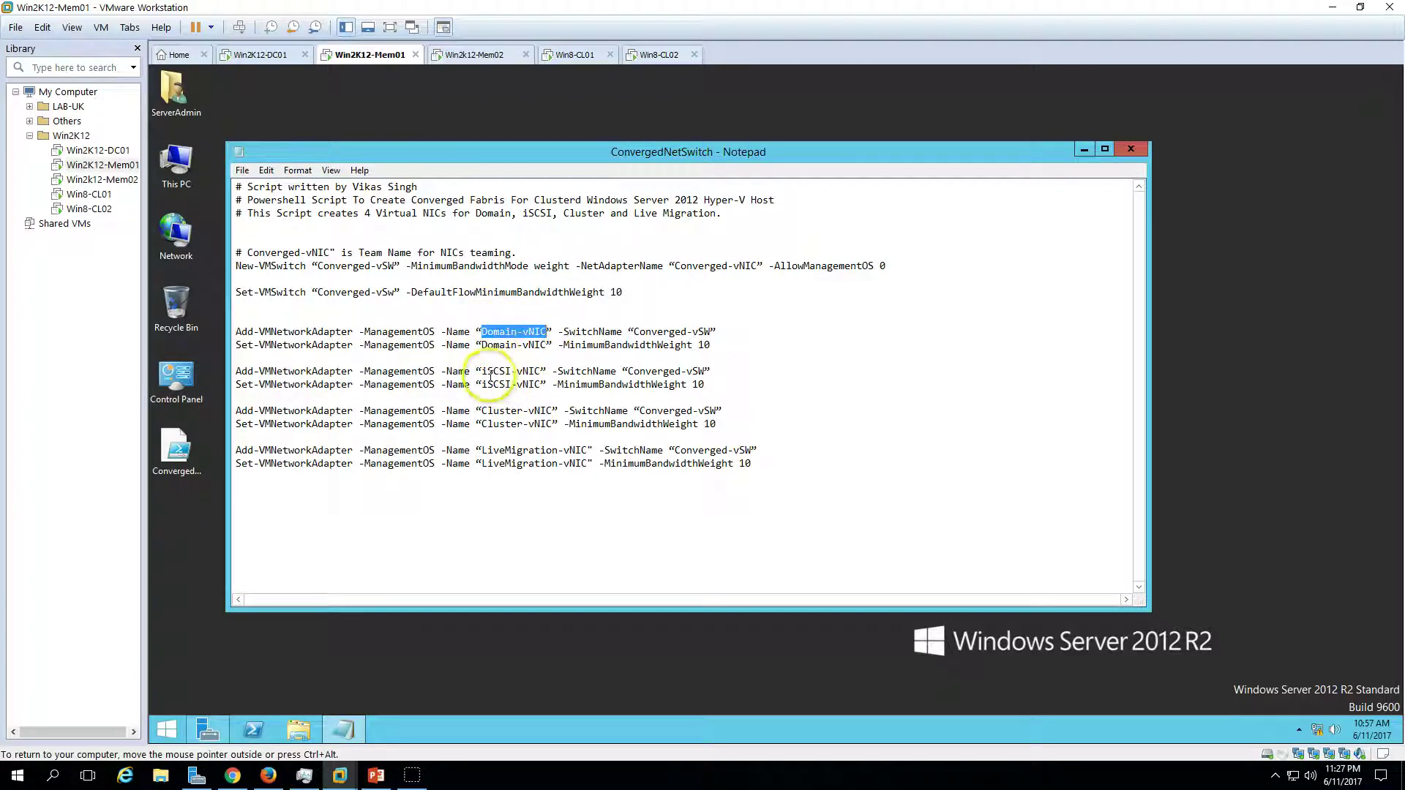
pyautogui.moveTo(482, 371); pyautogui.dragTo(538, 372)
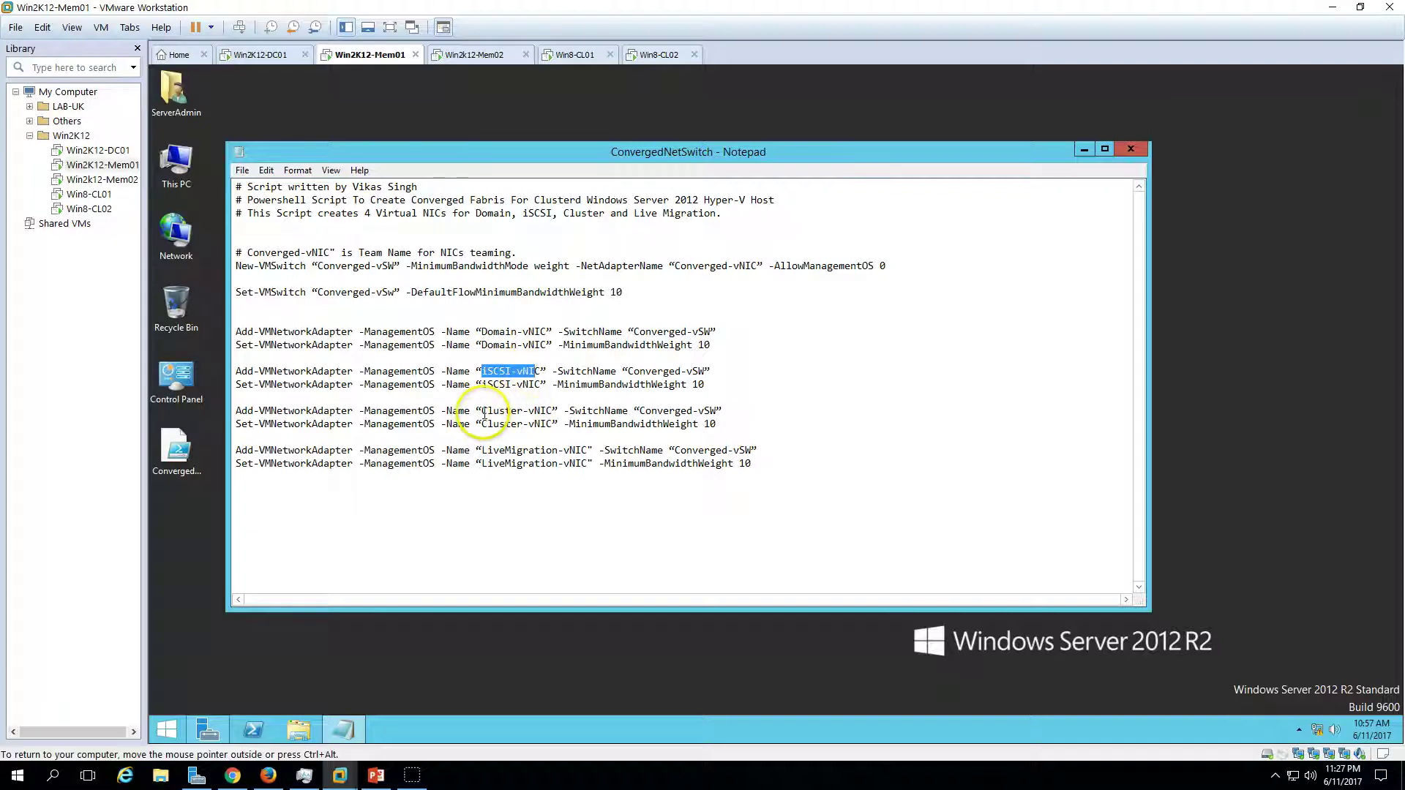
pyautogui.moveTo(482, 410); pyautogui.dragTo(546, 412)
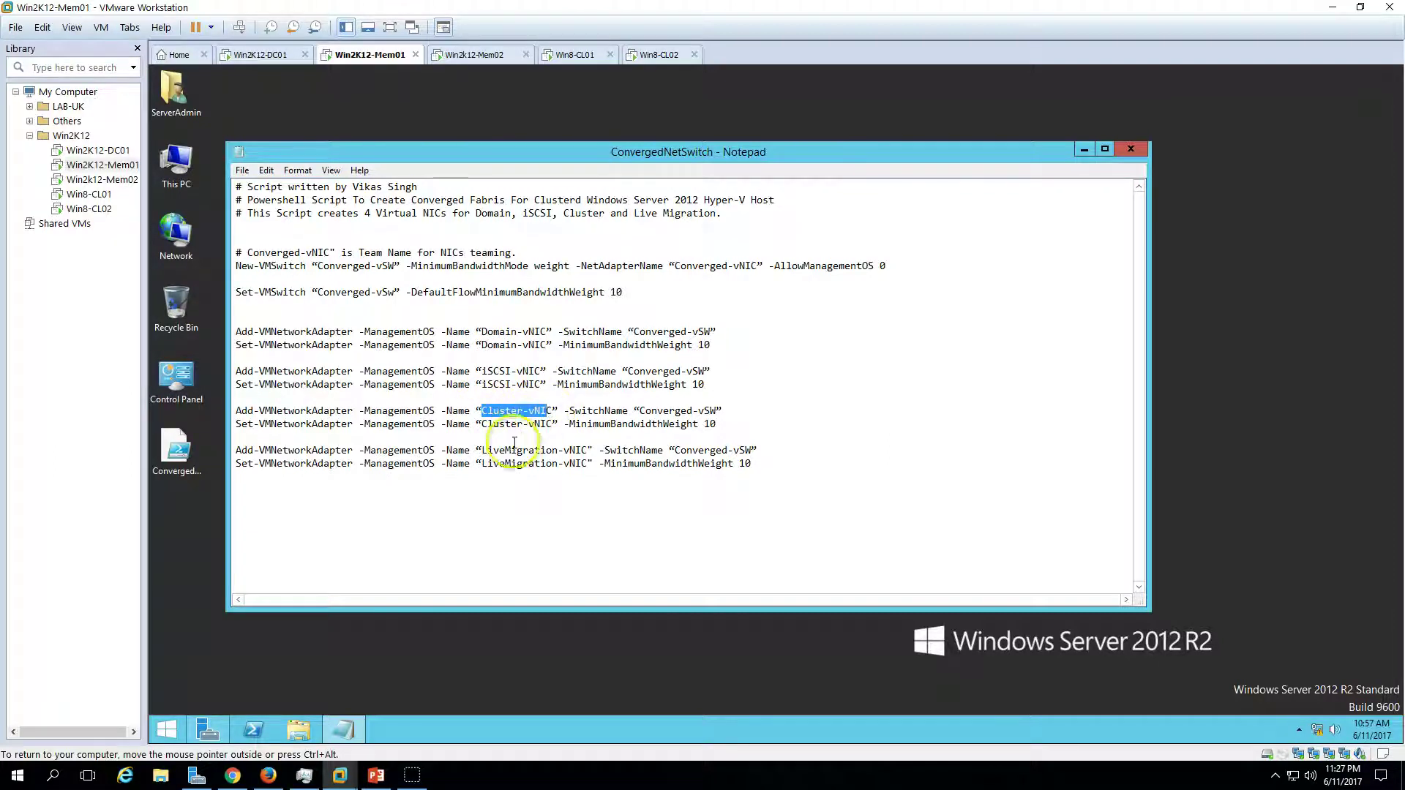
pyautogui.moveTo(482, 450); pyautogui.dragTo(594, 448)
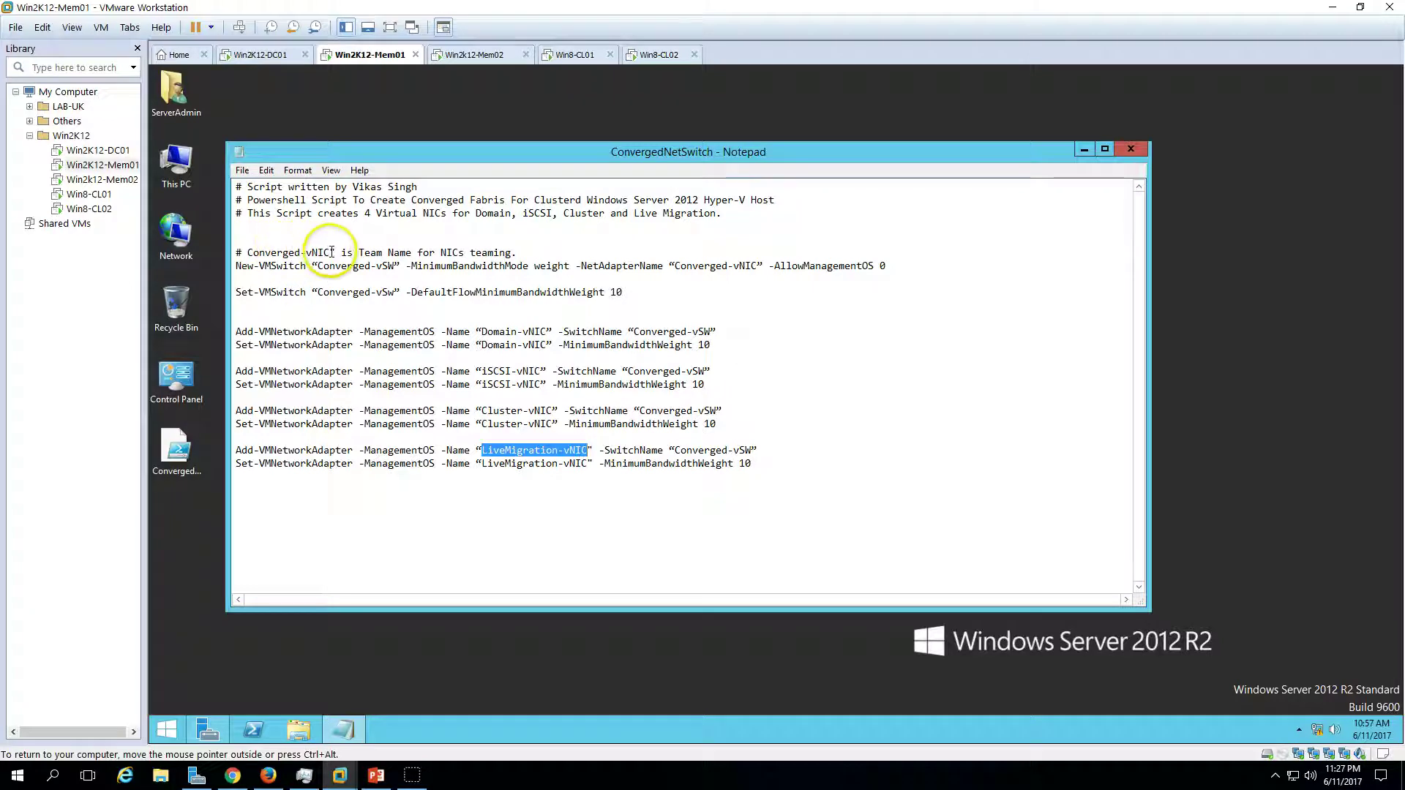
pyautogui.moveTo(332, 252); pyautogui.dragTo(248, 252)
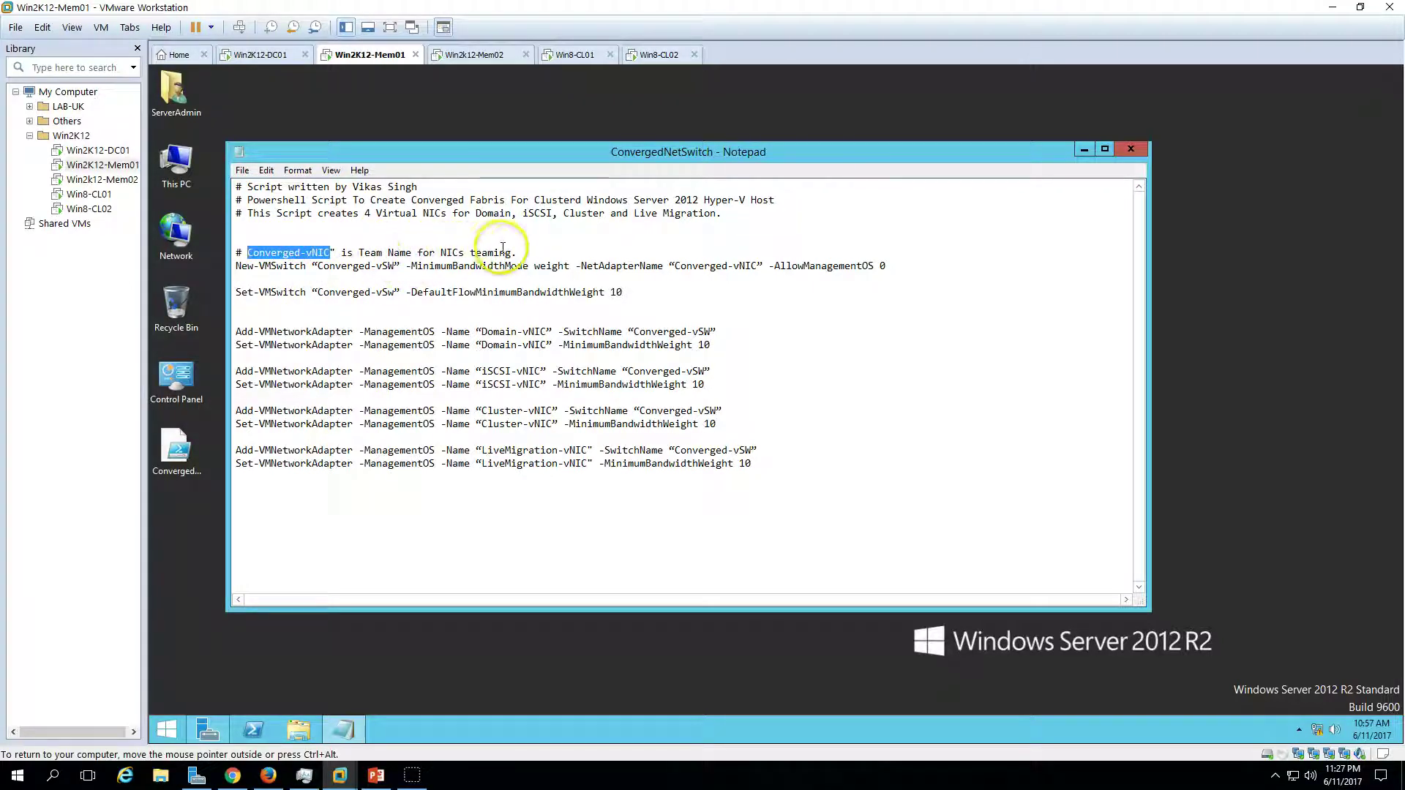
pyautogui.click(208, 730)
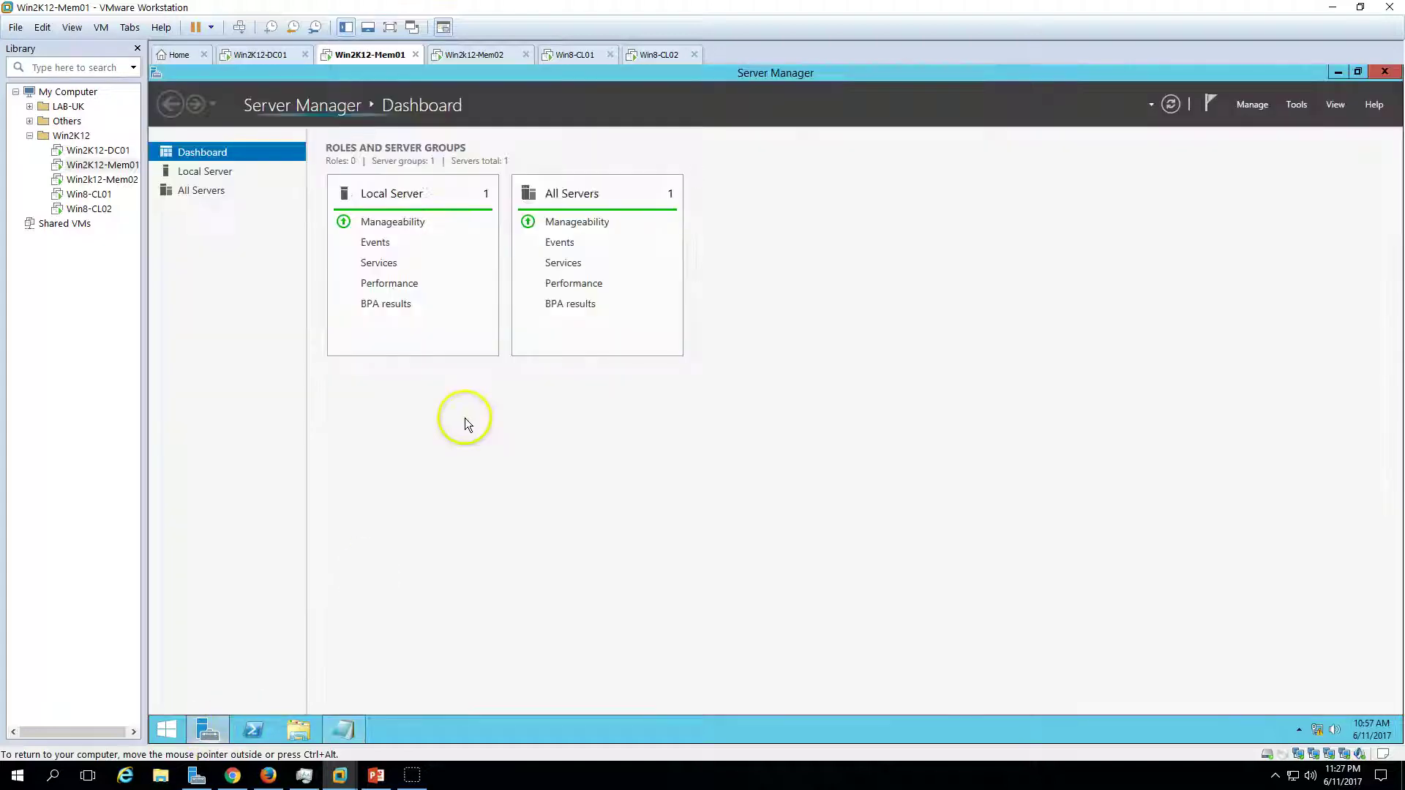
# - From Local Server properties, open NIC Teaming and start a new team
pyautogui.click(219, 173)
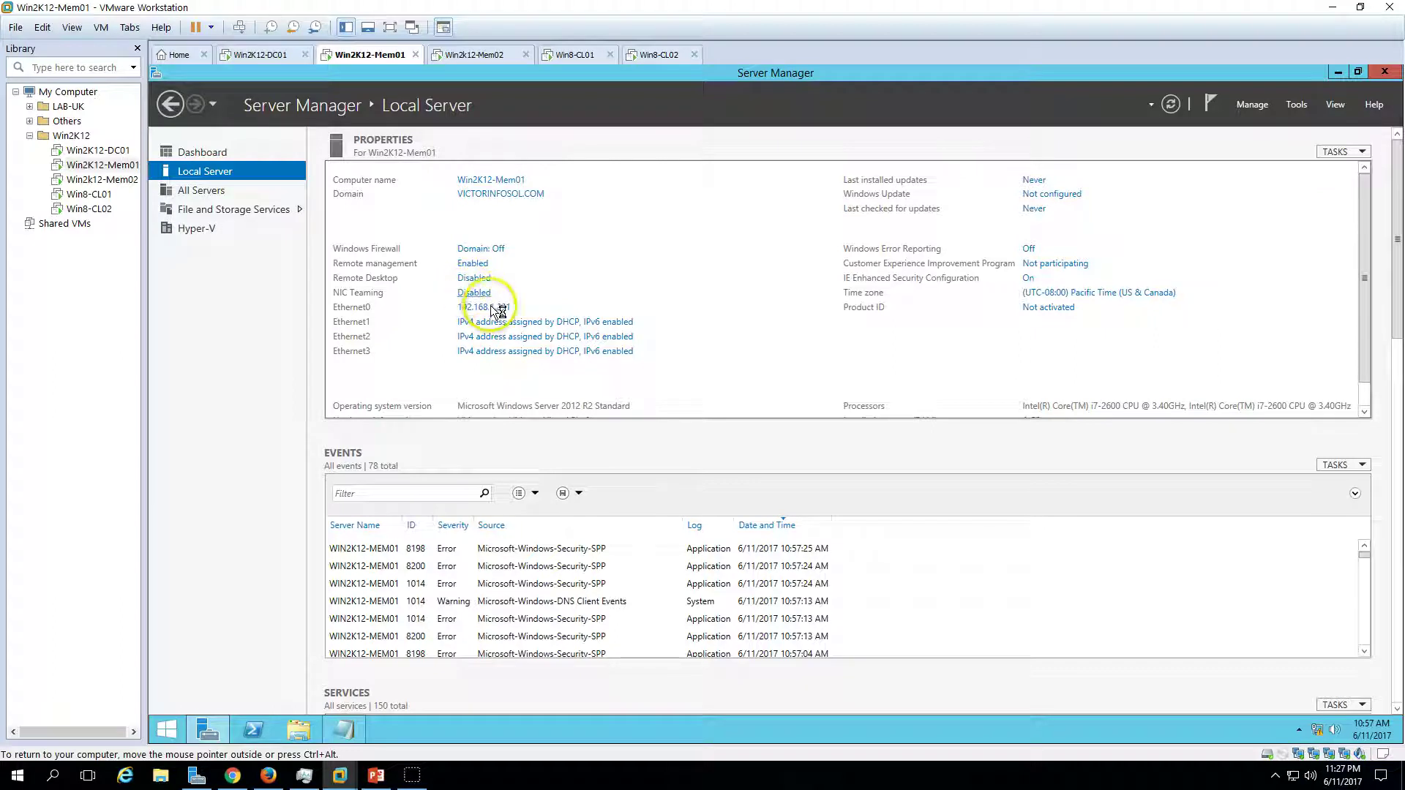
pyautogui.click(476, 293)
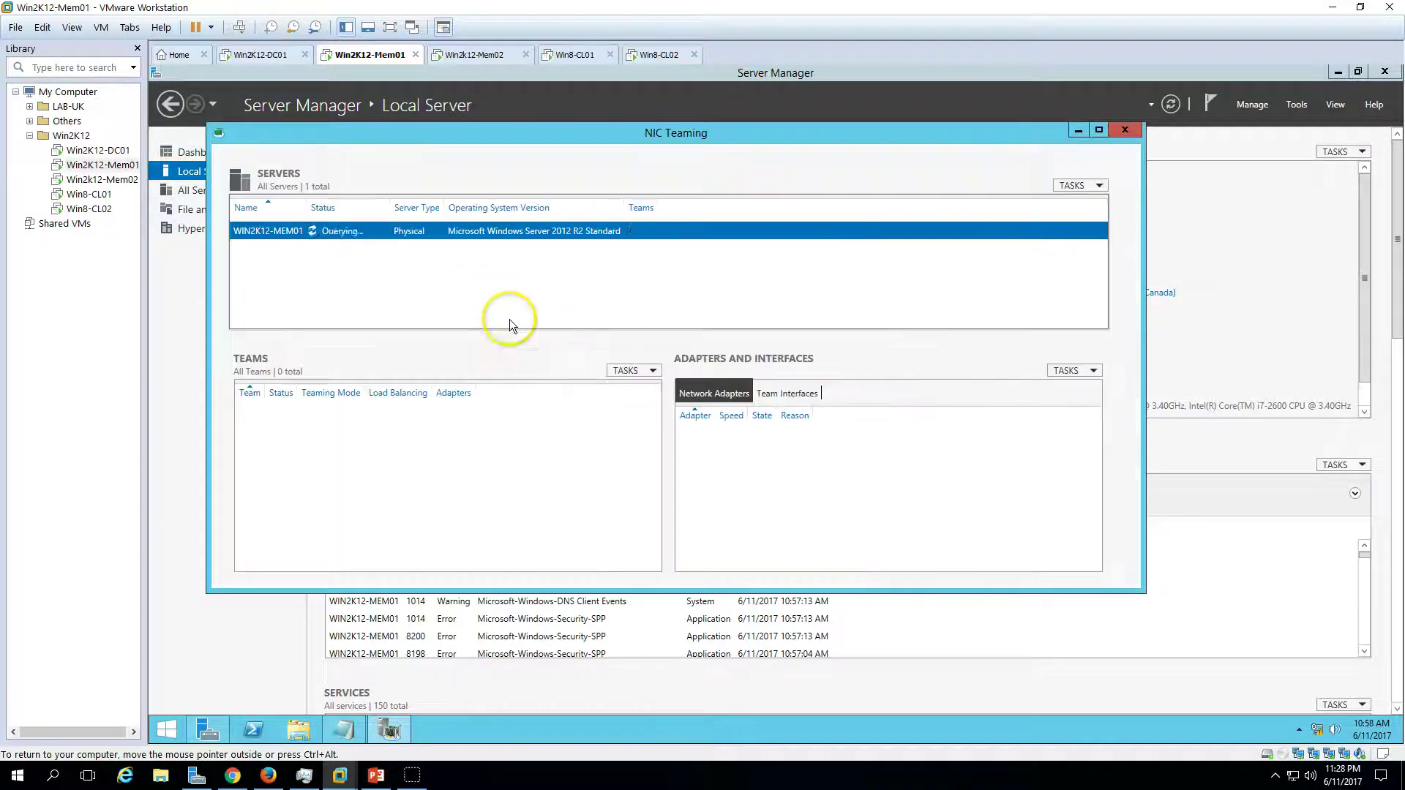
pyautogui.click(634, 373)
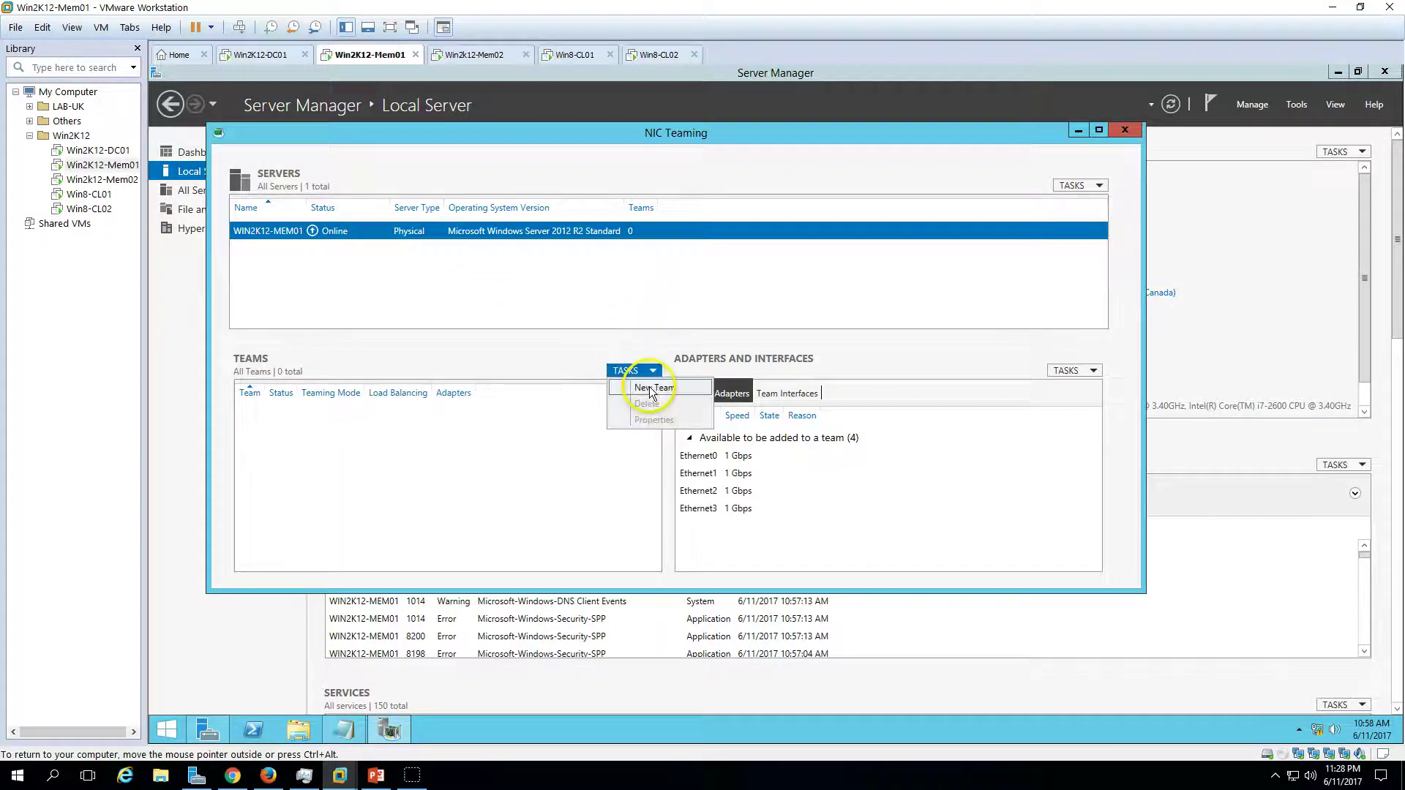
pyautogui.click(631, 388)
# - Name the team Converged-vNIC, include Ethernet0 through Ethernet3, and create it
pyautogui.click(559, 279)
pyautogui.write('Converged-vNIC')
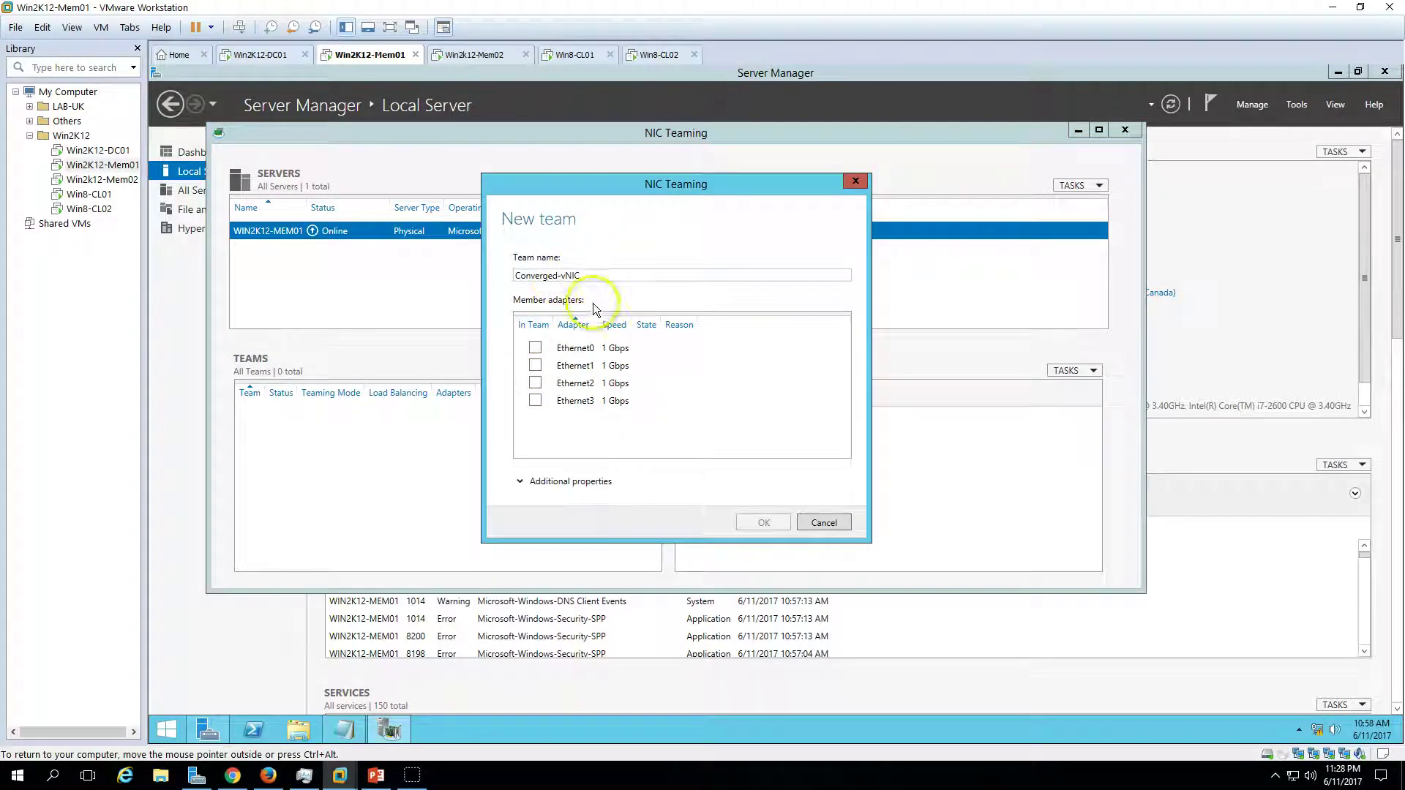
pyautogui.click(535, 348)
pyautogui.click(535, 365)
pyautogui.click(535, 383)
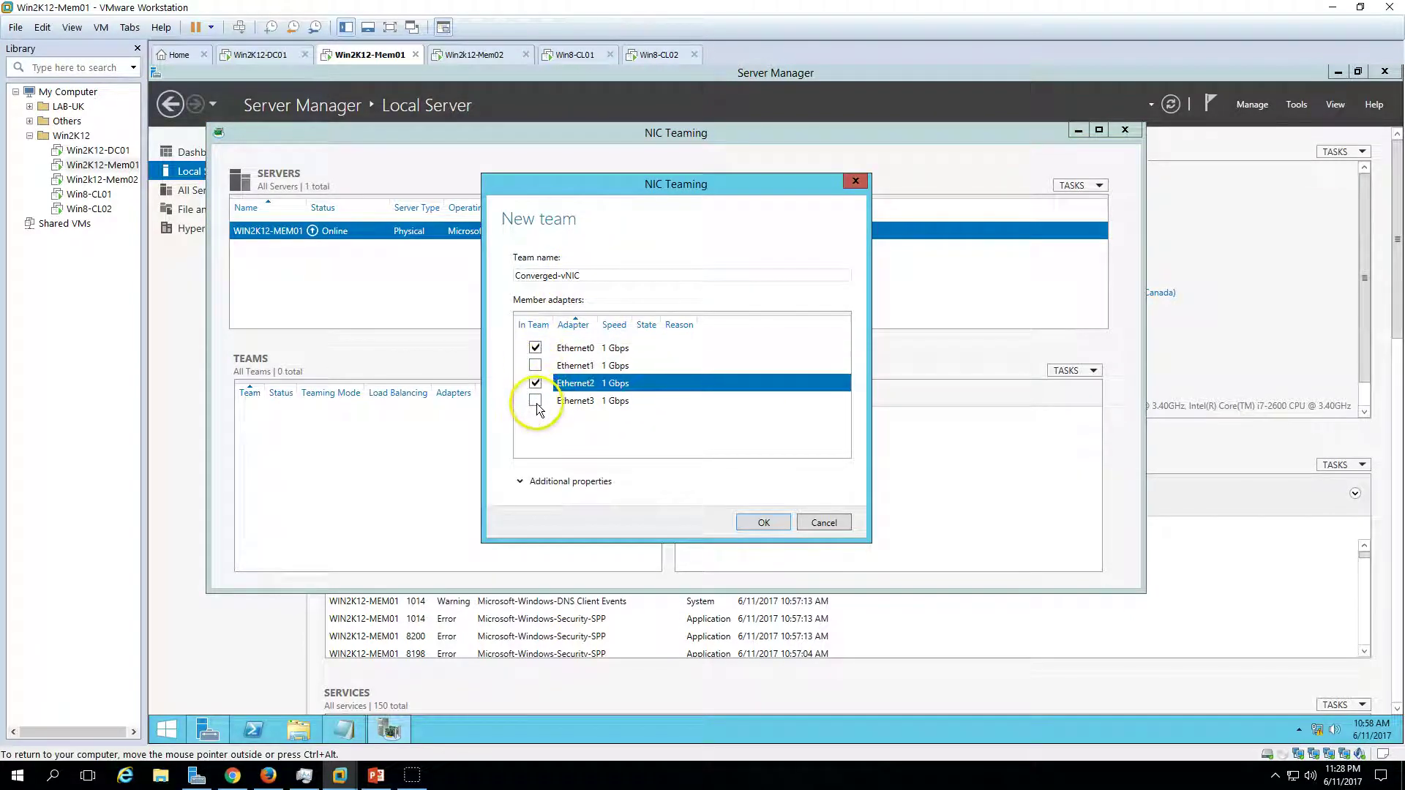
pyautogui.click(535, 401)
pyautogui.click(537, 366)
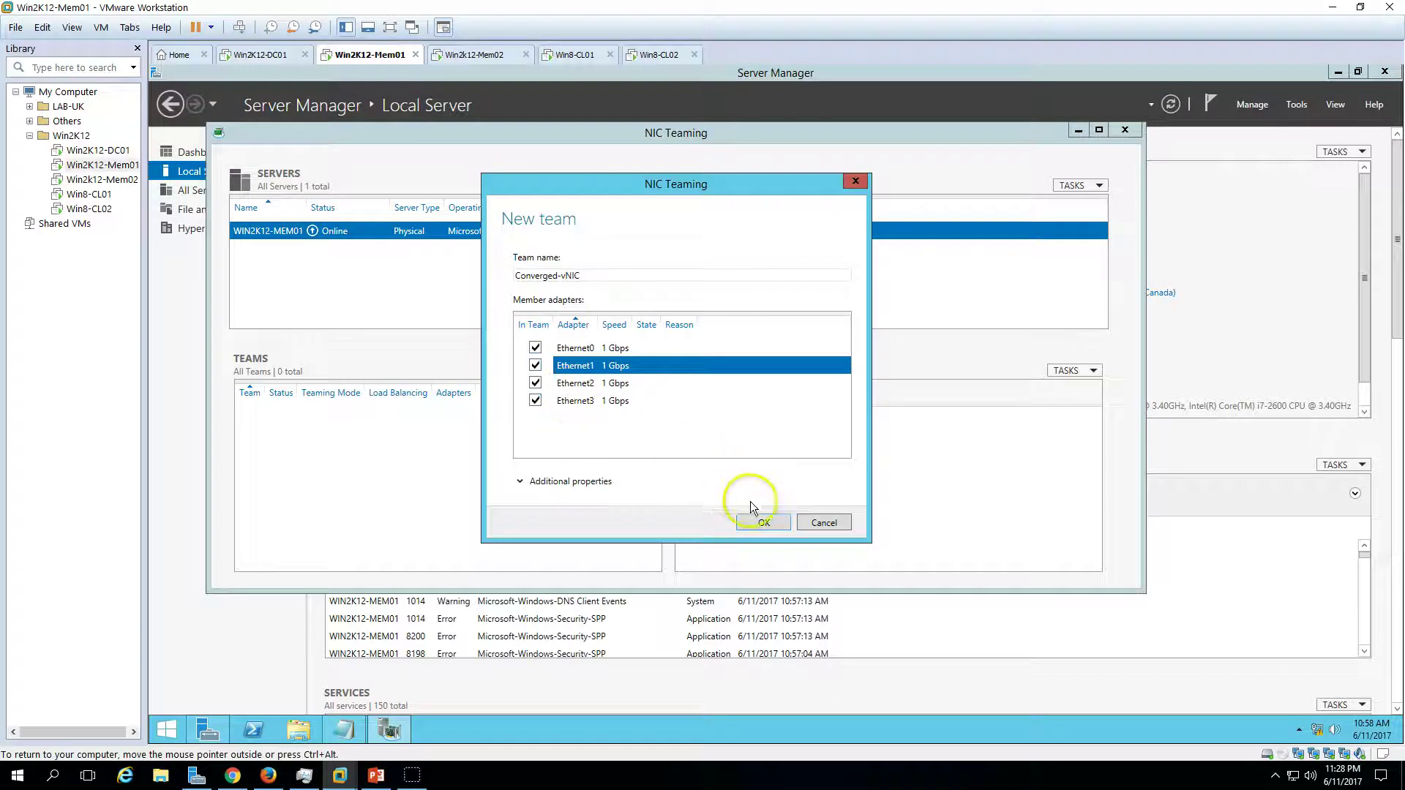
pyautogui.click(755, 521)
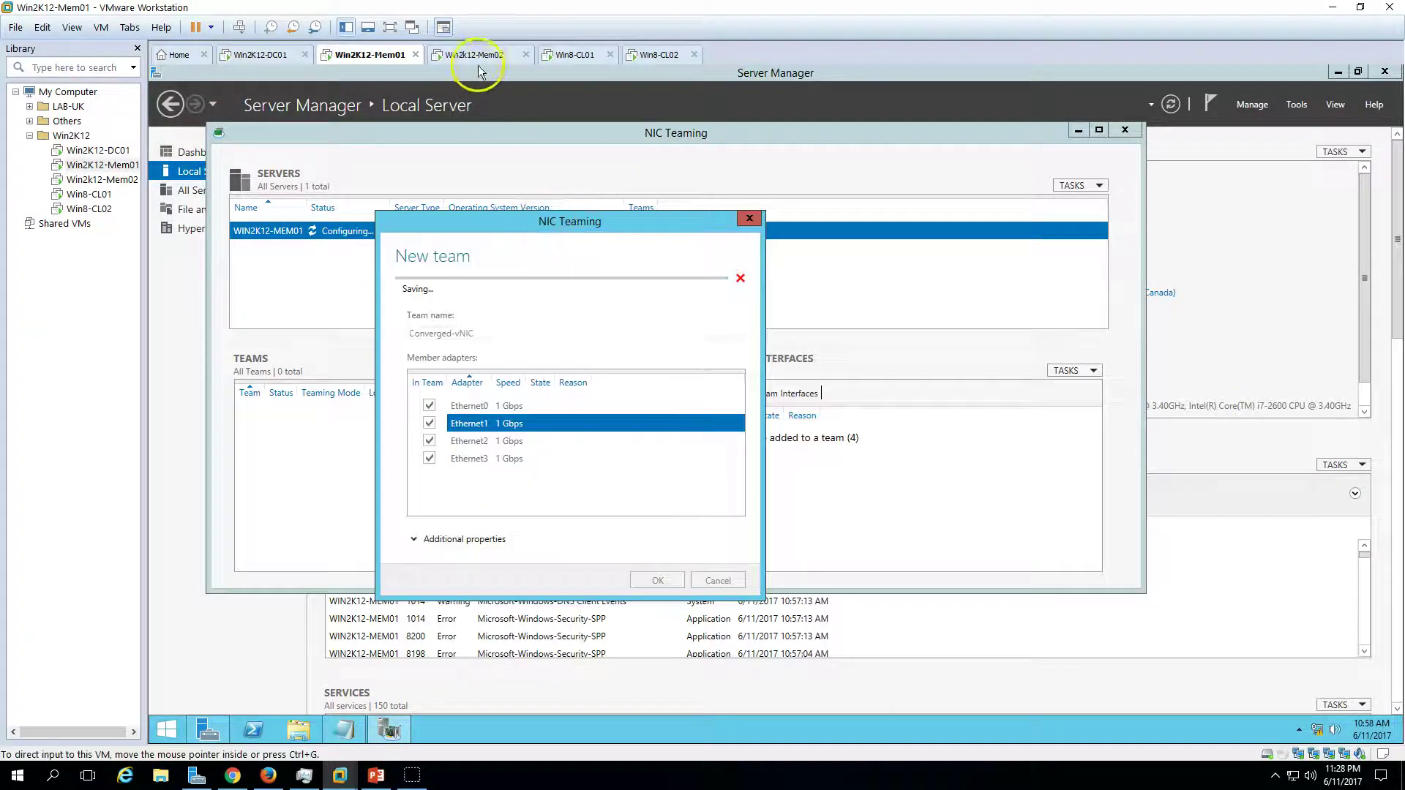
# - Sign in to Win2k12-Mem02 with the account password, then return to Mem01's saving team
pyautogui.click(481, 56)
pyautogui.click(239, 27)
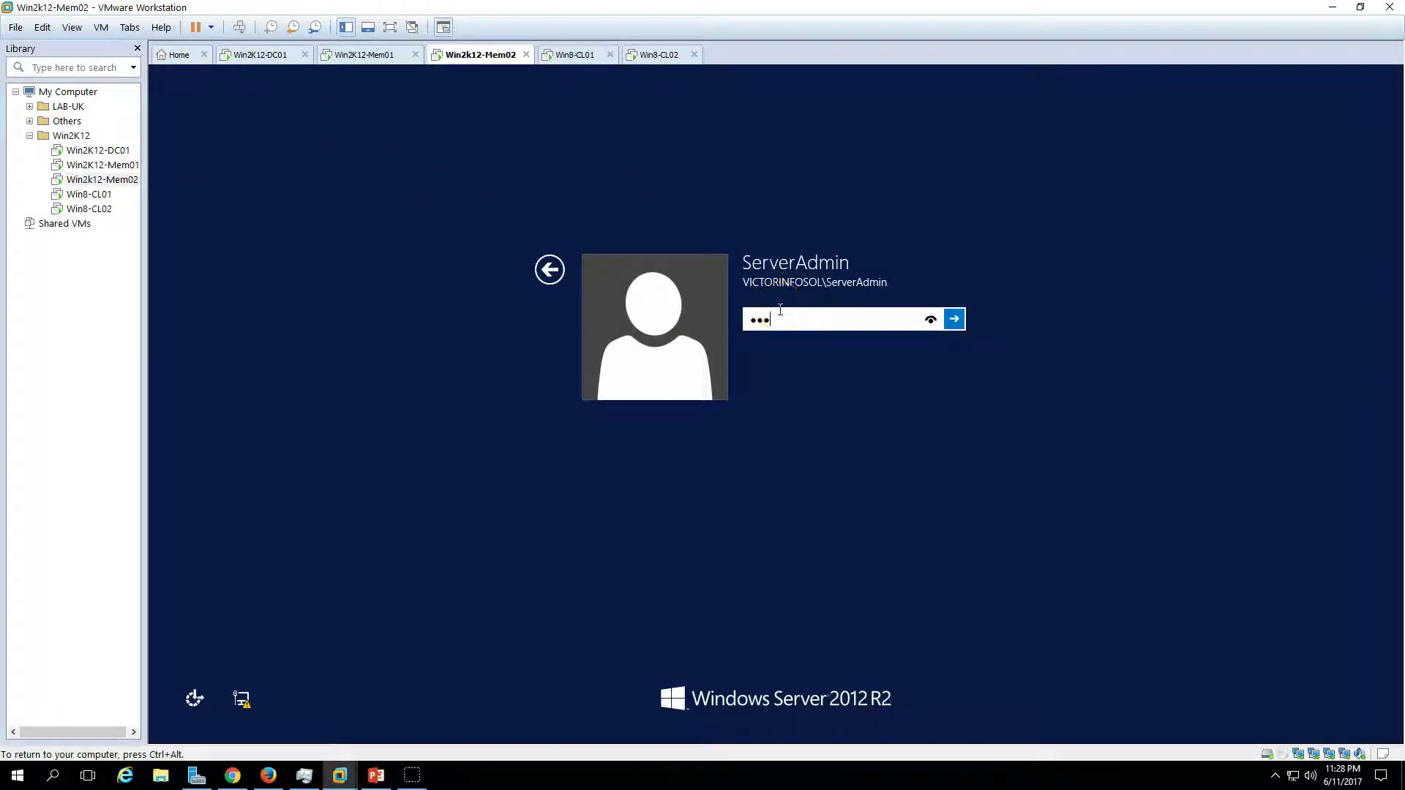
pyautogui.press('Return')
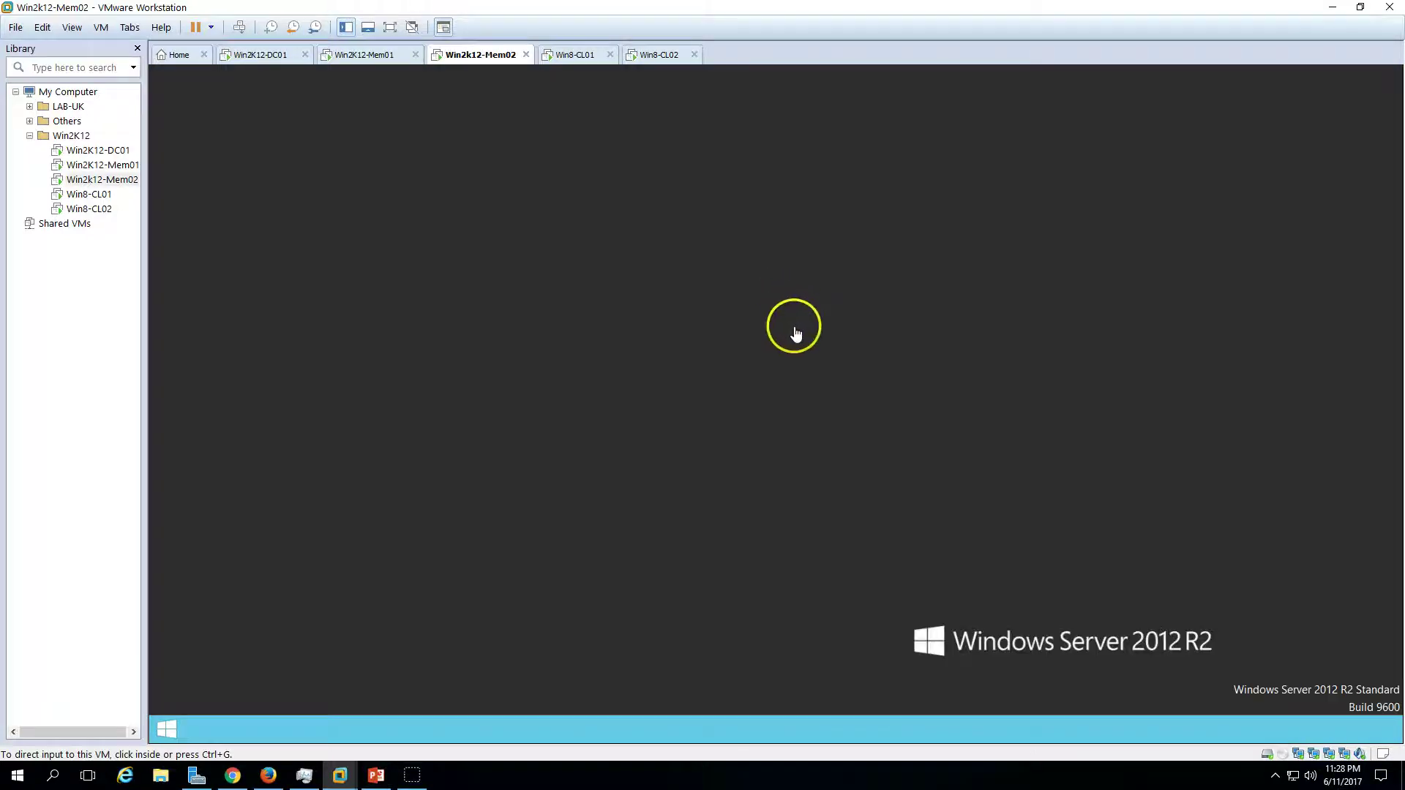
pyautogui.click(376, 63)
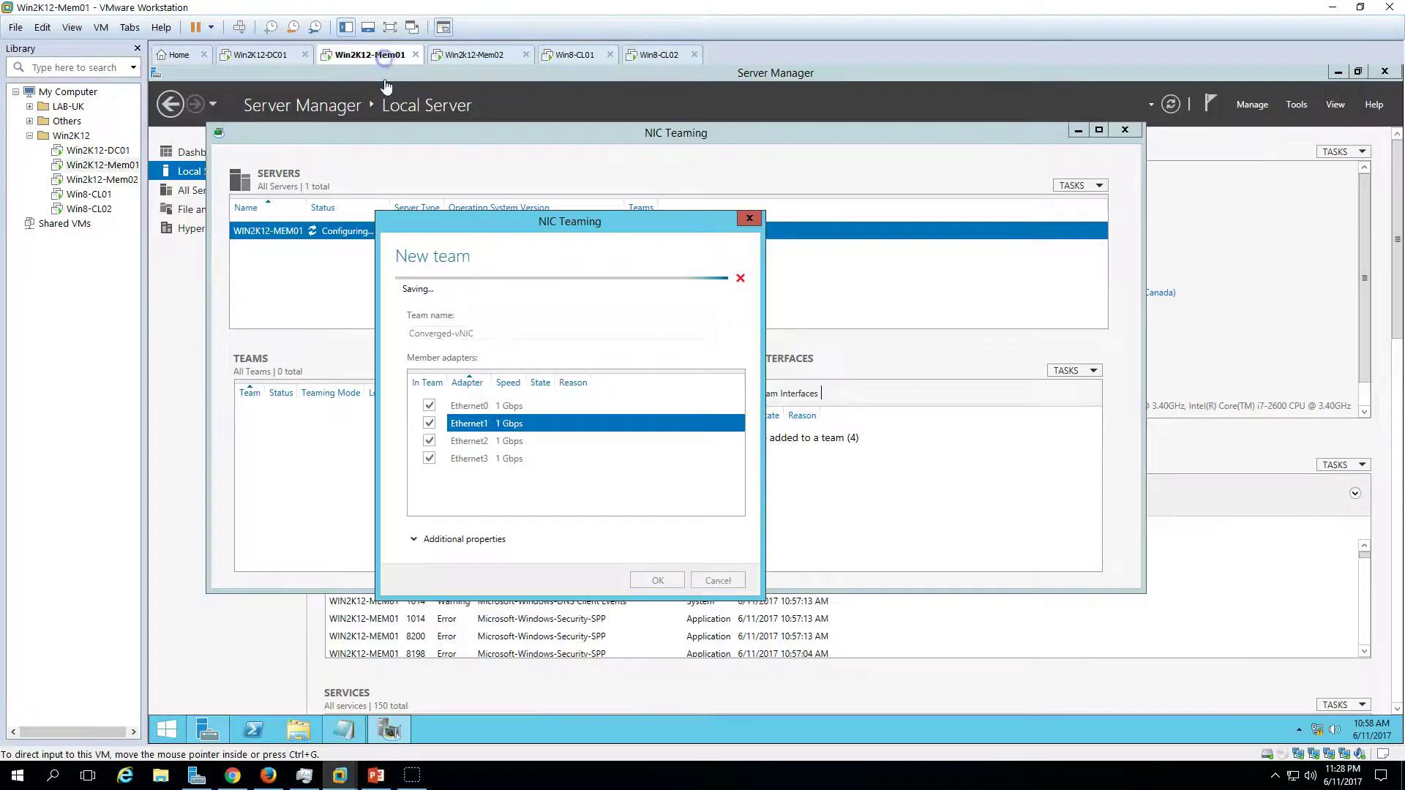
pyautogui.moveTo(578, 225)
pyautogui.mouseDown()
pyautogui.moveTo(718, 484)
pyautogui.moveTo(577, 251)
pyautogui.mouseUp()
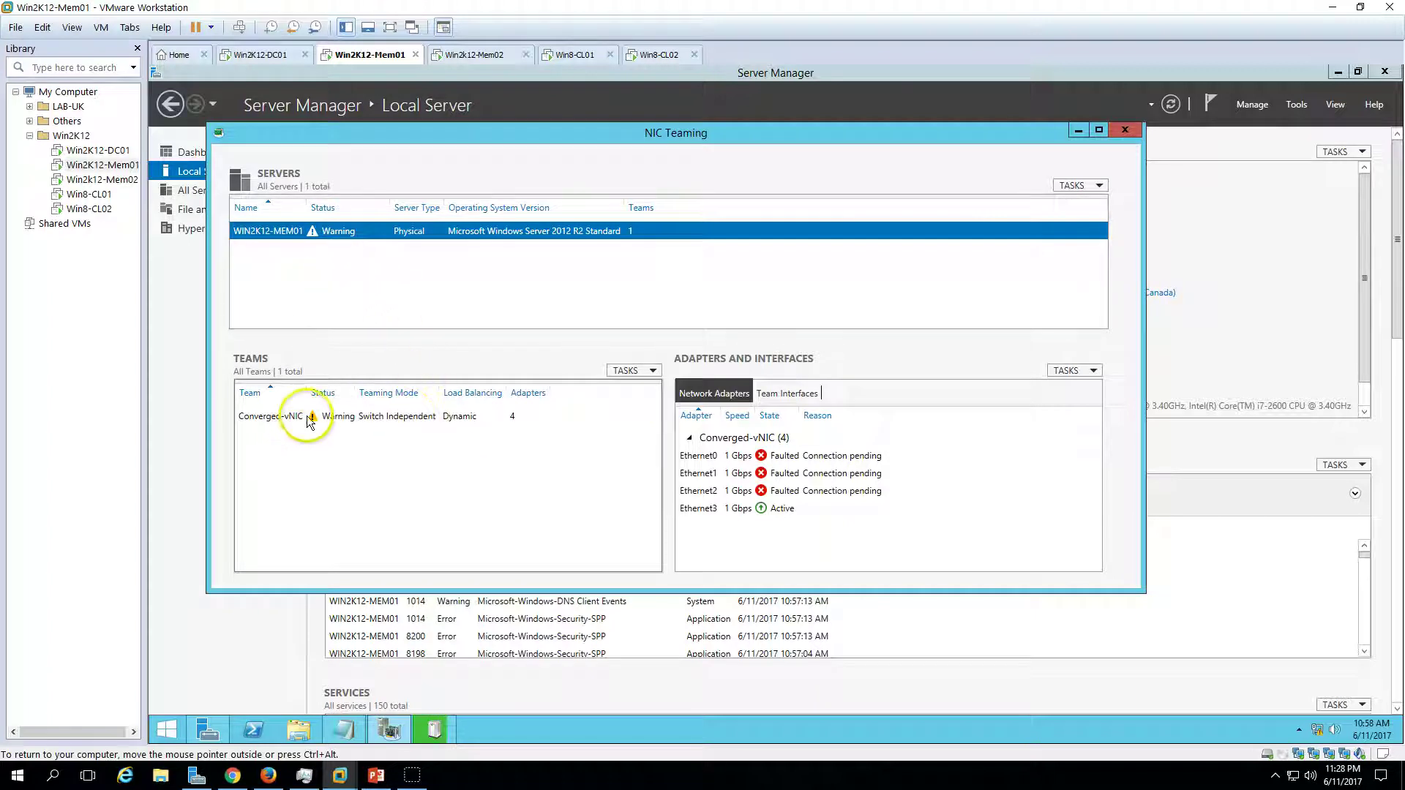
# - Inspect the Converged-vNIC team's adapter states and view its properties without changes
pyautogui.click(401, 417)
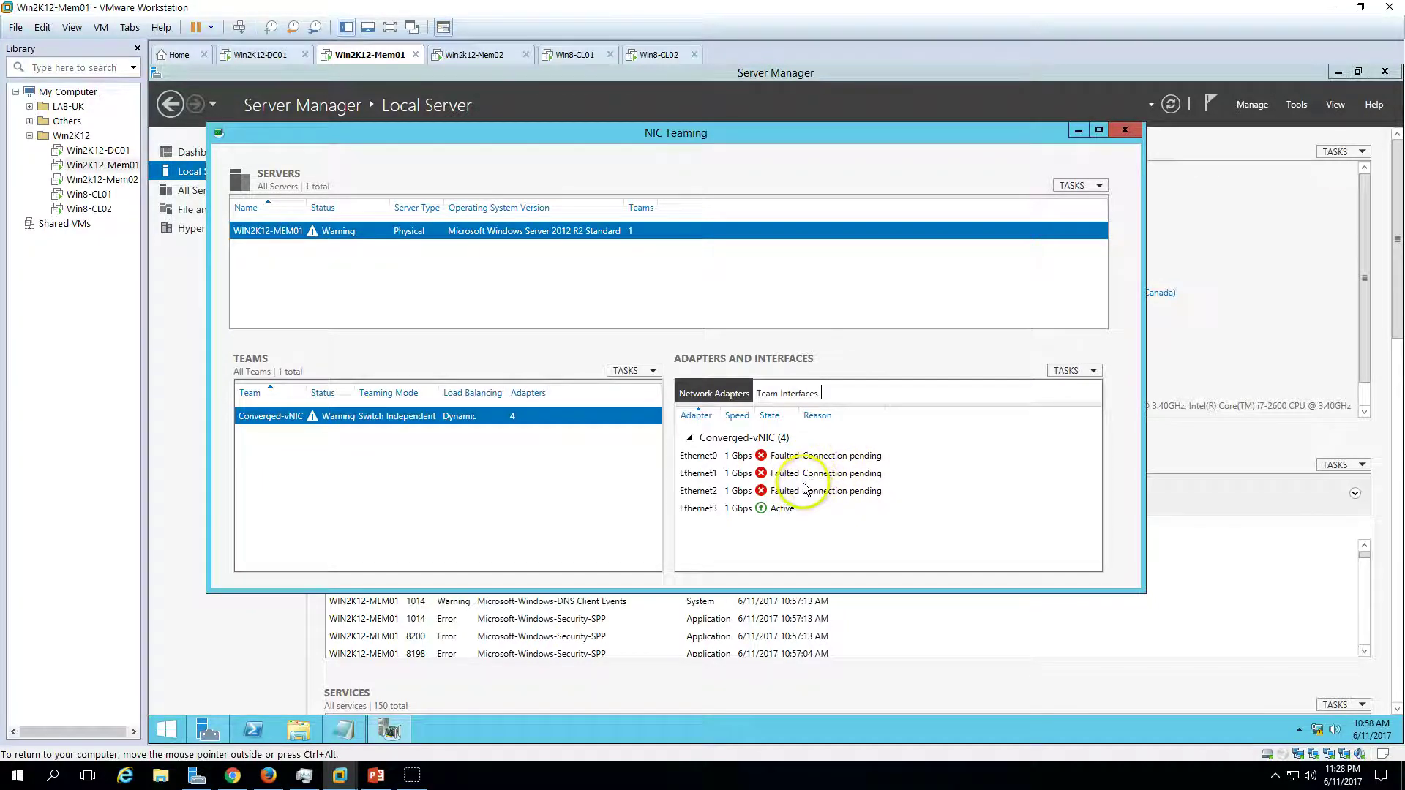
pyautogui.click(806, 516)
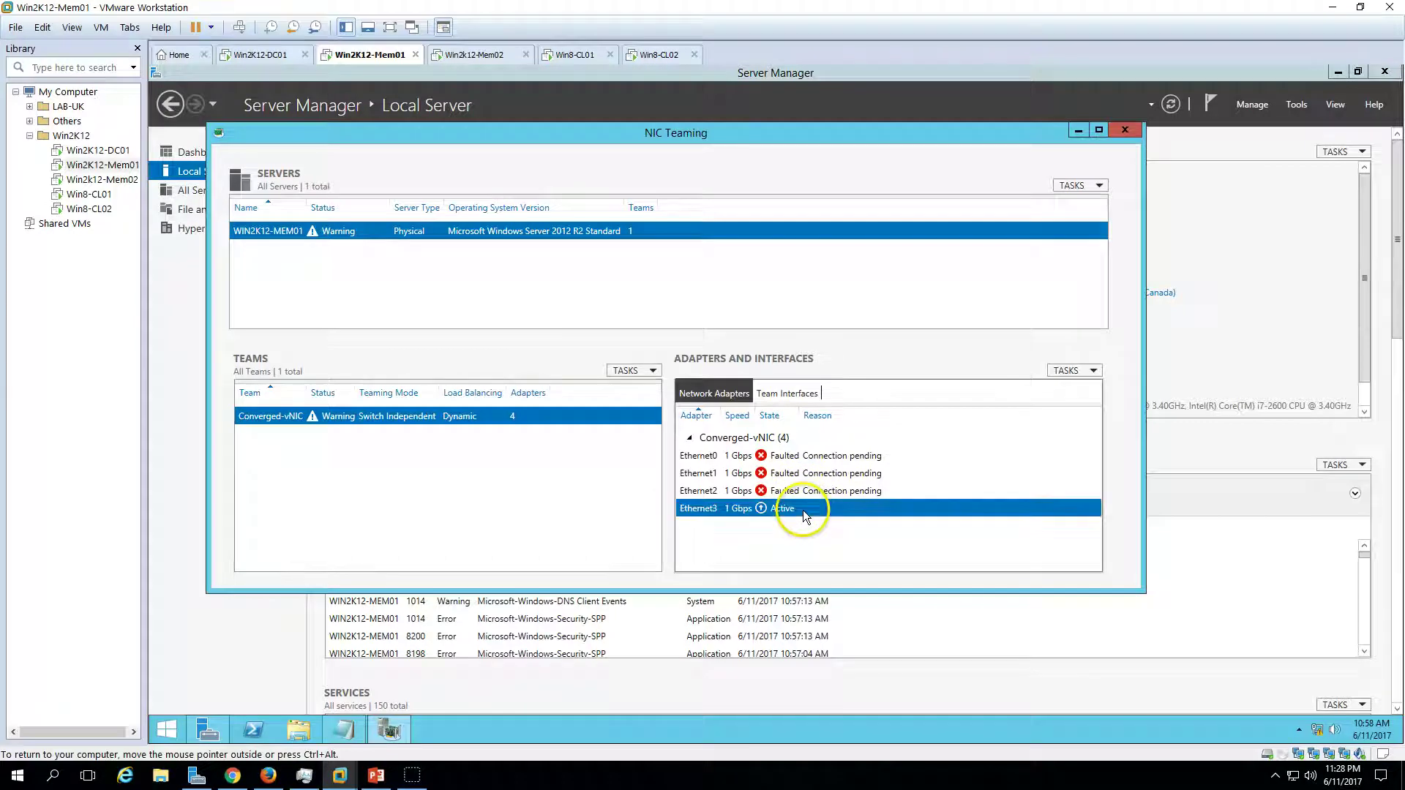
pyautogui.press('Up')
pyautogui.press('Up')
pyautogui.press('Up')
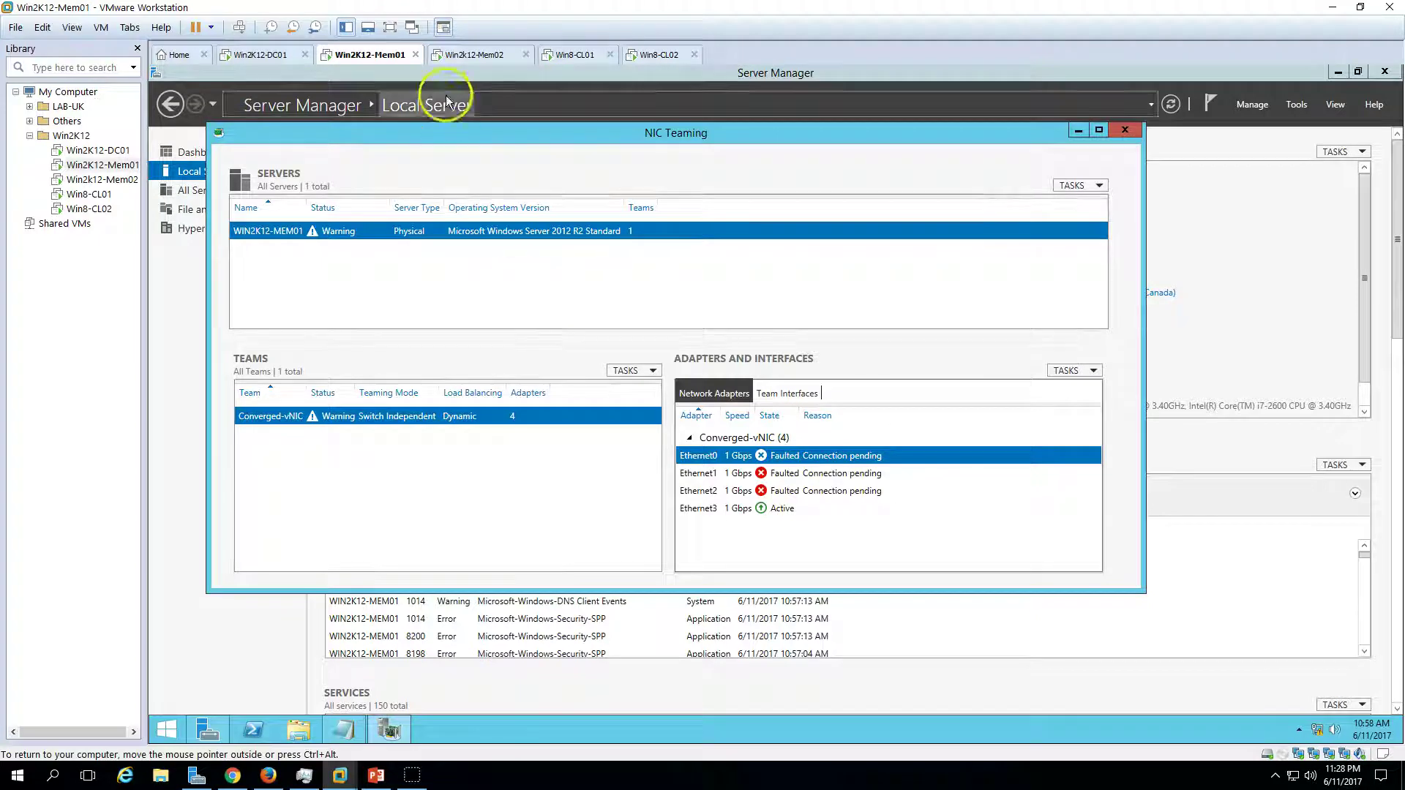
pyautogui.click(816, 509)
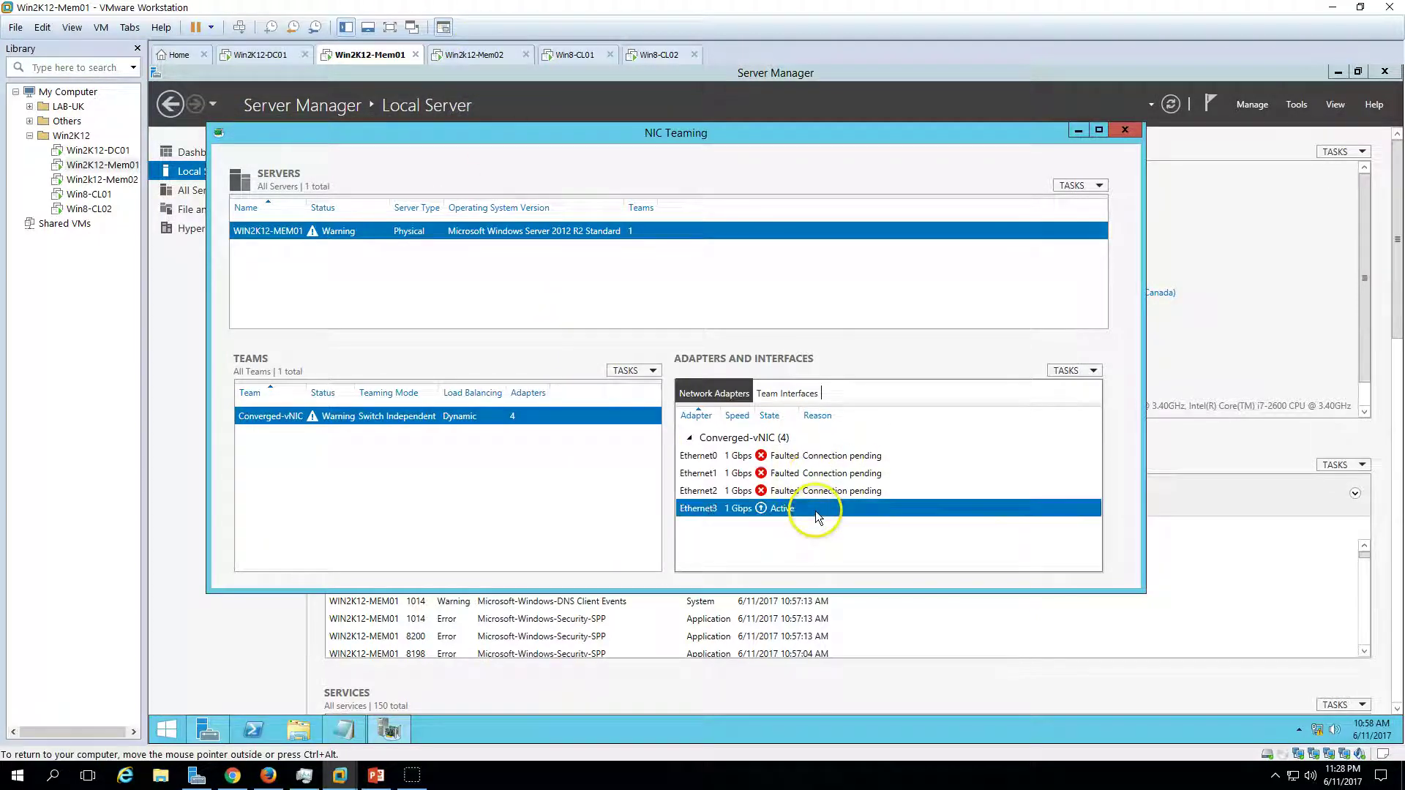
pyautogui.rightClick(507, 422)
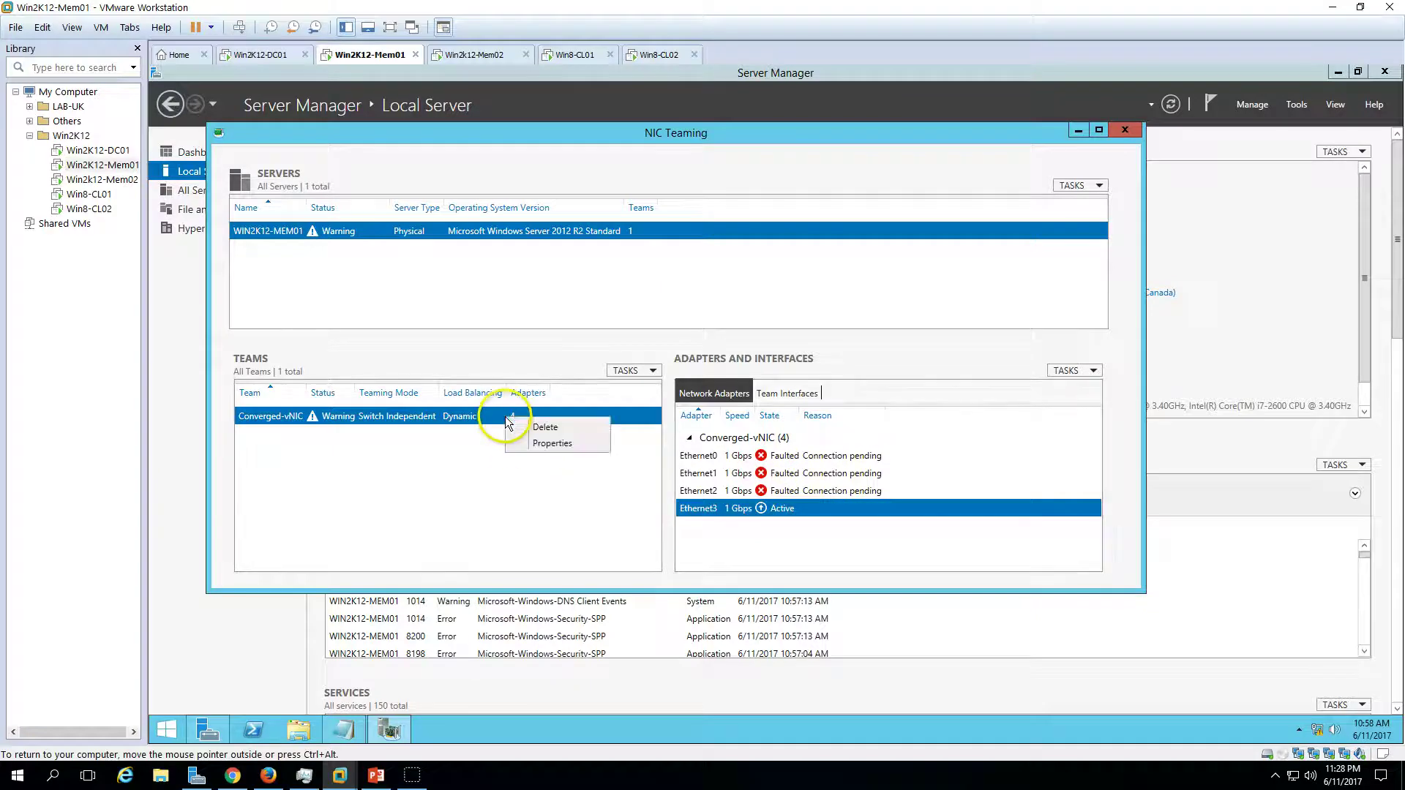
pyautogui.click(545, 443)
pyautogui.moveTo(663, 184); pyautogui.dragTo(491, 178)
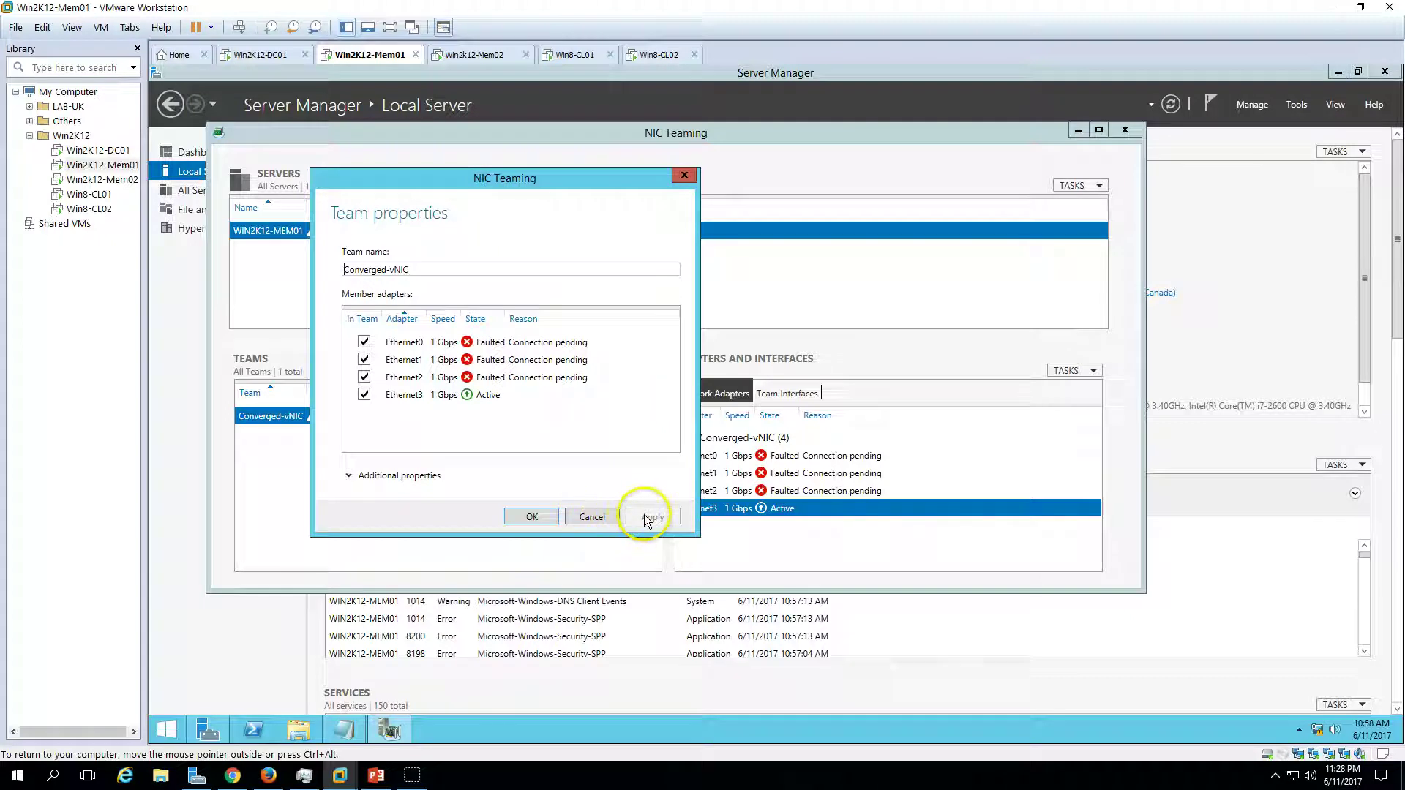
pyautogui.click(594, 517)
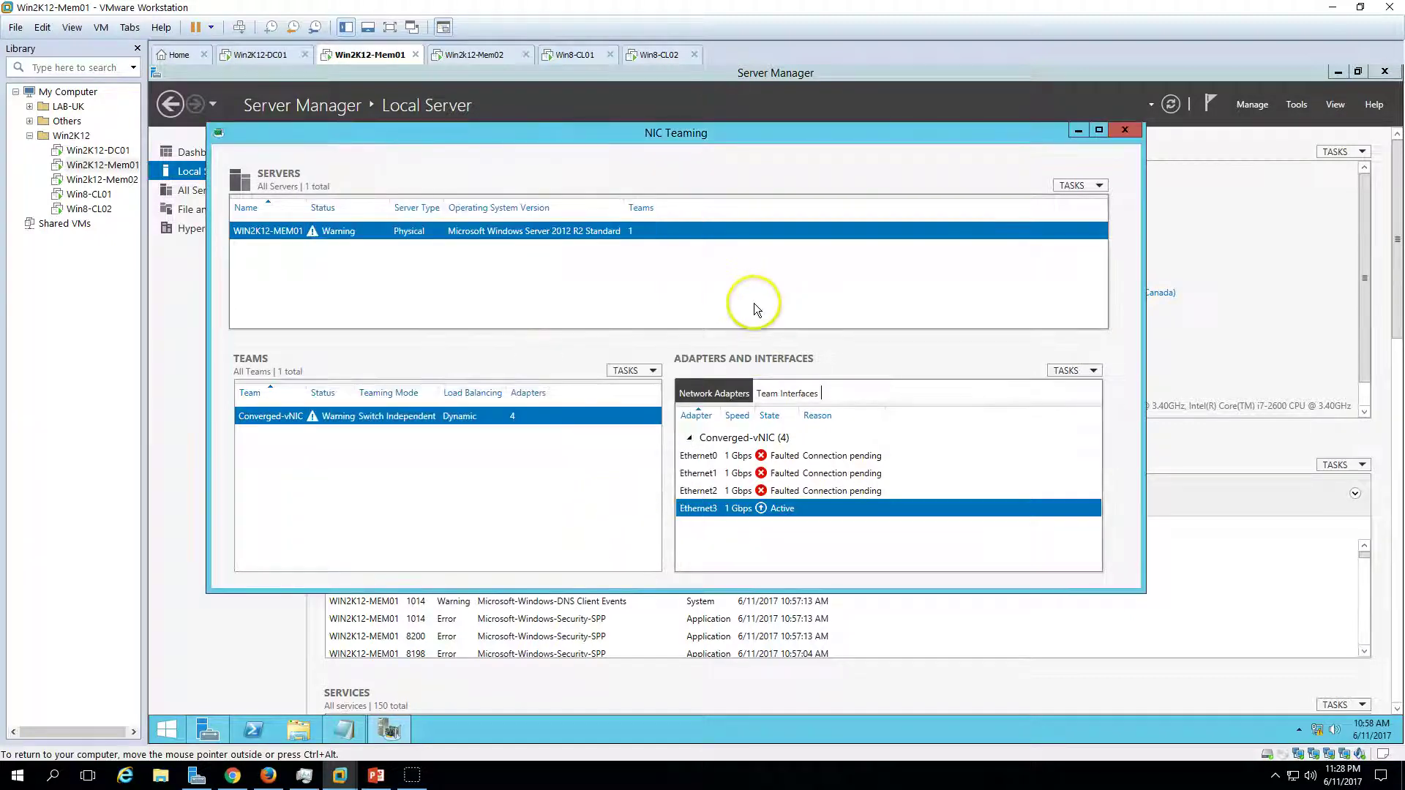
# - Confirm Ethernet0–3 are Active, recheck team properties, and close NIC Teaming
pyautogui.click(786, 475)
pyautogui.click(792, 492)
pyautogui.click(784, 510)
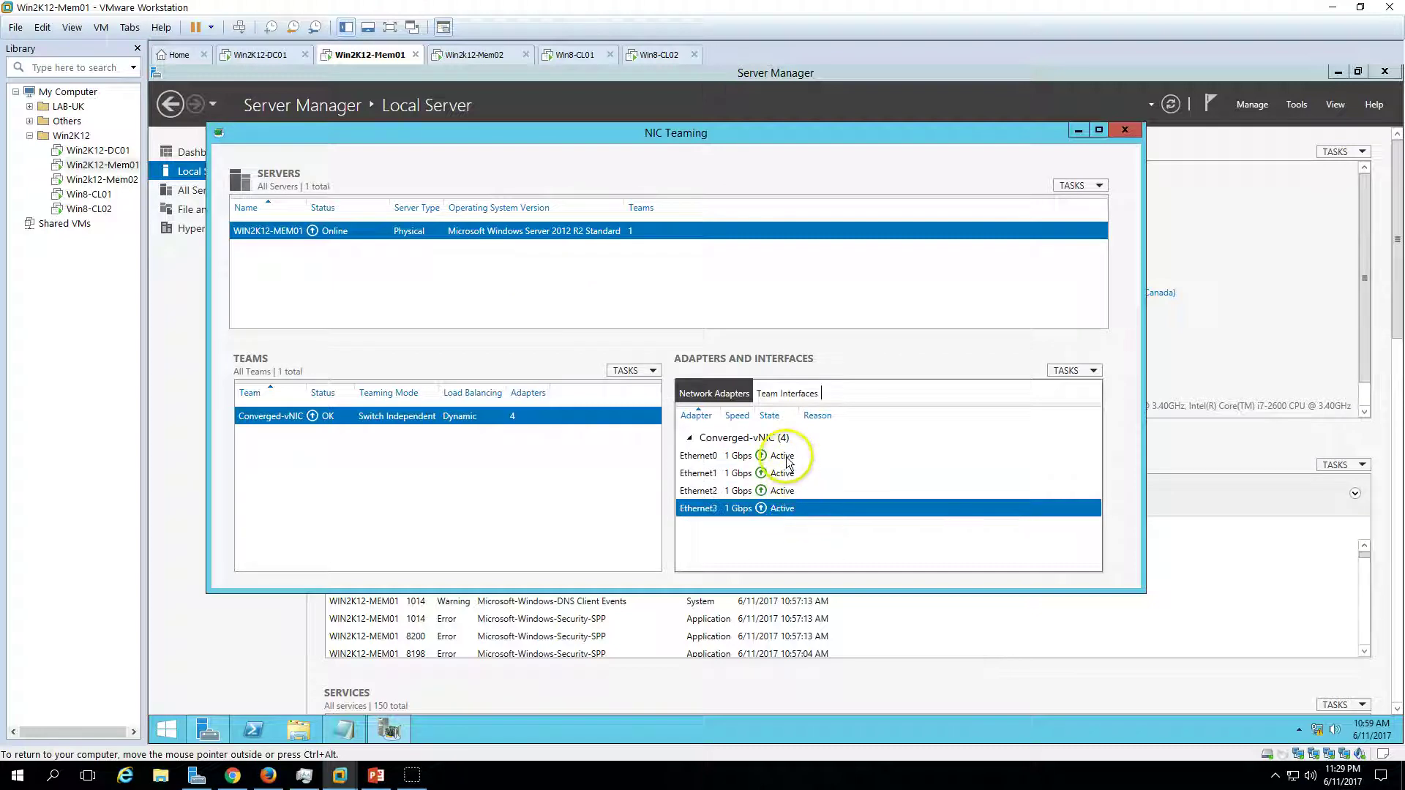
pyautogui.click(782, 456)
pyautogui.rightClick(506, 417)
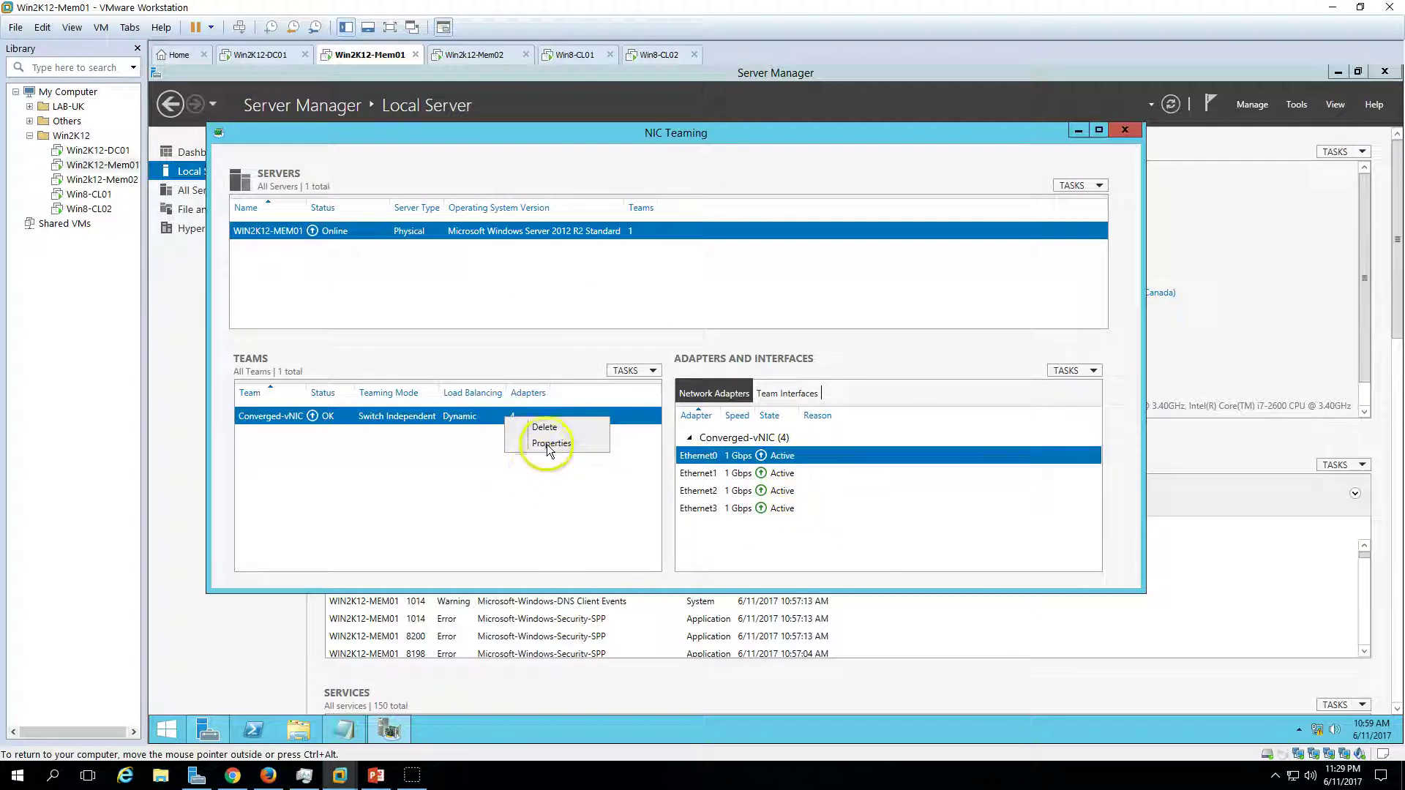
pyautogui.click(550, 445)
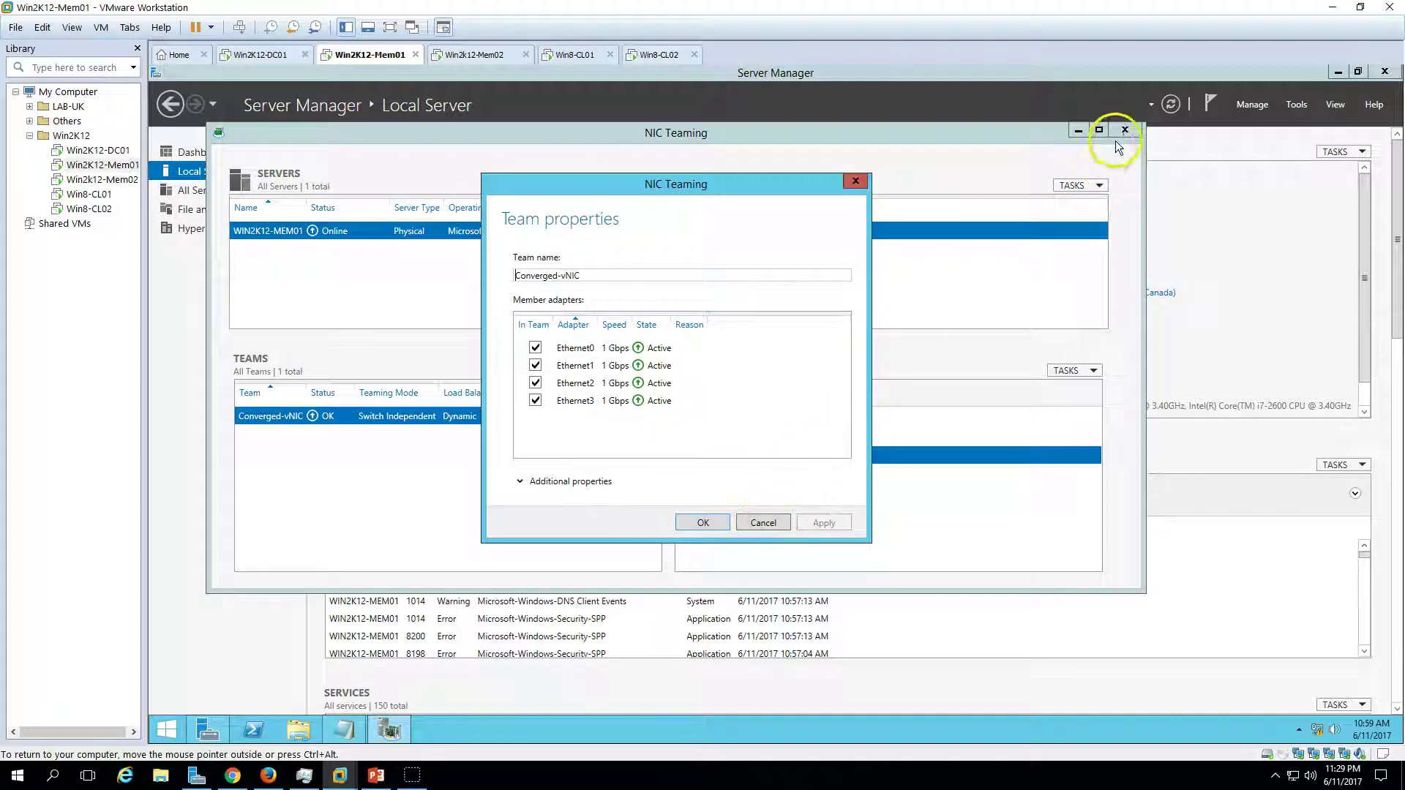
pyautogui.click(856, 181)
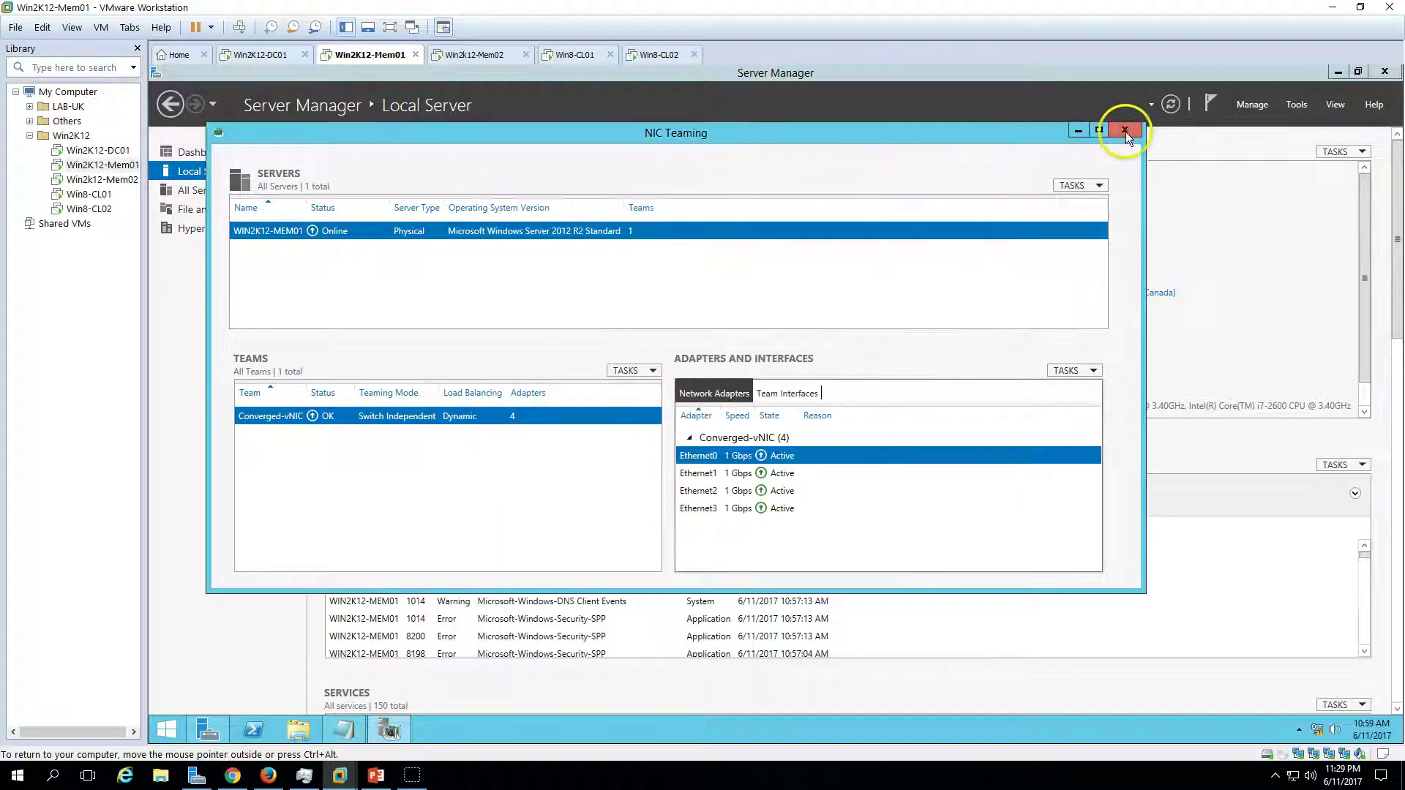
pyautogui.click(1126, 132)
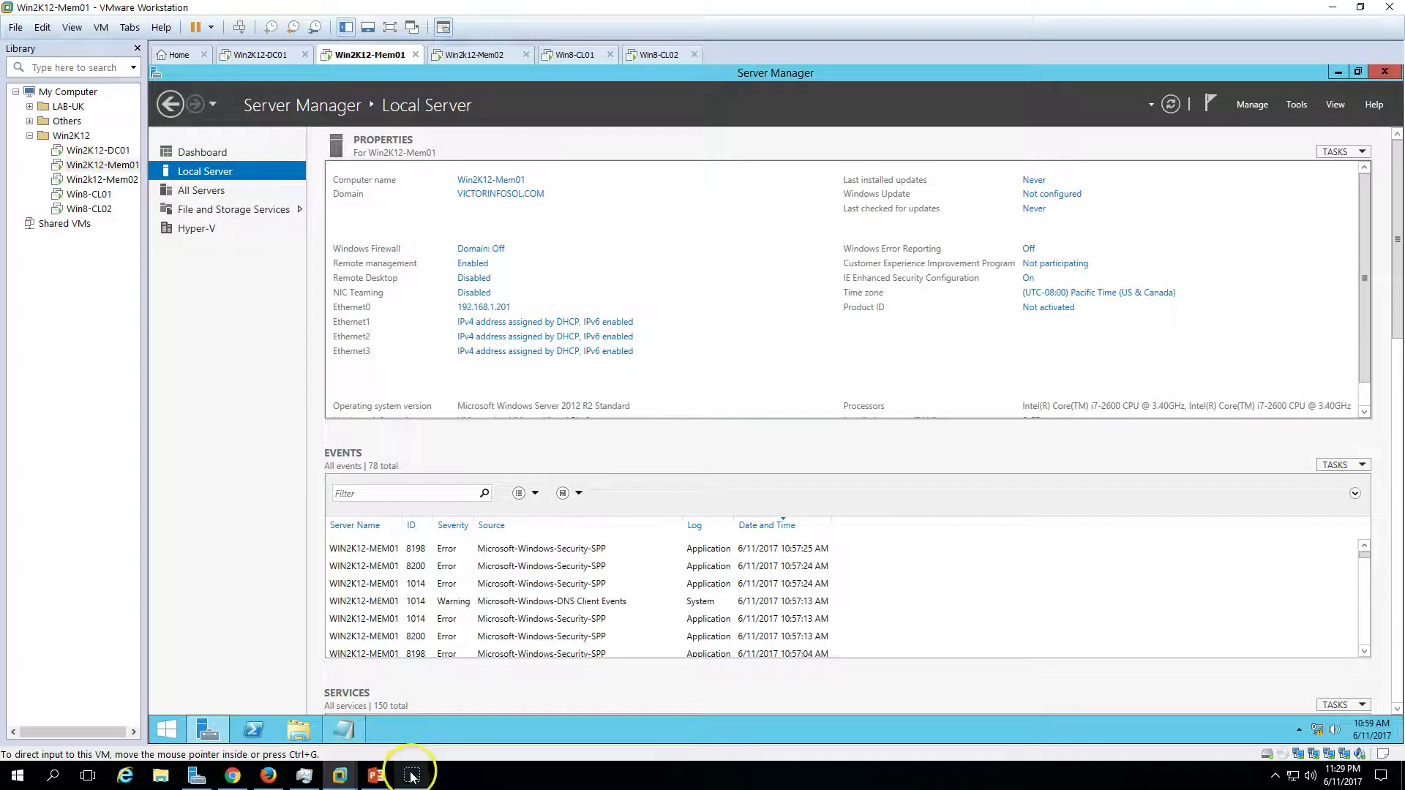
# - In Network Connections, view Ethernet0's connection details
pyautogui.click(547, 307)
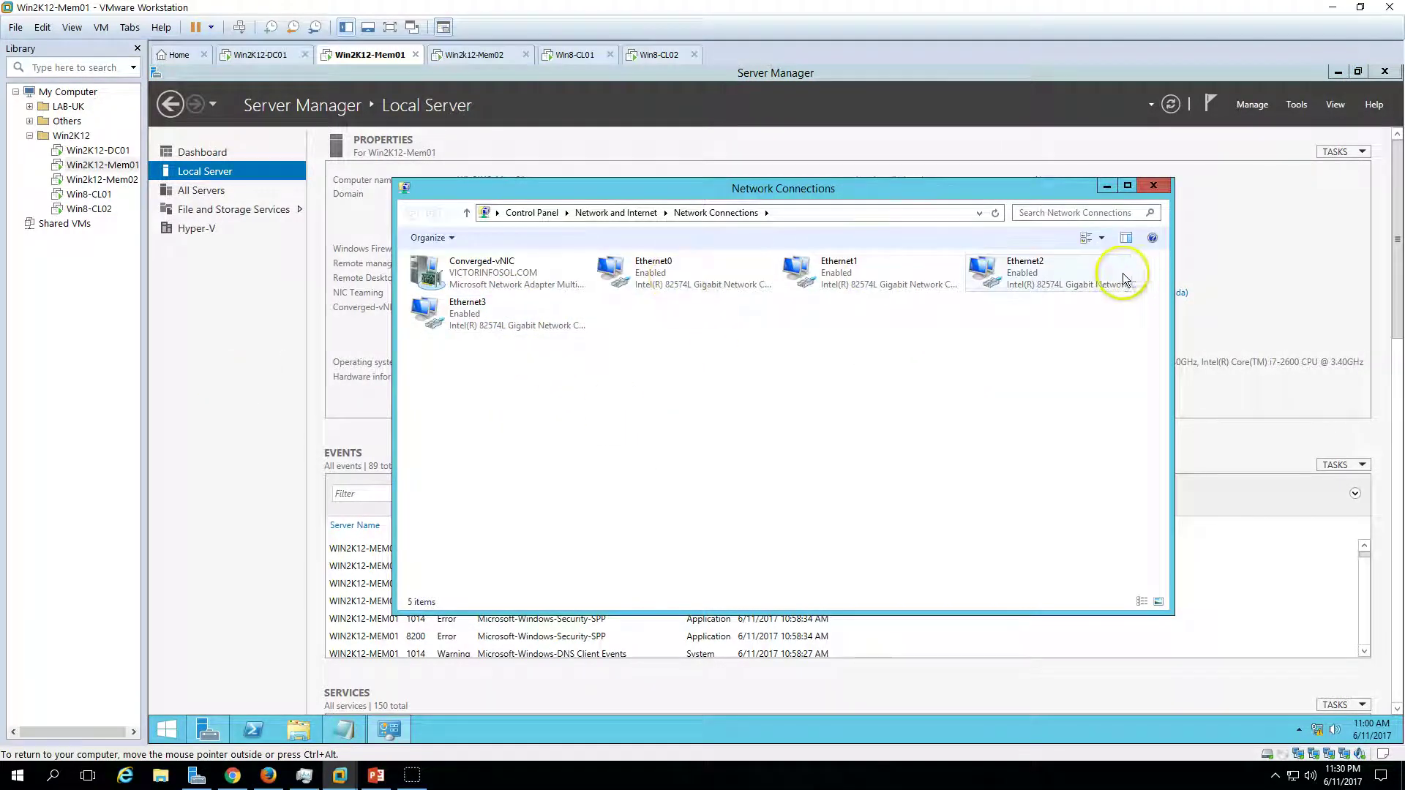
pyautogui.doubleClick(691, 272)
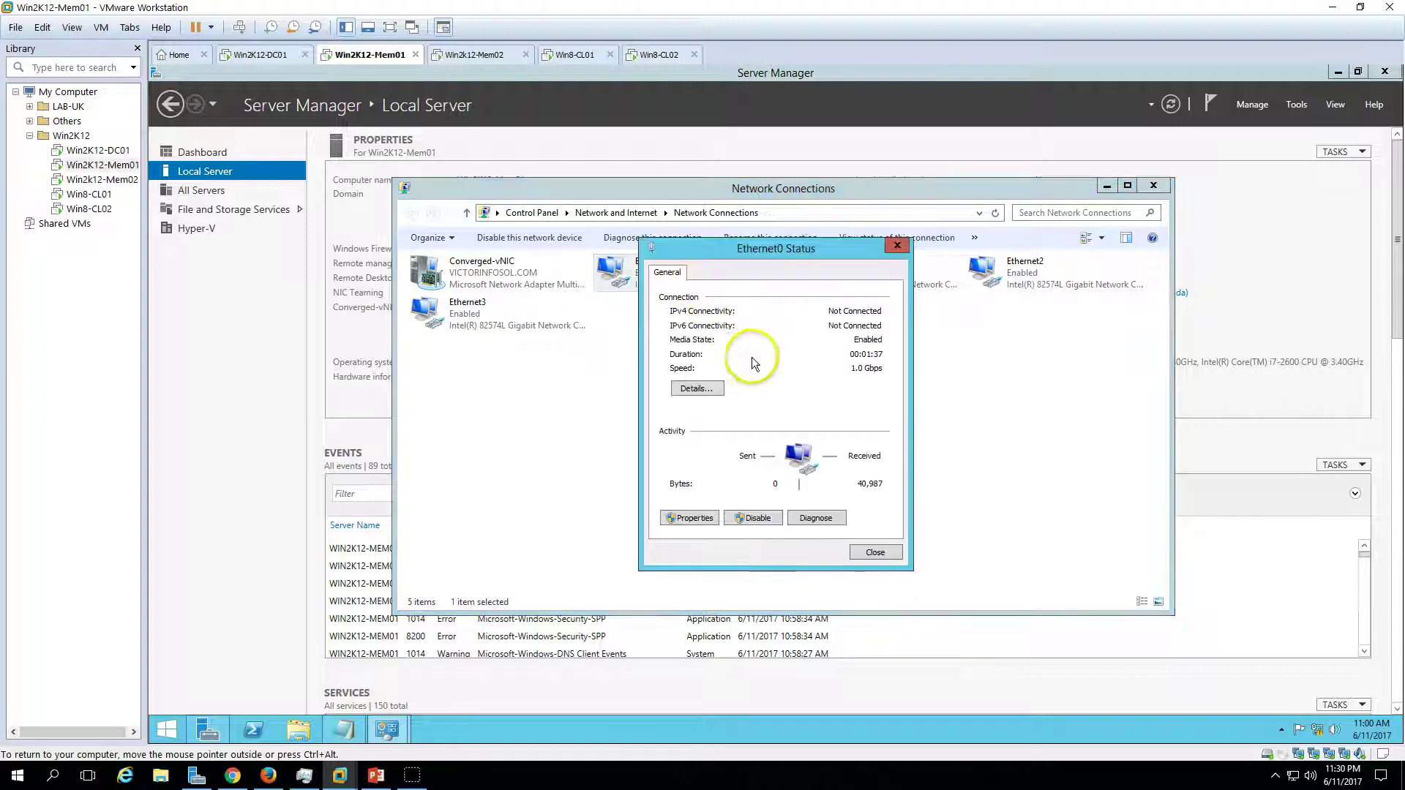
pyautogui.click(696, 388)
pyautogui.click(881, 561)
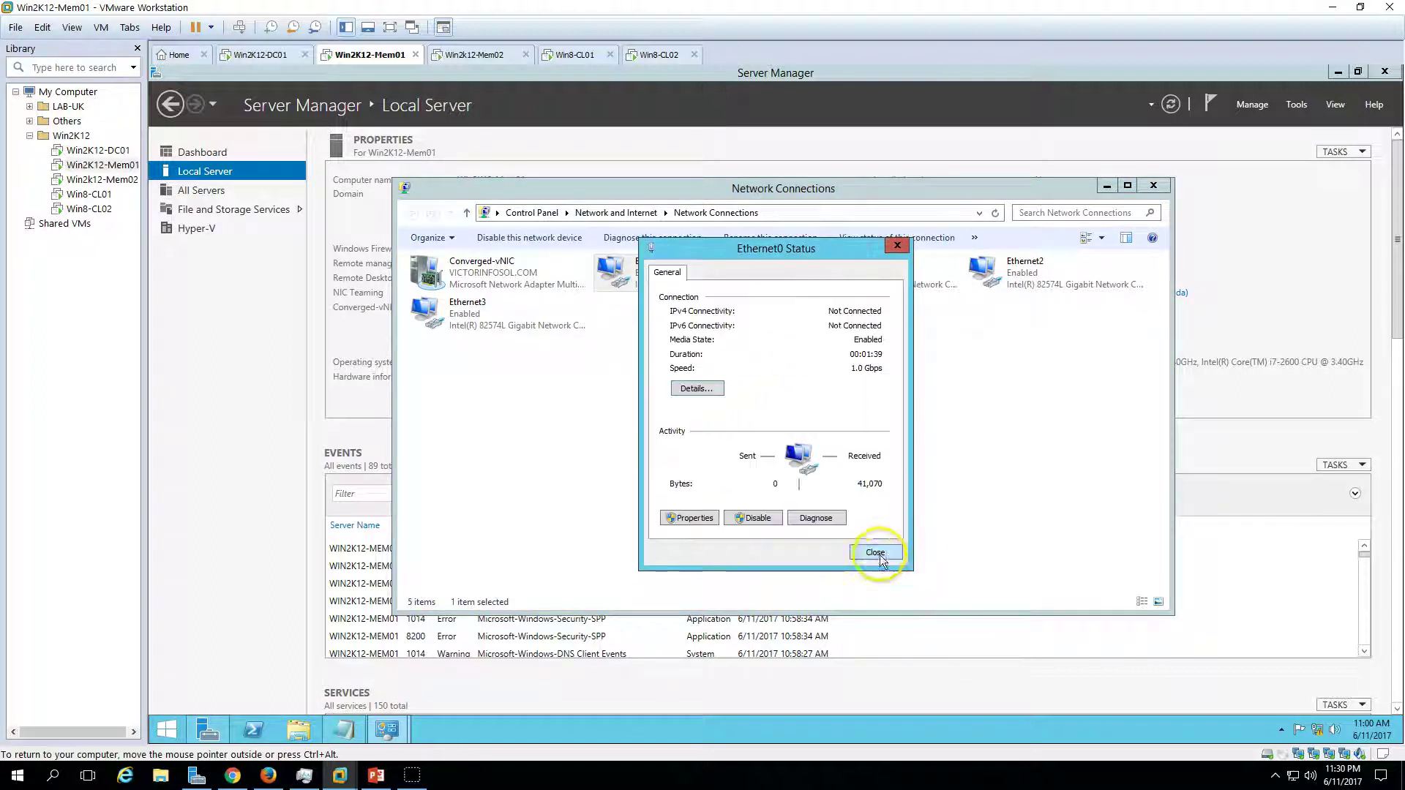
pyautogui.click(882, 554)
# - Check the Converged-vNIC connection's IPv4 address, subnet mask and DHCP status
pyautogui.click(491, 271)
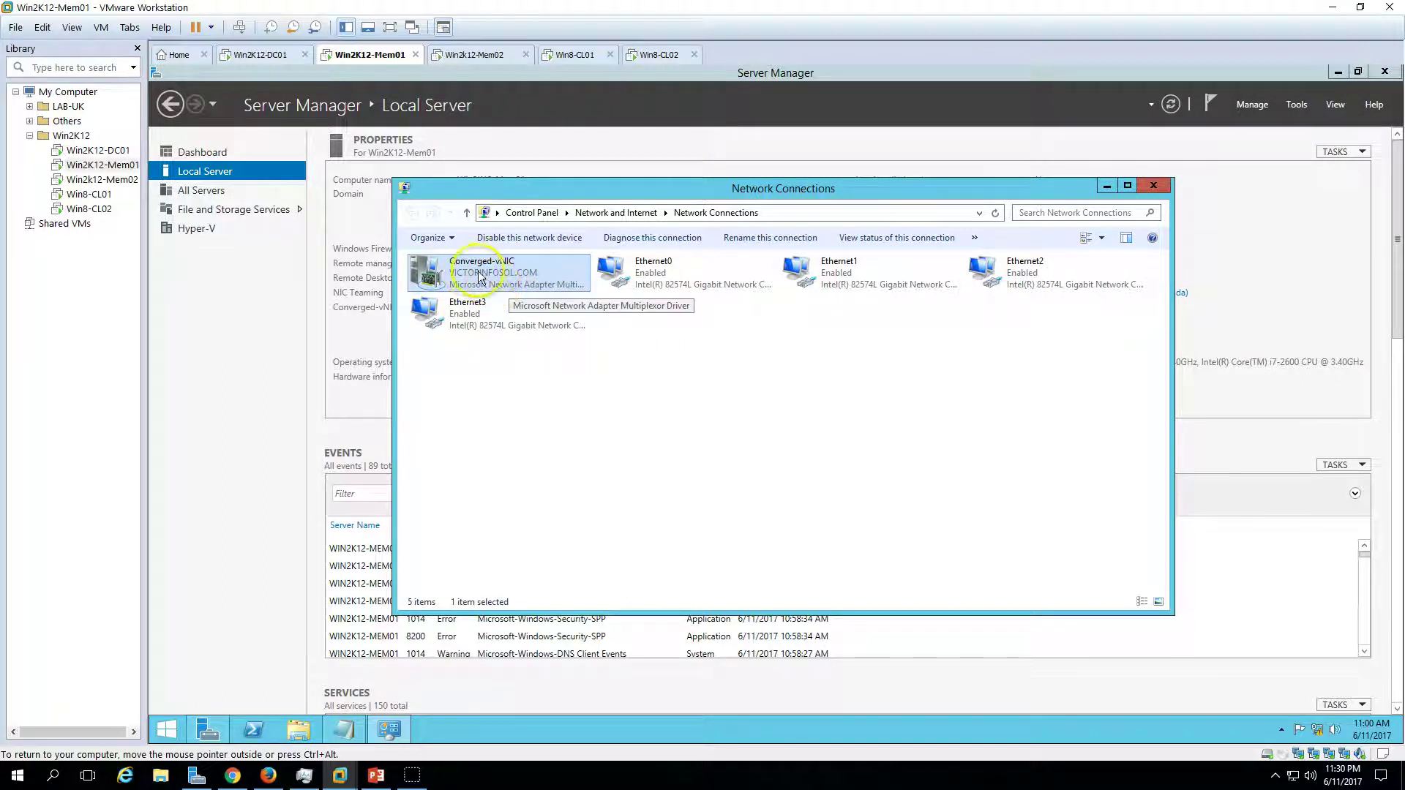
pyautogui.doubleClick(550, 277)
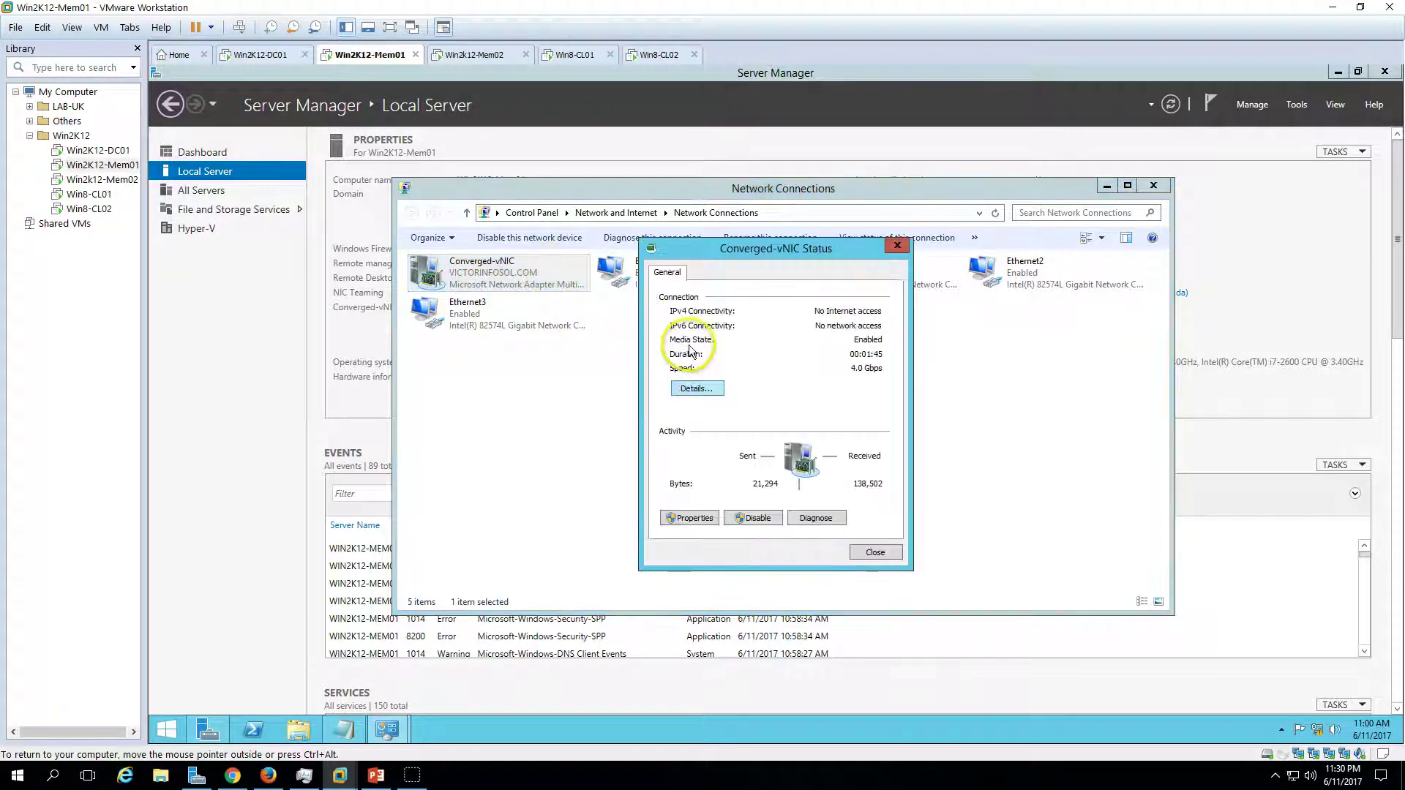
pyautogui.click(696, 387)
pyautogui.click(787, 373)
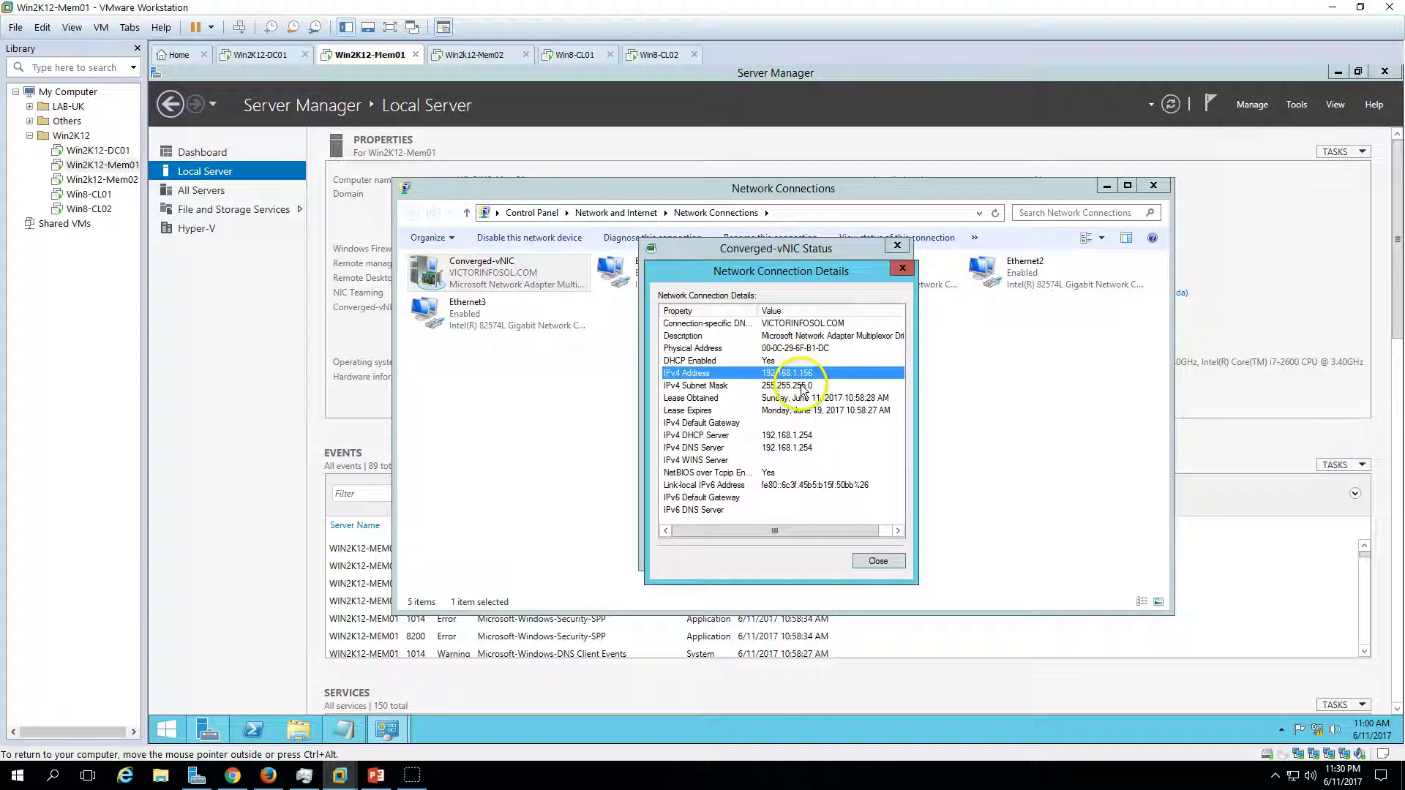
pyautogui.click(776, 388)
pyautogui.click(774, 363)
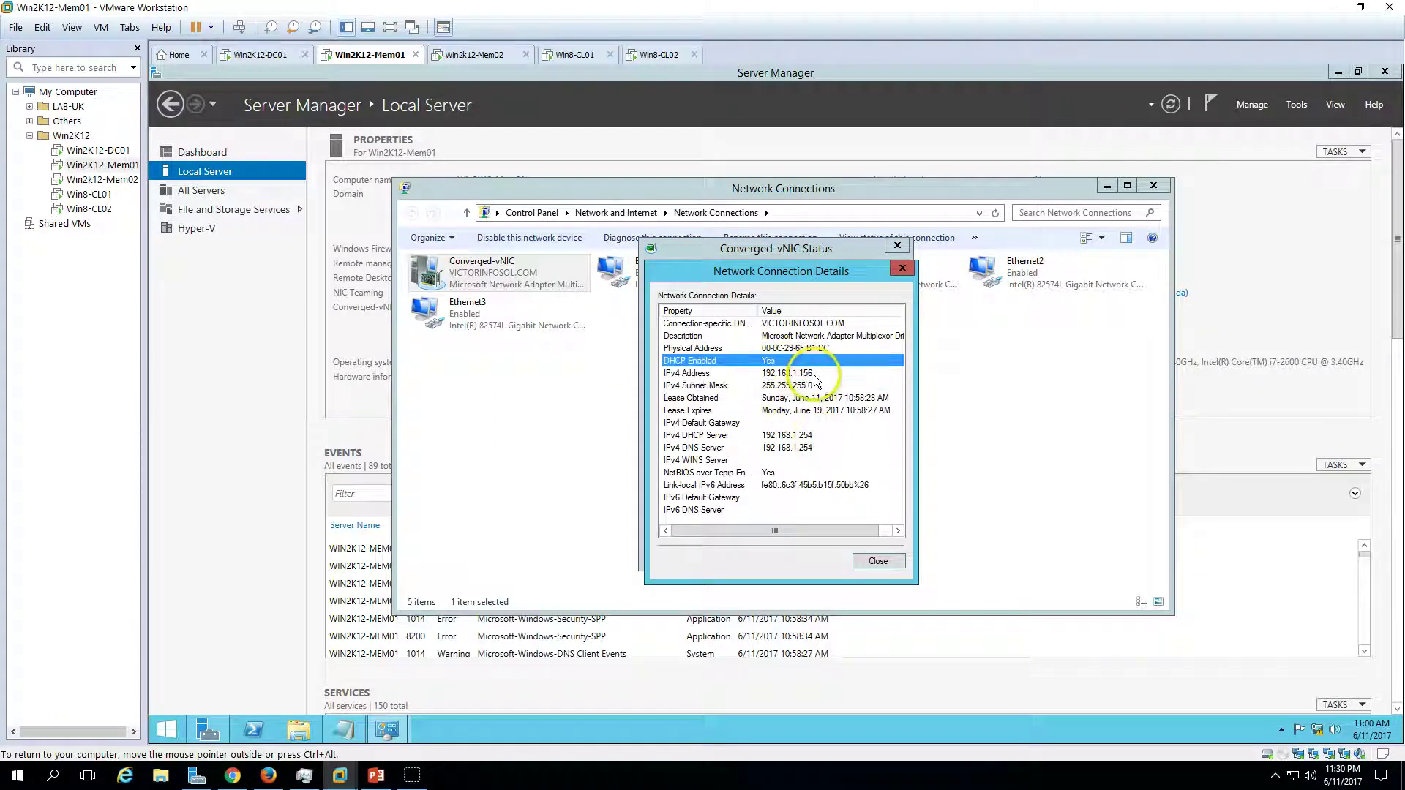
pyautogui.click(815, 375)
# - Close the details, status and Network Connections windows, and minimize Server Manager
pyautogui.click(887, 562)
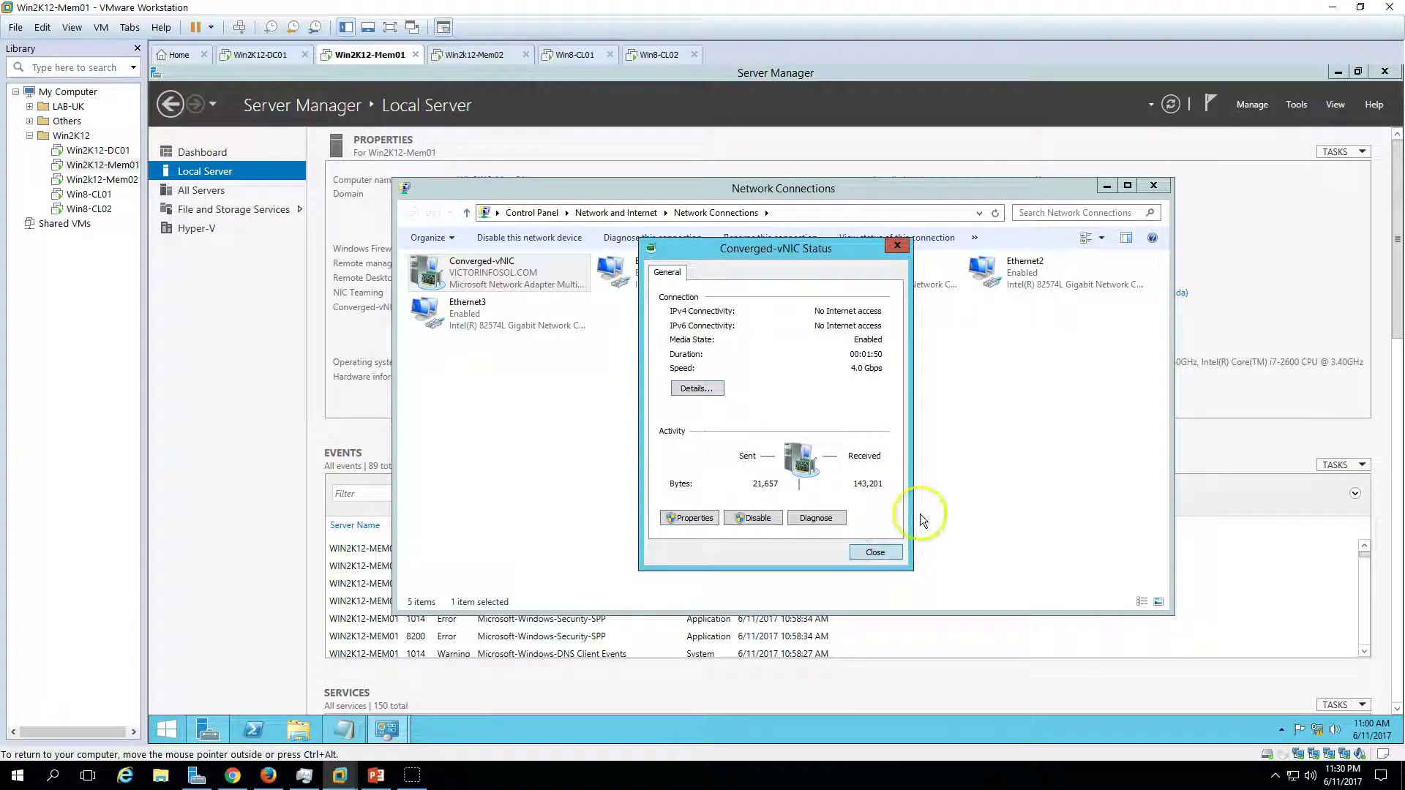
pyautogui.click(1153, 185)
pyautogui.click(897, 245)
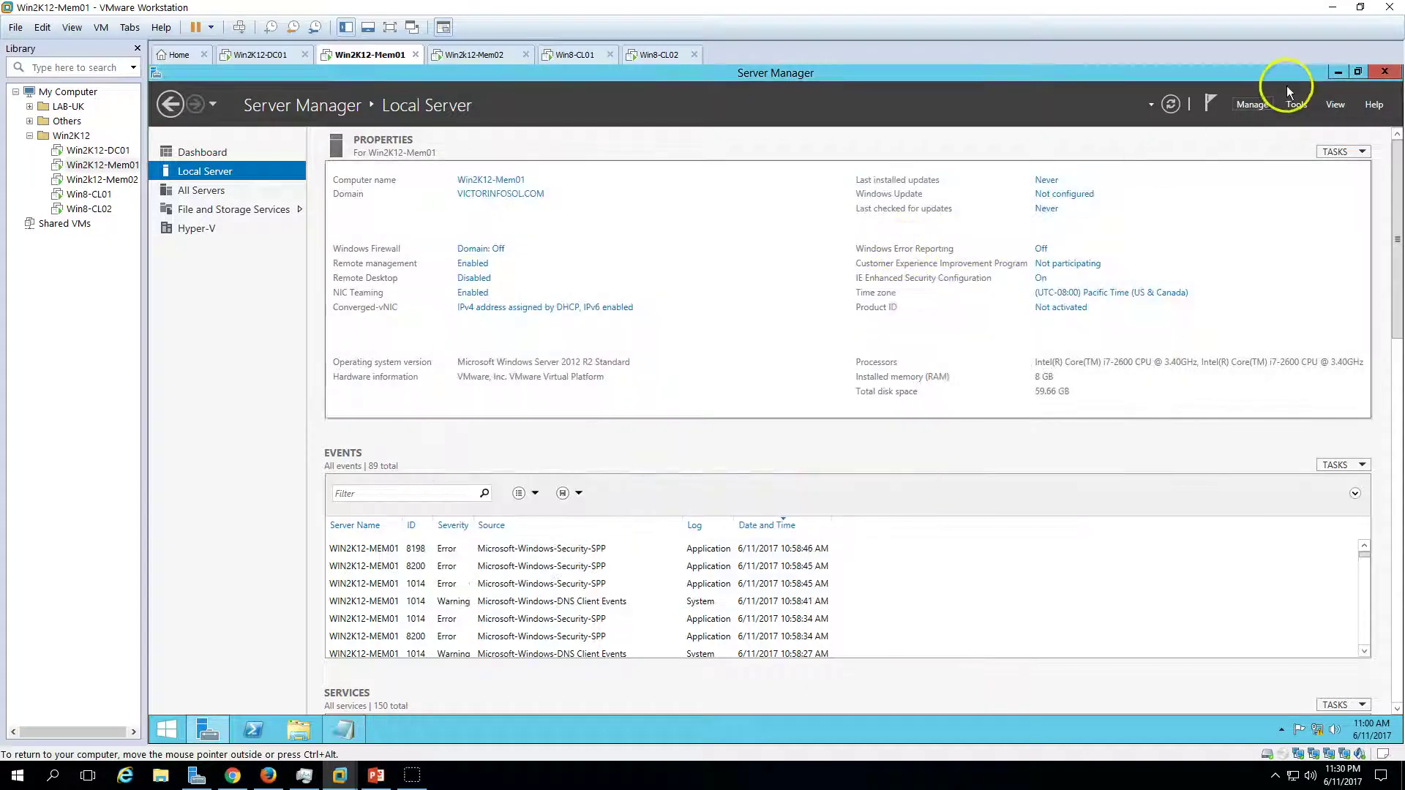
pyautogui.click(1338, 72)
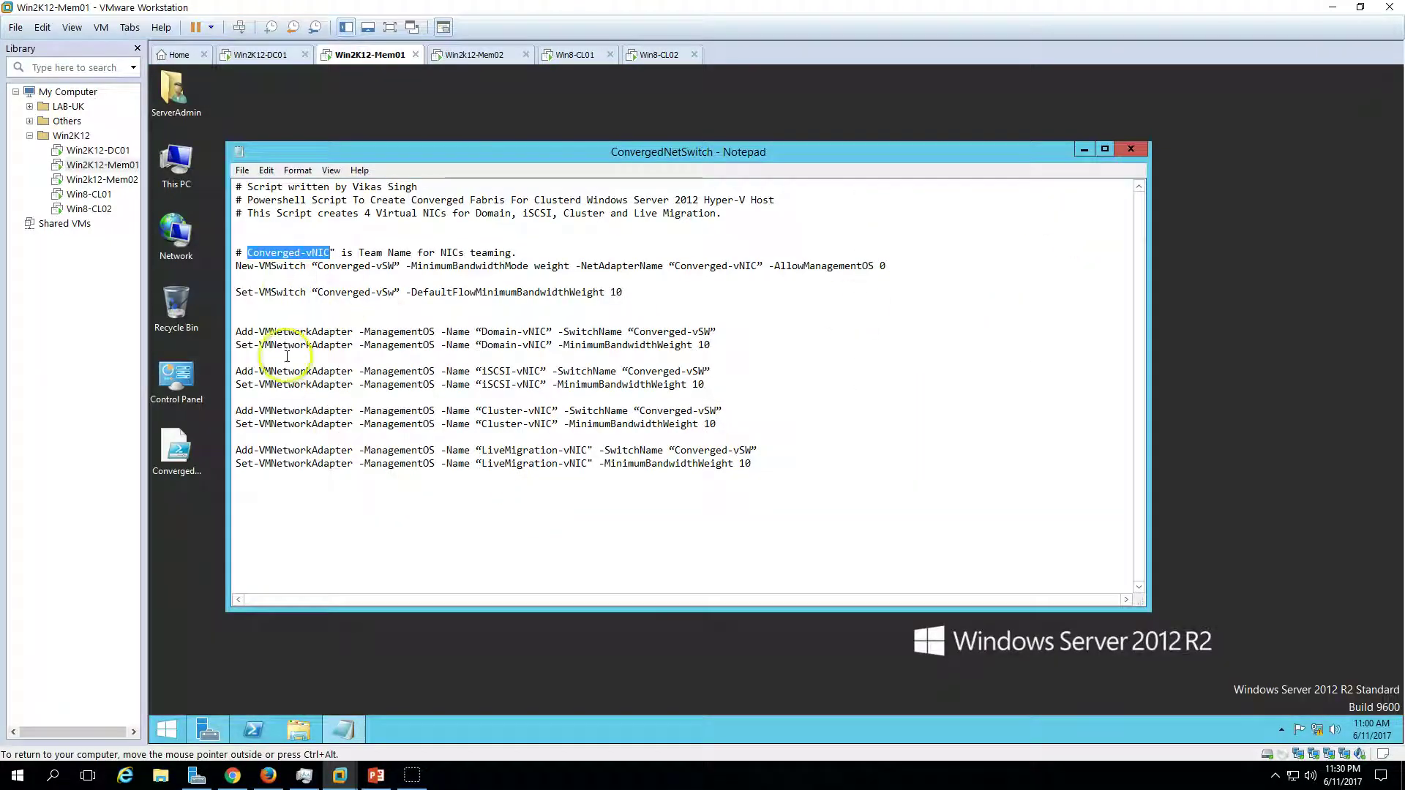
# - Launch PowerShell ISE as administrator from the Start screen
pyautogui.moveTo(836, 492); pyautogui.dragTo(329, 292)
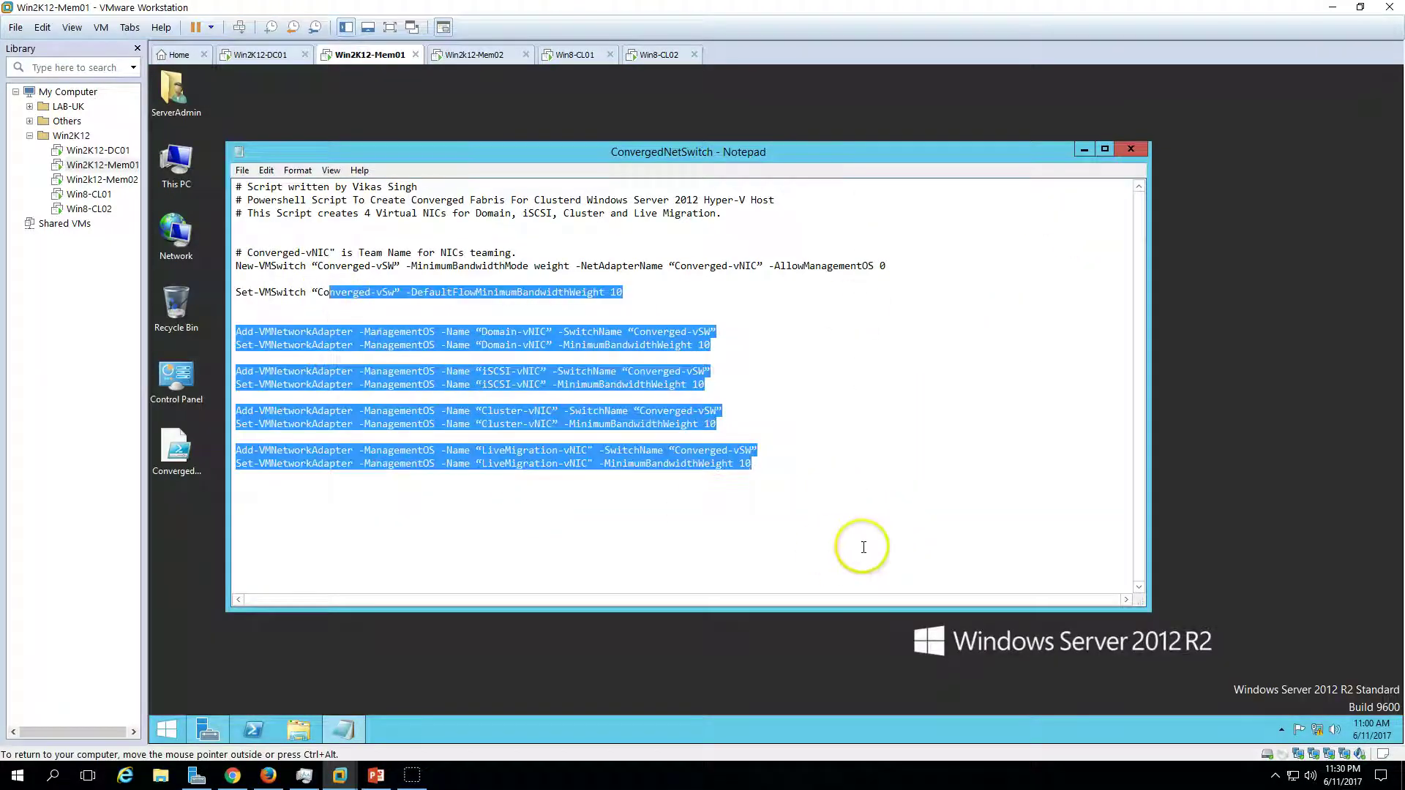
pyautogui.click(863, 546)
pyautogui.click(168, 729)
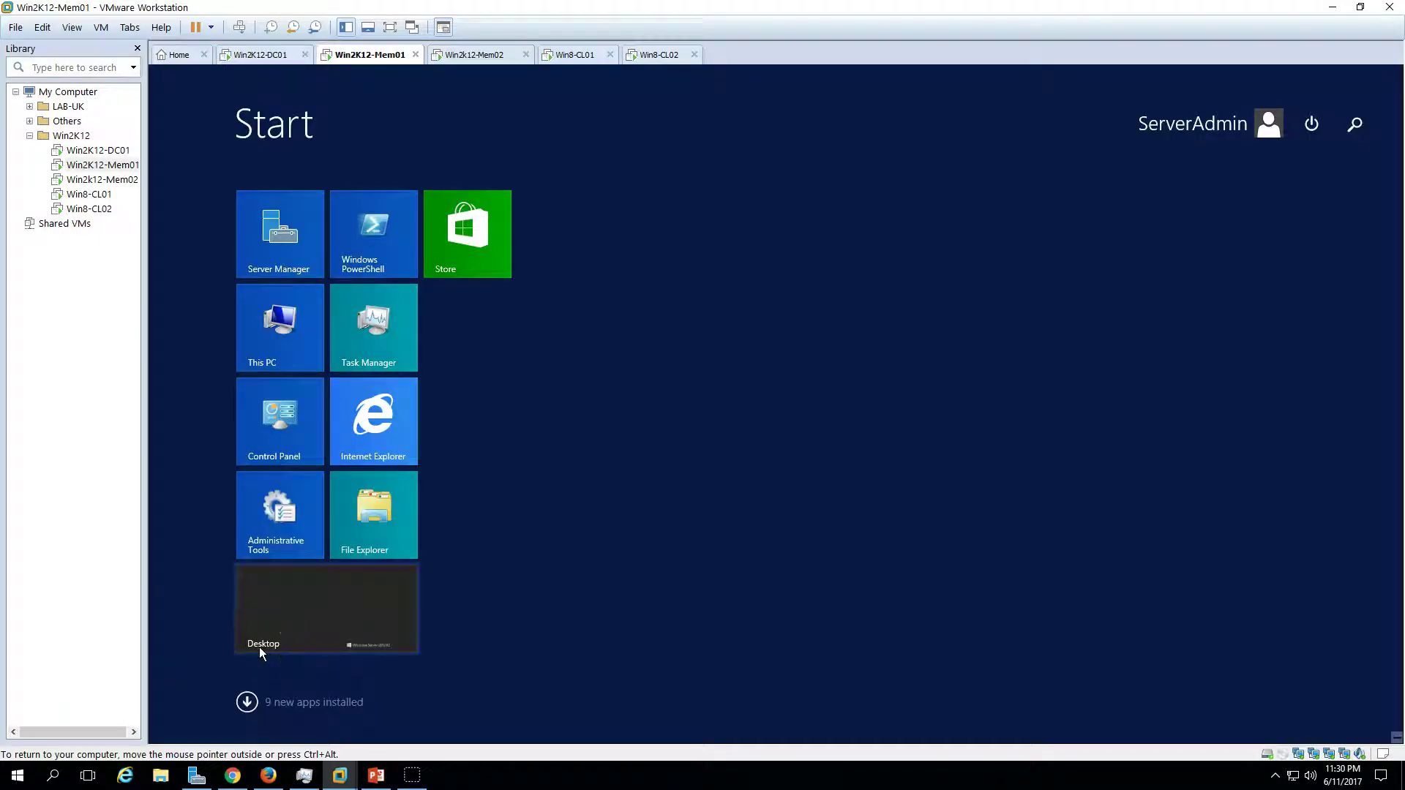
pyautogui.write('power')
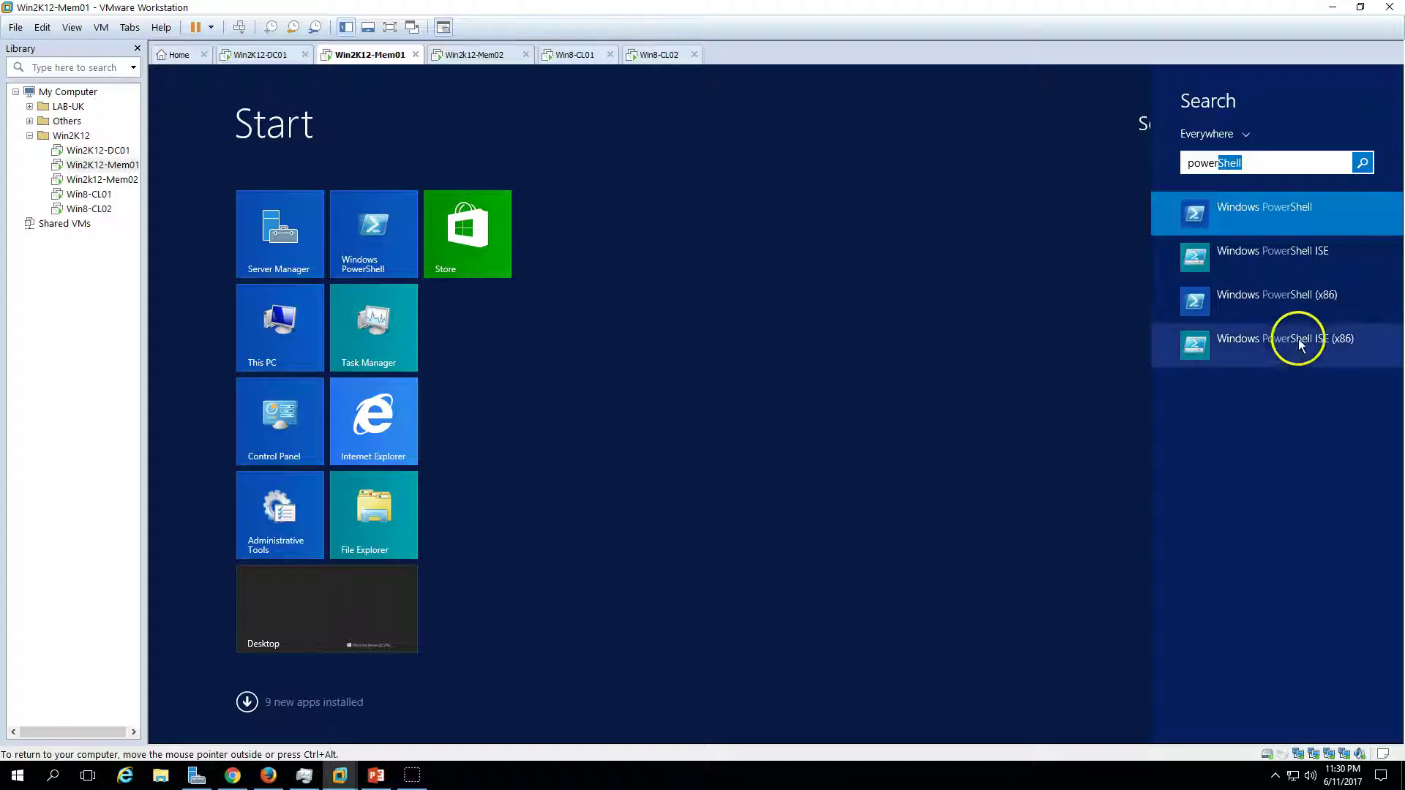
pyautogui.rightClick(1306, 257)
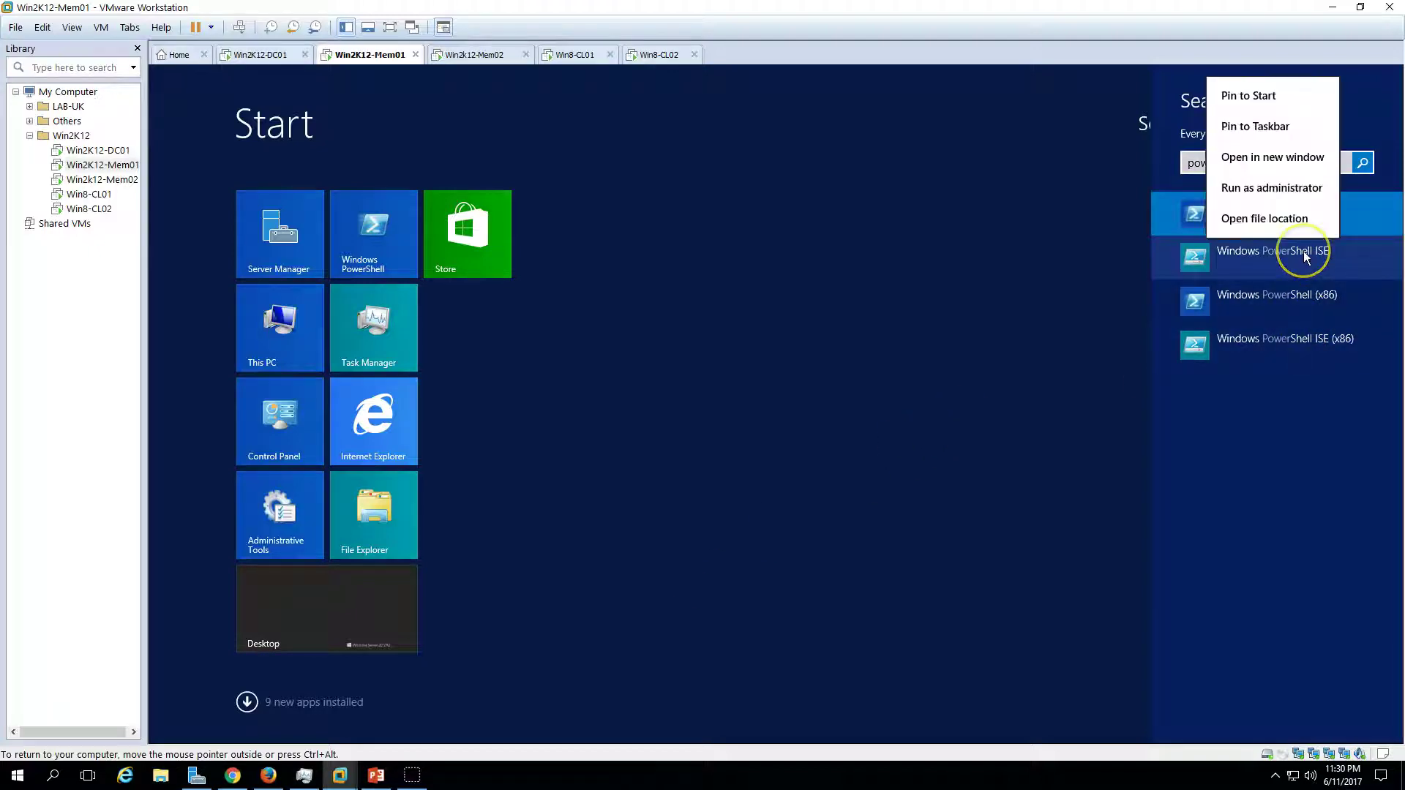
pyautogui.click(1289, 189)
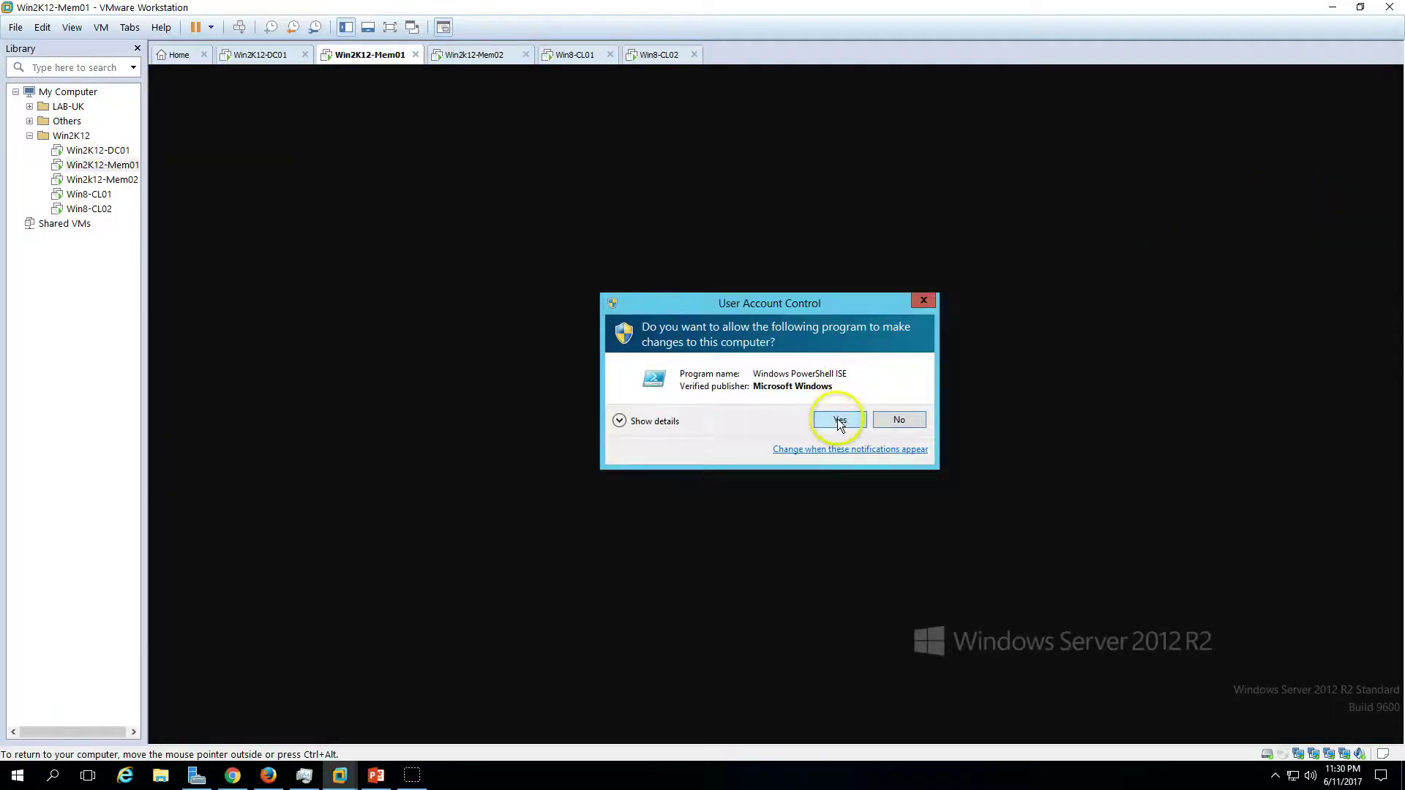
pyautogui.click(839, 421)
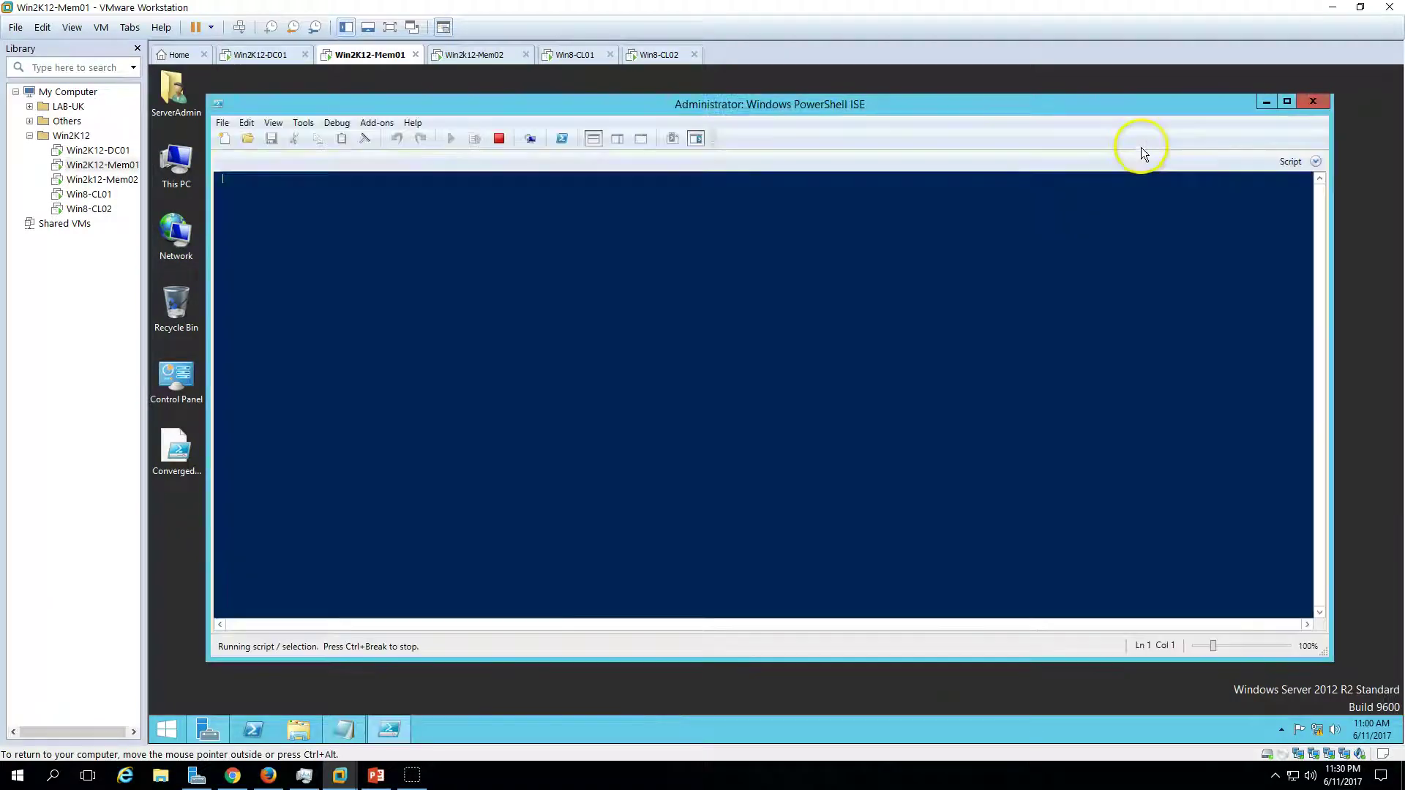
# - Close the ConvergedNetSwitch notes and open ConvergedNetSwitch.PS1 from the Desktop in ISE
pyautogui.click(352, 741)
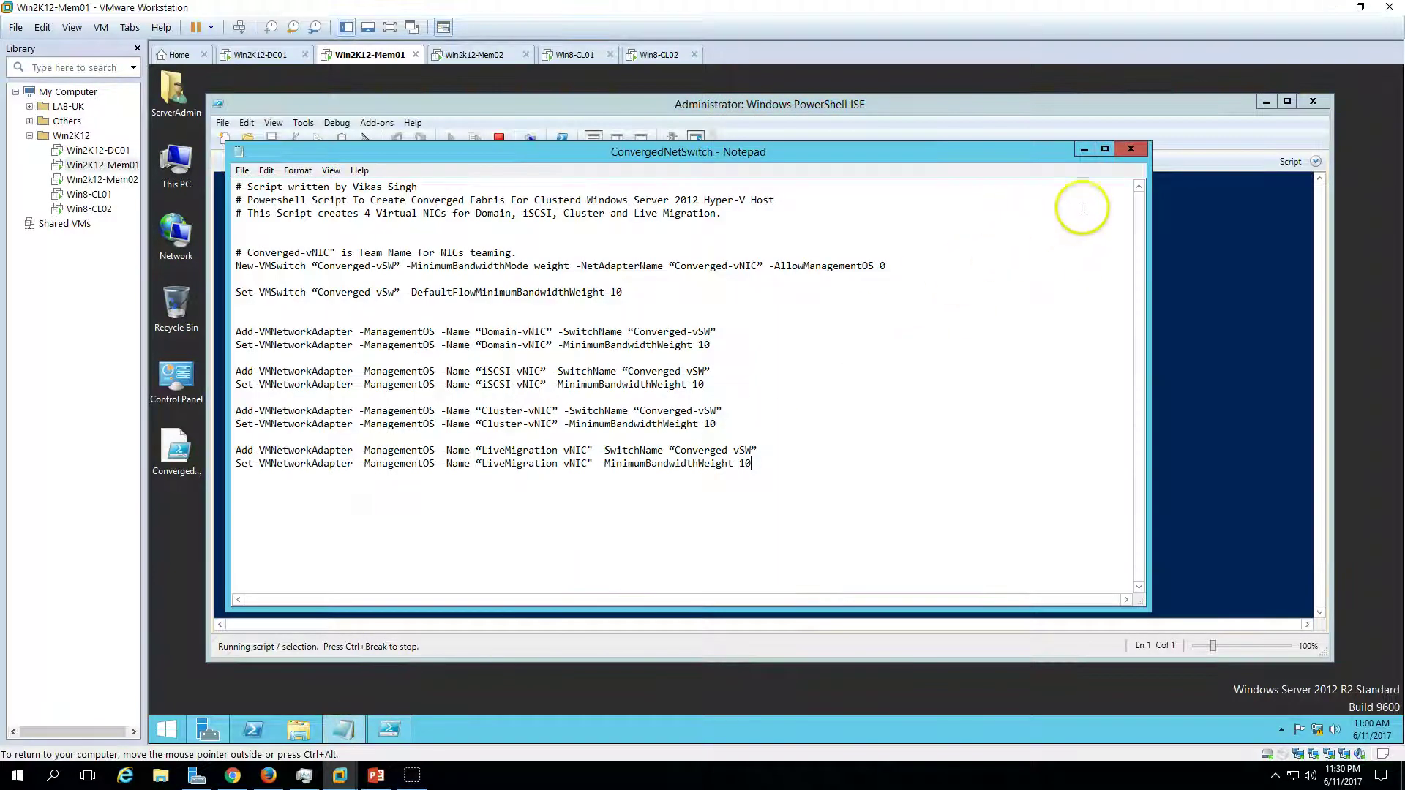
pyautogui.click(1137, 150)
pyautogui.click(248, 139)
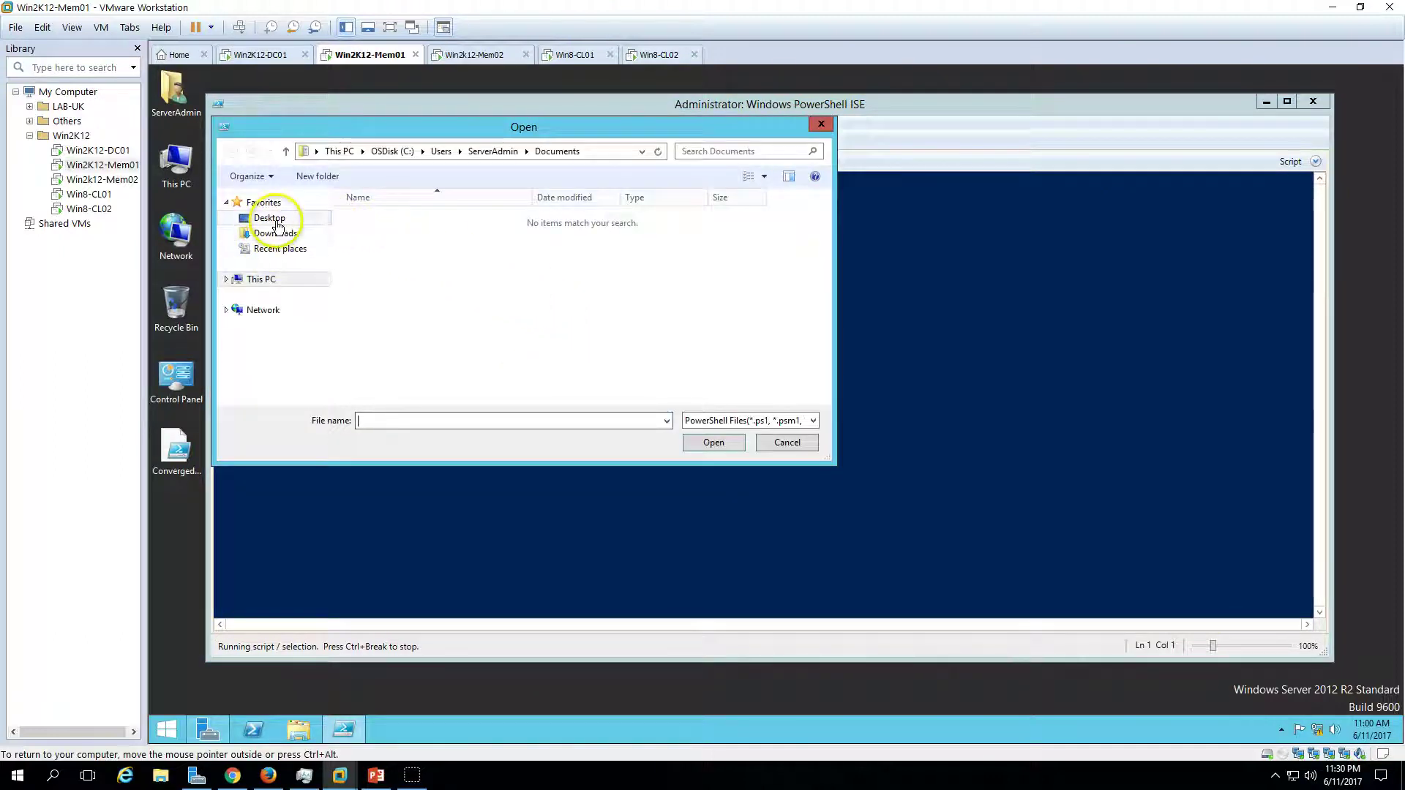
pyautogui.click(270, 218)
pyautogui.click(417, 297)
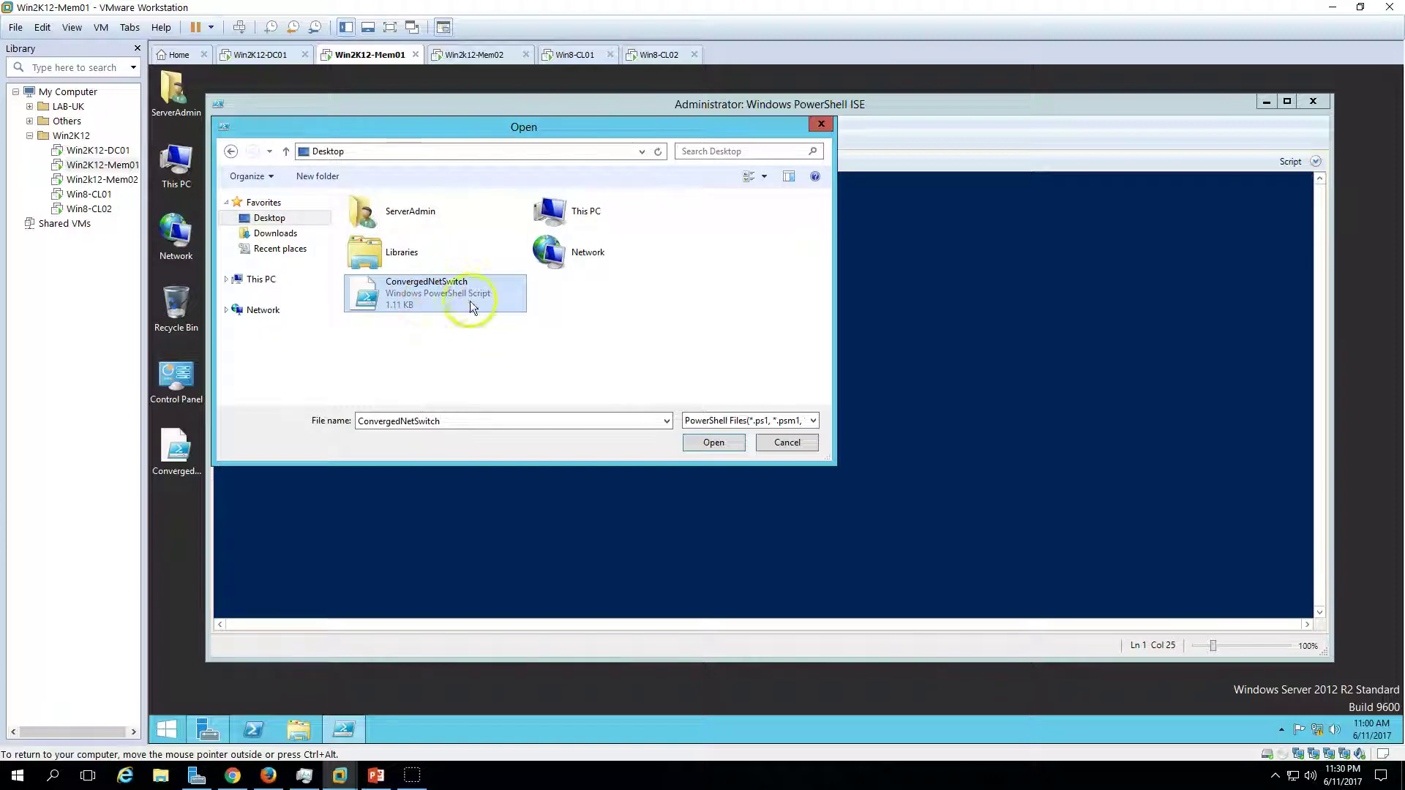
pyautogui.click(733, 445)
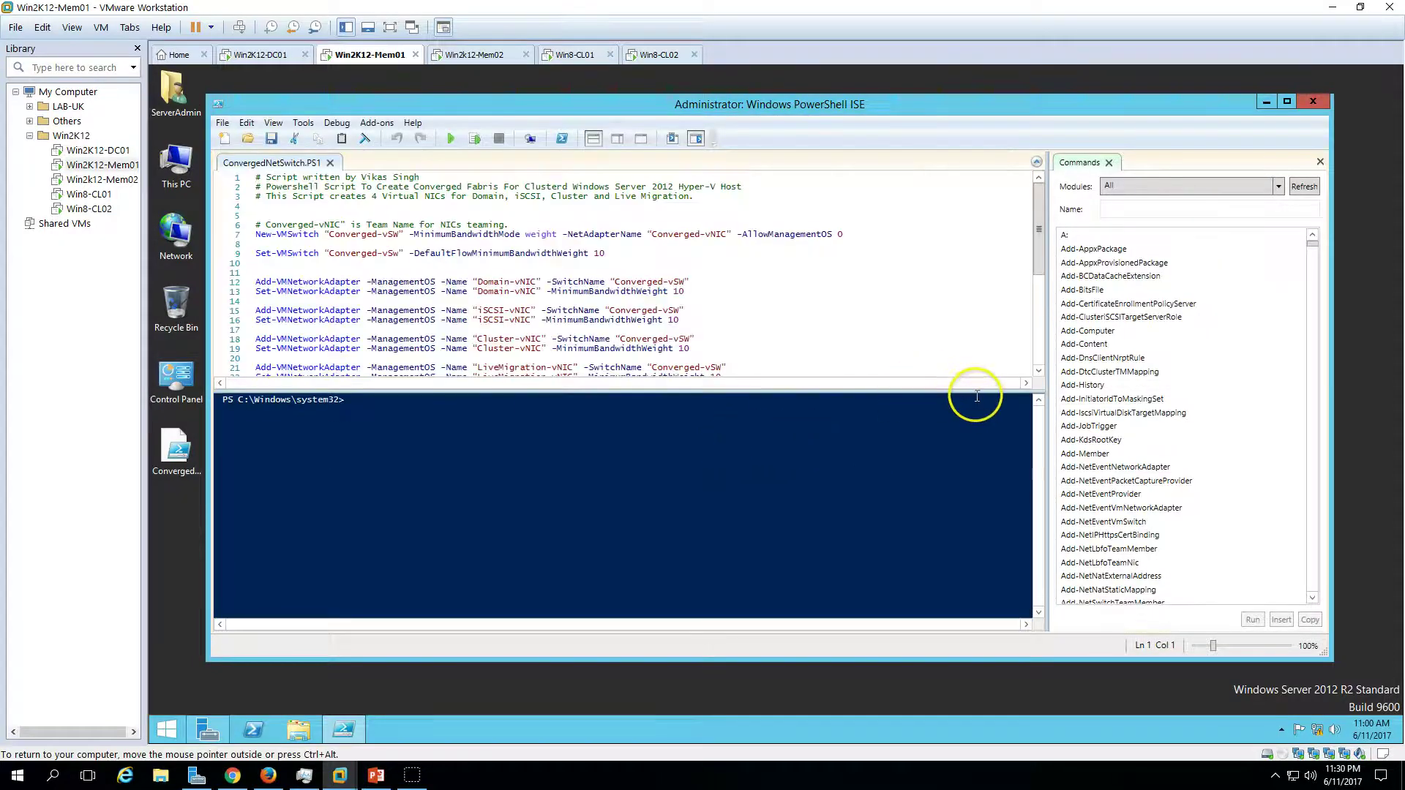
# - Enlarge the console pane and run the ConvergedNetSwitch script
pyautogui.moveTo(976, 393); pyautogui.dragTo(975, 454)
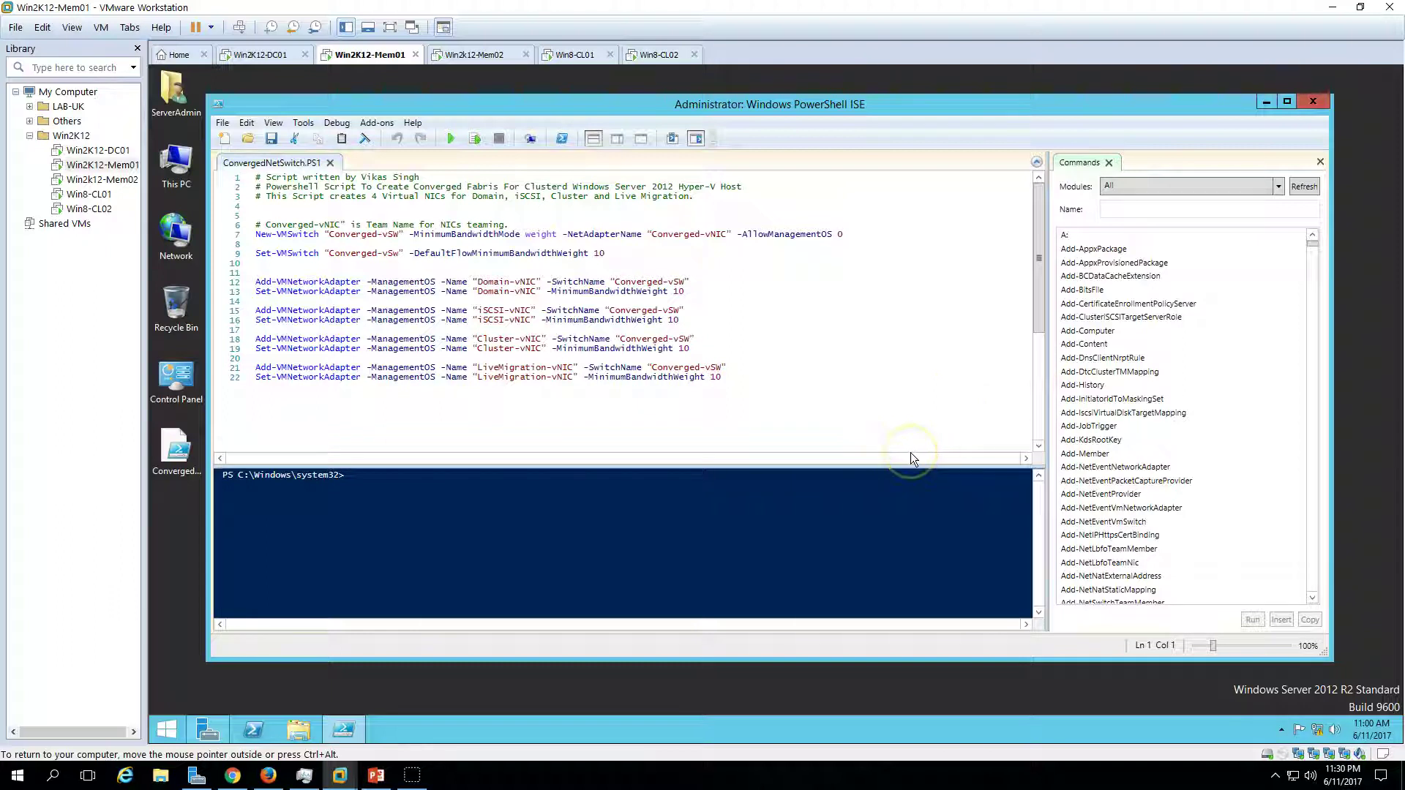
pyautogui.moveTo(910, 462); pyautogui.dragTo(910, 414)
pyautogui.click(453, 139)
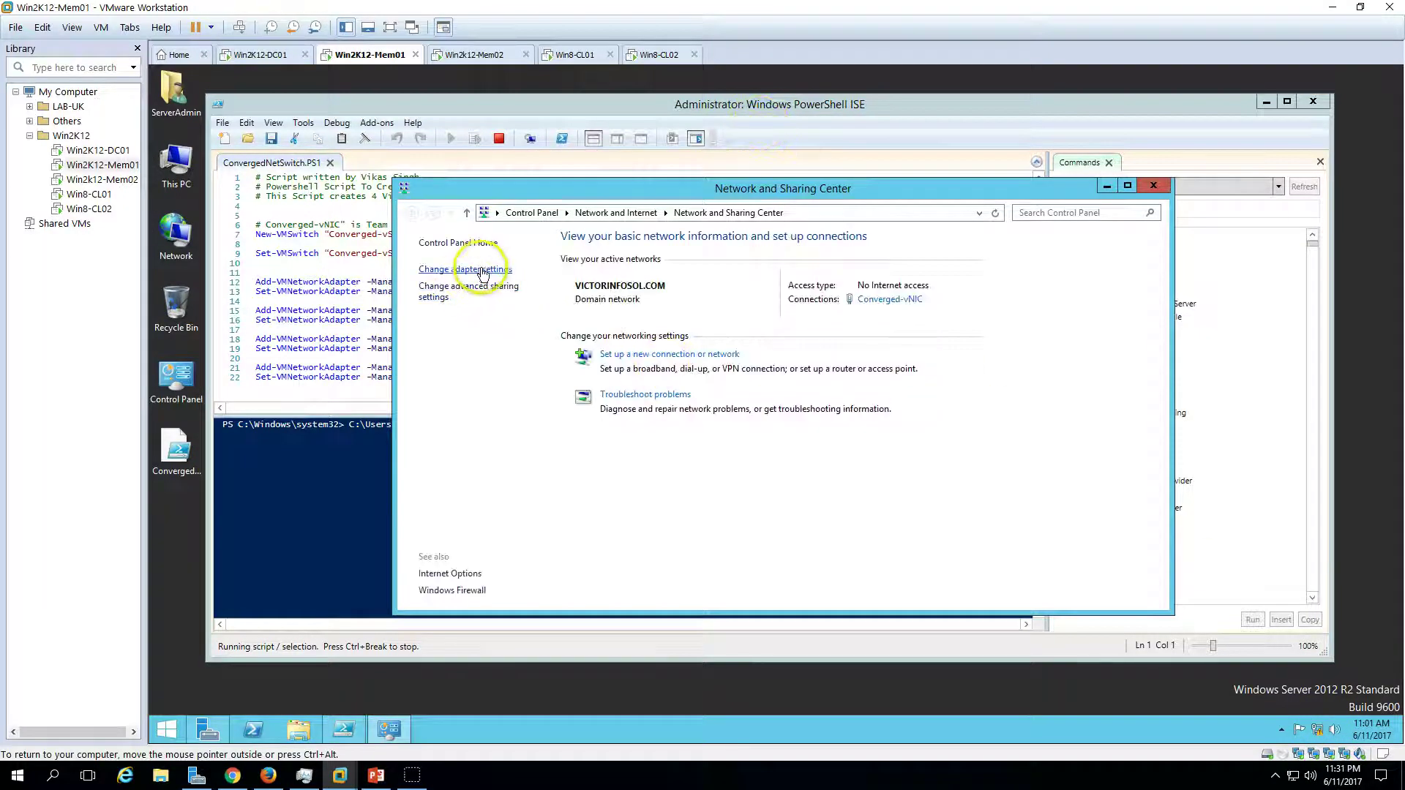
# - Open Network Connections in Details view and close Network and Sharing Center
pyautogui.click(1161, 186)
pyautogui.click(1152, 188)
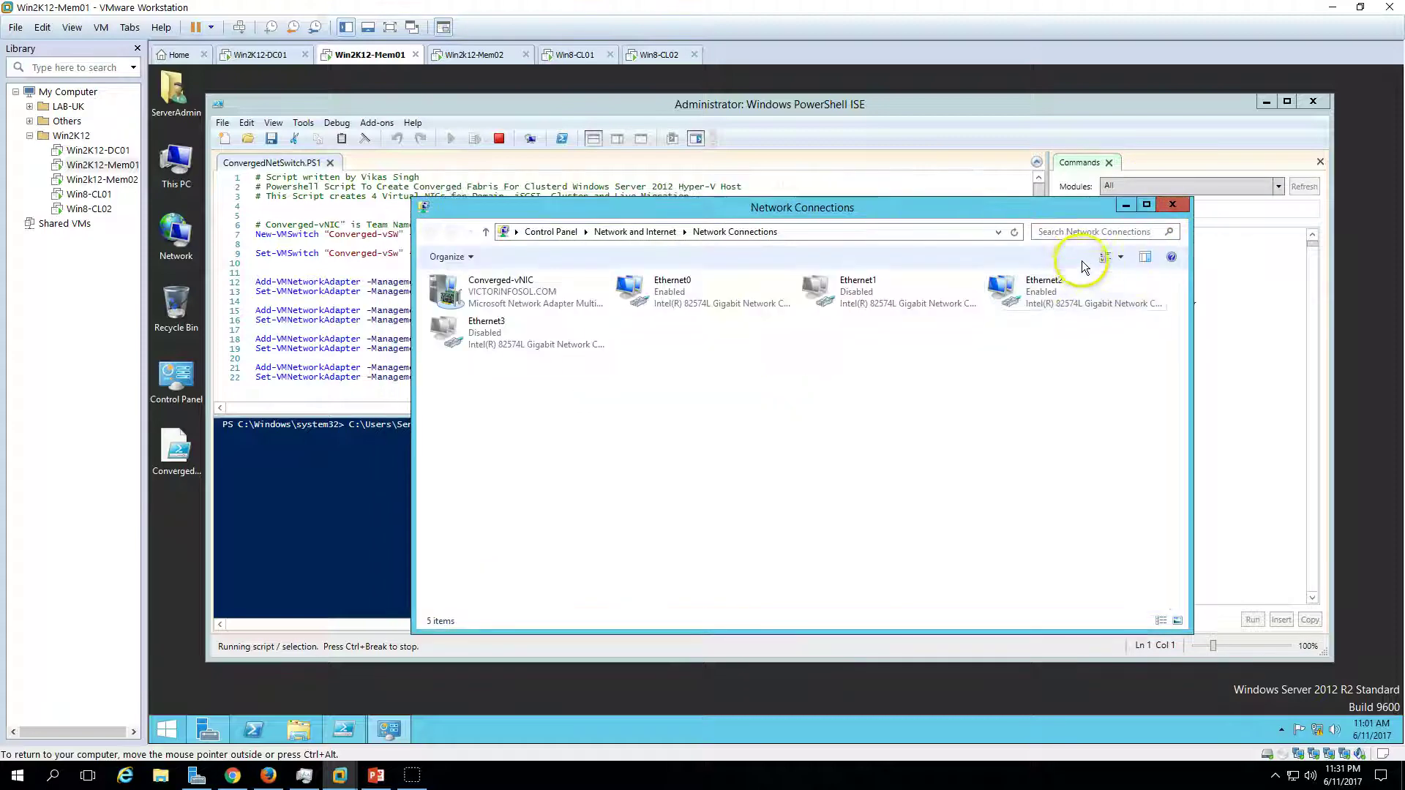
pyautogui.click(1123, 258)
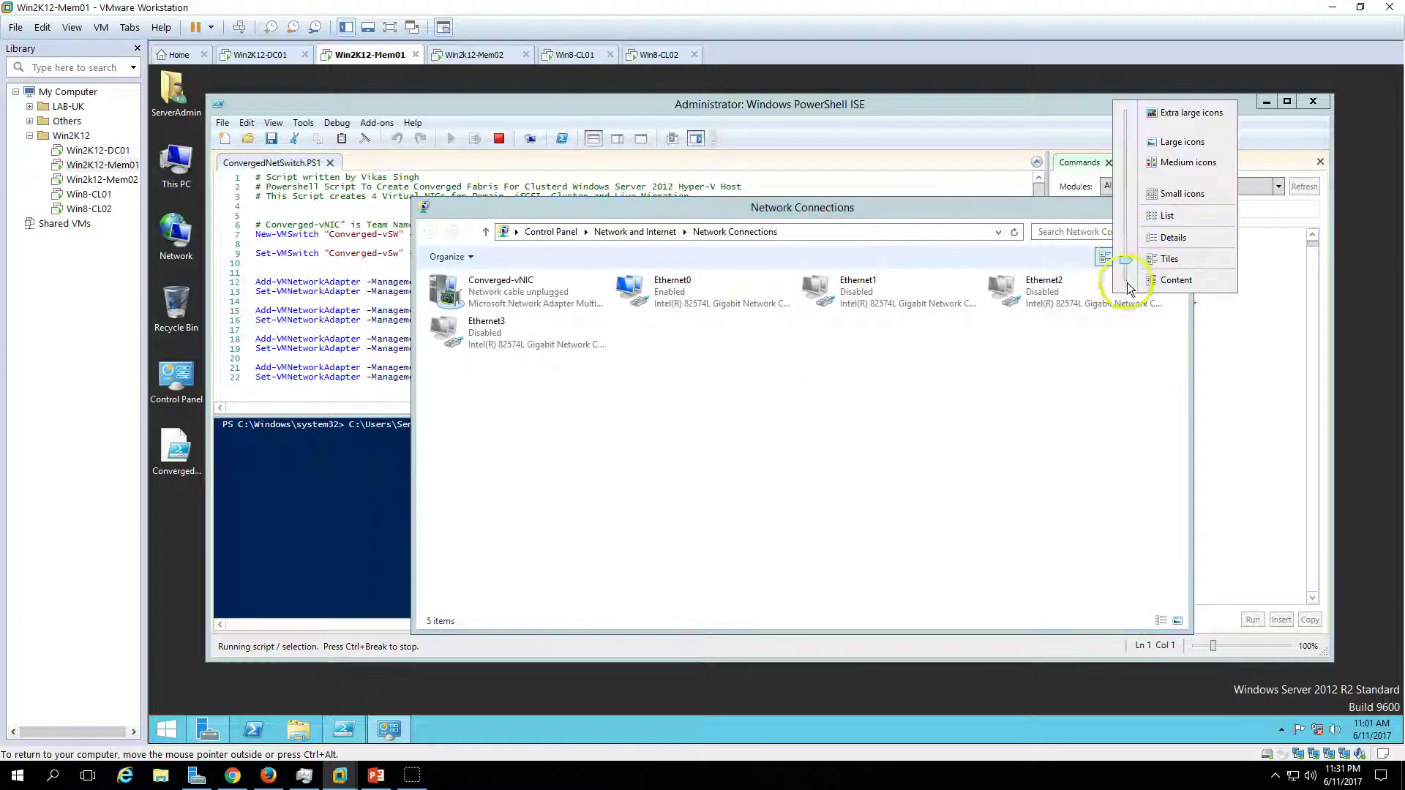
pyautogui.click(1171, 238)
pyautogui.moveTo(954, 208); pyautogui.dragTo(1142, 213)
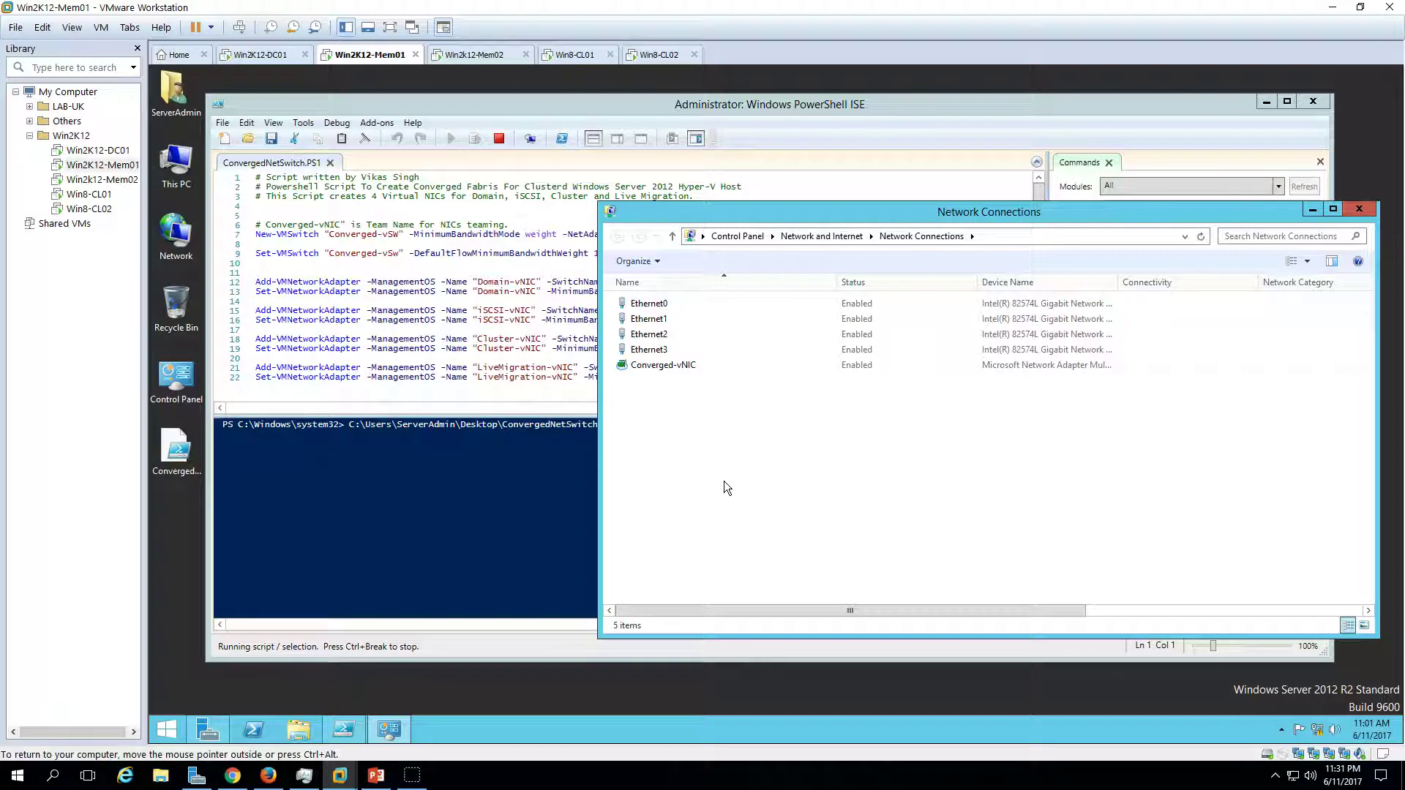
# - Check the new Domain, iSCSI, Cluster and LiveMigration vEthernet adapters beside Converged-vNIC
pyautogui.click(670, 365)
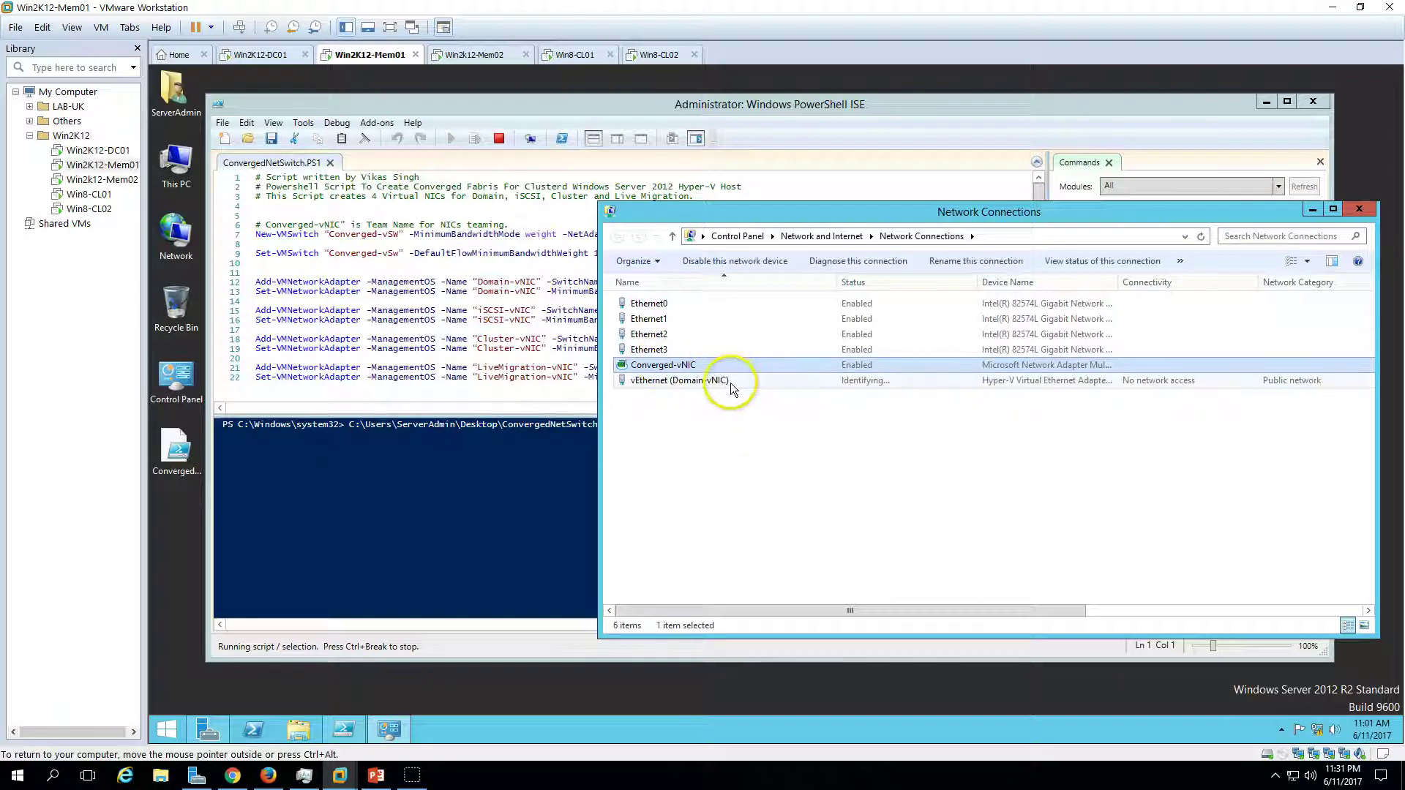
pyautogui.click(731, 381)
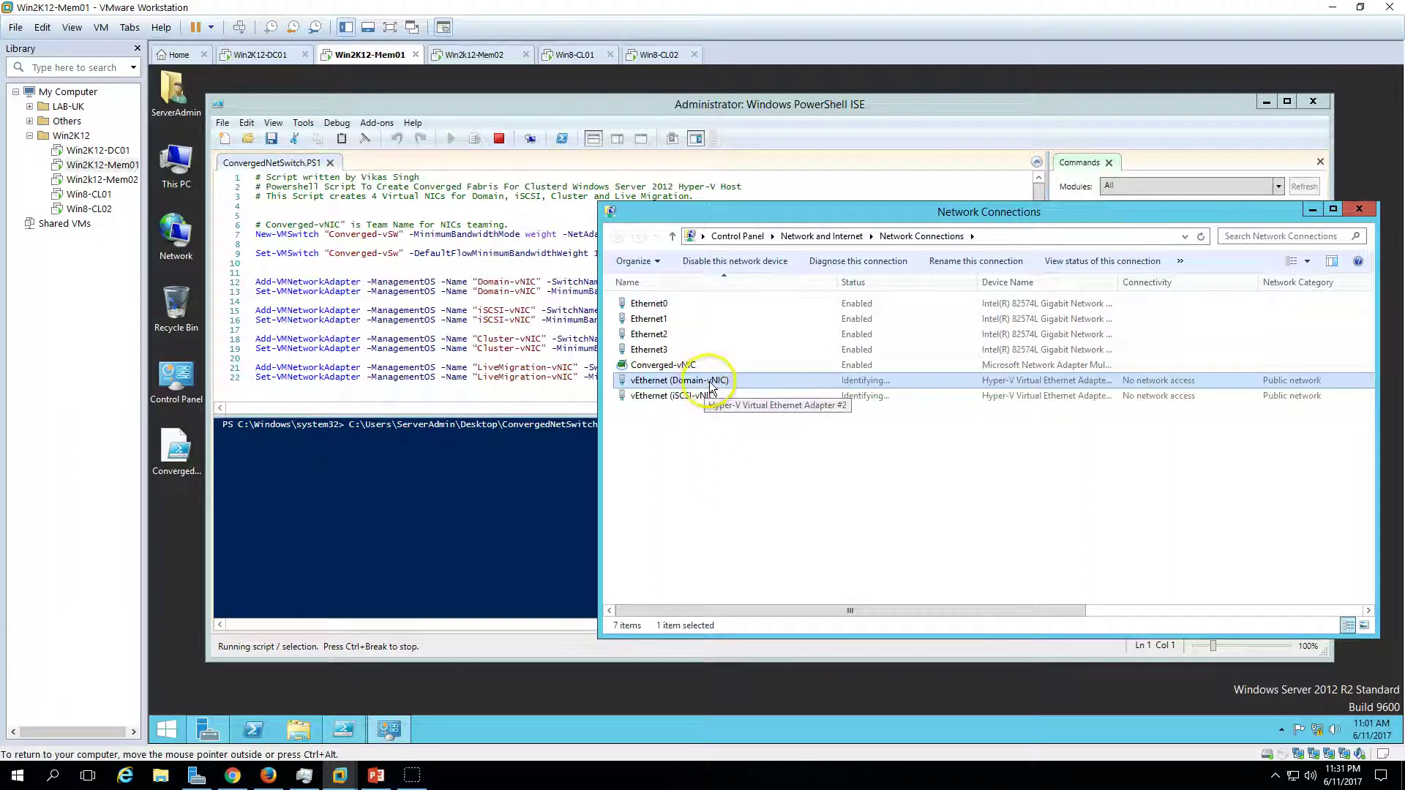
pyautogui.click(758, 398)
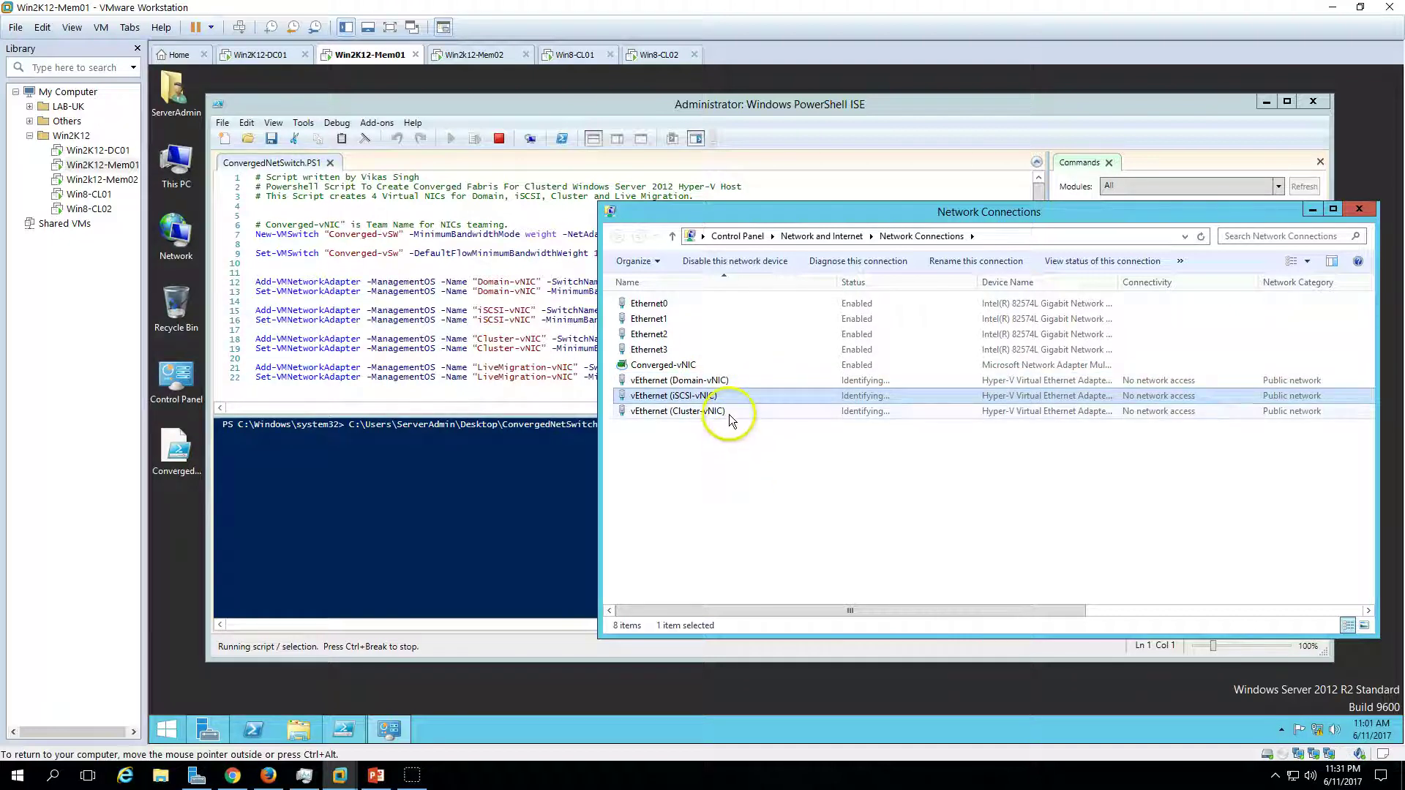
pyautogui.click(729, 414)
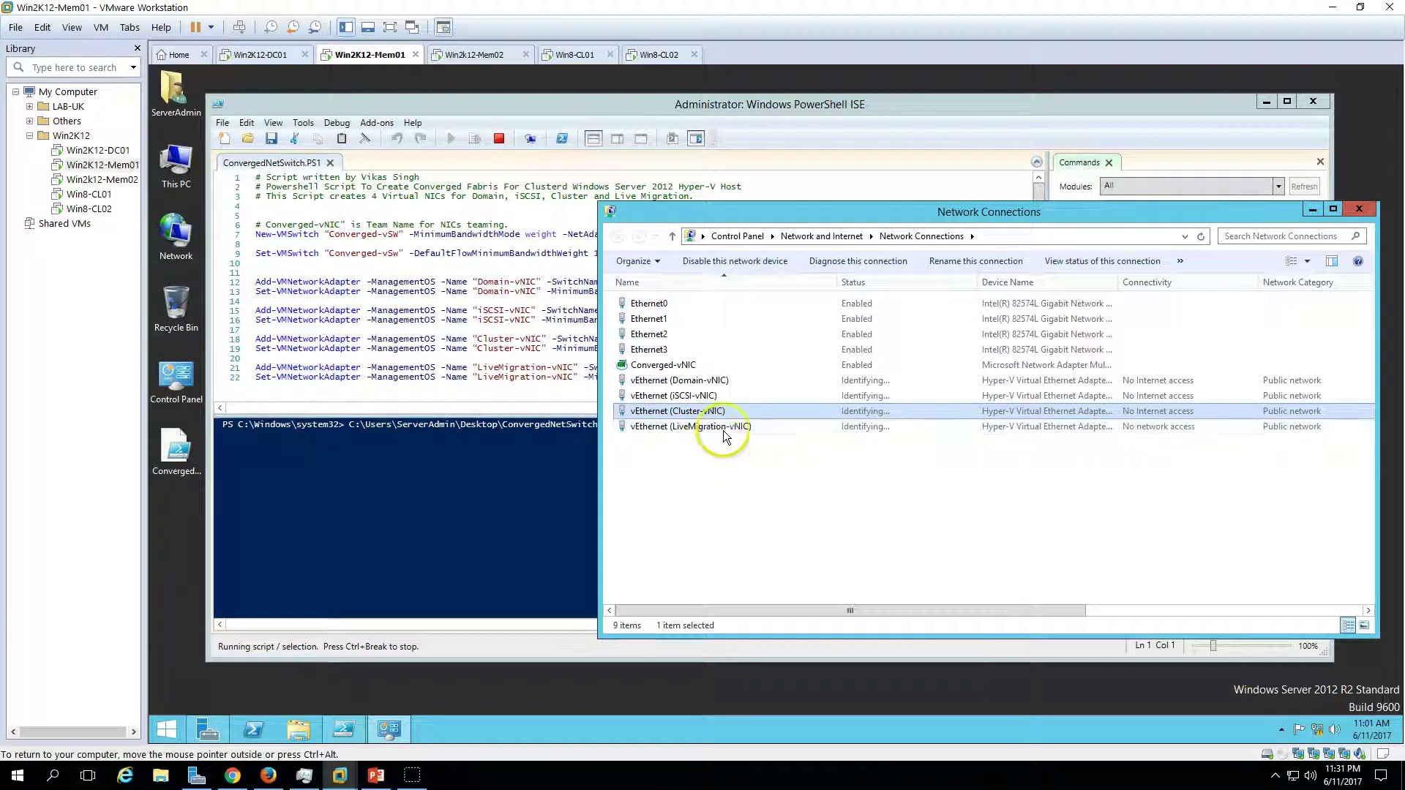
pyautogui.click(727, 428)
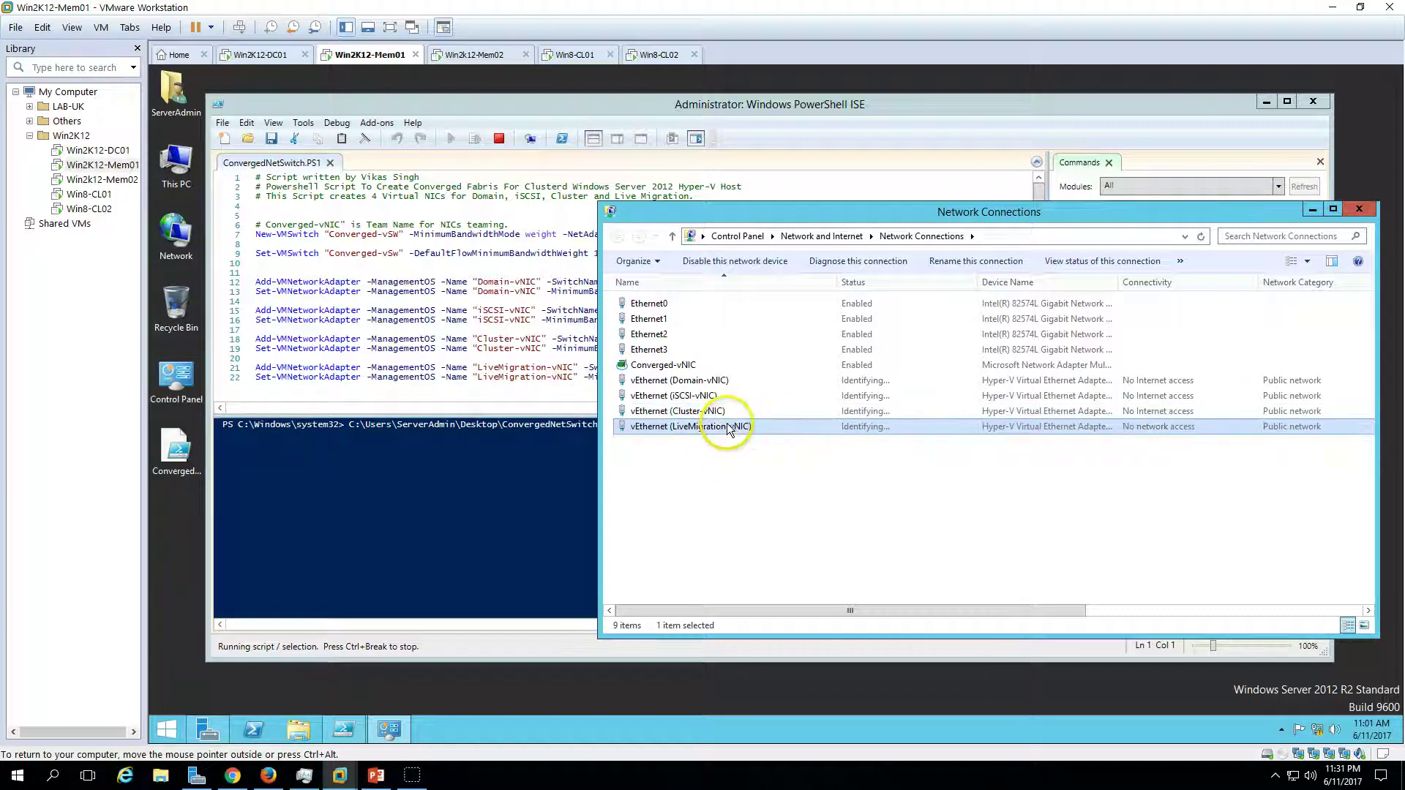
pyautogui.click(803, 517)
pyautogui.click(741, 381)
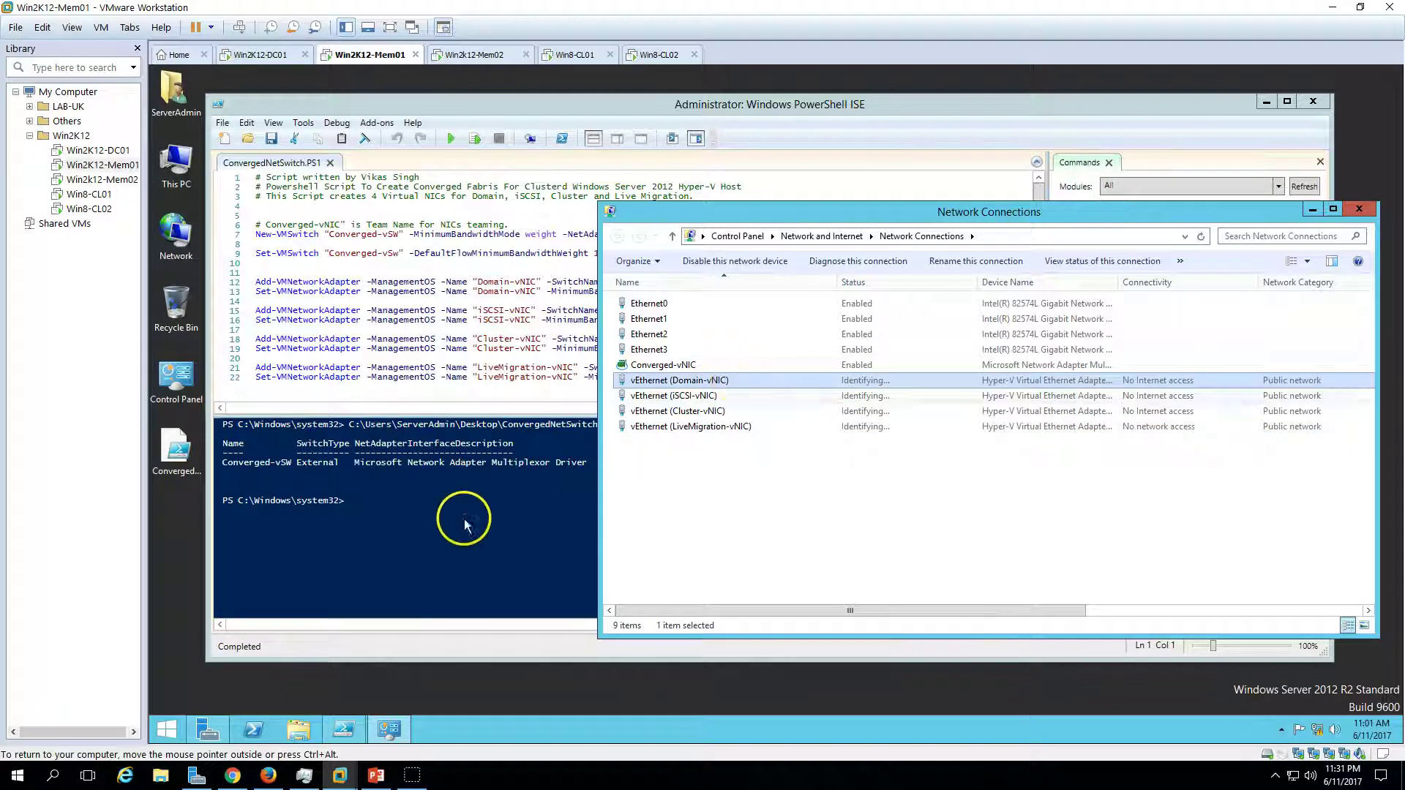
# - Close PowerShell ISE once the script has finished, and recentre Network Connections
pyautogui.click(343, 466)
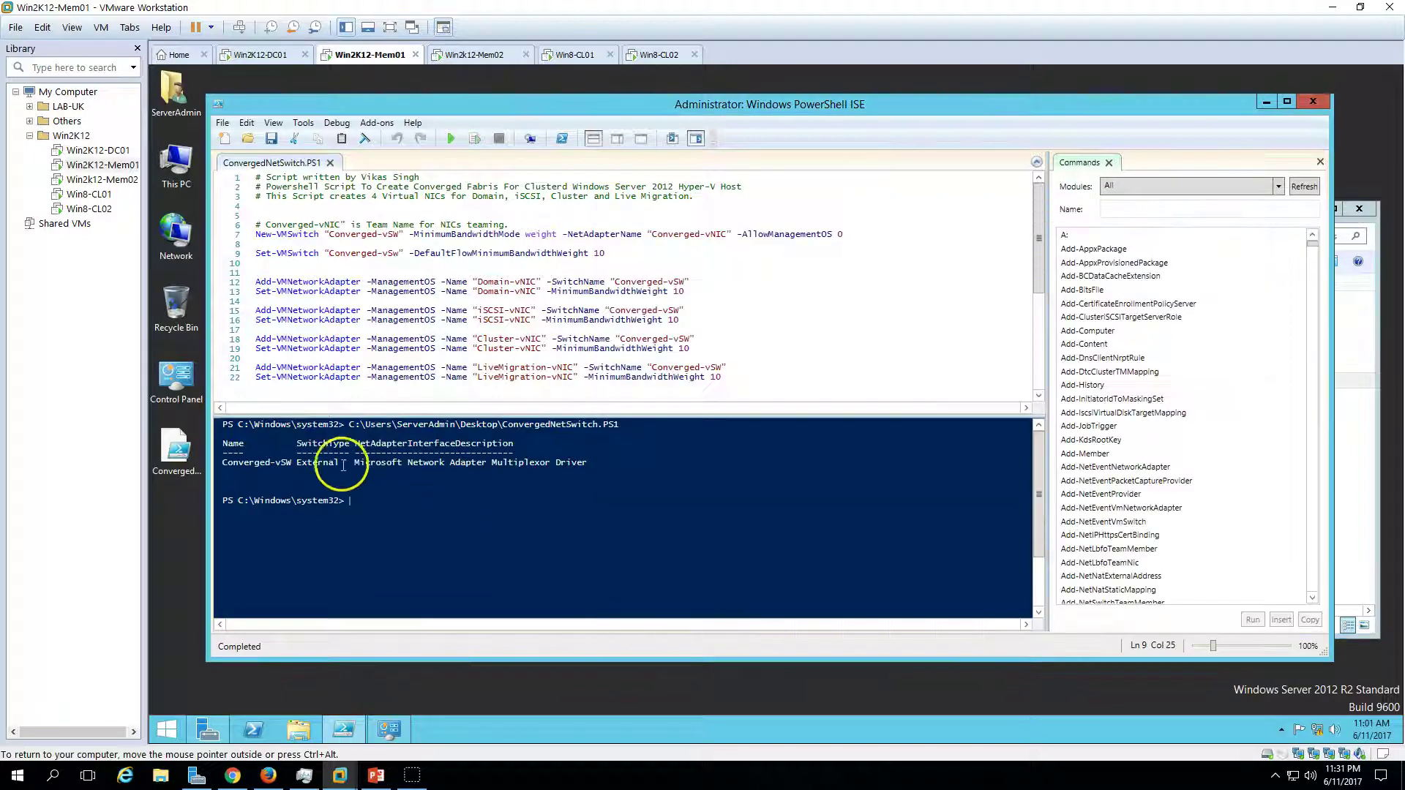
pyautogui.click(1313, 101)
pyautogui.moveTo(1224, 195); pyautogui.dragTo(960, 182)
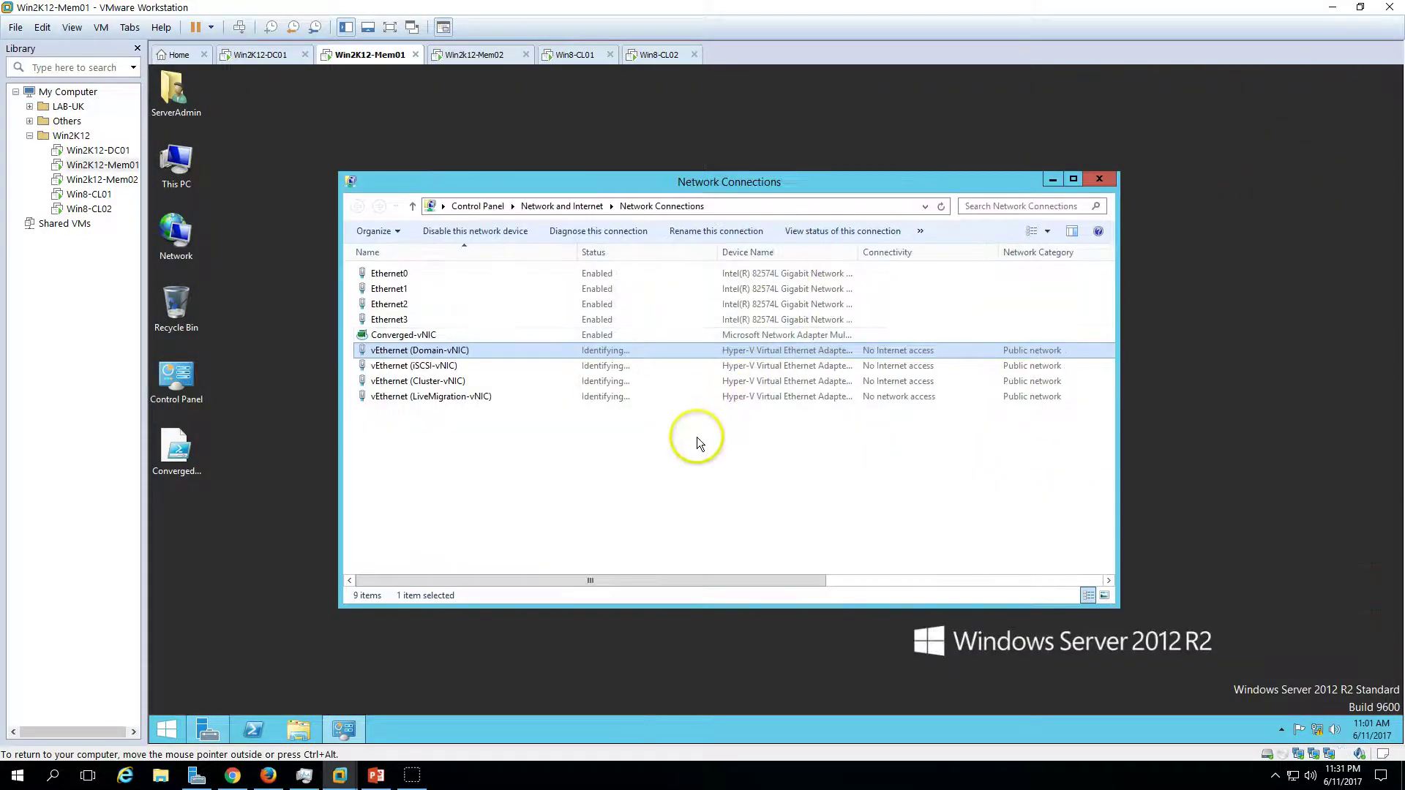
# - On Win2k12-Mem02, open NIC Teaming from Local Server and start a new team
pyautogui.click(472, 54)
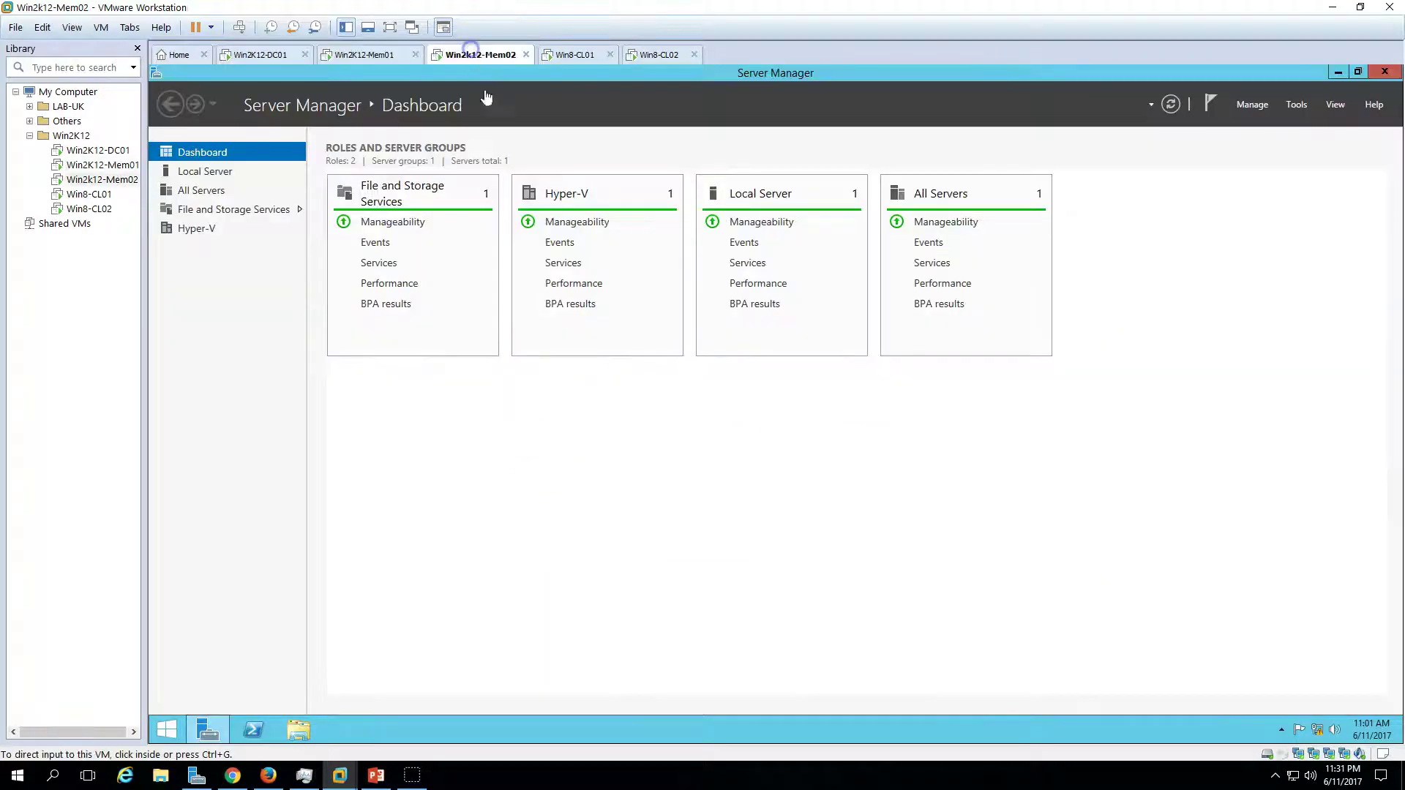
pyautogui.click(1336, 72)
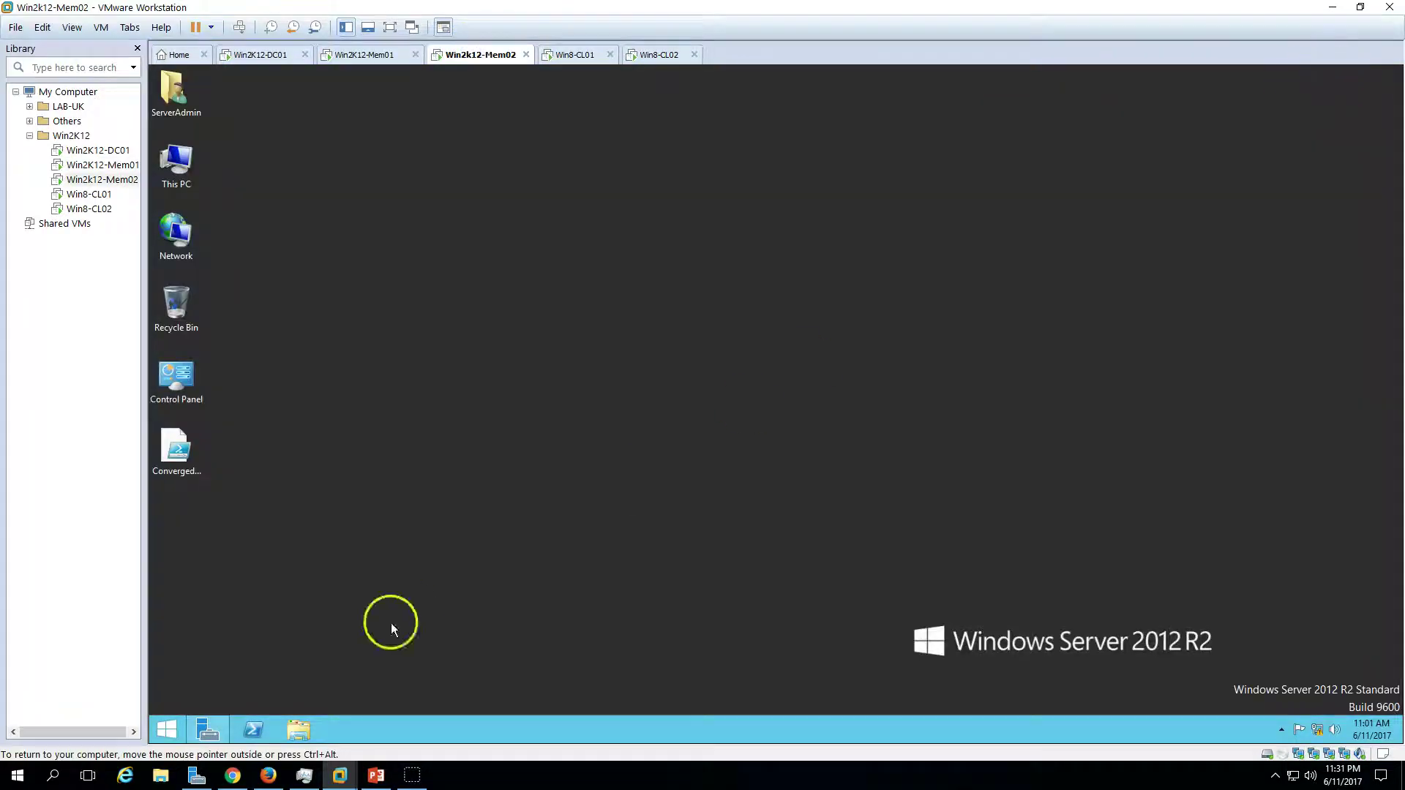
pyautogui.click(204, 731)
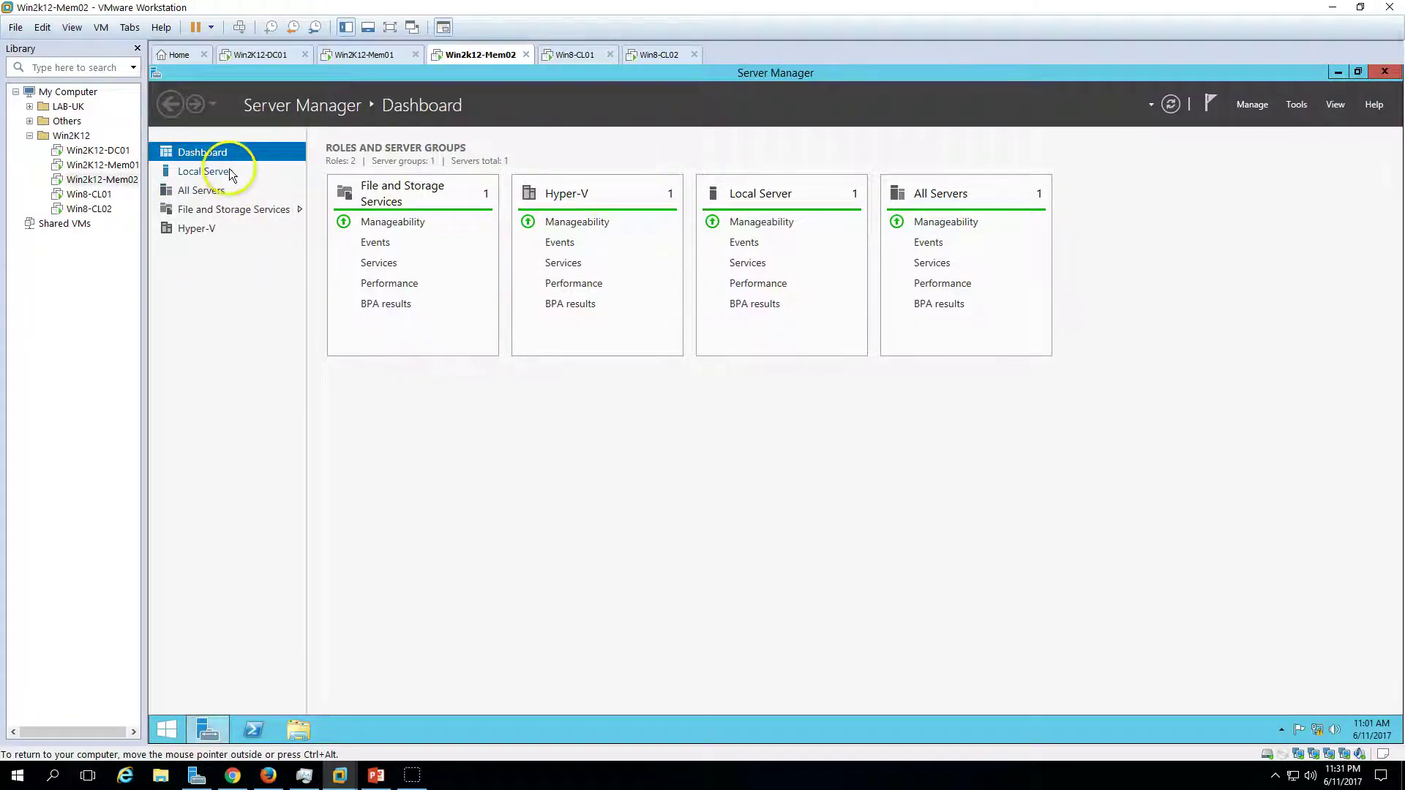
pyautogui.click(205, 171)
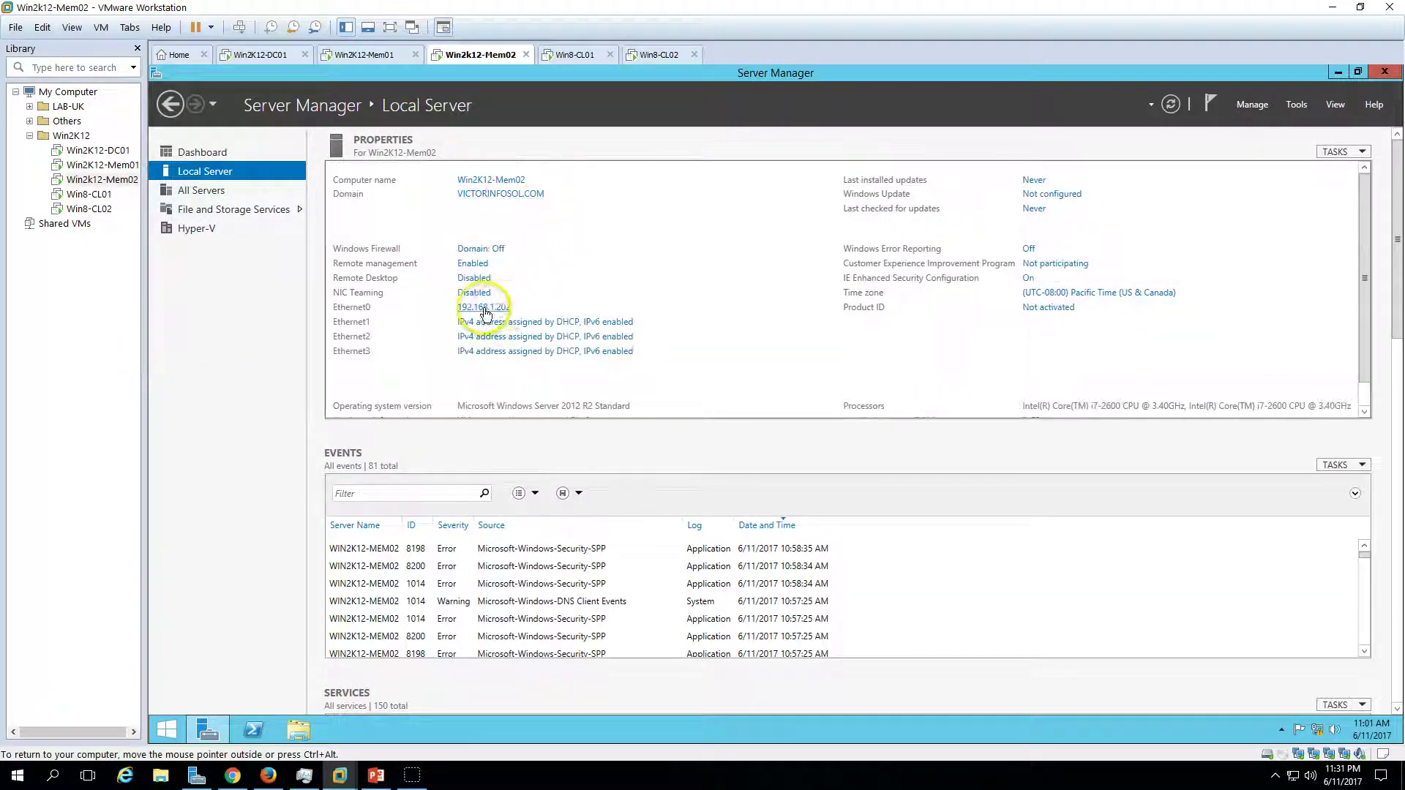
pyautogui.click(476, 293)
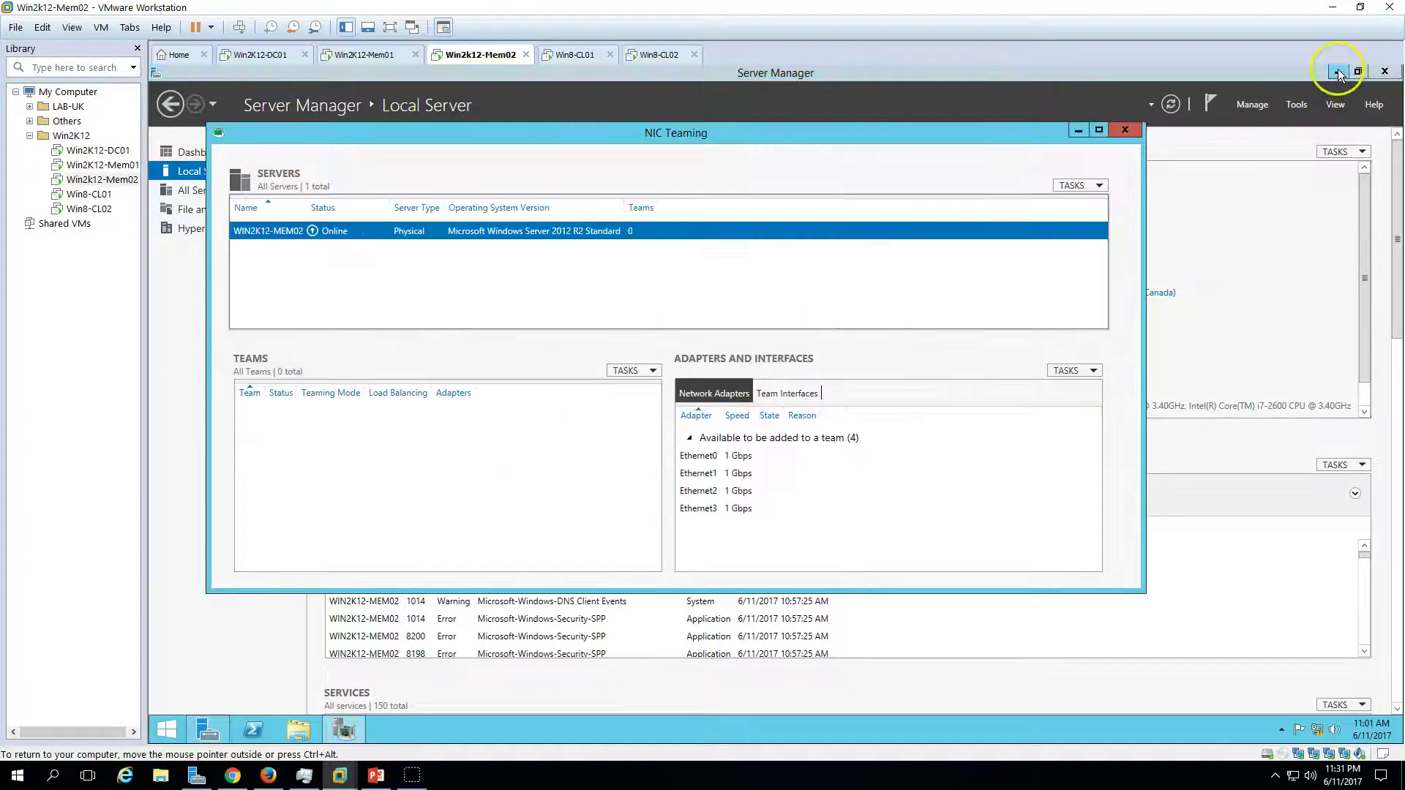
pyautogui.click(1338, 71)
pyautogui.click(630, 370)
pyautogui.click(659, 389)
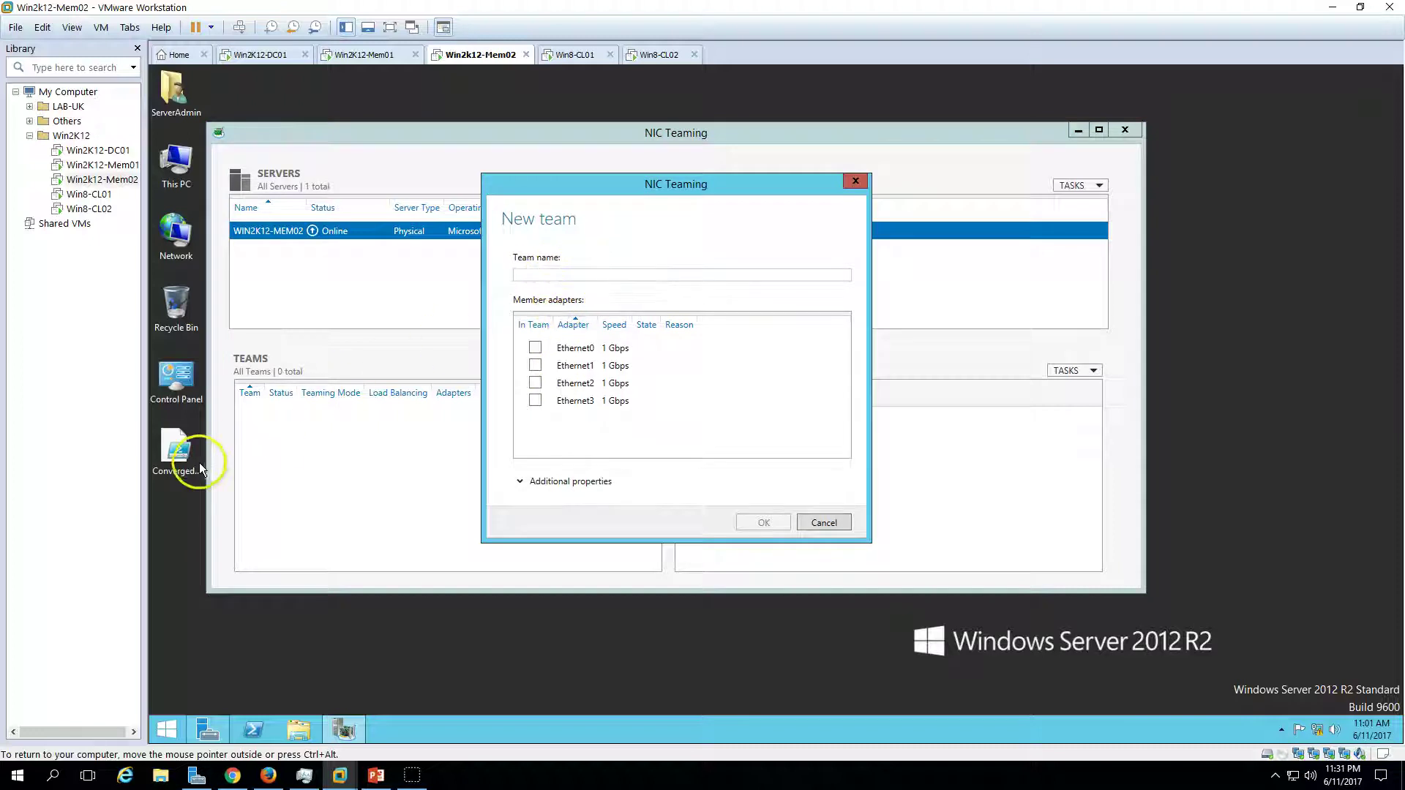
# - Copy the team name Converged-vNIC from the ConvergedNetSwitch script in Notepad
pyautogui.click(177, 446)
pyautogui.rightClick(177, 439)
pyautogui.click(212, 448)
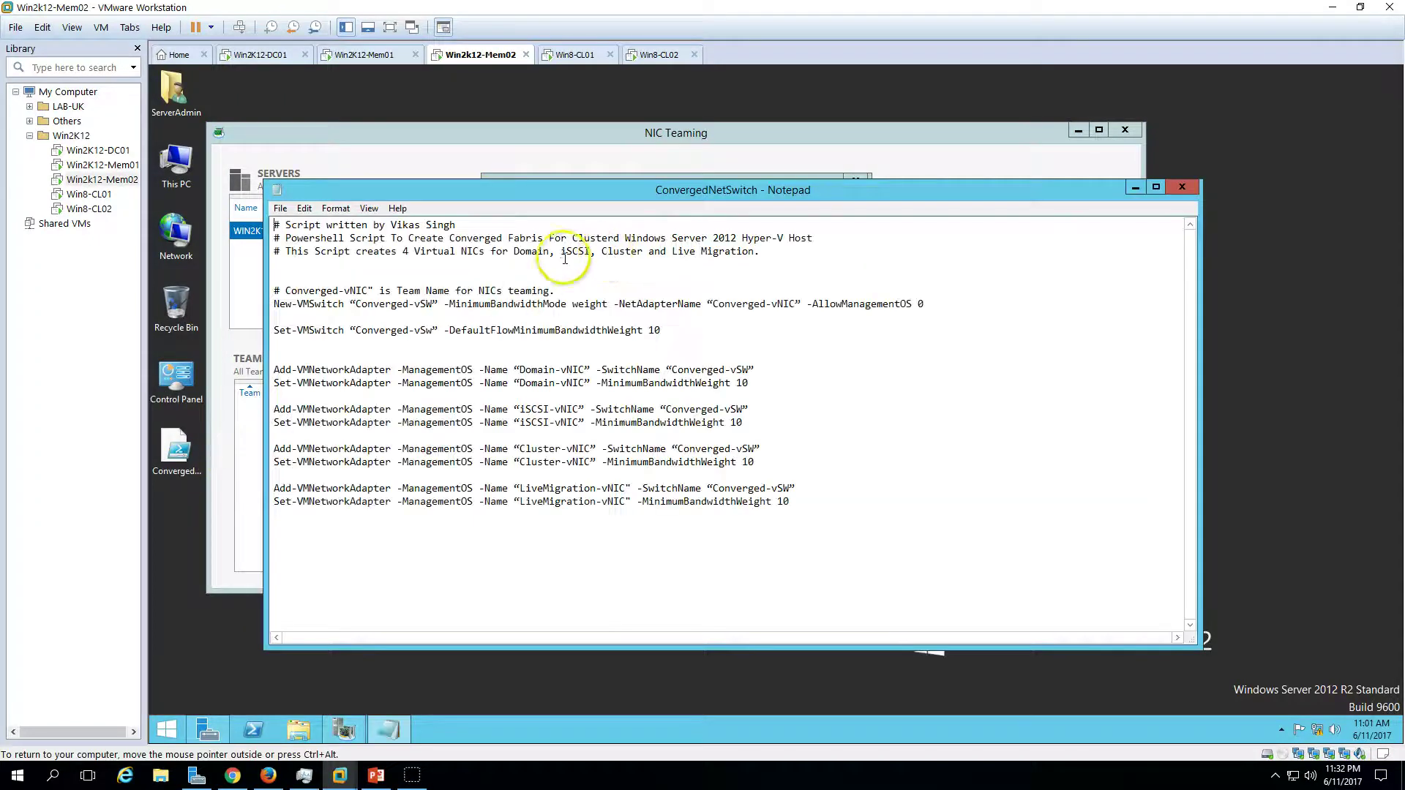
pyautogui.moveTo(369, 291); pyautogui.dragTo(292, 291)
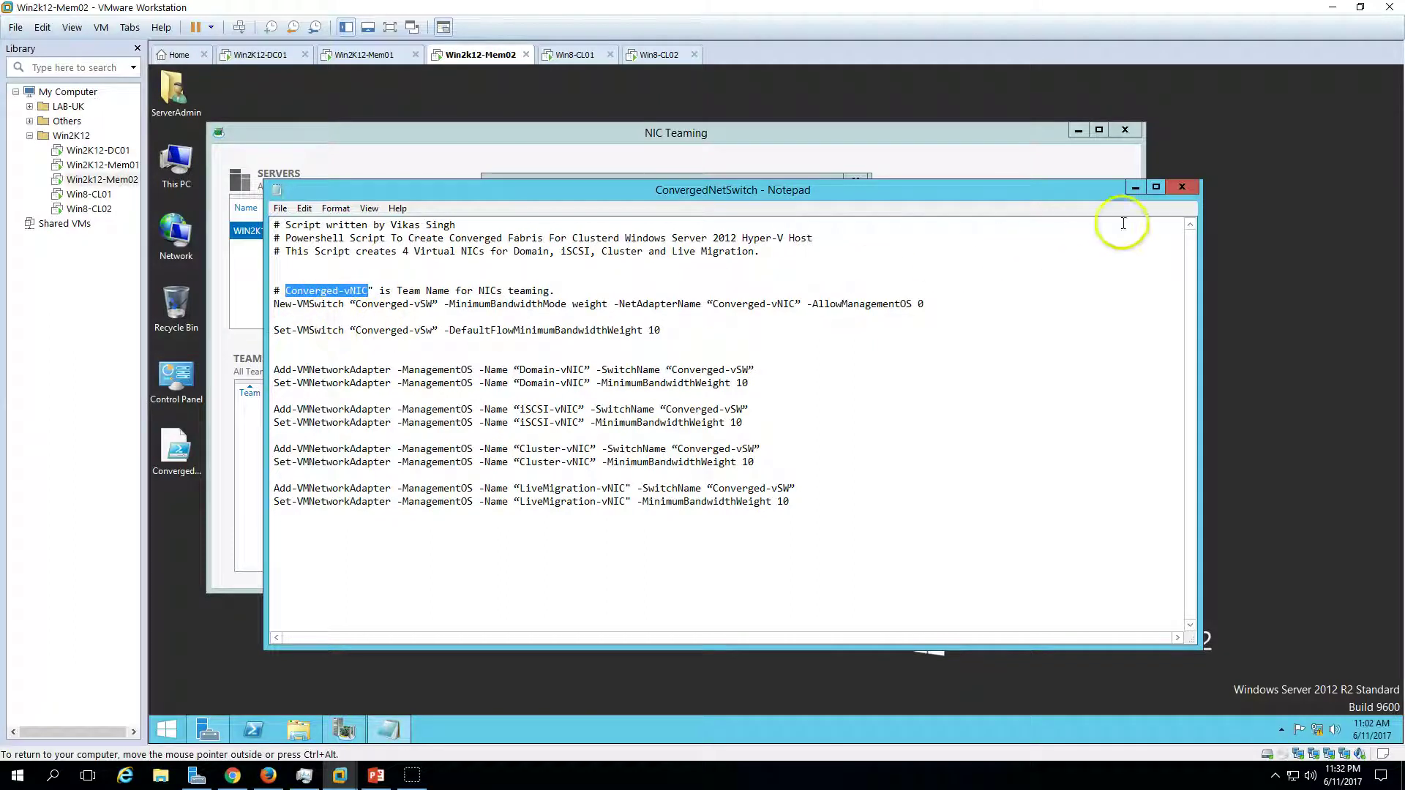
pyautogui.click(1181, 188)
# - Paste Converged-vNIC as the team name, include Ethernet0–3, and create the team
pyautogui.click(685, 280)
pyautogui.write('Converged-vNIC')
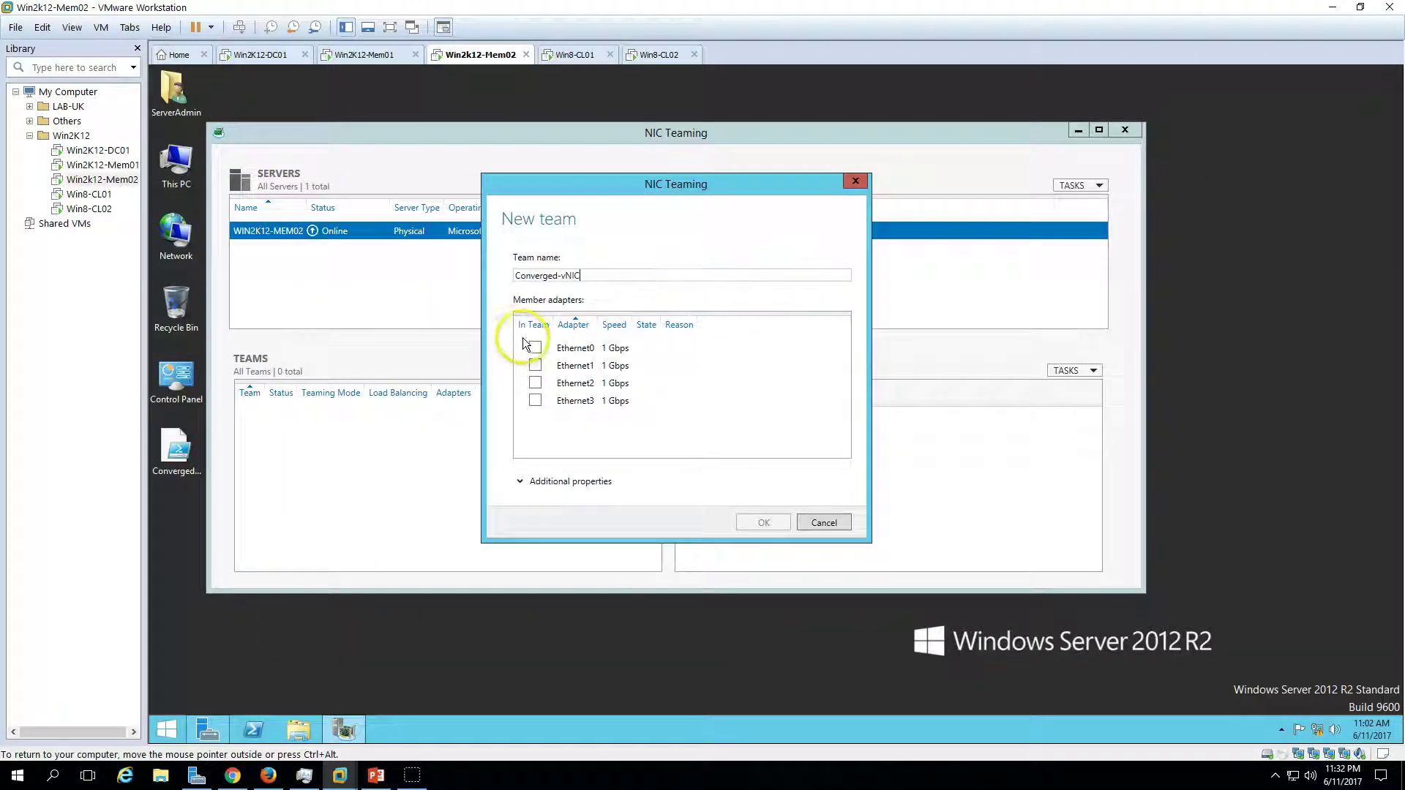
pyautogui.click(535, 348)
pyautogui.click(535, 366)
pyautogui.click(535, 384)
pyautogui.click(535, 401)
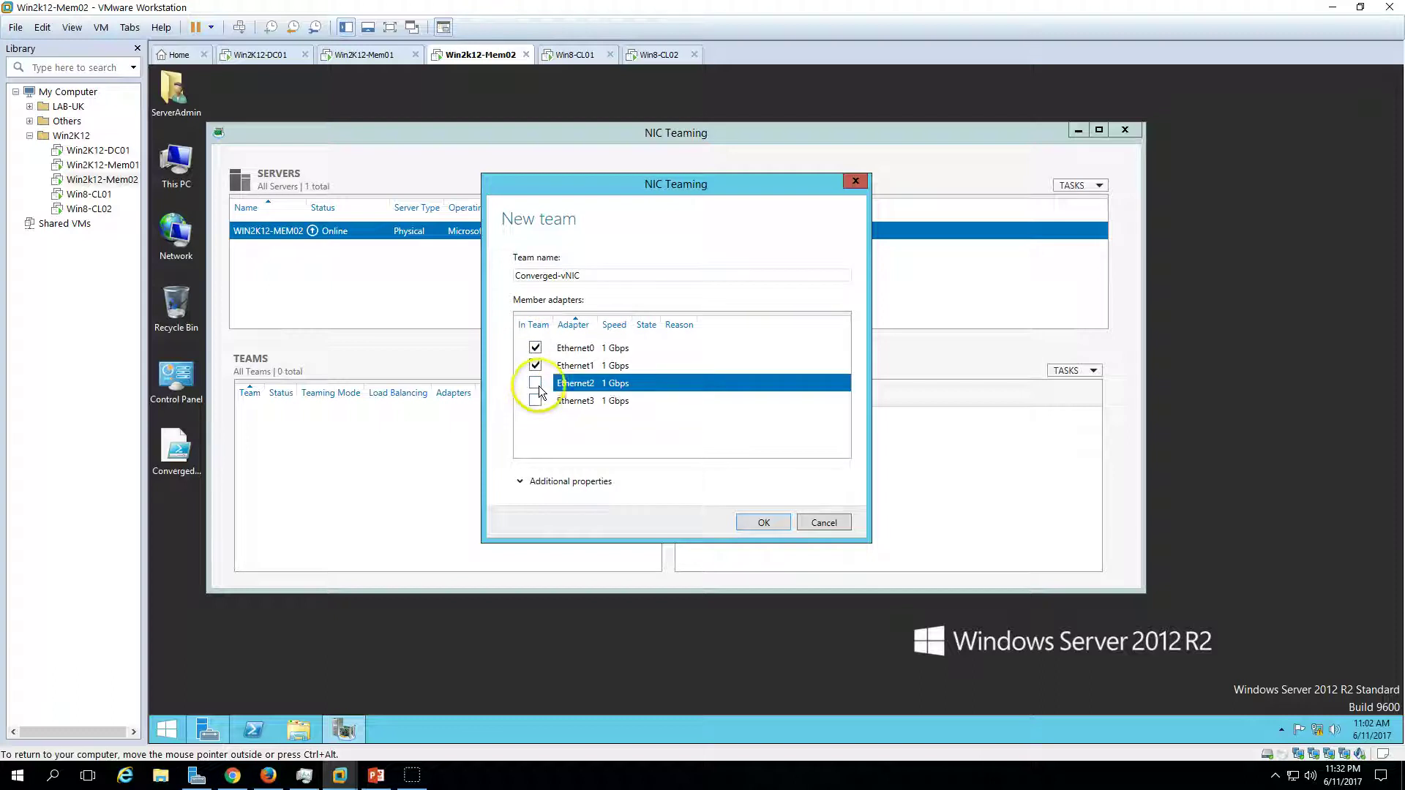
pyautogui.click(761, 521)
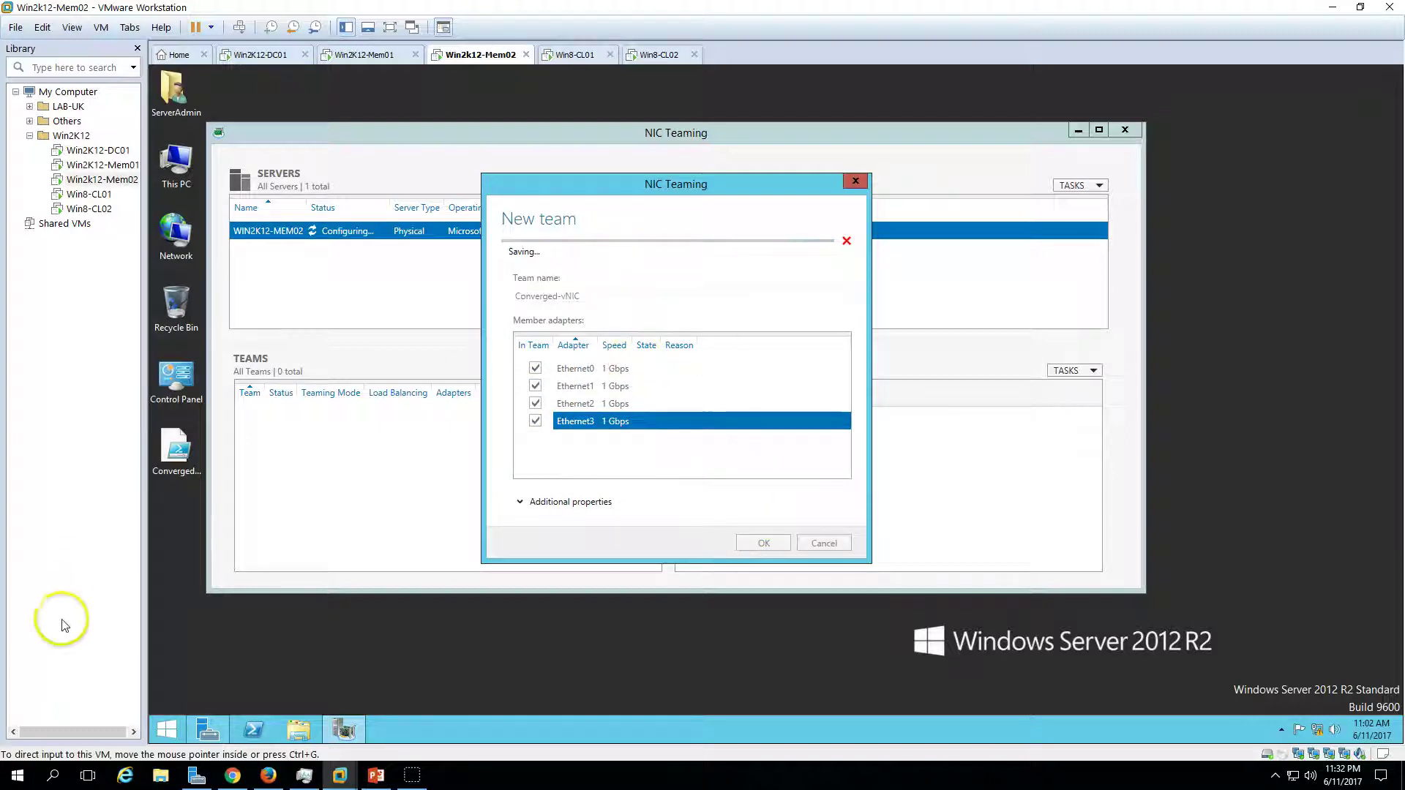
pyautogui.click(164, 730)
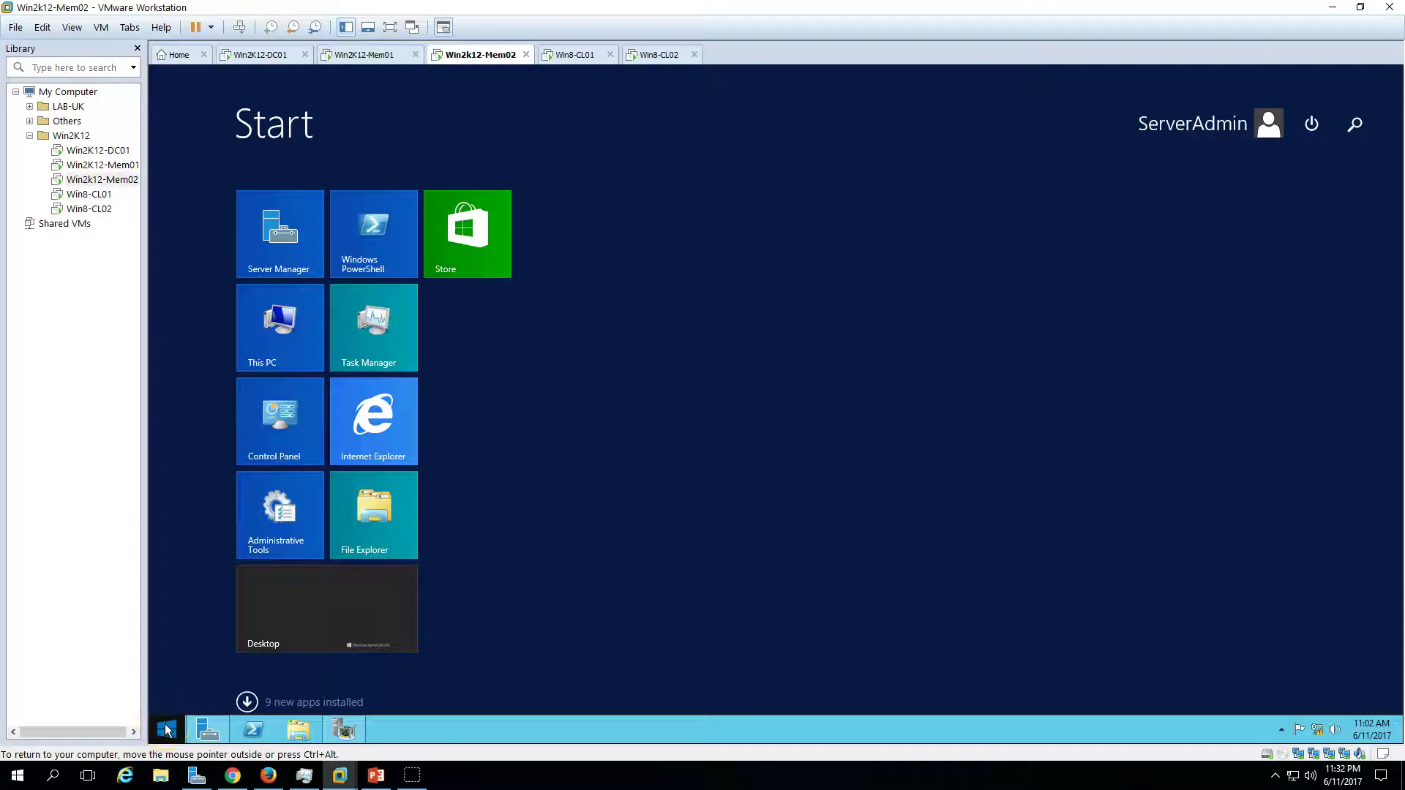
# - Launch PowerShell ISE as administrator from the Start screen
pyautogui.write('powerShell')
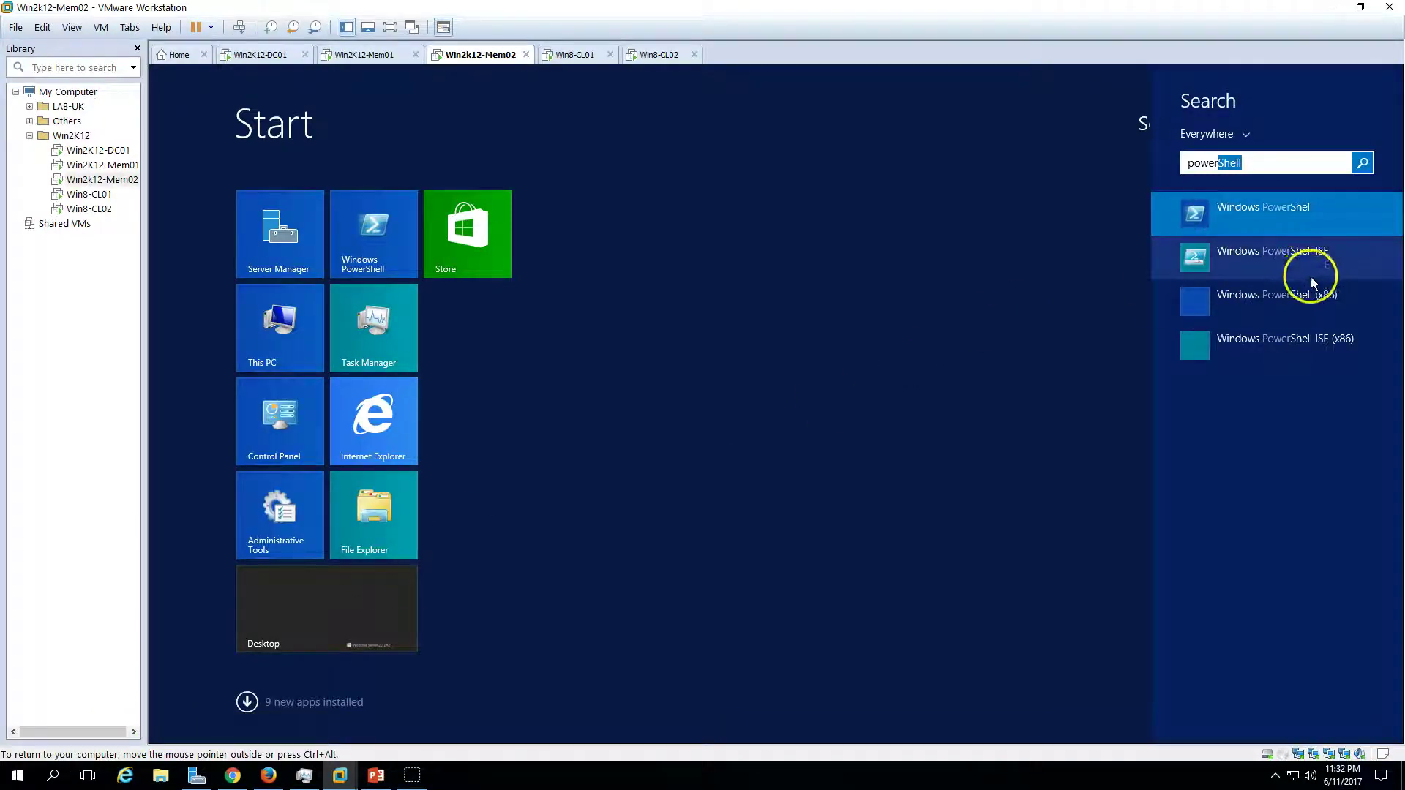
pyautogui.rightClick(1310, 268)
pyautogui.click(1270, 190)
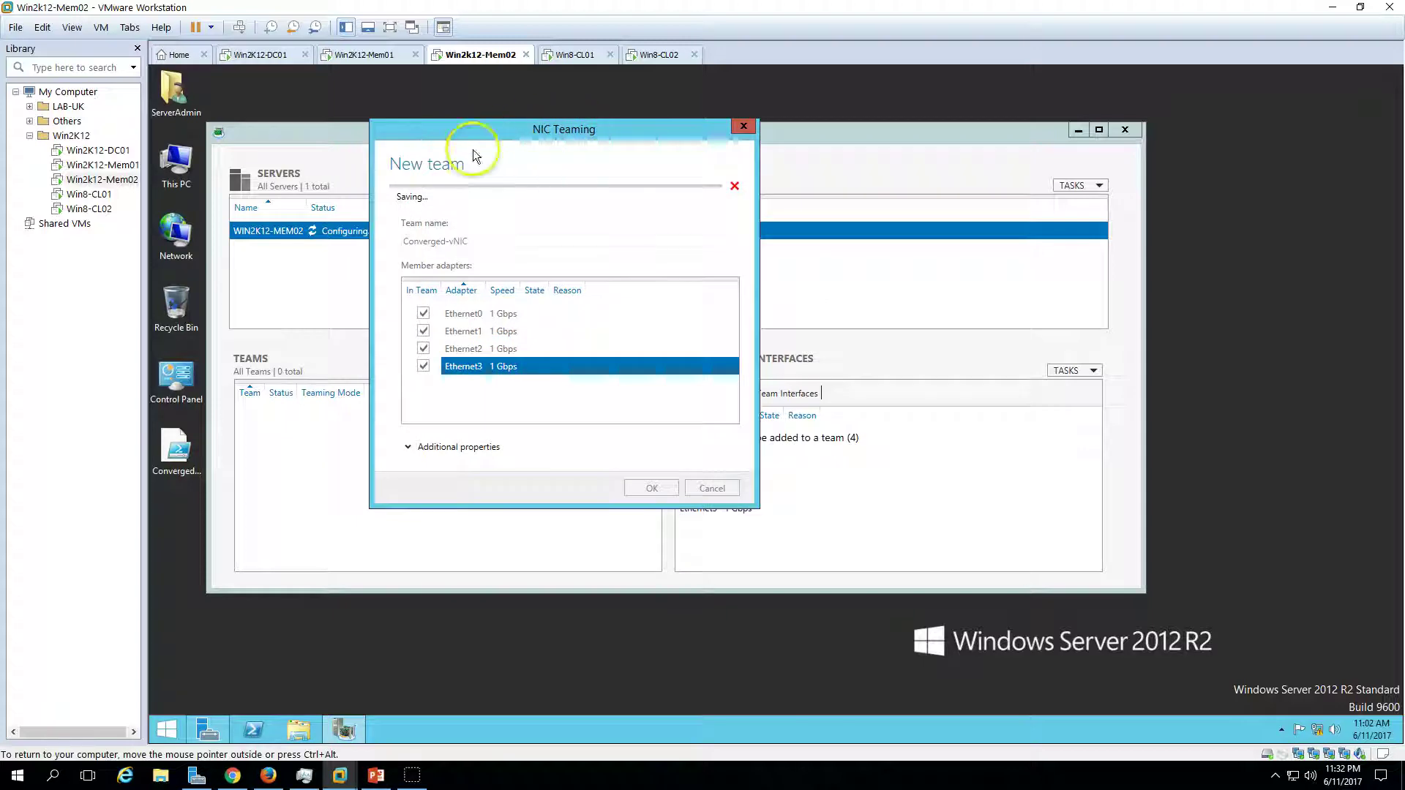
# - Open Network Connections via Network and Sharing Center, then close the Sharing Center
pyautogui.rightClick(1317, 730)
pyautogui.click(1310, 715)
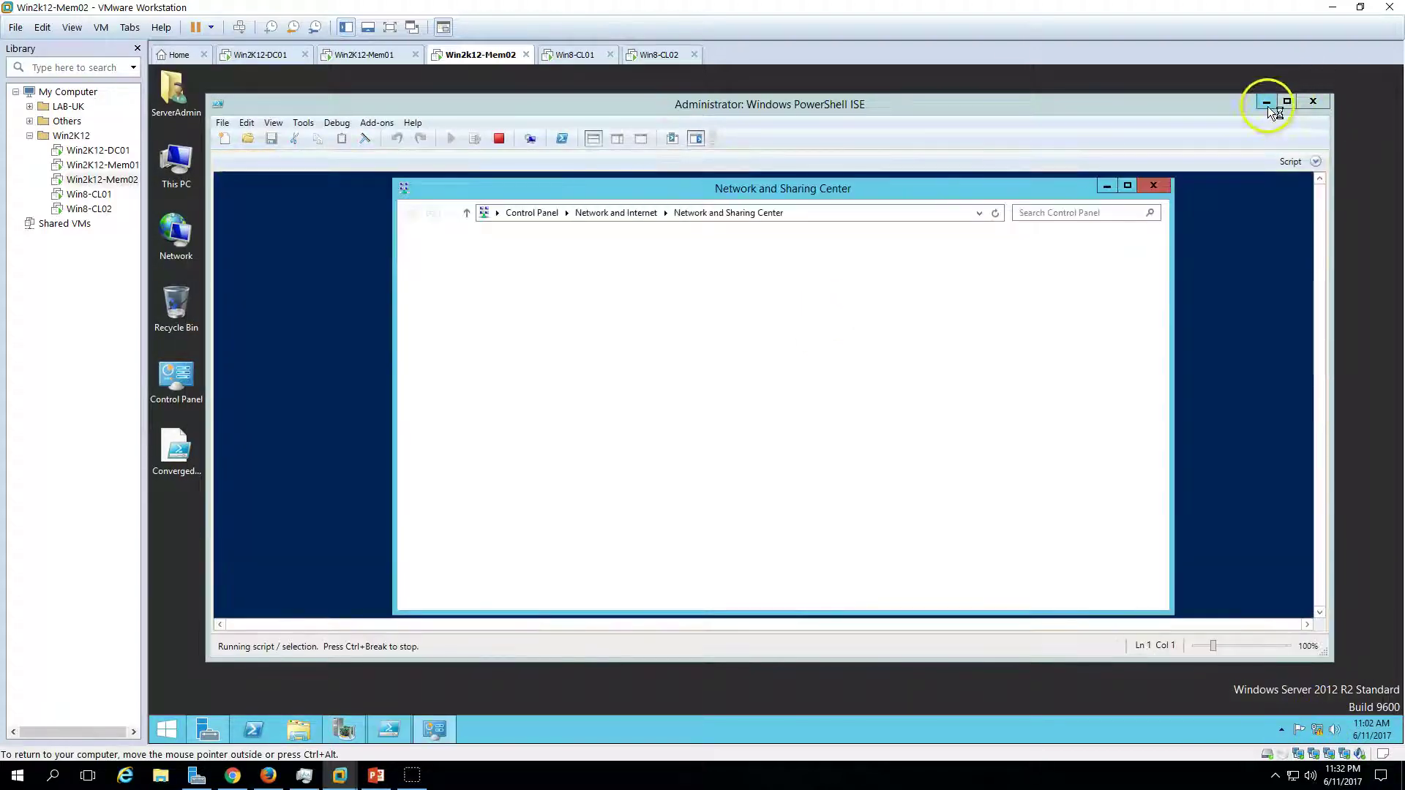
pyautogui.click(1267, 107)
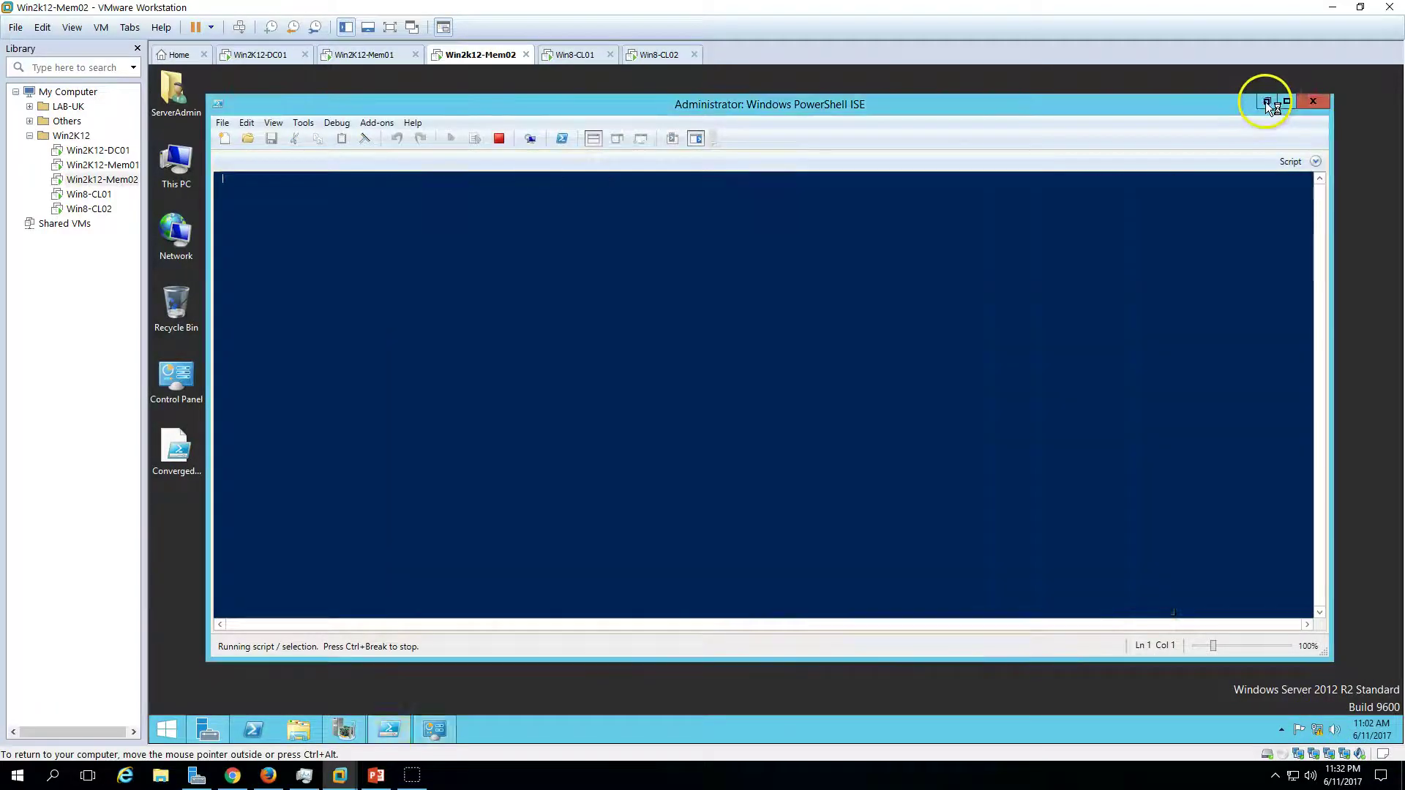
pyautogui.moveTo(981, 179); pyautogui.dragTo(1156, 181)
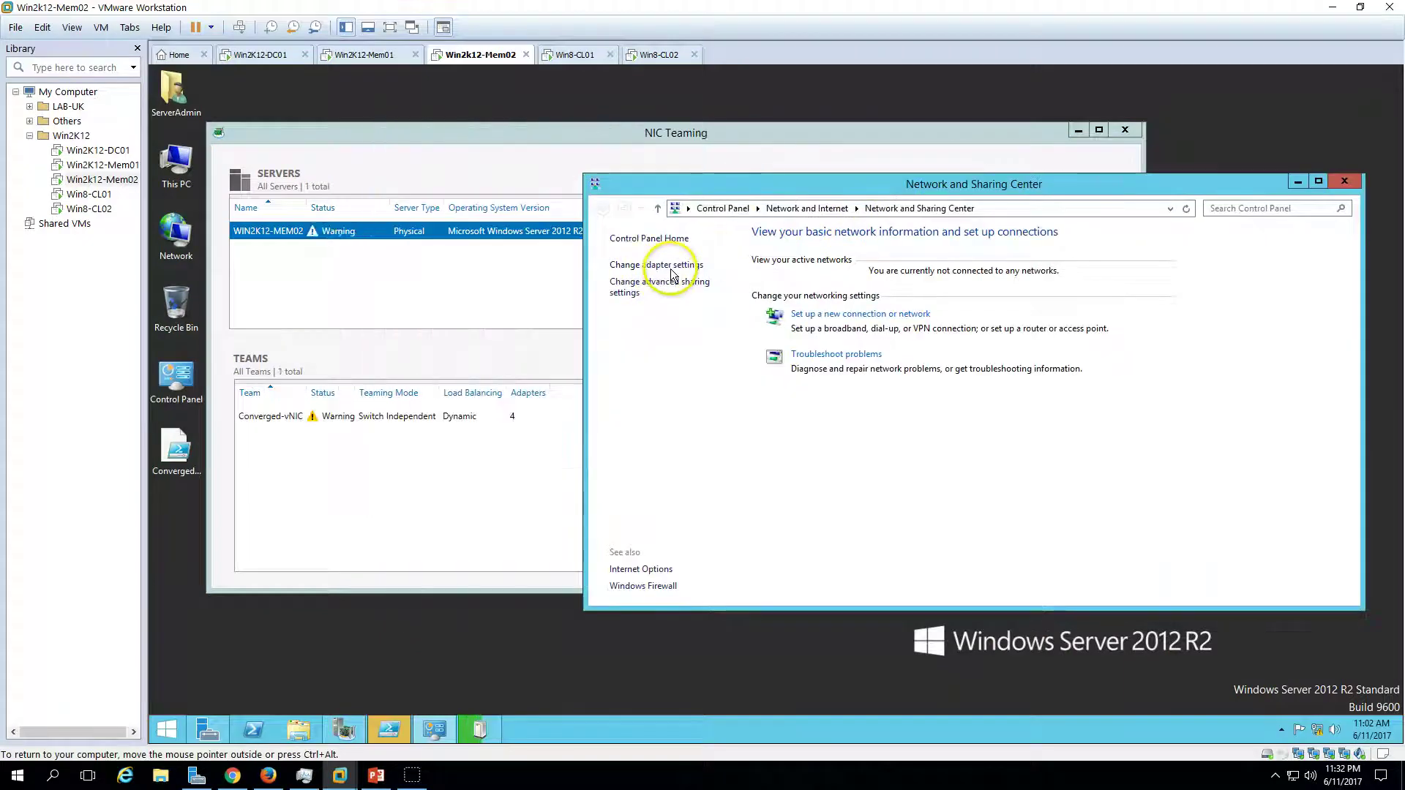
pyautogui.click(663, 266)
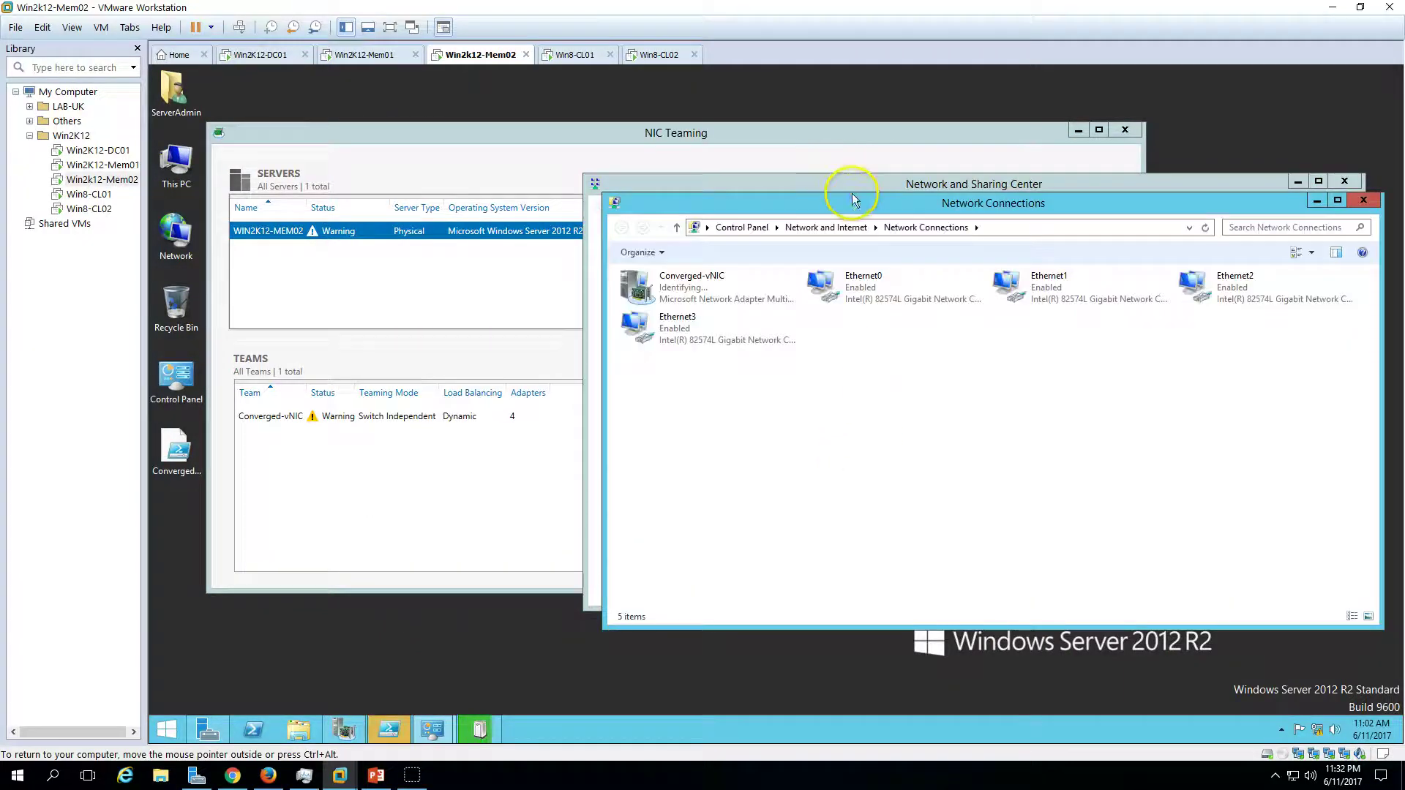
pyautogui.moveTo(850, 199); pyautogui.dragTo(816, 352)
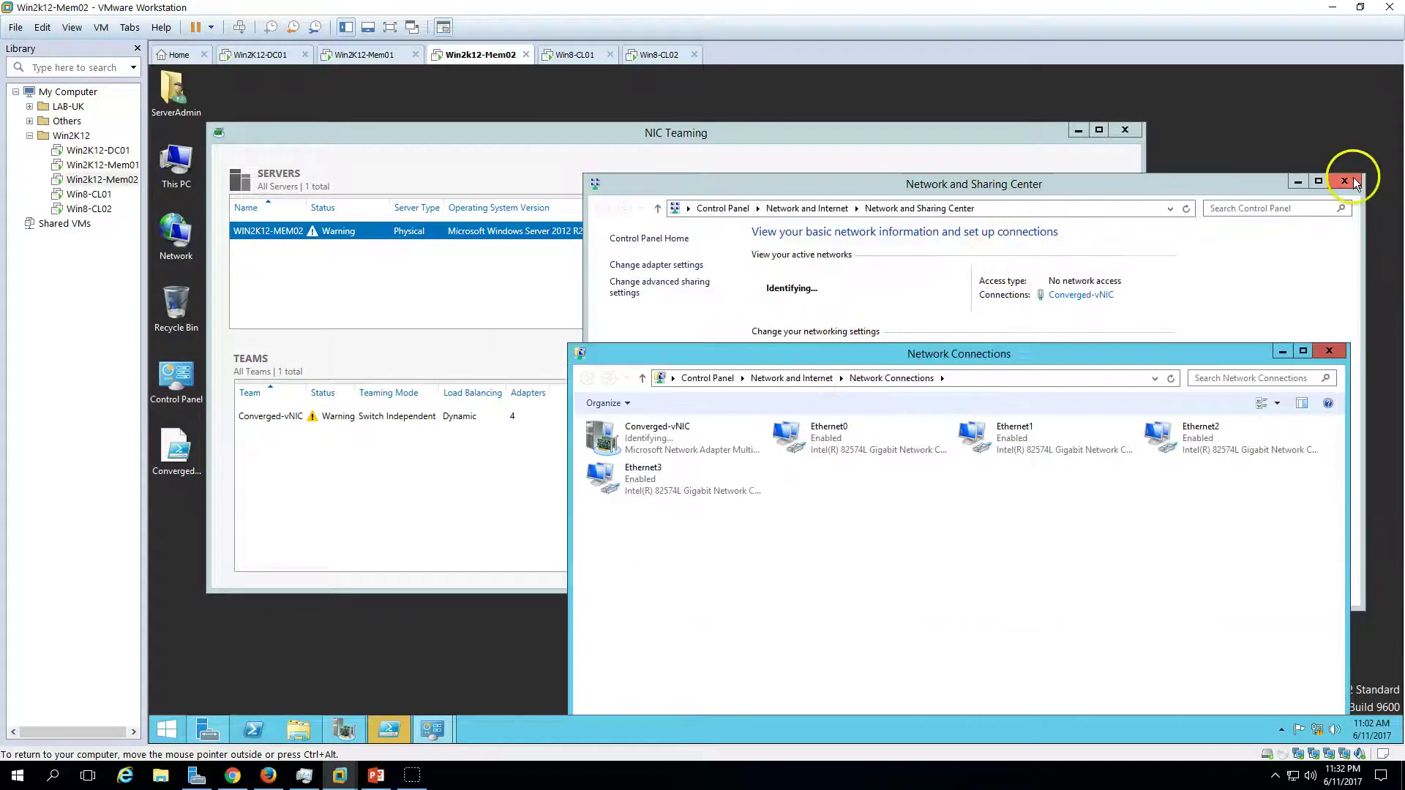
pyautogui.click(1288, 183)
pyautogui.click(1327, 188)
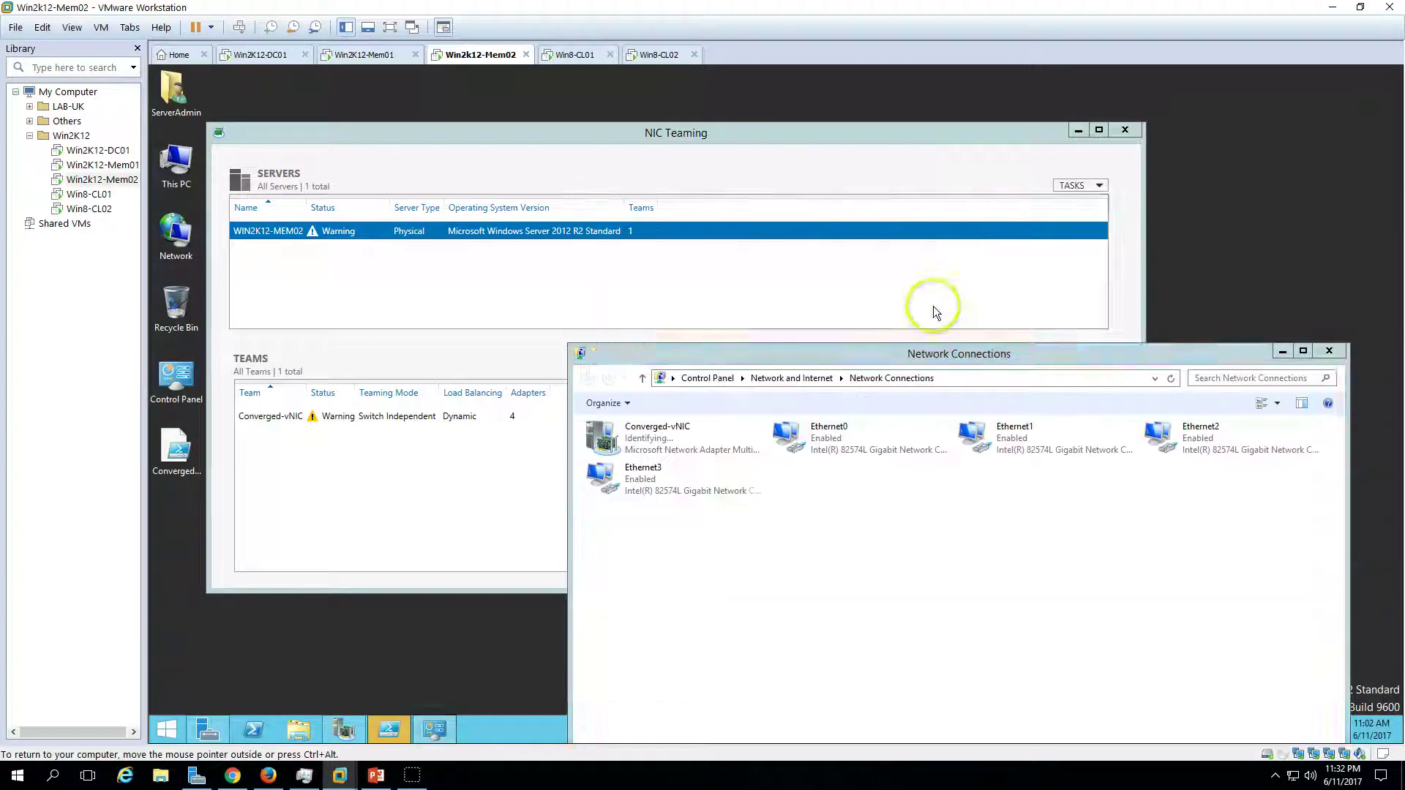
# - In NIC Teaming, select the Active Ethernet2 adapter, then bring up PowerShell ISE
pyautogui.click(841, 132)
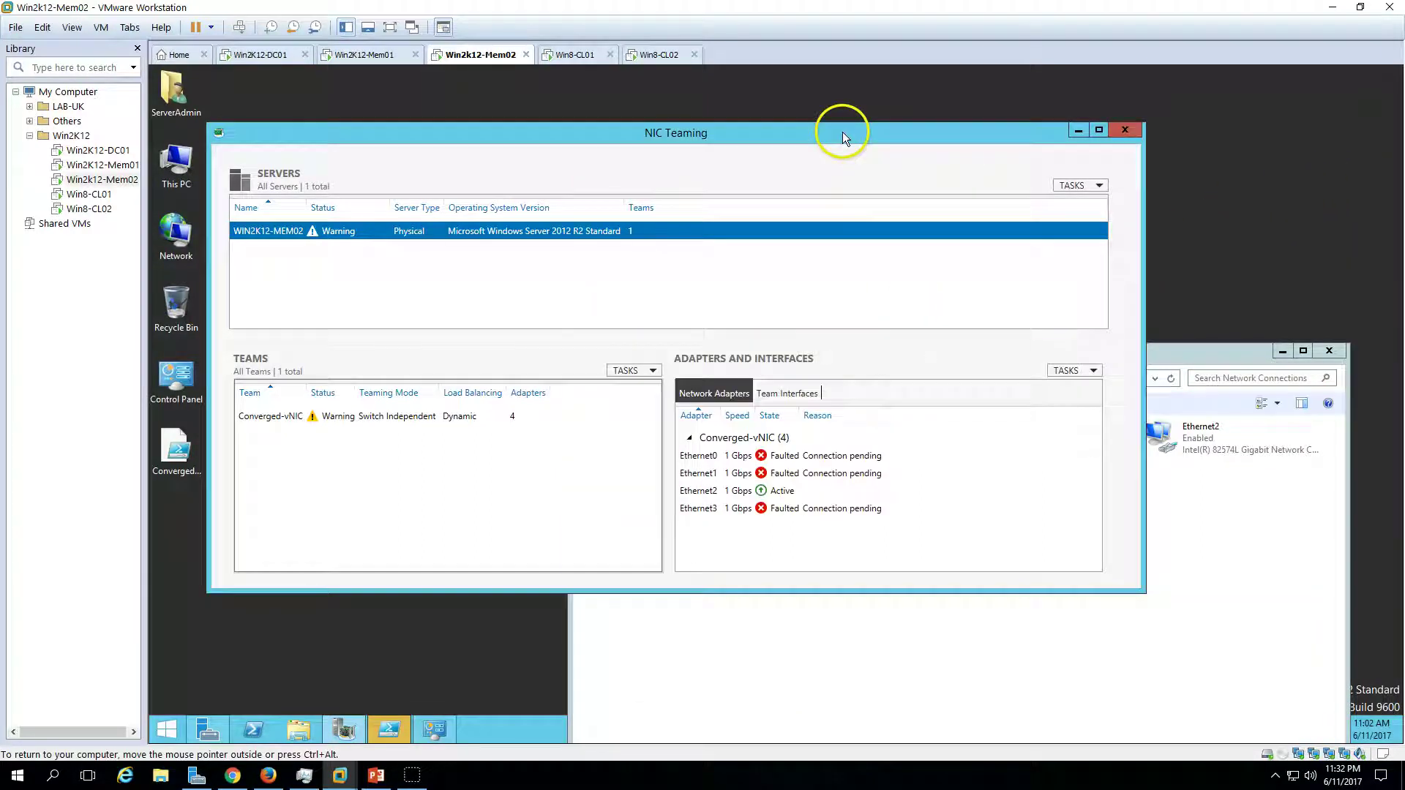
pyautogui.click(784, 494)
pyautogui.moveTo(803, 135); pyautogui.dragTo(764, 83)
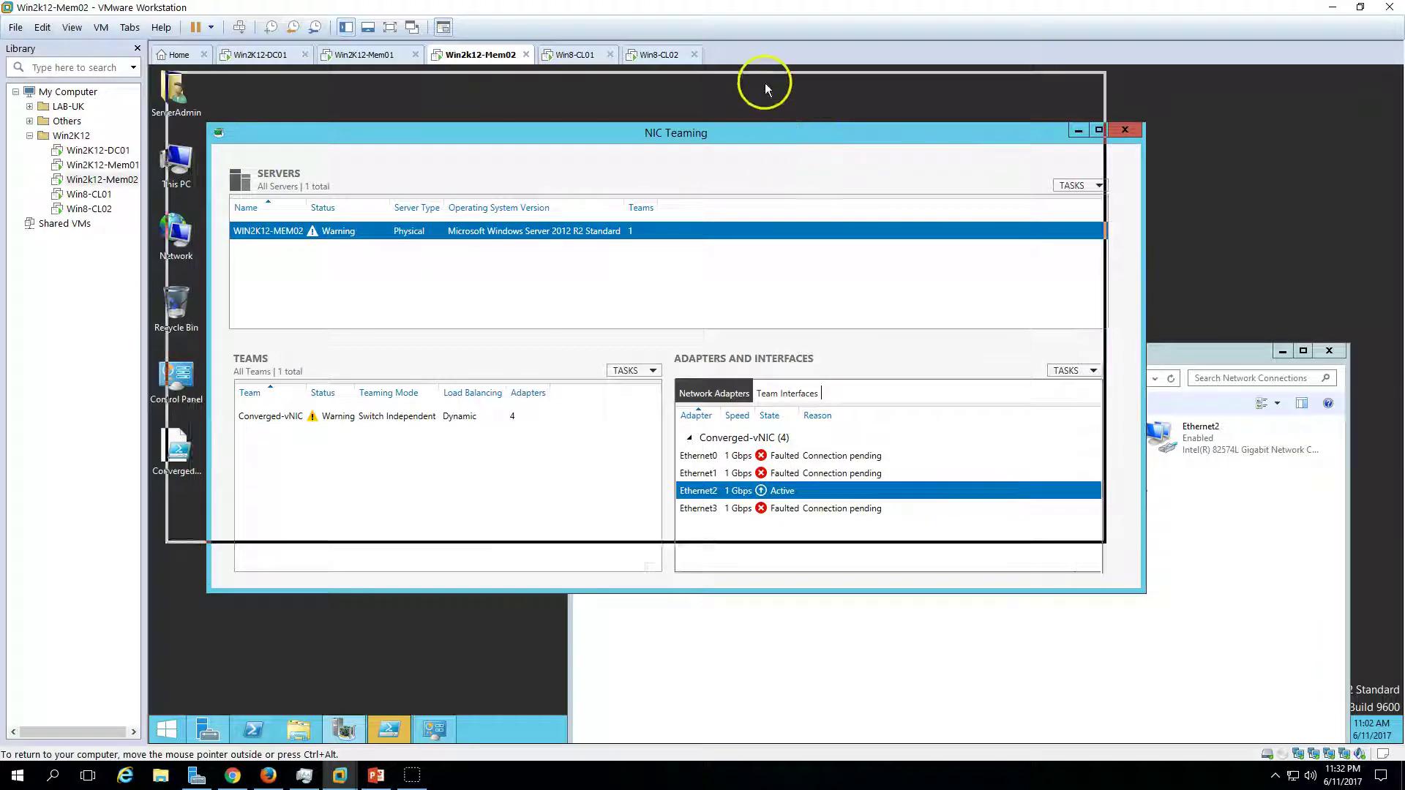
pyautogui.click(390, 727)
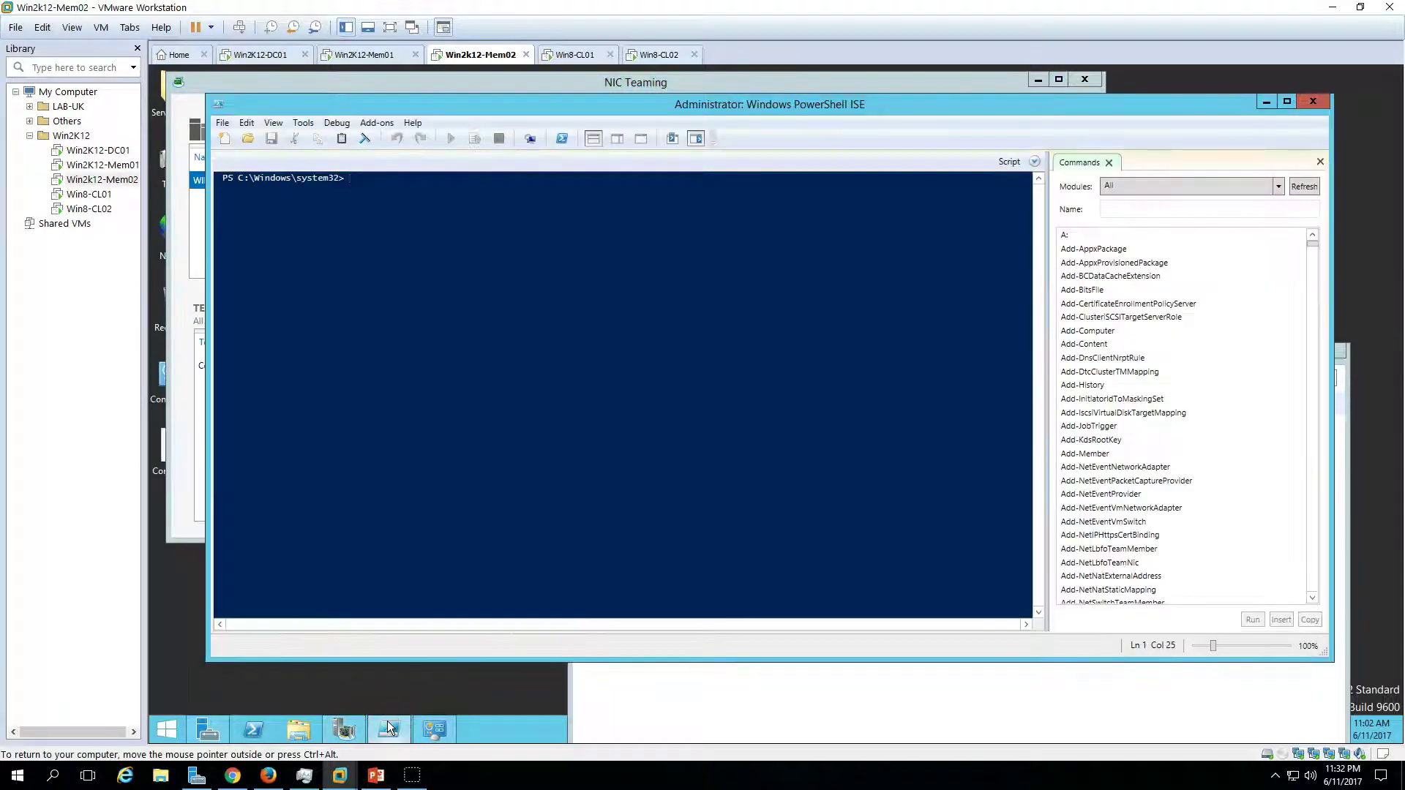
# - Glance at the PowerPoint slide, then minimize PowerShell ISE to view the NIC Teaming status
pyautogui.click(388, 727)
pyautogui.click(389, 727)
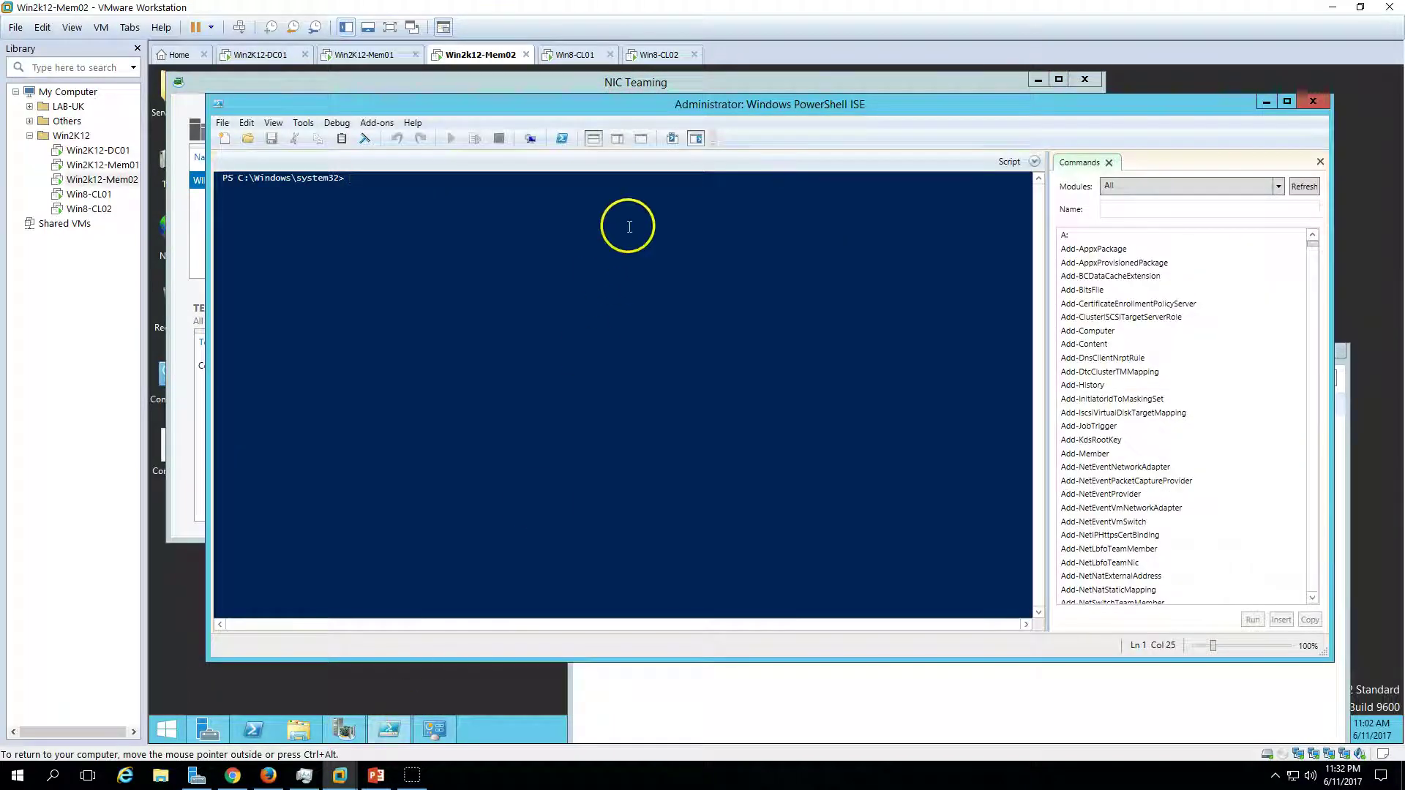
pyautogui.click(376, 776)
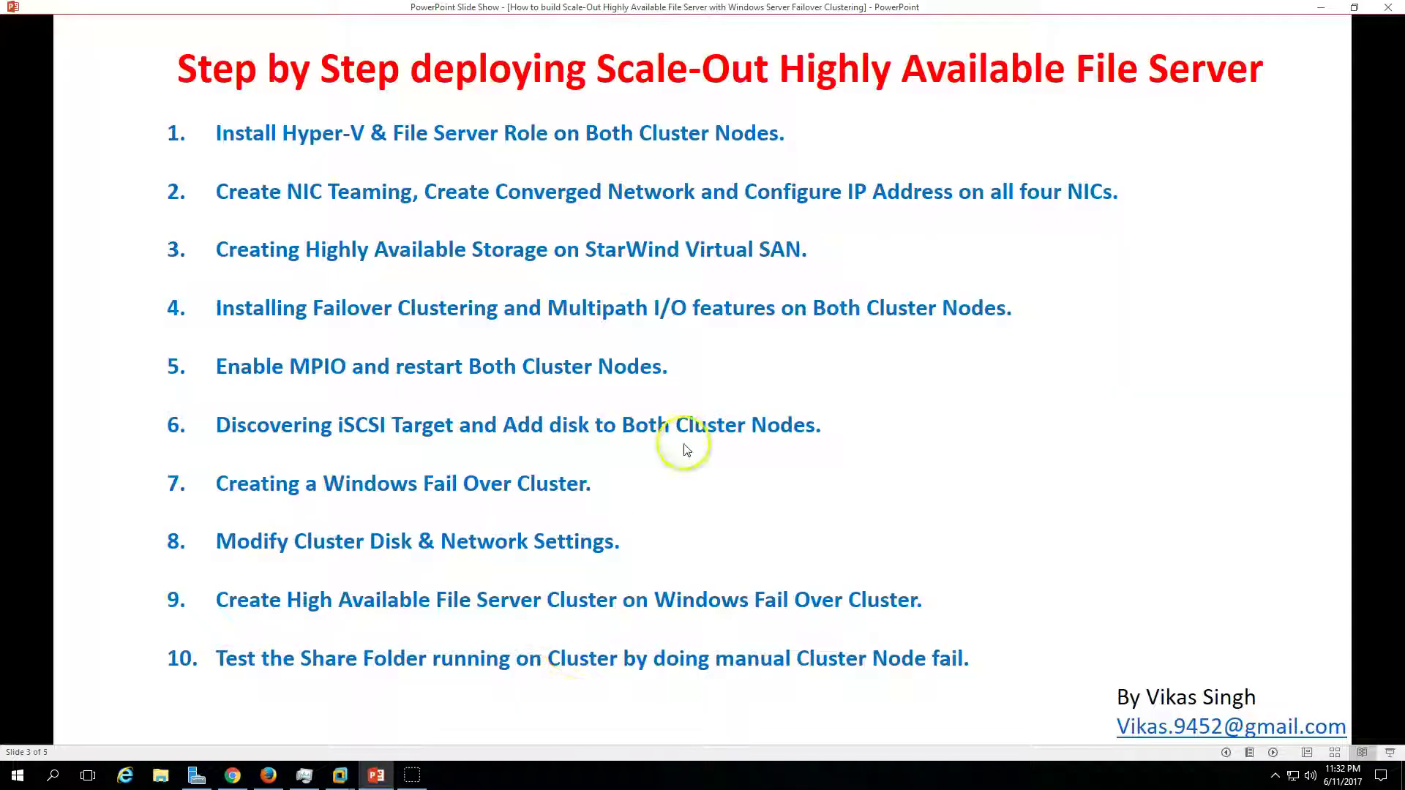
pyautogui.click(377, 776)
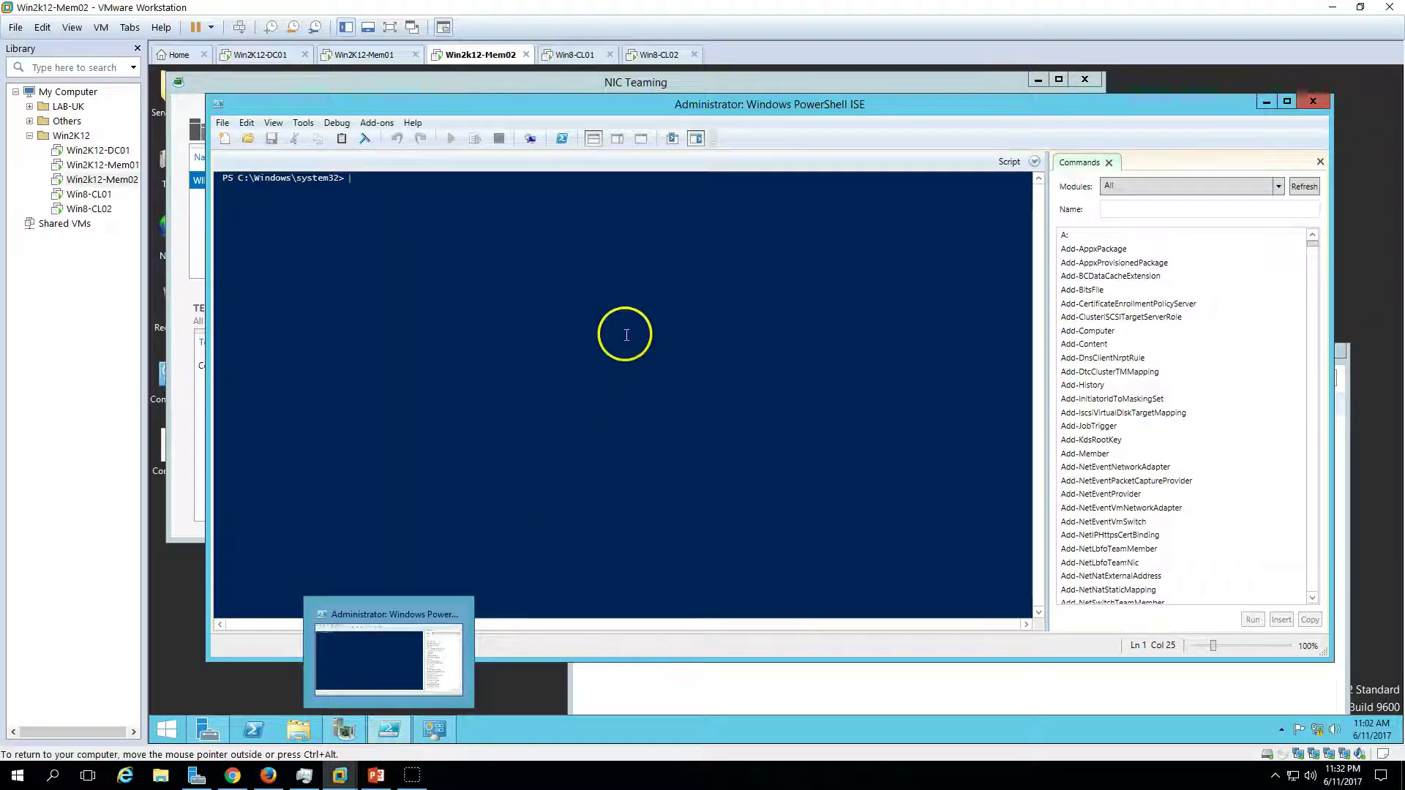
pyautogui.click(1267, 101)
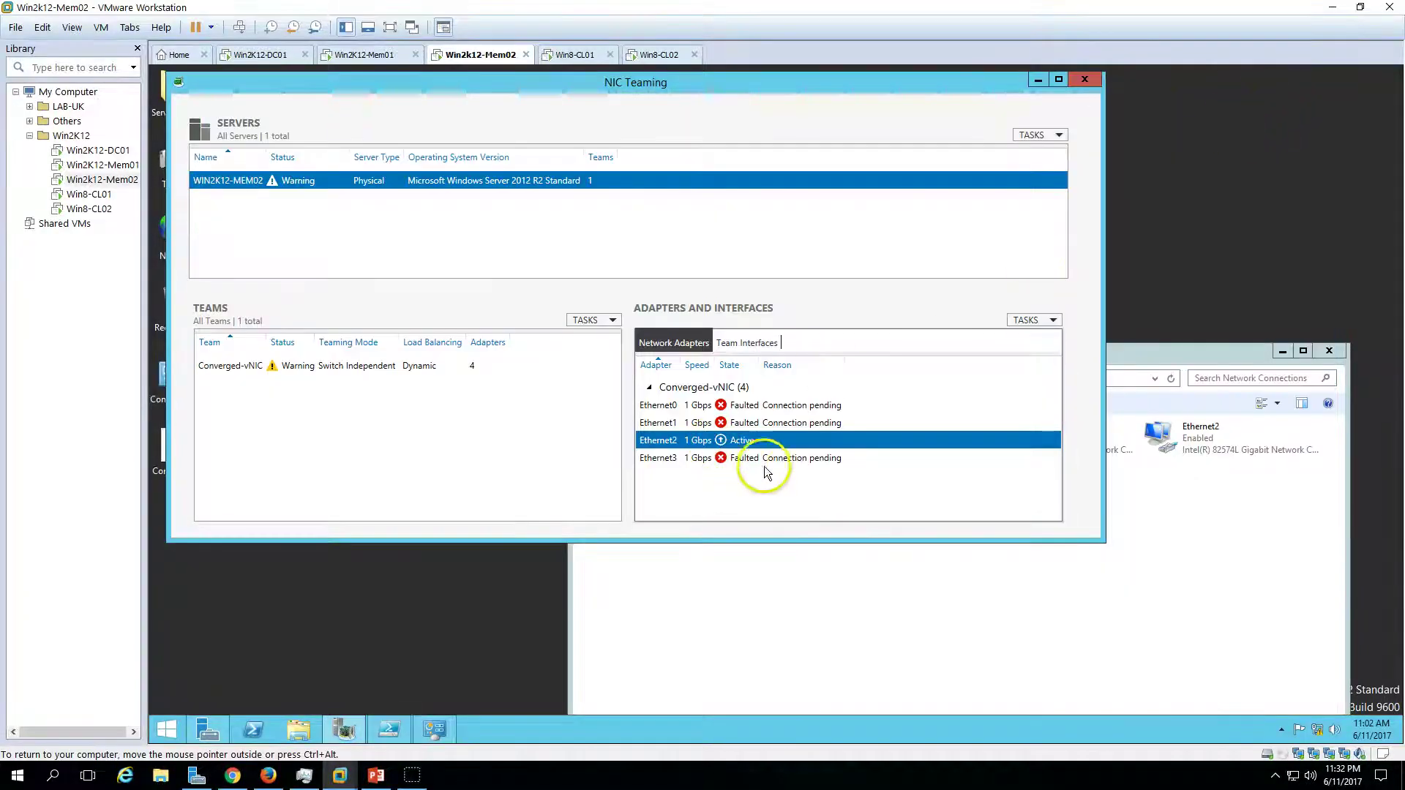
# - Close NIC Teaming and show Network Connections maximized in Details view
pyautogui.click(473, 365)
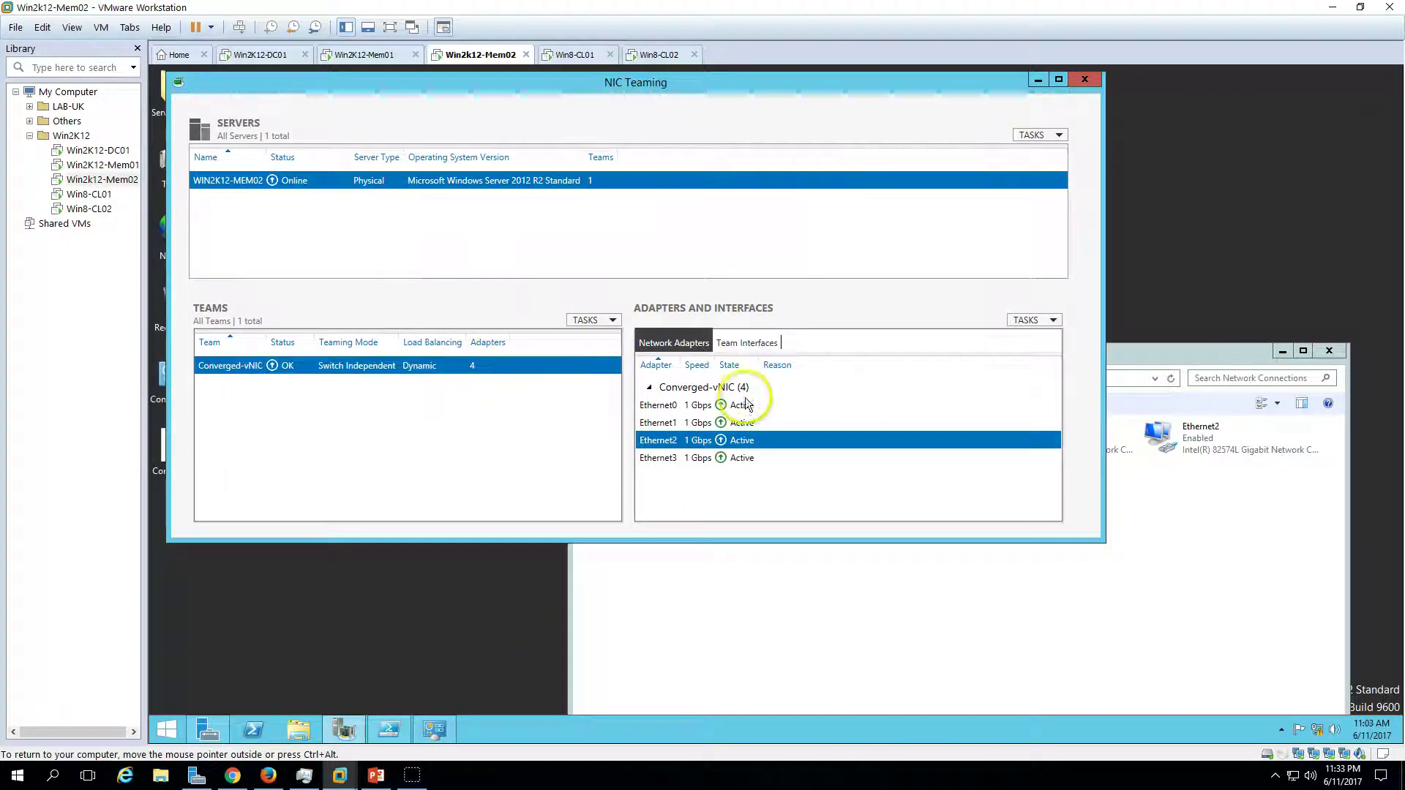
pyautogui.click(1086, 81)
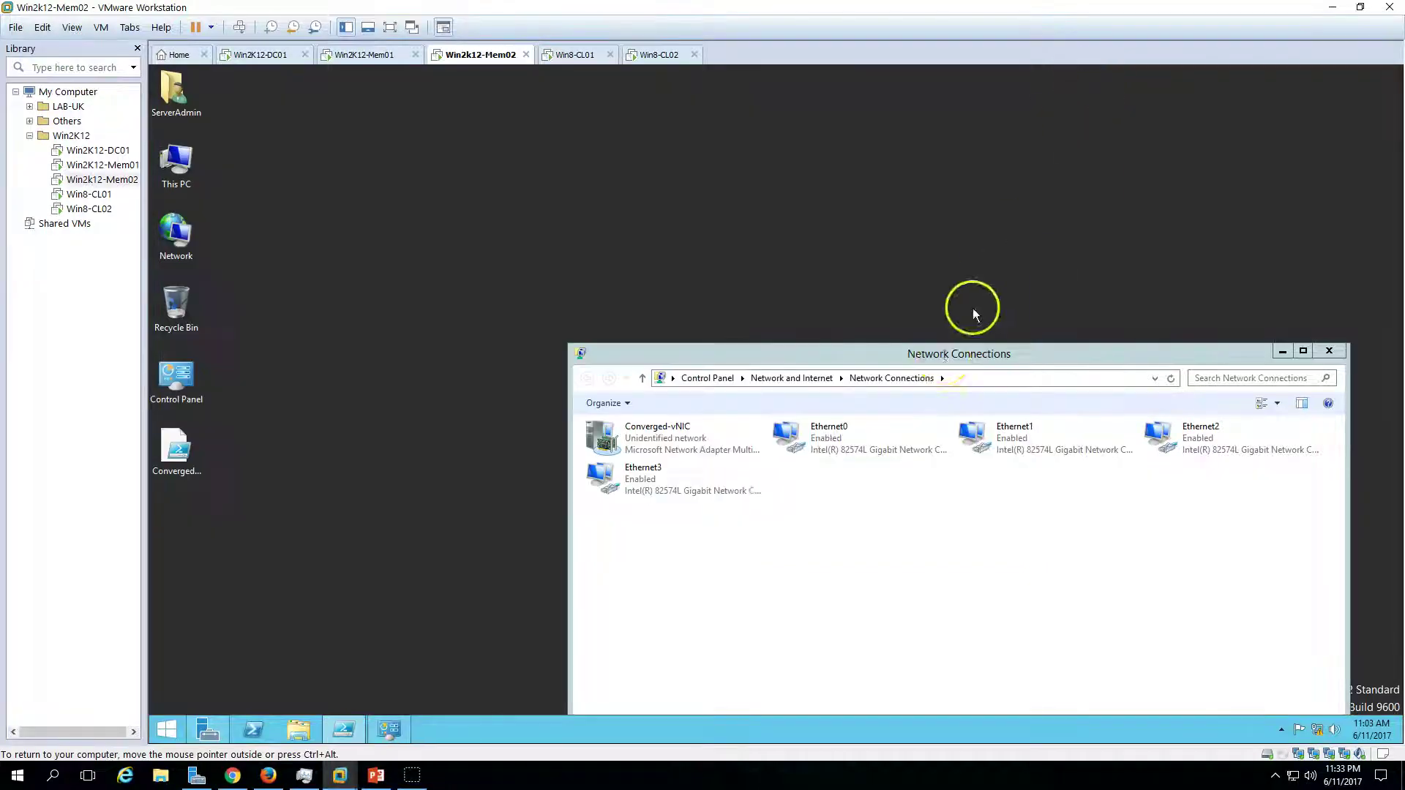
pyautogui.doubleClick(958, 355)
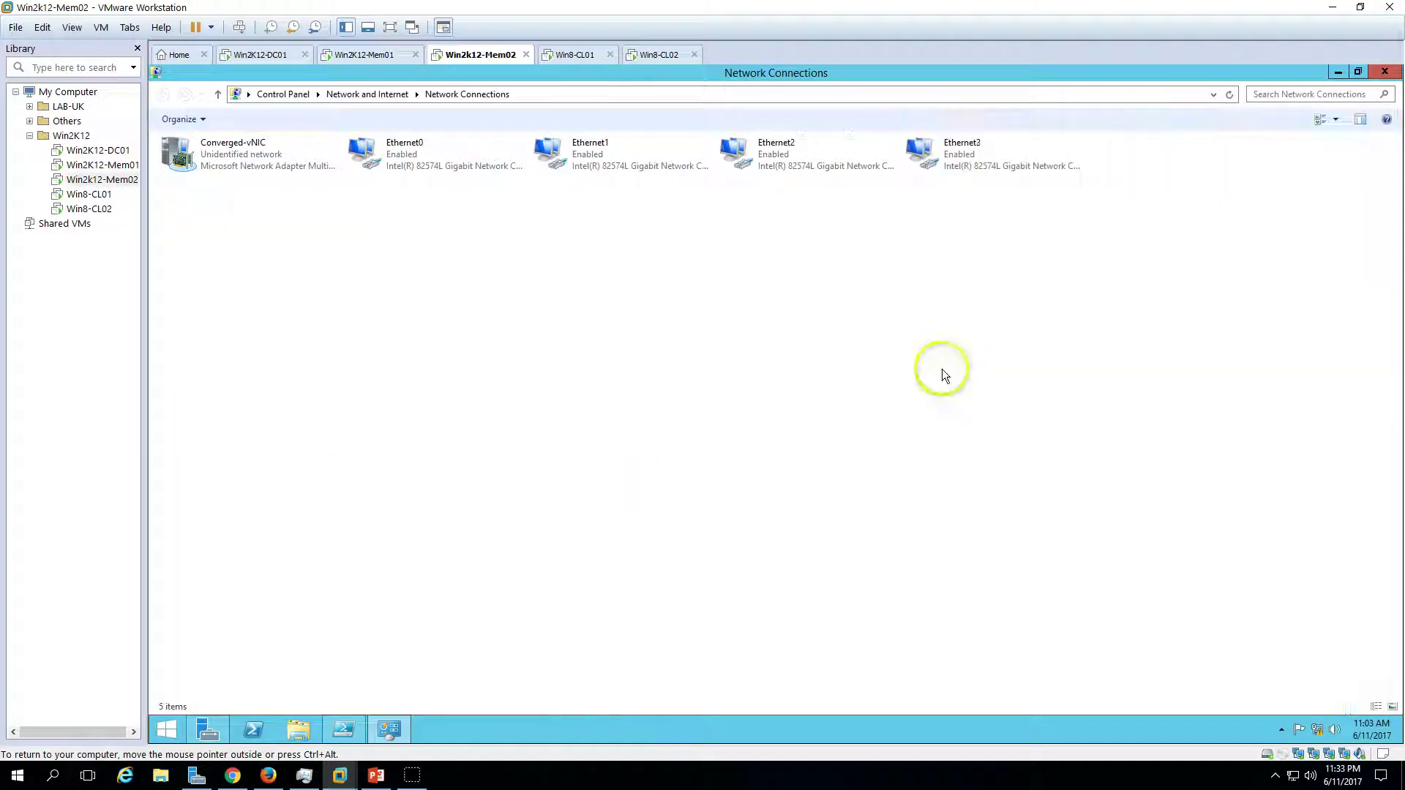
pyautogui.click(1337, 121)
pyautogui.click(1340, 202)
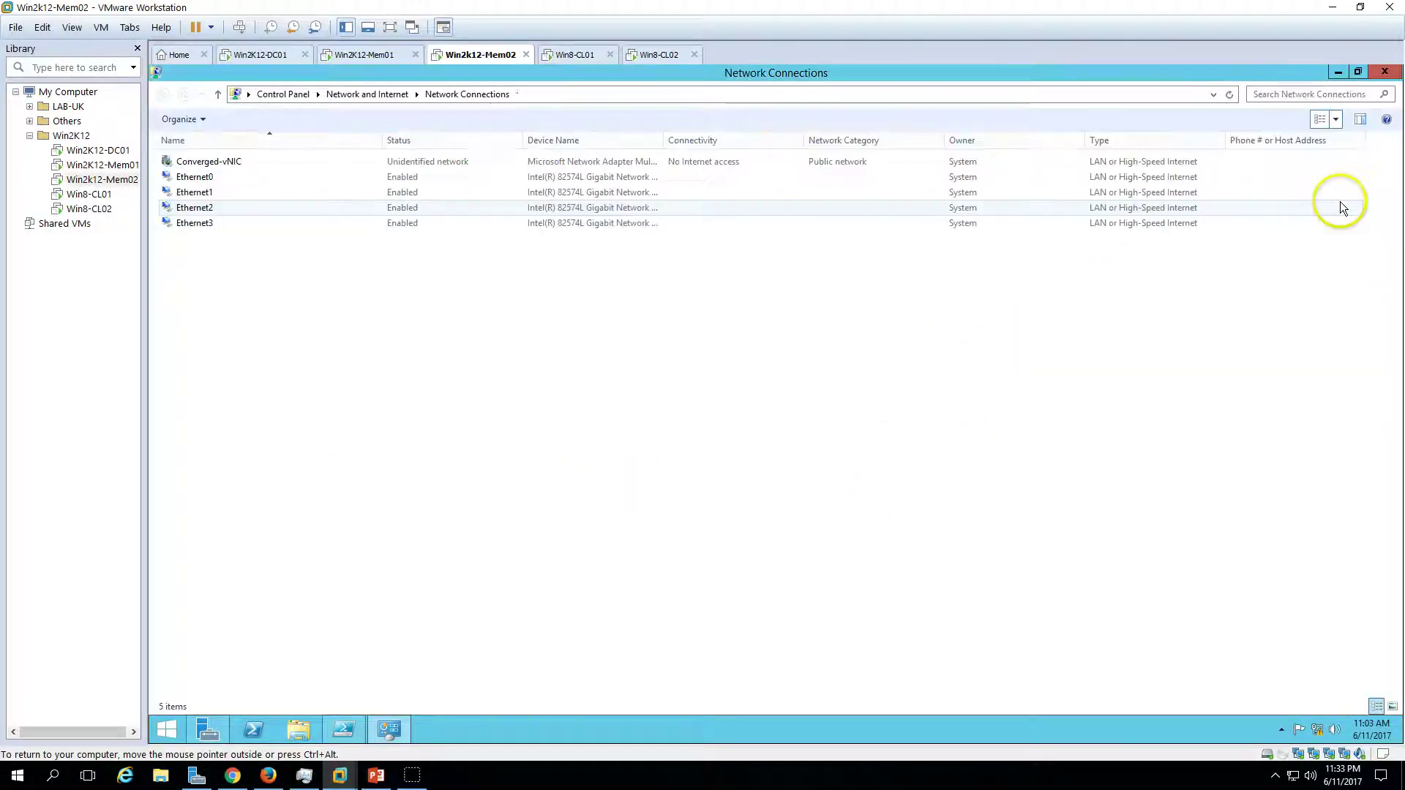
# - Bring the administrator PowerShell ISE window back to the front
pyautogui.click(386, 730)
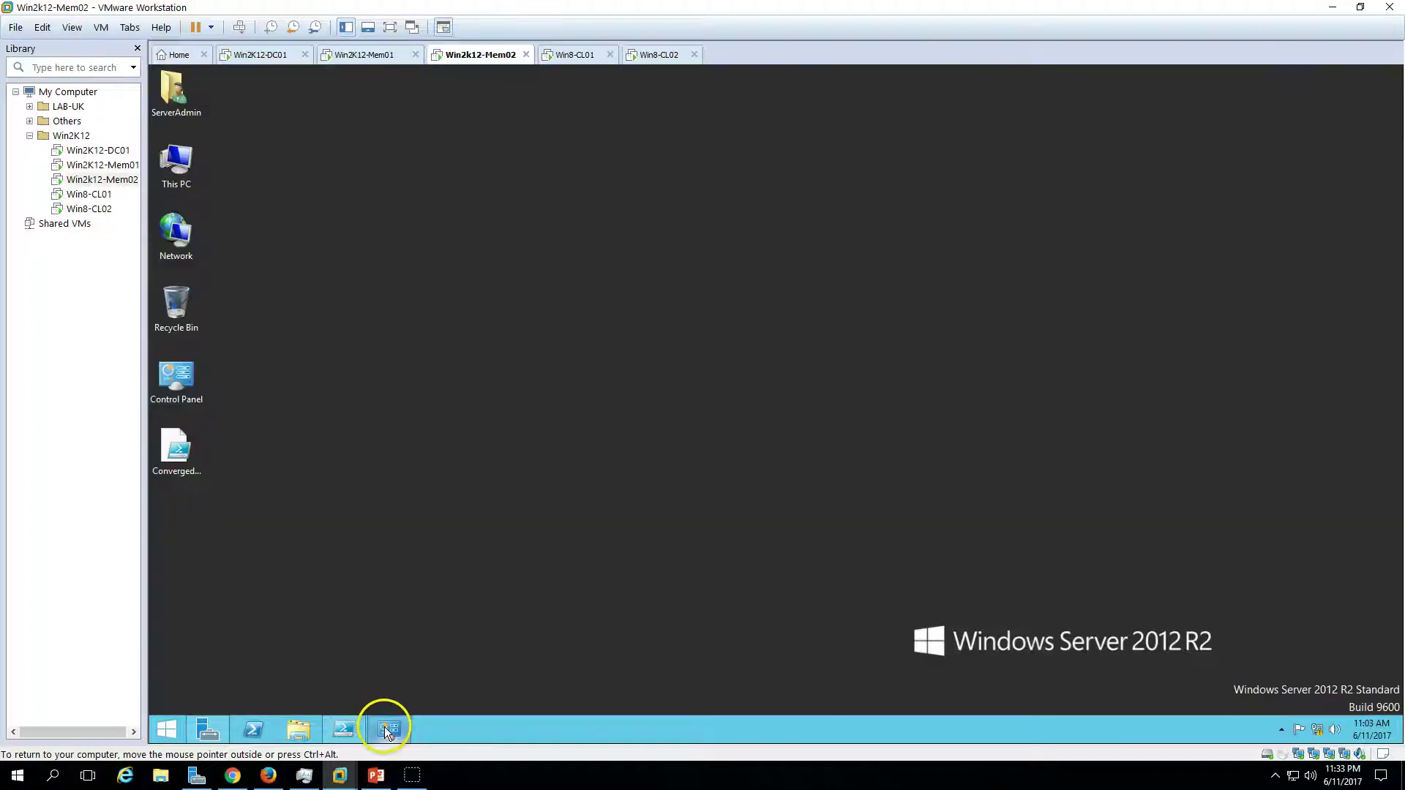
pyautogui.click(386, 729)
pyautogui.click(344, 728)
pyautogui.moveTo(511, 116); pyautogui.dragTo(670, 147)
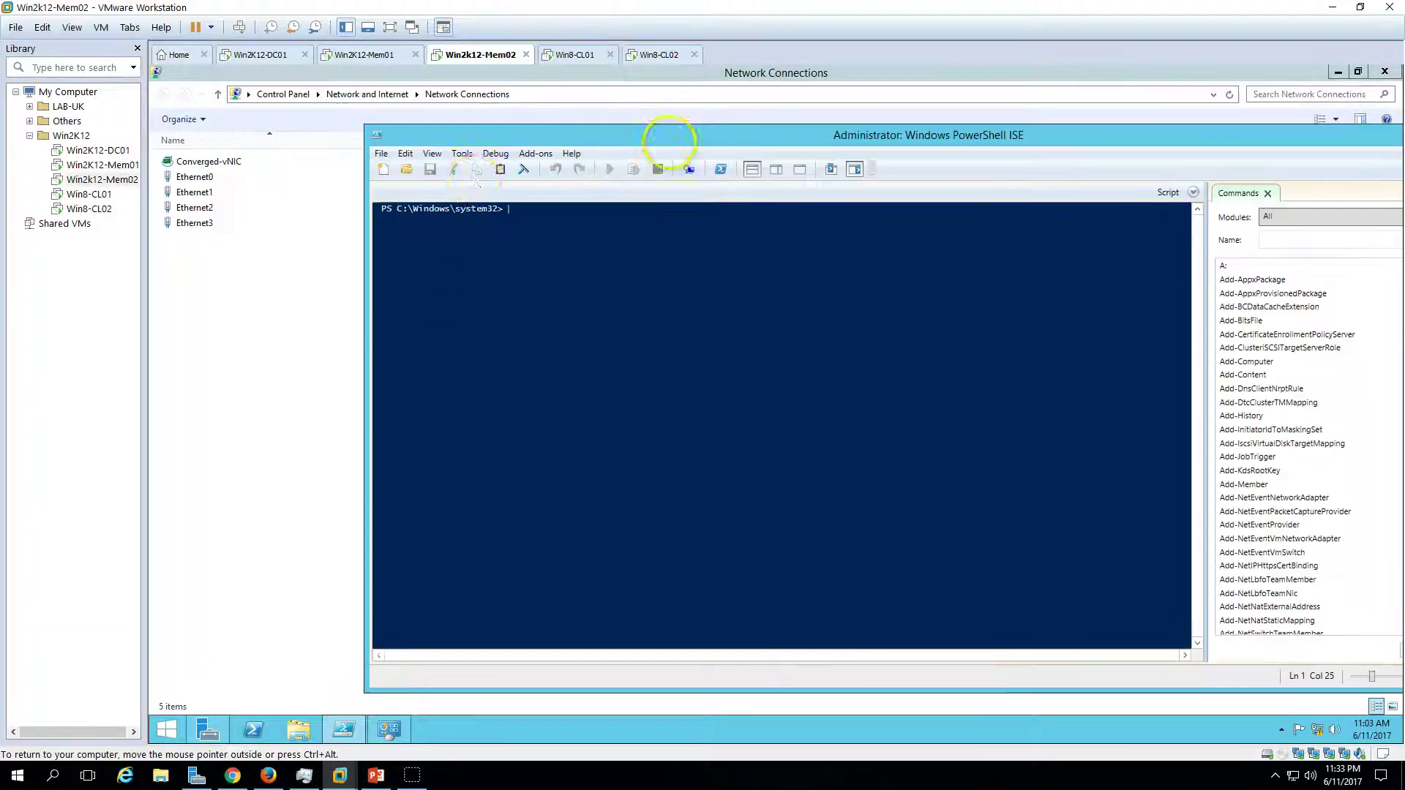
# - Open ConvergedNetSwitch.ps1 from Mem02's desktop in PowerShell ISE
pyautogui.click(407, 169)
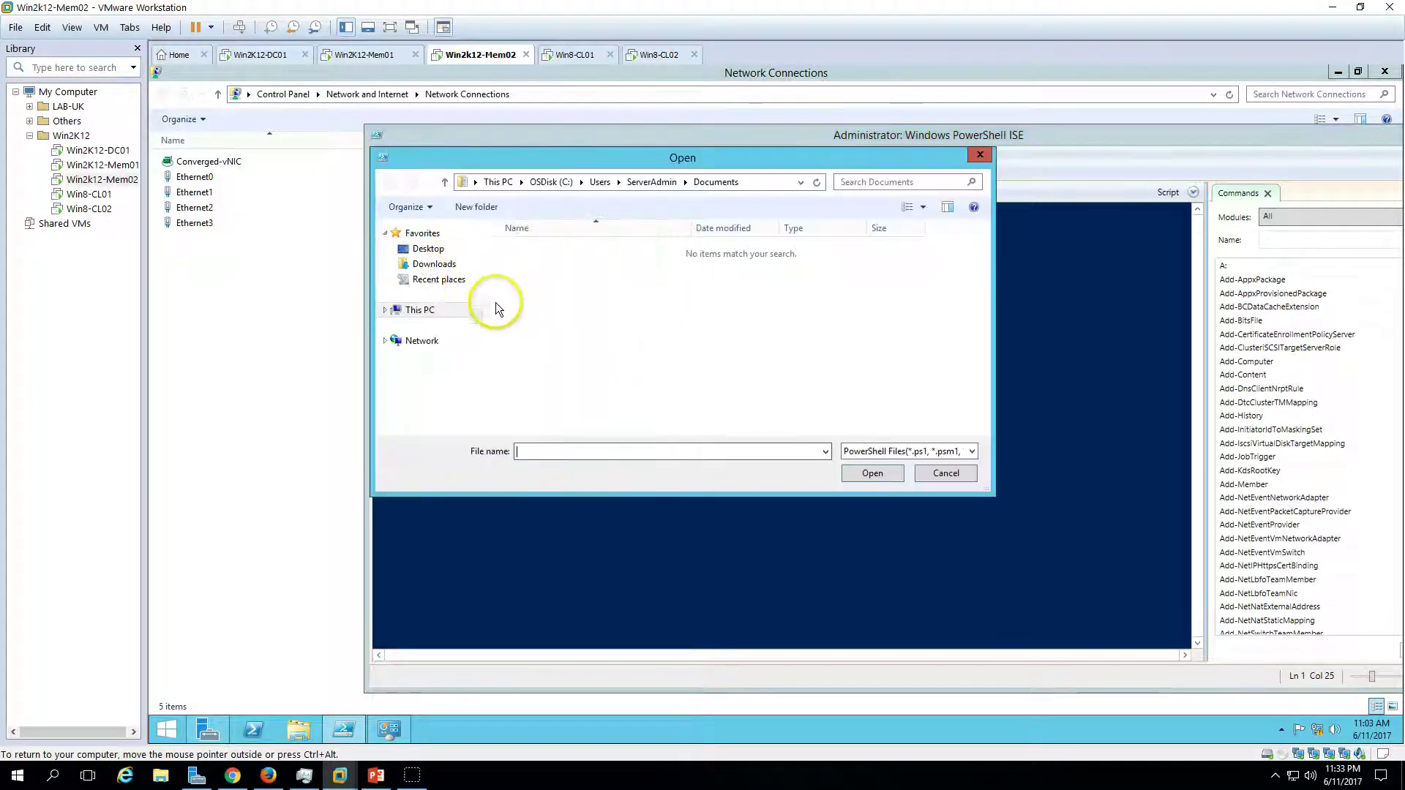
pyautogui.click(430, 250)
pyautogui.click(577, 326)
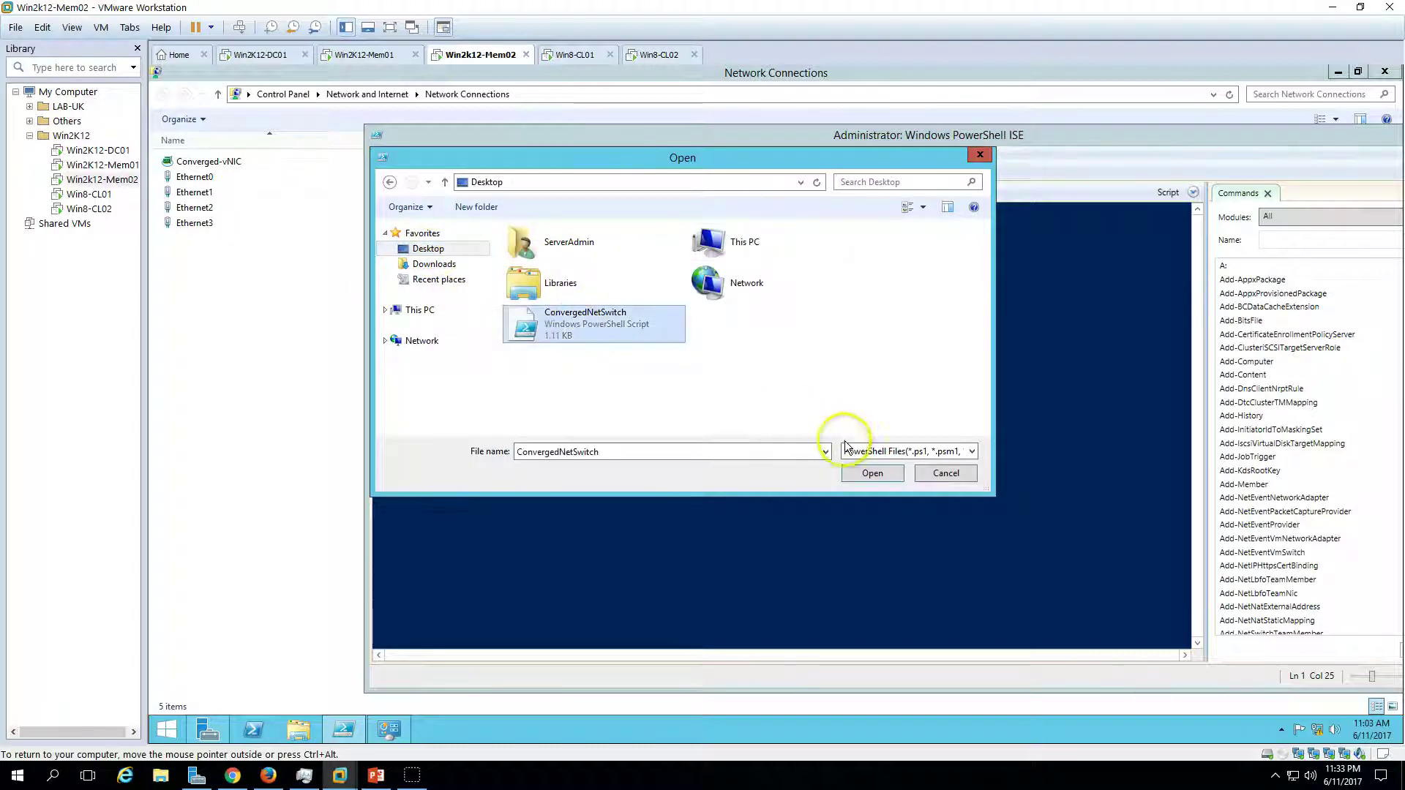
pyautogui.click(876, 474)
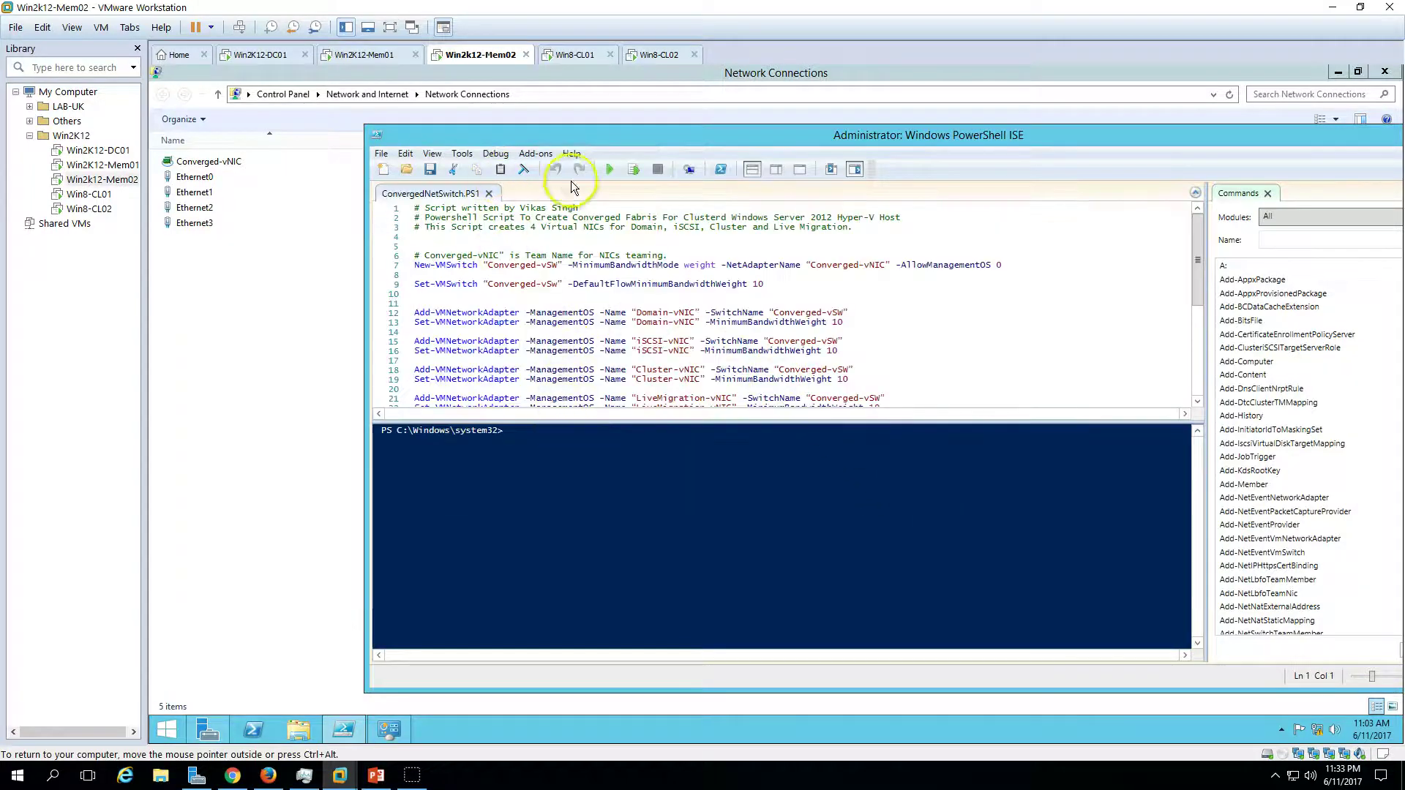
# - Run the ConvergedNetSwitch script and bring the PowerPoint slide show forward
pyautogui.click(609, 169)
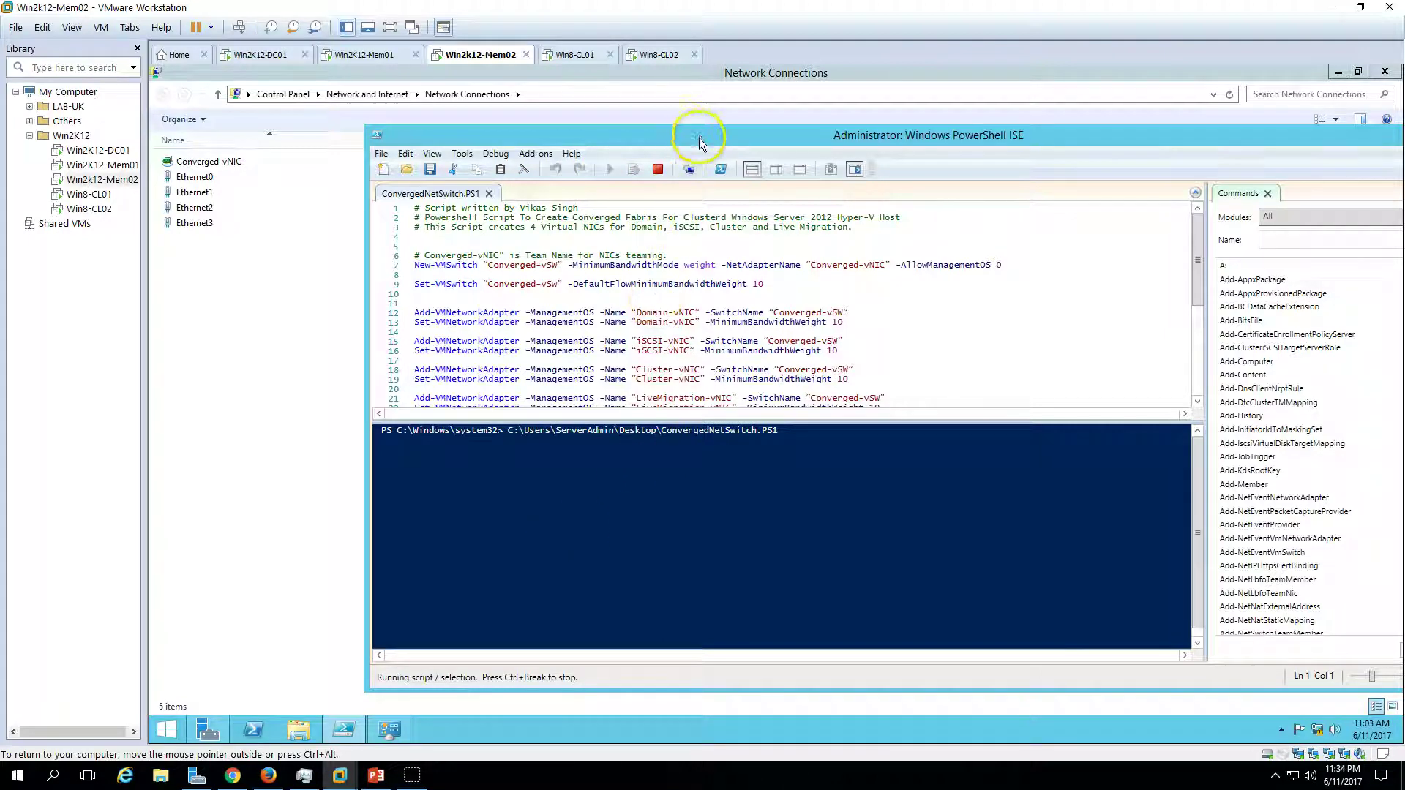
pyautogui.moveTo(697, 138); pyautogui.dragTo(730, 147)
pyautogui.click(376, 775)
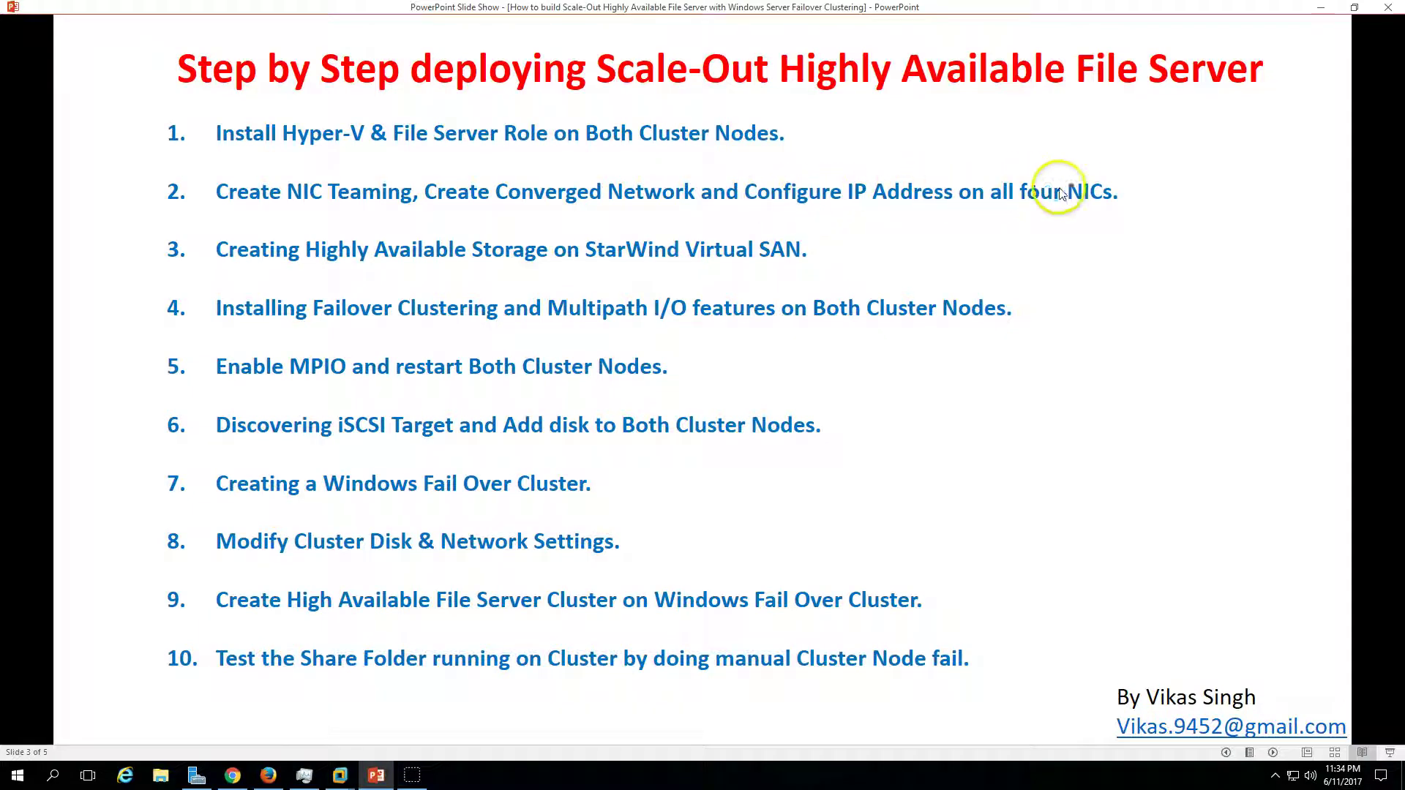
# - Advance to the IP Address Configuration for Cluster Nodes slide, then minimize PowerPoint
pyautogui.click(1274, 752)
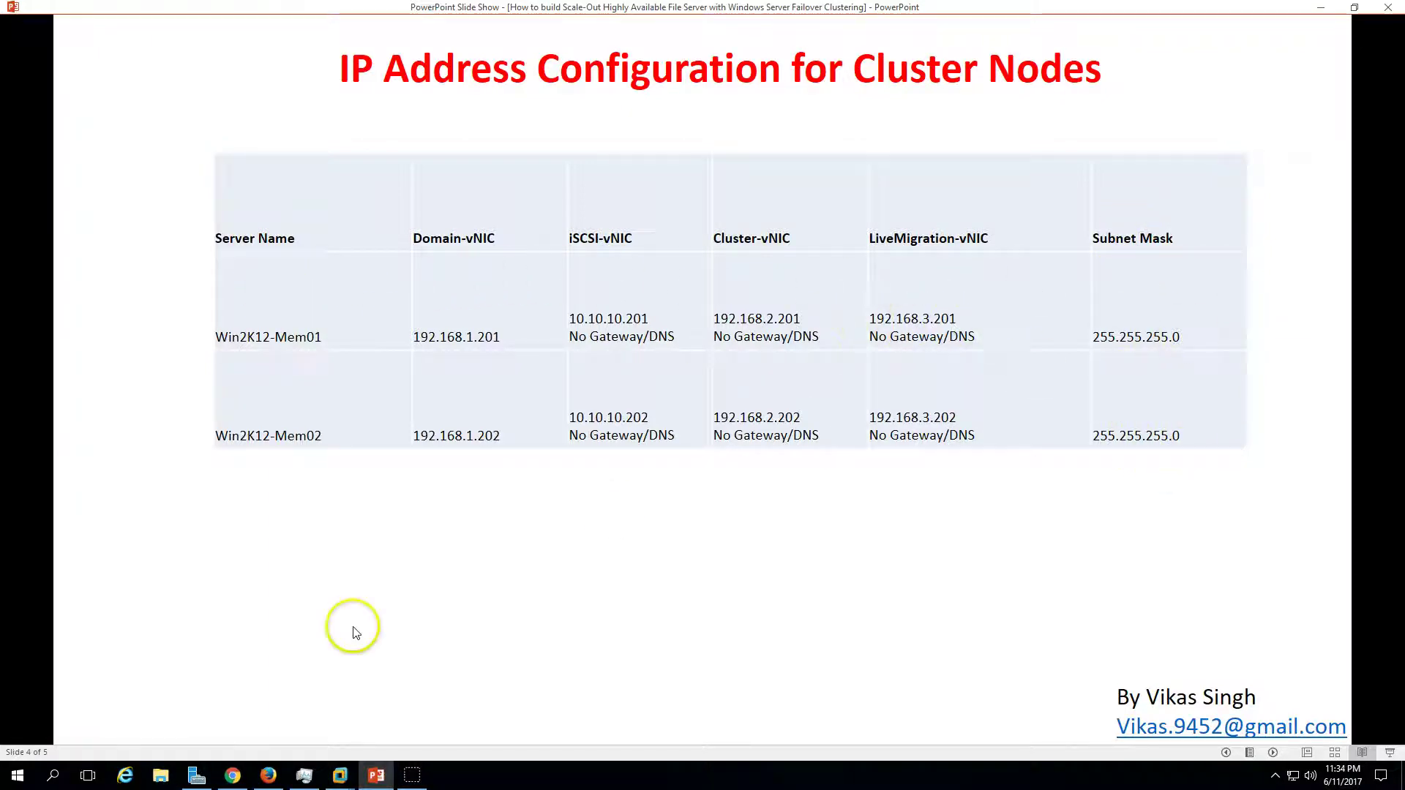
pyautogui.click(377, 776)
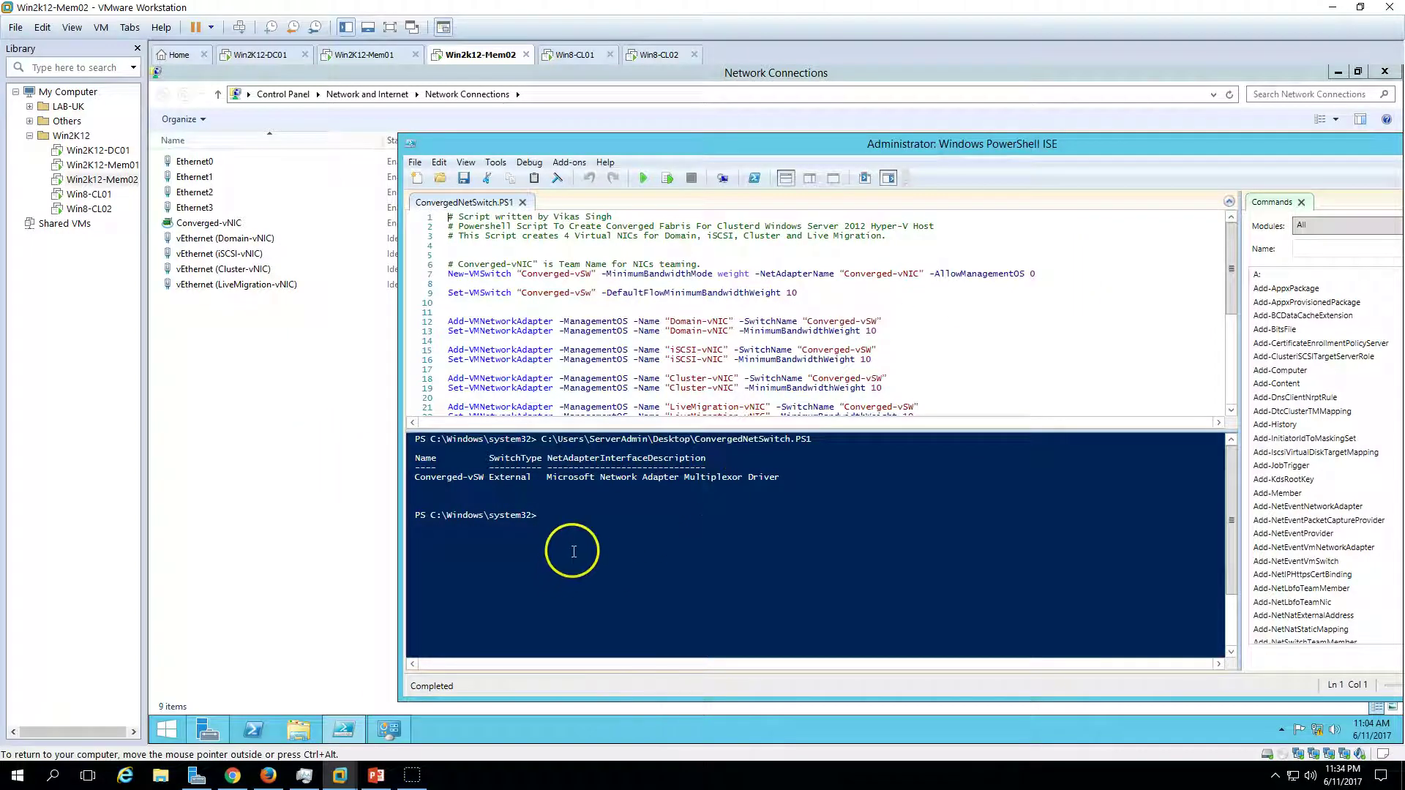
# - Close PowerShell ISE on Mem02 and clear the vEthernet connection selection
pyautogui.moveTo(1332, 154); pyautogui.dragTo(934, 170)
pyautogui.click(1106, 160)
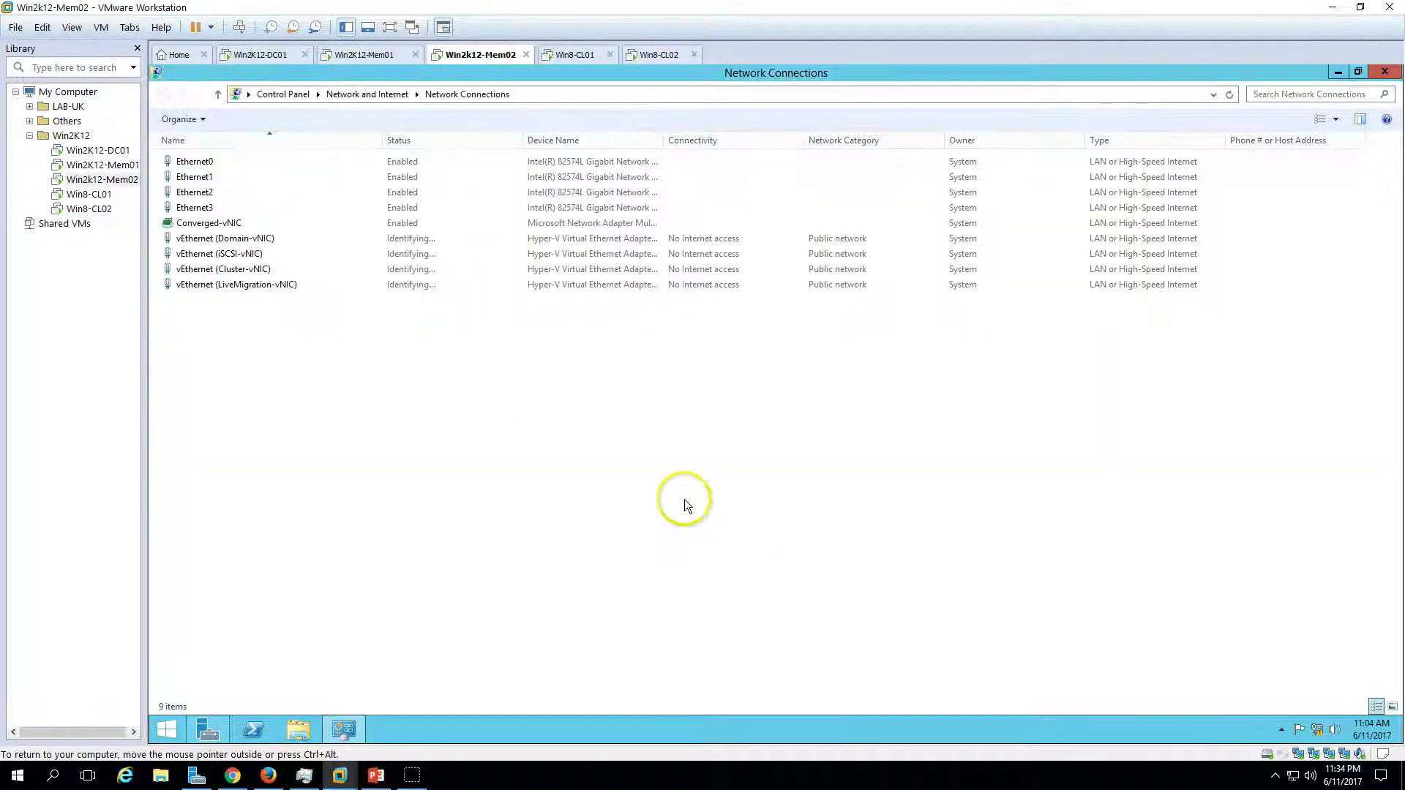
pyautogui.moveTo(248, 295); pyautogui.dragTo(242, 239)
pyautogui.click(348, 408)
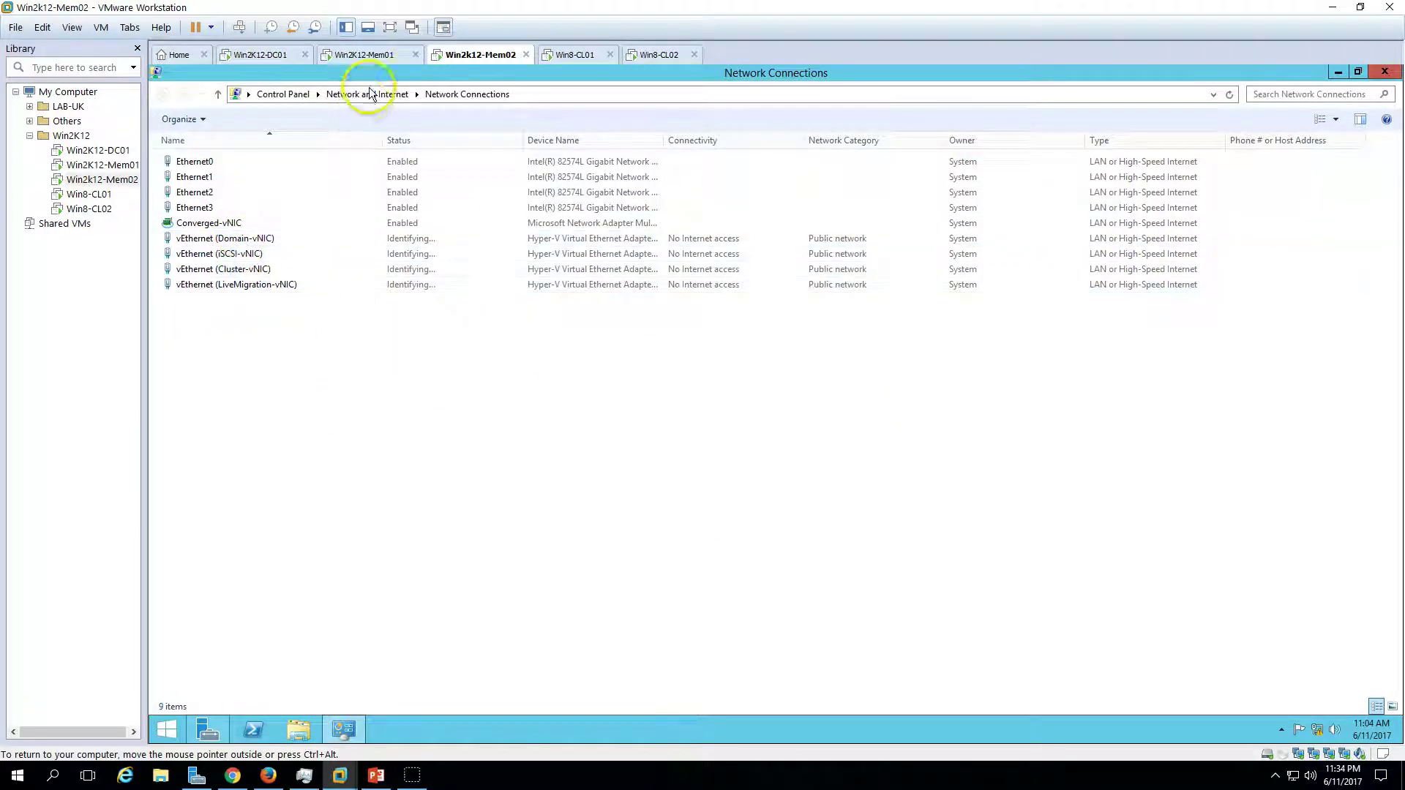
# - On Win2K12-Mem01, open the vEthernet (Domain-vNIC) connection's properties
pyautogui.click(372, 59)
pyautogui.click(661, 181)
pyautogui.doubleClick(679, 183)
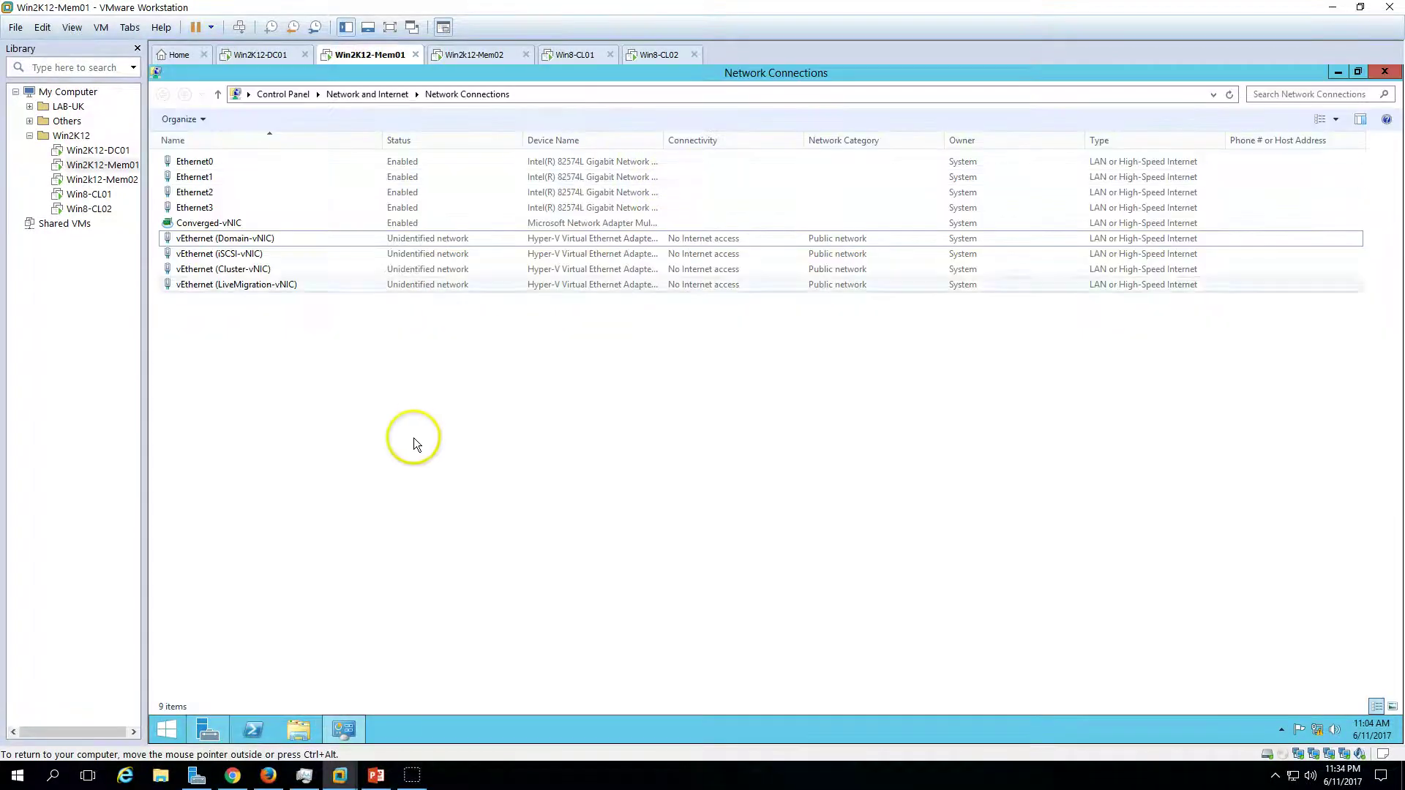
pyautogui.click(245, 240)
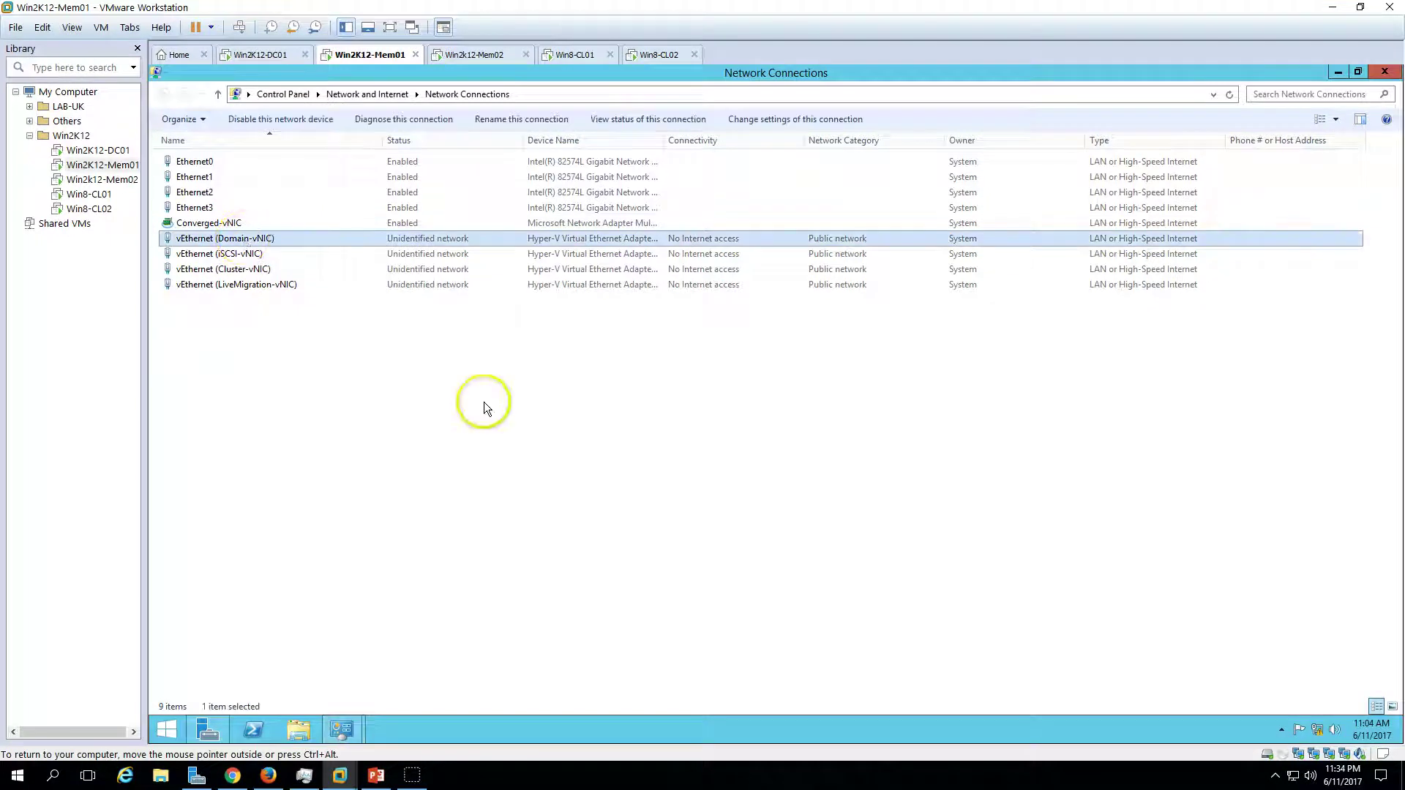
pyautogui.rightClick(282, 237)
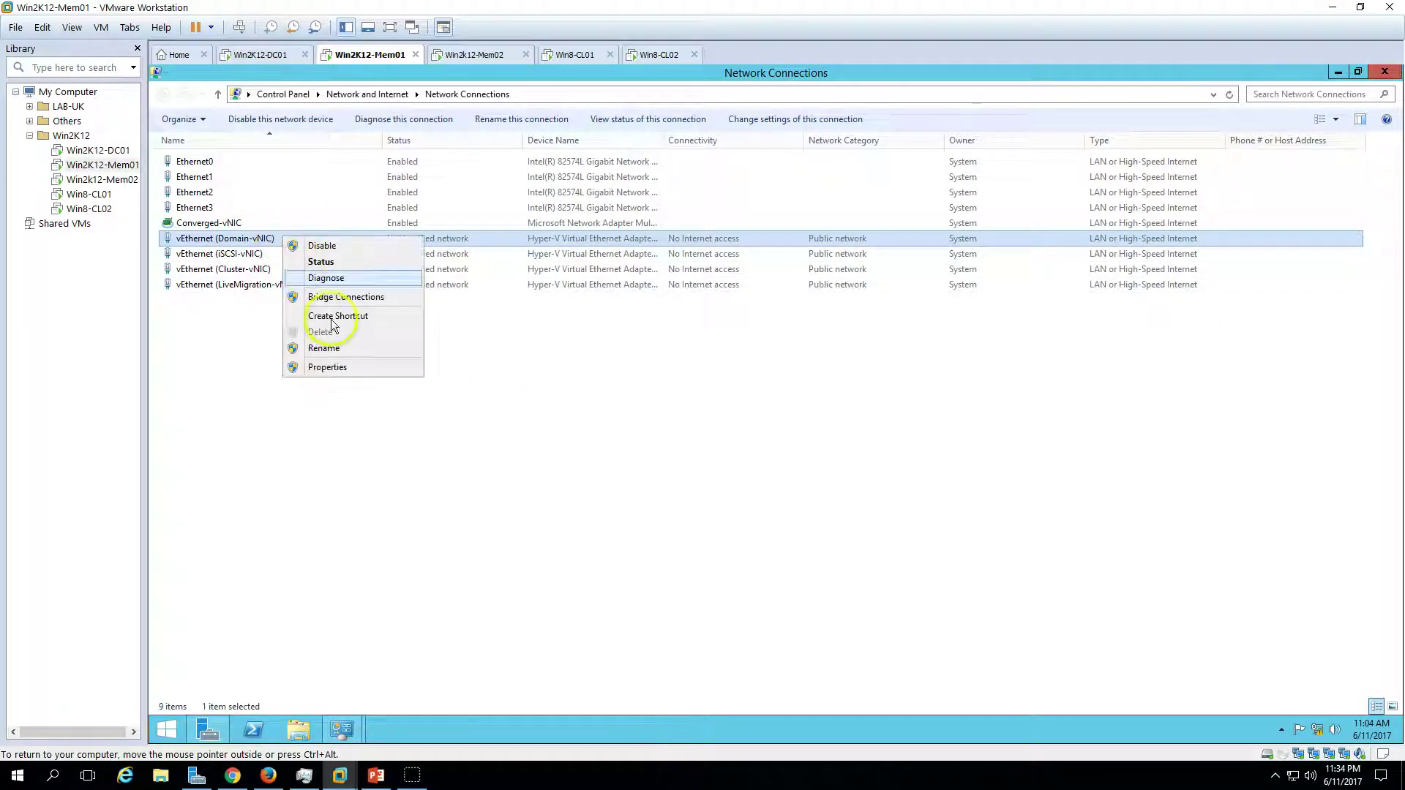
pyautogui.click(336, 366)
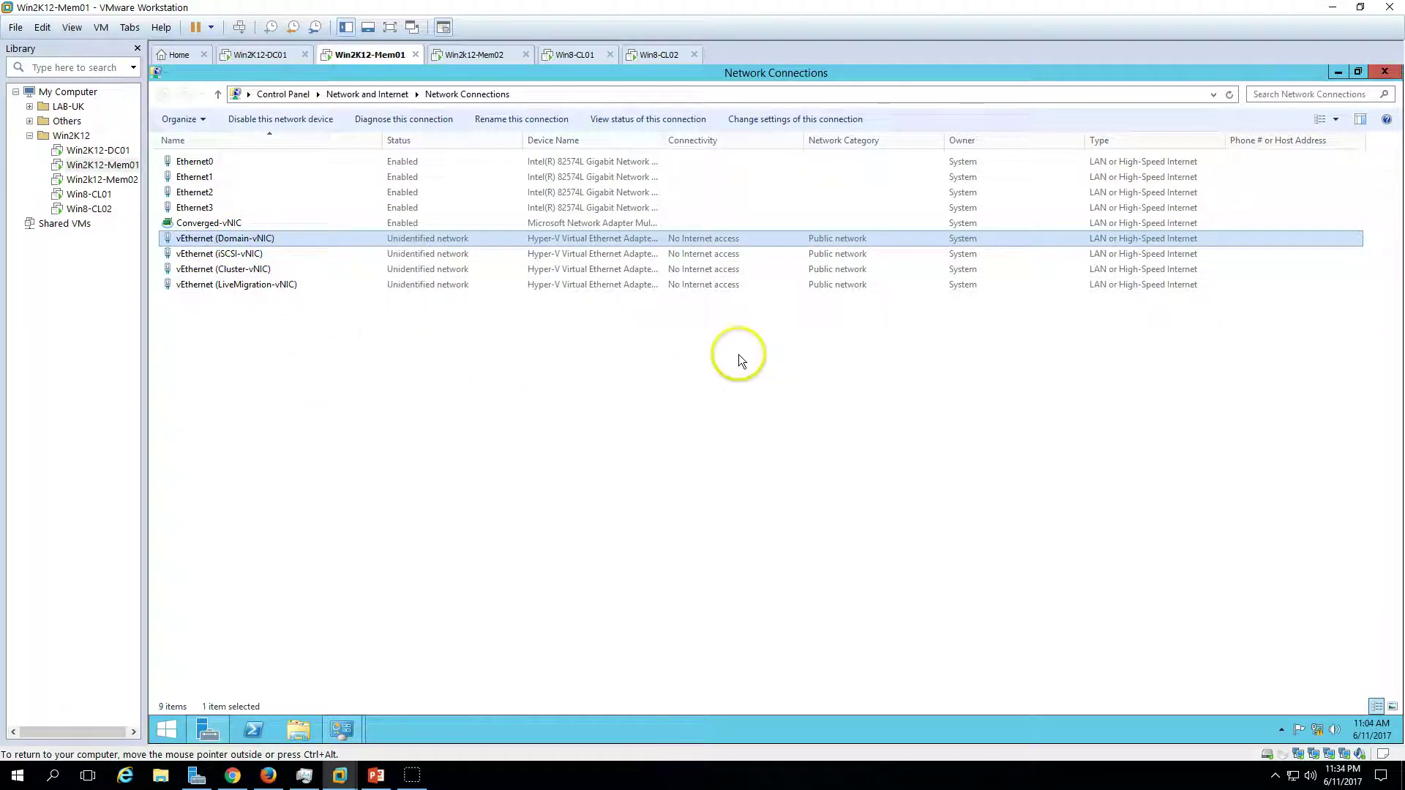
# - Disable IPv6 and set Domain-vNIC to 192.168.1.201, mask 255.255.255.0, DNS 192.168.1.254
pyautogui.moveTo(406, 299); pyautogui.dragTo(405, 321)
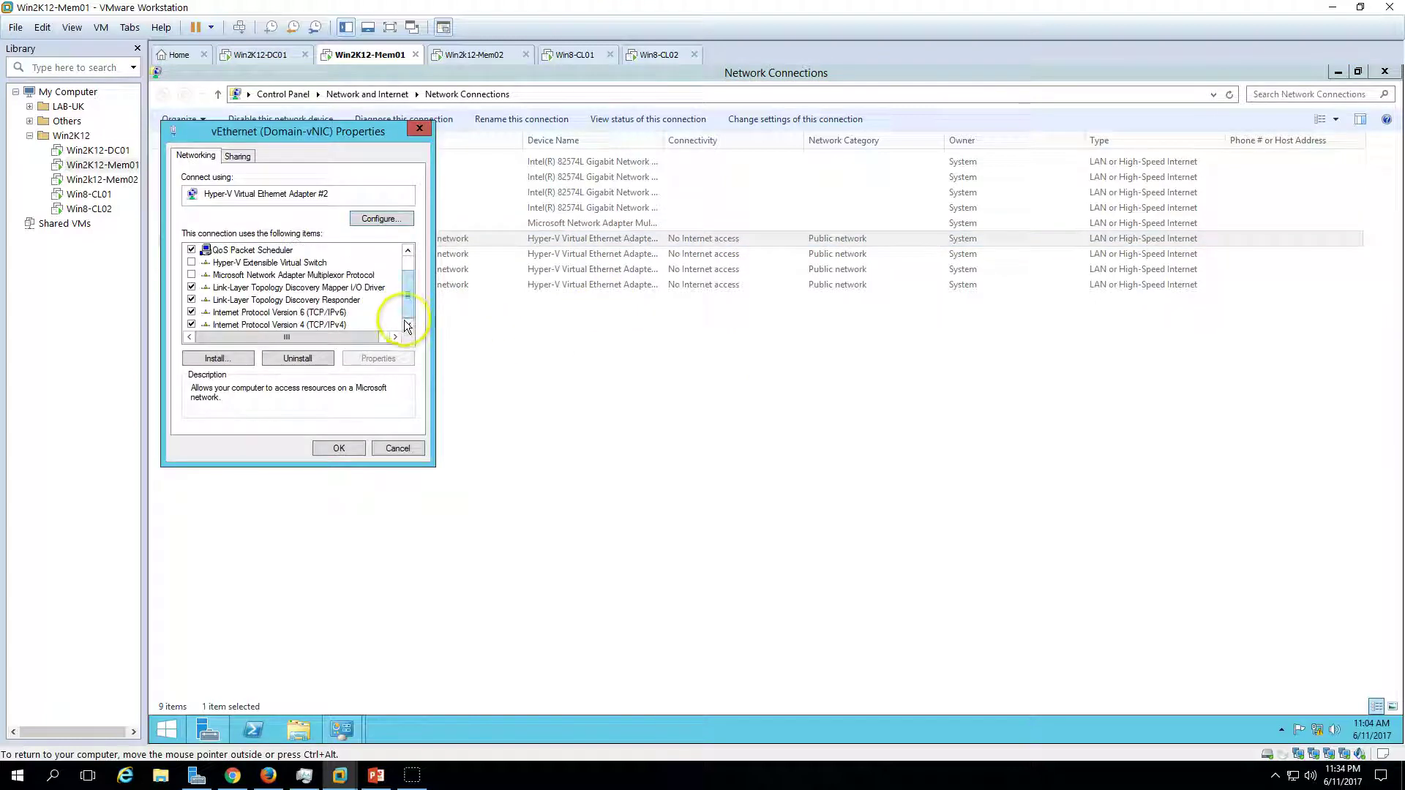
pyautogui.click(191, 312)
pyautogui.click(241, 324)
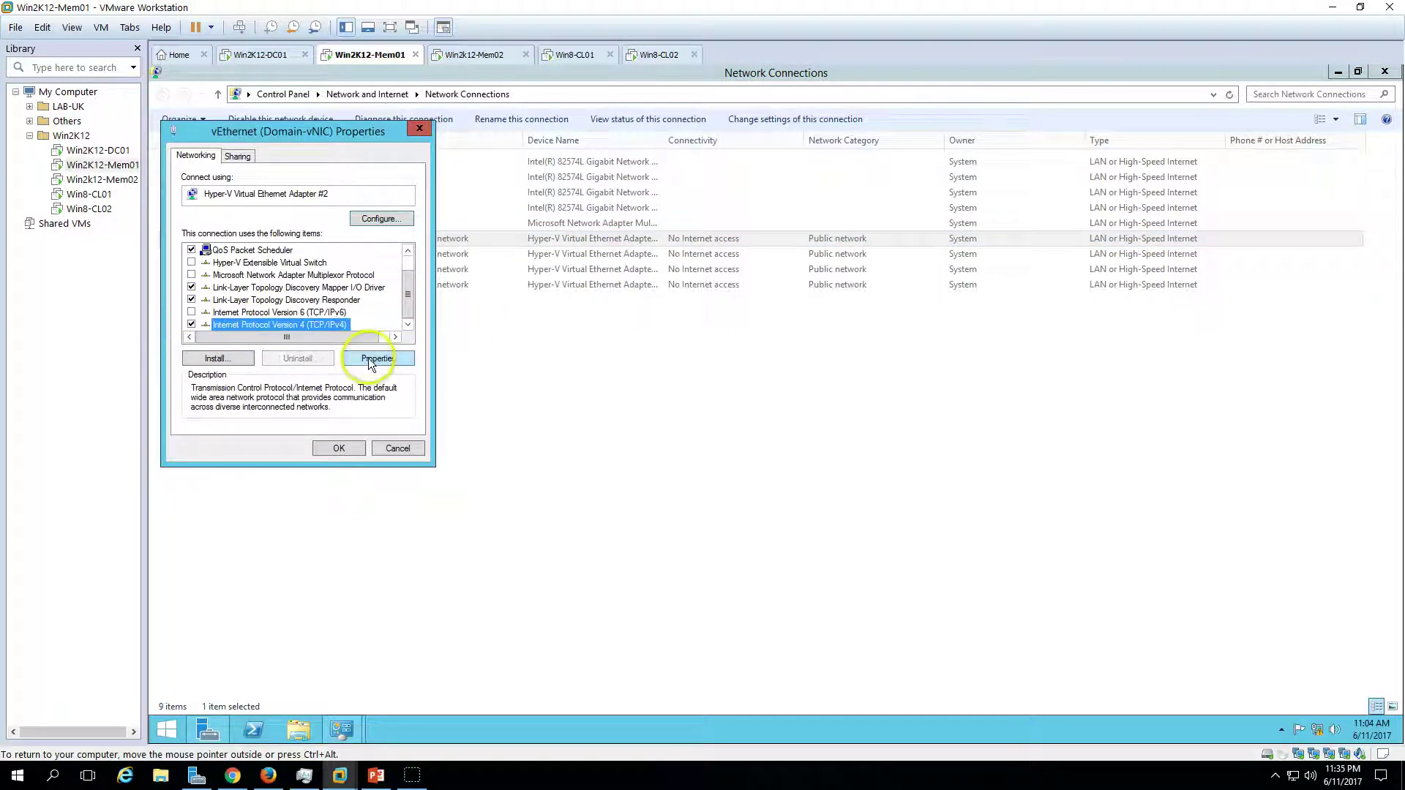
pyautogui.click(371, 358)
pyautogui.click(322, 293)
pyautogui.click(350, 309)
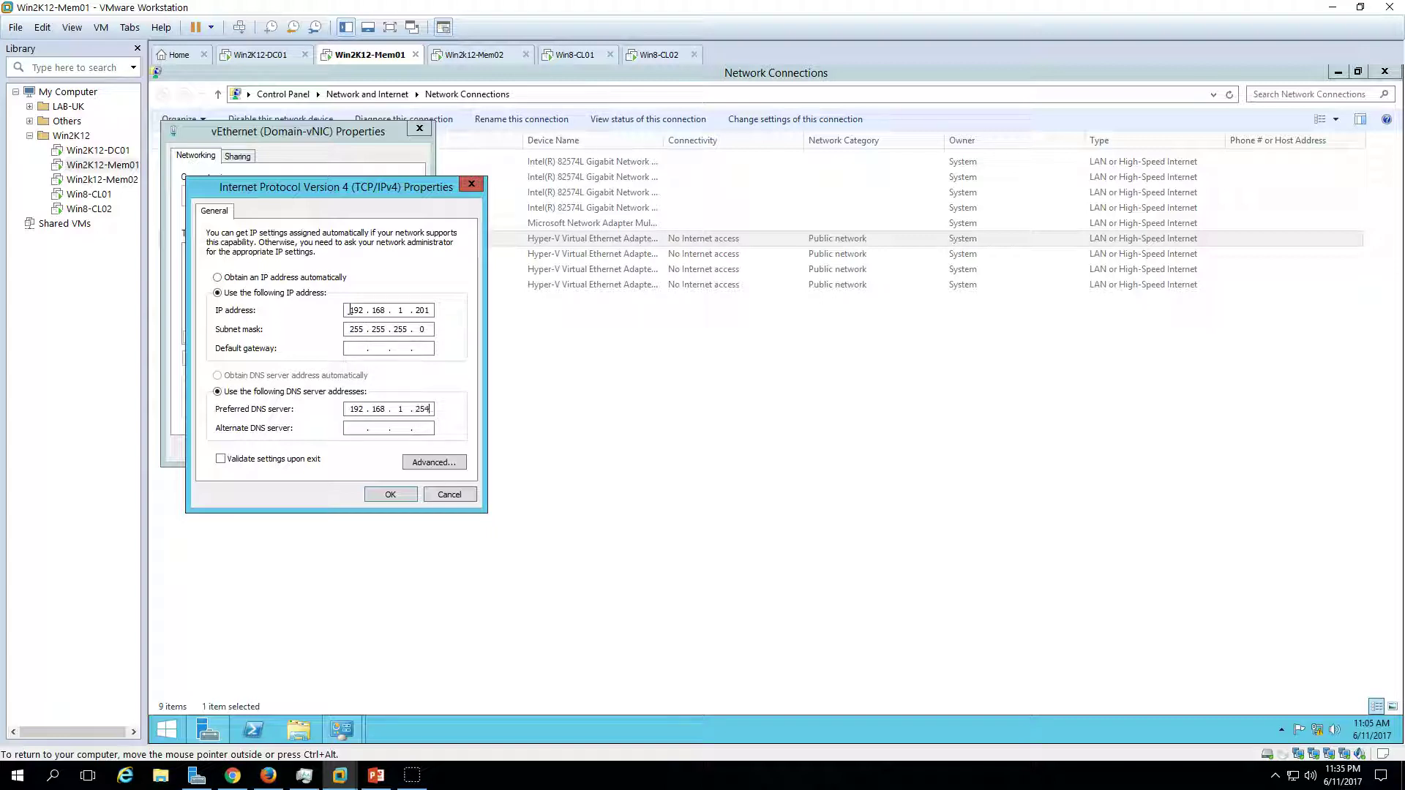
pyautogui.click(393, 495)
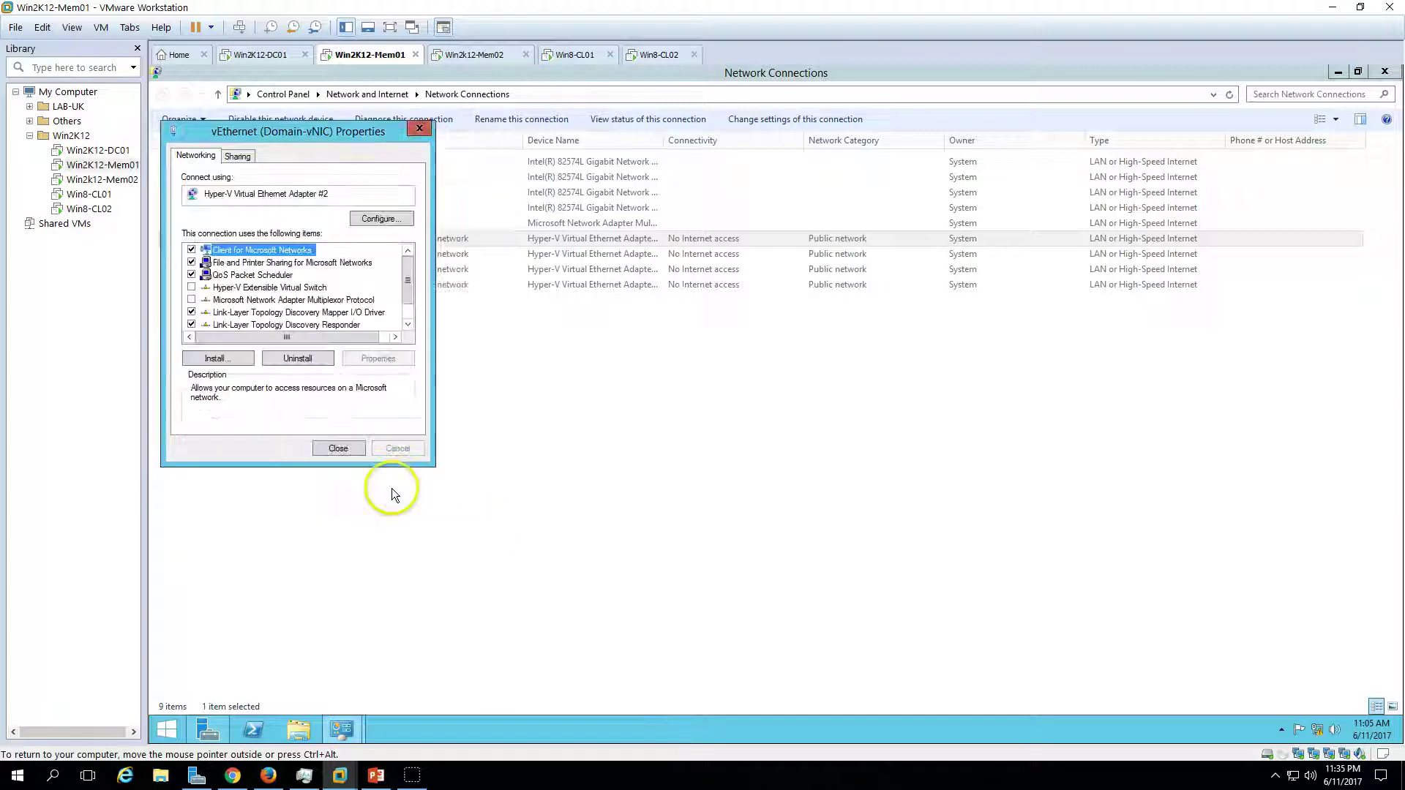
pyautogui.click(344, 446)
pyautogui.click(249, 255)
pyautogui.rightClick(246, 254)
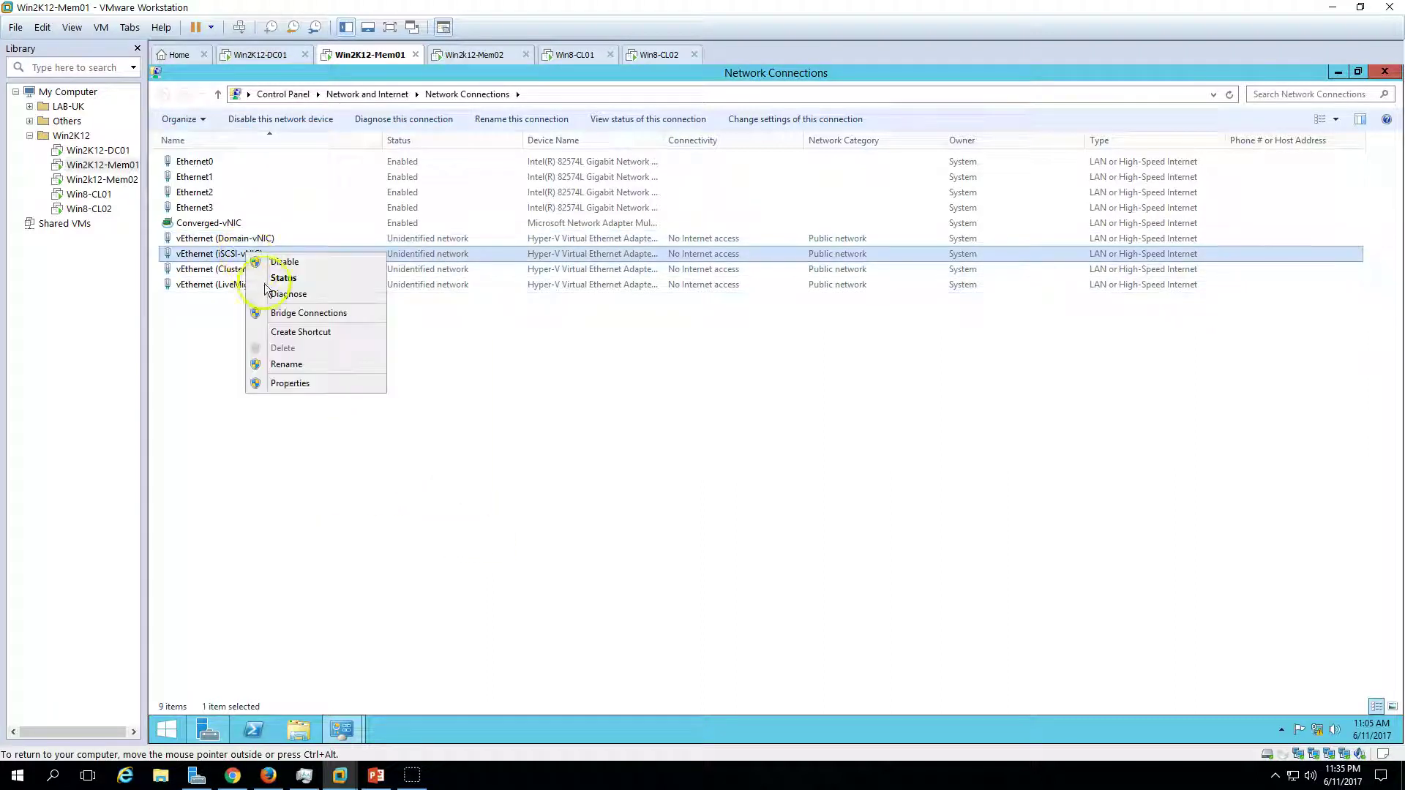
# - Open the iSCSI-vNIC properties and check the IP address plan on the slide
pyautogui.click(302, 385)
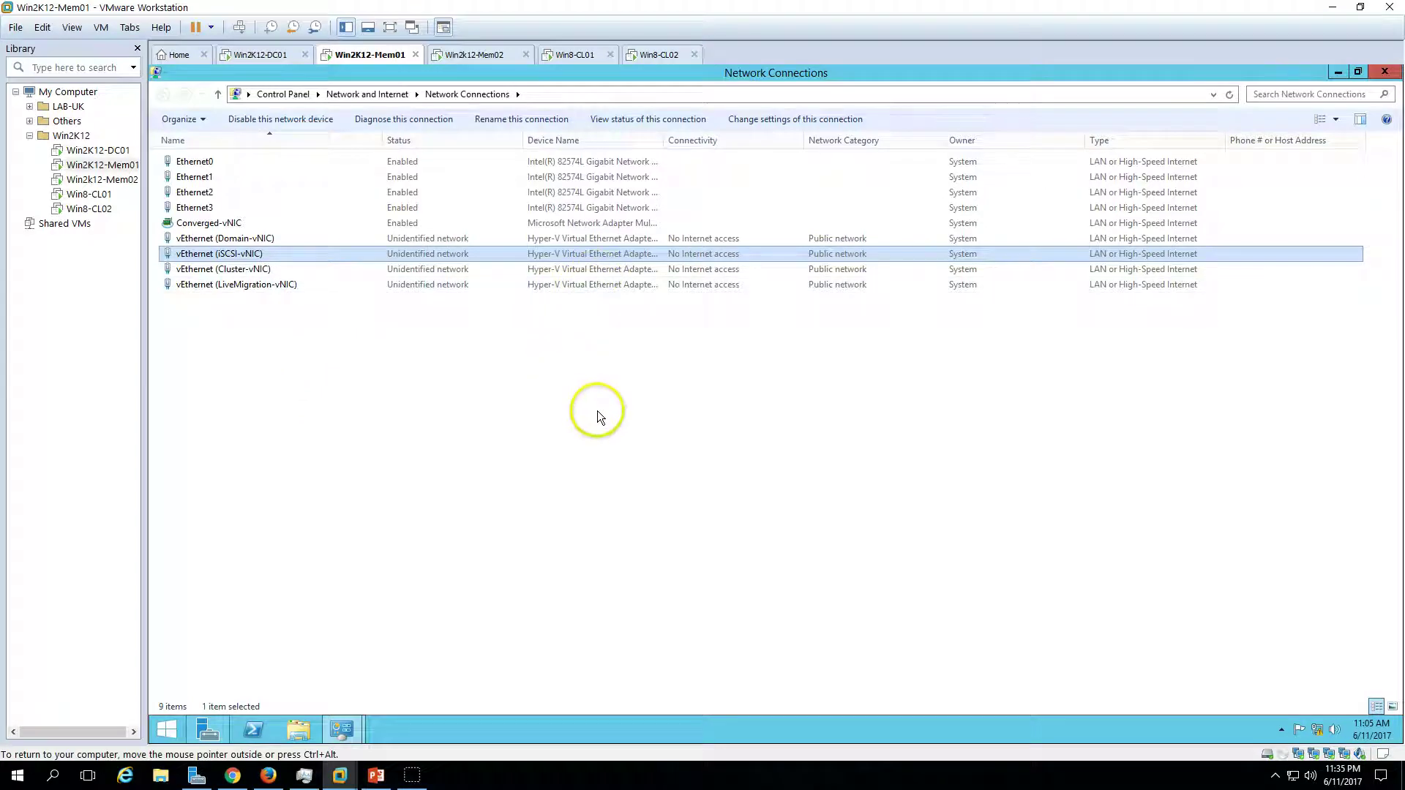
pyautogui.moveTo(376, 775)
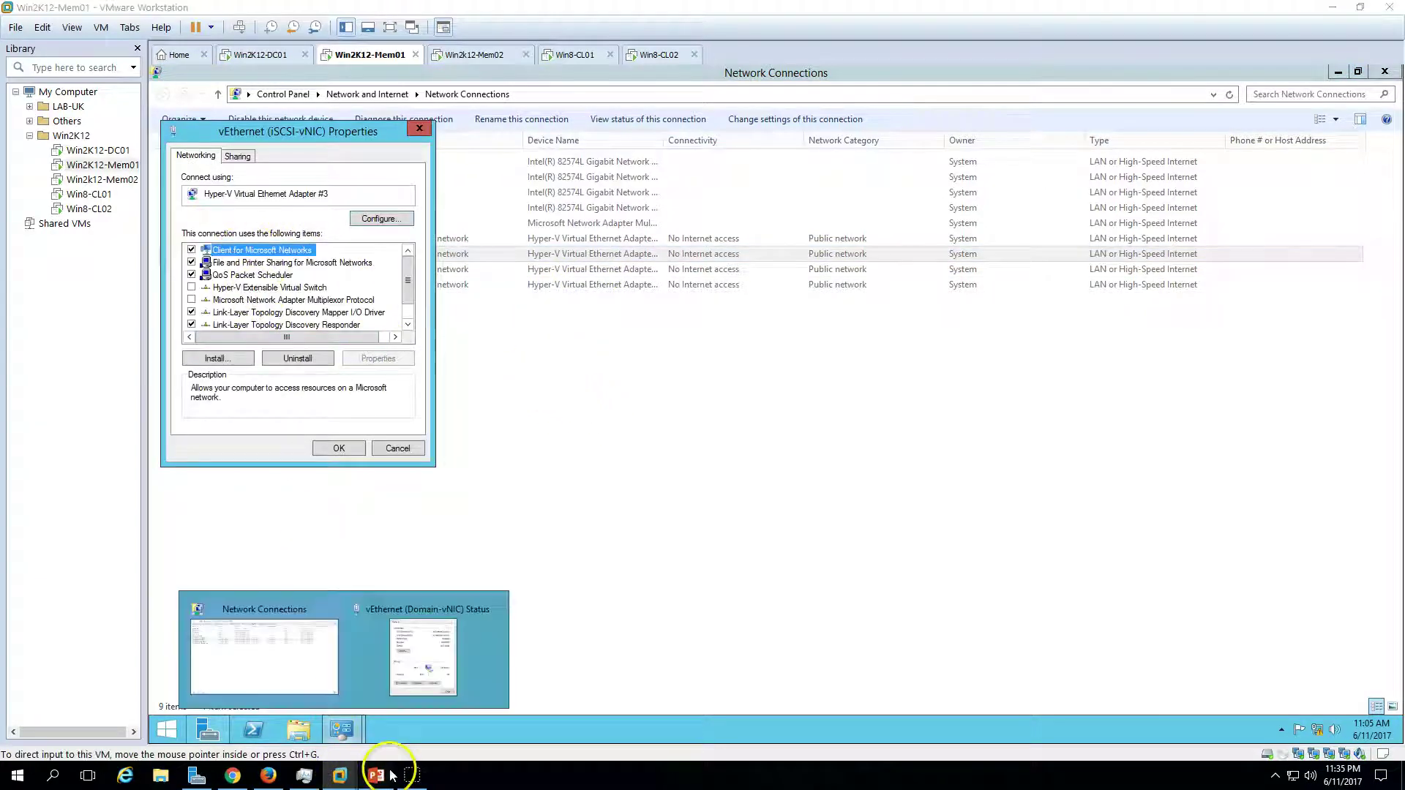
pyautogui.click(428, 652)
pyautogui.click(340, 775)
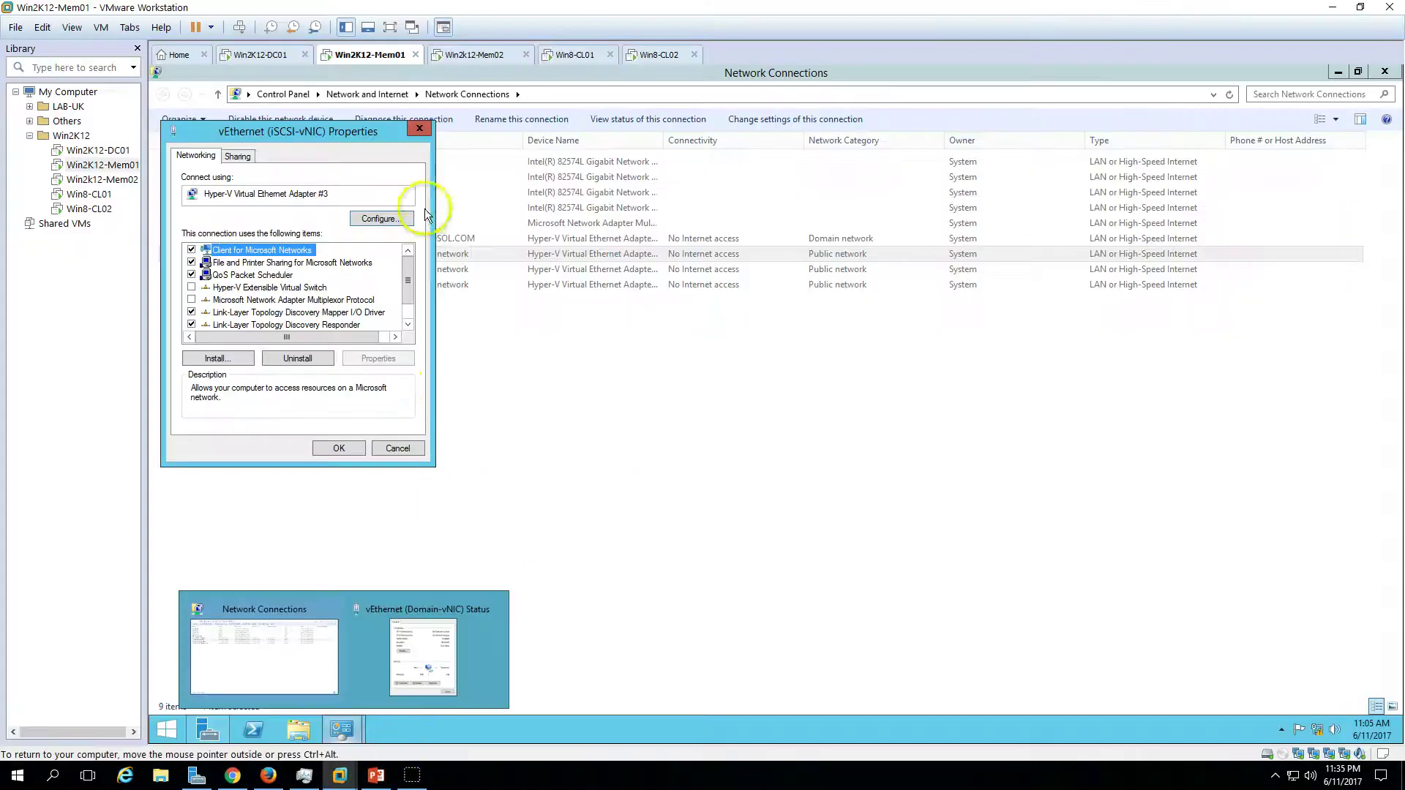
pyautogui.moveTo(390, 144); pyautogui.dragTo(707, 172)
pyautogui.scroll(-1, 630, 322)
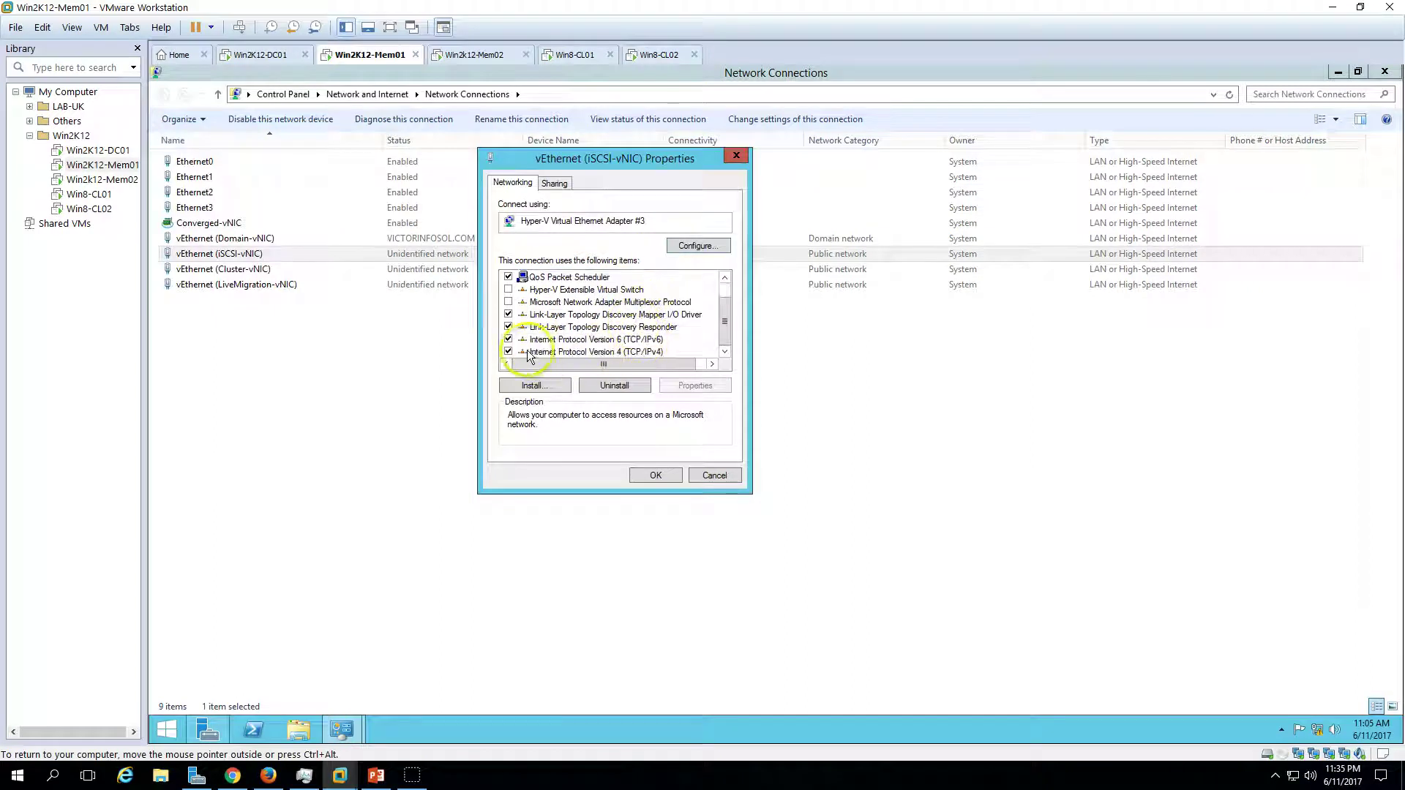
# - Disable IPv6 and set iSCSI-vNIC to static 10.10.10.201, mask 255.255.255.0
pyautogui.click(509, 339)
pyautogui.click(571, 353)
pyautogui.click(695, 385)
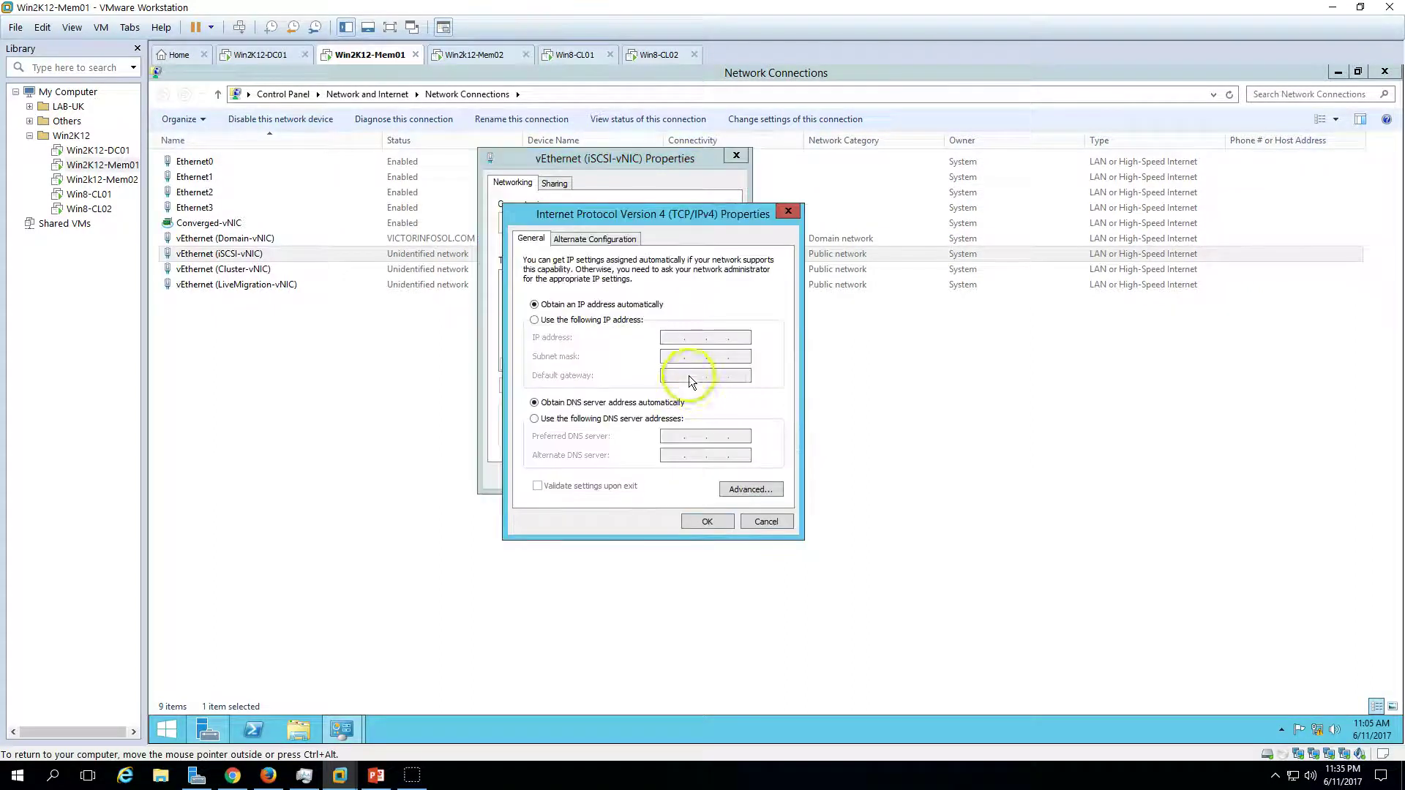
pyautogui.click(614, 323)
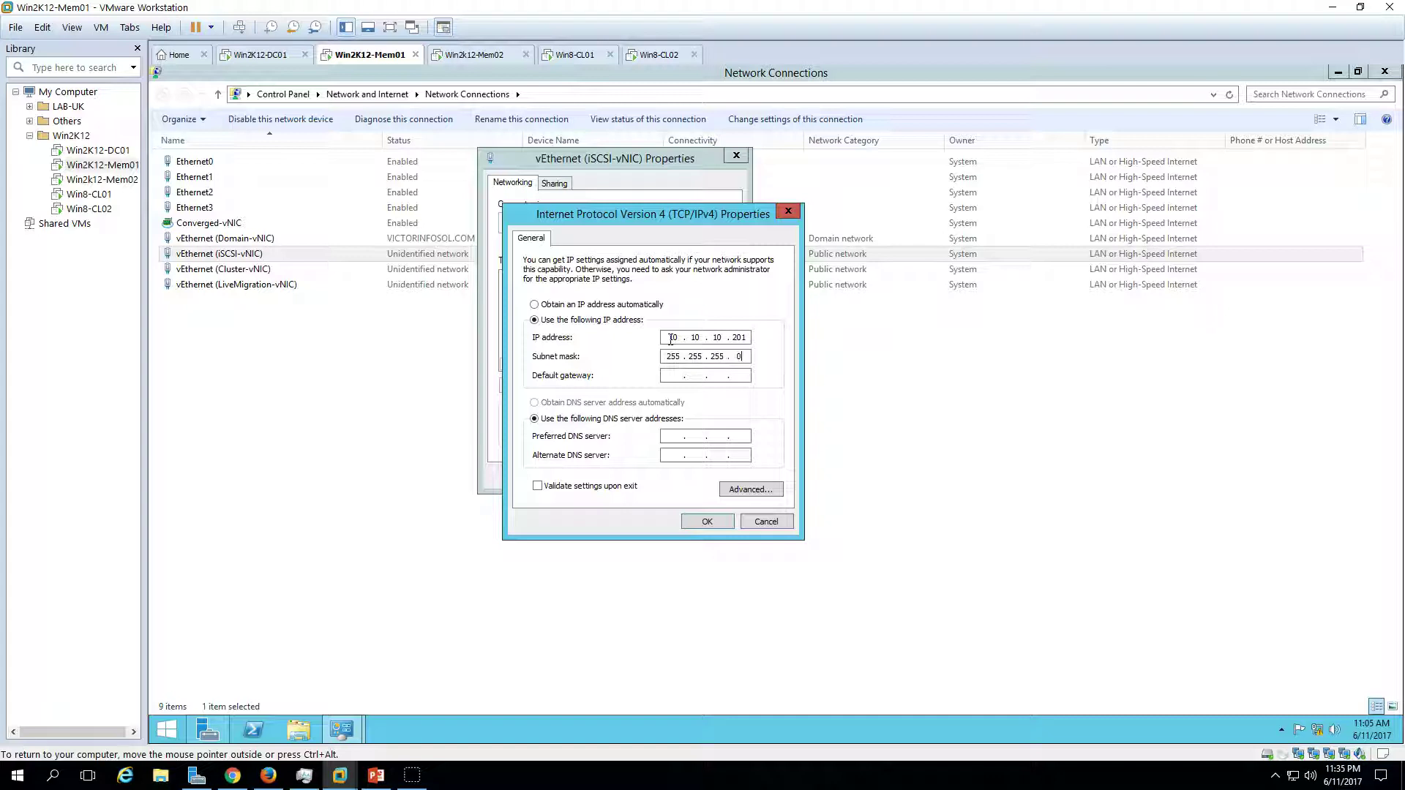
pyautogui.click(711, 527)
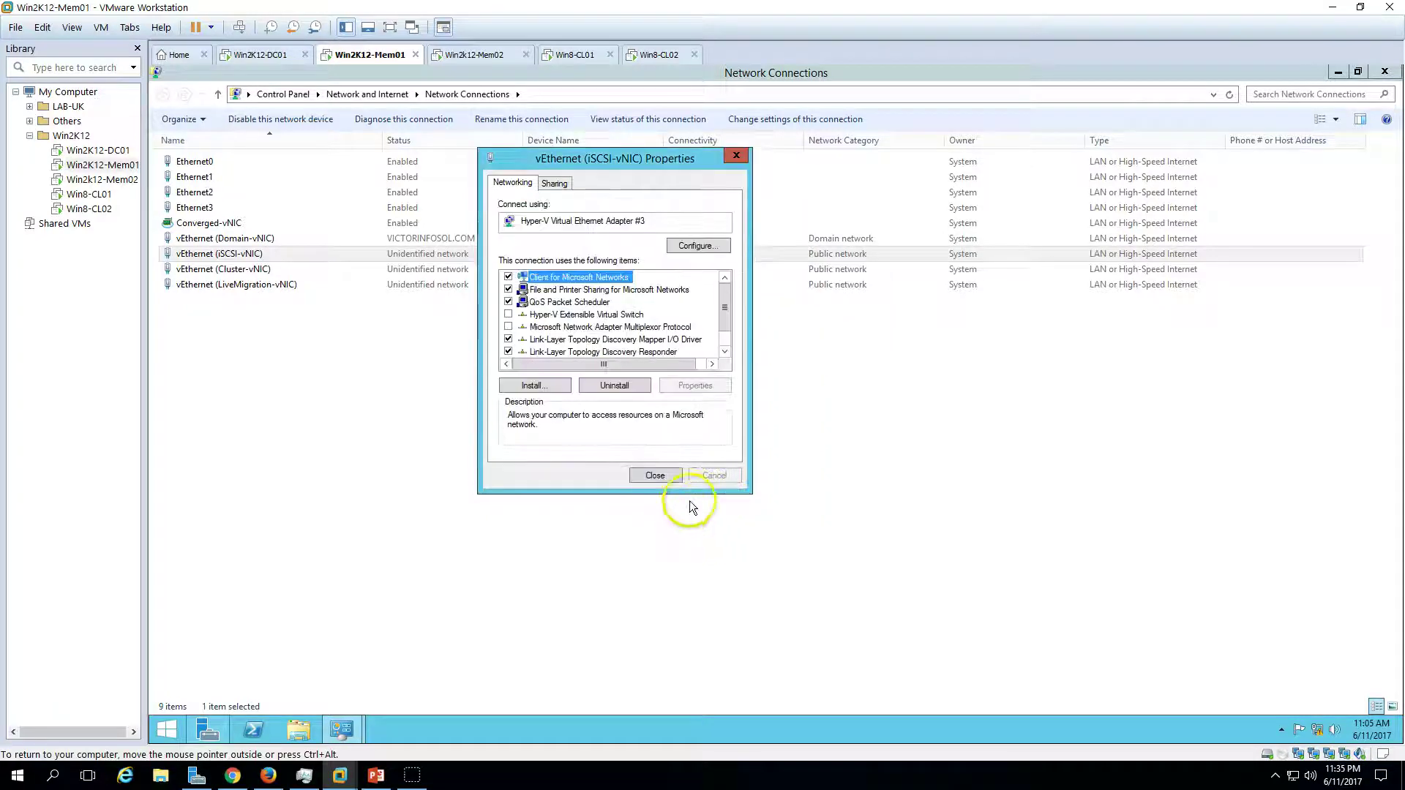
pyautogui.click(655, 476)
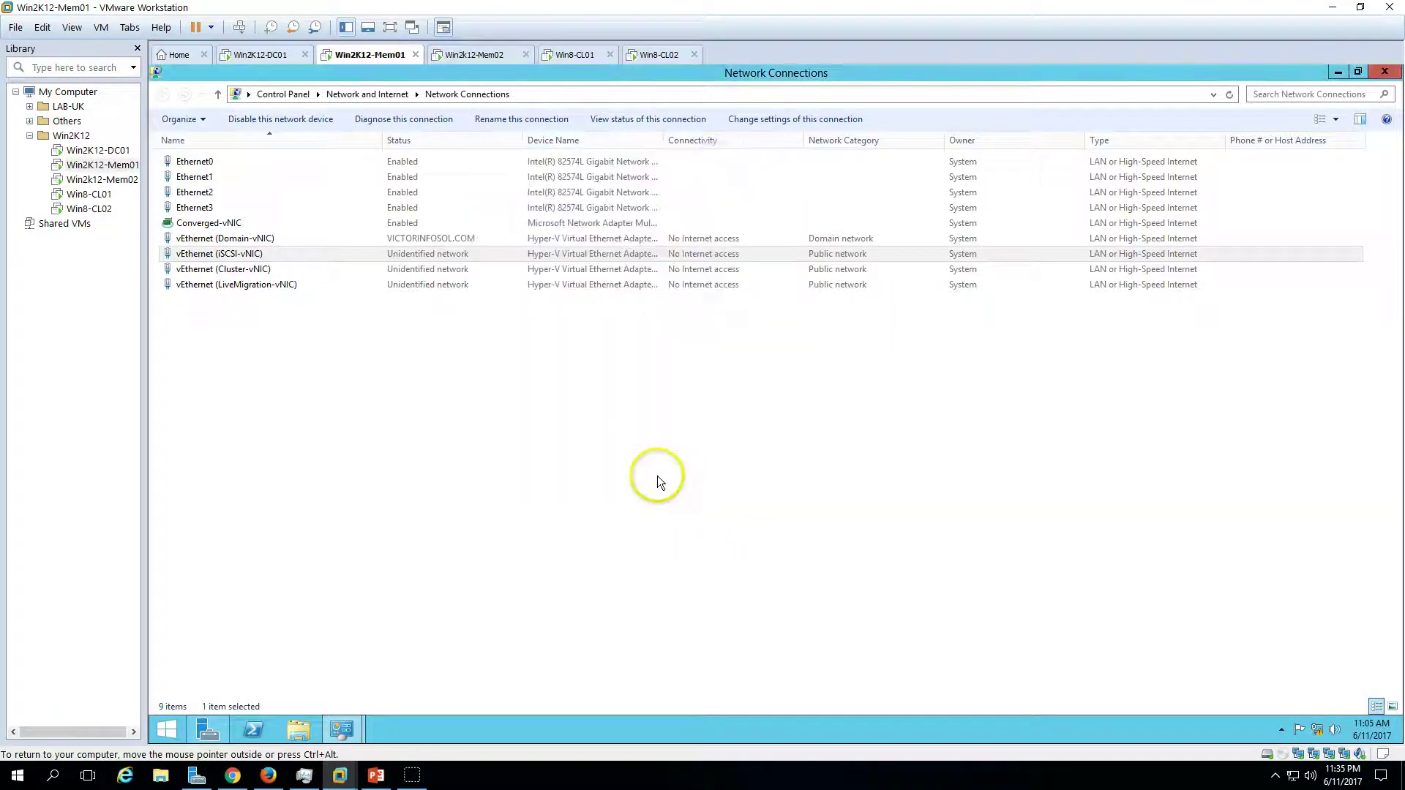
# - Check the address plan on the slide, then open the Cluster-vNIC properties
pyautogui.click(387, 779)
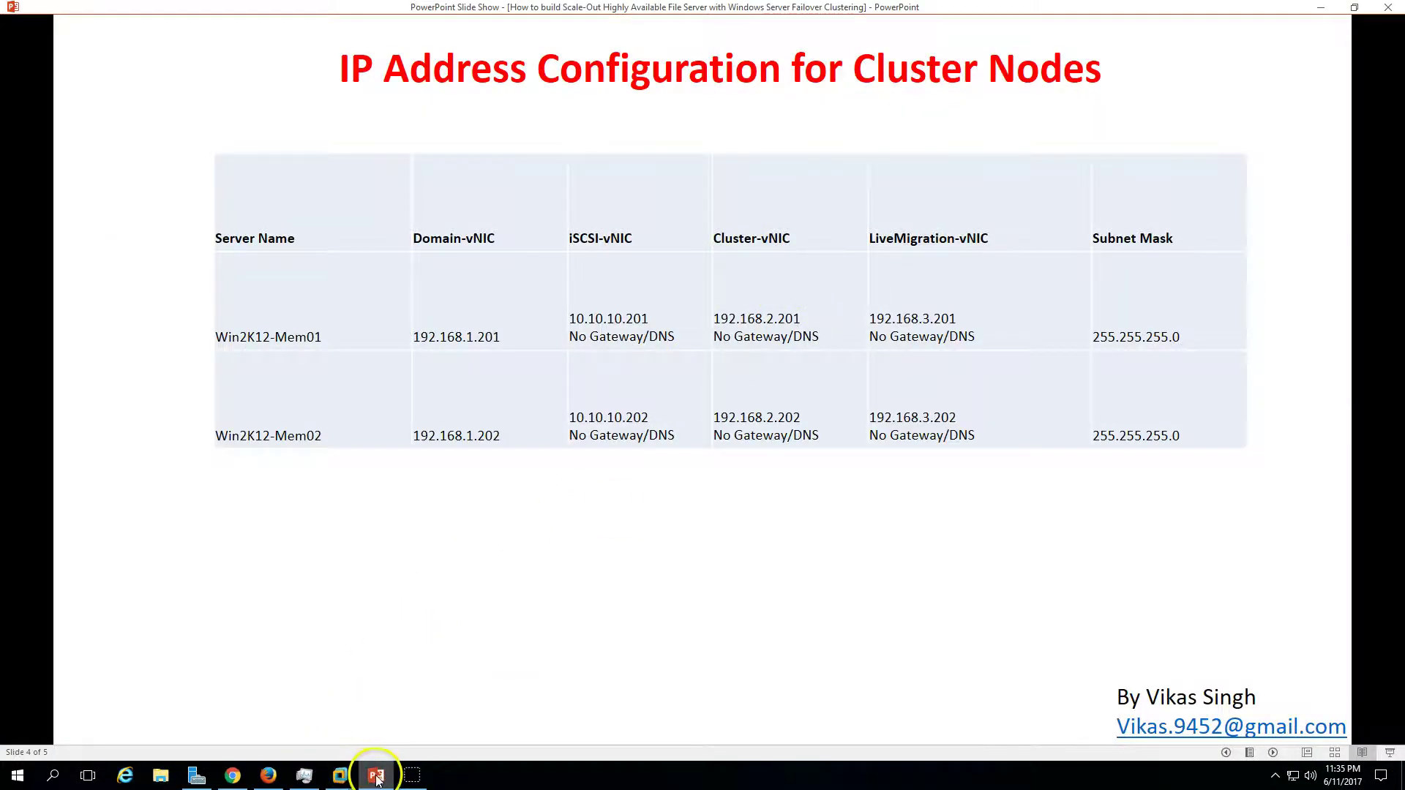
pyautogui.click(339, 776)
pyautogui.doubleClick(268, 269)
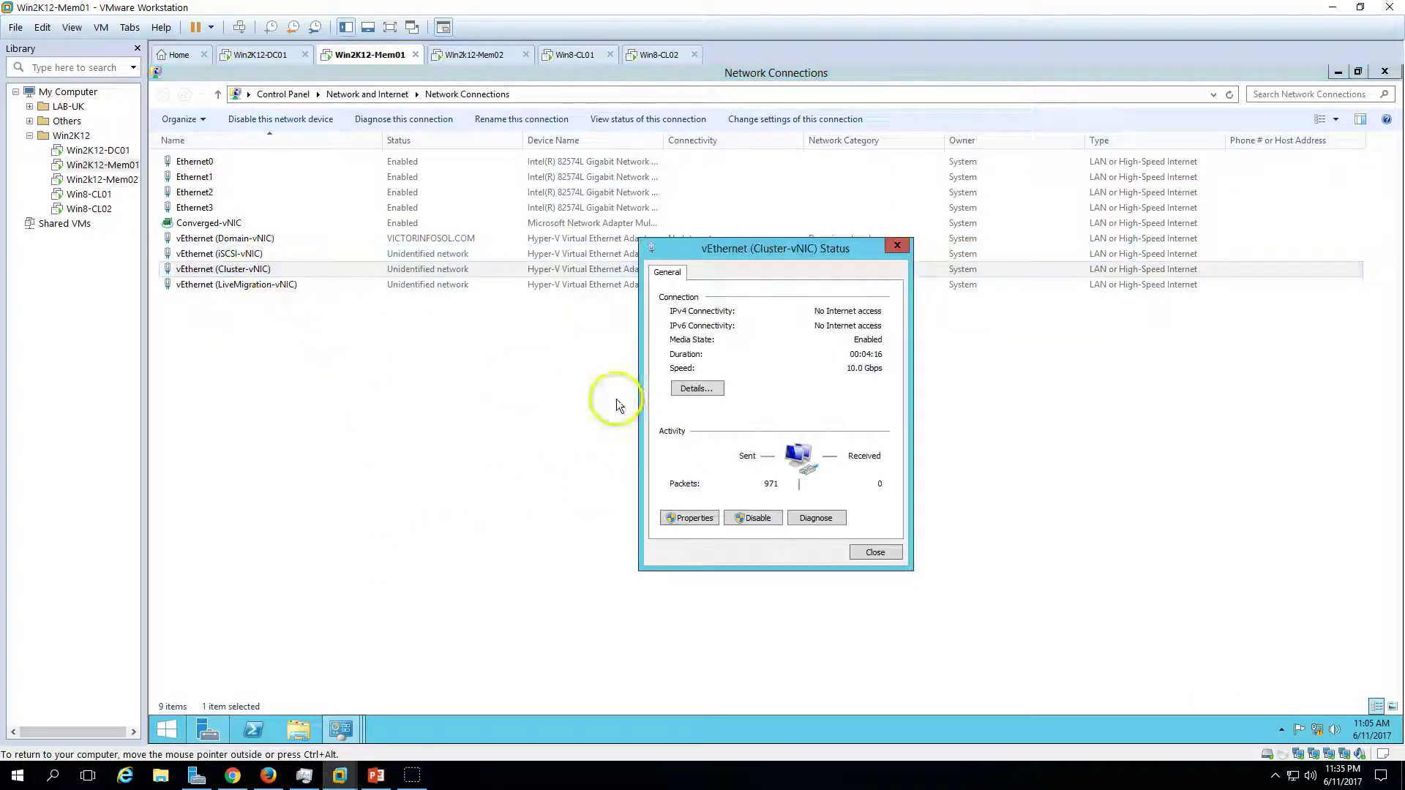
pyautogui.click(696, 518)
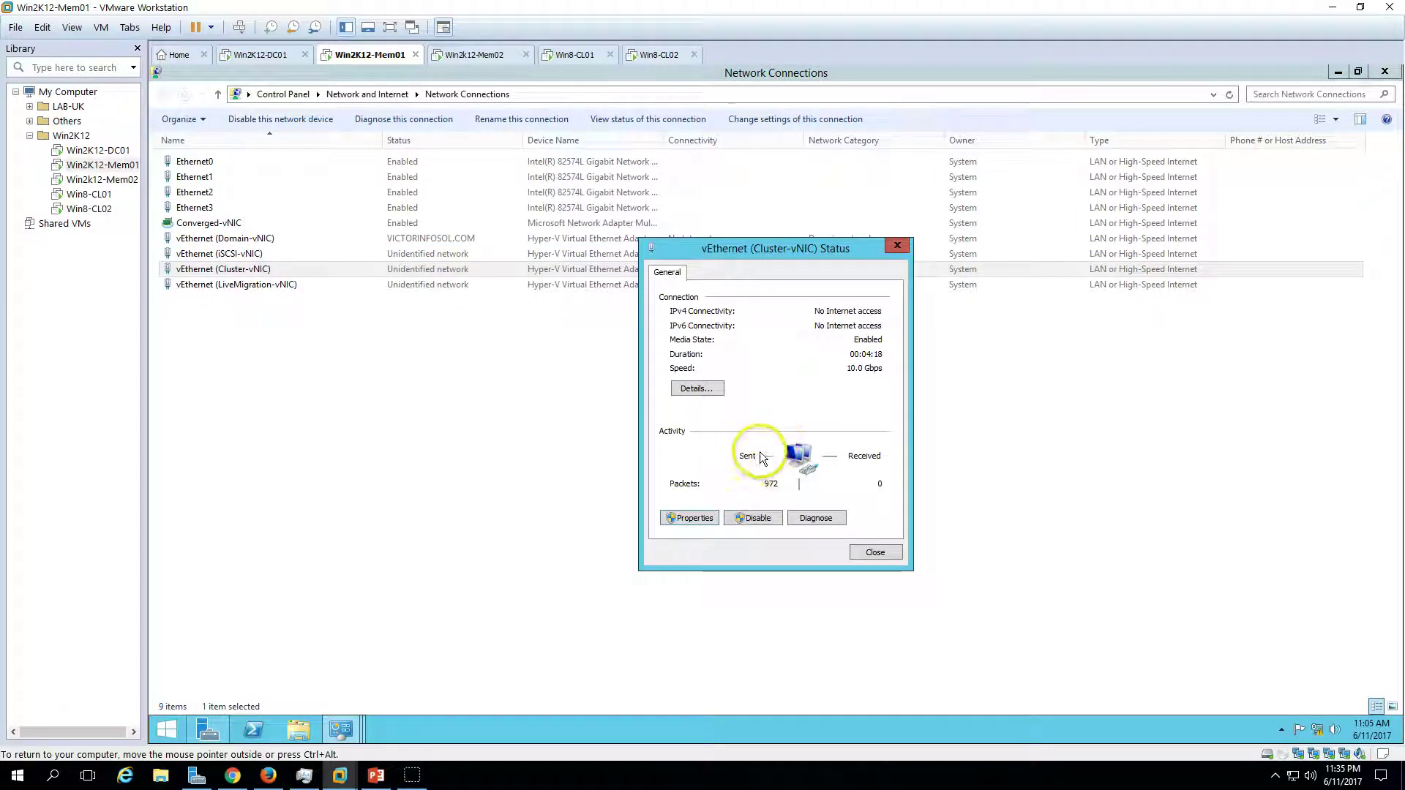
# - Set Cluster-vNIC to static 192.168.2.201 with mask 255.255.255.0, no gateway or DNS
pyautogui.scroll(-1, 805, 443)
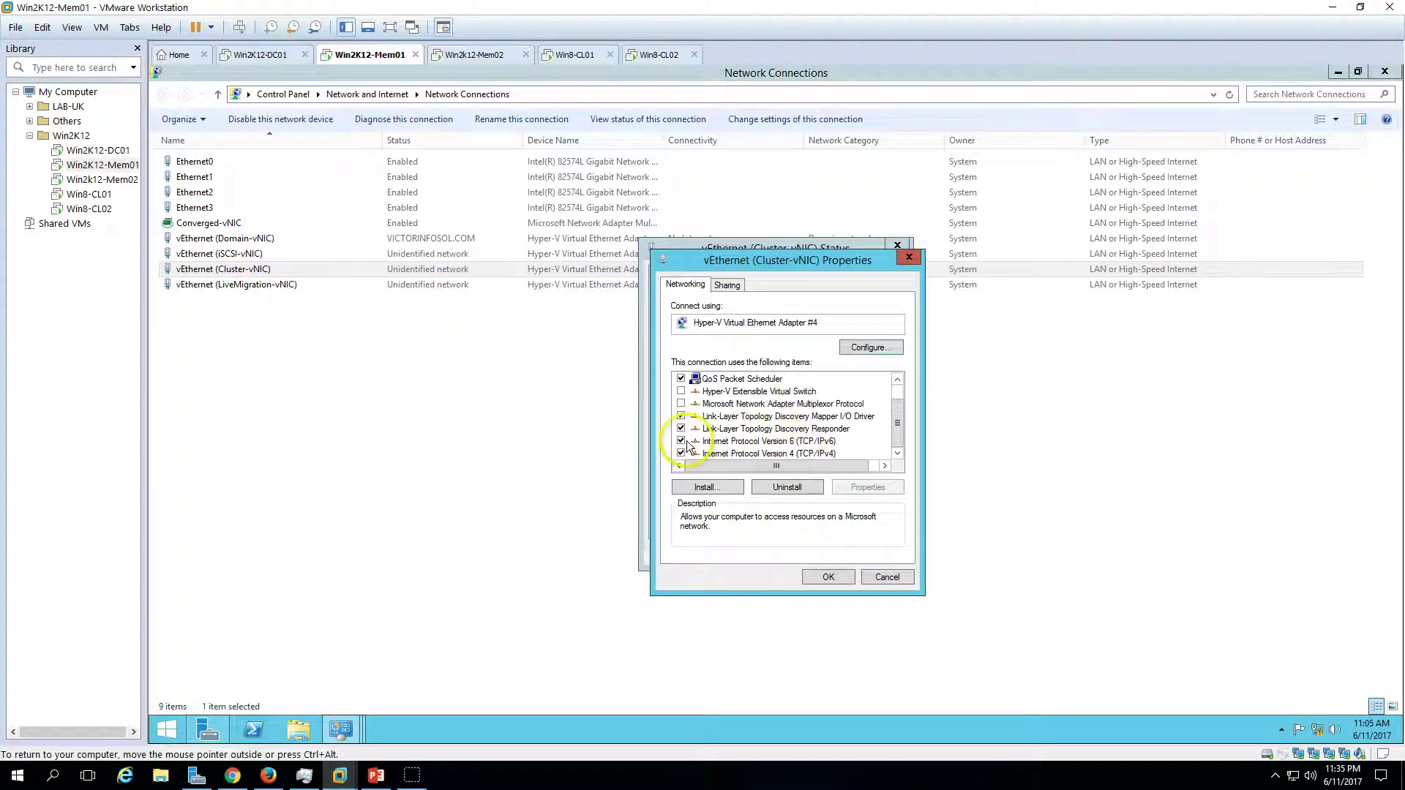
pyautogui.click(798, 453)
pyautogui.click(871, 487)
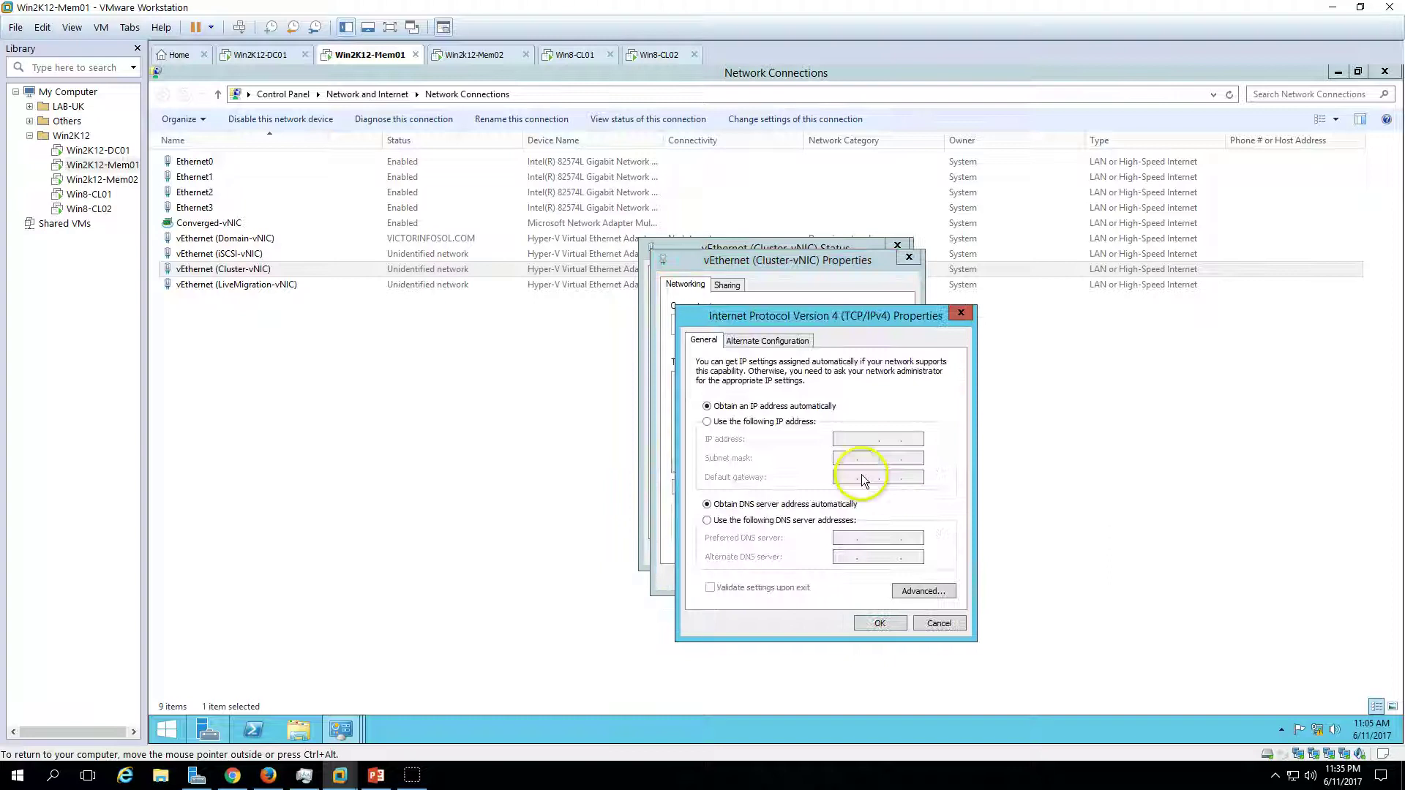
pyautogui.click(797, 423)
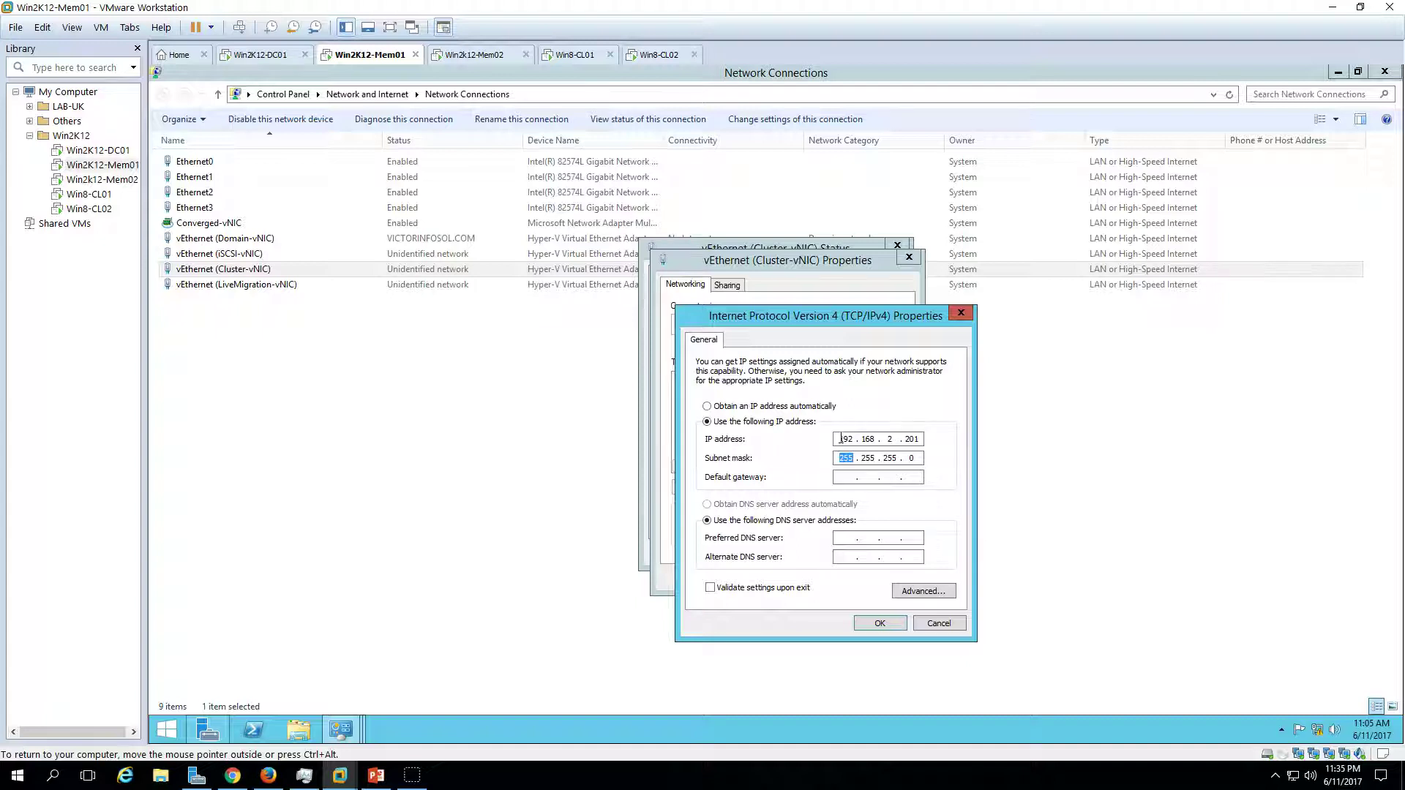
pyautogui.click(874, 627)
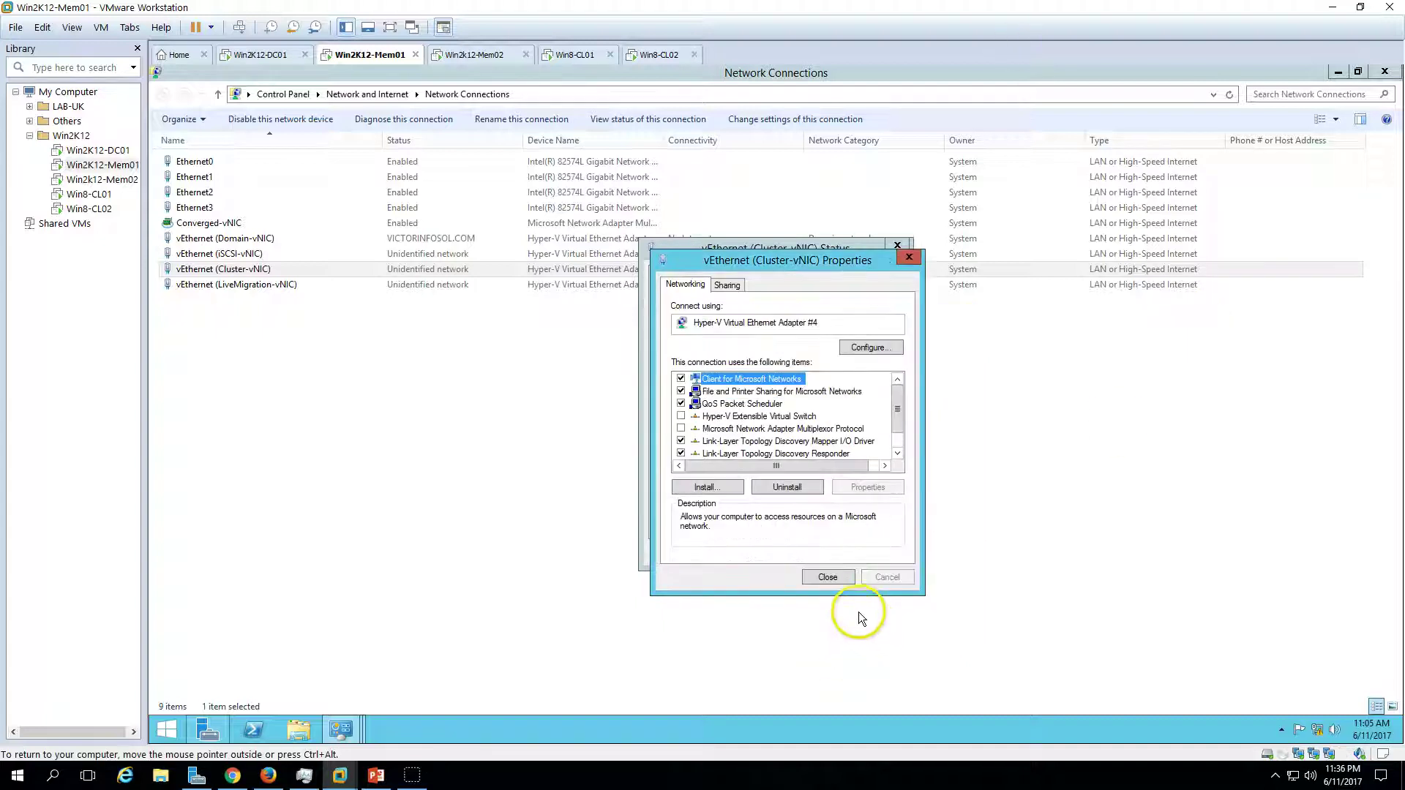
pyautogui.click(828, 580)
pyautogui.click(875, 558)
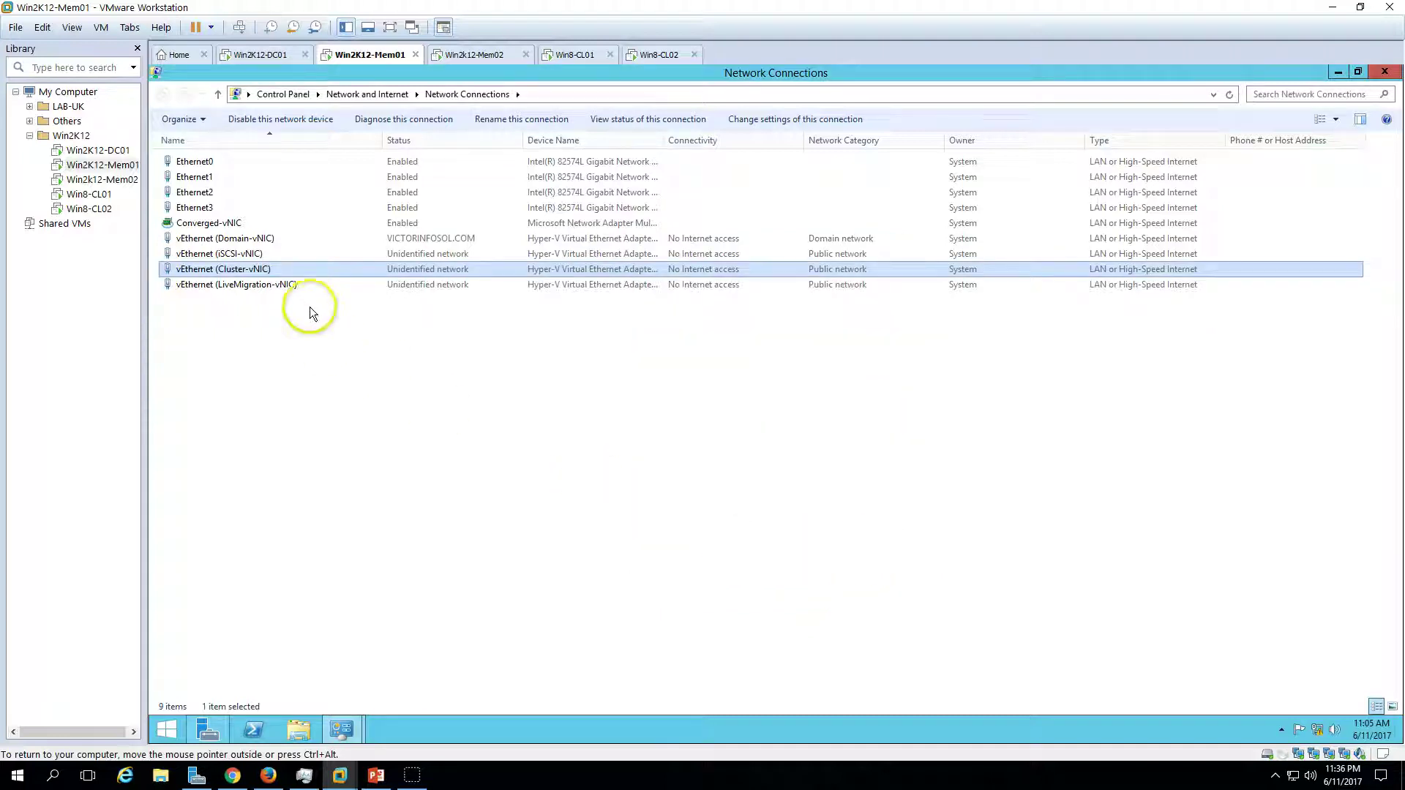
pyautogui.doubleClick(303, 284)
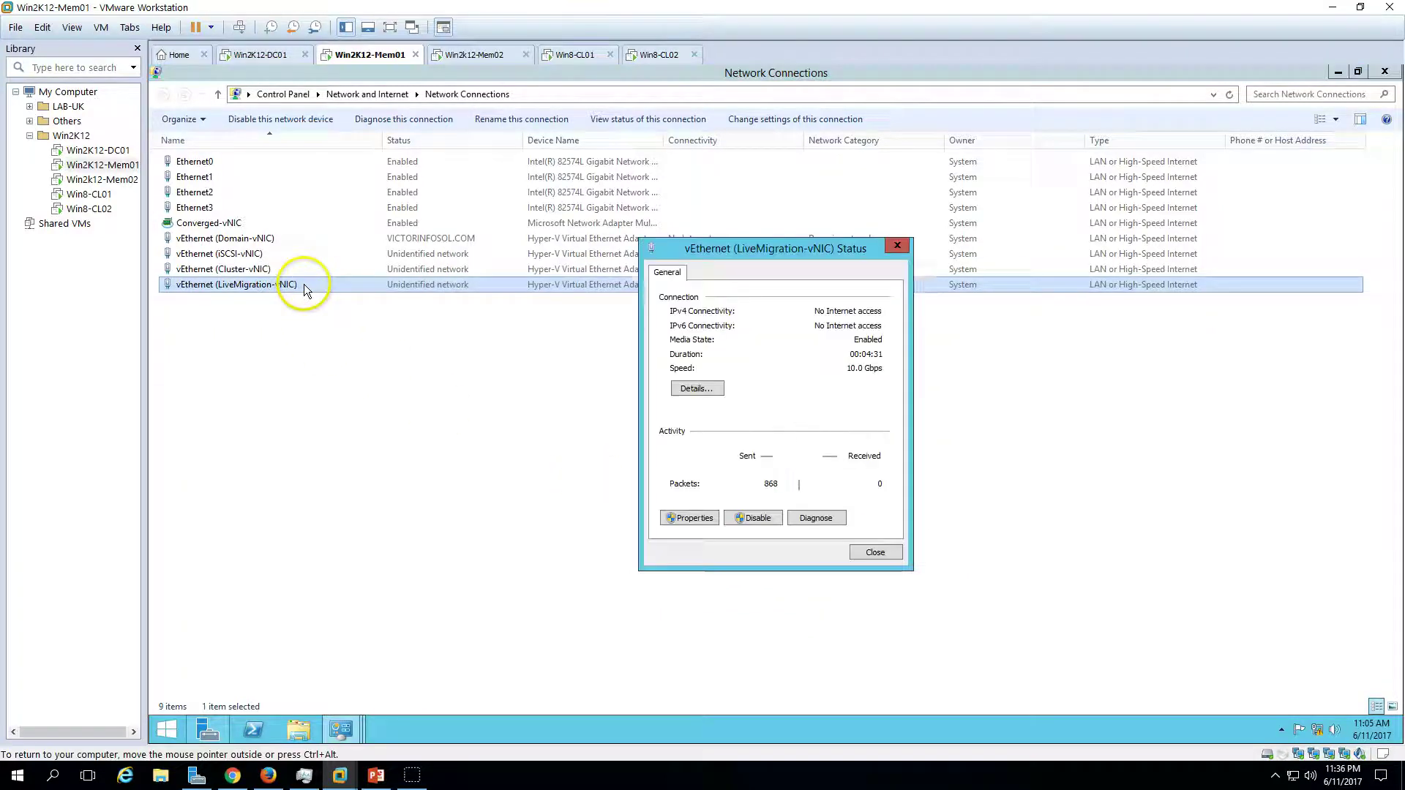
# - Disable IPv6 and give LiveMigration-vNIC static 192.168.3.201, mask 255.255.255.0, closing its dialogs
pyautogui.click(694, 518)
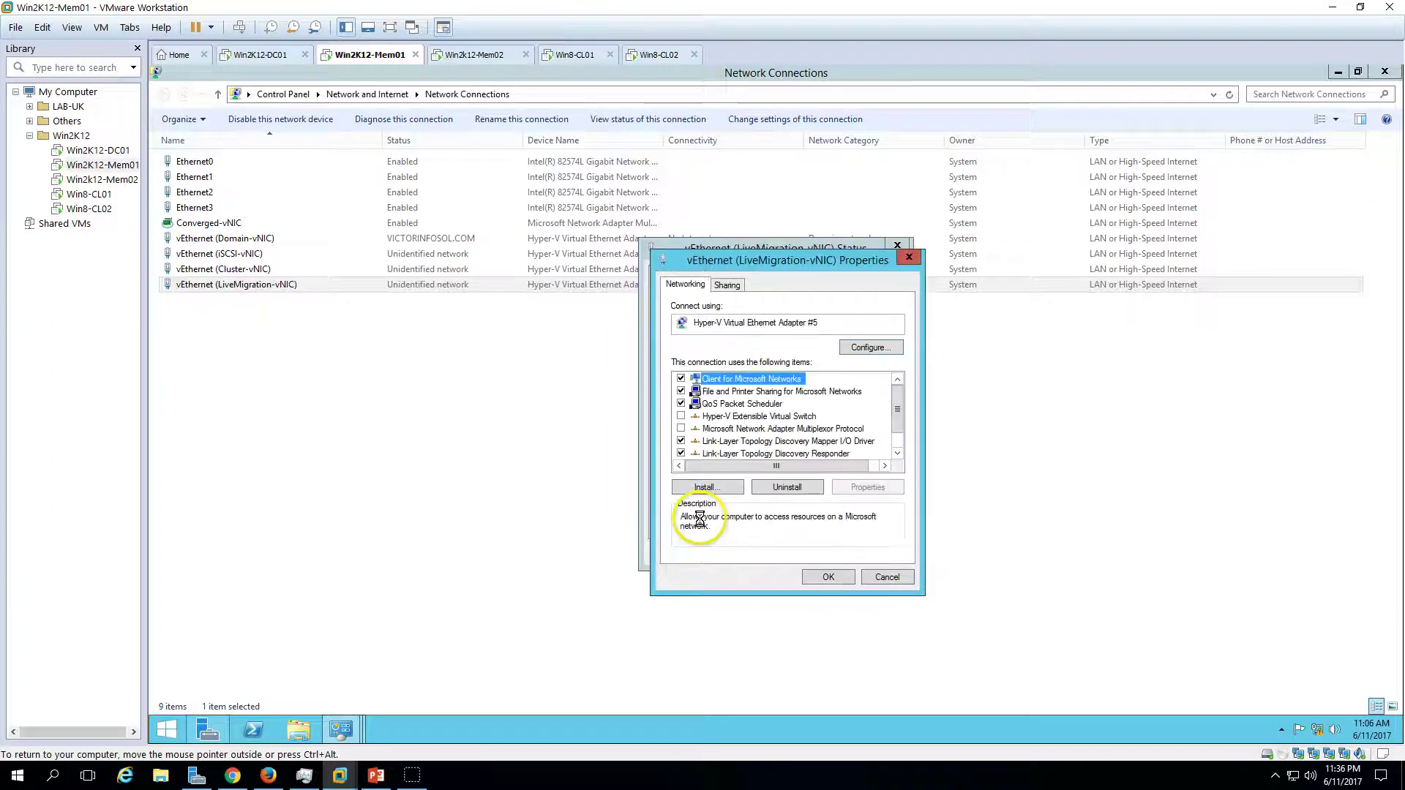
pyautogui.scroll(-2, 703, 432)
pyautogui.click(761, 453)
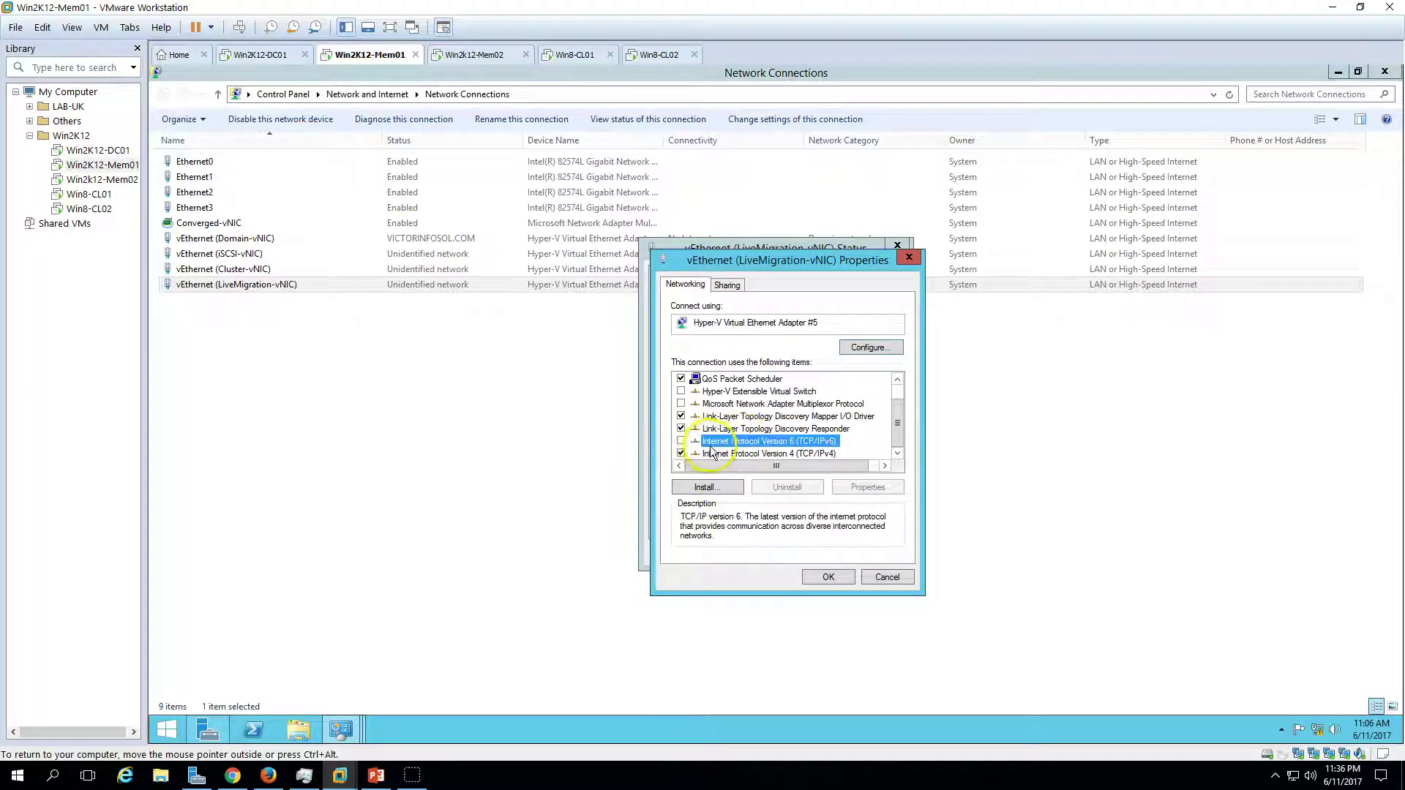
pyautogui.click(871, 486)
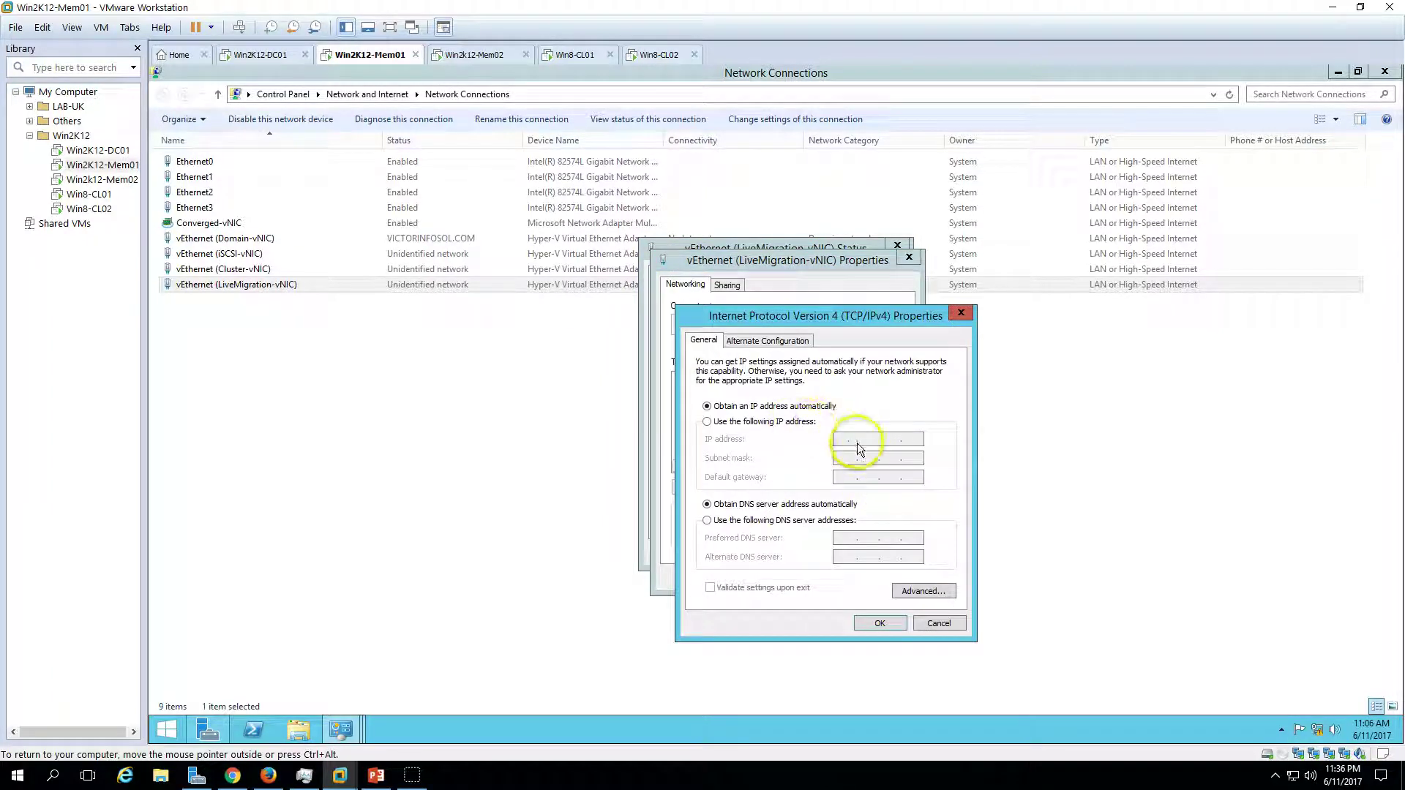
pyautogui.click(796, 423)
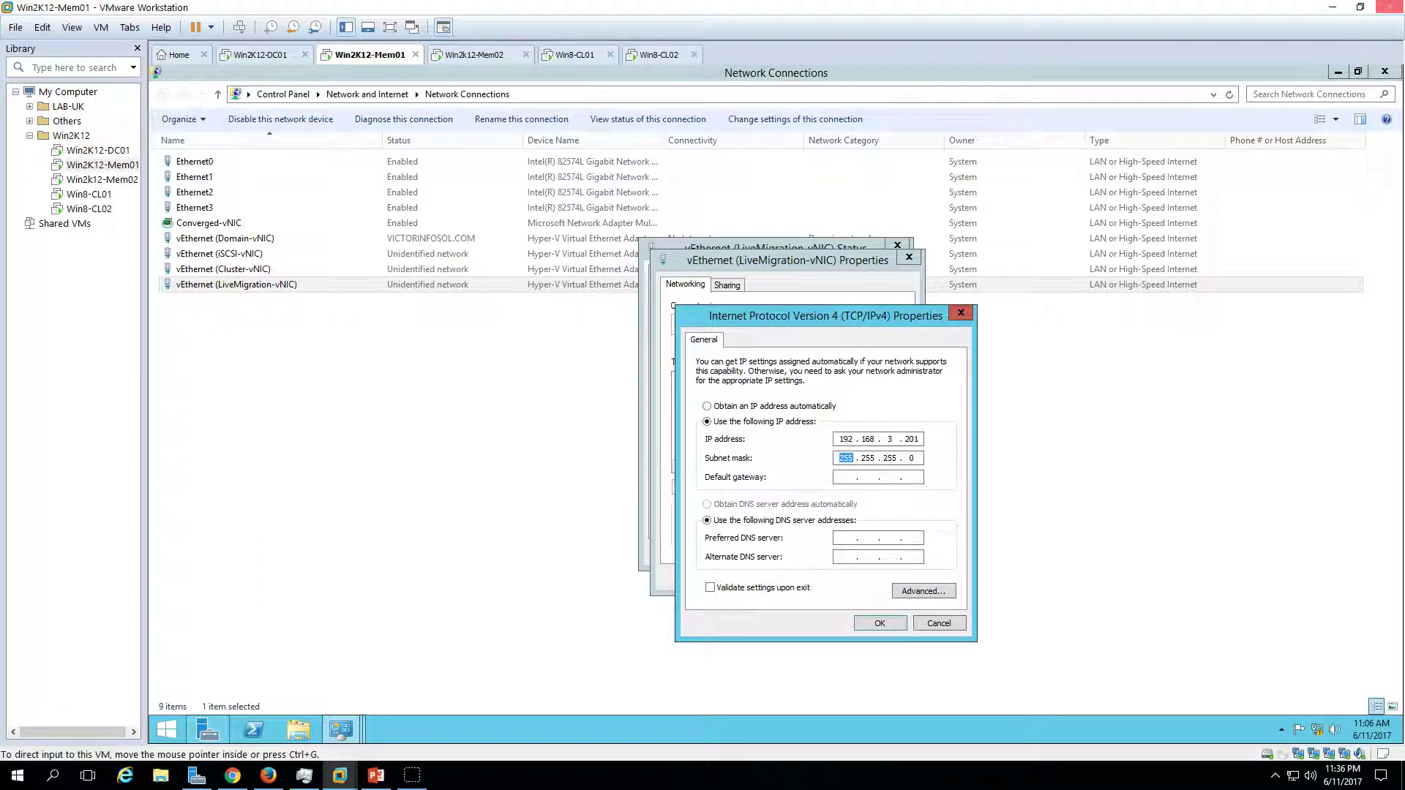
pyautogui.click(883, 626)
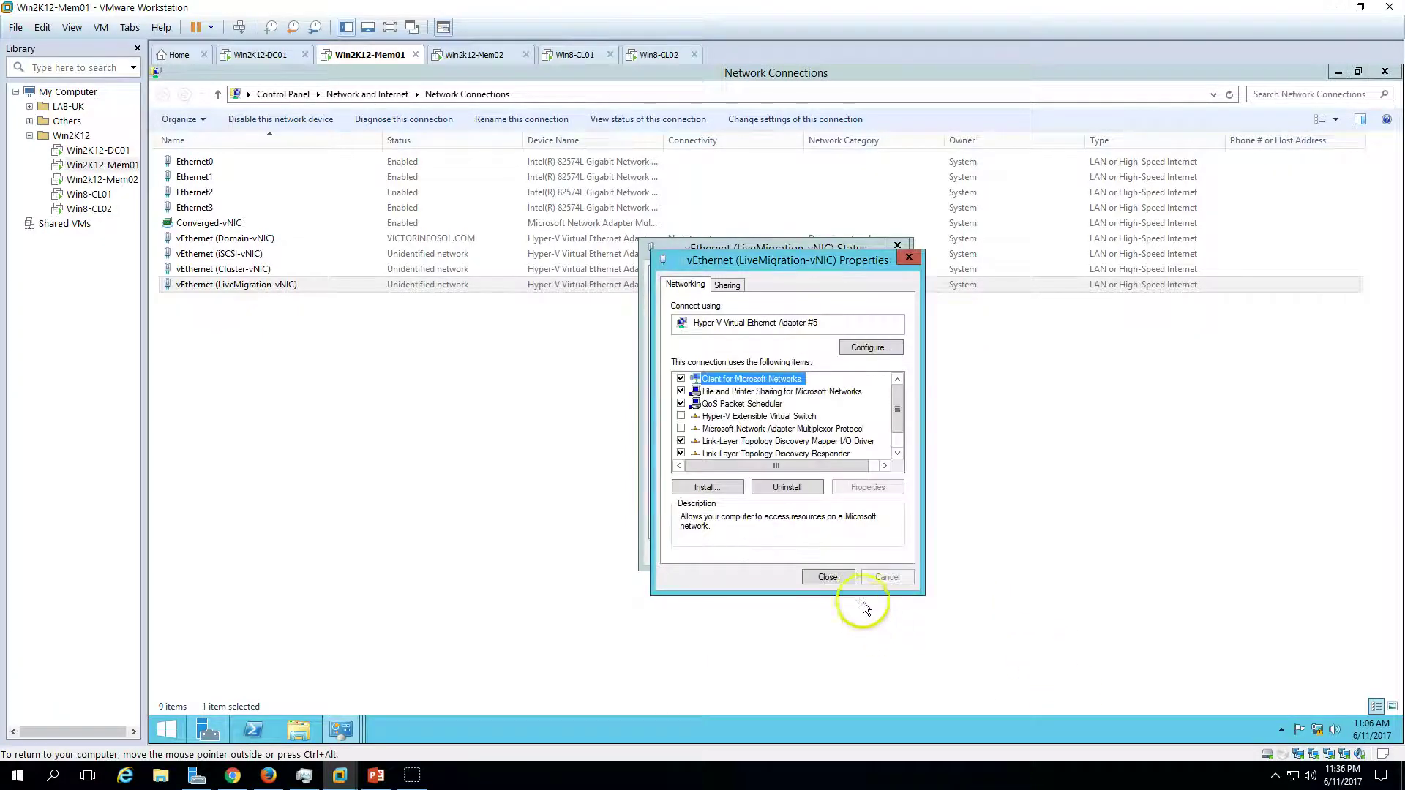
pyautogui.click(833, 577)
pyautogui.click(868, 555)
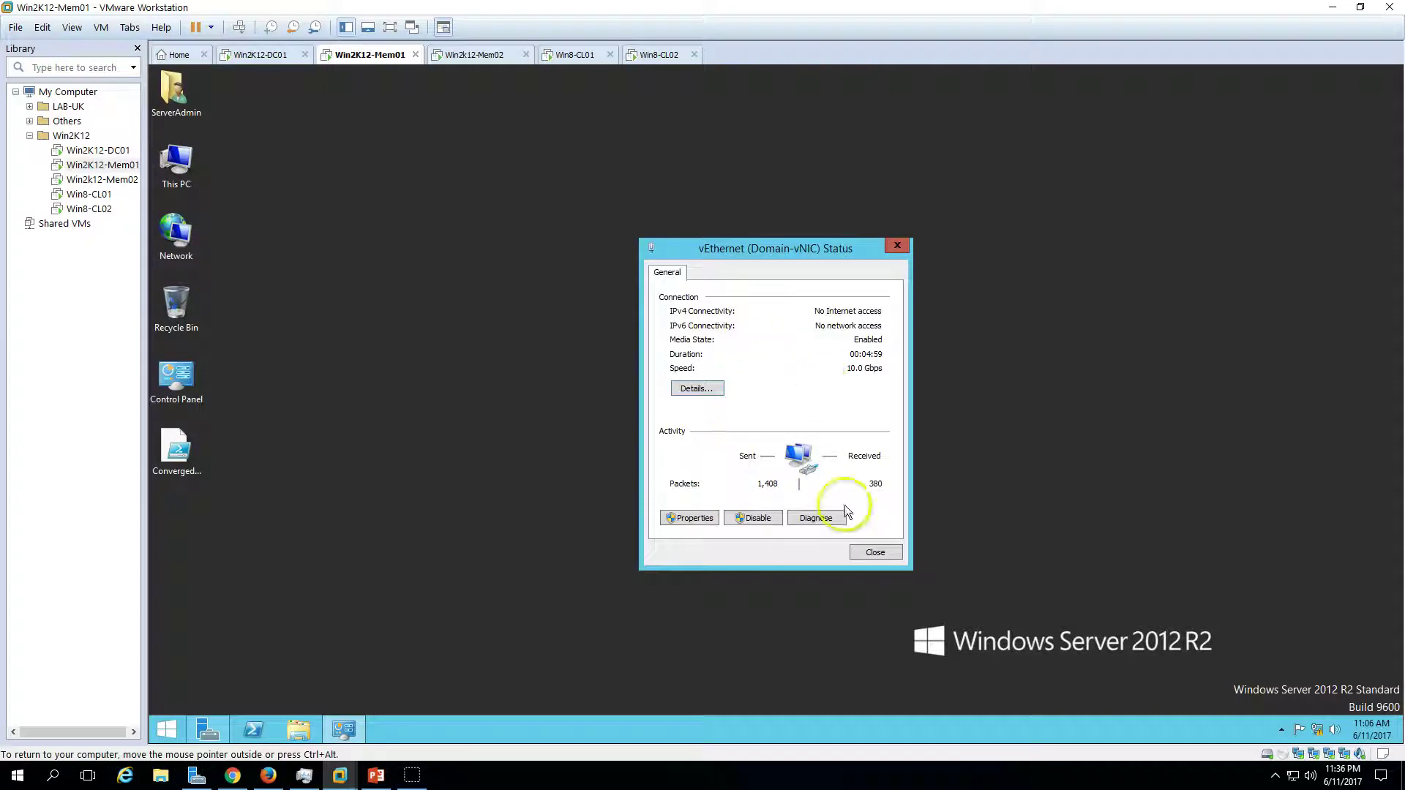
pyautogui.click(877, 554)
# - On Win2k12-Mem02, disable IPv6 on Domain-vNIC and assign it a static IPv4 address
pyautogui.click(478, 57)
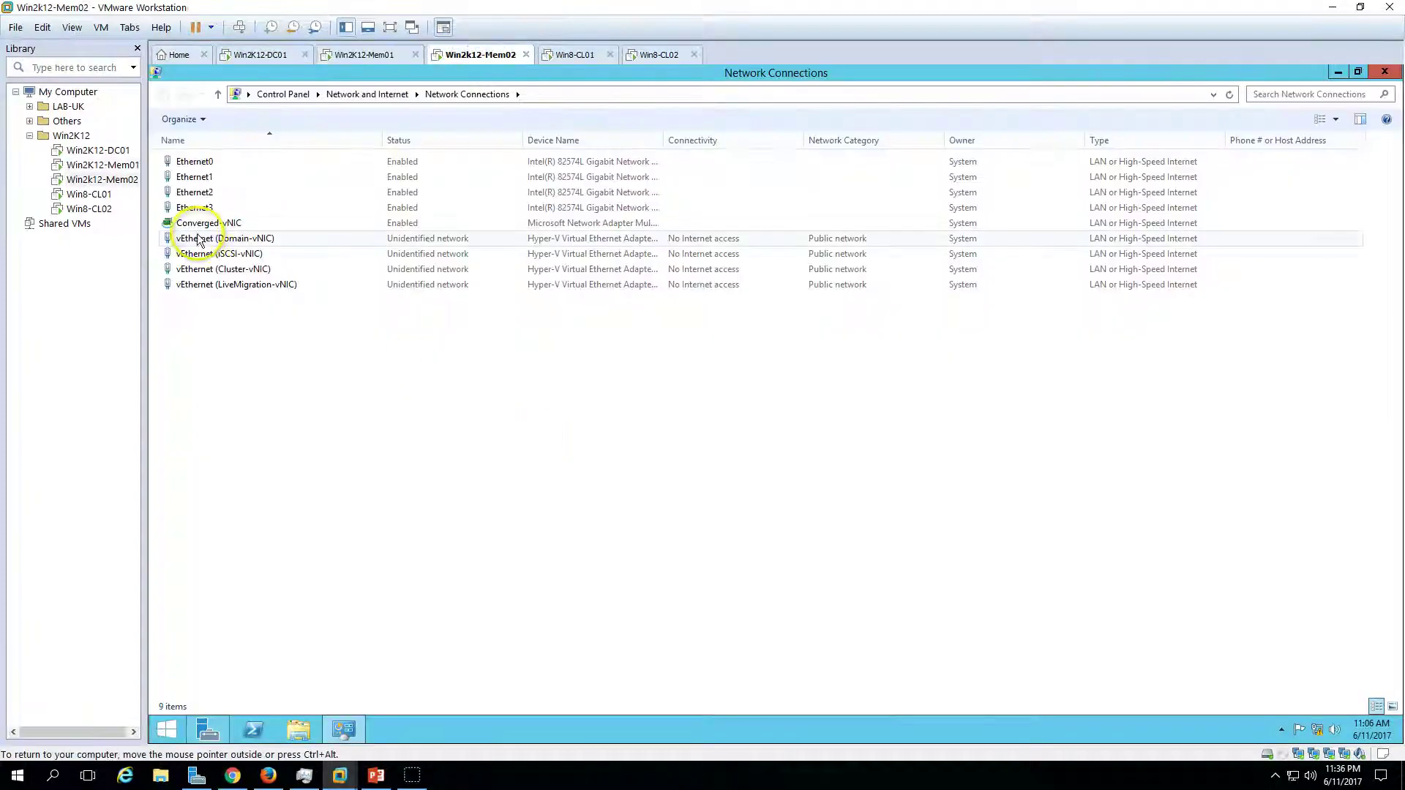
pyautogui.click(225, 239)
pyautogui.doubleClick(225, 239)
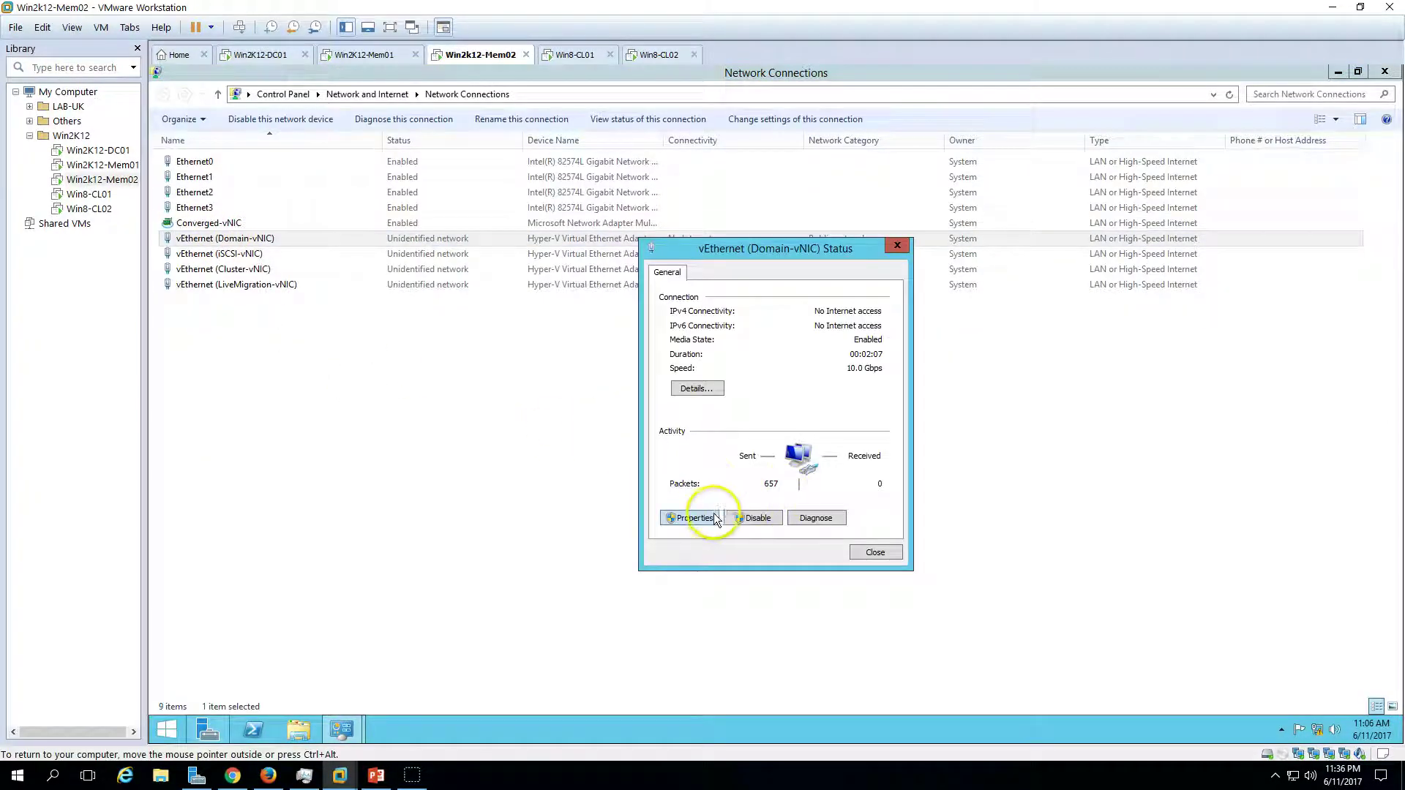
pyautogui.click(704, 518)
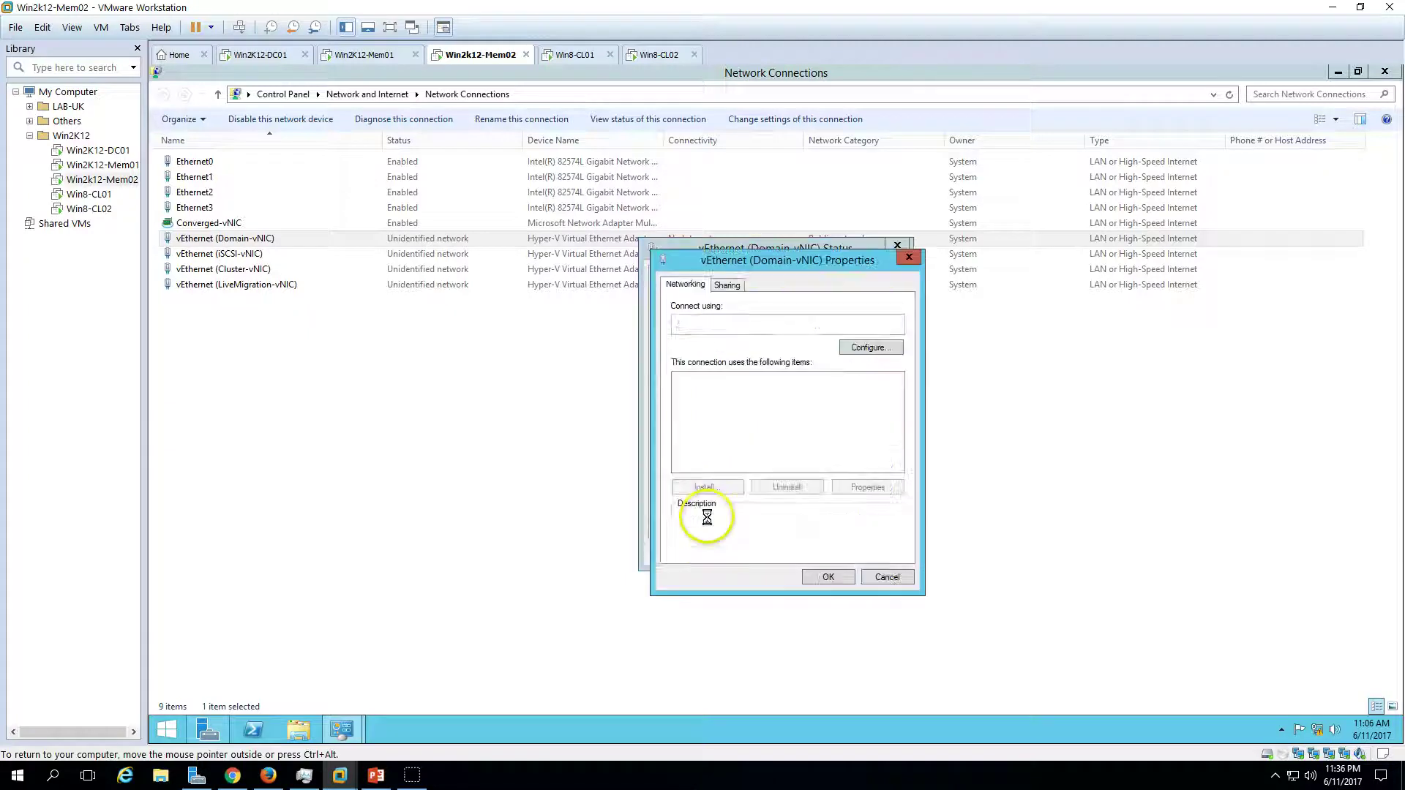
pyautogui.scroll(-1, 739, 439)
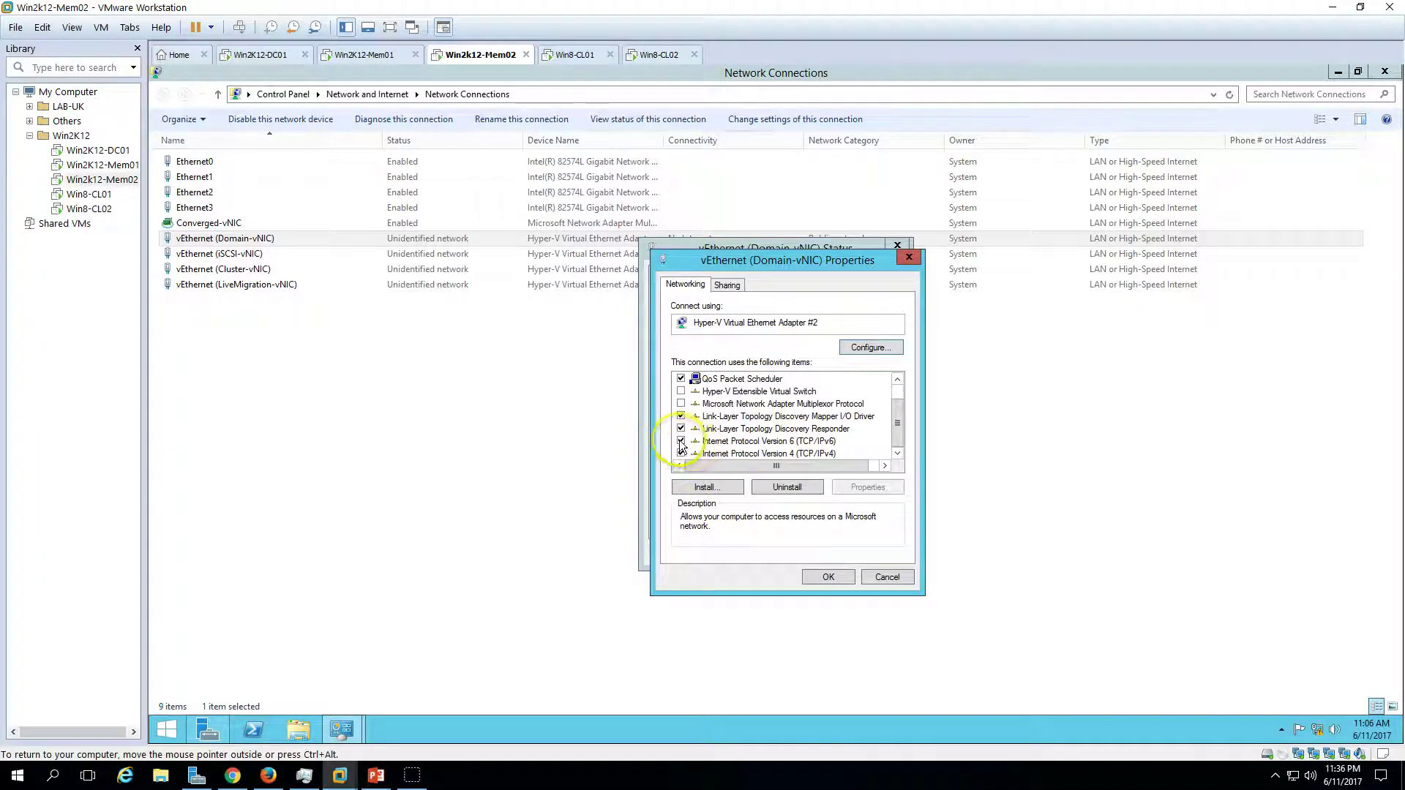
pyautogui.click(765, 441)
pyautogui.click(765, 454)
pyautogui.click(869, 487)
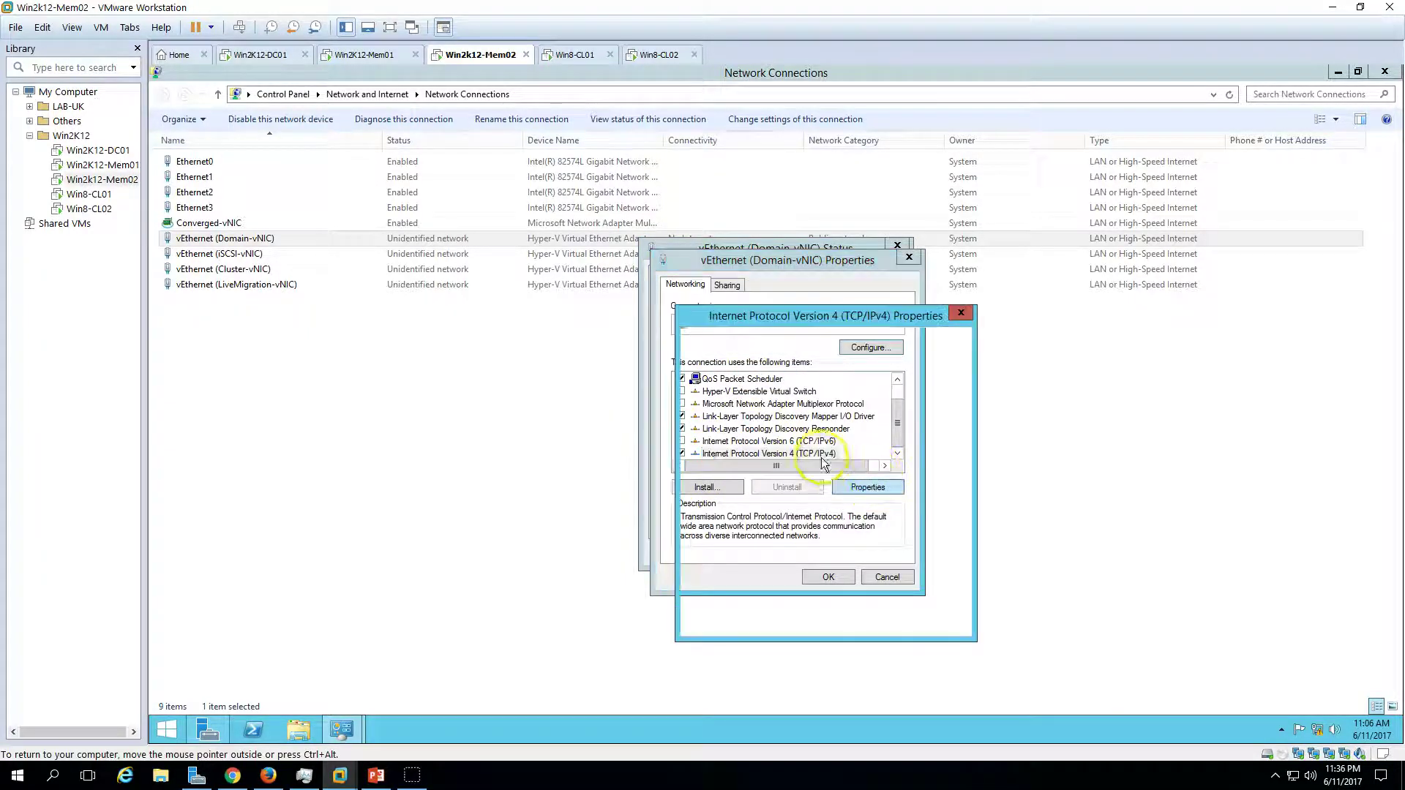
pyautogui.click(782, 425)
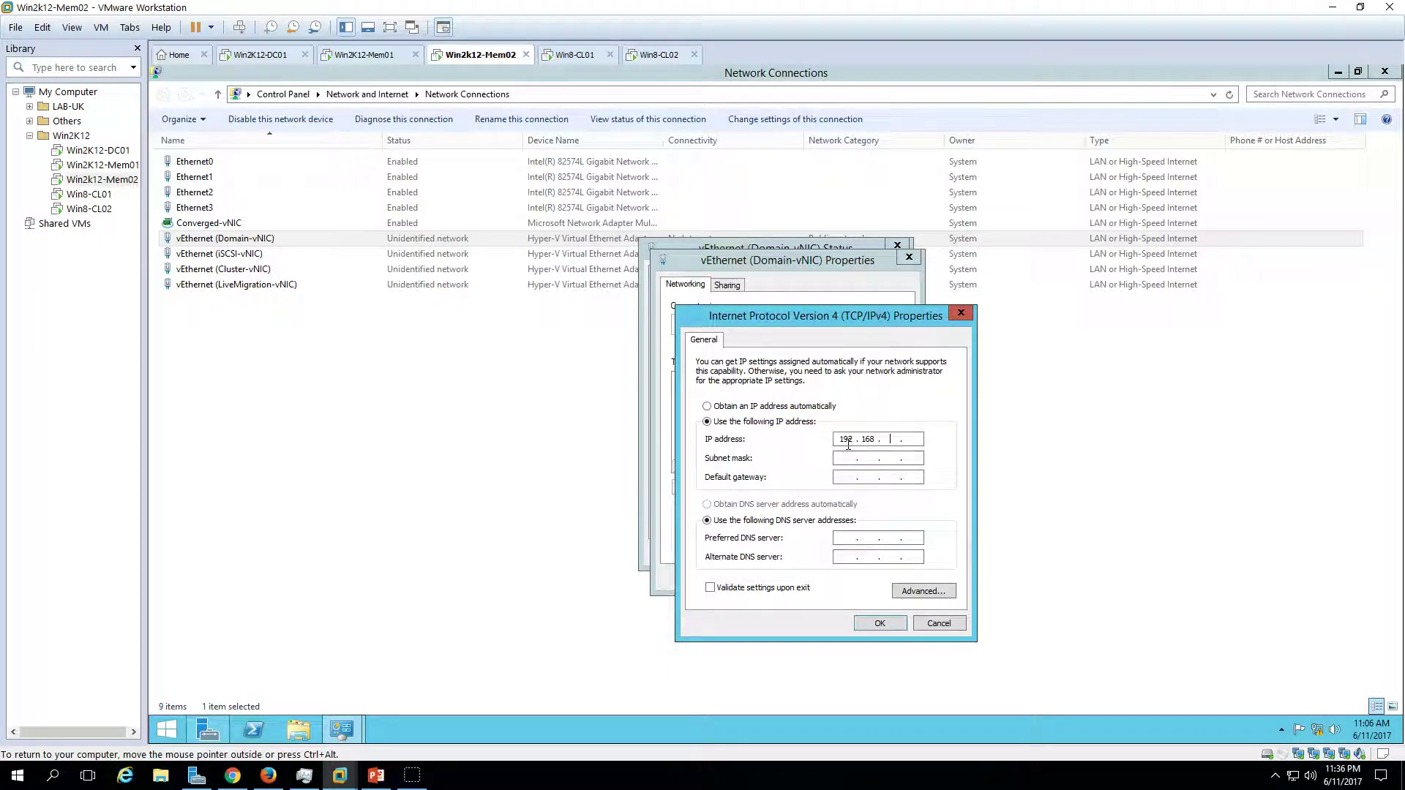
pyautogui.click(882, 622)
pyautogui.click(840, 579)
pyautogui.click(883, 556)
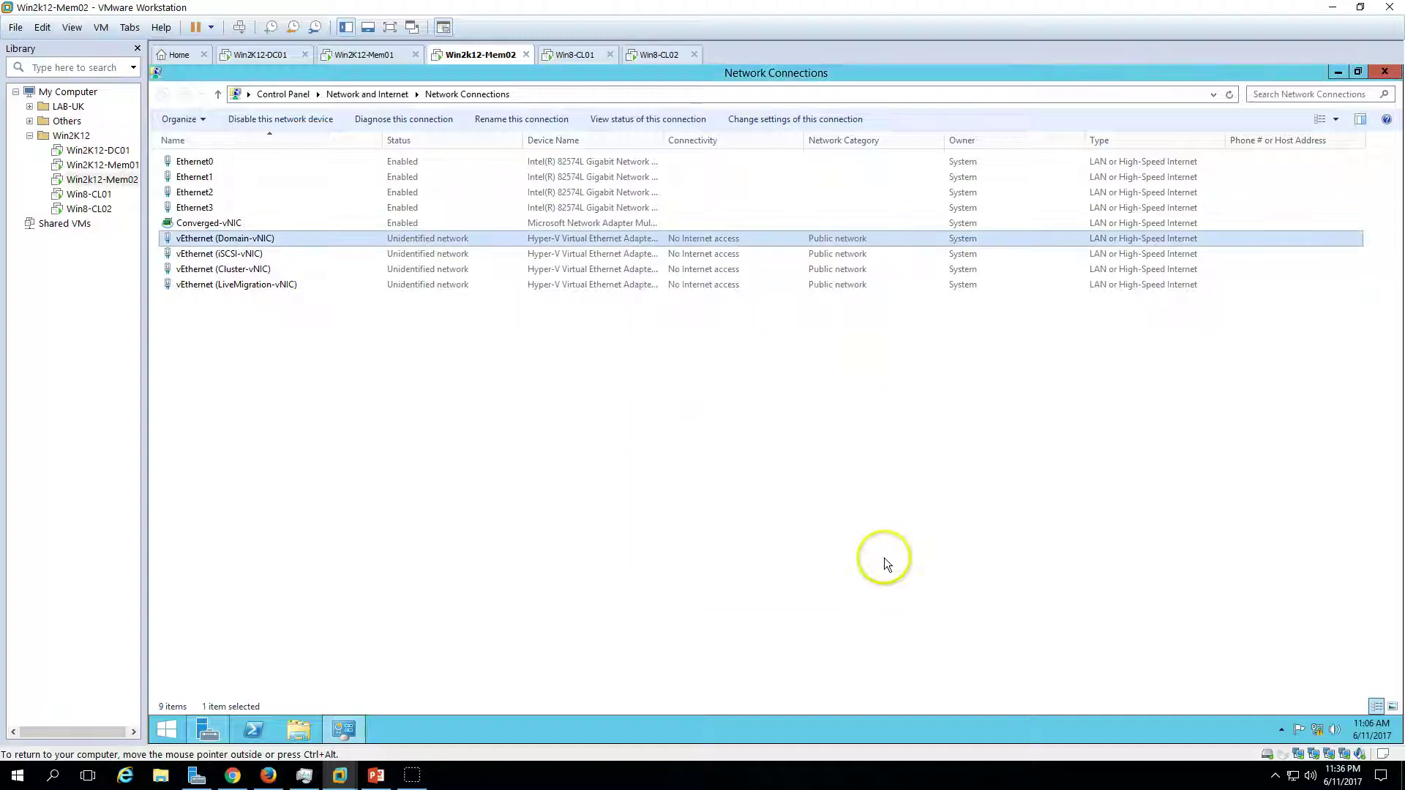
# - Disable IPv6 and set Mem02's iSCSI-vNIC to static 10.10.10.202, mask 255.255.255.0
pyautogui.click(335, 253)
pyautogui.doubleClick(336, 253)
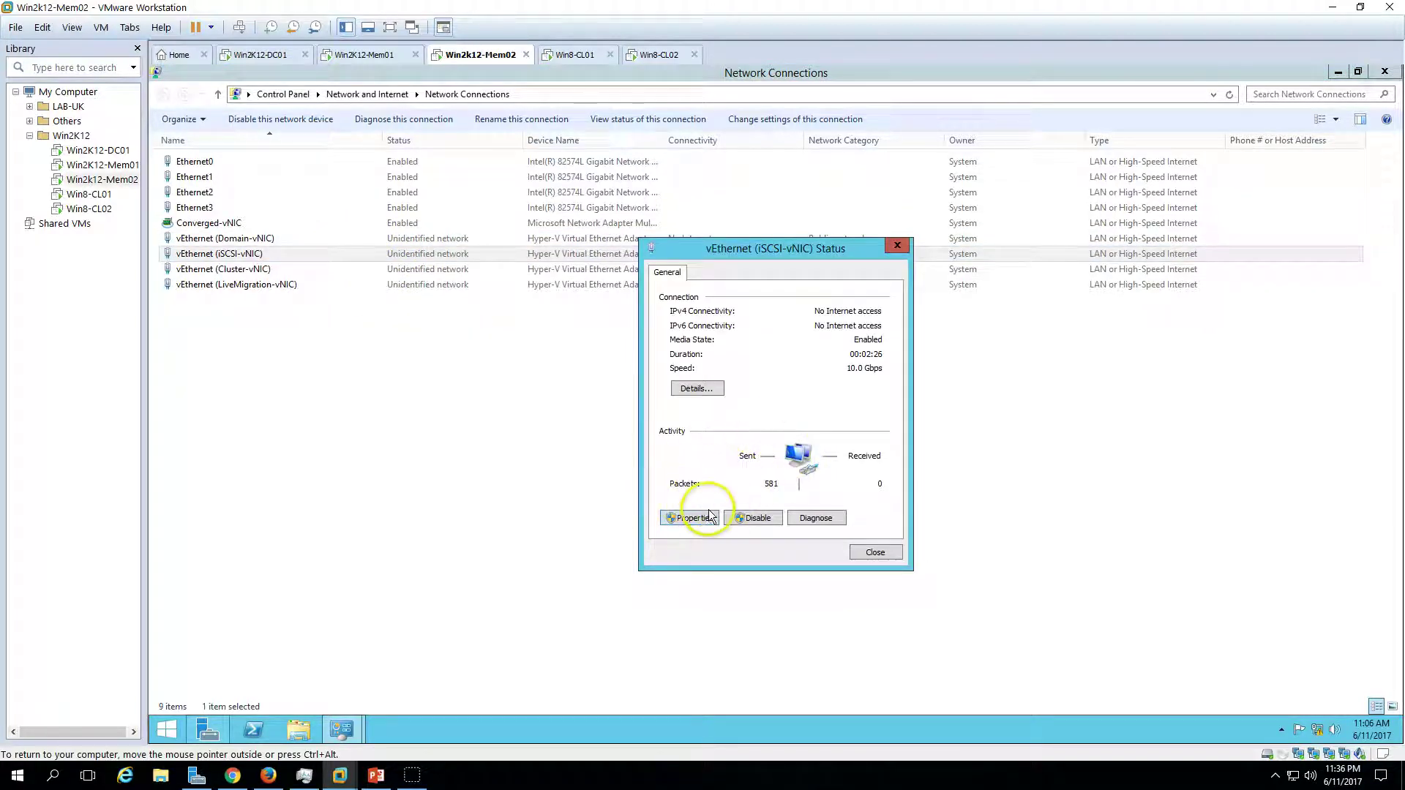
pyautogui.click(691, 518)
pyautogui.click(680, 440)
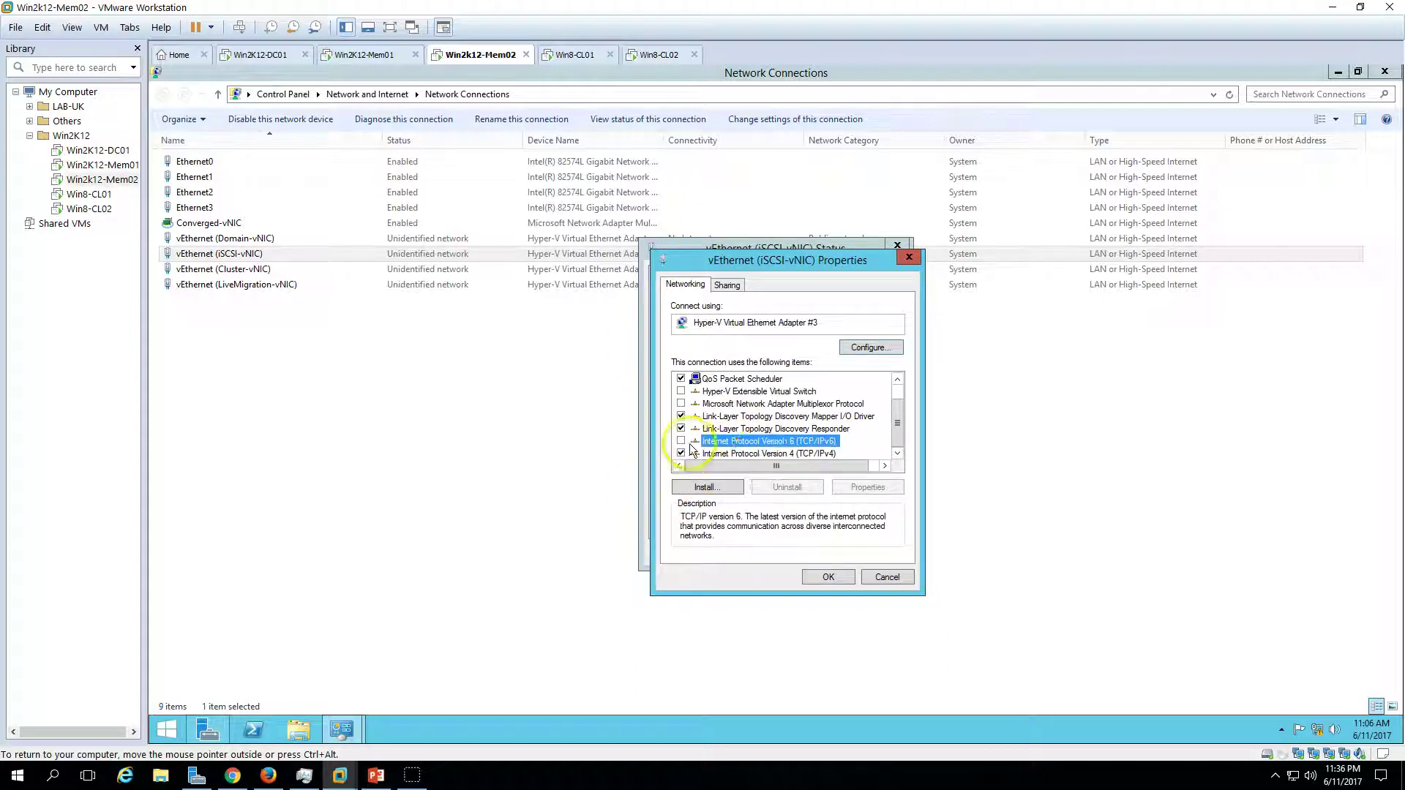
pyautogui.click(761, 453)
pyautogui.click(870, 489)
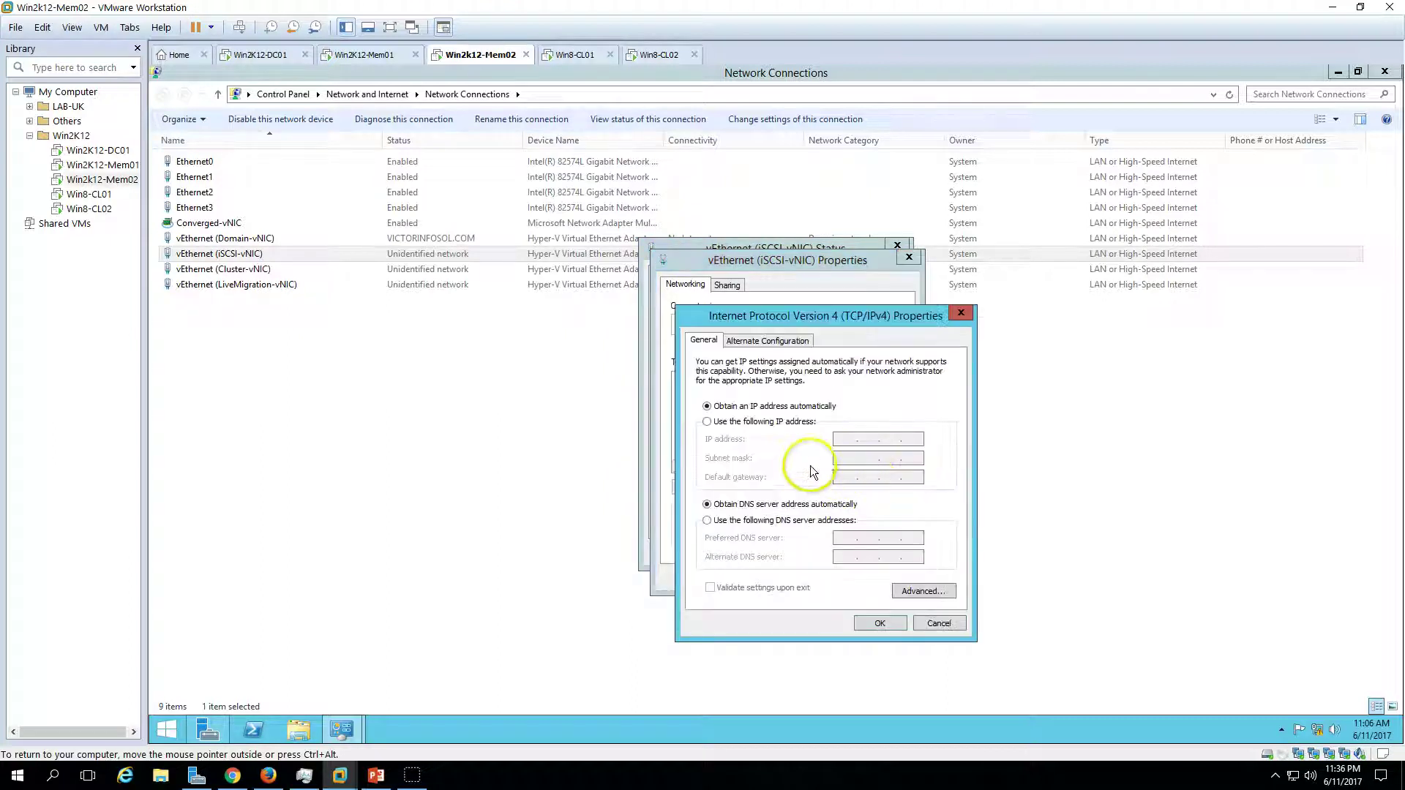
pyautogui.click(776, 422)
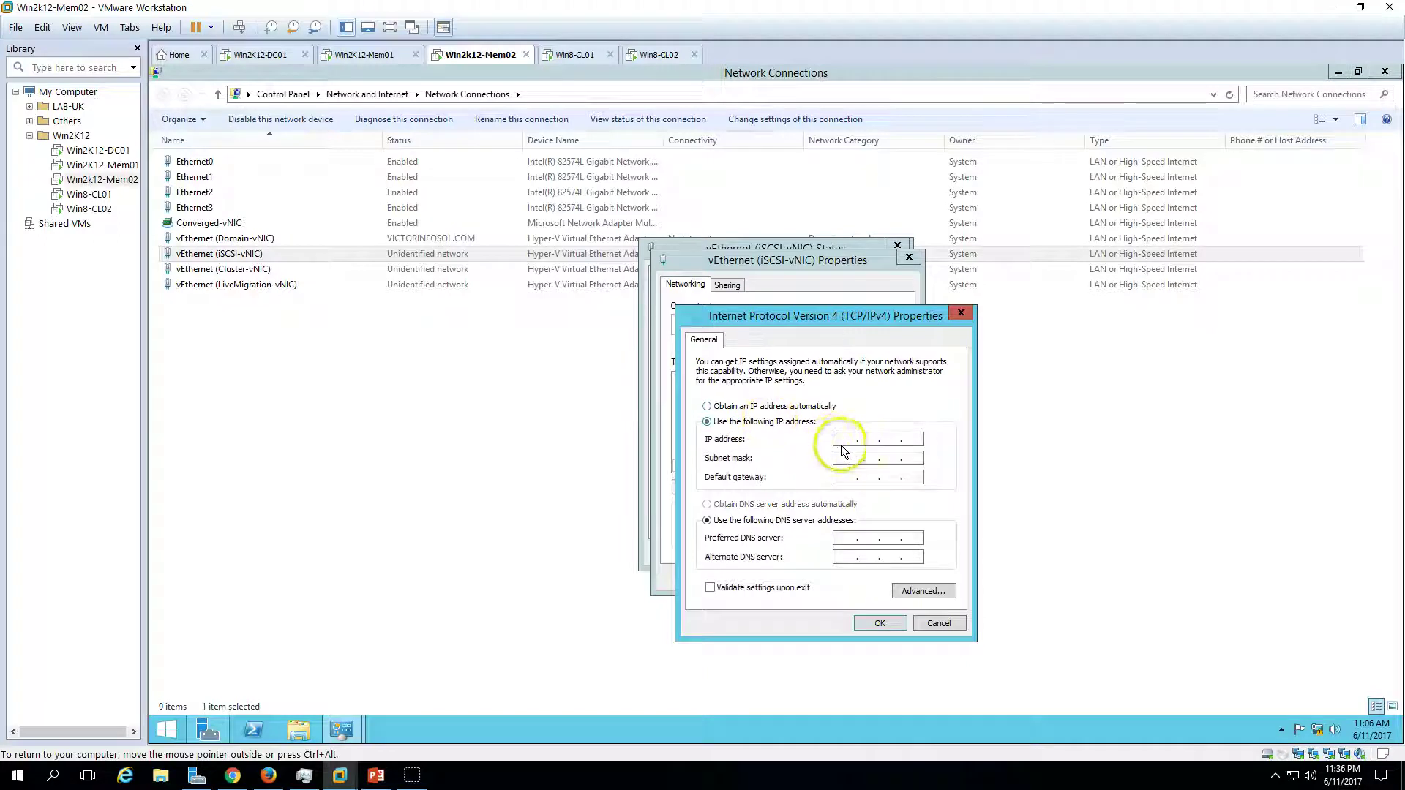
pyautogui.click(836, 440)
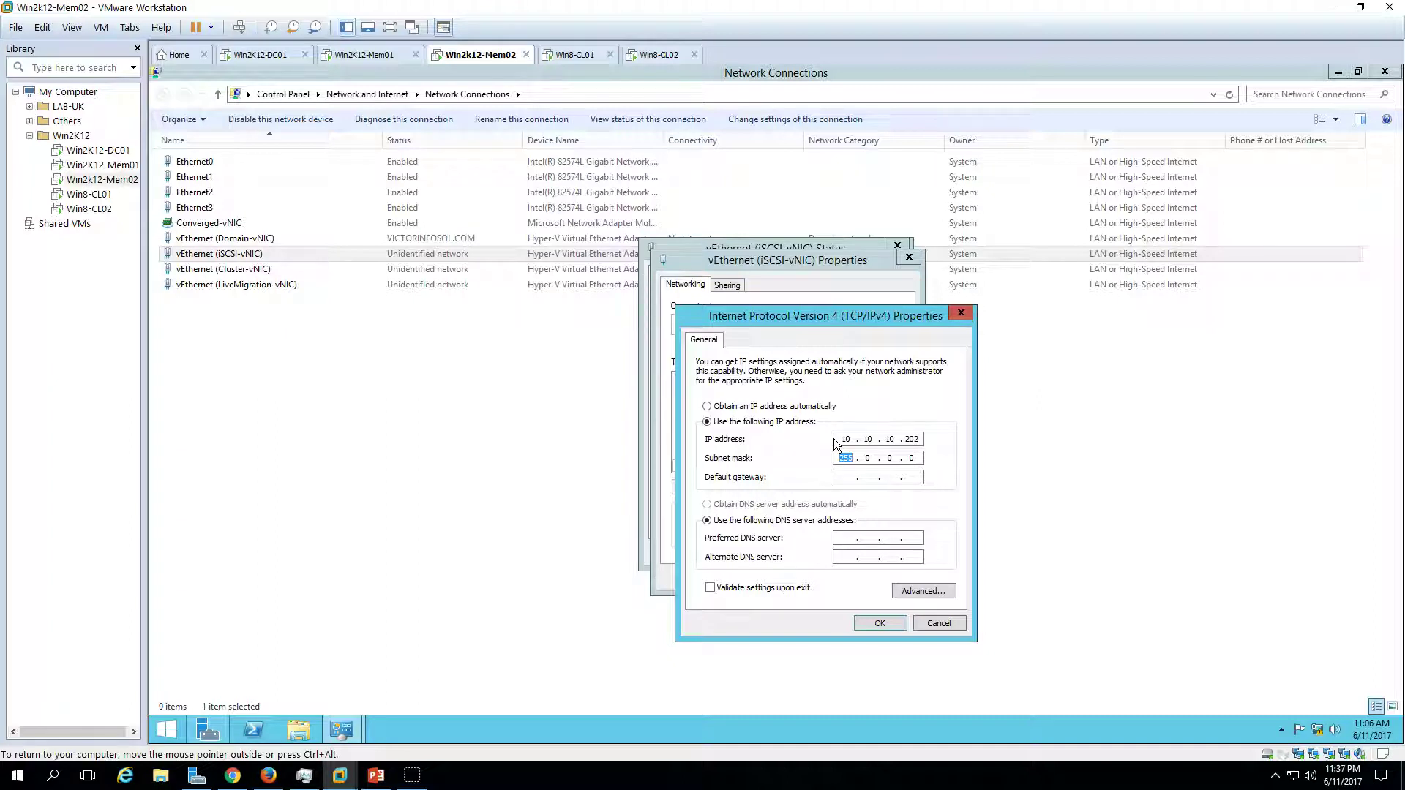
pyautogui.write('255255.')
pyautogui.click(875, 620)
pyautogui.click(816, 579)
pyautogui.click(887, 560)
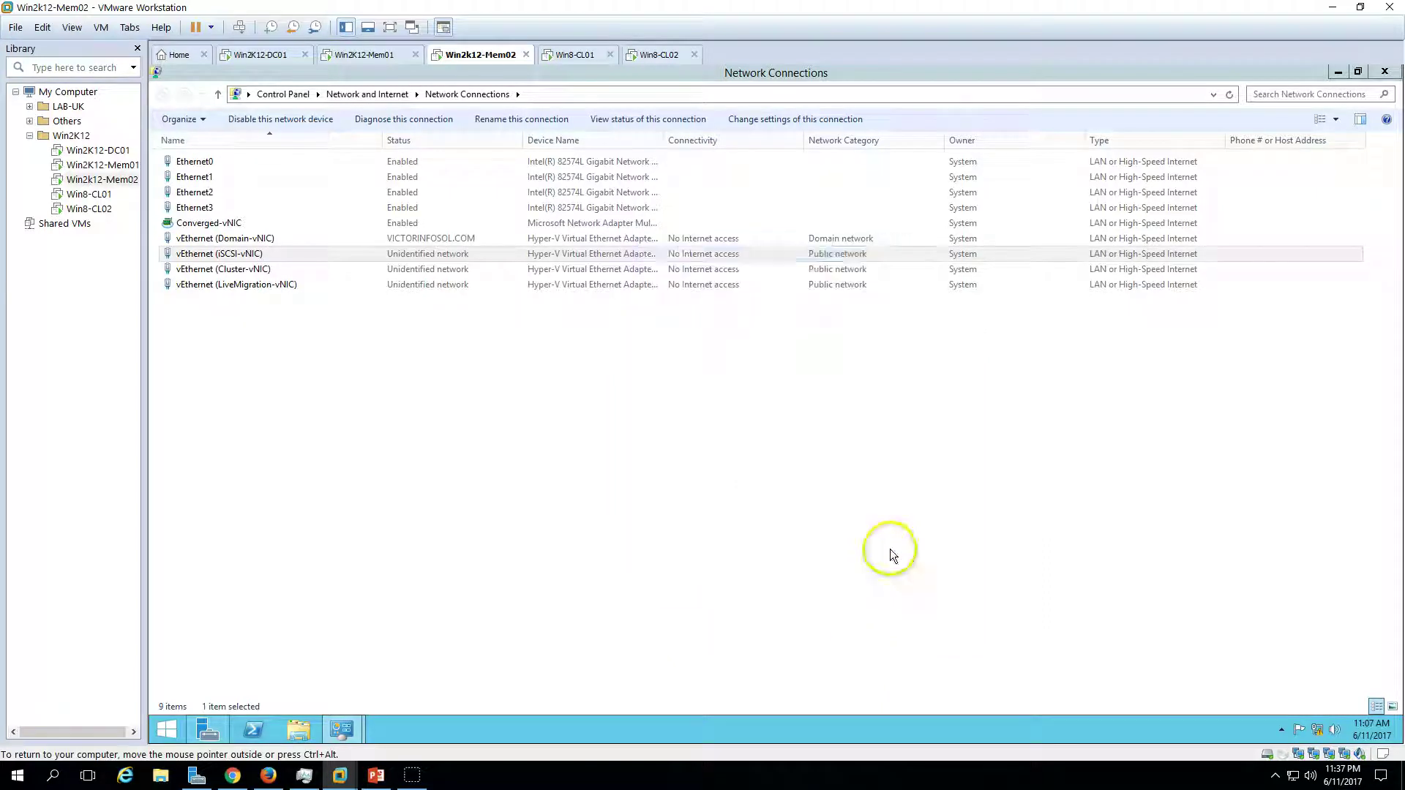
# - Set Mem02's Cluster-vNIC to static 192.168.2.202 with mask 255.255.255.0
pyautogui.click(279, 271)
pyautogui.doubleClick(279, 271)
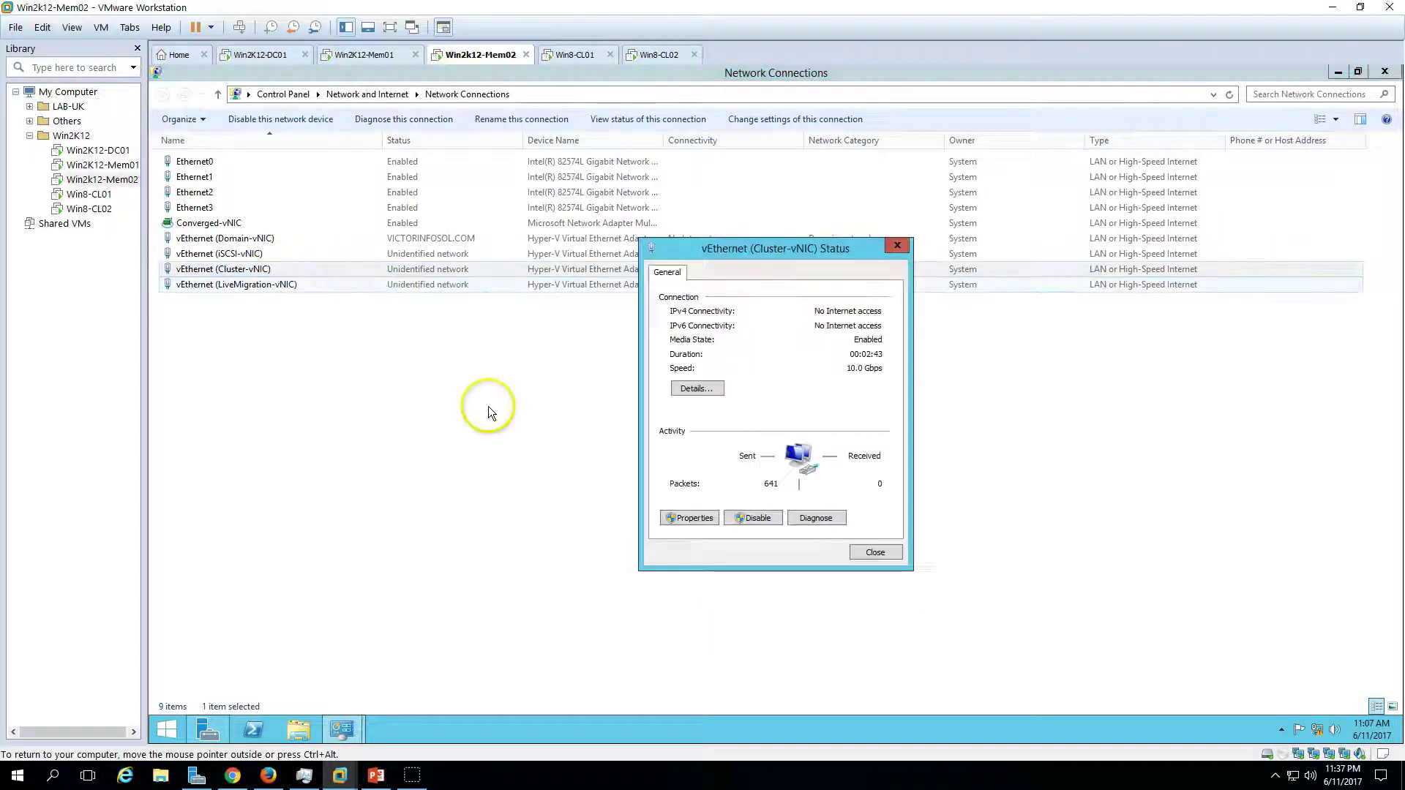
pyautogui.click(704, 521)
pyautogui.scroll(-1, 708, 449)
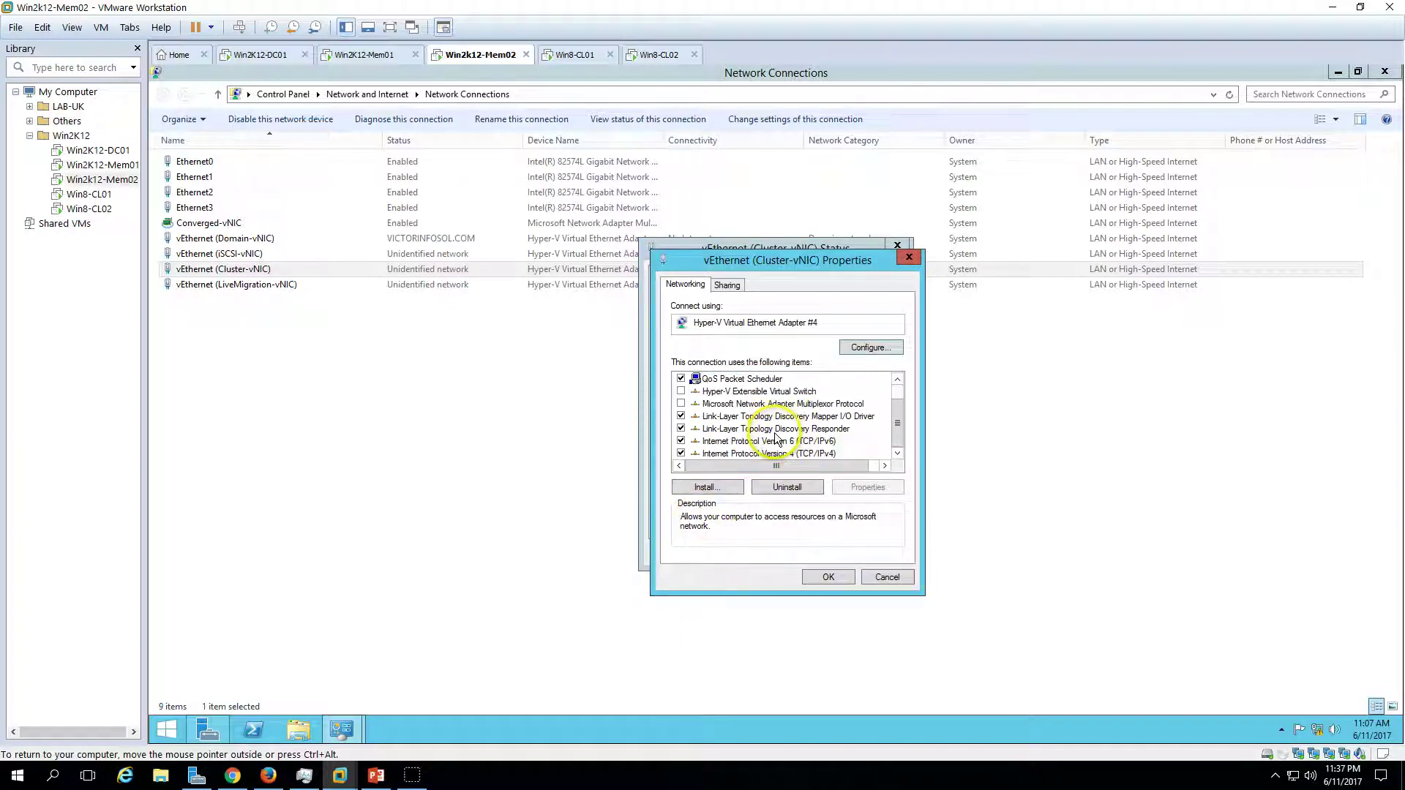
pyautogui.click(721, 454)
pyautogui.click(868, 486)
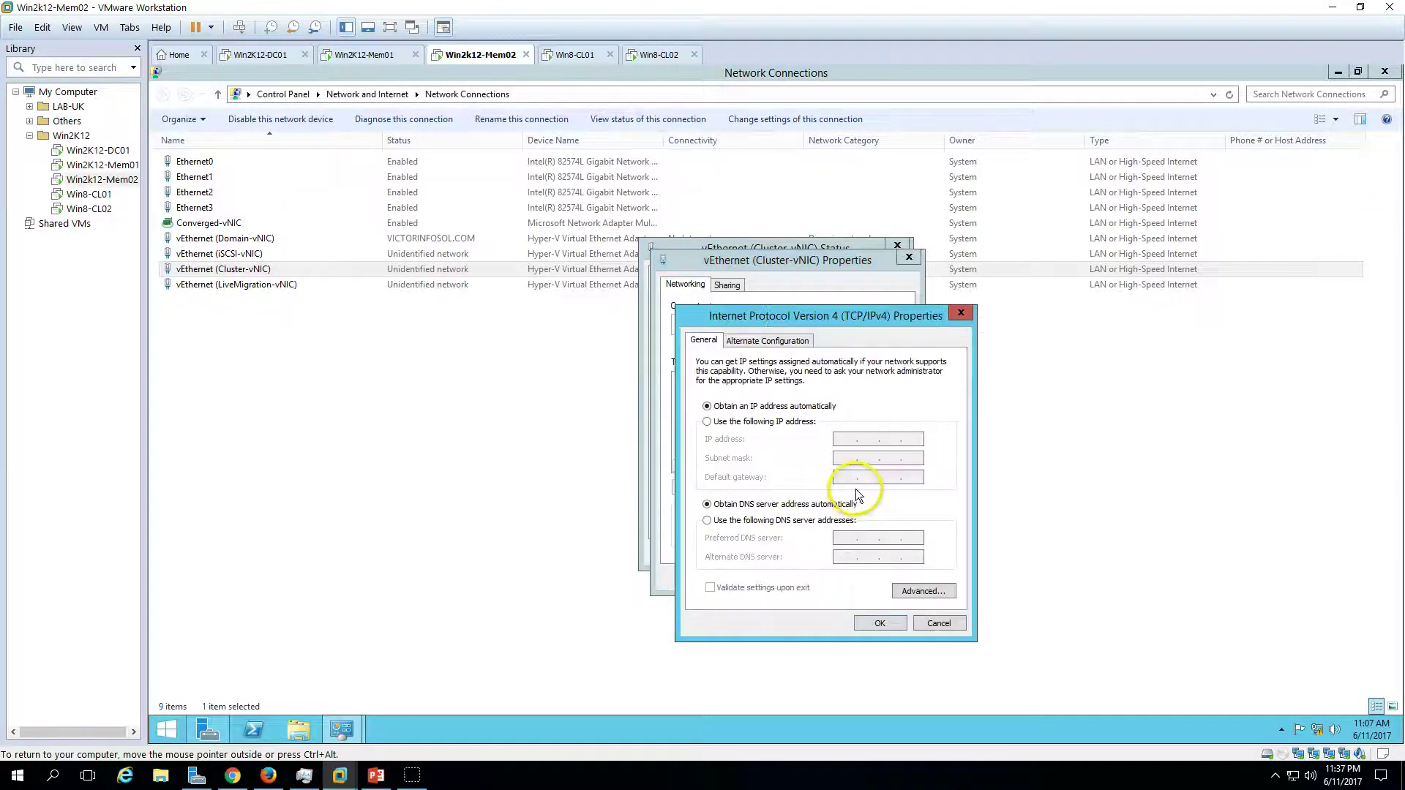
pyautogui.click(805, 422)
pyautogui.click(835, 438)
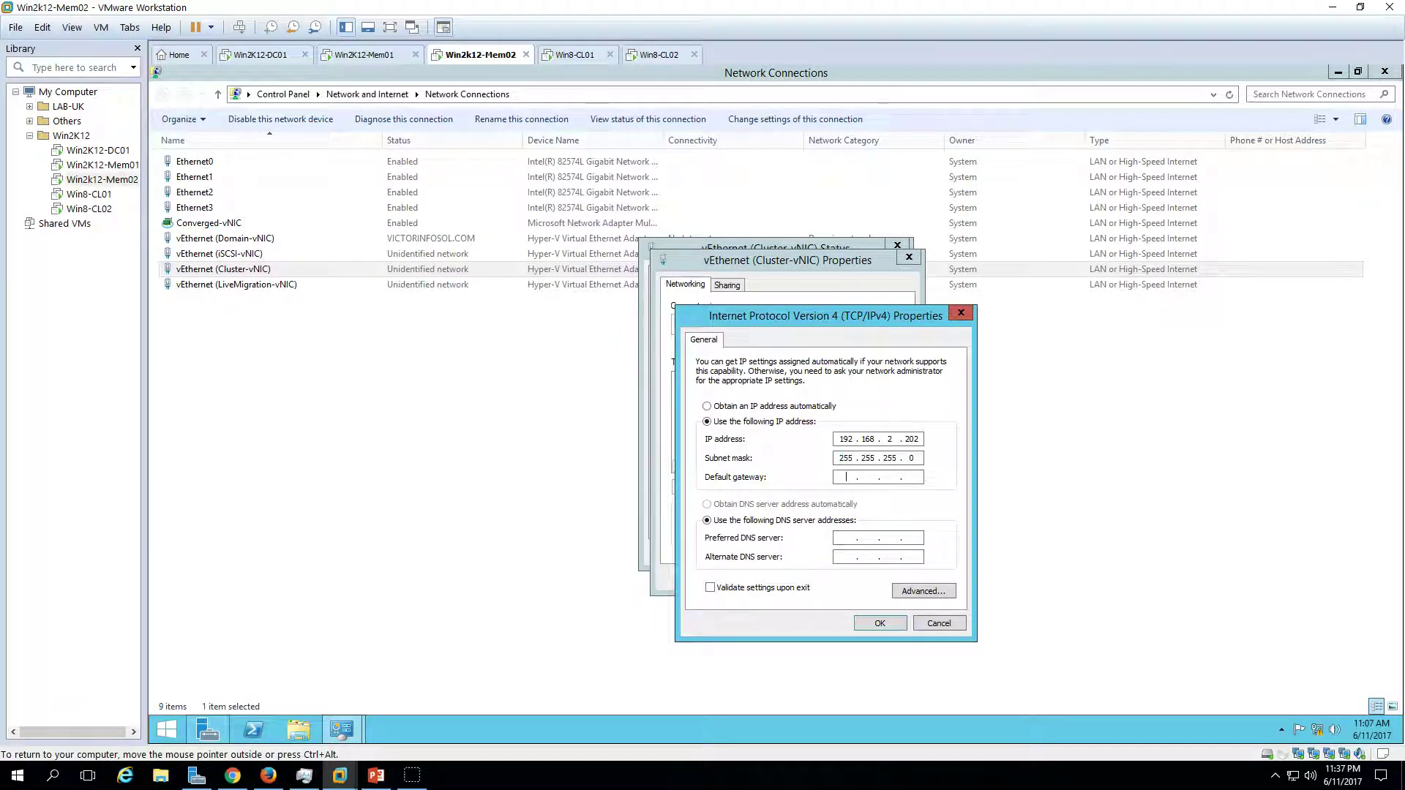
pyautogui.click(878, 623)
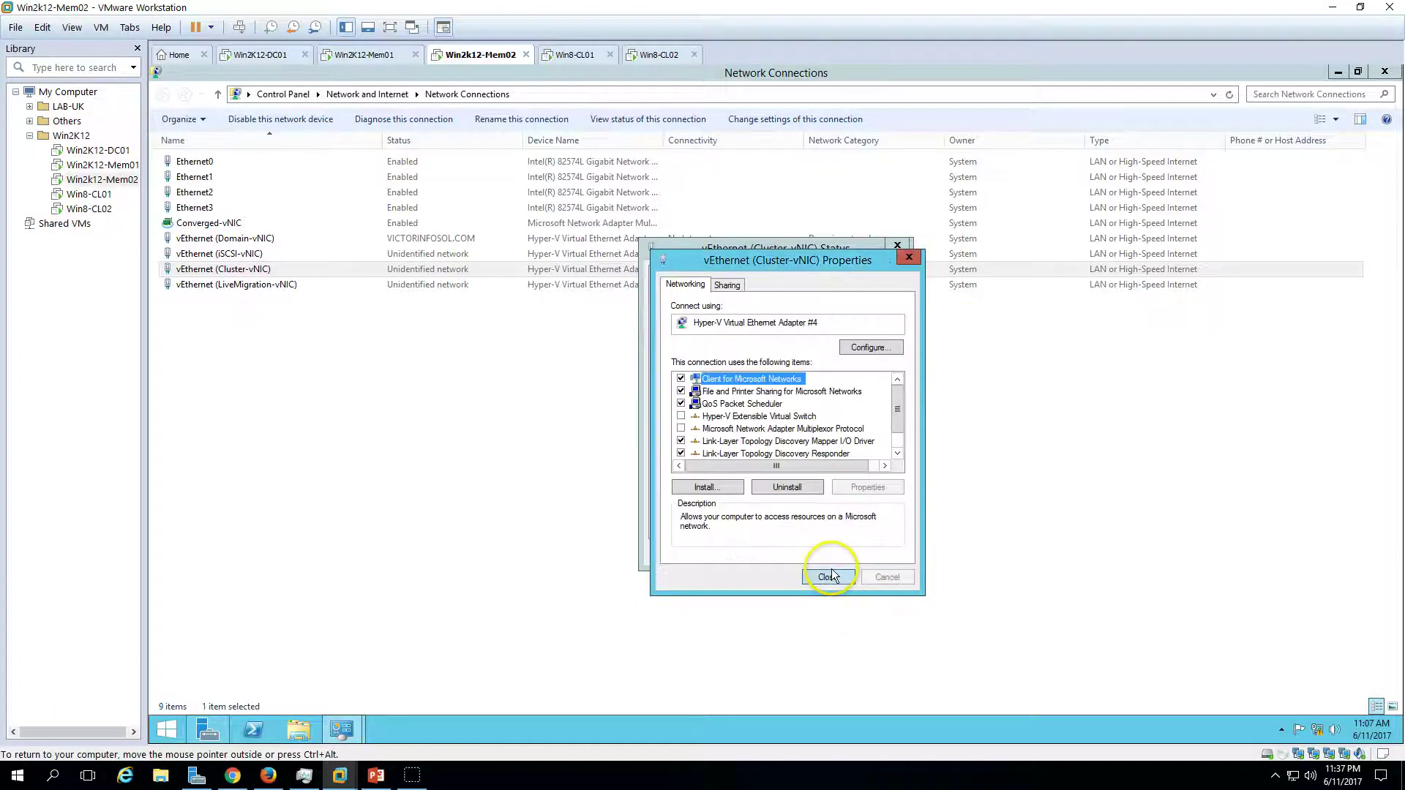
pyautogui.click(819, 577)
pyautogui.click(871, 553)
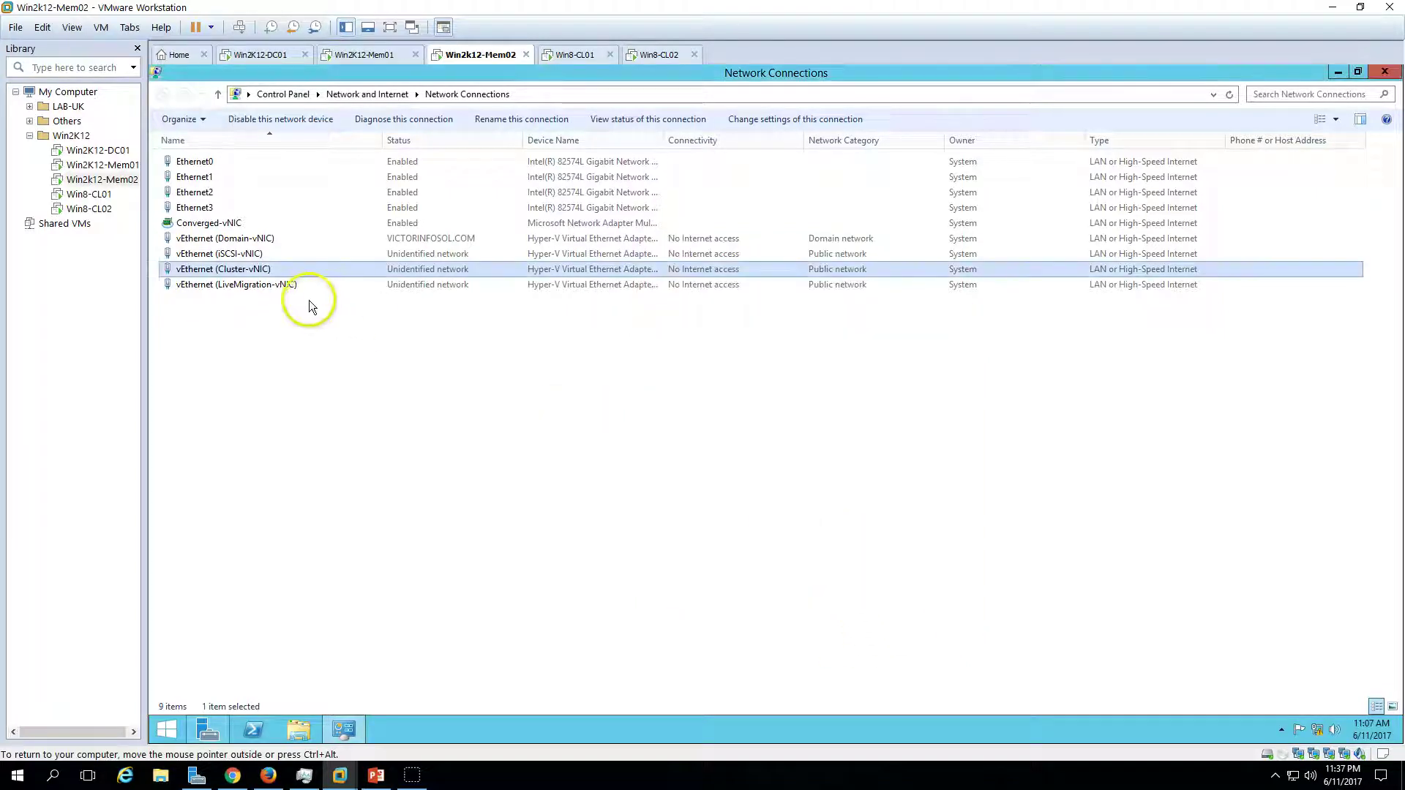
# - Set Mem02's LiveMigration-vNIC to static 192.168.3.202 with mask 255.255.255.0
pyautogui.doubleClick(298, 290)
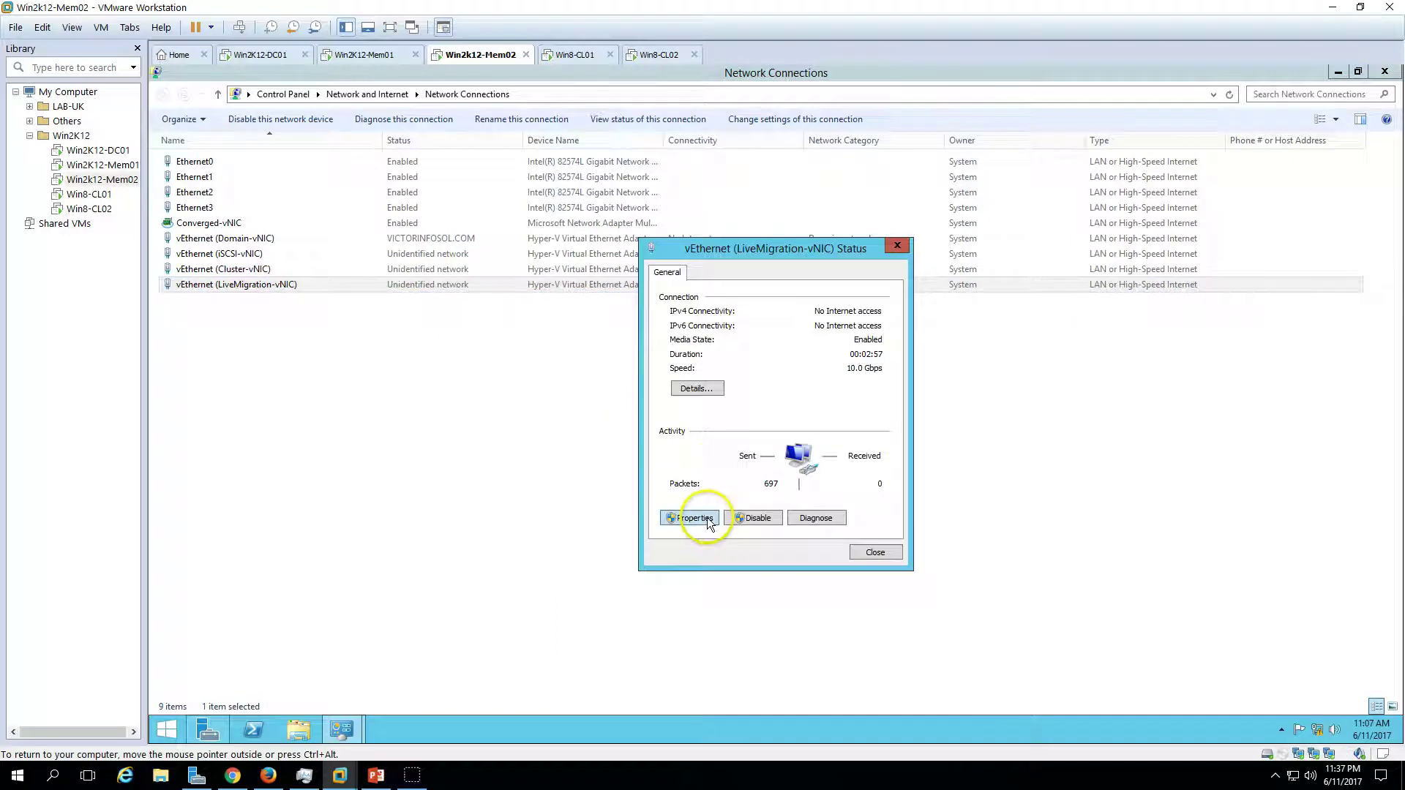
pyautogui.click(690, 517)
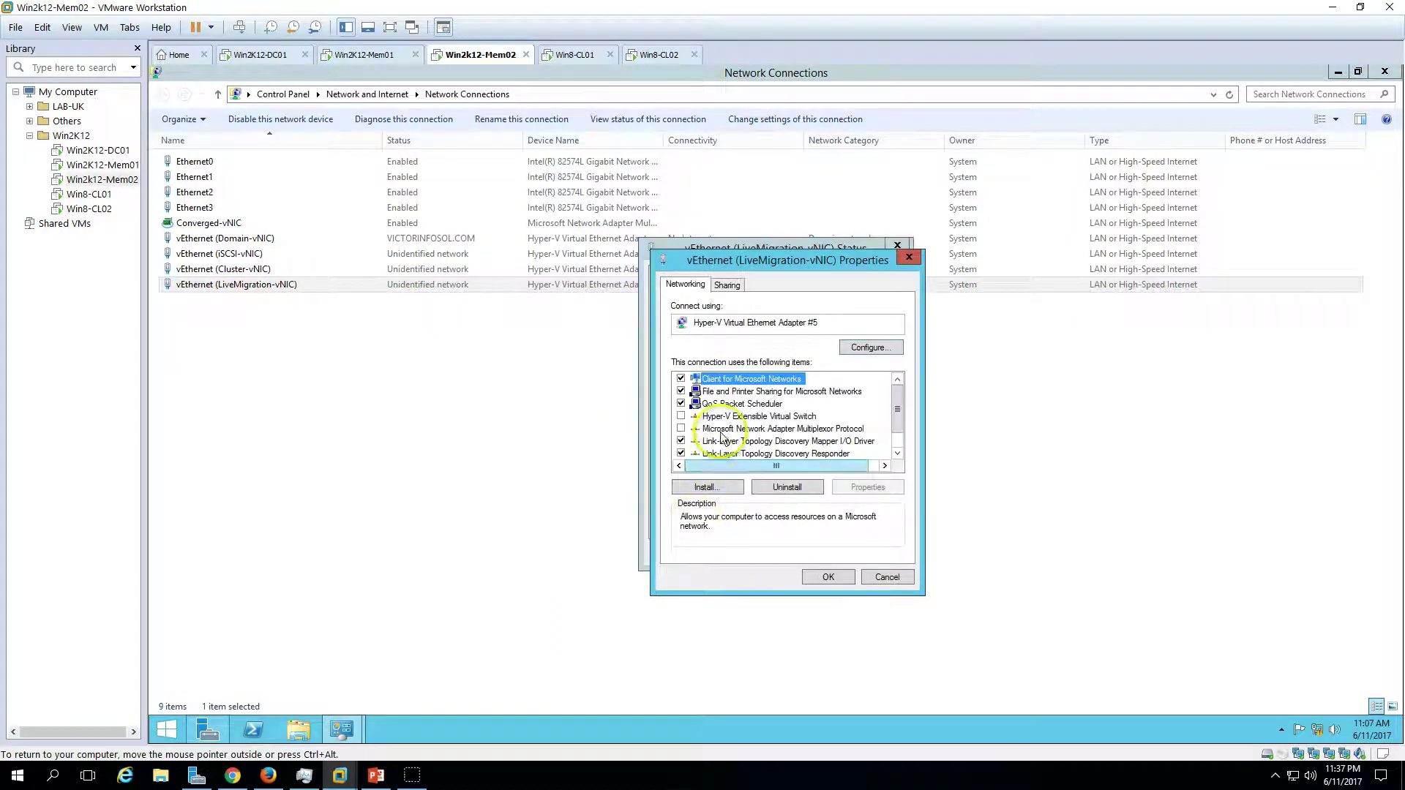
pyautogui.scroll(-1, 714, 440)
pyautogui.click(707, 454)
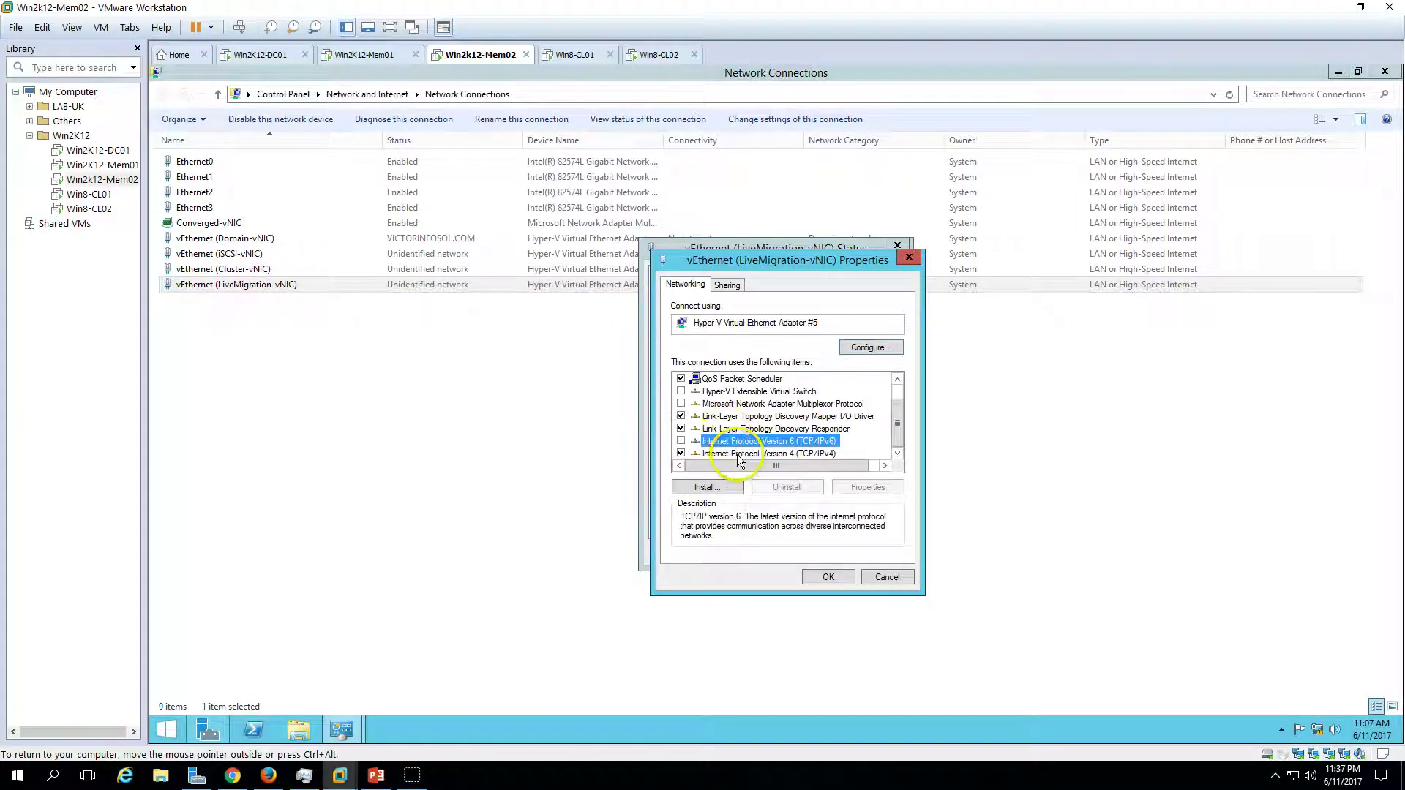
pyautogui.click(855, 484)
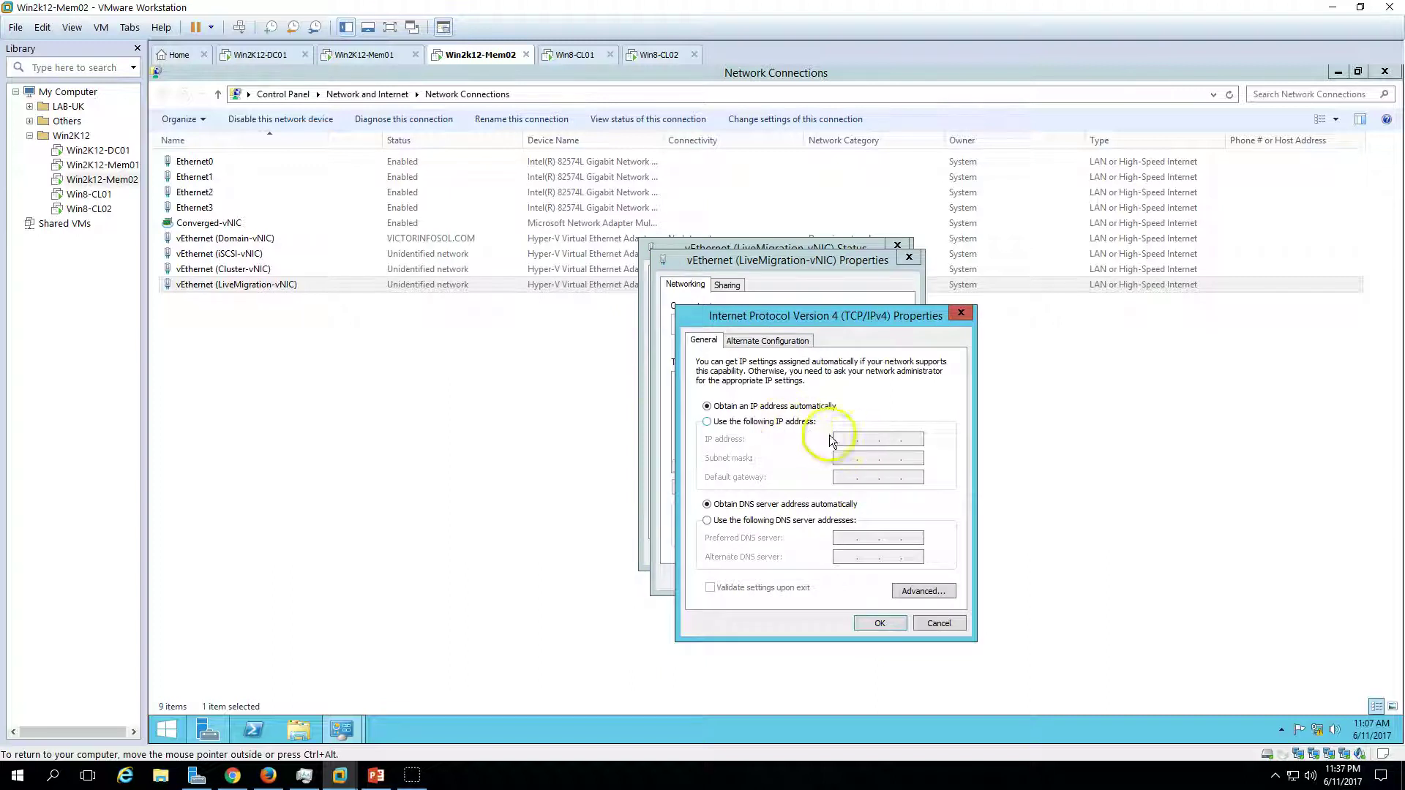
pyautogui.click(801, 422)
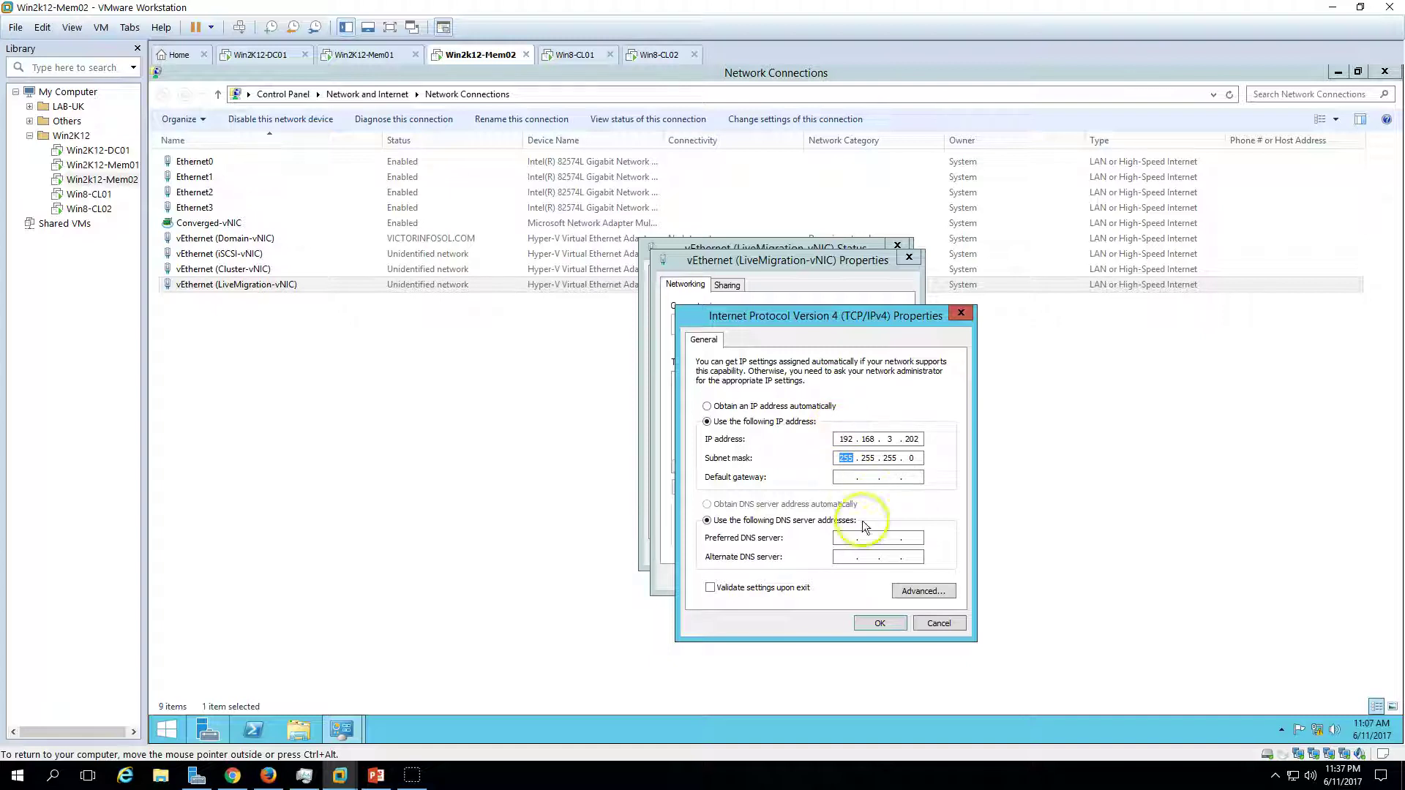
pyautogui.click(882, 623)
pyautogui.click(828, 578)
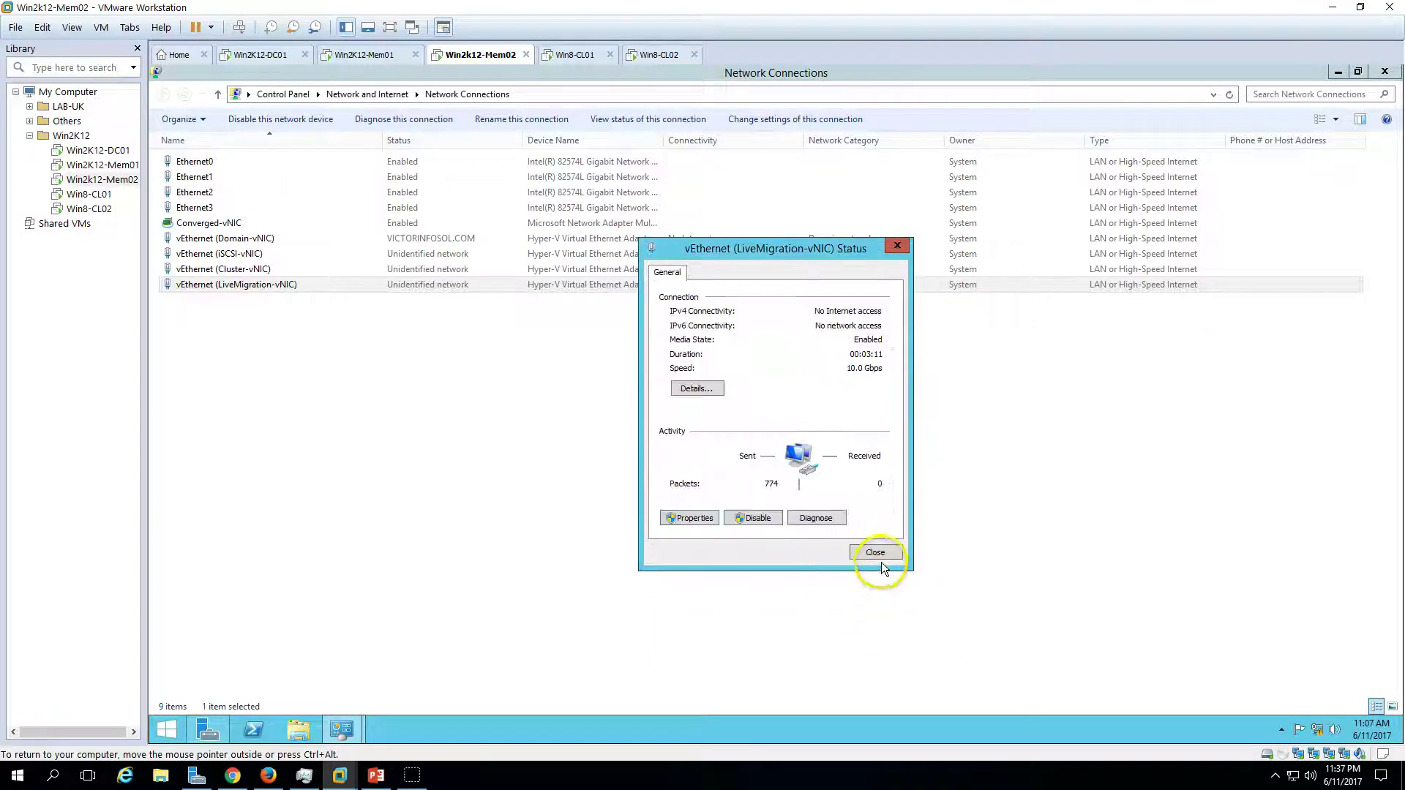
pyautogui.click(876, 552)
pyautogui.click(881, 550)
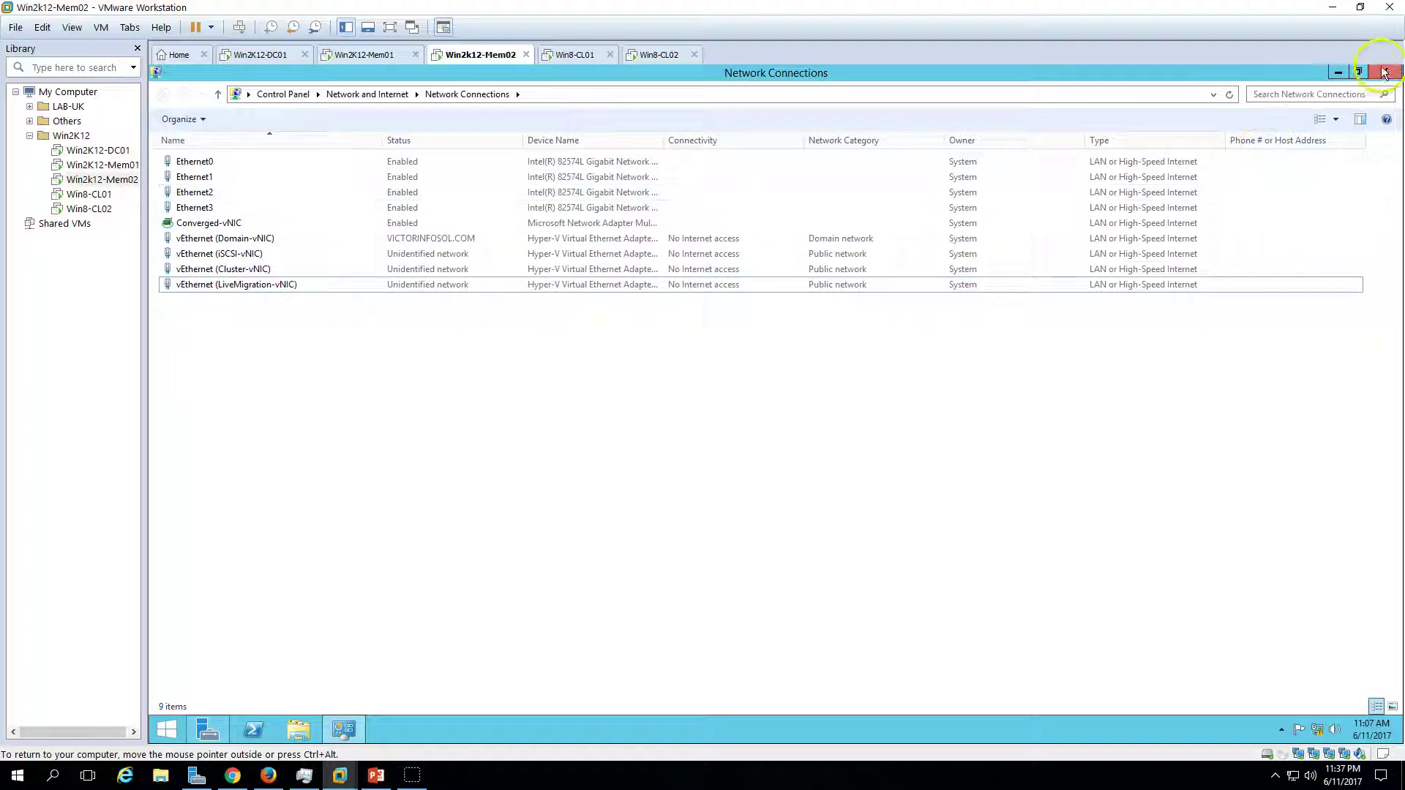
# - Refresh Mem01's Local Server page in Server Manager to show its .201 addresses
pyautogui.click(366, 55)
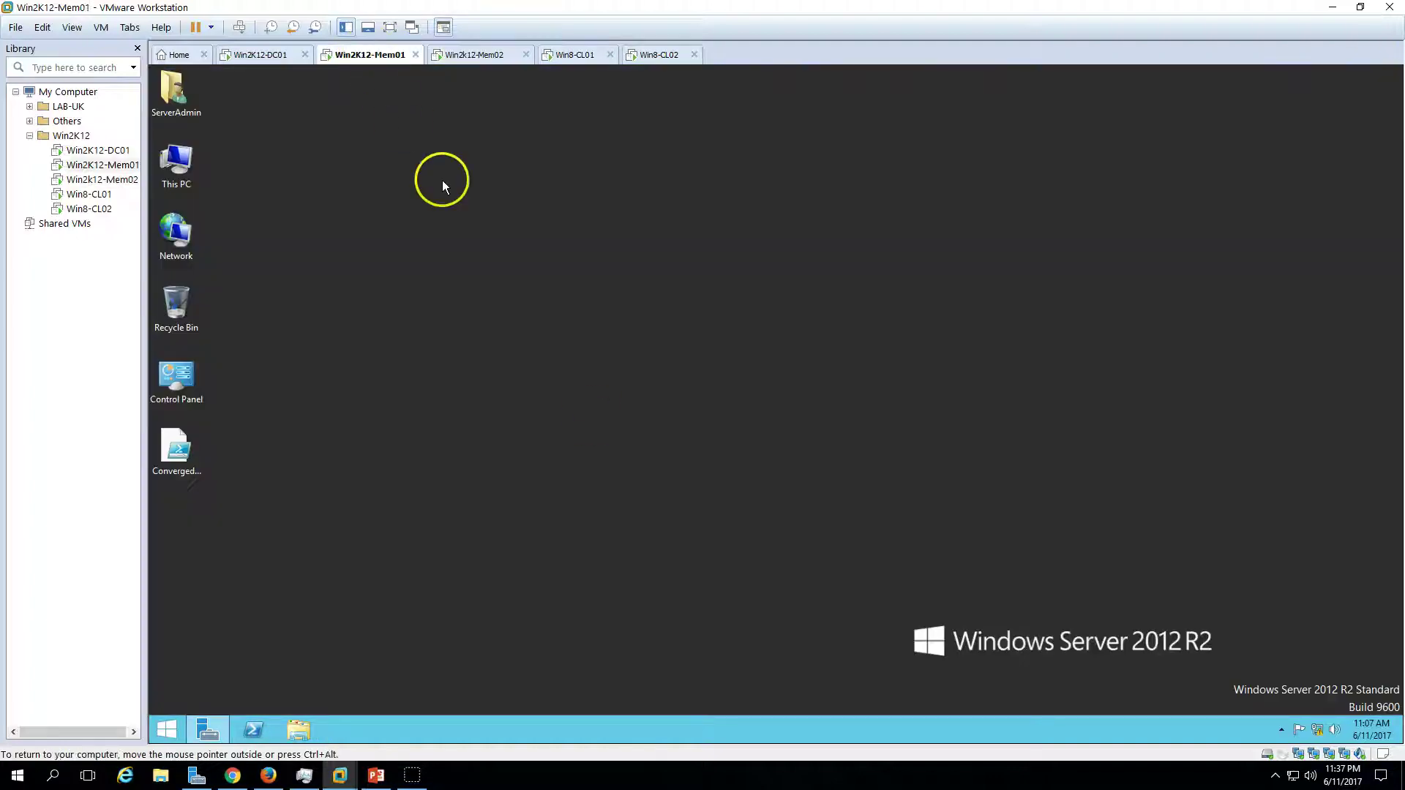
pyautogui.click(208, 729)
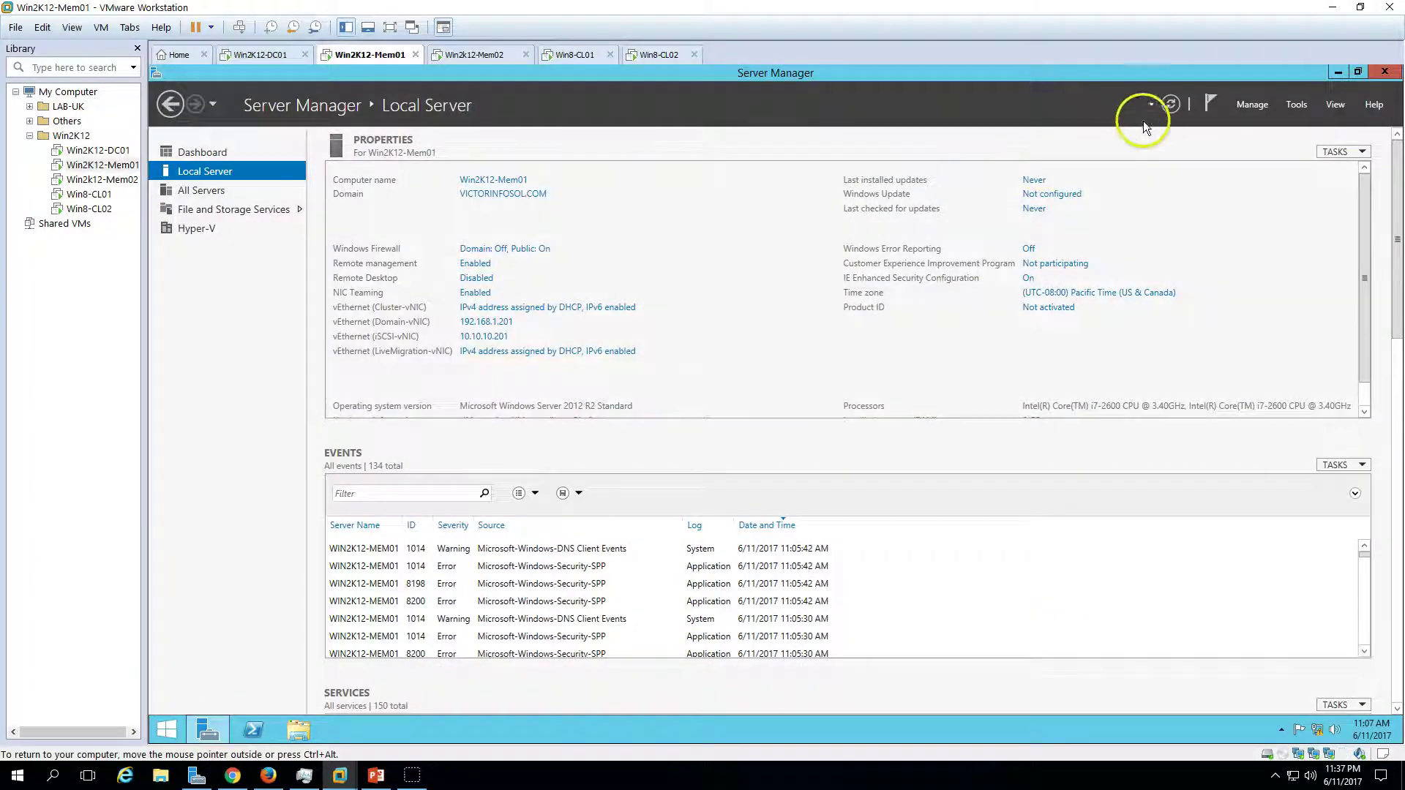
pyautogui.click(1164, 110)
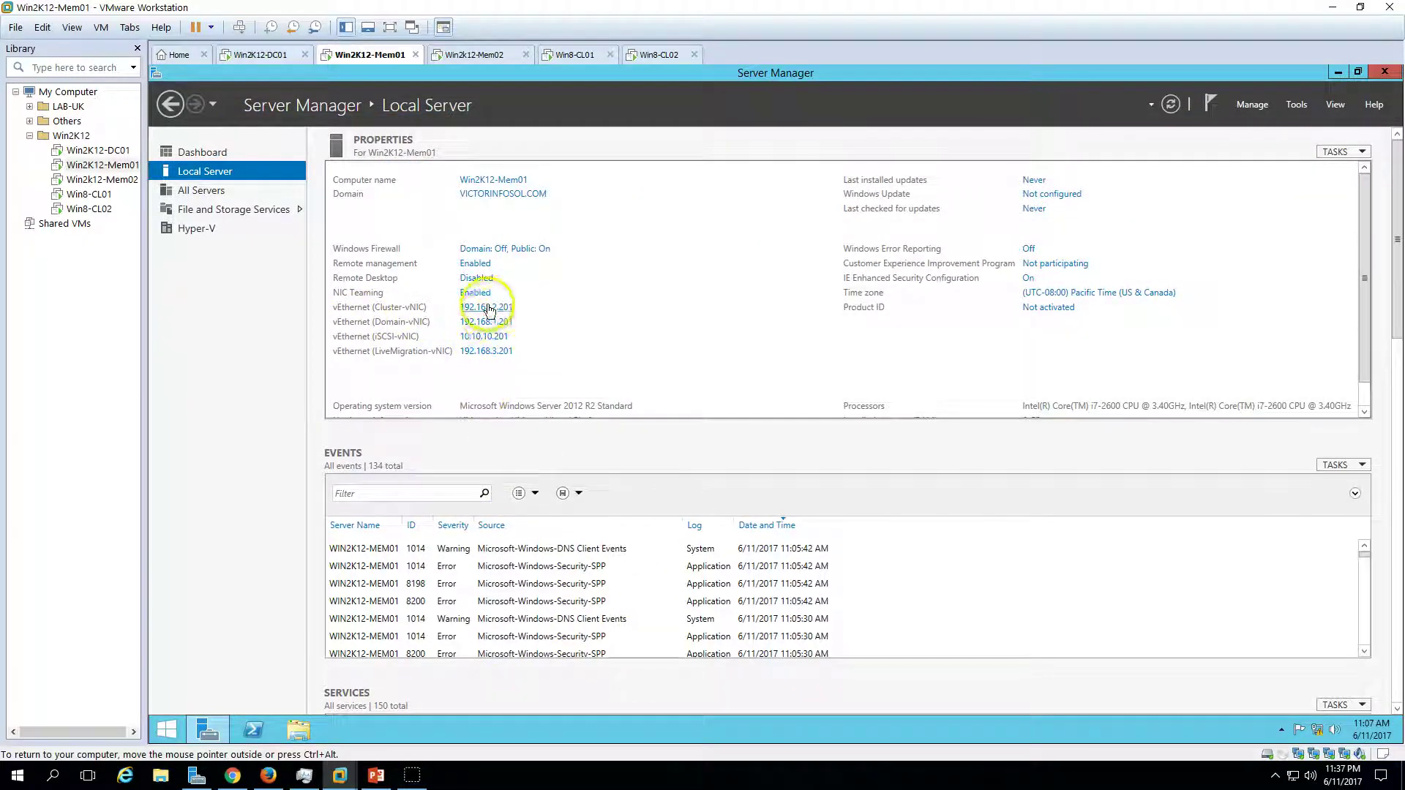
# - Refresh Mem02's Local Server page to confirm its four .202 vEthernet addresses
pyautogui.click(479, 55)
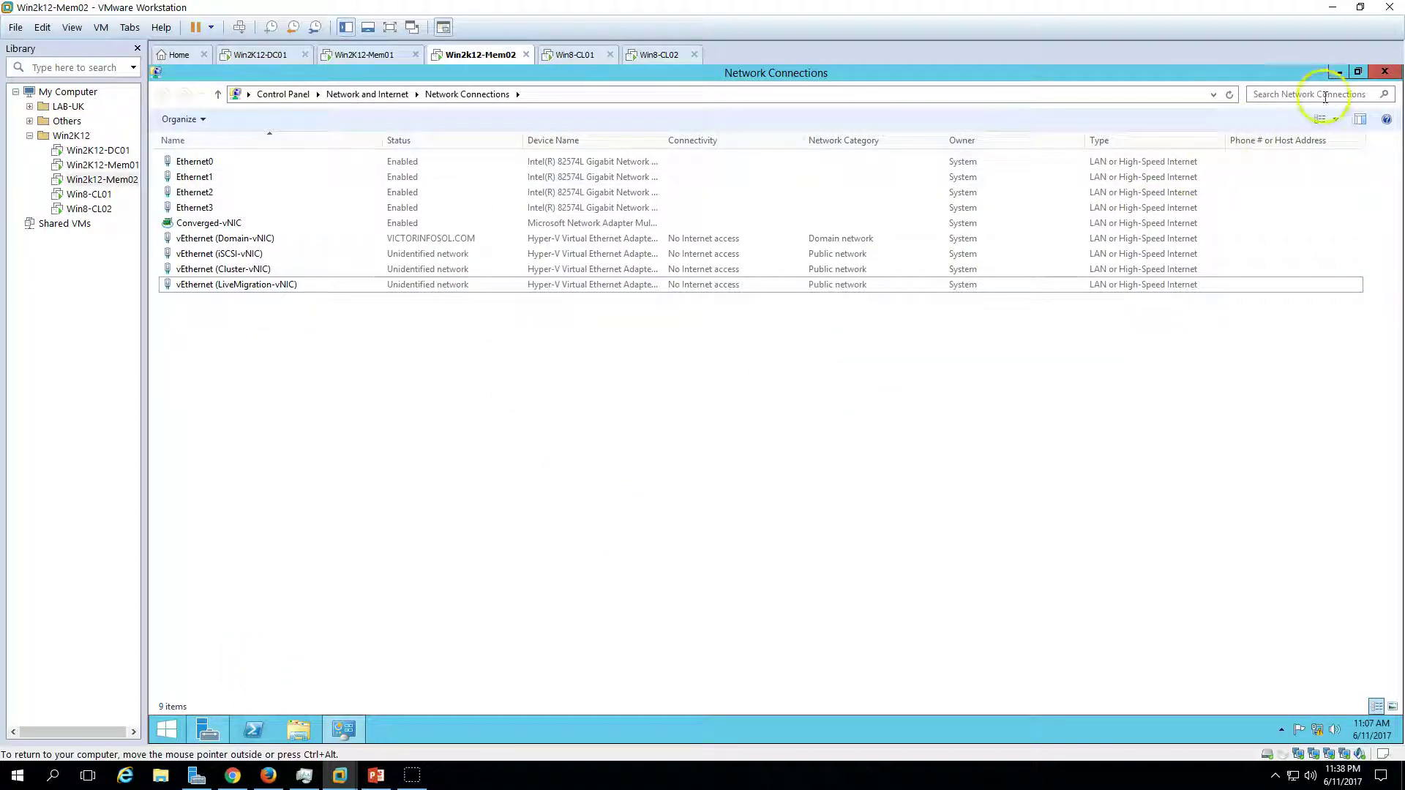
pyautogui.click(1383, 72)
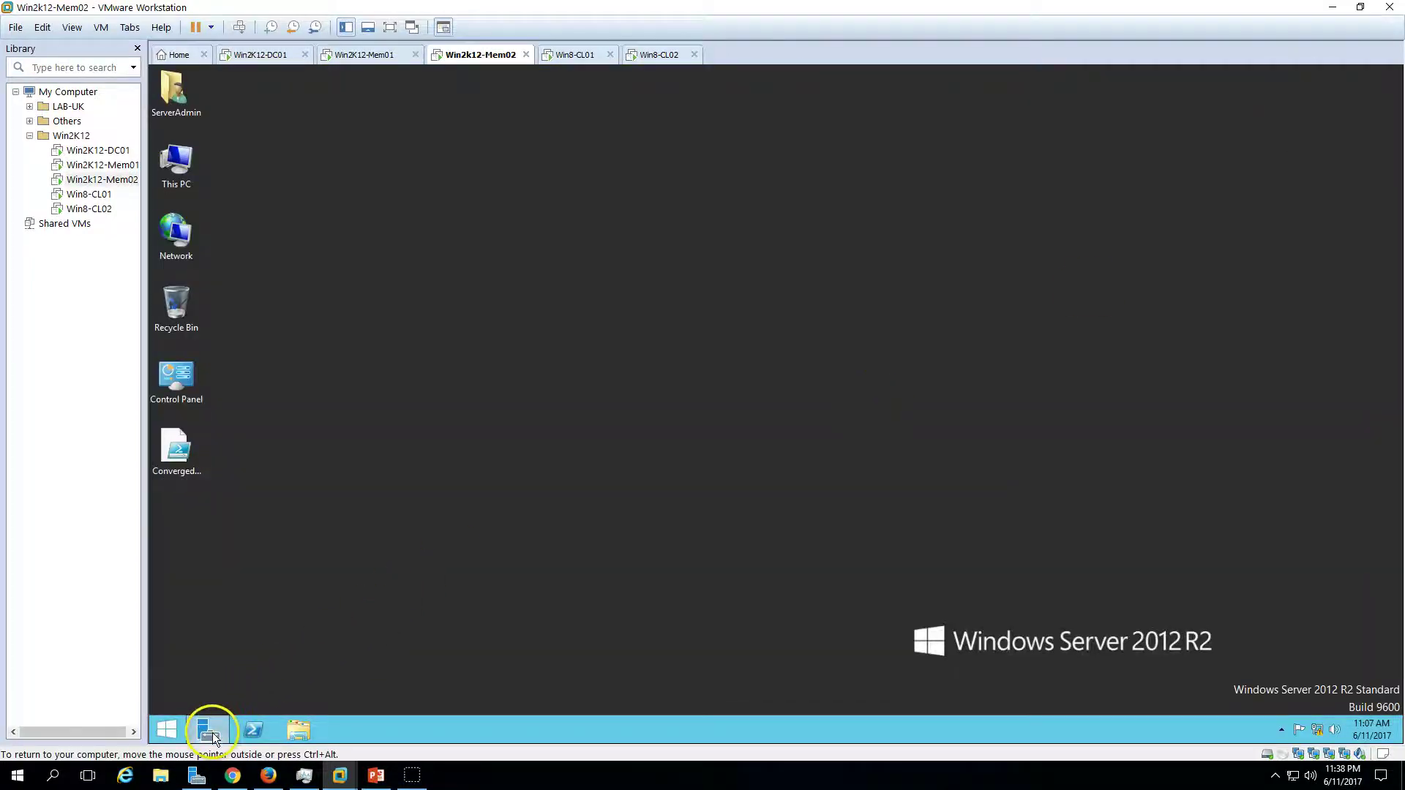
pyautogui.click(209, 730)
pyautogui.click(1170, 103)
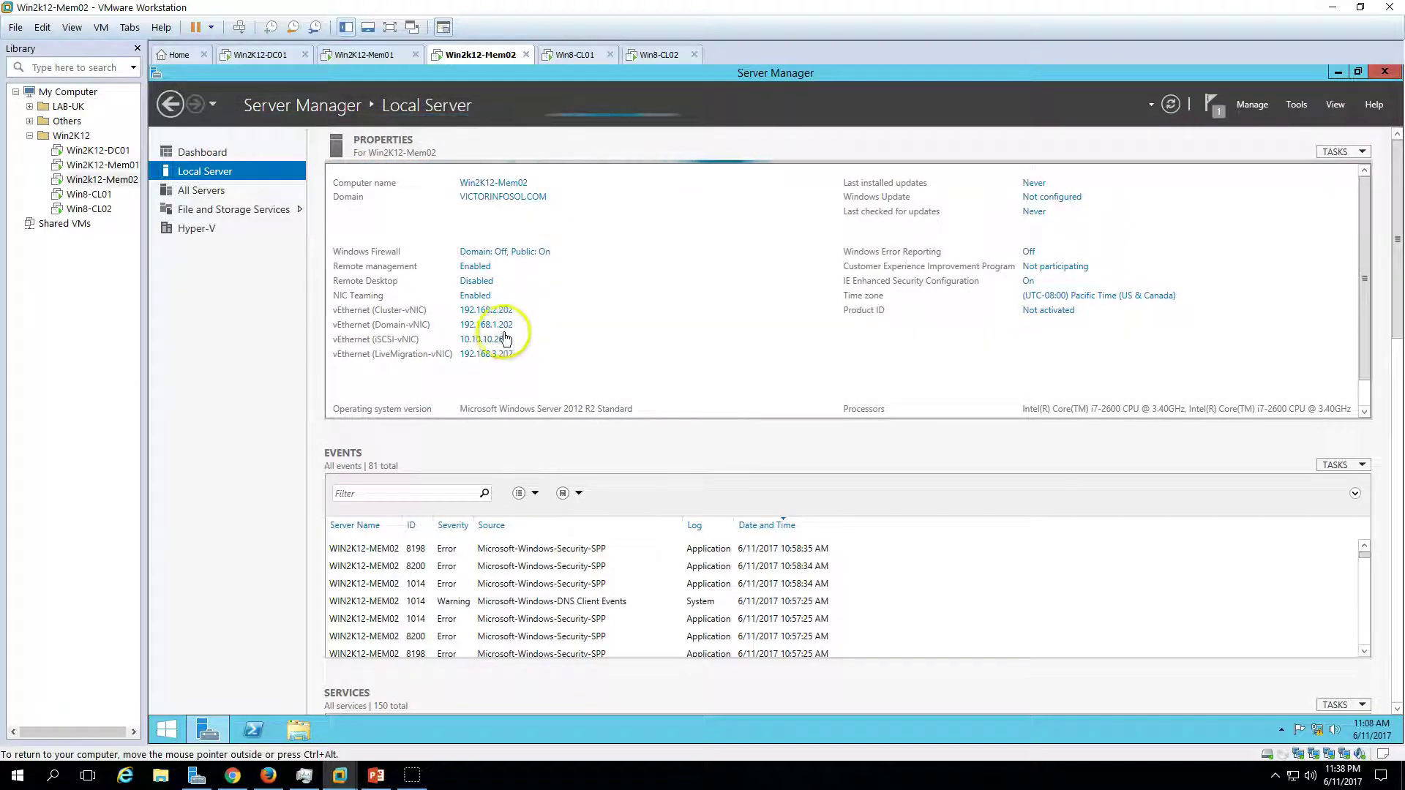
pyautogui.click(393, 55)
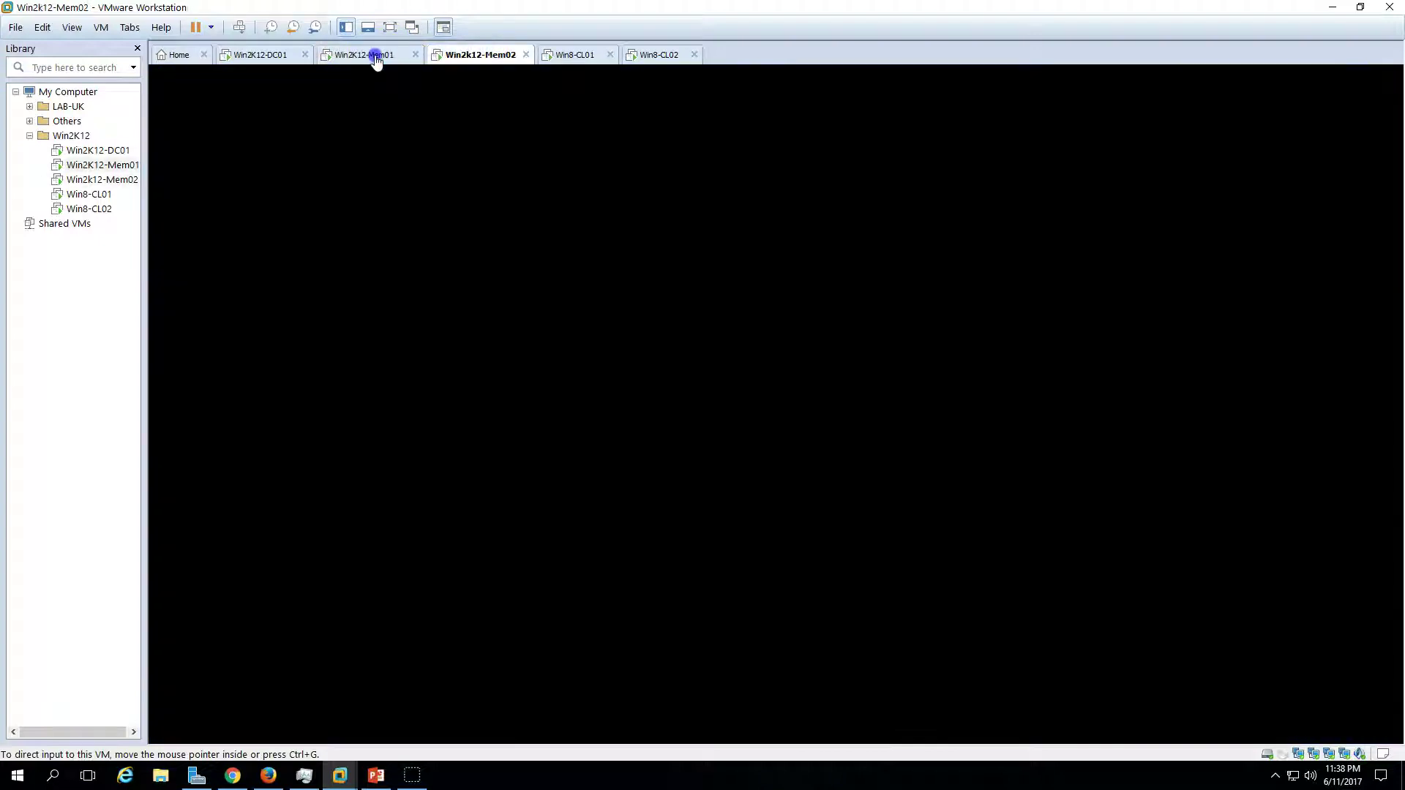
pyautogui.click(270, 54)
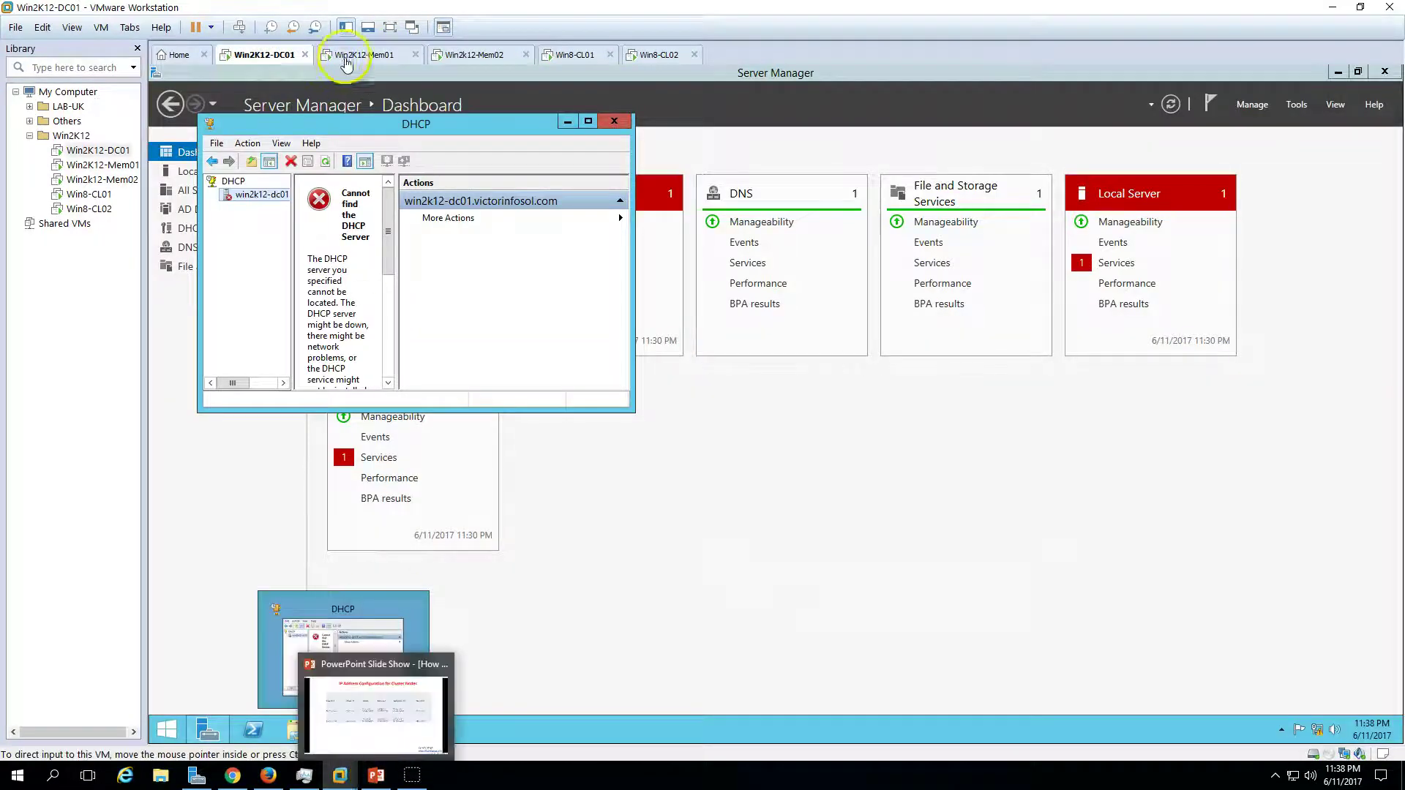
# - Return to the PowerPoint slide show and step back one slide
pyautogui.click(344, 55)
pyautogui.click(376, 775)
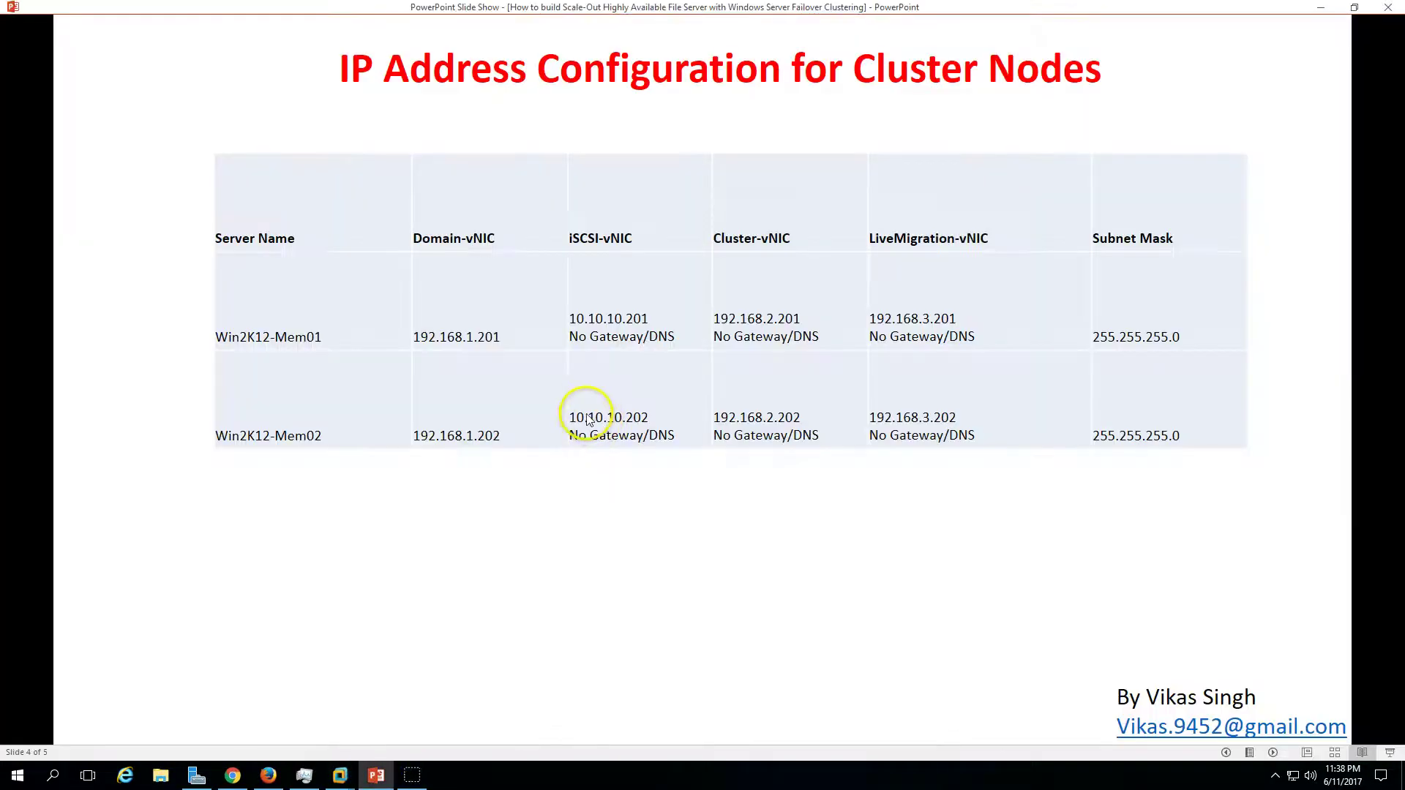
pyautogui.click(1226, 754)
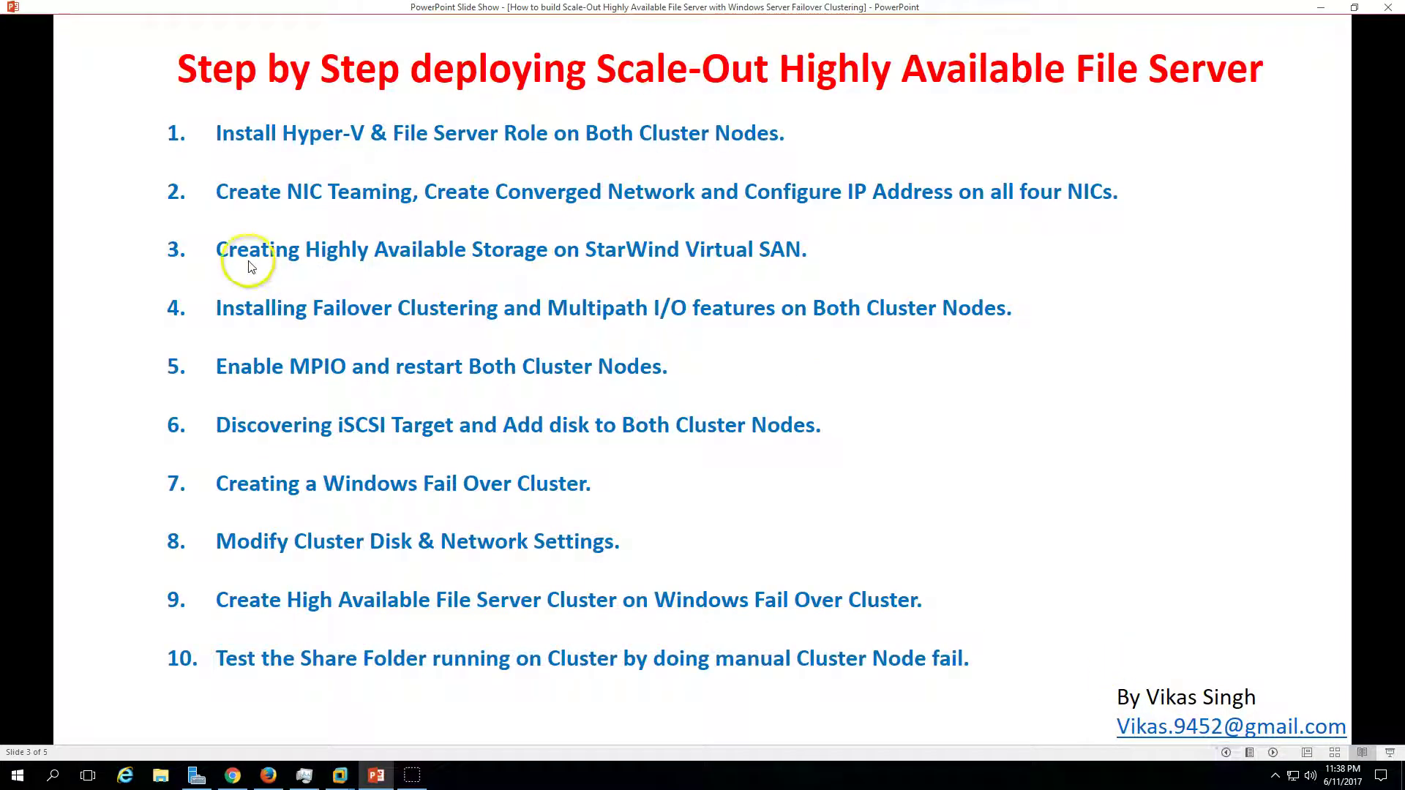
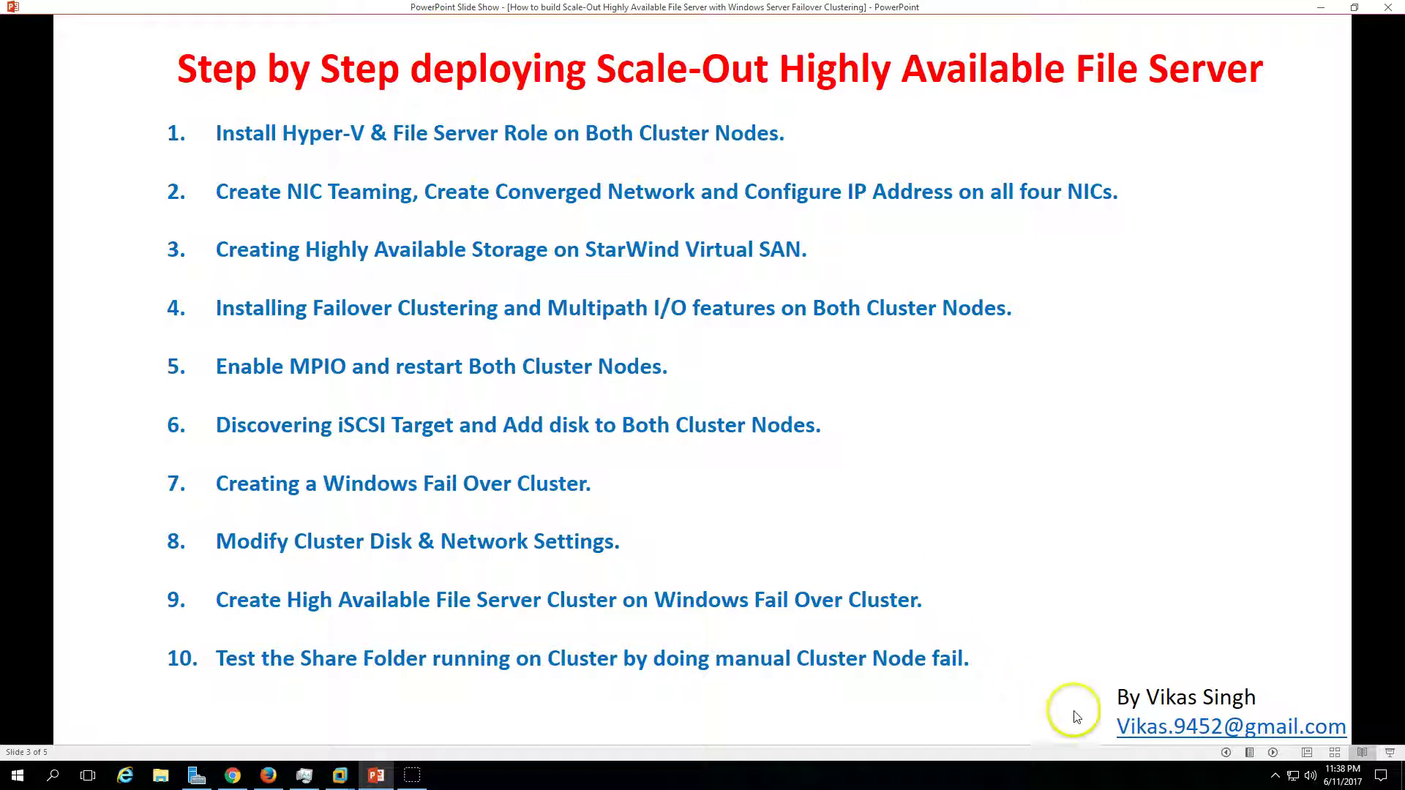
# - Open the StarWind Management Console from the hidden tray icons to show SERVER01
pyautogui.click(1275, 775)
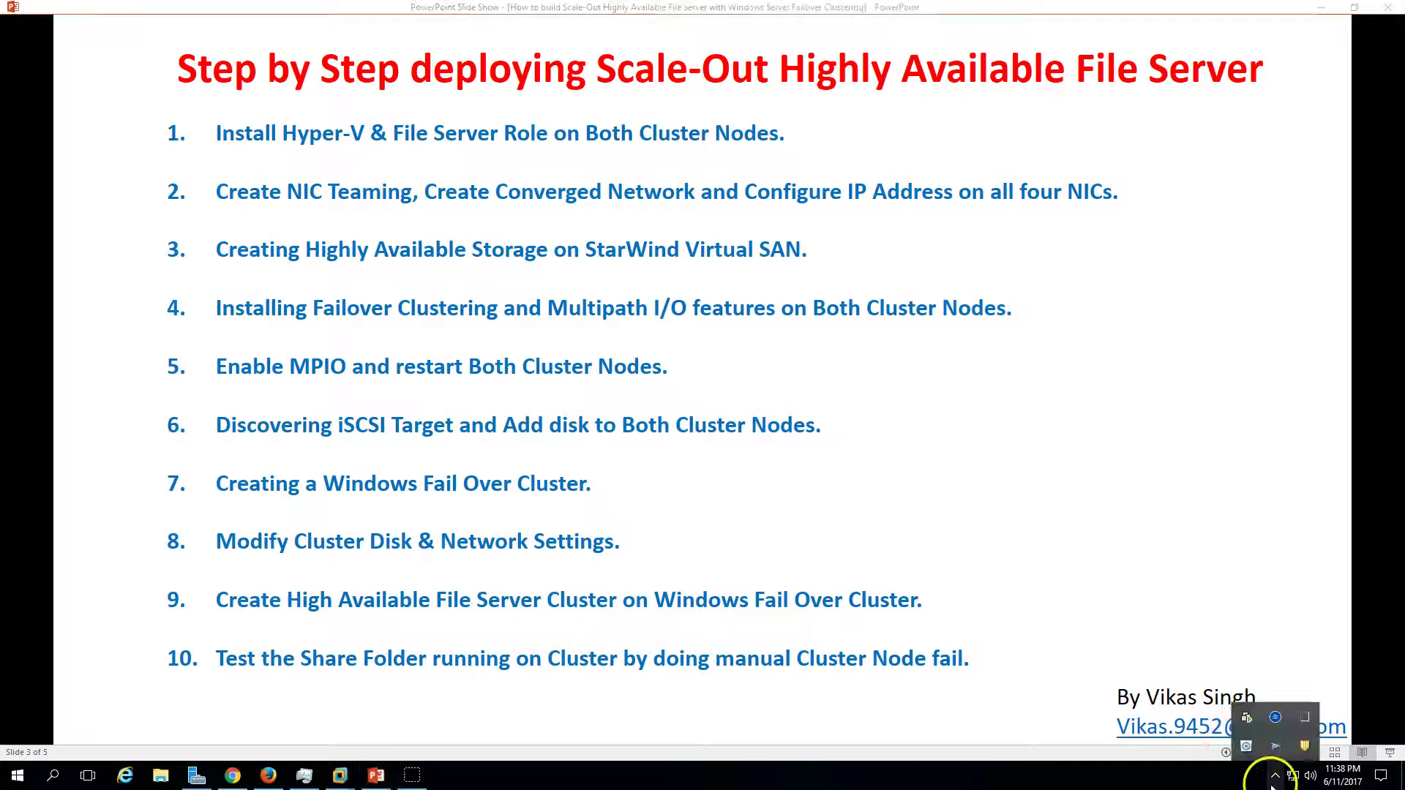
pyautogui.doubleClick(1278, 719)
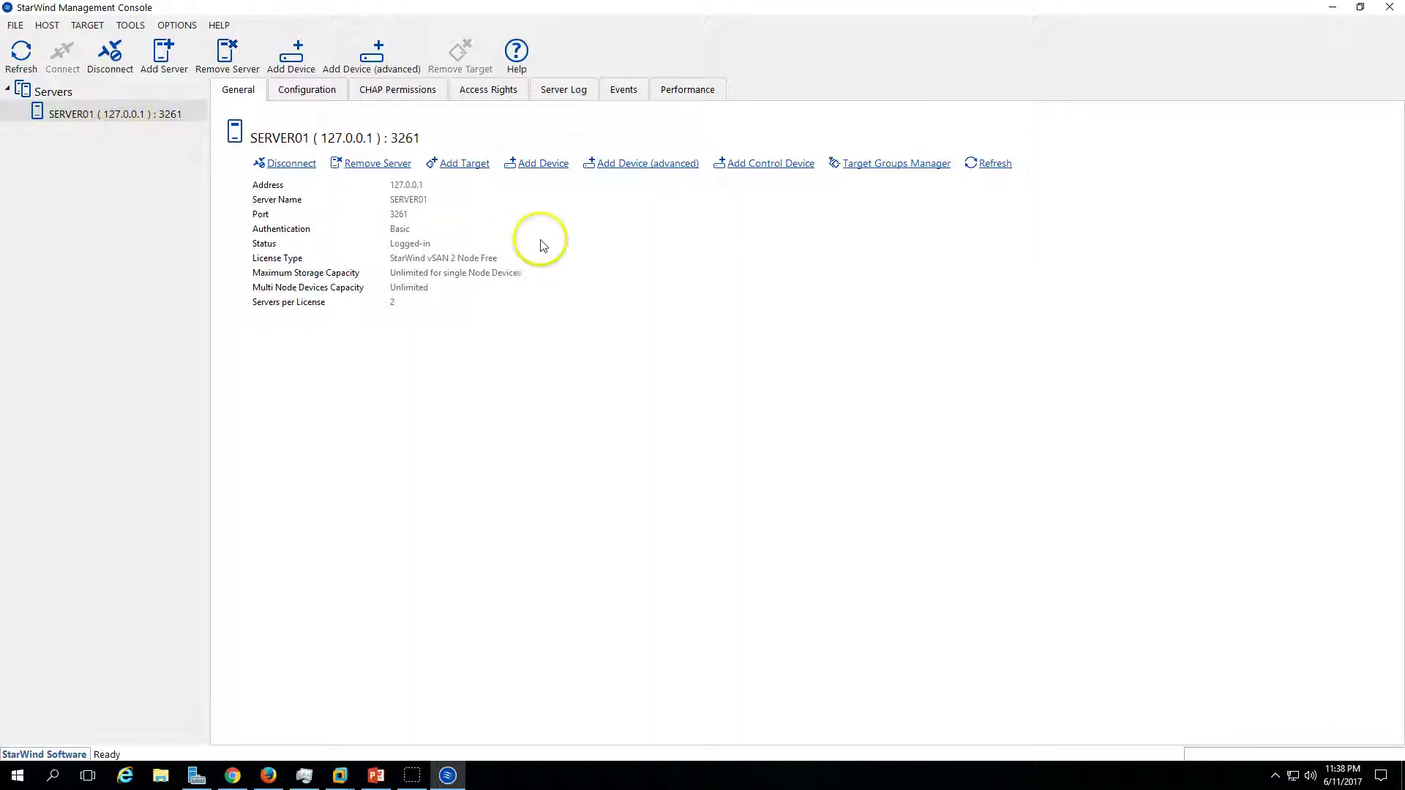
# - Create an iSCSI target aliased iSCSI-Target on SERVER01, allowing multiple concurrent connections
pyautogui.click(469, 164)
pyautogui.moveTo(569, 328); pyautogui.dragTo(480, 326)
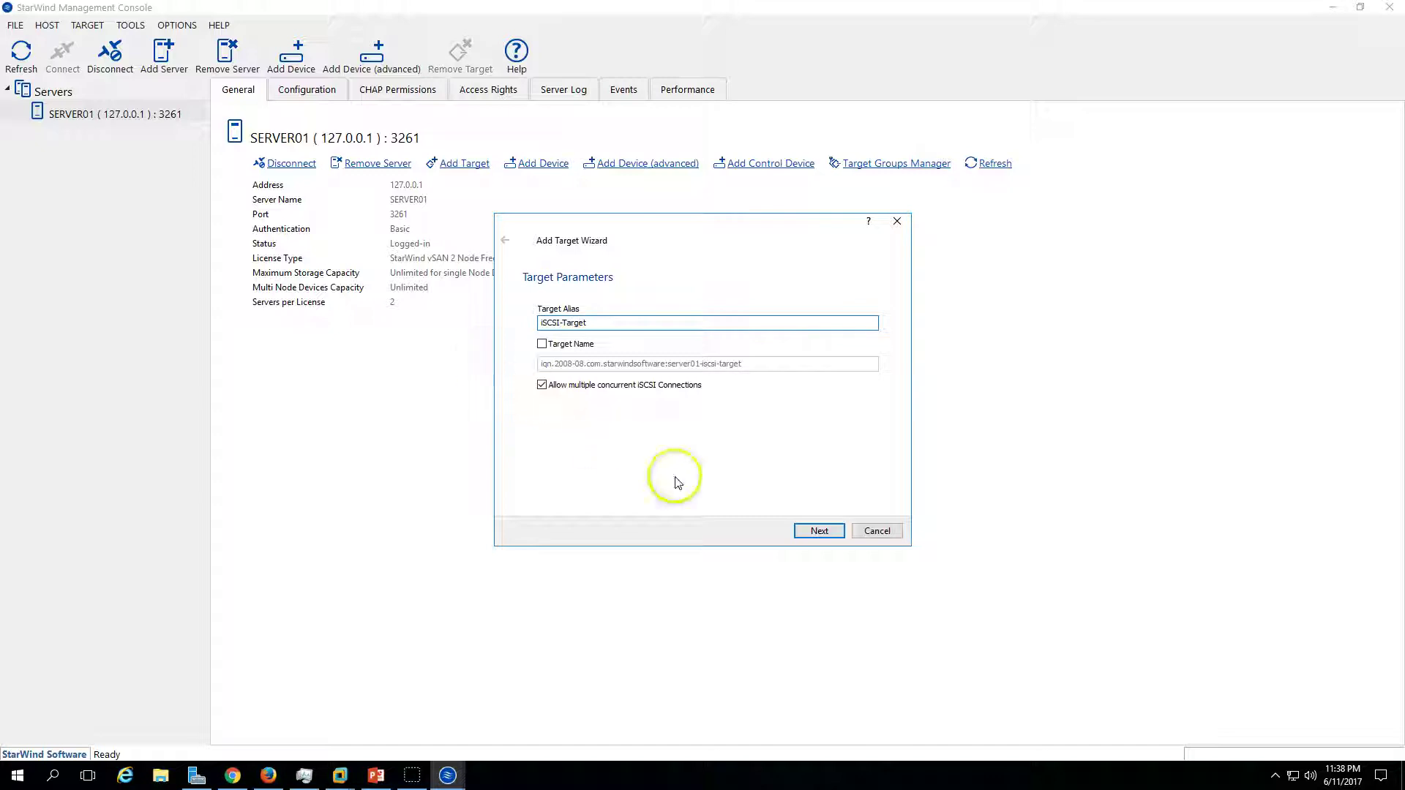
pyautogui.click(819, 532)
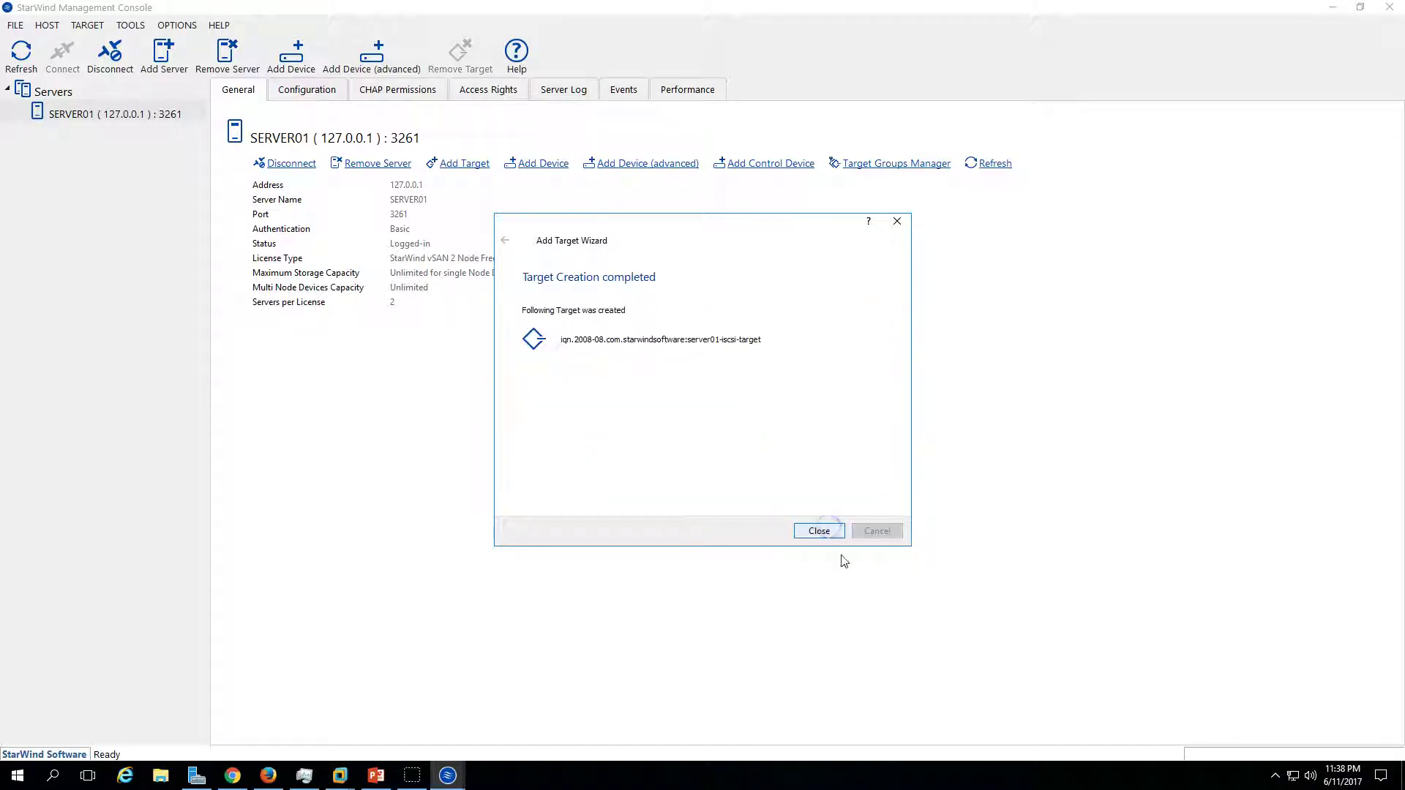
pyautogui.click(823, 533)
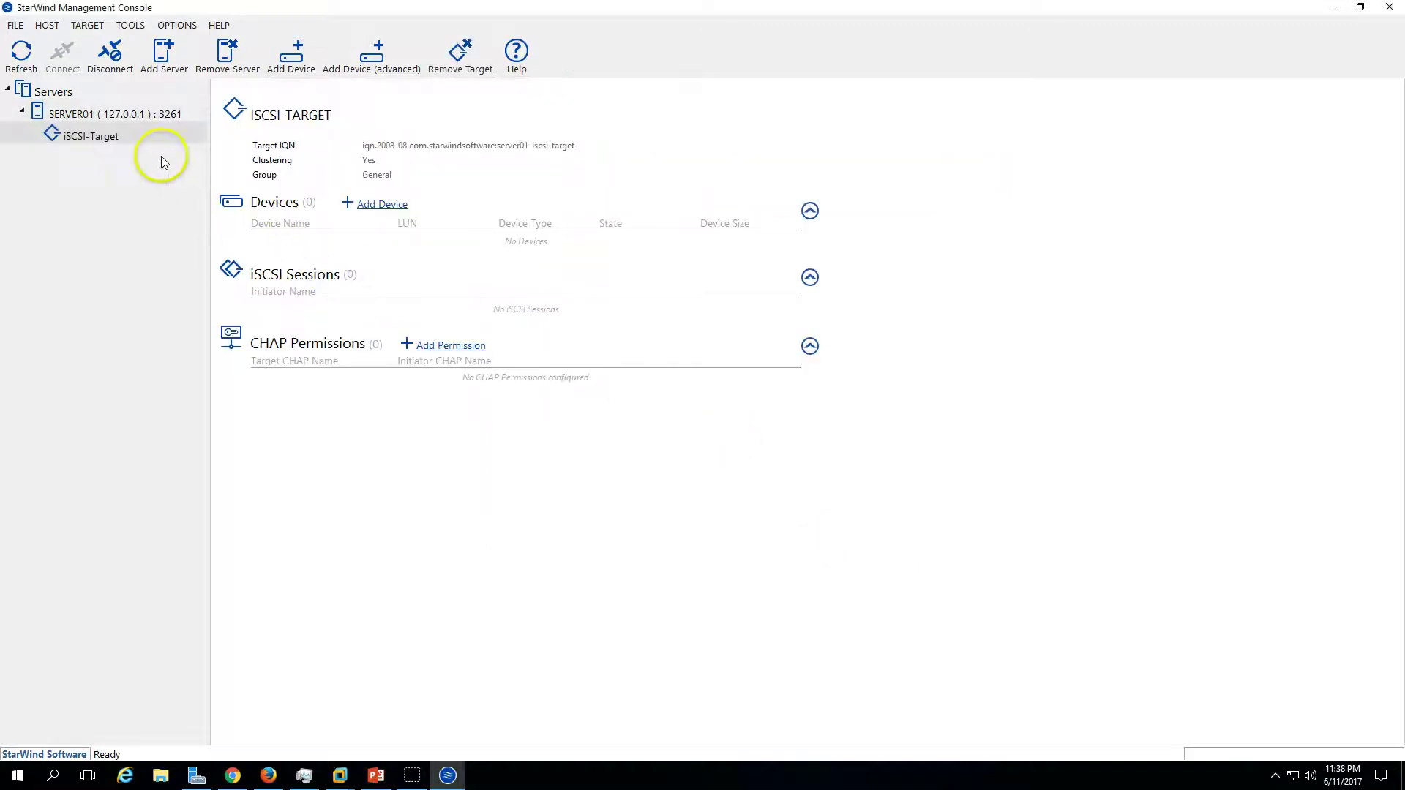
# - Define a hard-disk virtual disk named iSCSI-Quorum with a 1 GB size
pyautogui.click(377, 205)
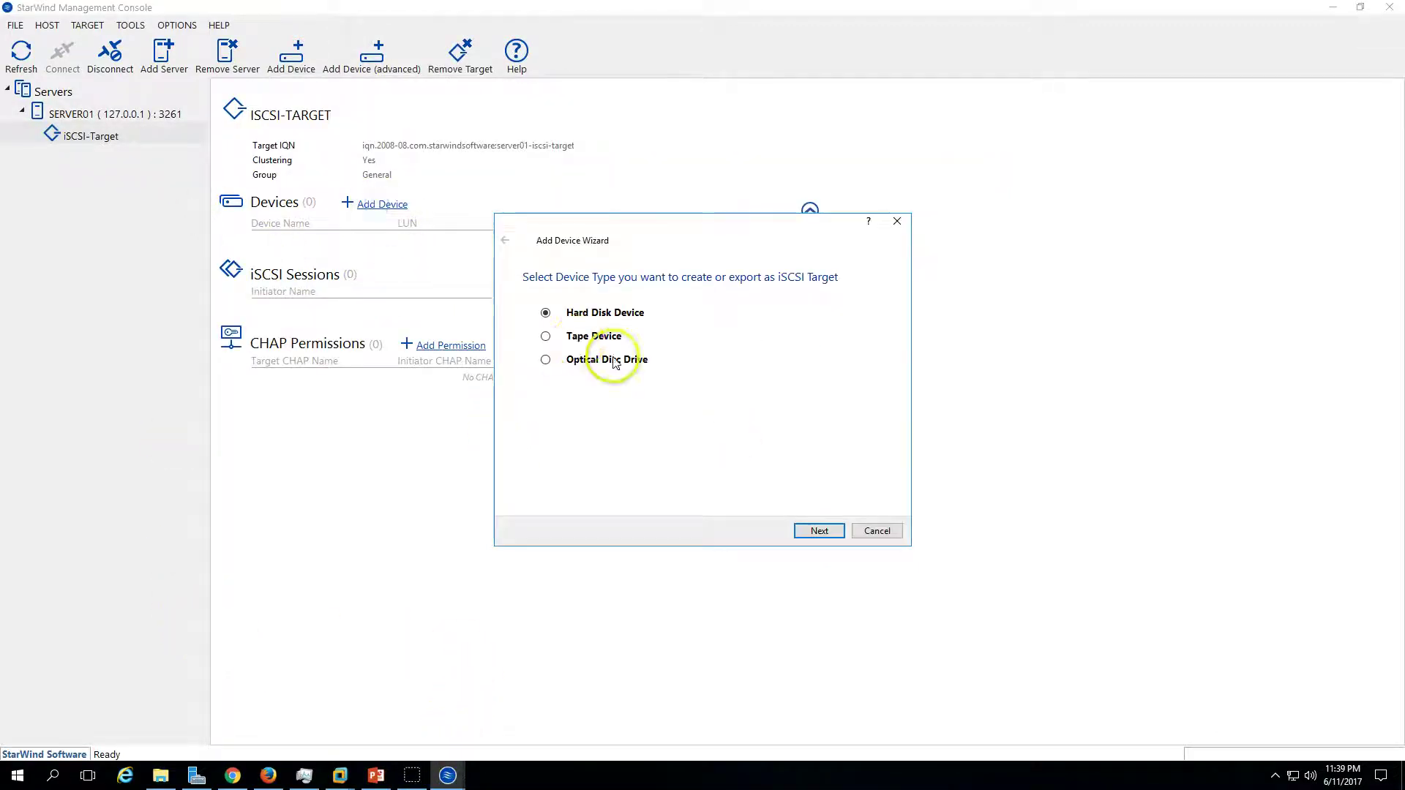
pyautogui.click(819, 531)
pyautogui.click(819, 531)
pyautogui.click(658, 339)
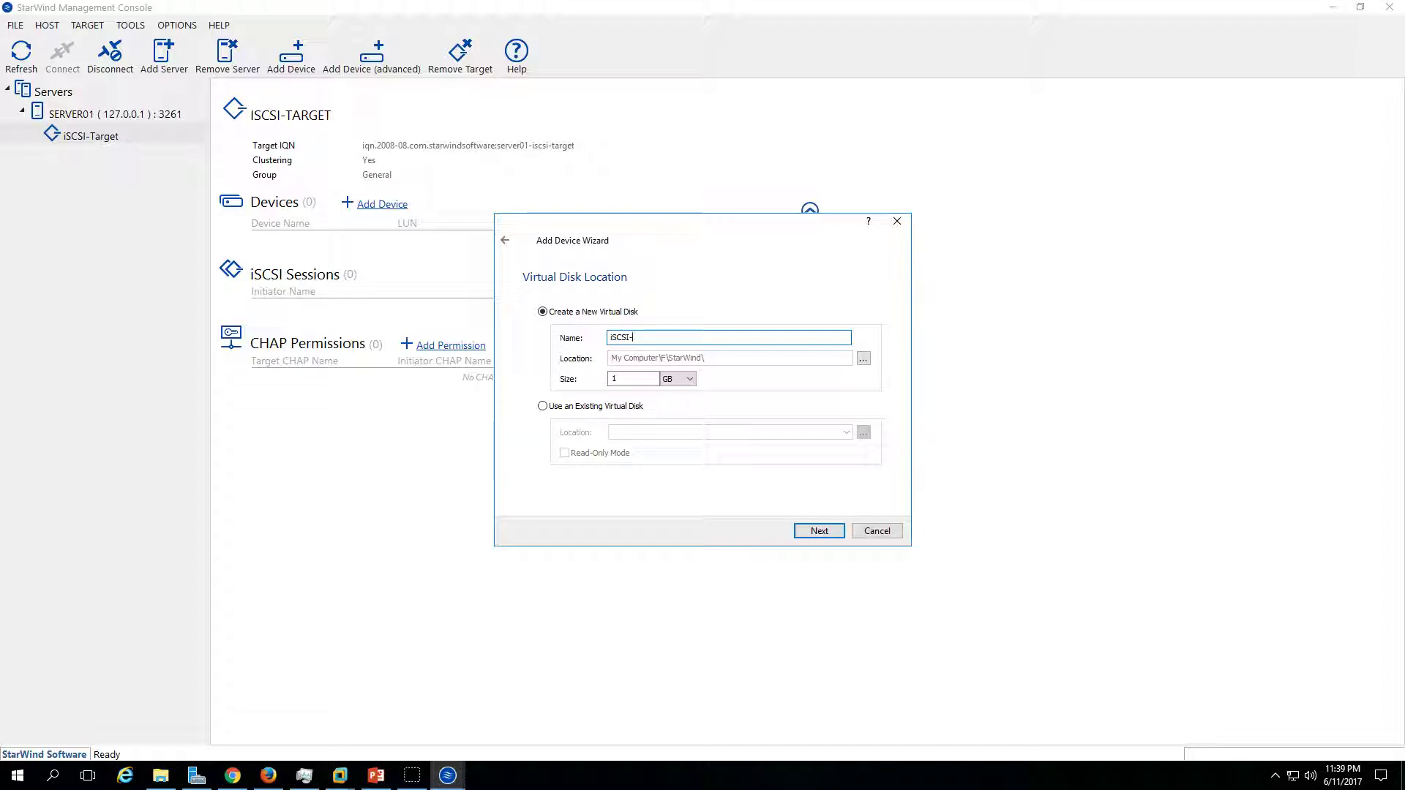
pyautogui.click(675, 337)
pyautogui.click(816, 531)
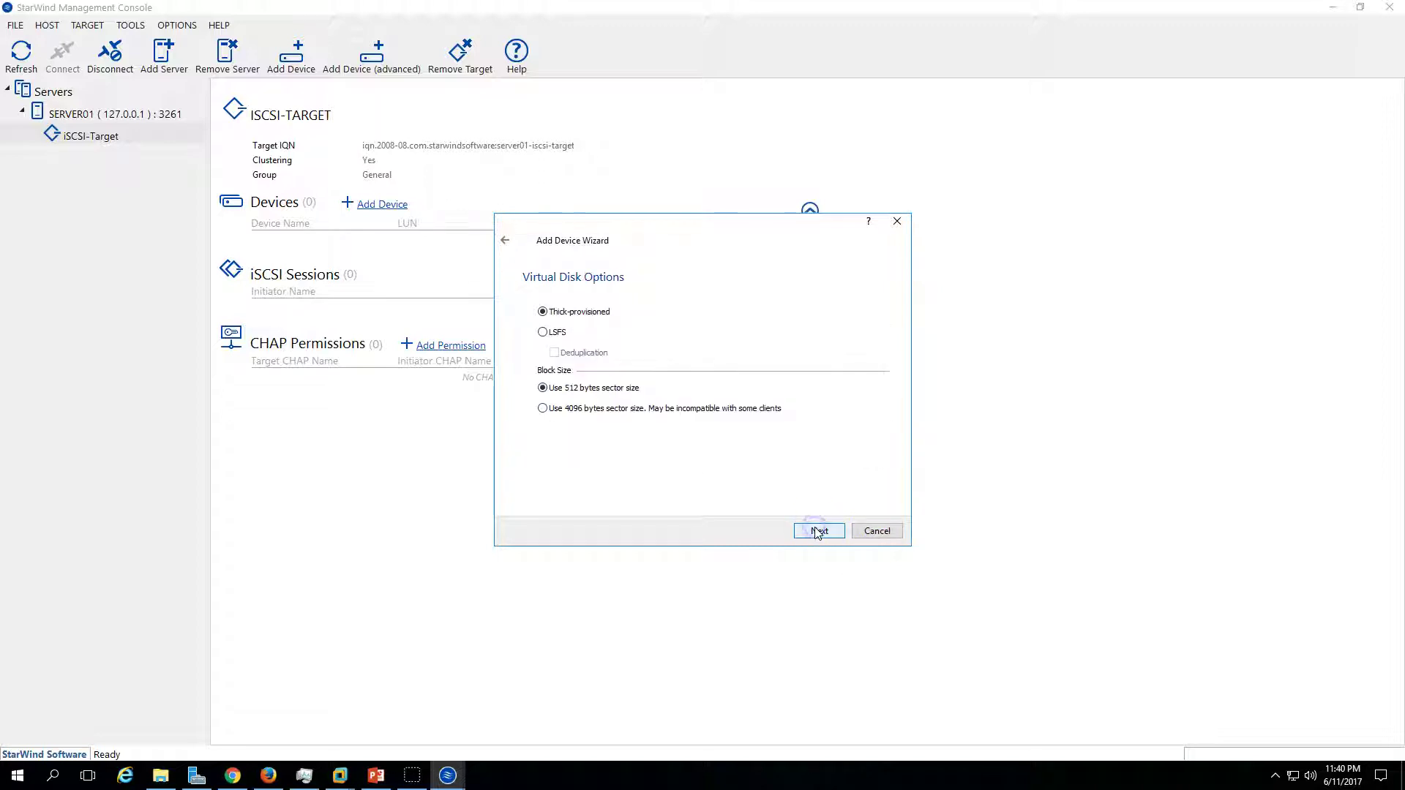
# - Keep thick-provisioned 512-byte sectors and default caching, create the quorum disk, and begin another device
pyautogui.click(817, 531)
pyautogui.click(819, 532)
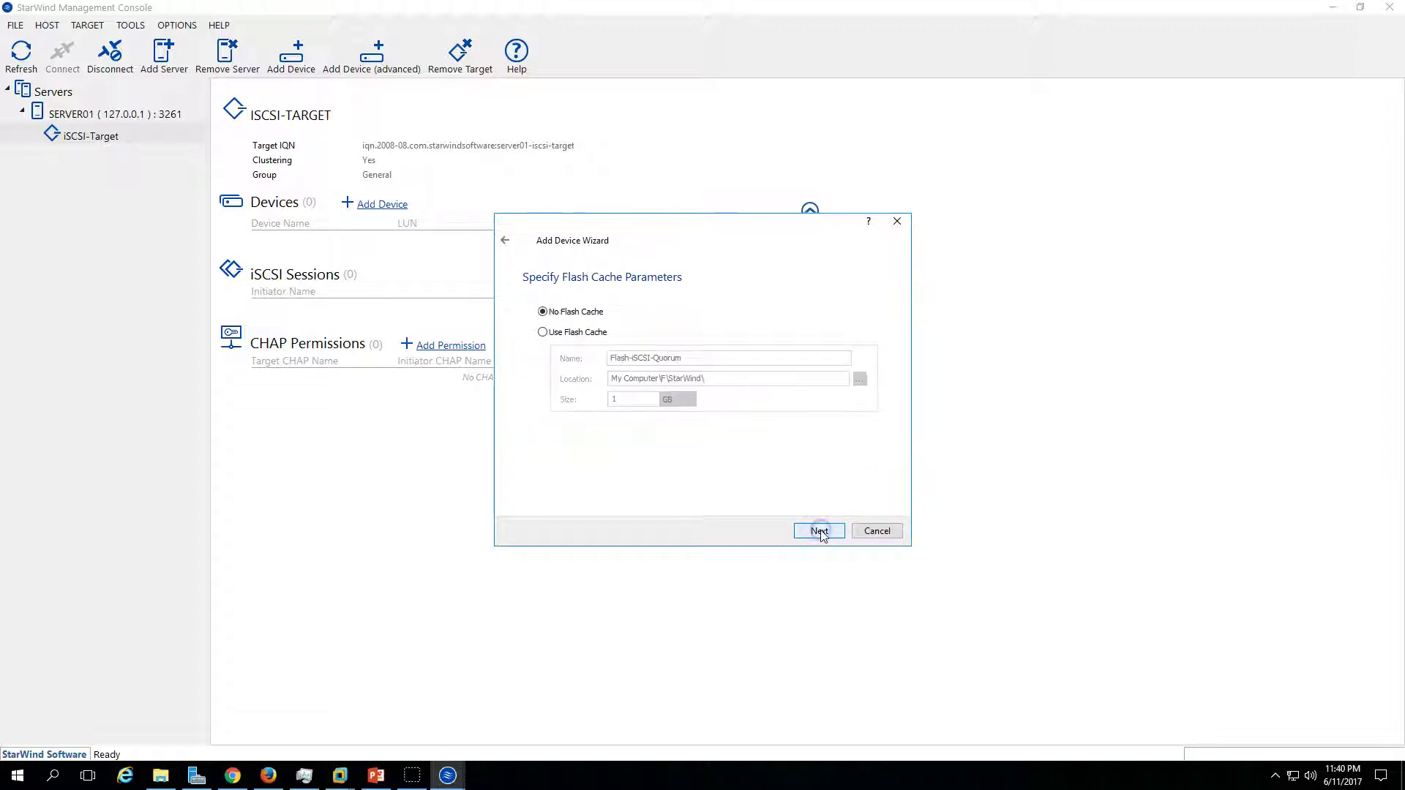
pyautogui.click(819, 532)
pyautogui.click(820, 531)
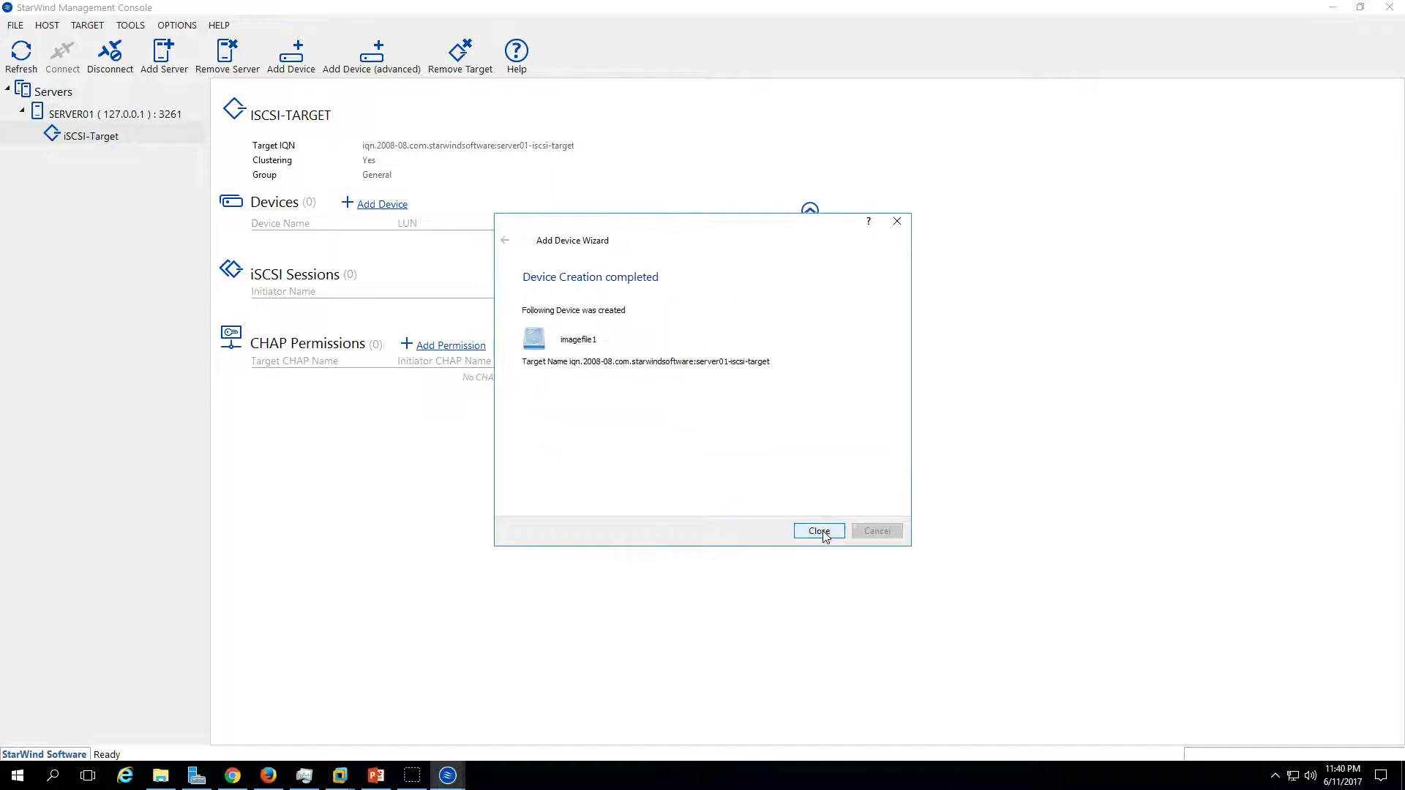
pyautogui.click(820, 531)
pyautogui.click(383, 206)
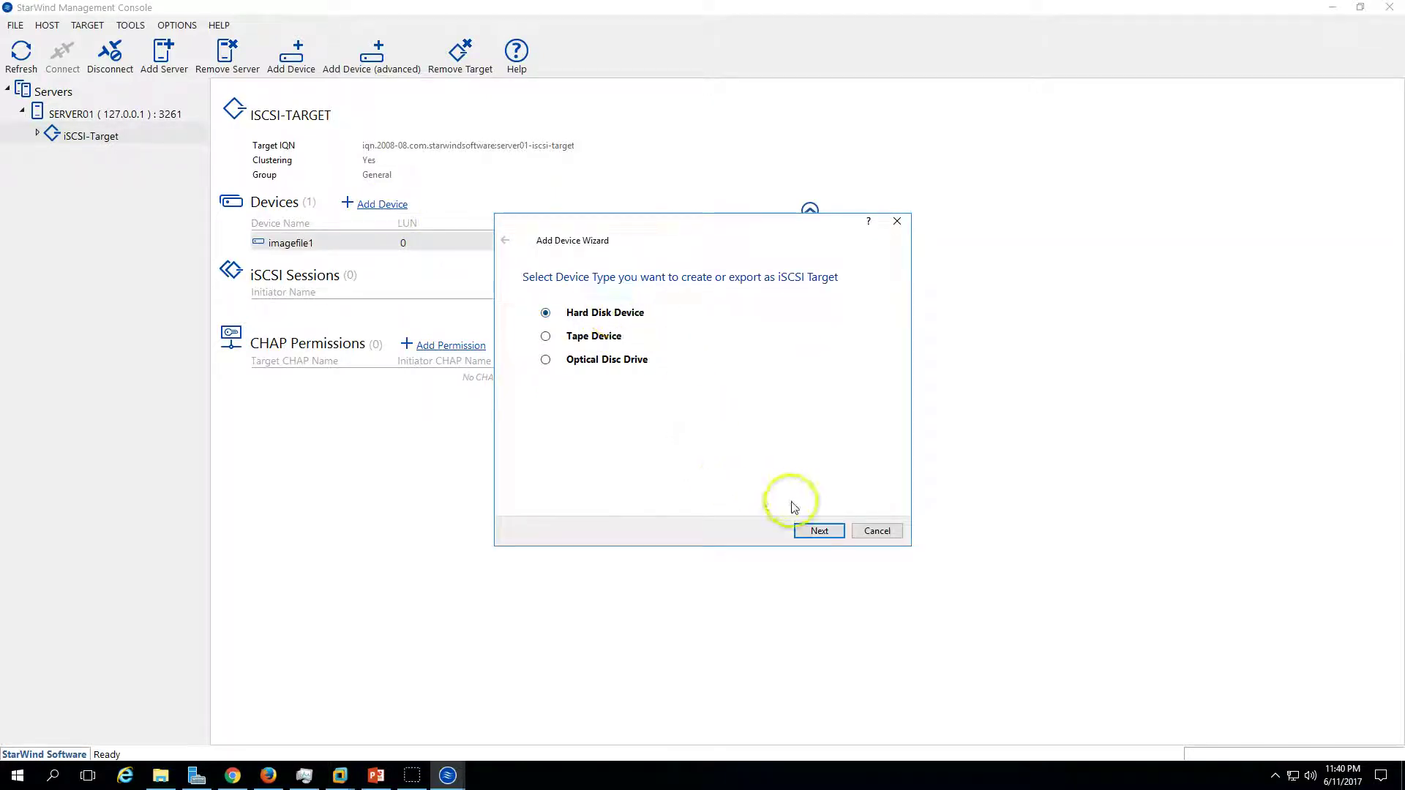
# - Create a 101 GB virtual disk named iSCSI-Disk01 with default options and caching
pyautogui.click(818, 533)
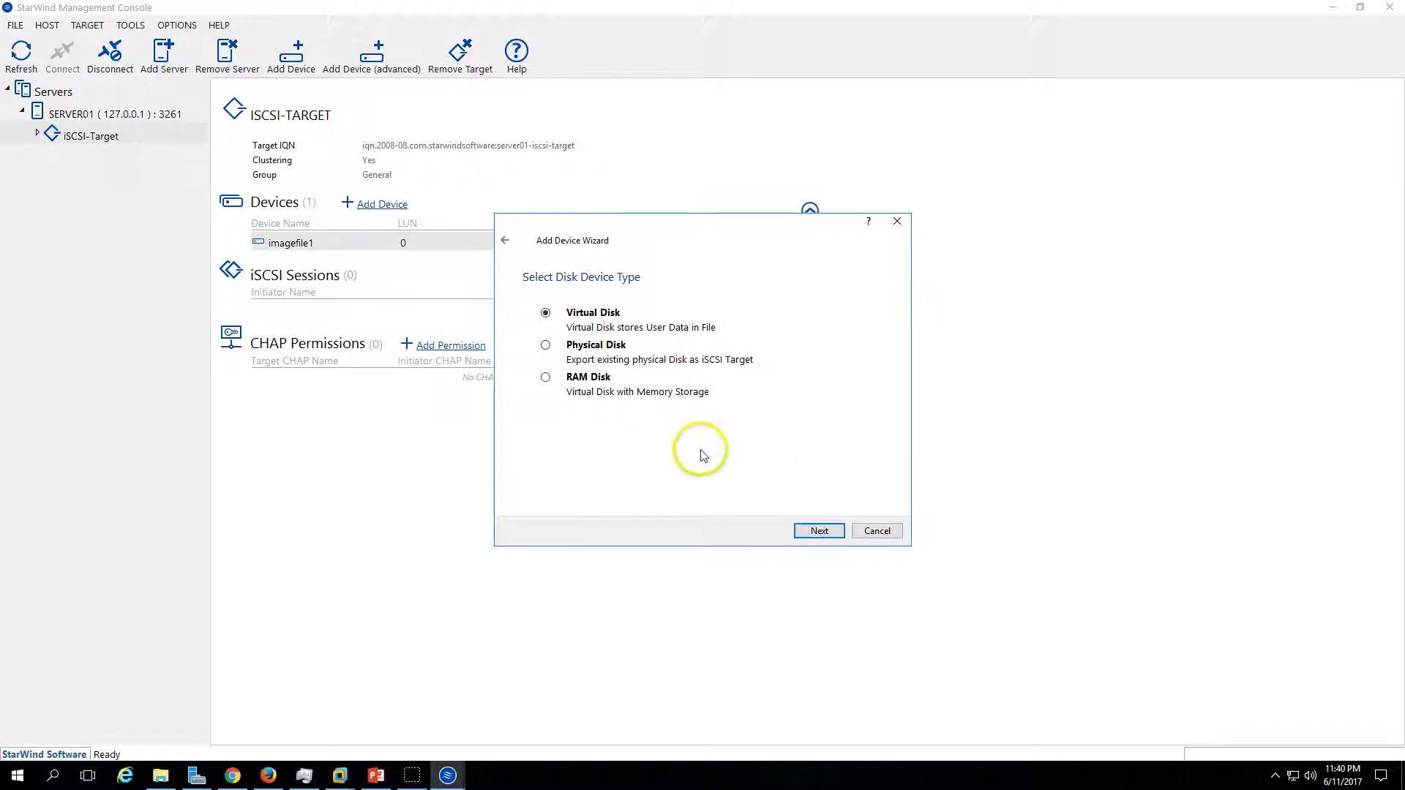
pyautogui.click(820, 530)
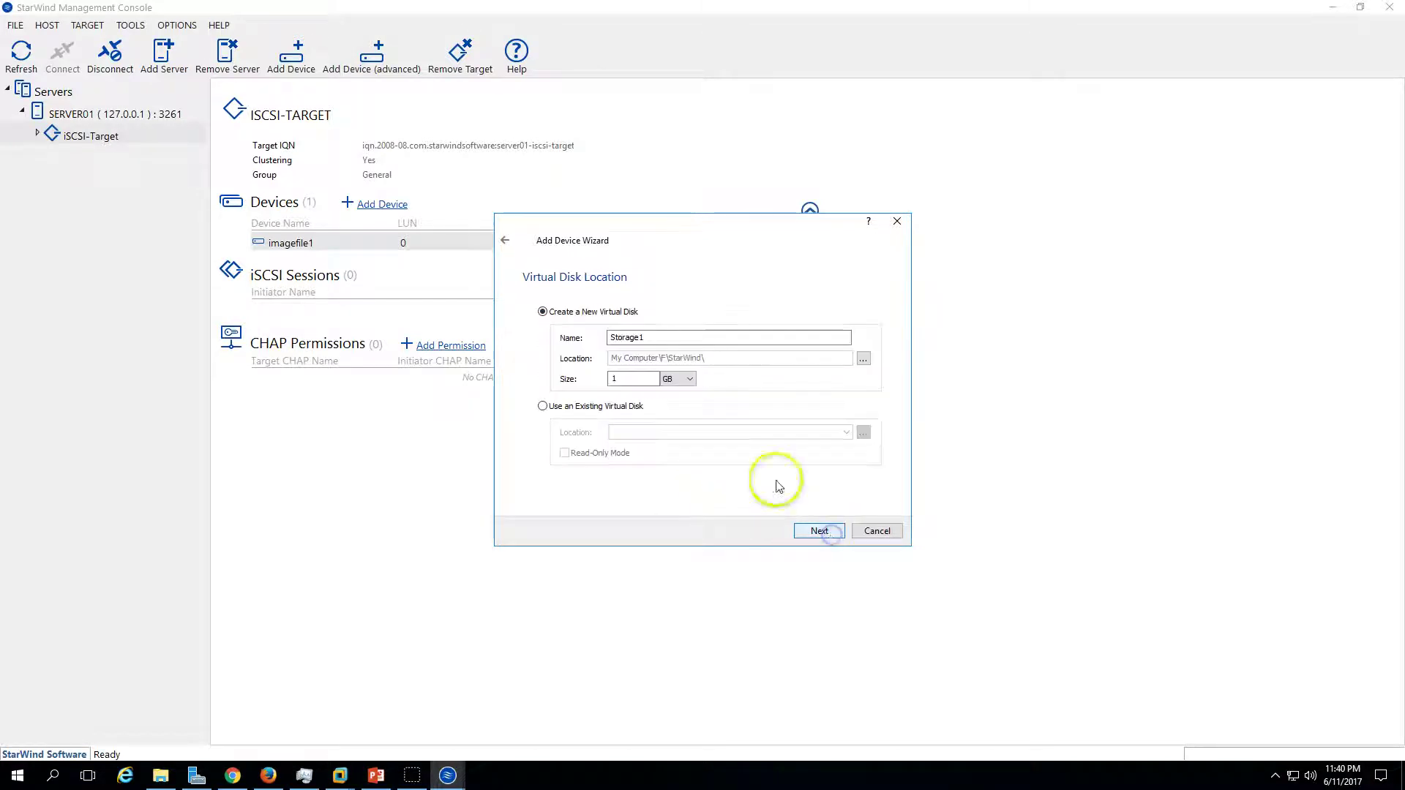
pyautogui.moveTo(659, 337); pyautogui.dragTo(584, 341)
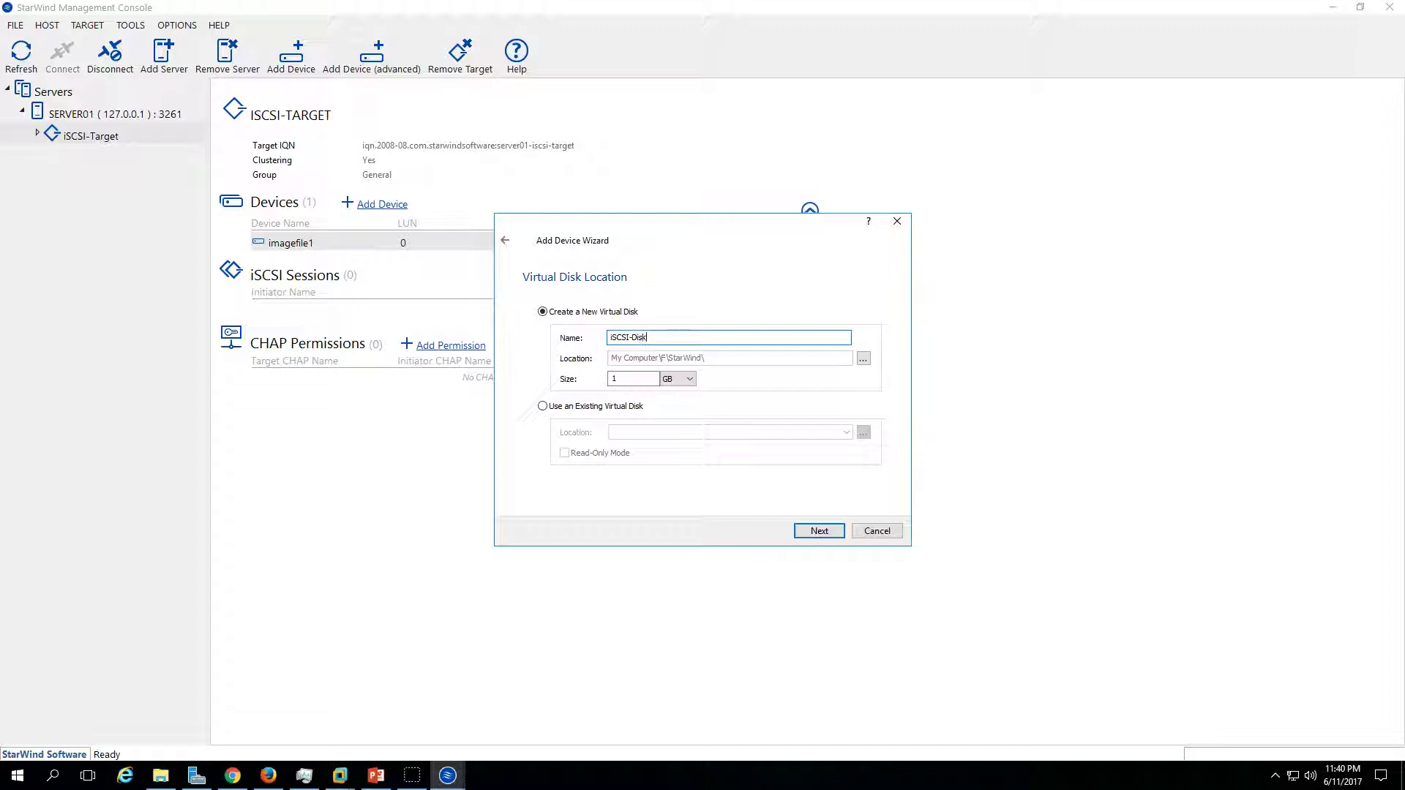
pyautogui.click(628, 378)
pyautogui.click(820, 531)
pyautogui.click(820, 530)
pyautogui.click(820, 531)
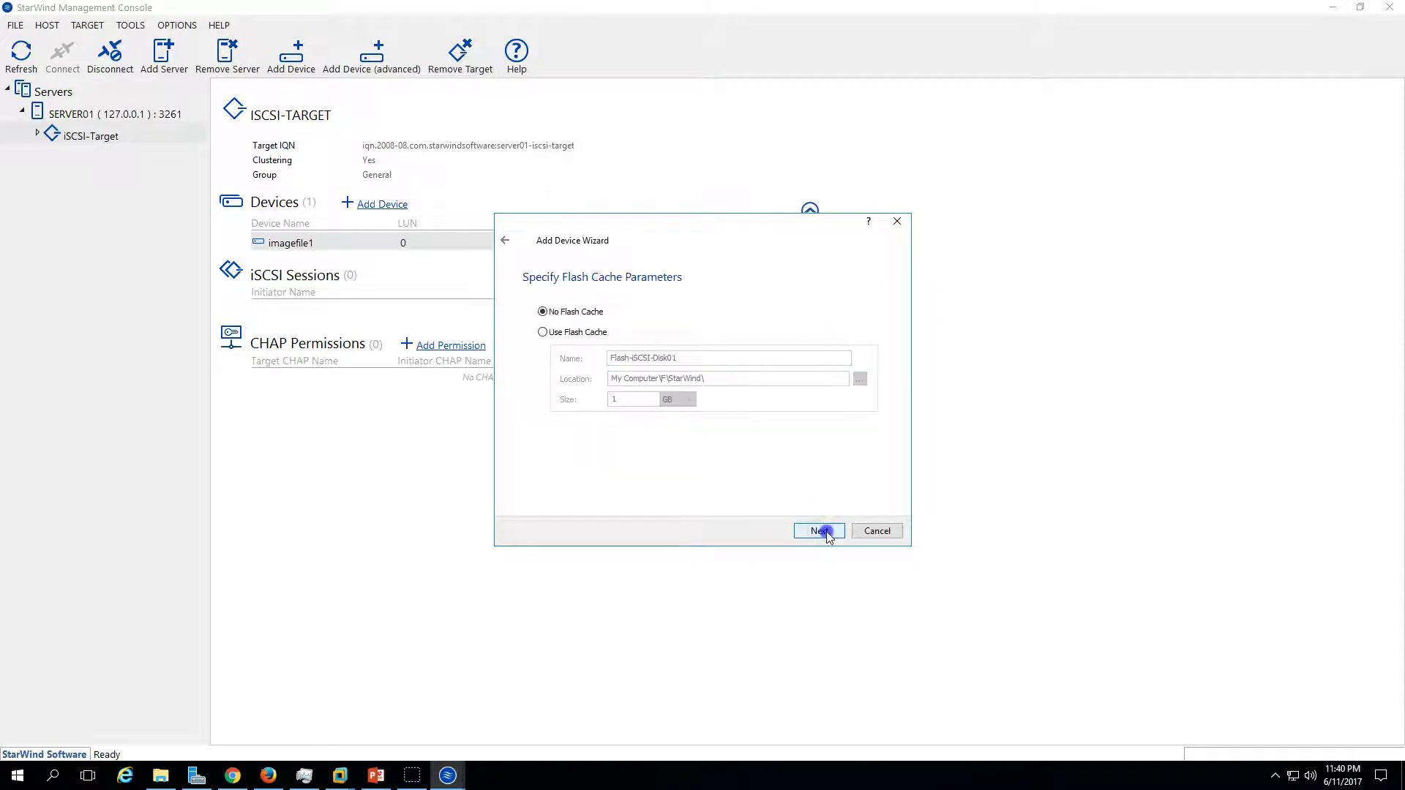
pyautogui.click(820, 531)
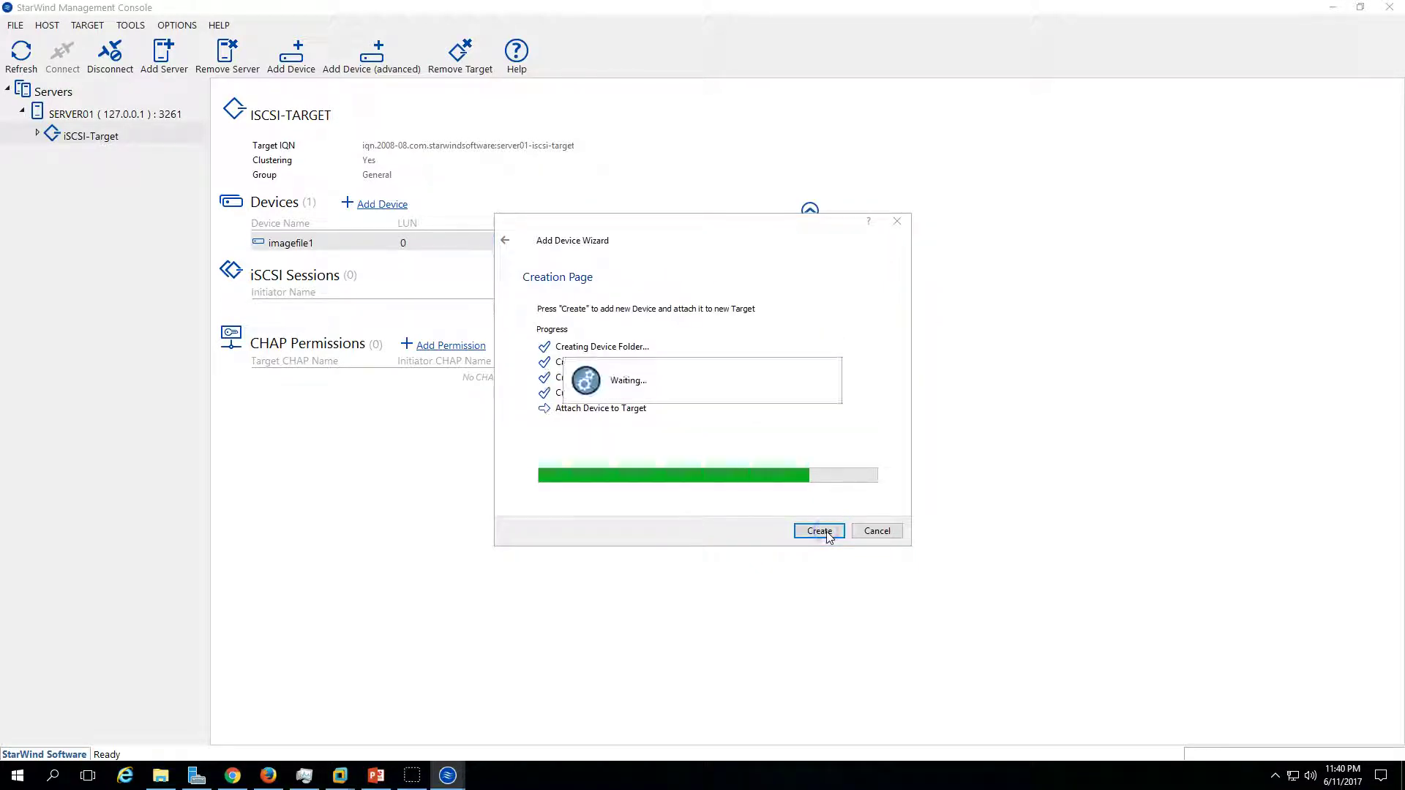
pyautogui.click(820, 531)
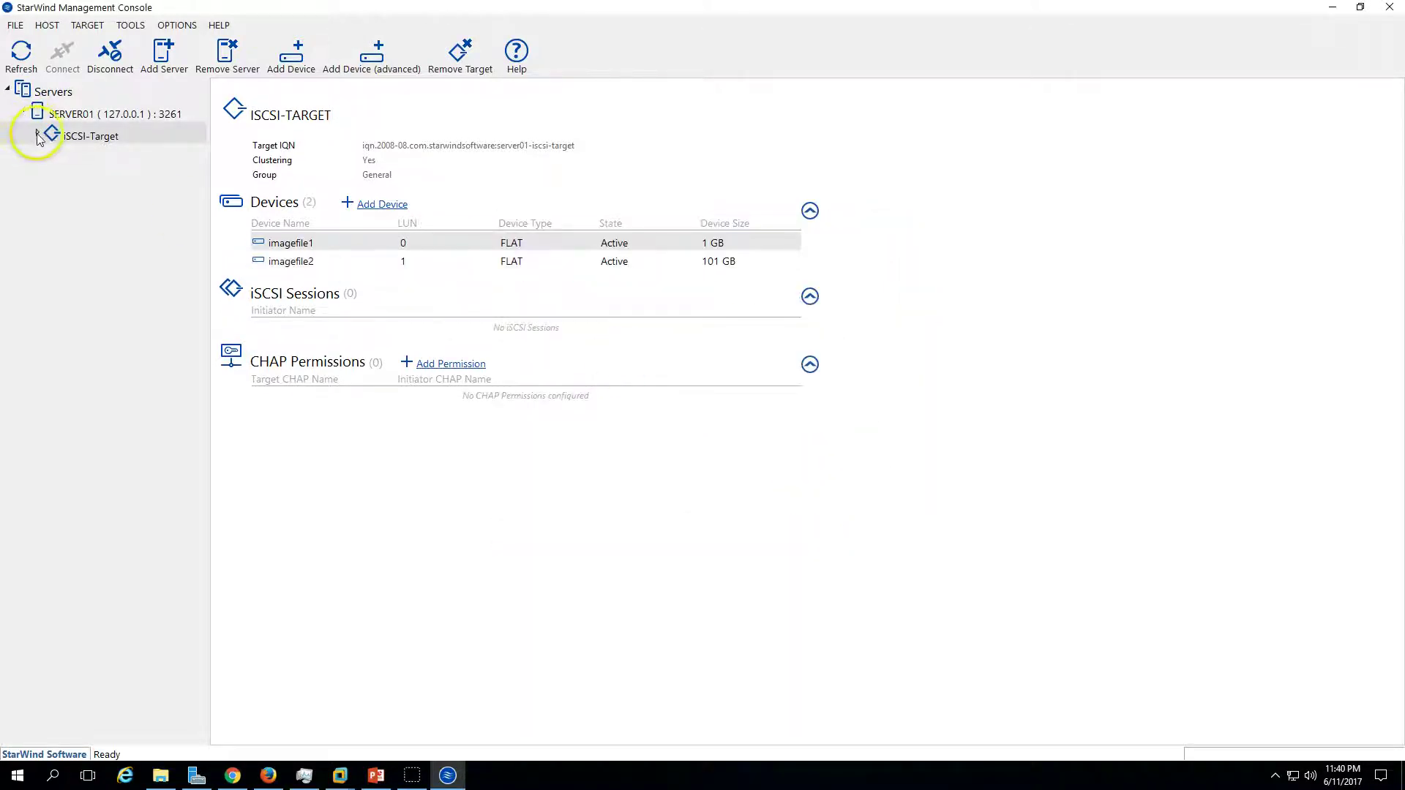
# - Expand iSCSI-Target to show devices imagefile1 and imagefile2
pyautogui.click(37, 134)
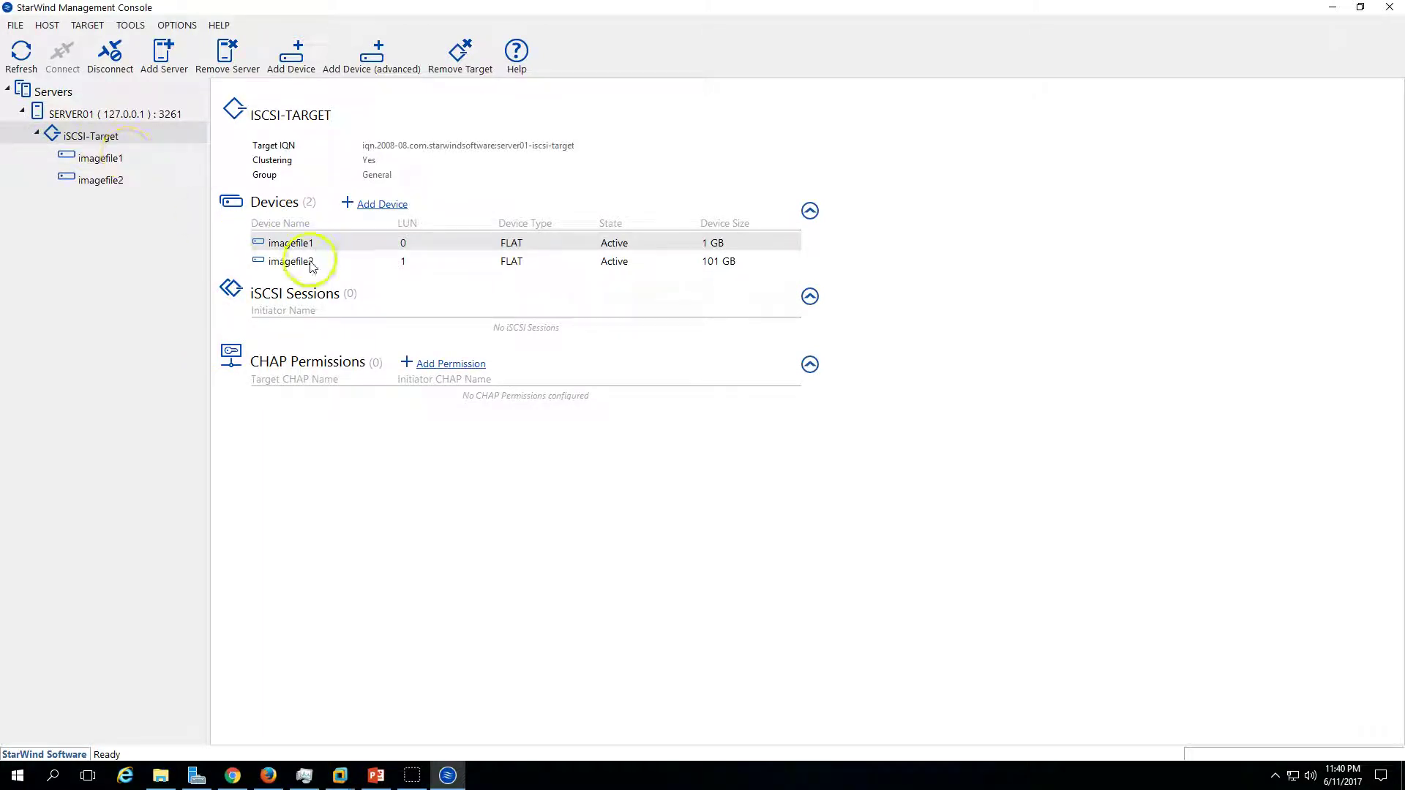
pyautogui.click(335, 266)
pyautogui.click(342, 247)
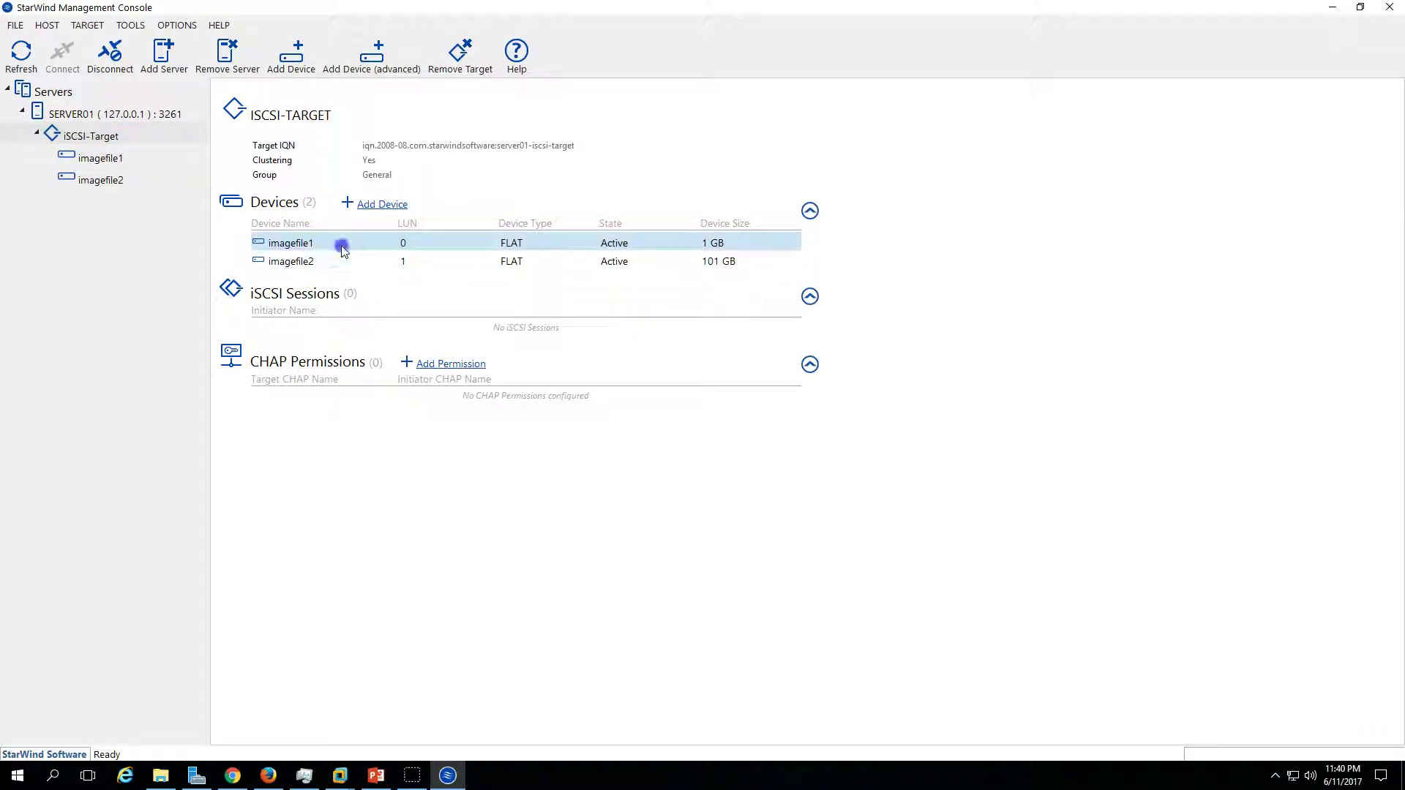
pyautogui.click(693, 262)
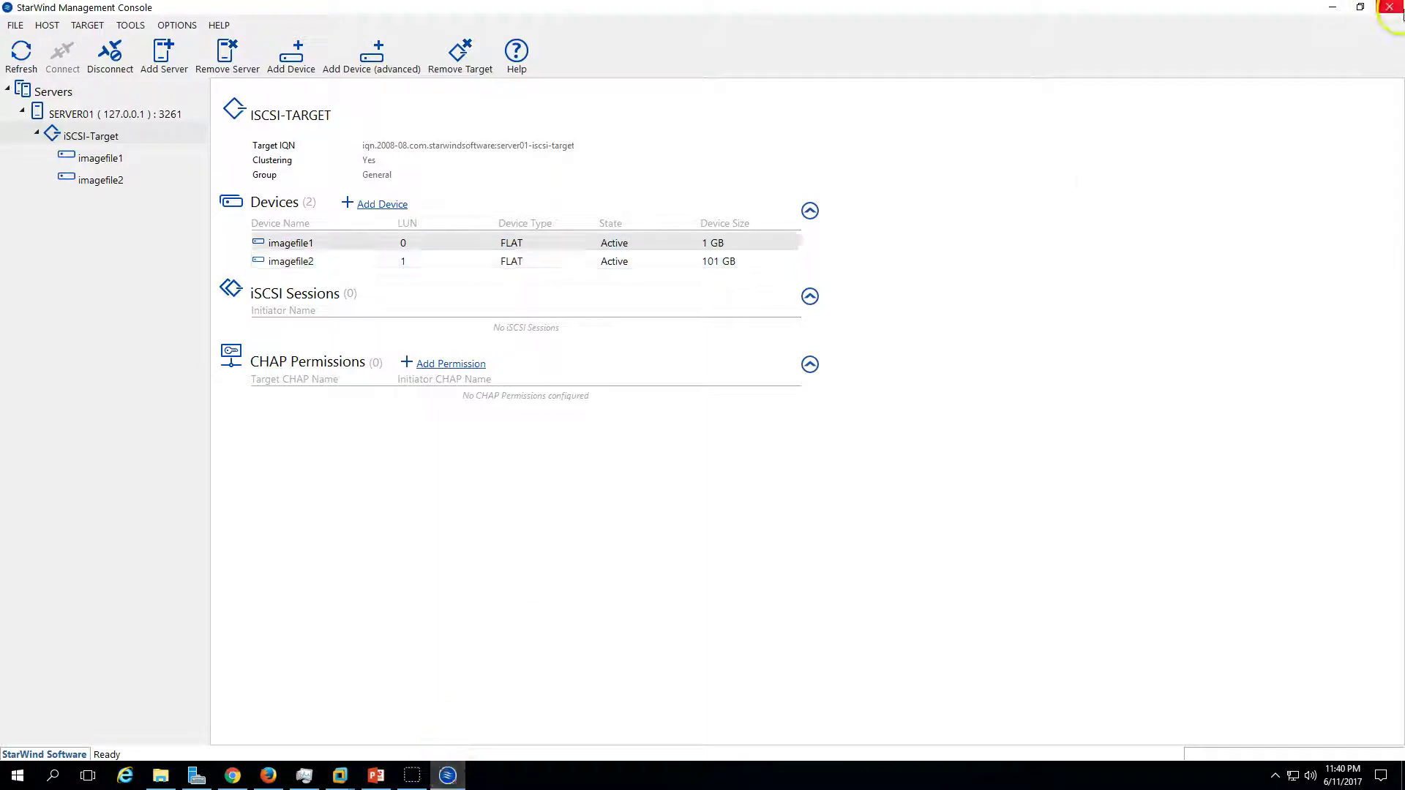
# - Close the StarWind console, glance at Chrome's cluster quorum results, then switch to Win2K12-Mem01
pyautogui.click(1390, 9)
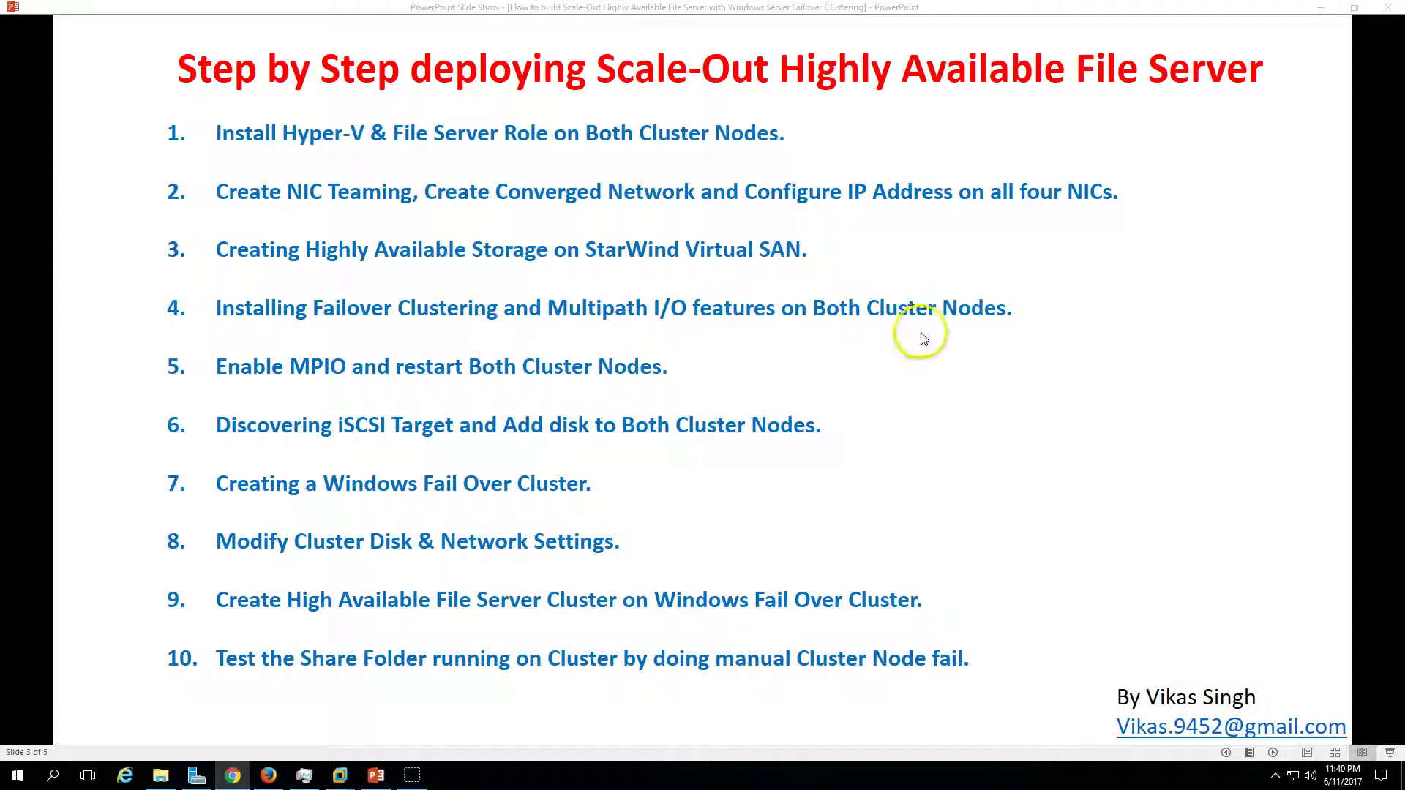
pyautogui.click(233, 776)
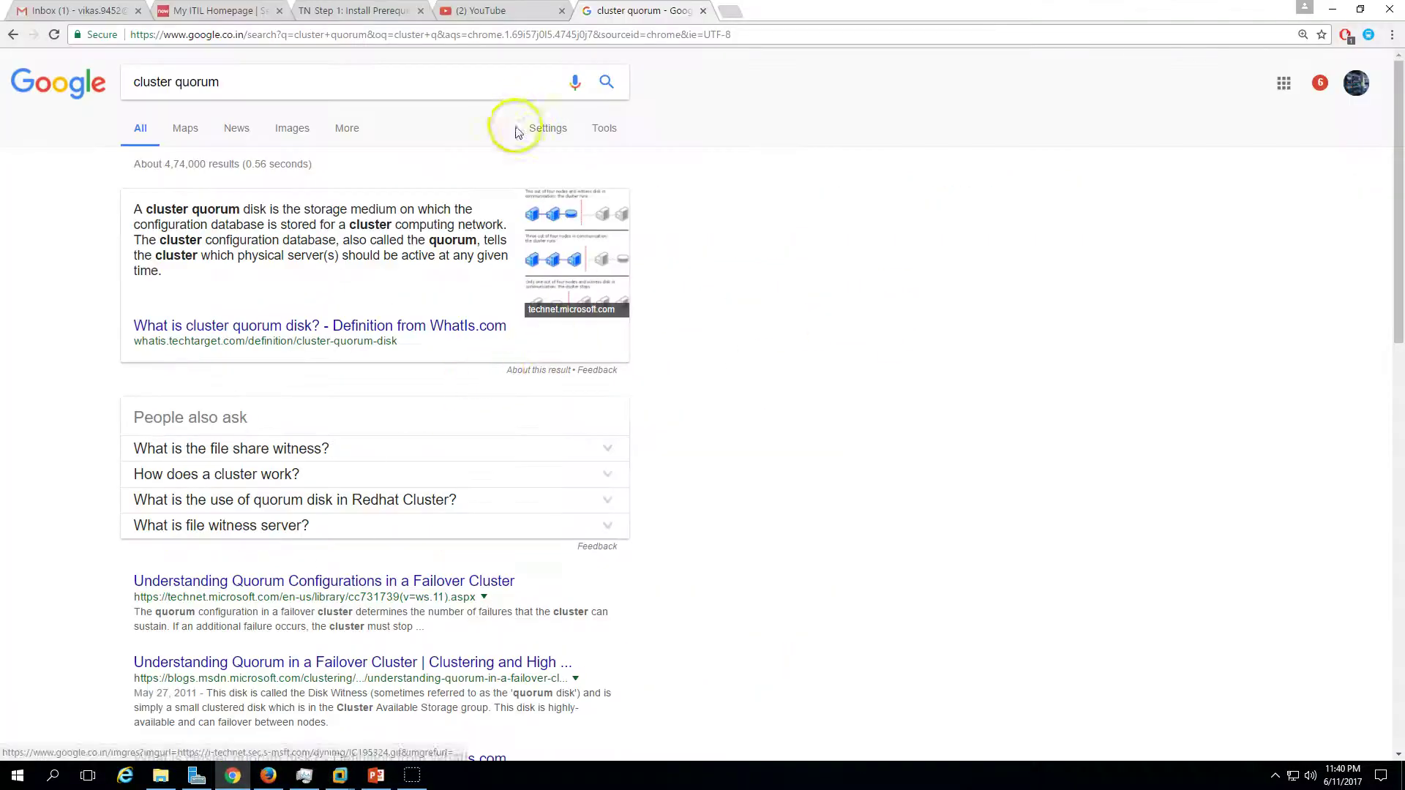
pyautogui.click(1333, 9)
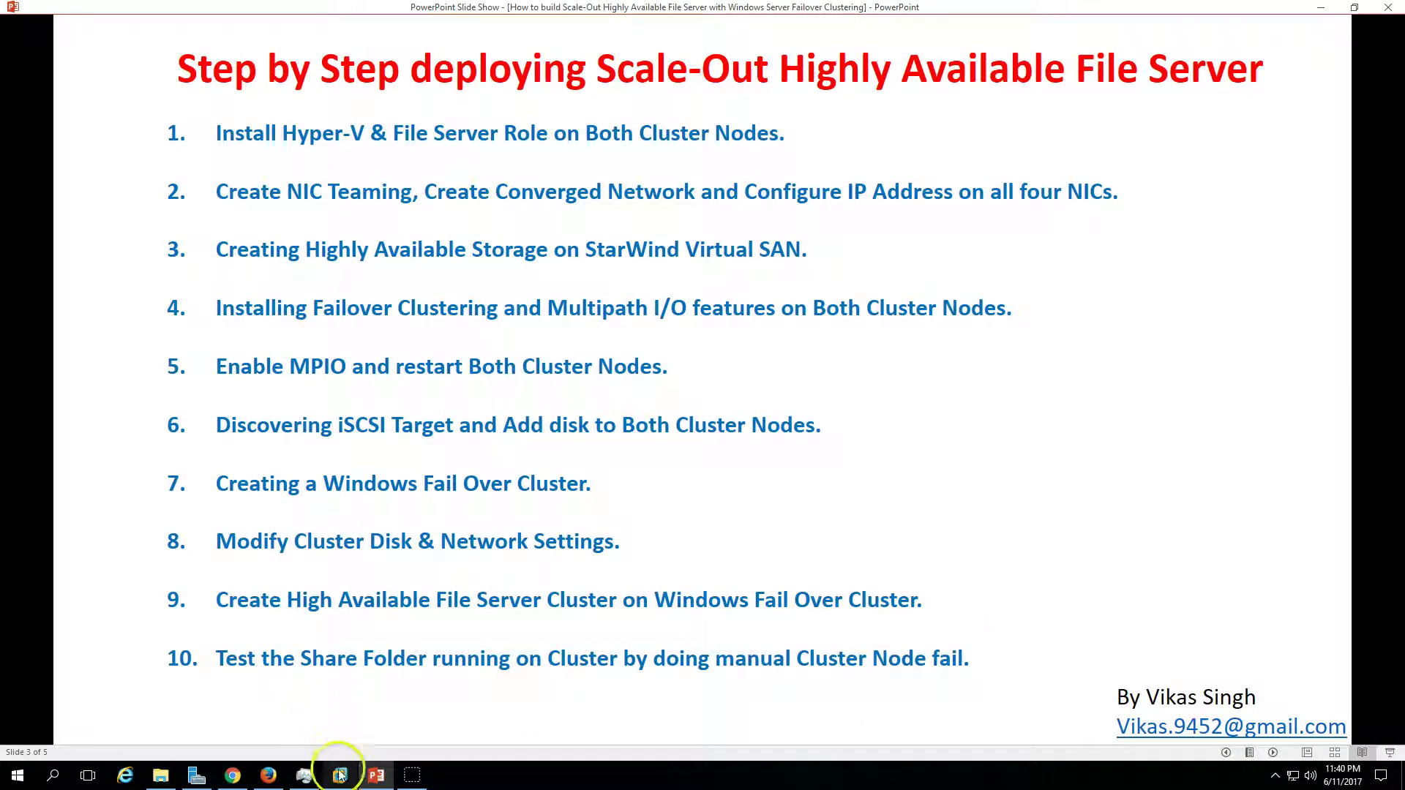
pyautogui.moveTo(305, 774)
pyautogui.click(390, 690)
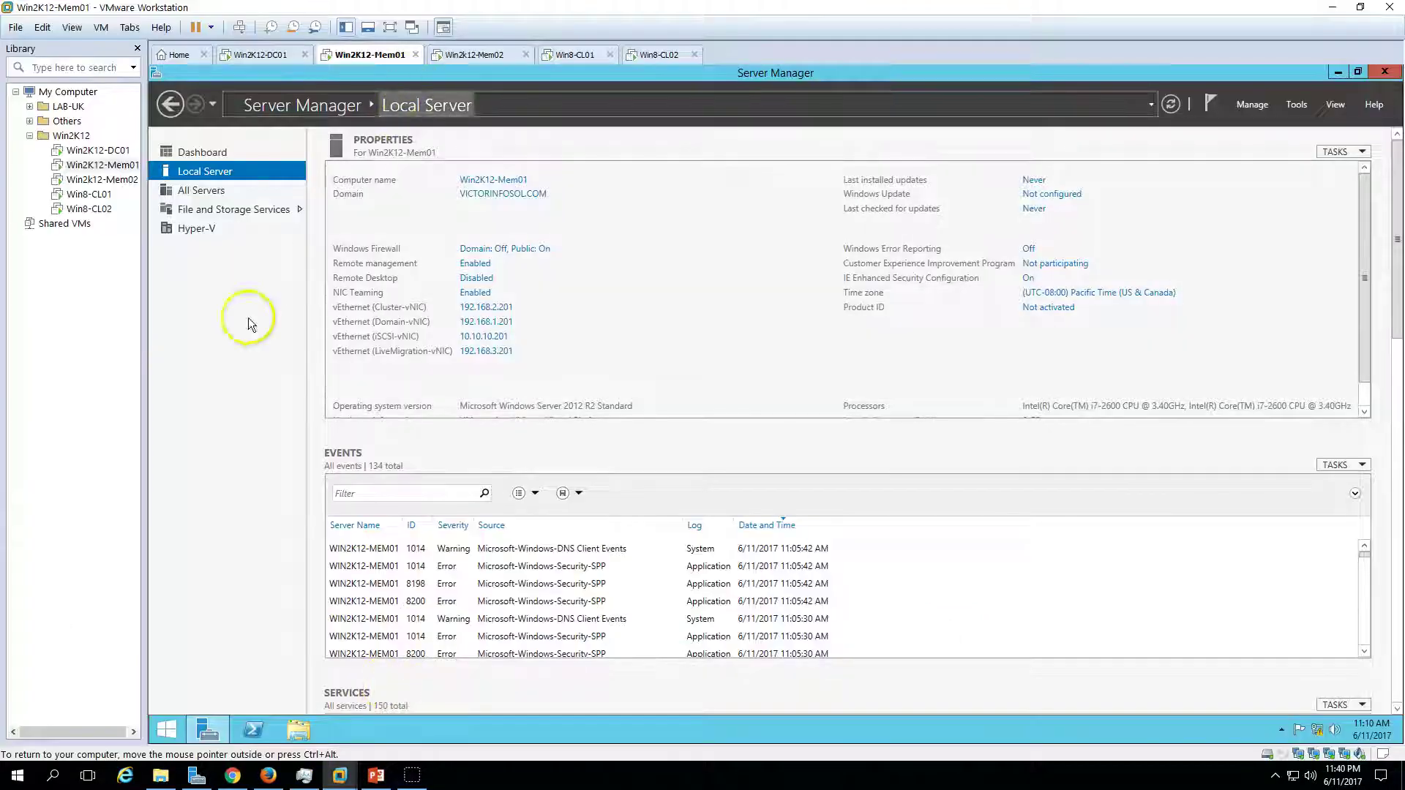
# - Launch Add Roles and Features on Win2K12-Mem01 and advance past Server Roles to Features
pyautogui.click(202, 152)
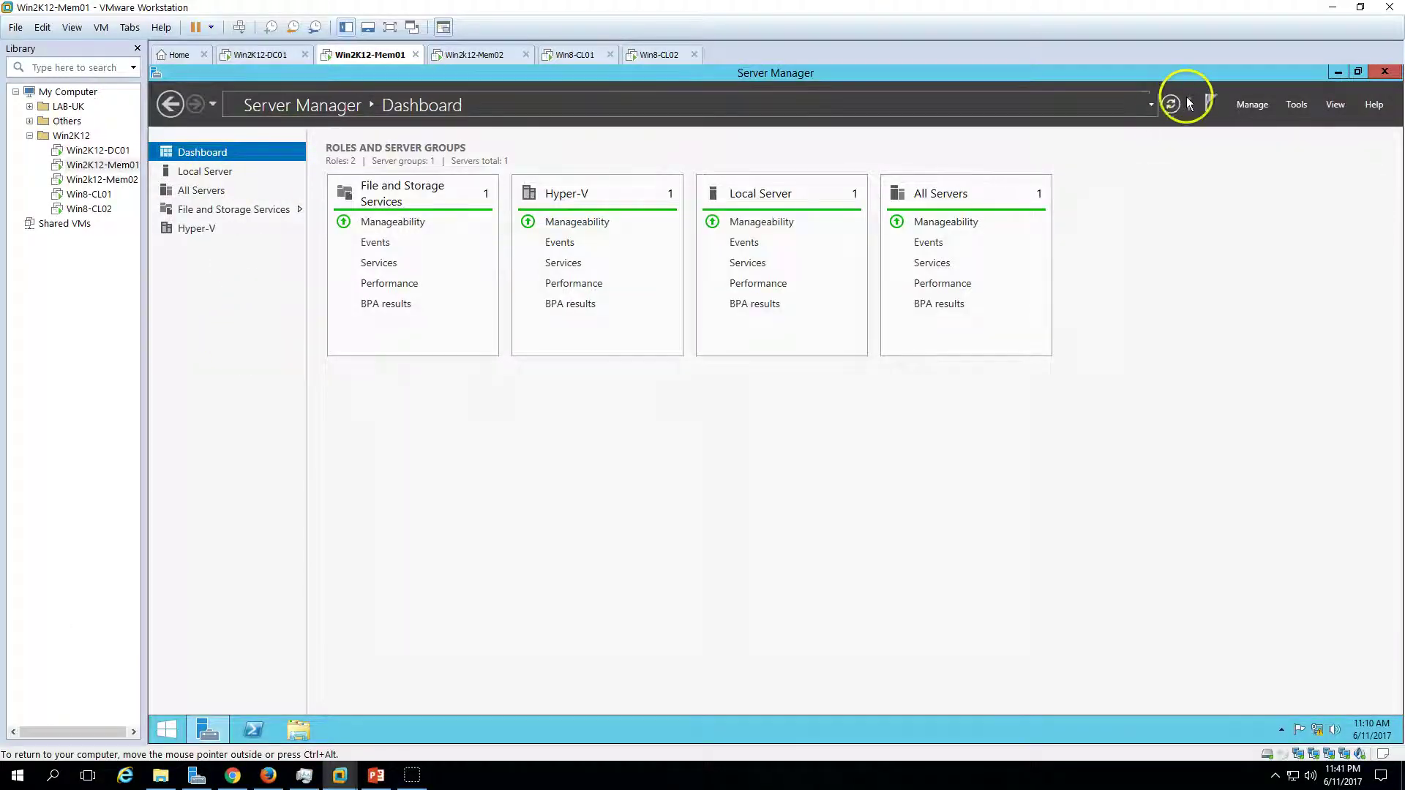
pyautogui.click(1251, 105)
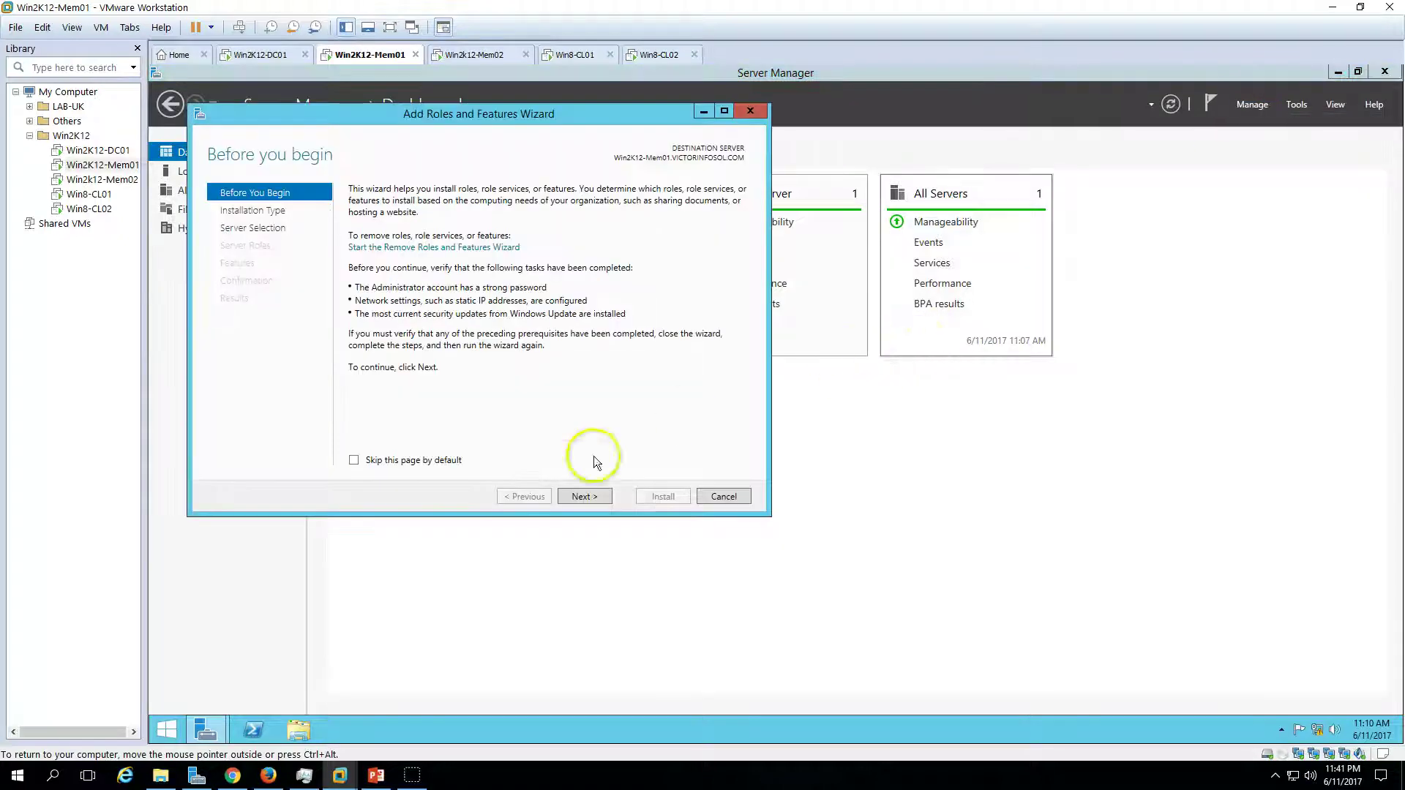
pyautogui.click(596, 496)
pyautogui.click(596, 497)
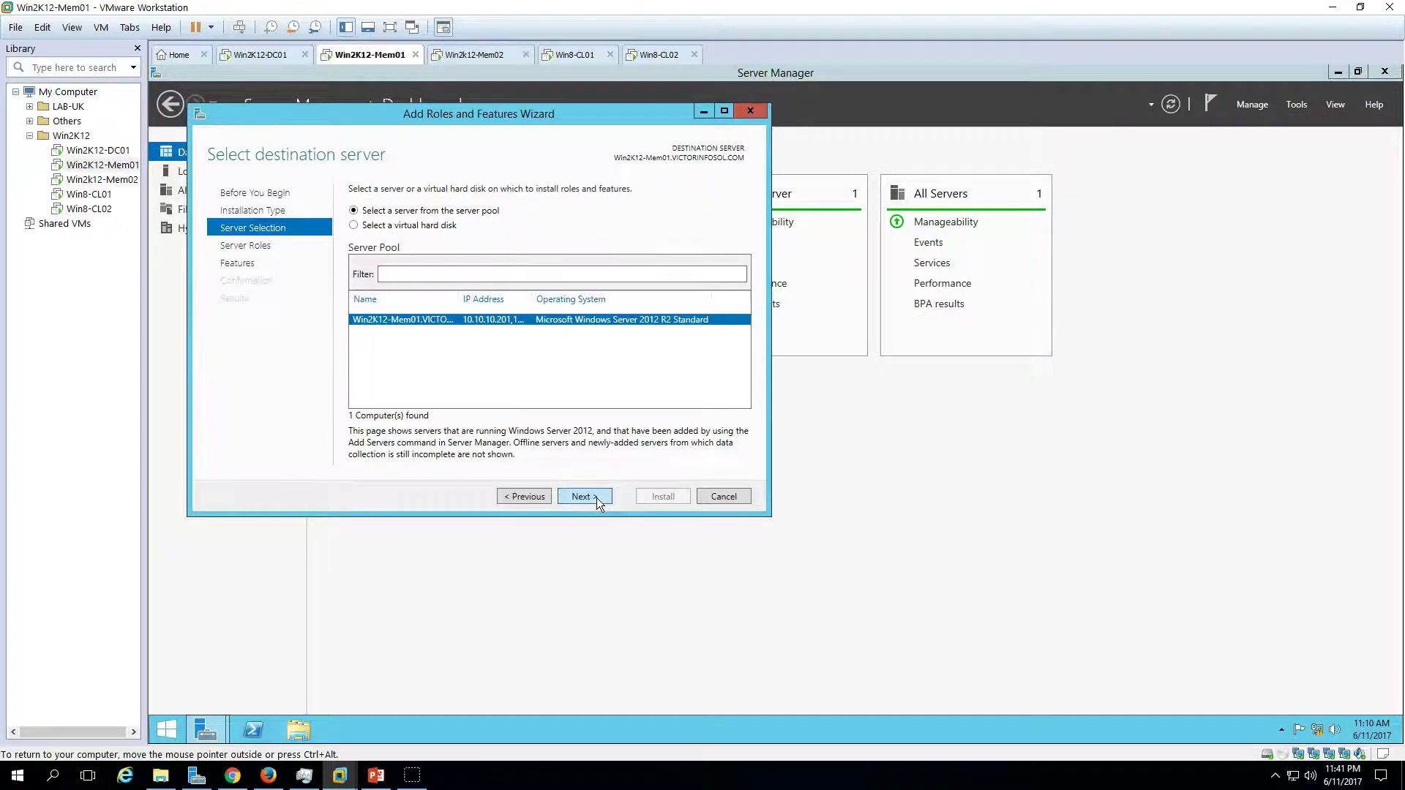
pyautogui.click(596, 496)
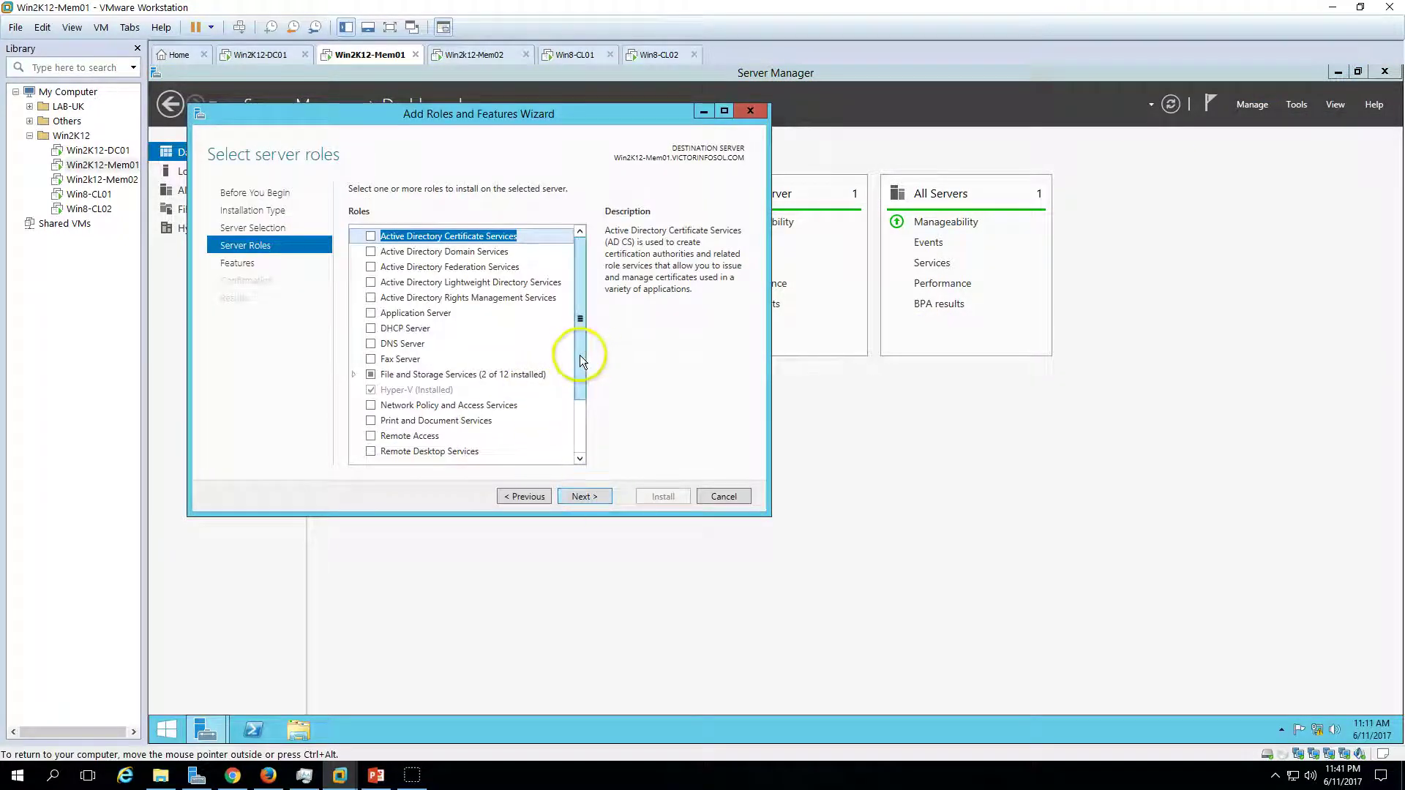
pyautogui.moveTo(586, 355); pyautogui.dragTo(580, 451)
pyautogui.click(584, 497)
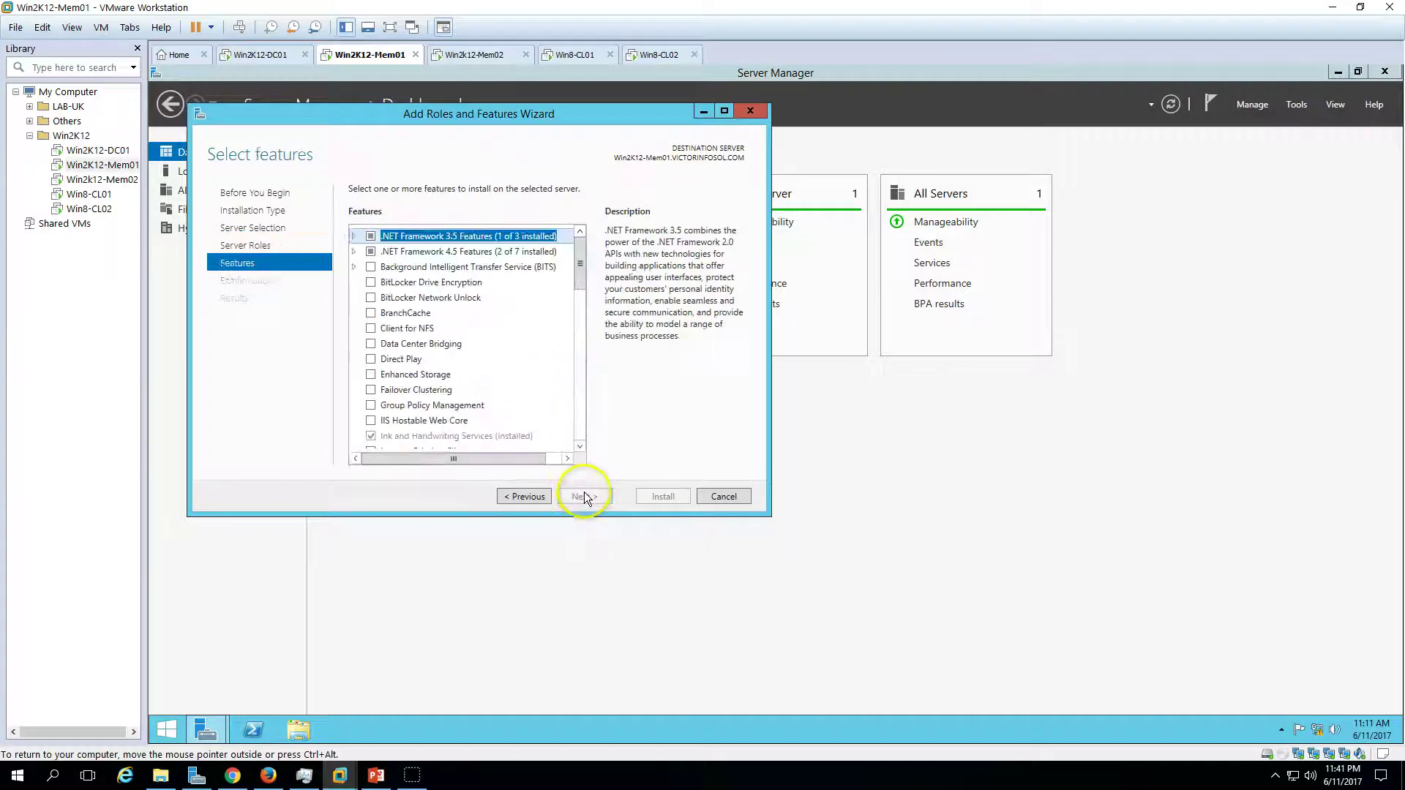
# - Install Failover Clustering with its required features plus Multipath I/O, then go to Win2k12-Mem02
pyautogui.click(371, 390)
pyautogui.click(515, 432)
pyautogui.scroll(-2, 527, 359)
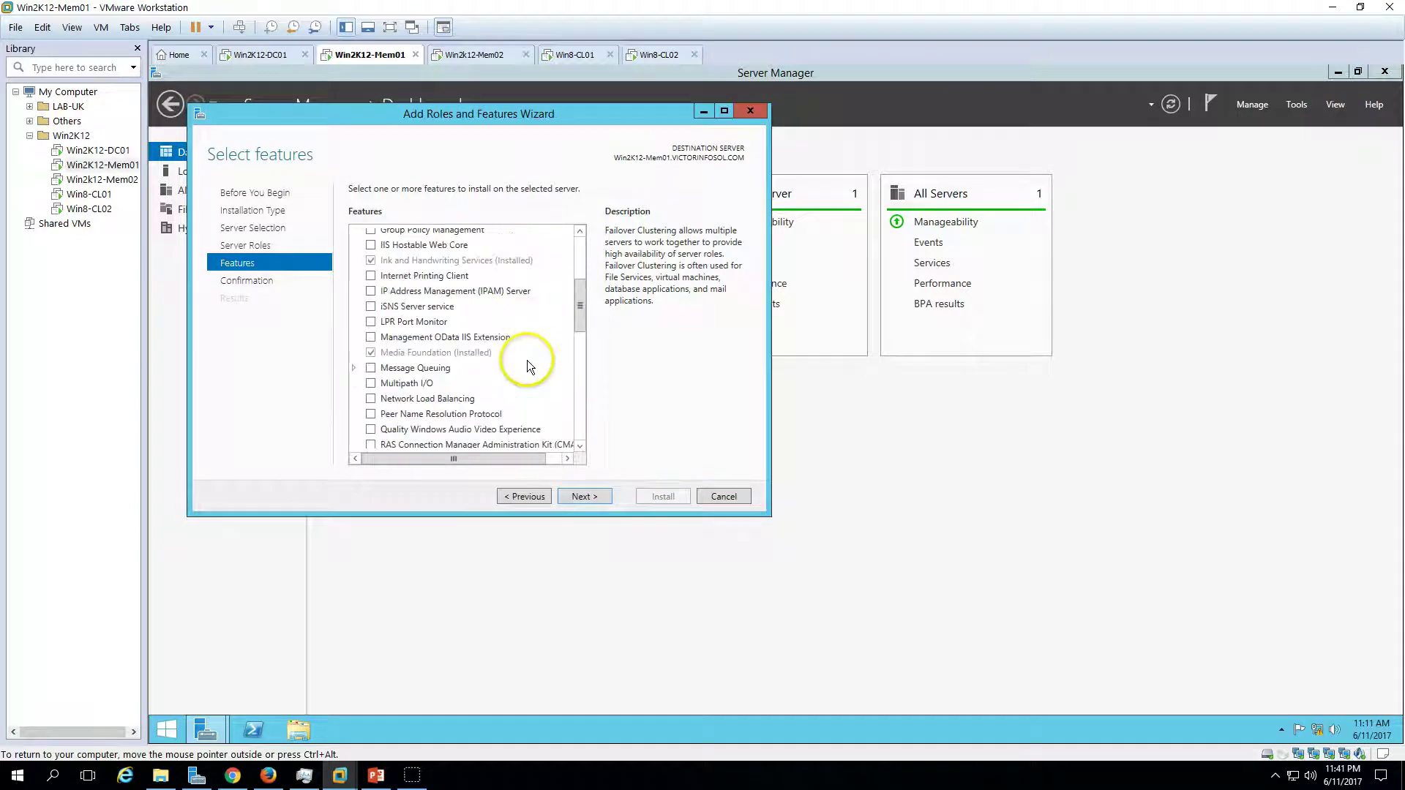
pyautogui.click(371, 382)
pyautogui.click(584, 497)
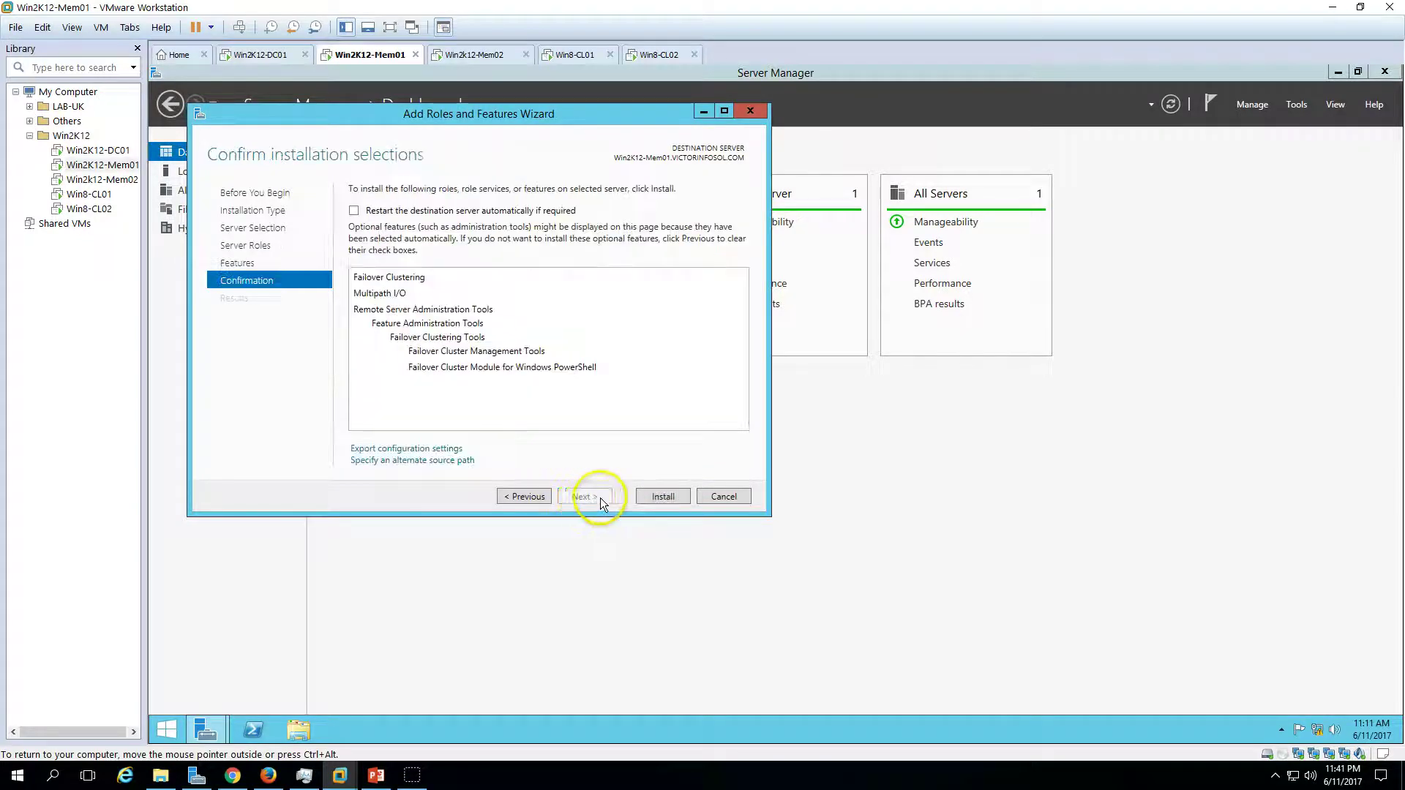
pyautogui.click(663, 498)
pyautogui.click(486, 55)
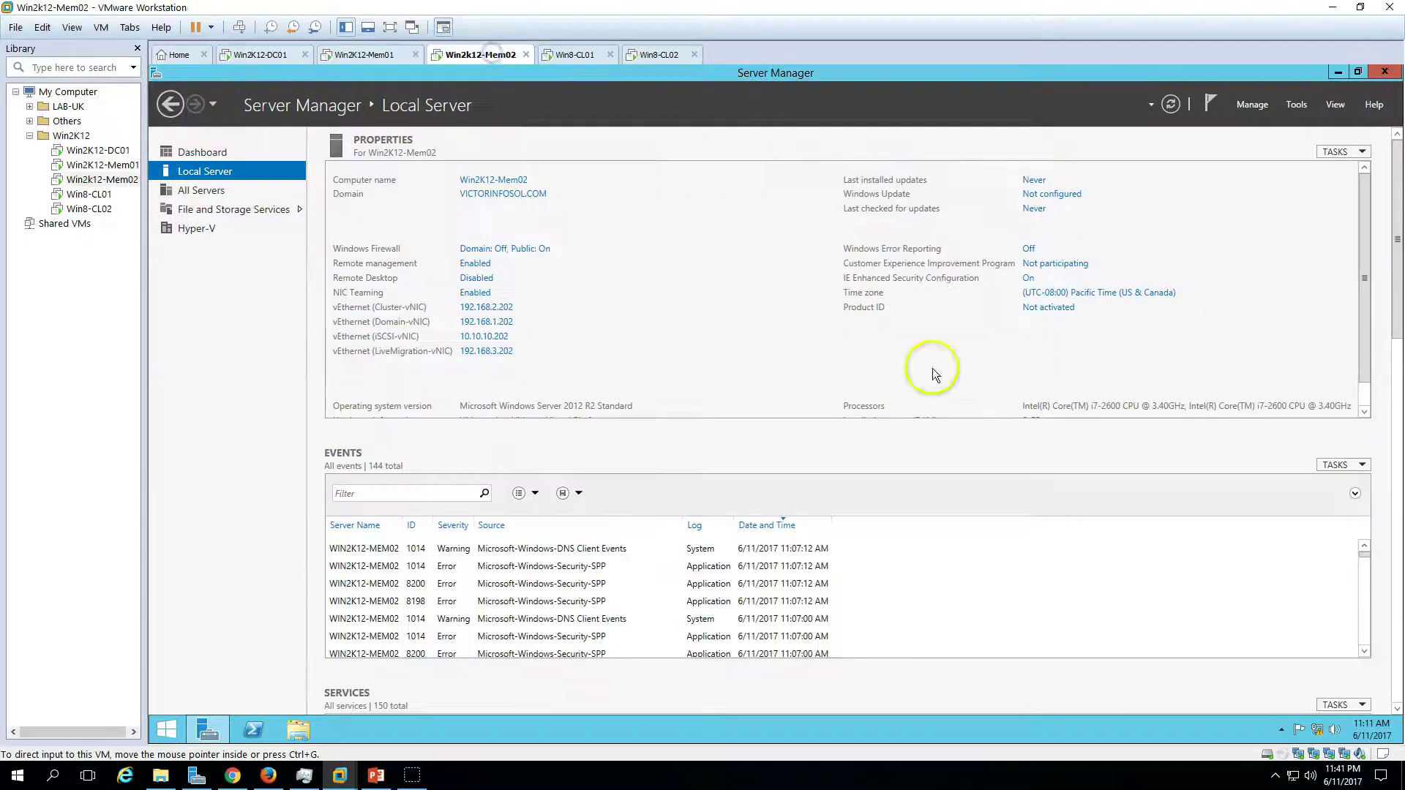
# - On Win2k12-Mem02, launch Add Roles and Features and advance past Server Roles to Features
pyautogui.click(242, 152)
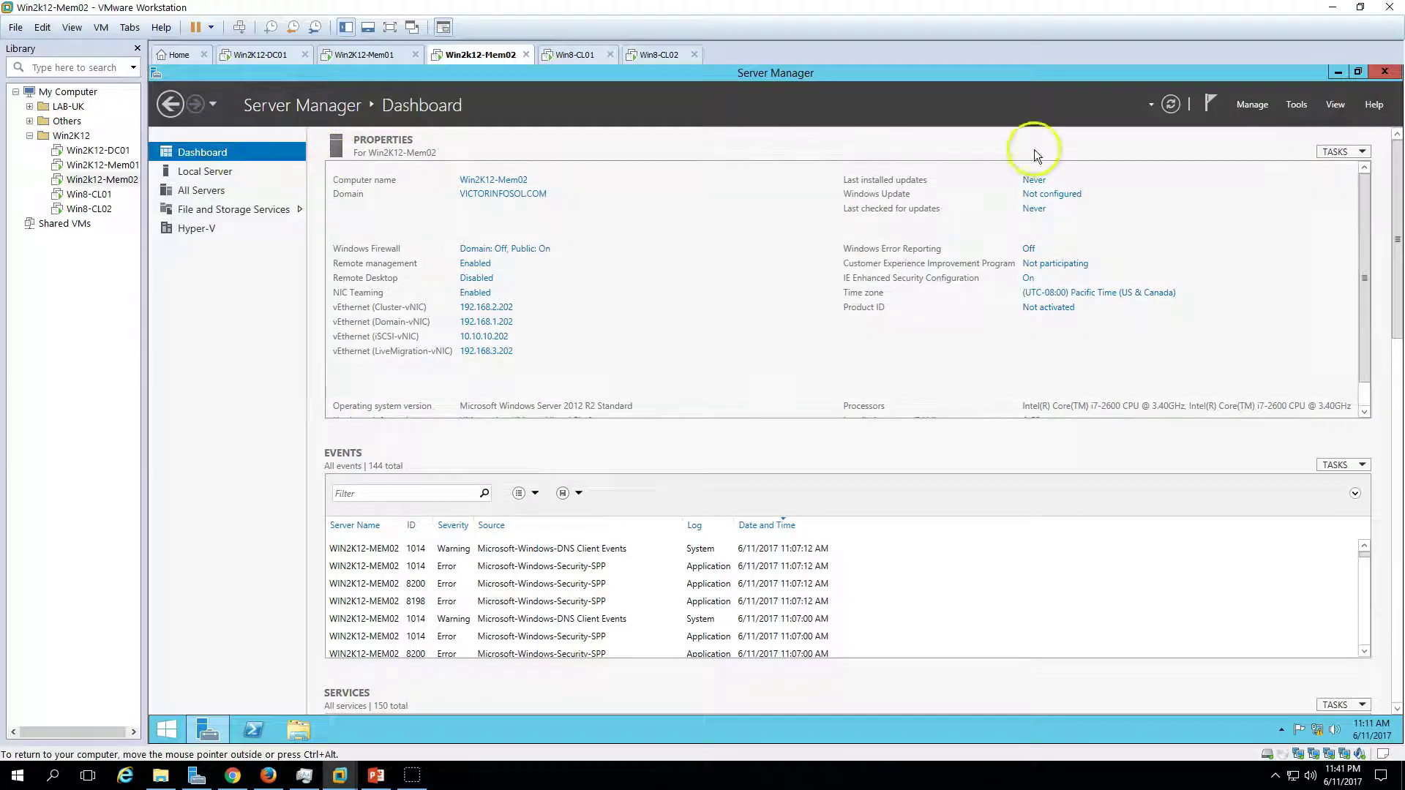
pyautogui.click(1253, 104)
pyautogui.click(1260, 125)
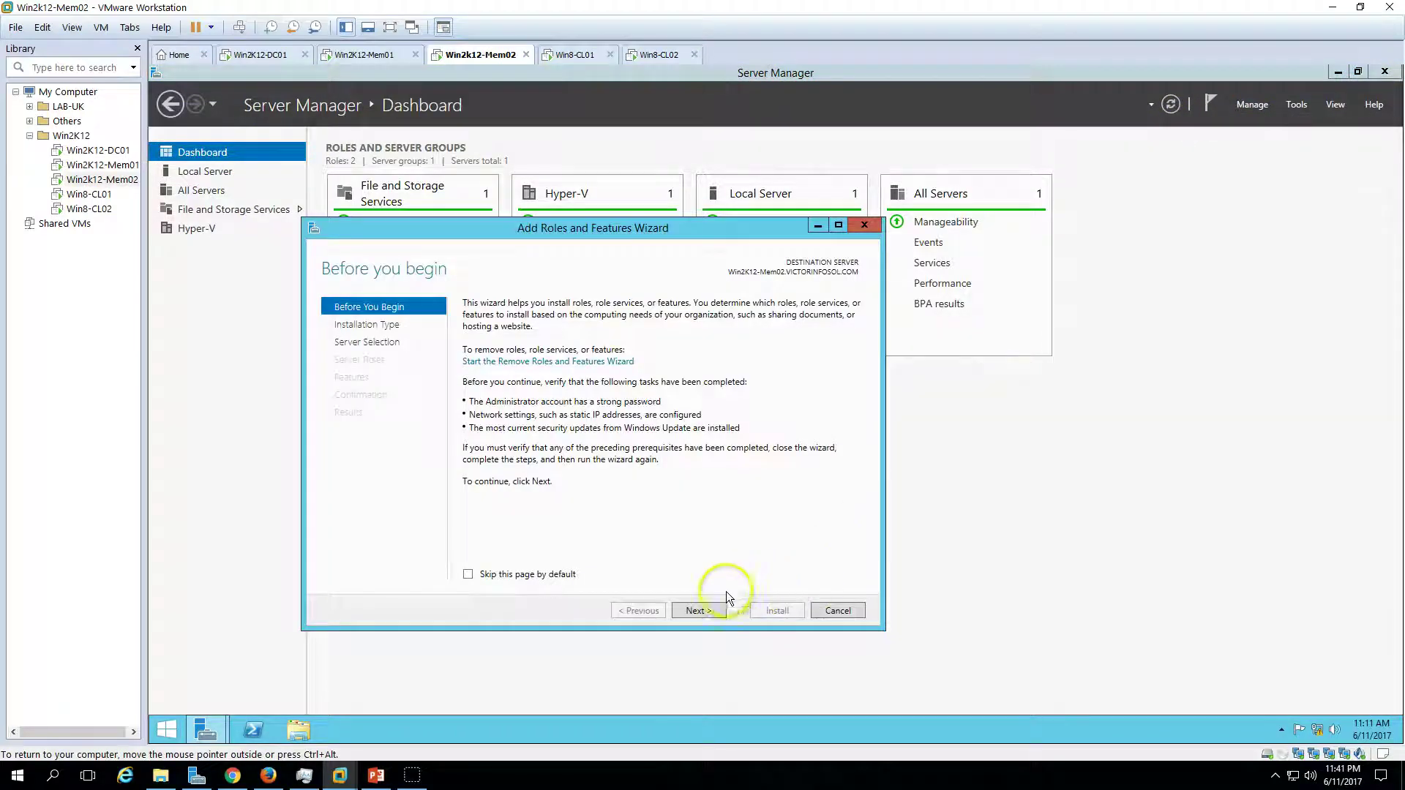
pyautogui.click(705, 609)
pyautogui.click(705, 609)
pyautogui.click(705, 609)
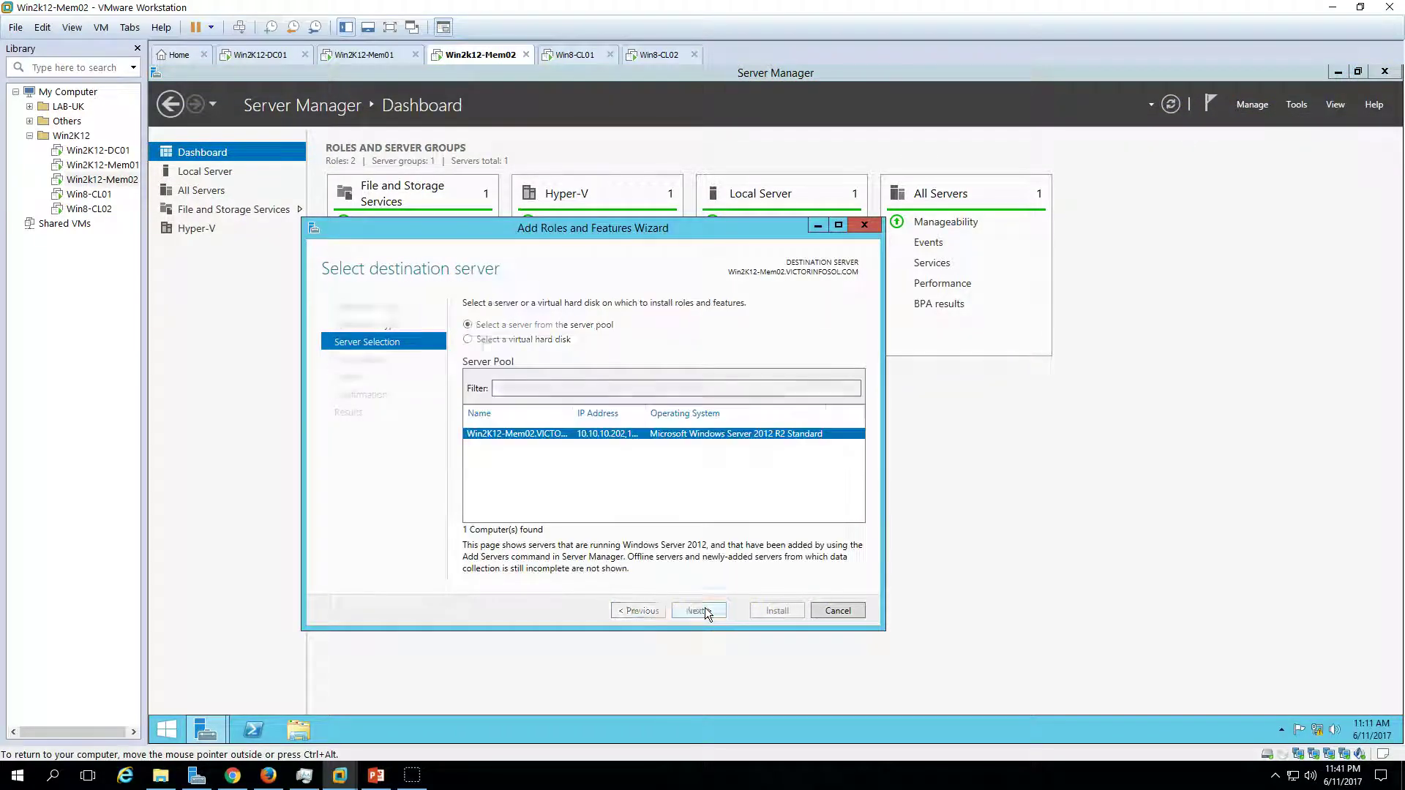
pyautogui.scroll(-1, 702, 615)
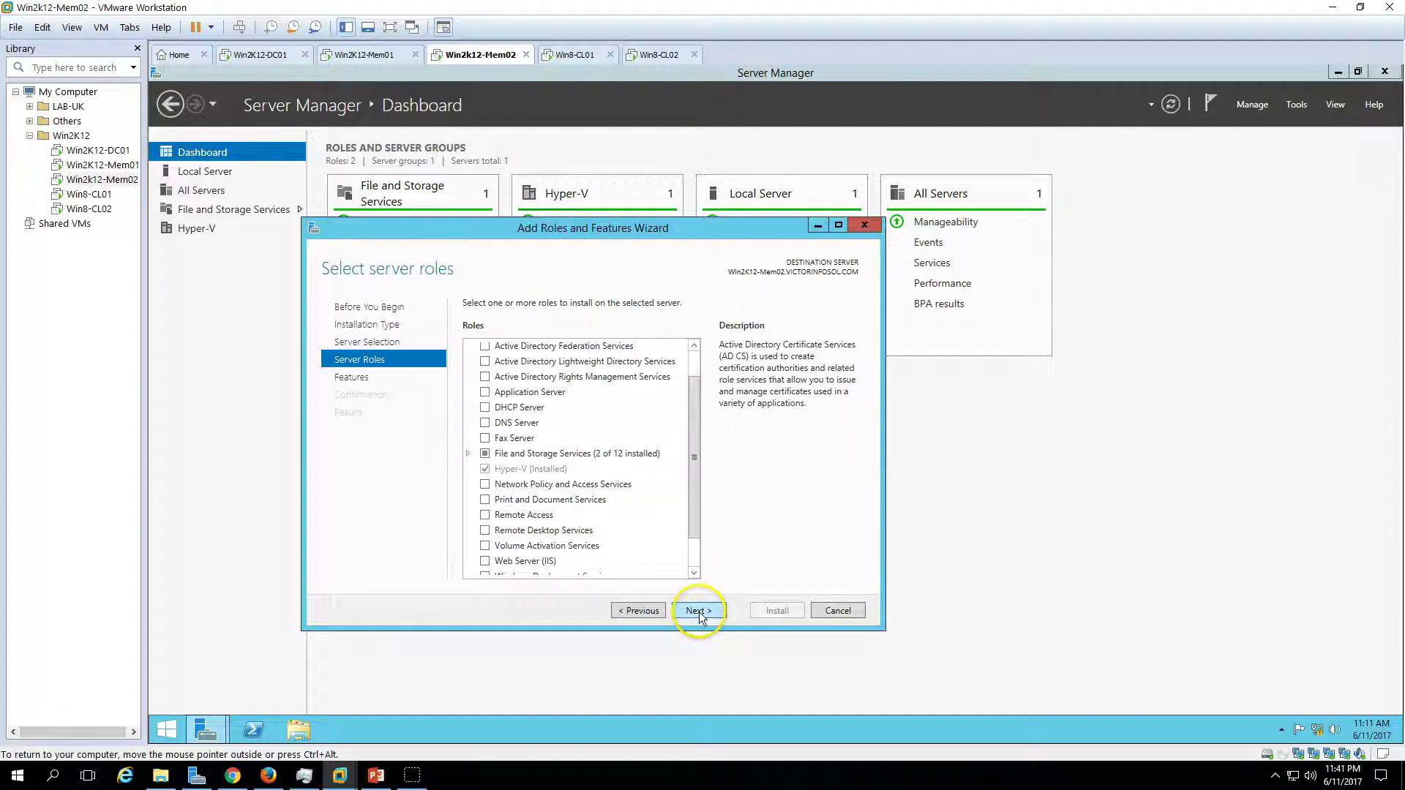
pyautogui.click(699, 614)
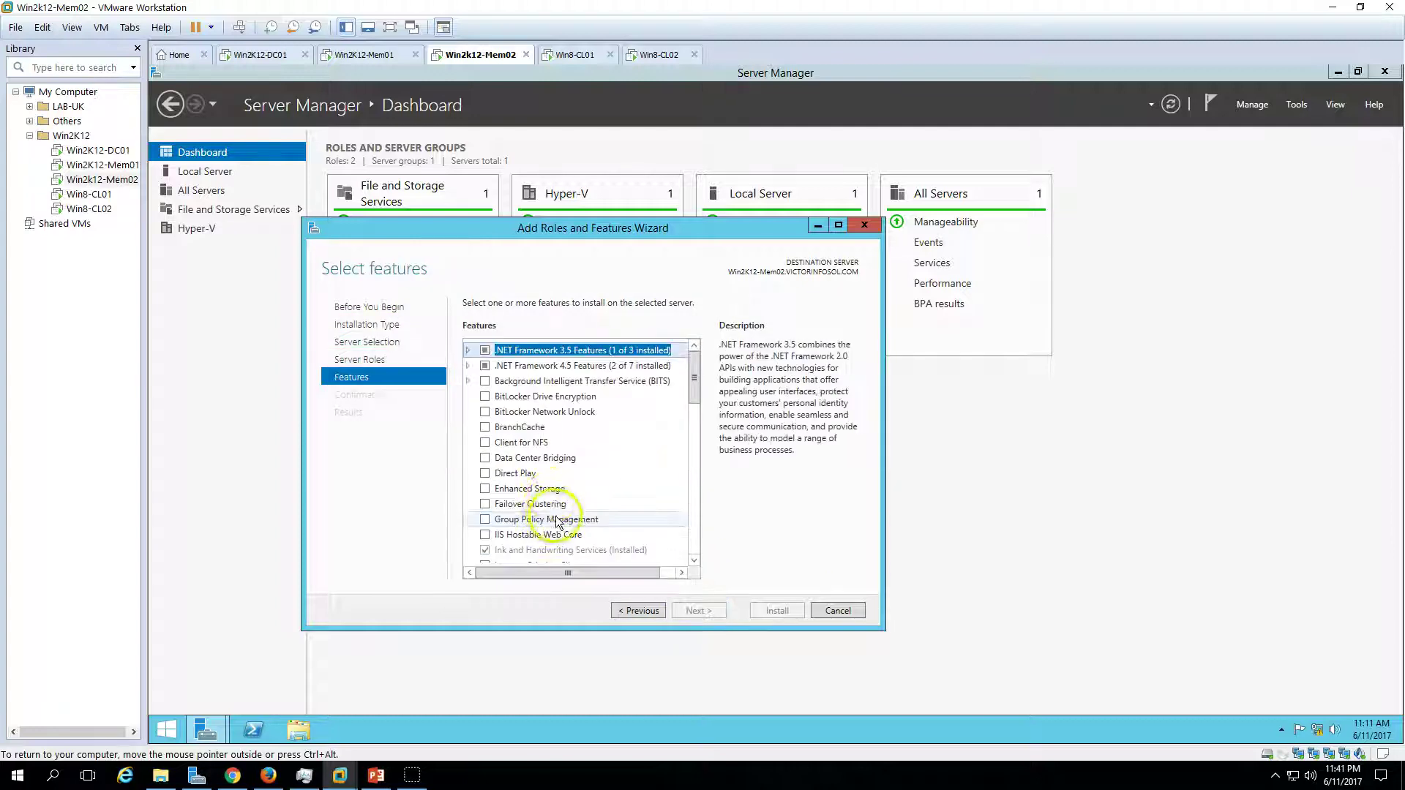
# - Select Failover Clustering with required features and Multipath I/O, and start the installation
pyautogui.click(485, 505)
pyautogui.click(630, 543)
pyautogui.scroll(-2, 571, 487)
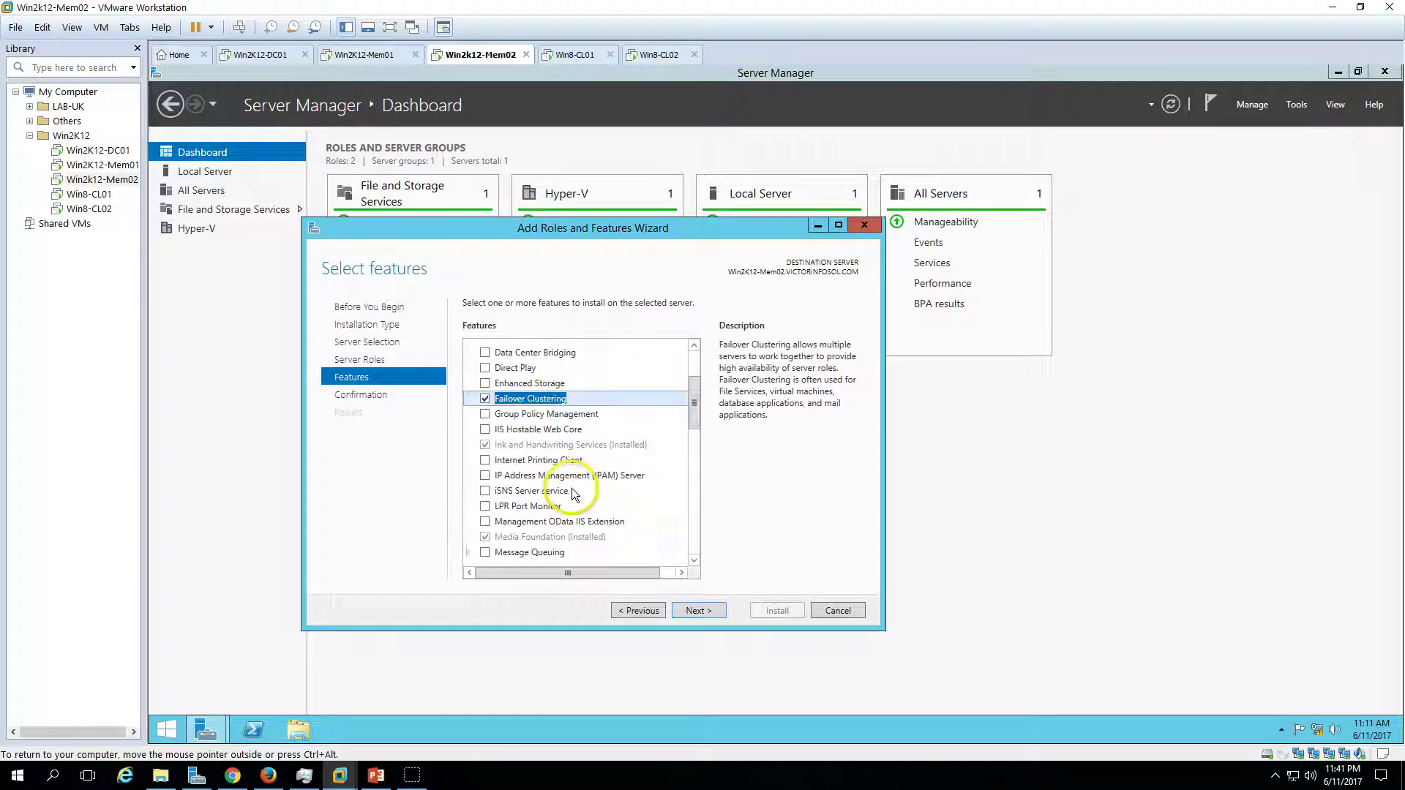
pyautogui.scroll(-3, 487, 498)
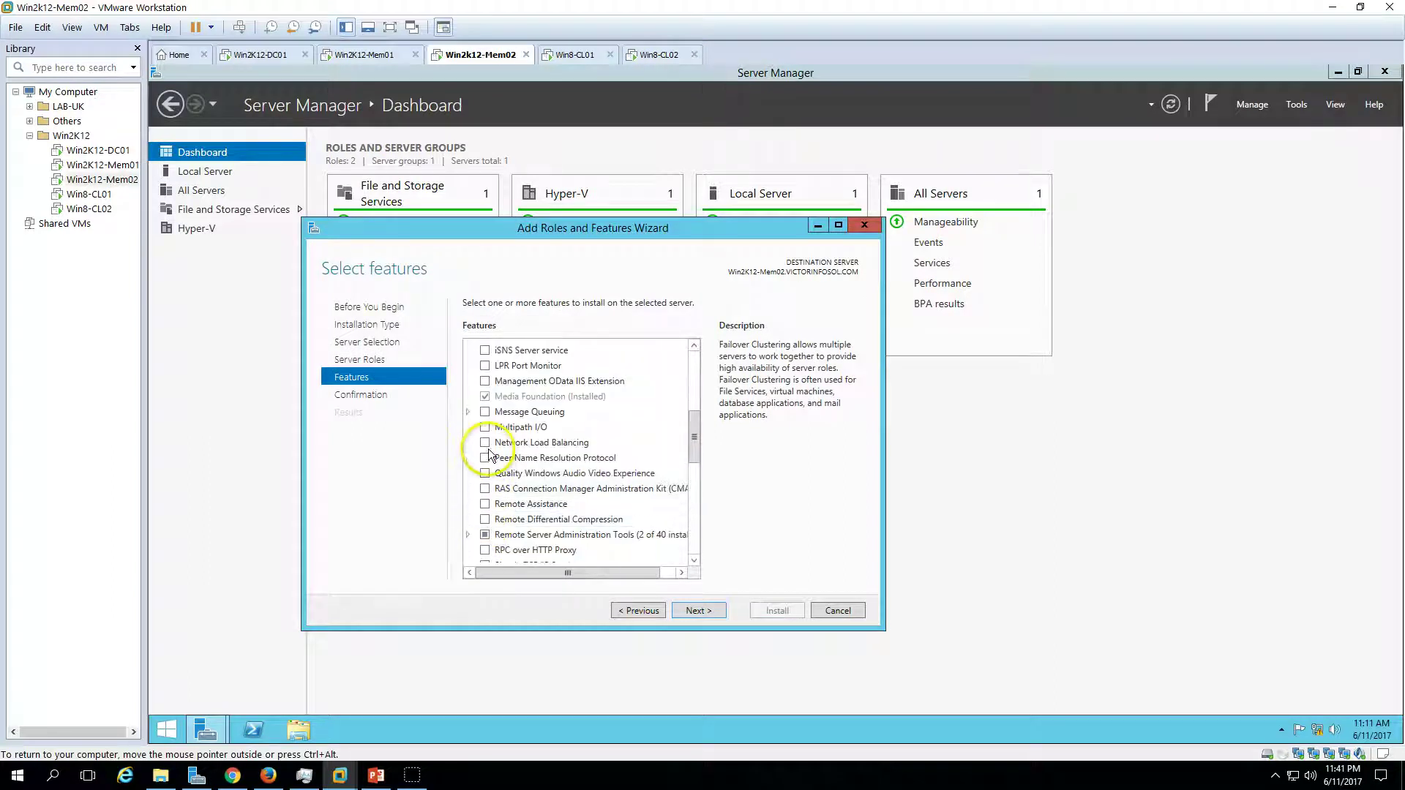
pyautogui.click(485, 427)
pyautogui.click(704, 611)
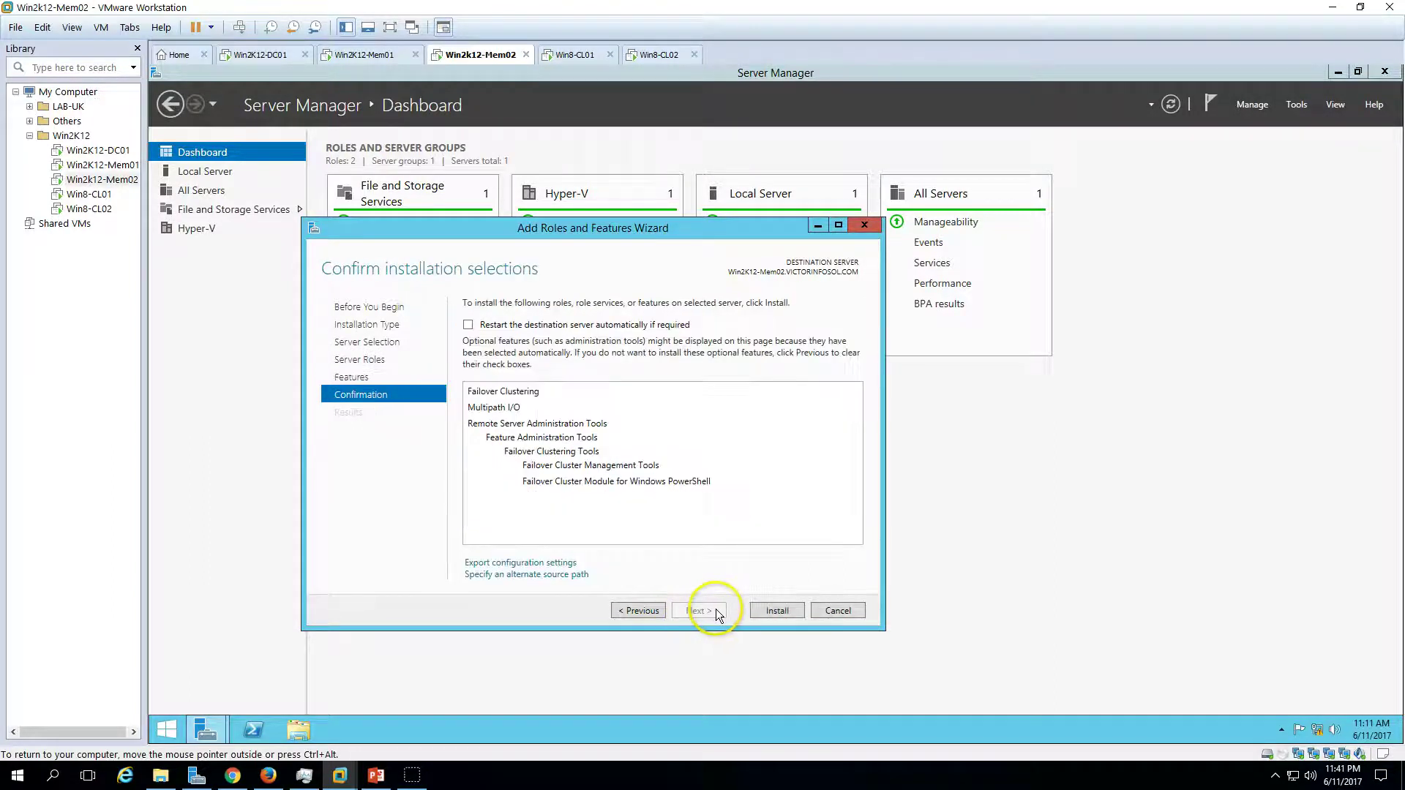
pyautogui.click(778, 610)
pyautogui.moveTo(586, 233); pyautogui.dragTo(805, 173)
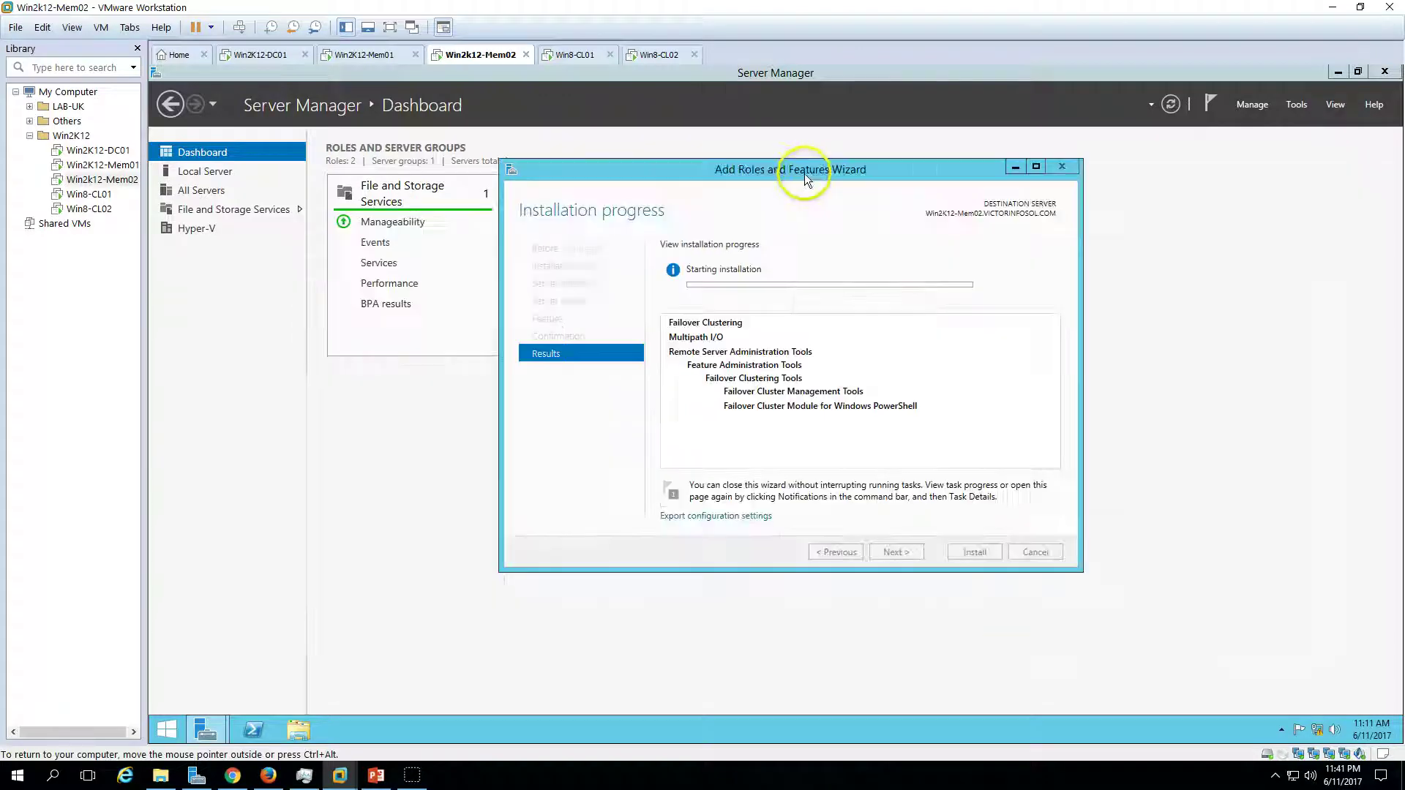
# - Monitor both VMs' installations and close Win2K12-Mem01's wizard once it succeeds
pyautogui.click(366, 54)
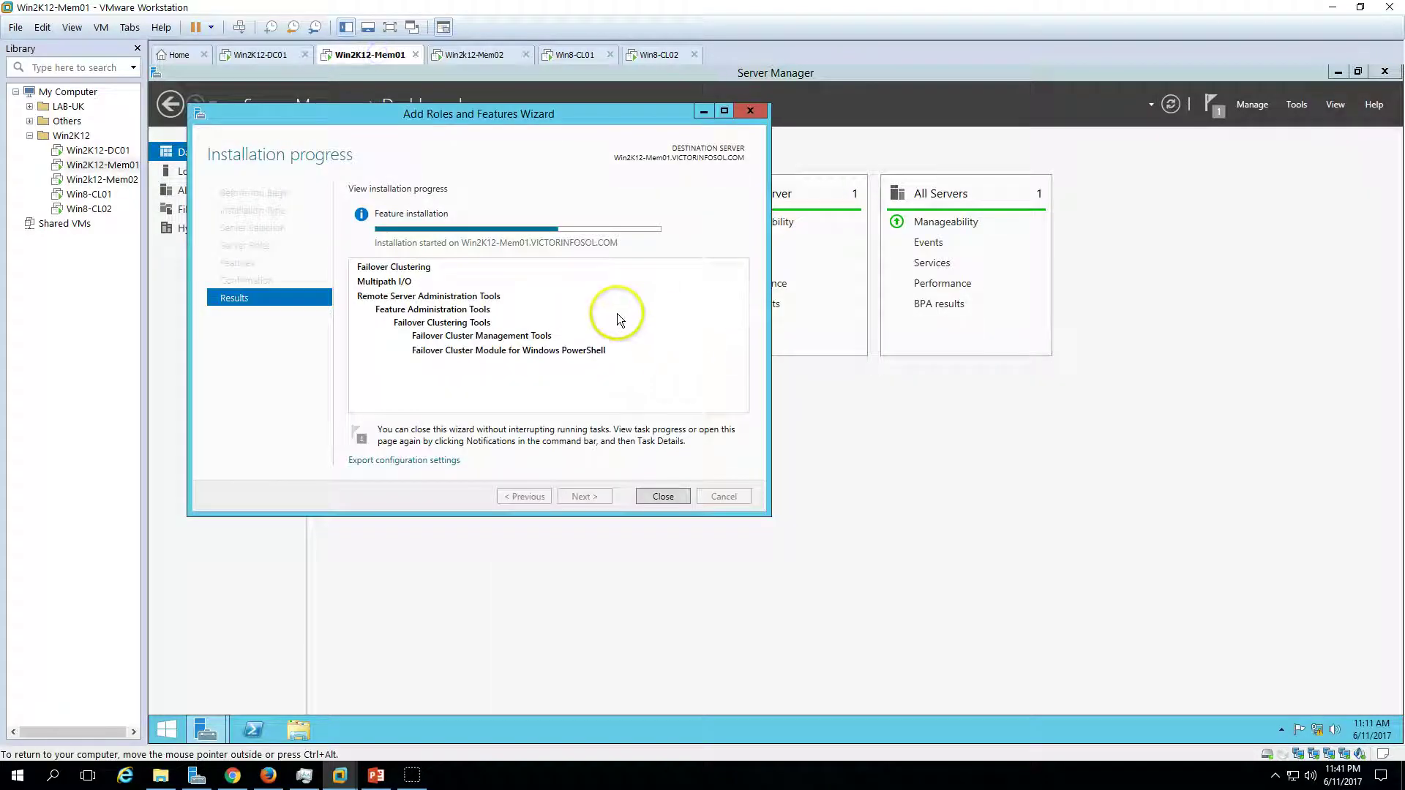
pyautogui.moveTo(550, 126); pyautogui.dragTo(728, 156)
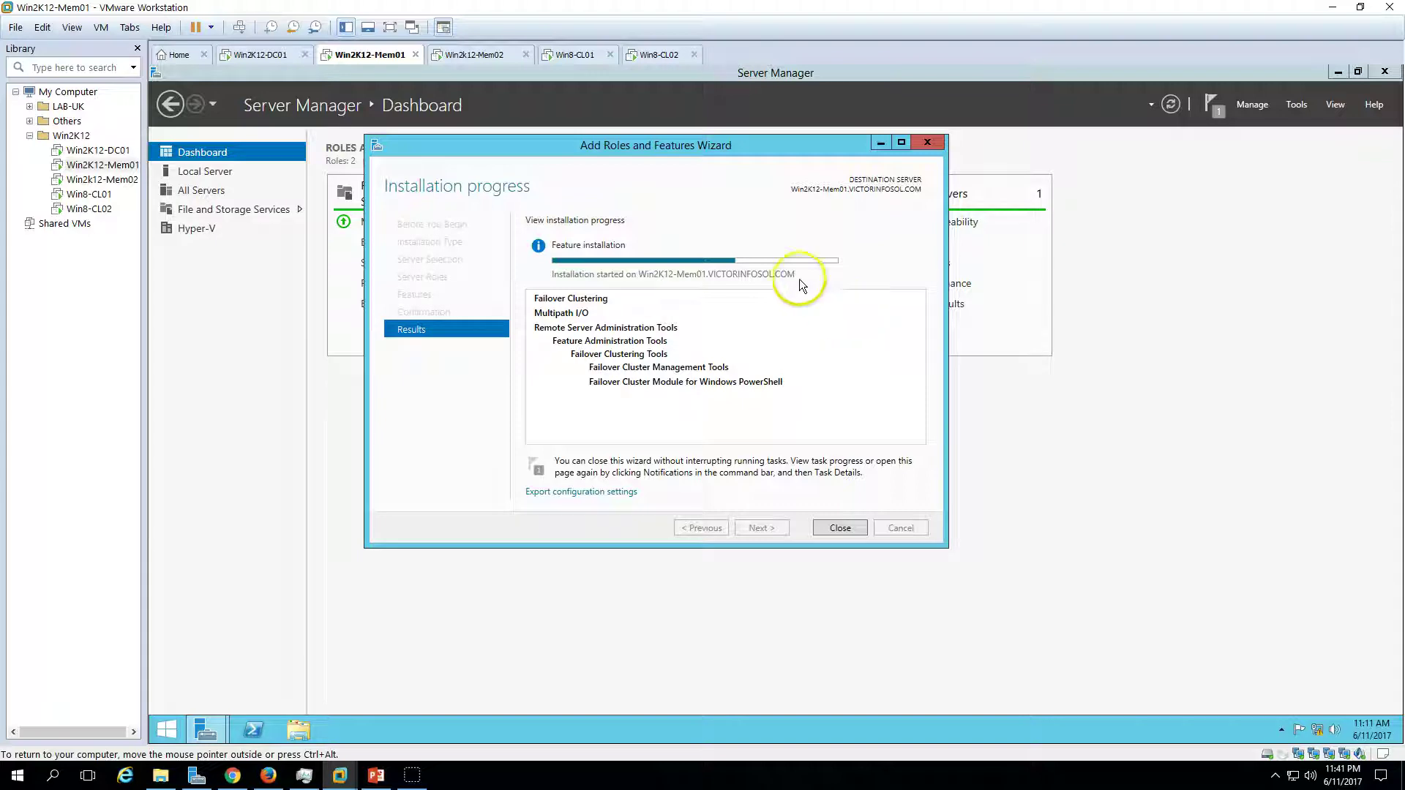
pyautogui.click(488, 59)
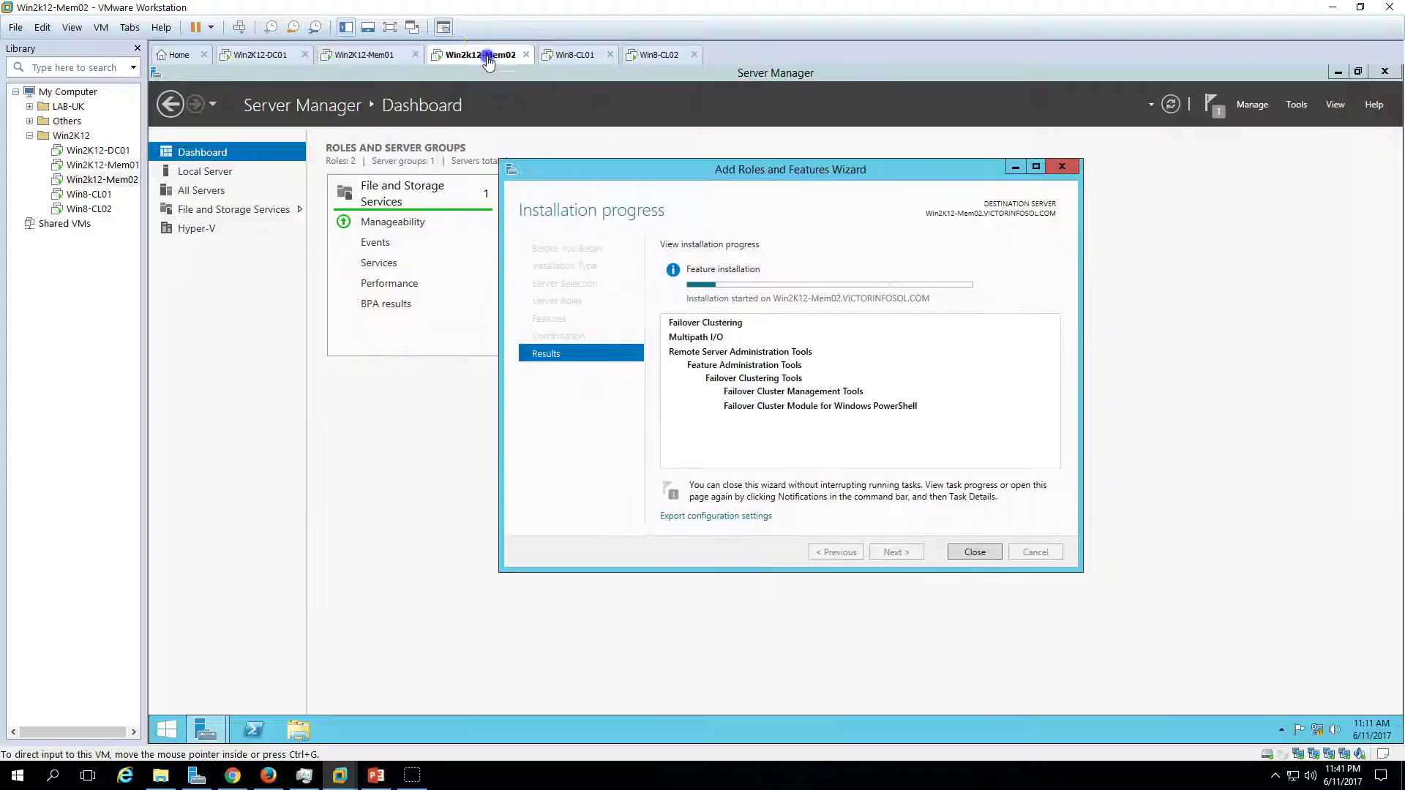
pyautogui.click(395, 58)
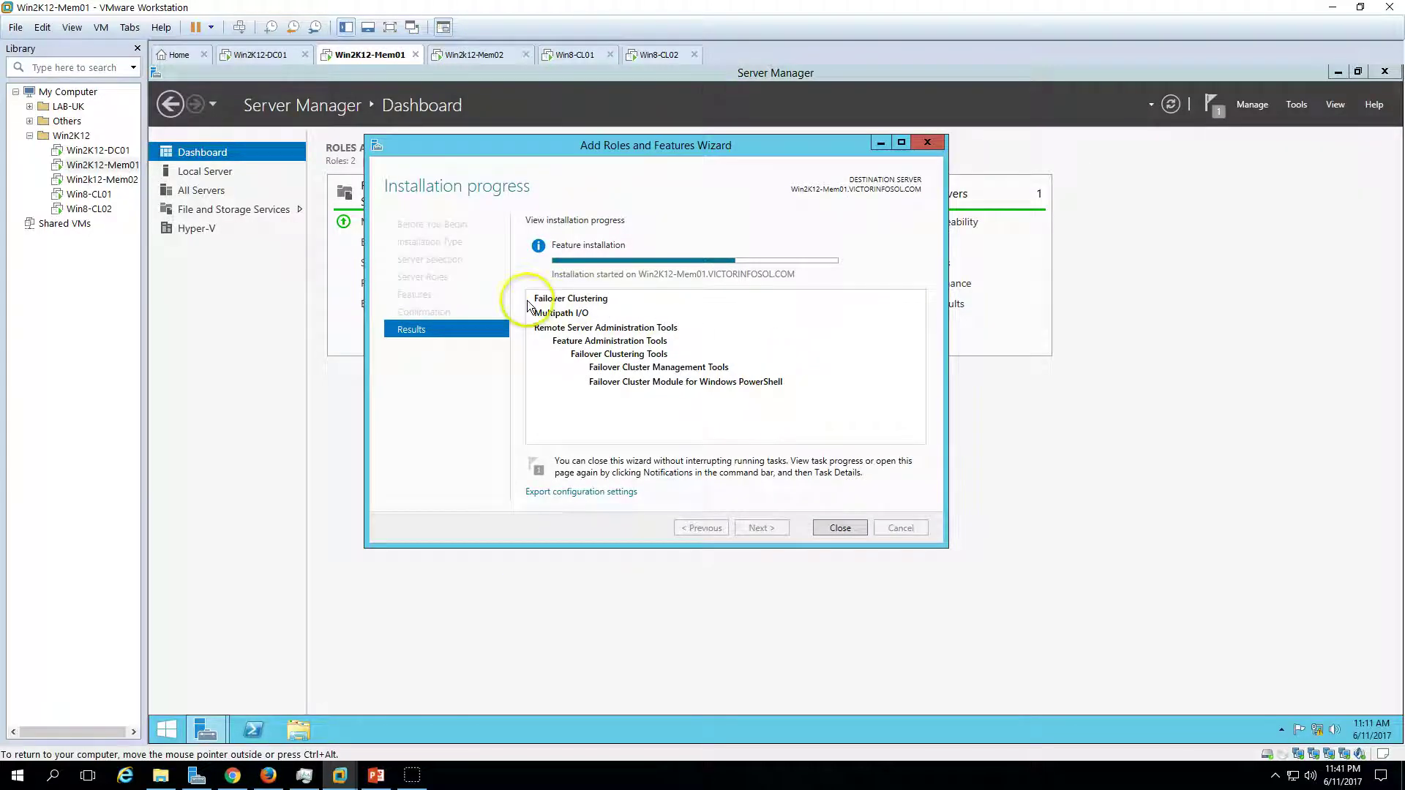
pyautogui.click(376, 776)
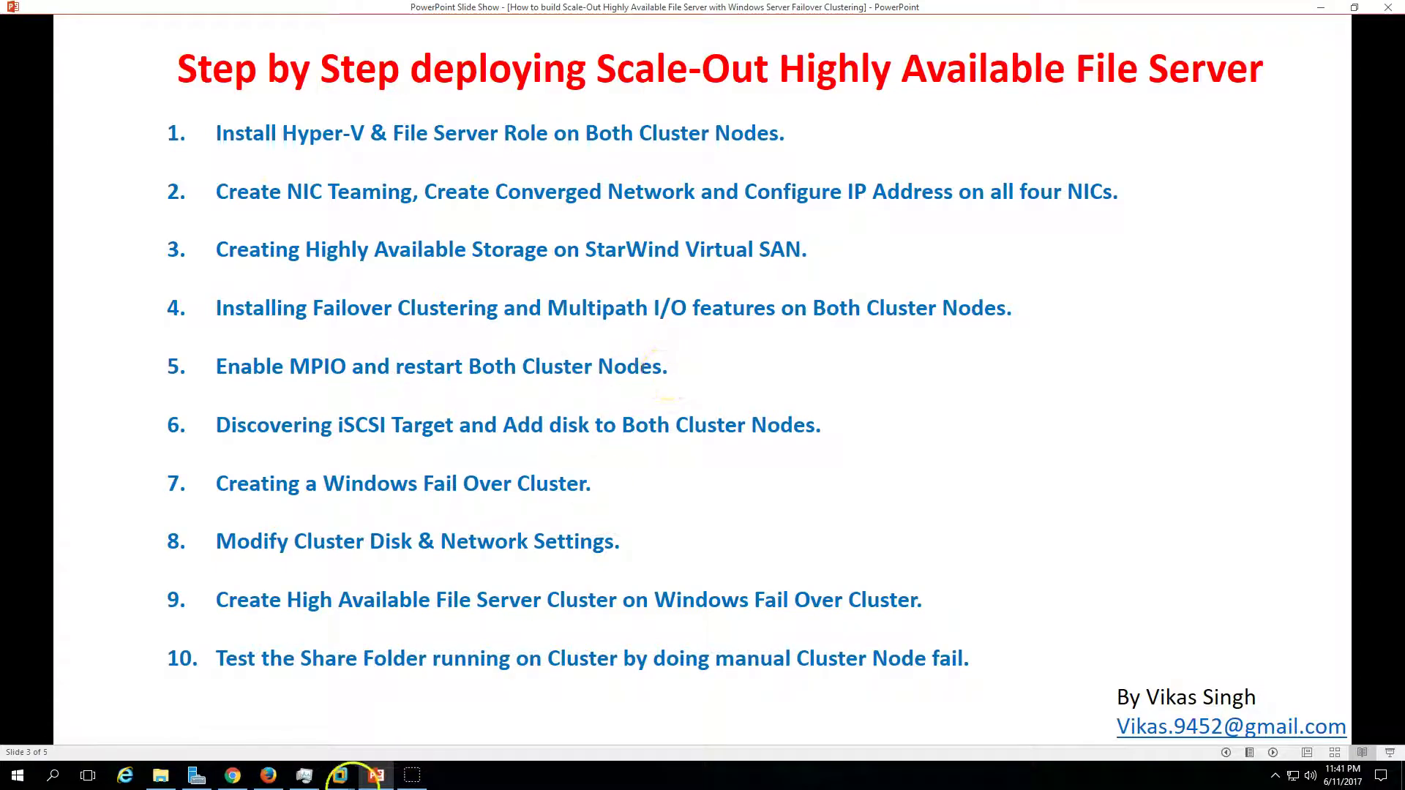
pyautogui.click(375, 777)
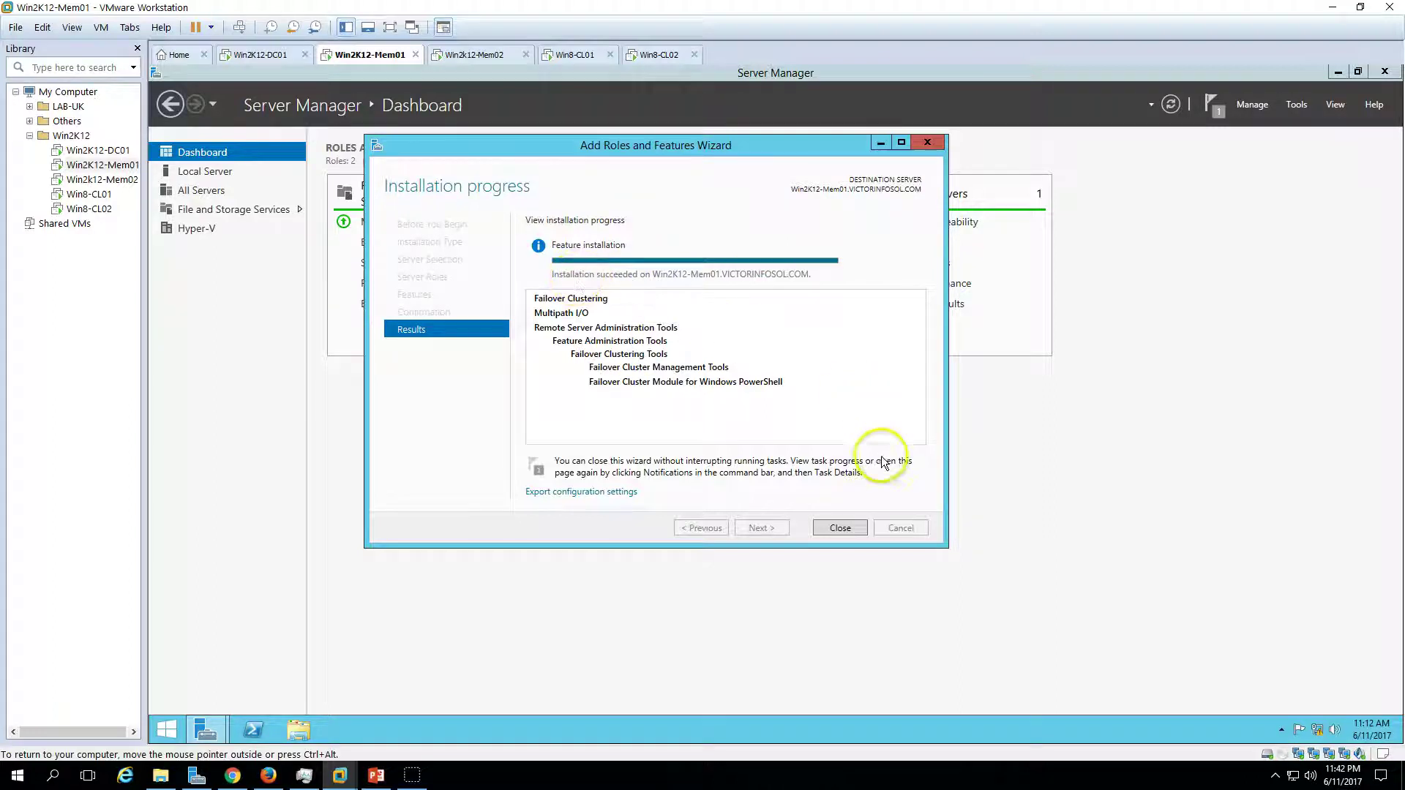
pyautogui.click(842, 531)
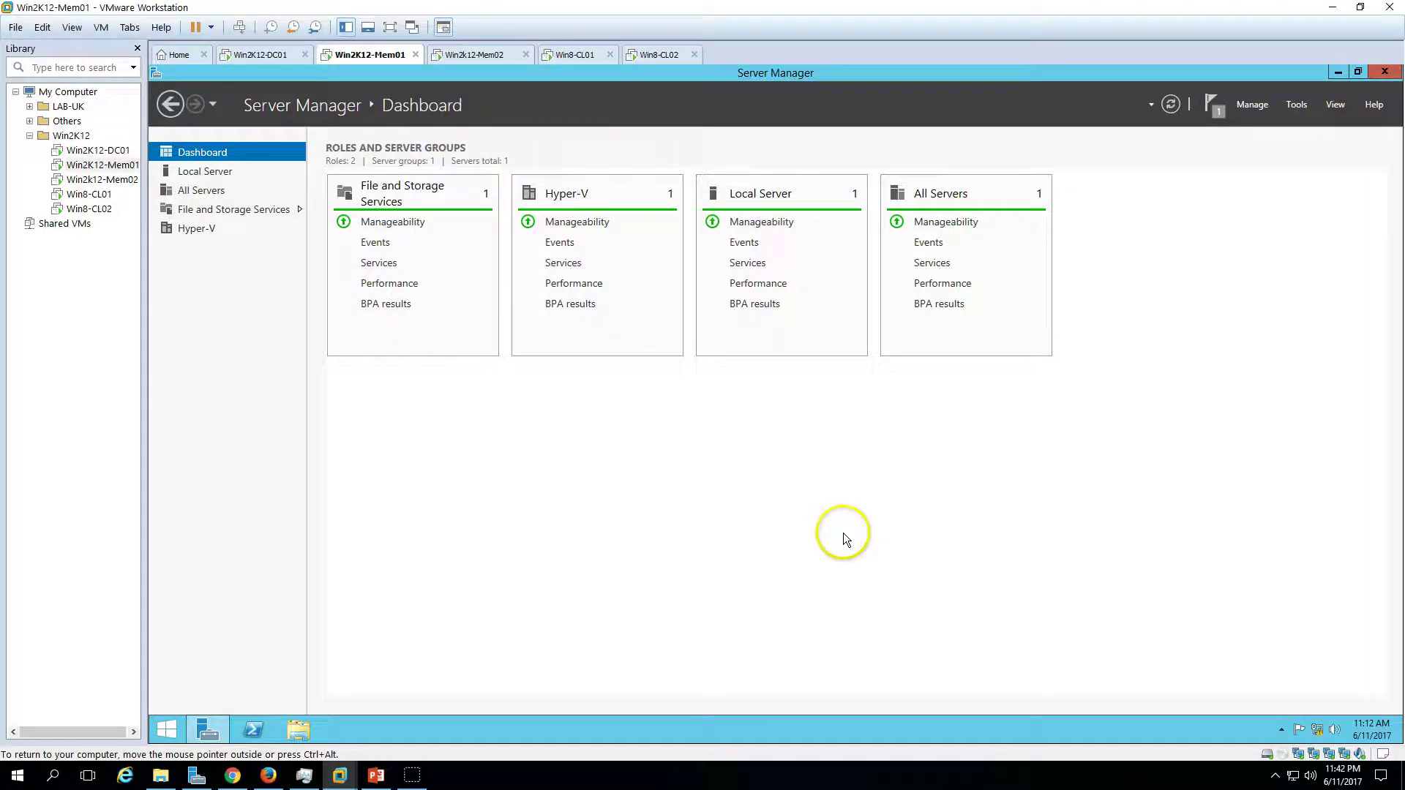
# - On Win2K12-Mem01, add MPIO support for iSCSI devices and accept the restart
pyautogui.click(1300, 106)
pyautogui.click(1238, 316)
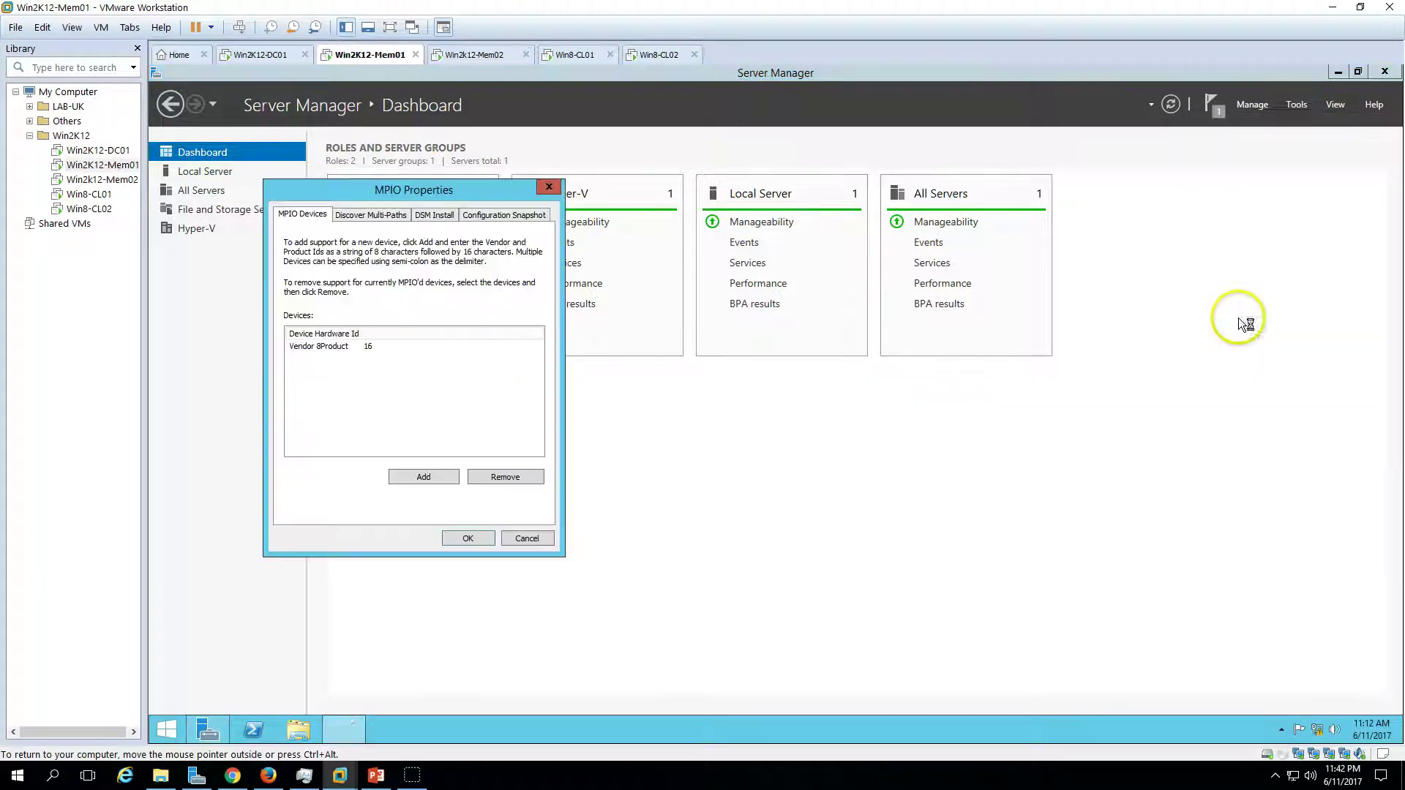
pyautogui.click(368, 215)
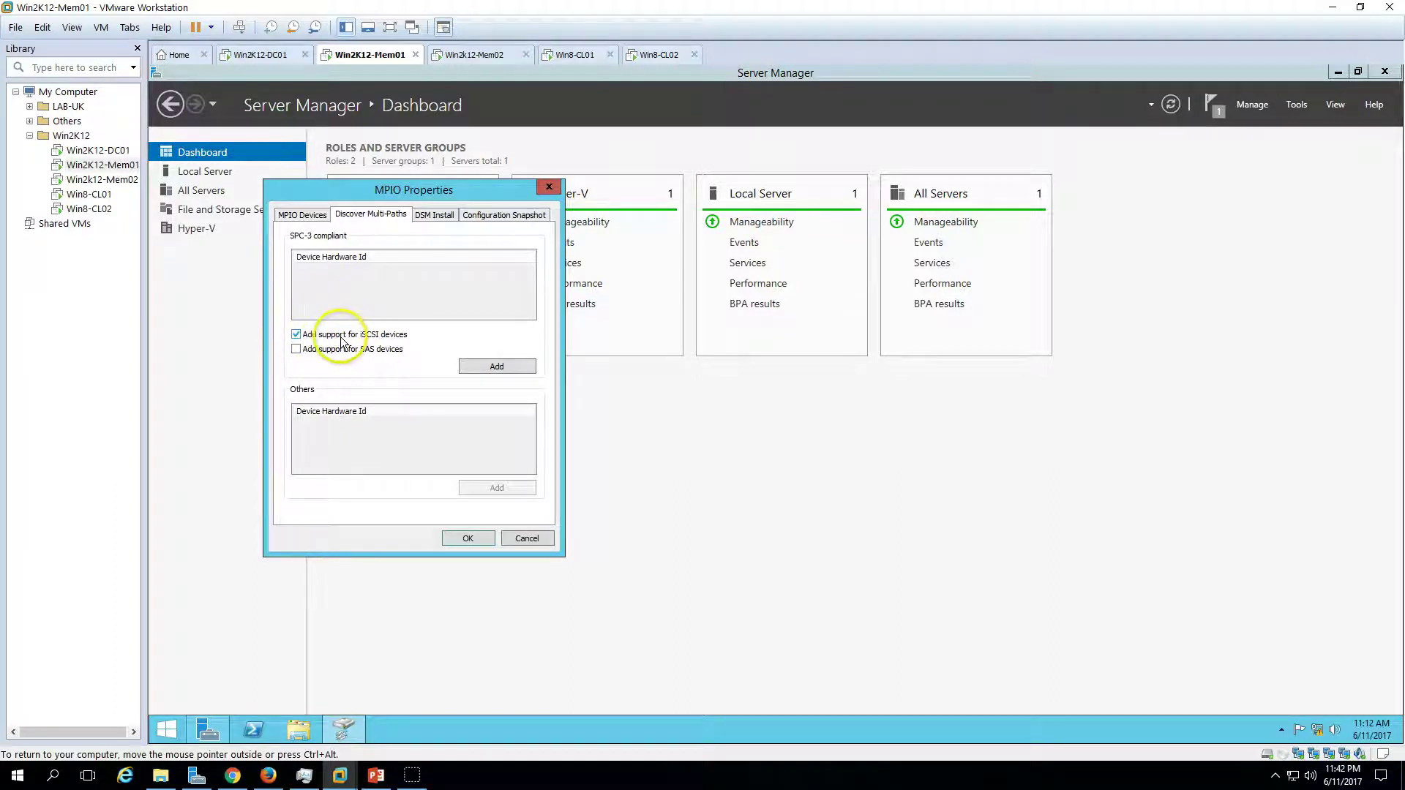
pyautogui.click(490, 366)
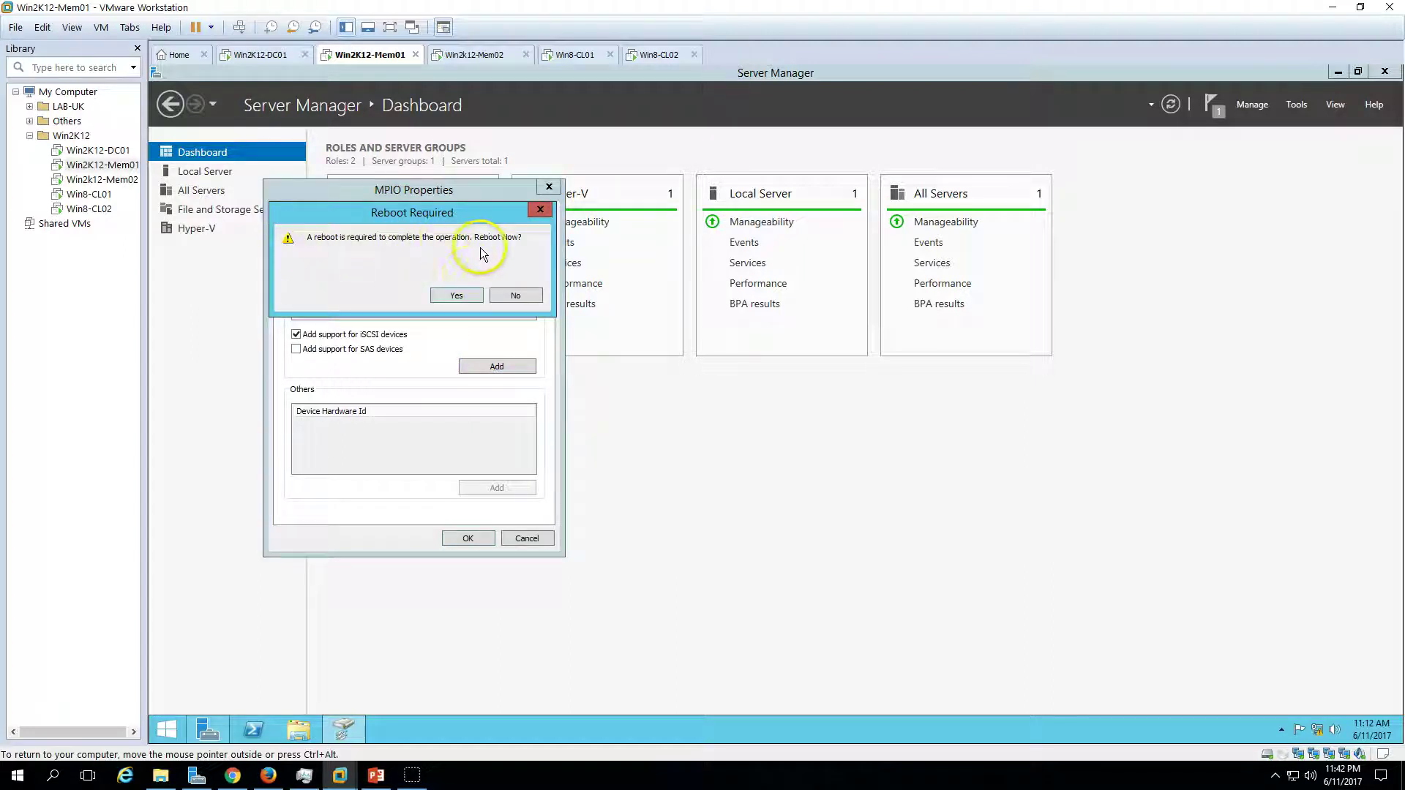
pyautogui.click(458, 295)
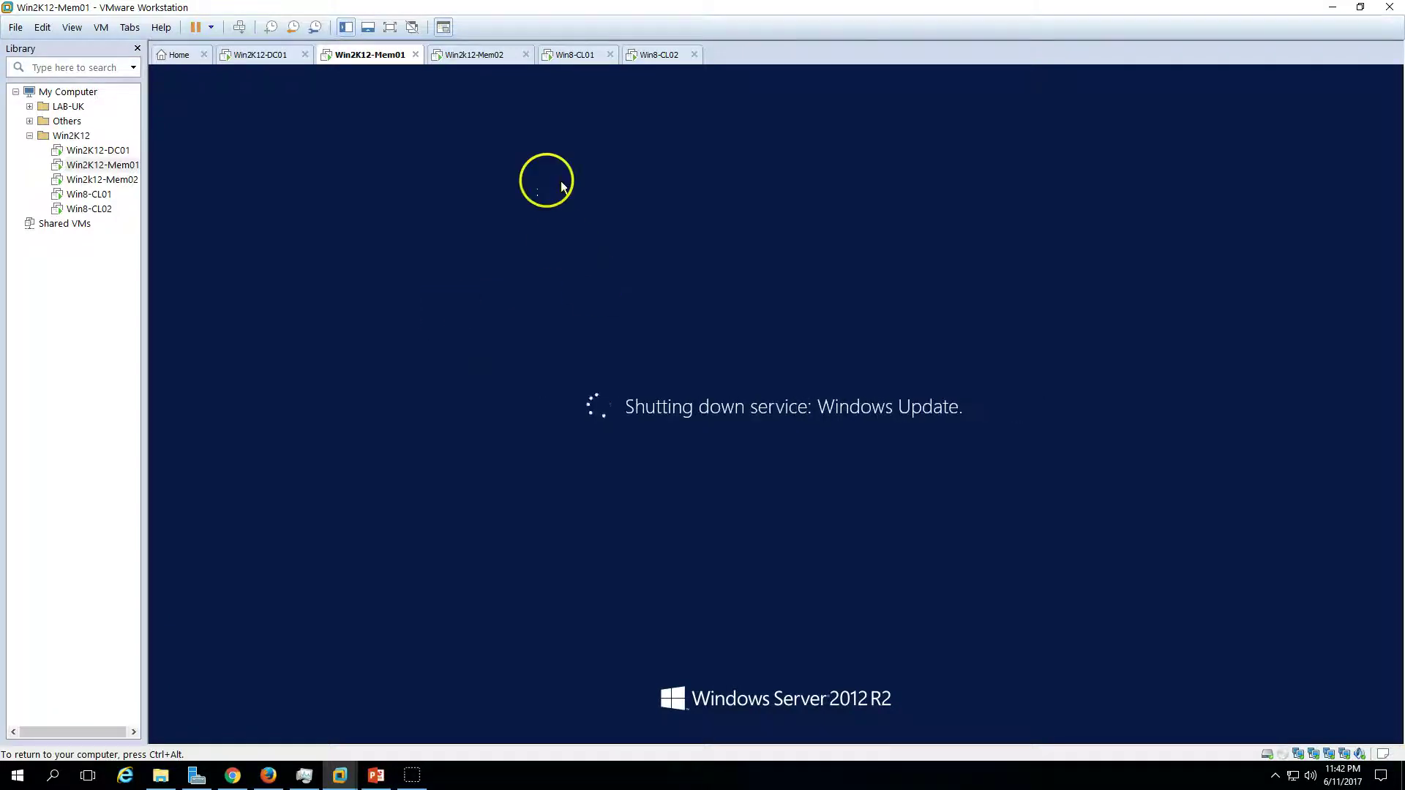
# - On Win2k12-Mem02, close the install wizard, add MPIO iSCSI device support, and restart it
pyautogui.click(490, 56)
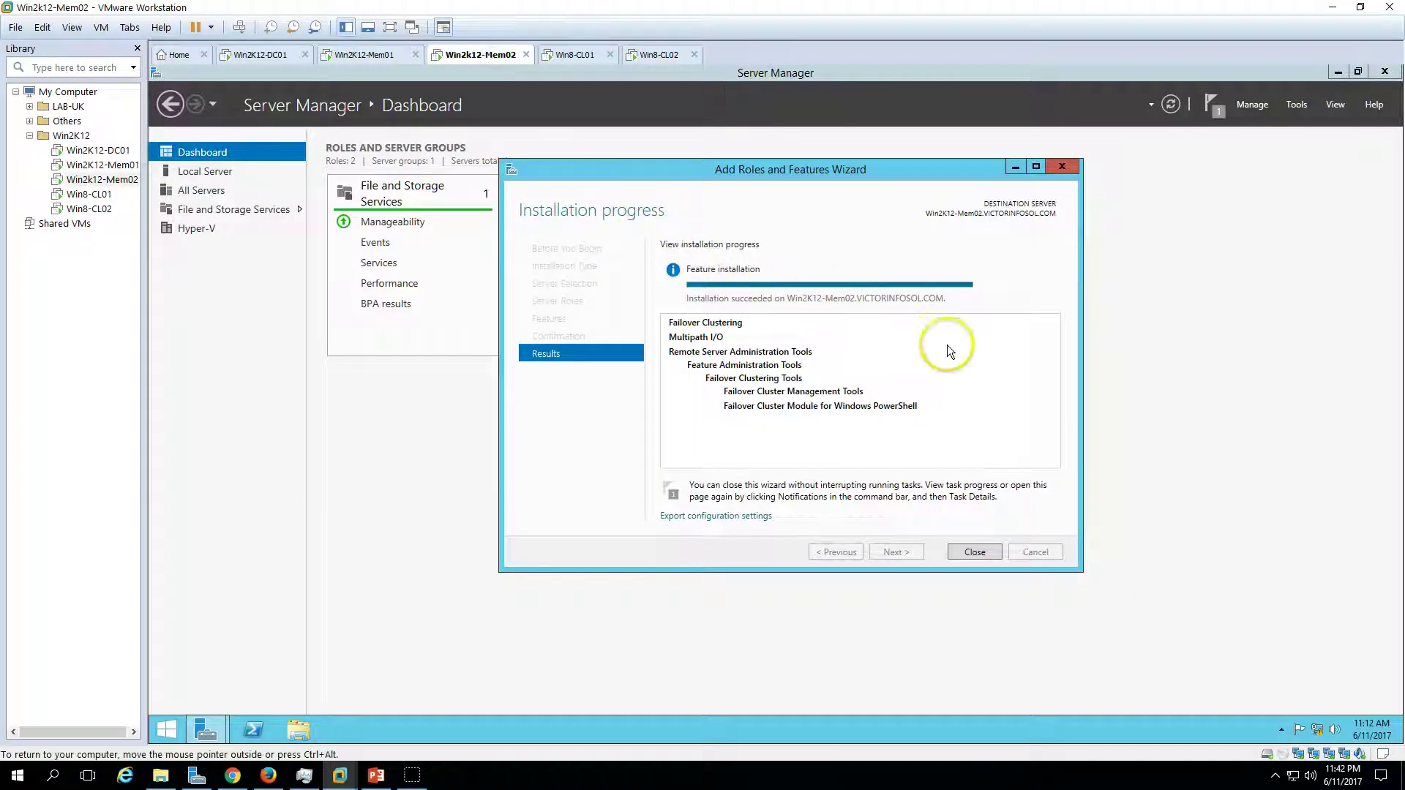
pyautogui.click(974, 554)
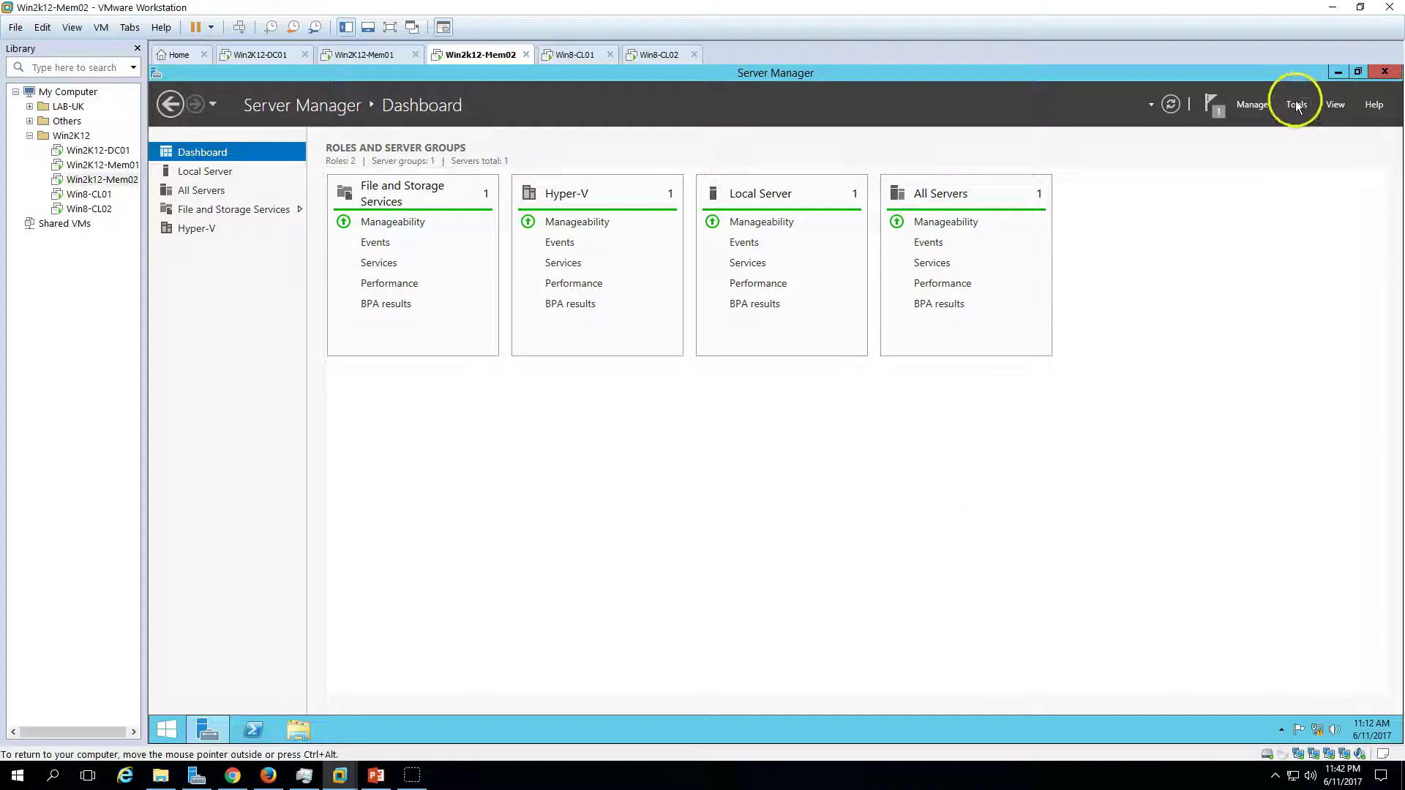
pyautogui.click(1294, 104)
pyautogui.click(1217, 317)
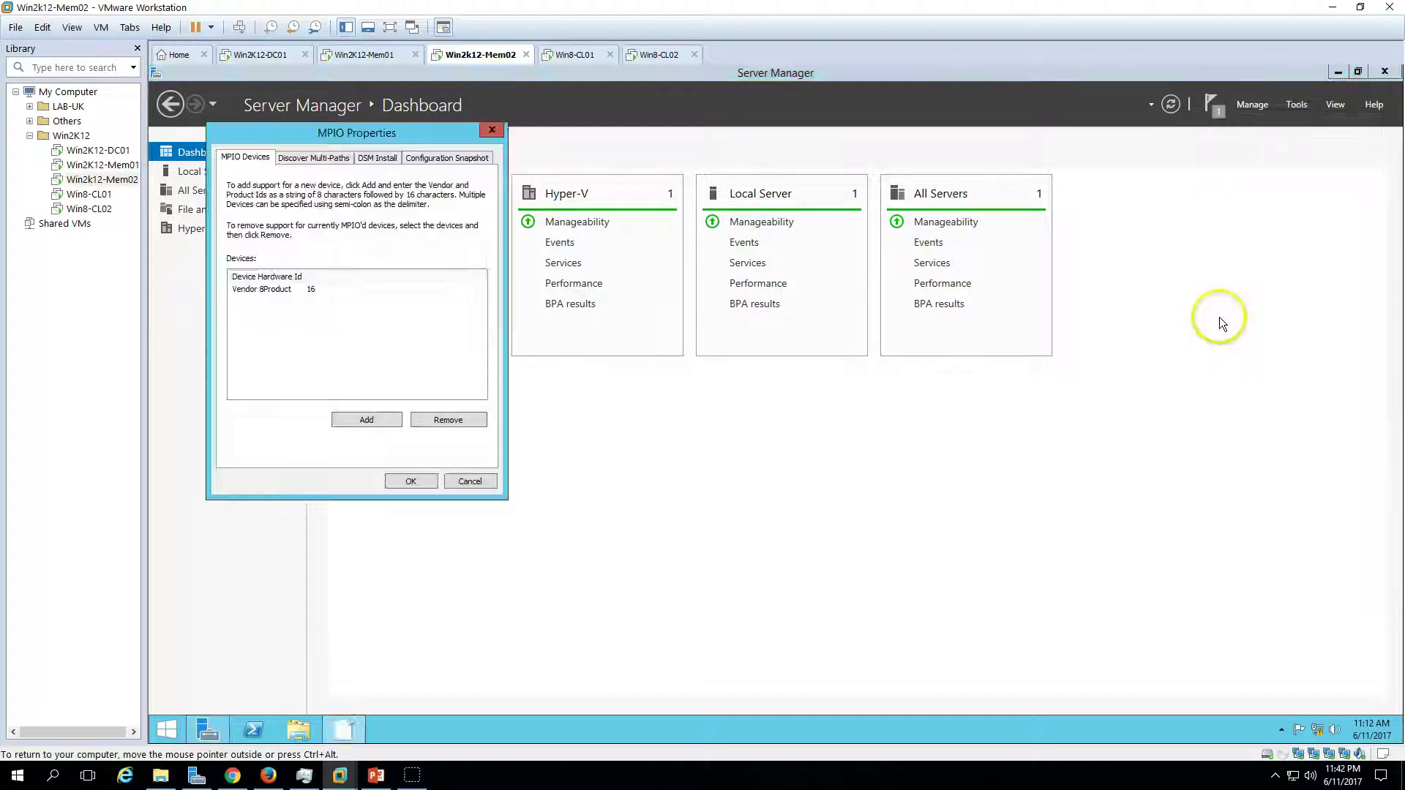
pyautogui.click(313, 158)
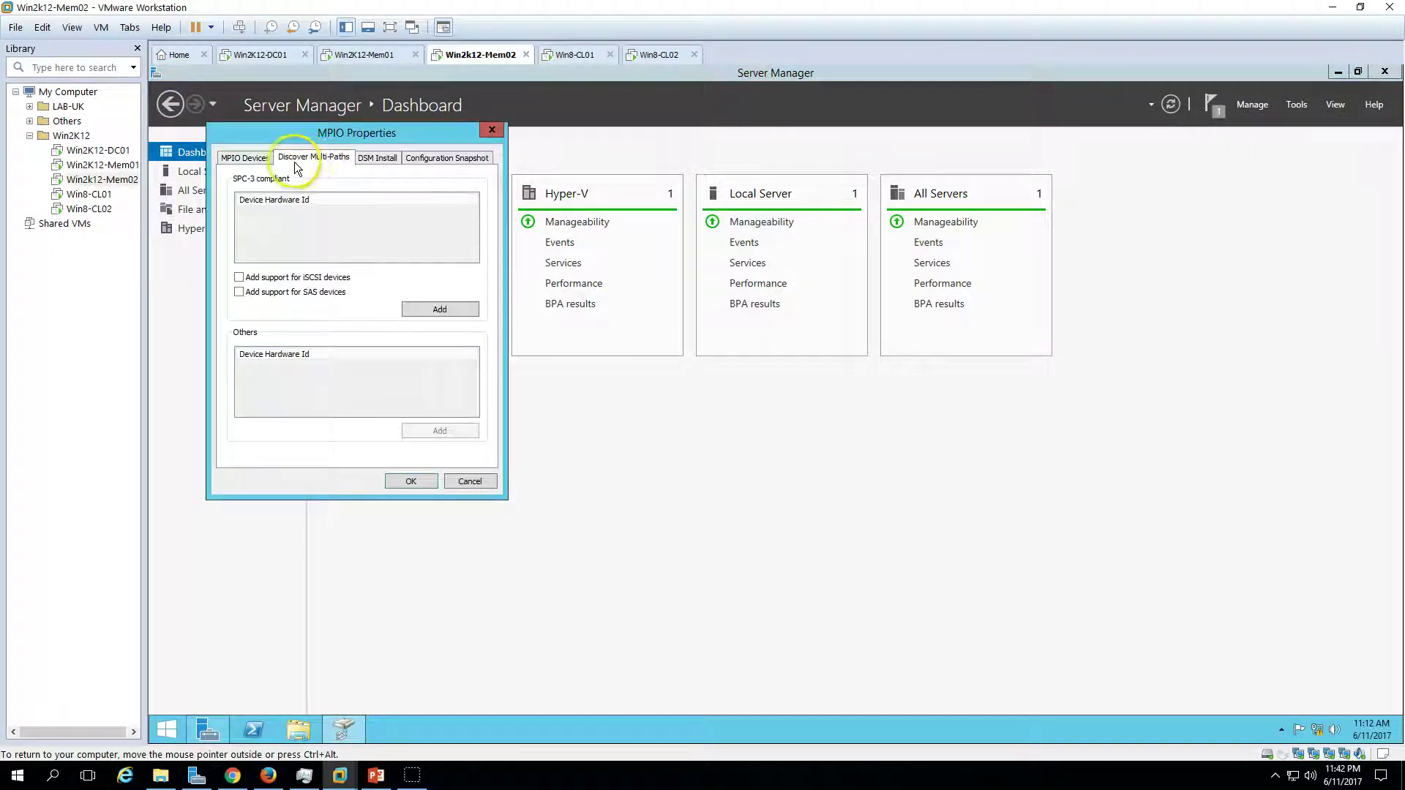
pyautogui.click(260, 278)
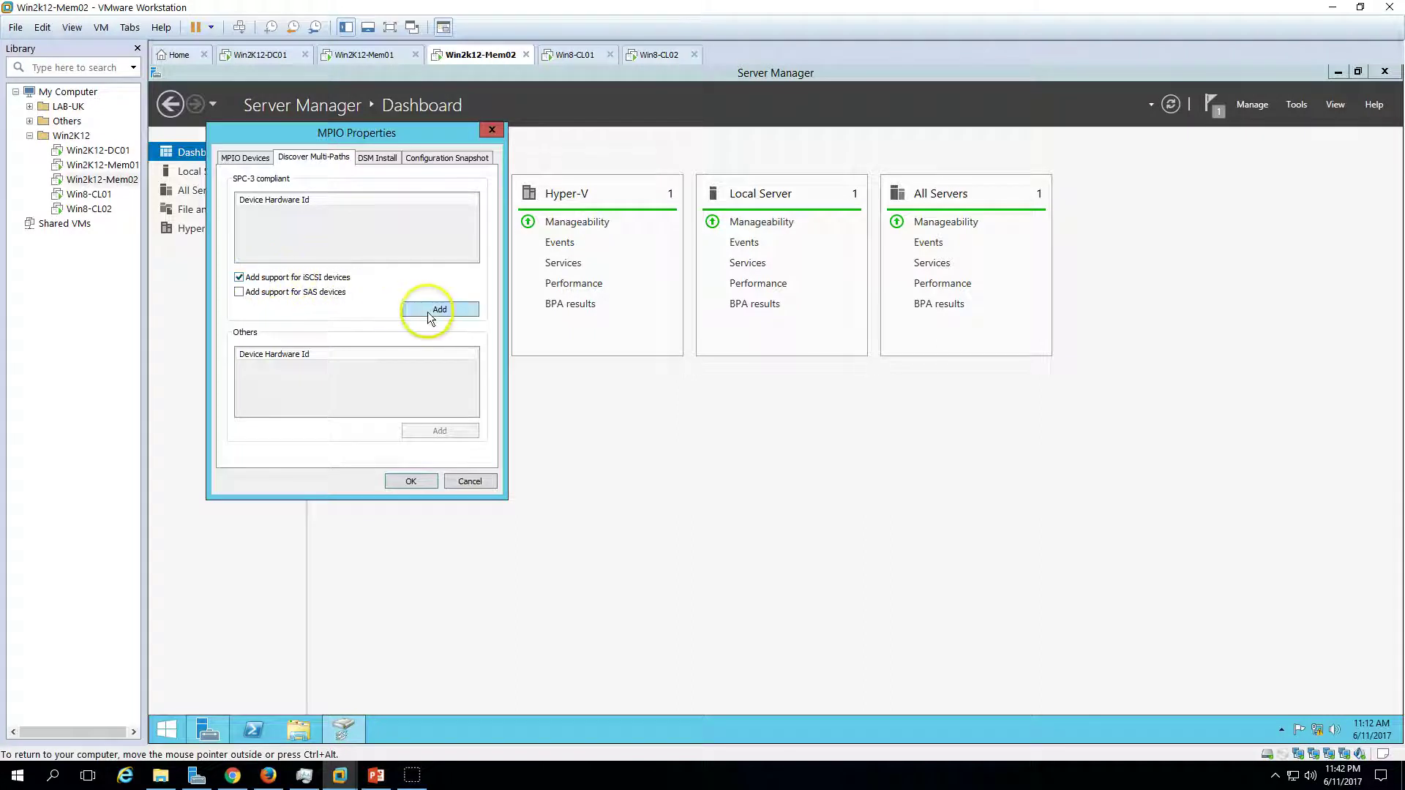
pyautogui.click(439, 309)
pyautogui.click(408, 244)
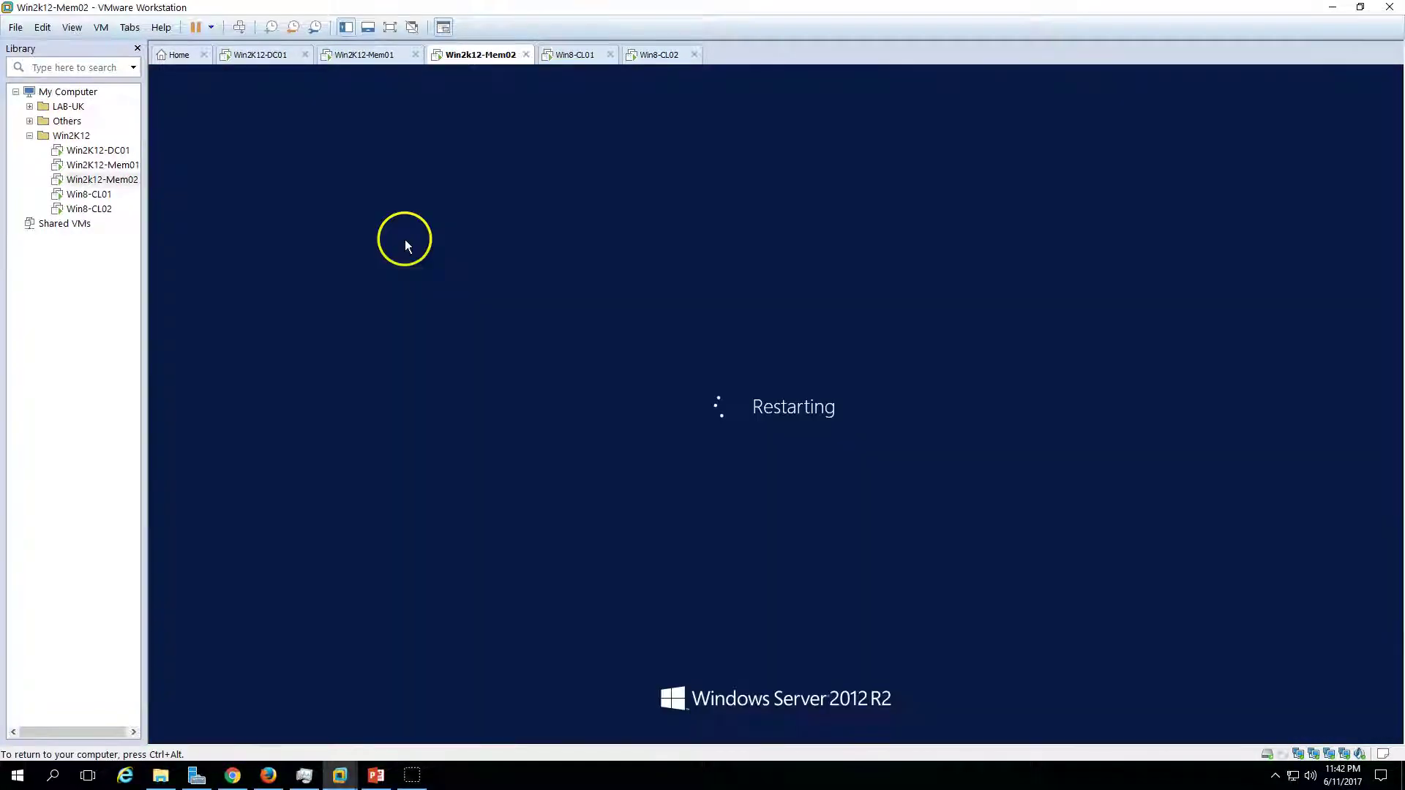
pyautogui.click(384, 59)
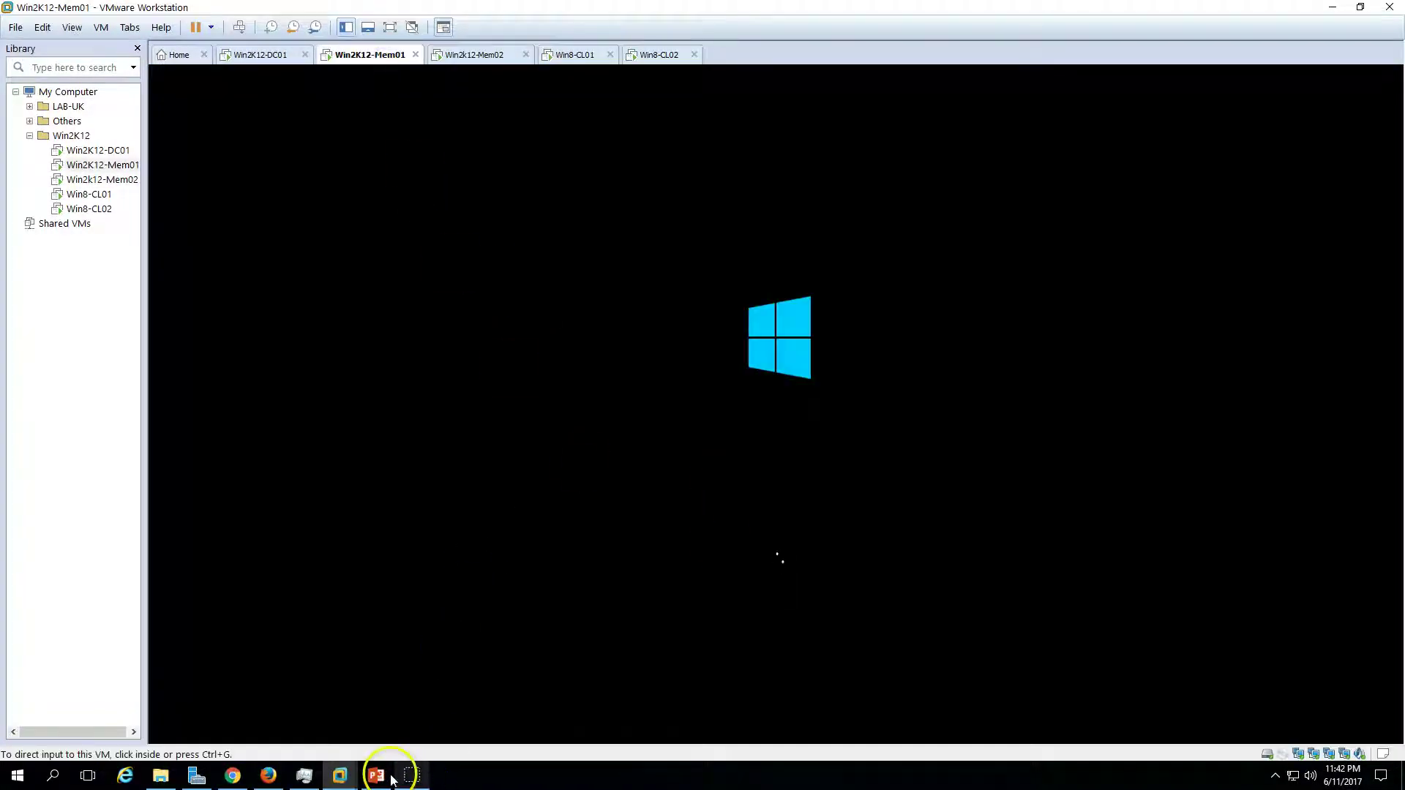
pyautogui.click(376, 775)
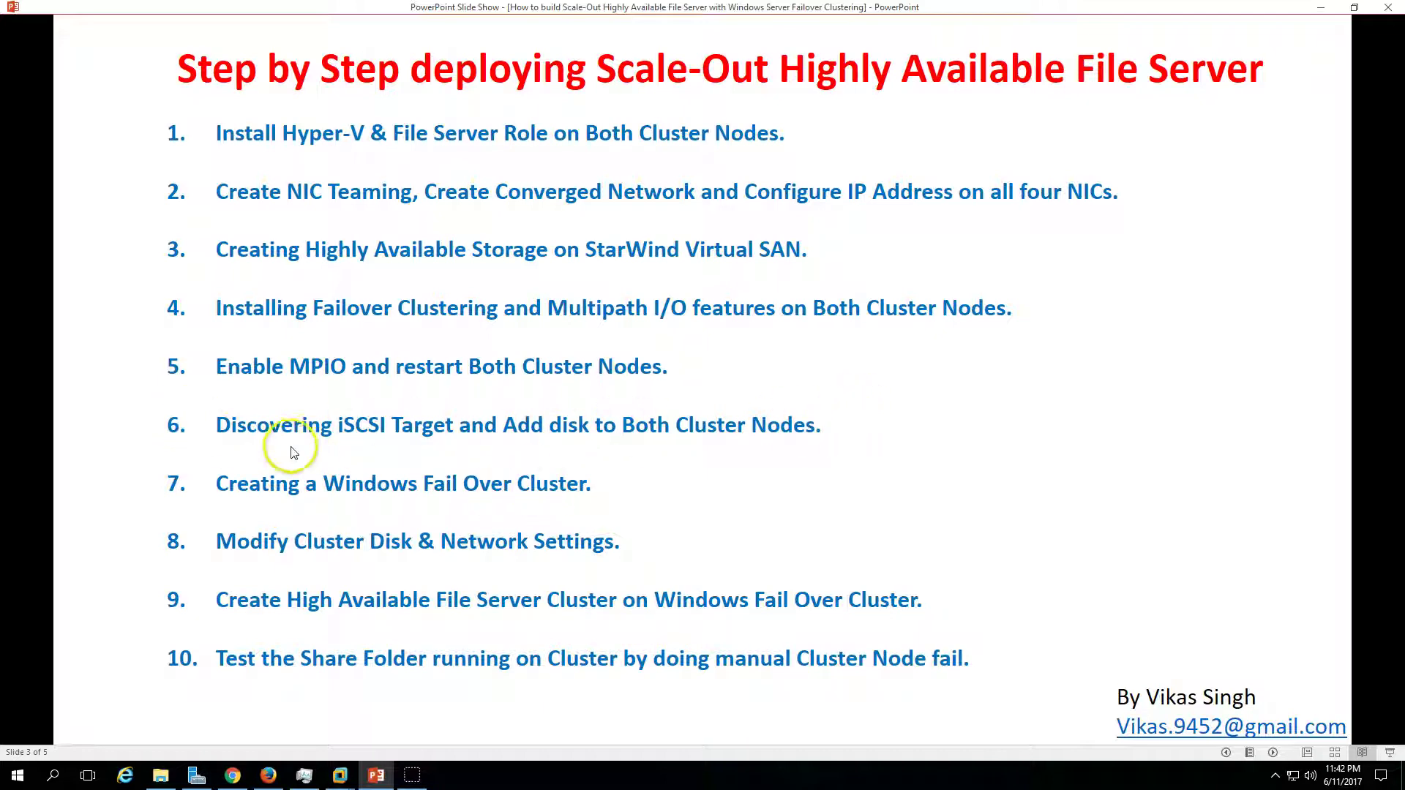
# - Return from the slides and sign in to the restarted Win2K12-Mem01 with the account password
pyautogui.click(374, 777)
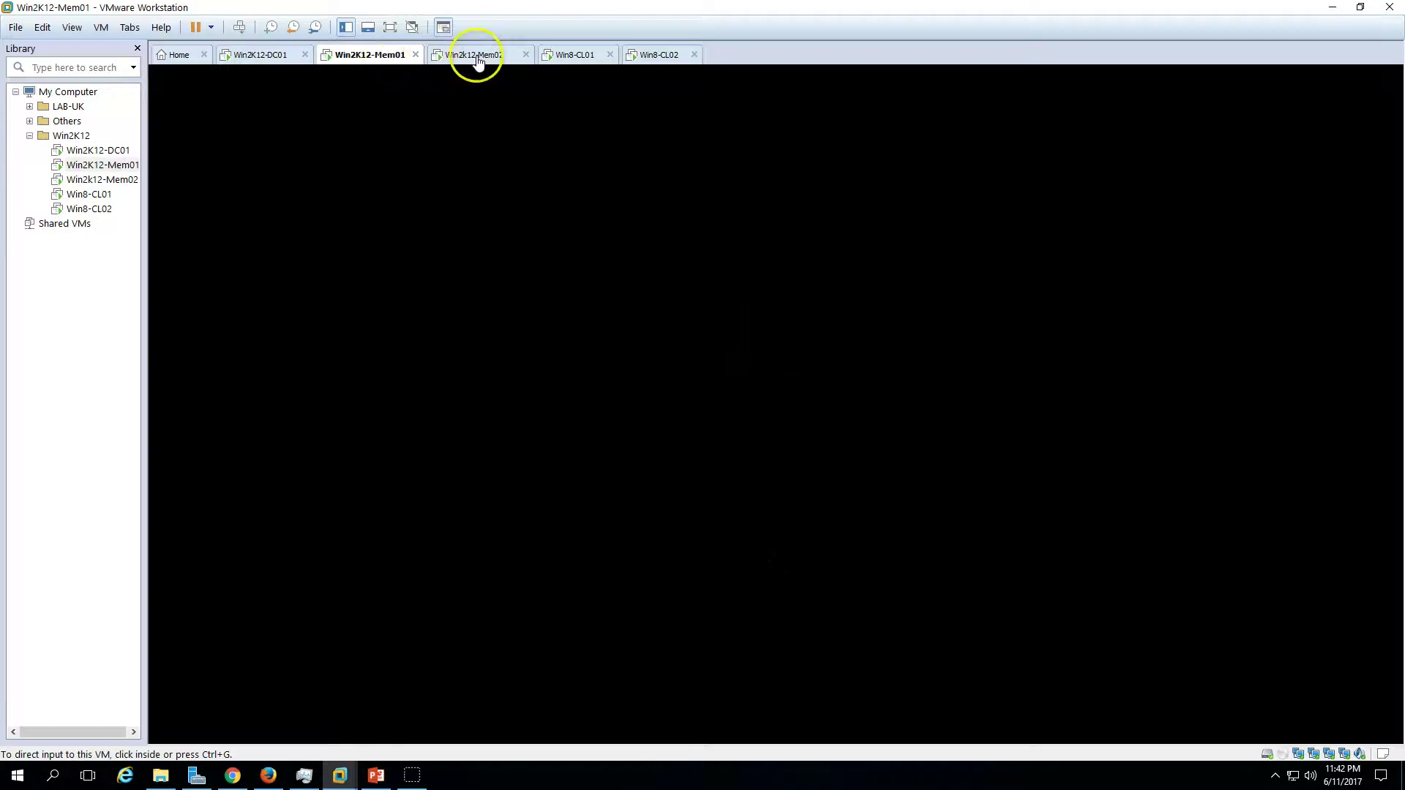
pyautogui.click(362, 63)
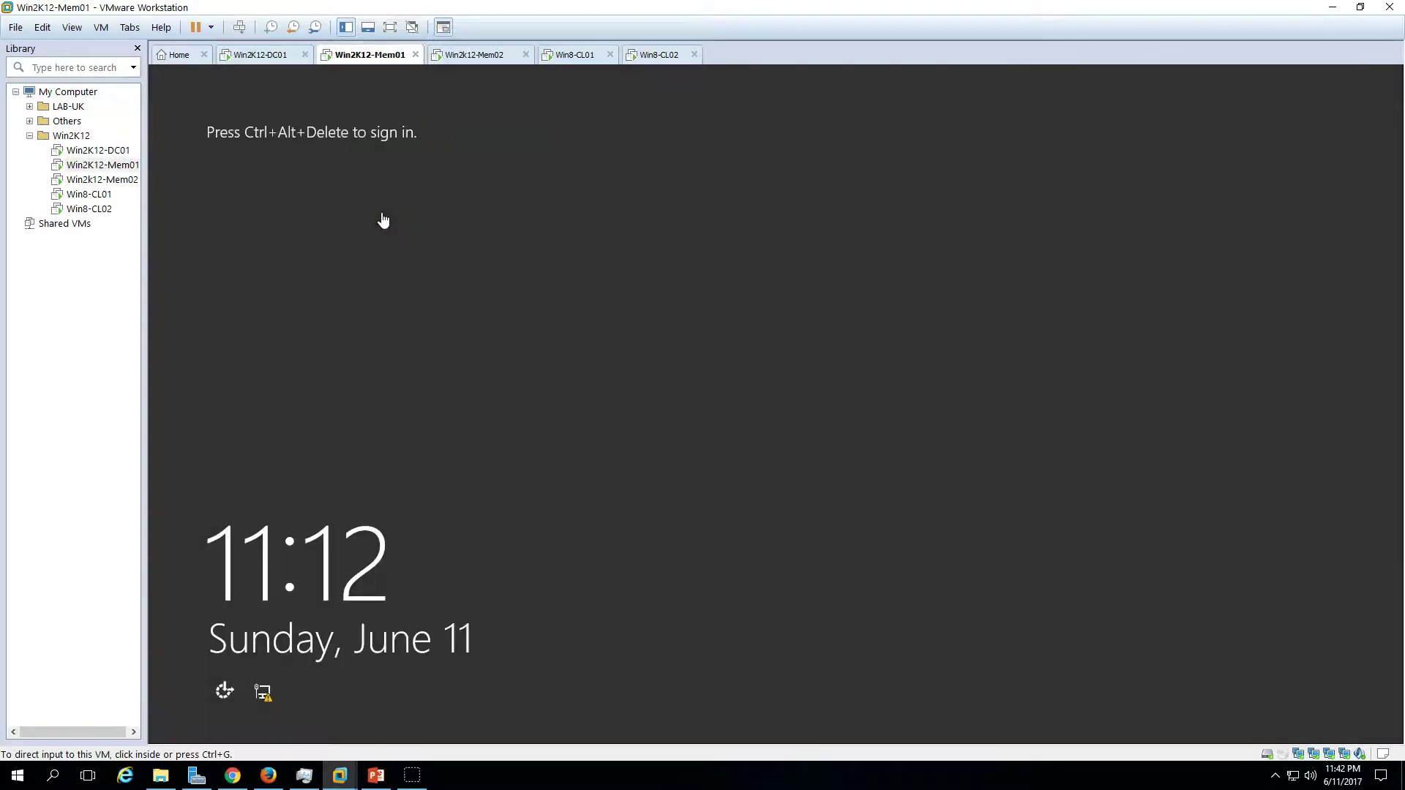
pyautogui.click(240, 28)
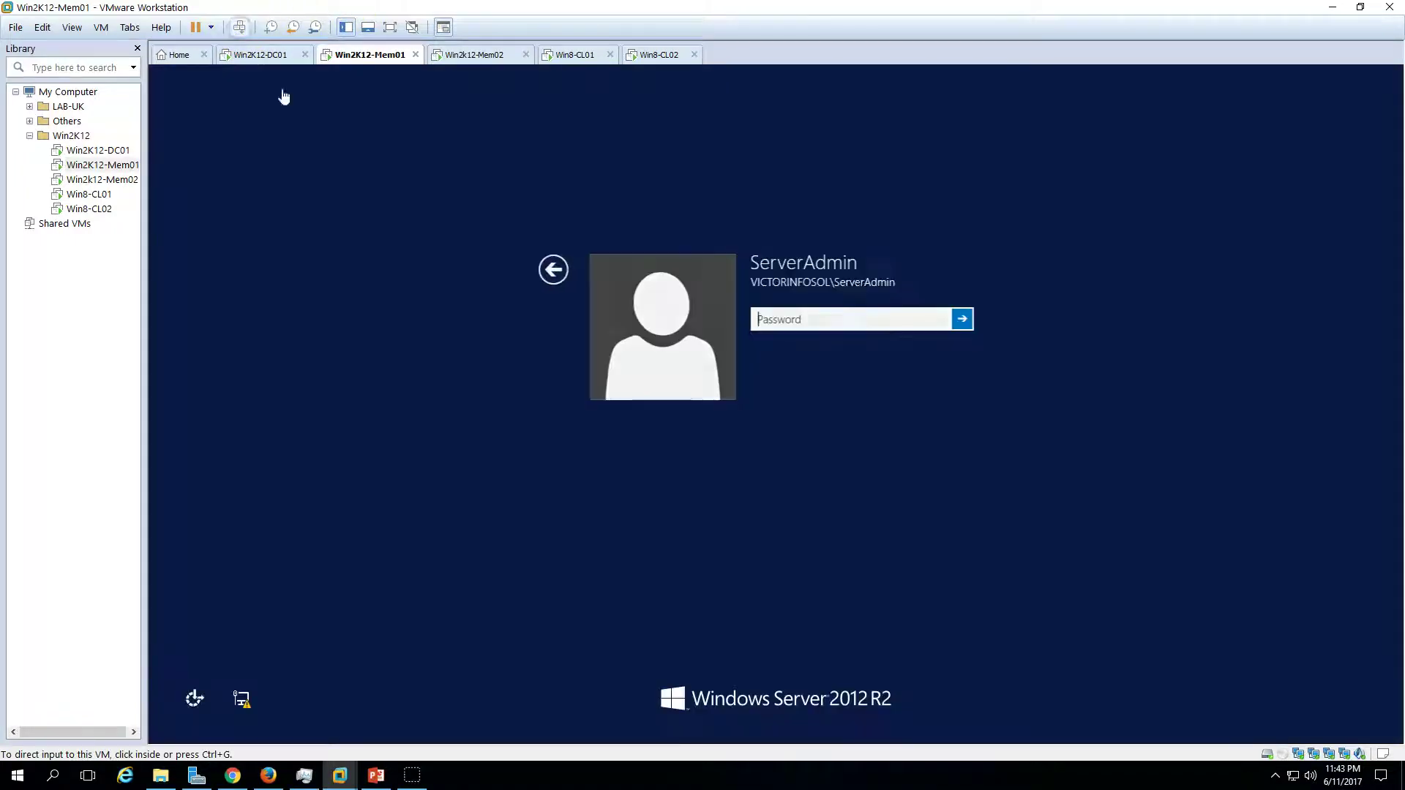
pyautogui.write('********')
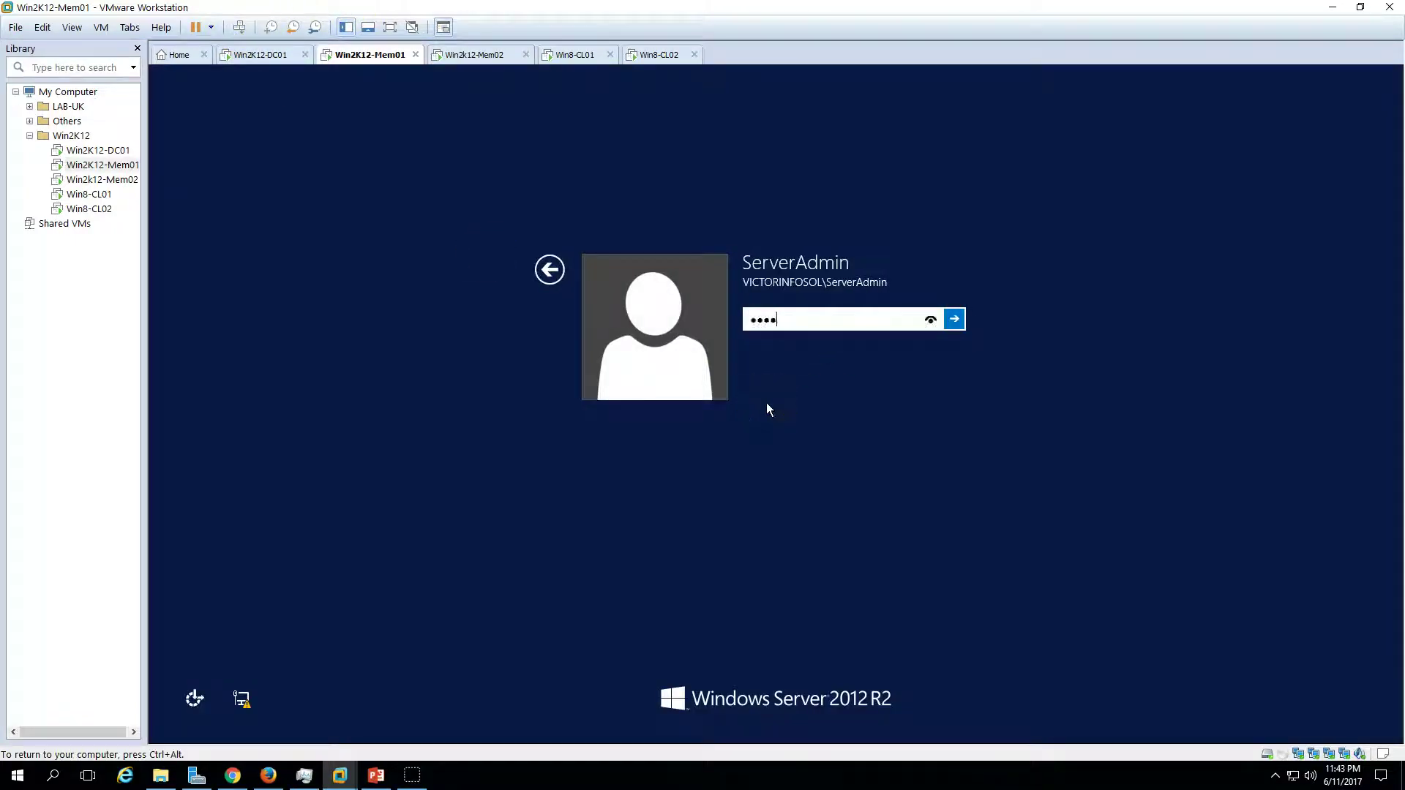
pyautogui.press('Return')
pyautogui.hotkey('ctrl', 'alt')
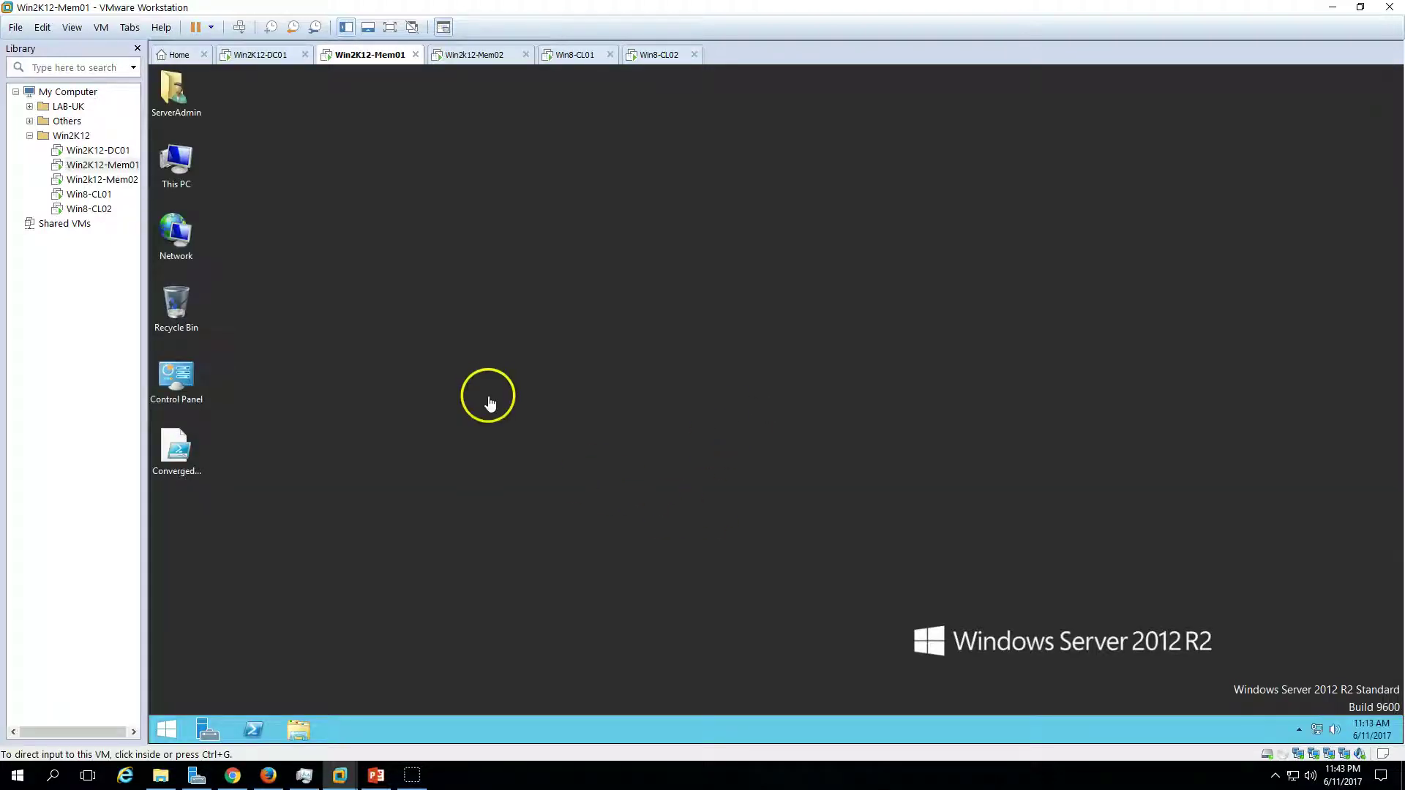
# - Refresh the desktop and open Disk Management from the Start right-click menu
pyautogui.rightClick(485, 341)
pyautogui.click(525, 385)
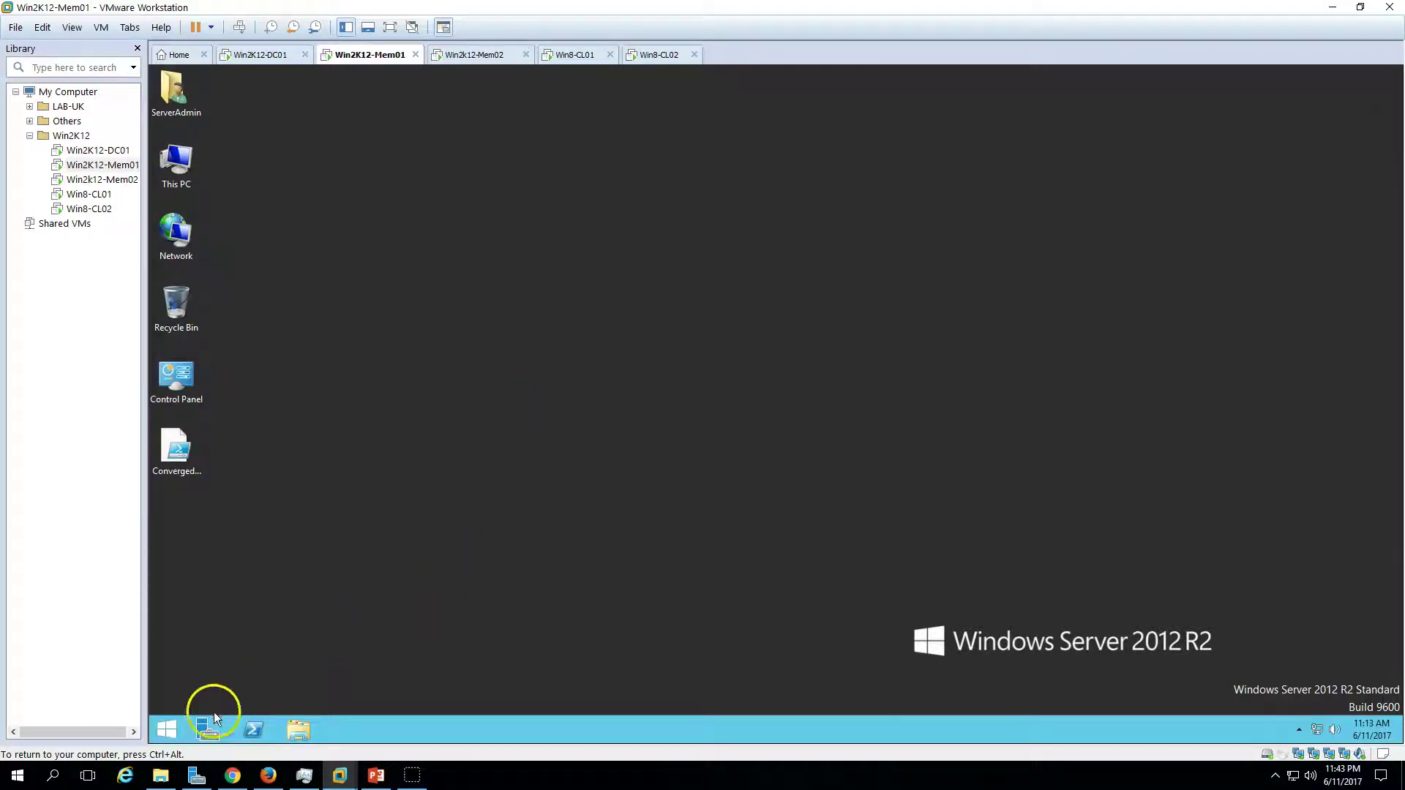
pyautogui.click(167, 731)
pyautogui.click(167, 731)
pyautogui.rightClick(168, 728)
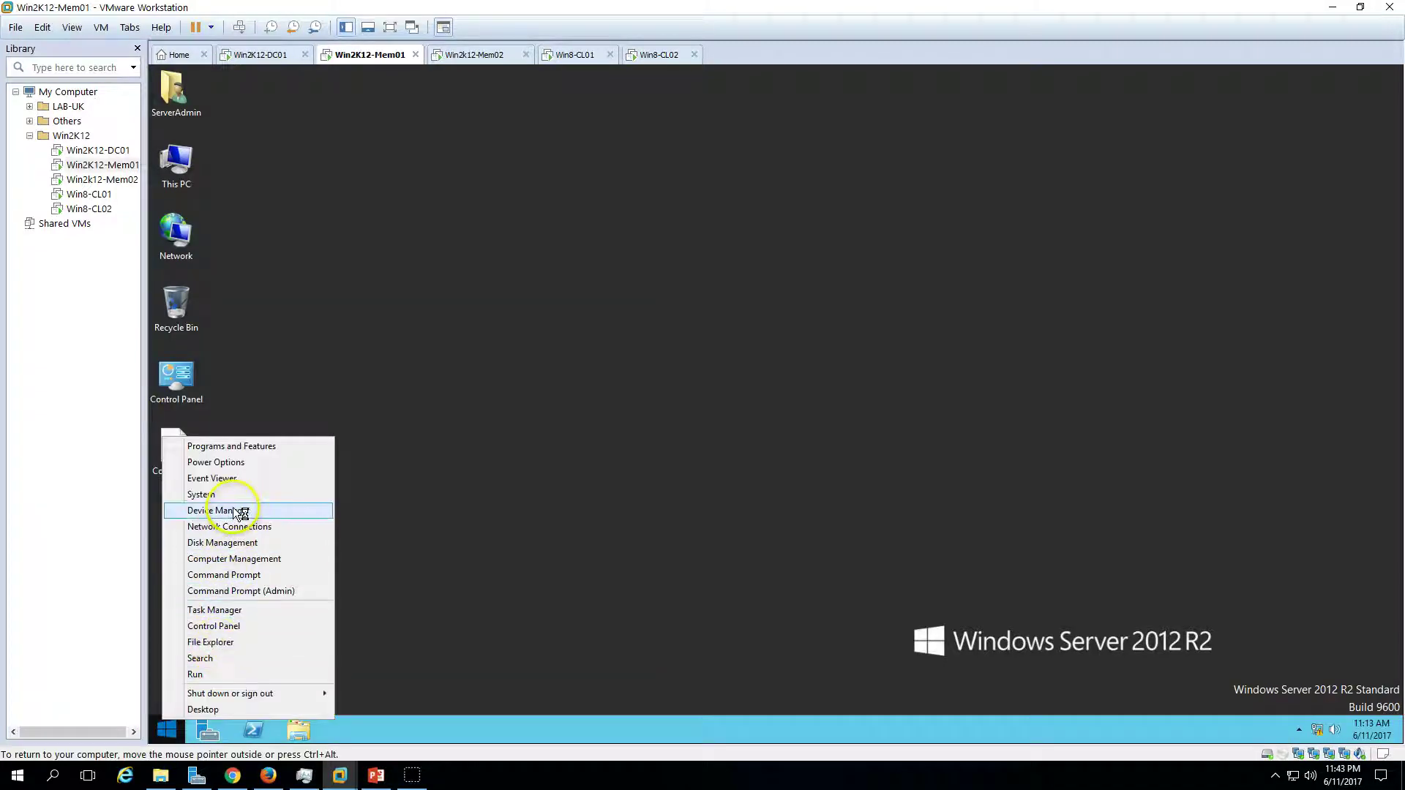
pyautogui.click(231, 541)
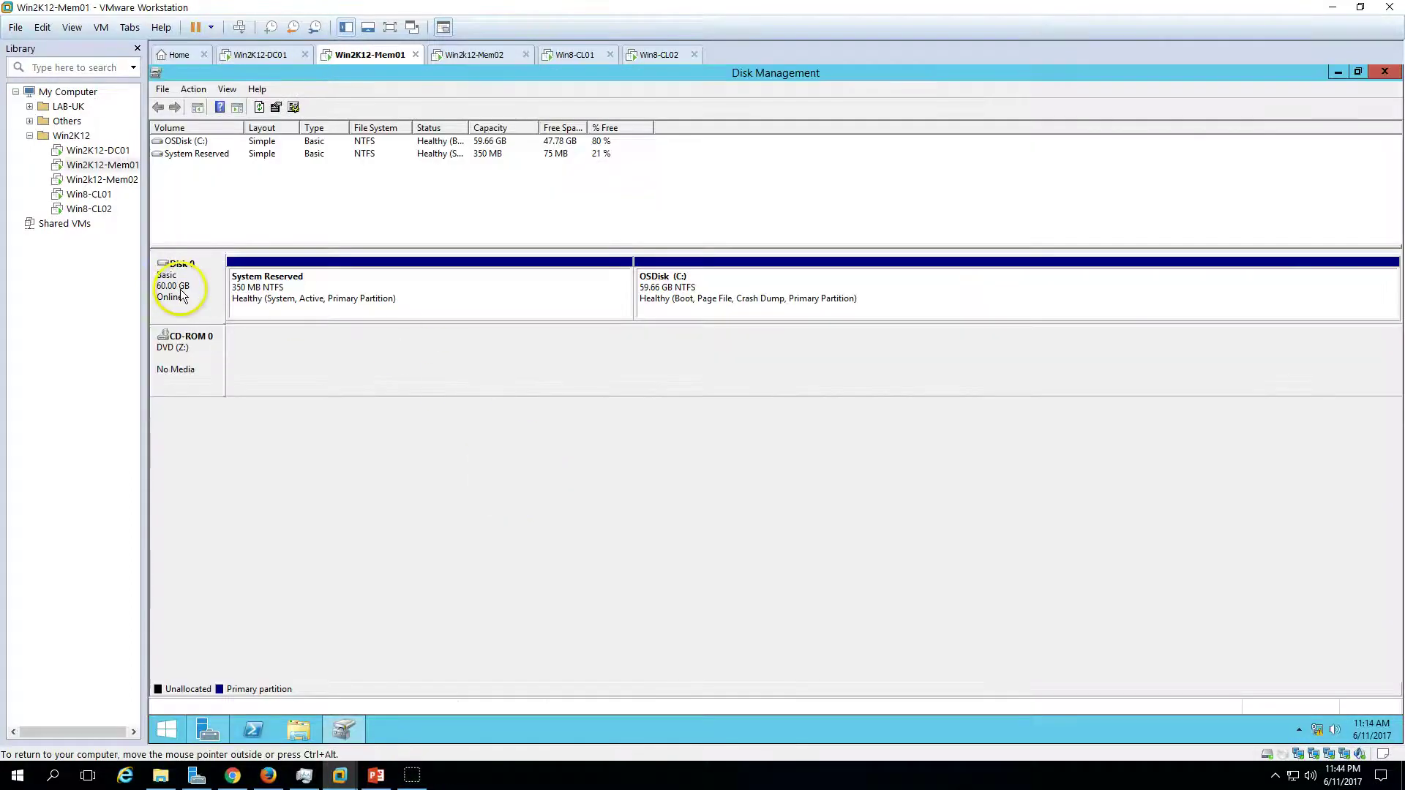
# - Minimize Disk Management, check the OSDisk drive in This PC, and open Server Manager's Tools list
pyautogui.click(344, 730)
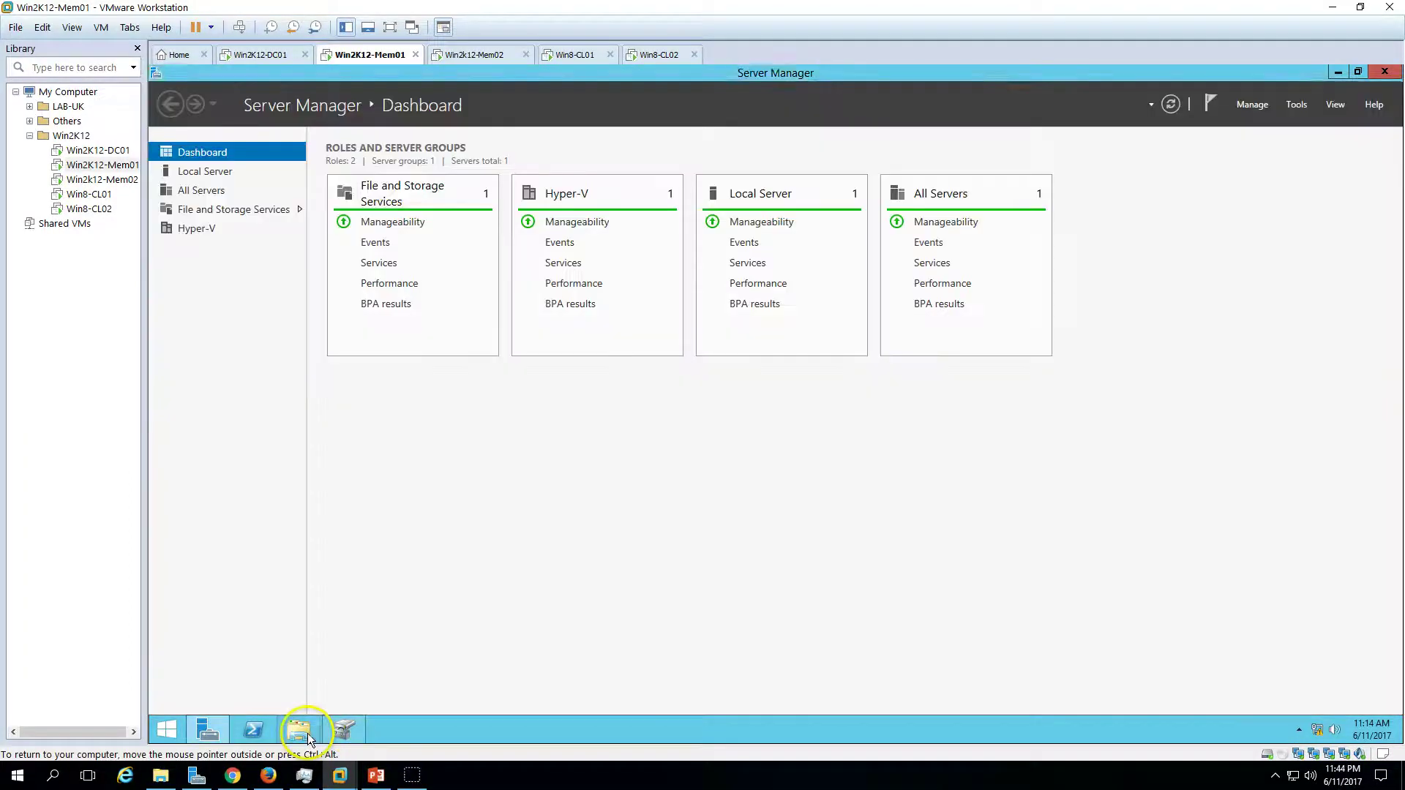
pyautogui.click(299, 730)
pyautogui.click(619, 402)
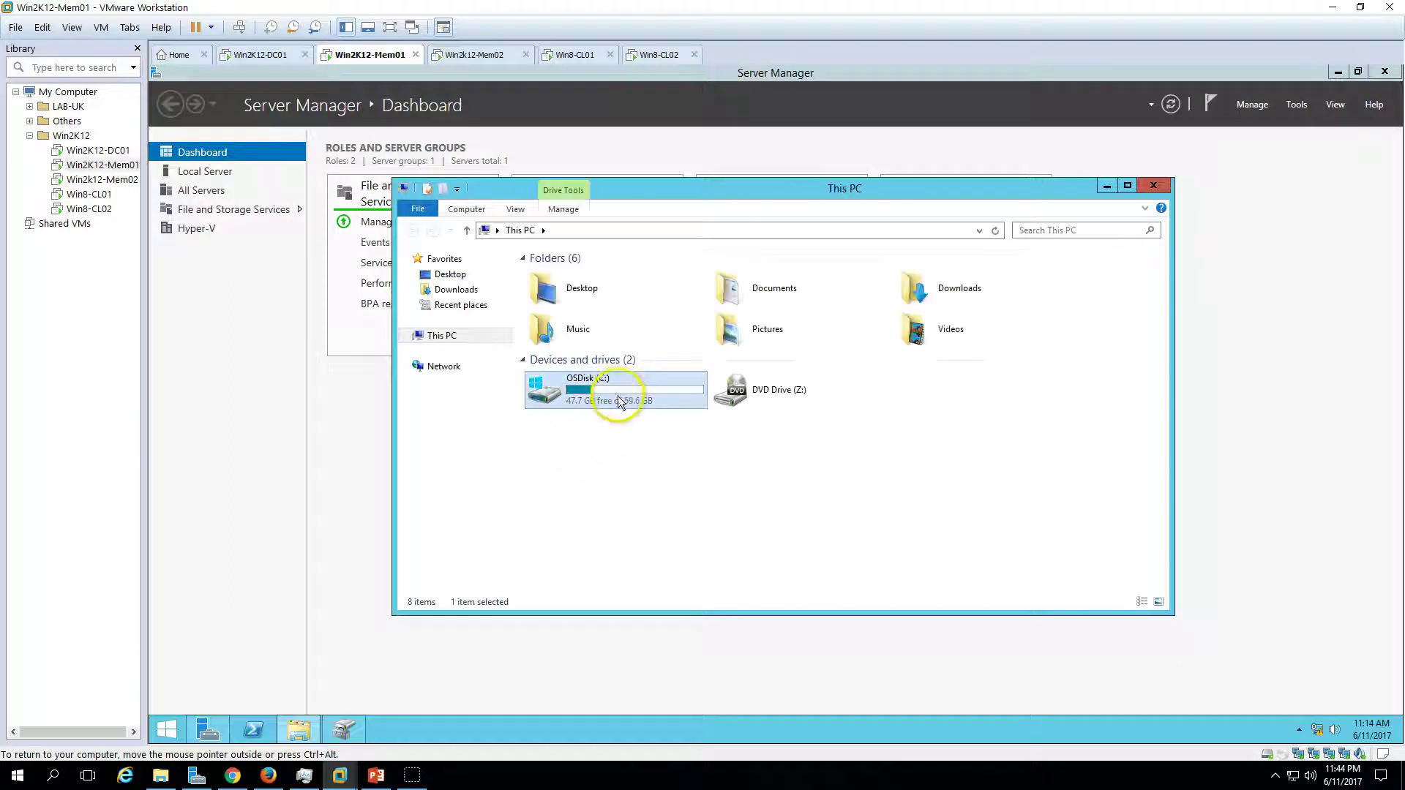
pyautogui.click(710, 483)
pyautogui.click(249, 443)
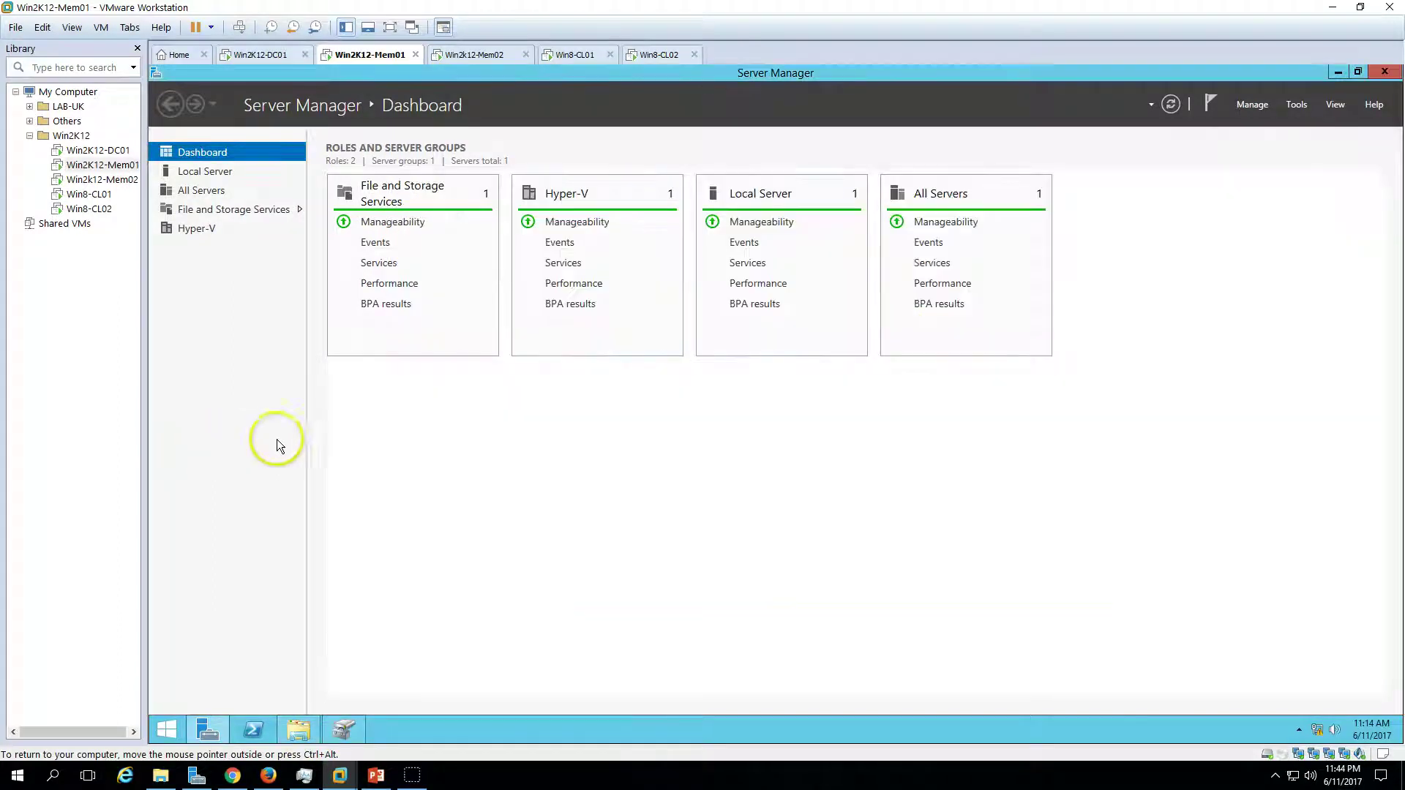
pyautogui.click(1297, 104)
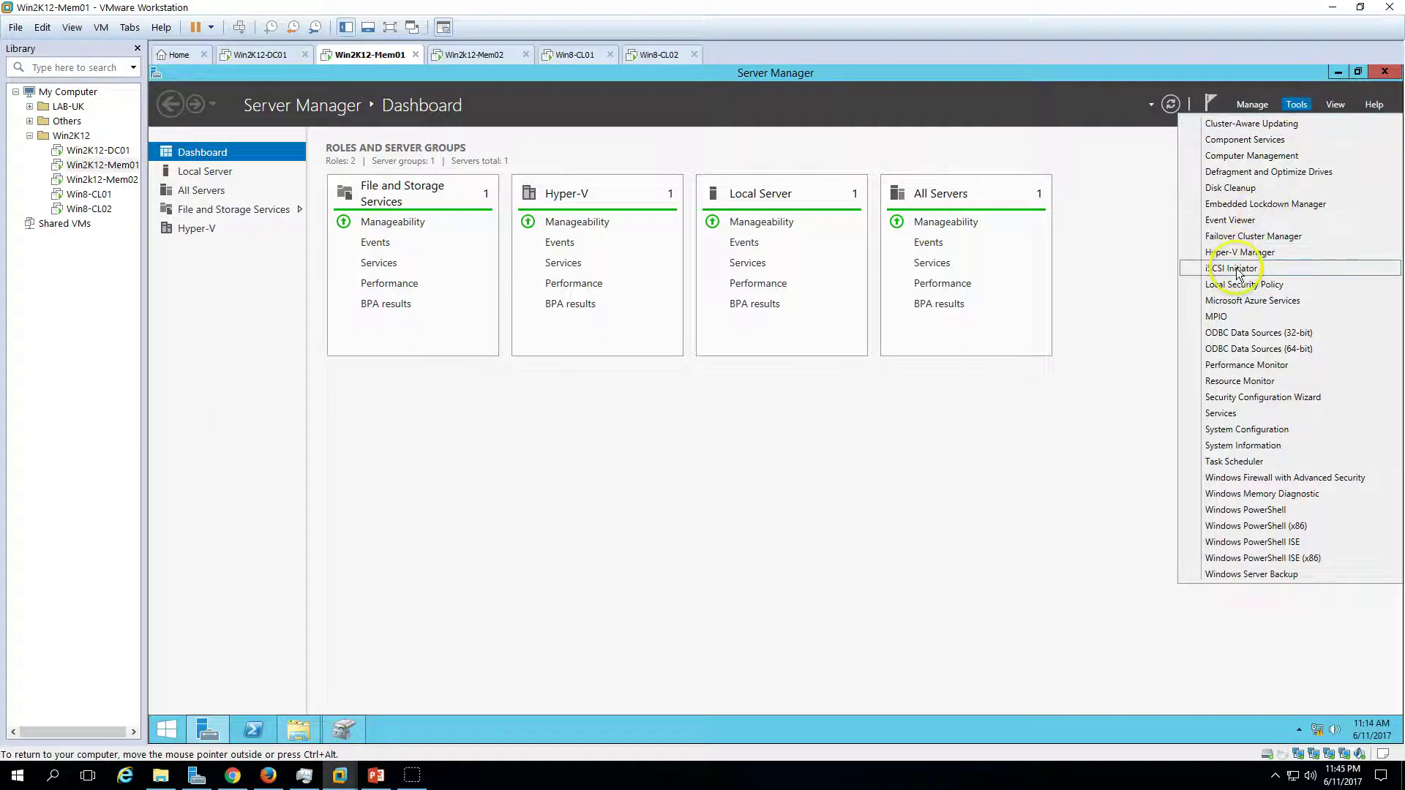
# - Launch the iSCSI Initiator and let the iSCSI service start and run automatically
pyautogui.click(1237, 268)
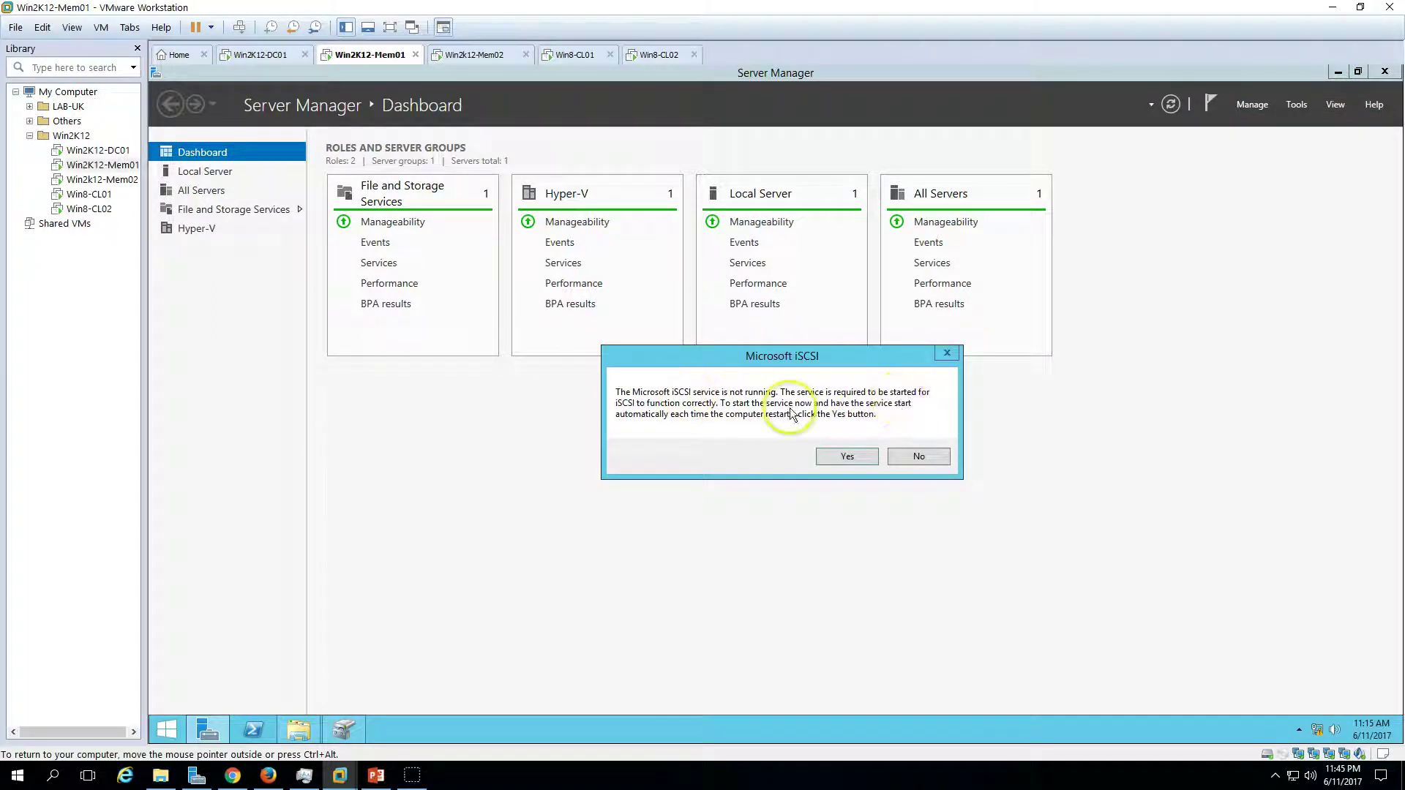
pyautogui.click(860, 467)
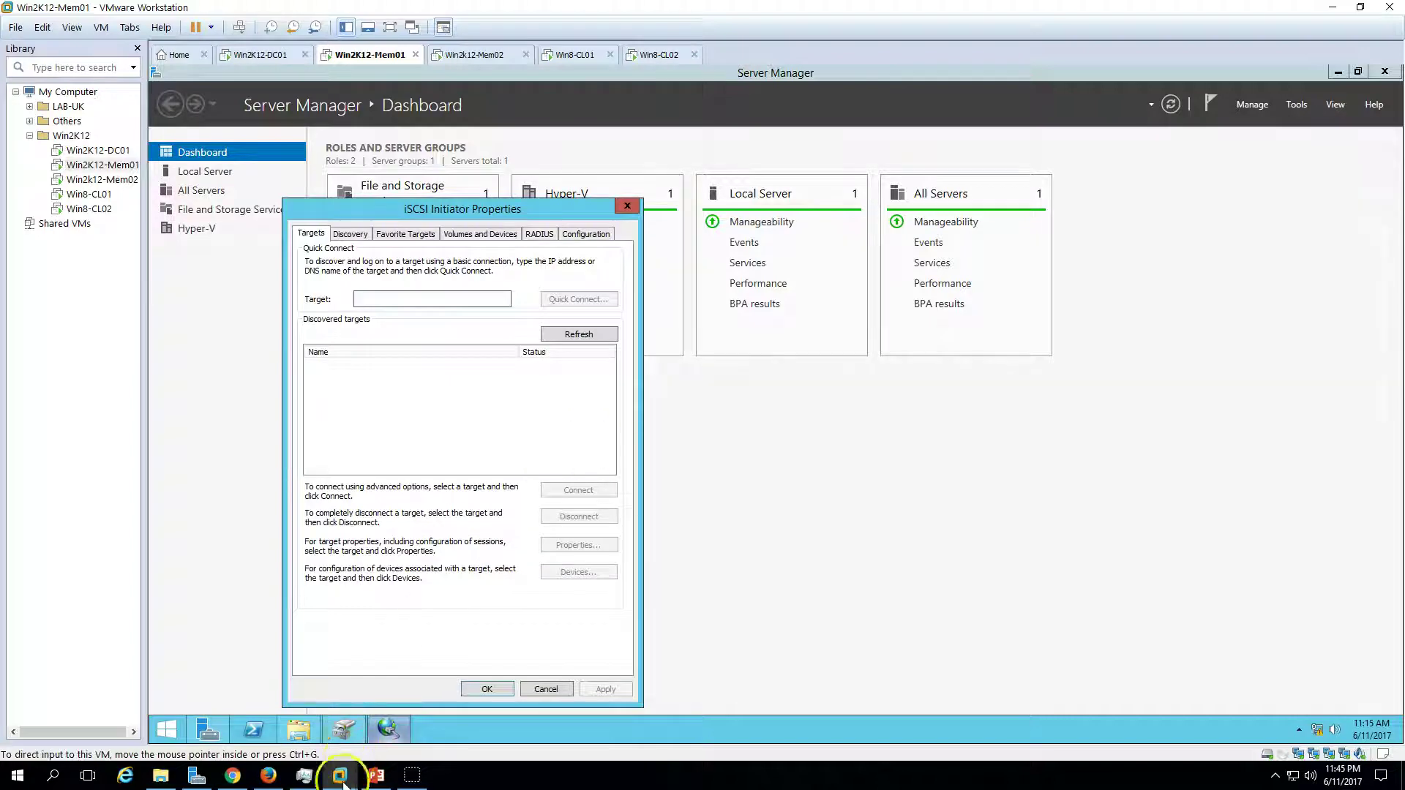
pyautogui.click(410, 684)
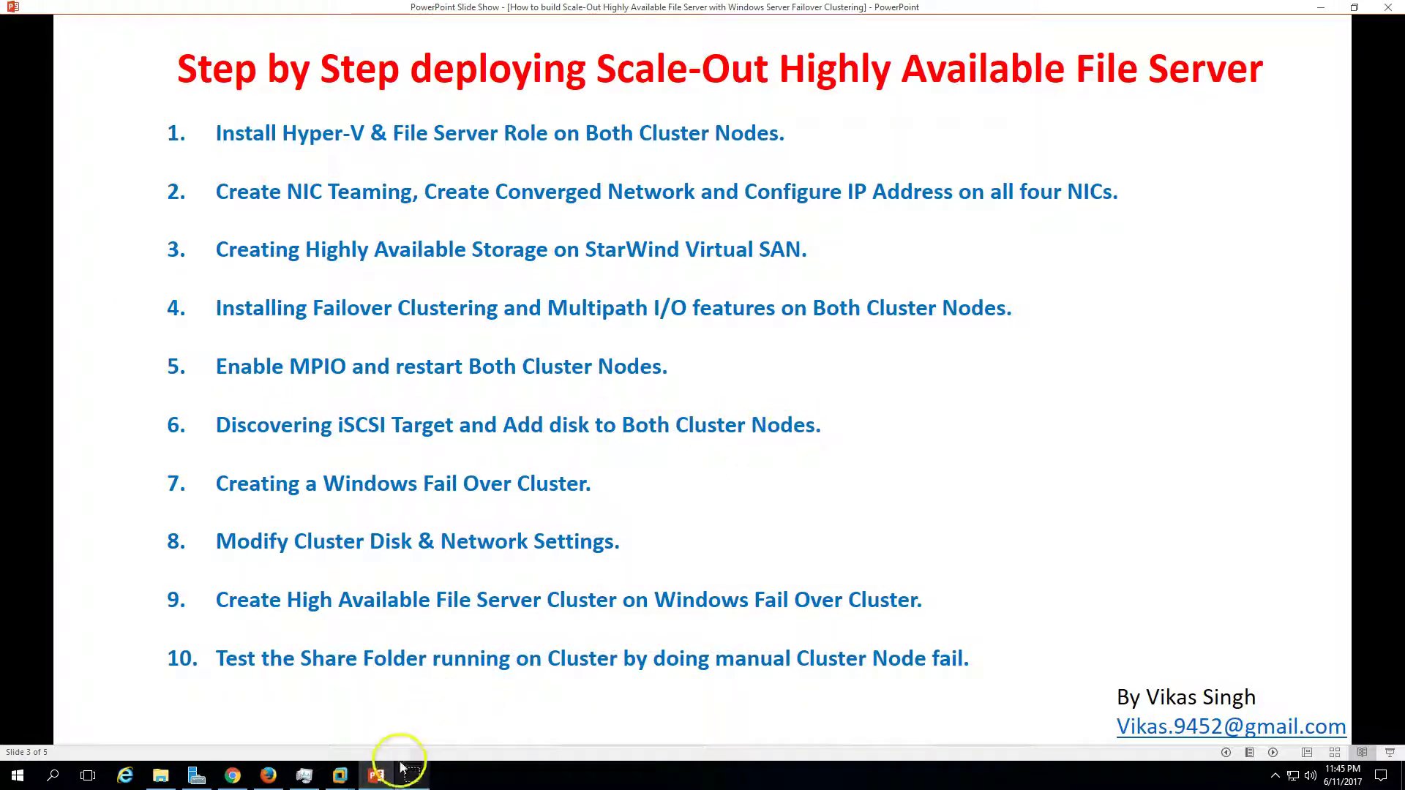
pyautogui.click(339, 775)
pyautogui.moveTo(580, 192); pyautogui.dragTo(621, 164)
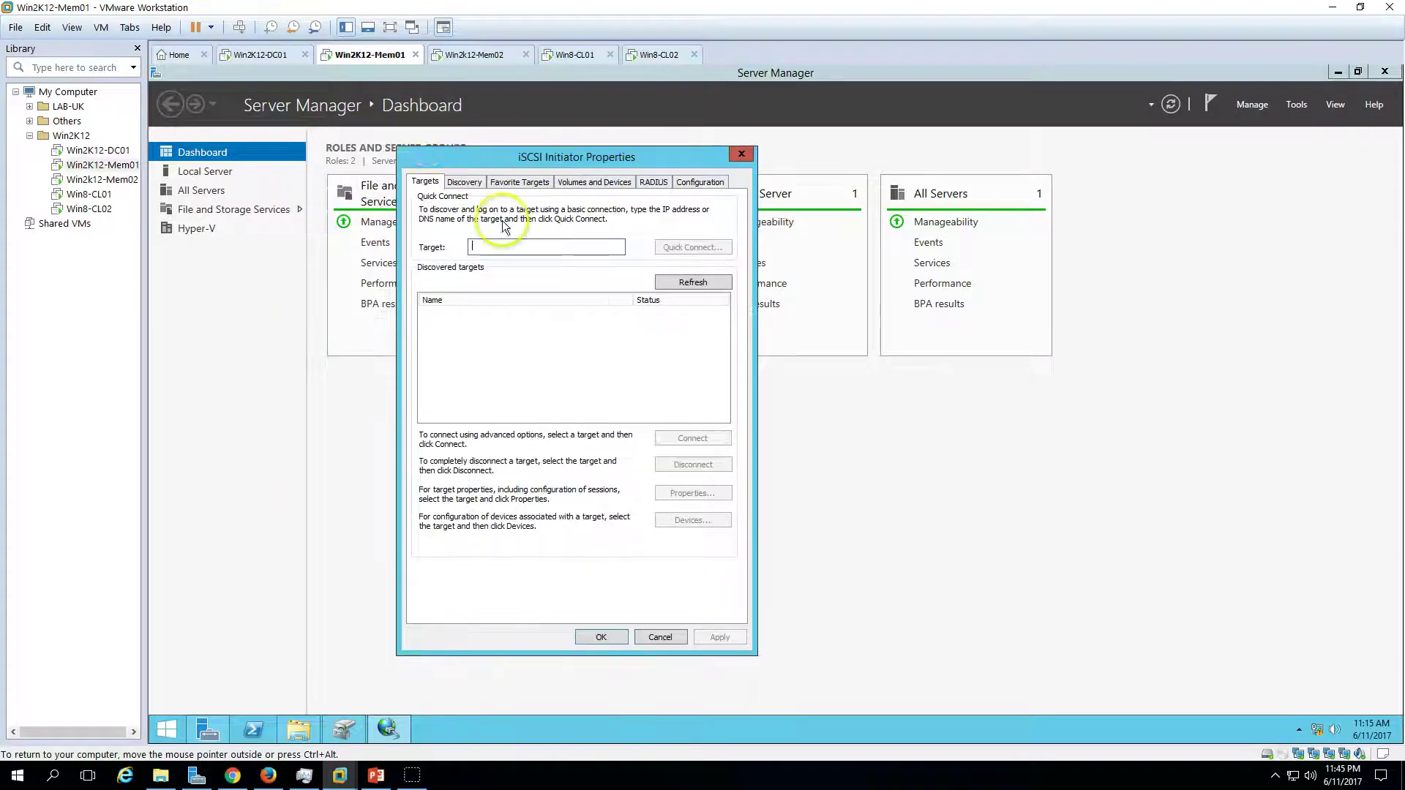
# - Quick-connect to the StarWind iSCSI target at its IP address
pyautogui.click(554, 247)
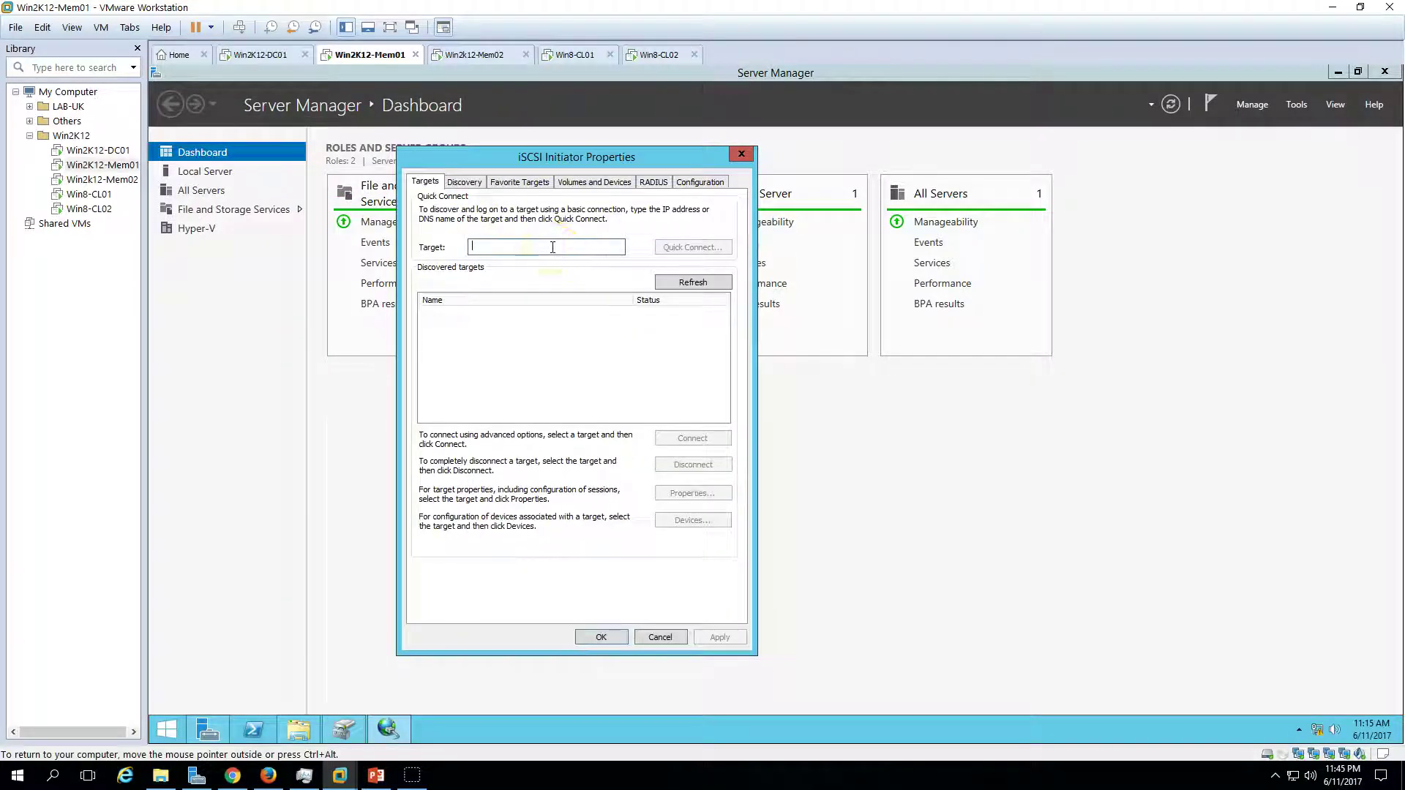
pyautogui.write('192.1')
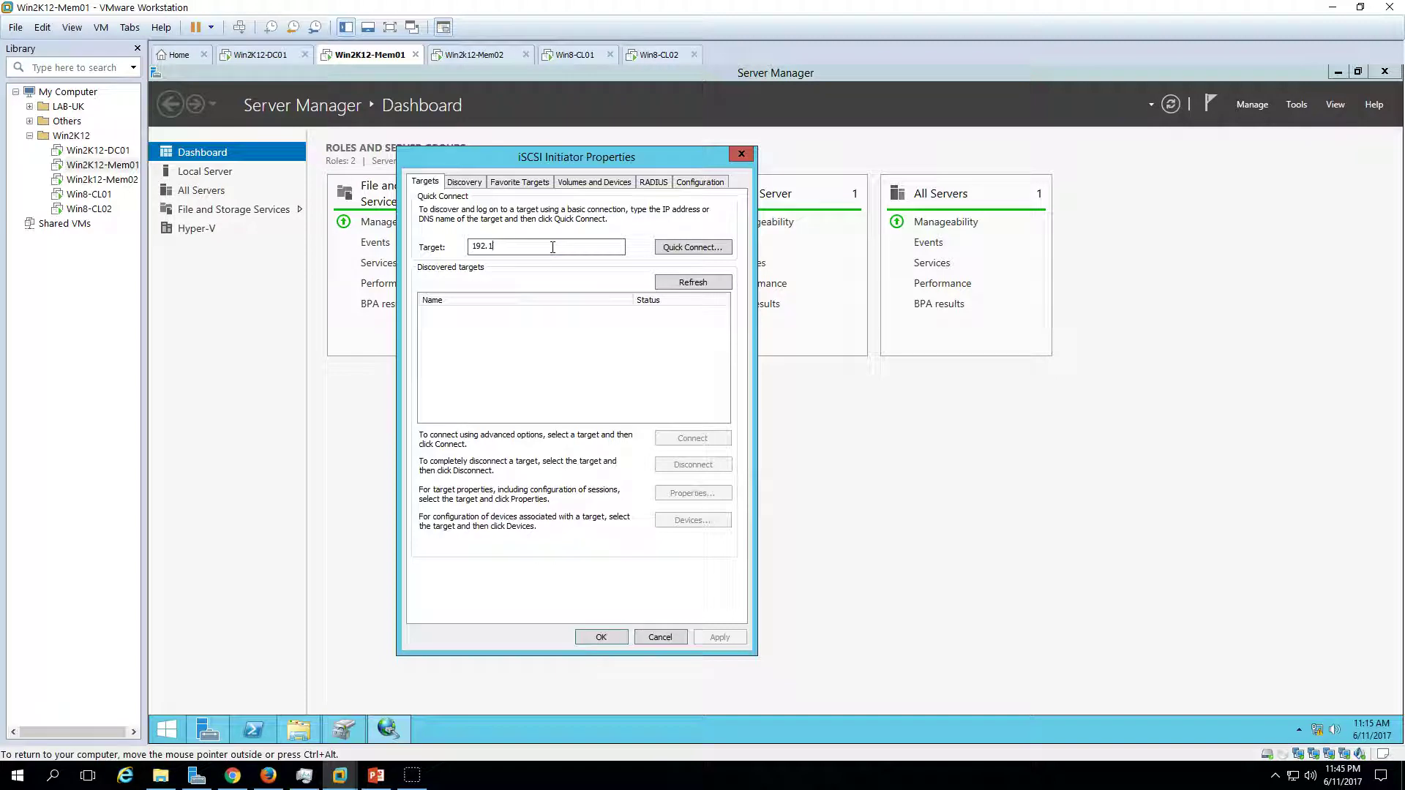
pyautogui.press('BackSpace')
pyautogui.press('BackSpace')
pyautogui.write('1')
pyautogui.click(701, 250)
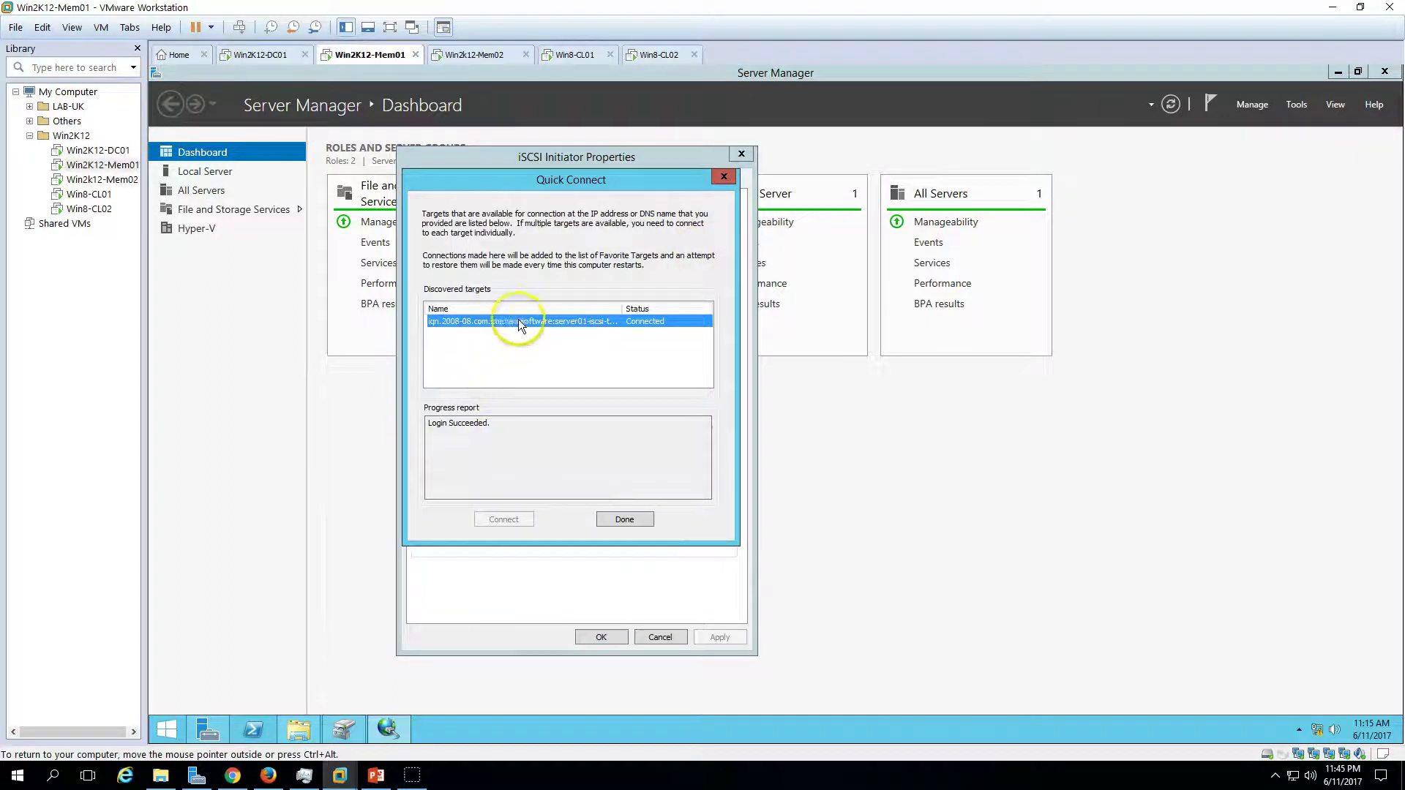
pyautogui.click(627, 519)
# - Connect the server01 target with multi-path enabled, then return to Disk Management
pyautogui.click(603, 314)
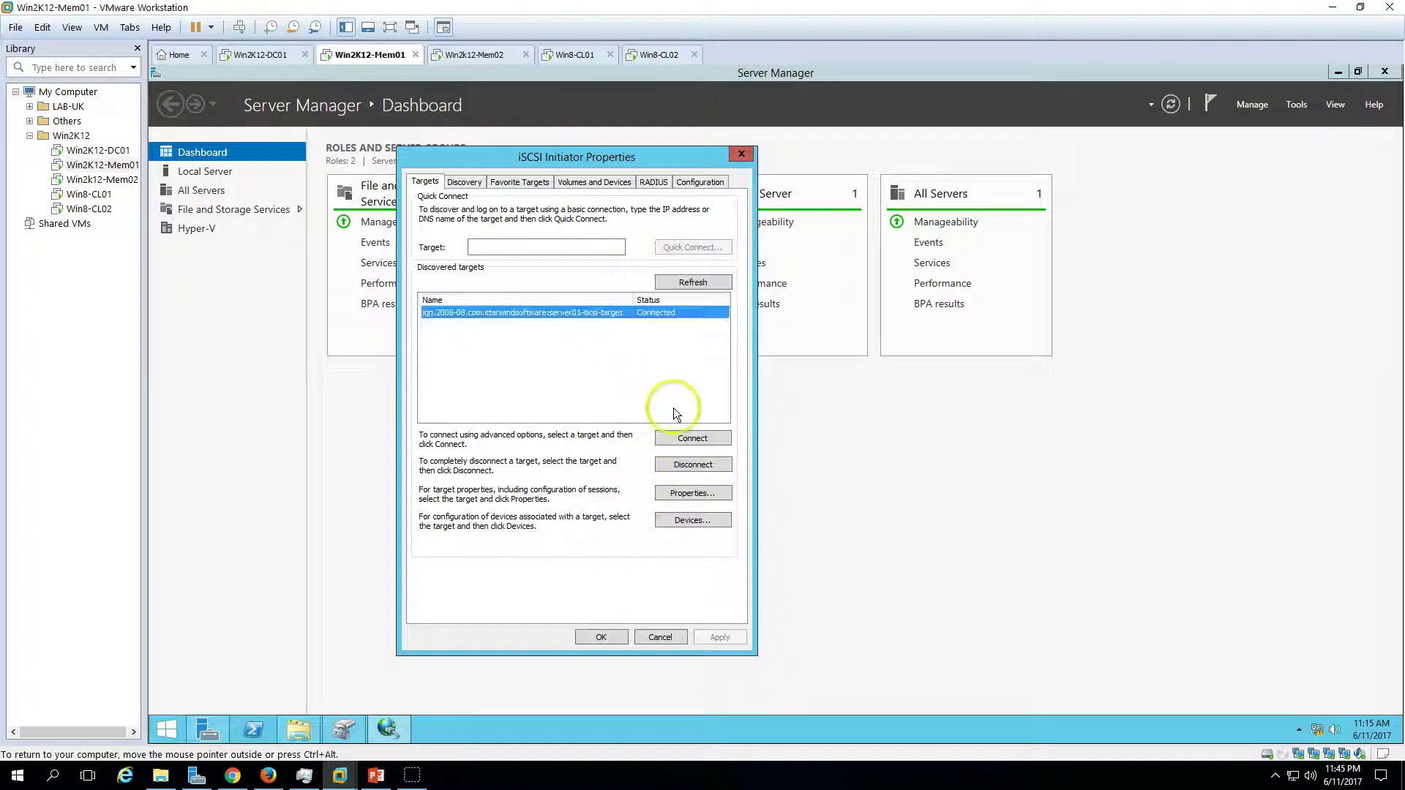
pyautogui.click(690, 439)
pyautogui.click(418, 281)
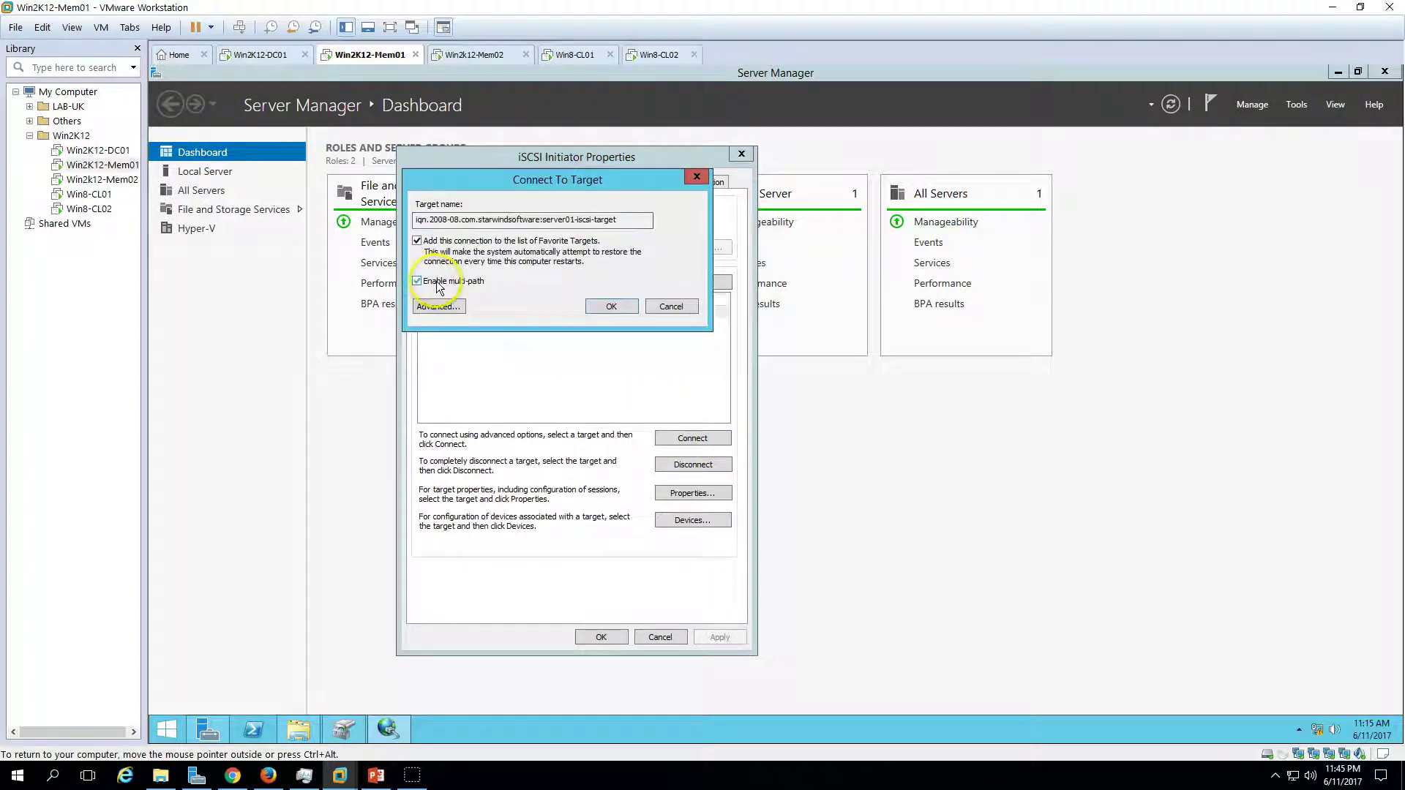
pyautogui.click(606, 308)
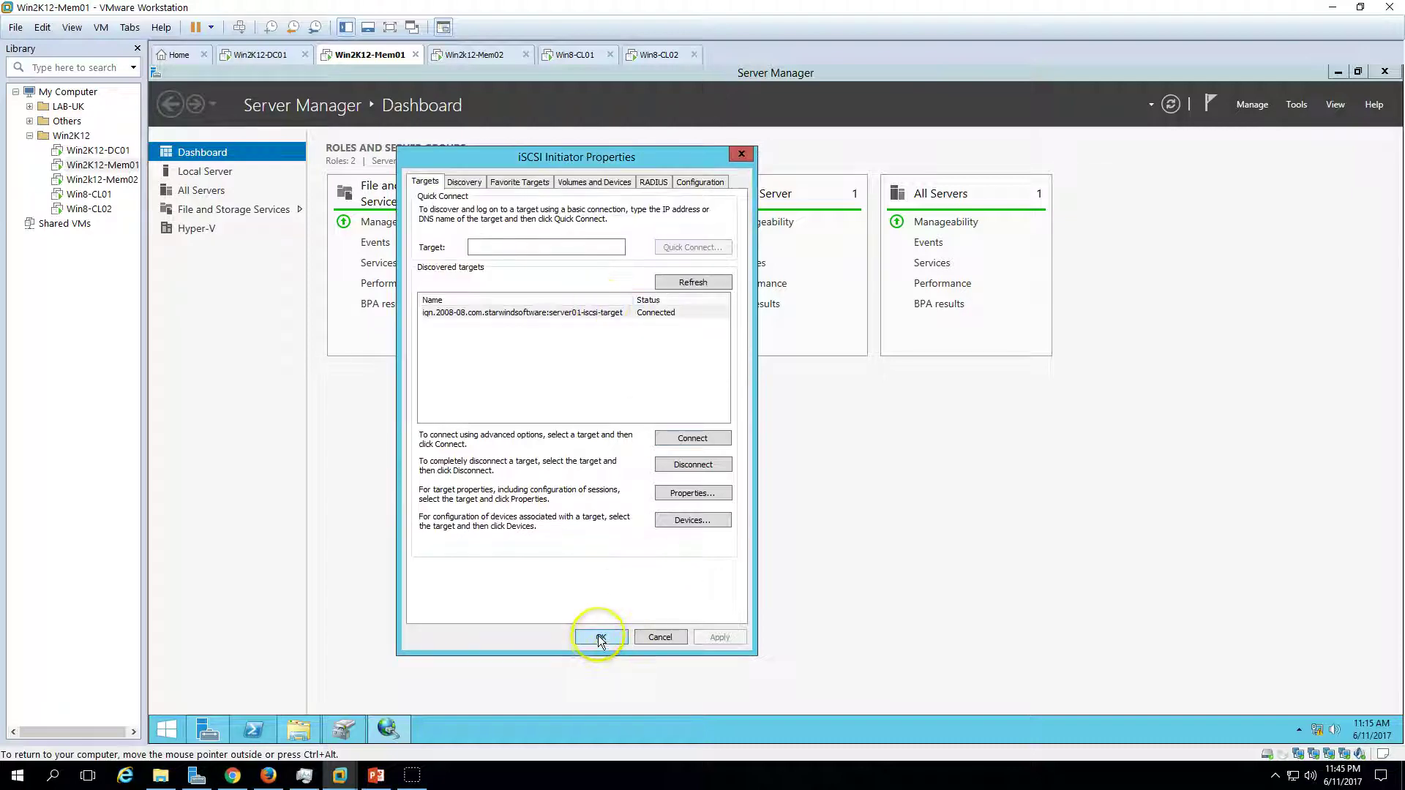
pyautogui.click(598, 638)
pyautogui.click(343, 730)
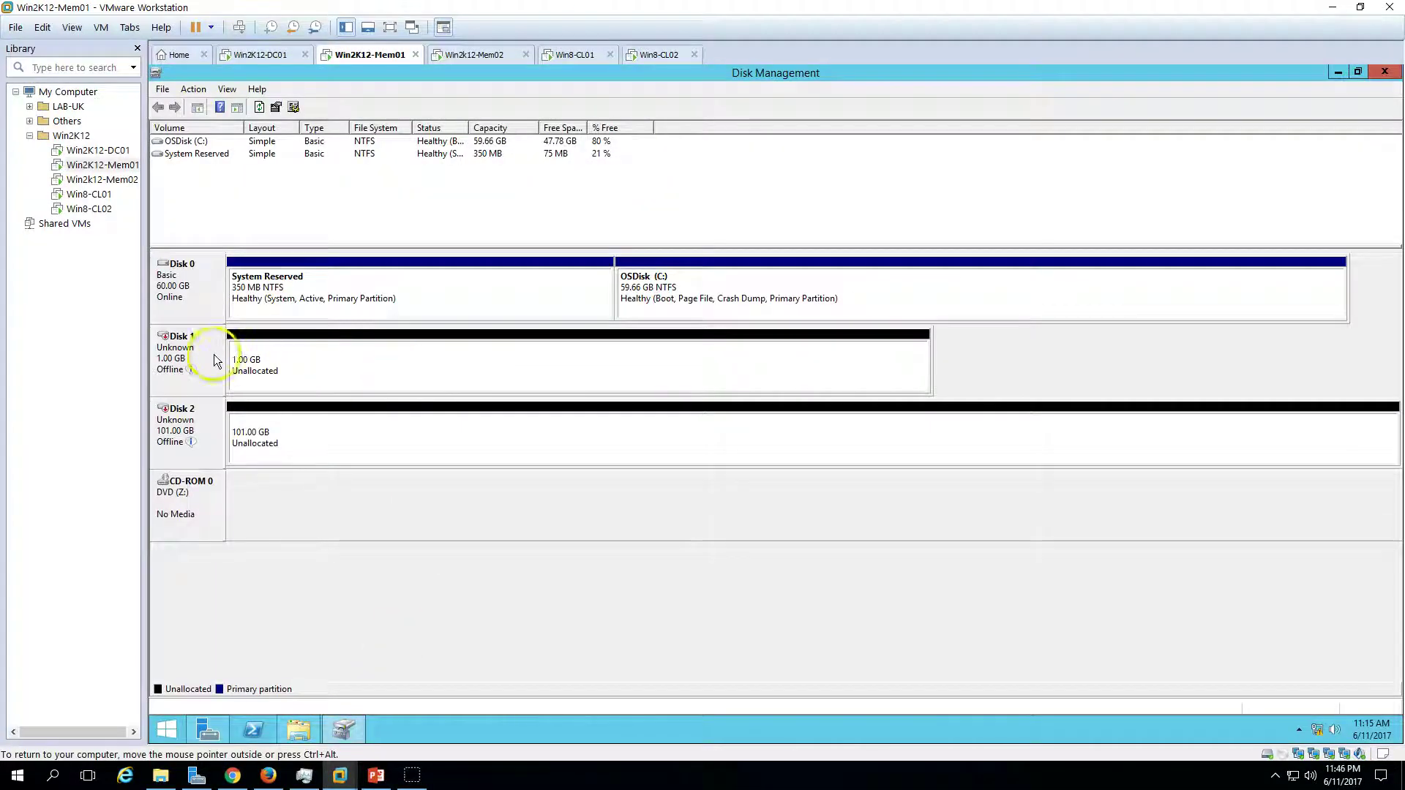
# - Bring Disk 1 and Disk 2 online
pyautogui.click(317, 428)
pyautogui.click(316, 363)
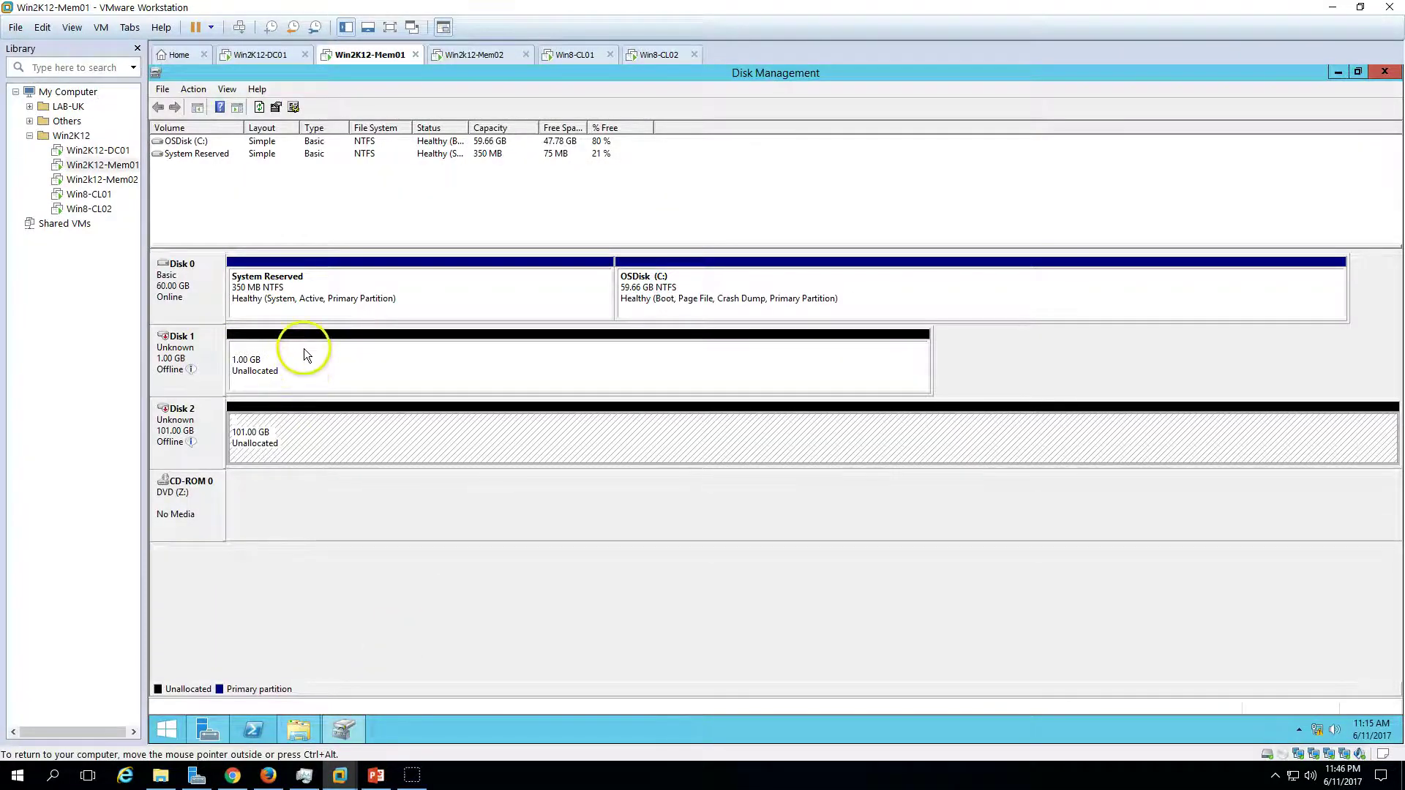
pyautogui.click(276, 430)
pyautogui.rightClick(174, 352)
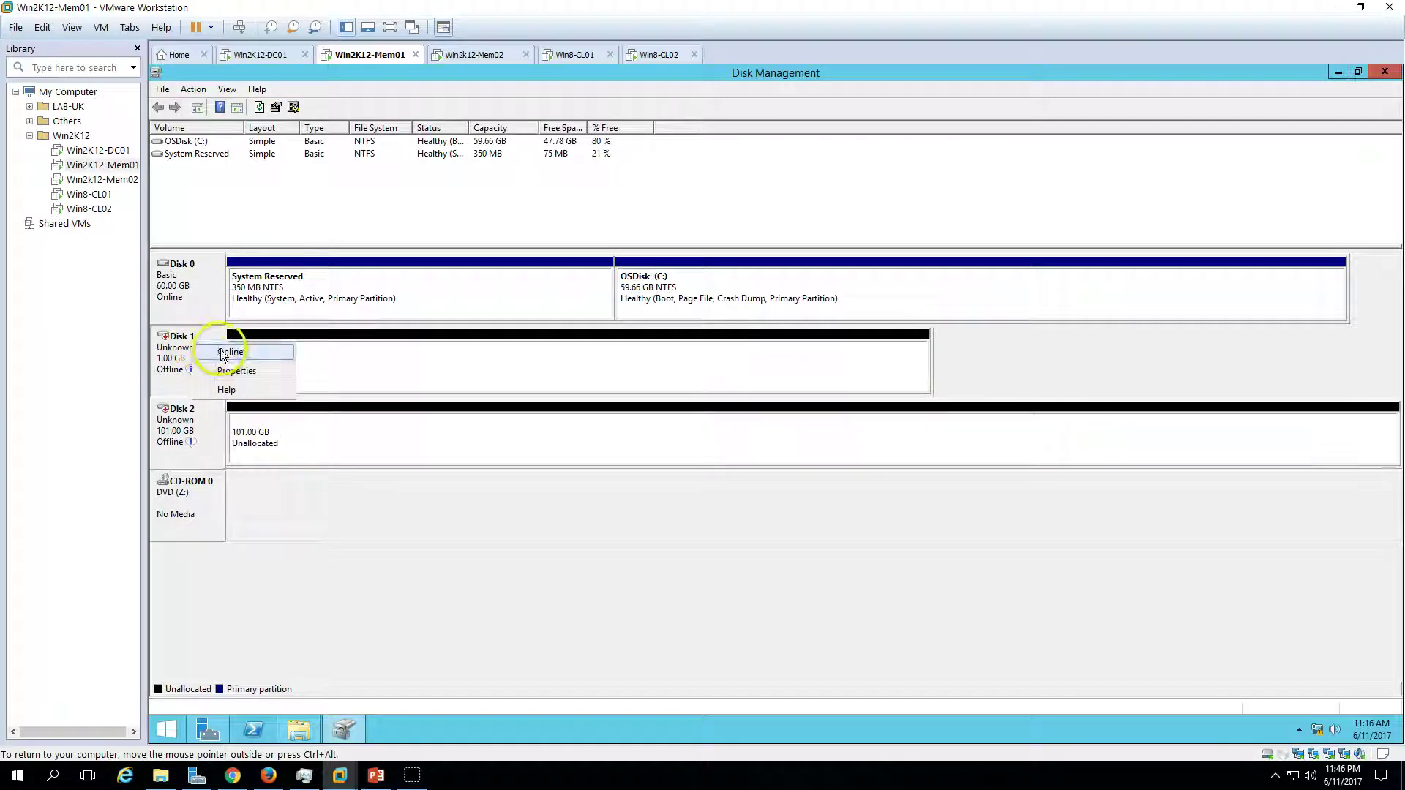
pyautogui.click(213, 342)
pyautogui.click(201, 428)
pyautogui.rightClick(187, 402)
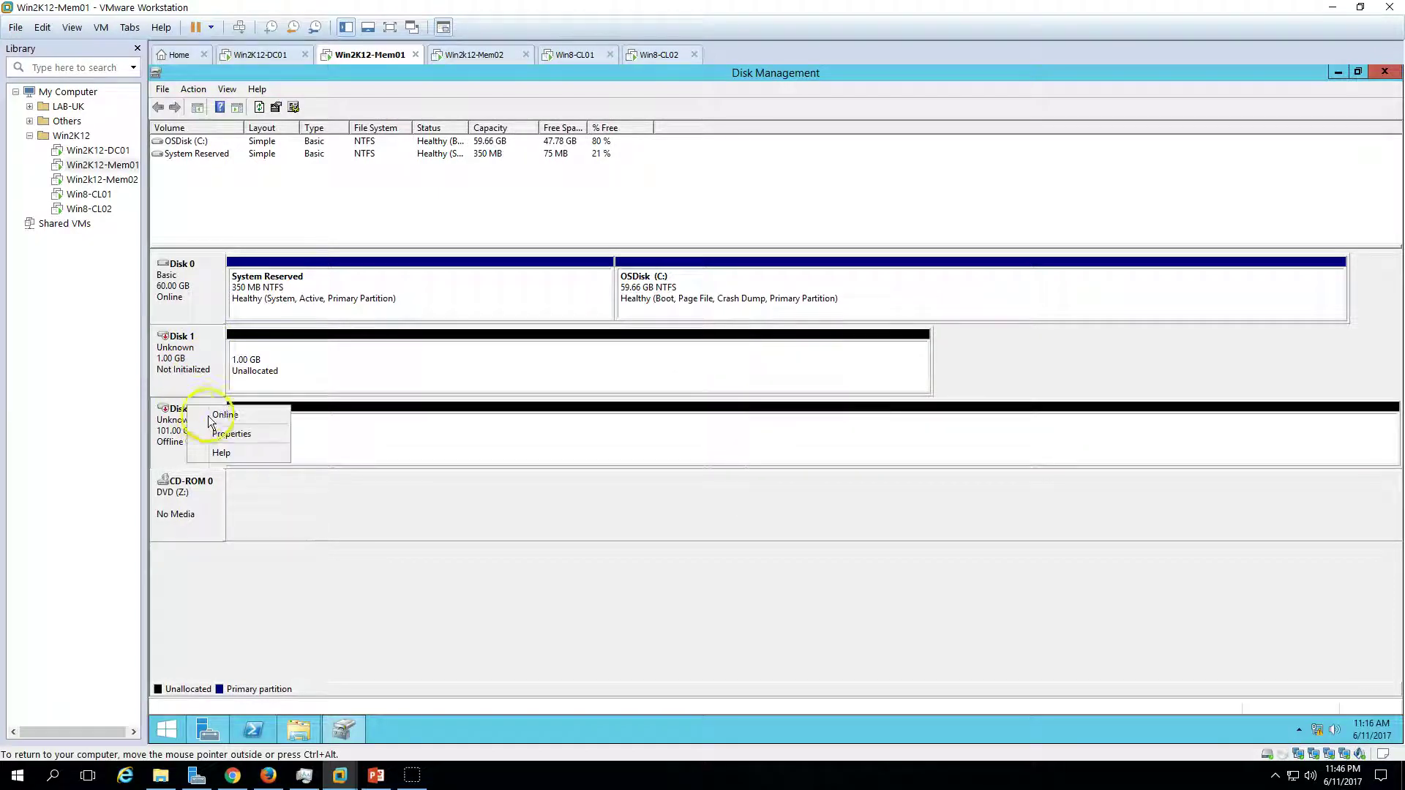
pyautogui.click(219, 411)
# - Initialize Disk 1 and Disk 2 with the MBR partition style
pyautogui.rightClick(219, 342)
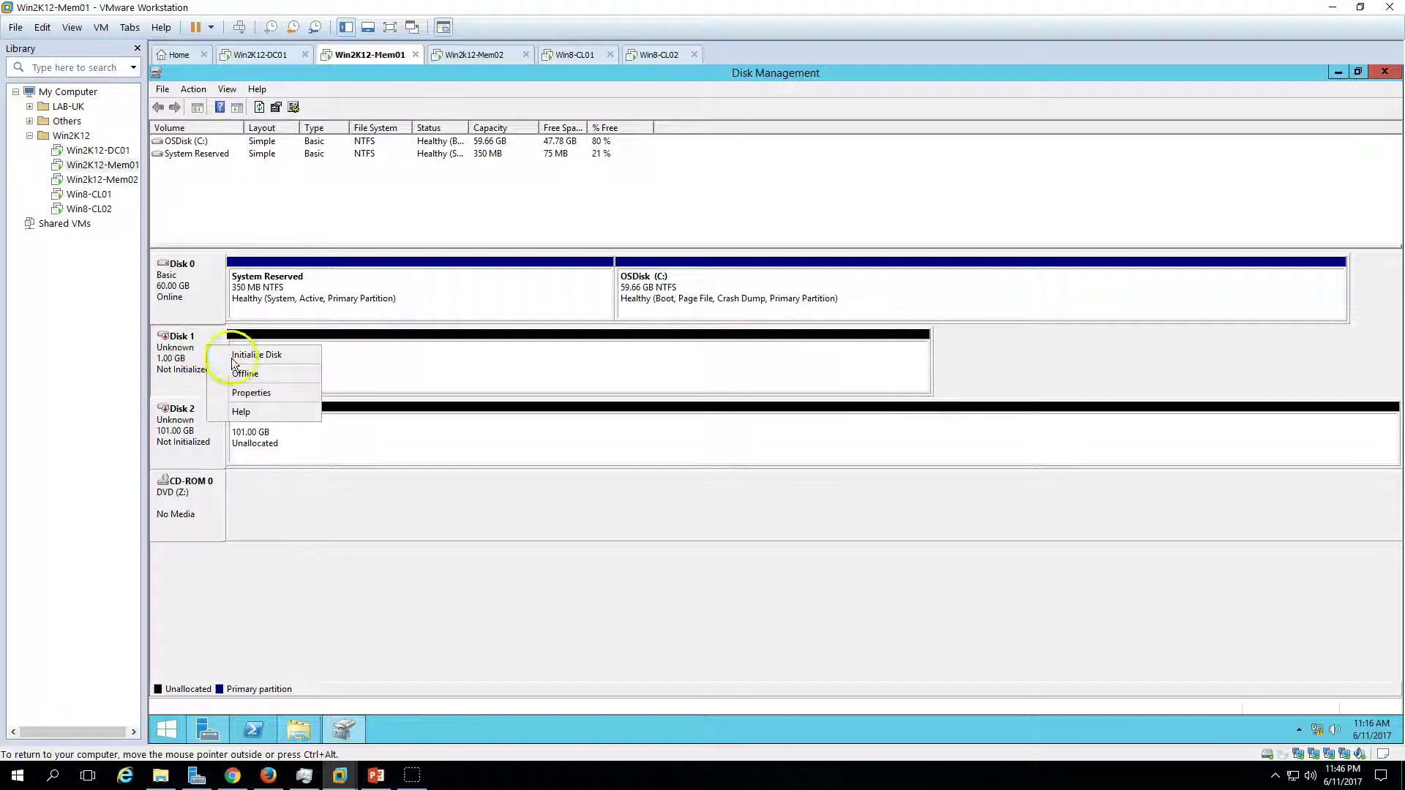
pyautogui.click(251, 353)
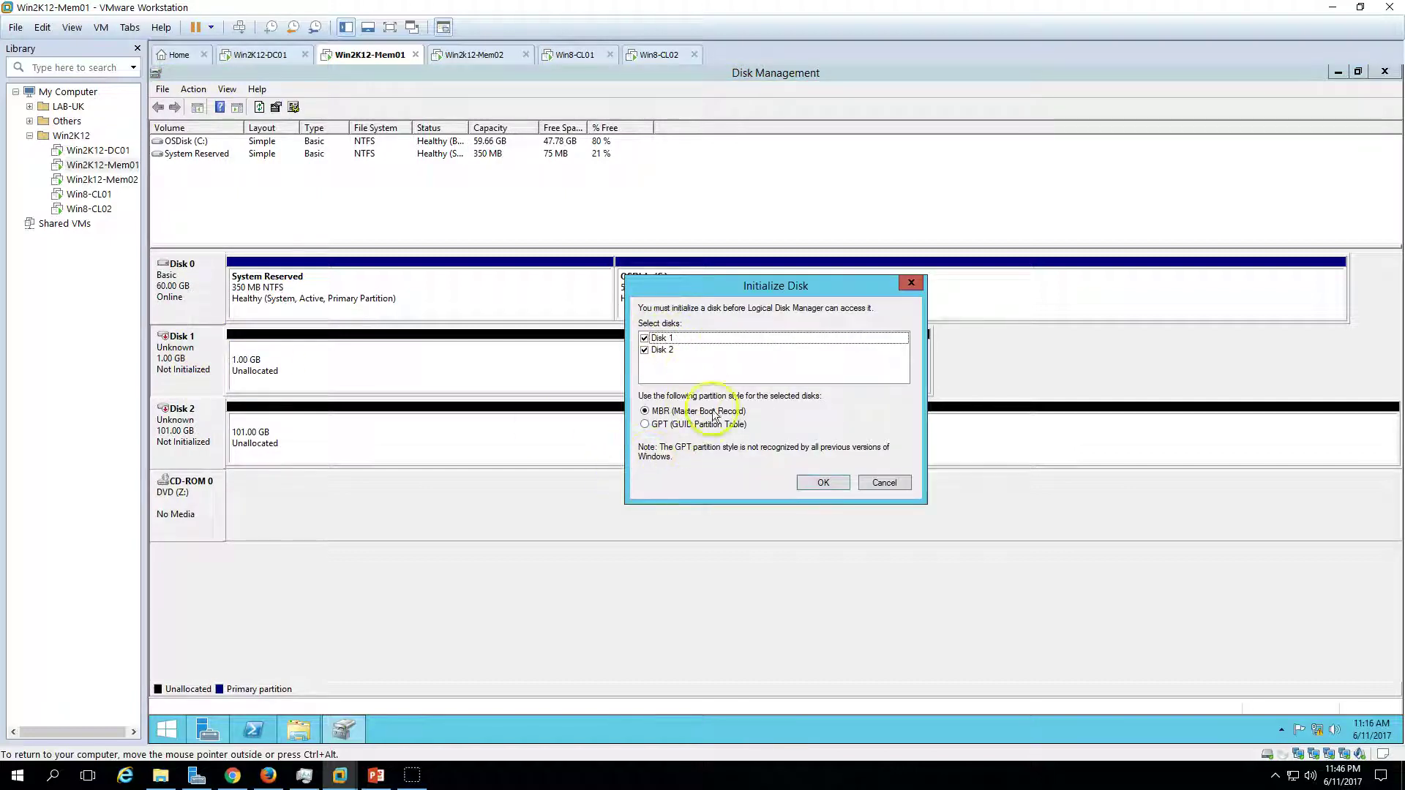
pyautogui.click(822, 483)
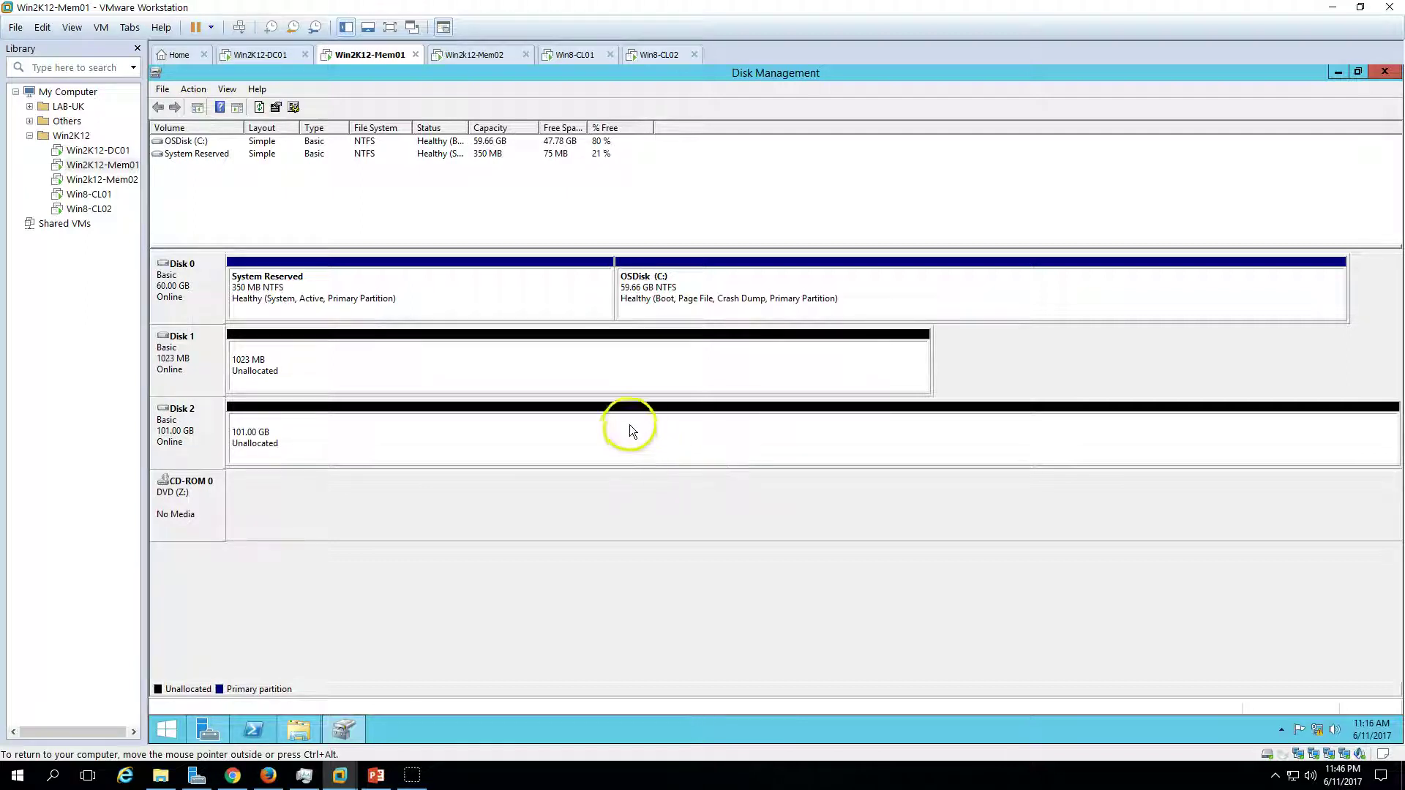
# - Start a new simple volume on Disk 1's free space at the default size
pyautogui.click(525, 357)
pyautogui.rightClick(469, 370)
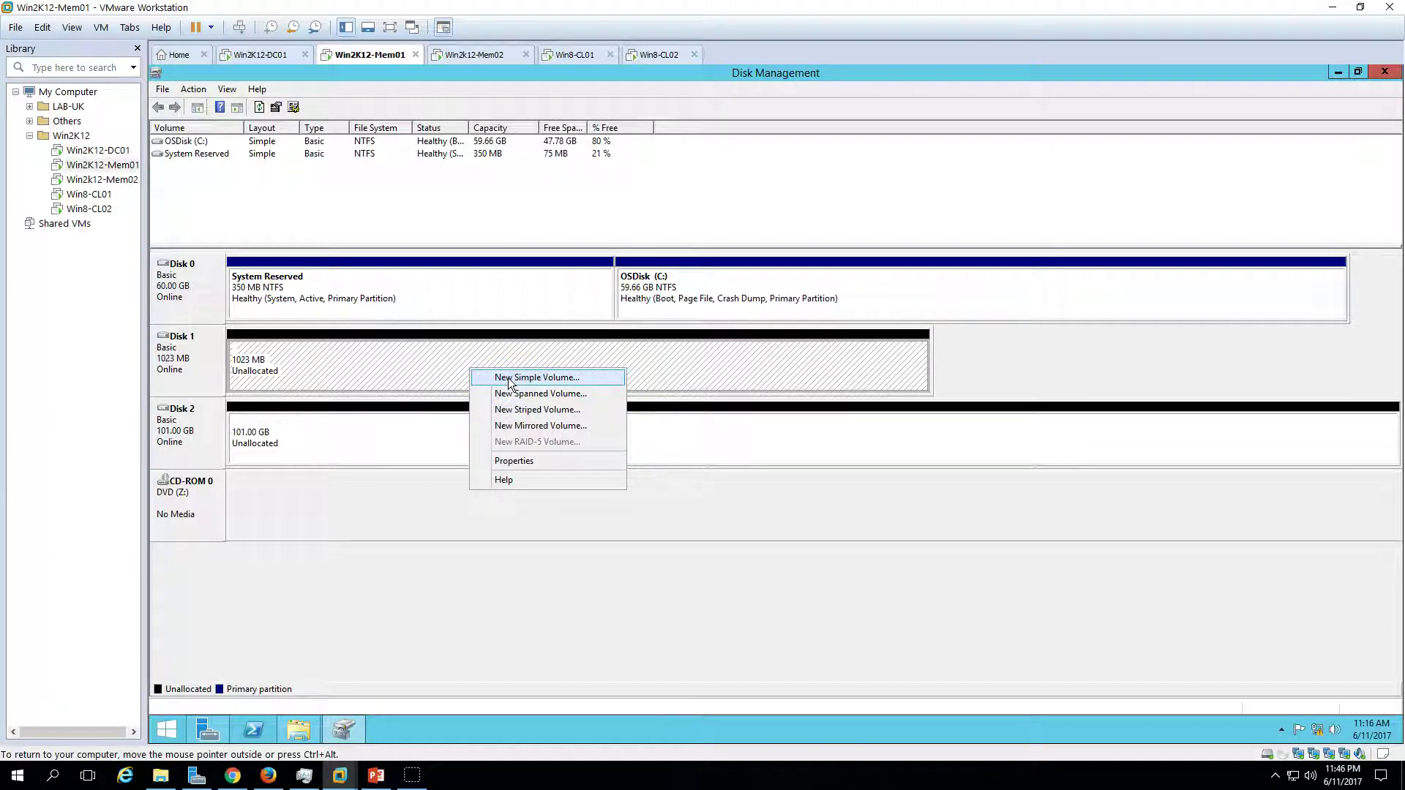
pyautogui.click(509, 378)
pyautogui.click(443, 403)
pyautogui.moveTo(437, 150); pyautogui.dragTo(998, 232)
pyautogui.click(996, 487)
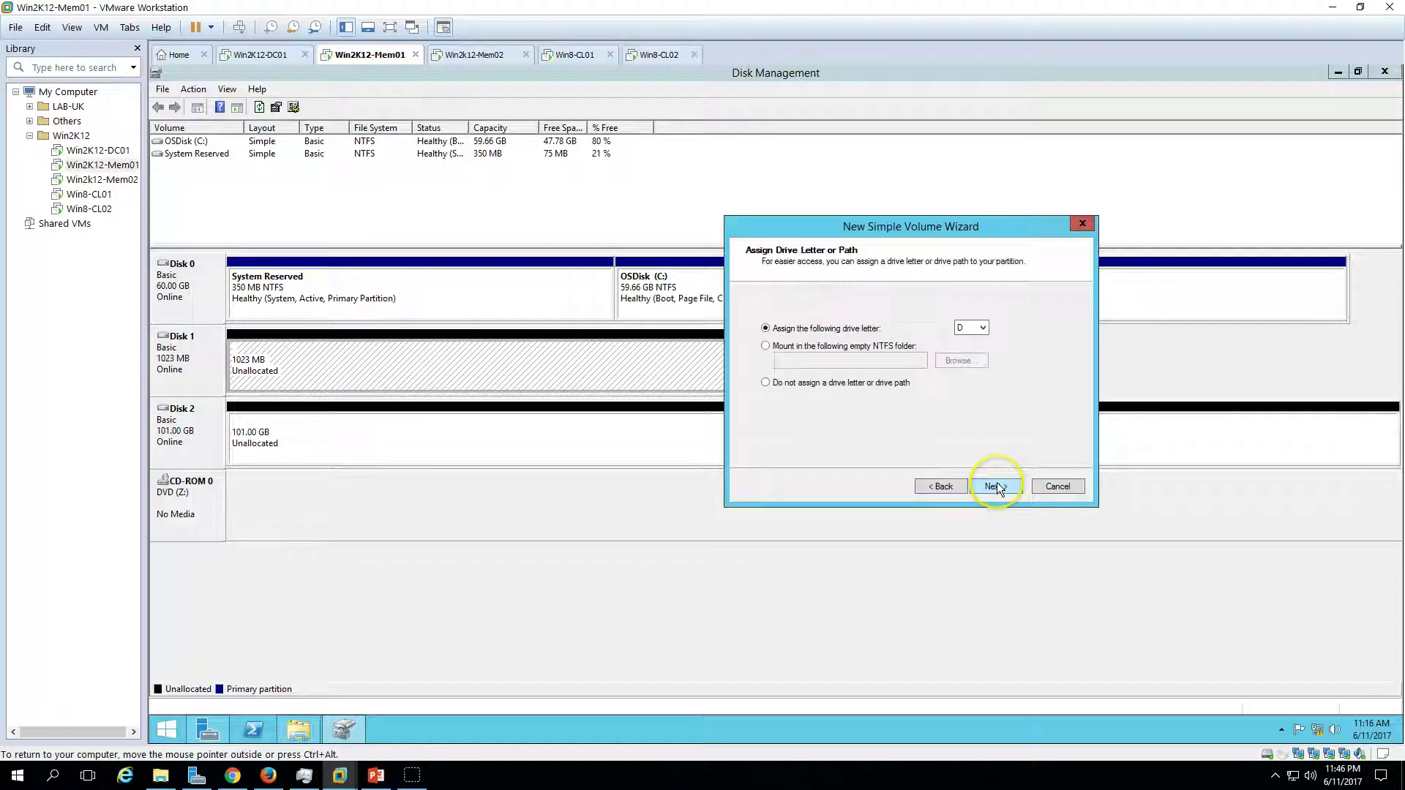
pyautogui.click(995, 487)
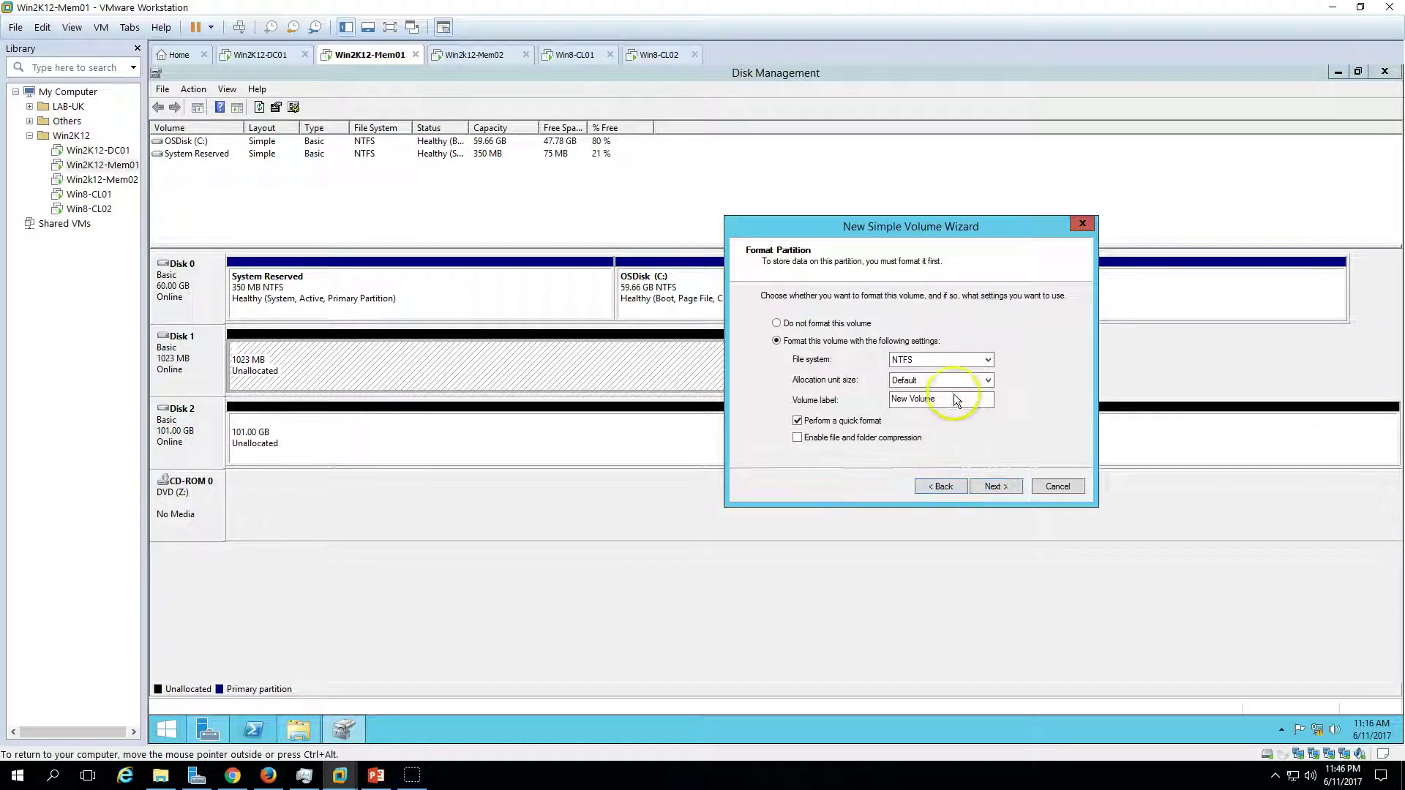
# - Assign drive letter Q and format it NTFS with label QuorumDisk
pyautogui.click(941, 486)
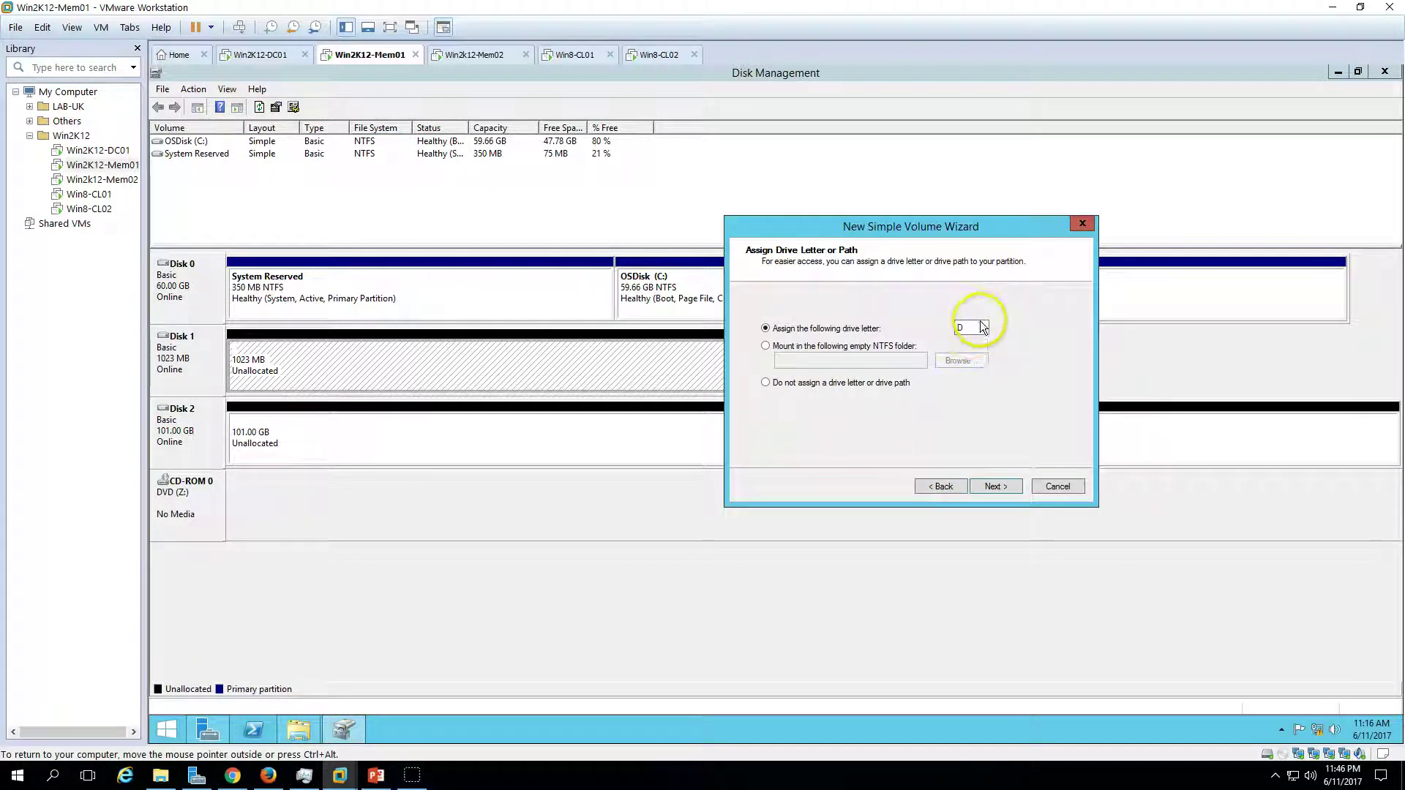
pyautogui.click(983, 328)
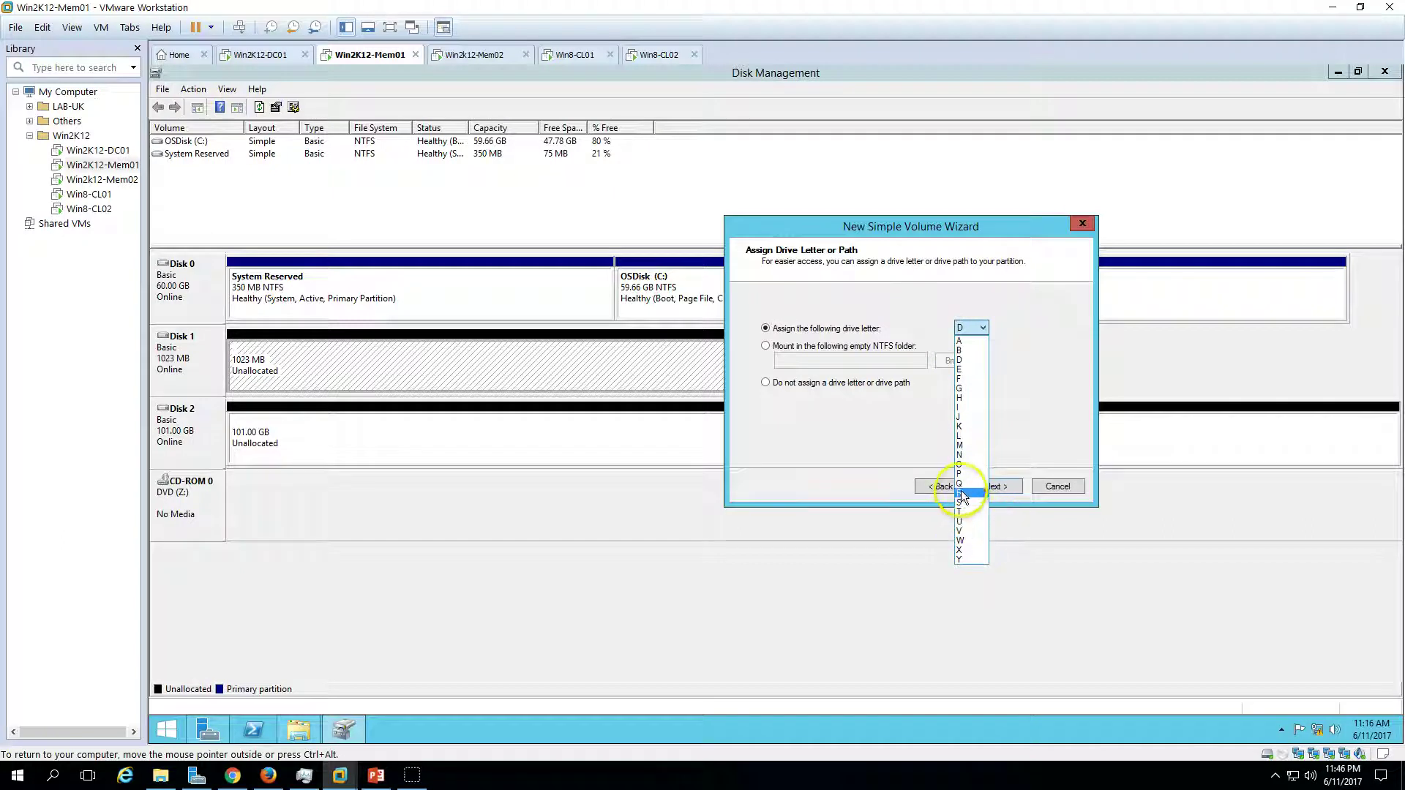
pyautogui.click(965, 485)
pyautogui.click(996, 487)
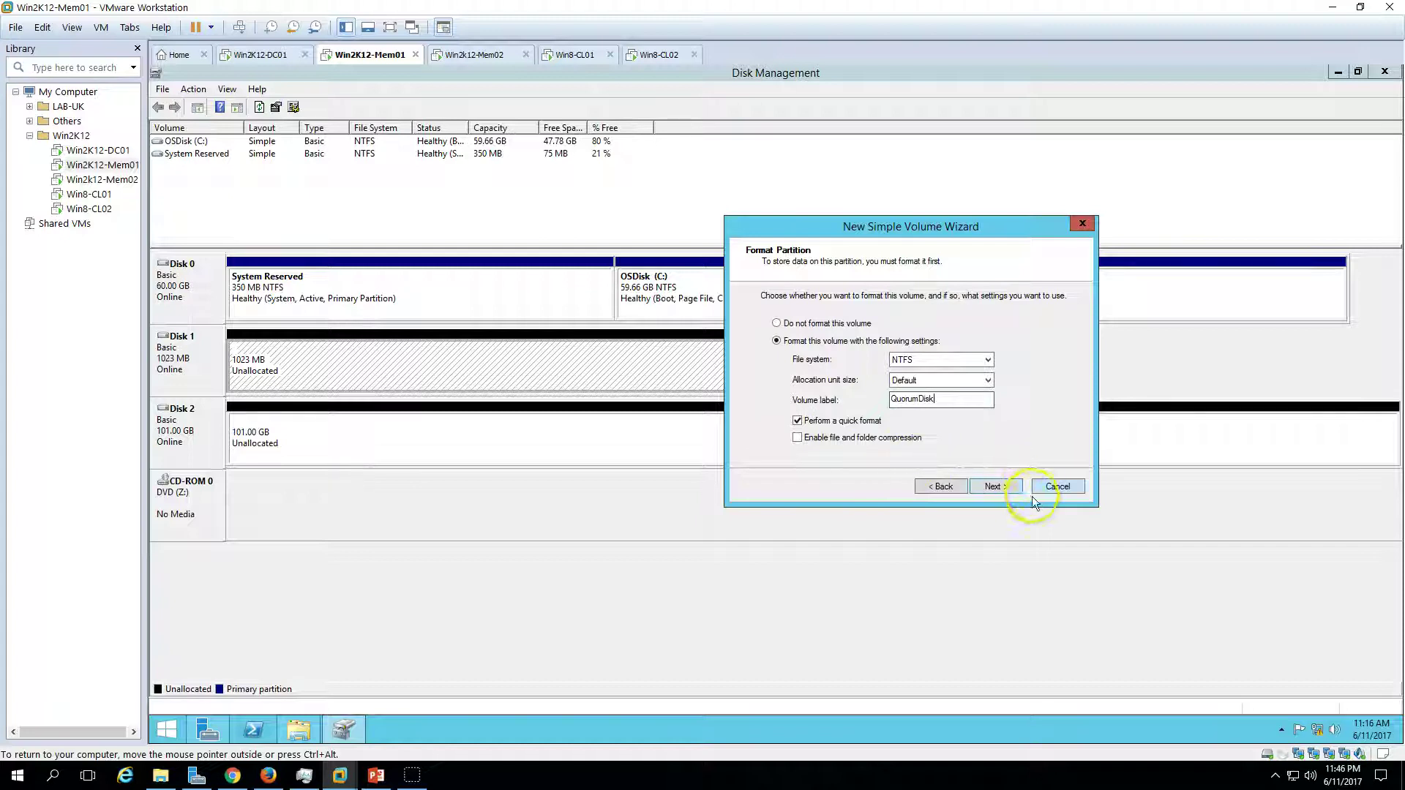
pyautogui.click(999, 487)
pyautogui.click(998, 487)
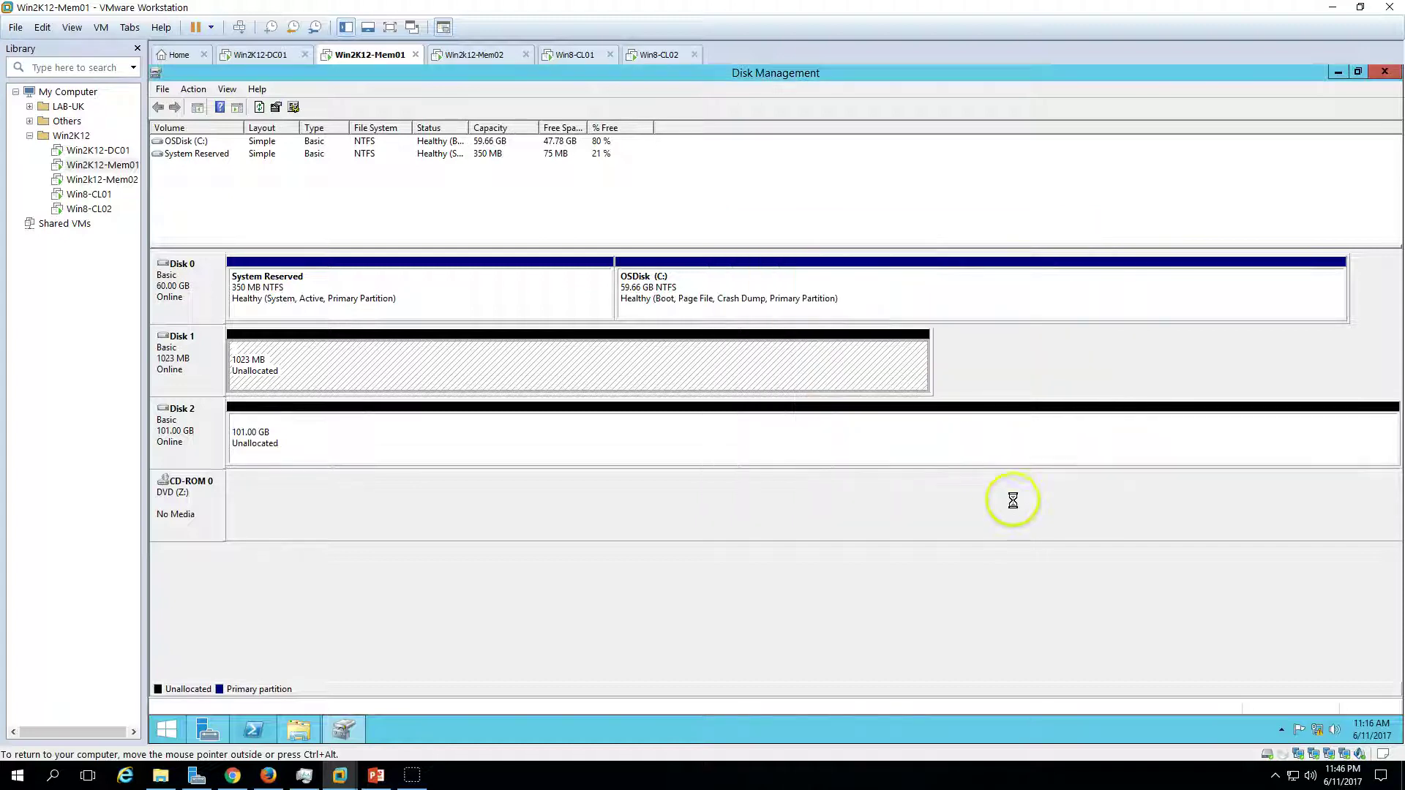
# - Create a 103421 MB NTFS volume iSCSI-Disk01 on drive D from Disk 2
pyautogui.rightClick(365, 437)
pyautogui.click(404, 454)
pyautogui.click(435, 405)
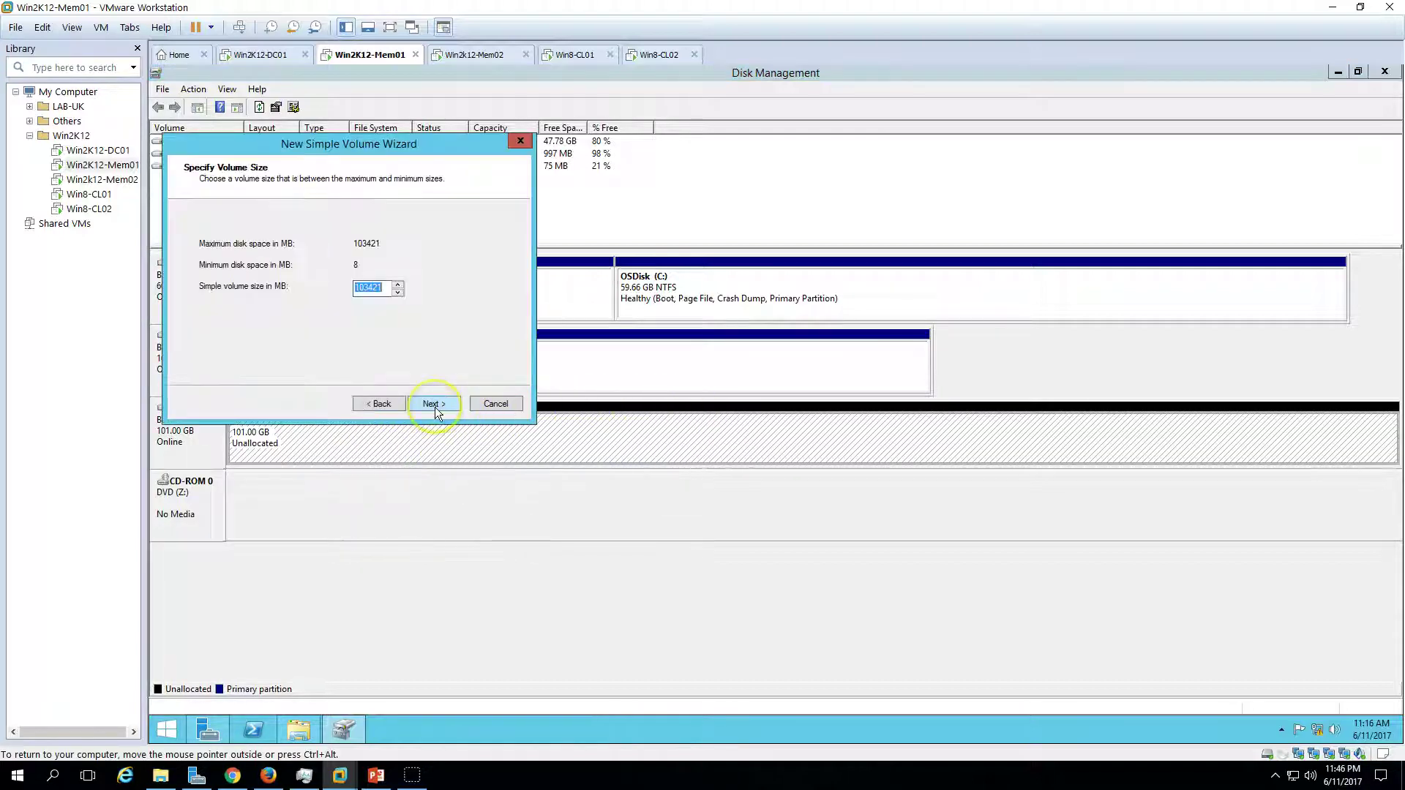
pyautogui.click(434, 405)
pyautogui.click(435, 404)
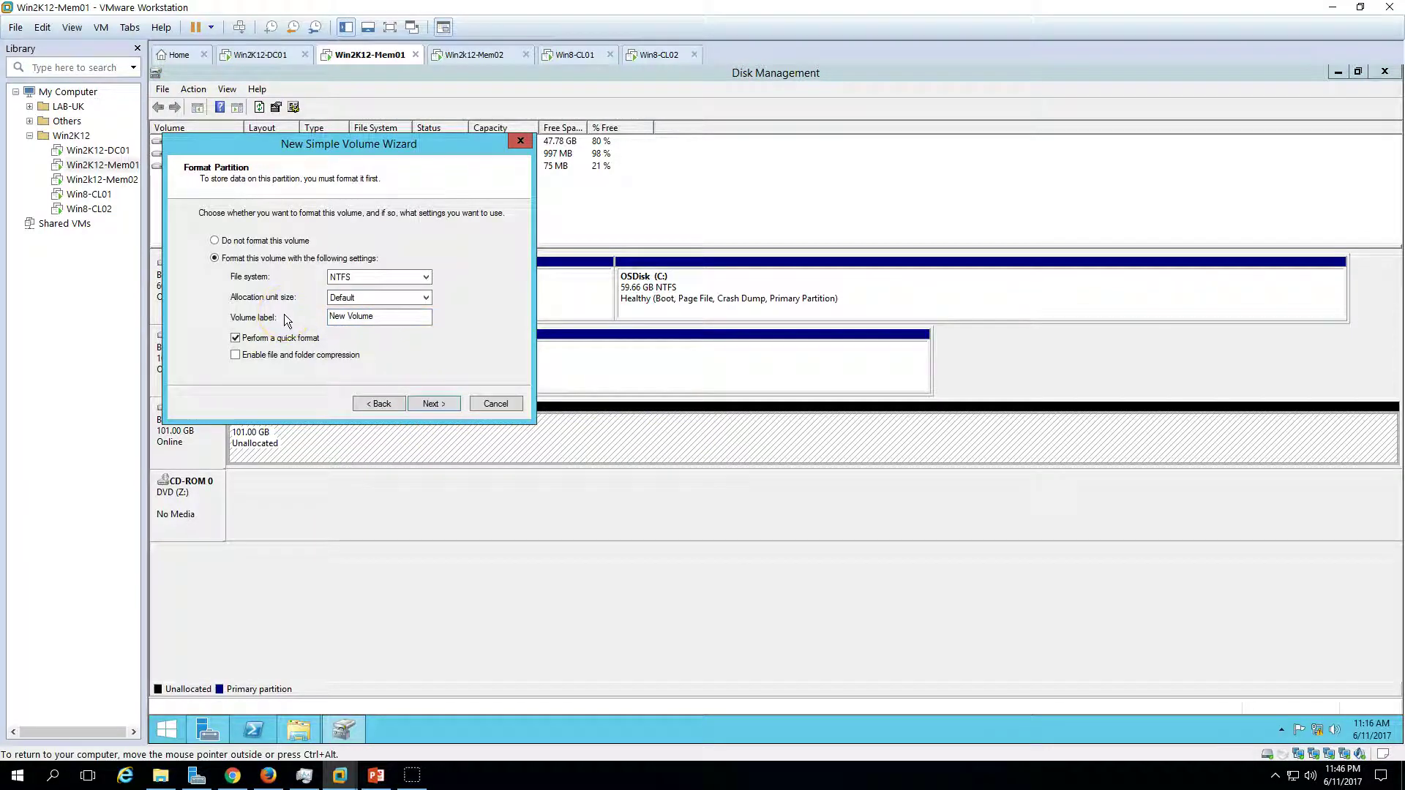
pyautogui.moveTo(401, 314); pyautogui.dragTo(150, 308)
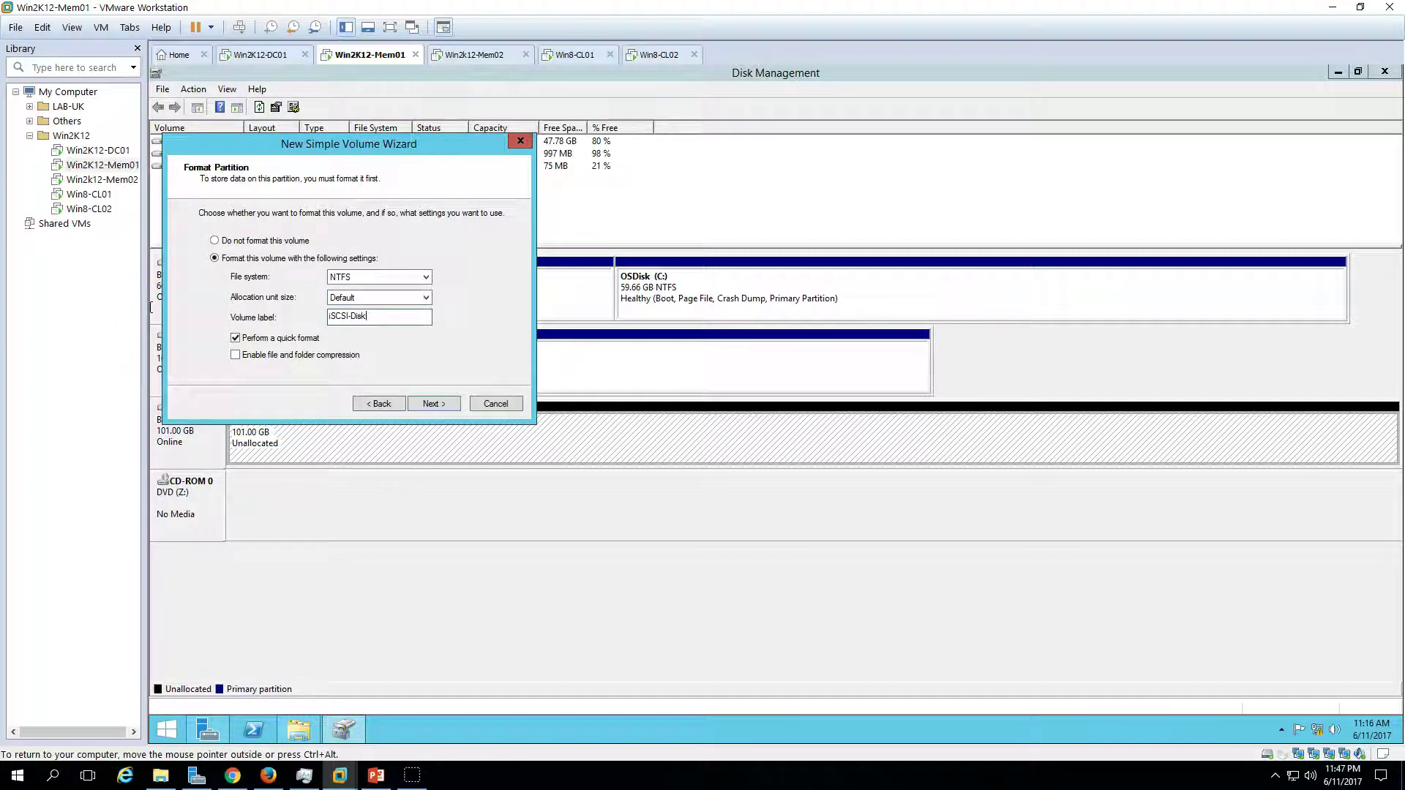
pyautogui.click(425, 407)
pyautogui.click(434, 404)
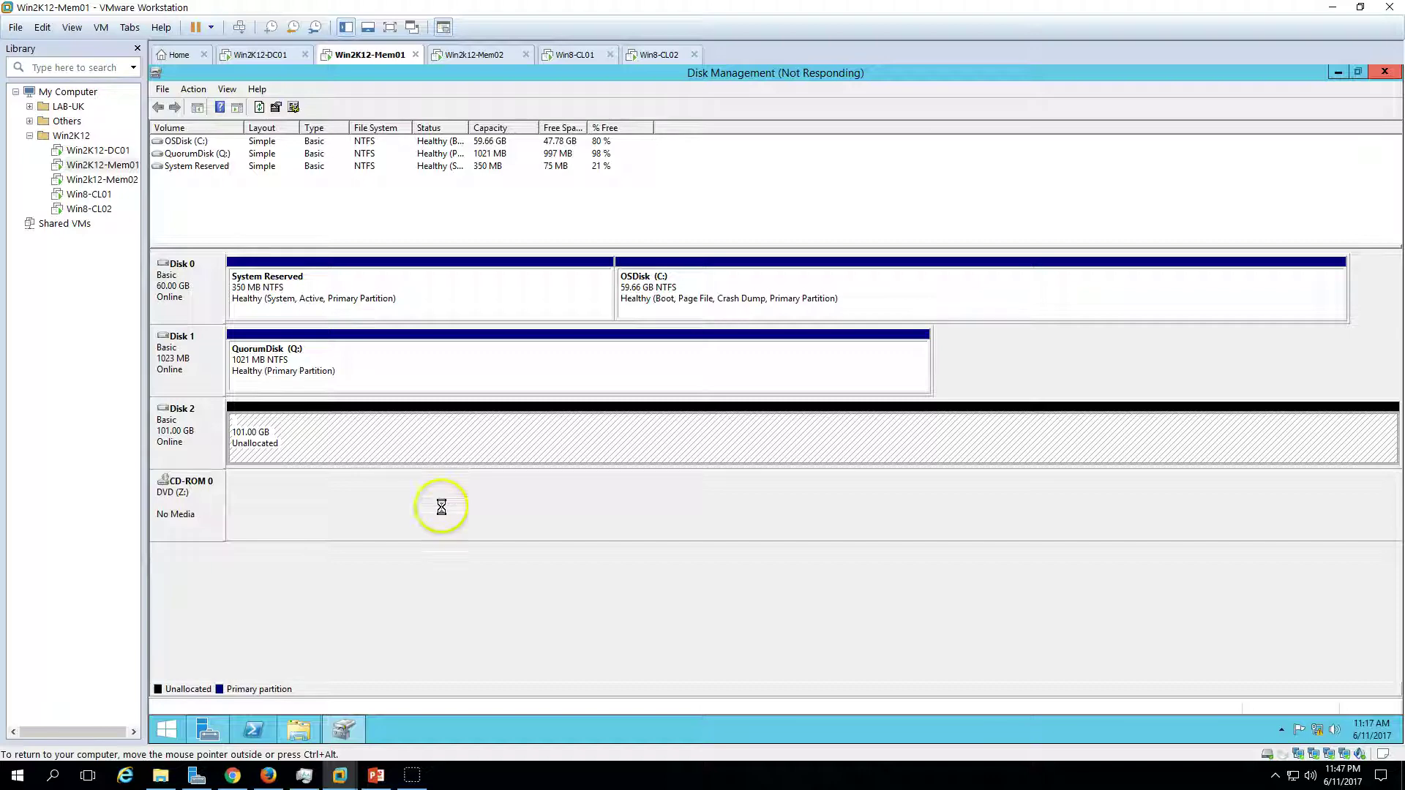
# - Verify iSCSI-Disk01 and QuorumDisk in This PC, then switch to the Win2k12-Mem02 machine
pyautogui.click(300, 730)
pyautogui.rightClick(753, 467)
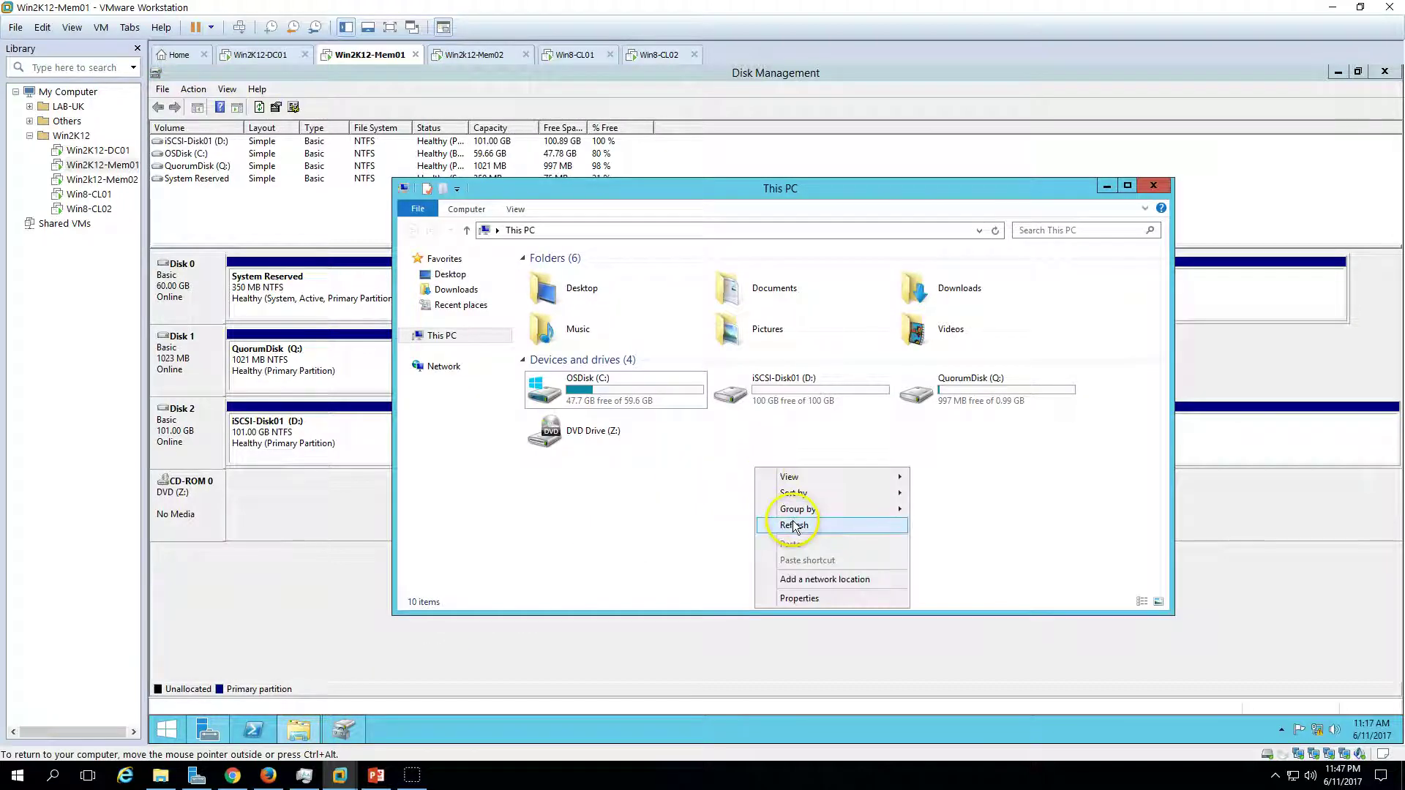
pyautogui.click(776, 524)
pyautogui.click(787, 390)
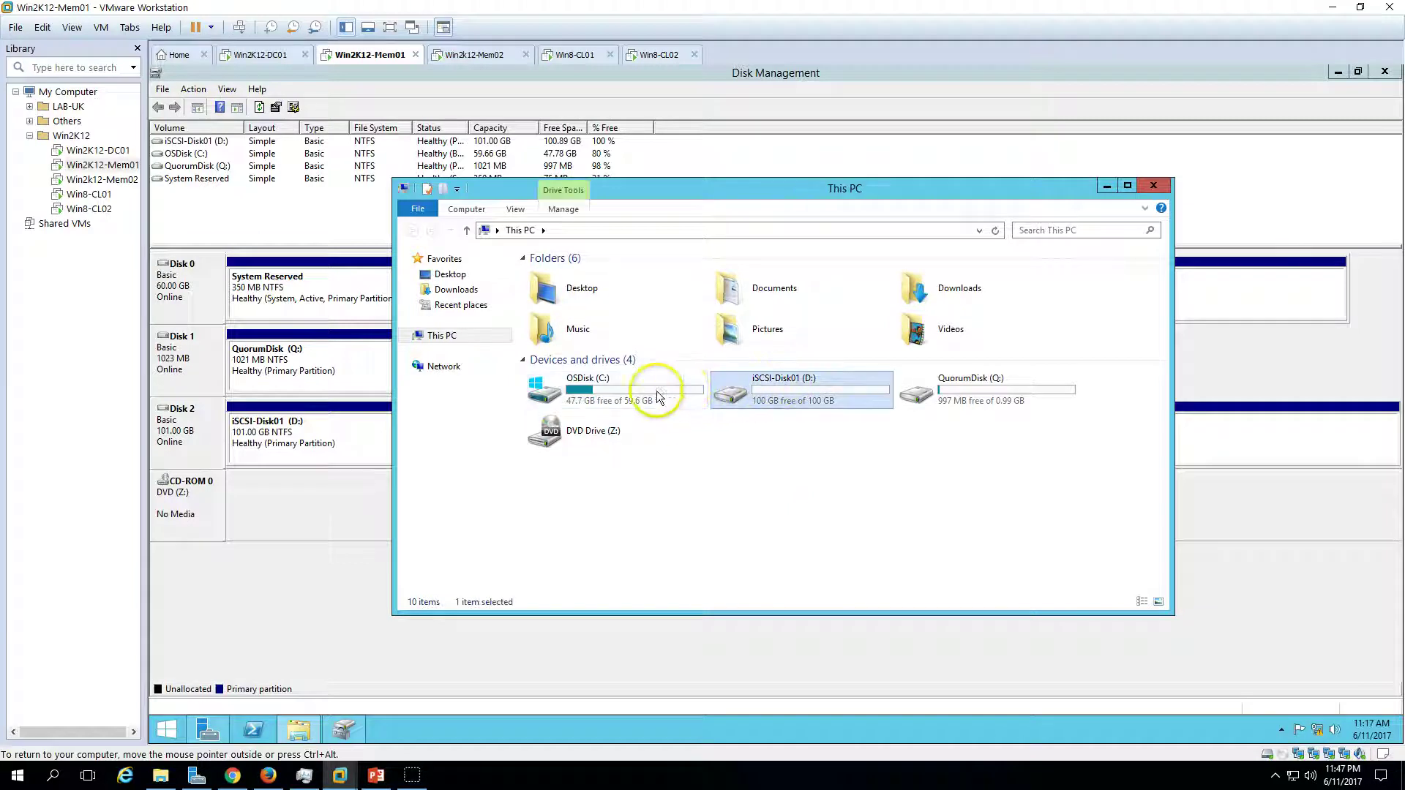
pyautogui.click(972, 386)
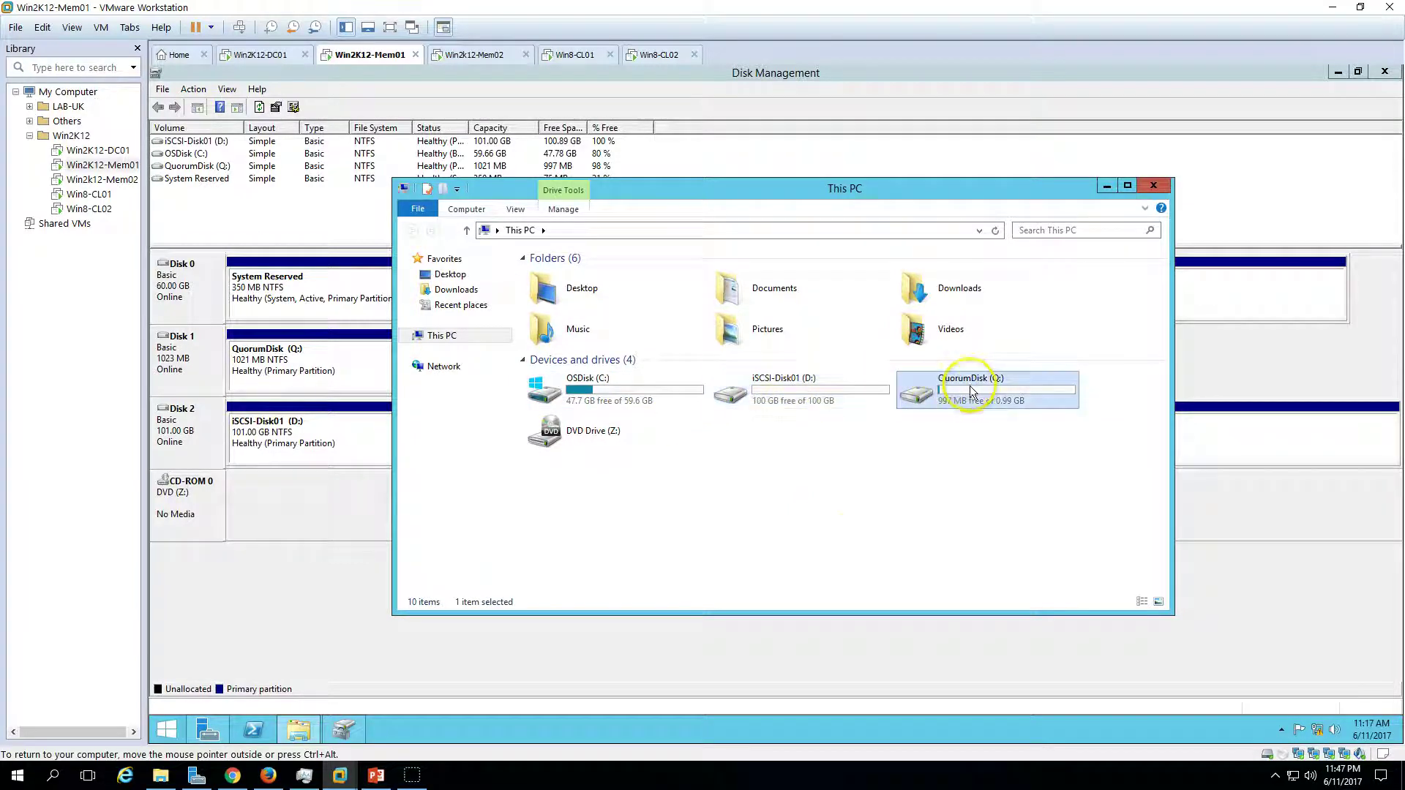
pyautogui.click(1001, 262)
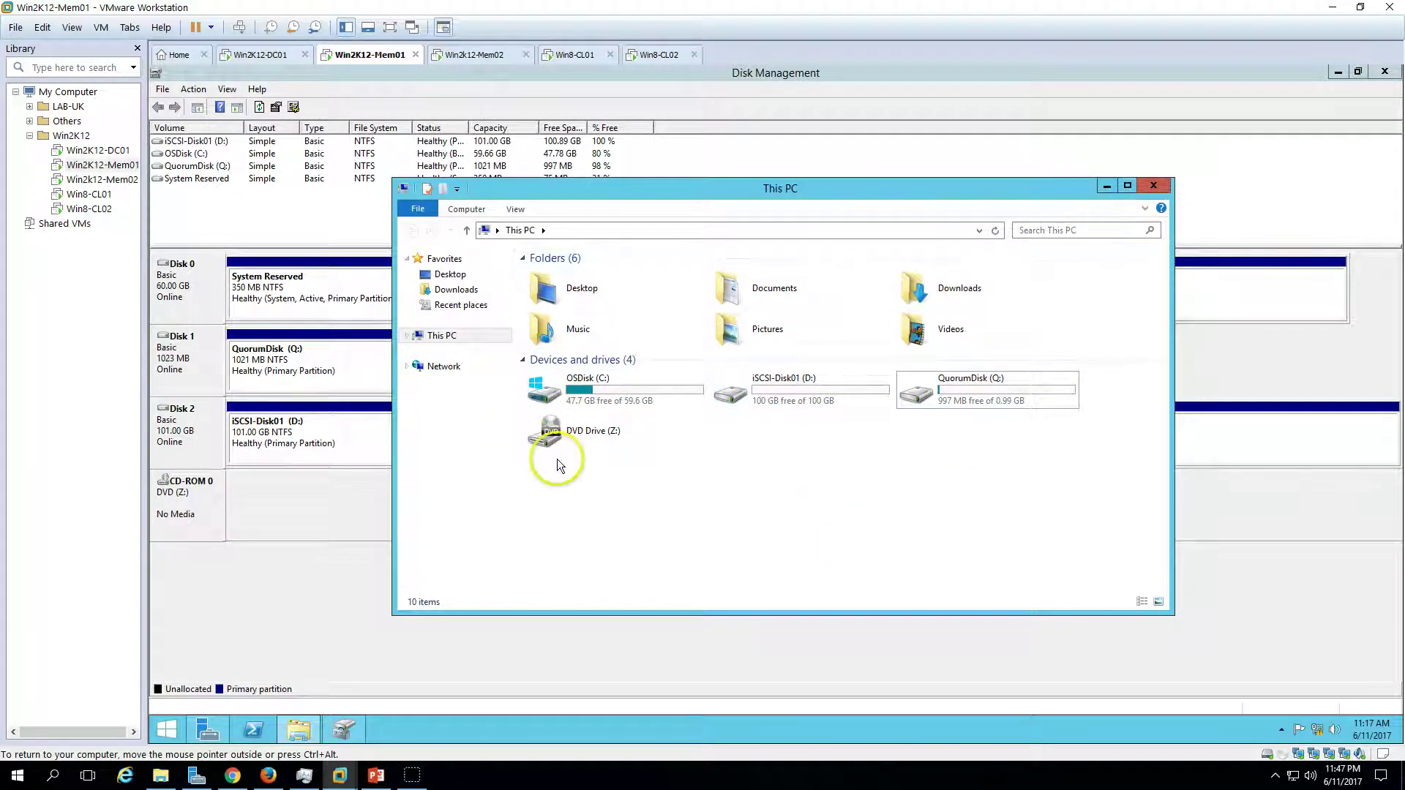
pyautogui.click(1106, 186)
pyautogui.click(481, 65)
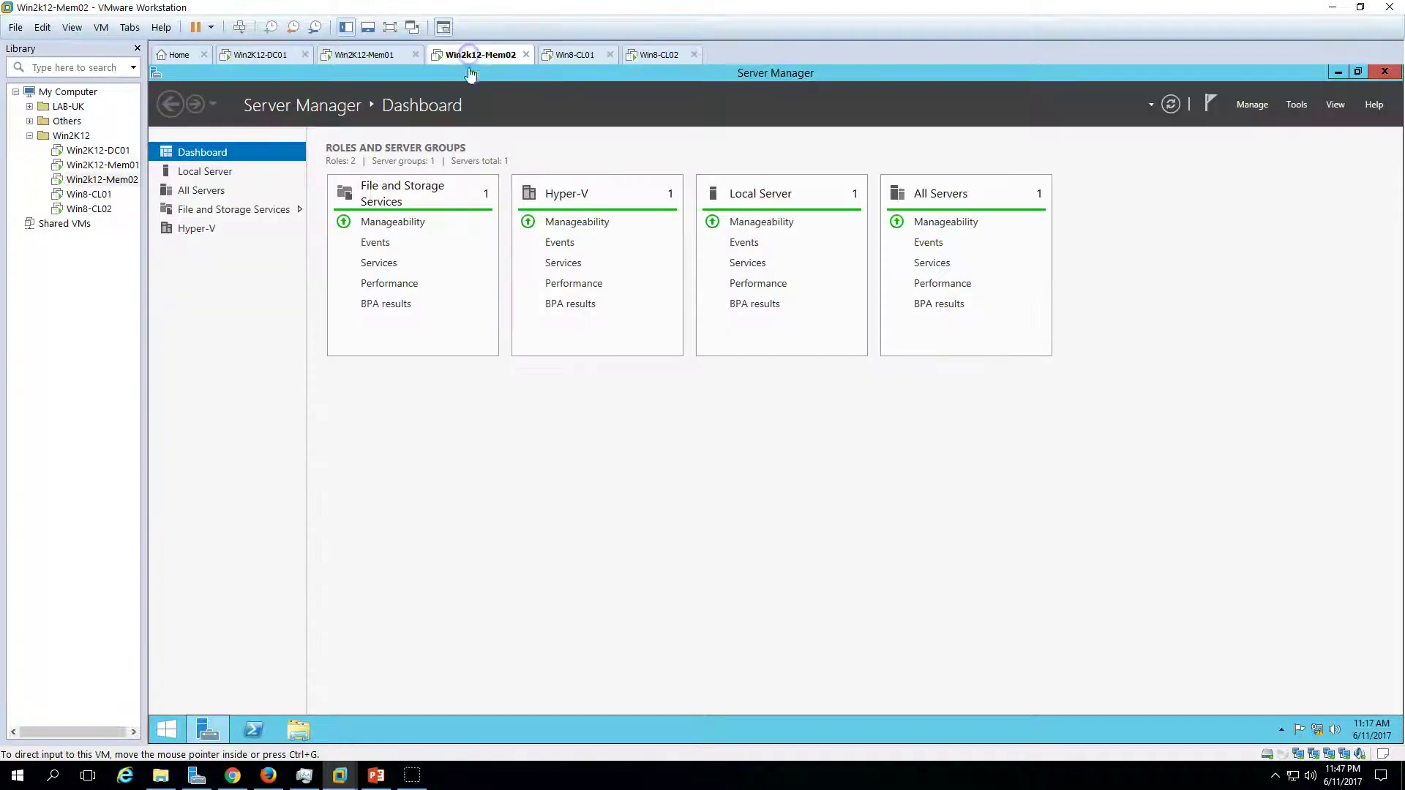
# - Open Disk Management on Mem02 and maximize it
pyautogui.click(1292, 107)
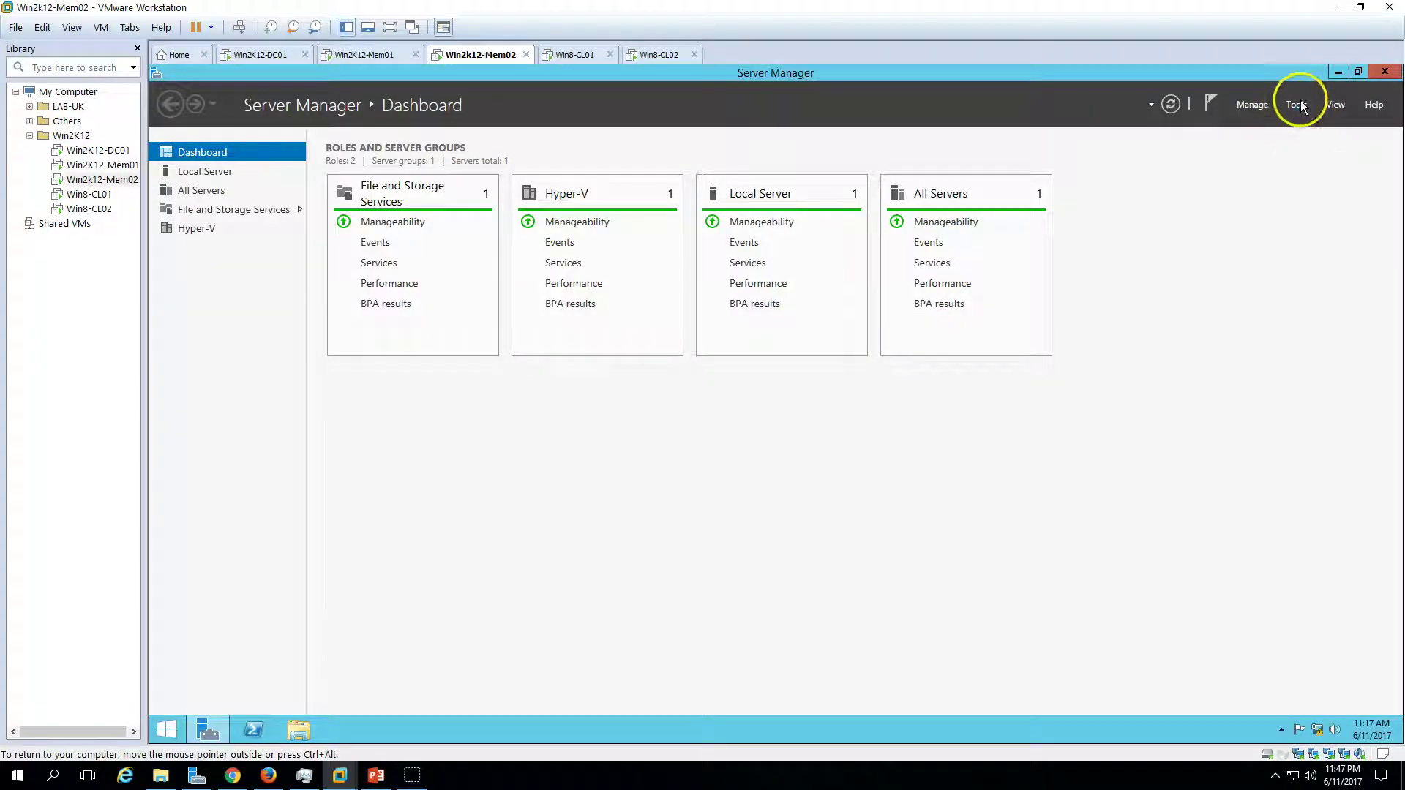
pyautogui.rightClick(167, 726)
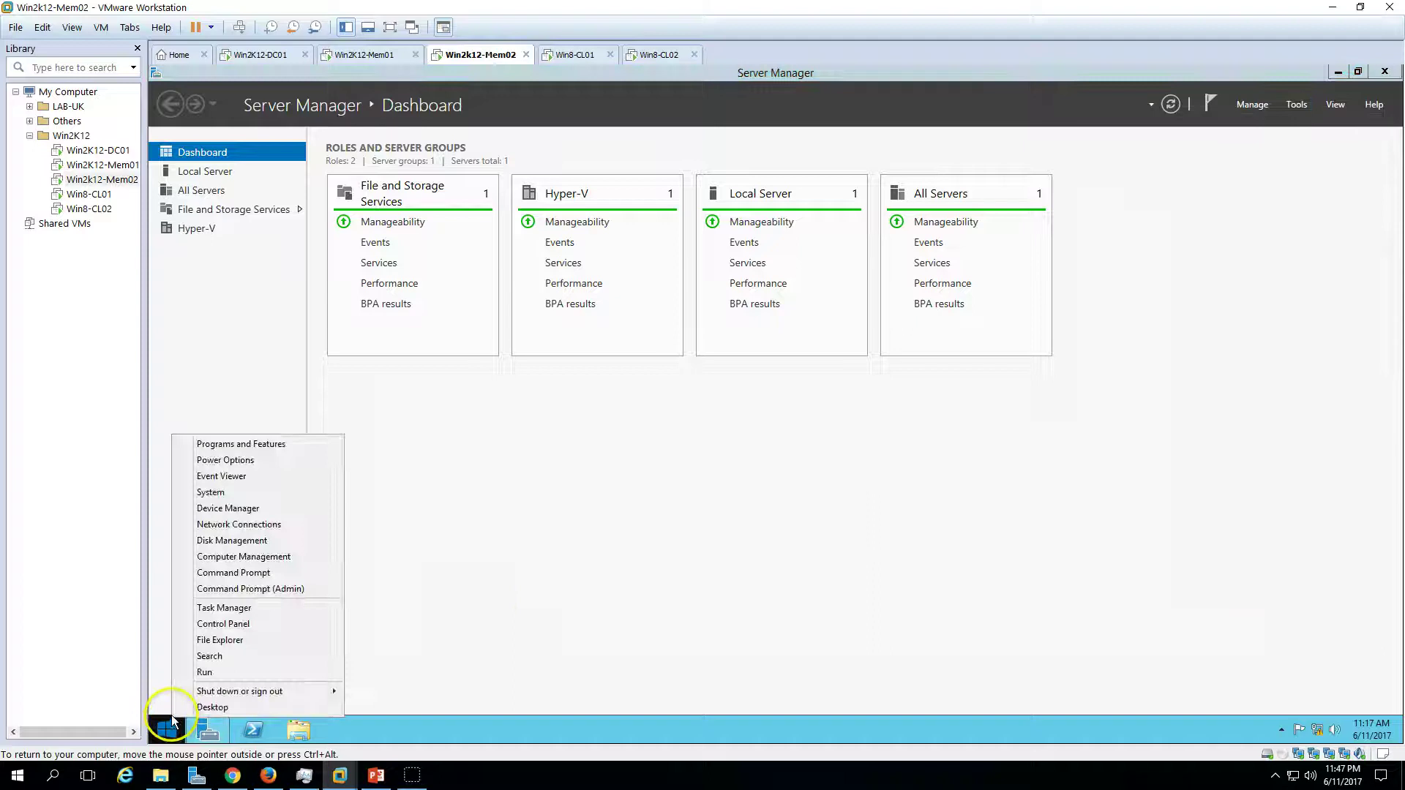
pyautogui.click(238, 556)
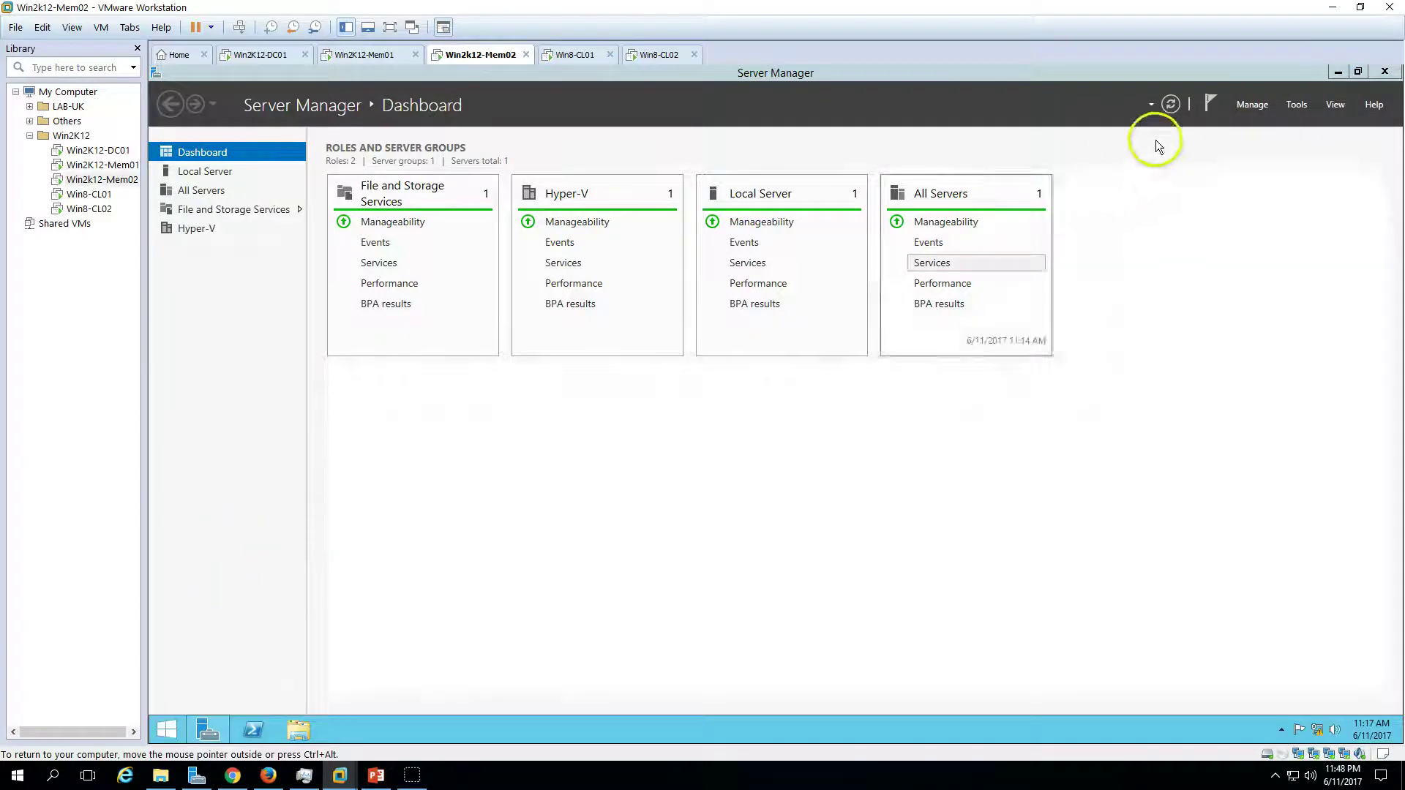
pyautogui.doubleClick(469, 77)
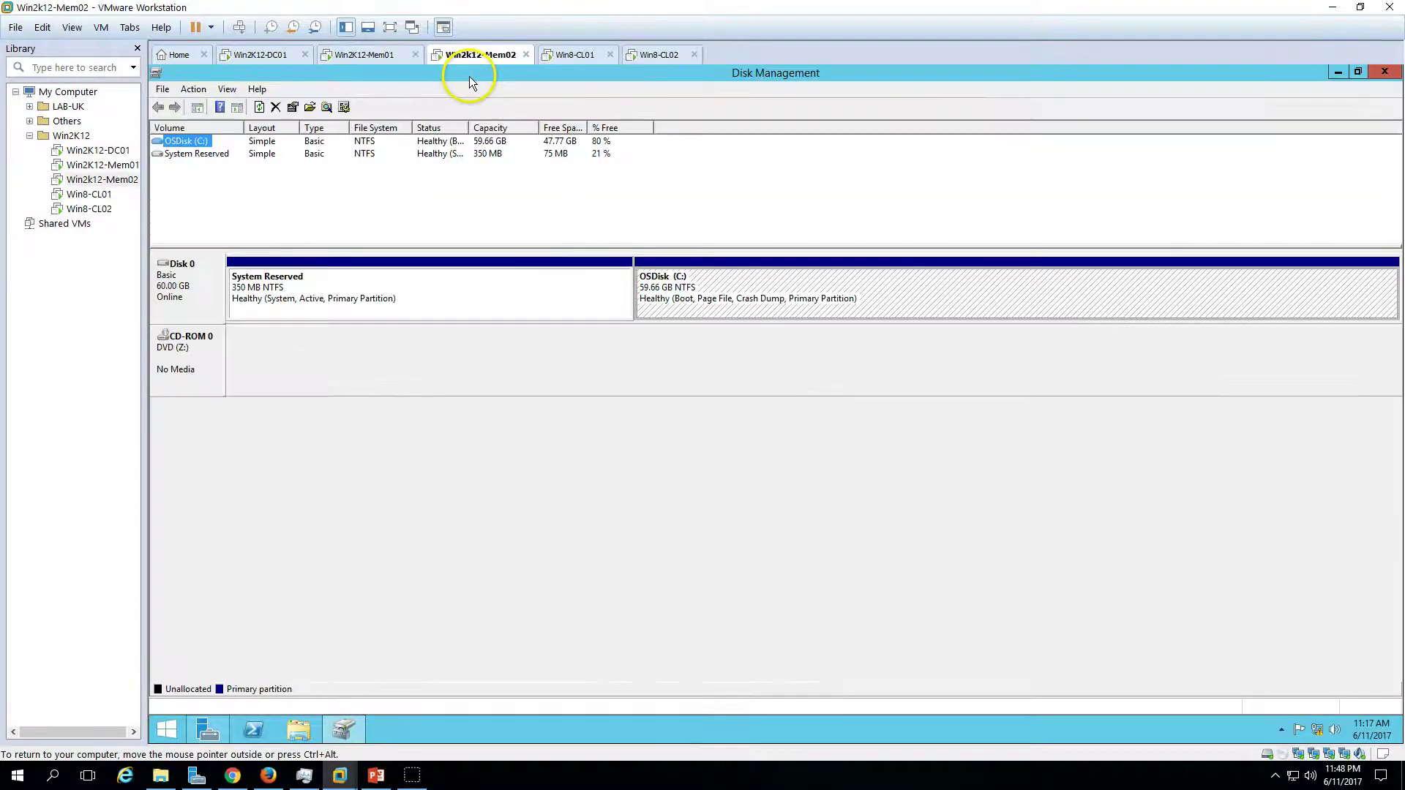
pyautogui.click(216, 727)
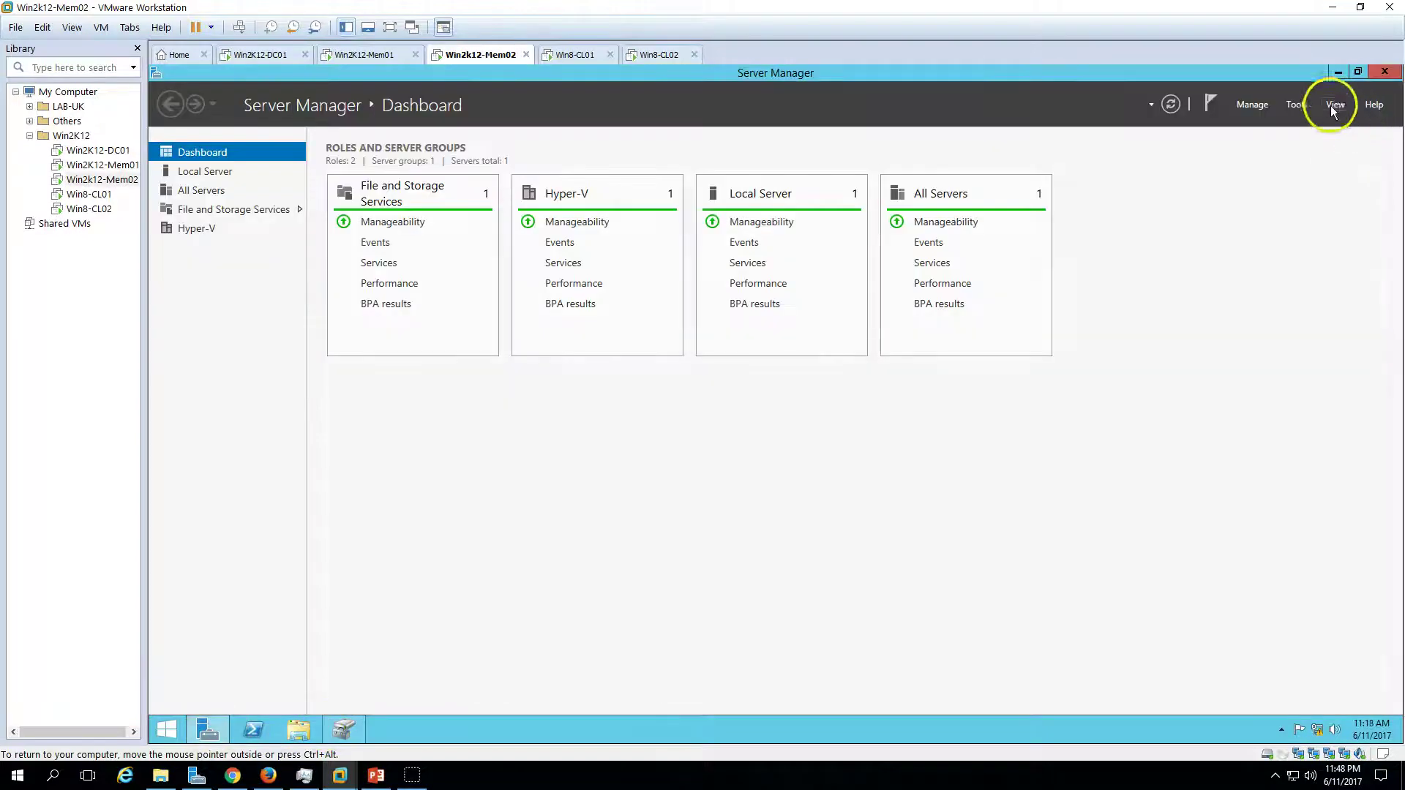
# - Launch the iSCSI Initiator, start its service, and quick-connect to 10.10.10.100
pyautogui.click(1296, 104)
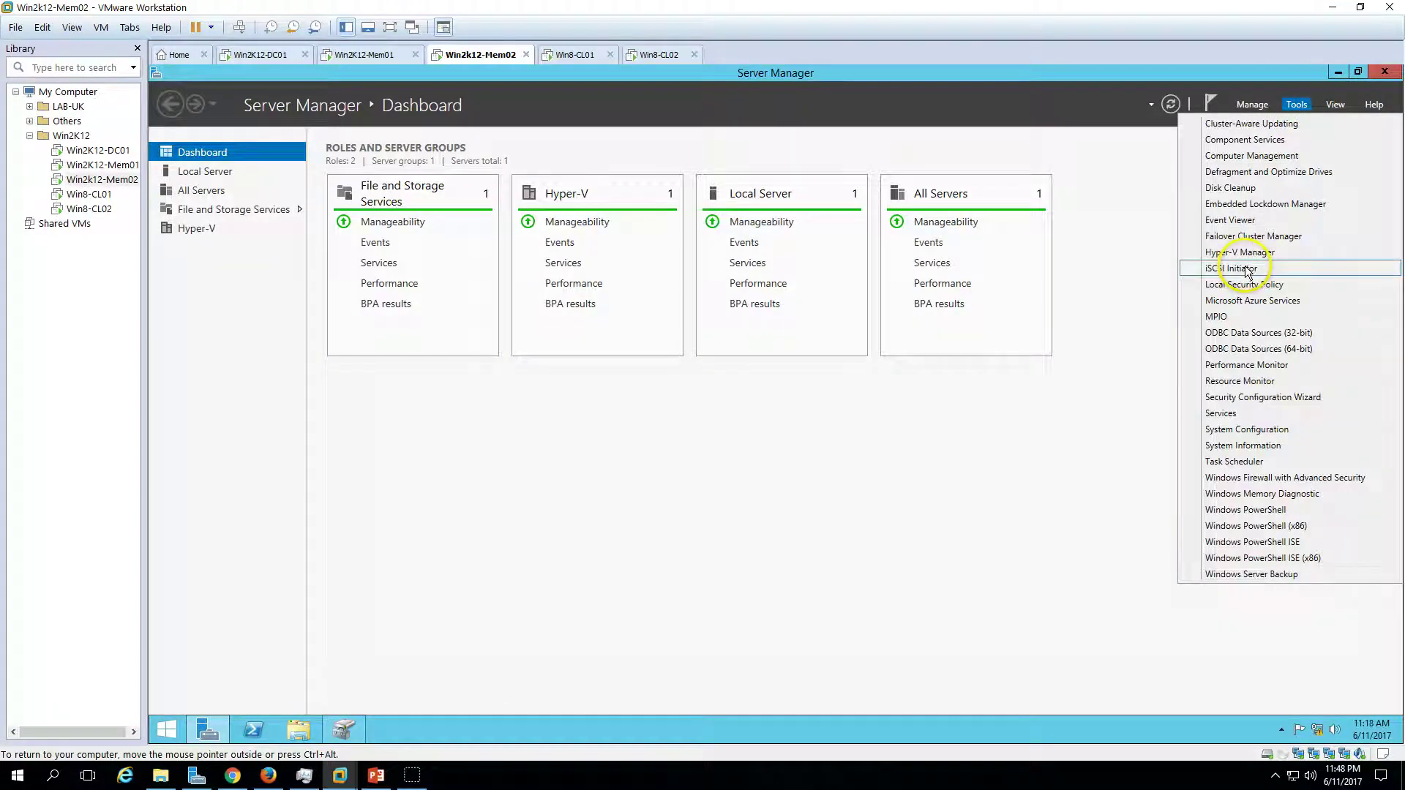
pyautogui.click(1245, 269)
pyautogui.click(827, 458)
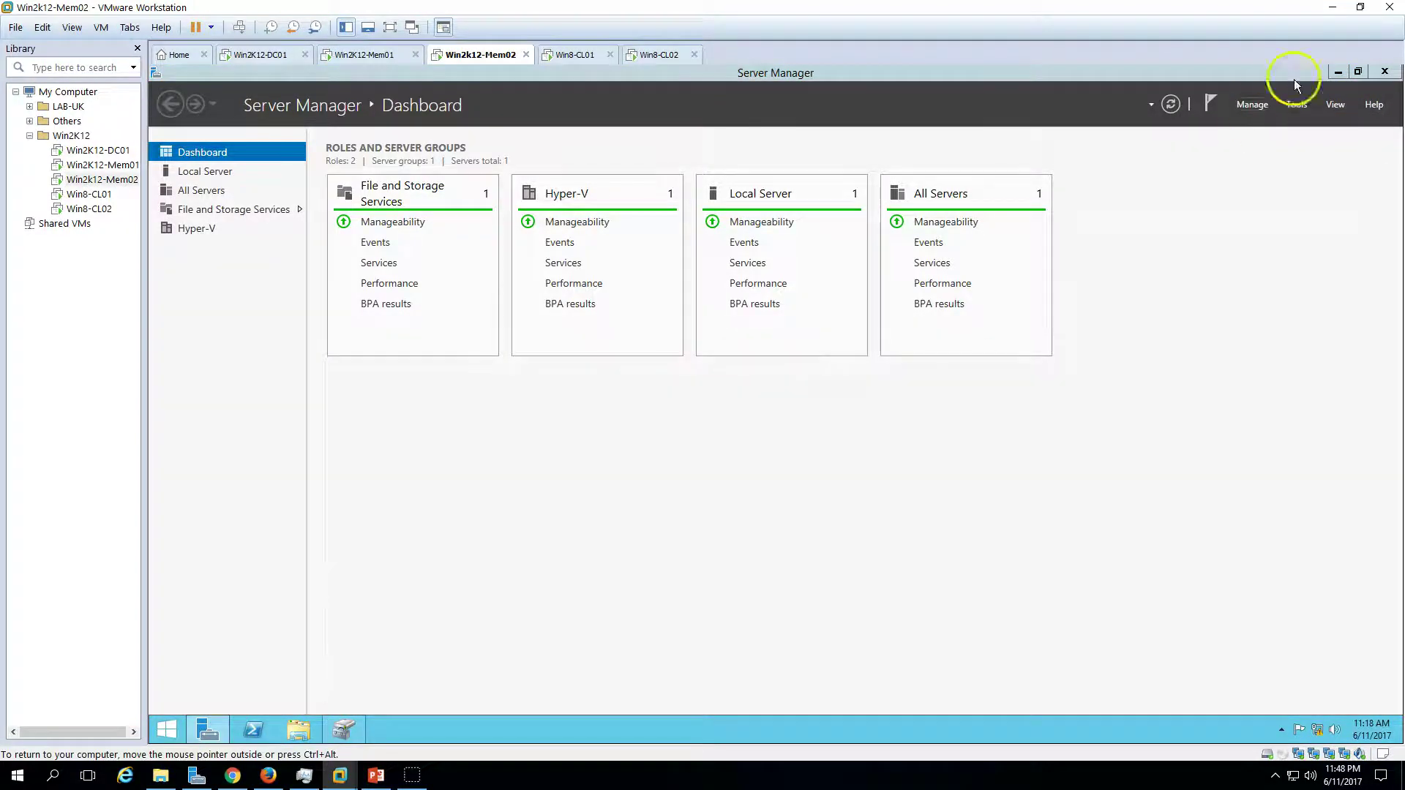
pyautogui.click(1338, 71)
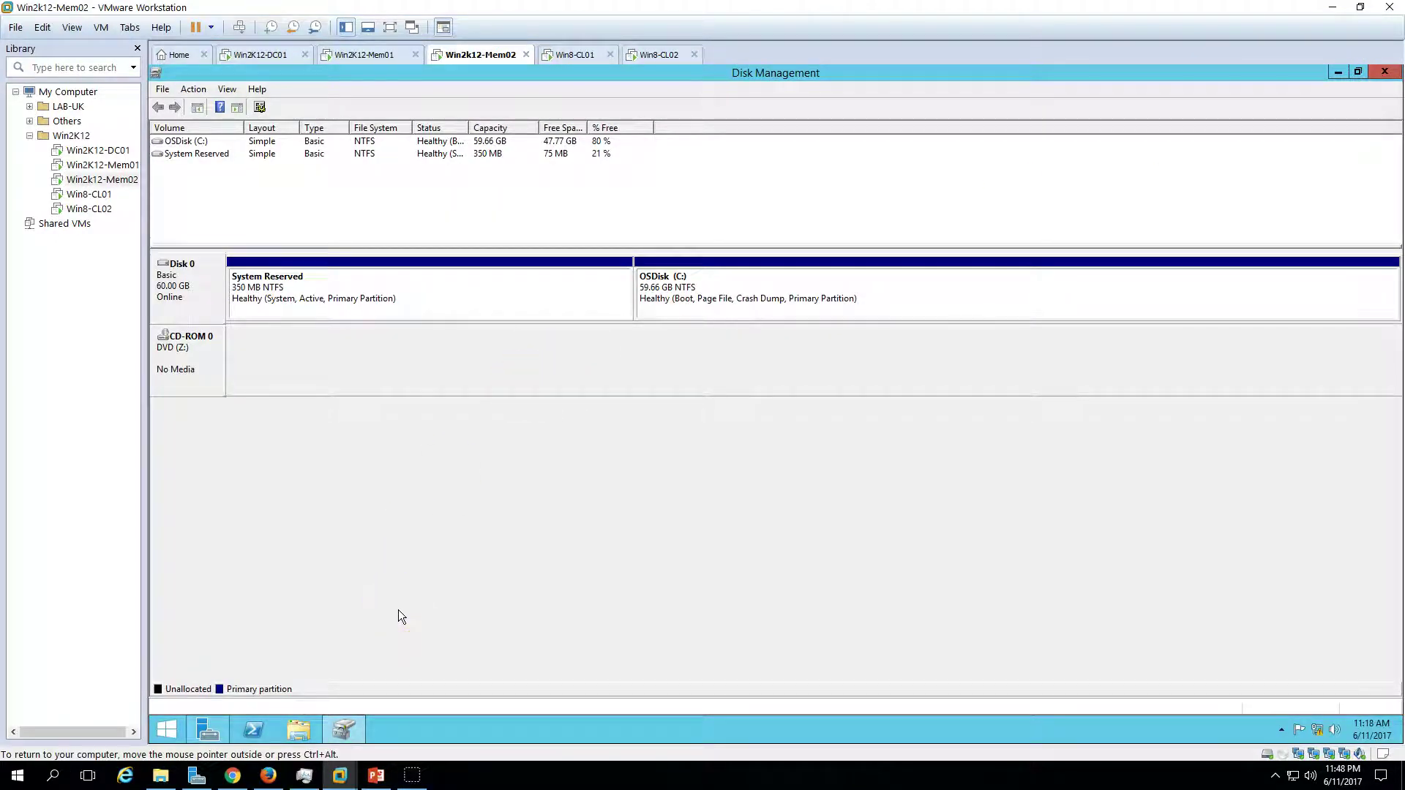
pyautogui.click(388, 729)
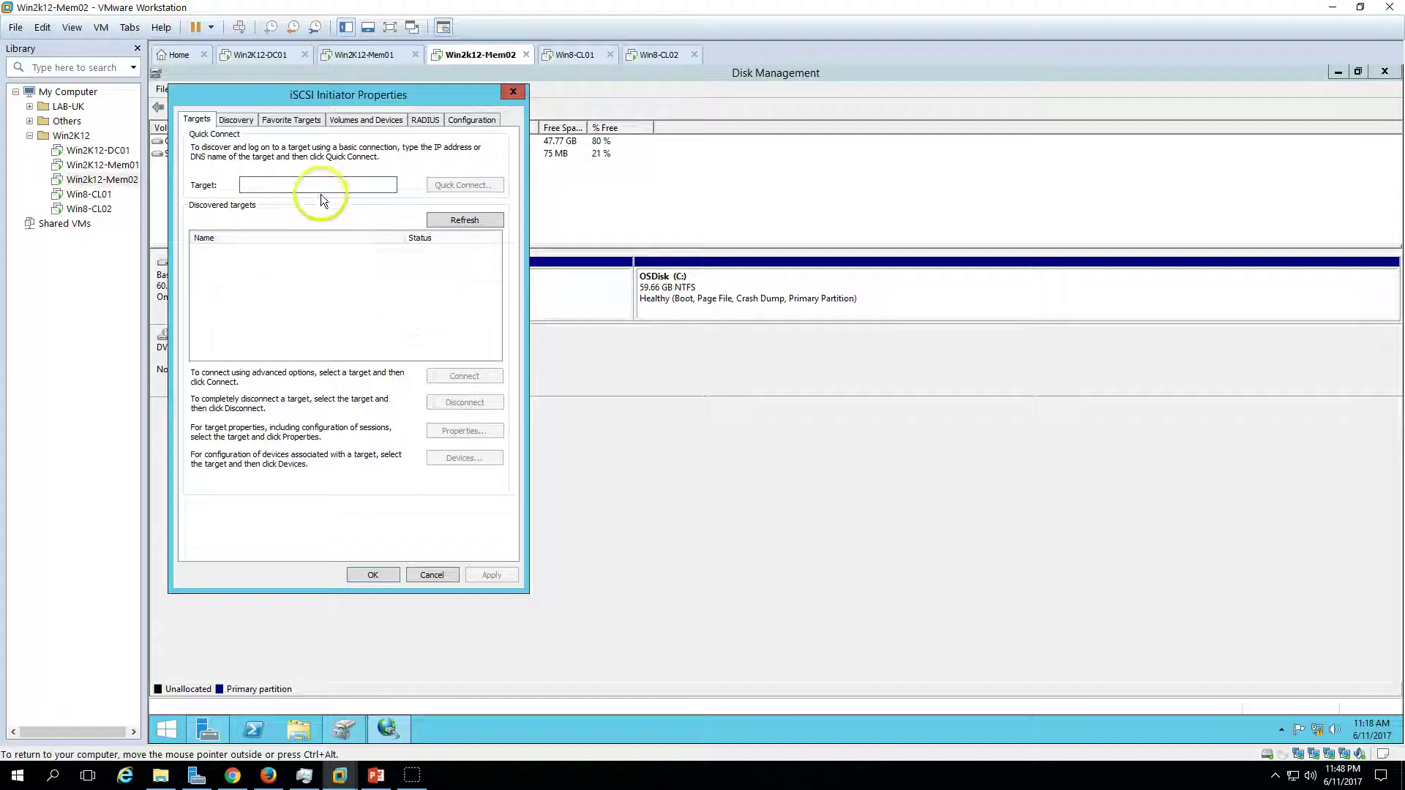
pyautogui.write('10.10')
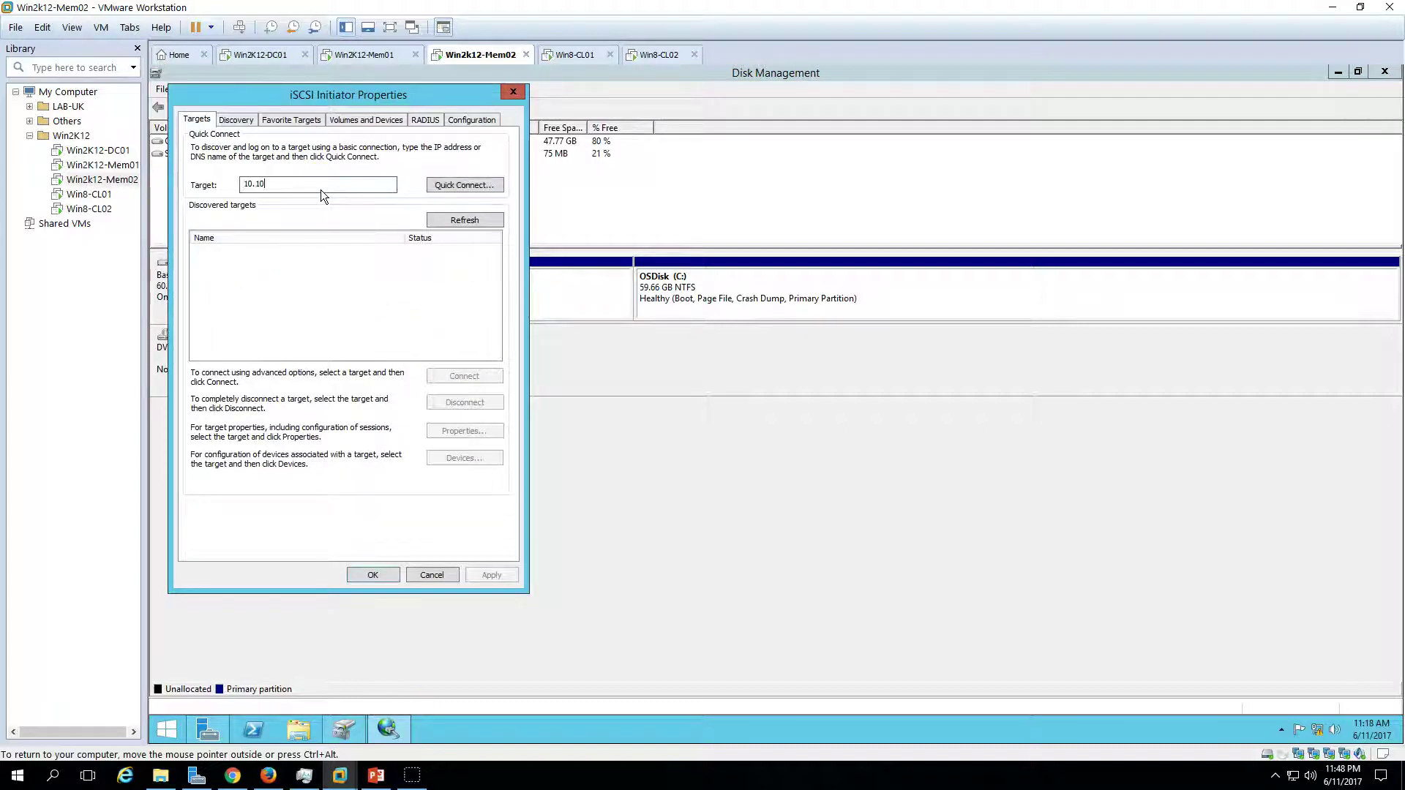
pyautogui.write('.10.100')
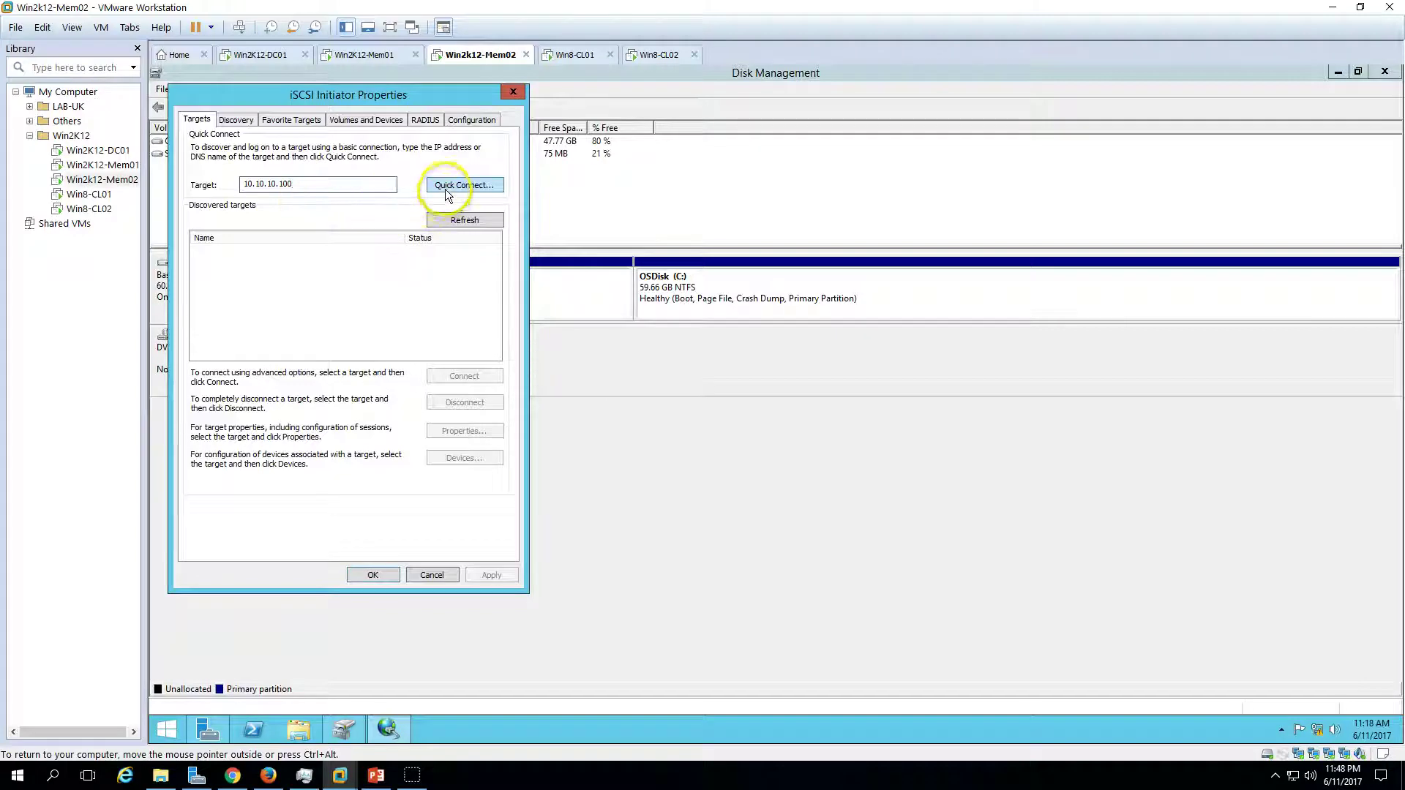
pyautogui.click(445, 187)
pyautogui.click(399, 458)
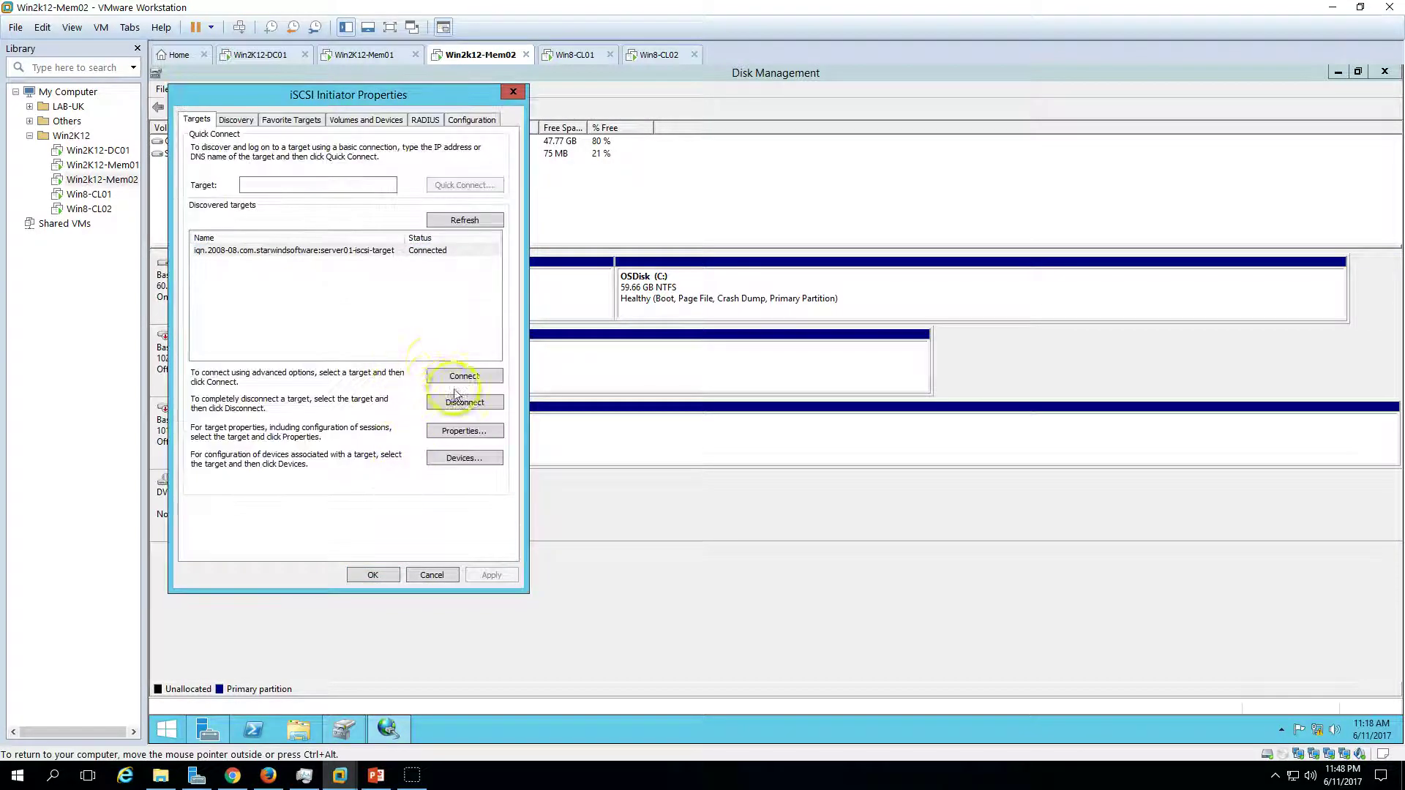
# - Connect the StarWind target with multi-path enabled
pyautogui.click(329, 251)
pyautogui.click(462, 375)
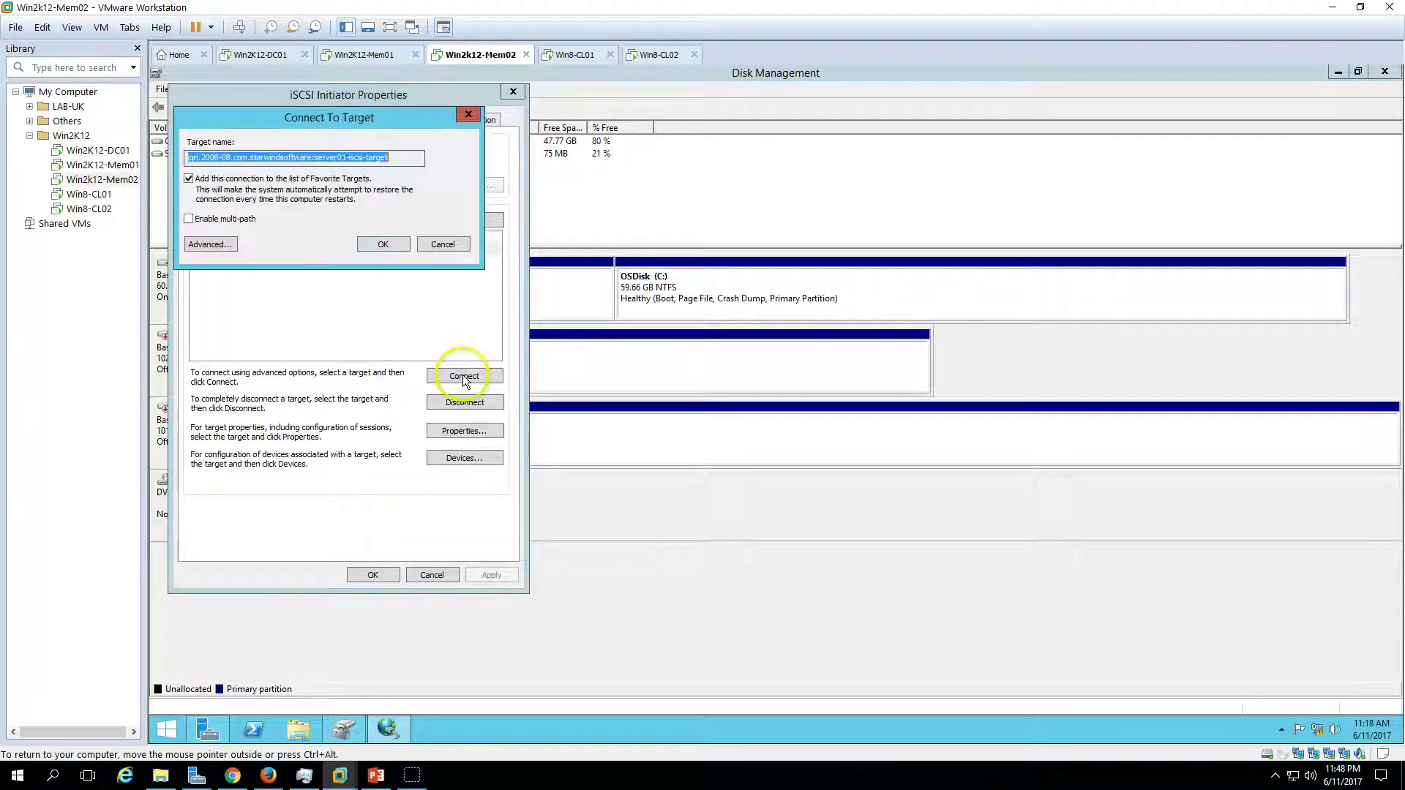
pyautogui.click(223, 219)
pyautogui.click(393, 247)
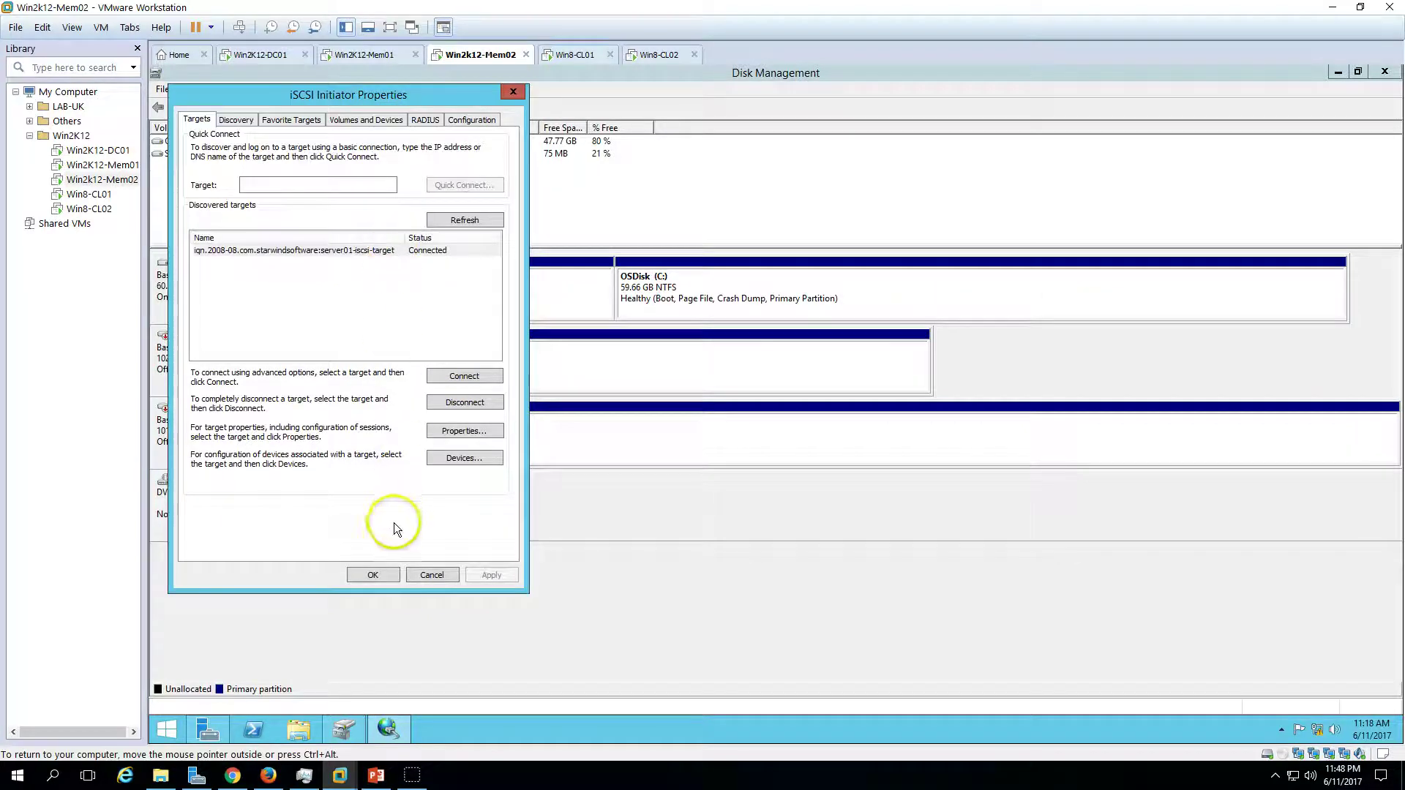
pyautogui.click(371, 574)
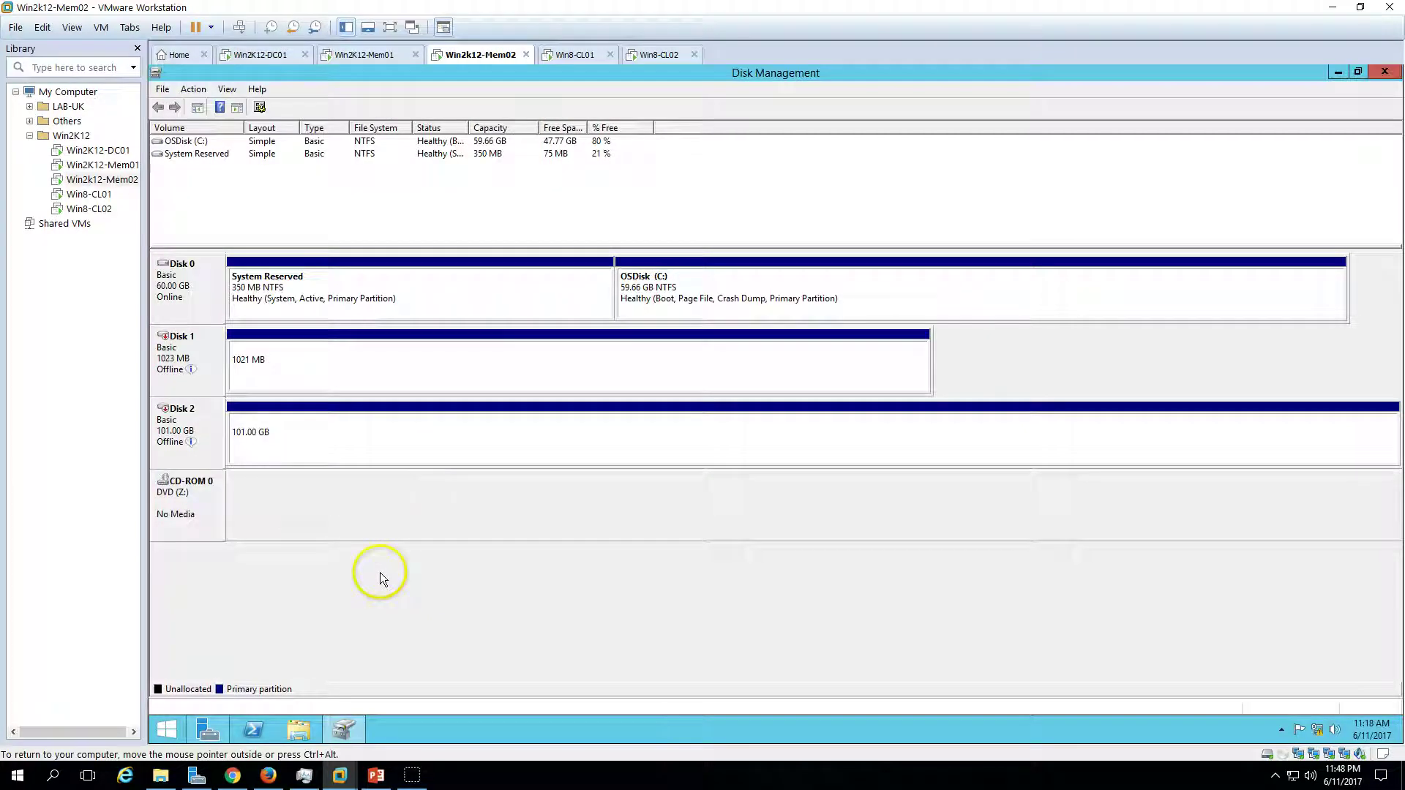
# - Bring Disk 1 online and change QuorumDisk's drive letter to Q
pyautogui.rightClick(223, 347)
pyautogui.click(243, 358)
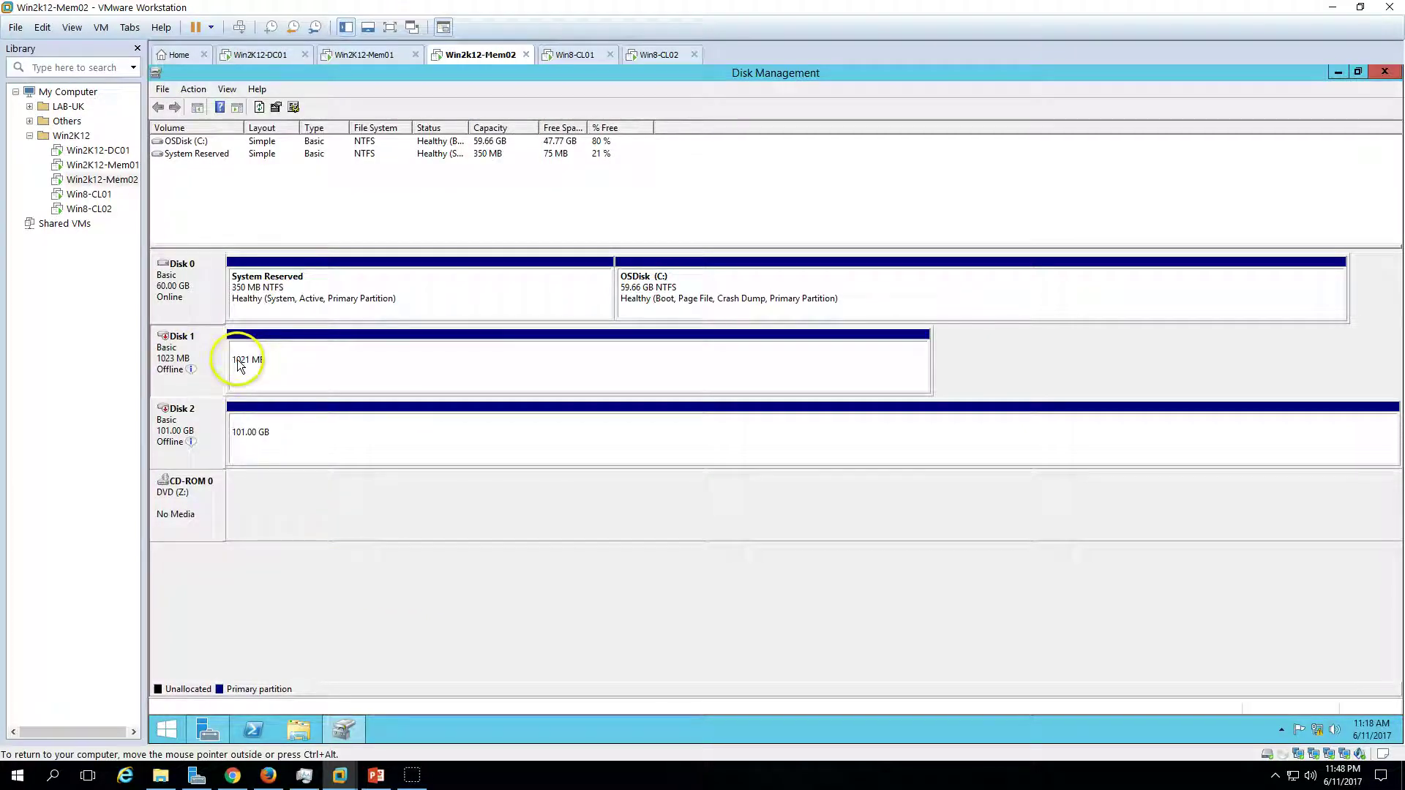
pyautogui.rightClick(306, 355)
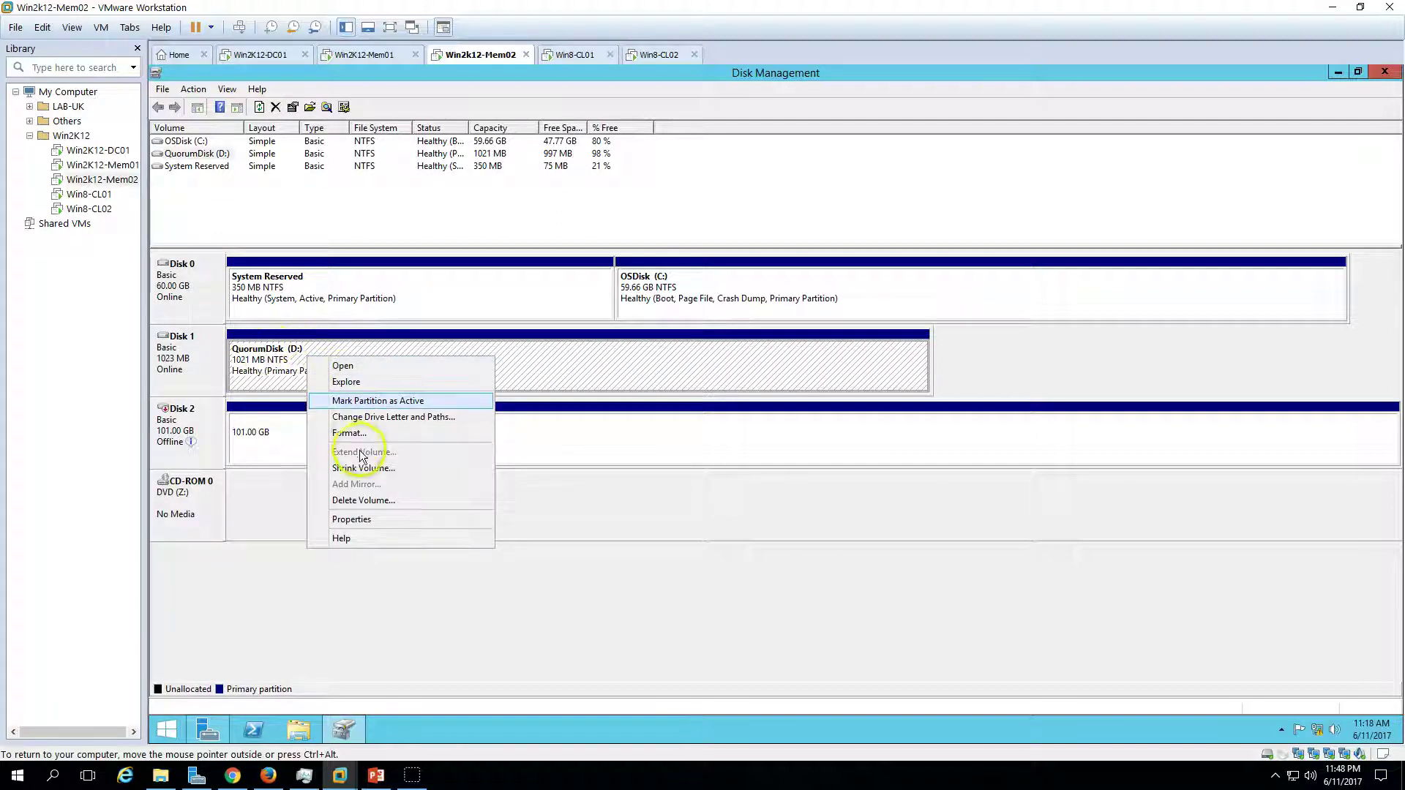
pyautogui.click(377, 417)
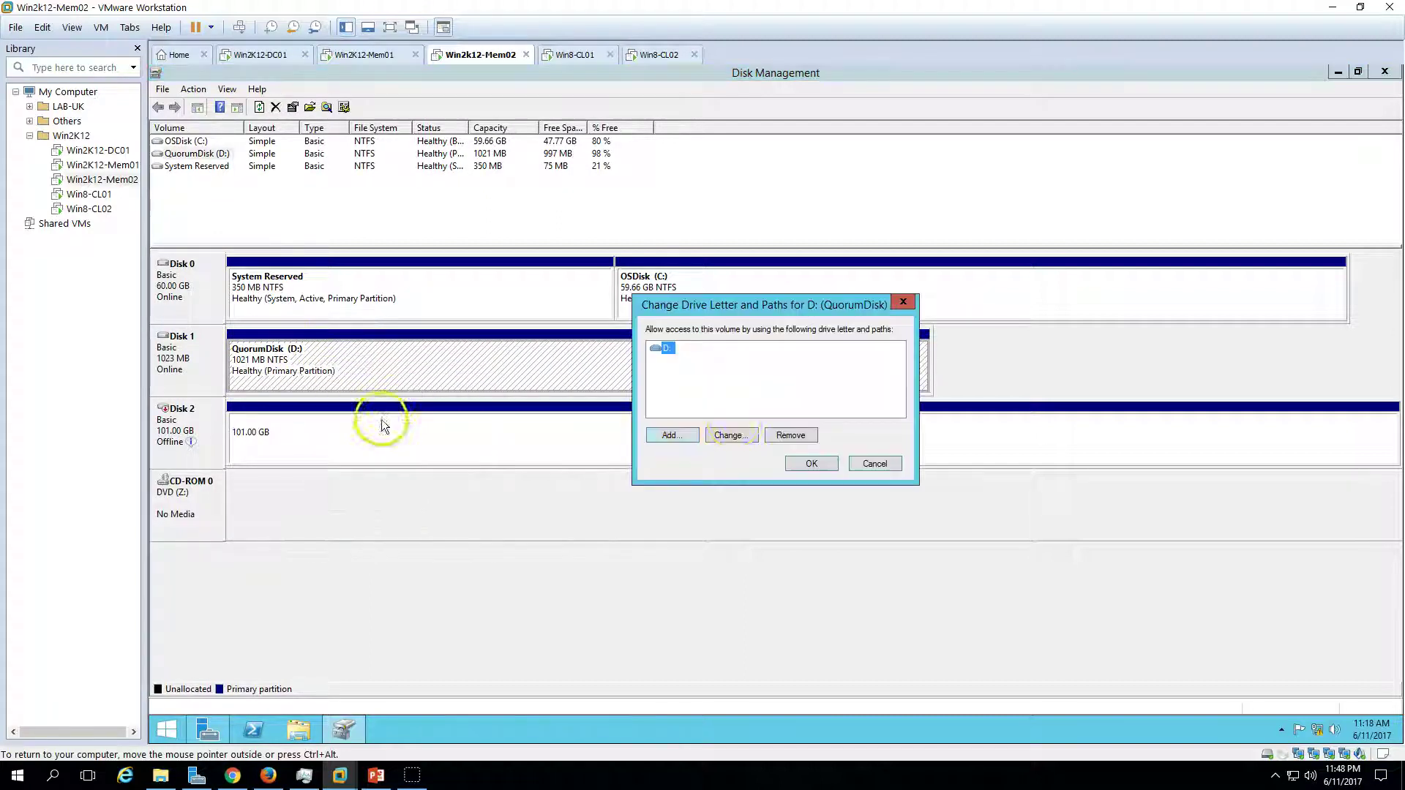
pyautogui.click(729, 435)
pyautogui.click(889, 371)
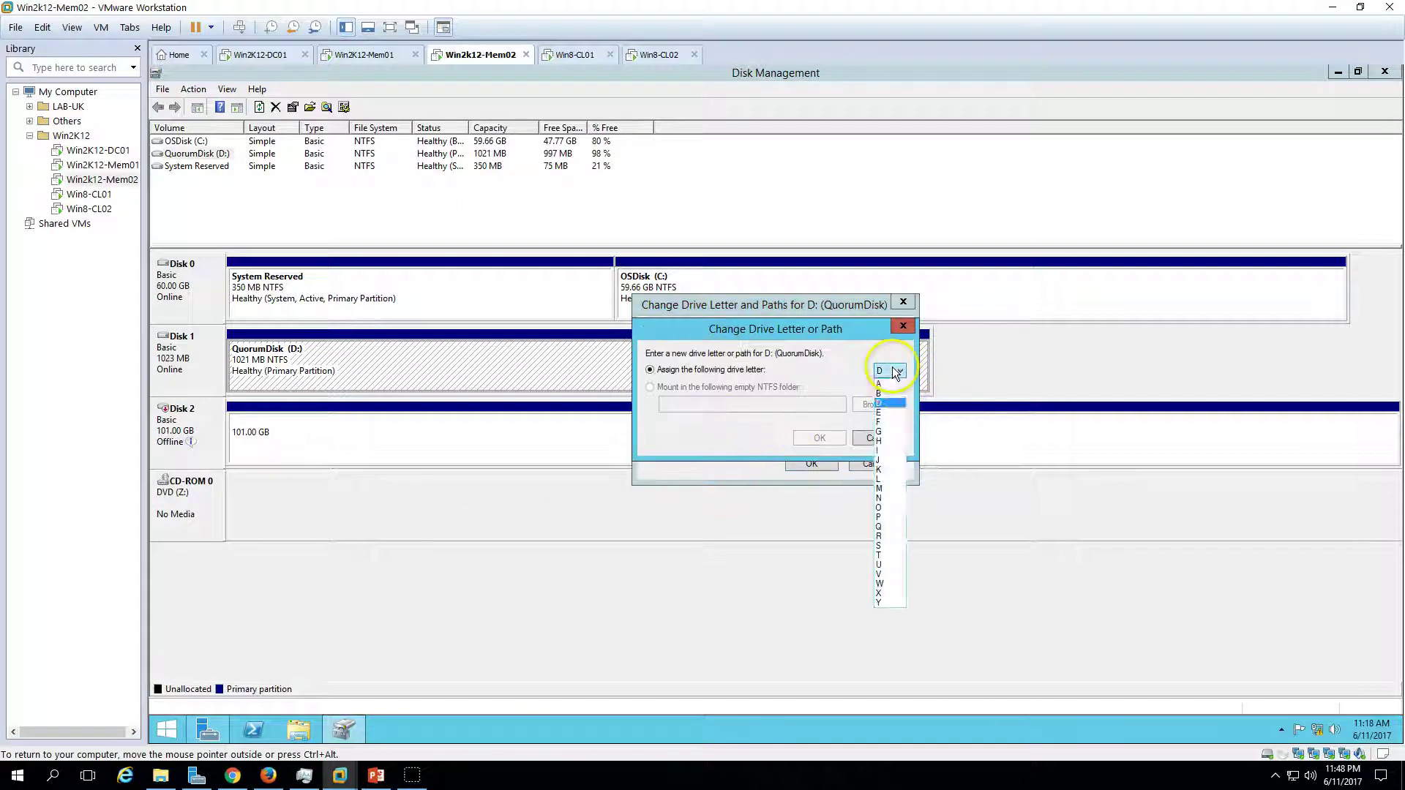
pyautogui.click(885, 527)
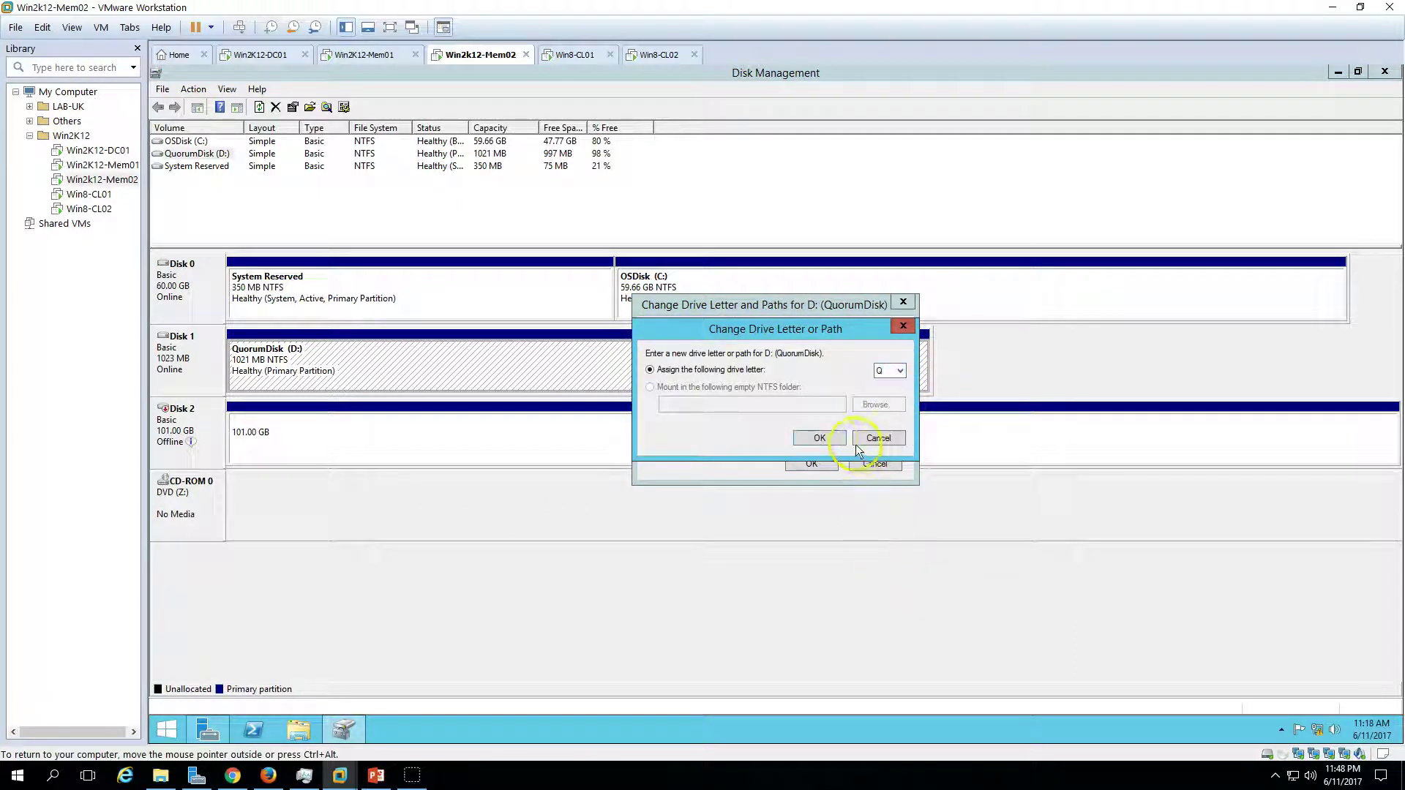
pyautogui.click(832, 437)
pyautogui.click(843, 448)
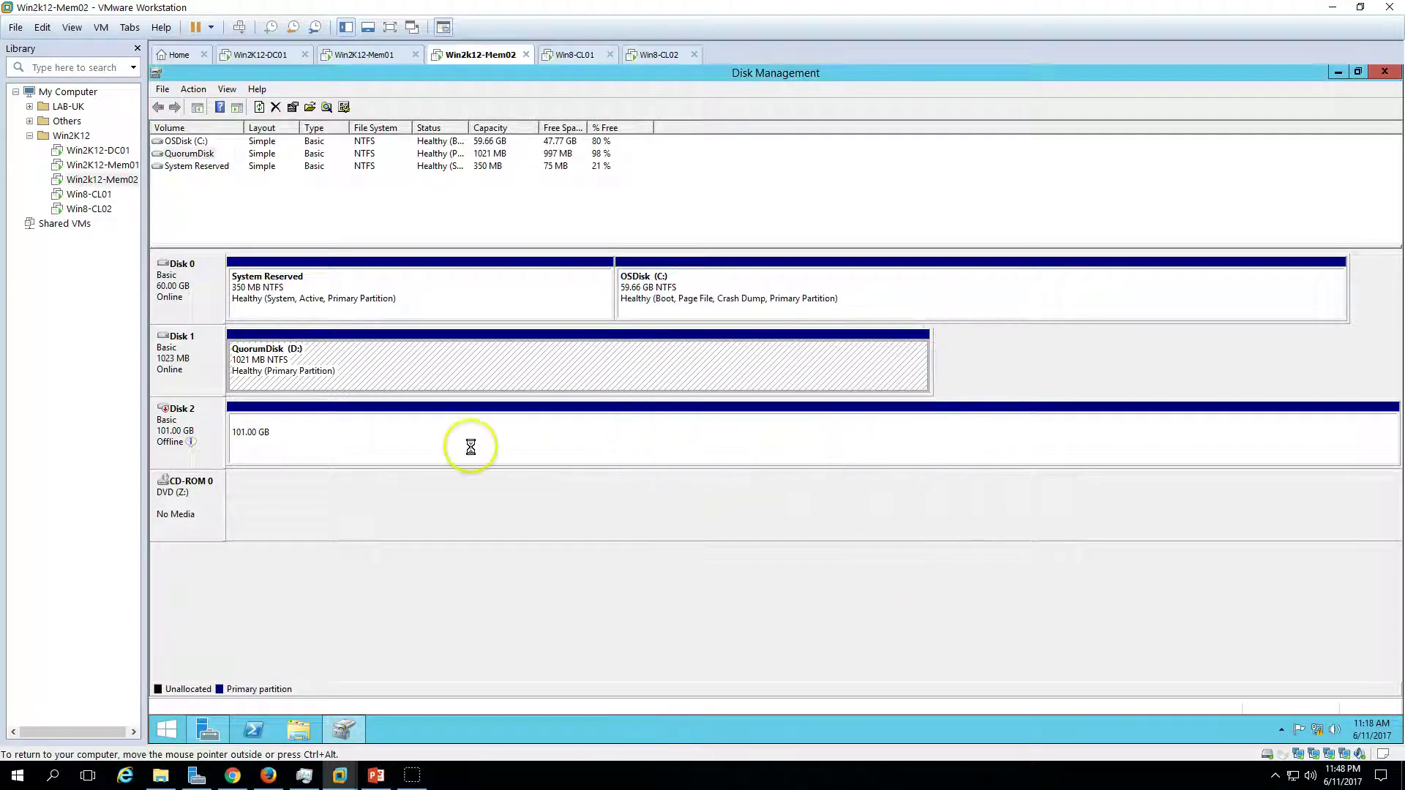
# - Bring Disk 2 online and open This PC to refresh the drive list
pyautogui.click(192, 421)
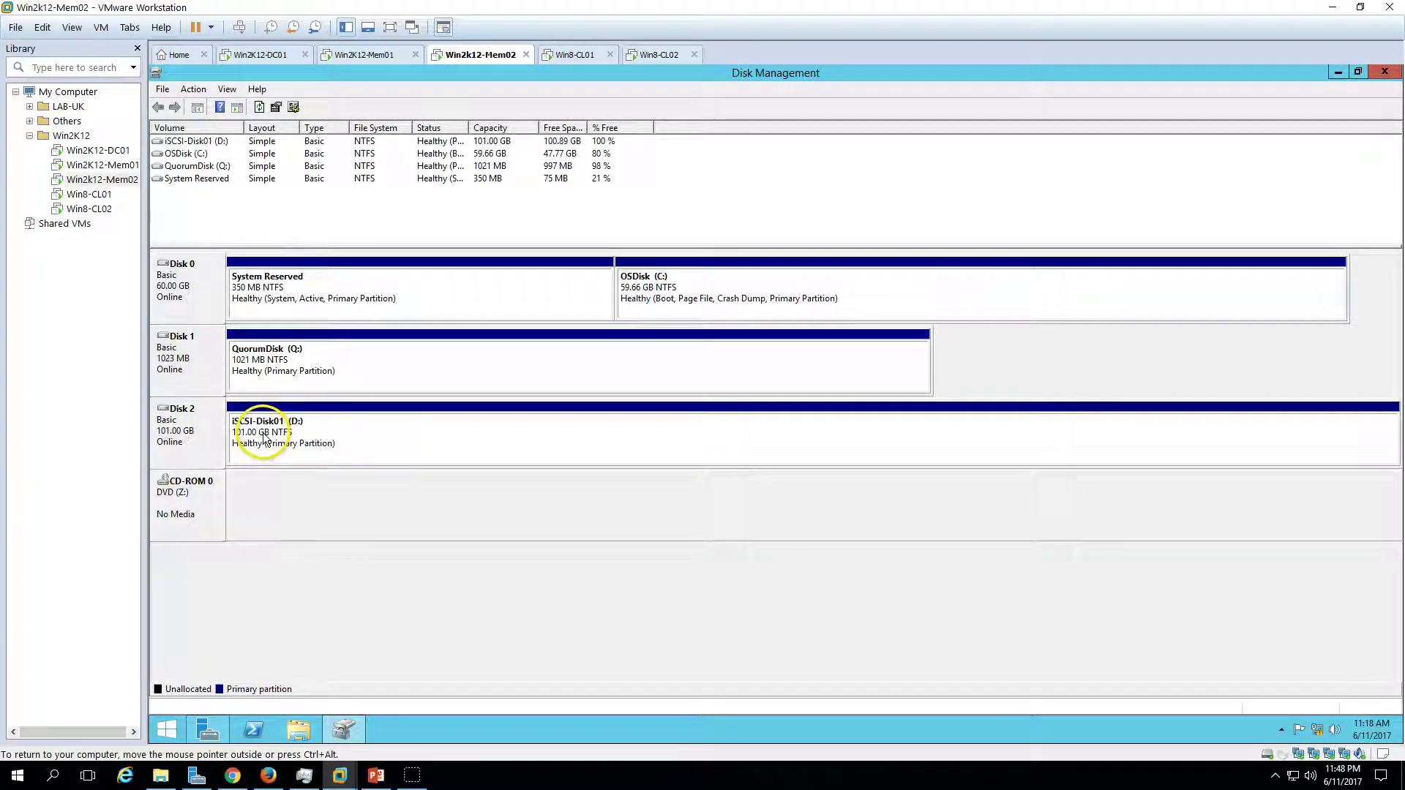
pyautogui.click(297, 732)
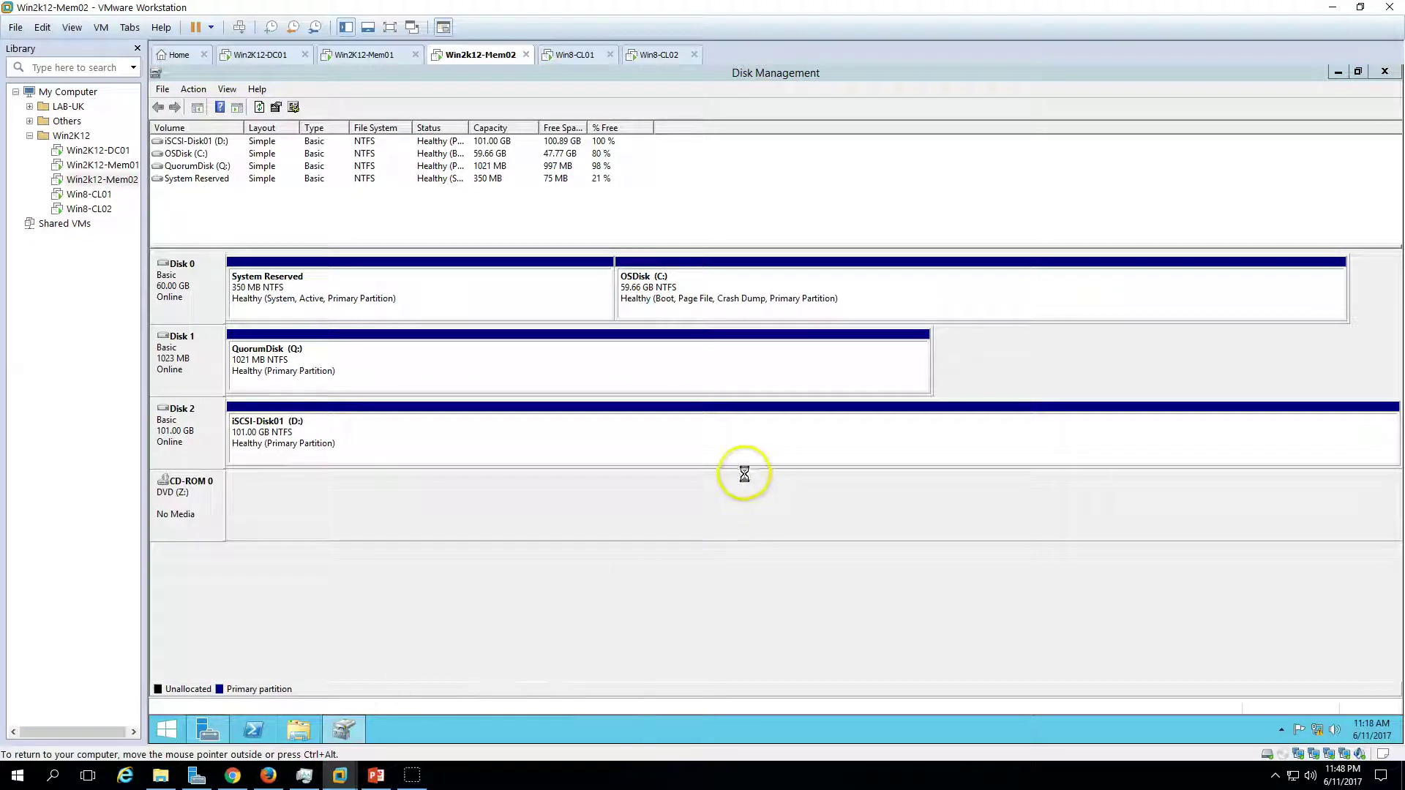
pyautogui.rightClick(774, 461)
# - Refresh This PC on Mem02 to check QuorumDisk (Q:), then refresh This PC on Mem01
pyautogui.click(787, 518)
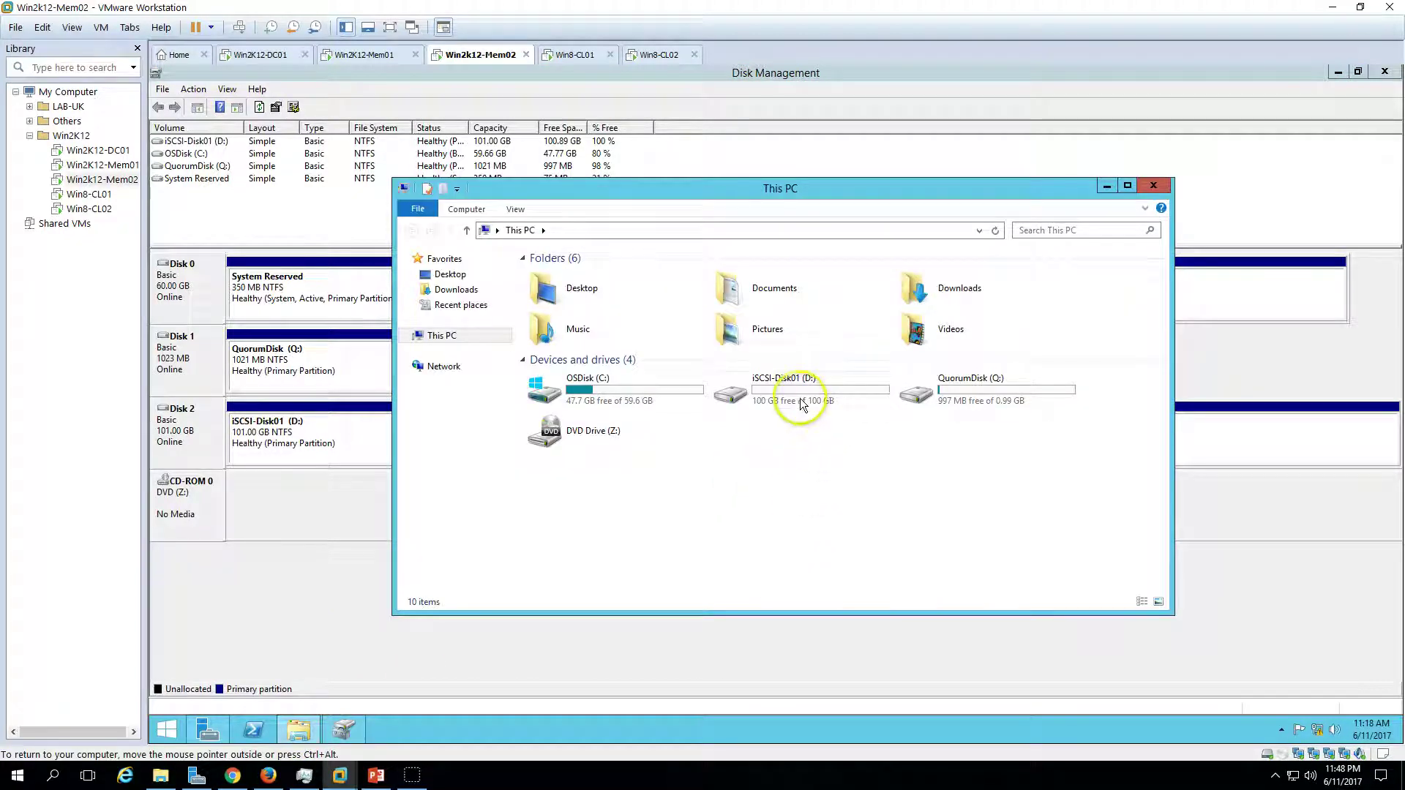
pyautogui.click(972, 403)
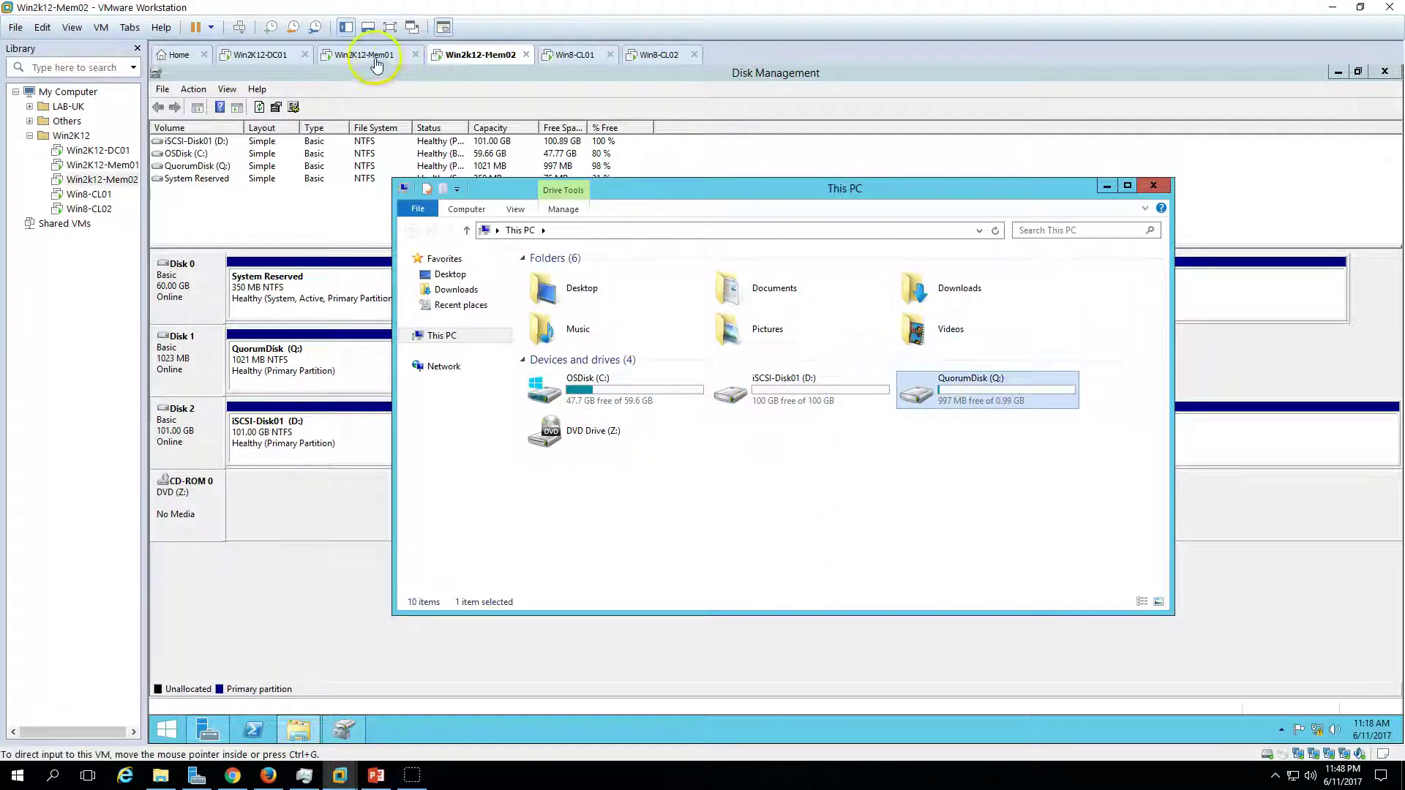
pyautogui.click(376, 55)
pyautogui.click(299, 730)
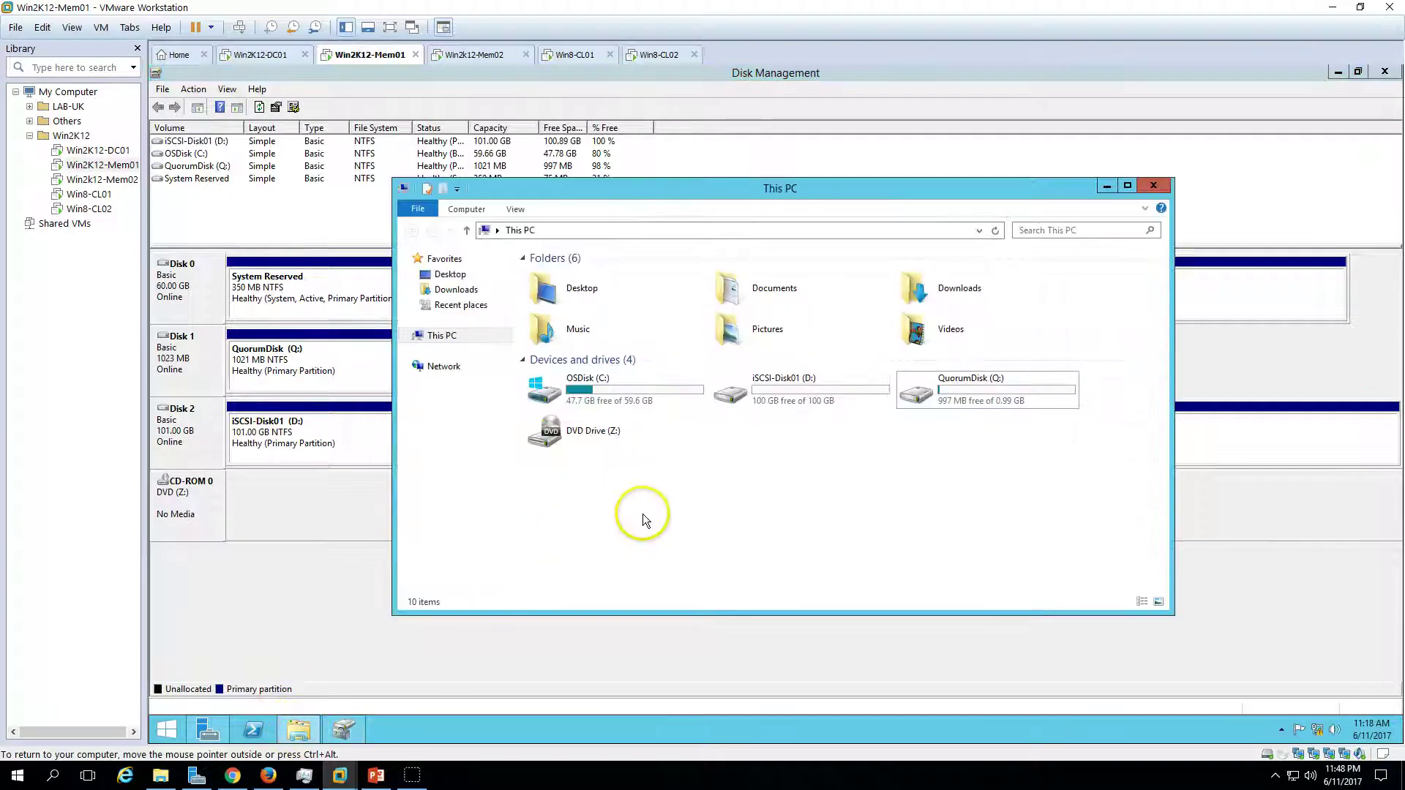
pyautogui.rightClick(717, 475)
pyautogui.click(792, 533)
# - Inspect iSCSI-Disk01 (D:) and QuorumDisk (Q:) on Mem01, then bring back the slide show
pyautogui.click(788, 420)
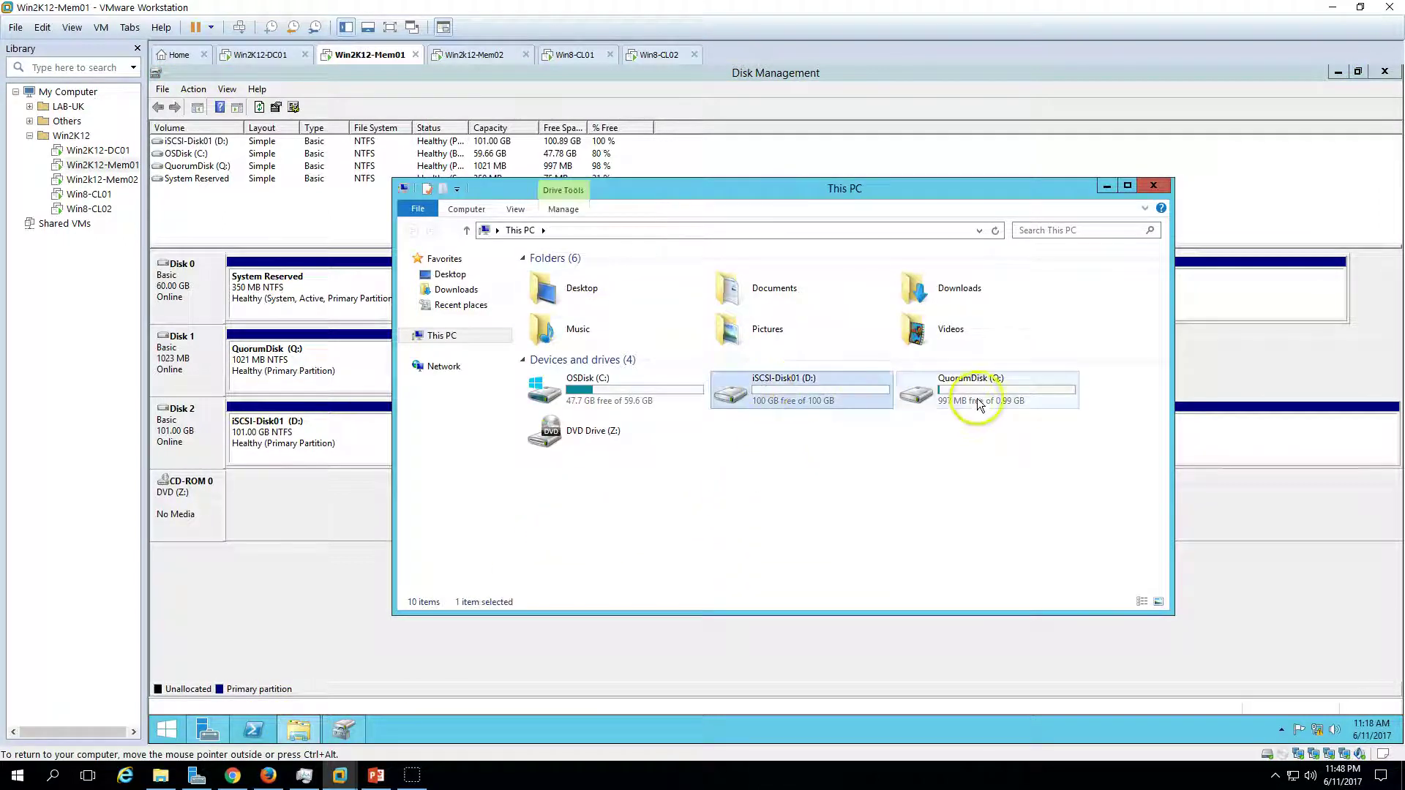
pyautogui.click(978, 404)
pyautogui.click(779, 530)
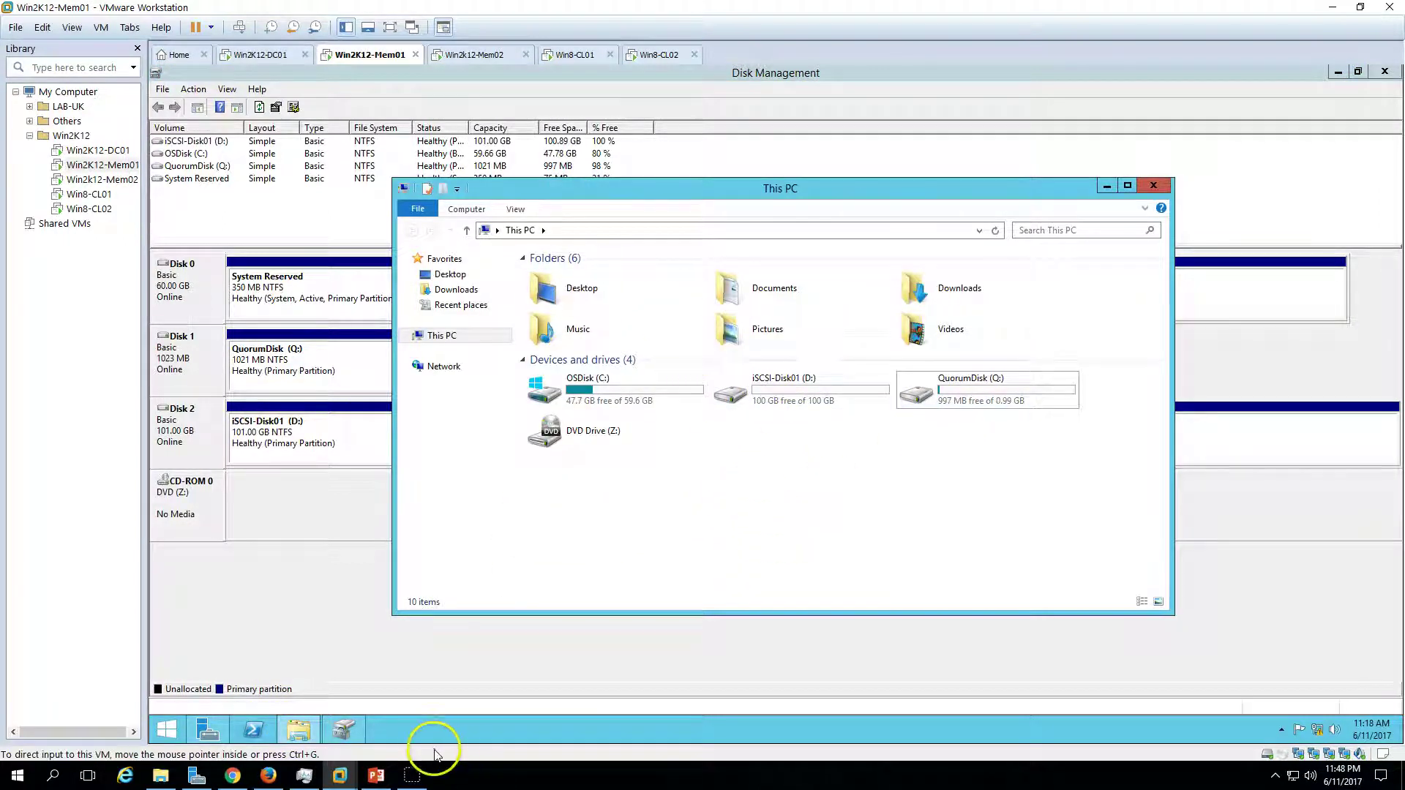
pyautogui.click(376, 775)
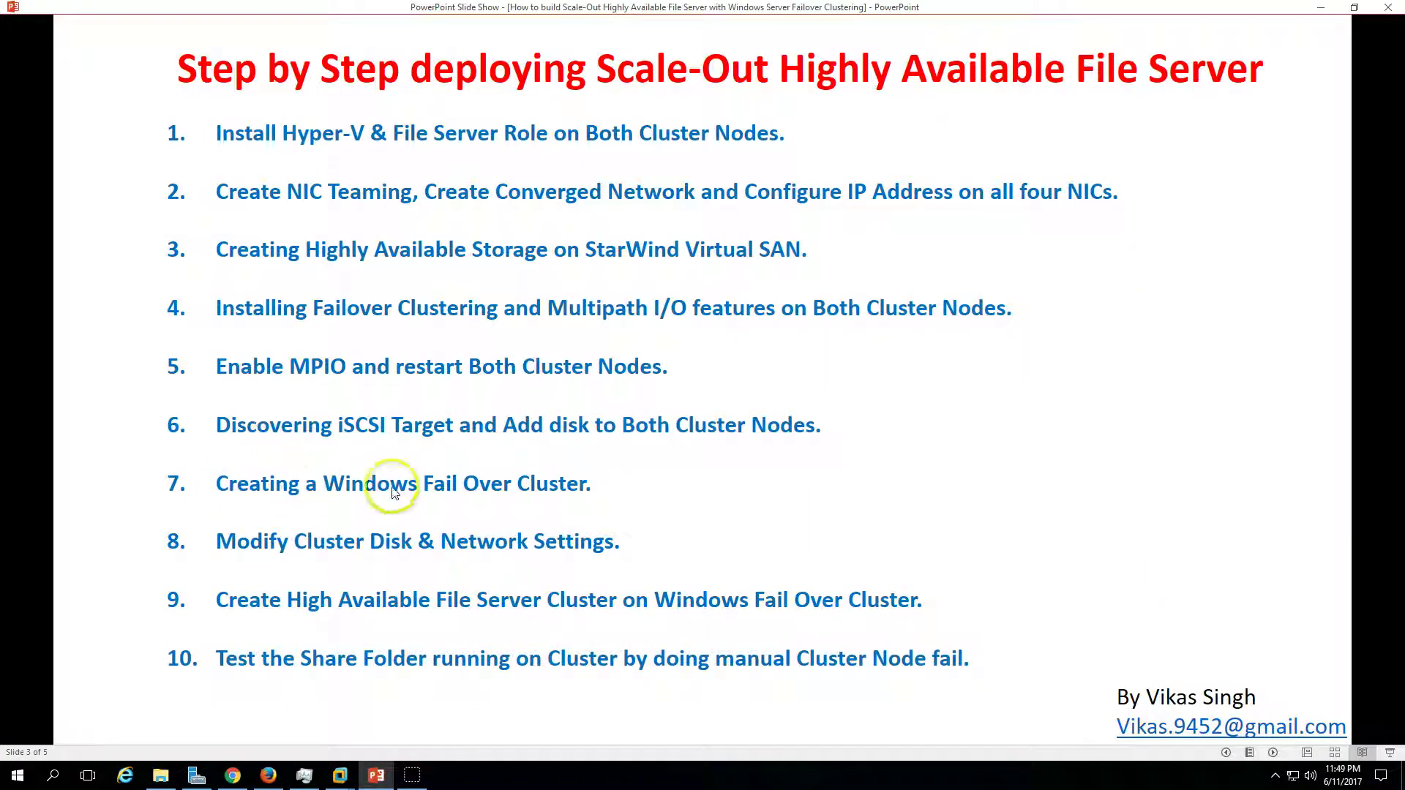
pyautogui.click(376, 777)
# - Close Explorer and Disk Management, launch Failover Cluster Manager, and start Validate Configuration
pyautogui.click(1154, 188)
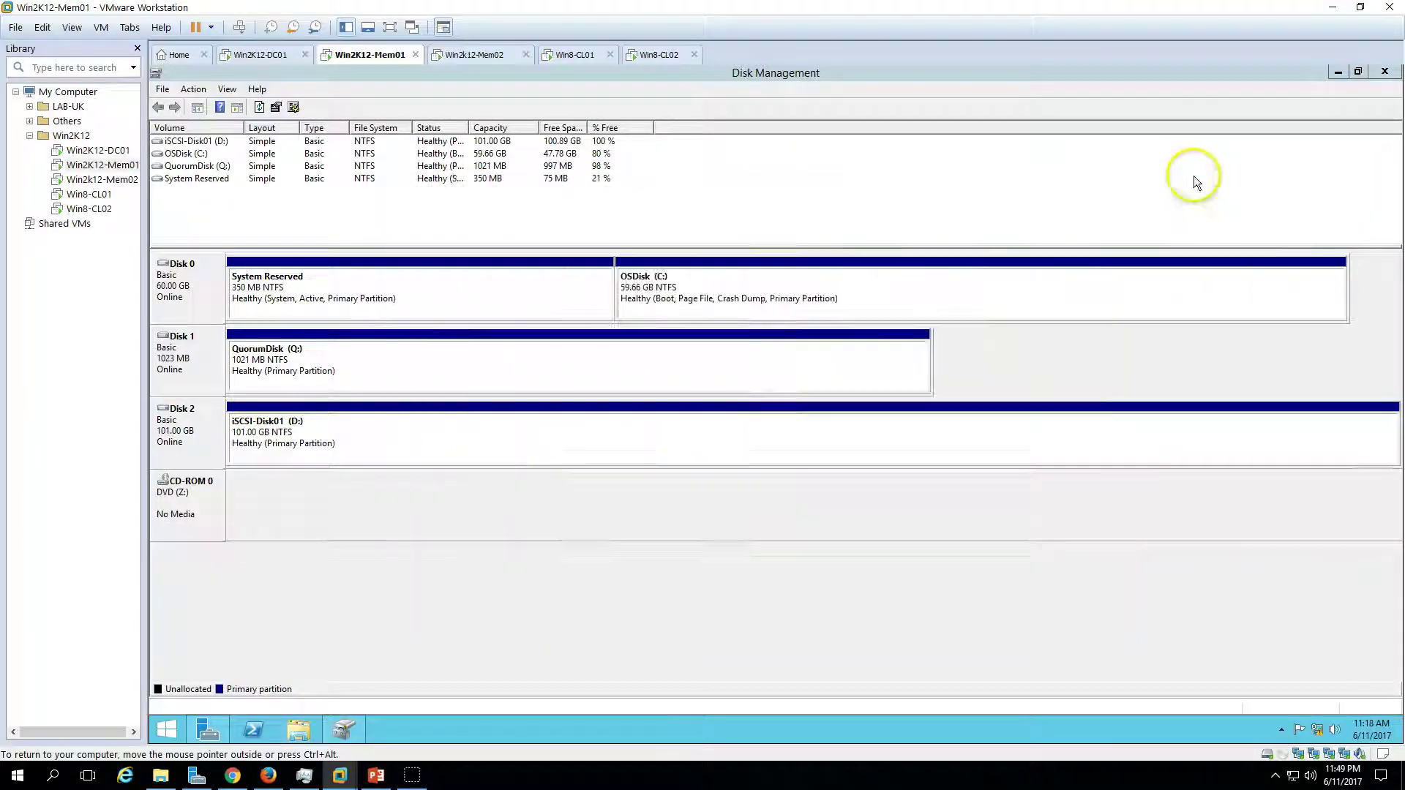
pyautogui.click(1385, 72)
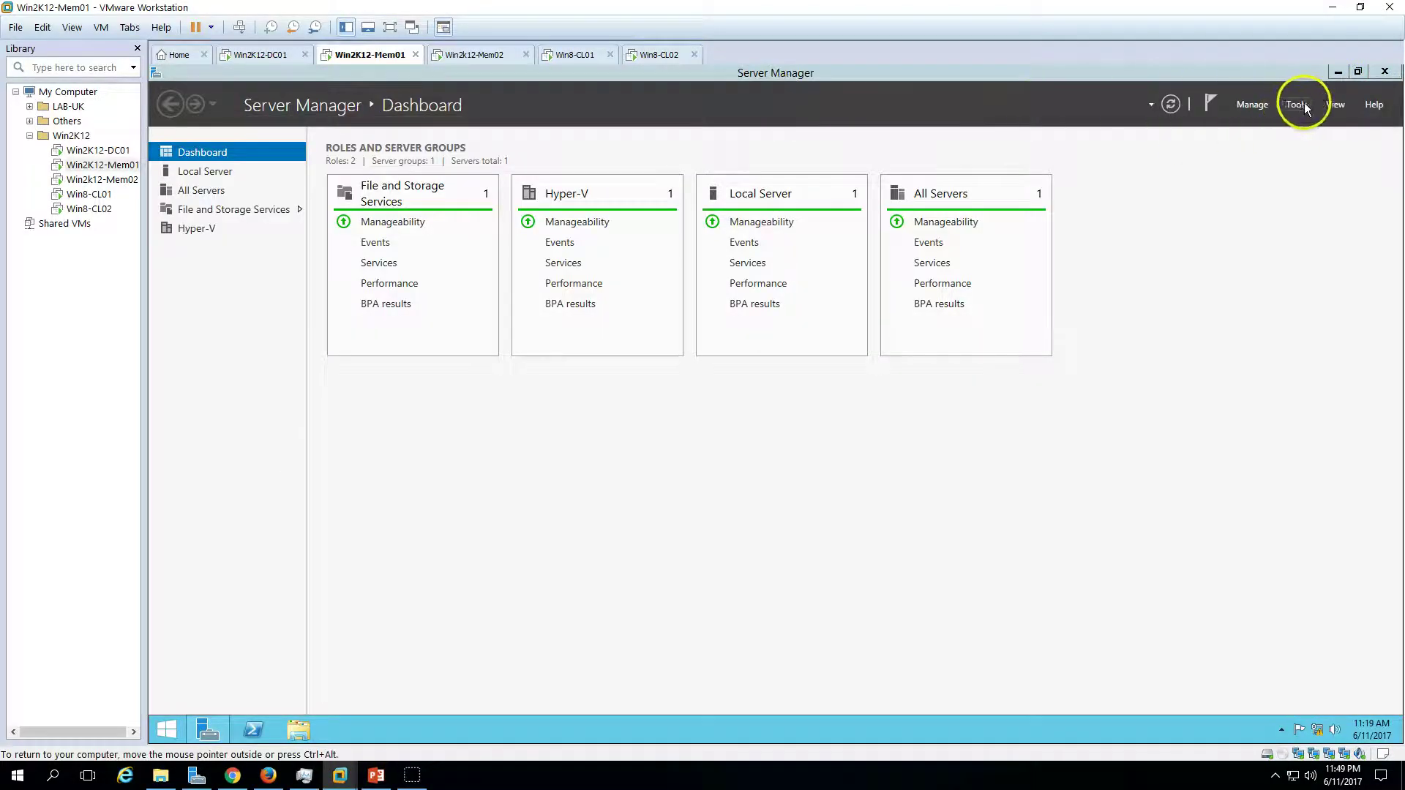
pyautogui.click(1297, 105)
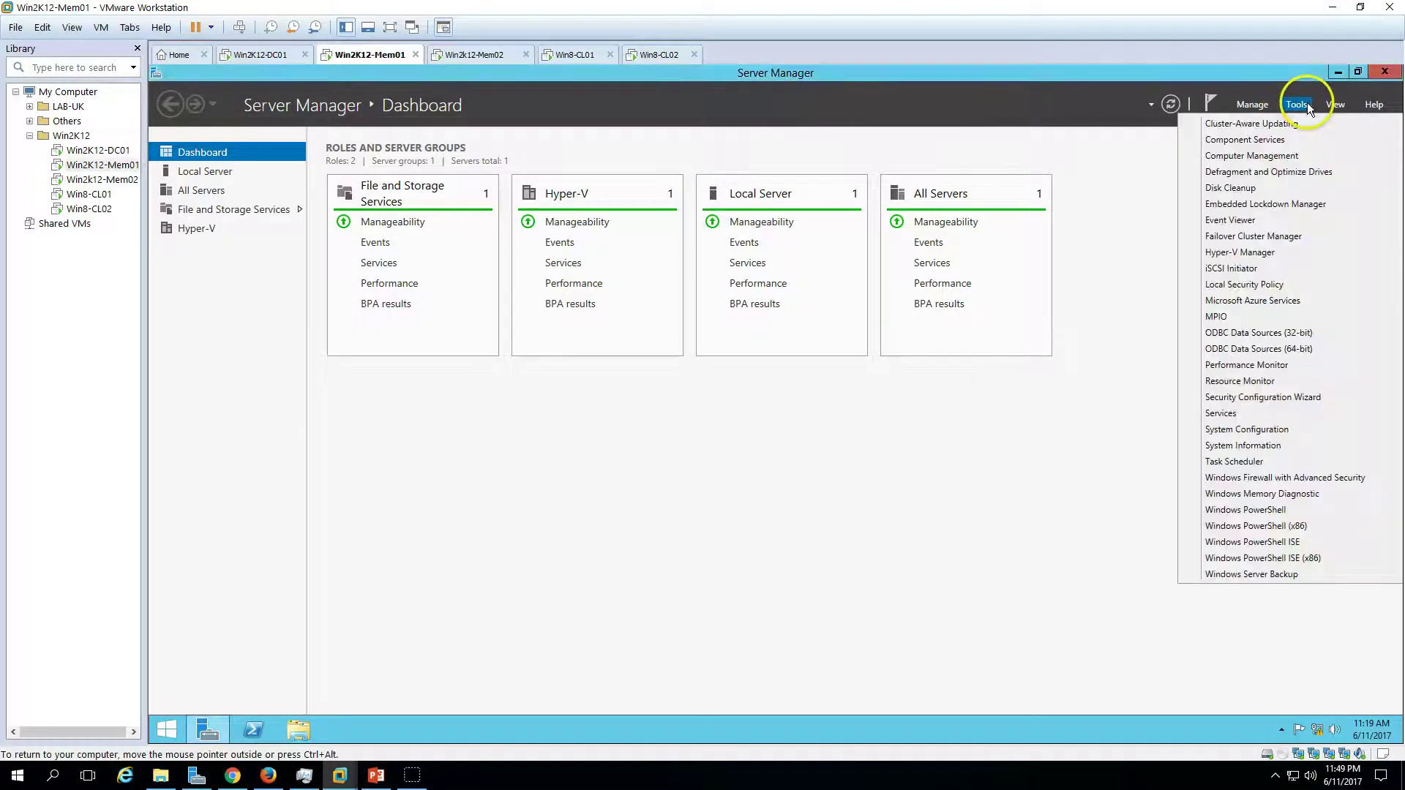
pyautogui.click(1277, 237)
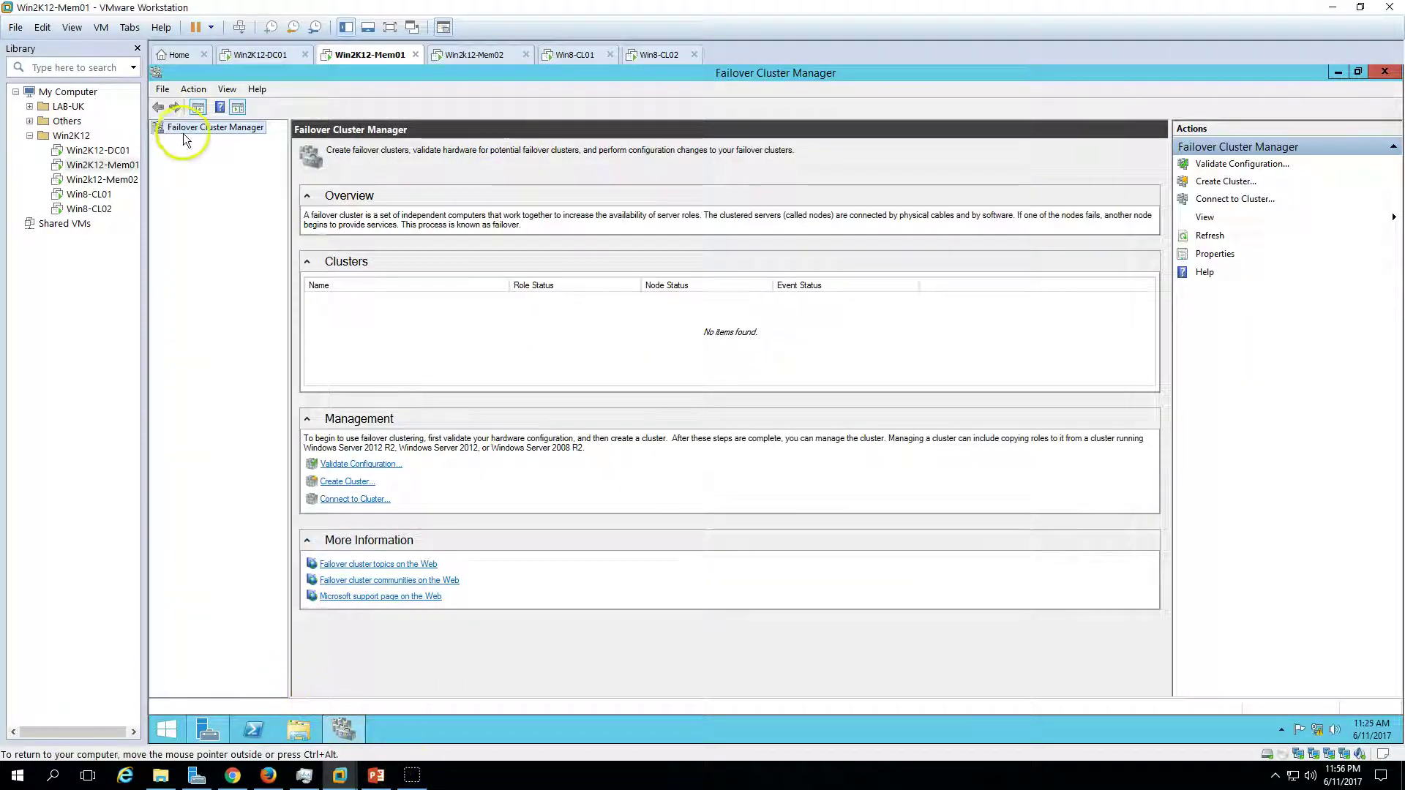
pyautogui.rightClick(210, 130)
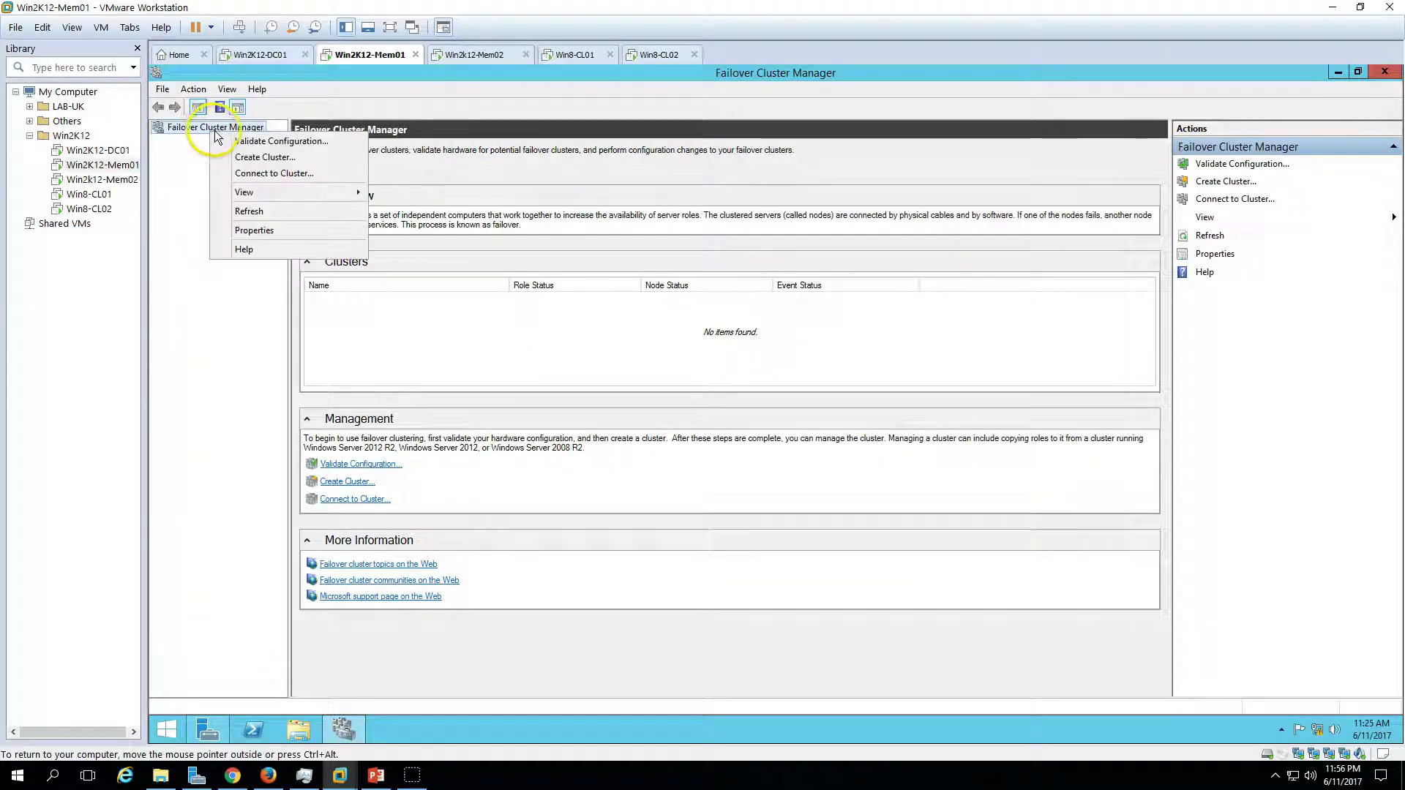
pyautogui.click(306, 142)
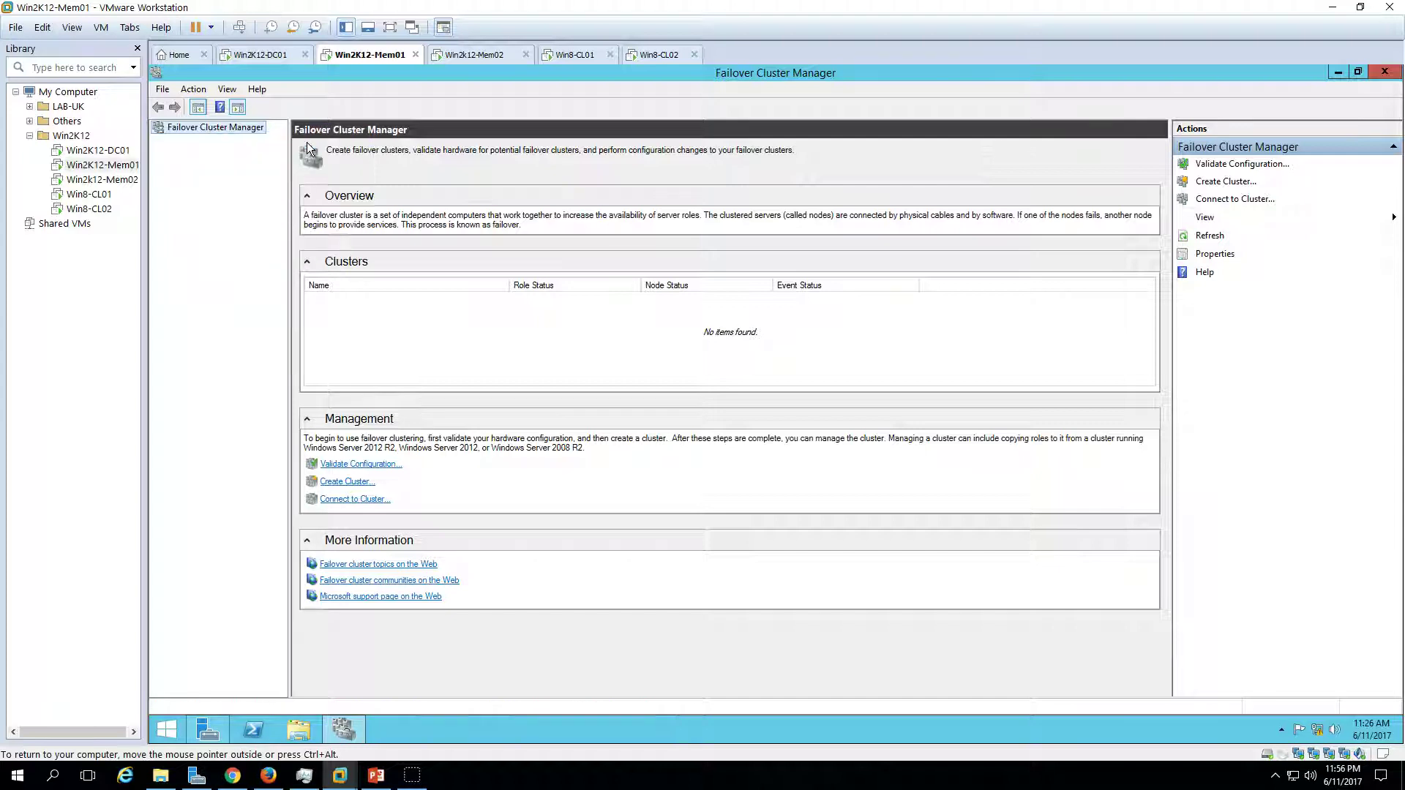
# - Add WIN2K12-MEM01 and WIN2K12-MEM02 as the servers to validate
pyautogui.click(902, 539)
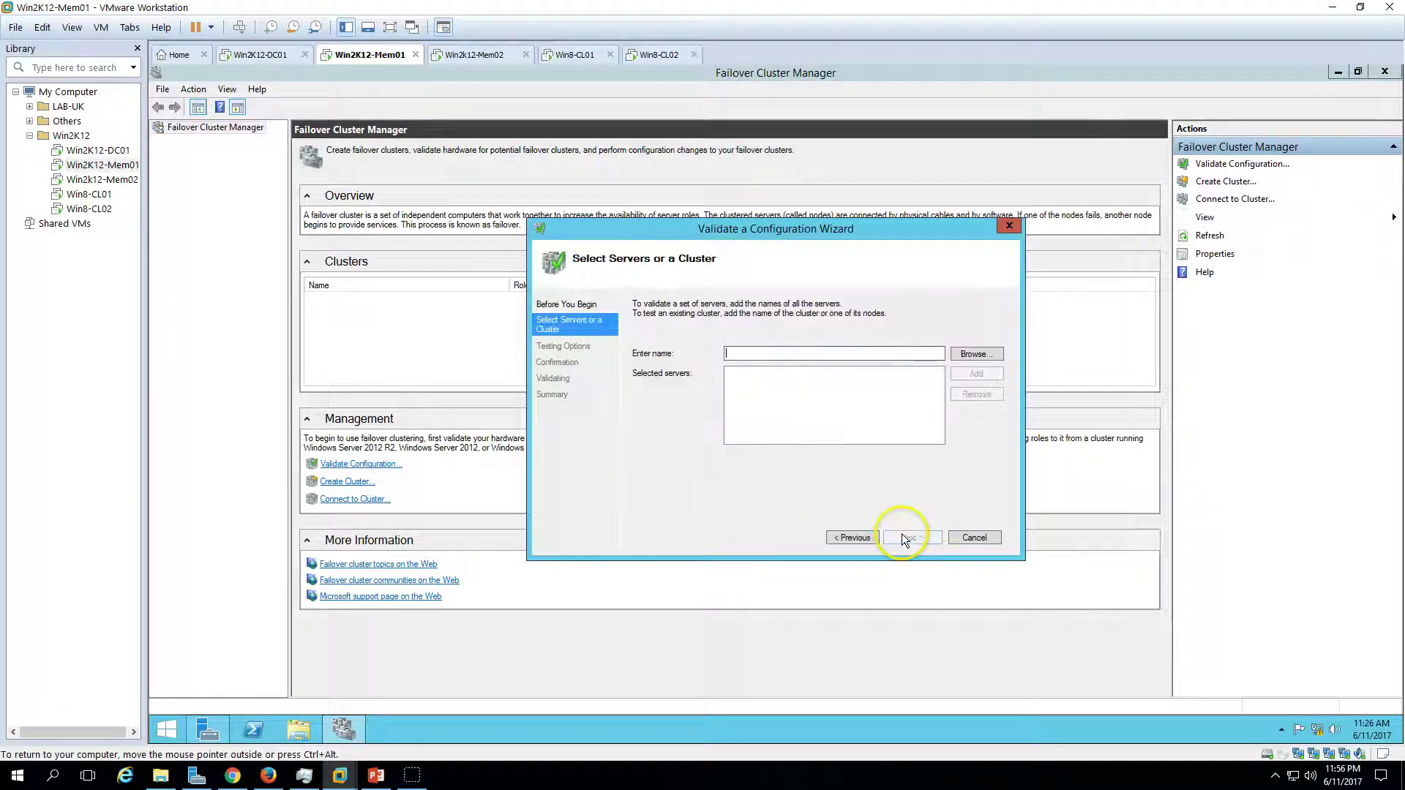
pyautogui.click(972, 354)
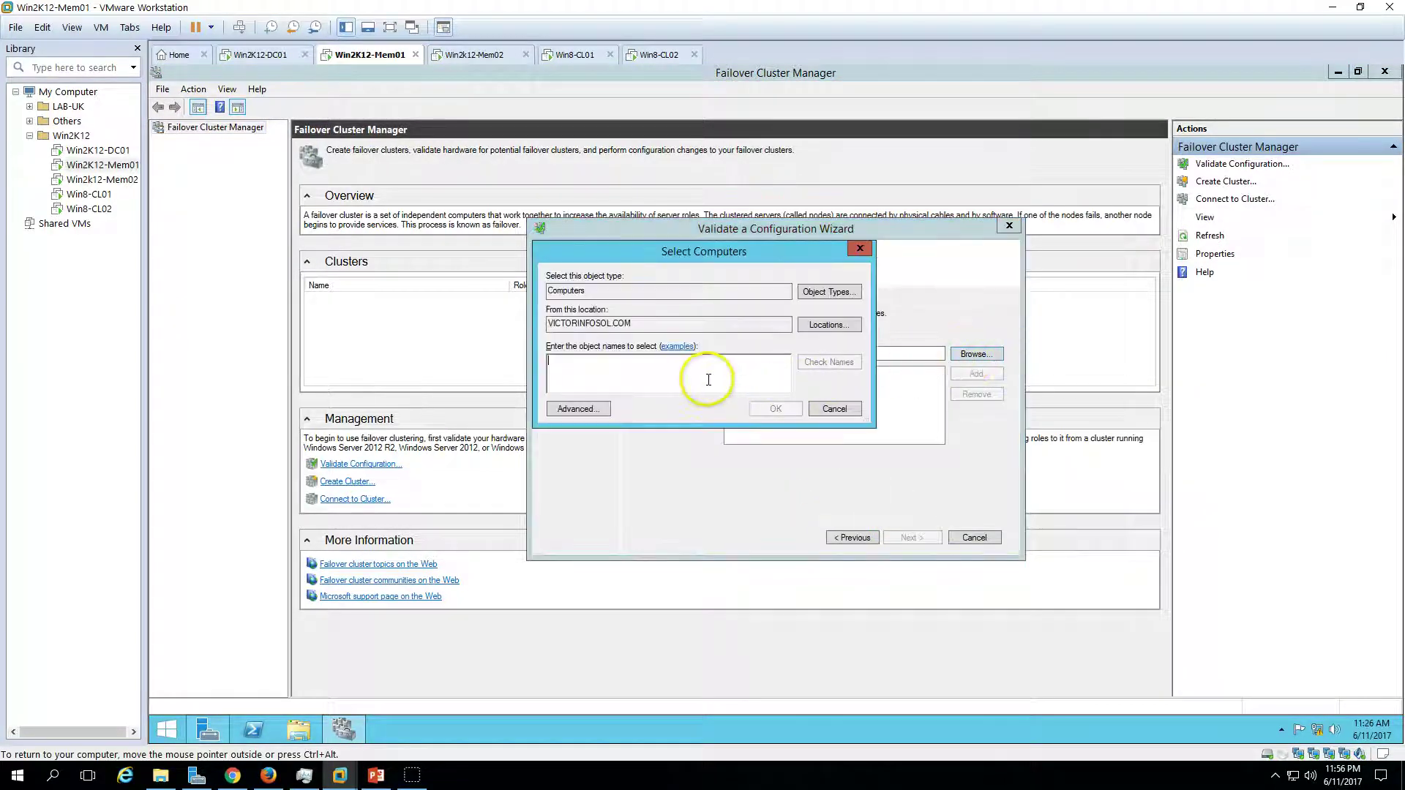
pyautogui.write('Win')
pyautogui.press('Return')
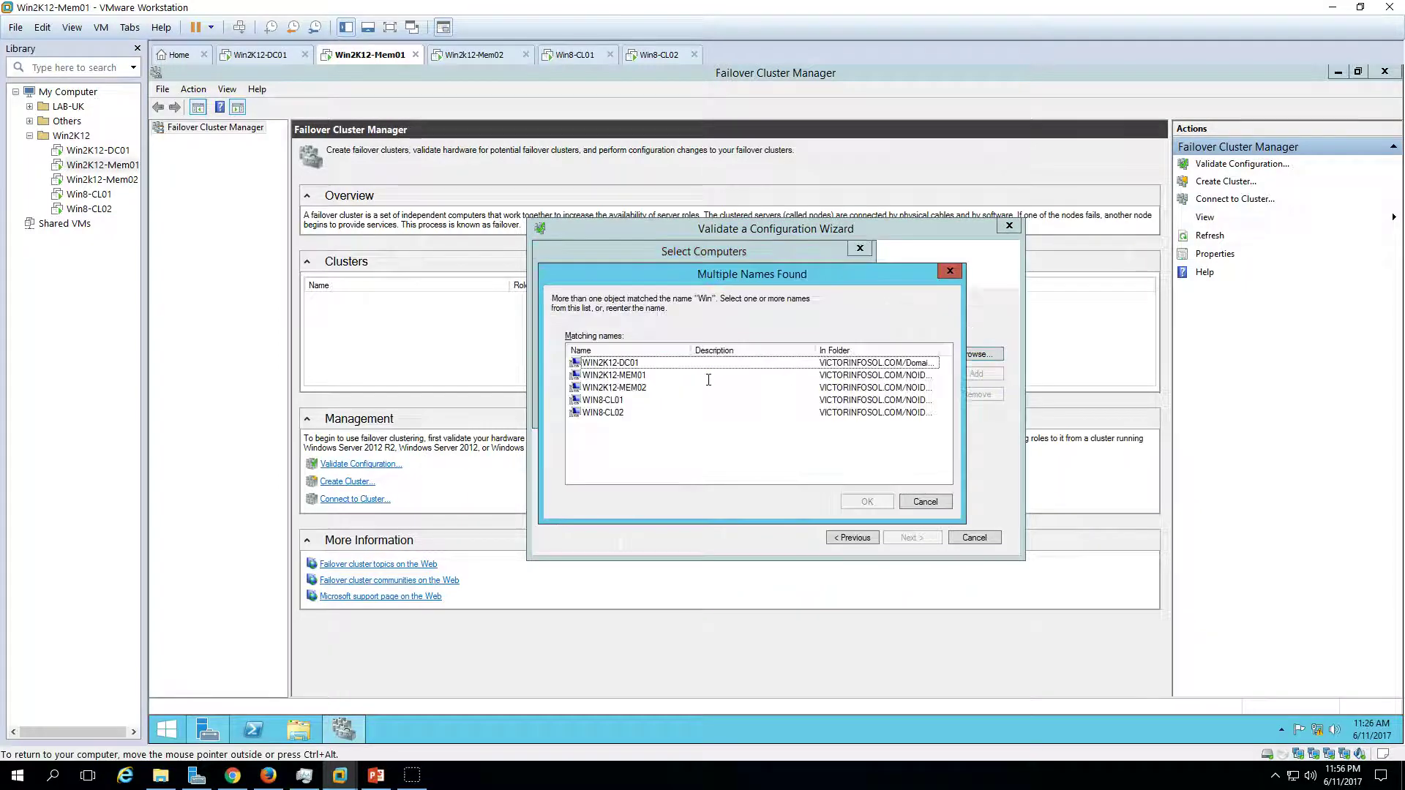
pyautogui.click(622, 376)
pyautogui.keyDown('ctrl'); pyautogui.click(638, 388); pyautogui.keyUp('ctrl')
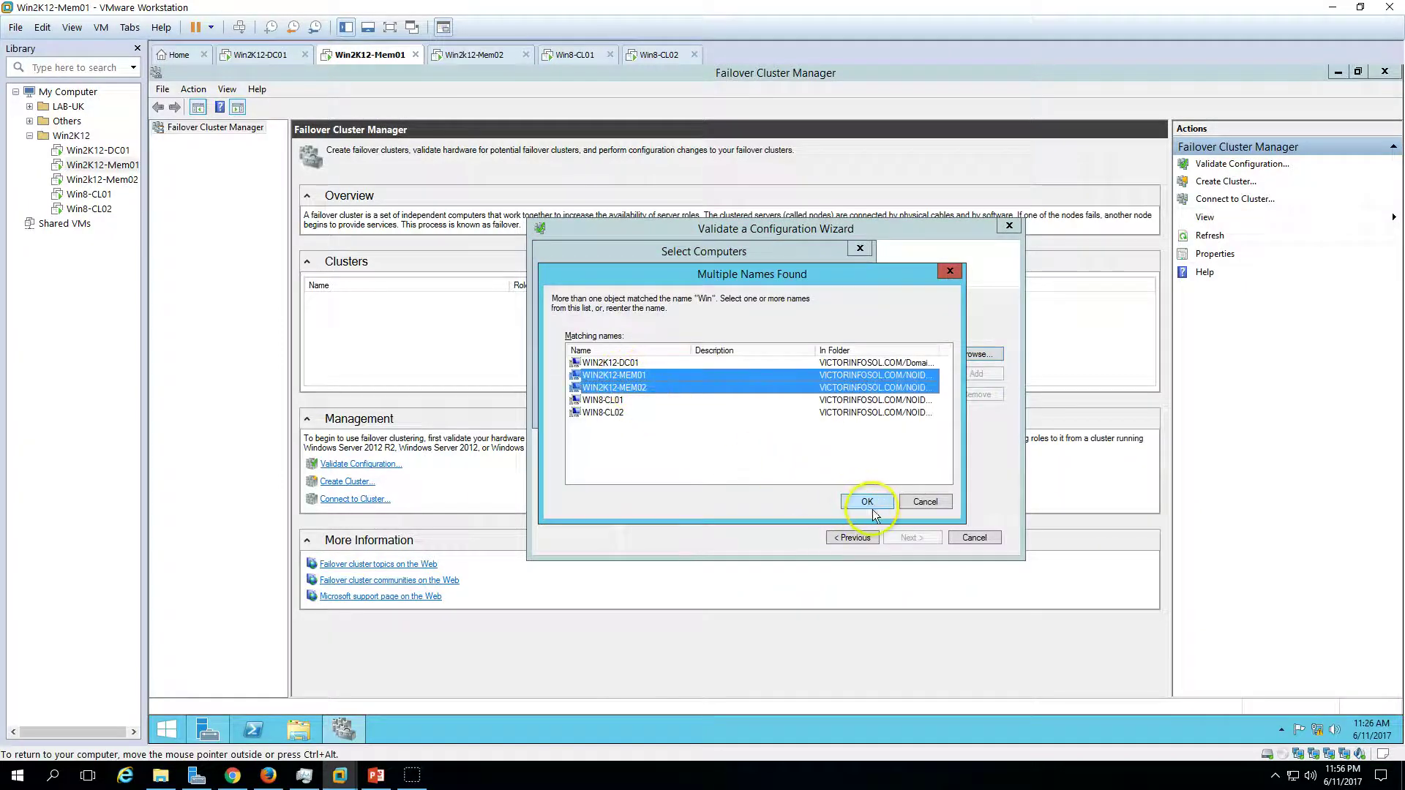
pyautogui.click(867, 503)
pyautogui.press('Return')
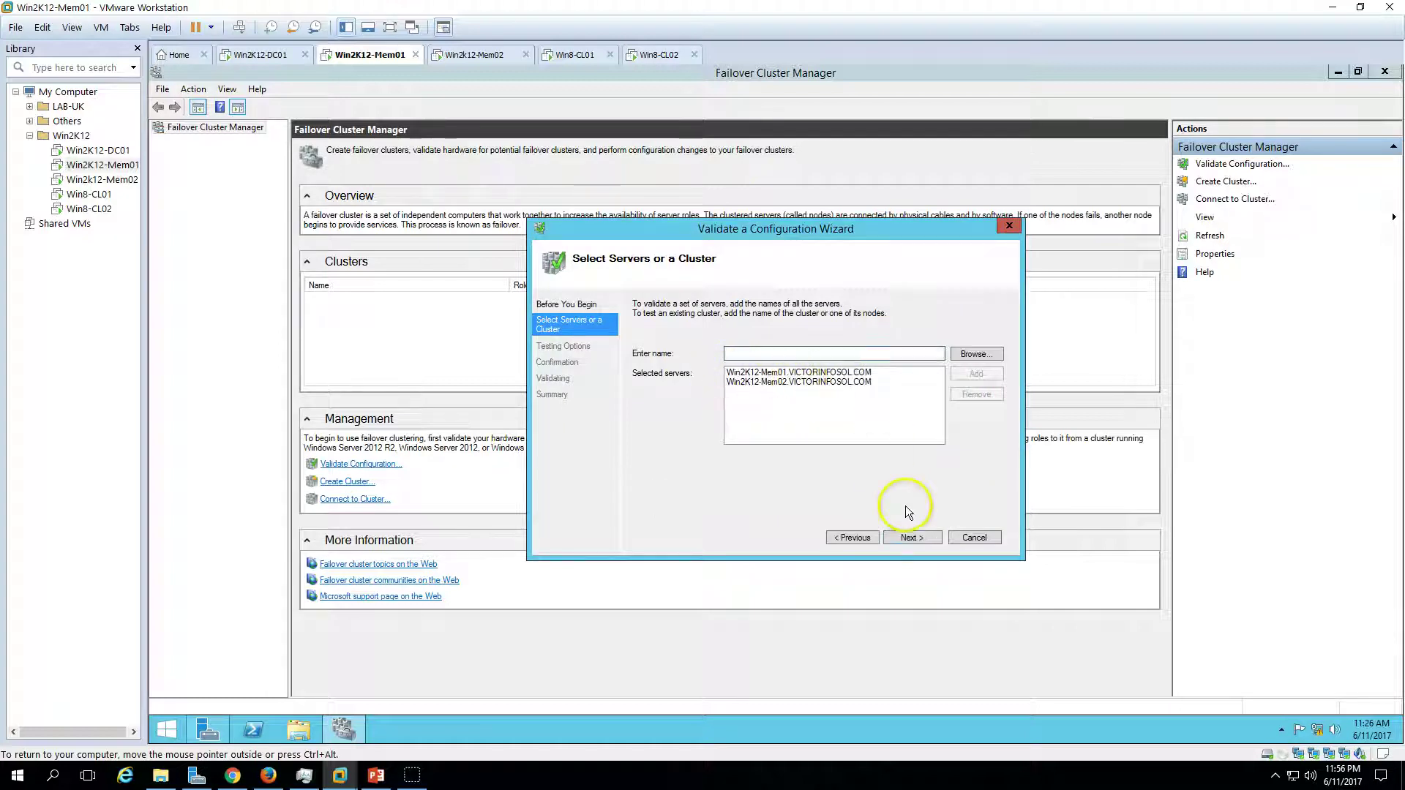
# - Keep Run all tests and start validation from the Confirmation page
pyautogui.click(908, 538)
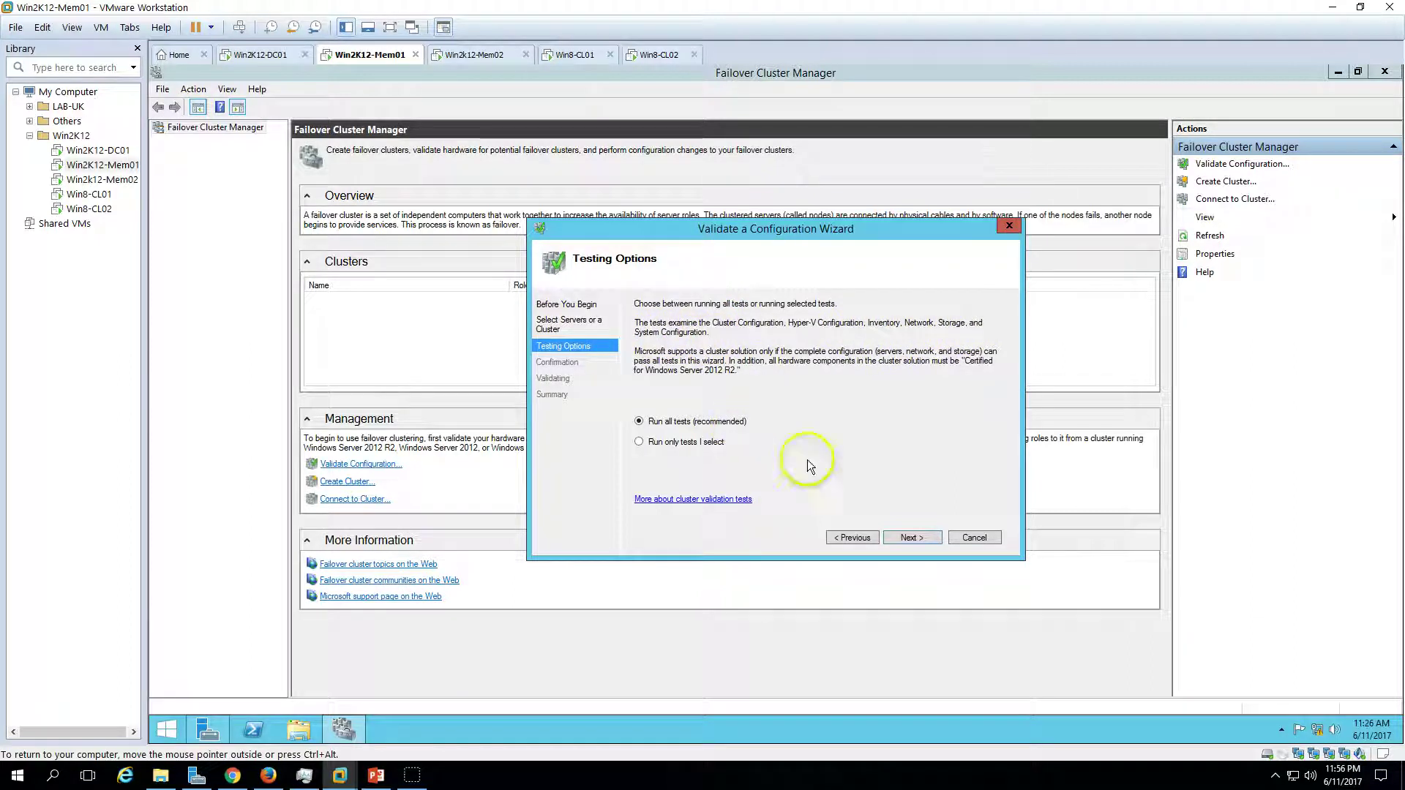
pyautogui.click(920, 538)
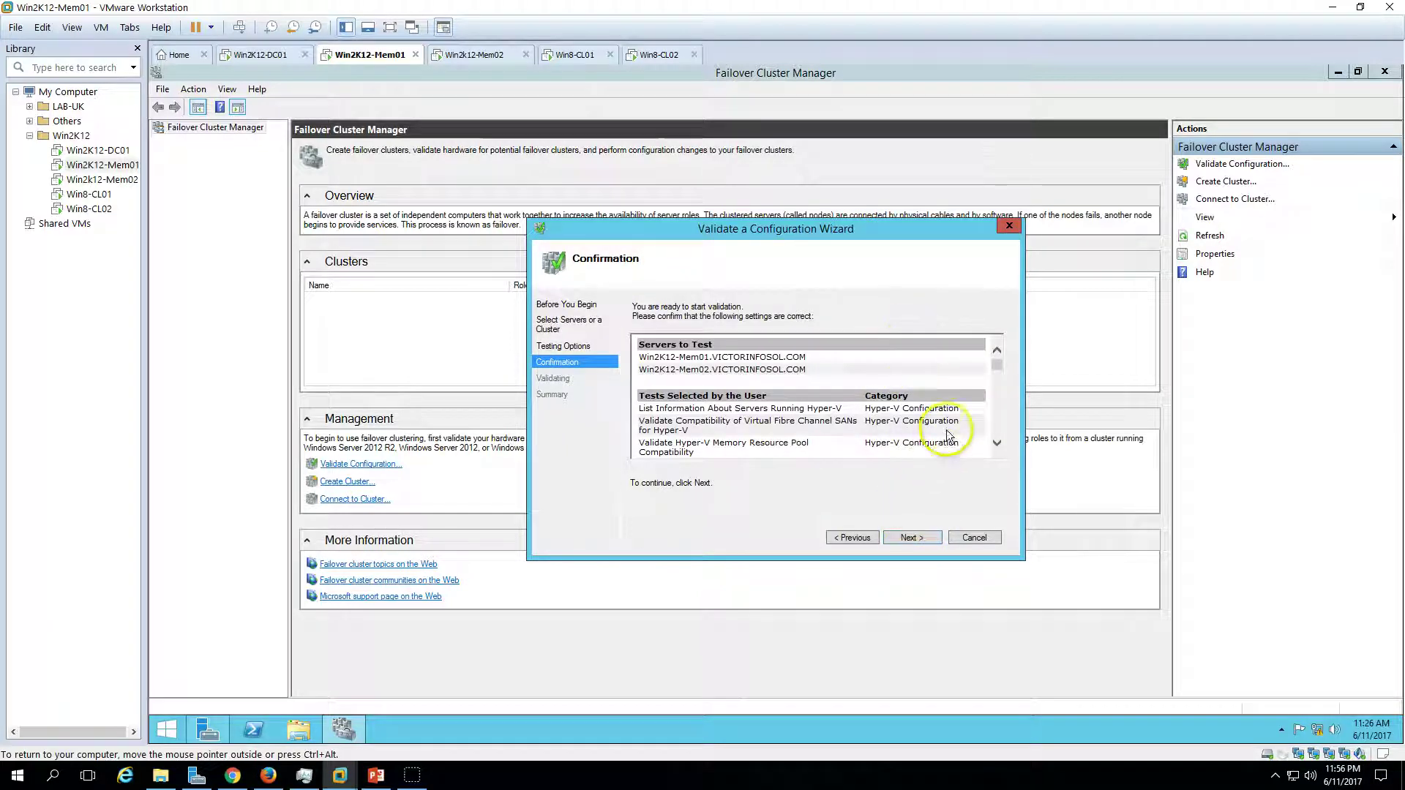
pyautogui.moveTo(1003, 366); pyautogui.dragTo(1000, 423)
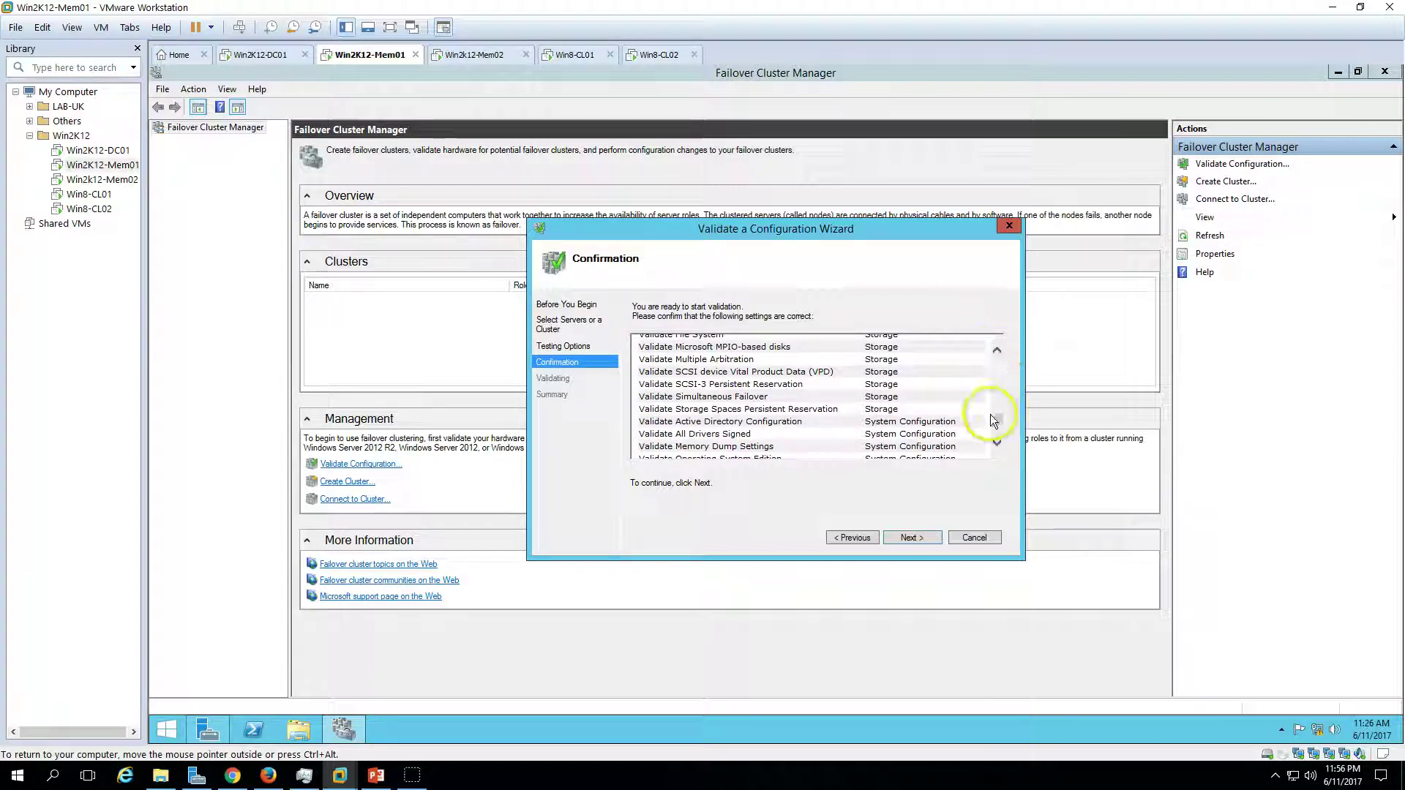
pyautogui.moveTo(999, 421); pyautogui.dragTo(992, 341)
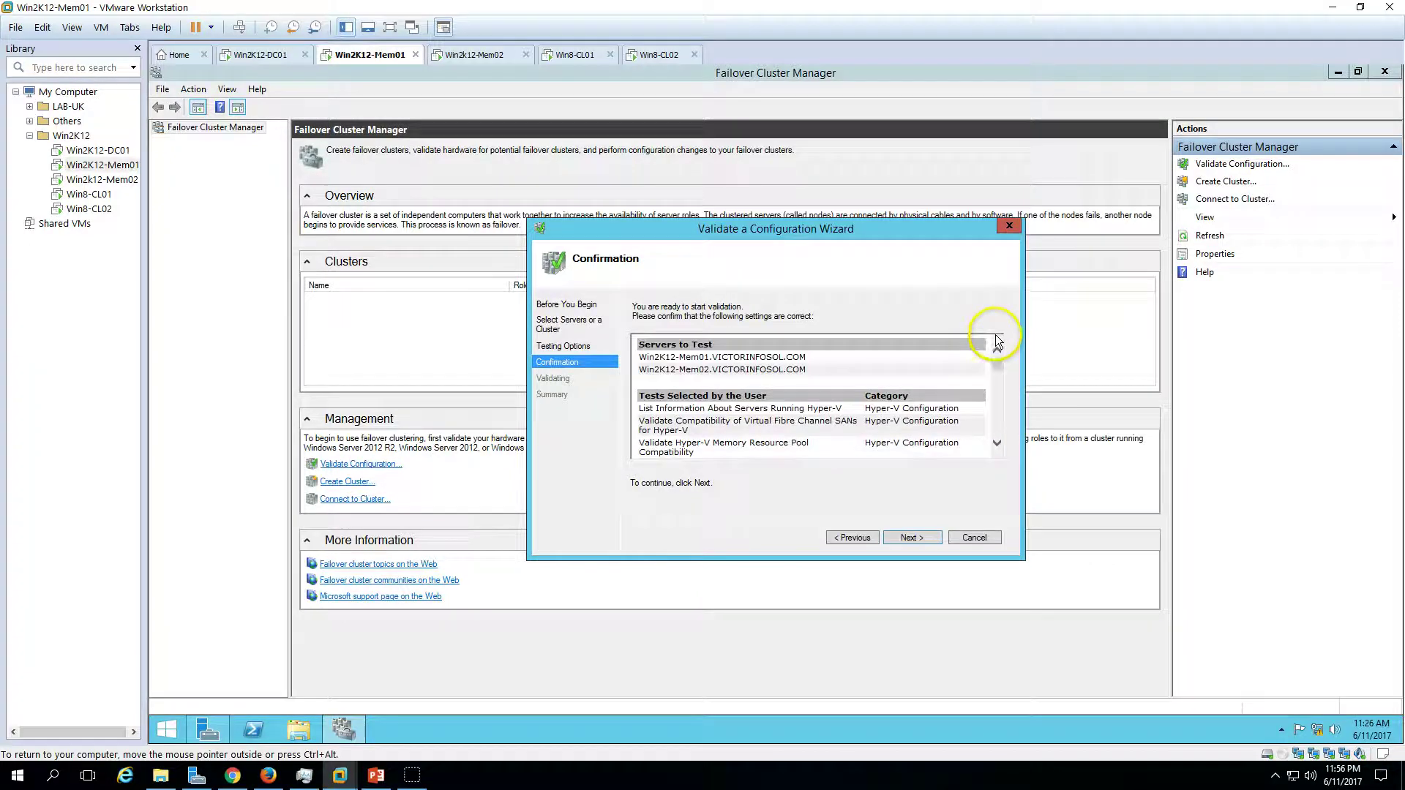
pyautogui.click(909, 538)
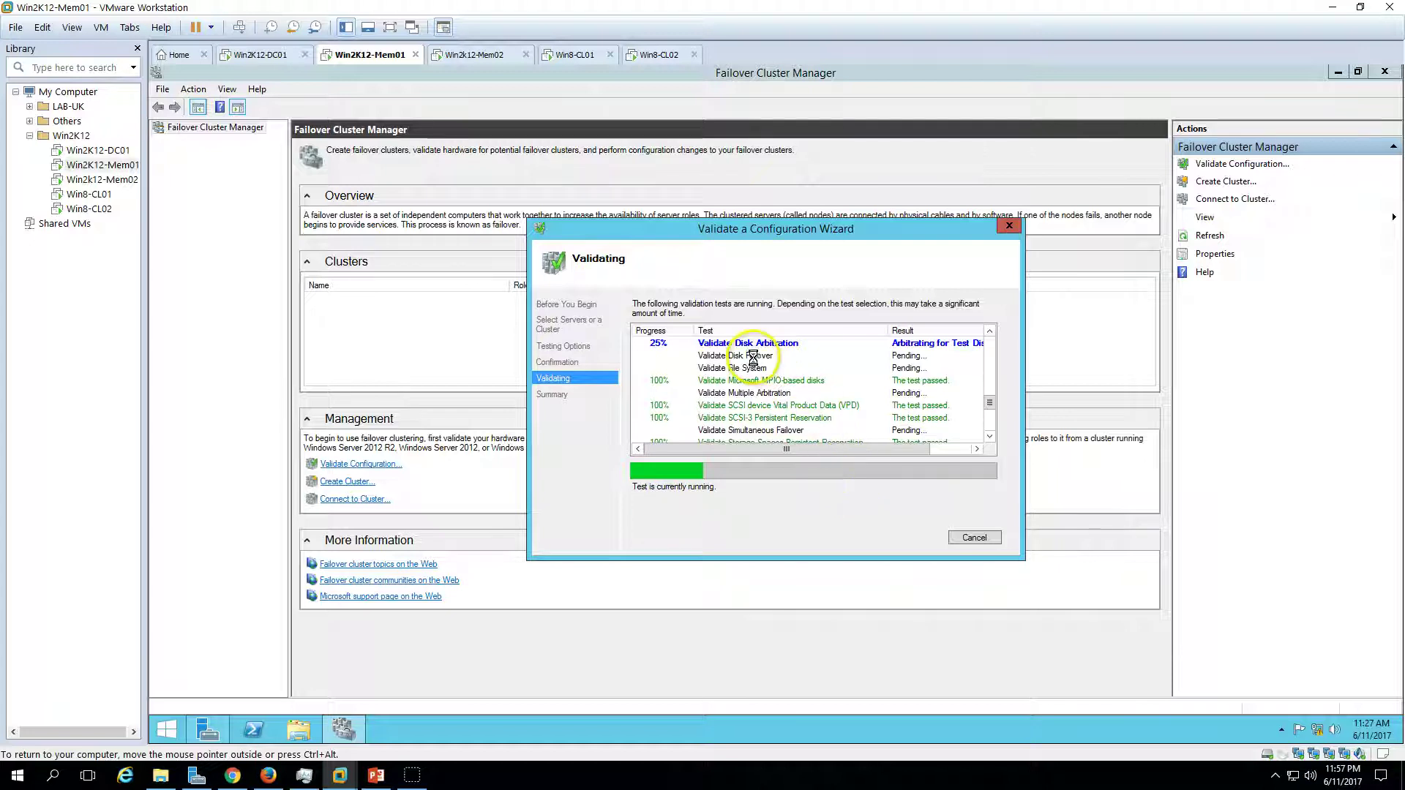
pyautogui.click(989, 331)
pyautogui.click(989, 331)
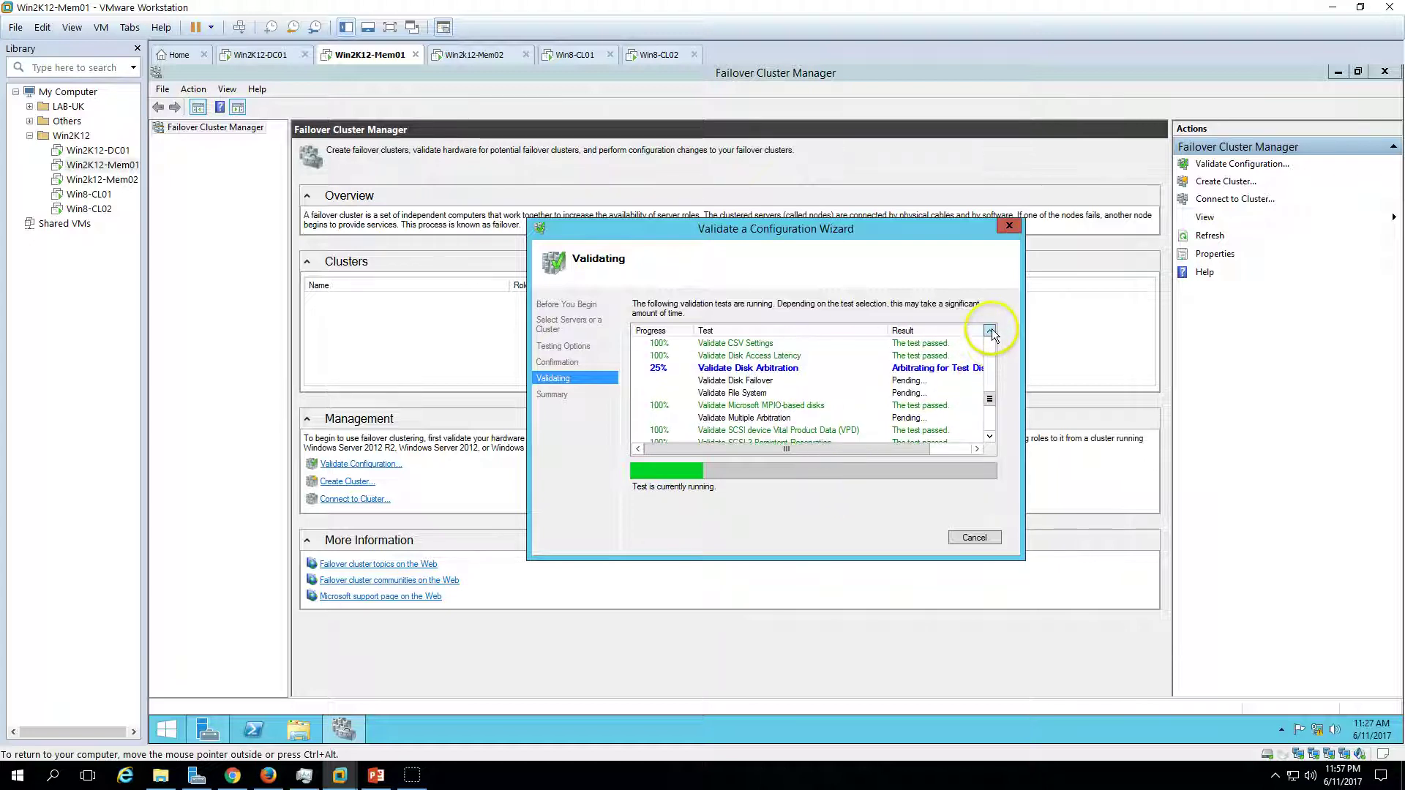
pyautogui.click(990, 331)
pyautogui.click(989, 331)
pyautogui.click(989, 331)
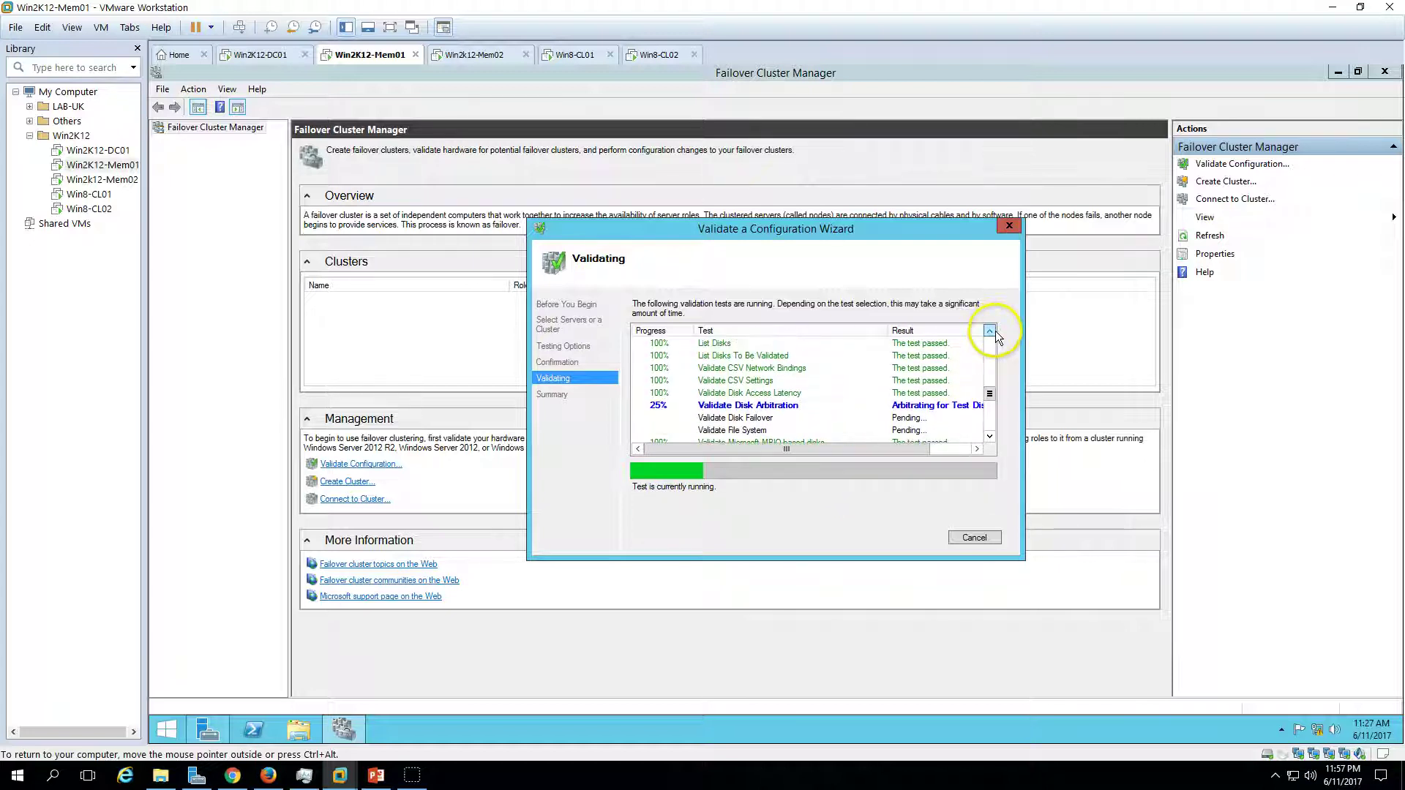
pyautogui.click(989, 437)
pyautogui.click(990, 437)
pyautogui.click(990, 437)
pyautogui.click(990, 437)
pyautogui.click(989, 437)
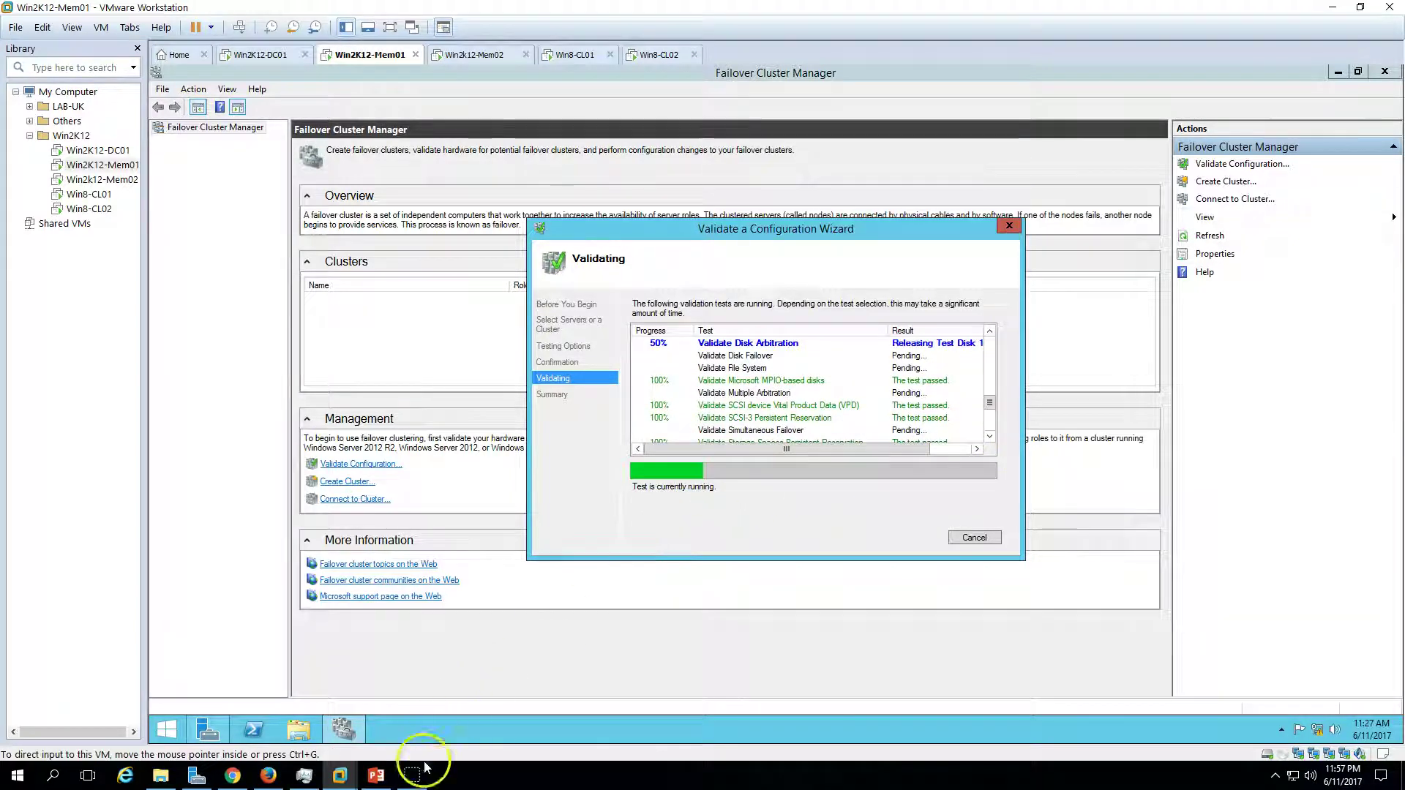
pyautogui.click(990, 437)
pyautogui.click(990, 437)
pyautogui.click(990, 437)
pyautogui.click(990, 437)
pyautogui.click(990, 436)
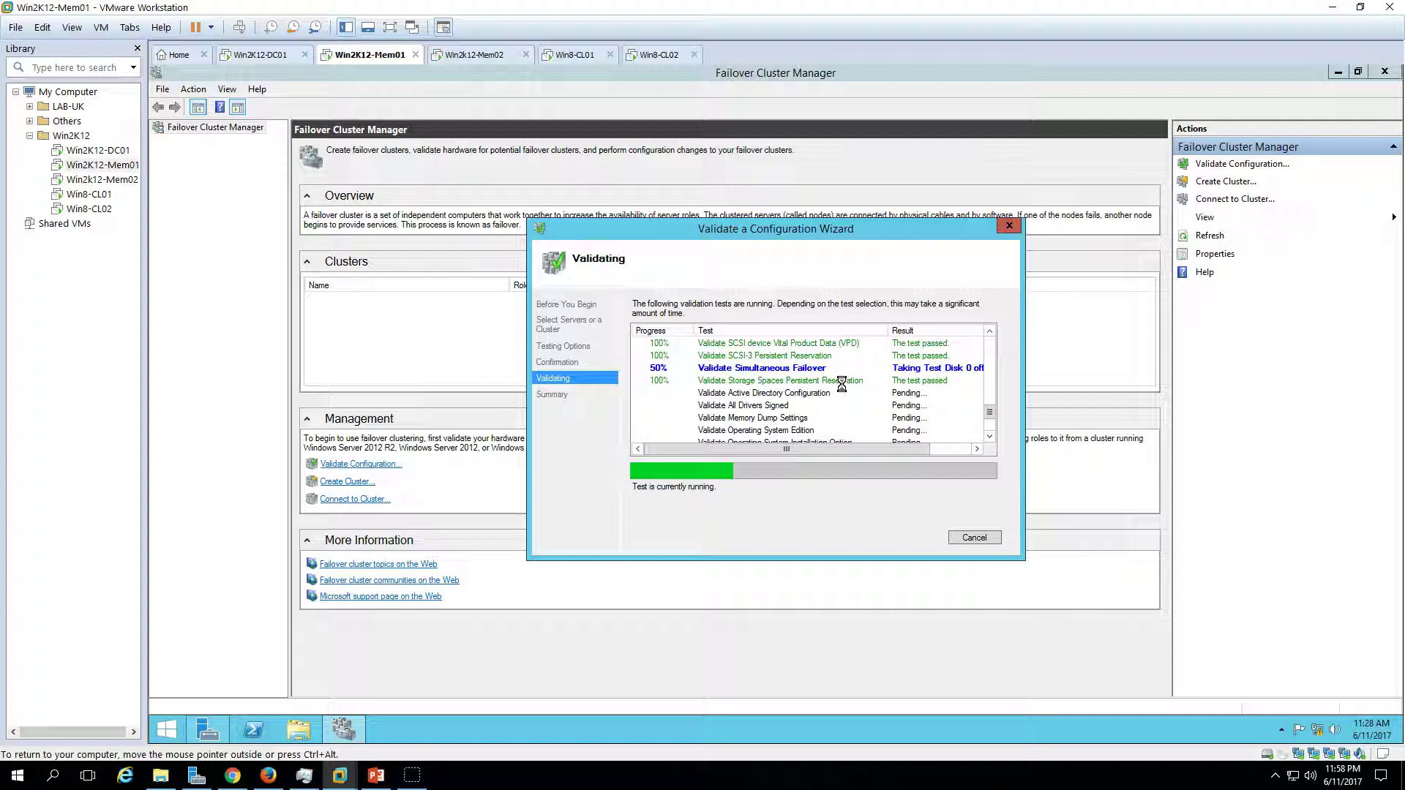
pyautogui.click(989, 331)
pyautogui.click(989, 330)
pyautogui.click(990, 331)
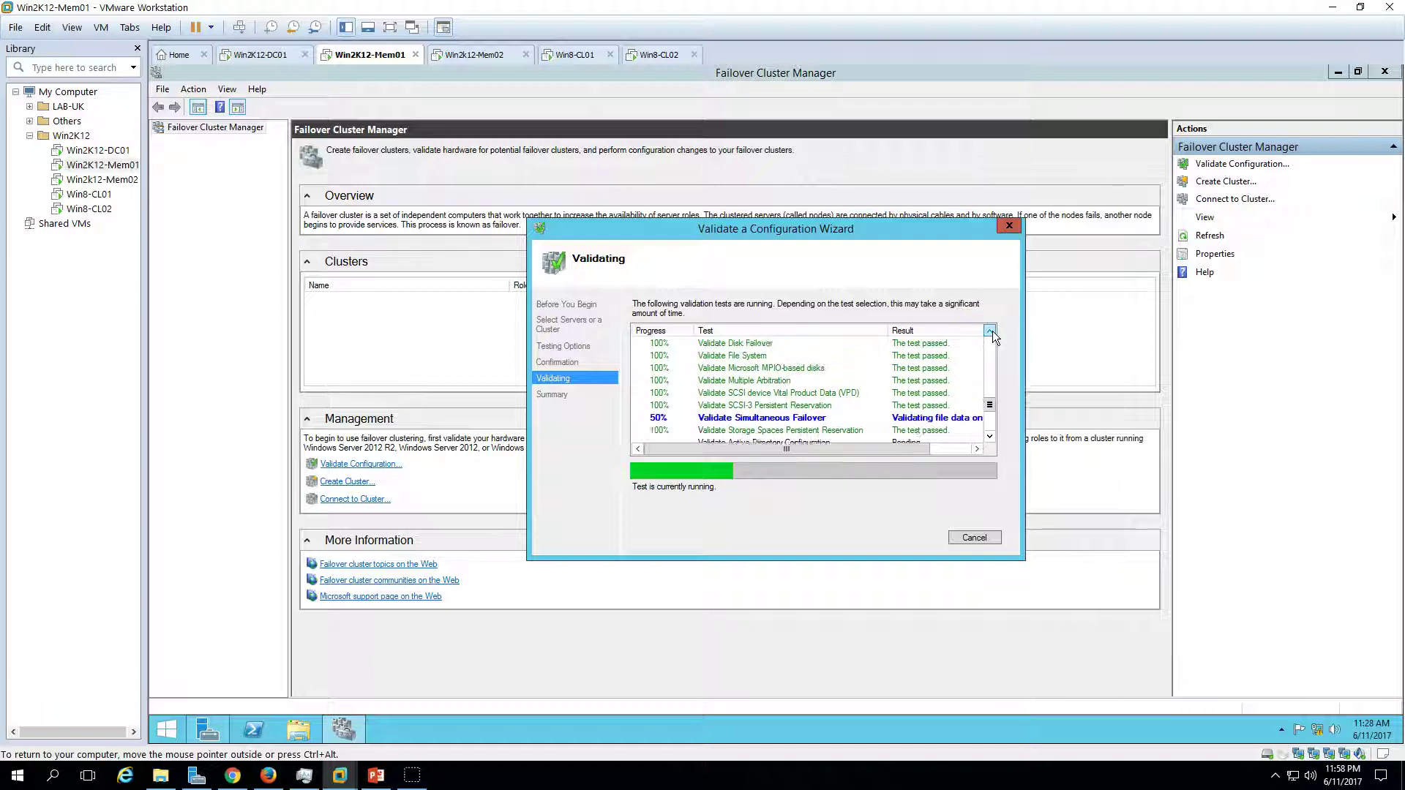
pyautogui.click(989, 331)
pyautogui.click(989, 330)
pyautogui.click(992, 331)
pyautogui.click(992, 330)
pyautogui.click(992, 330)
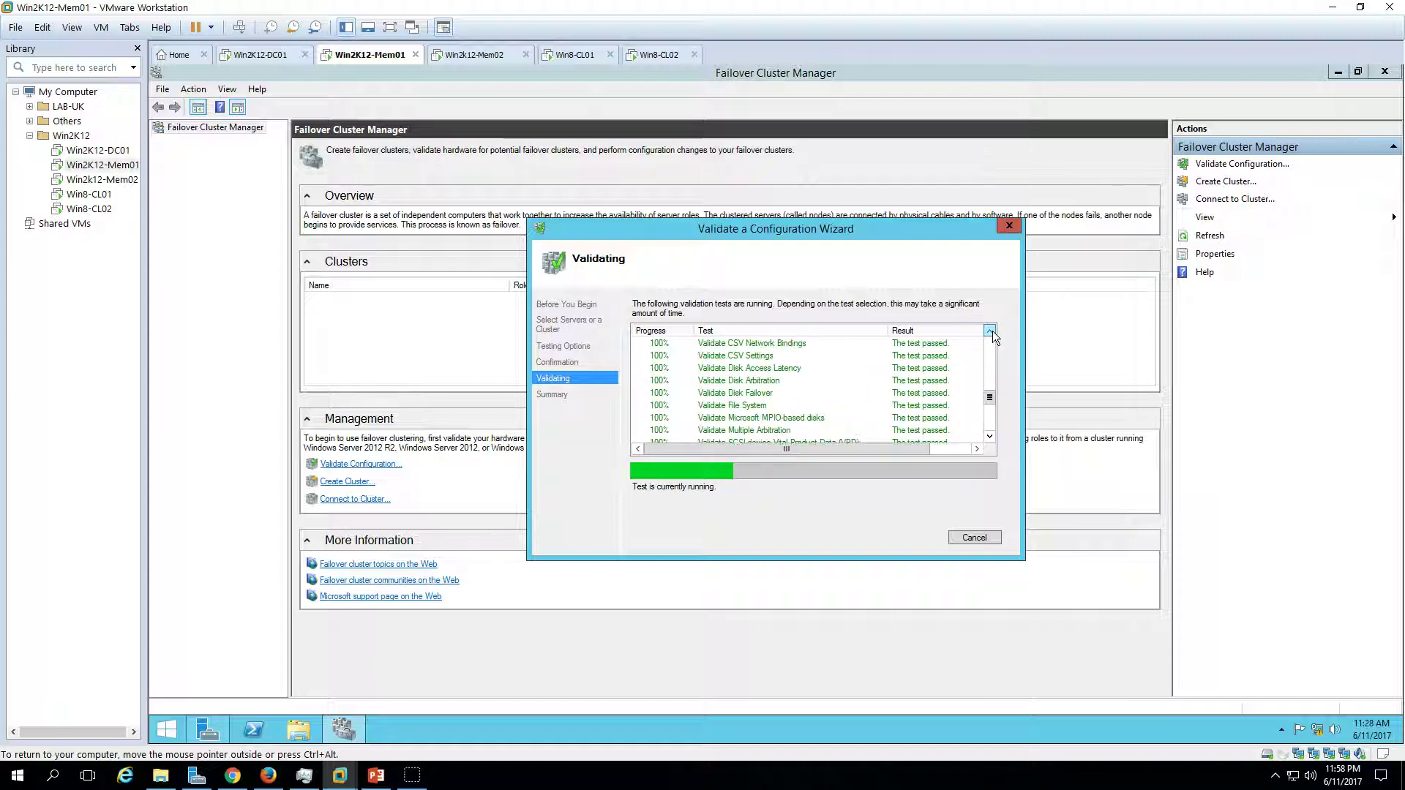
pyautogui.click(992, 331)
pyautogui.click(992, 330)
pyautogui.click(993, 331)
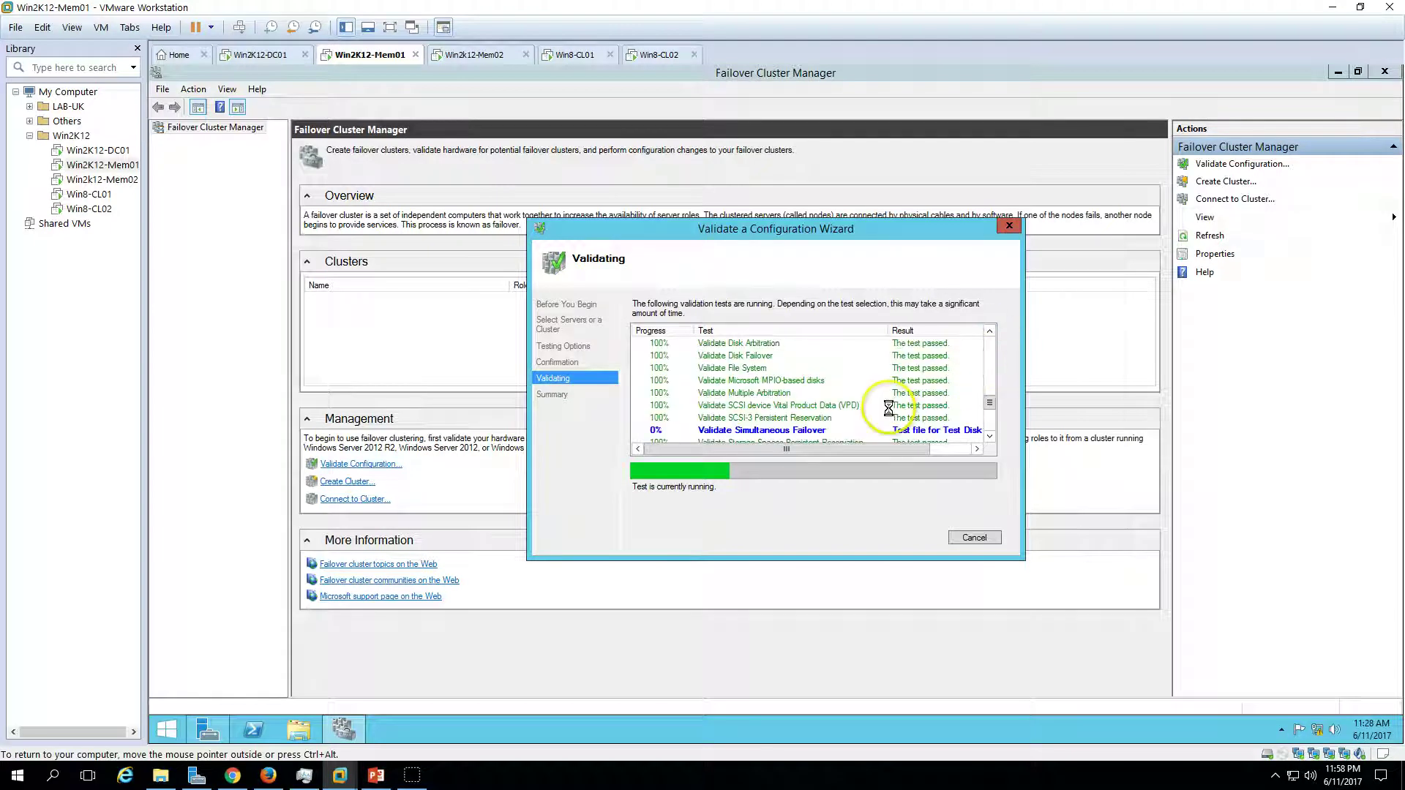
pyautogui.click(989, 436)
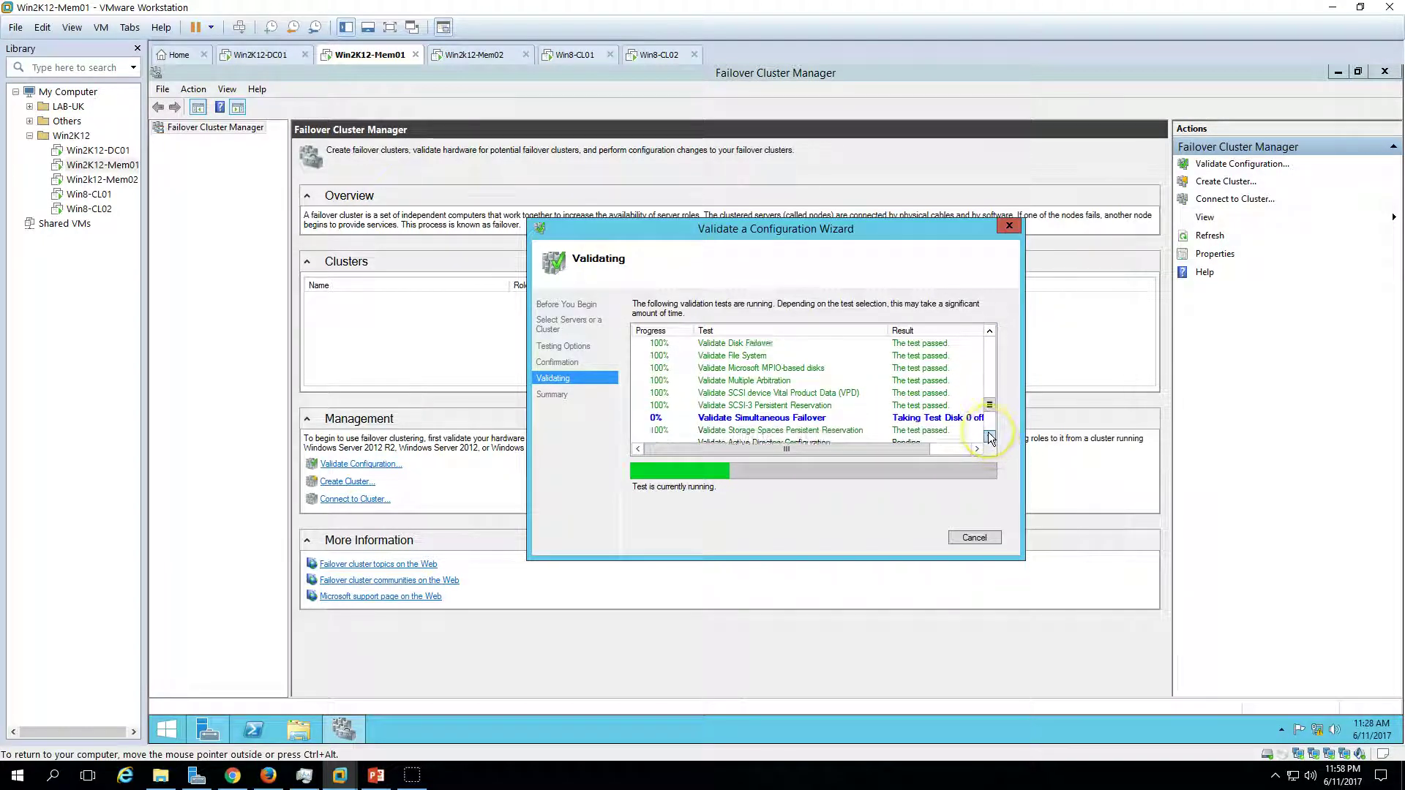
pyautogui.click(990, 436)
pyautogui.click(990, 436)
pyautogui.click(989, 436)
pyautogui.click(988, 436)
pyautogui.click(988, 435)
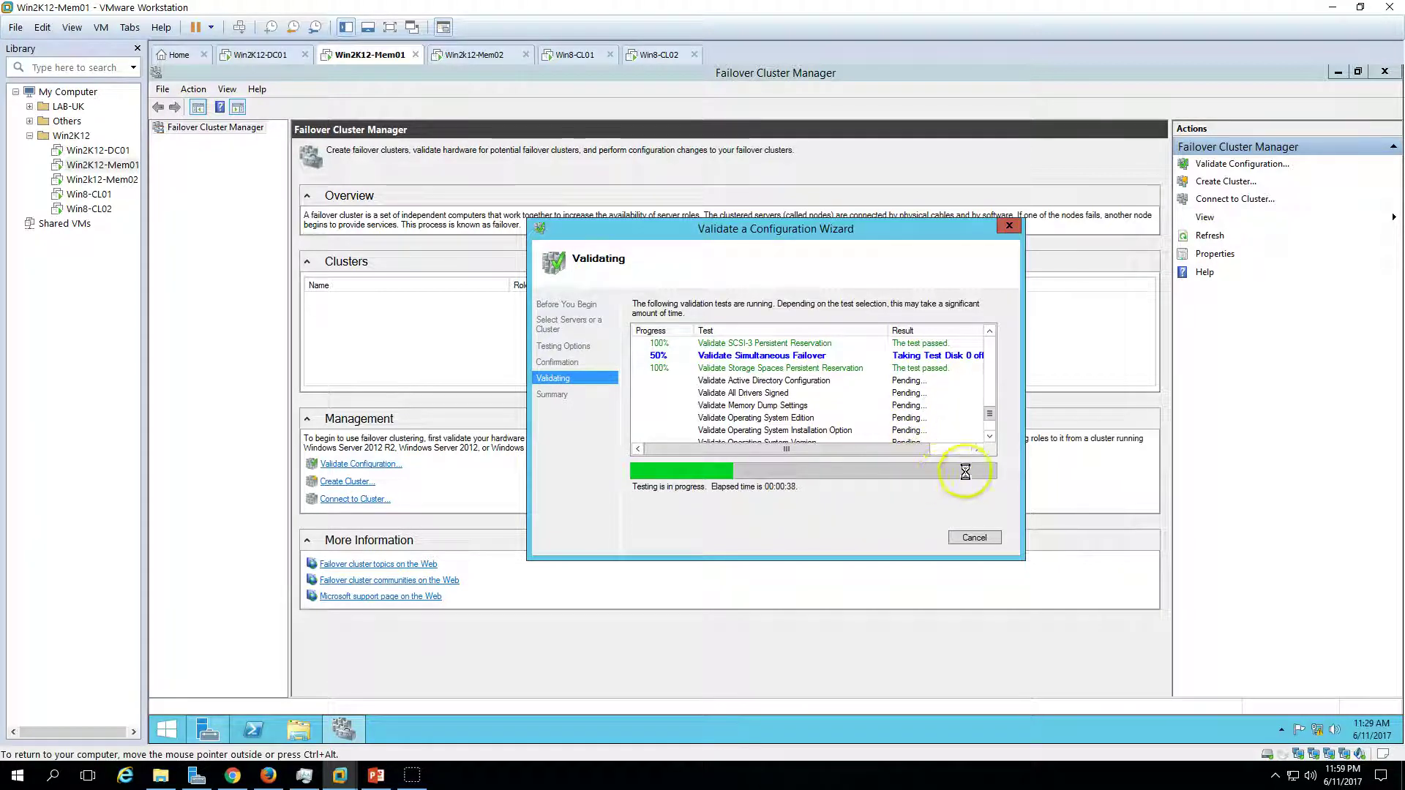
pyautogui.click(989, 437)
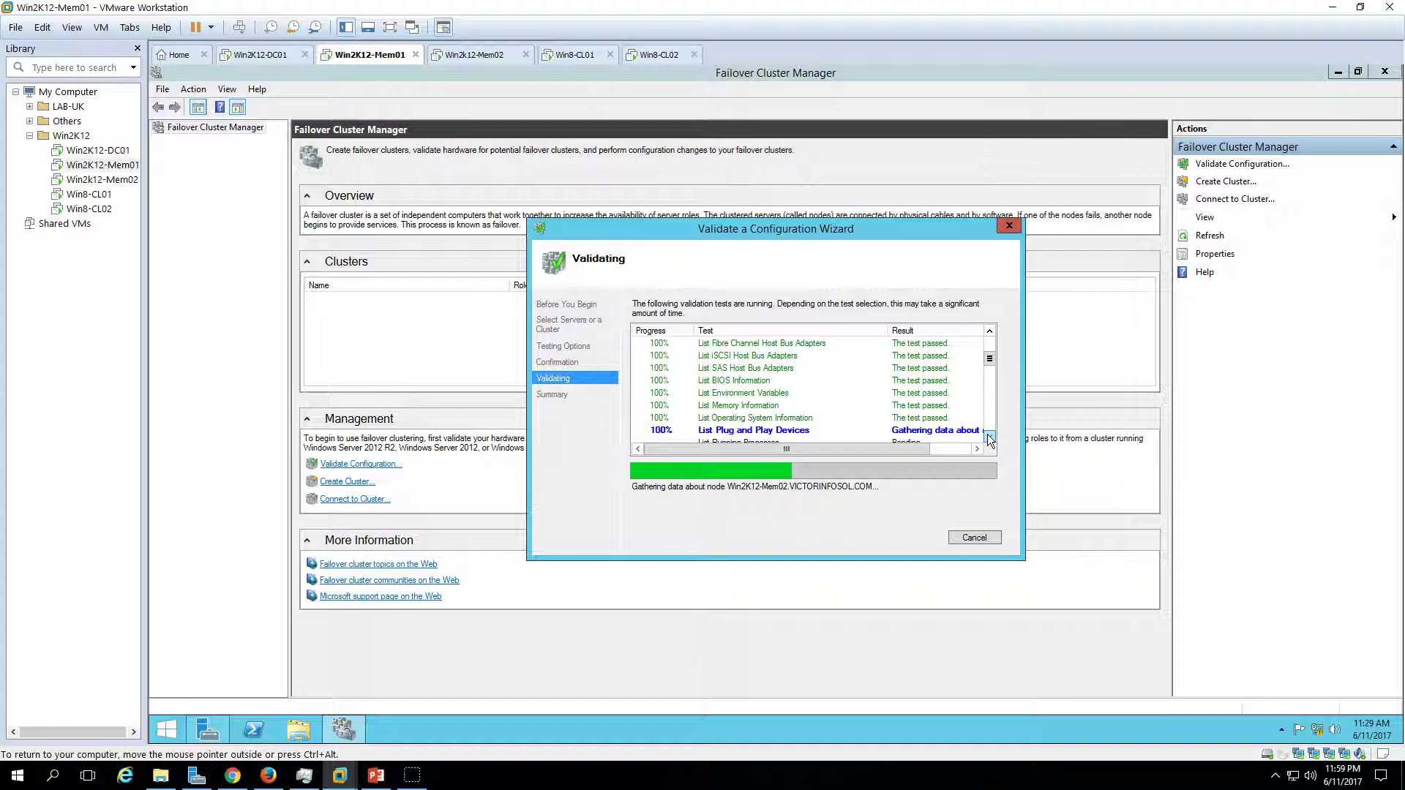
pyautogui.click(989, 439)
pyautogui.click(990, 439)
pyautogui.click(990, 439)
pyautogui.click(990, 439)
pyautogui.click(989, 439)
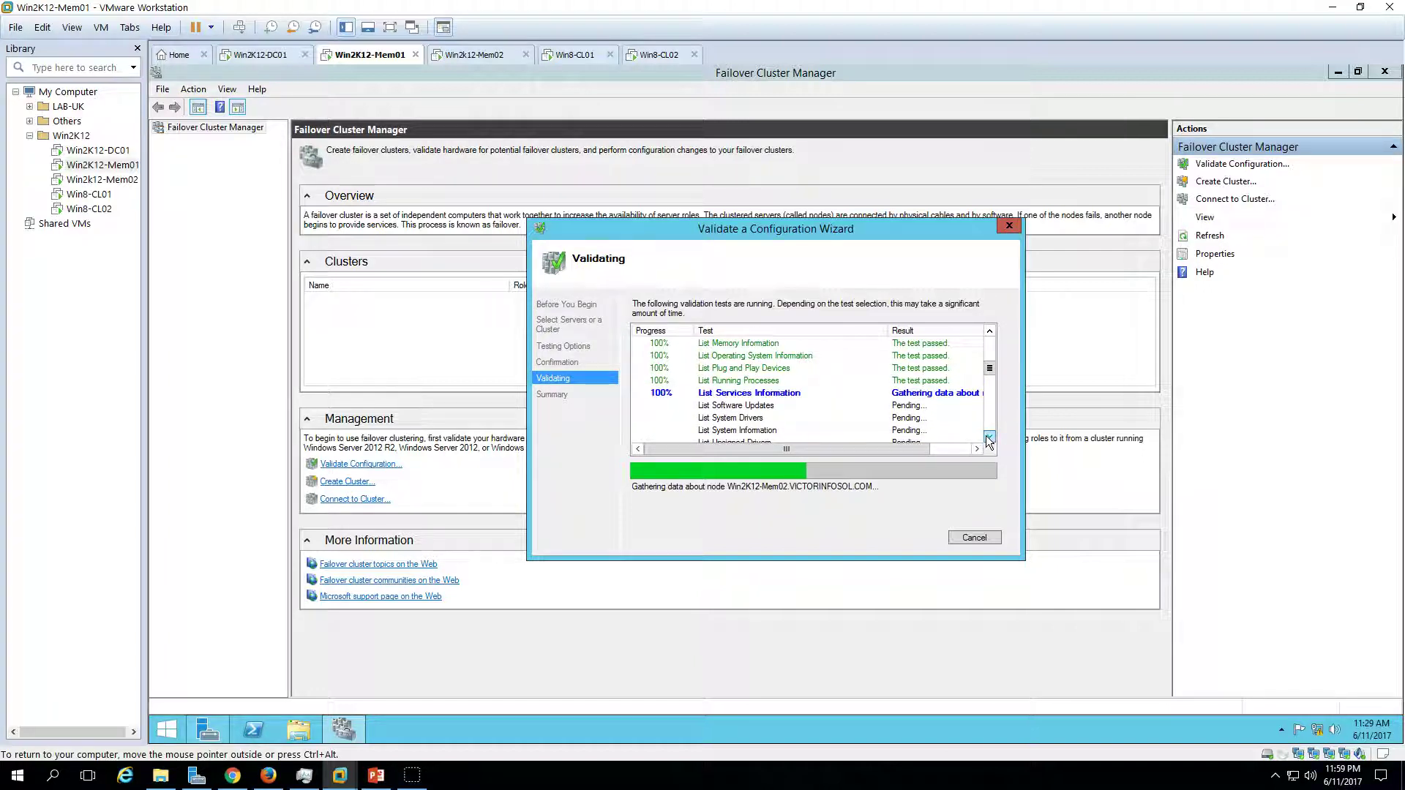
pyautogui.click(992, 367)
pyautogui.scroll(1, 993, 365)
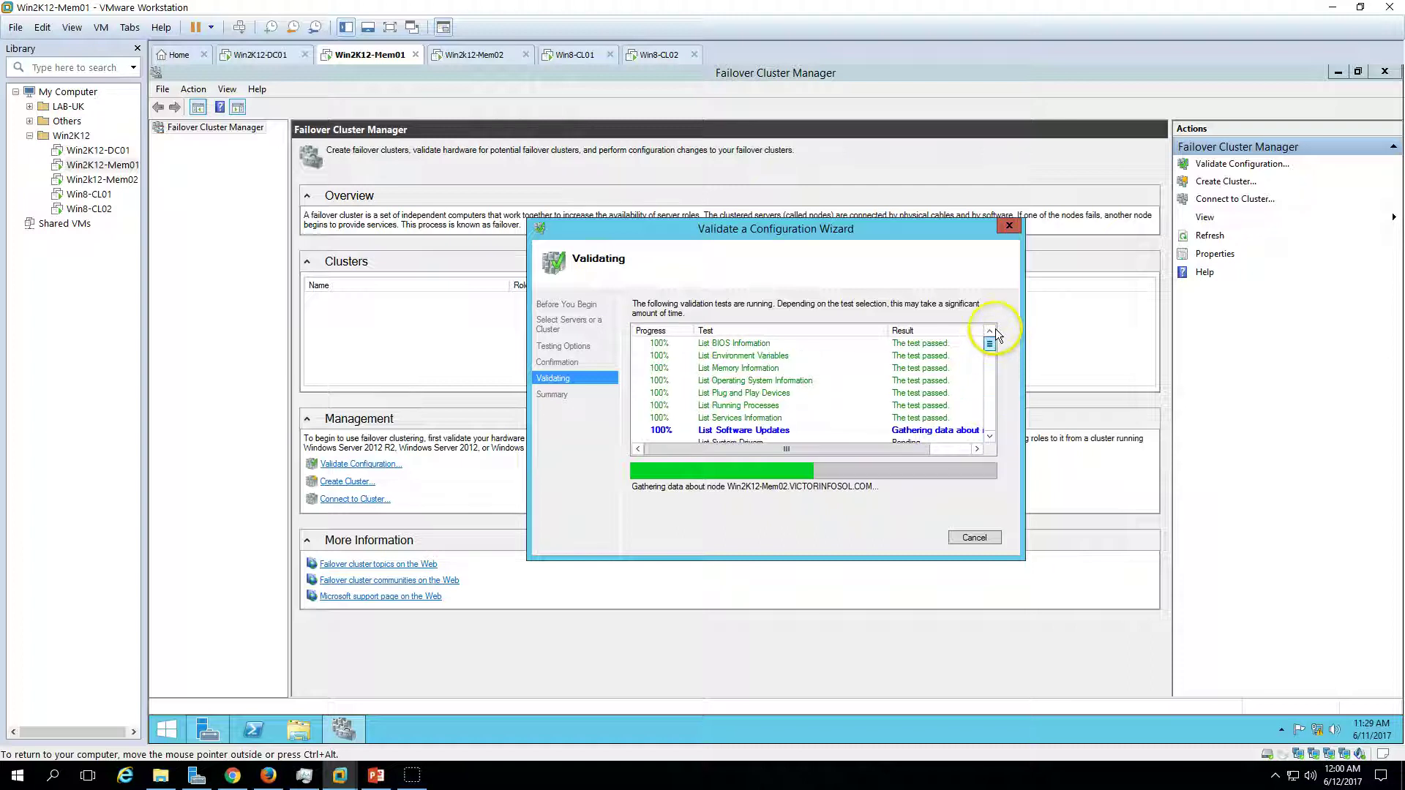
pyautogui.moveTo(996, 366)
pyautogui.mouseDown()
pyautogui.moveTo(989, 438)
pyautogui.moveTo(989, 373)
pyautogui.mouseUp()
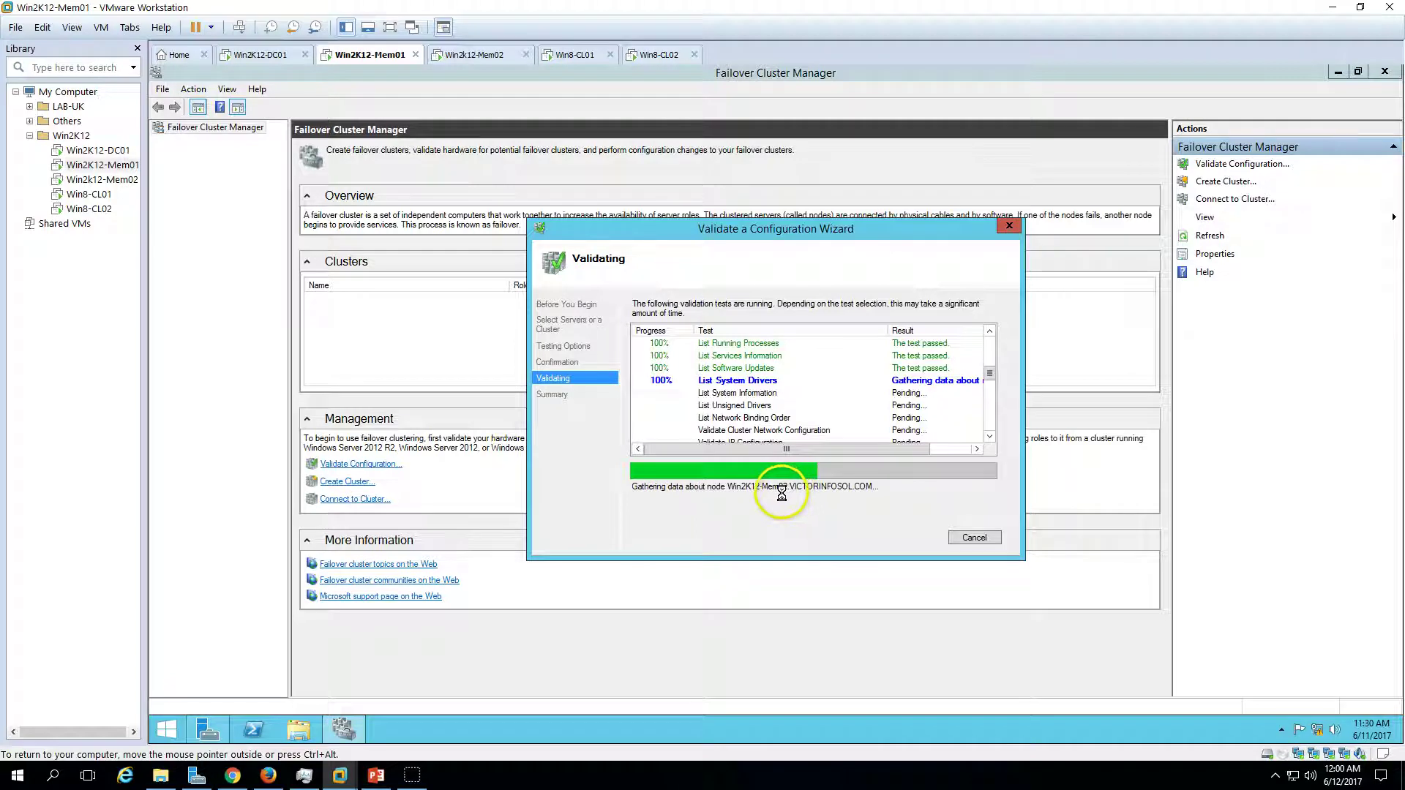
pyautogui.click(989, 438)
pyautogui.click(989, 438)
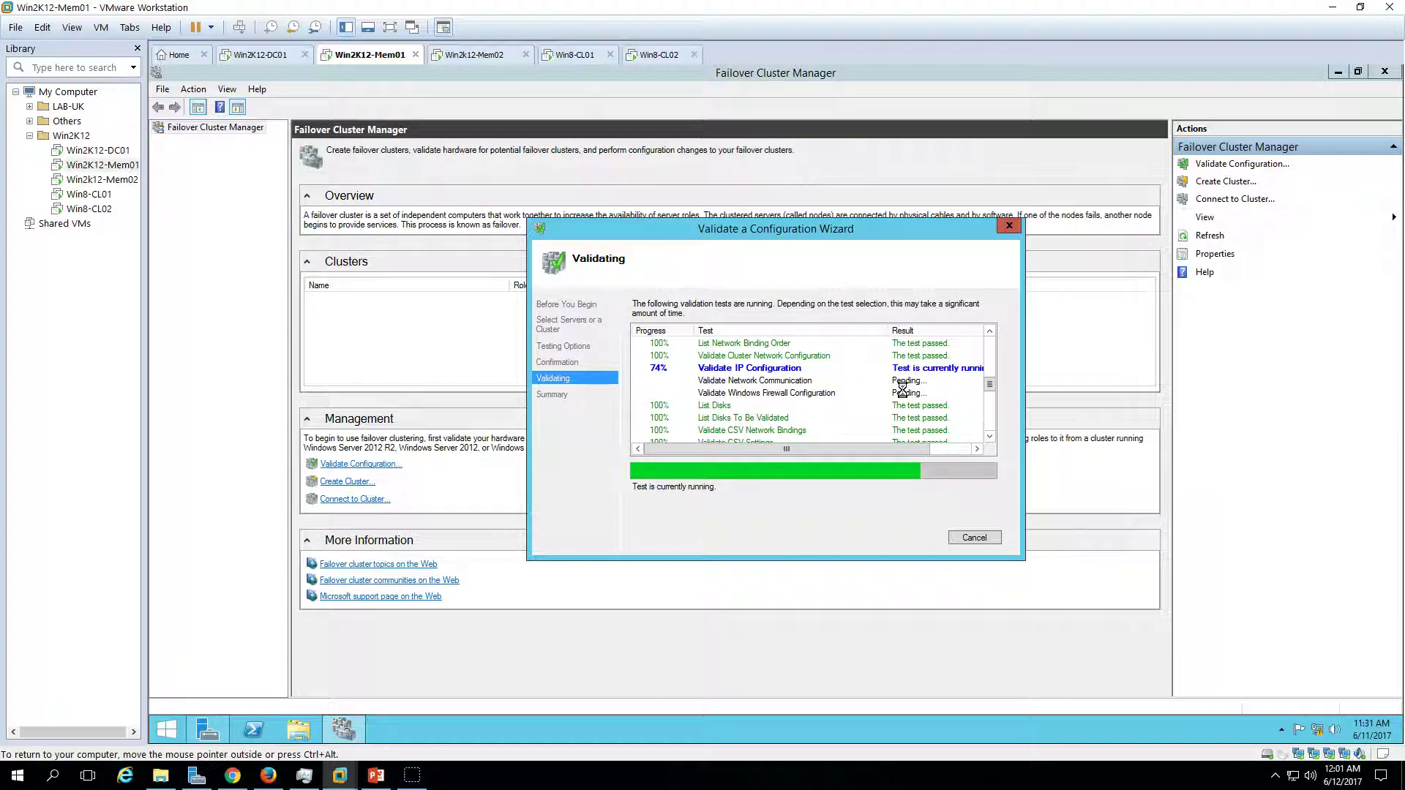
# - Wait for validation to finish and review the report marking both nodes Validated
pyautogui.click(993, 385)
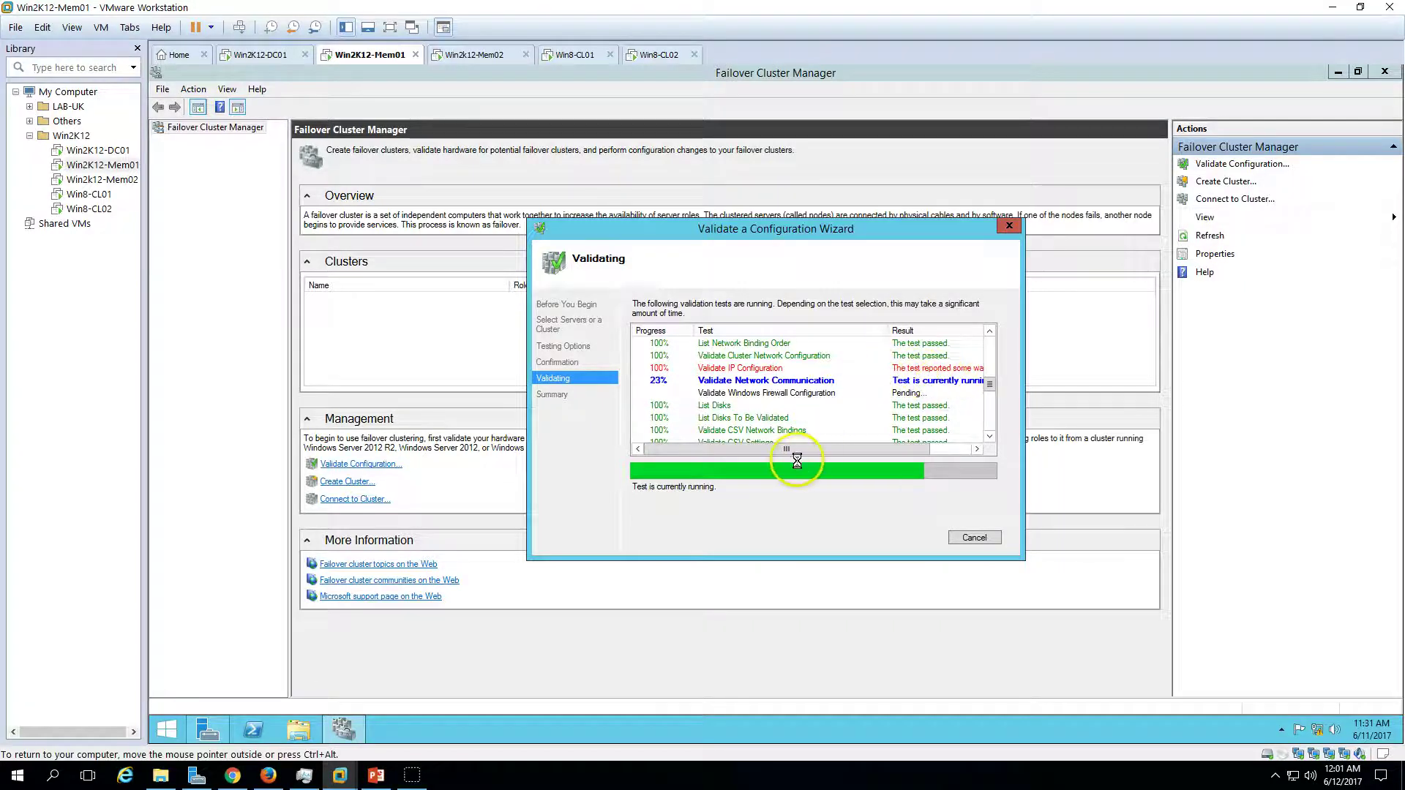
pyautogui.moveTo(810, 450); pyautogui.dragTo(893, 451)
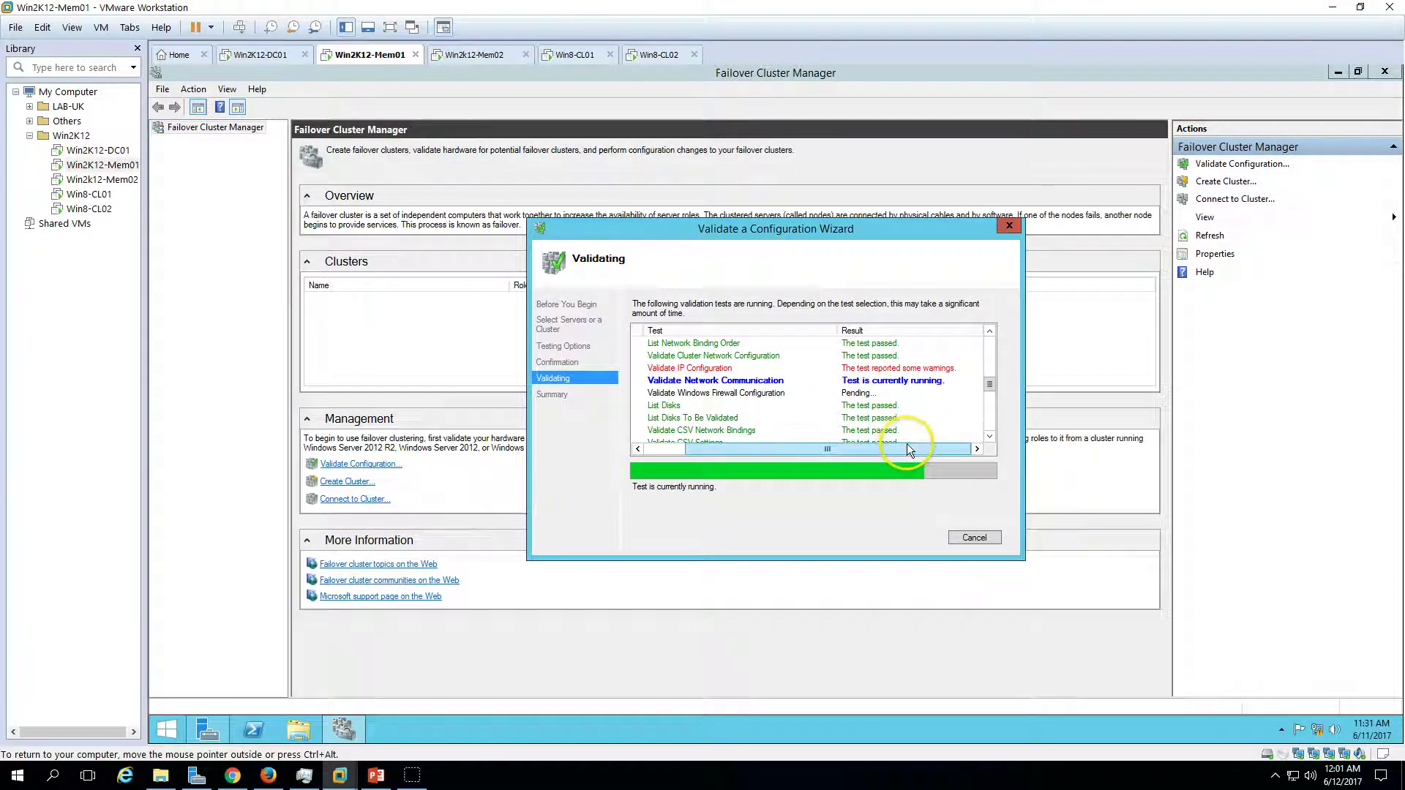
pyautogui.moveTo(894, 448); pyautogui.dragTo(736, 442)
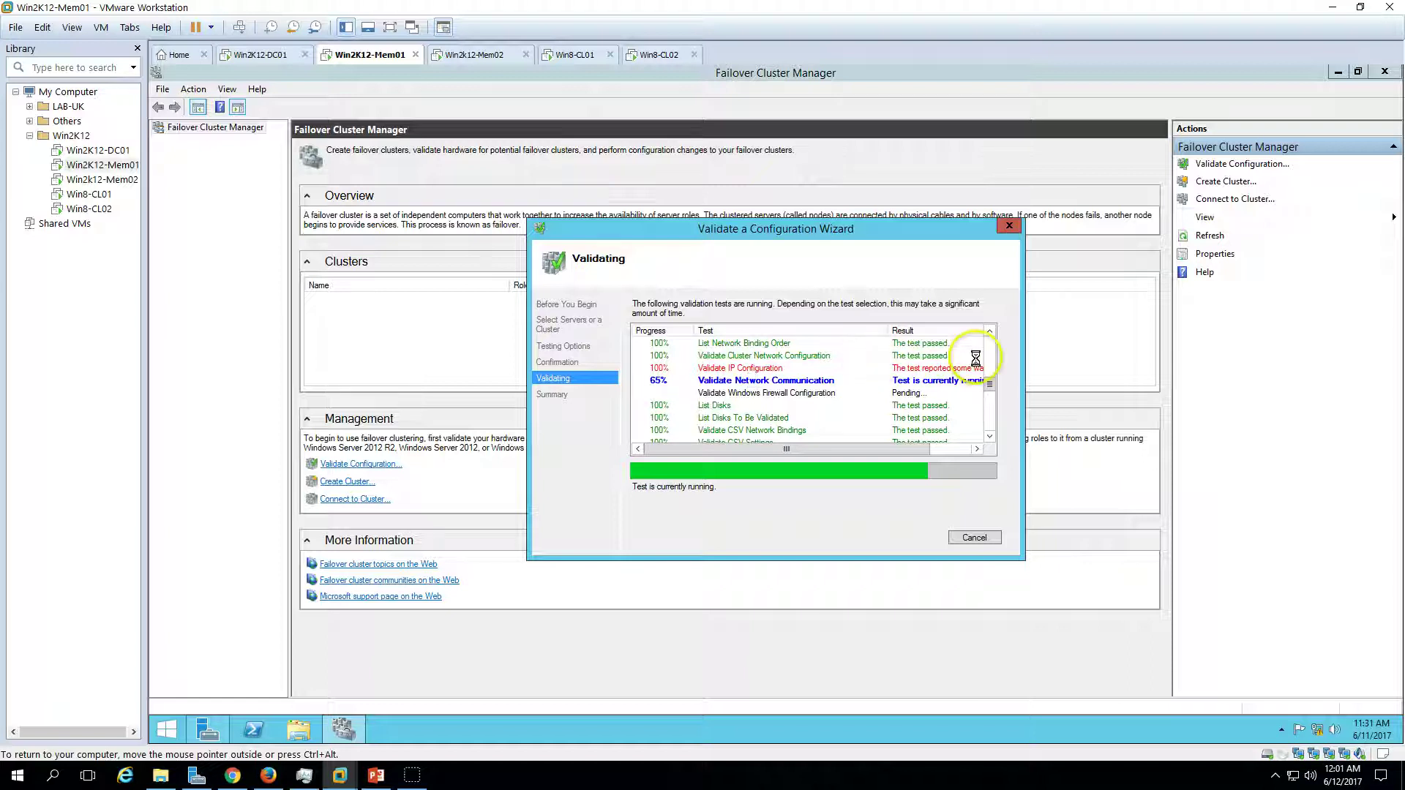
pyautogui.moveTo(780, 450); pyautogui.dragTo(718, 451)
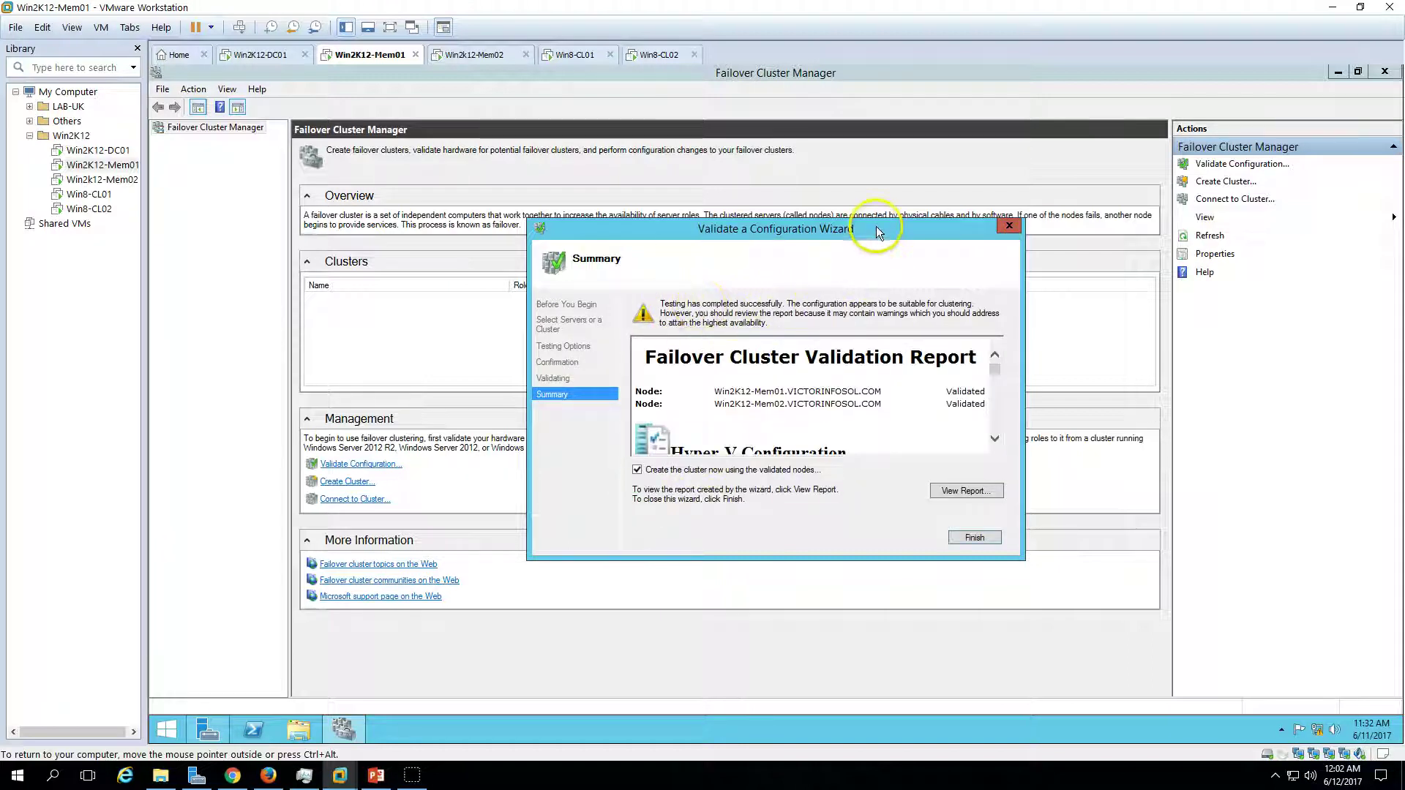
# - Open the full validation report in Internet Explorer with recommended settings, maximized
pyautogui.click(977, 492)
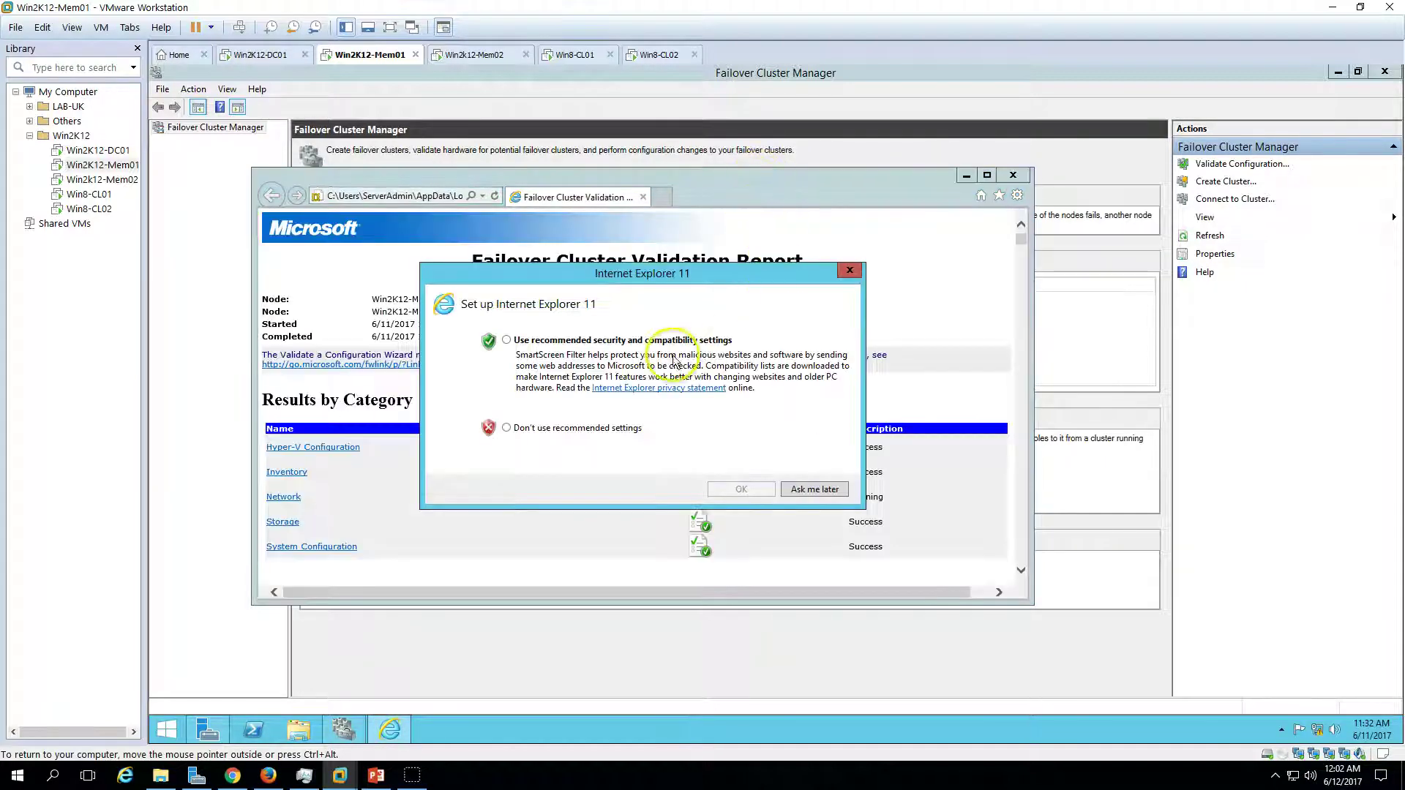
pyautogui.click(644, 340)
pyautogui.click(738, 489)
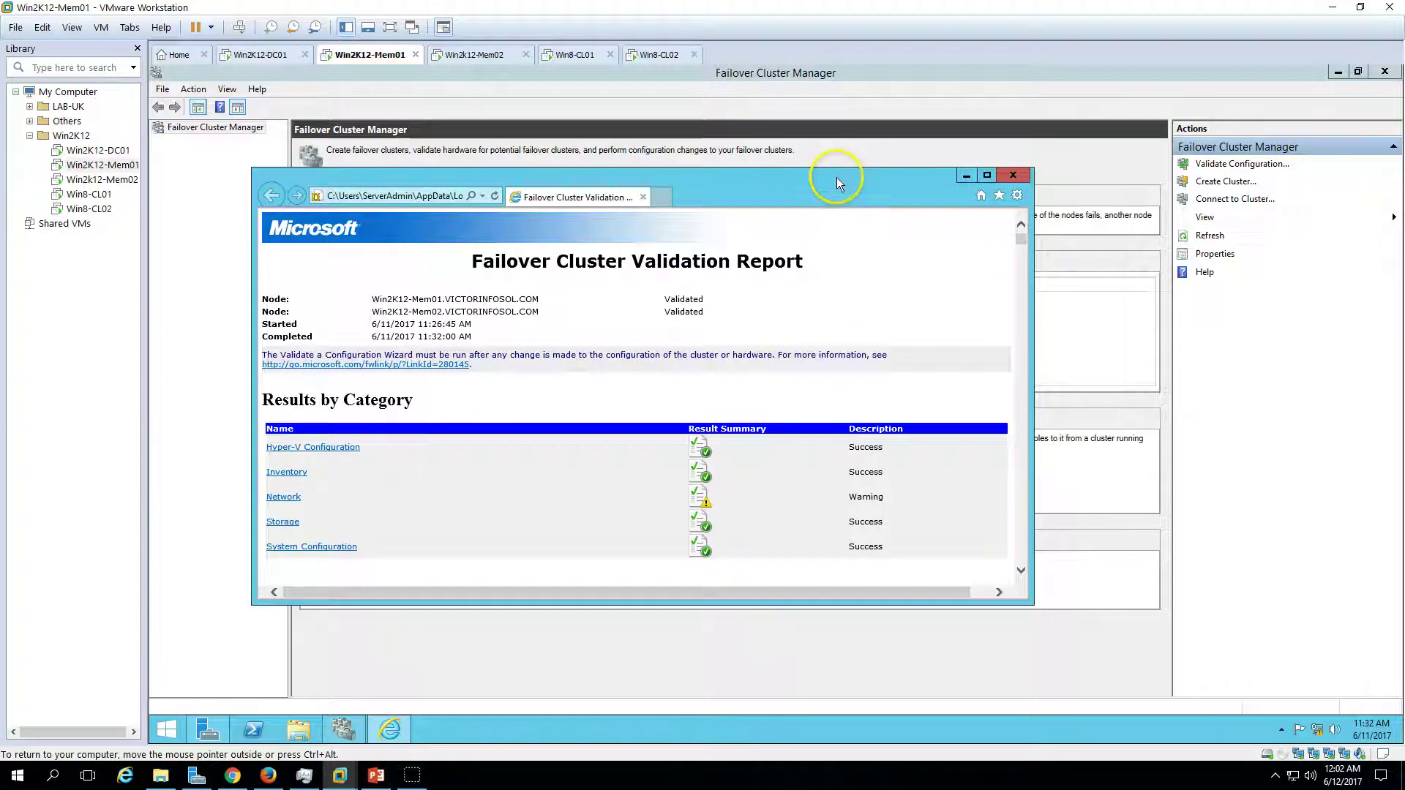
pyautogui.doubleClick(836, 177)
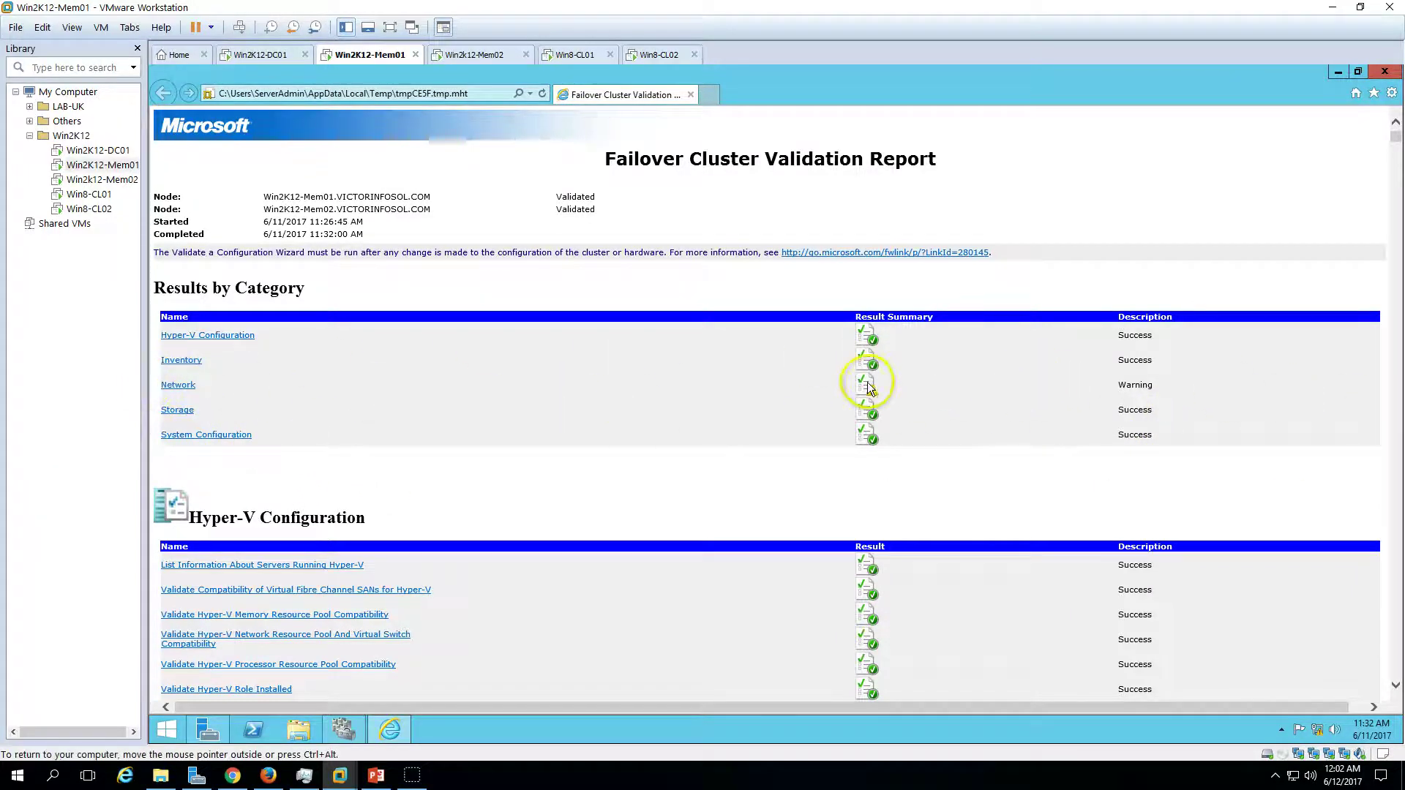
# - Show the Validate Network Communication details under Network and scroll through them
pyautogui.click(177, 385)
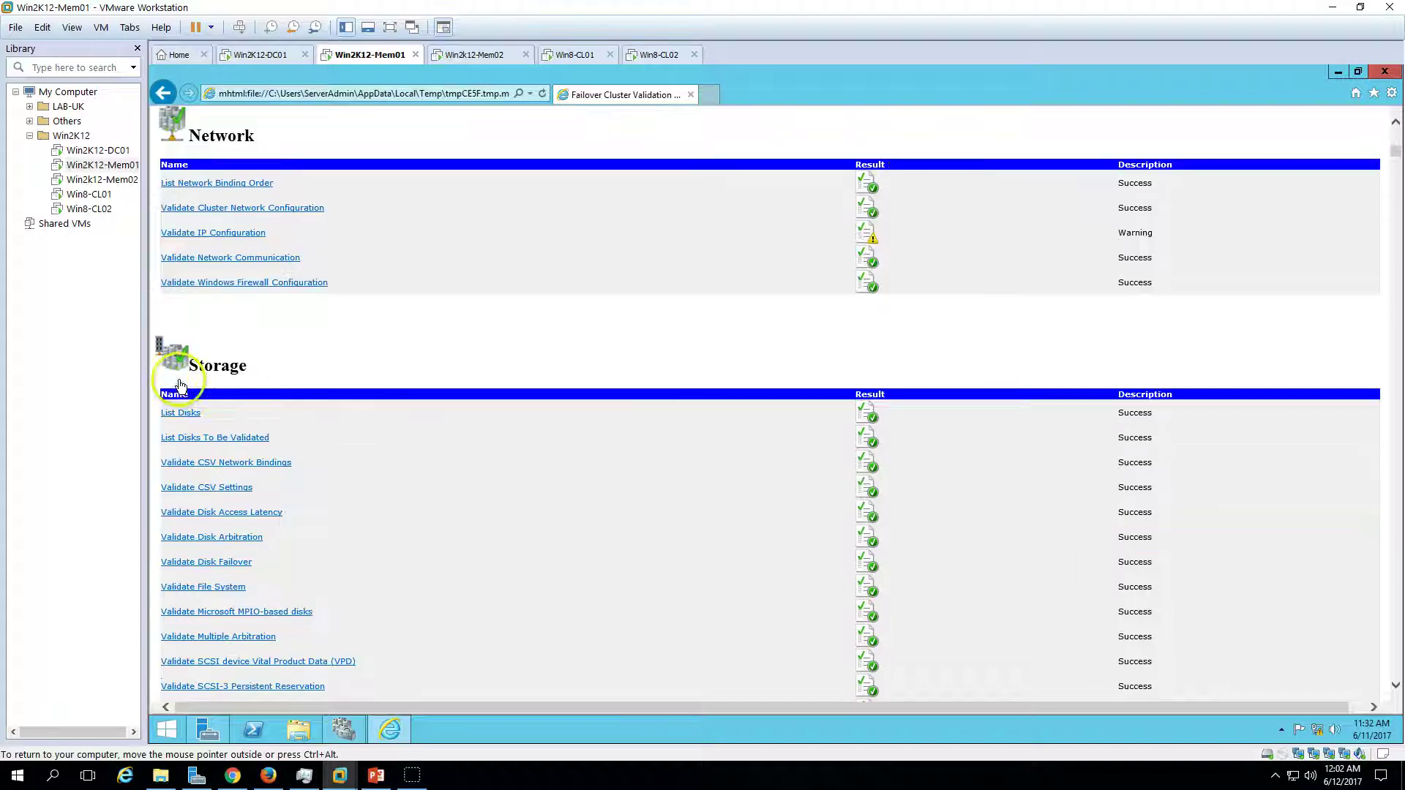
pyautogui.click(275, 259)
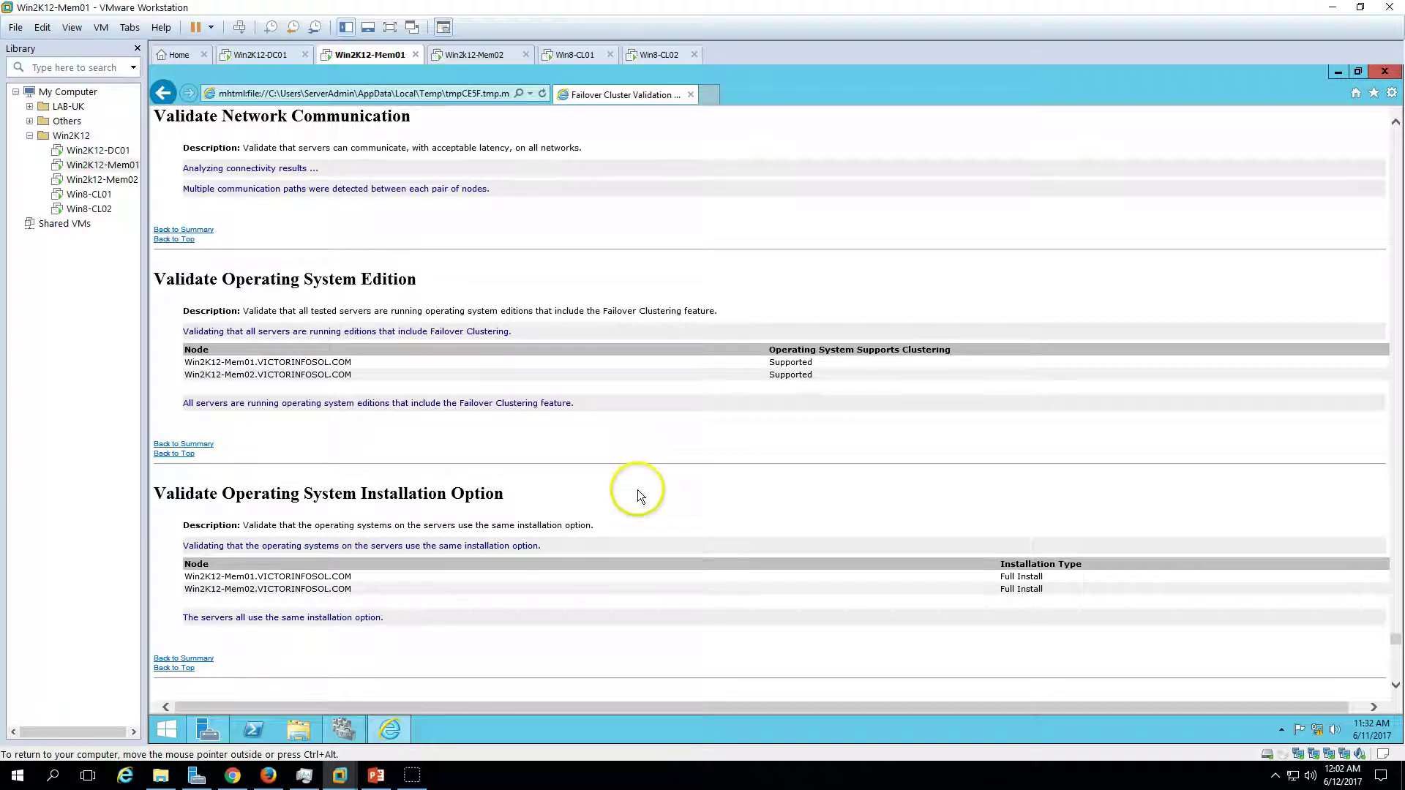
pyautogui.scroll(-6, 638, 490)
pyautogui.scroll(-7, 635, 482)
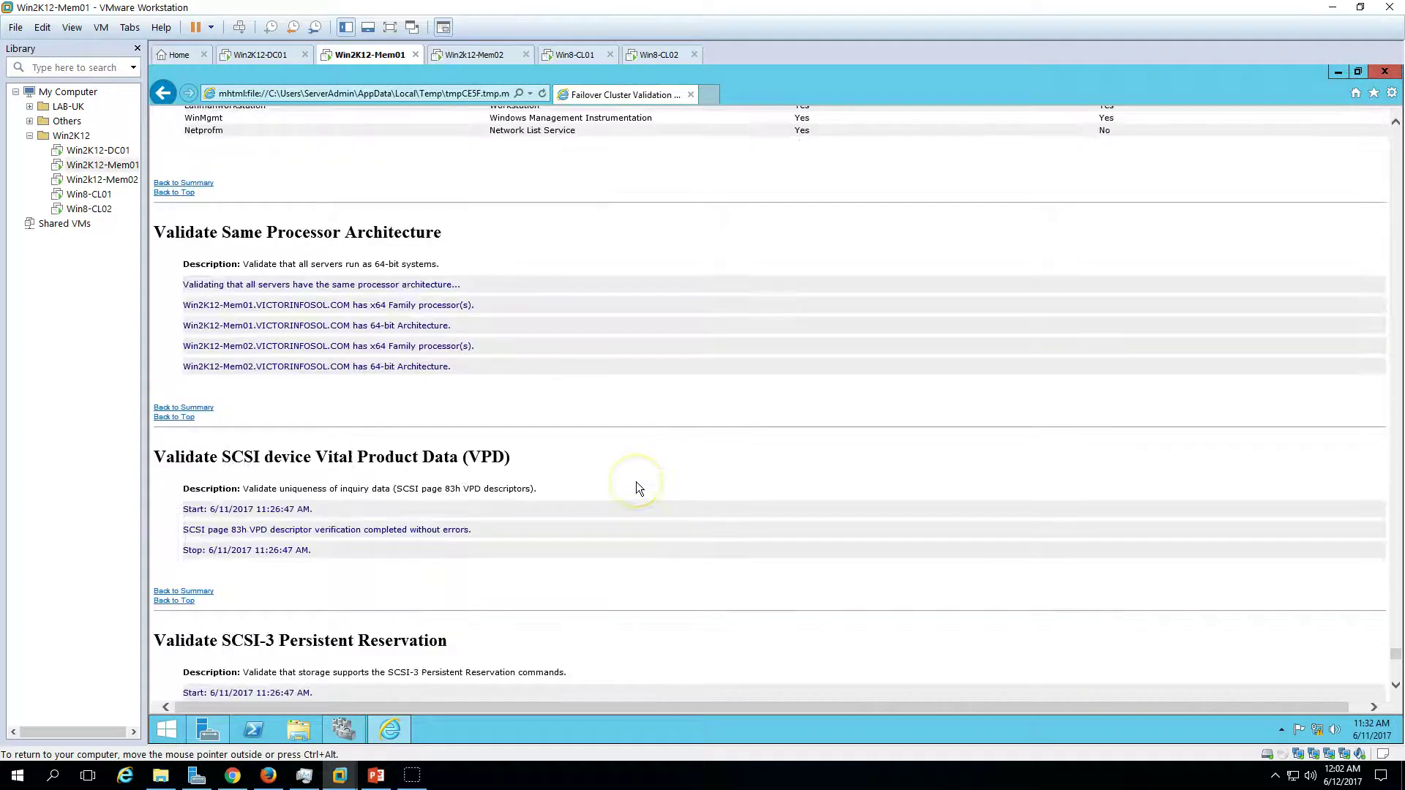
pyautogui.scroll(-10, 635, 482)
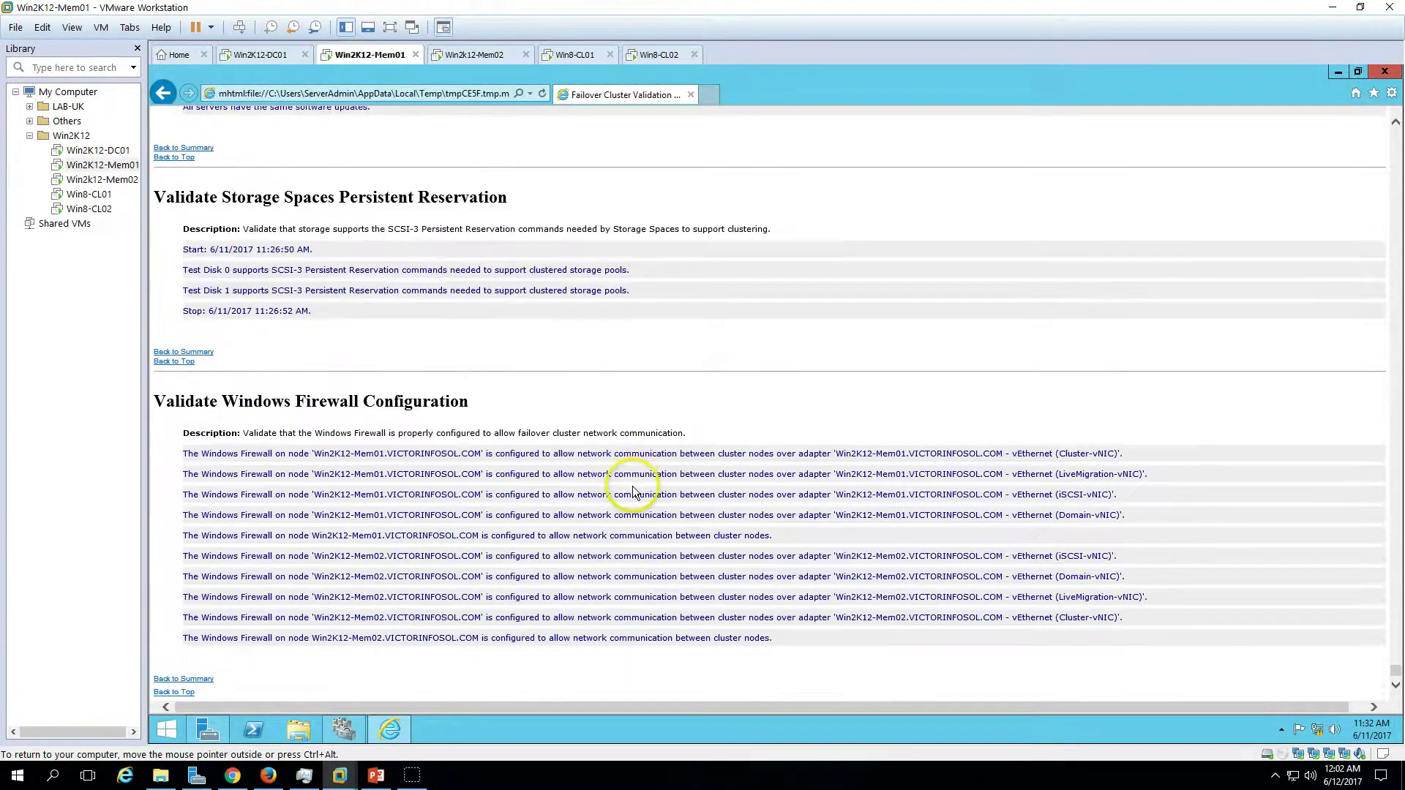
pyautogui.scroll(20, 633, 489)
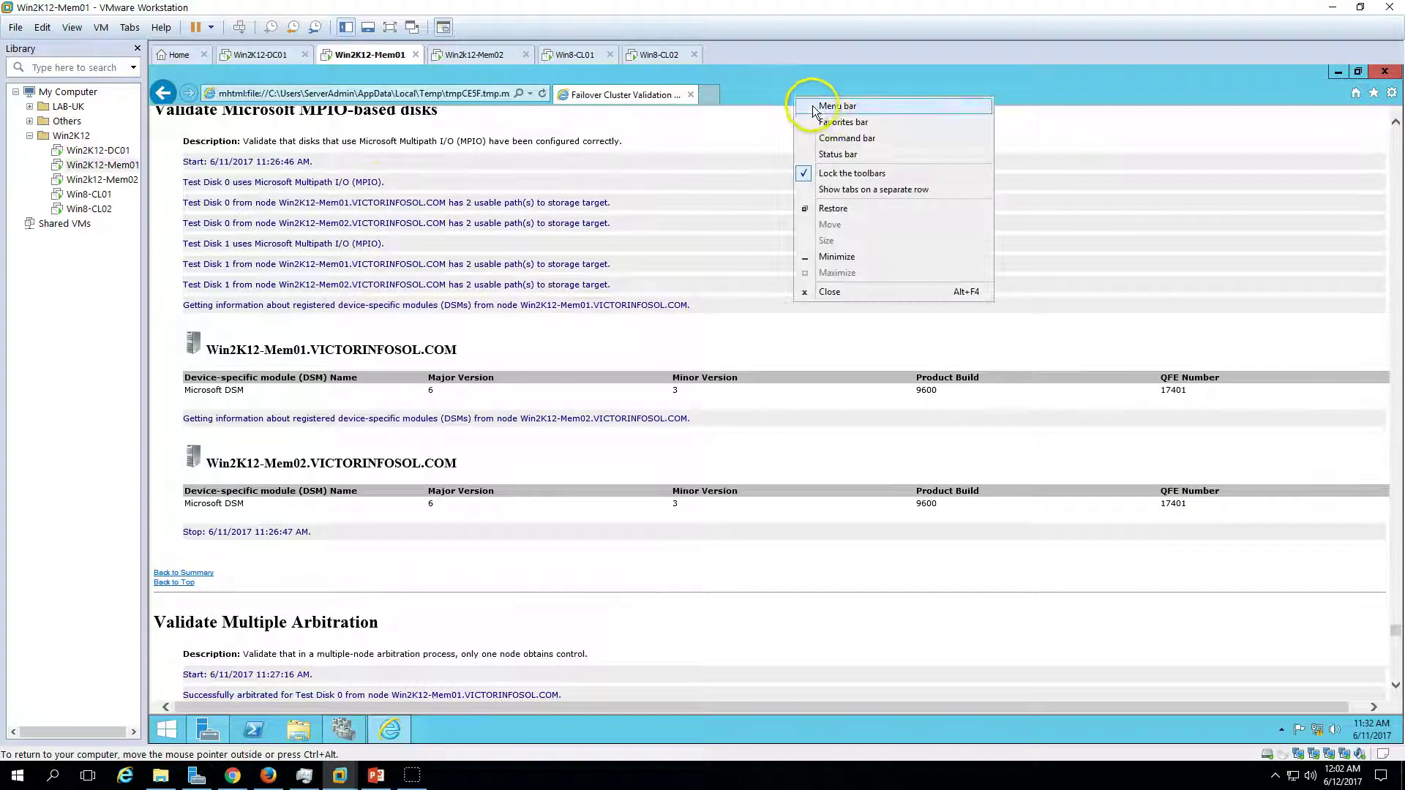
# - Save the validation report to the Desktop as a Web Archive single file (*.mht)
pyautogui.rightClick(793, 95)
pyautogui.click(822, 107)
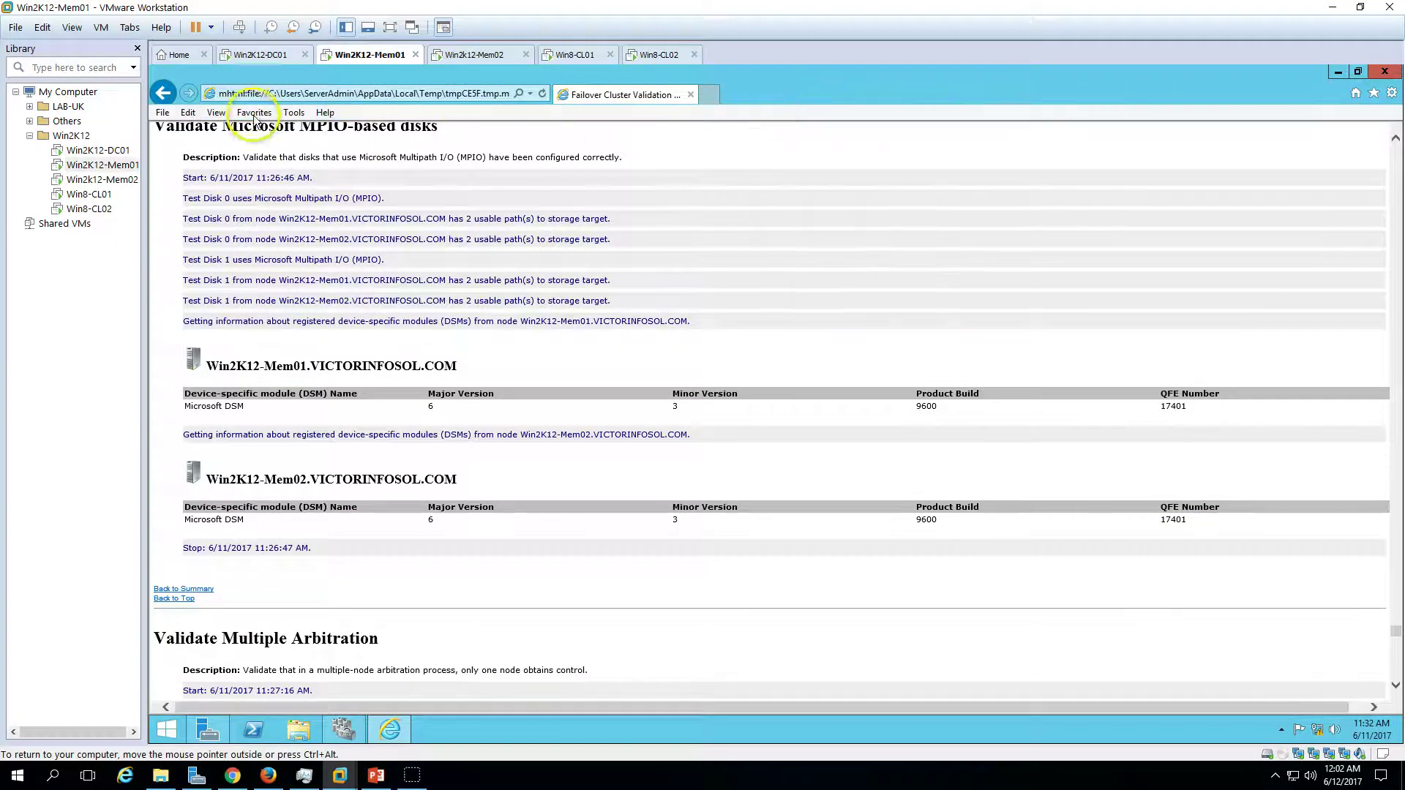
pyautogui.click(162, 113)
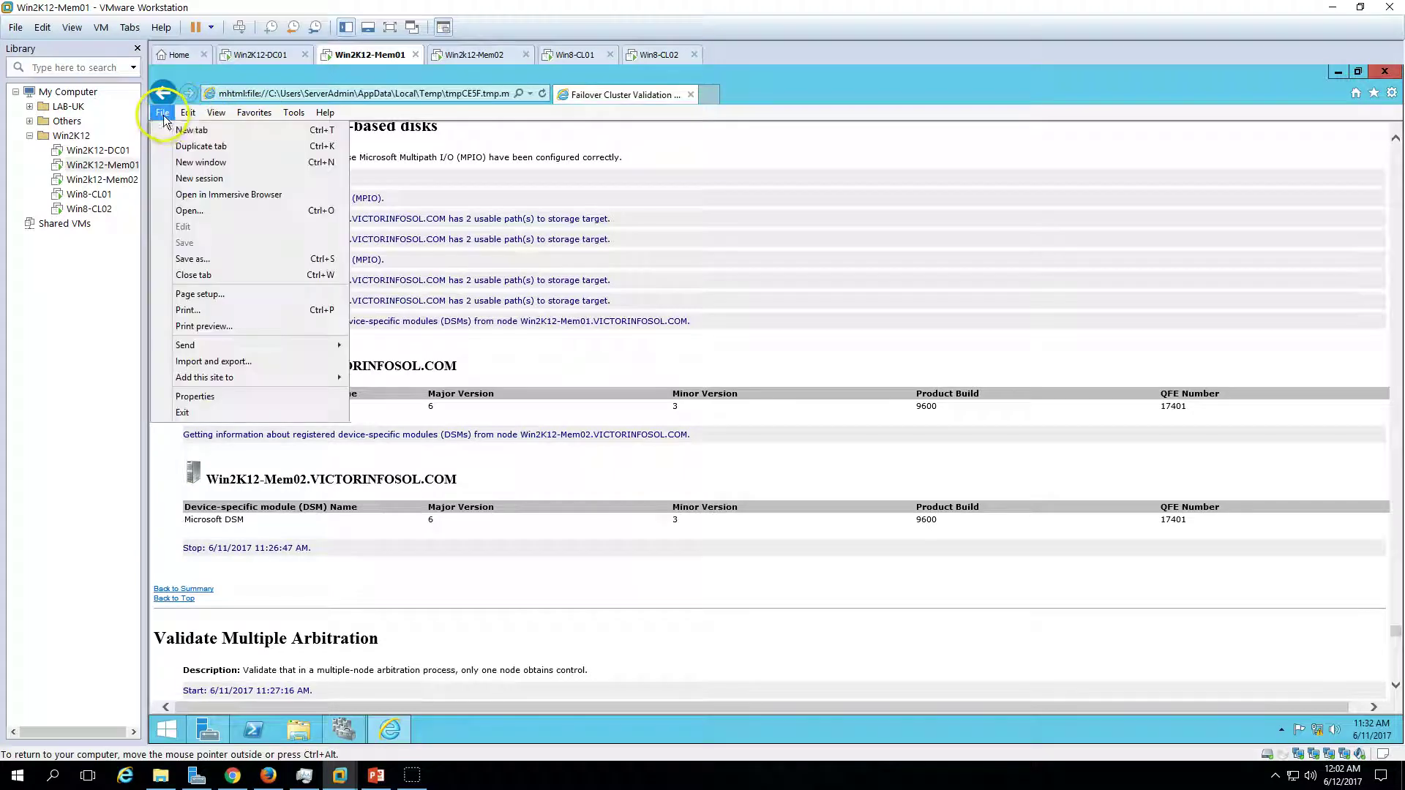
pyautogui.click(202, 262)
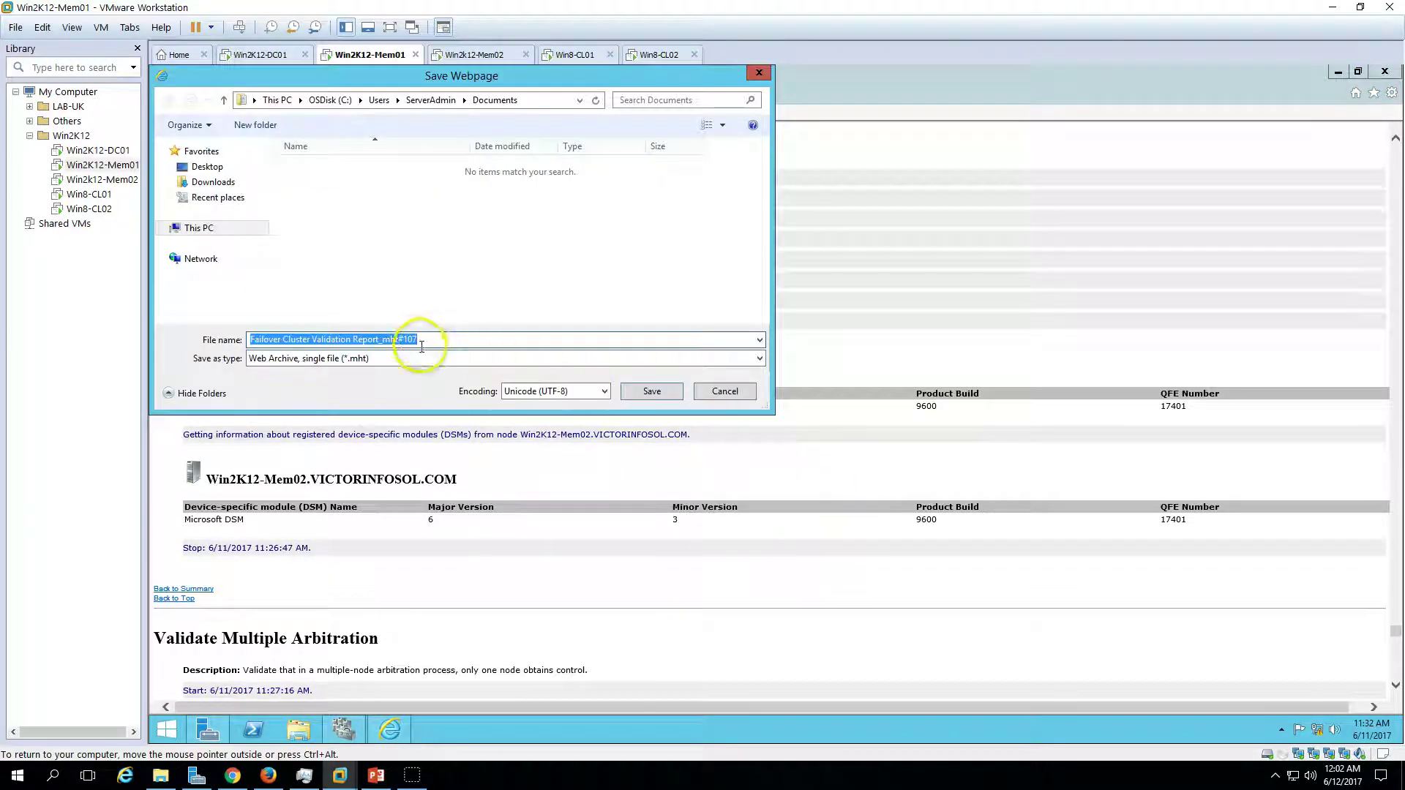
pyautogui.click(414, 360)
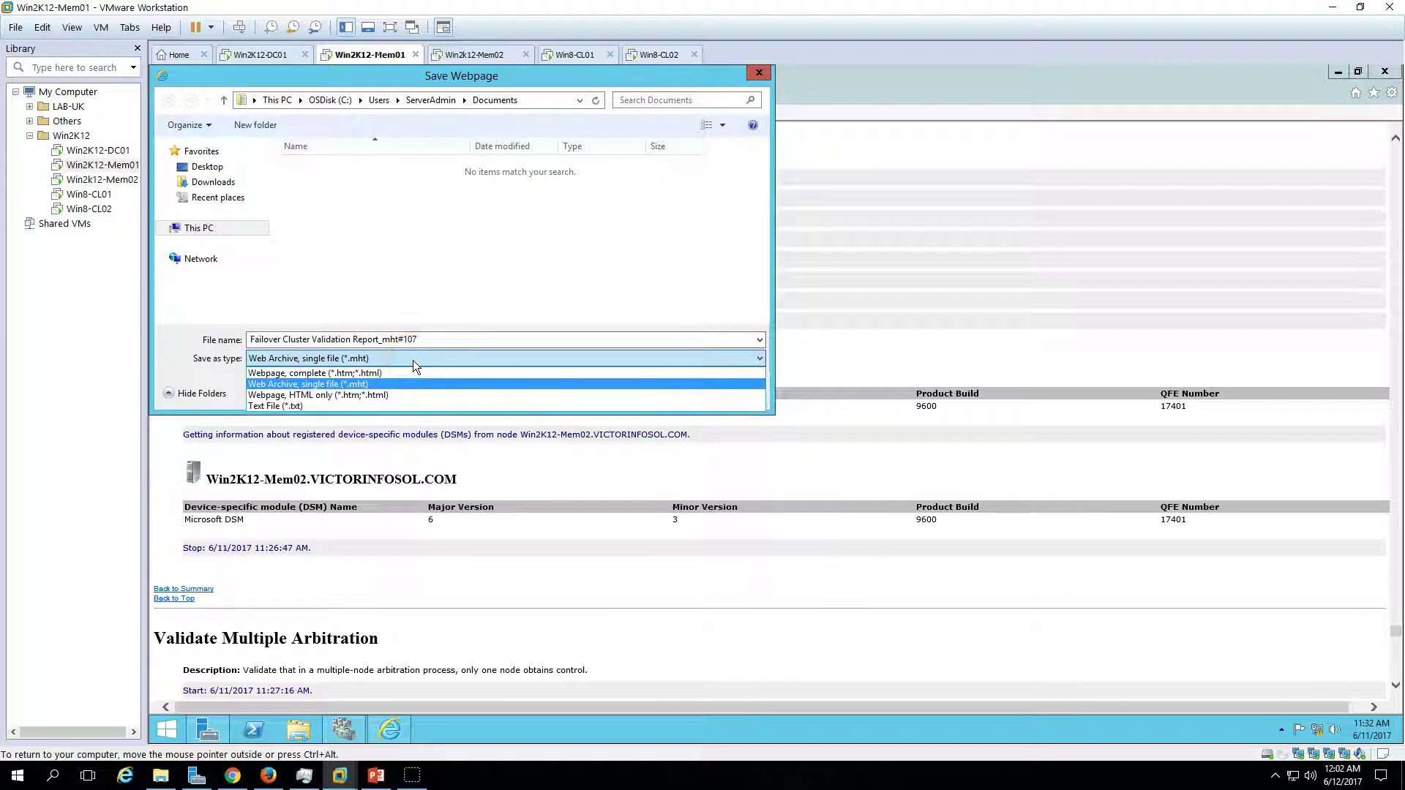
pyautogui.click(220, 183)
pyautogui.click(419, 335)
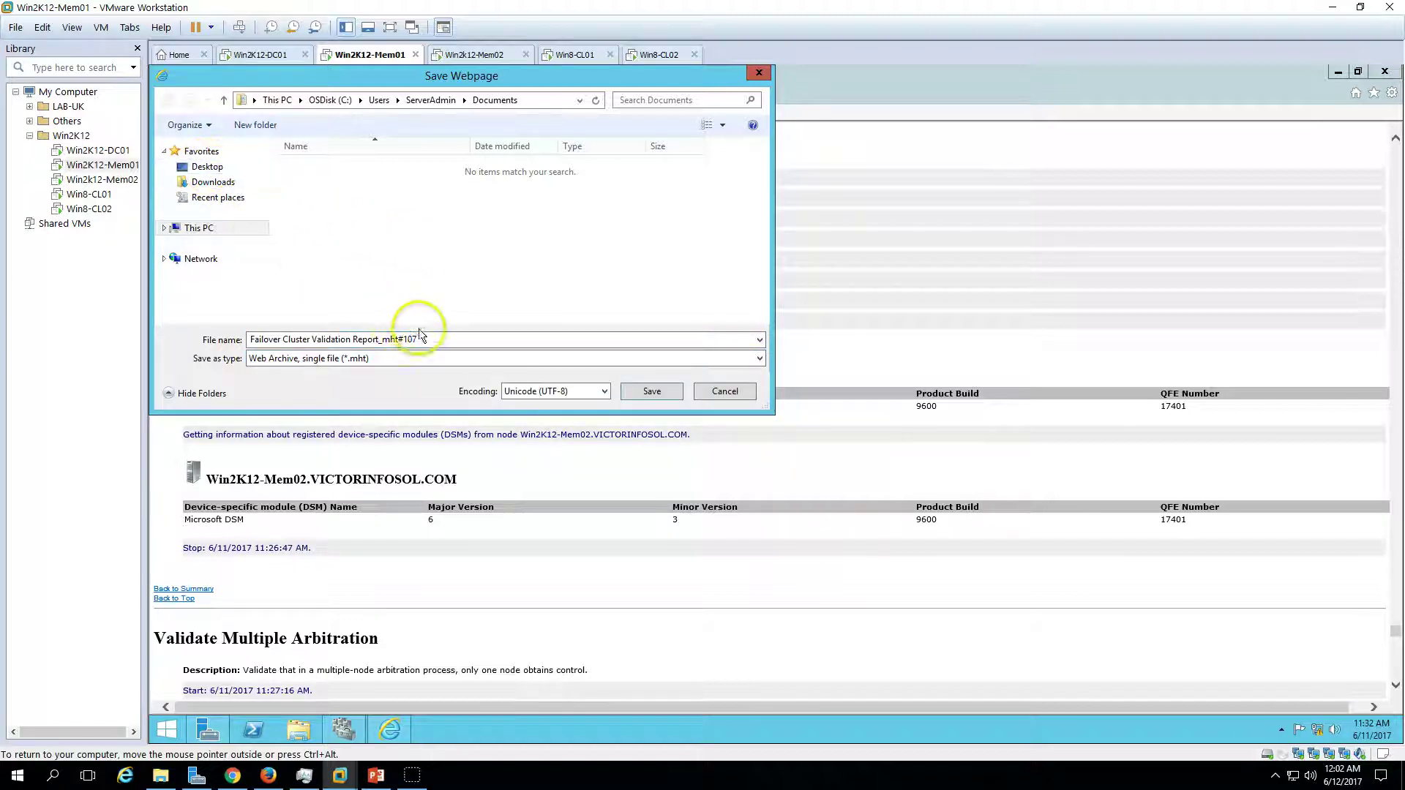
pyautogui.hotkey('ctrl', 'a')
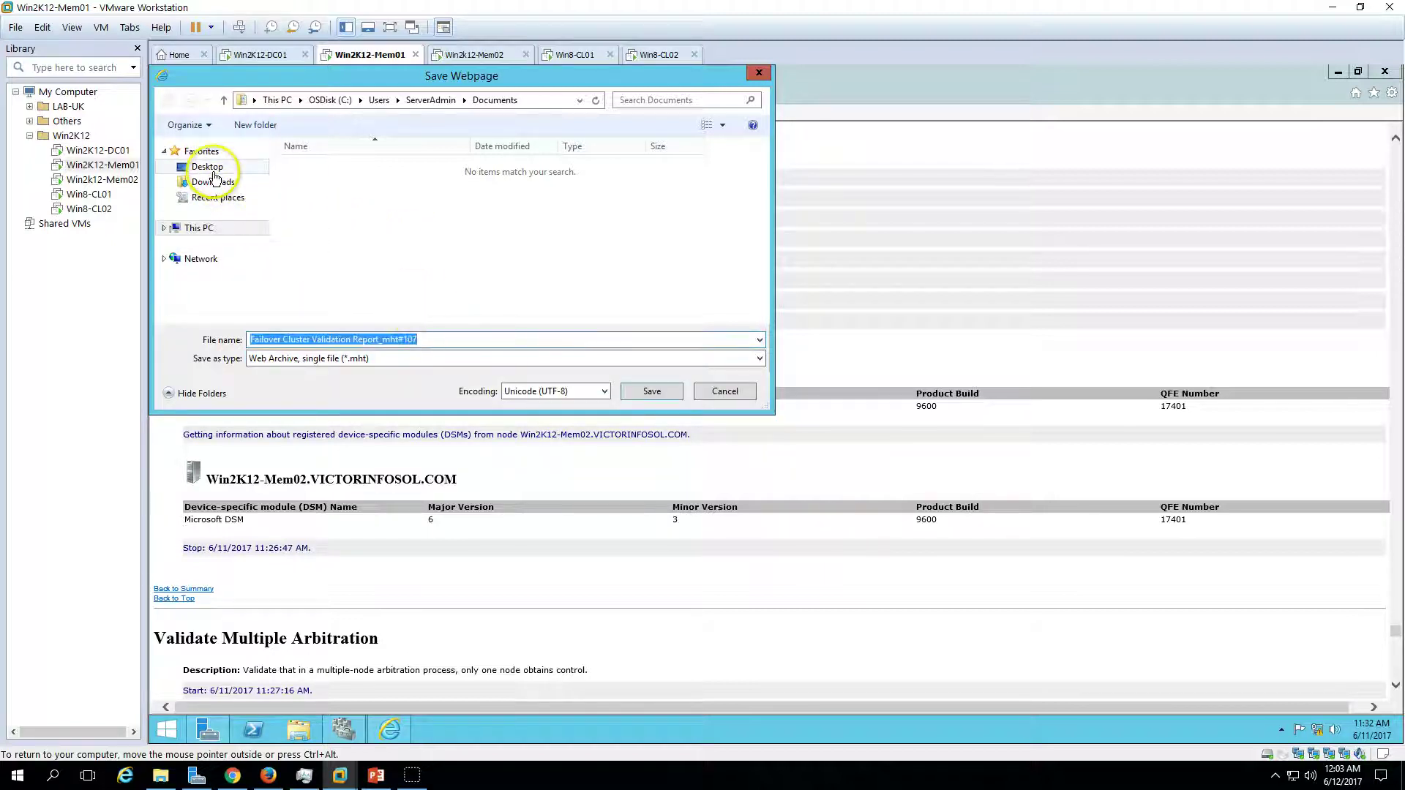
pyautogui.click(213, 173)
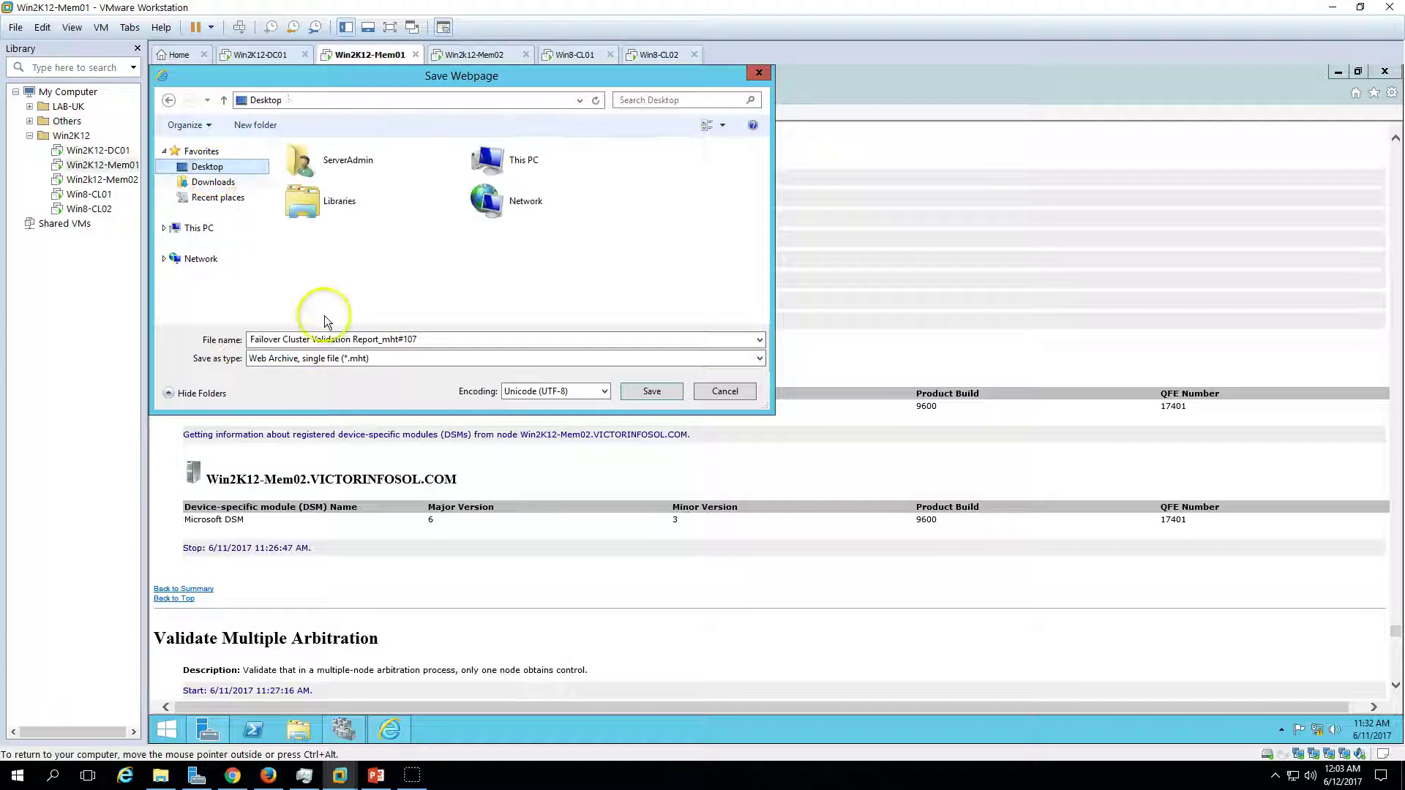
pyautogui.click(660, 392)
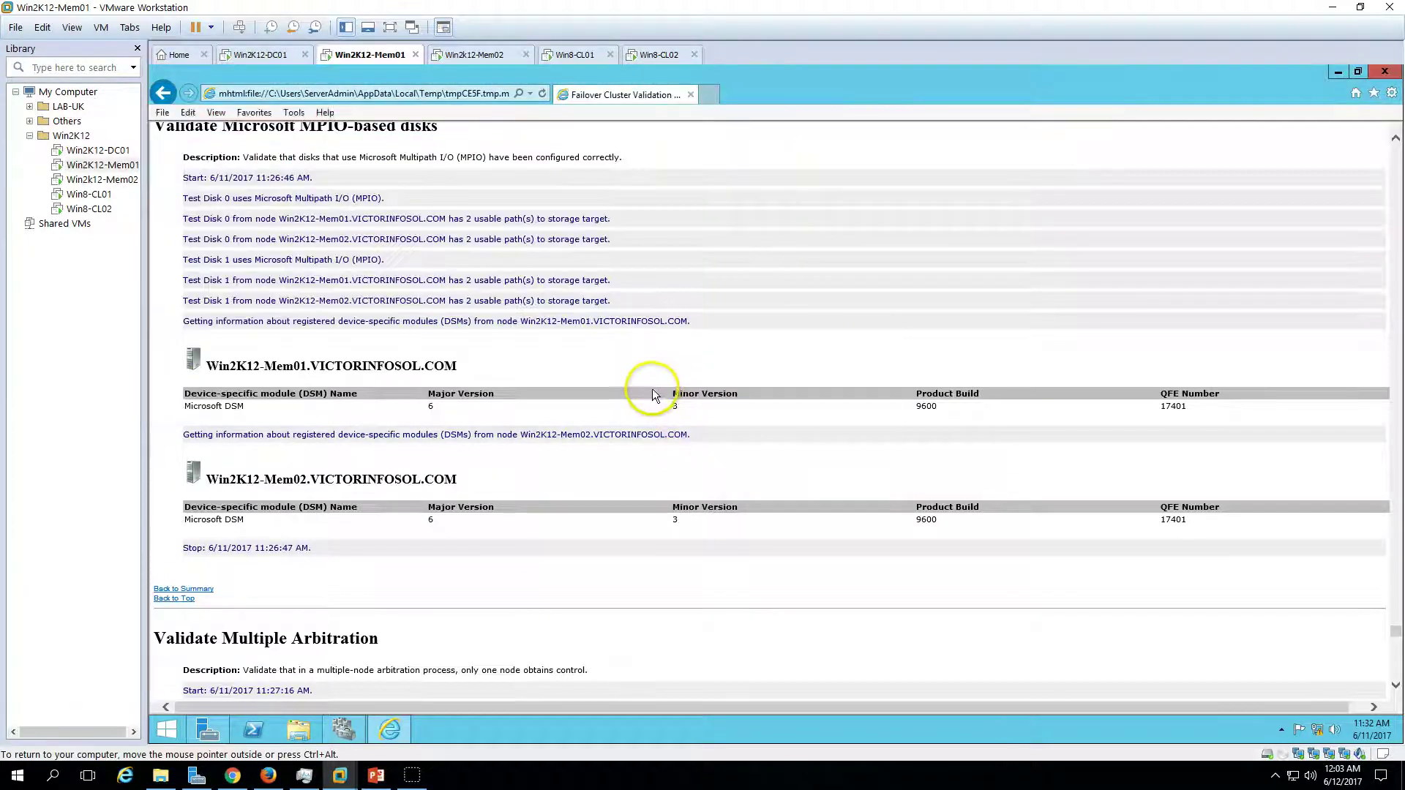
# - Close the report browser and finish validation so the Create Cluster Wizard opens
pyautogui.click(1384, 71)
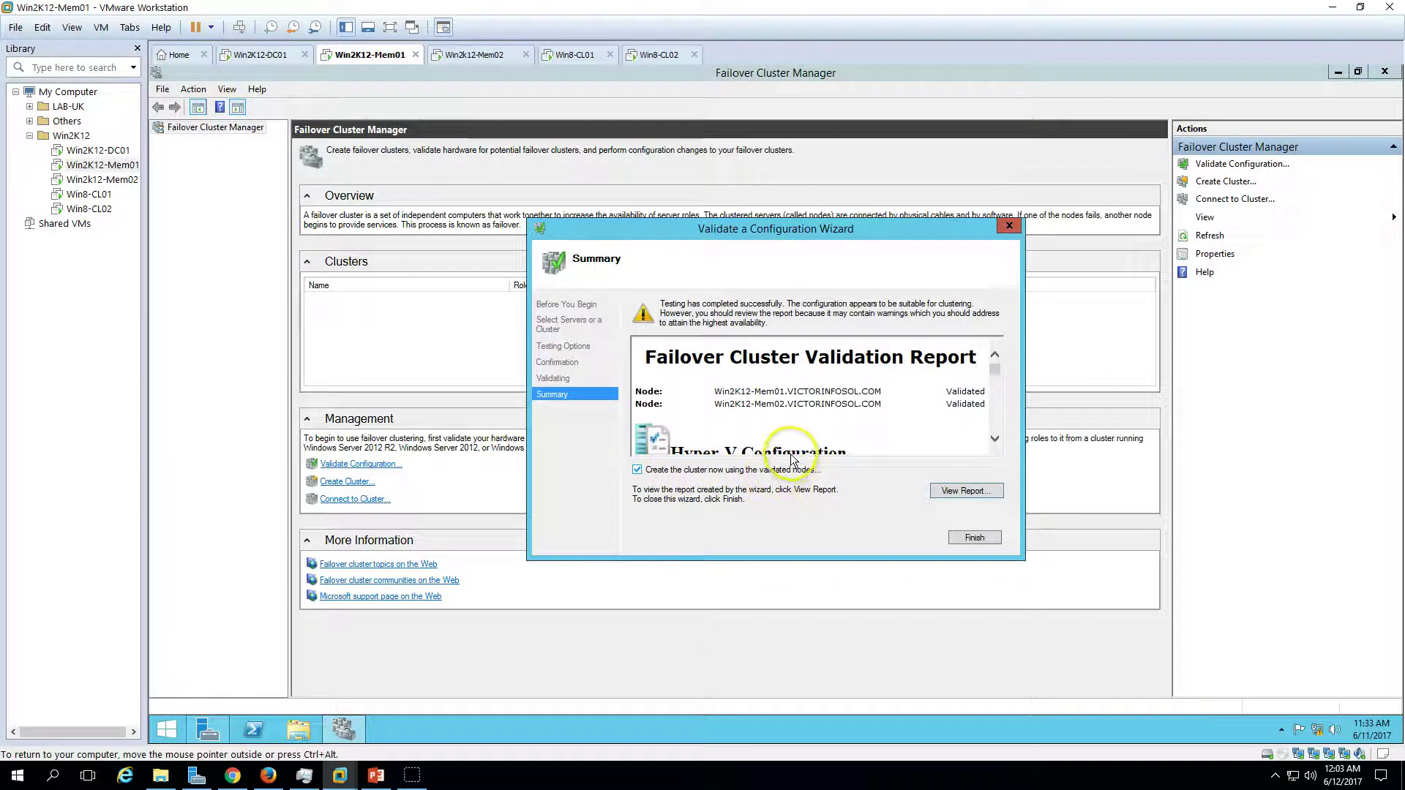
pyautogui.click(377, 776)
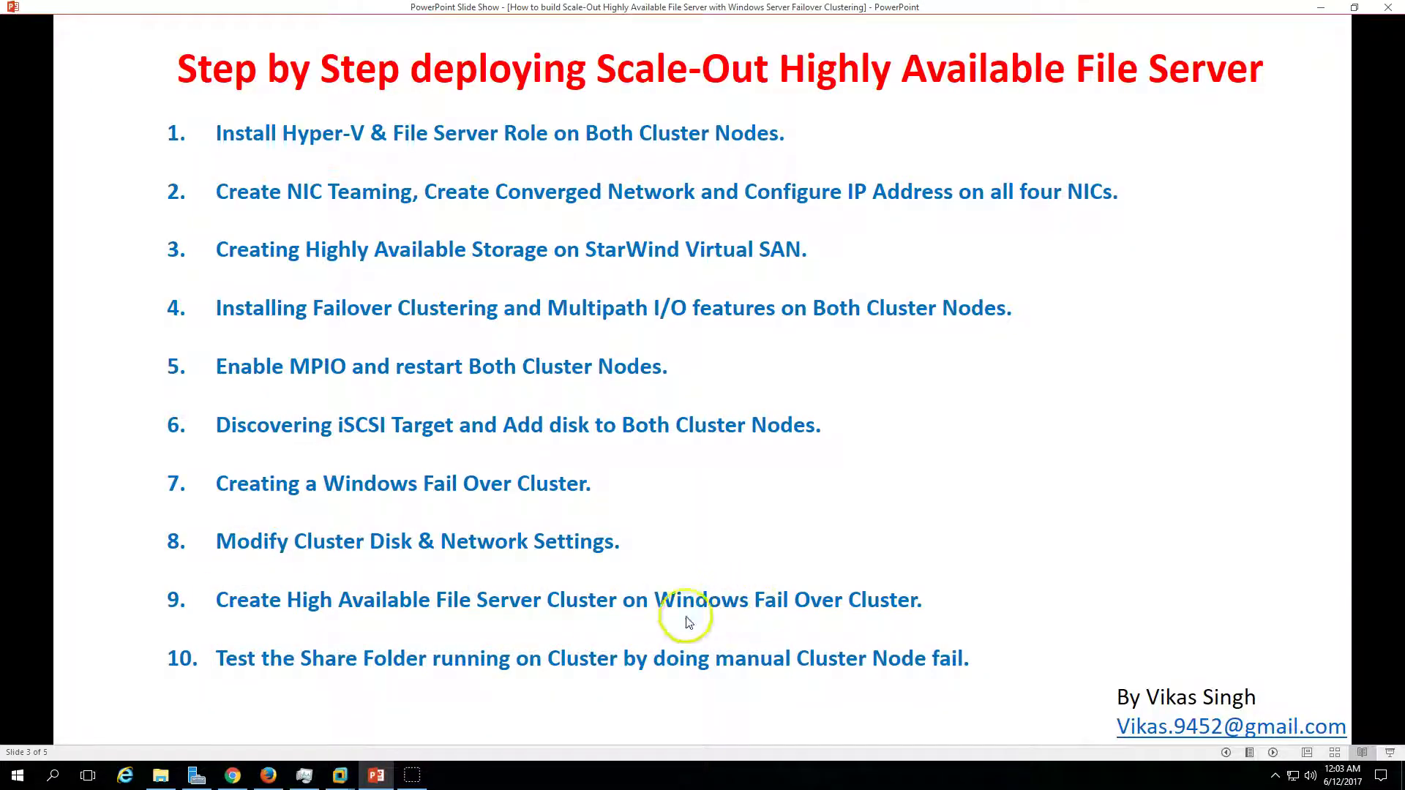
pyautogui.click(376, 775)
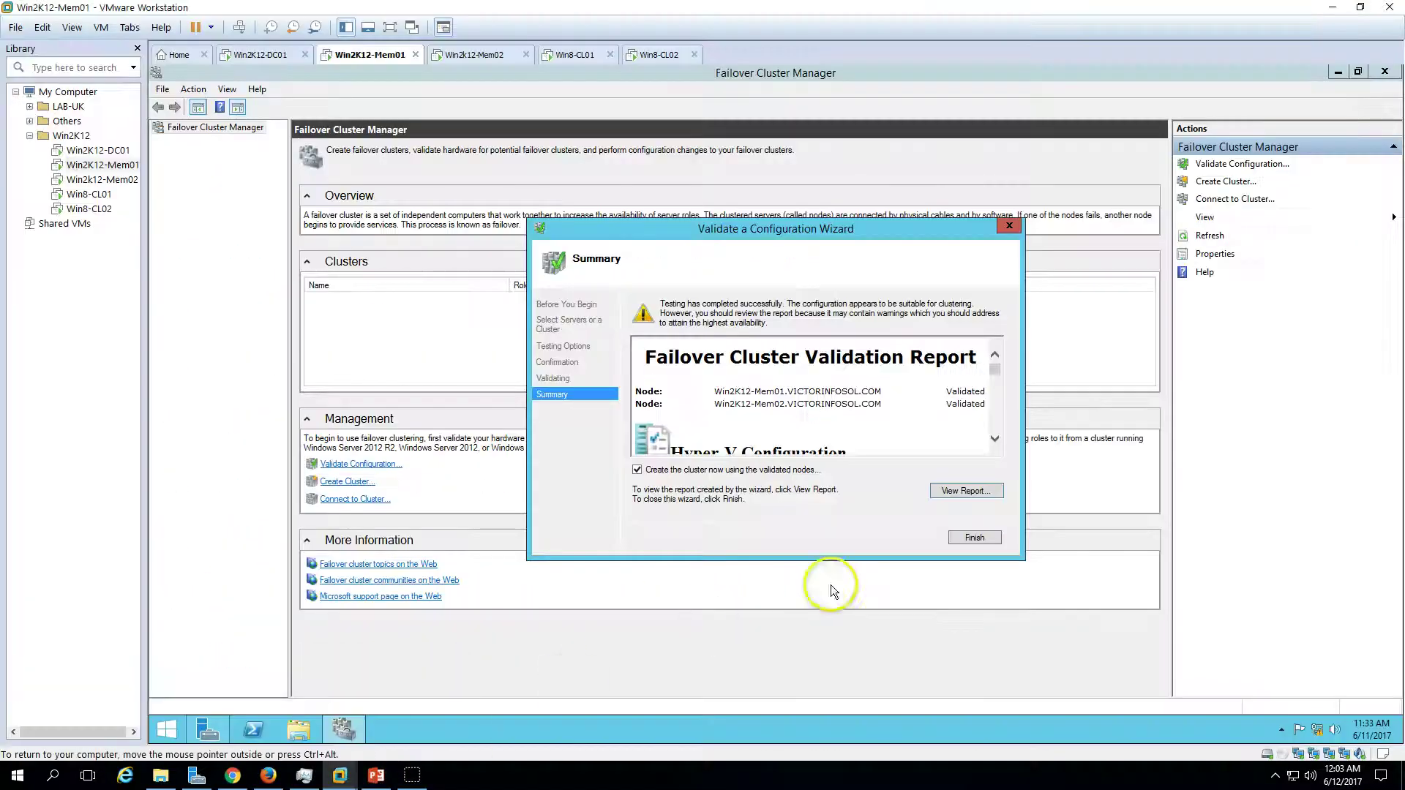
pyautogui.click(992, 539)
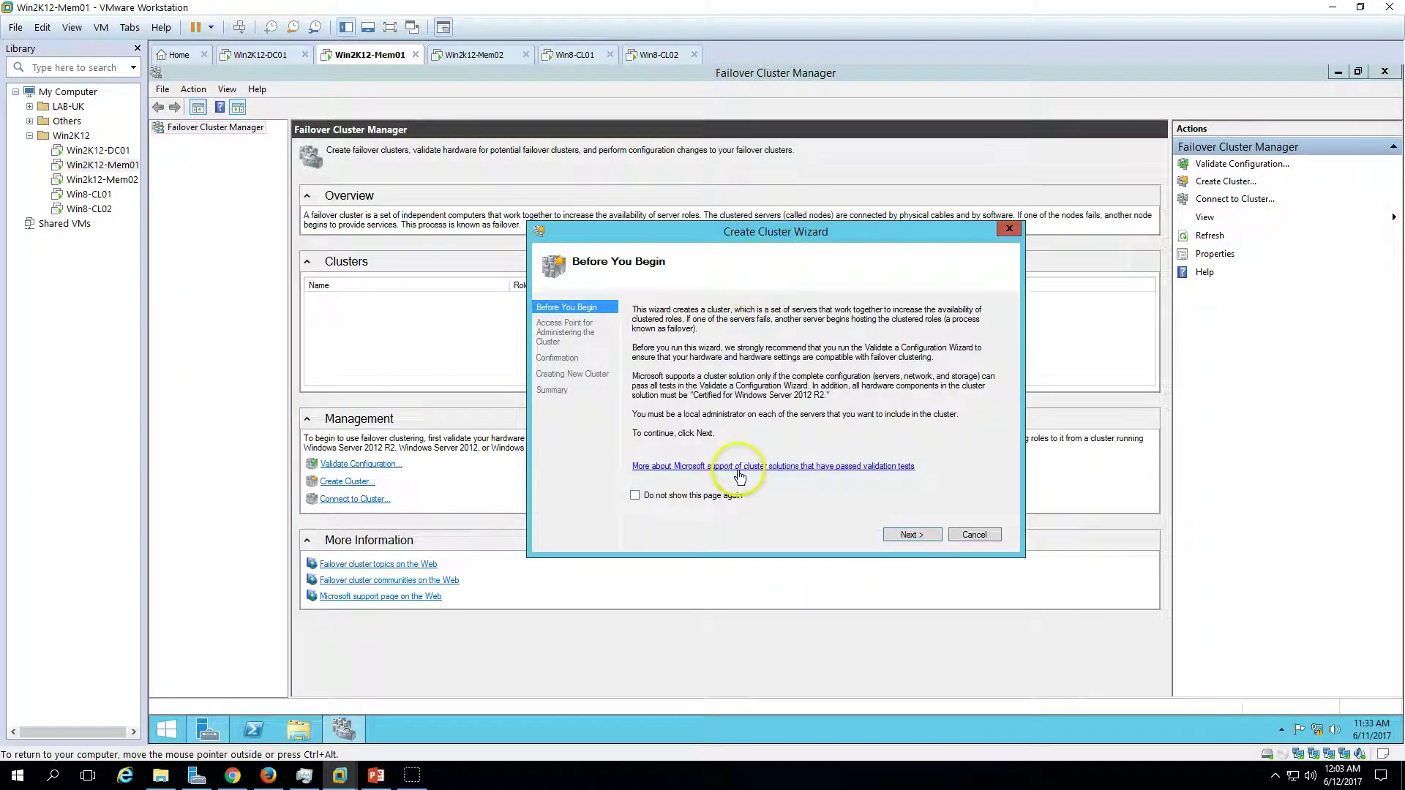
# - Enter WinCluster01 as the cluster name and clear the 192.168.3.0/24 and 192.168.2.0/24 networks
pyautogui.click(912, 538)
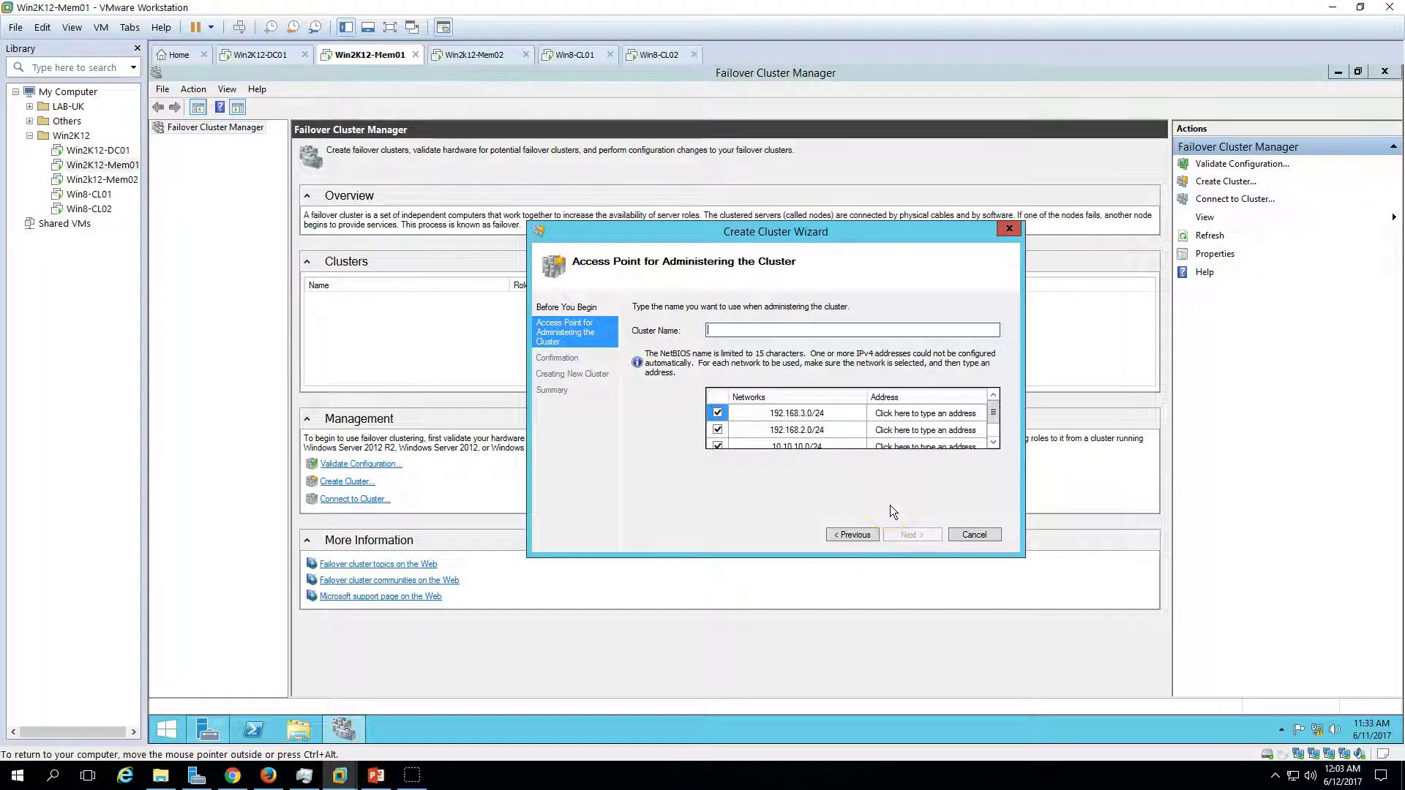
pyautogui.write('Win')
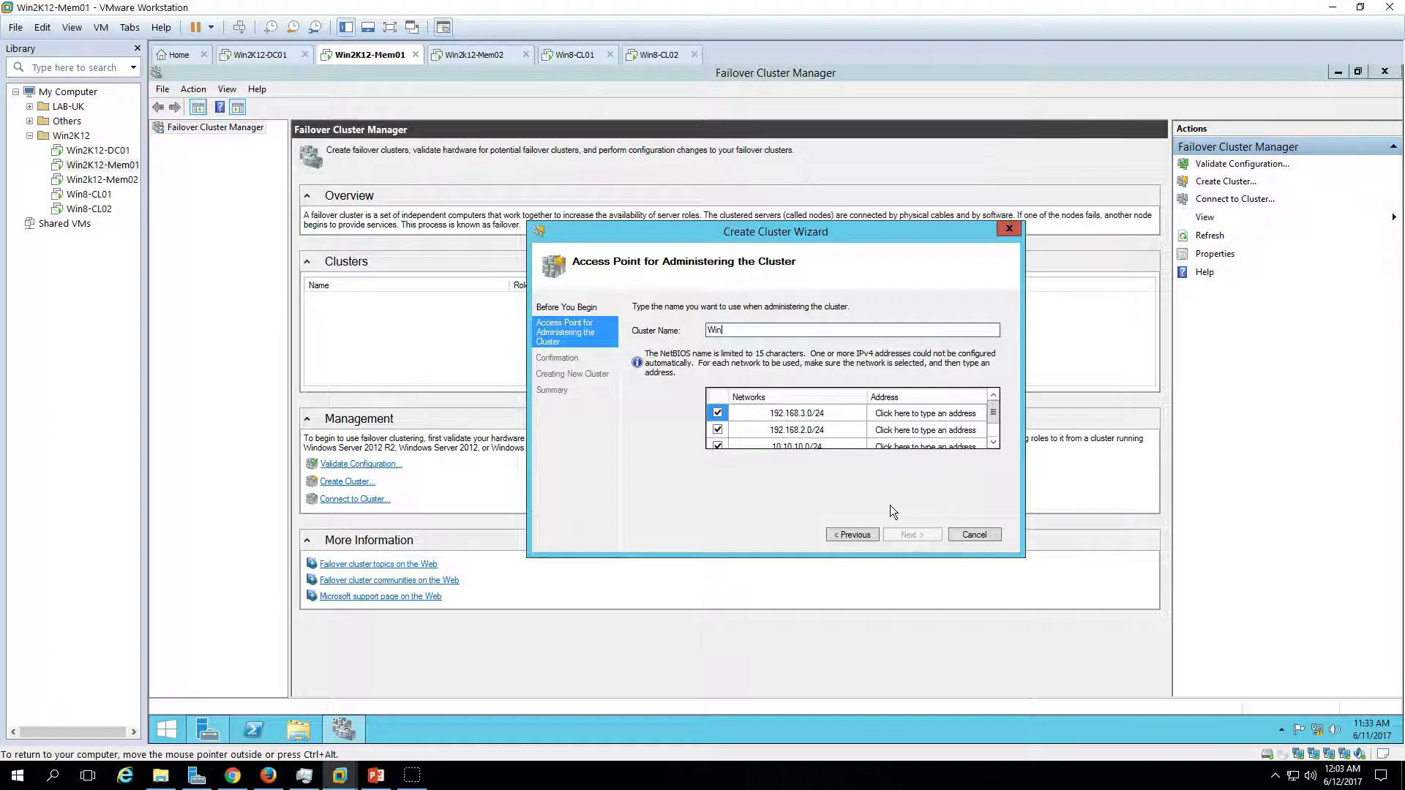
pyautogui.write('Cluster01')
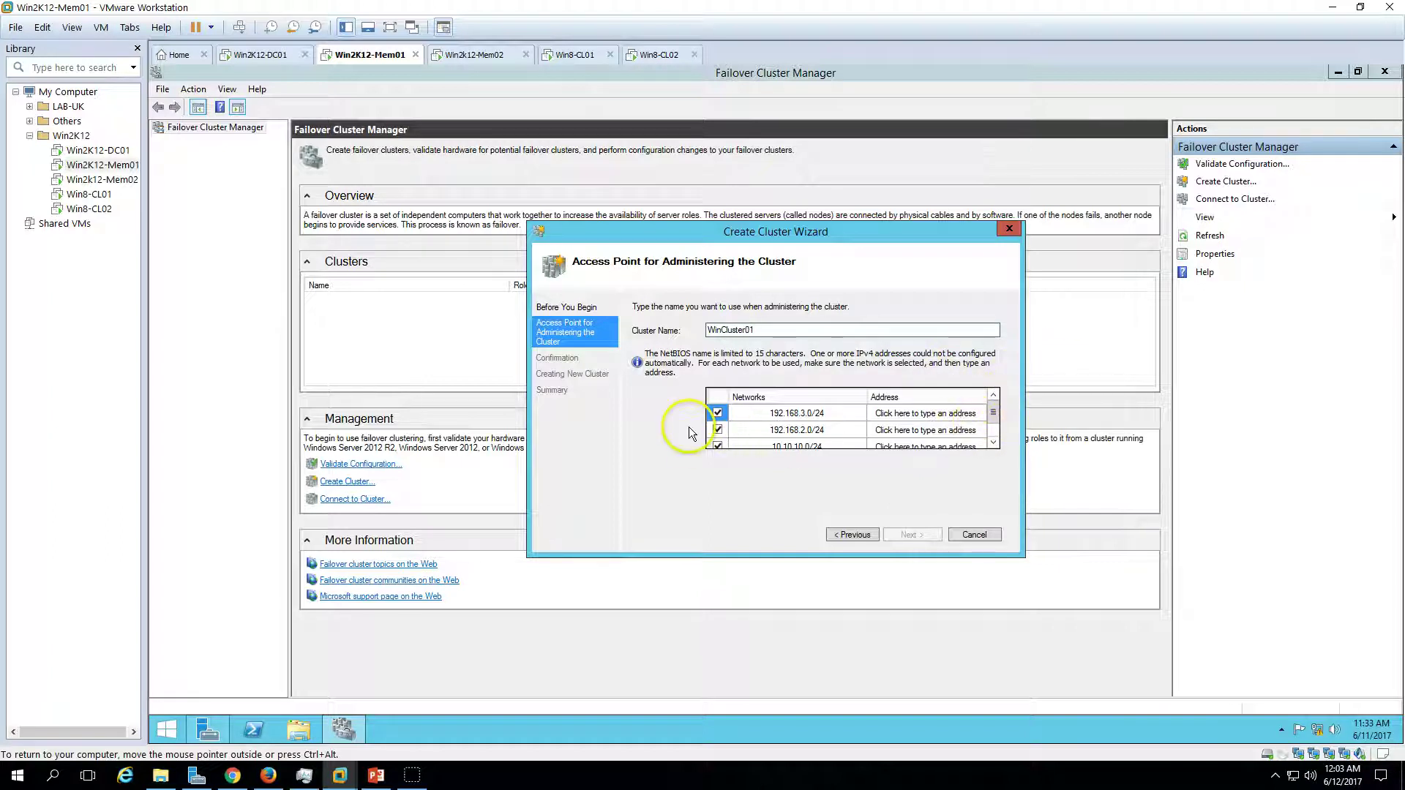
pyautogui.click(717, 412)
pyautogui.click(717, 444)
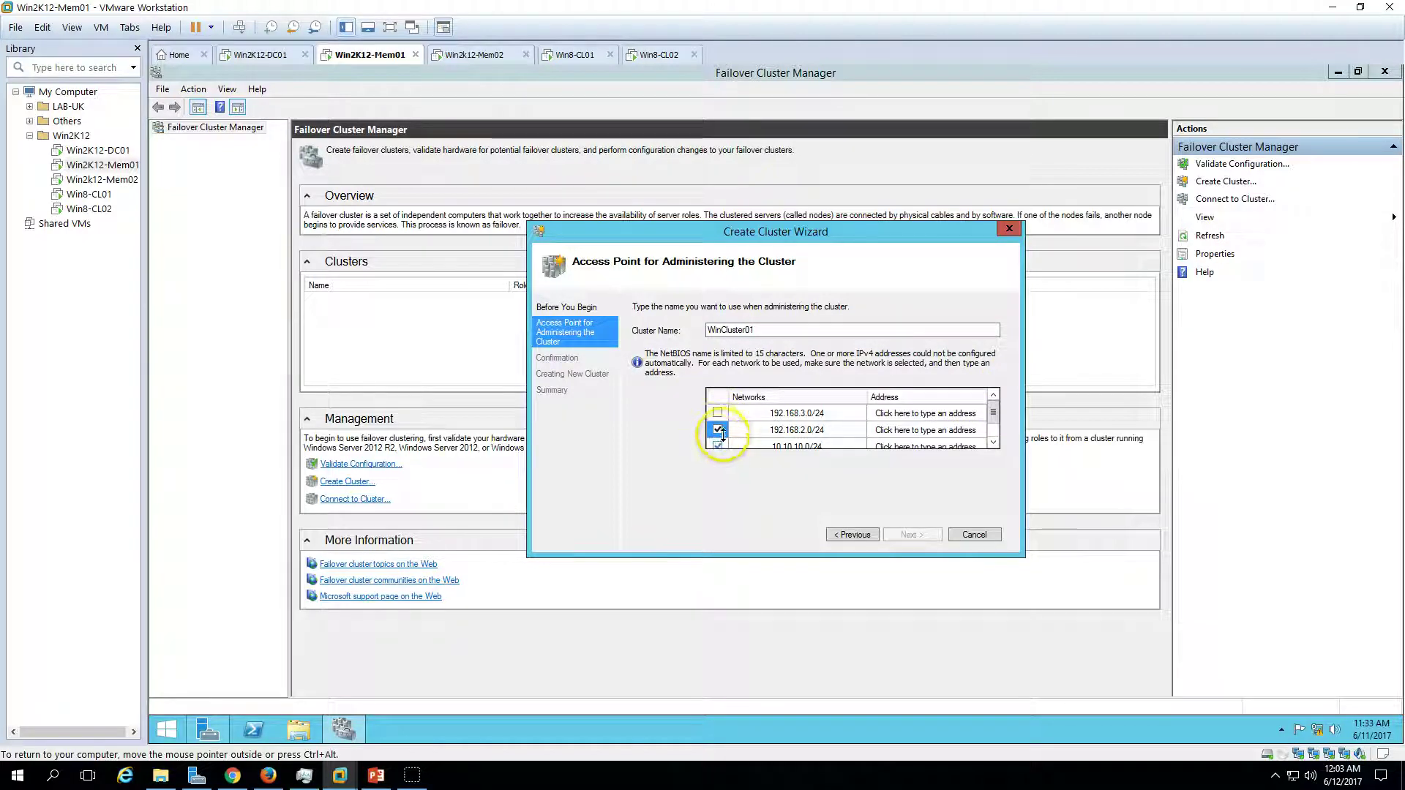
pyautogui.click(718, 446)
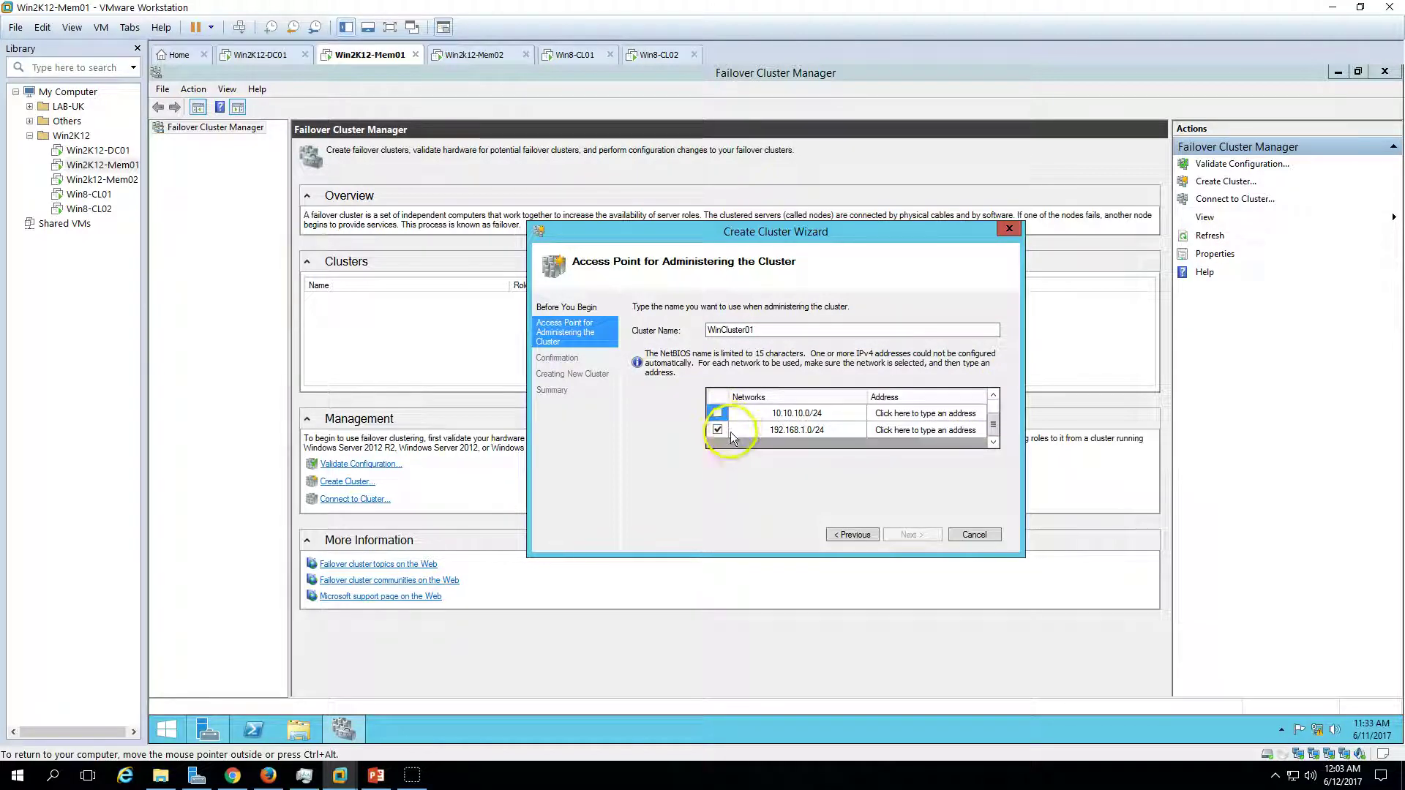
# - Give the 192.168.1.0/24 network the address 192.168.1.231 and continue to confirmation
pyautogui.click(937, 432)
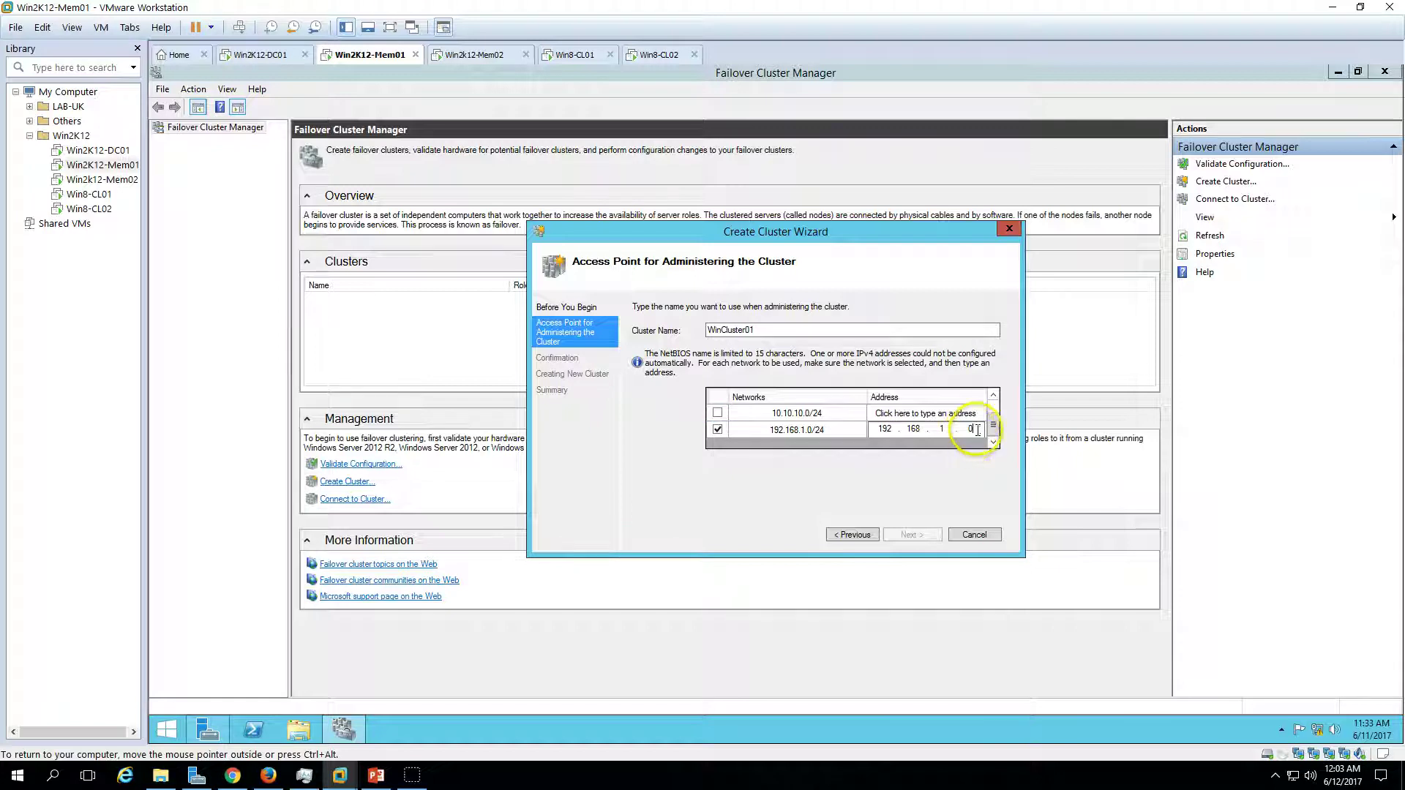
pyautogui.write('231')
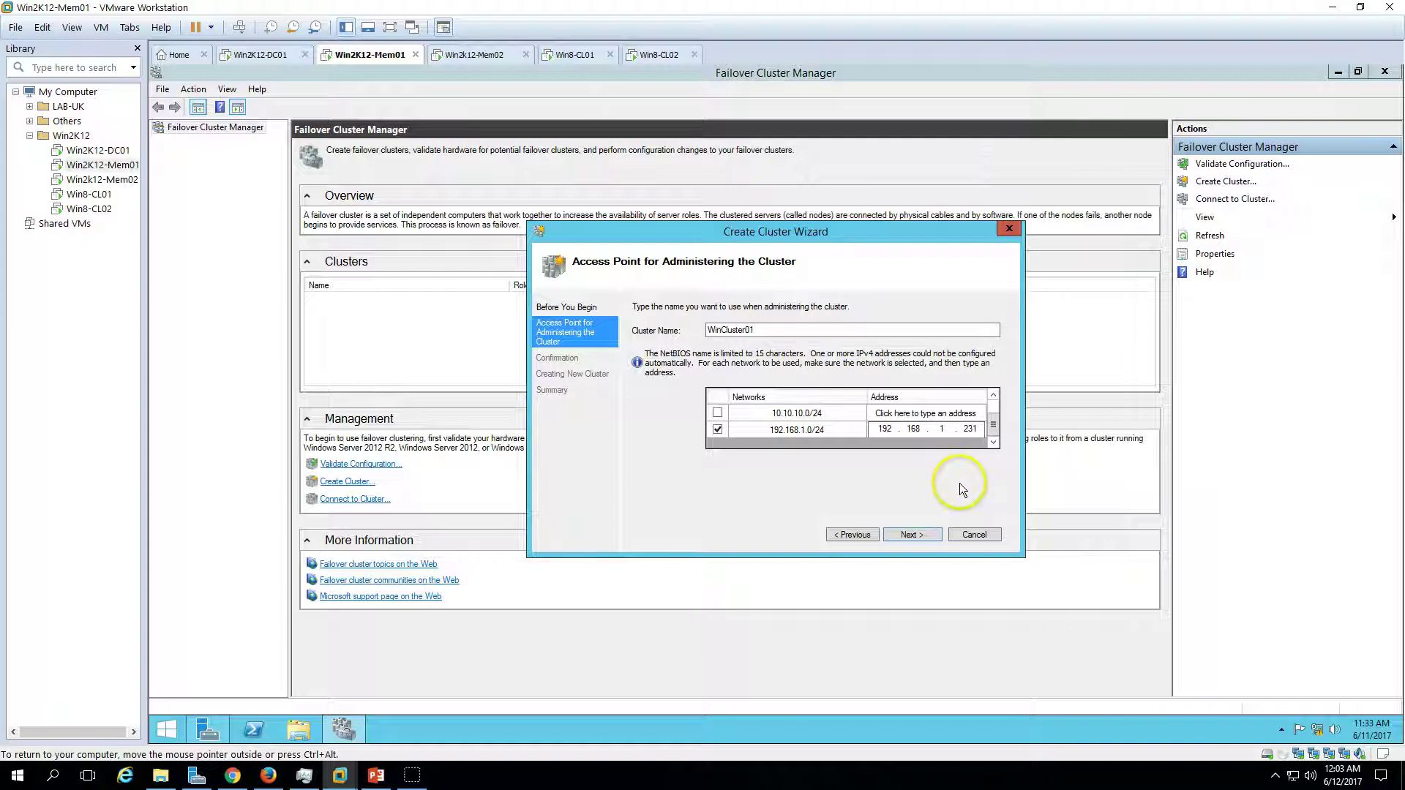
pyautogui.scroll(2, 988, 415)
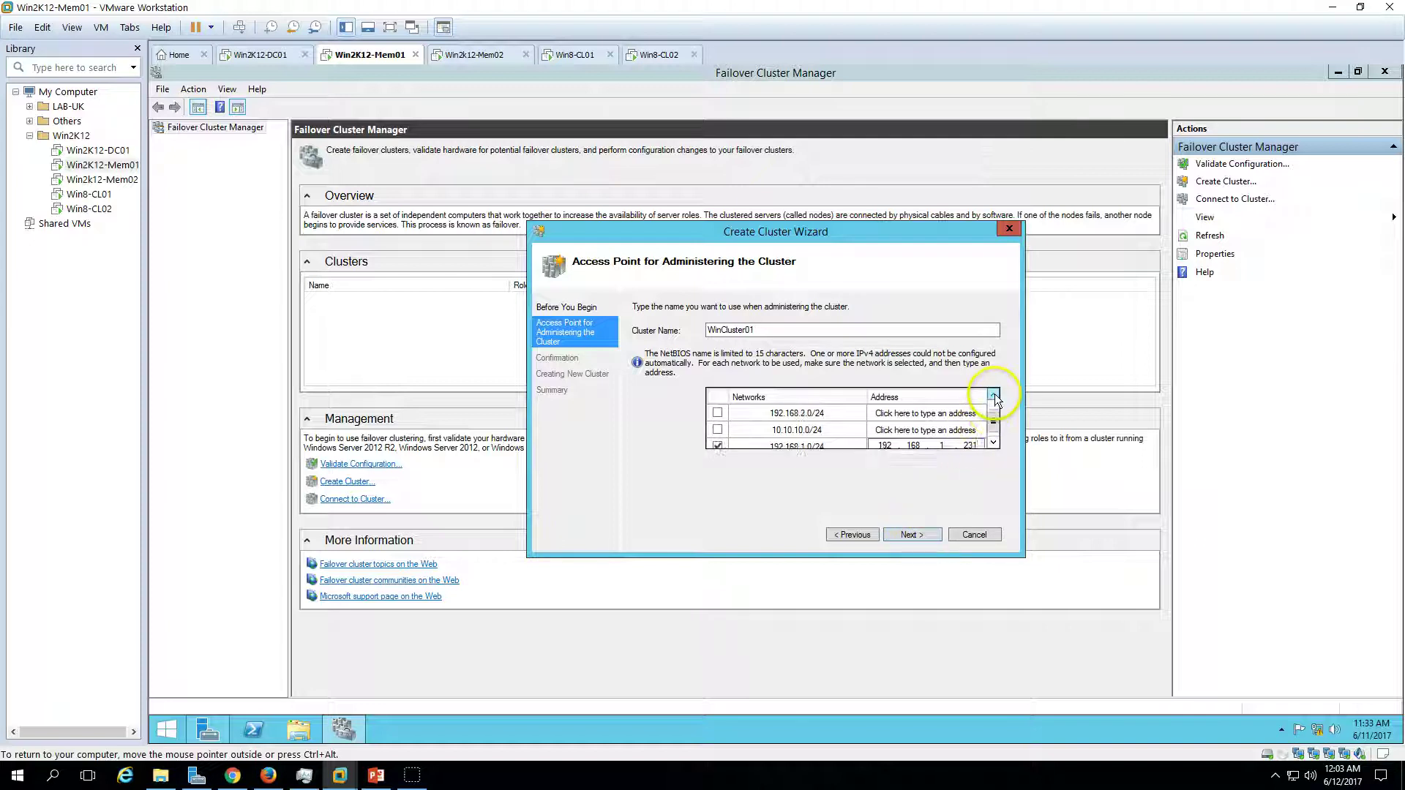
pyautogui.doubleClick(728, 330)
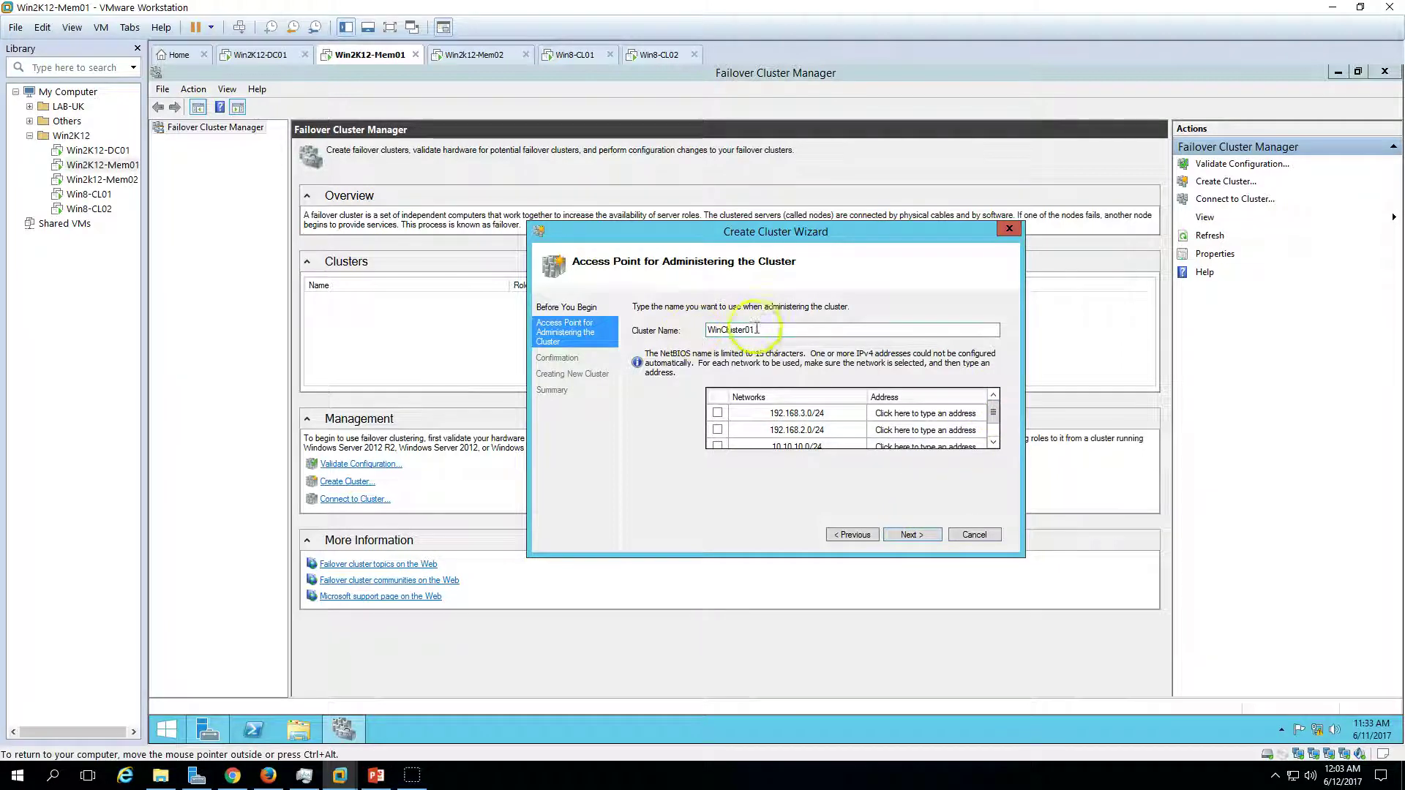
pyautogui.click(908, 534)
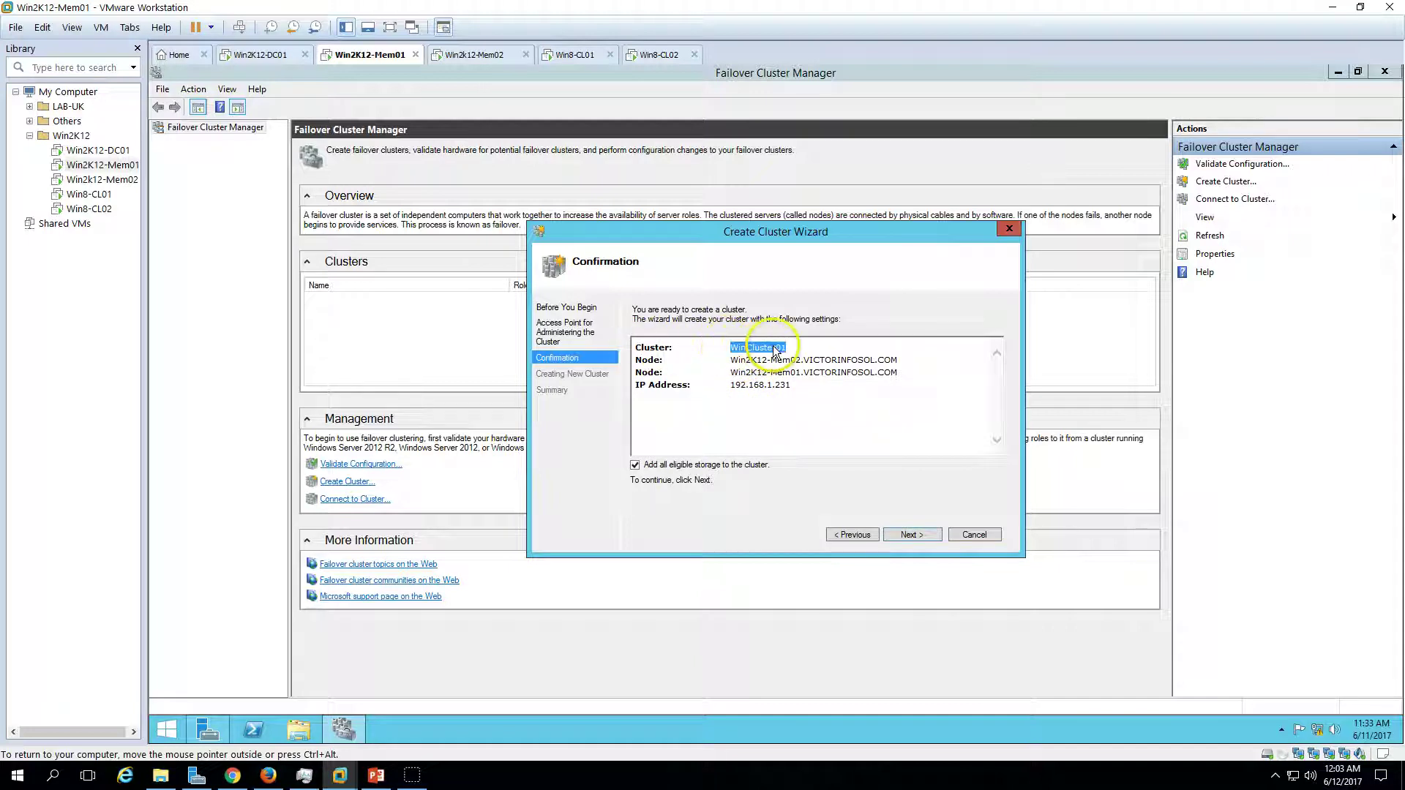
# - Review the 192.168.1.231 address in the confirmation summary and start creating the cluster
pyautogui.moveTo(733, 349); pyautogui.dragTo(724, 424)
pyautogui.click(802, 392)
pyautogui.click(722, 427)
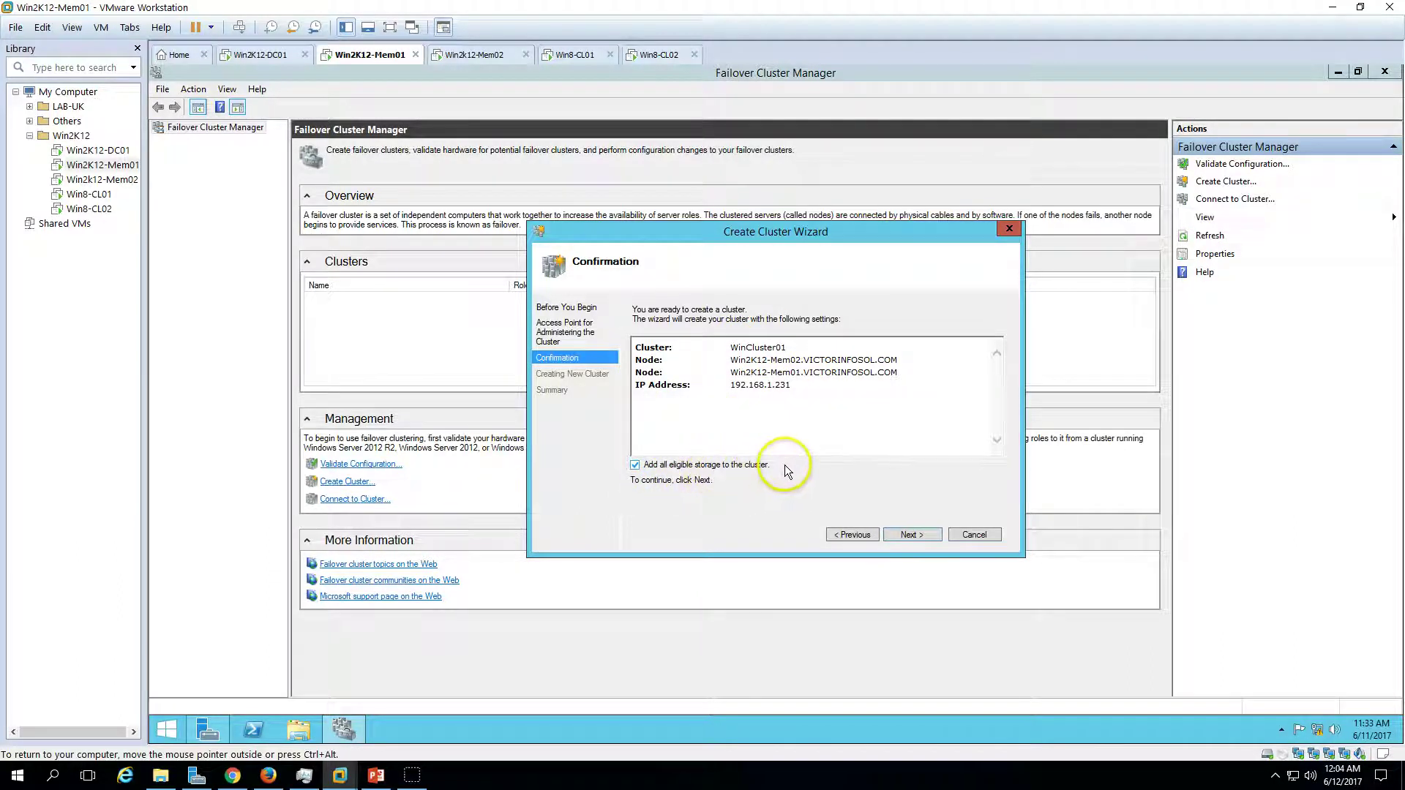
pyautogui.click(912, 535)
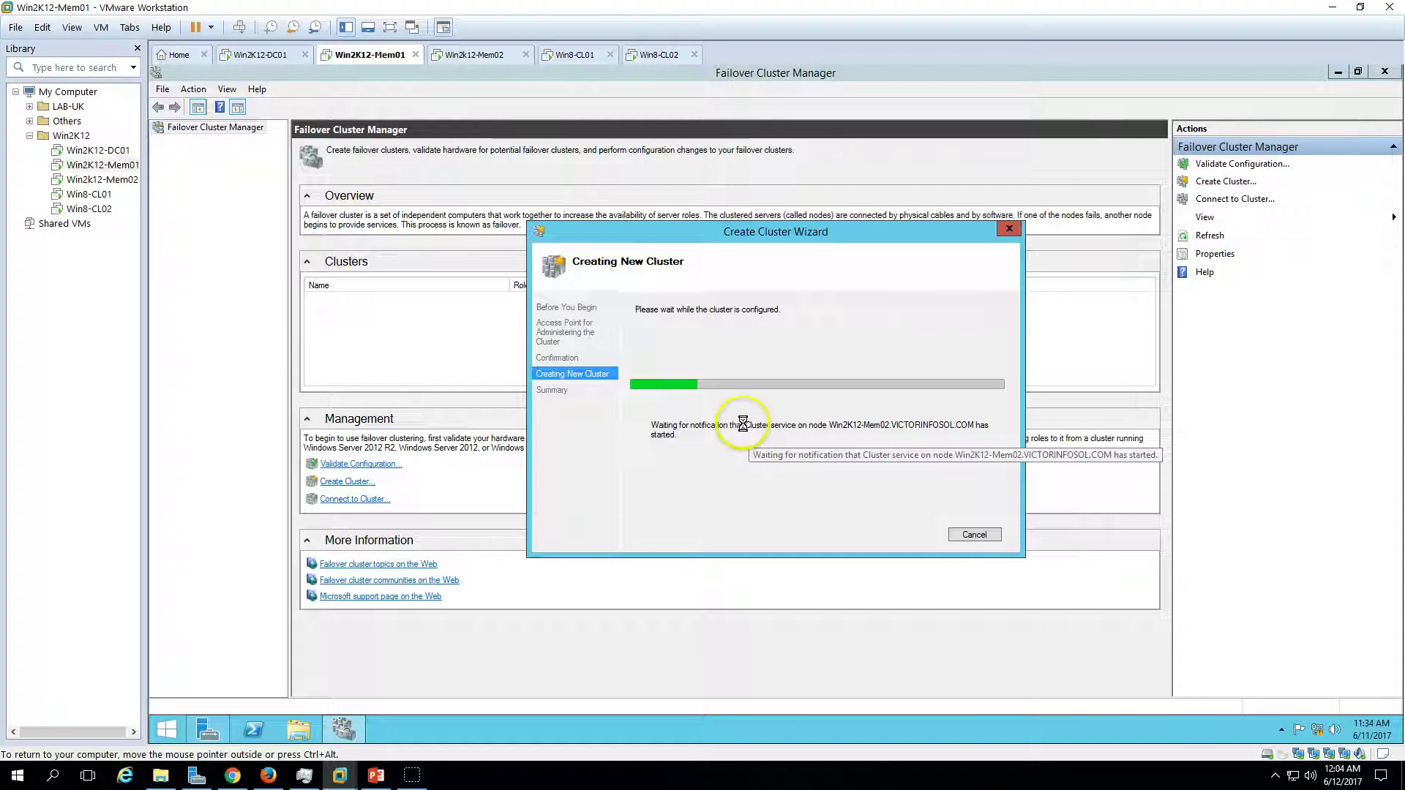
# - On DC01, launch Active Directory Users and Computers from Server Manager Tools
pyautogui.click(263, 54)
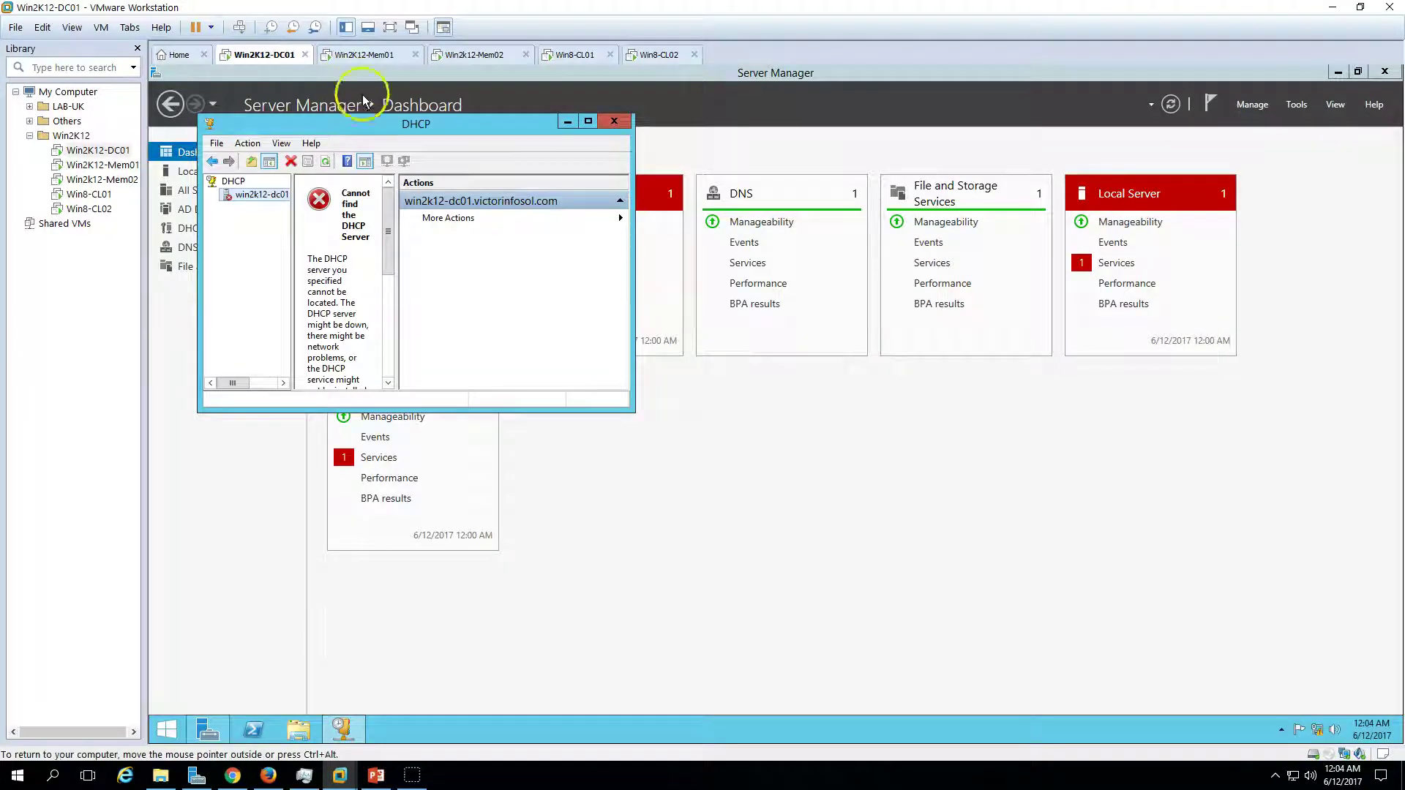
pyautogui.click(839, 553)
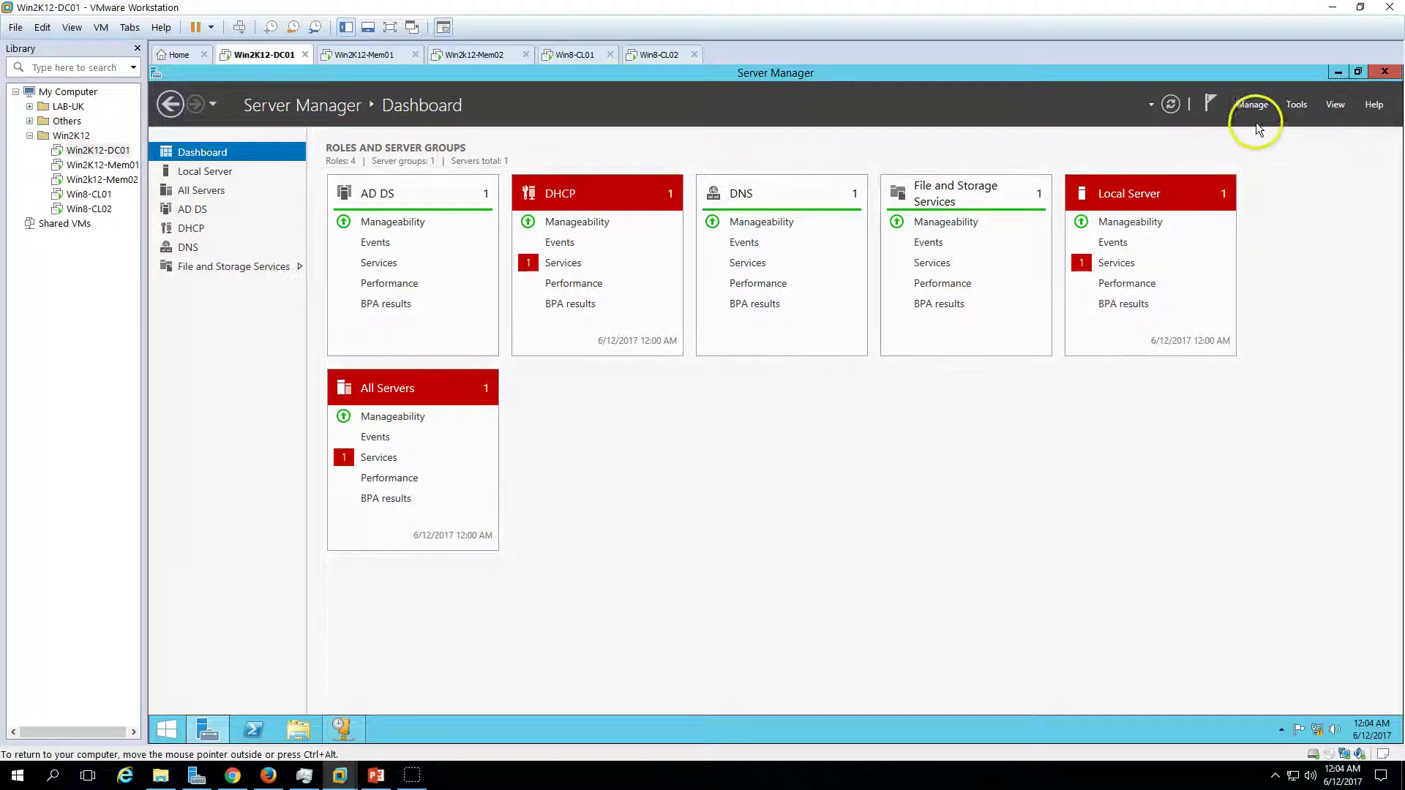
pyautogui.click(1296, 106)
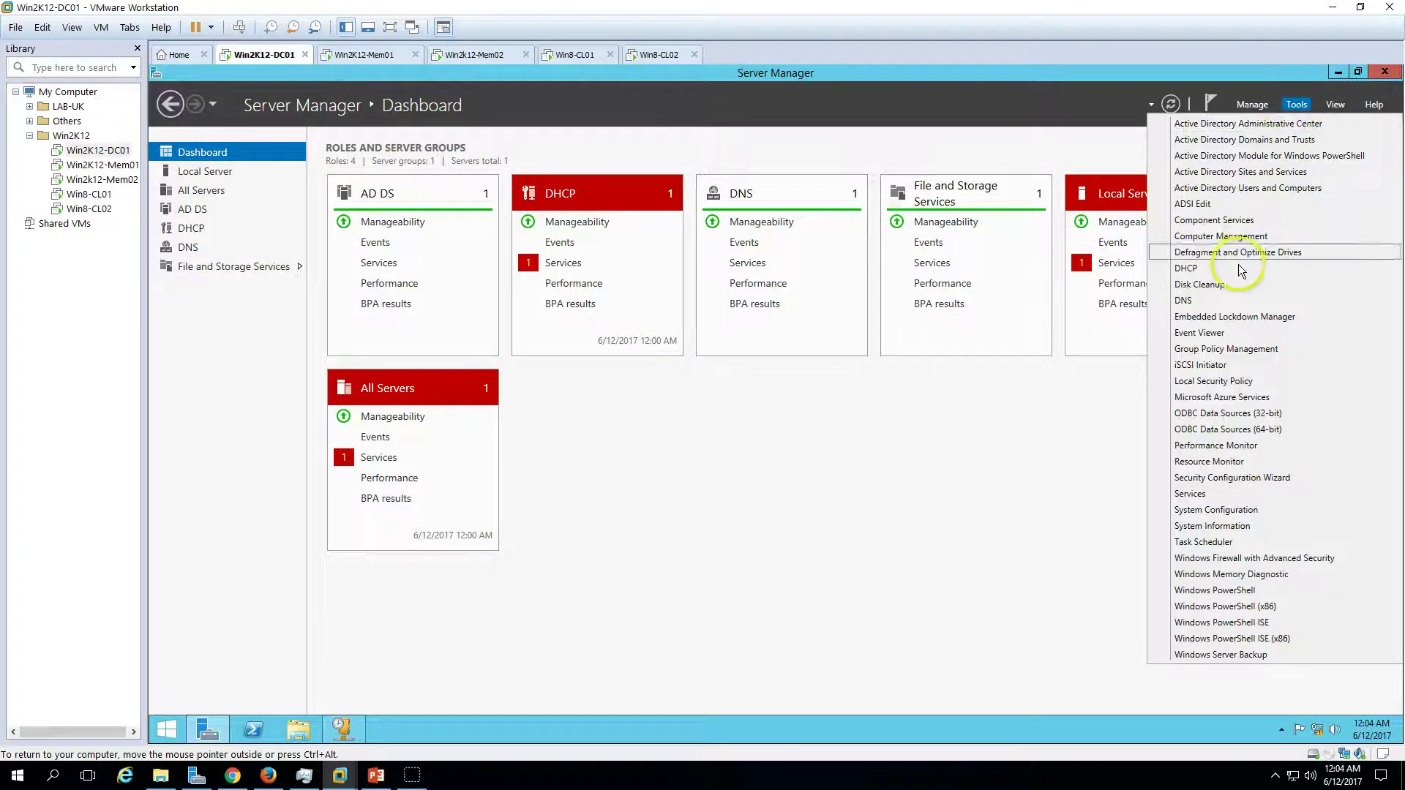
pyautogui.click(1254, 188)
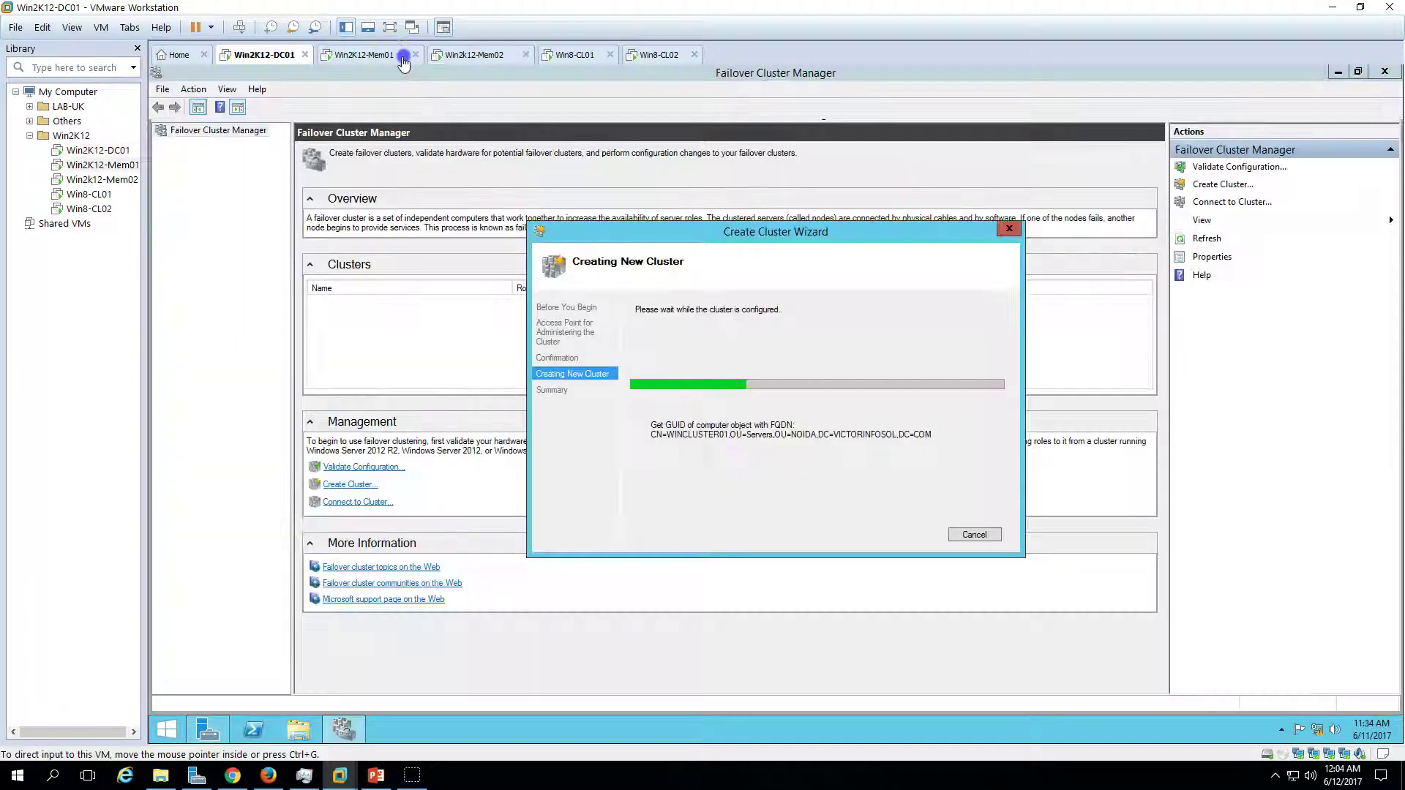
pyautogui.click(404, 63)
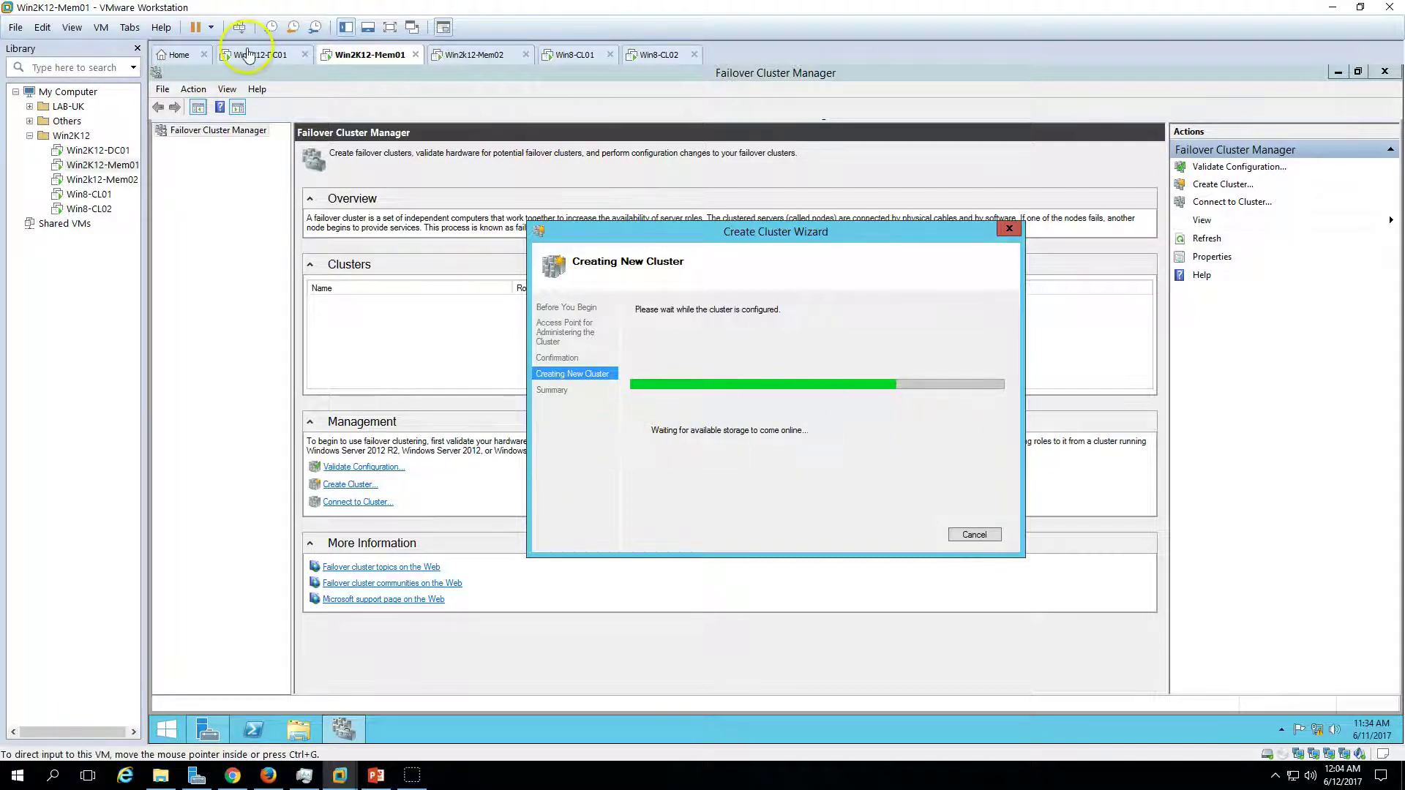
pyautogui.click(249, 54)
# - Find the WINCLUSTER01 computer account under NOIDA Servers, then return to the finished wizard on Mem01
pyautogui.doubleClick(548, 143)
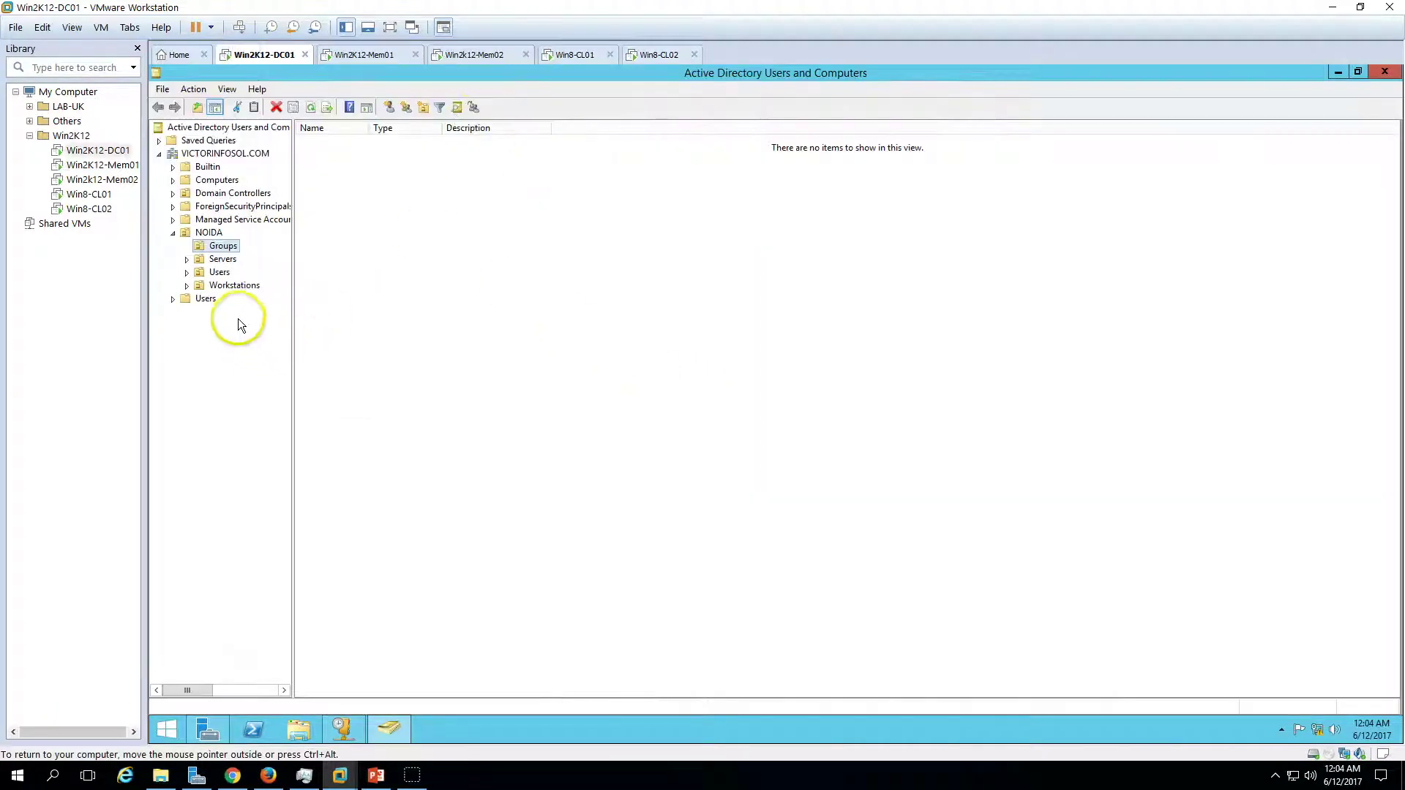
pyautogui.click(223, 259)
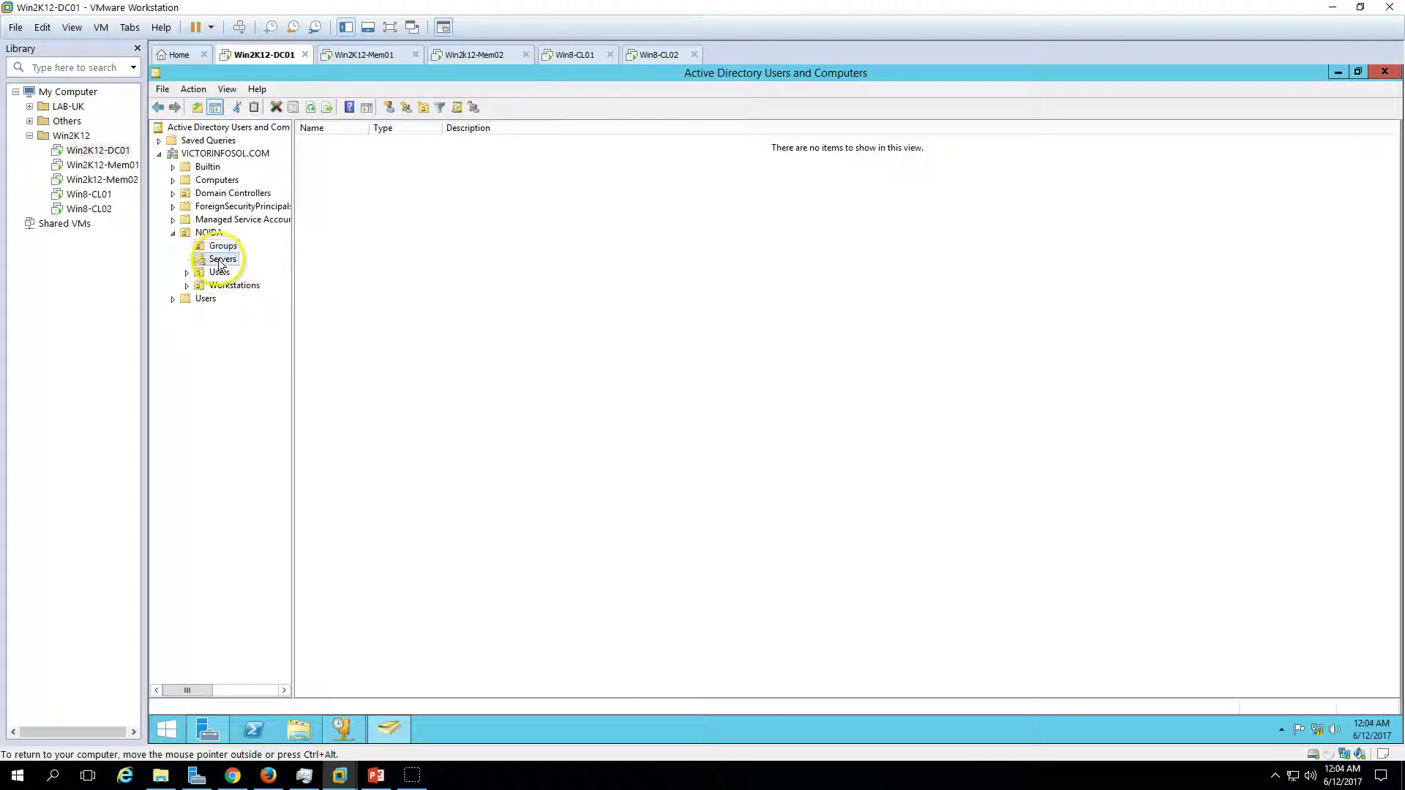
pyautogui.doubleClick(370, 129)
pyautogui.click(366, 156)
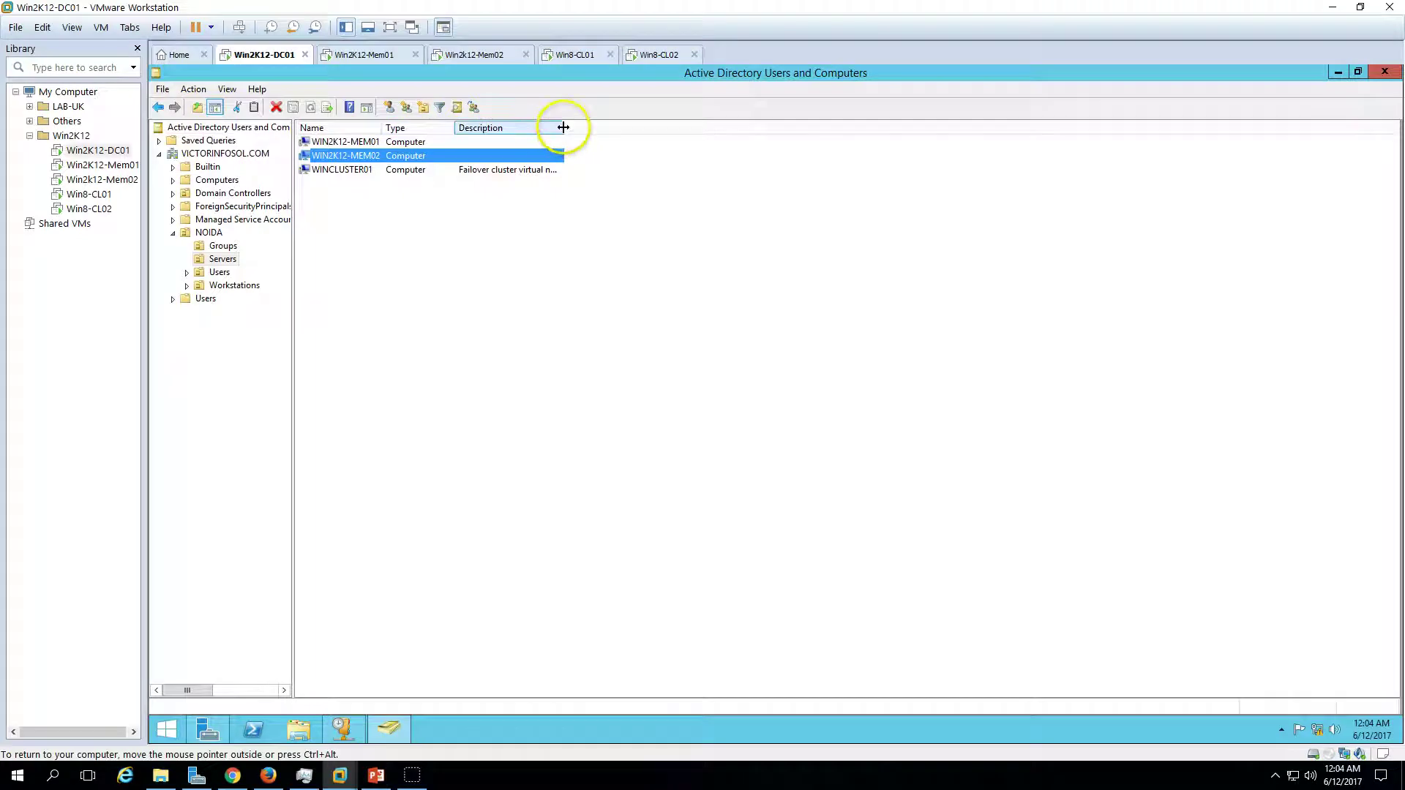
pyautogui.click(364, 55)
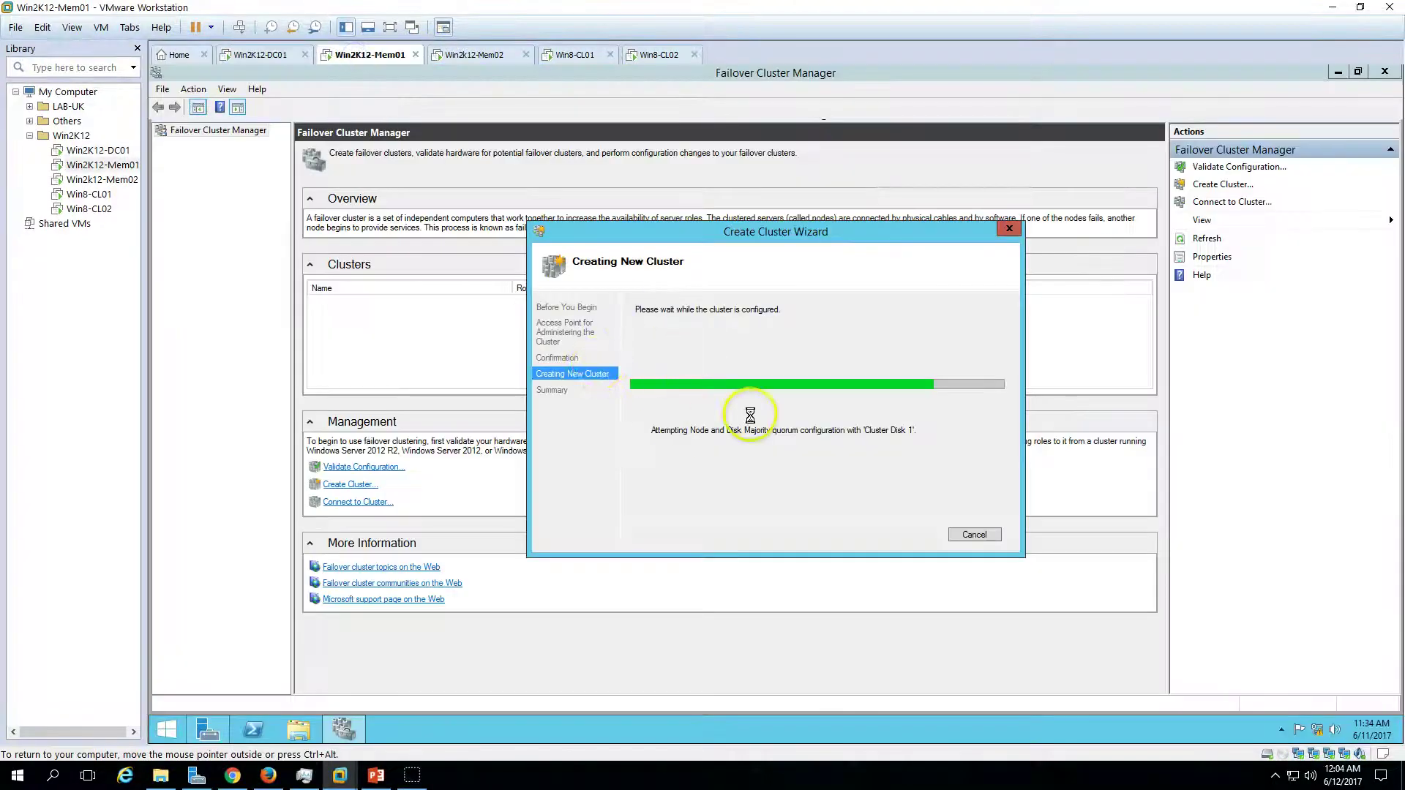
pyautogui.click(264, 54)
pyautogui.click(346, 169)
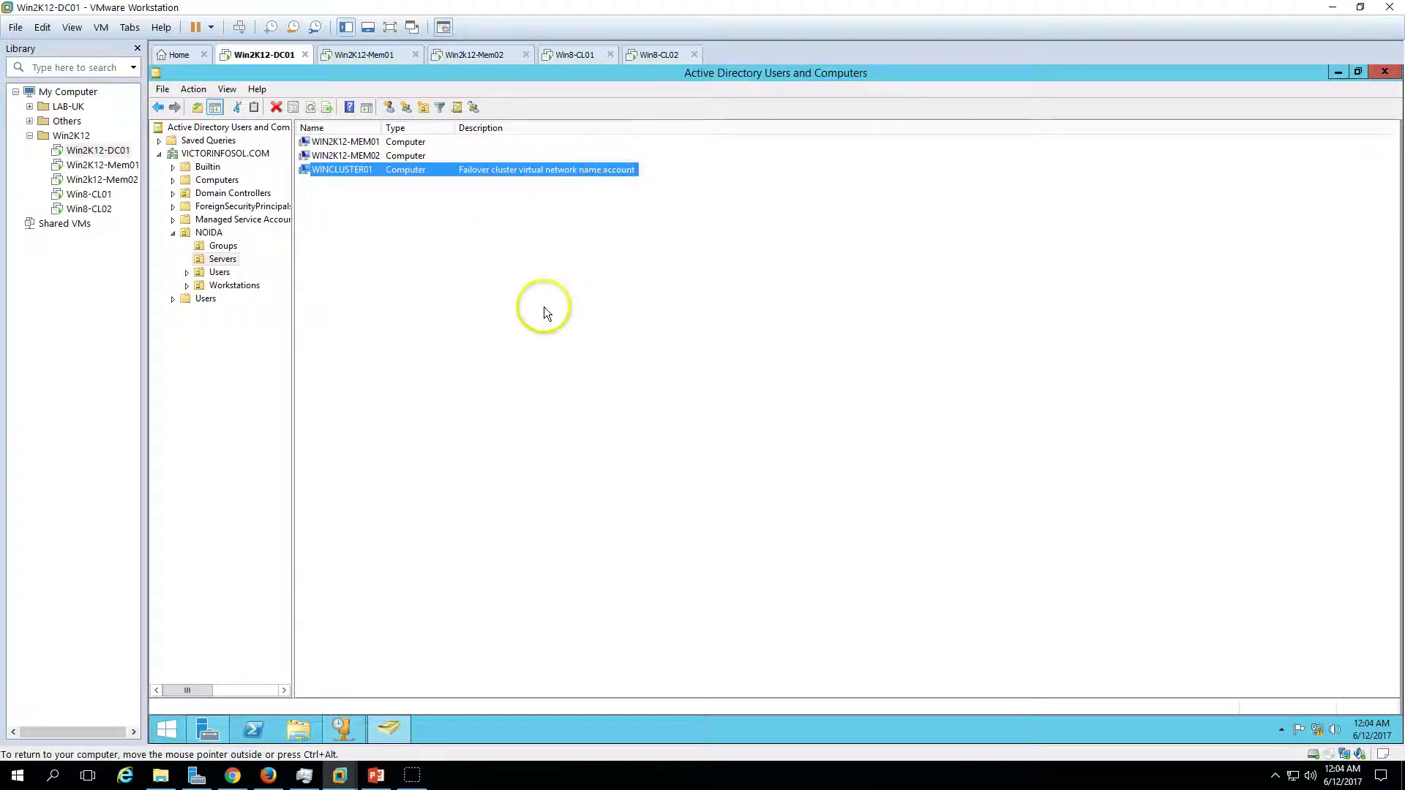
pyautogui.click(374, 59)
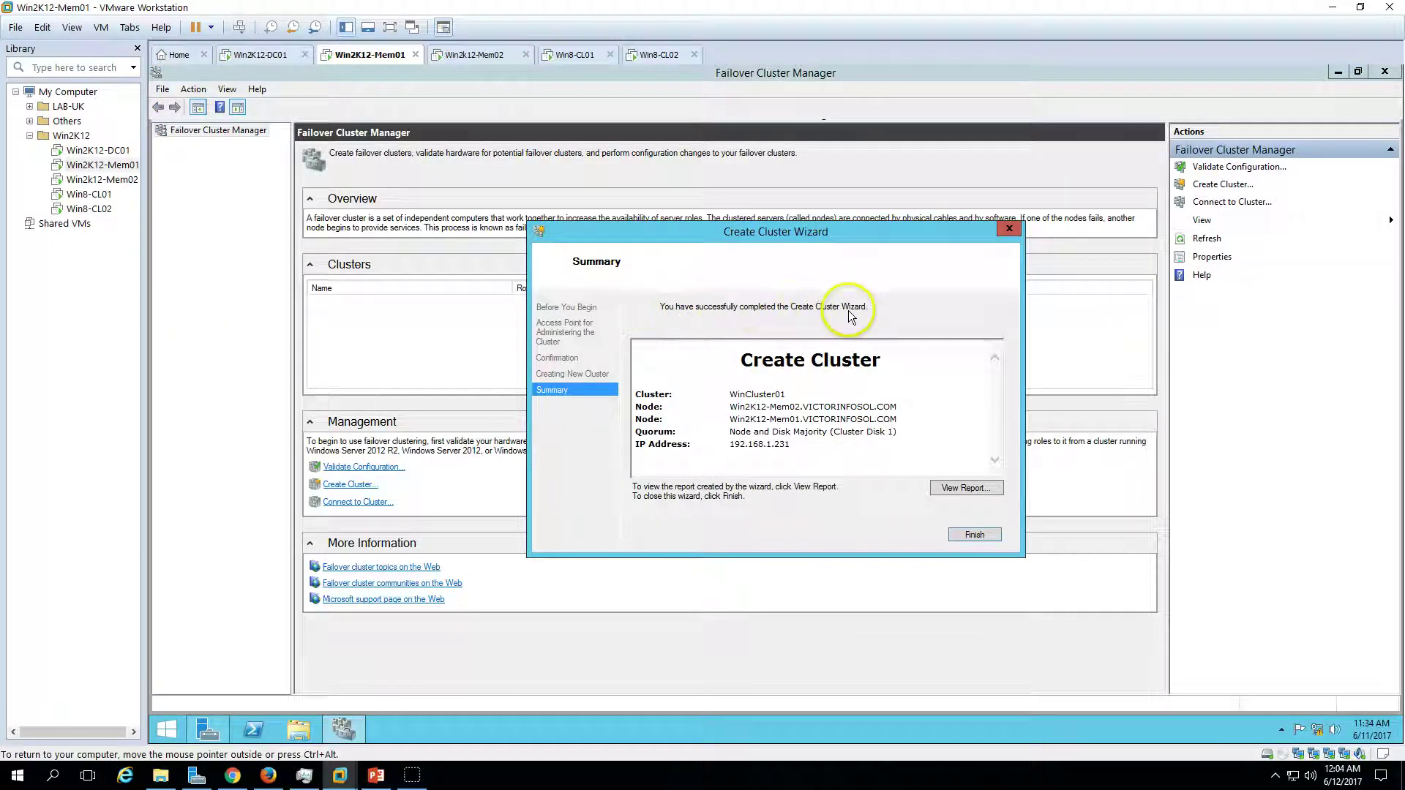
# - Finish the wizard and view WinCluster01's summary with its 192.168.1.231 address resource online
pyautogui.click(978, 535)
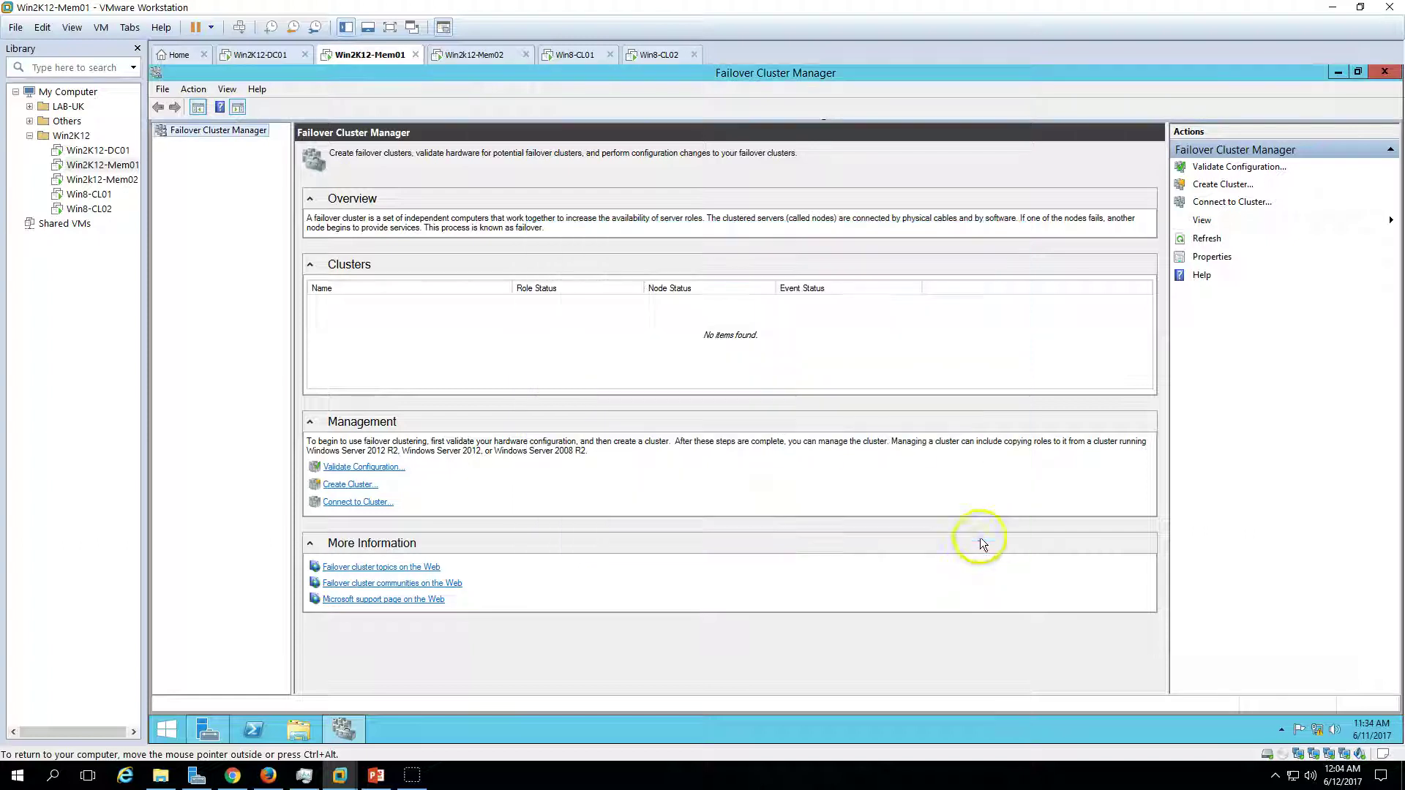
pyautogui.click(164, 147)
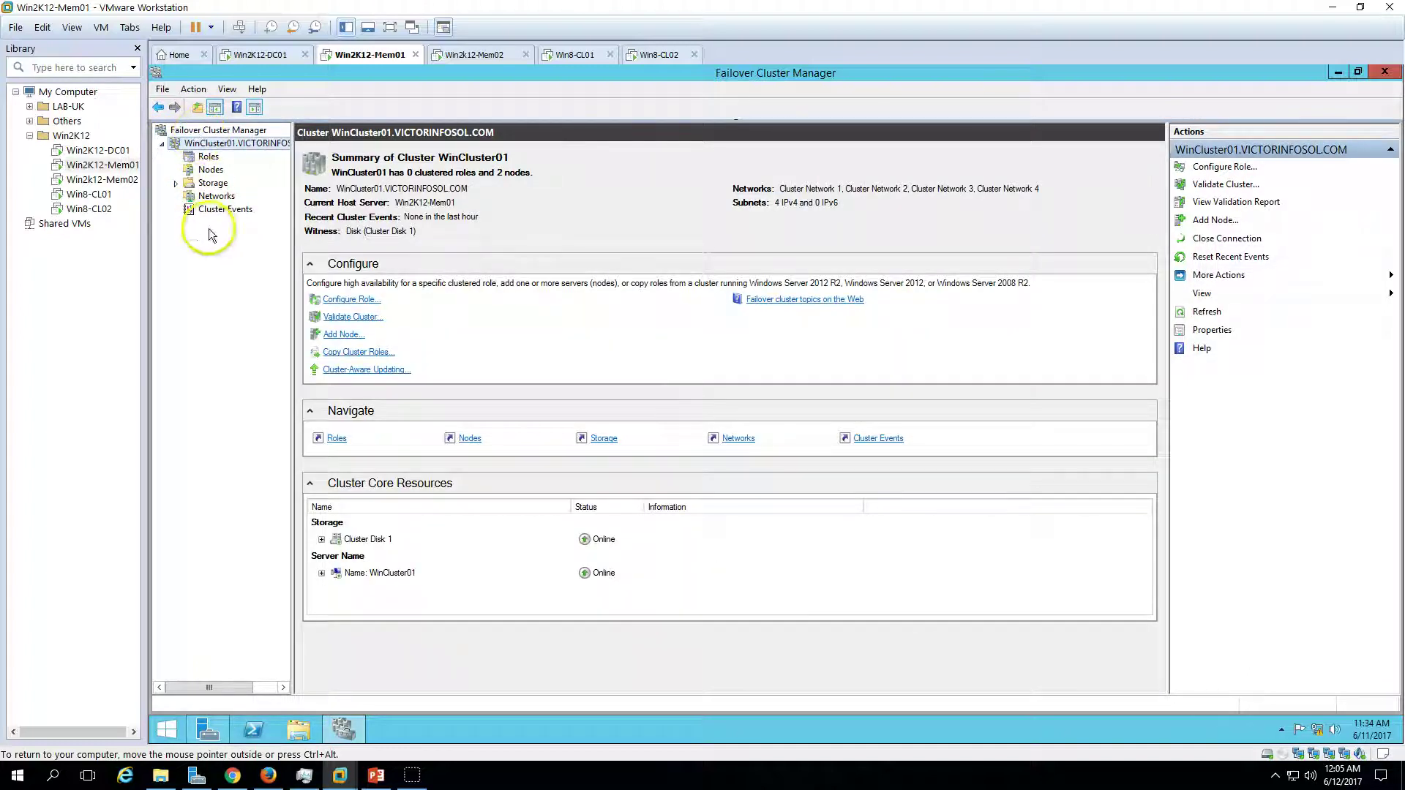
pyautogui.click(321, 574)
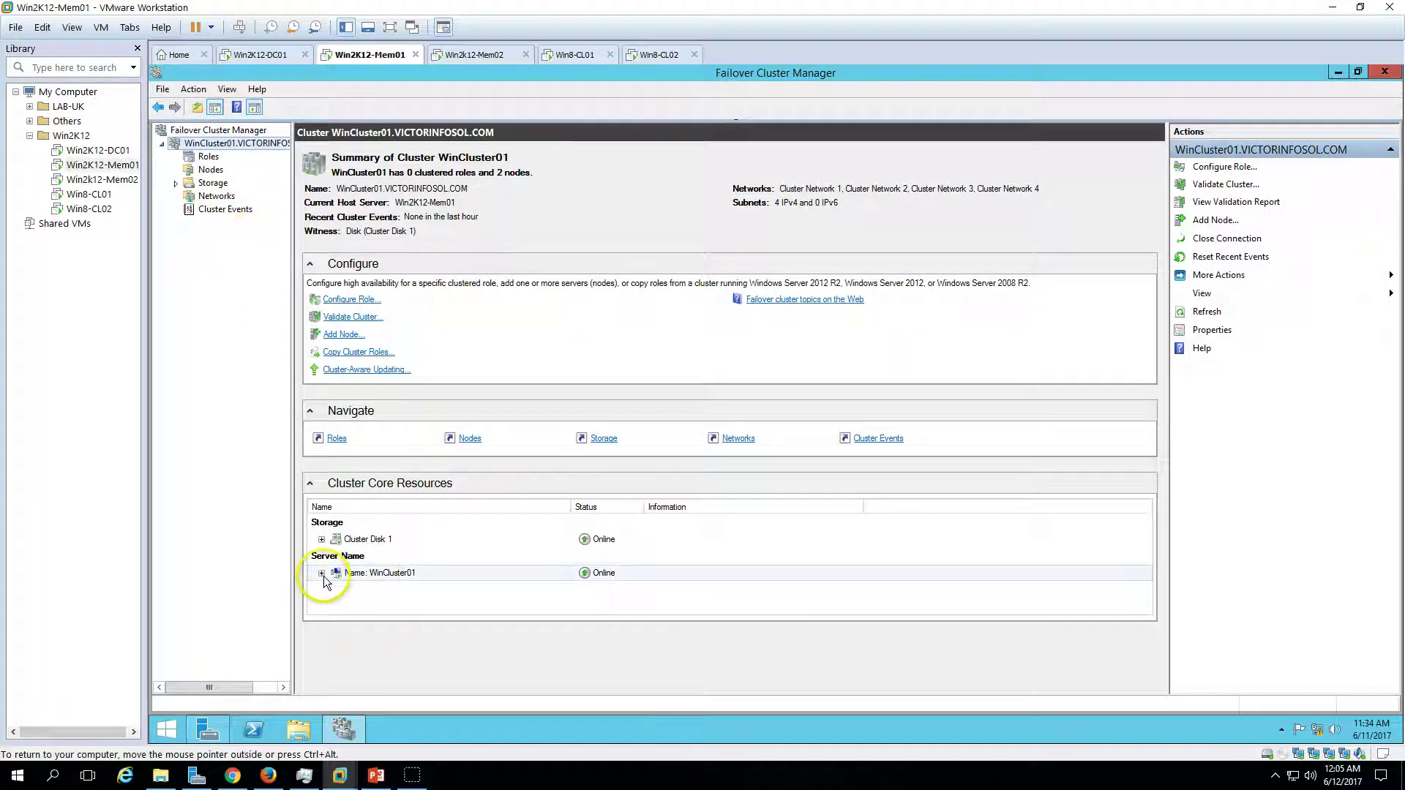
pyautogui.rightClick(166, 729)
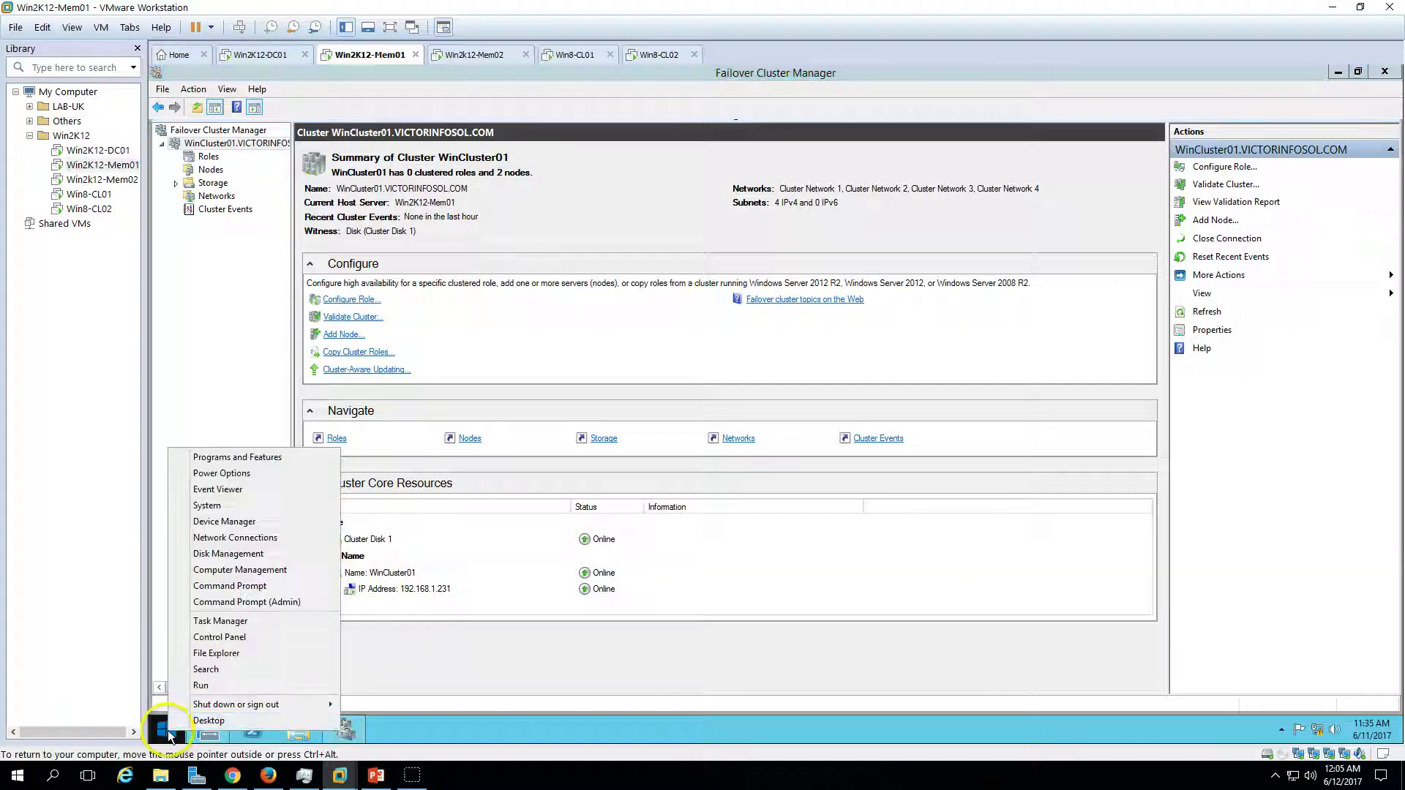
# - Run ping wincluster01 in Command Prompt, getting replies from 192.168.1.231, then return to PowerPoint
pyautogui.click(227, 587)
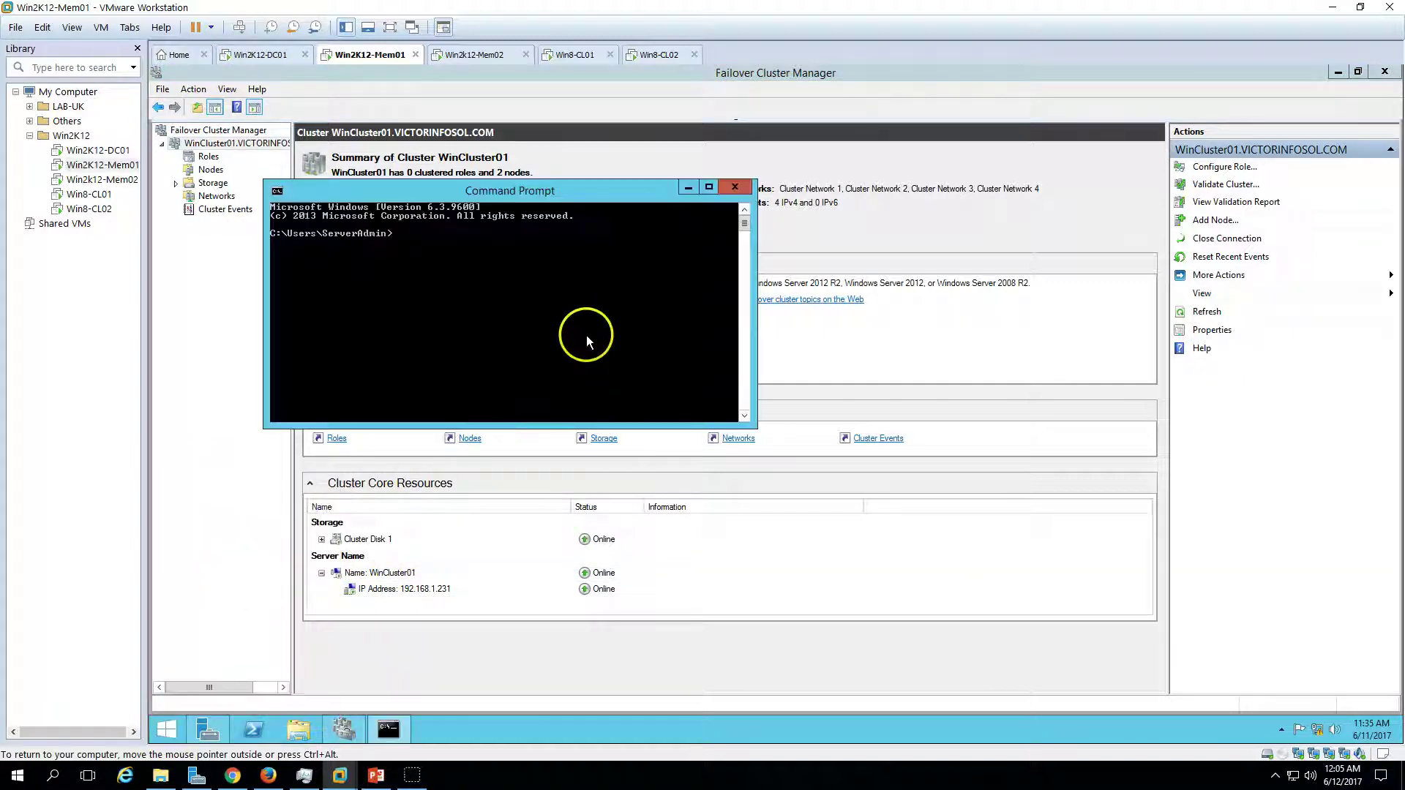
pyautogui.write('ping winclustere01')
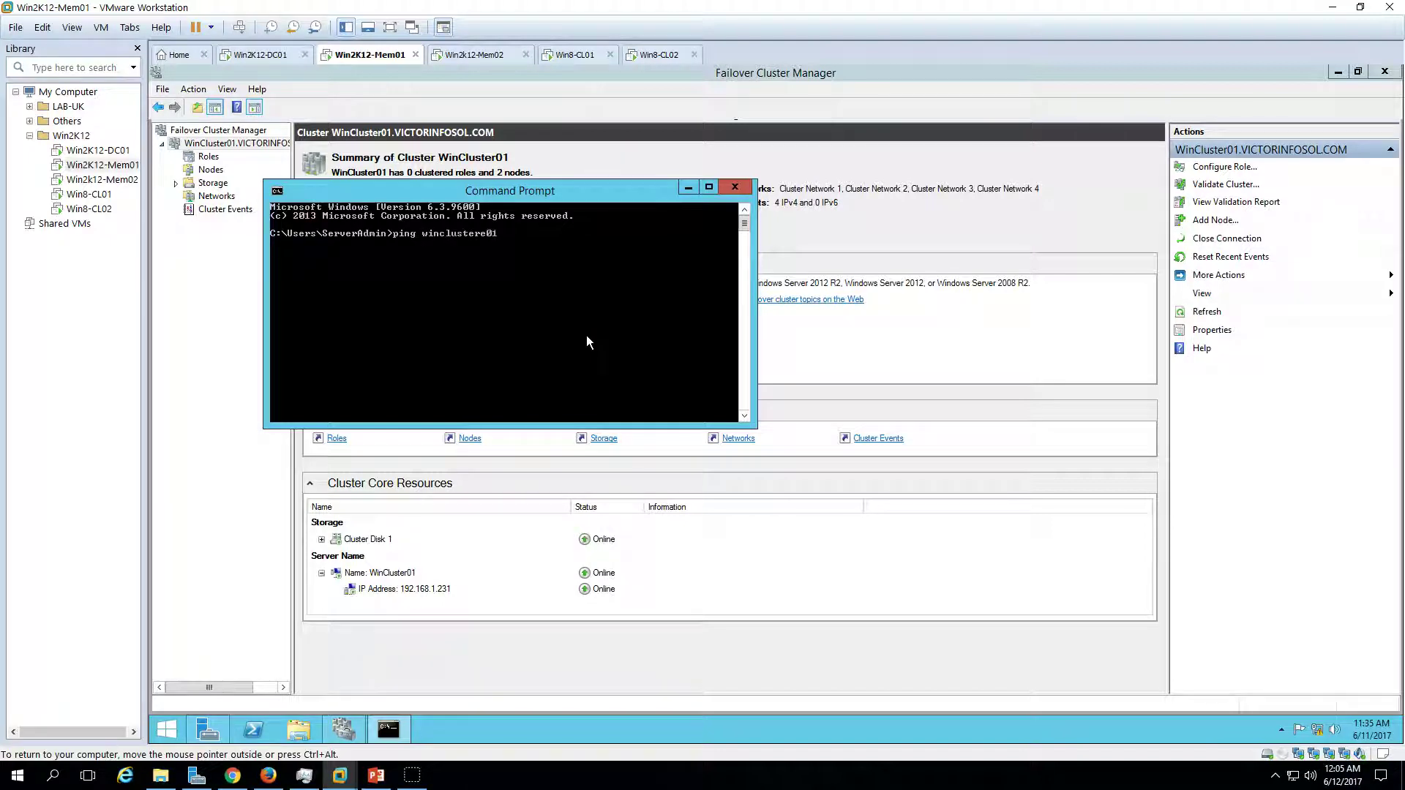
pyautogui.press('Return')
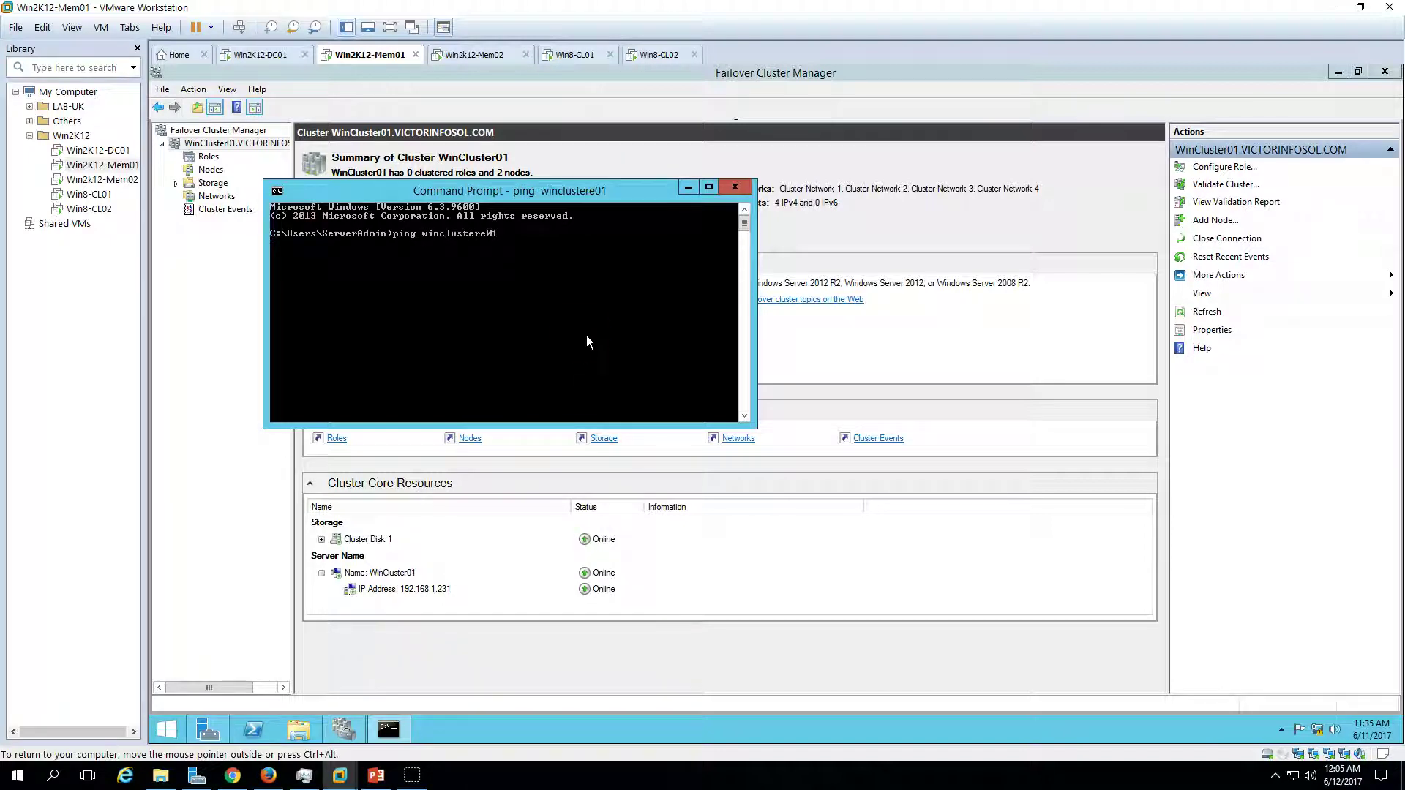
pyautogui.press('Return')
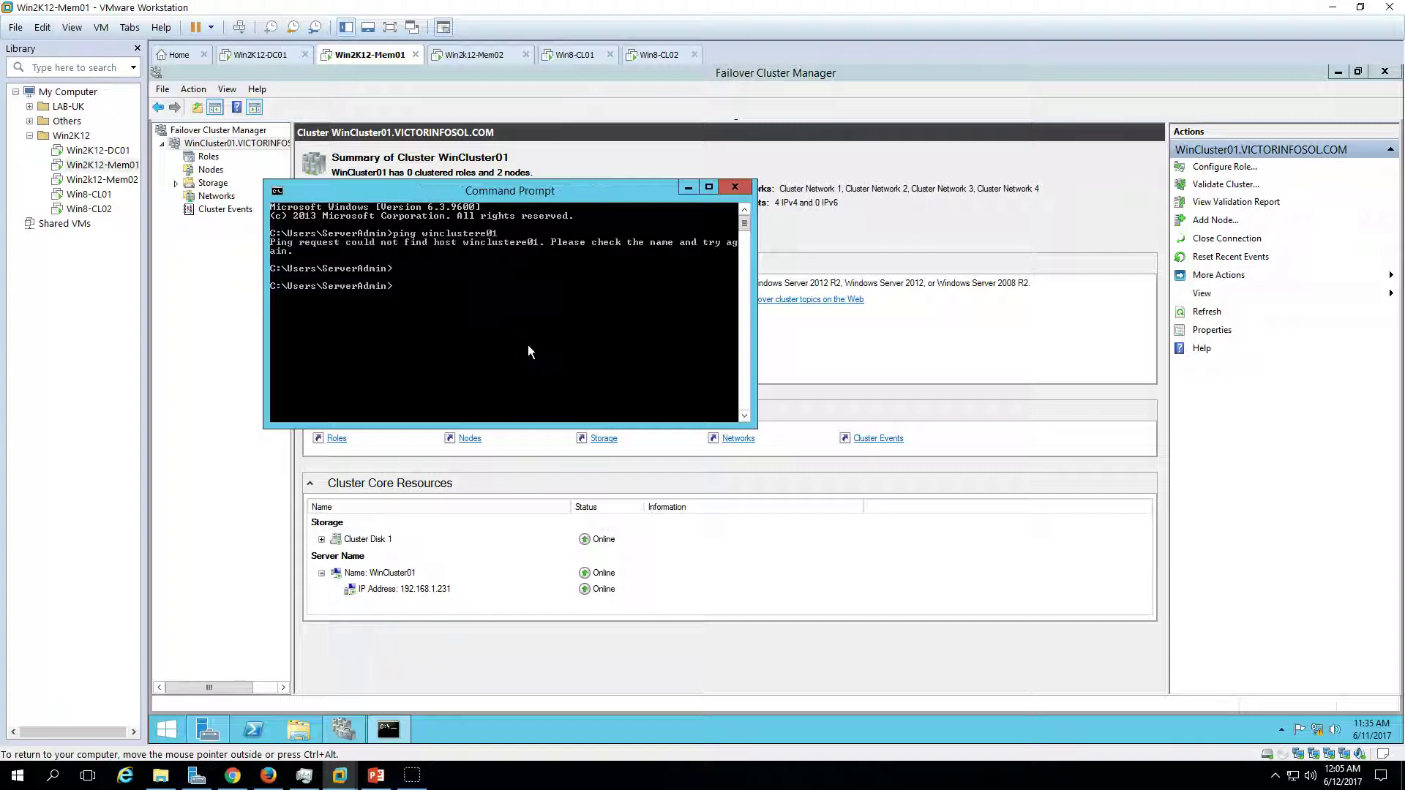
pyautogui.press('Up')
pyautogui.press('Left')
pyautogui.press('Left')
pyautogui.press('BackSpace')
pyautogui.press('Return')
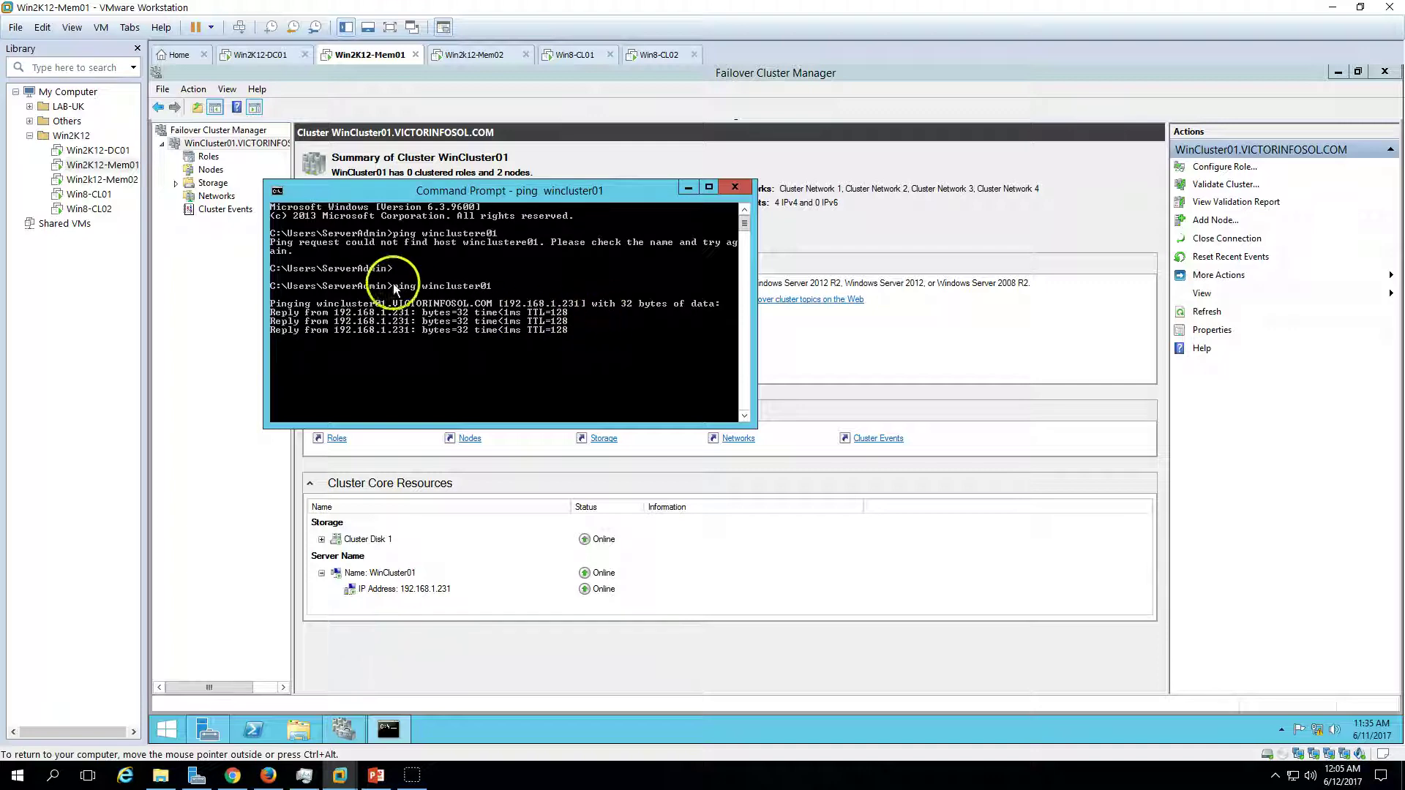
pyautogui.click(735, 187)
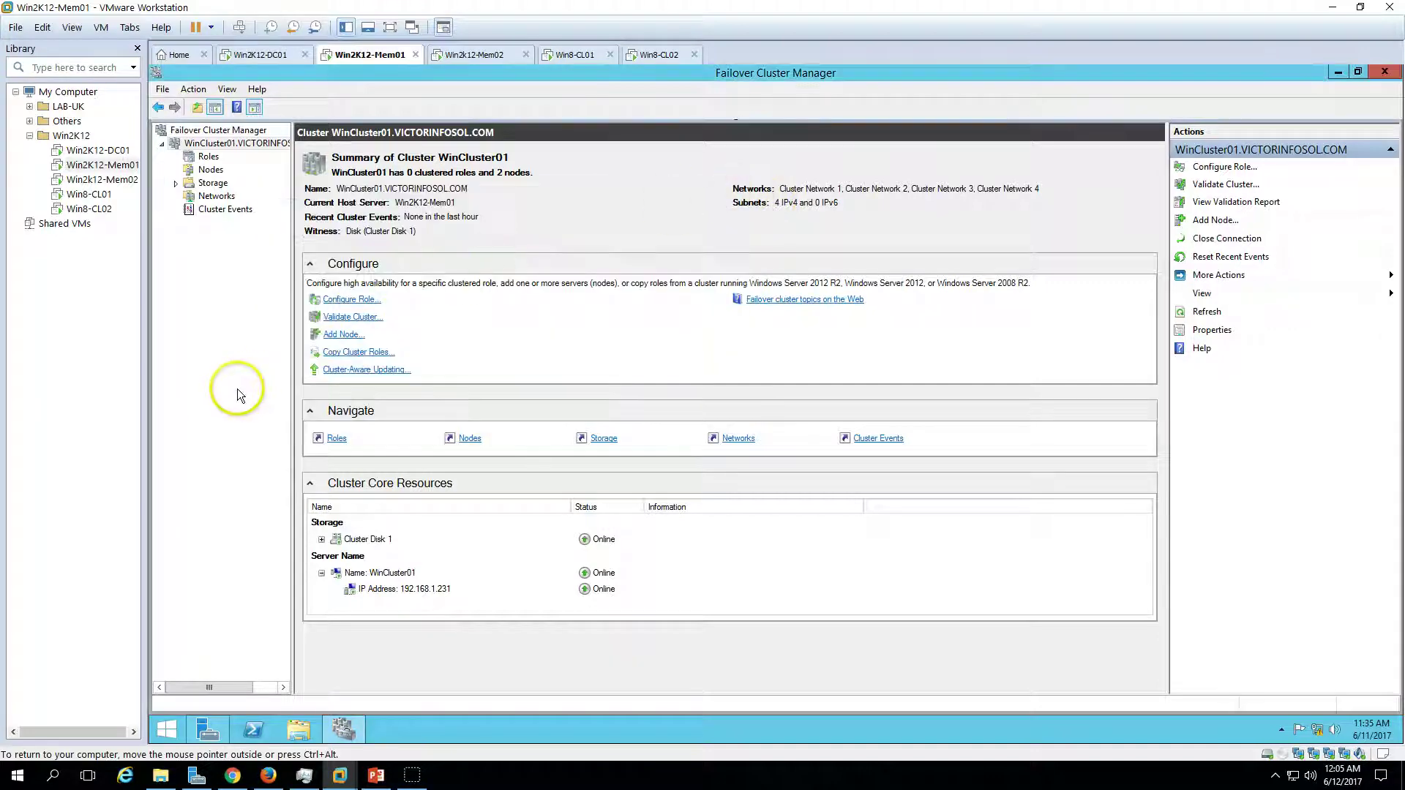
pyautogui.click(390, 777)
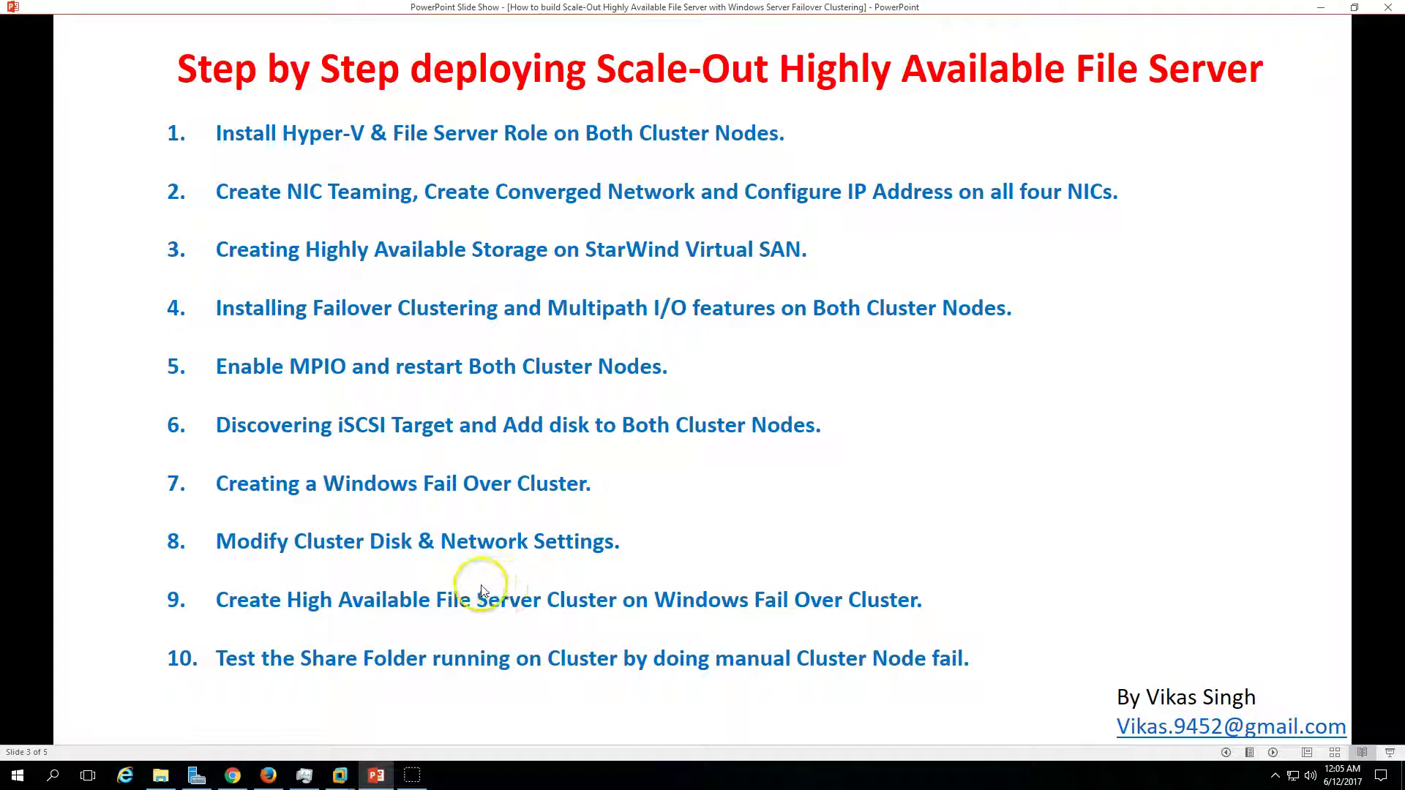
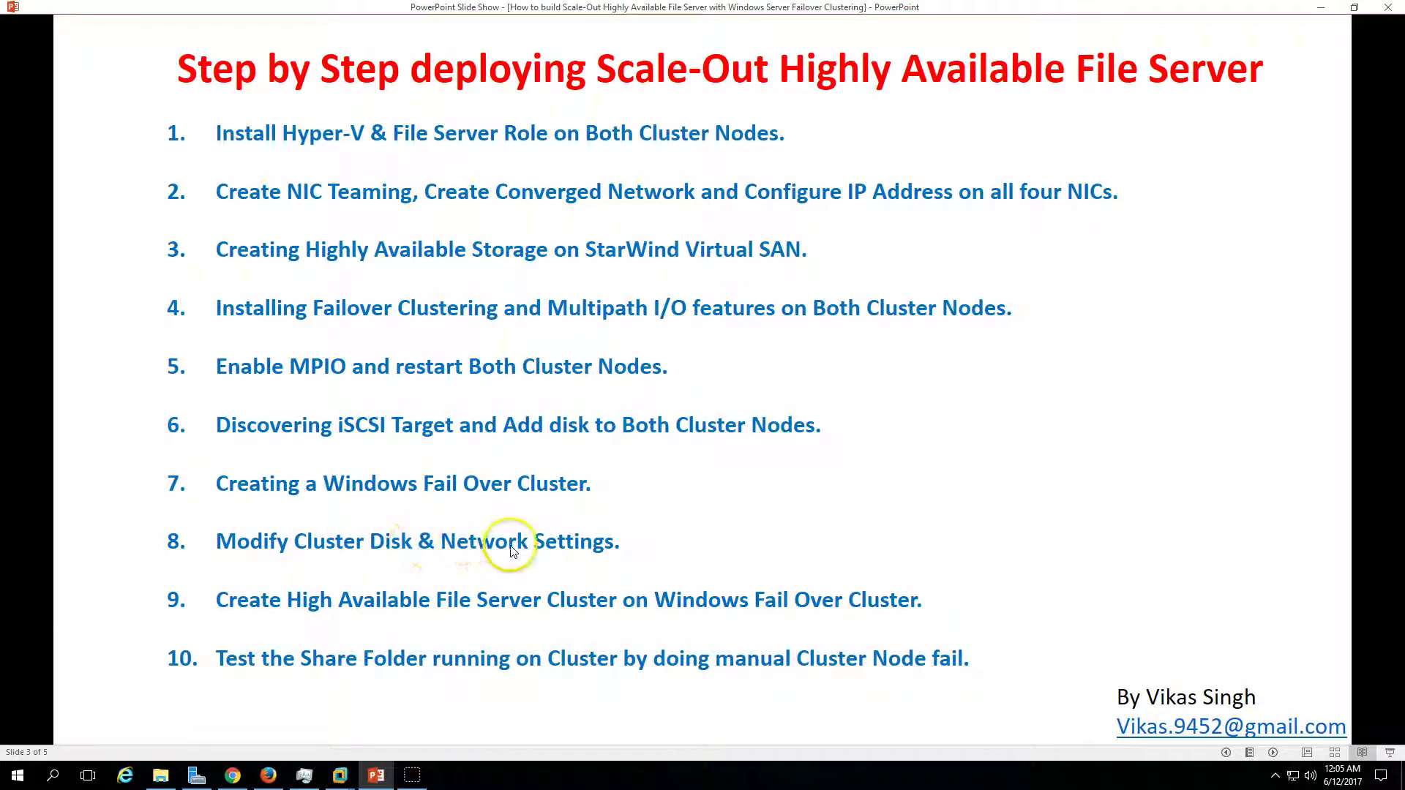
# - Under Storage > Disks, rename the witness disk Cluster Disk 1 to QuorumDisk in its Properties
pyautogui.click(377, 781)
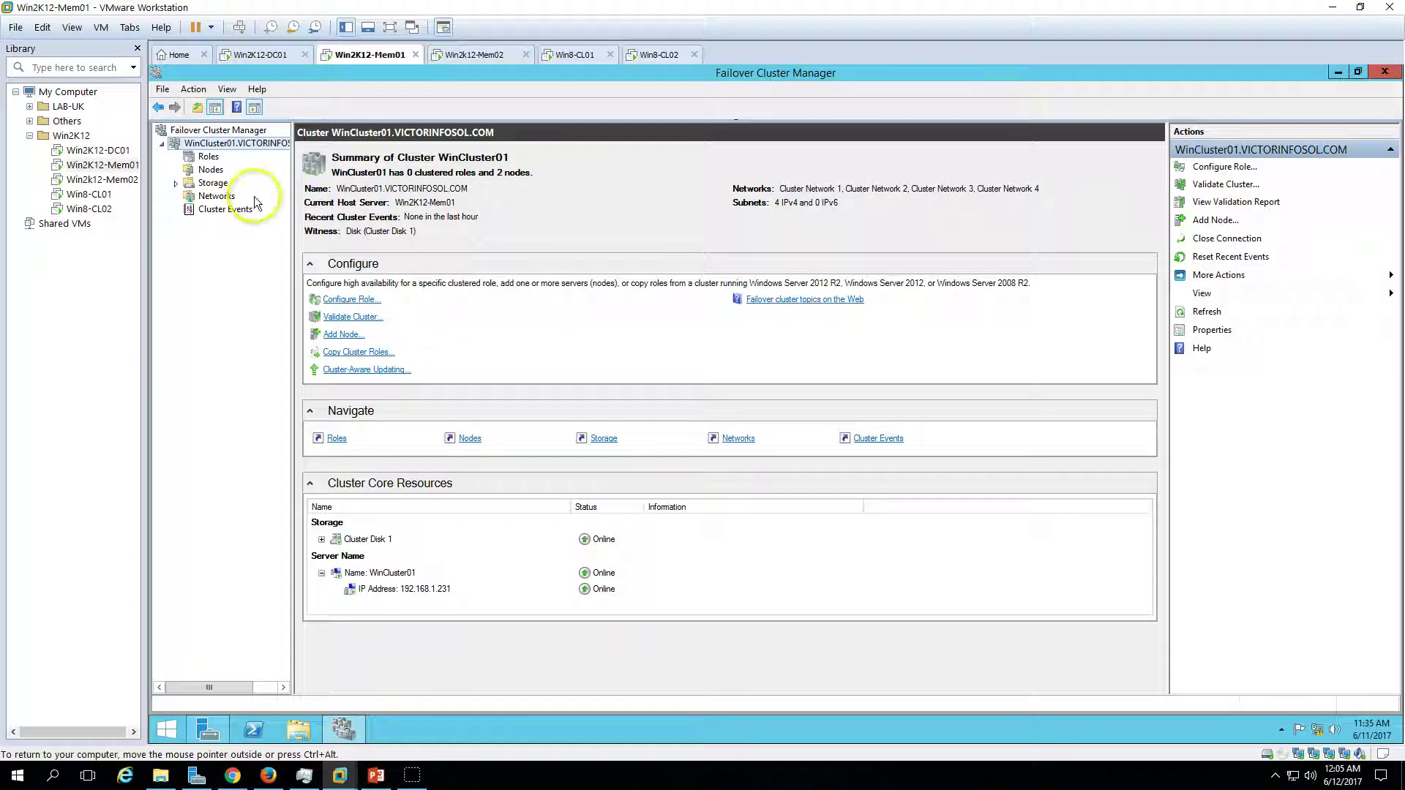
pyautogui.click(213, 183)
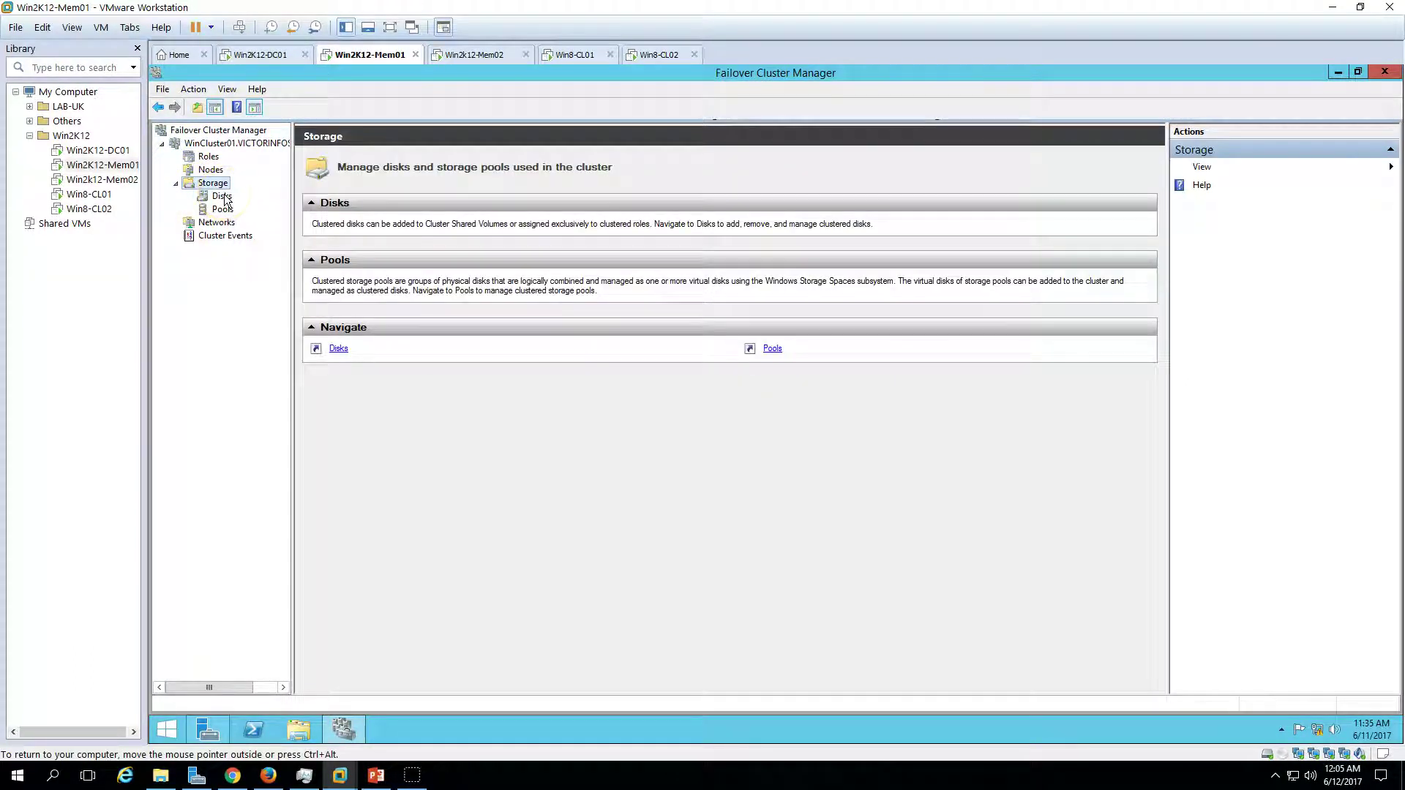
pyautogui.click(222, 197)
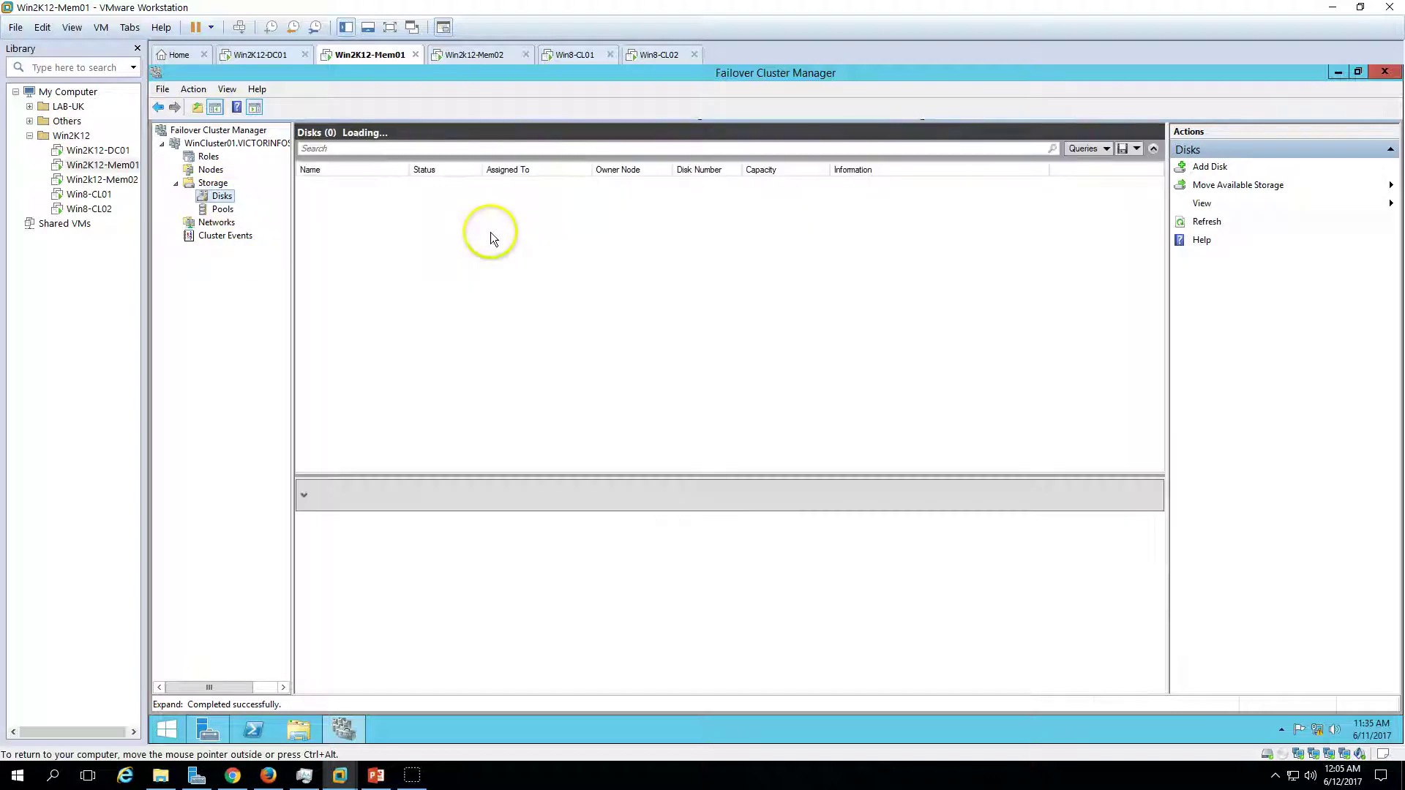
pyautogui.click(551, 185)
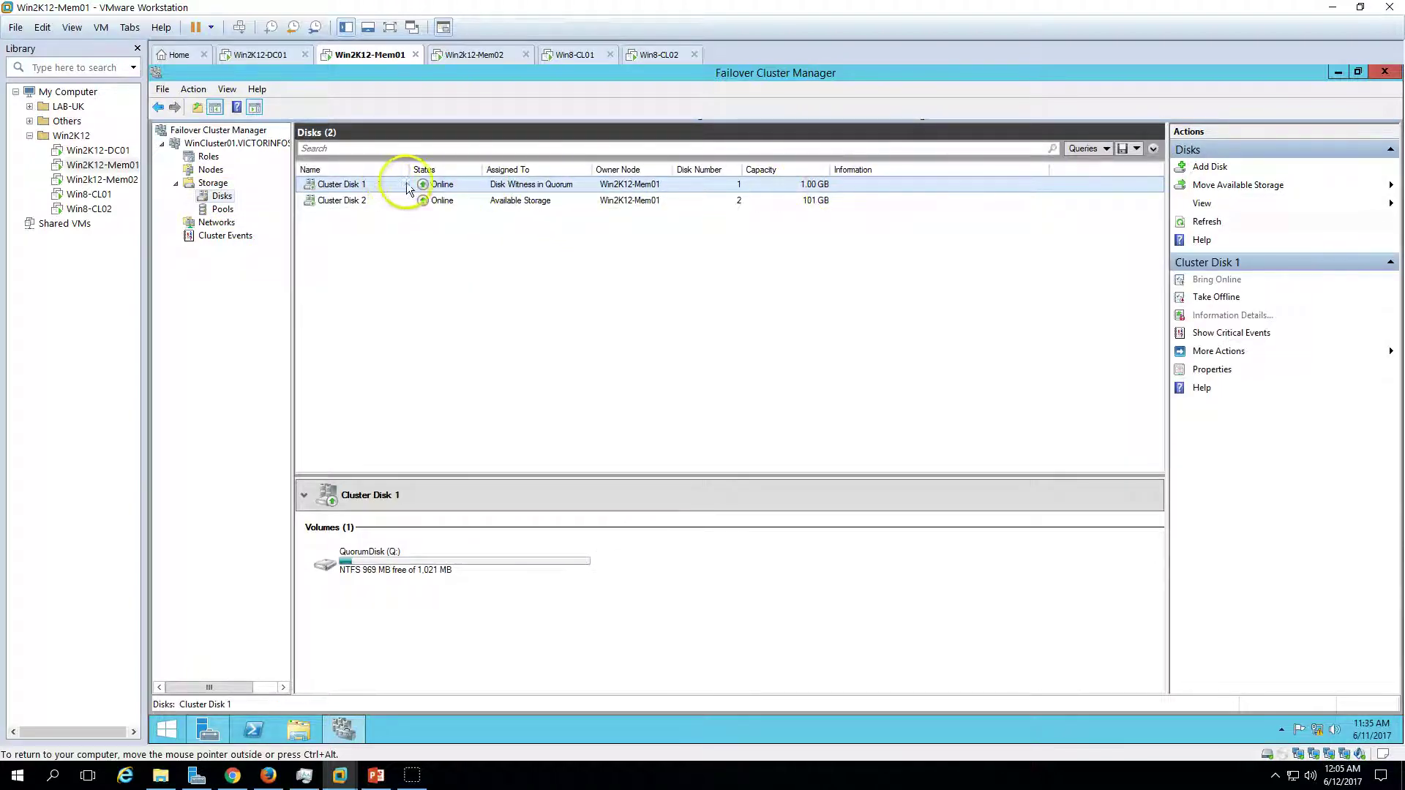
pyautogui.rightClick(539, 189)
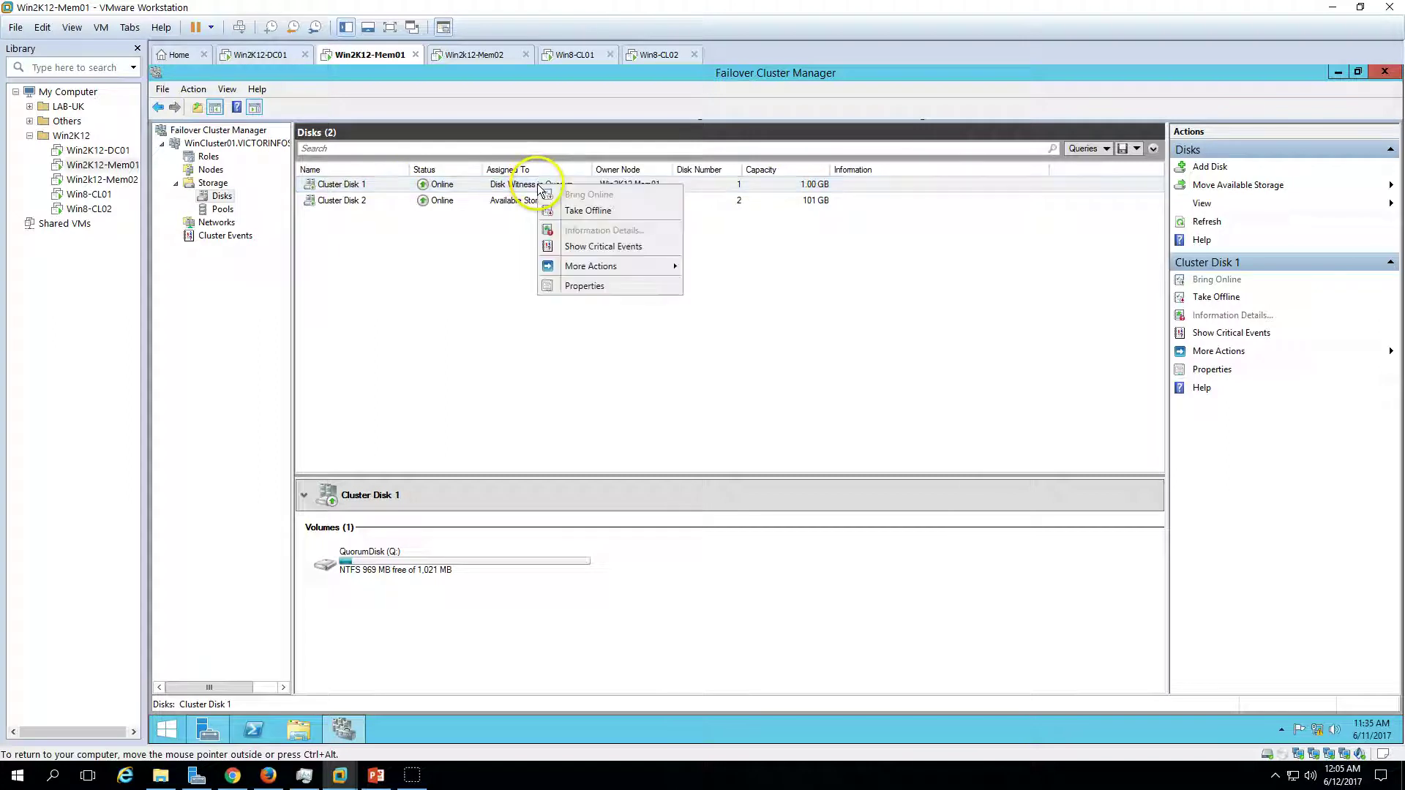
pyautogui.click(600, 286)
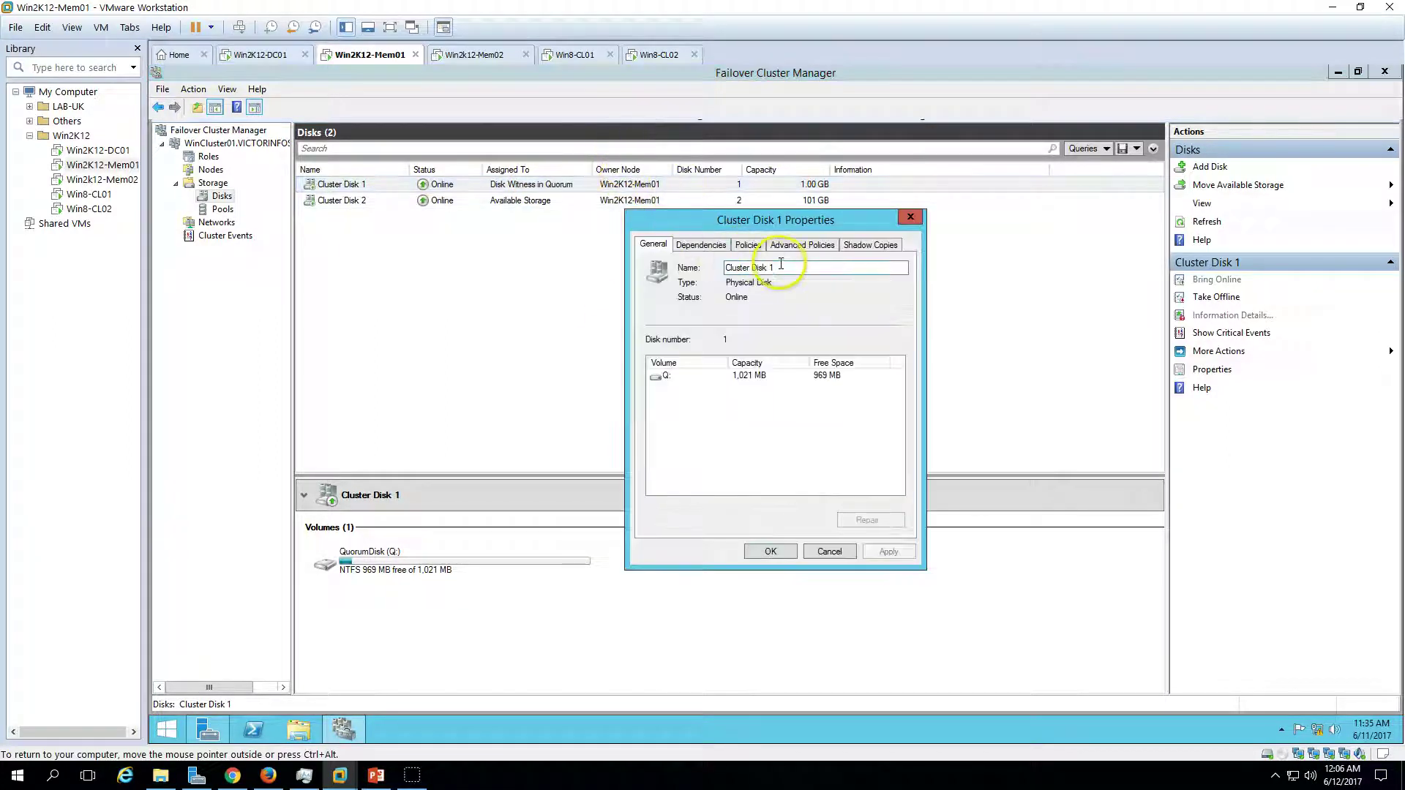
pyautogui.moveTo(778, 268); pyautogui.dragTo(677, 268)
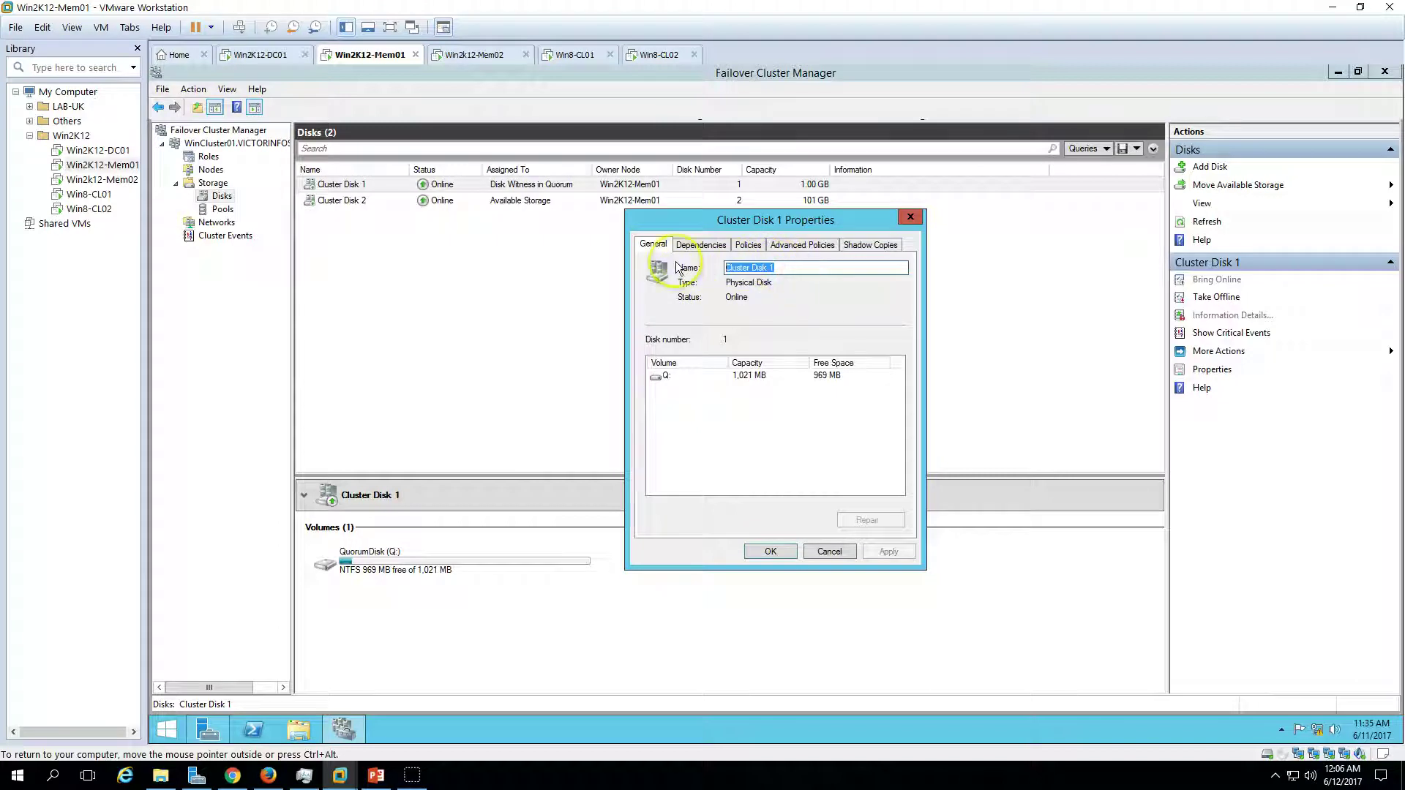
pyautogui.write('QuorumDisk')
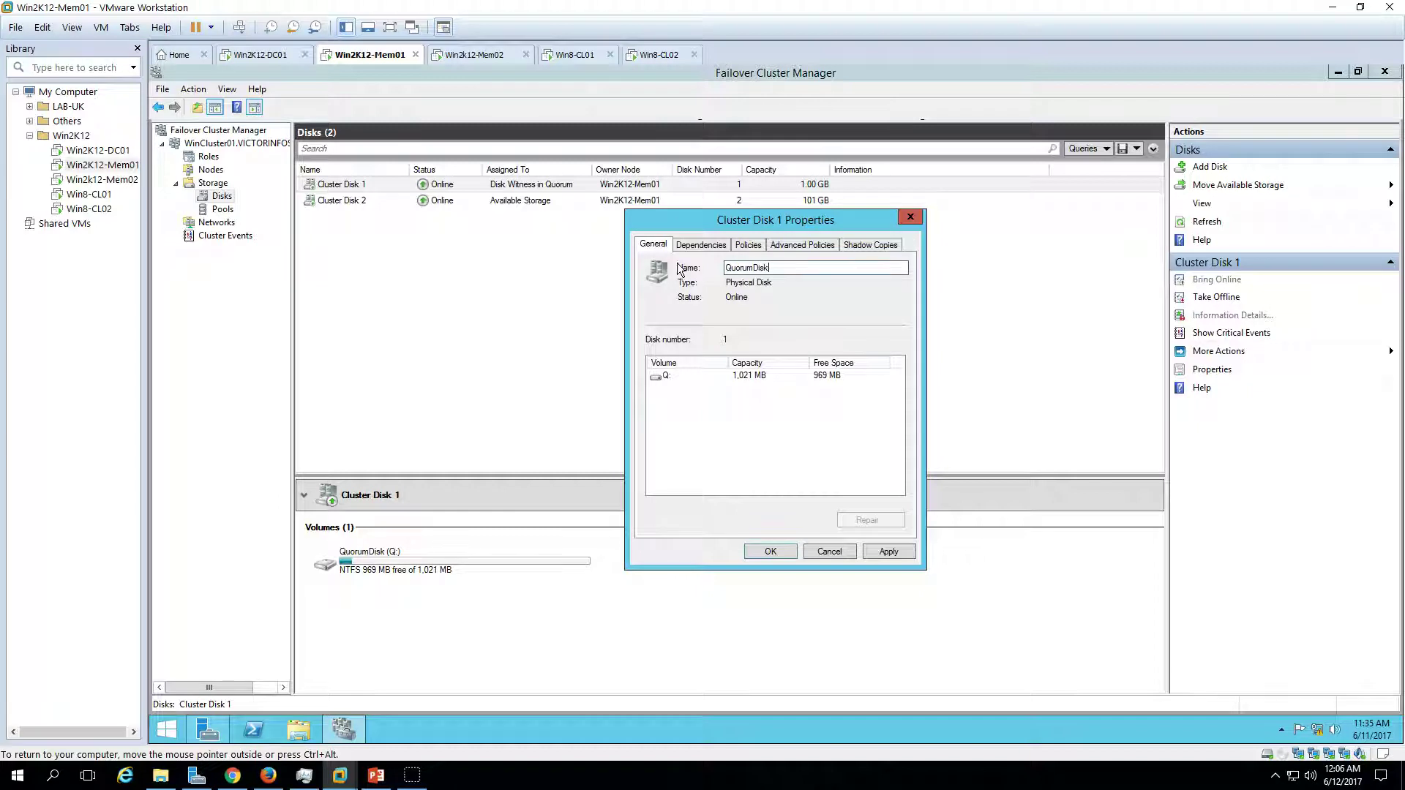
pyautogui.click(897, 559)
pyautogui.click(771, 551)
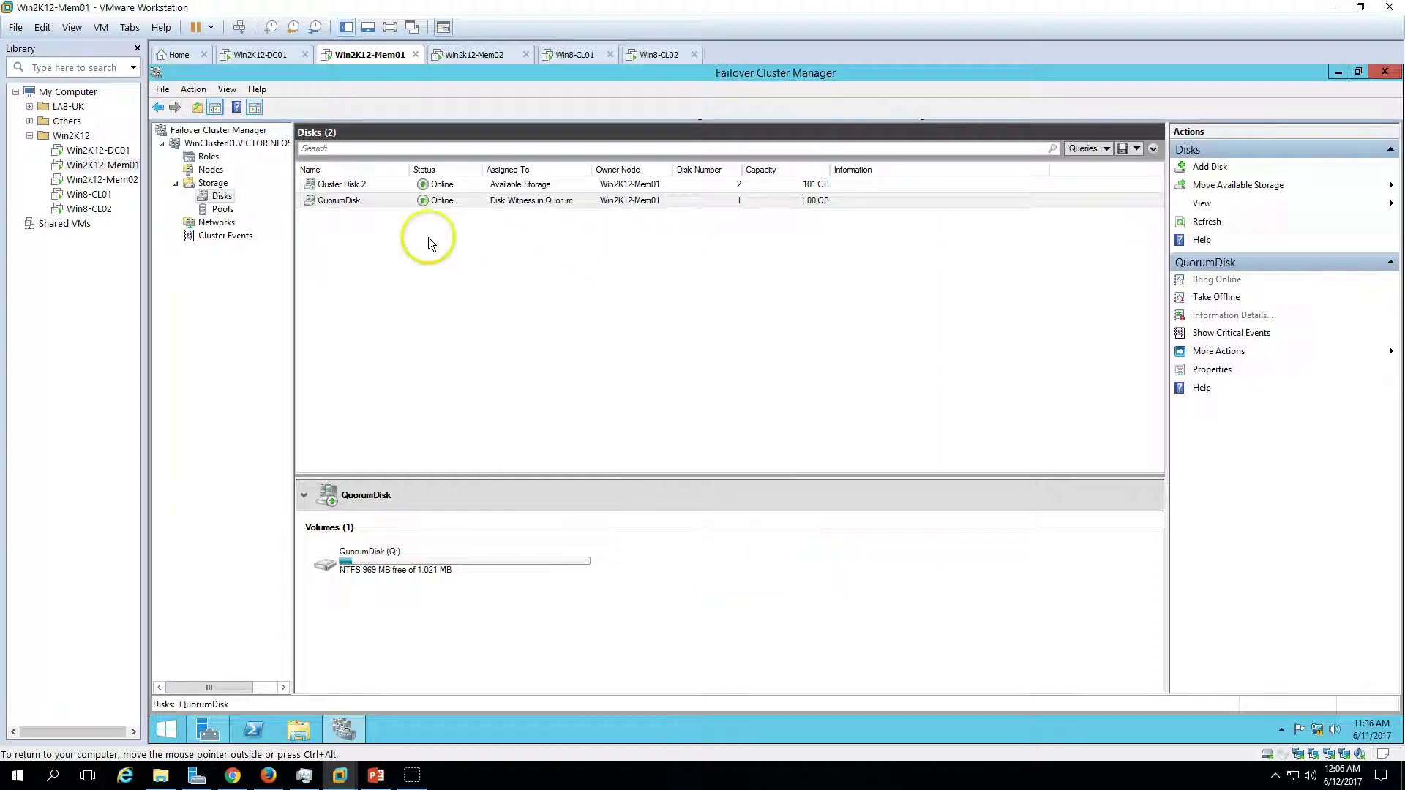
# - Rename the 101 GB Cluster Disk 2 to iSCSI-Disk01 and list the cluster's four networks
pyautogui.rightClick(381, 183)
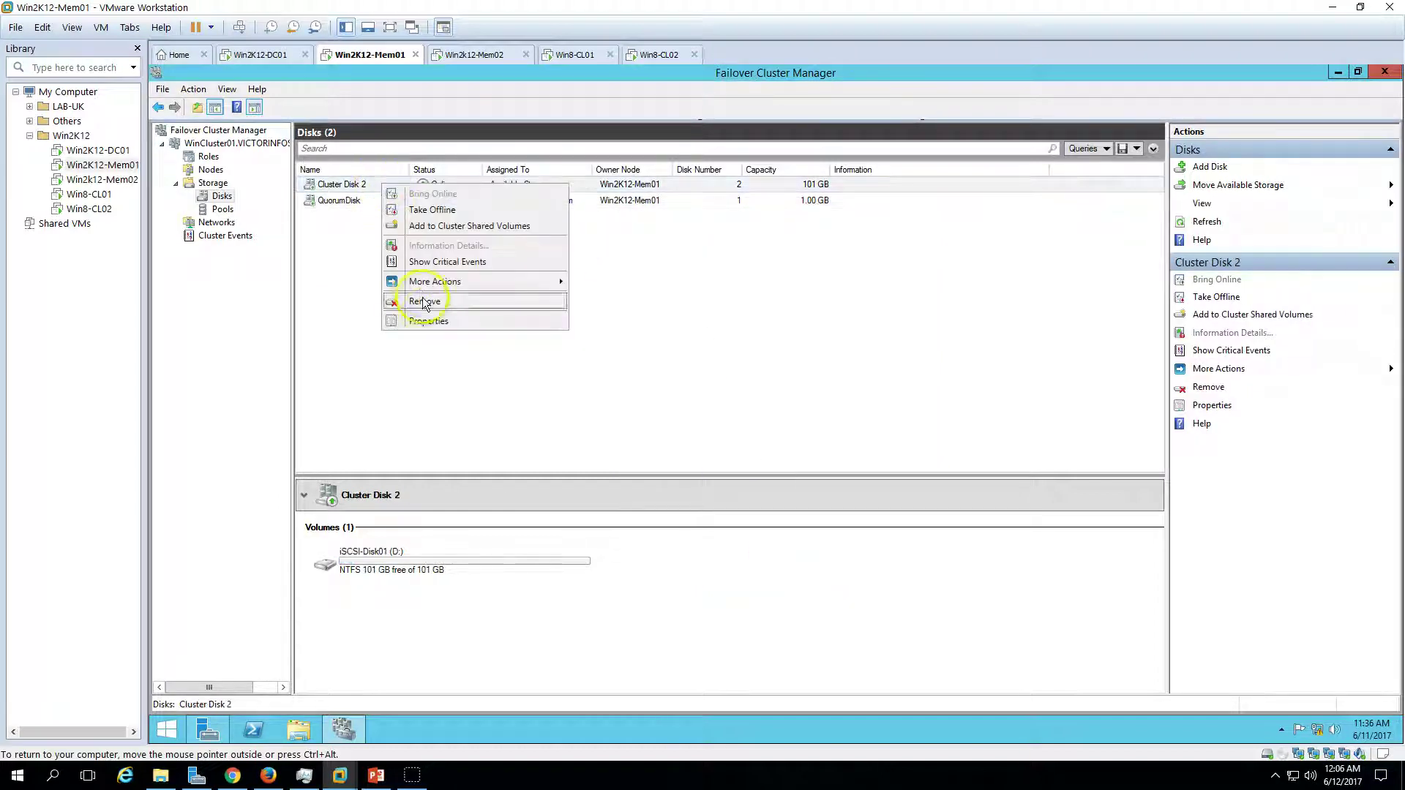
pyautogui.click(430, 322)
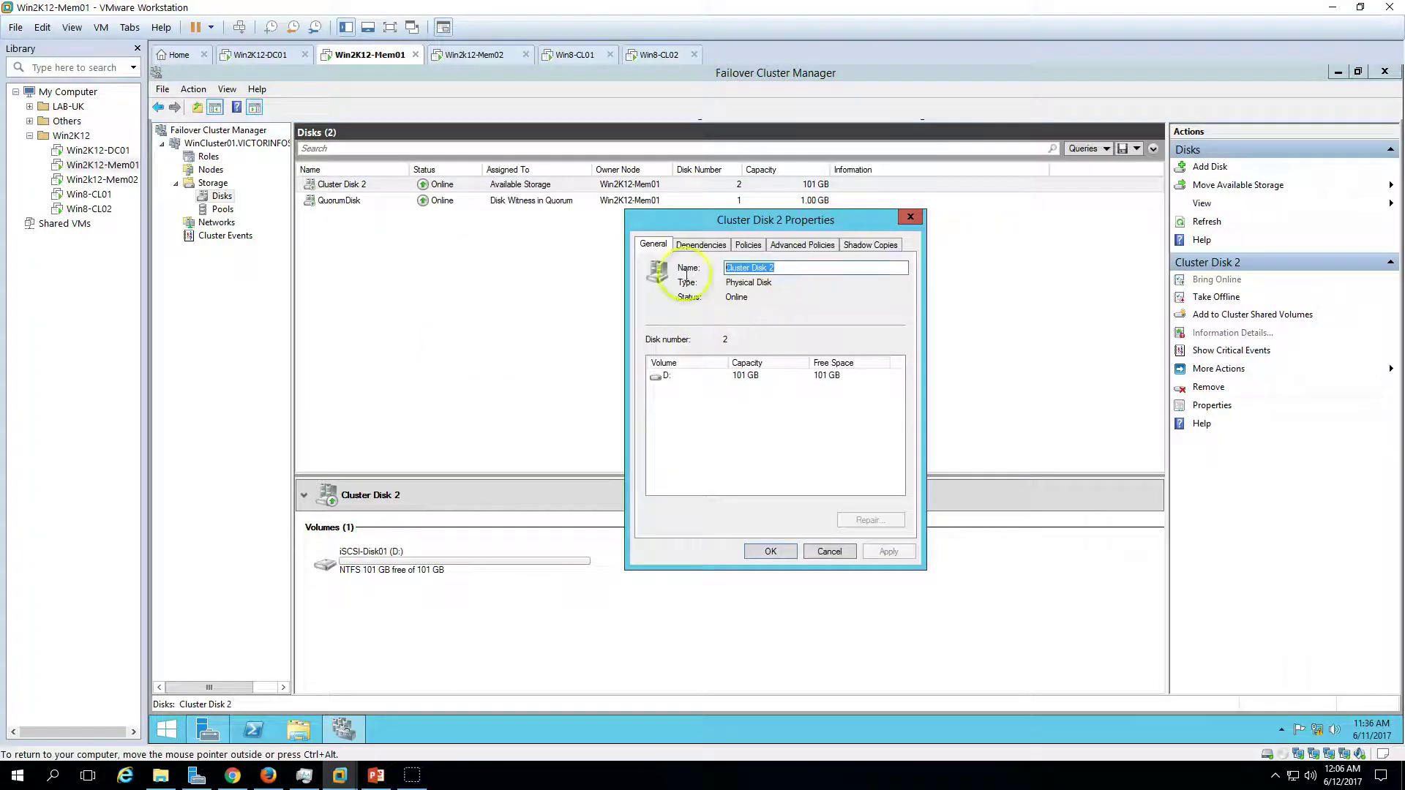
pyautogui.press('BackSpace')
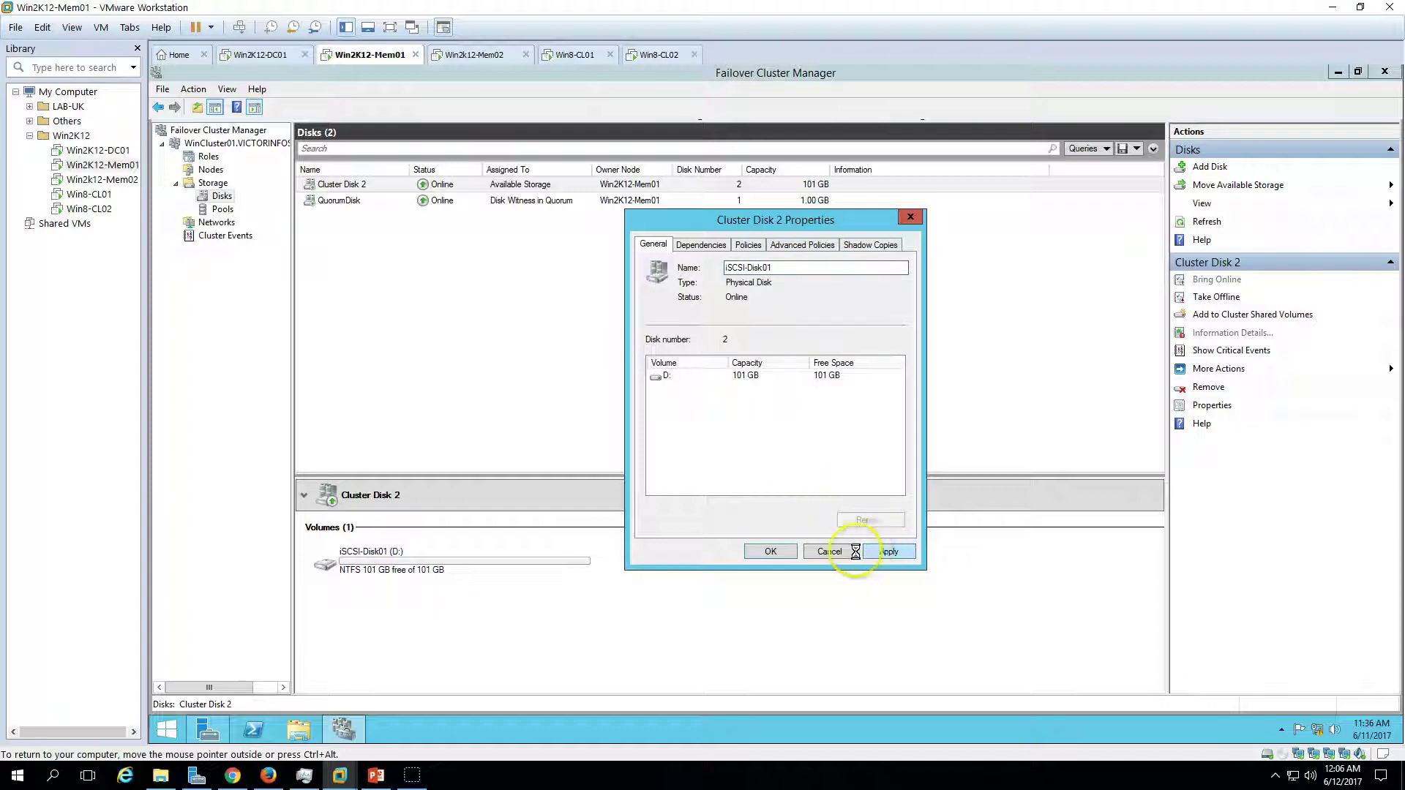
pyautogui.click(771, 551)
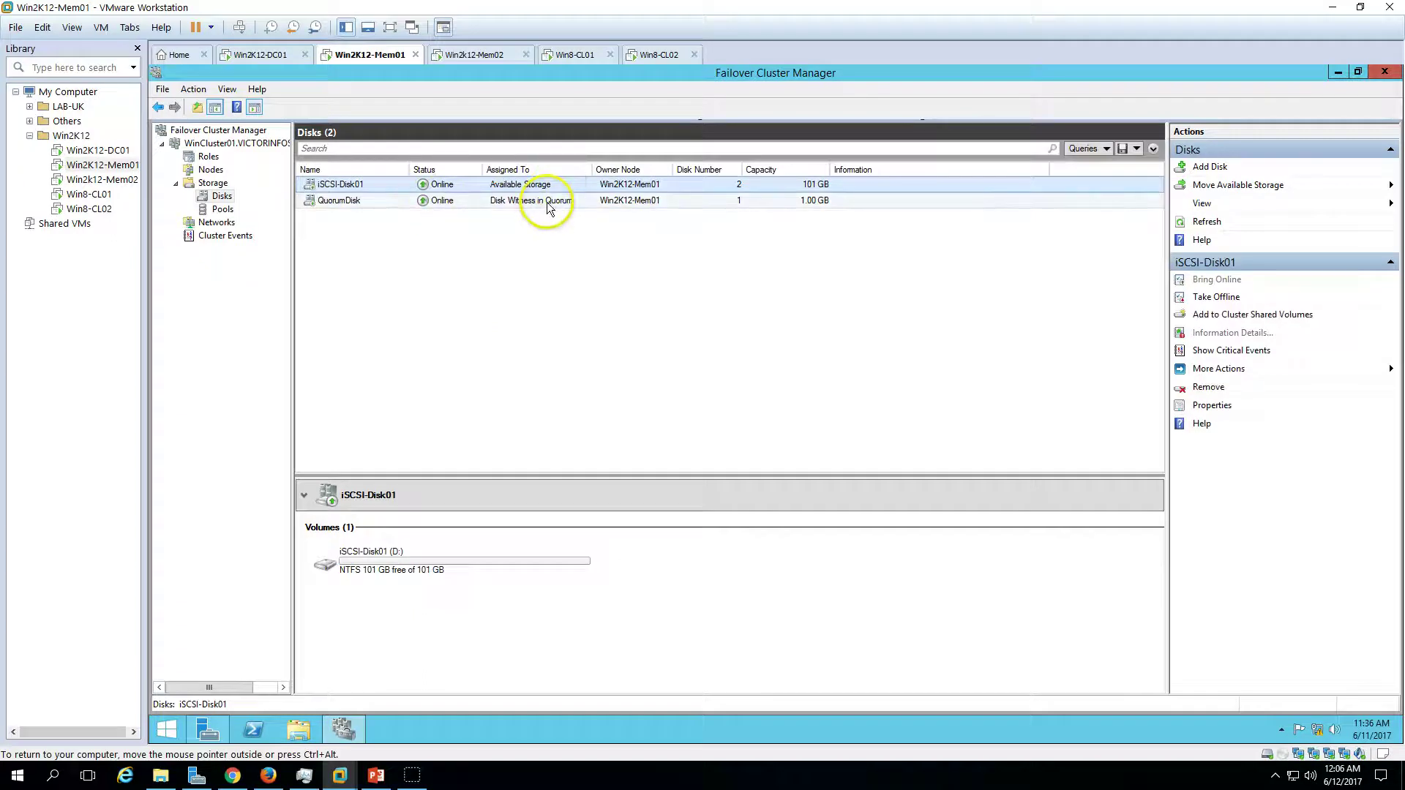
pyautogui.click(216, 222)
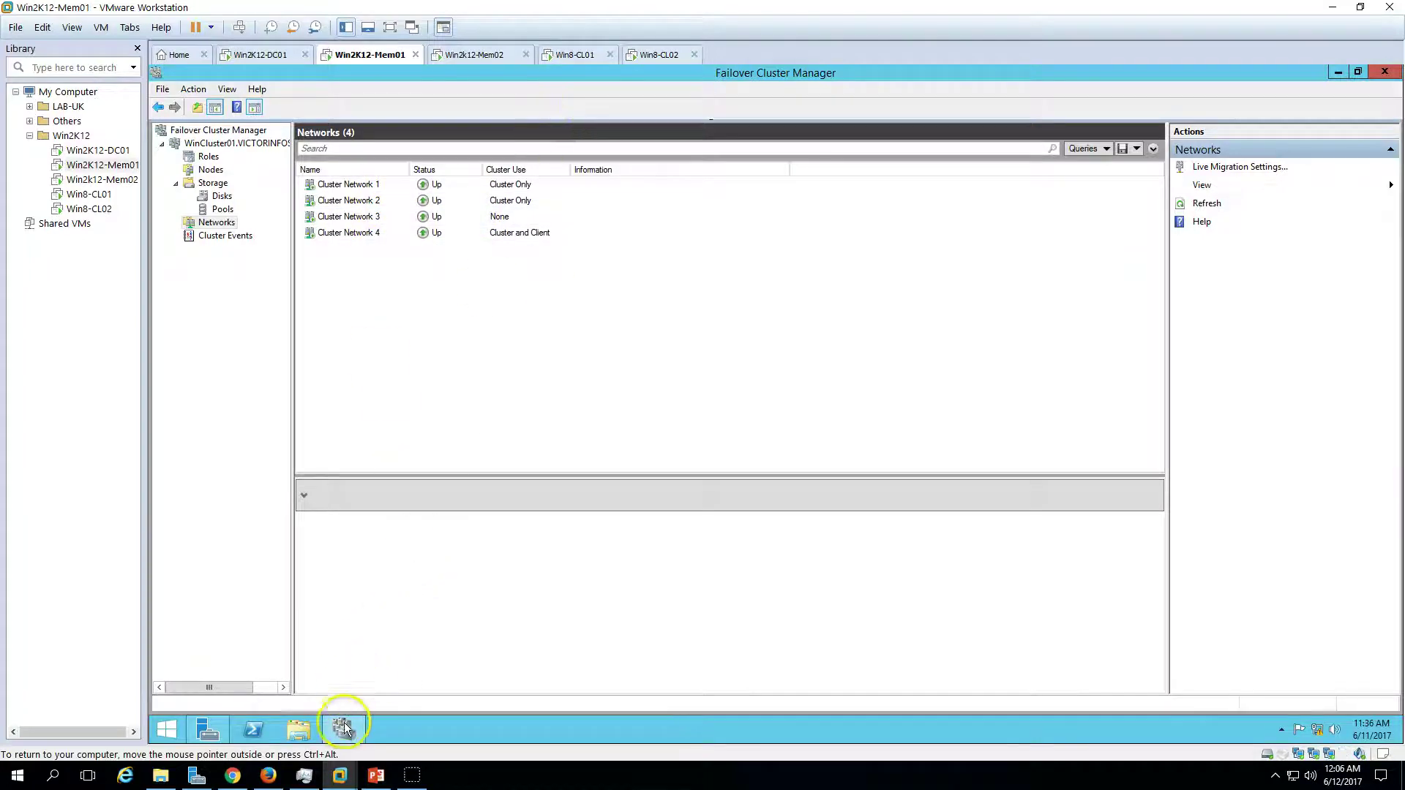
# - Open the ConvergedNetSwitch script in Notepad and copy the adapter name Domain-vNIC
pyautogui.click(344, 728)
pyautogui.click(212, 728)
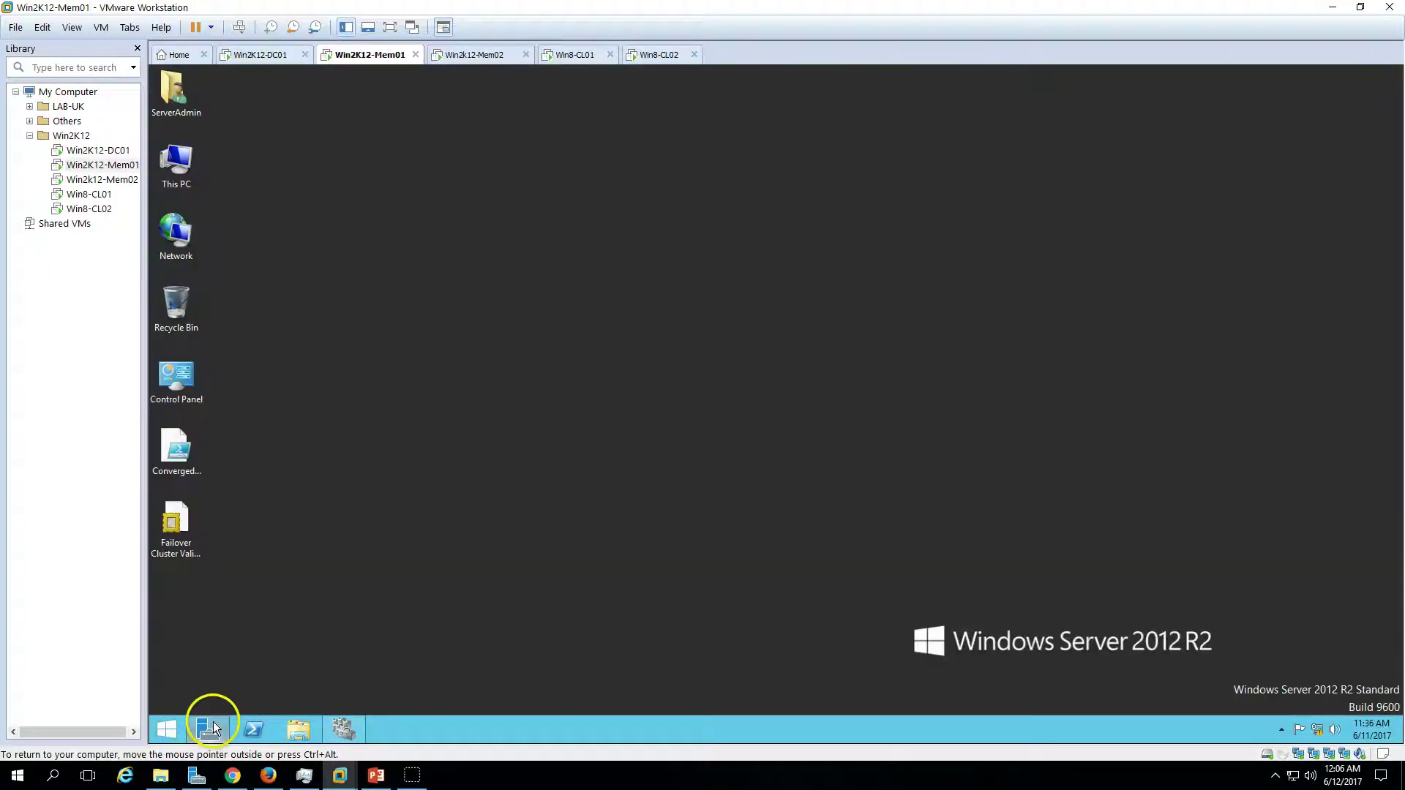
pyautogui.rightClick(174, 446)
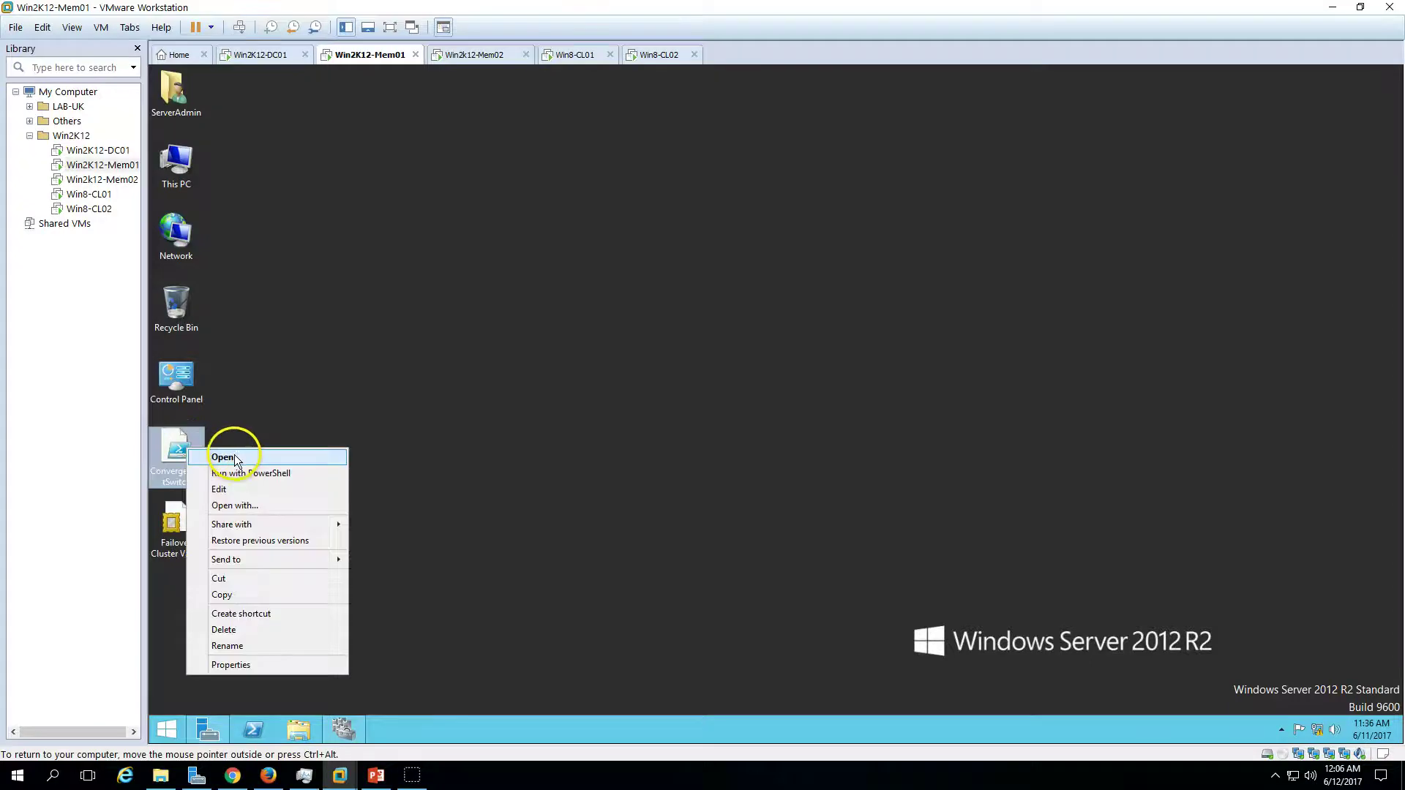
pyautogui.click(219, 455)
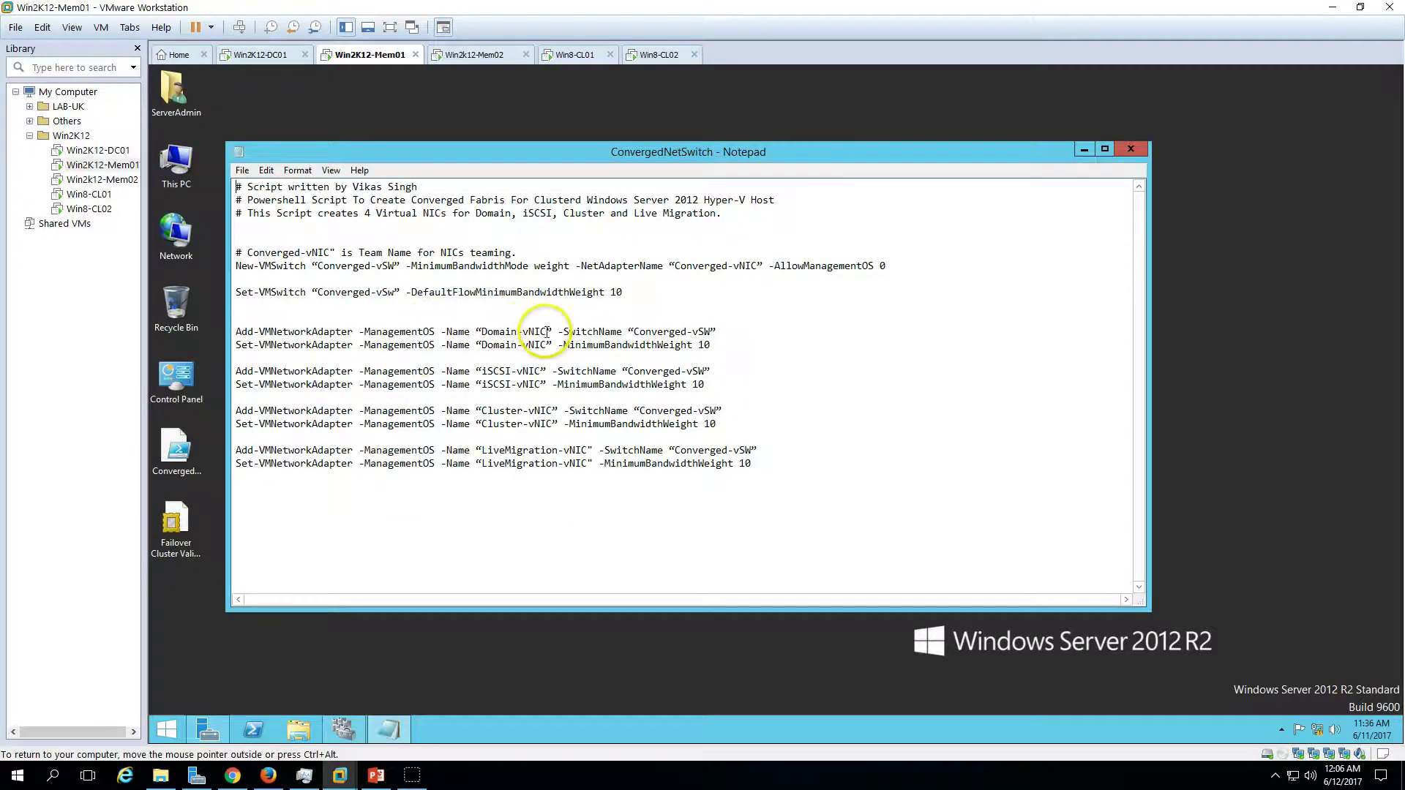
pyautogui.moveTo(546, 331); pyautogui.dragTo(481, 333)
pyautogui.hotkey('ctrl', 'c')
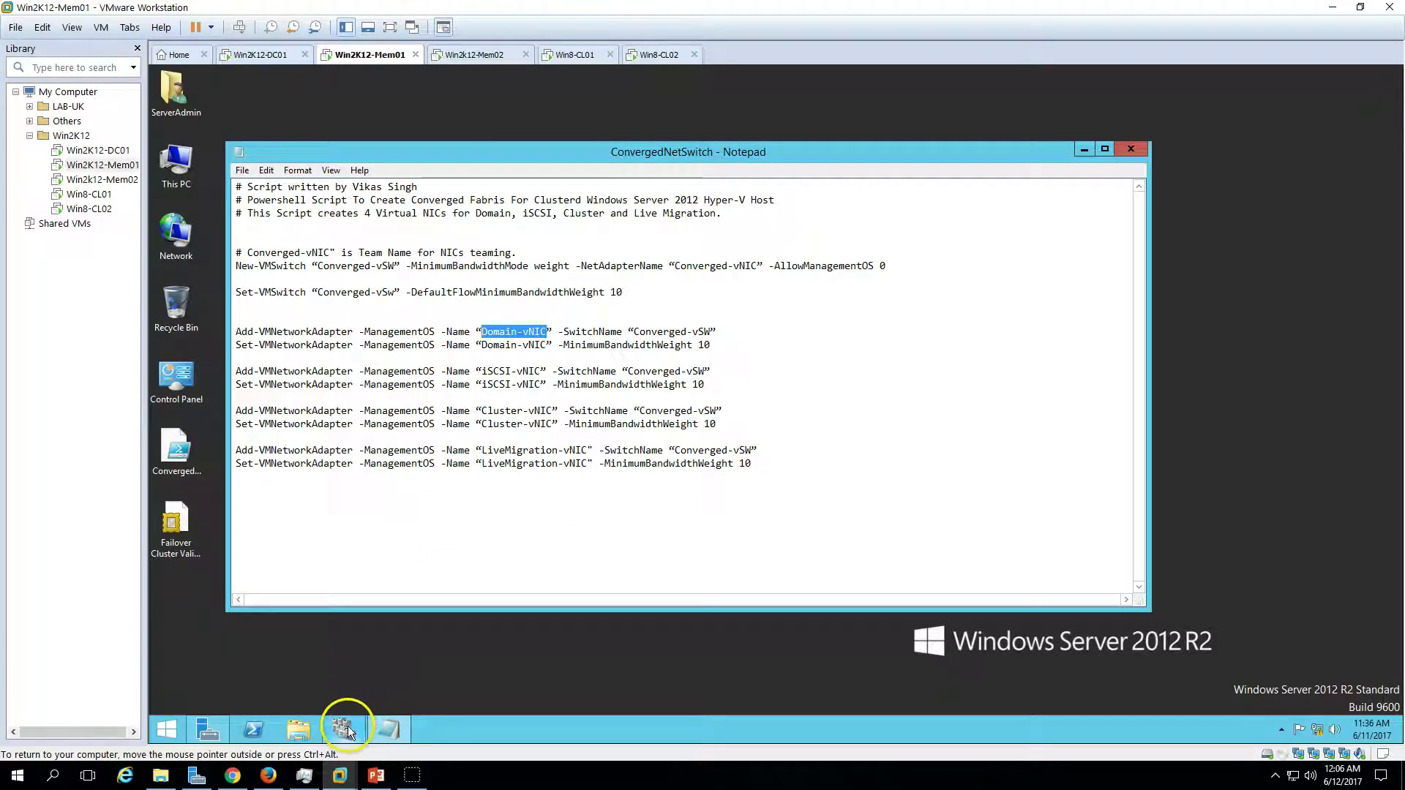
# - Check the subnets of Cluster Network 1 and Cluster Network 4, and Network 4's connected adapters
pyautogui.click(349, 728)
pyautogui.click(380, 188)
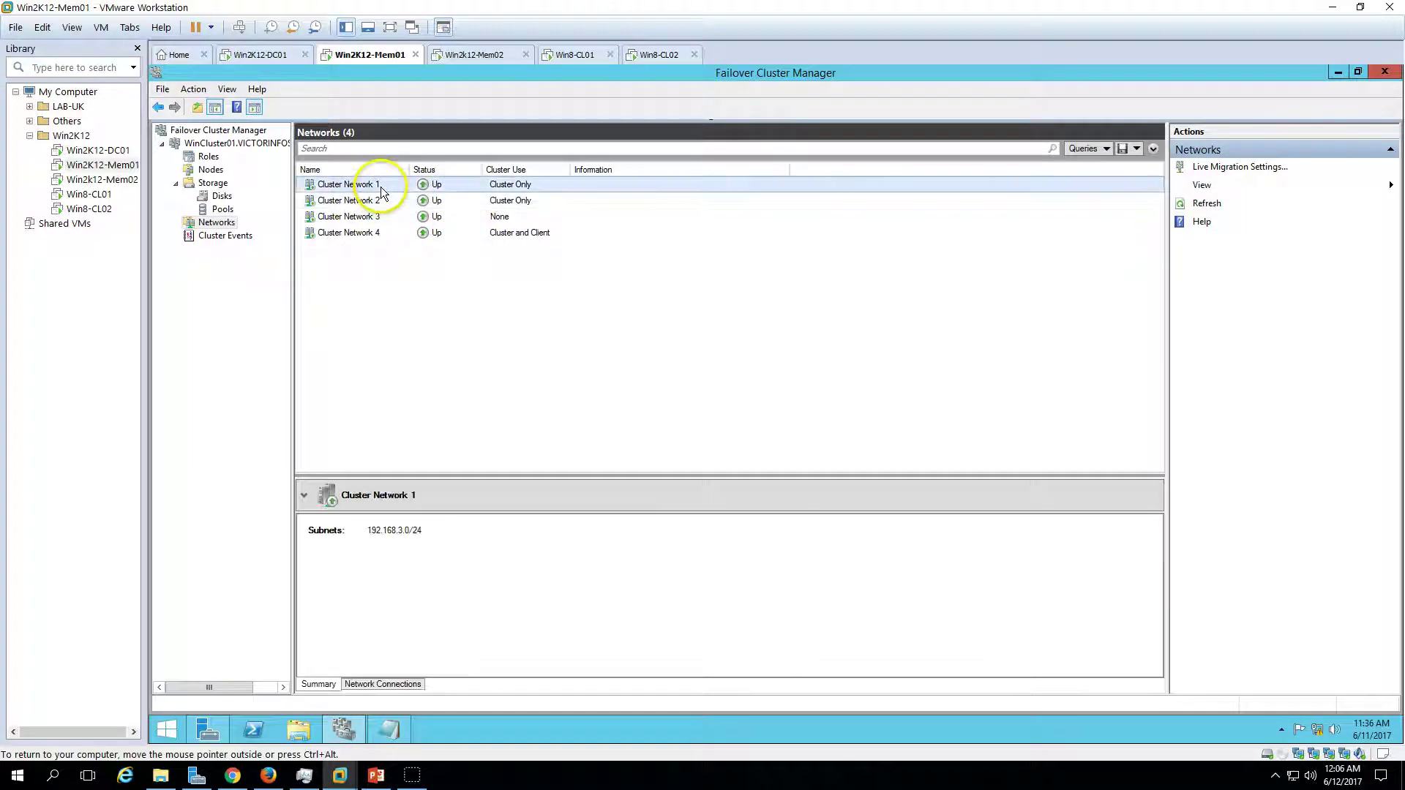
pyautogui.click(370, 234)
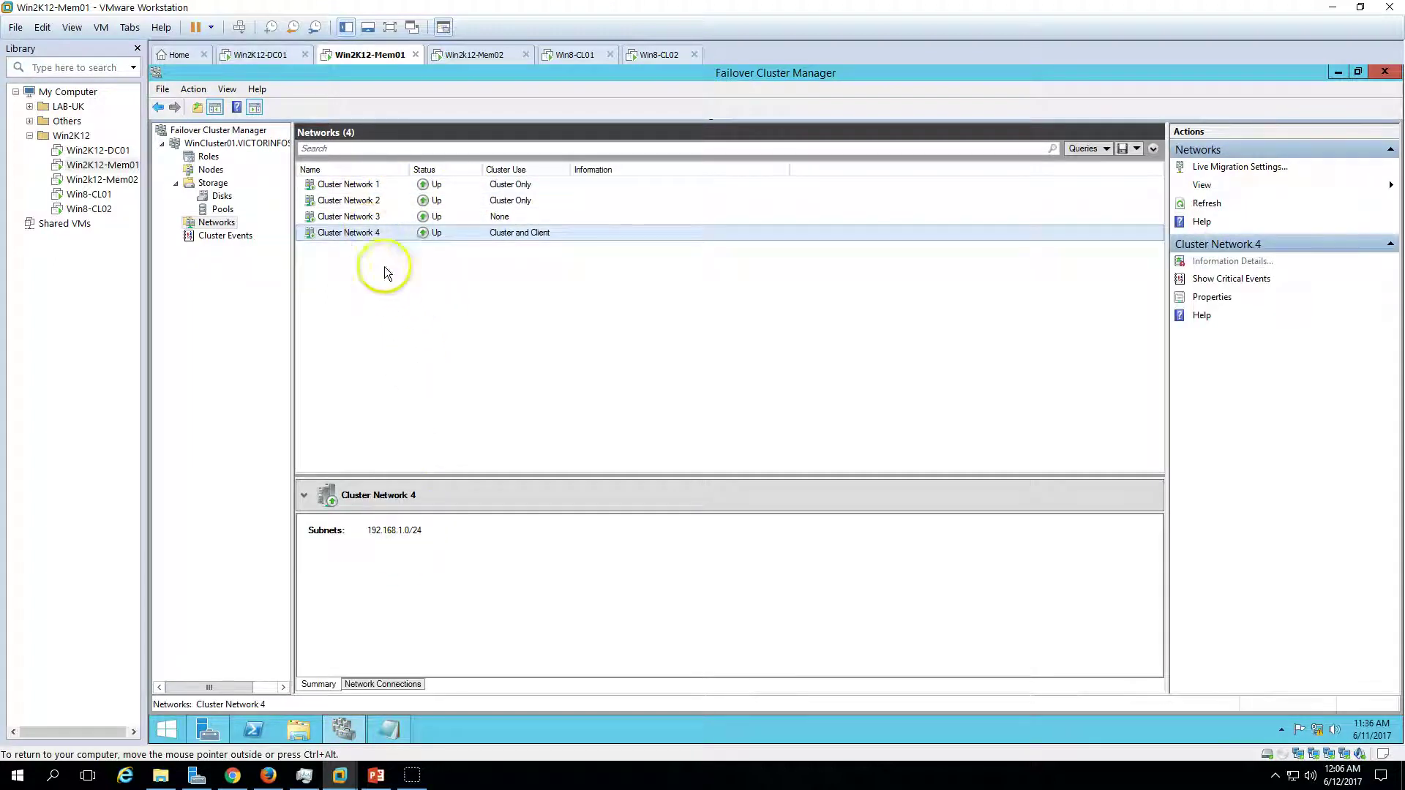
pyautogui.click(383, 685)
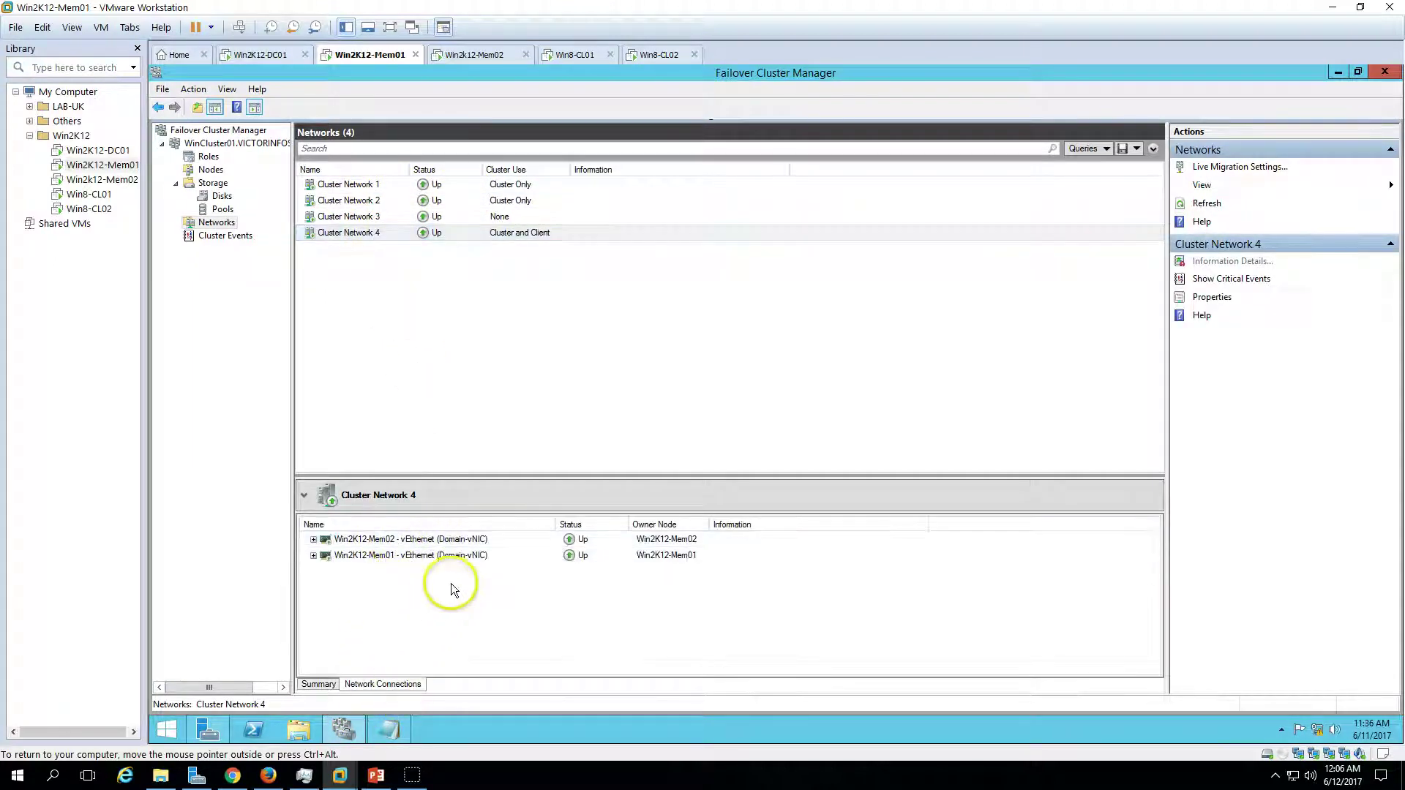
pyautogui.click(536, 555)
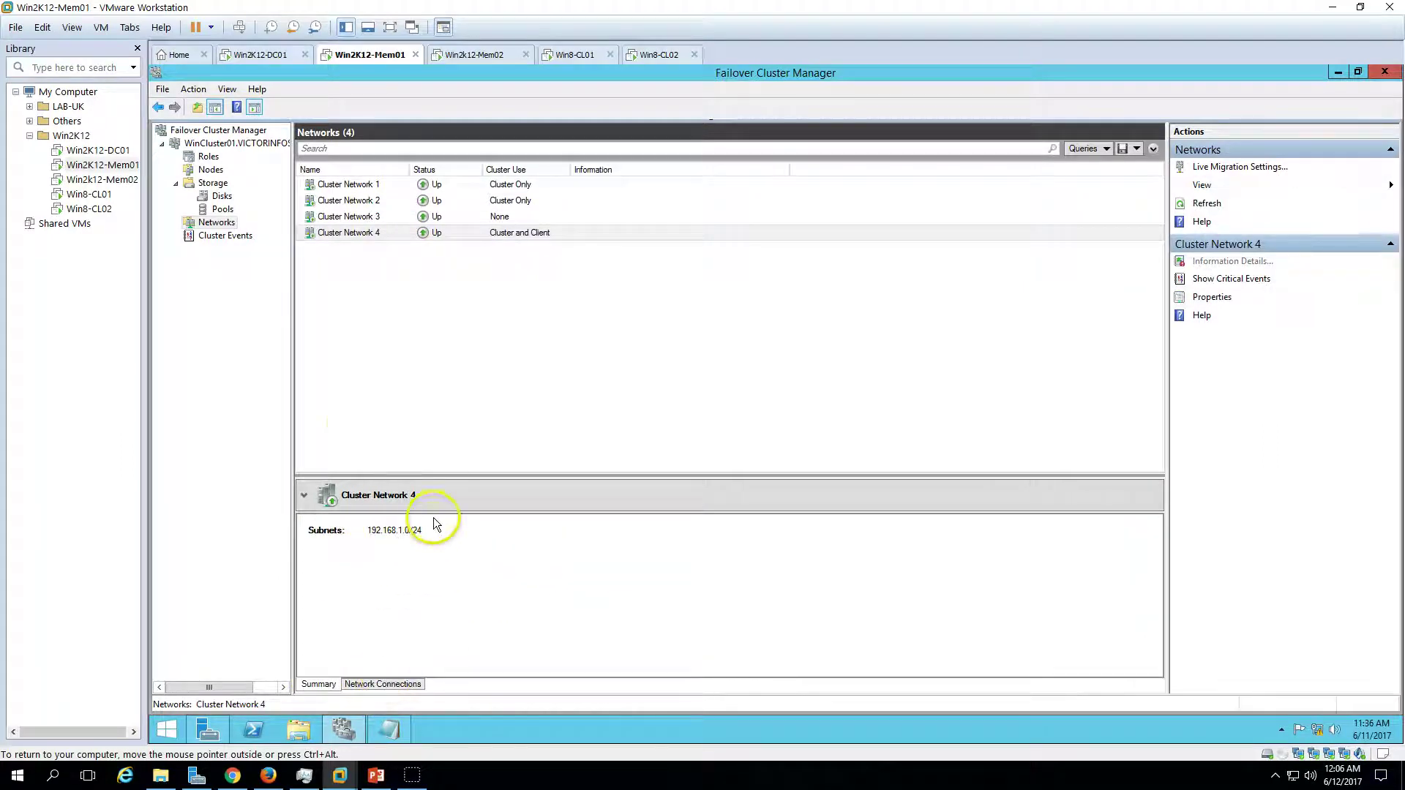
# - Paste Domain-vNIC as the new name in Cluster Network 4's properties
pyautogui.rightClick(386, 232)
pyautogui.click(447, 278)
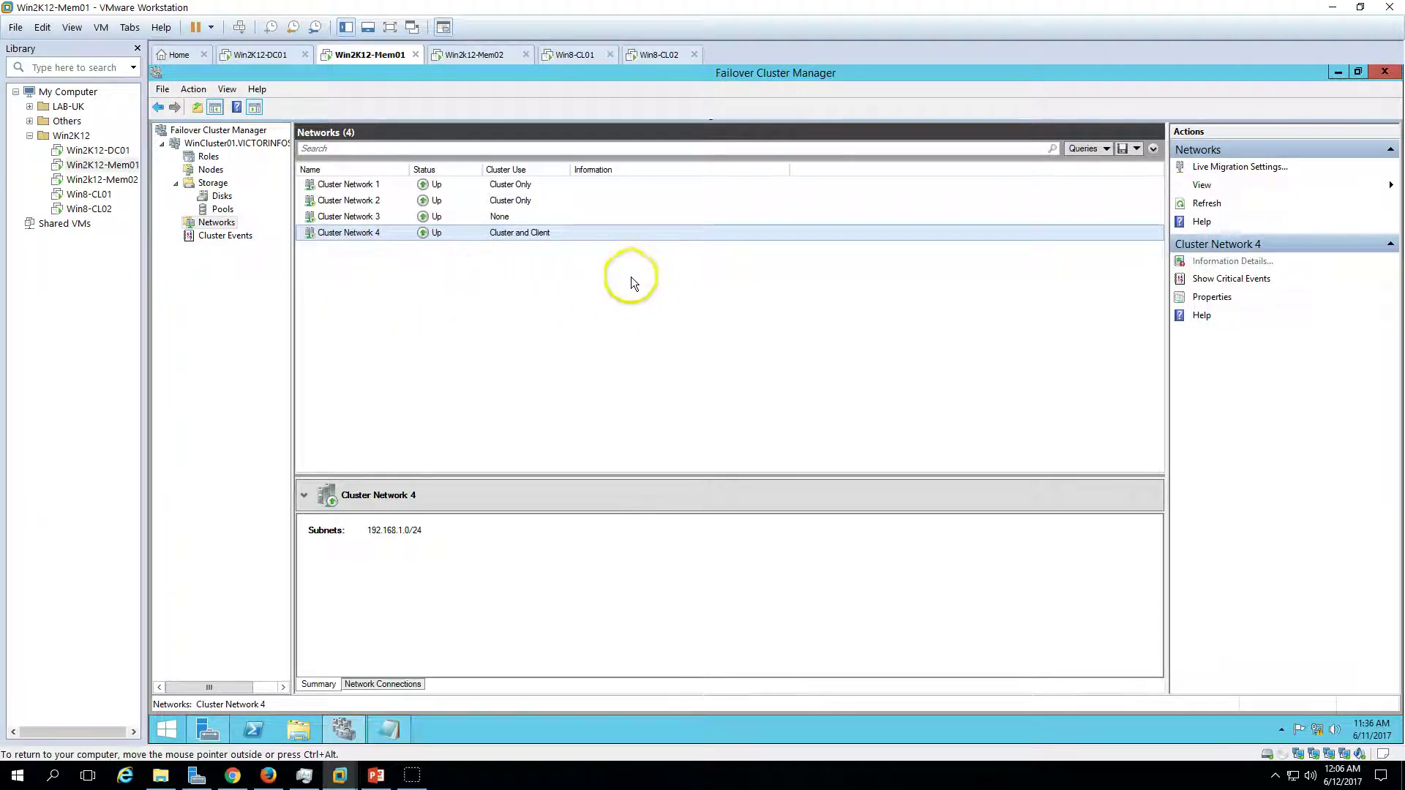
pyautogui.rightClick(516, 231)
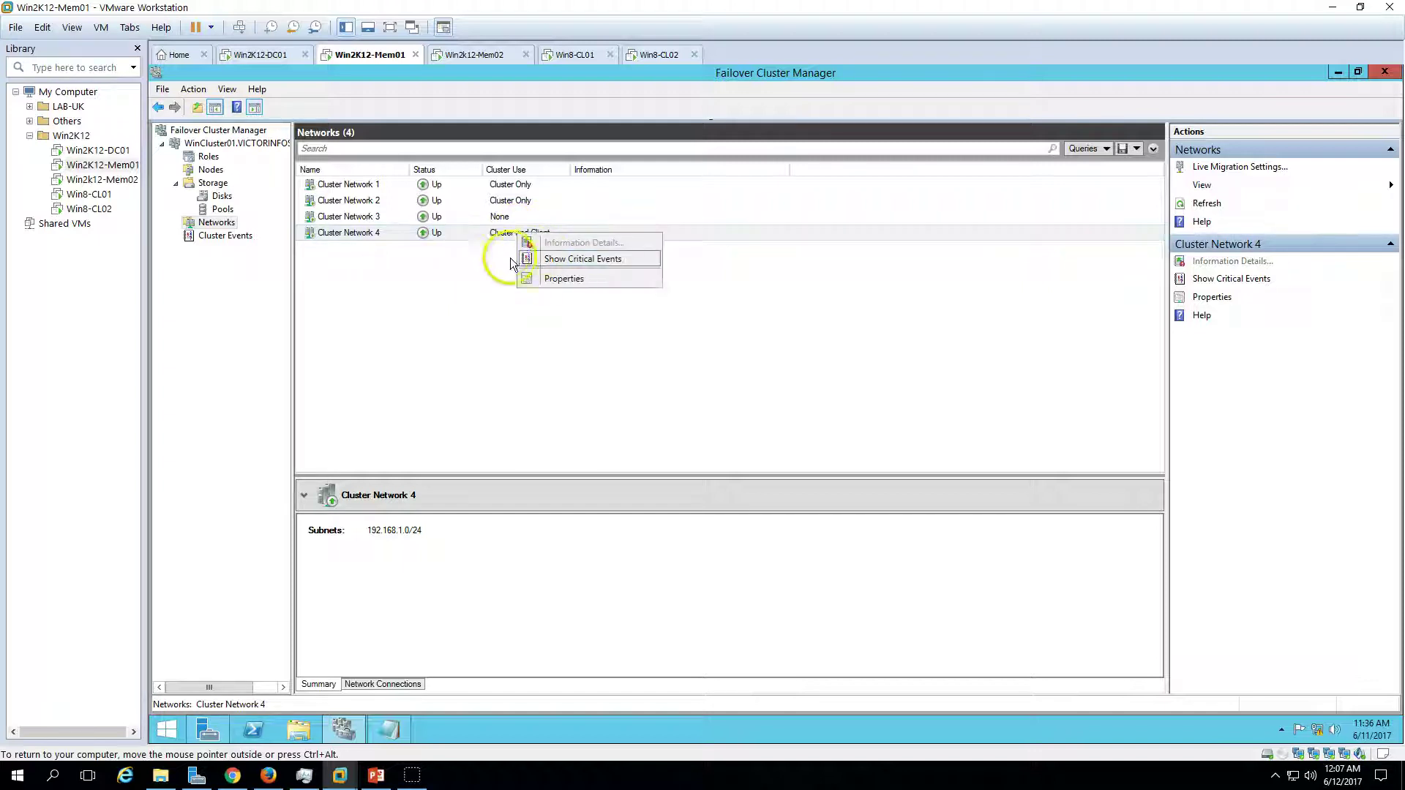
pyautogui.click(556, 278)
pyautogui.moveTo(721, 316); pyautogui.dragTo(557, 326)
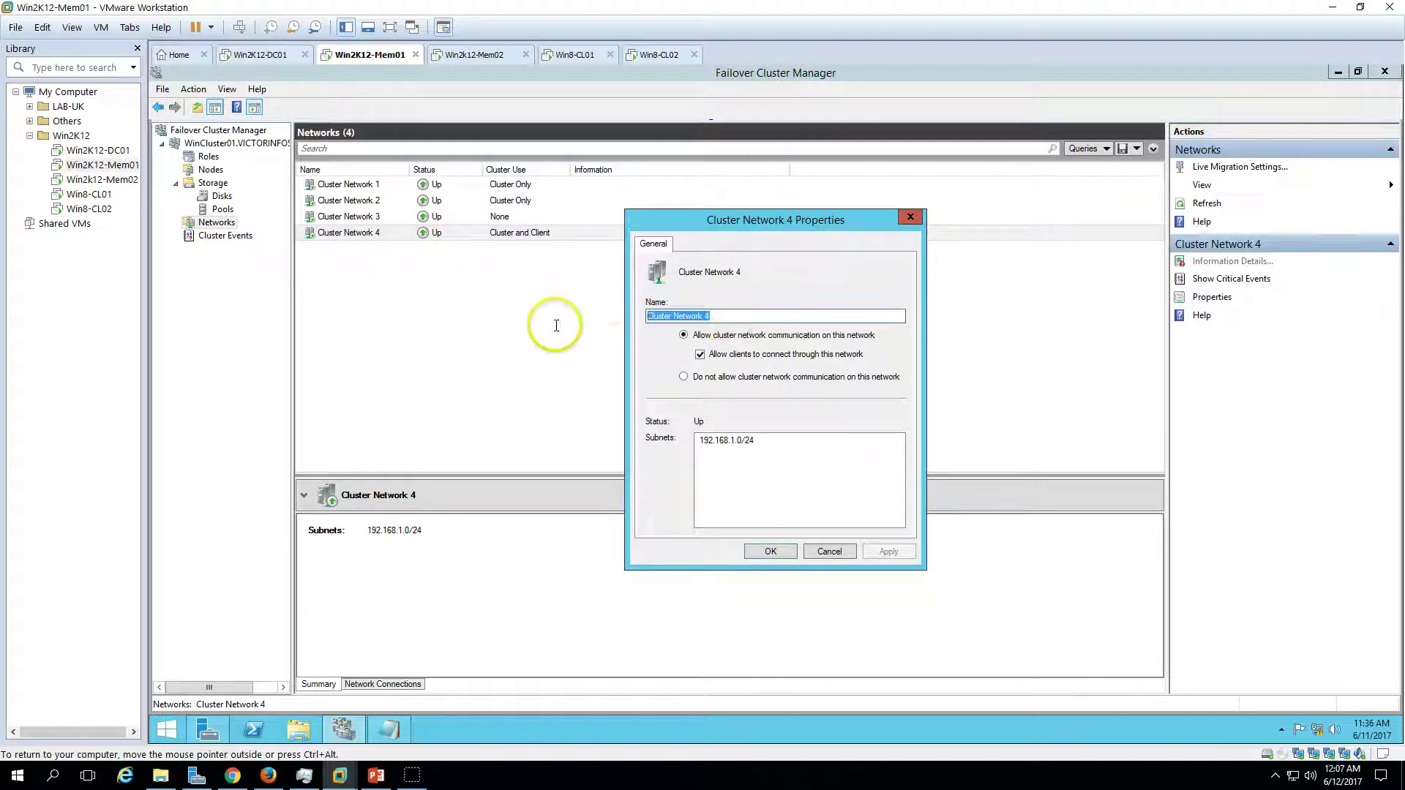
pyautogui.hotkey('ctrl', 'v')
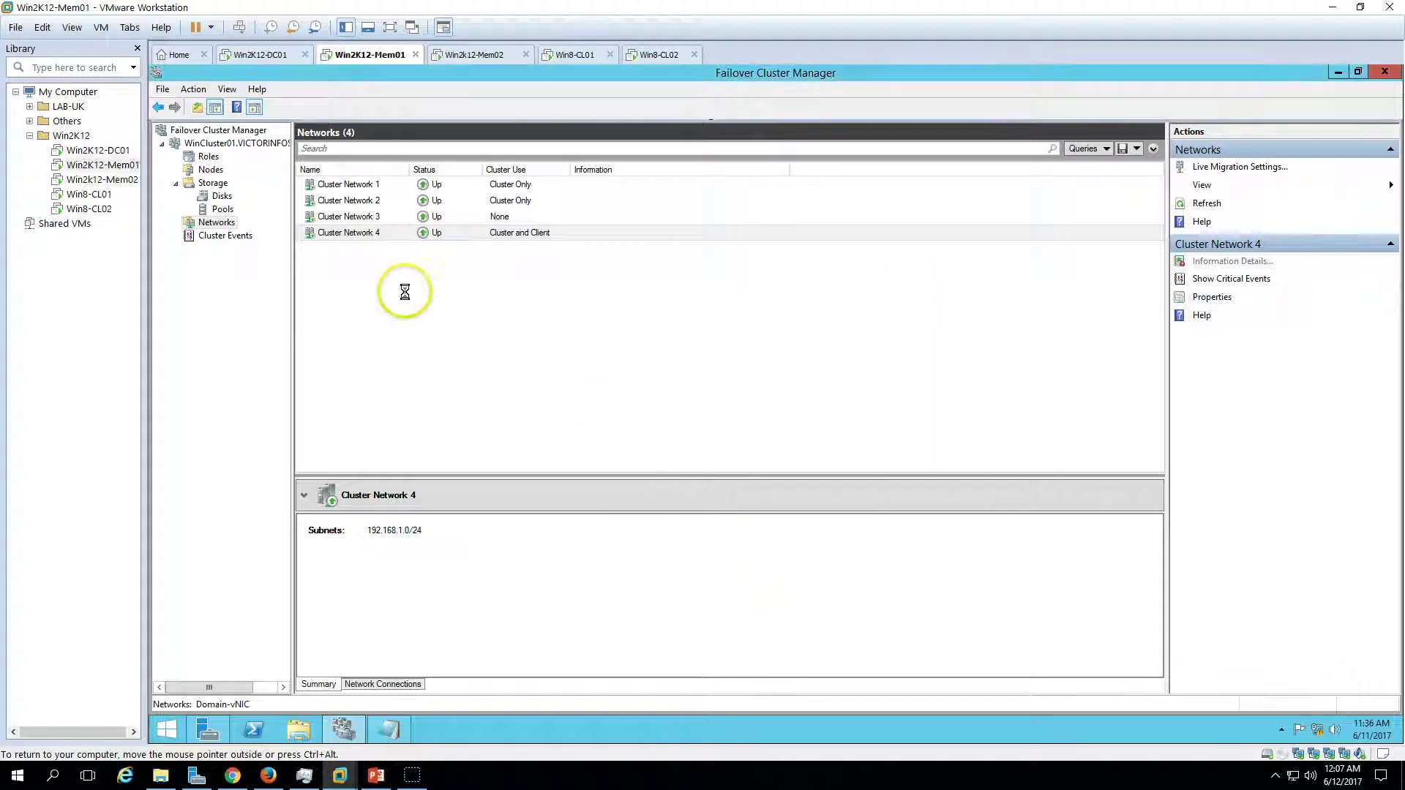
# - Copy iSCSI-vNIC from the script and rename Cluster Network 3 to iSCSI-vNIC
pyautogui.click(387, 727)
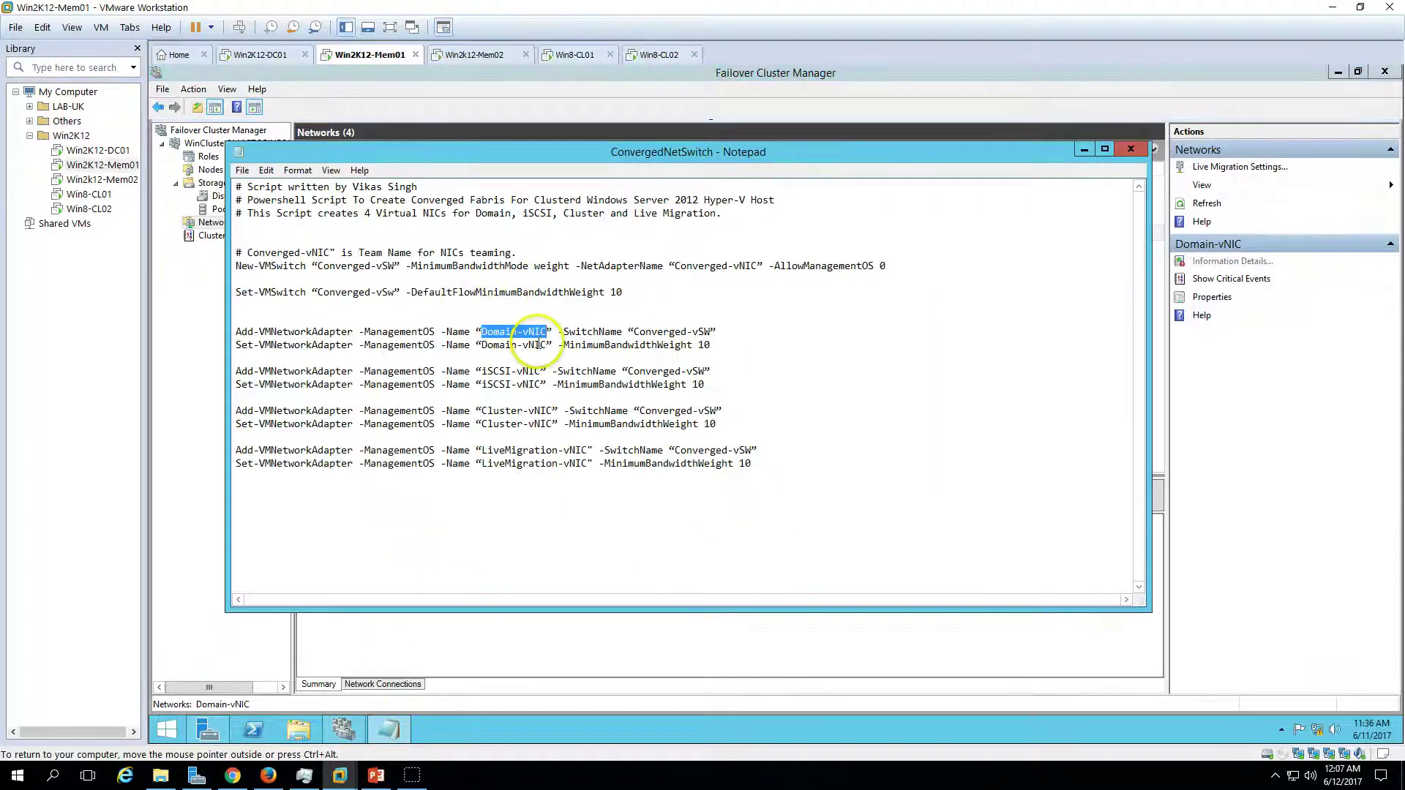
pyautogui.moveTo(542, 371); pyautogui.dragTo(483, 370)
pyautogui.hotkey('ctrl', 'c')
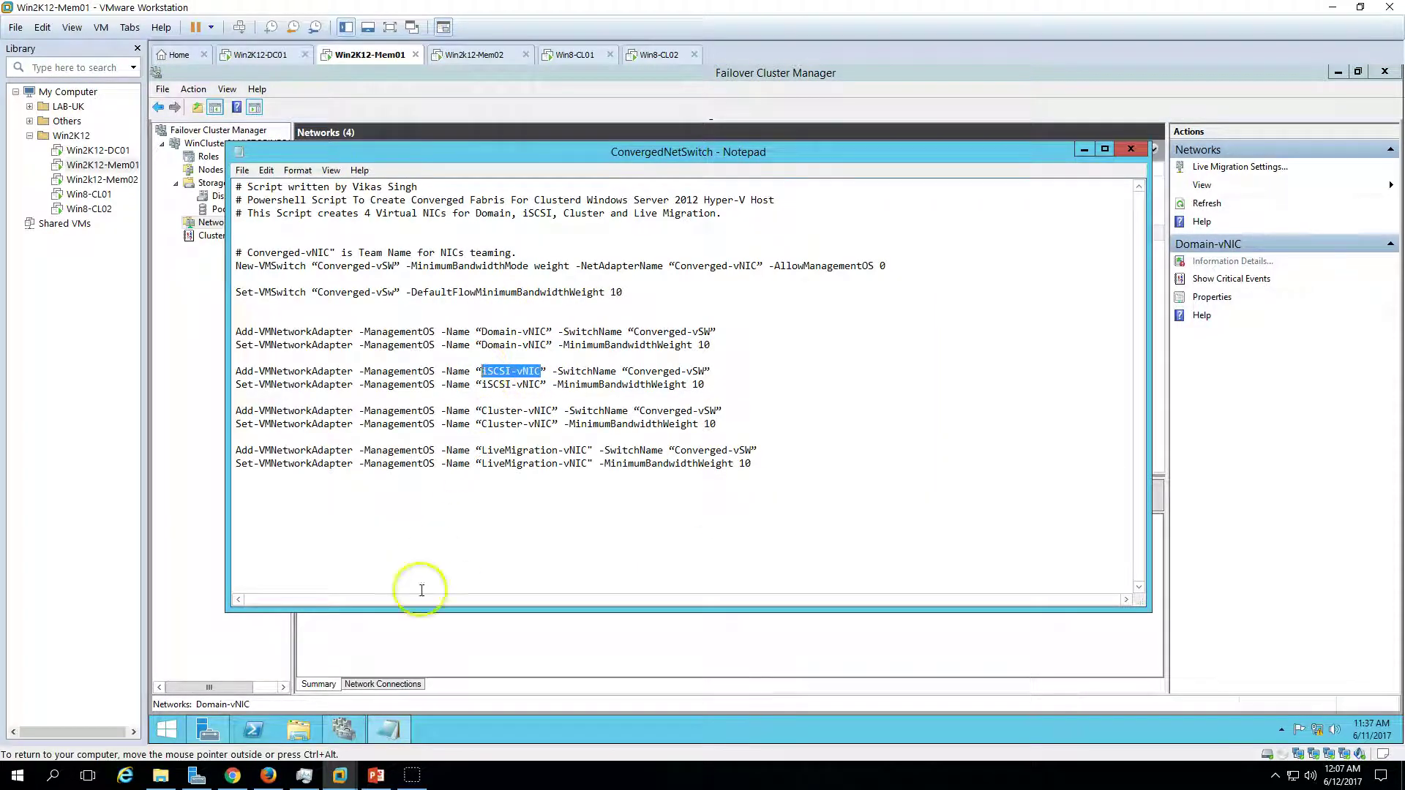
pyautogui.click(385, 729)
pyautogui.click(379, 219)
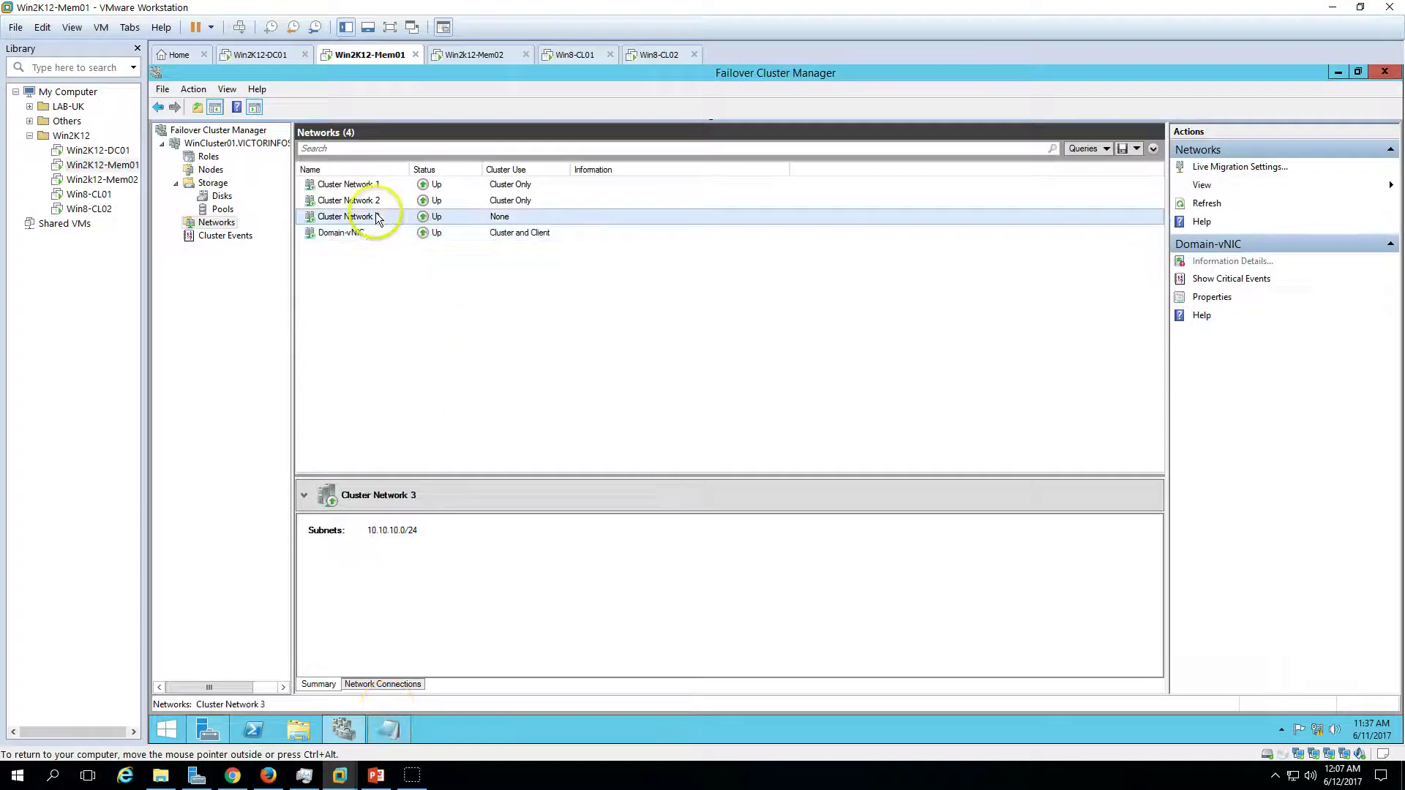
pyautogui.rightClick(379, 219)
pyautogui.click(417, 261)
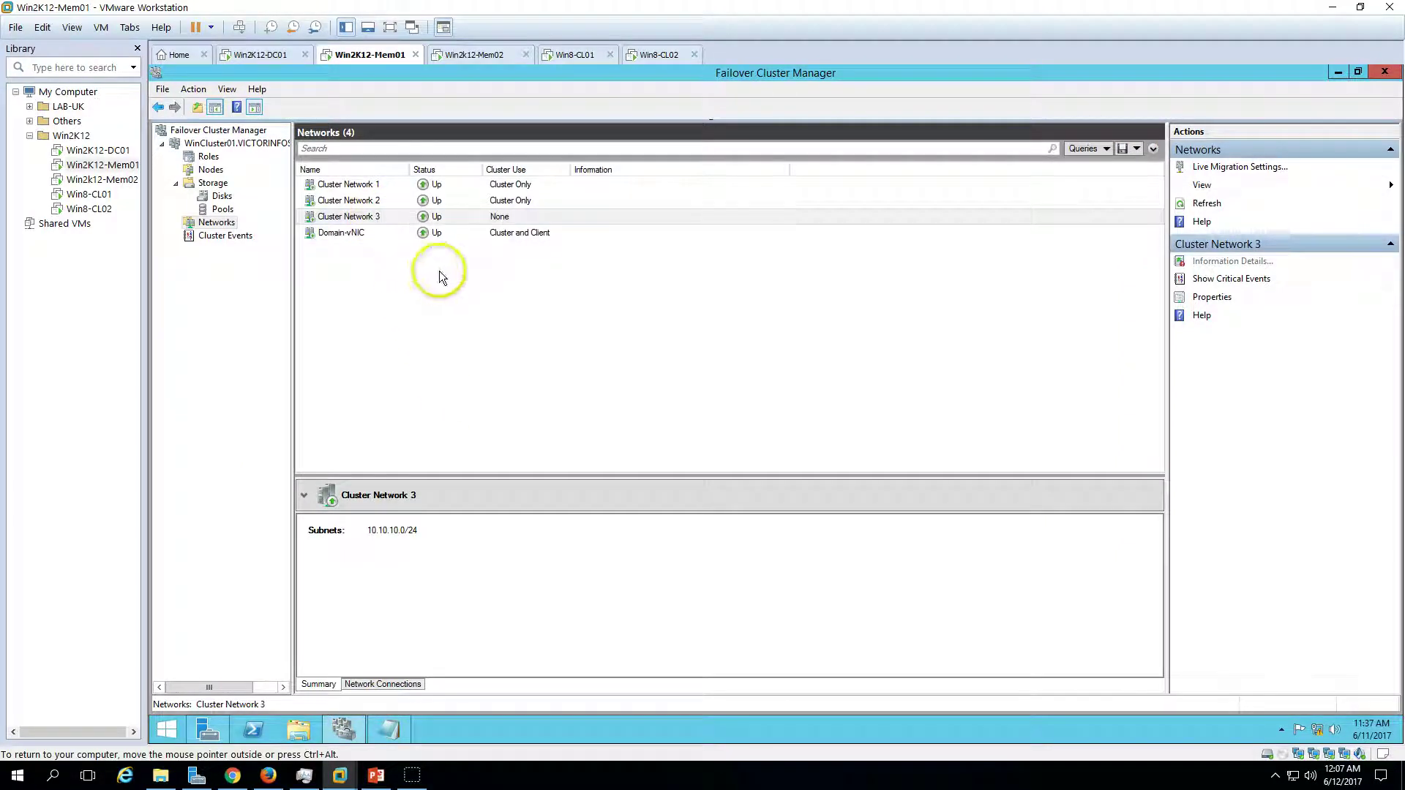
pyautogui.moveTo(725, 317); pyautogui.dragTo(612, 312)
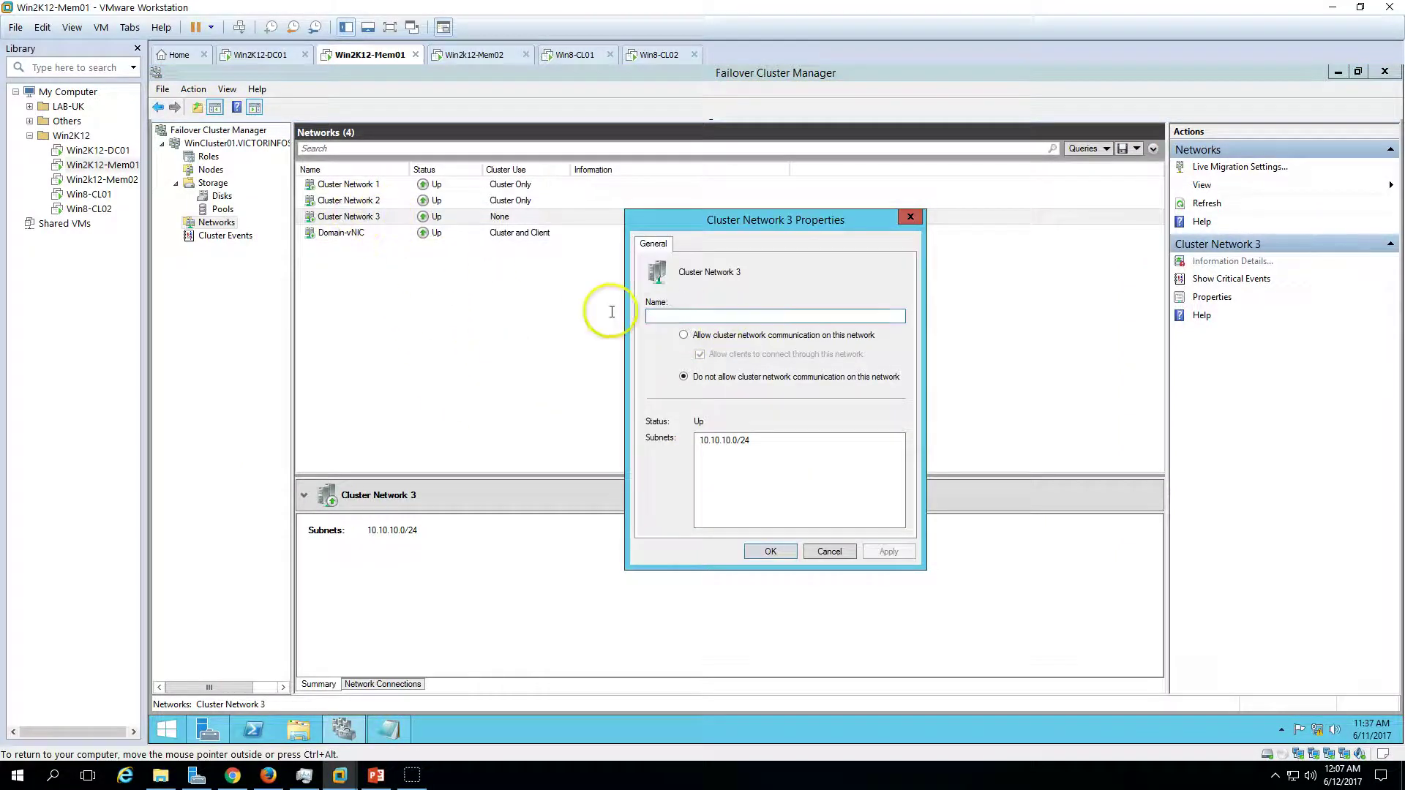
pyautogui.hotkey('ctrl', 'v')
pyautogui.moveTo(737, 320); pyautogui.dragTo(675, 317)
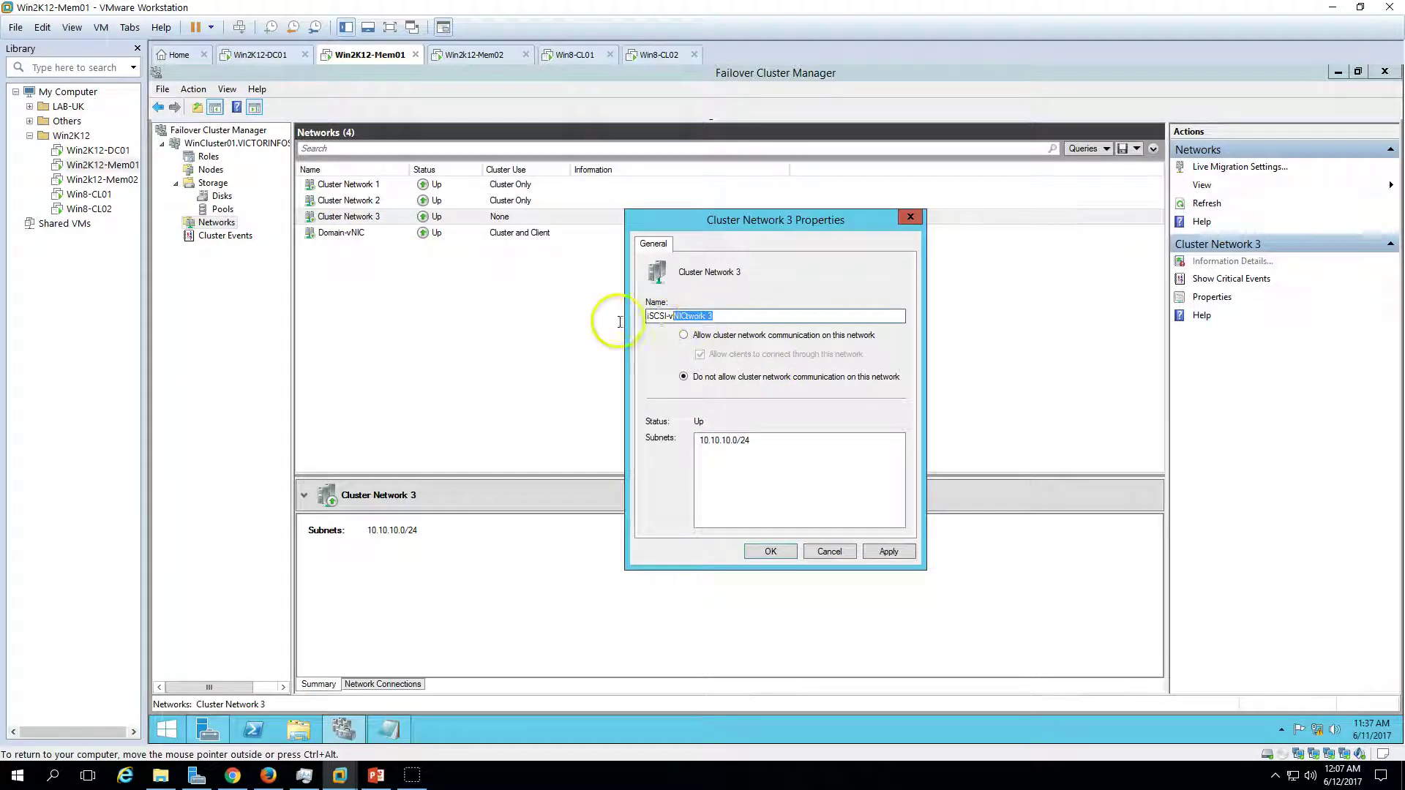
pyautogui.click(886, 552)
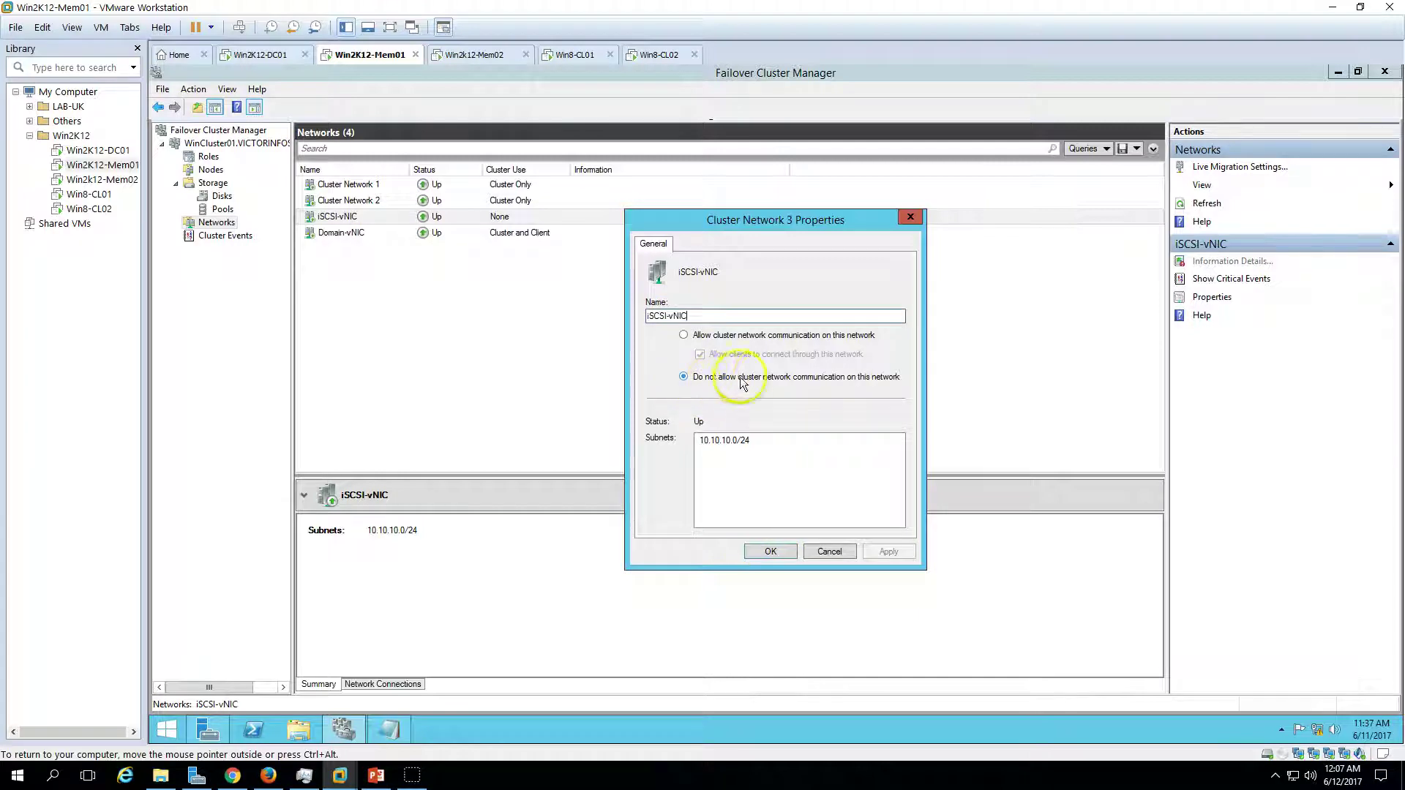
pyautogui.click(772, 552)
# - Copy Cluster-vNIC from the Notepad script and select Cluster Network 2
pyautogui.click(376, 731)
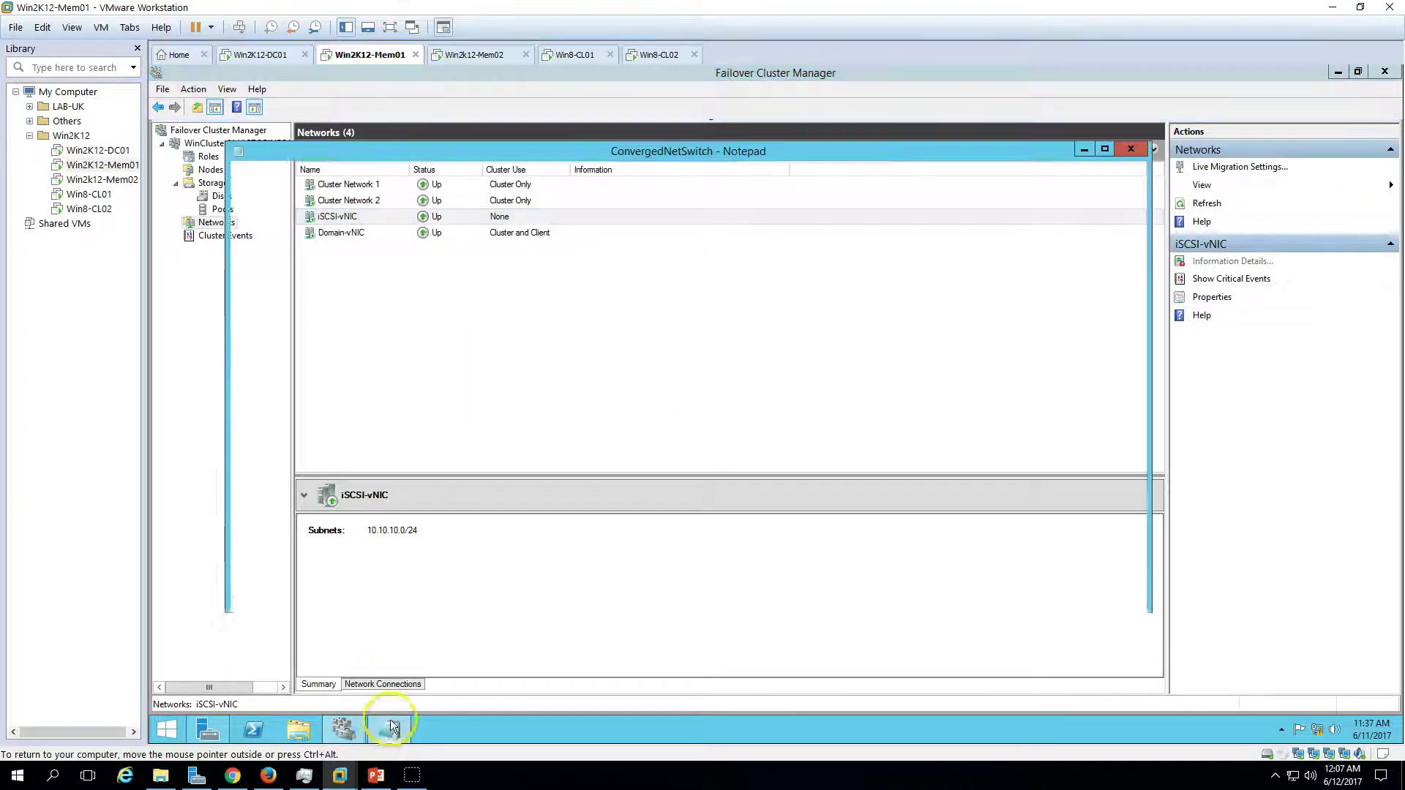
pyautogui.click(554, 412)
pyautogui.moveTo(554, 411); pyautogui.dragTo(482, 411)
pyautogui.hotkey('ctrl', 'c')
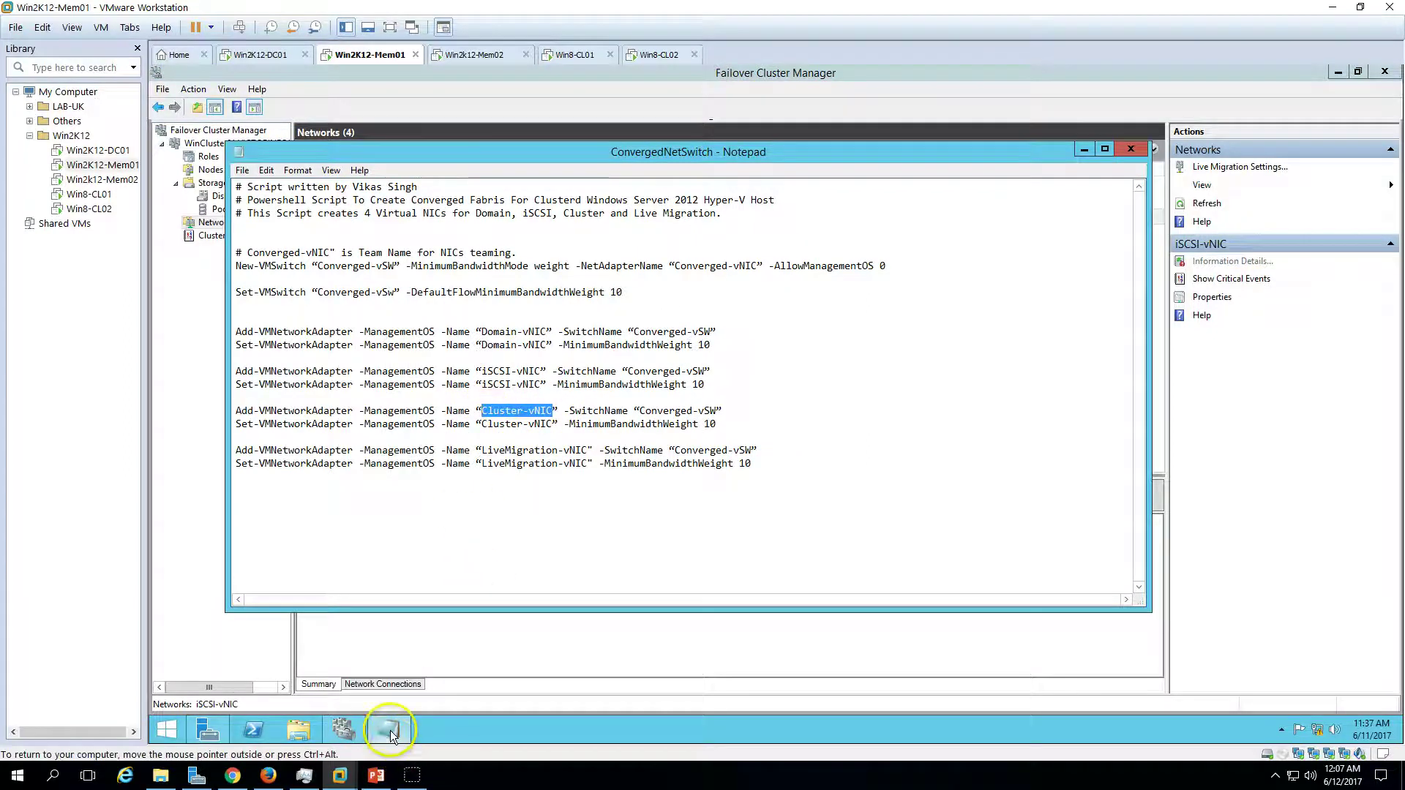
pyautogui.click(390, 730)
pyautogui.click(376, 202)
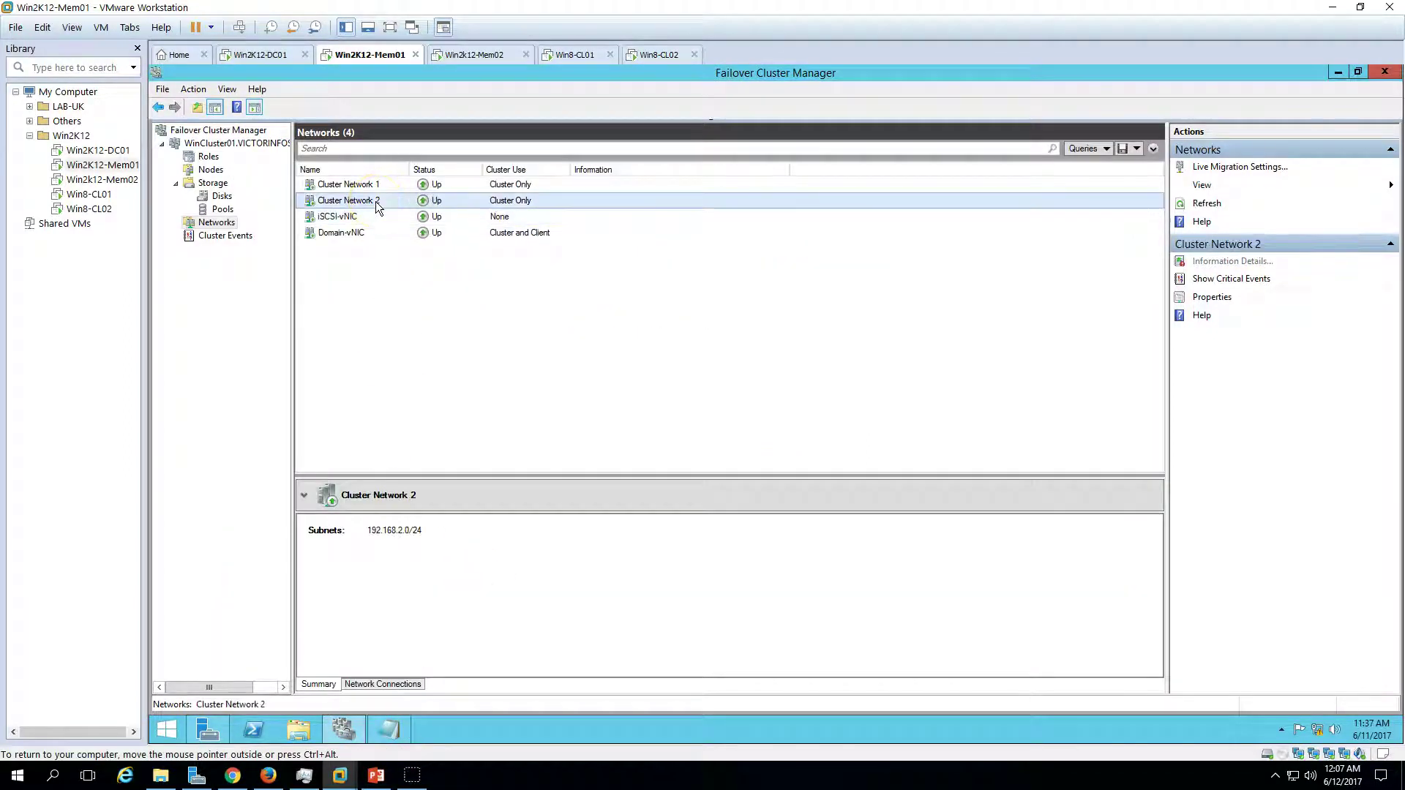
# - Rename Cluster Network 2 to Cluster-vNIC by pasting the name into its properties
pyautogui.rightClick(376, 200)
pyautogui.click(432, 251)
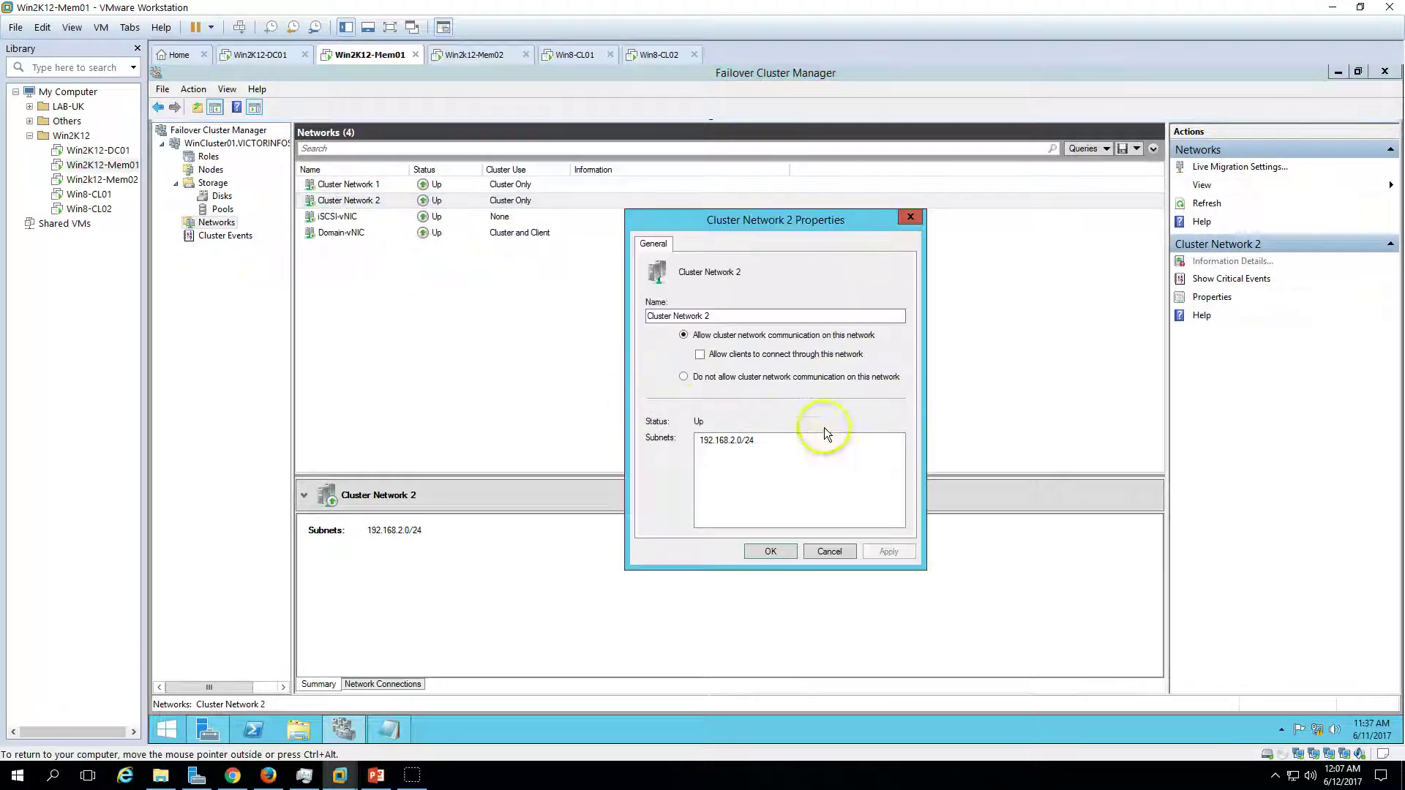
pyautogui.tripleClick(724, 315)
pyautogui.hotkey('ctrl', 'v')
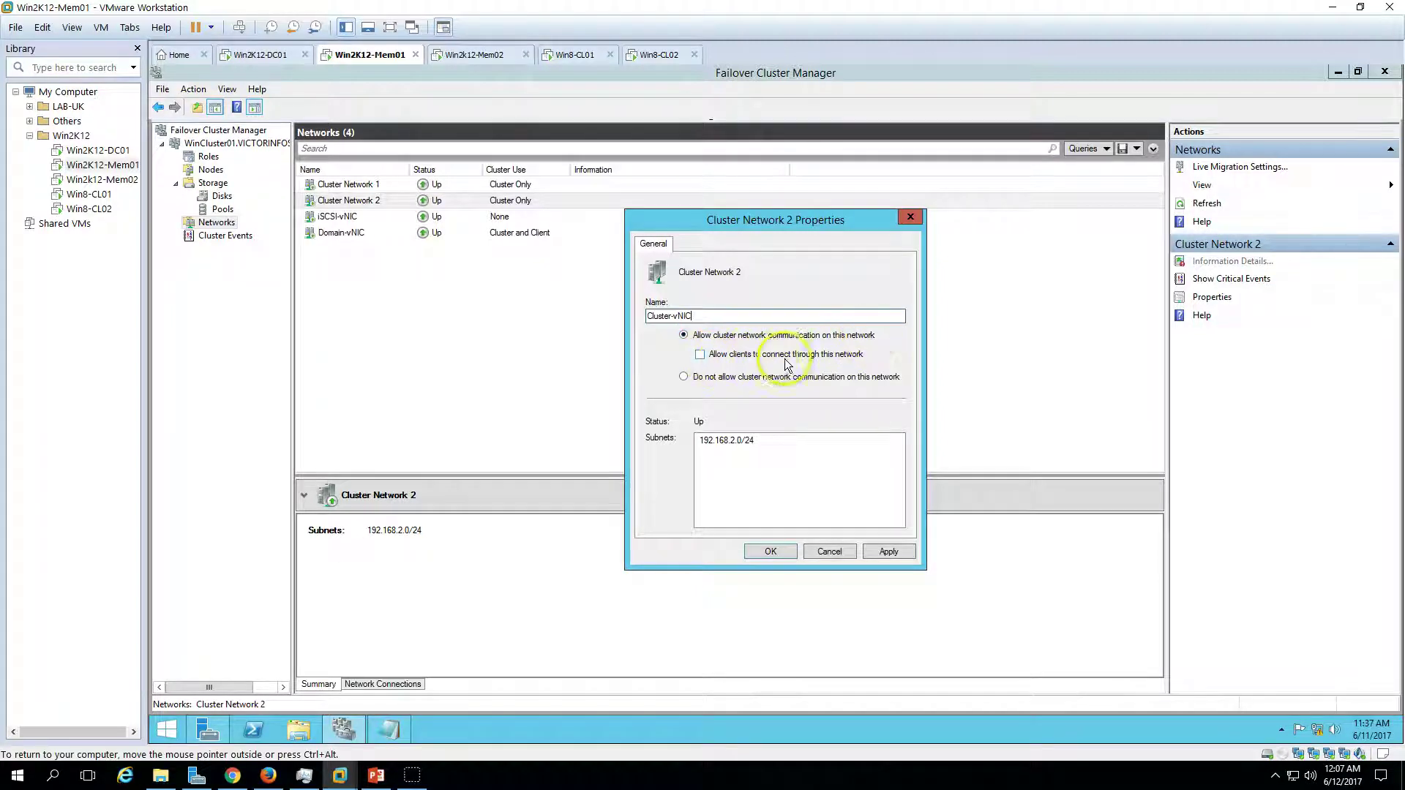
pyautogui.click(894, 550)
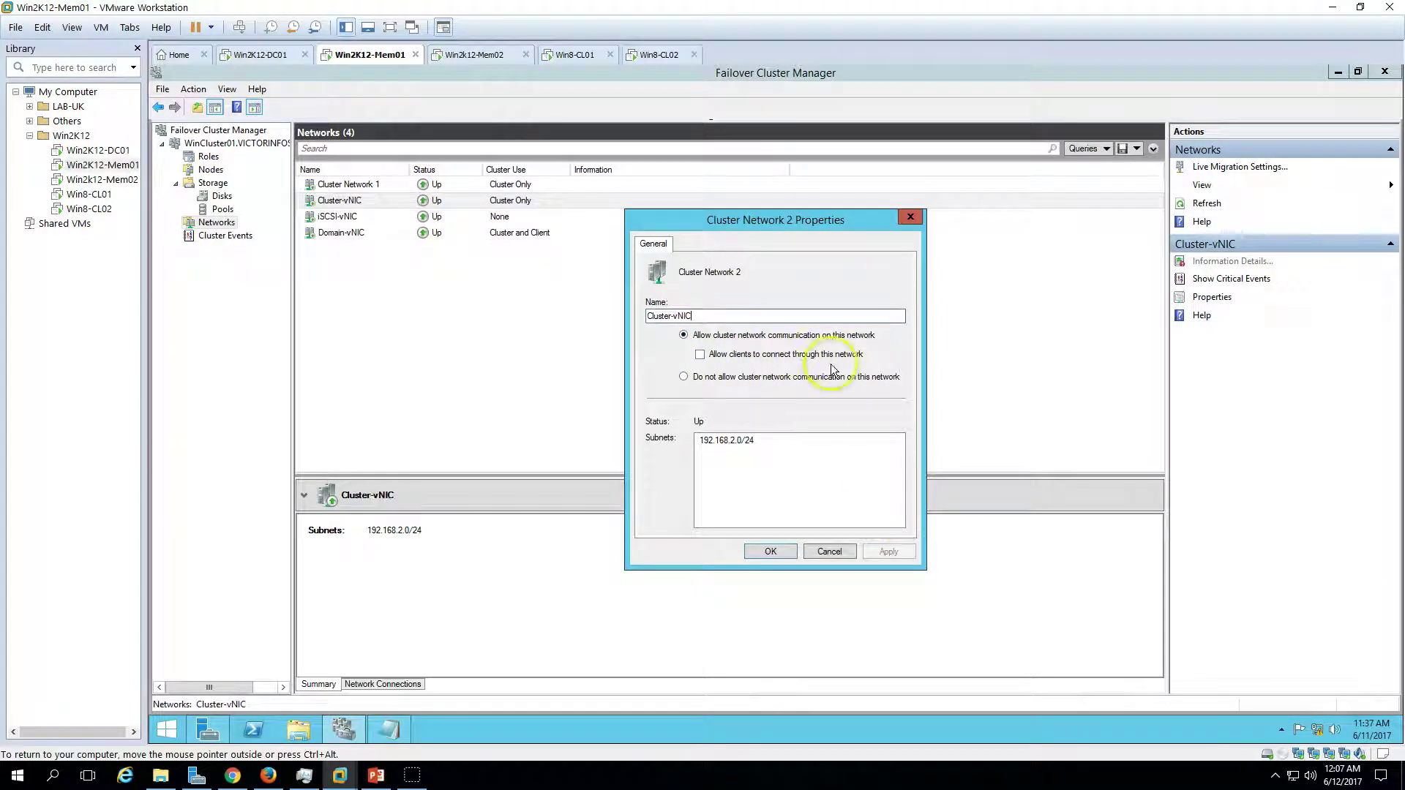
pyautogui.click(769, 549)
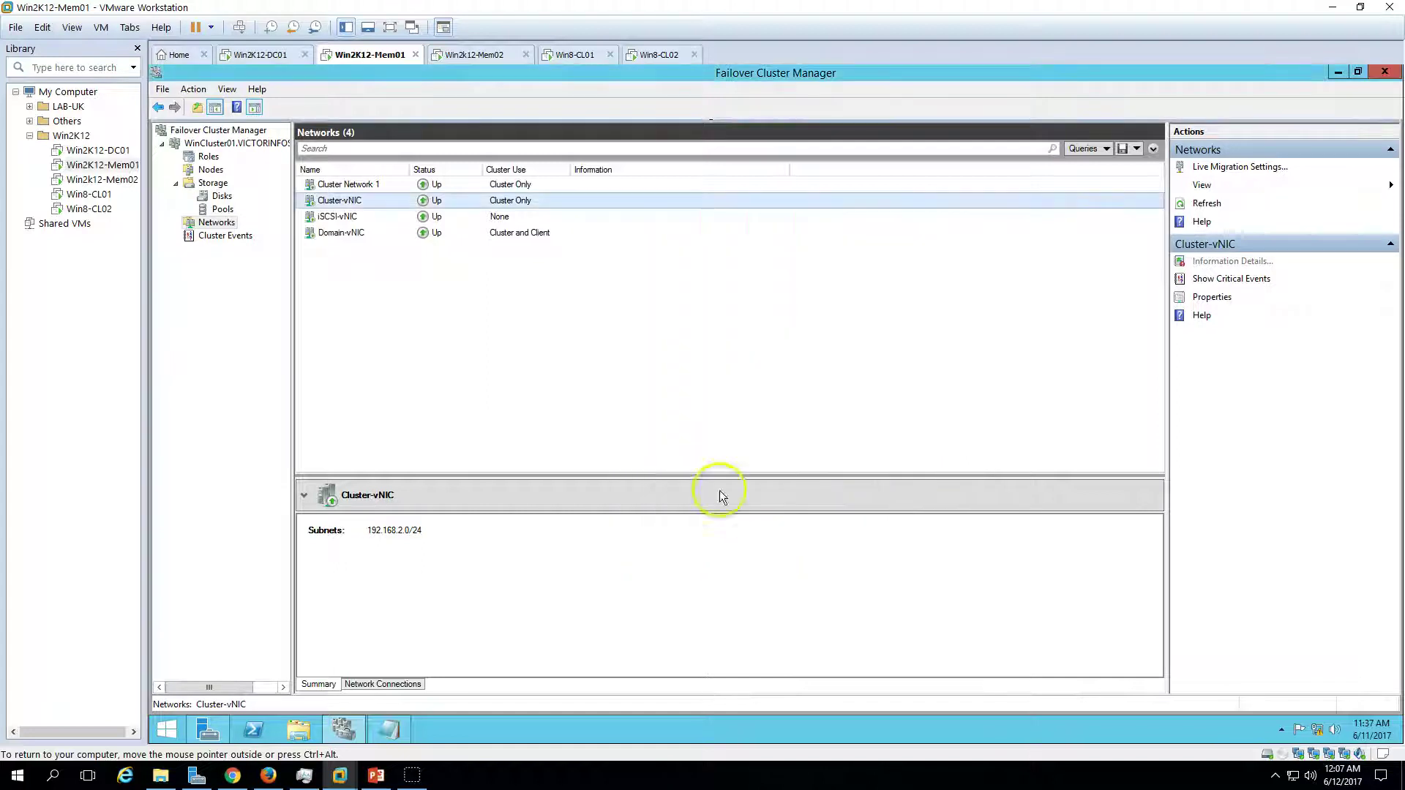
# - Open Cluster Network 1's properties and call up the script editor's recent items
pyautogui.click(379, 187)
pyautogui.rightClick(379, 186)
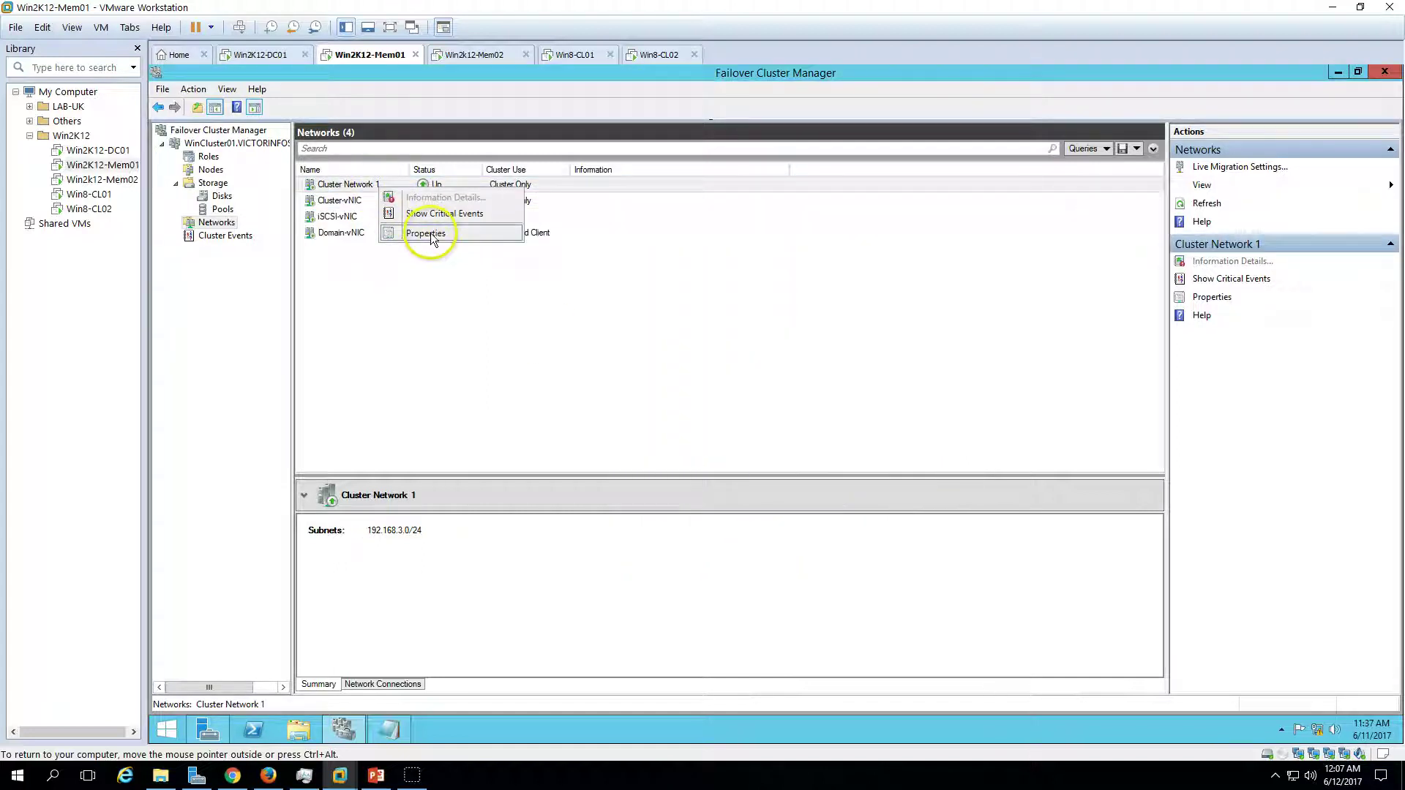
pyautogui.click(426, 236)
pyautogui.rightClick(378, 728)
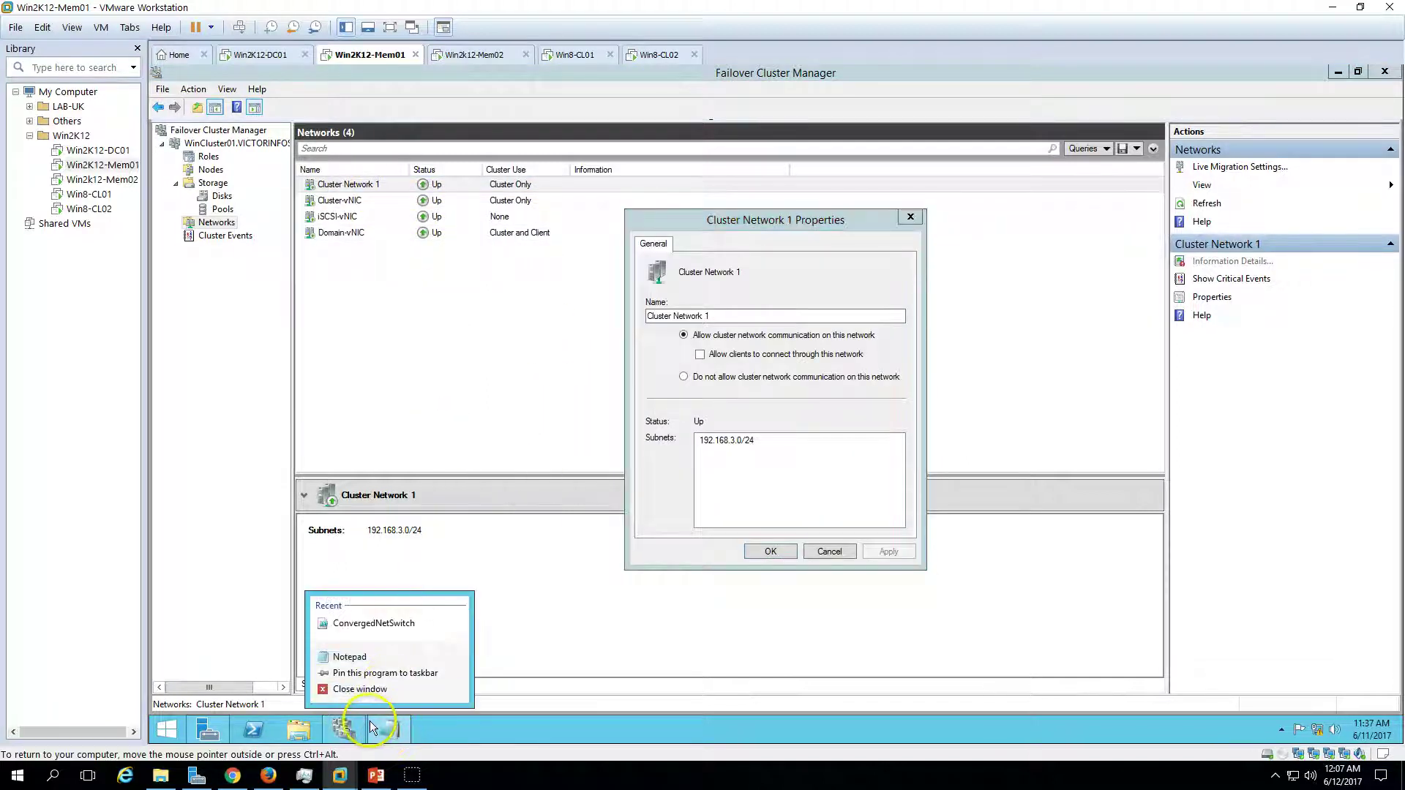
# - Copy LiveMigration-vNIC from the Notepad script and apply it as Cluster Network 1's name
pyautogui.click(379, 721)
pyautogui.click(380, 721)
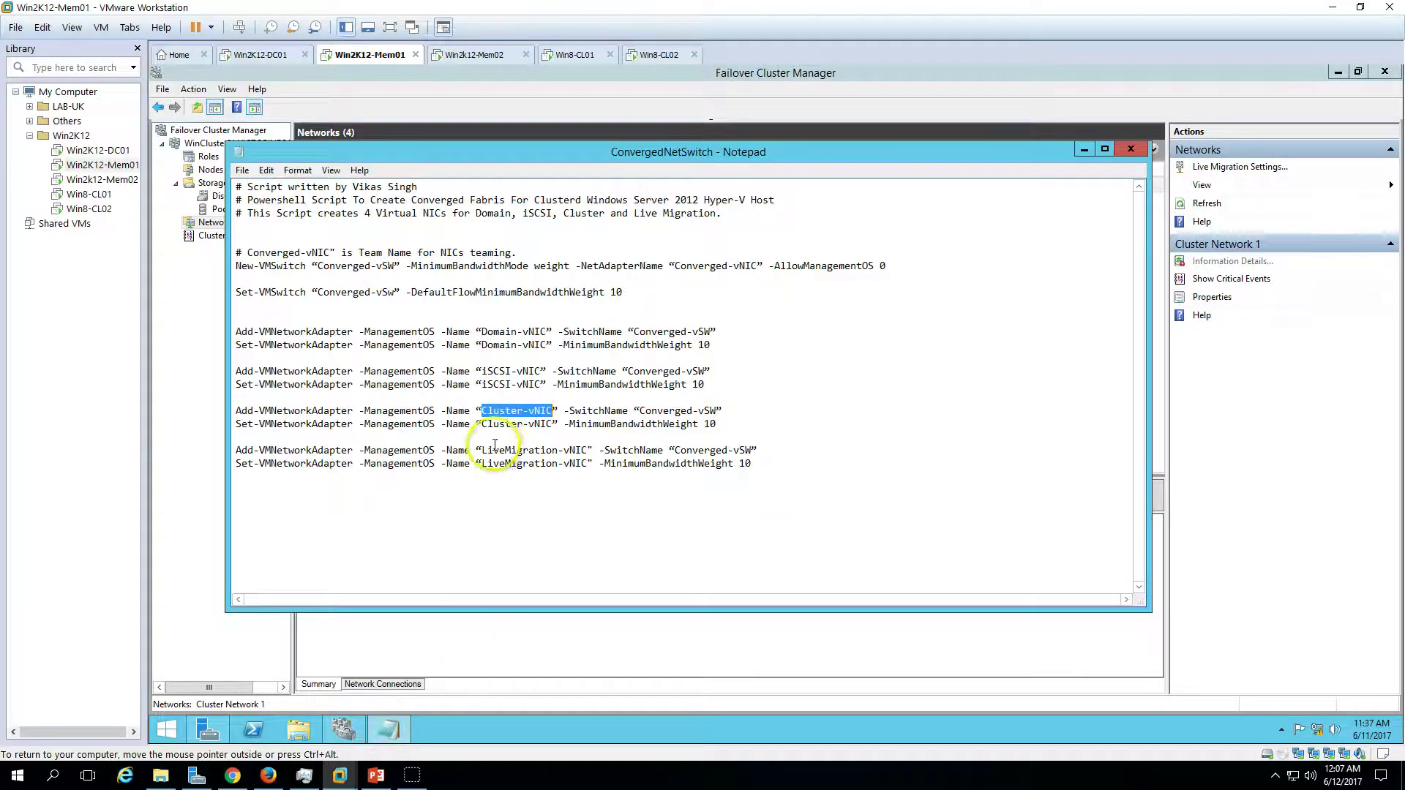
pyautogui.moveTo(587, 451)
pyautogui.mouseDown()
pyautogui.moveTo(485, 451)
pyautogui.moveTo(587, 451)
pyautogui.mouseUp()
pyautogui.hotkey('ctrl', 'c')
pyautogui.click(387, 730)
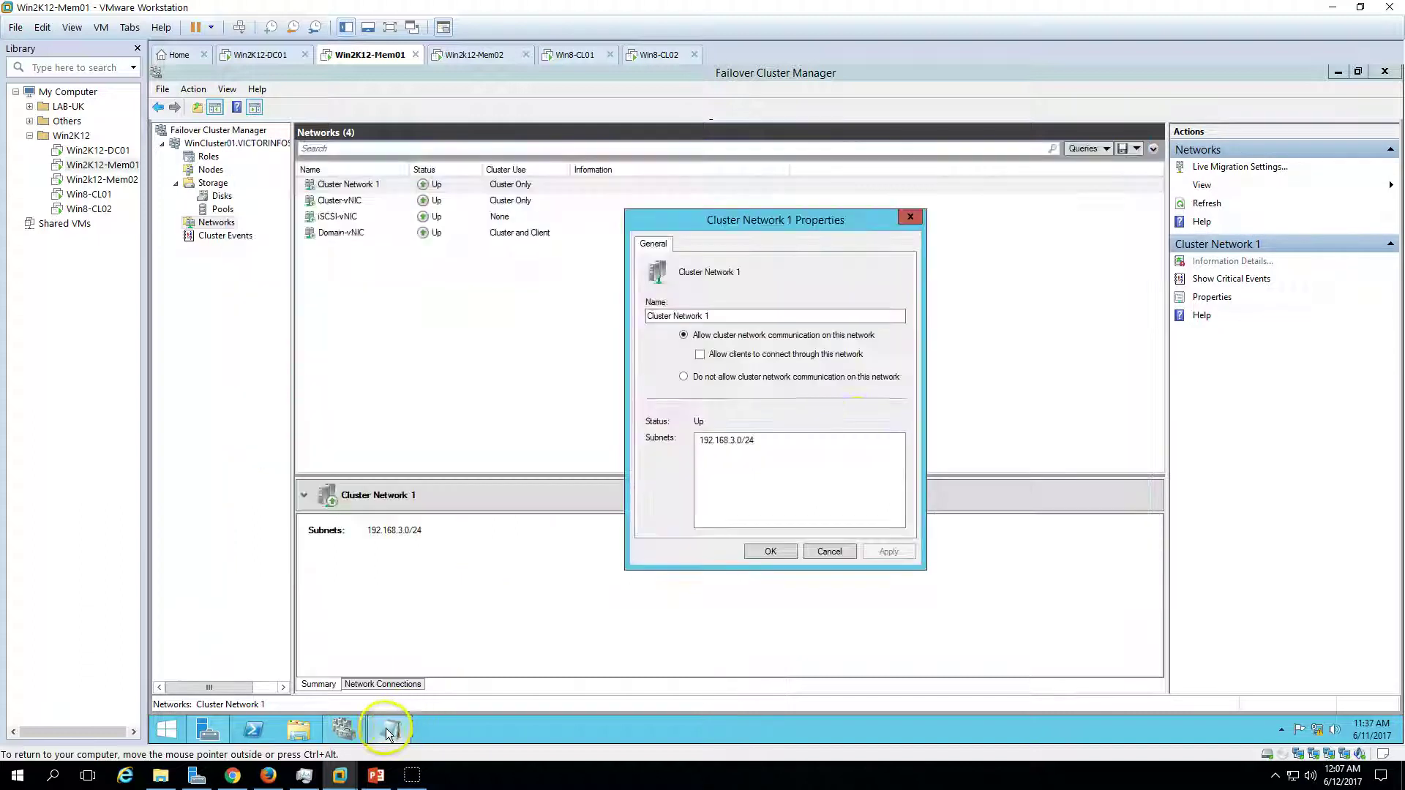
pyautogui.hotkey('ctrl', 'a')
pyautogui.hotkey('ctrl', 'v')
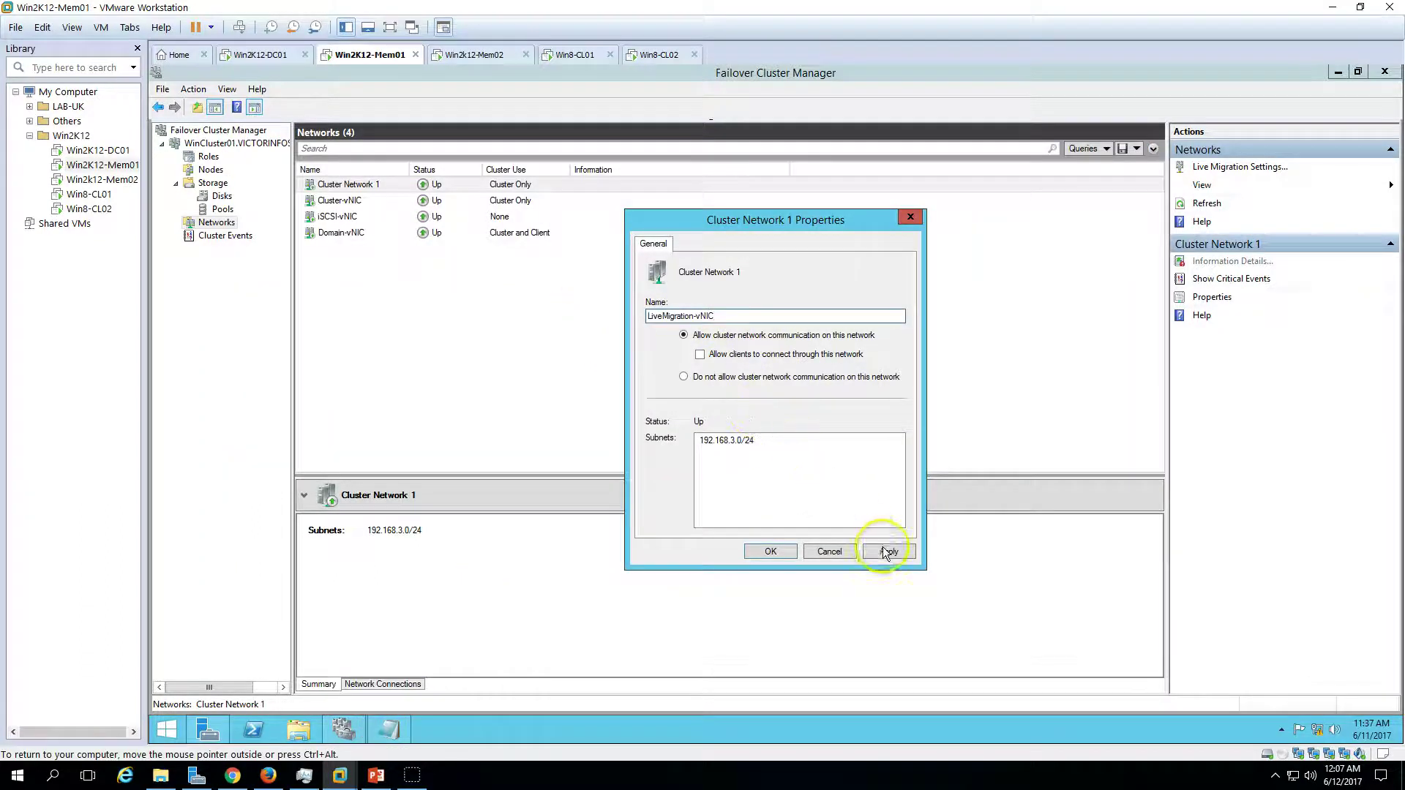
pyautogui.click(884, 552)
pyautogui.click(770, 553)
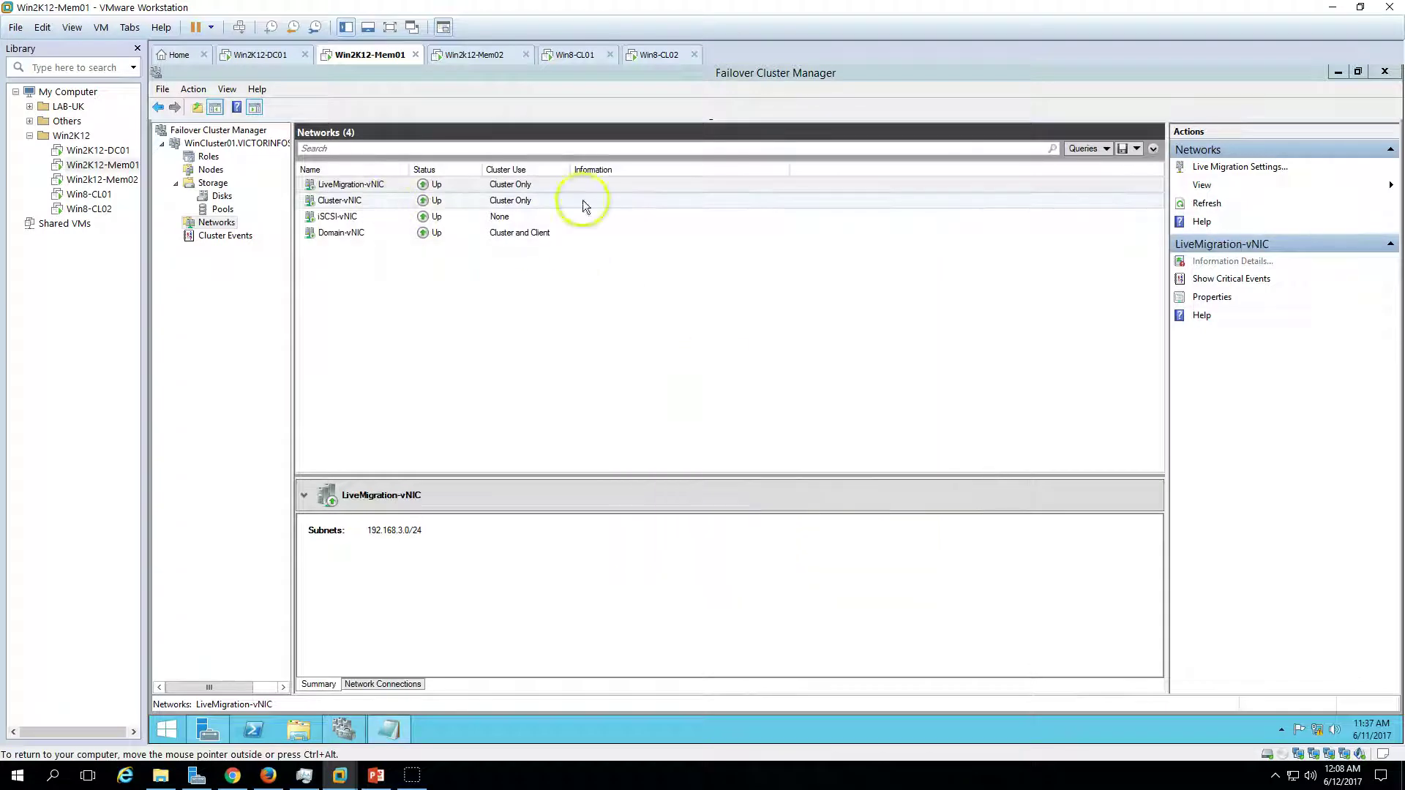
# - In Live Migration Settings, uncheck Cluster-, Domain- and iSCSI-vNIC and move LiveMigration-vNIC to the top
pyautogui.click(1218, 169)
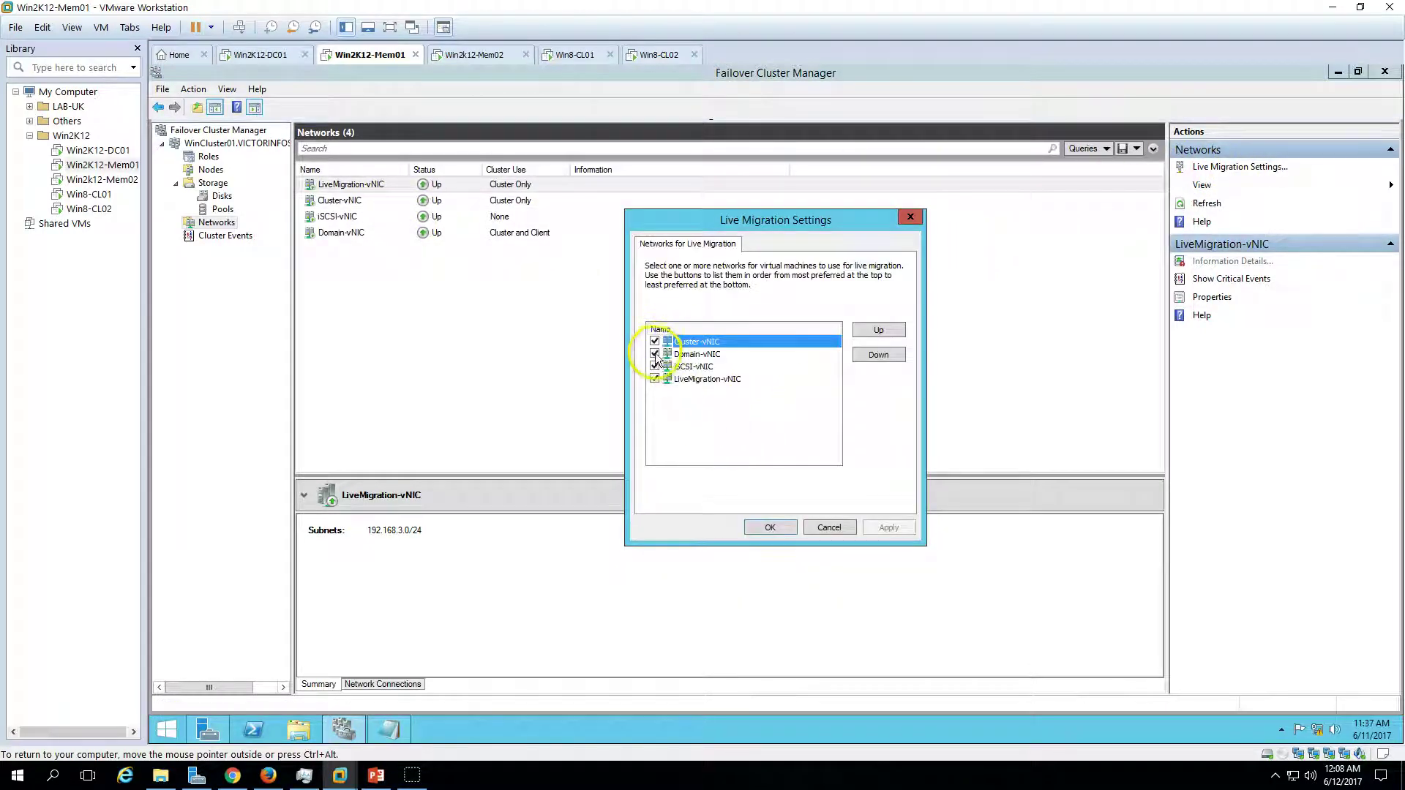
pyautogui.click(654, 342)
pyautogui.click(655, 354)
pyautogui.click(655, 366)
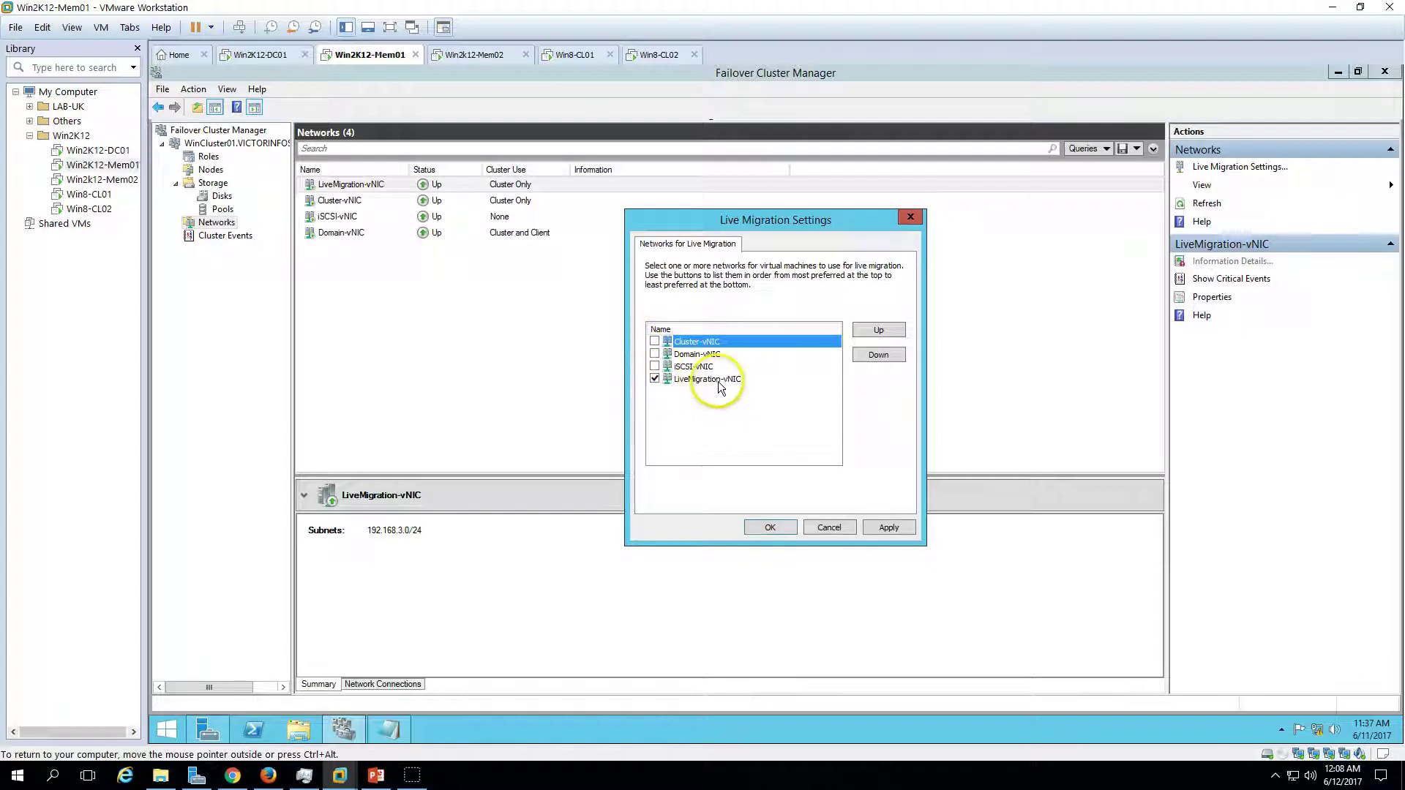
pyautogui.click(694, 379)
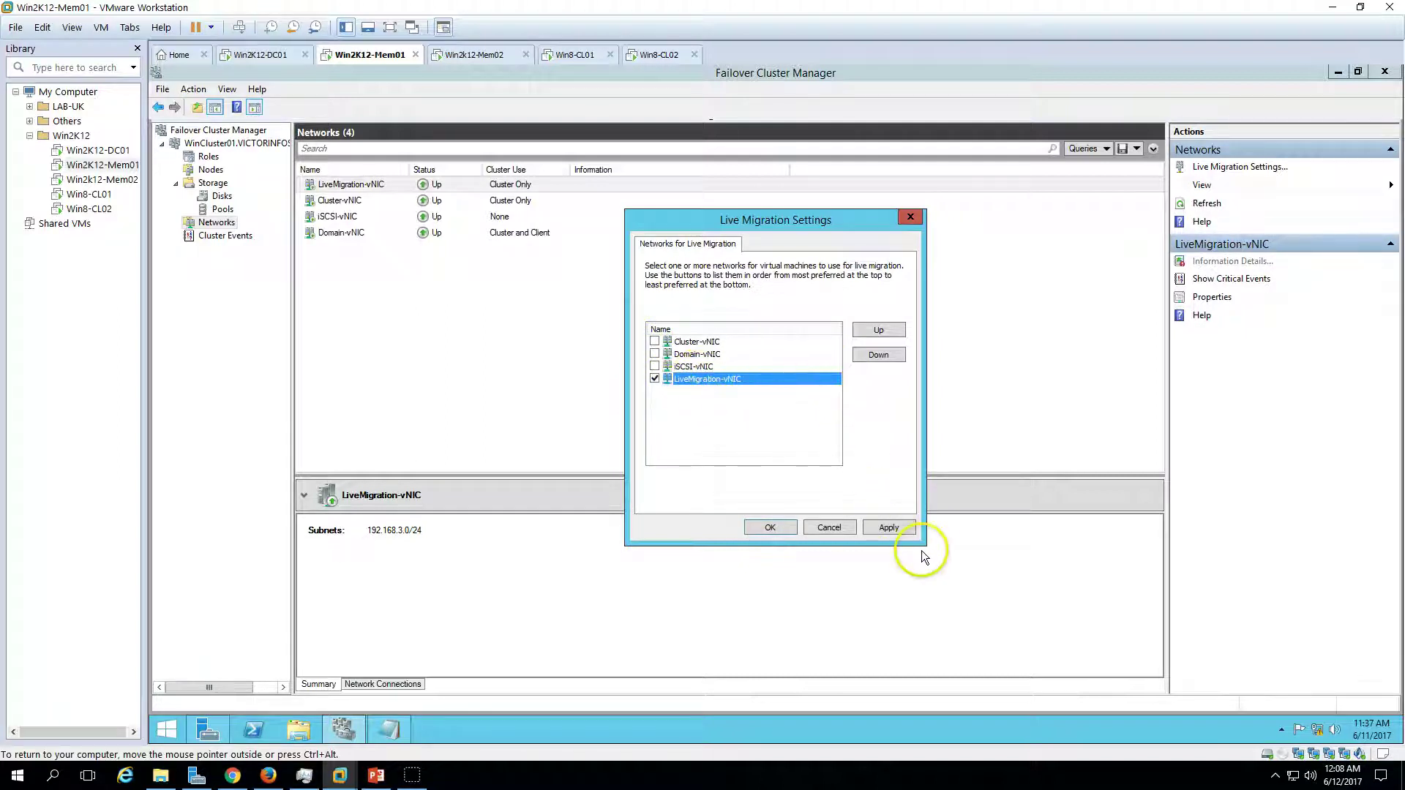
pyautogui.click(878, 331)
pyautogui.click(879, 333)
pyautogui.click(880, 336)
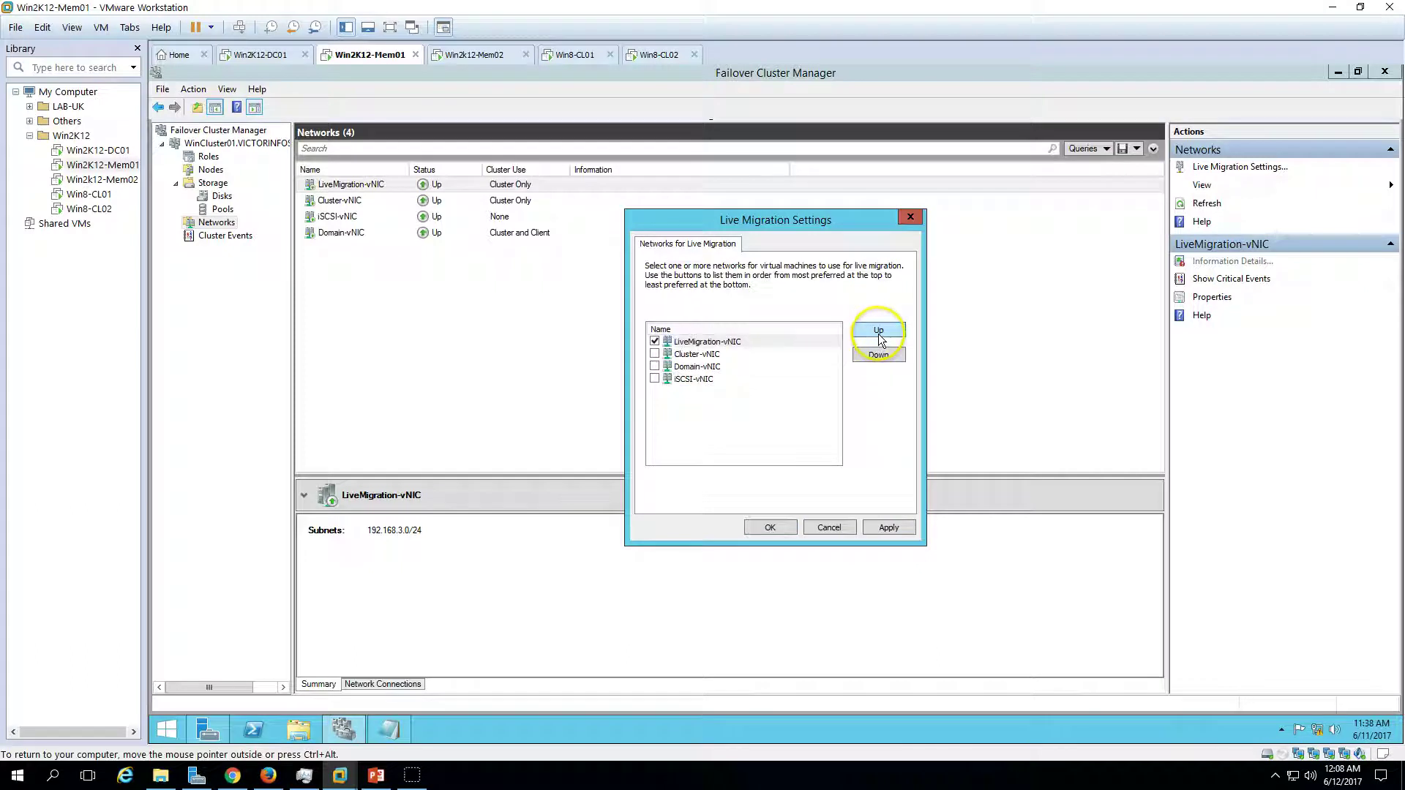
pyautogui.click(887, 527)
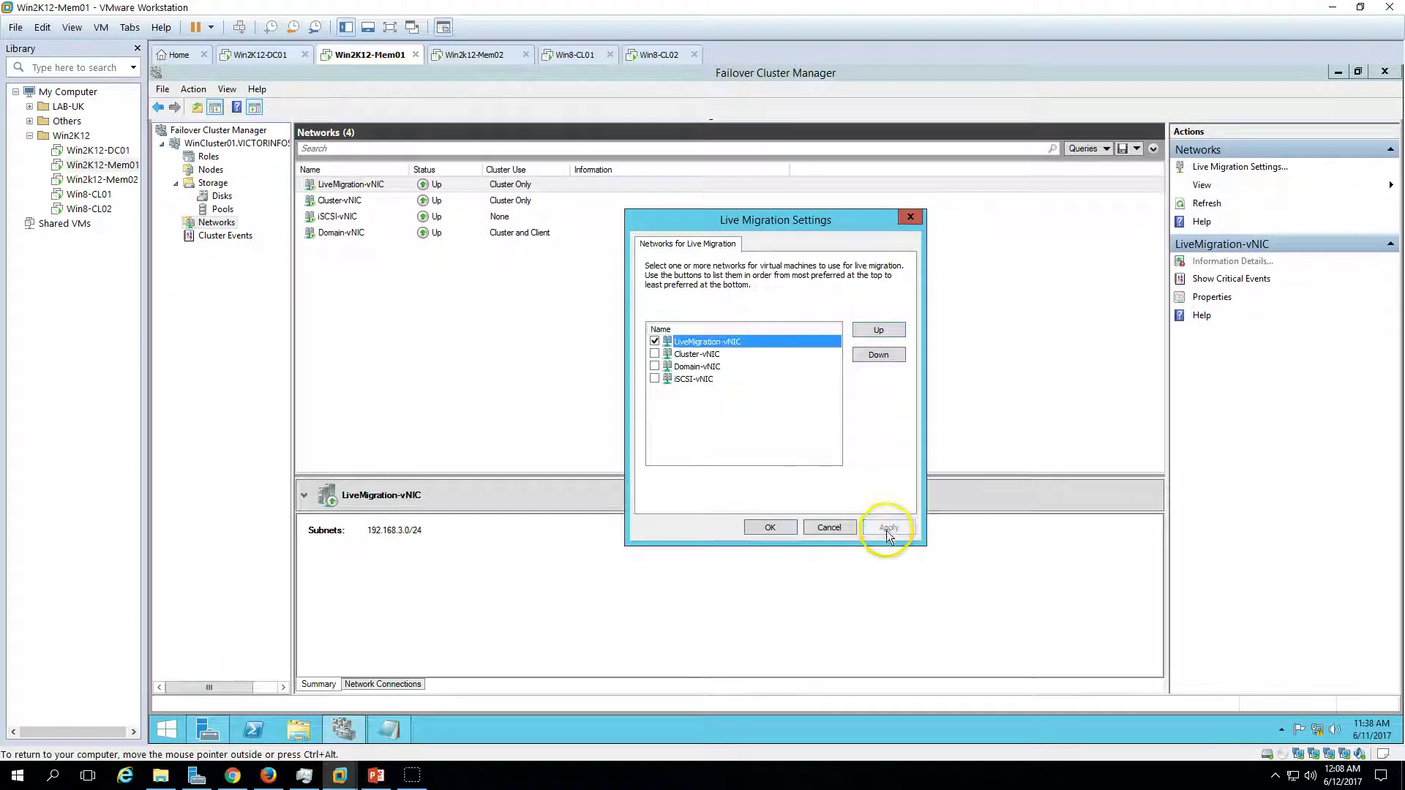
pyautogui.click(764, 528)
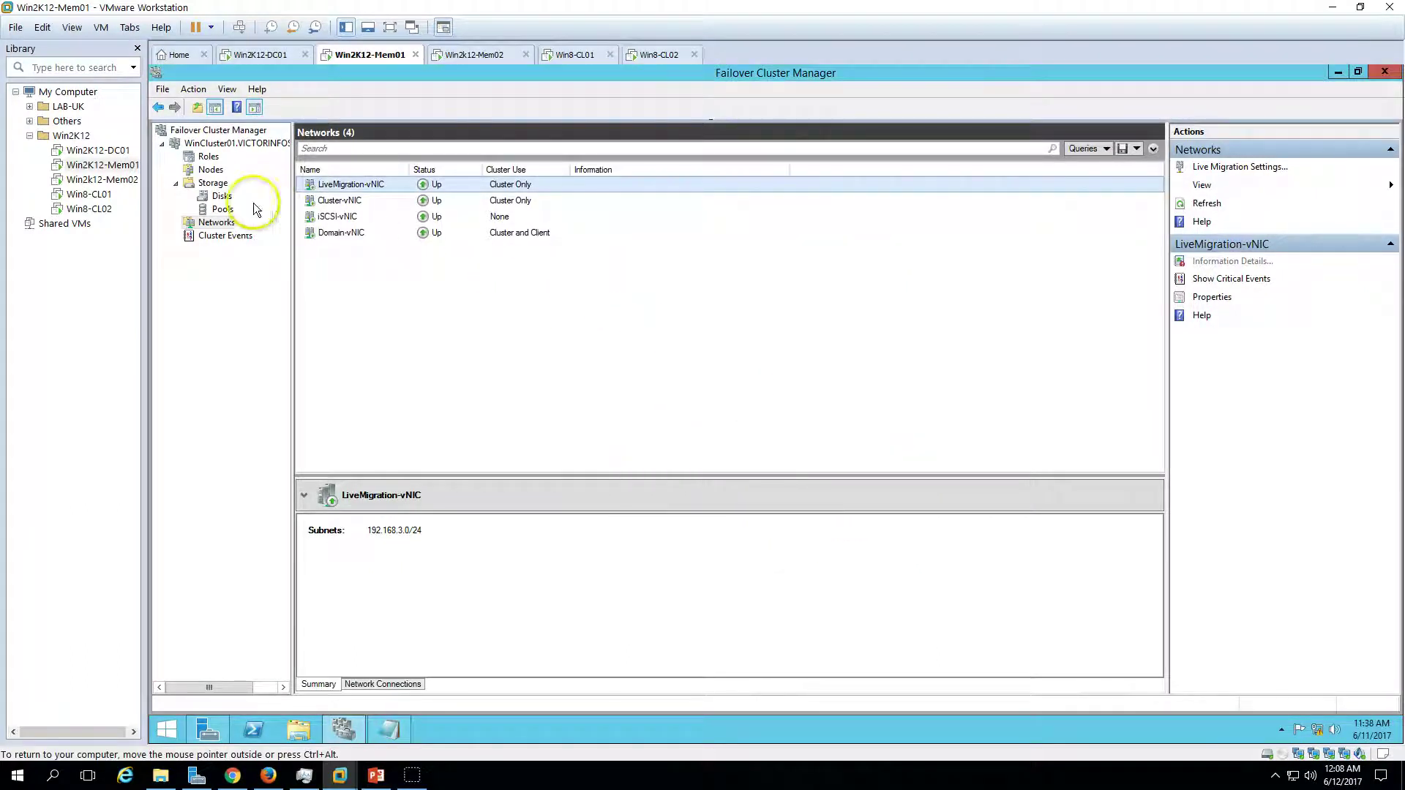
# - Review the iSCSI-vNIC and LiveMigration-vNIC networks, then return to the slide show
pyautogui.click(525, 221)
pyautogui.click(520, 188)
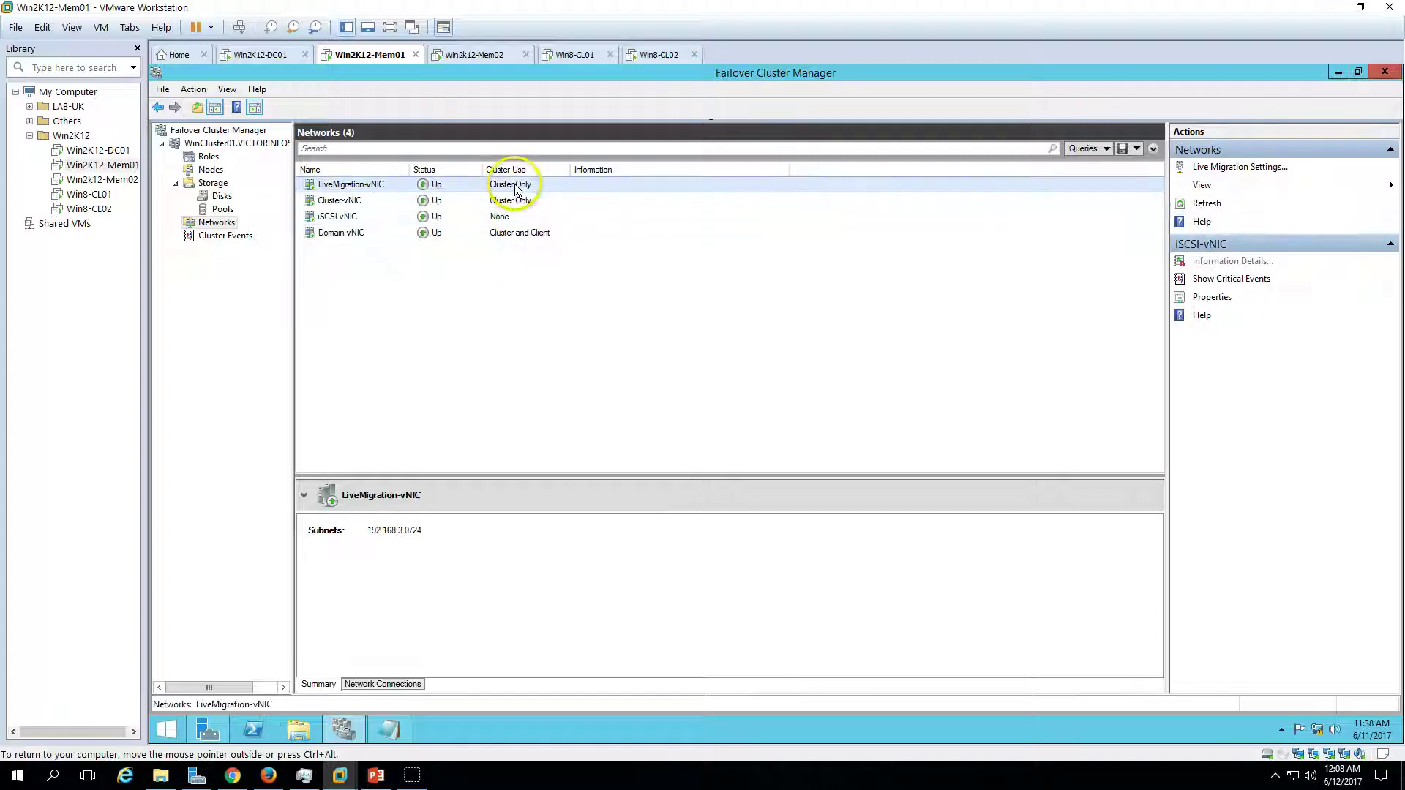
pyautogui.click(375, 775)
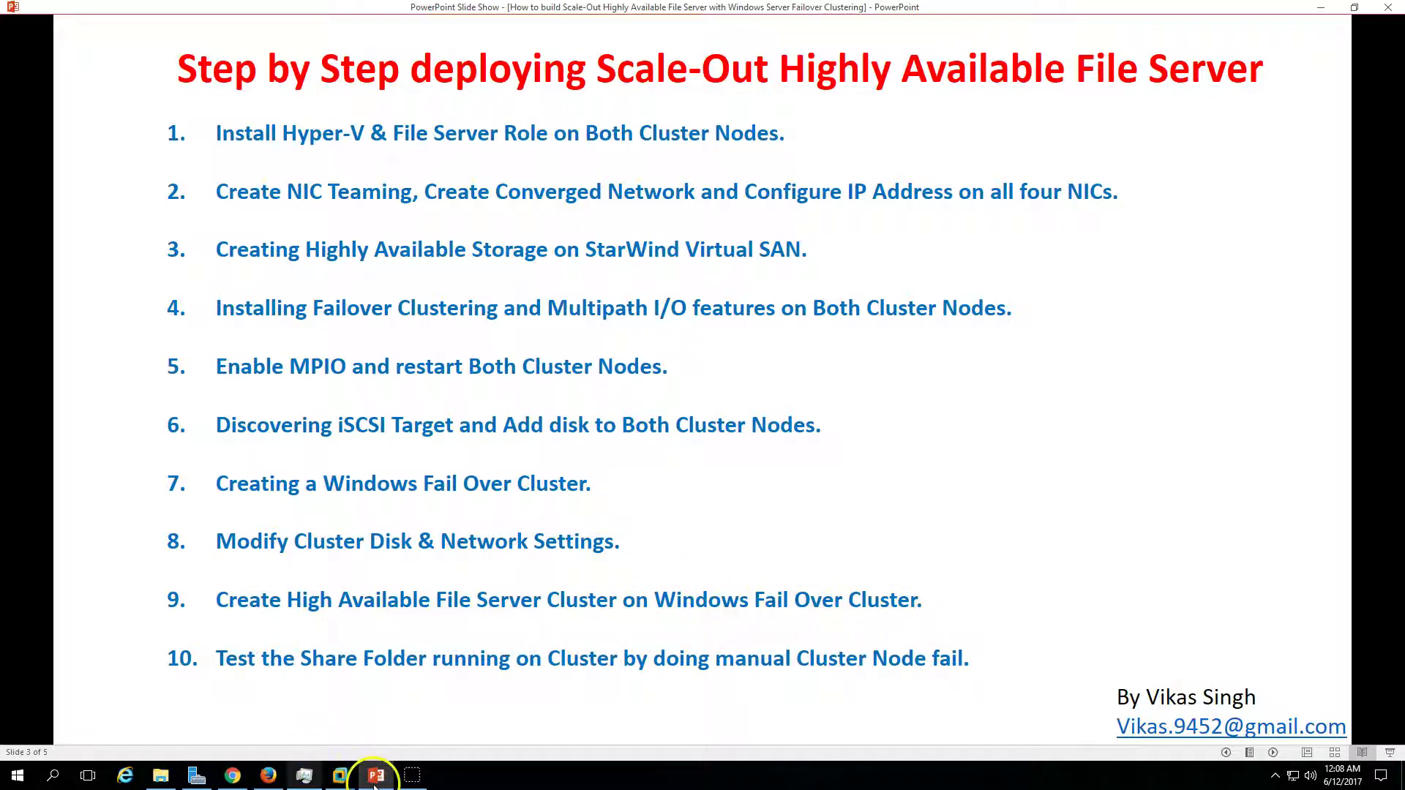
# - Switch from the slide show back to the Failover Cluster Manager virtual machine
pyautogui.click(339, 775)
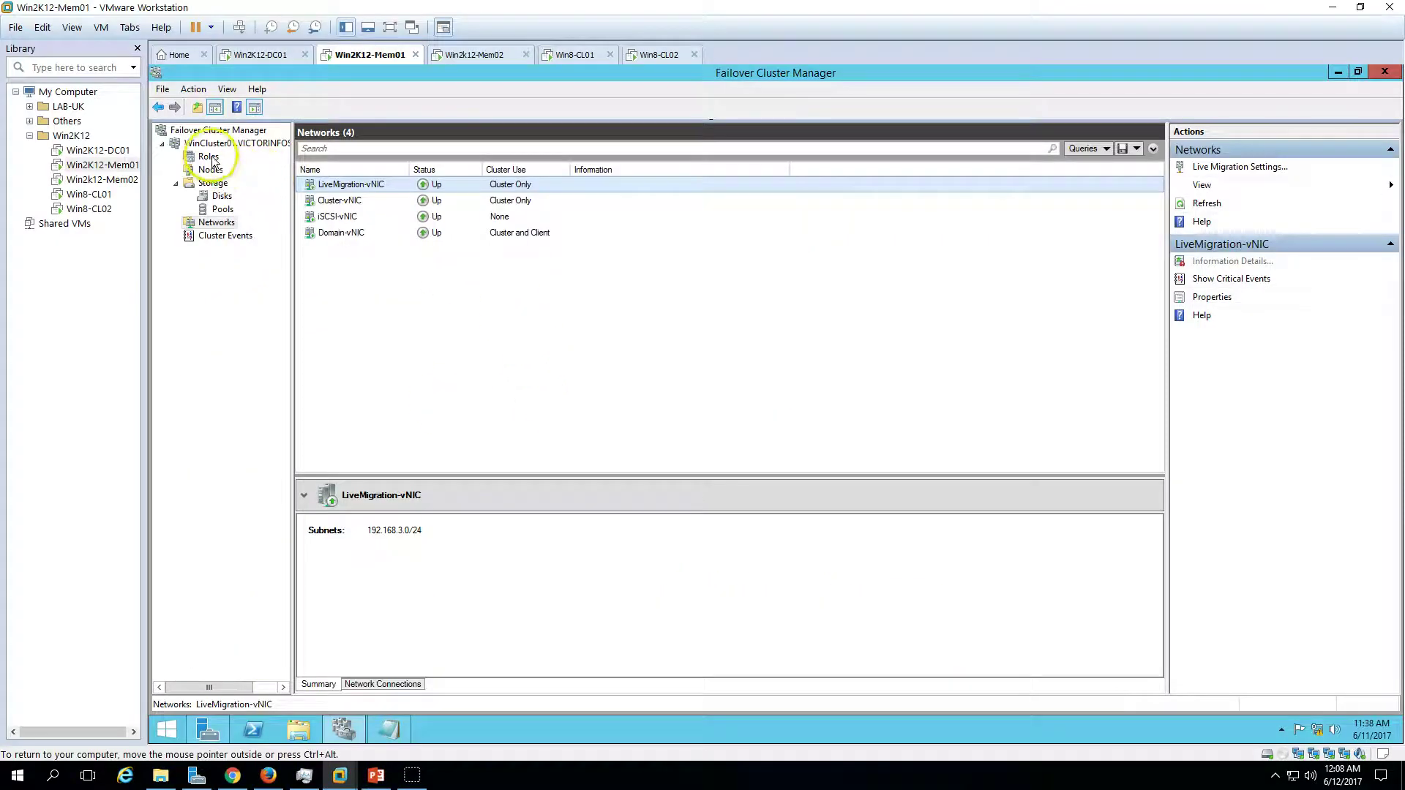
# - From Roles, run Configure Role, pick File Server, and advance to the File Server Type page
pyautogui.click(205, 157)
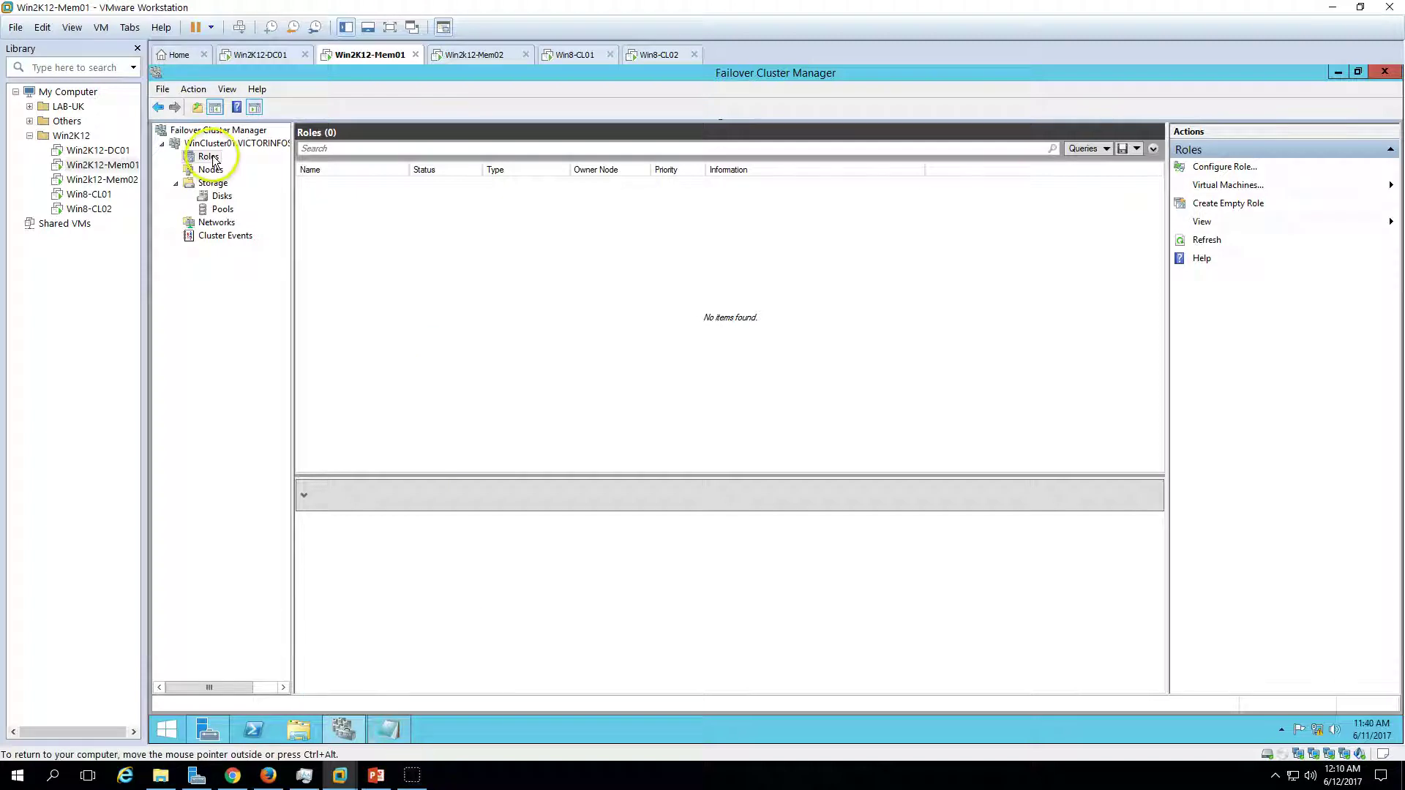
pyautogui.rightClick(214, 161)
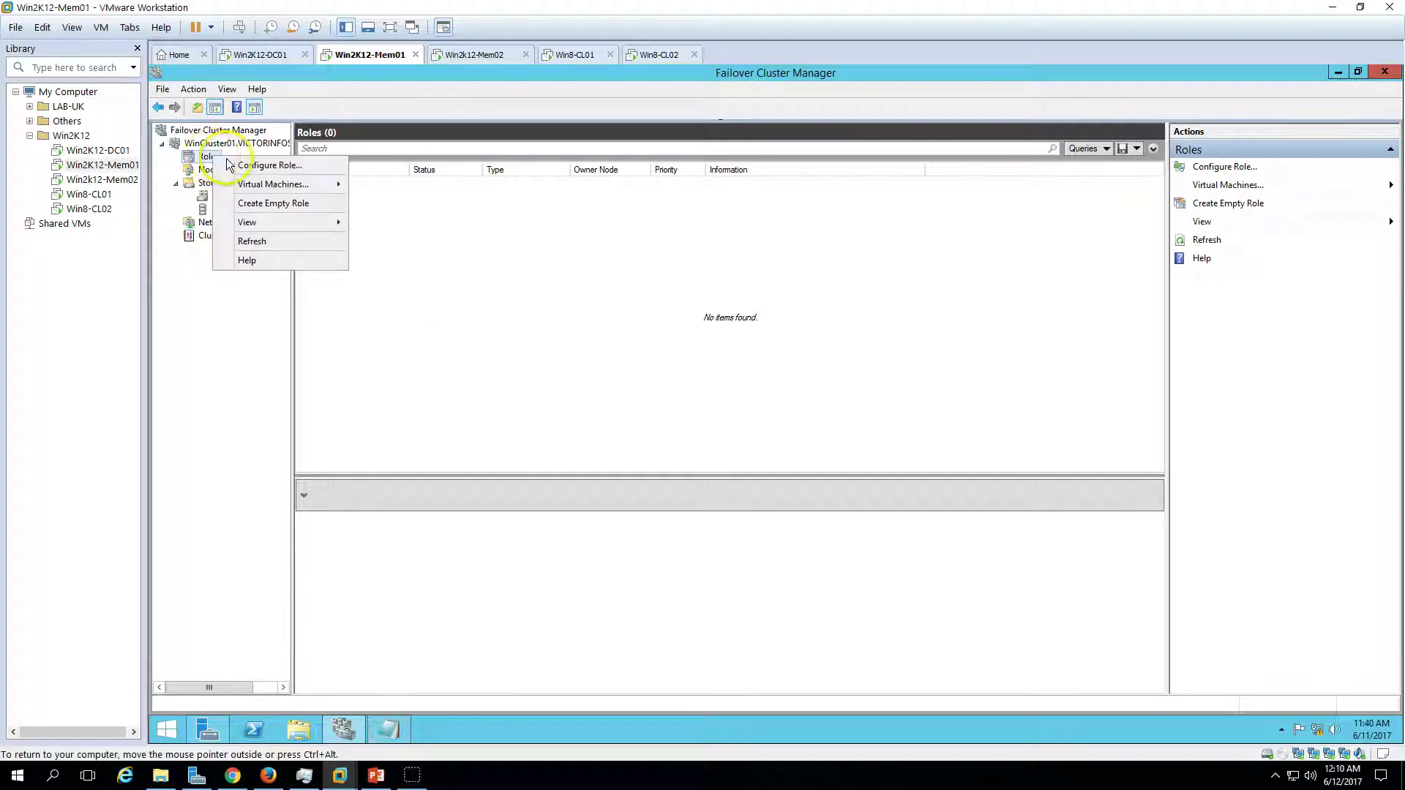
pyautogui.click(284, 167)
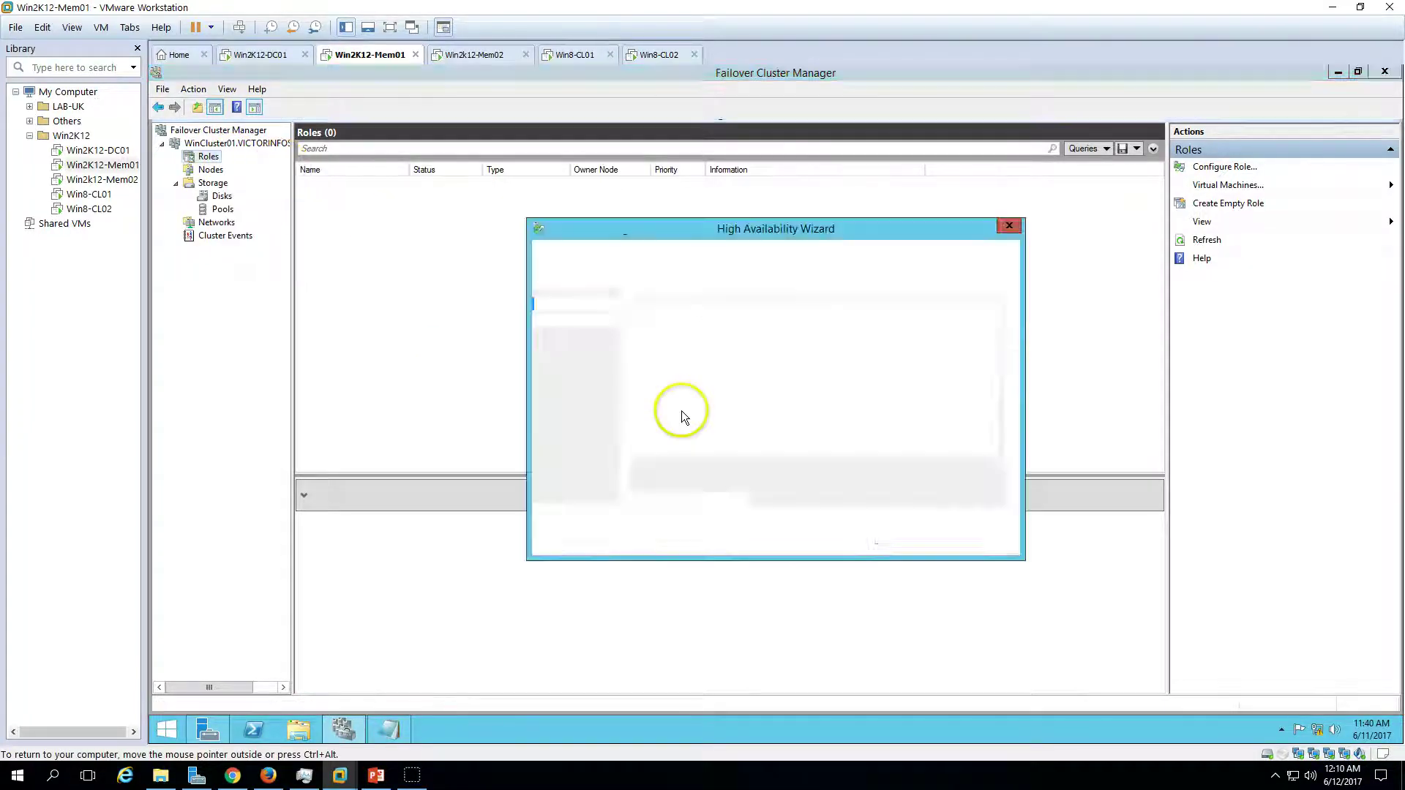
pyautogui.click(909, 538)
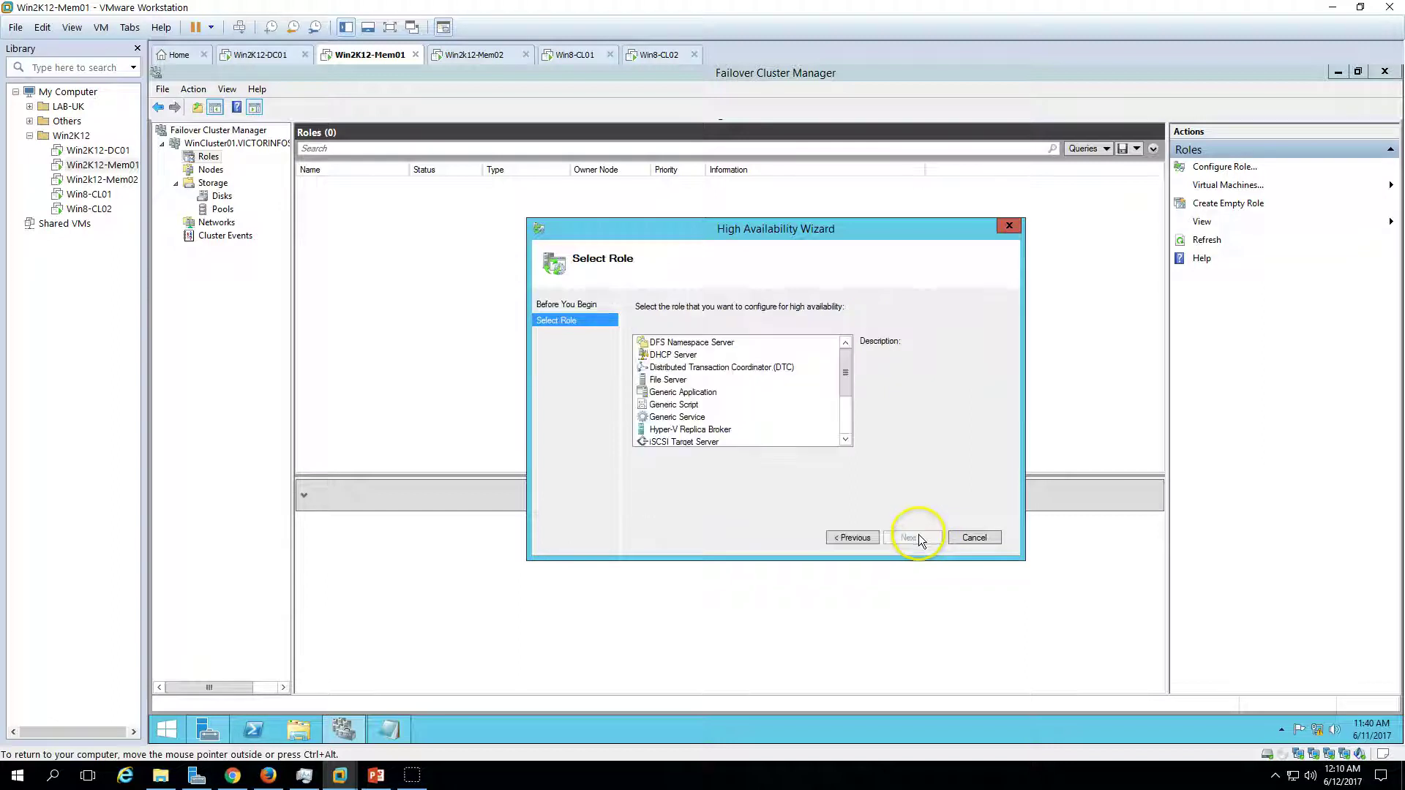
pyautogui.click(667, 379)
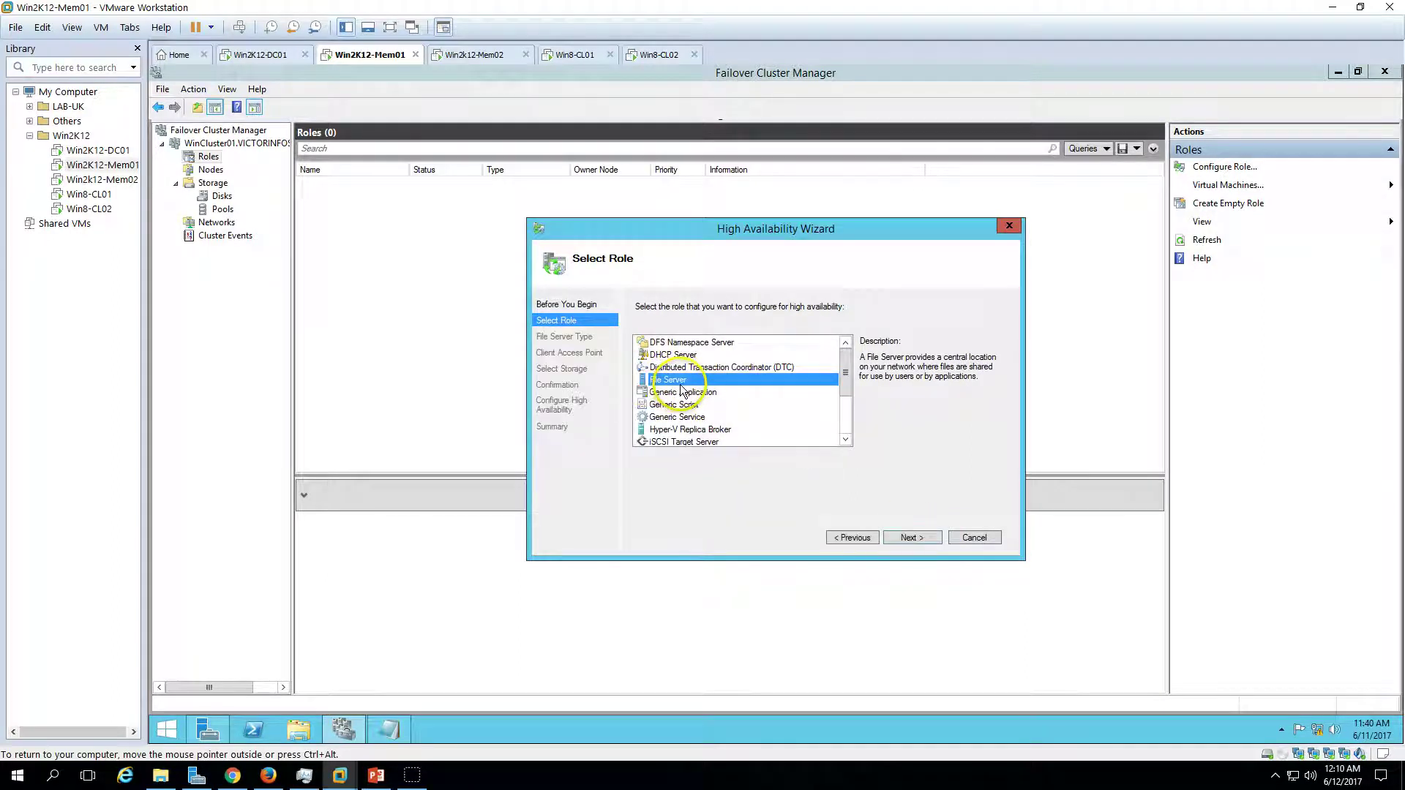
pyautogui.click(919, 537)
pyautogui.moveTo(753, 227); pyautogui.dragTo(569, 218)
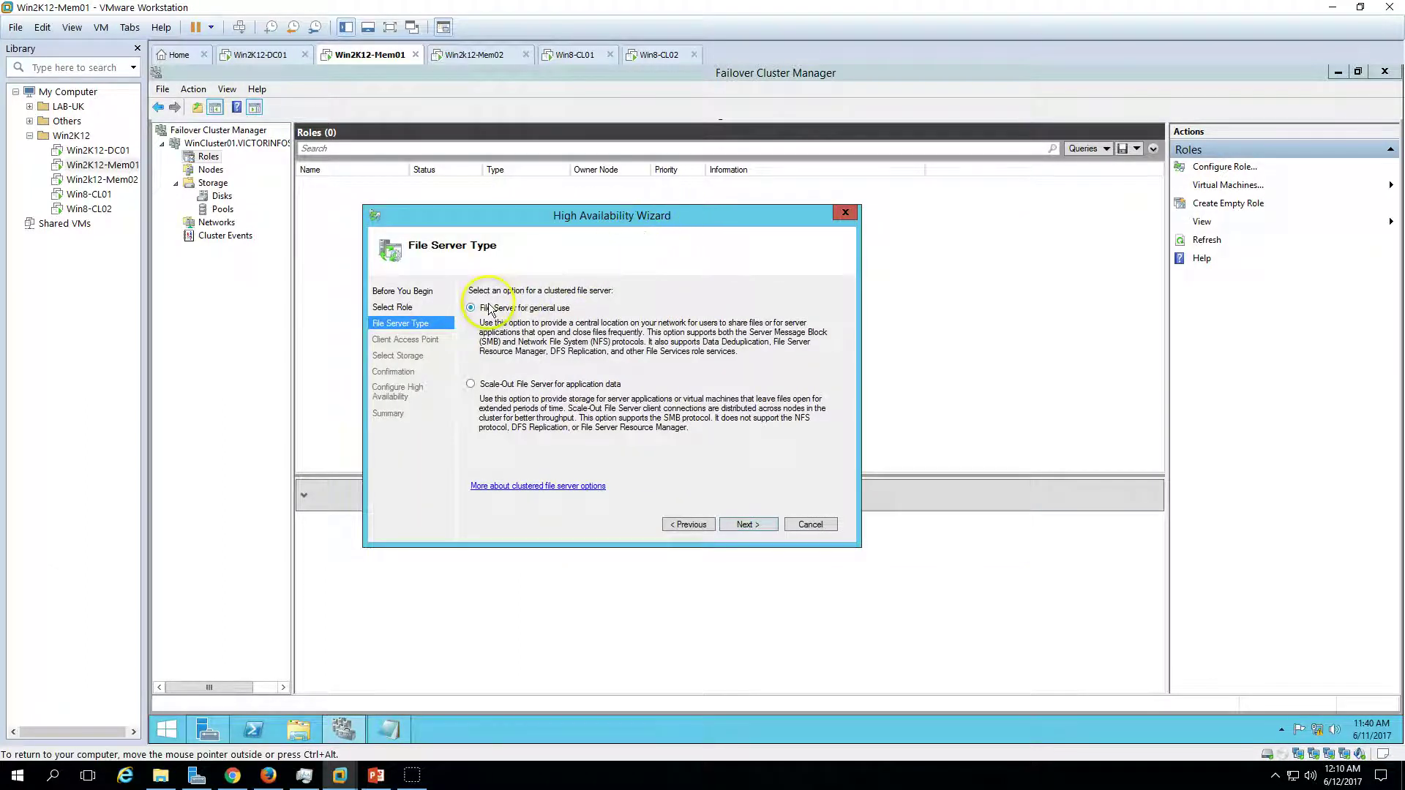
# - Settle on 'File Server for general use' as the type and advance to the Client Access Point page
pyautogui.click(545, 385)
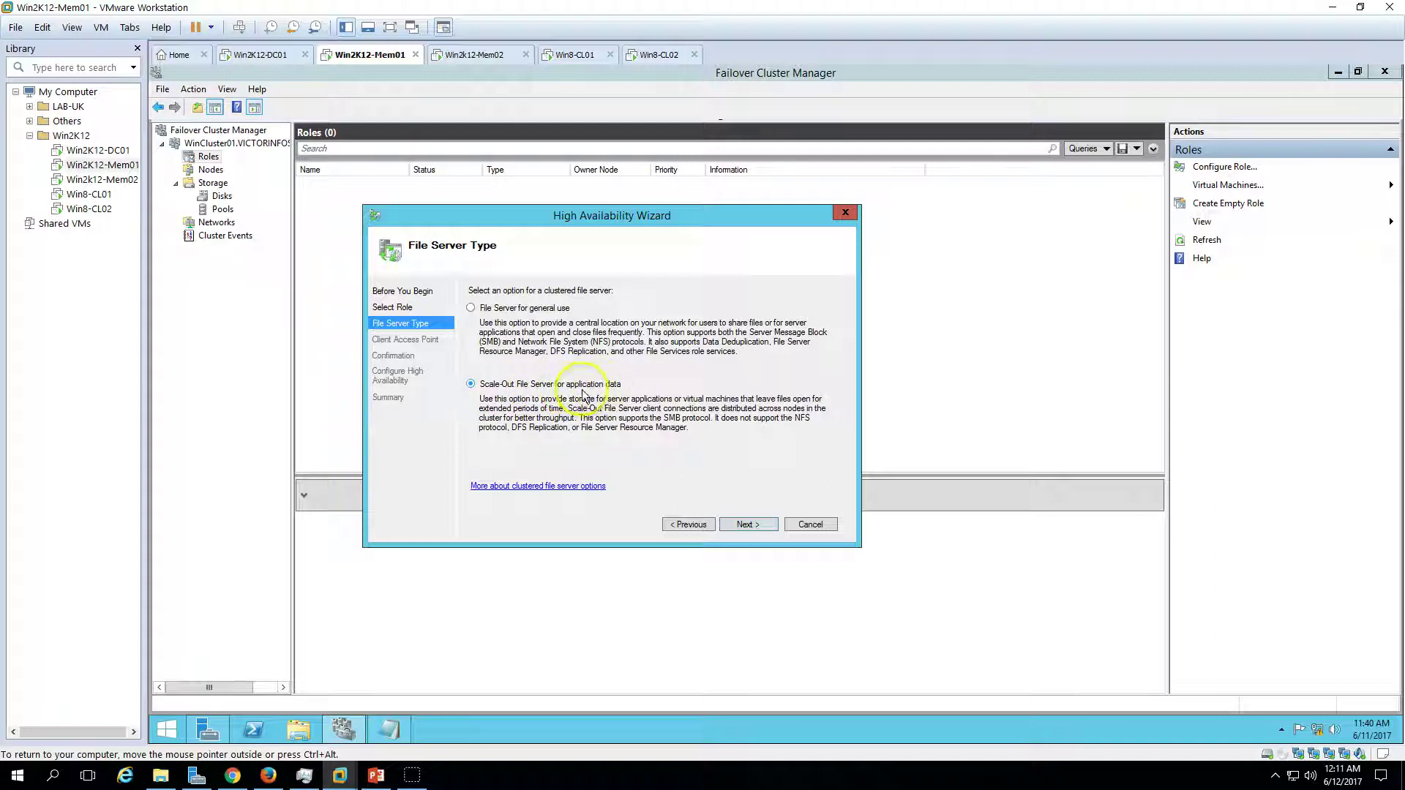
pyautogui.click(486, 308)
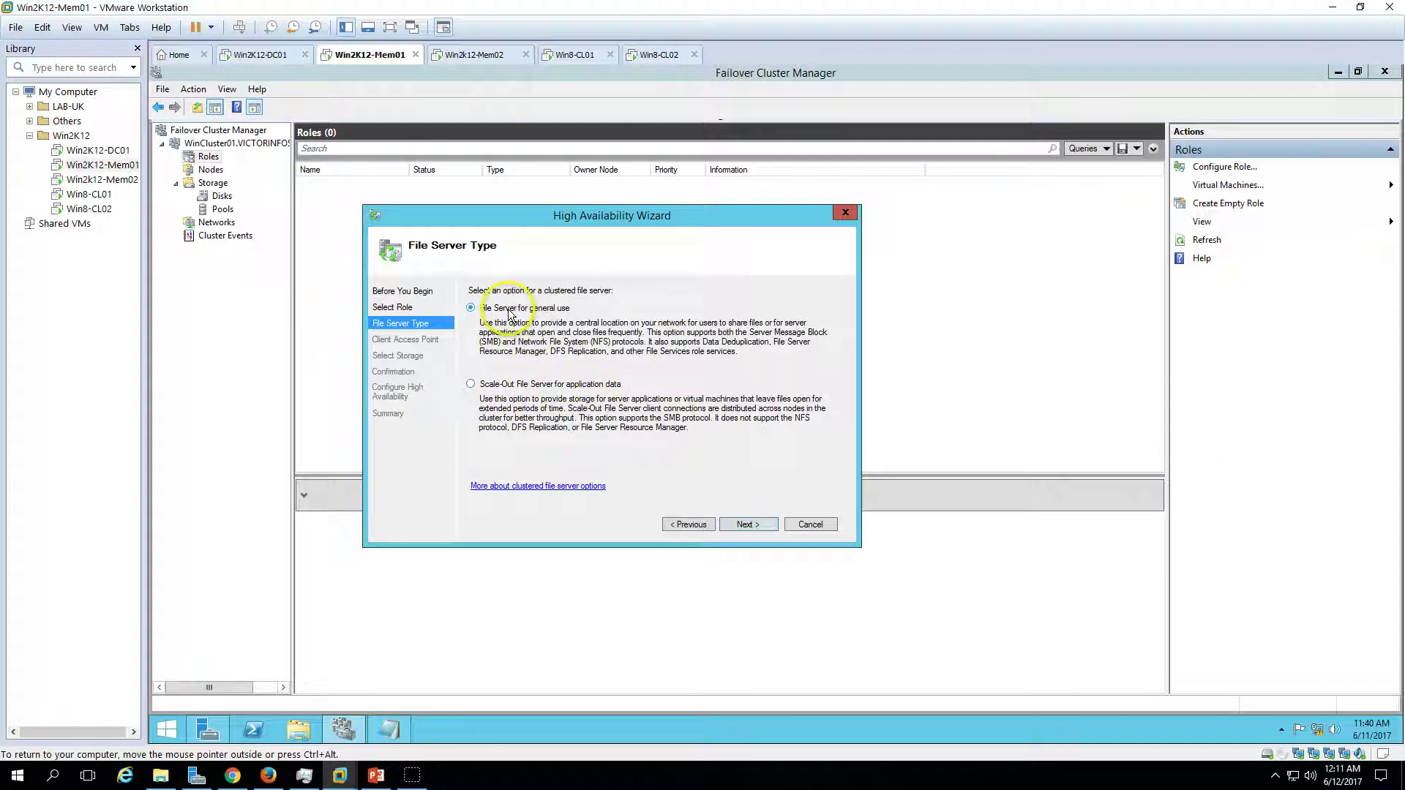
pyautogui.click(524, 387)
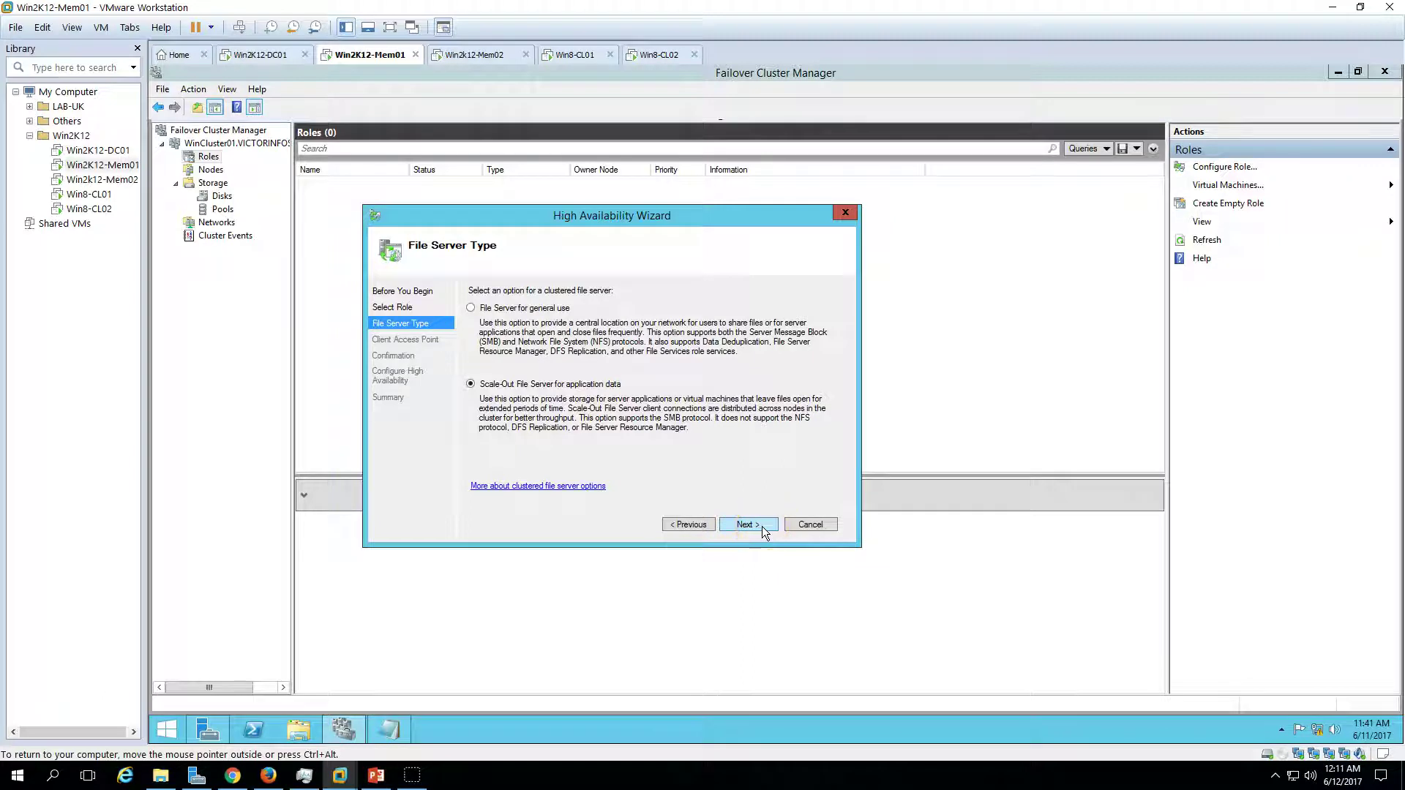
pyautogui.click(545, 309)
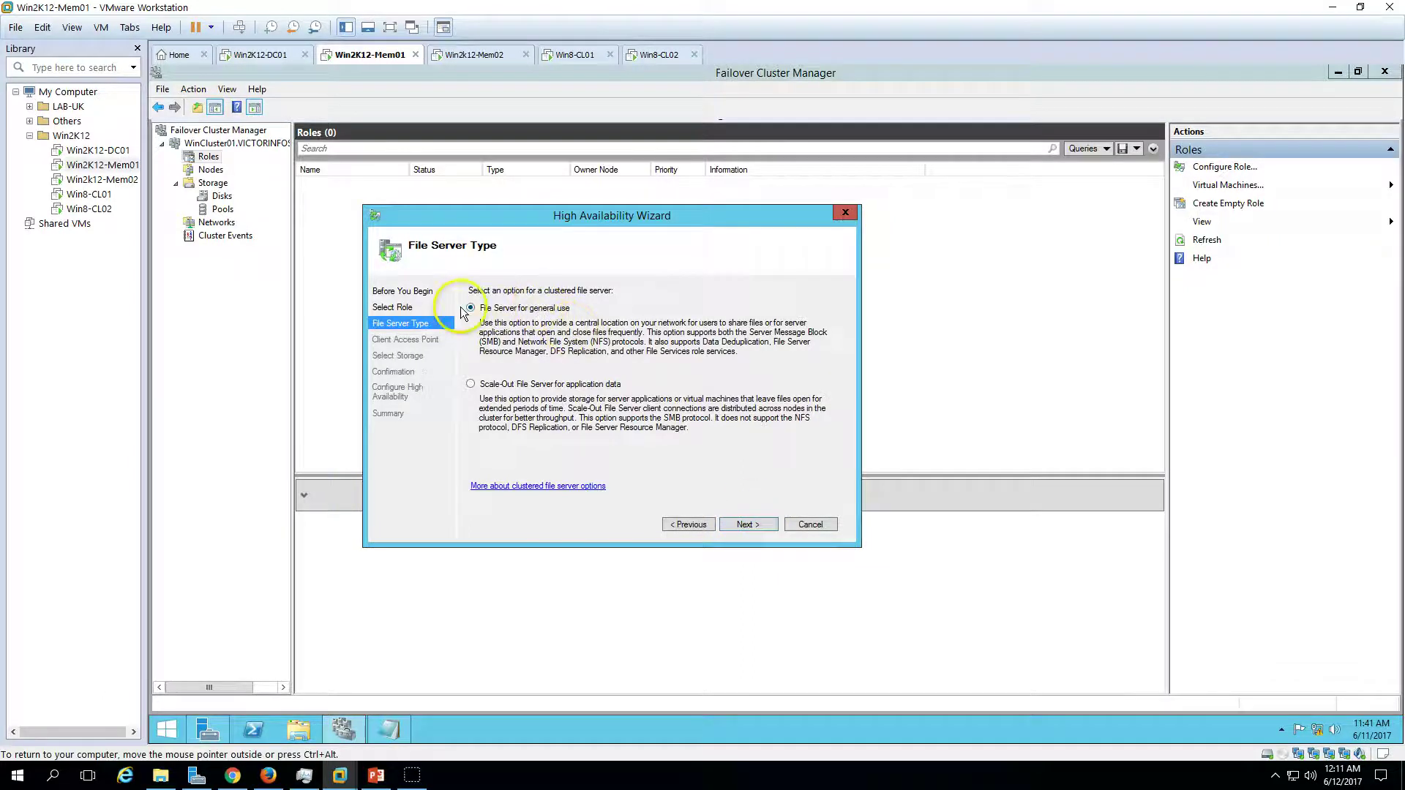
pyautogui.click(527, 385)
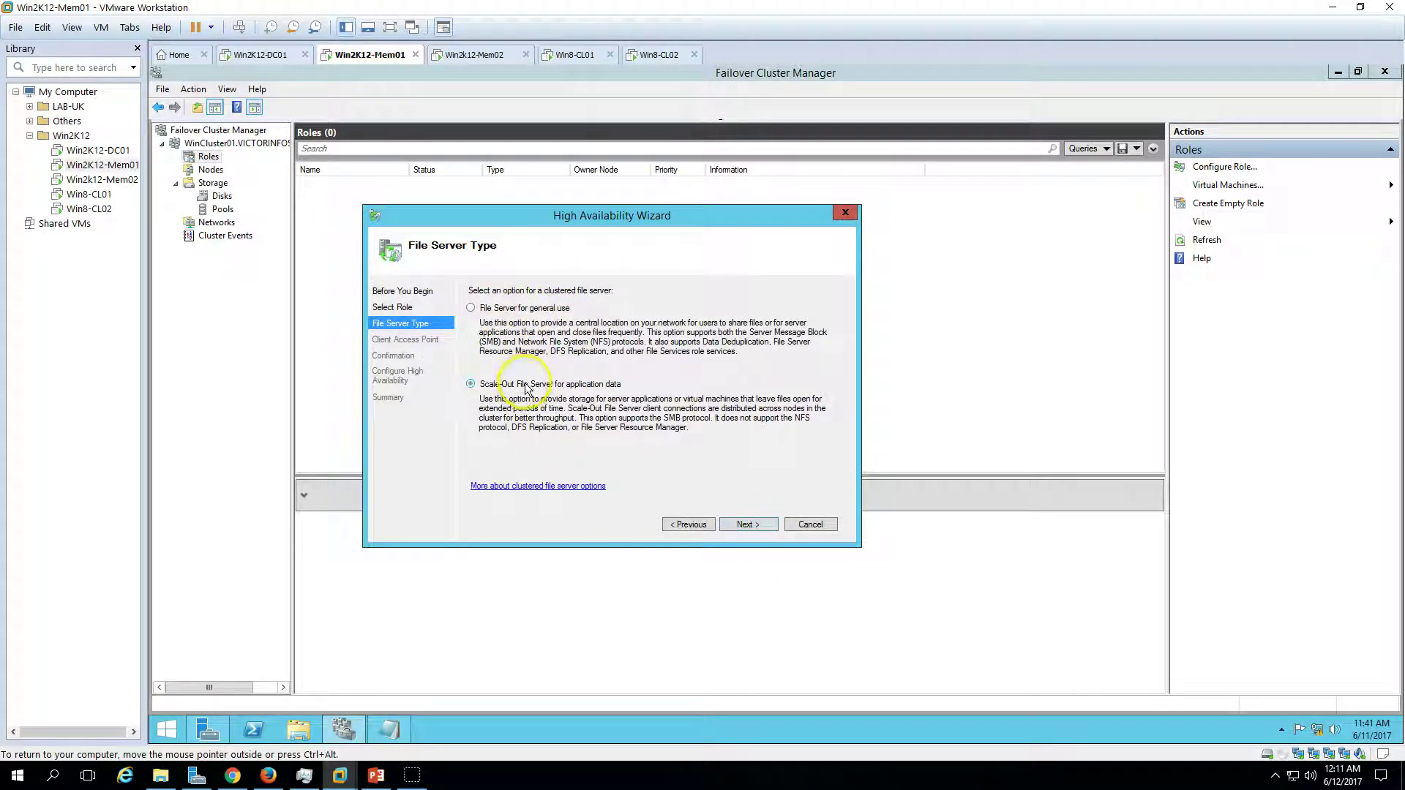
pyautogui.click(761, 525)
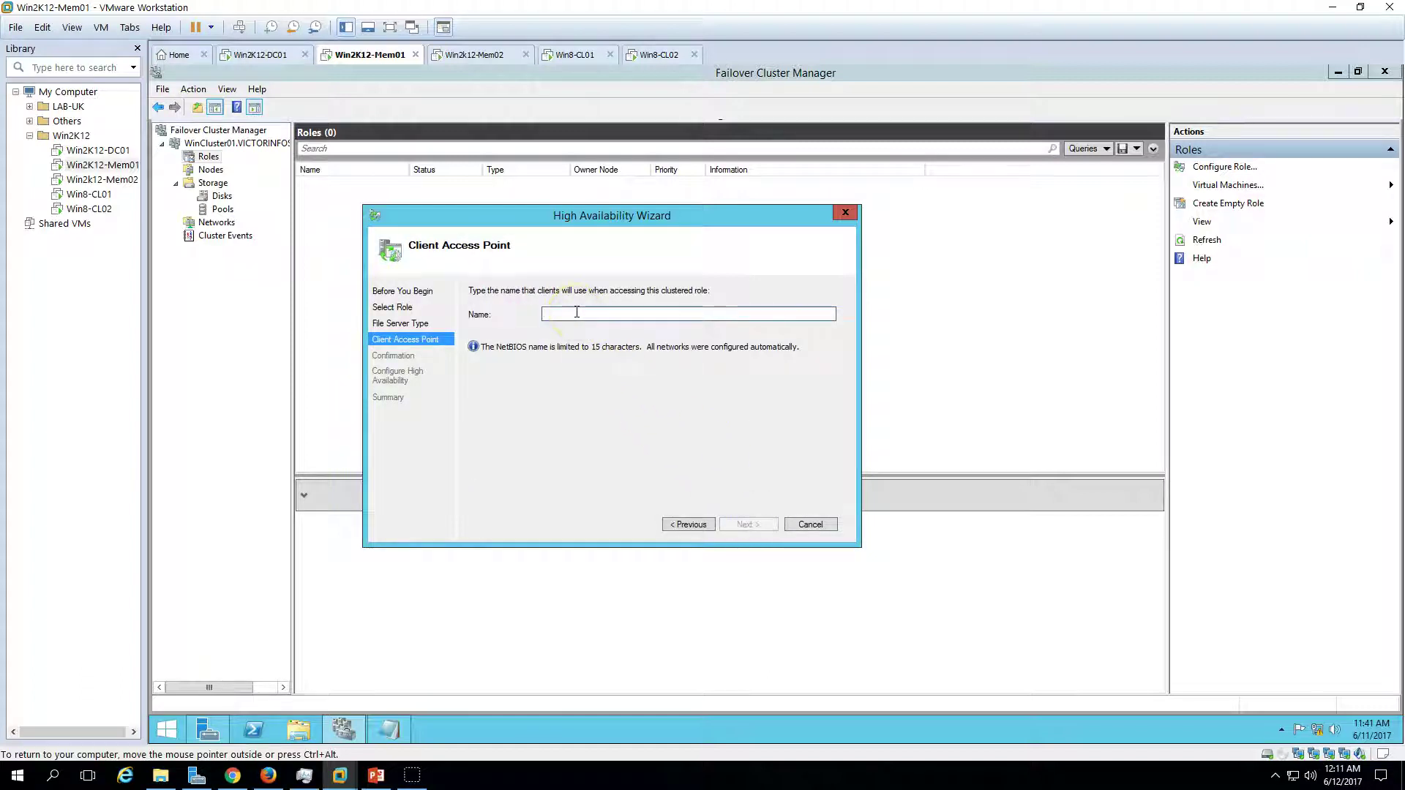
pyautogui.click(688, 525)
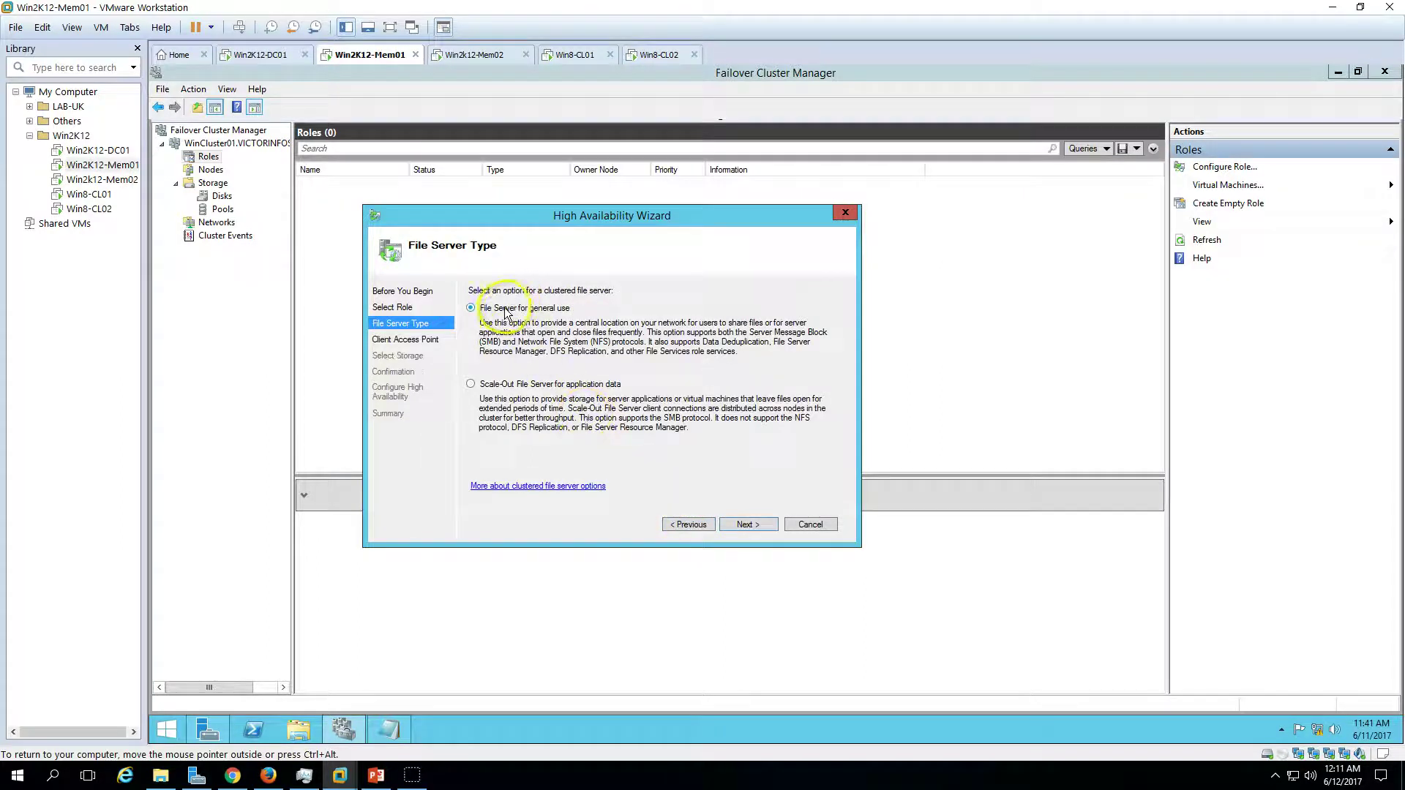
pyautogui.click(539, 315)
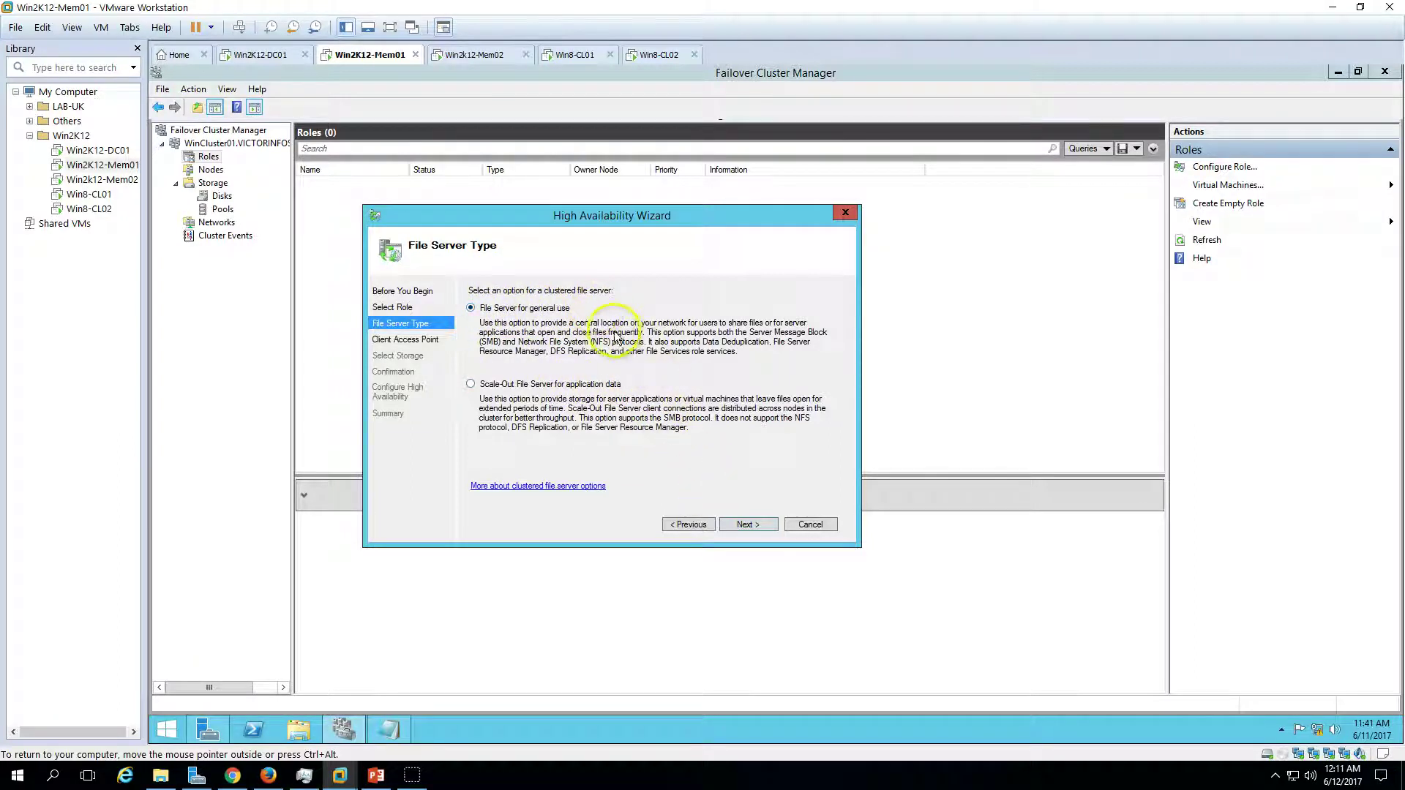
pyautogui.click(757, 528)
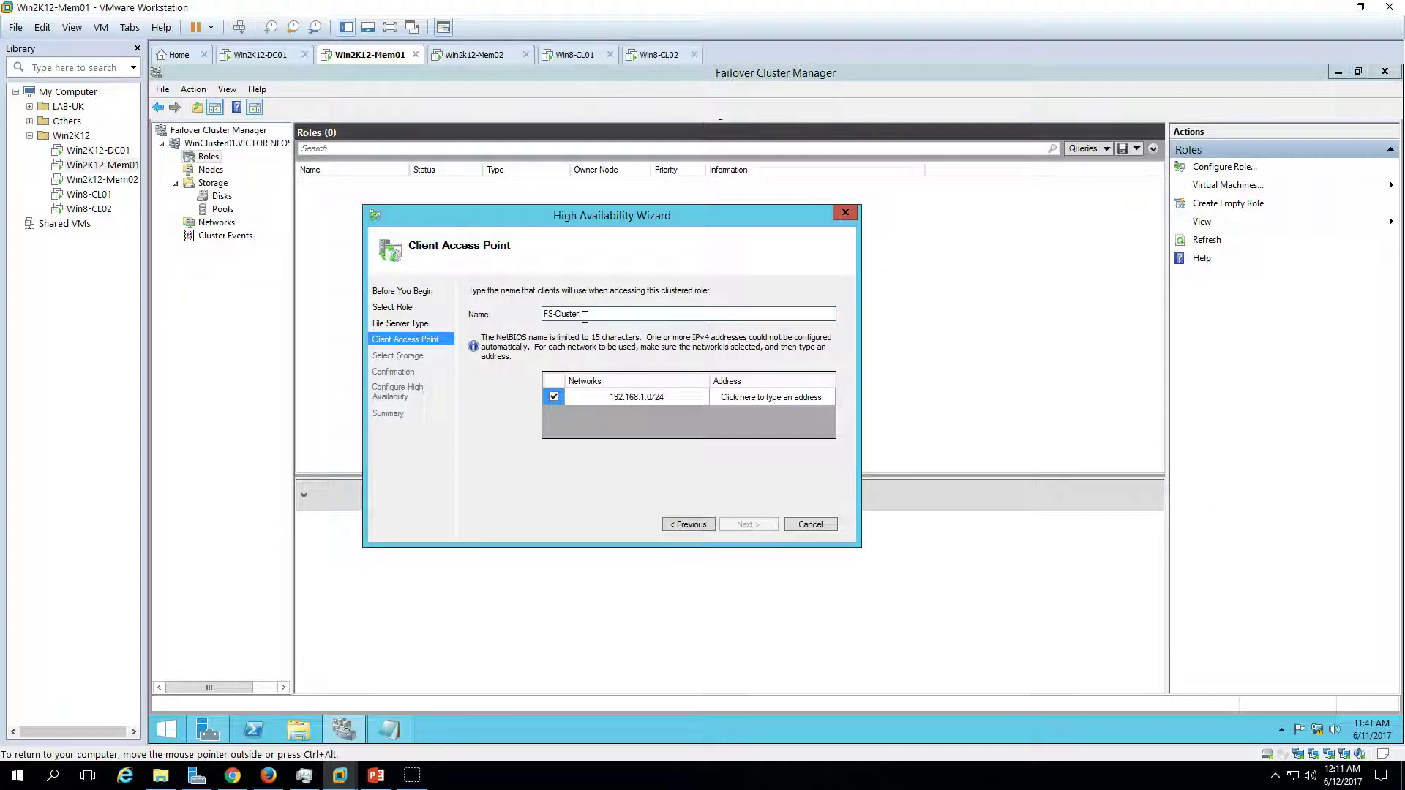
# - Give the role the IP address 192.168.1.232 and select iSCSI-Disk01 as its storage
pyautogui.click(799, 400)
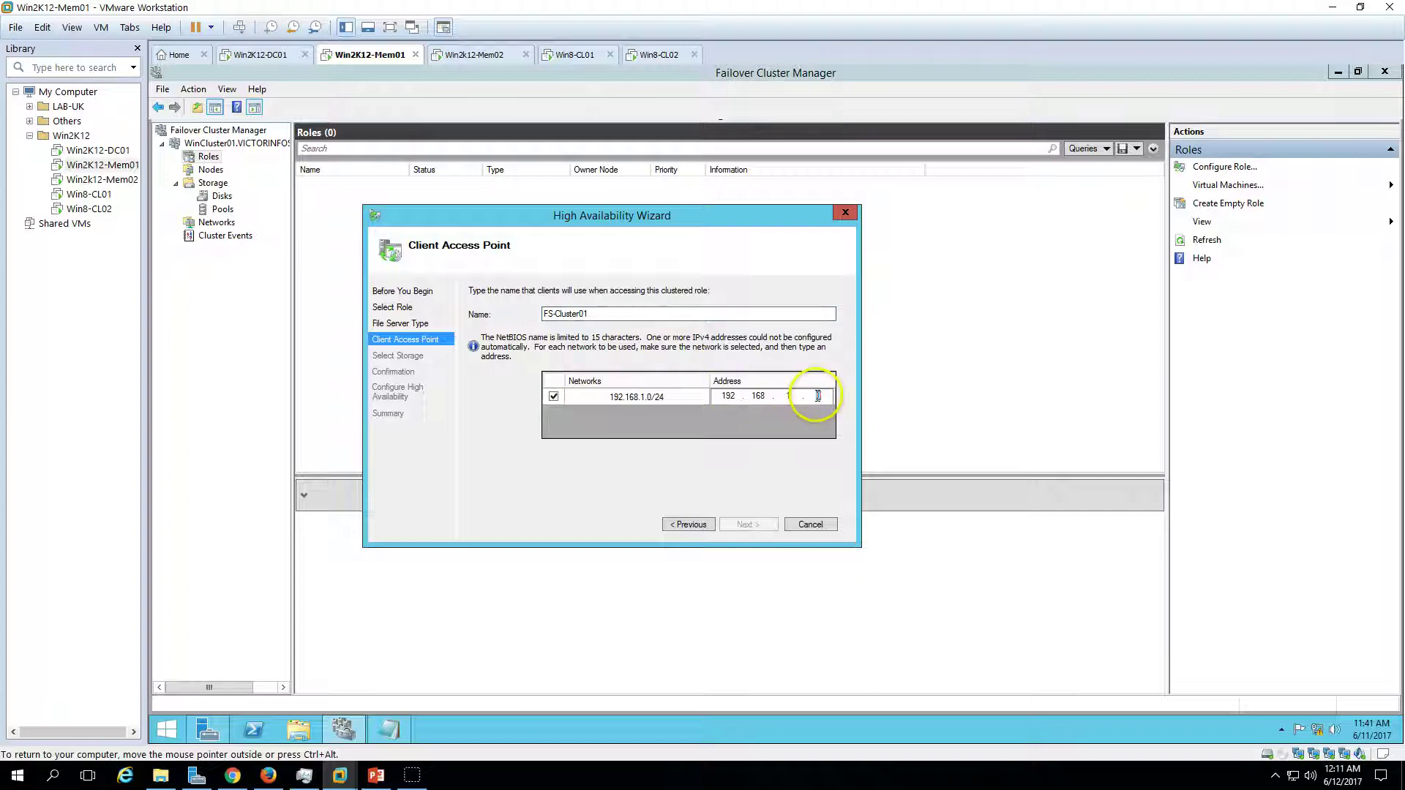
pyautogui.write('232')
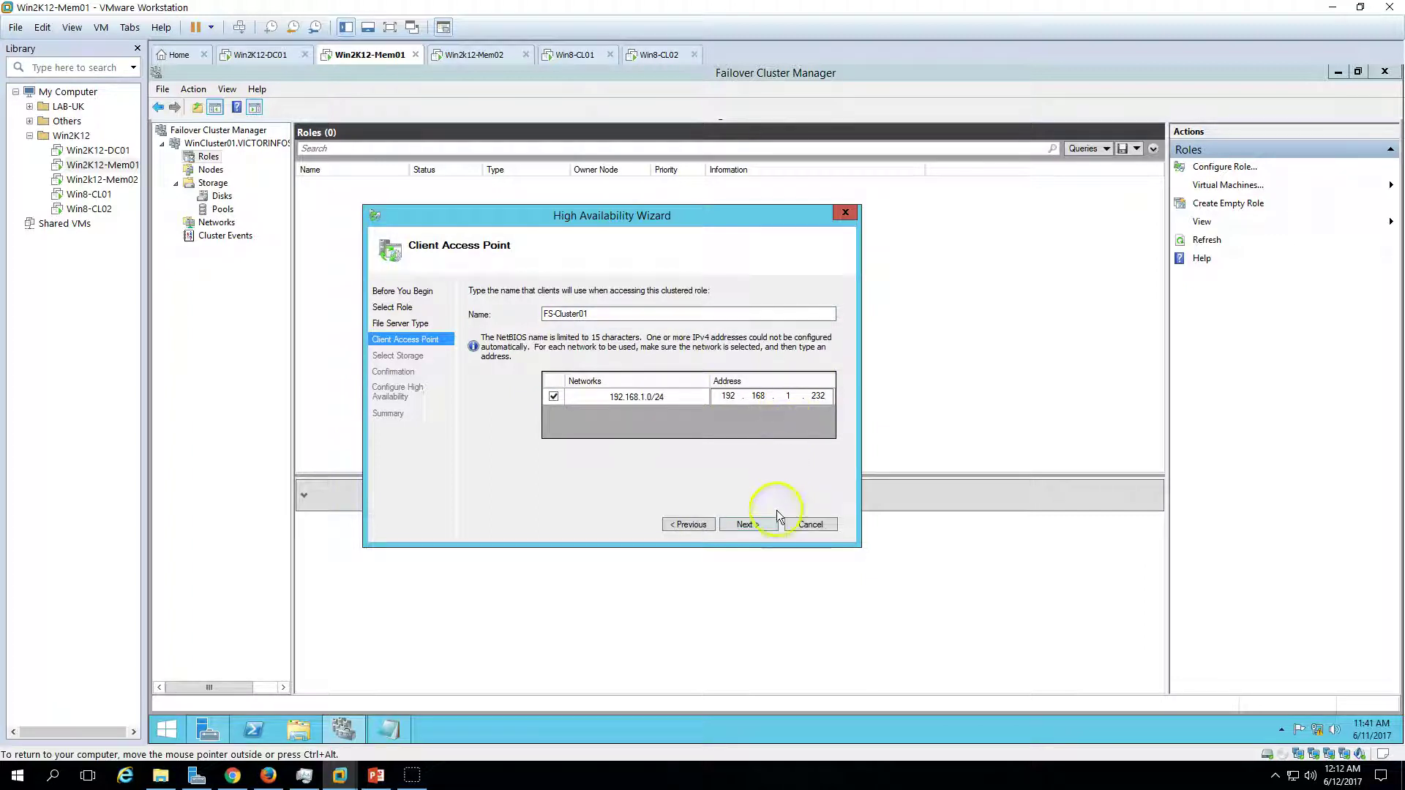
pyautogui.click(752, 524)
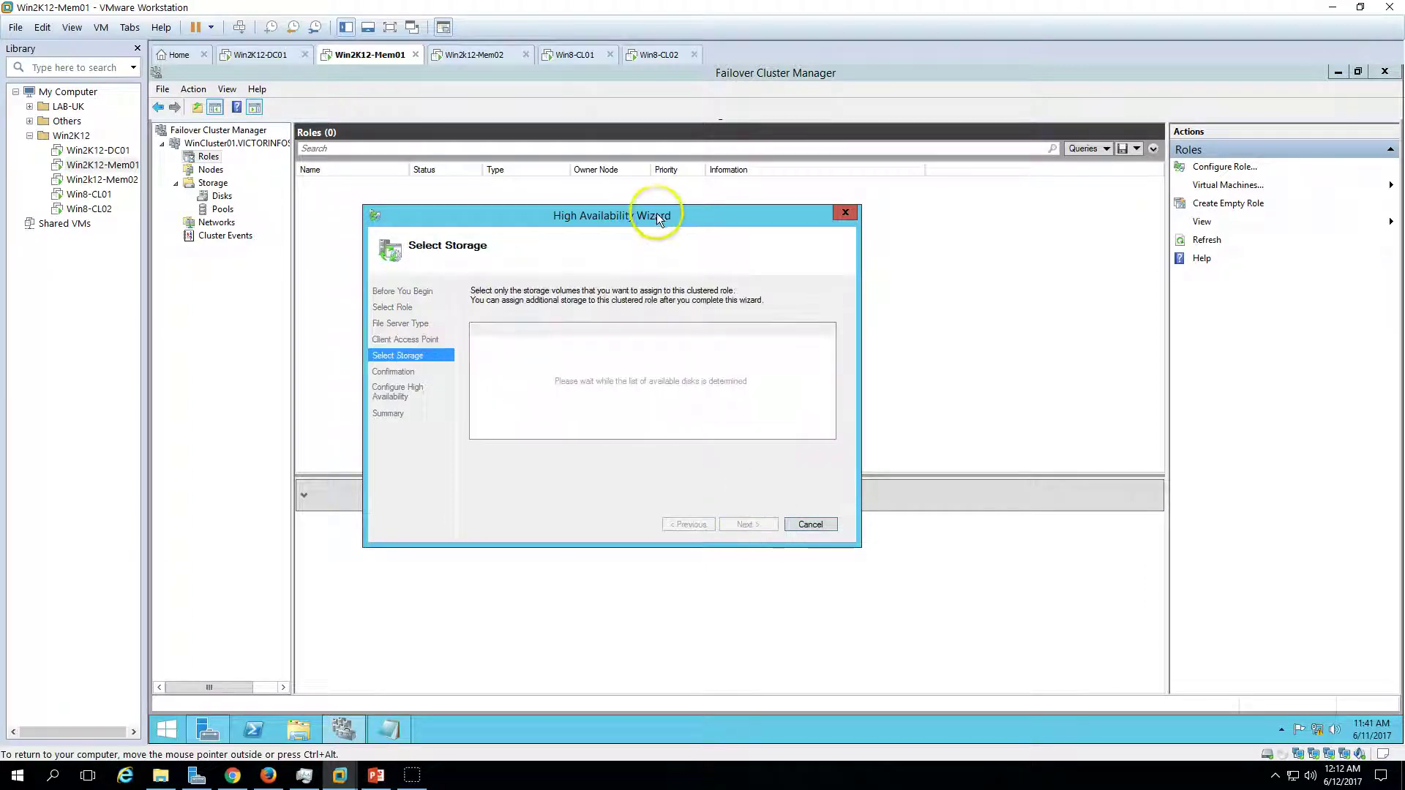
pyautogui.click(480, 342)
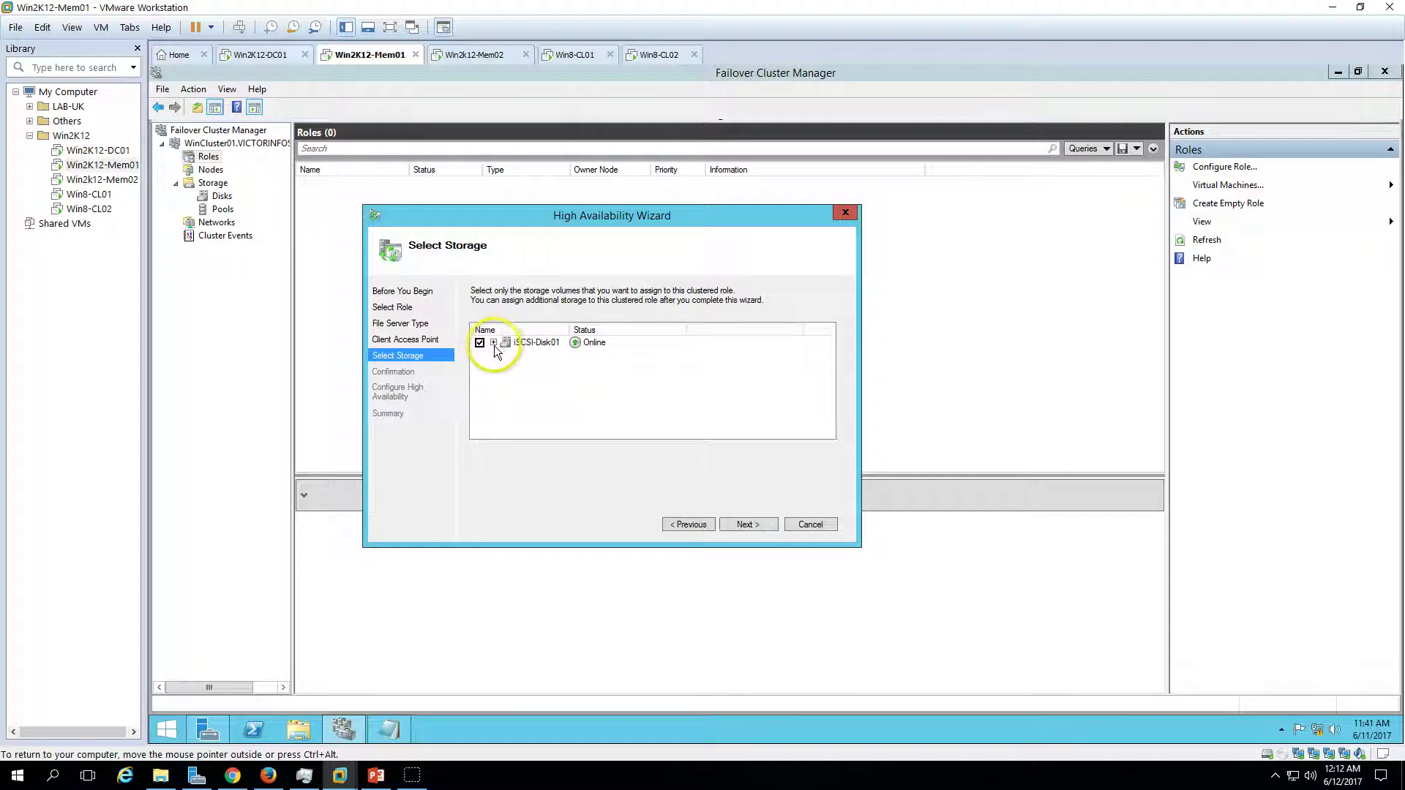
pyautogui.click(494, 343)
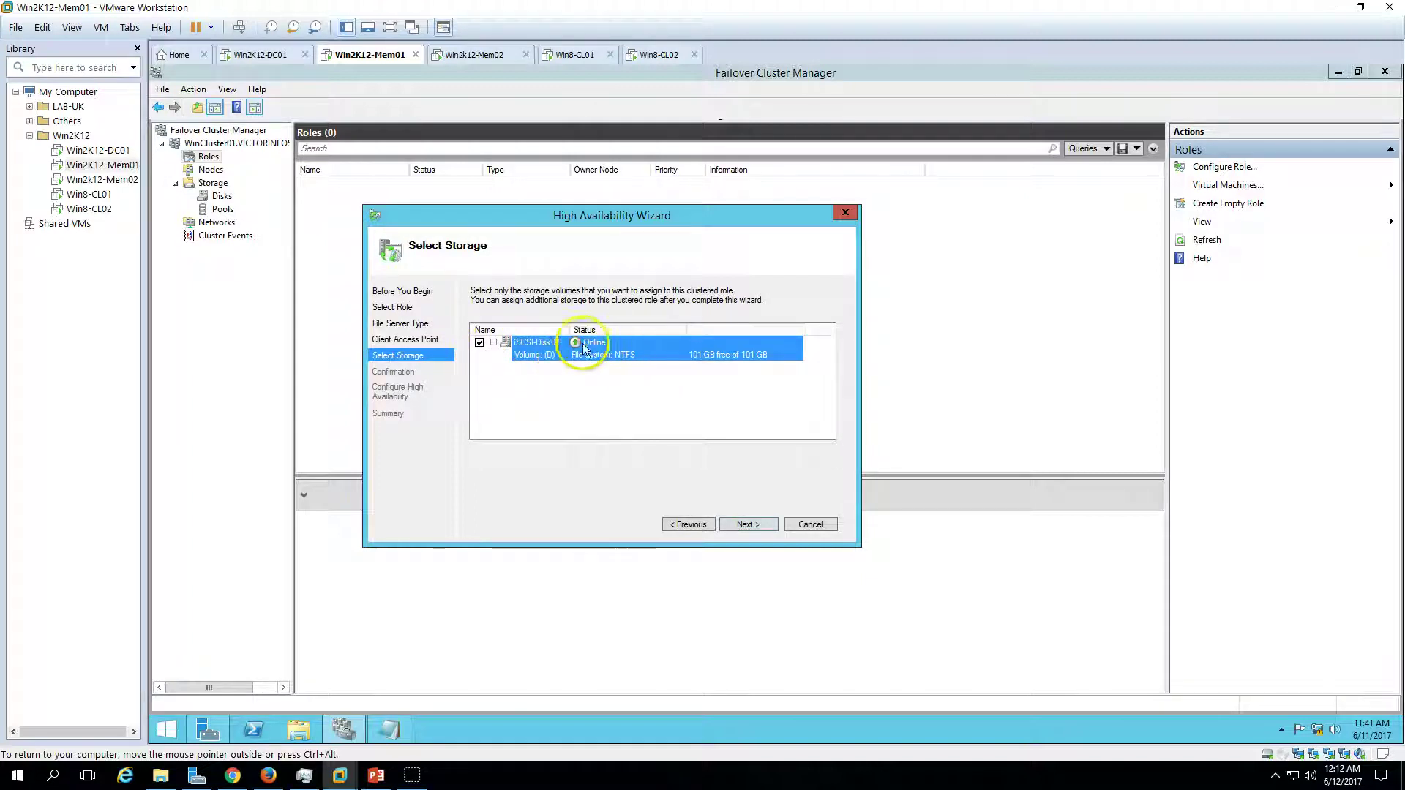
pyautogui.moveTo(643, 220); pyautogui.dragTo(718, 219)
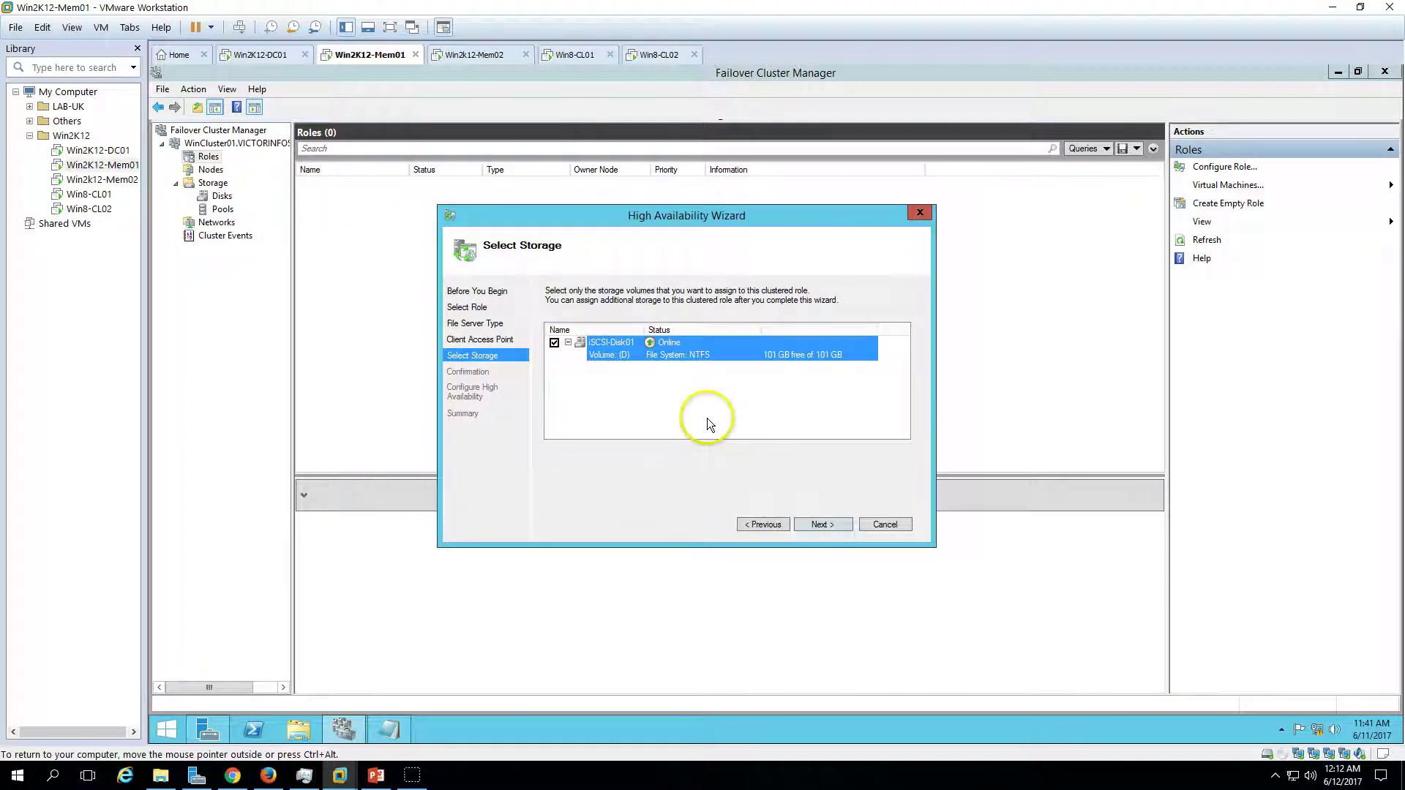
pyautogui.click(829, 524)
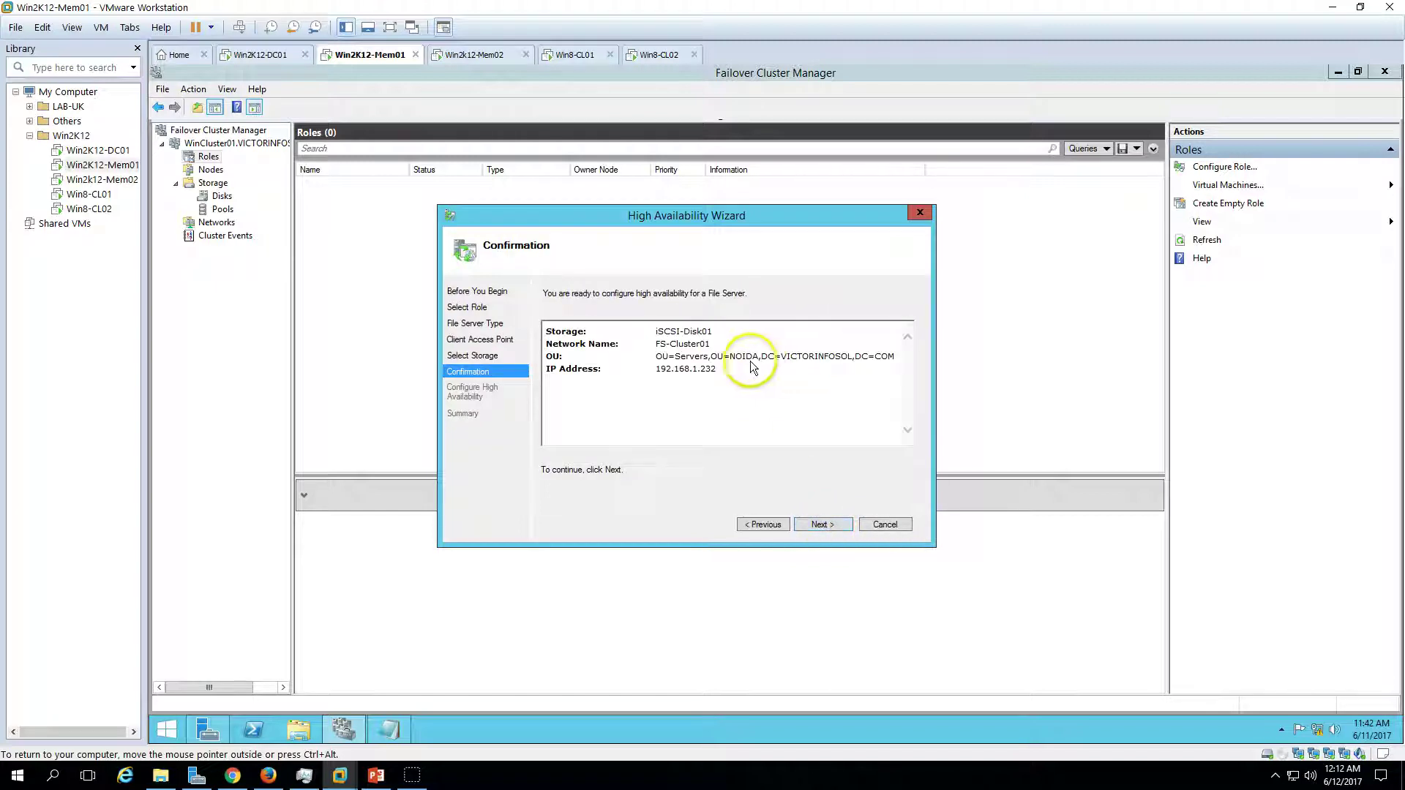
# - Review the confirmation summary, noting the OU=Servers path, and start configuring high availability
pyautogui.moveTo(683, 362); pyautogui.dragTo(928, 349)
pyautogui.click(827, 411)
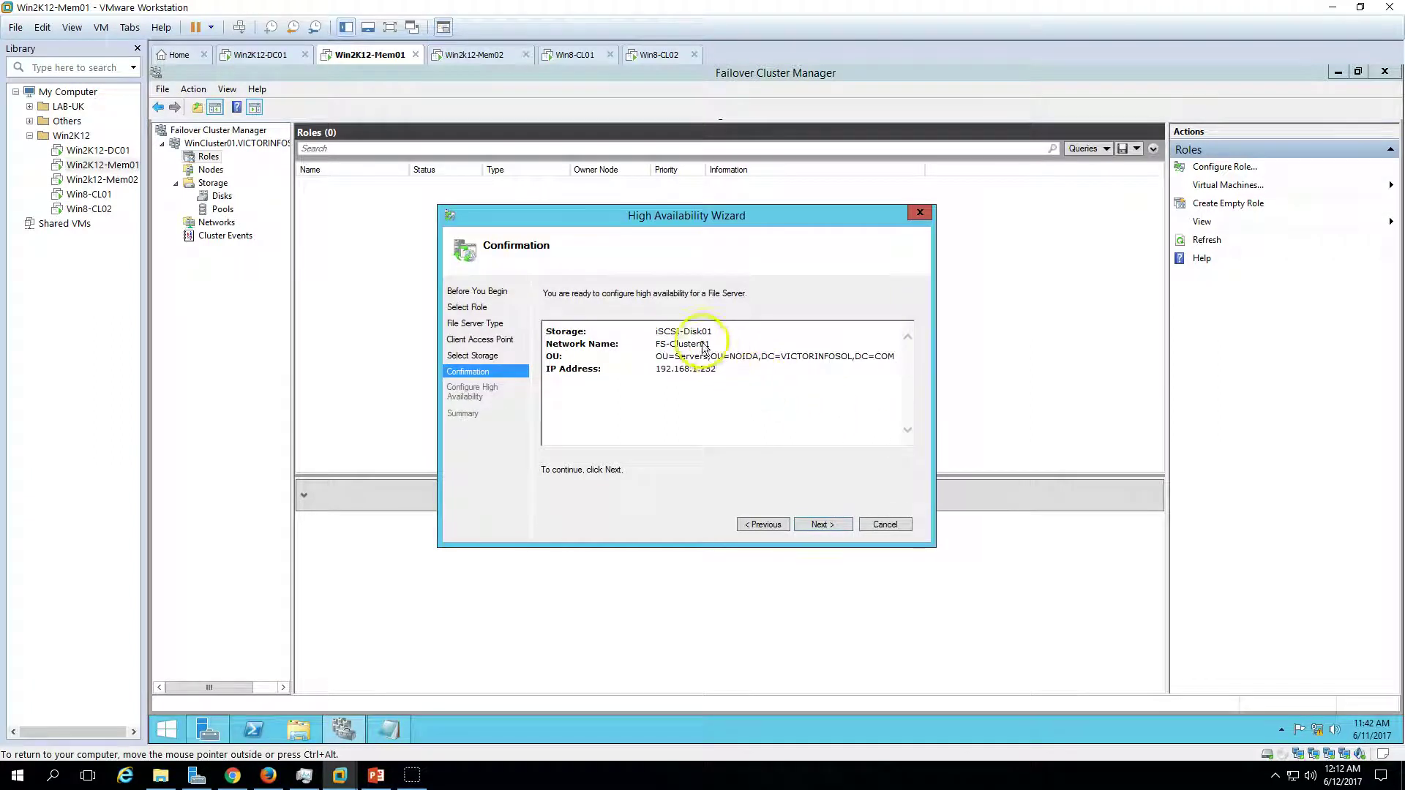
pyautogui.moveTo(655, 357); pyautogui.dragTo(864, 369)
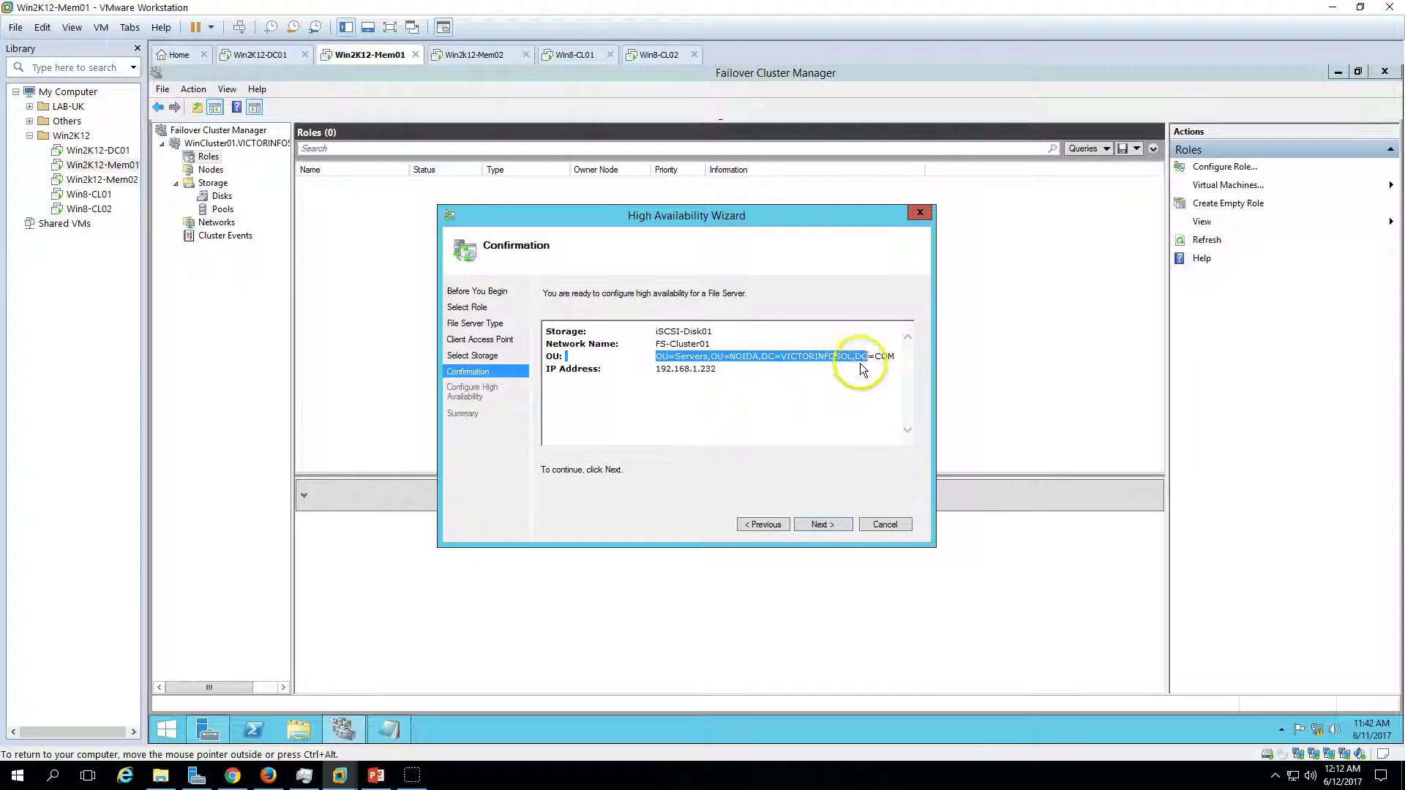
pyautogui.click(846, 382)
pyautogui.click(822, 524)
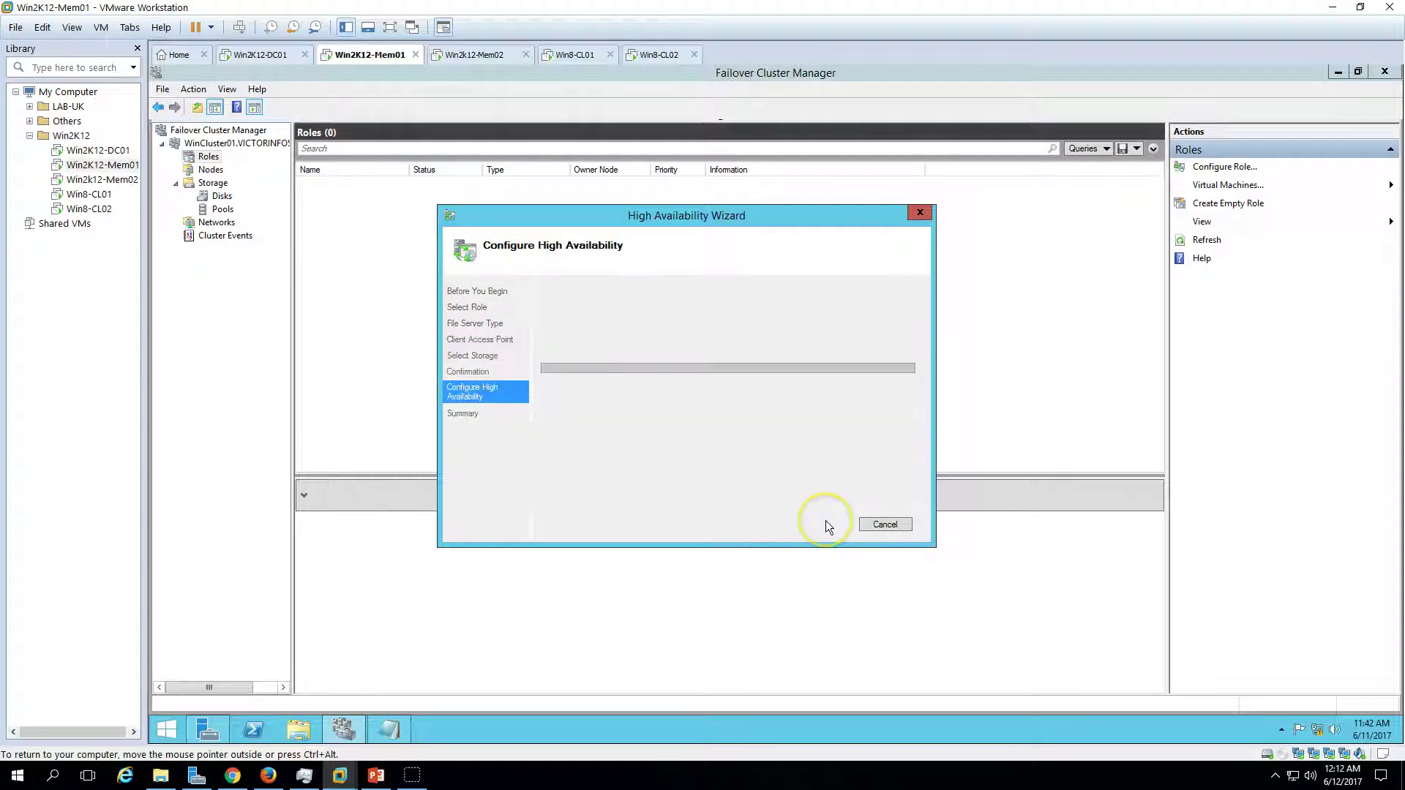
# - Review the four summary lines of the finished role and close the wizard
pyautogui.moveTo(713, 220); pyautogui.dragTo(662, 243)
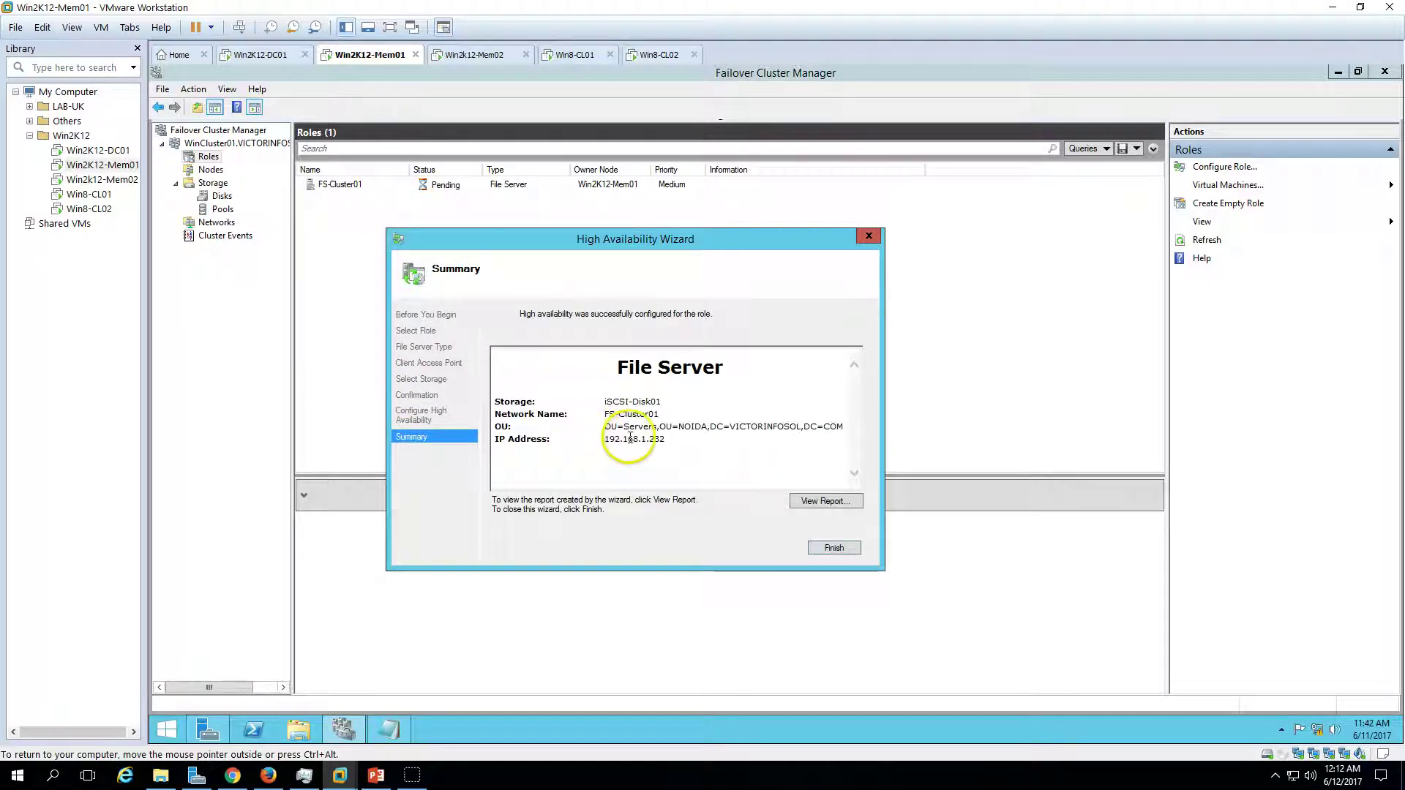
pyautogui.doubleClick(515, 402)
pyautogui.moveTo(606, 407); pyautogui.dragTo(726, 458)
pyautogui.click(728, 461)
pyautogui.click(832, 548)
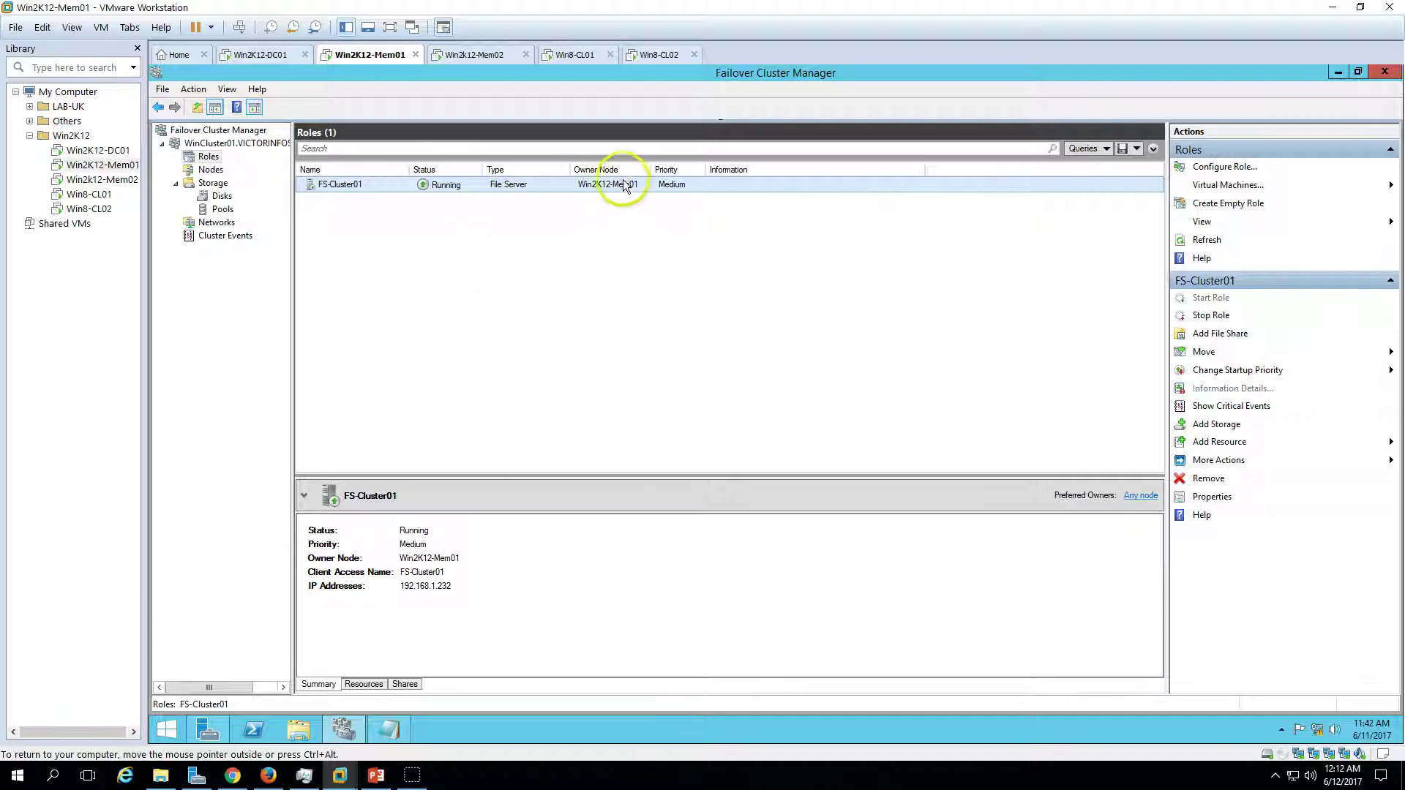
# - Show FS-Cluster01's resources with iSCSI-Disk01 expanded to reveal its volume
pyautogui.click(364, 684)
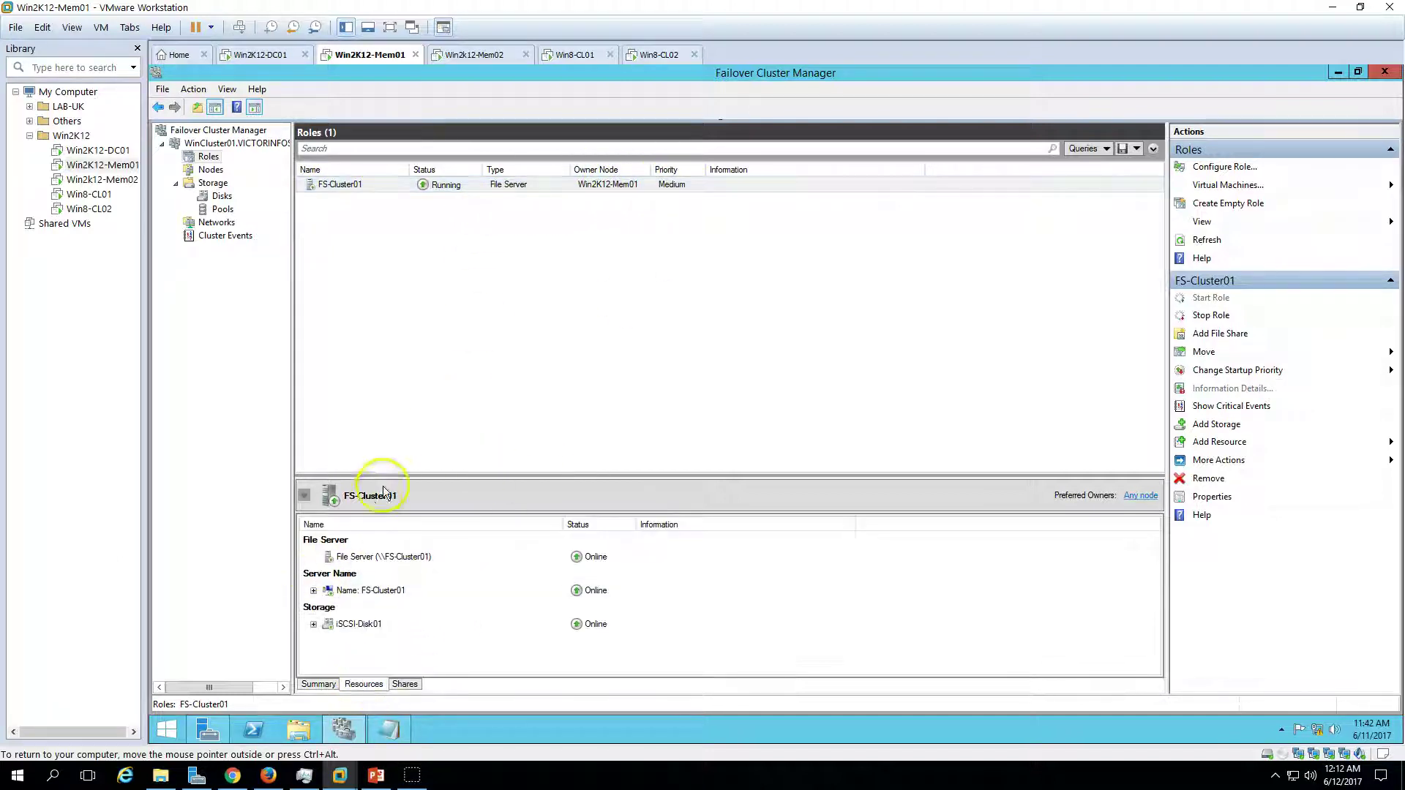
pyautogui.moveTo(393, 475); pyautogui.dragTo(389, 358)
pyautogui.click(313, 507)
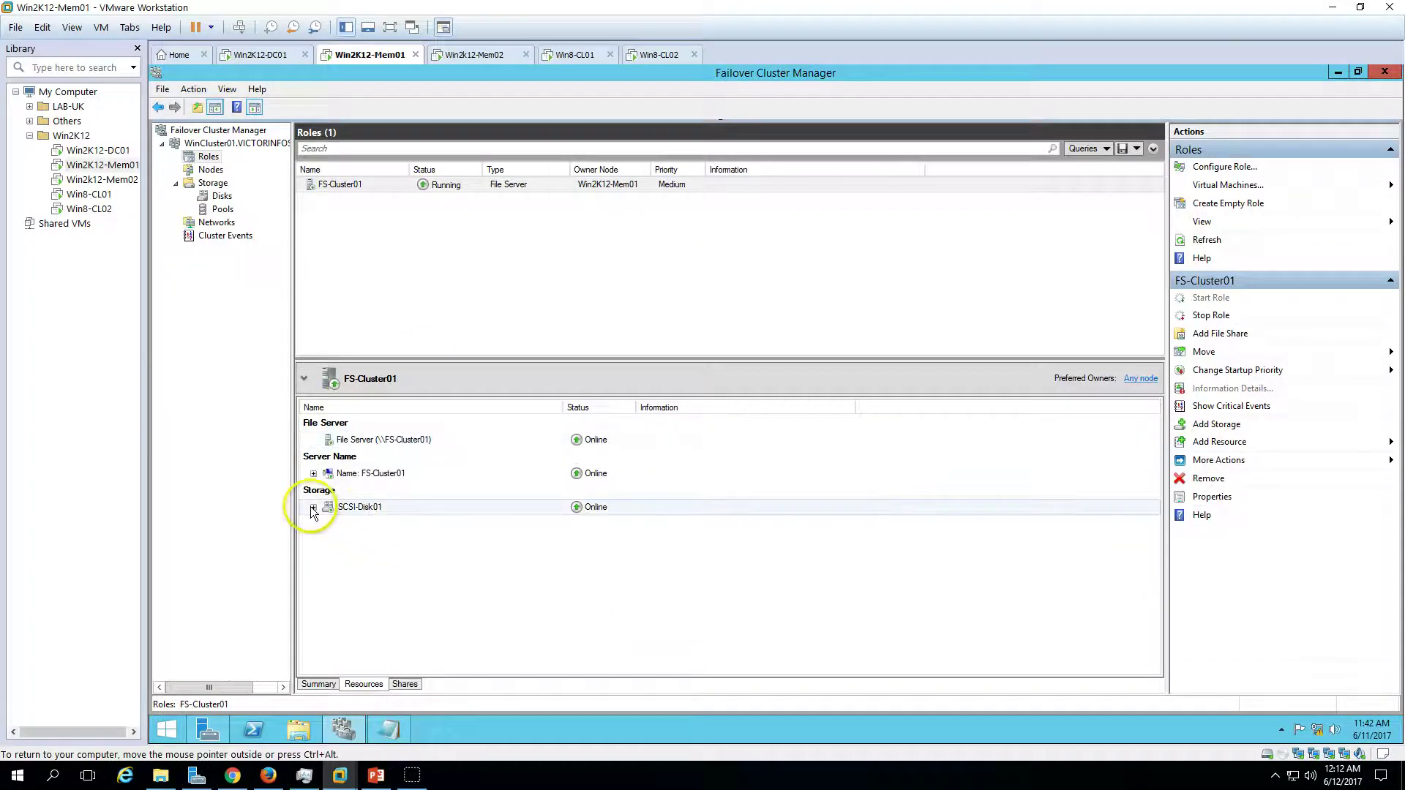
# - Inspect FS-Cluster01's resources, expanding the server name to reveal its 192.168.1.232 address
pyautogui.click(407, 531)
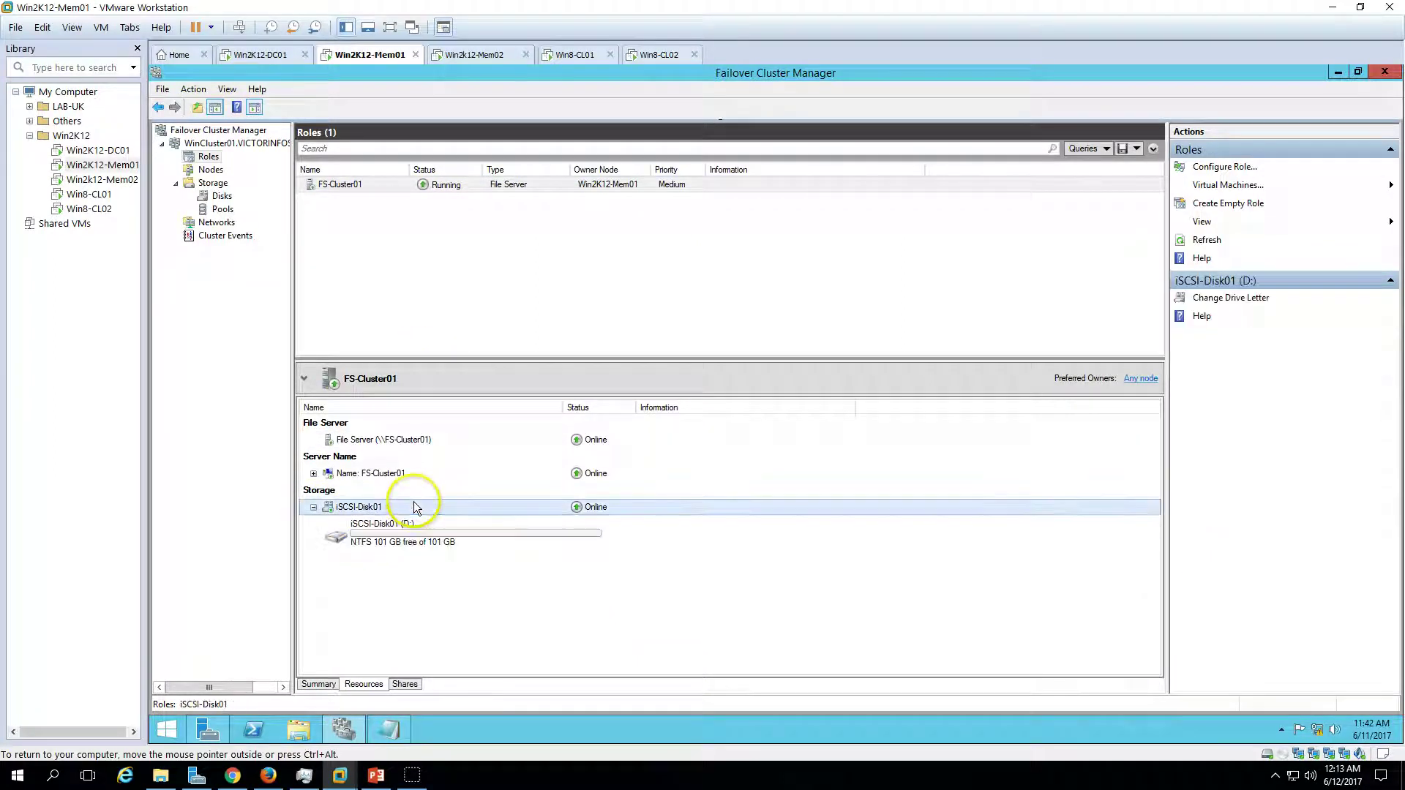
pyautogui.click(313, 474)
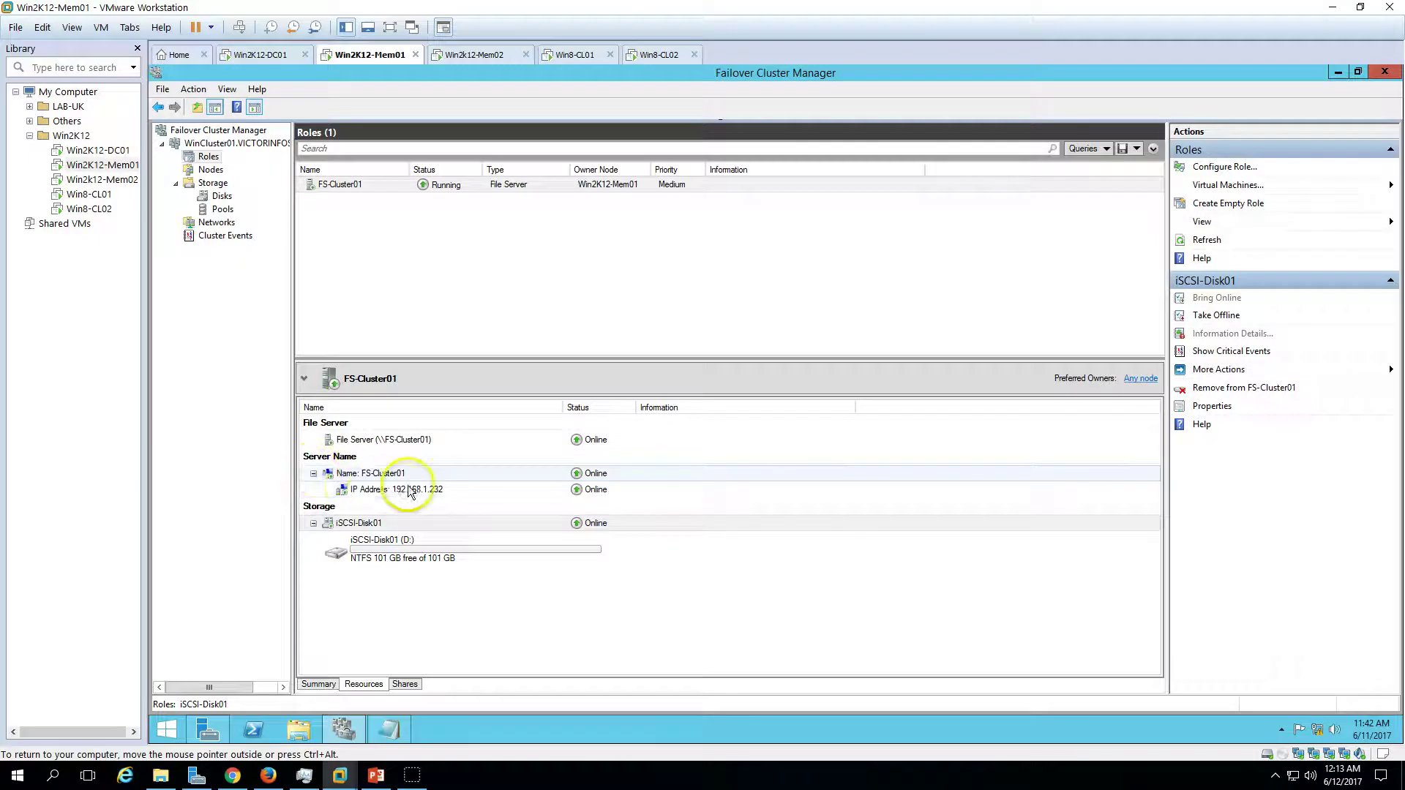
pyautogui.click(370, 486)
pyautogui.click(368, 476)
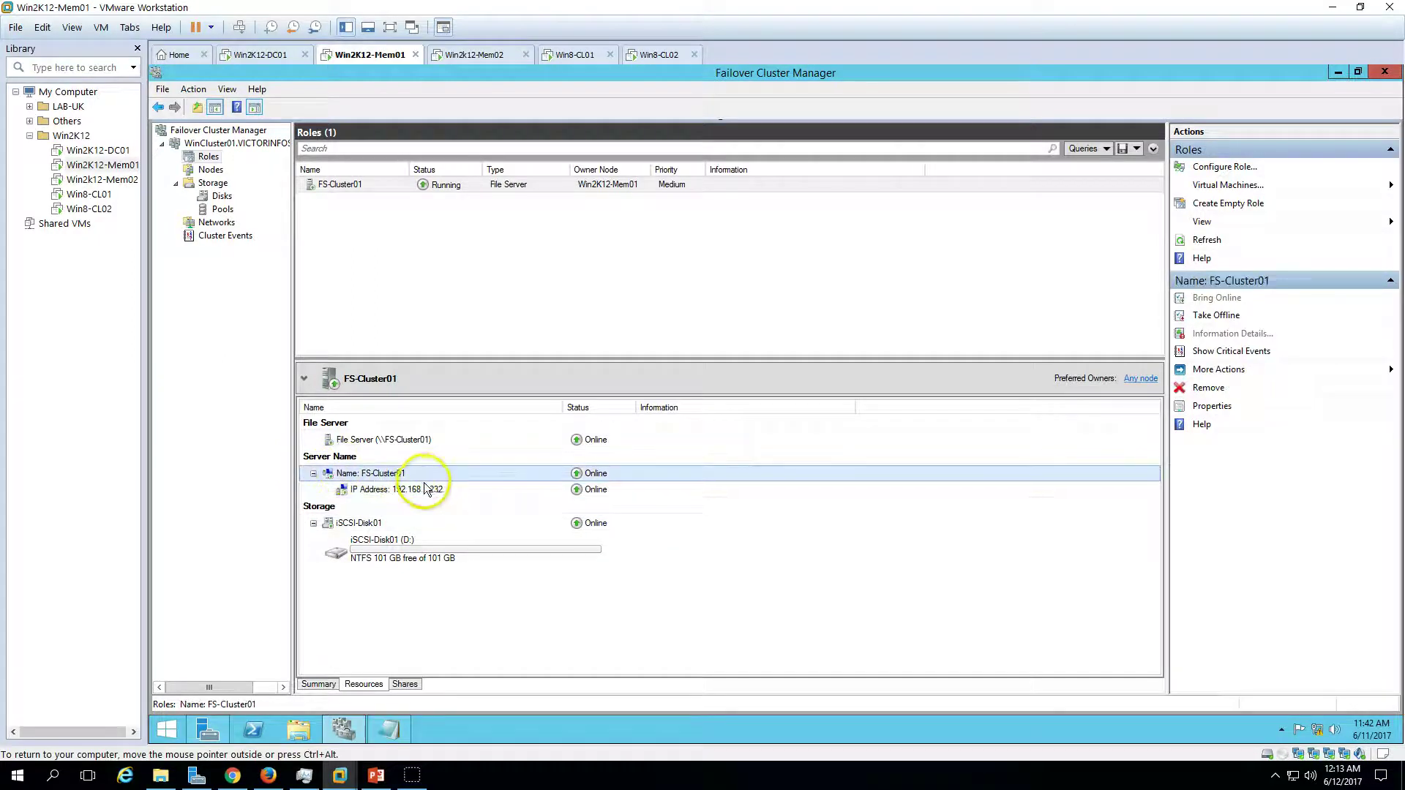
pyautogui.click(413, 489)
pyautogui.click(386, 442)
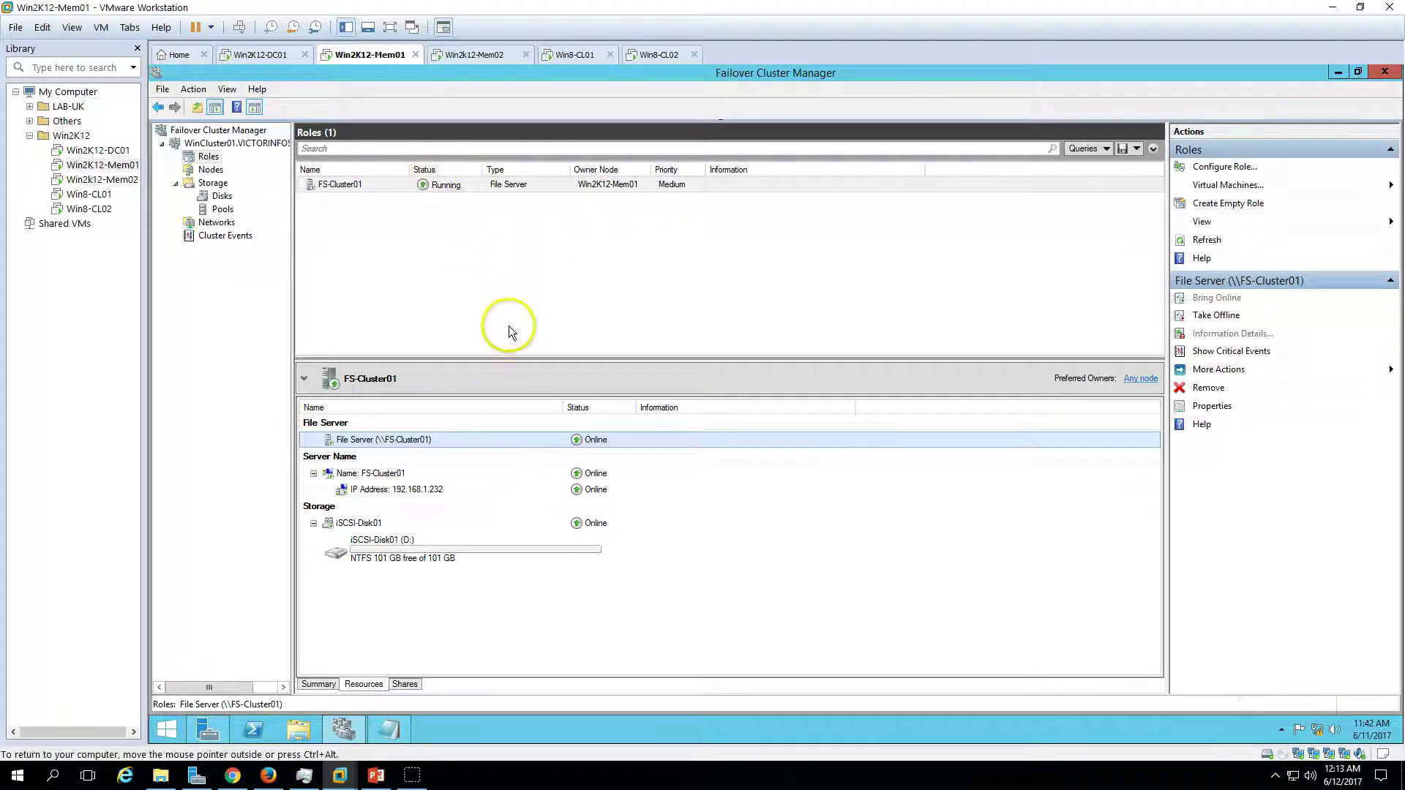
# - Check the default D$ share, return to the role summary, and glance at the PowerPoint slide
pyautogui.click(405, 683)
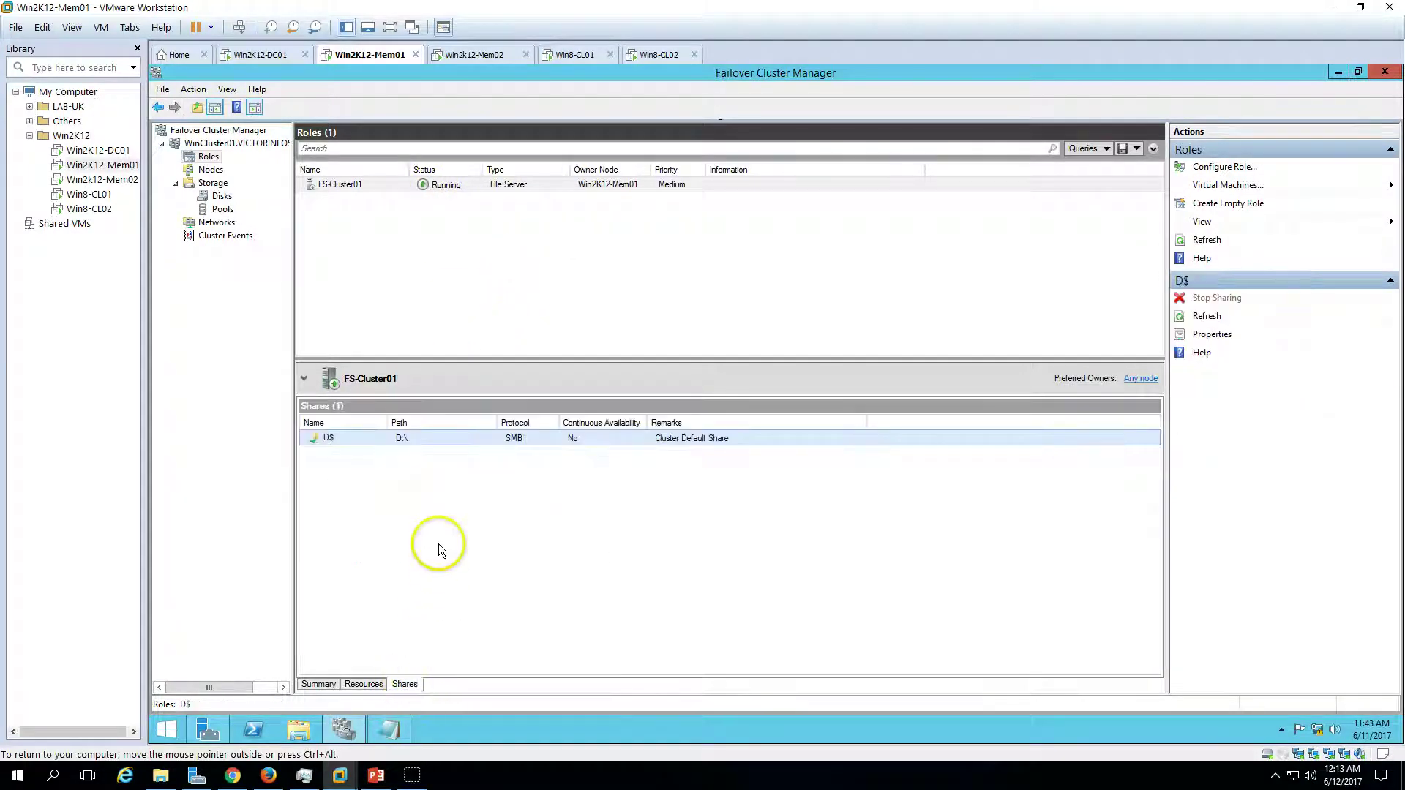
pyautogui.click(363, 684)
pyautogui.click(319, 684)
pyautogui.moveTo(511, 358); pyautogui.dragTo(516, 447)
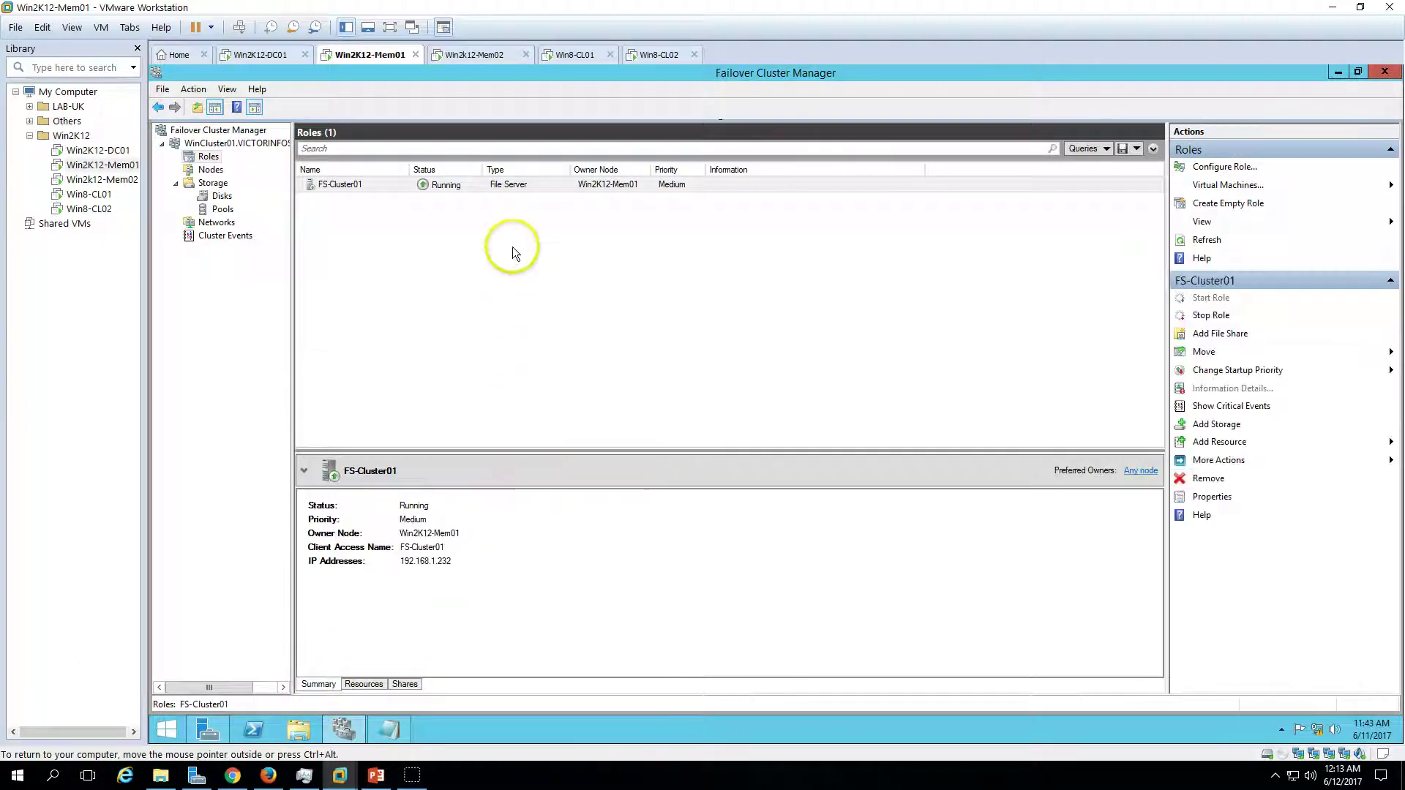
pyautogui.click(521, 170)
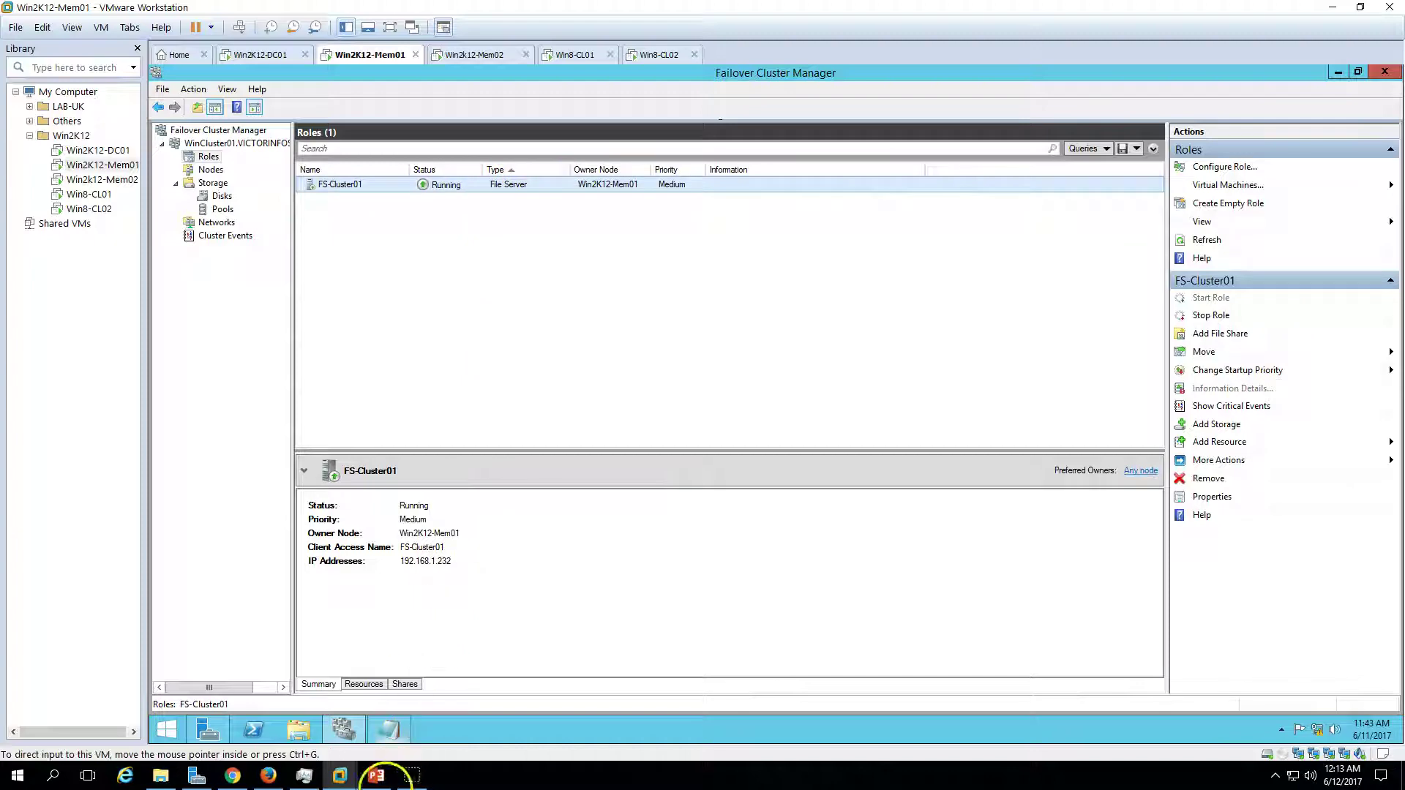
pyautogui.click(376, 777)
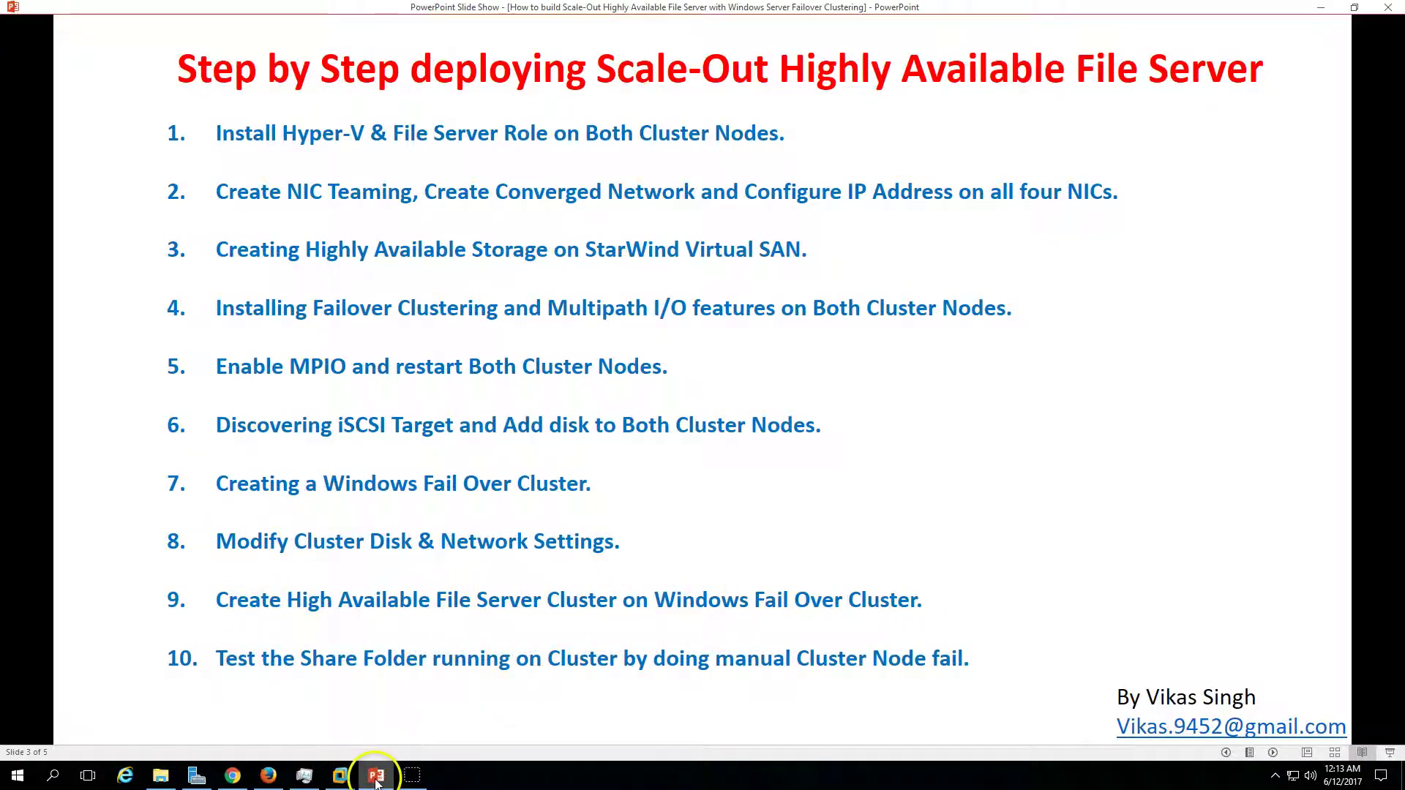
pyautogui.click(341, 775)
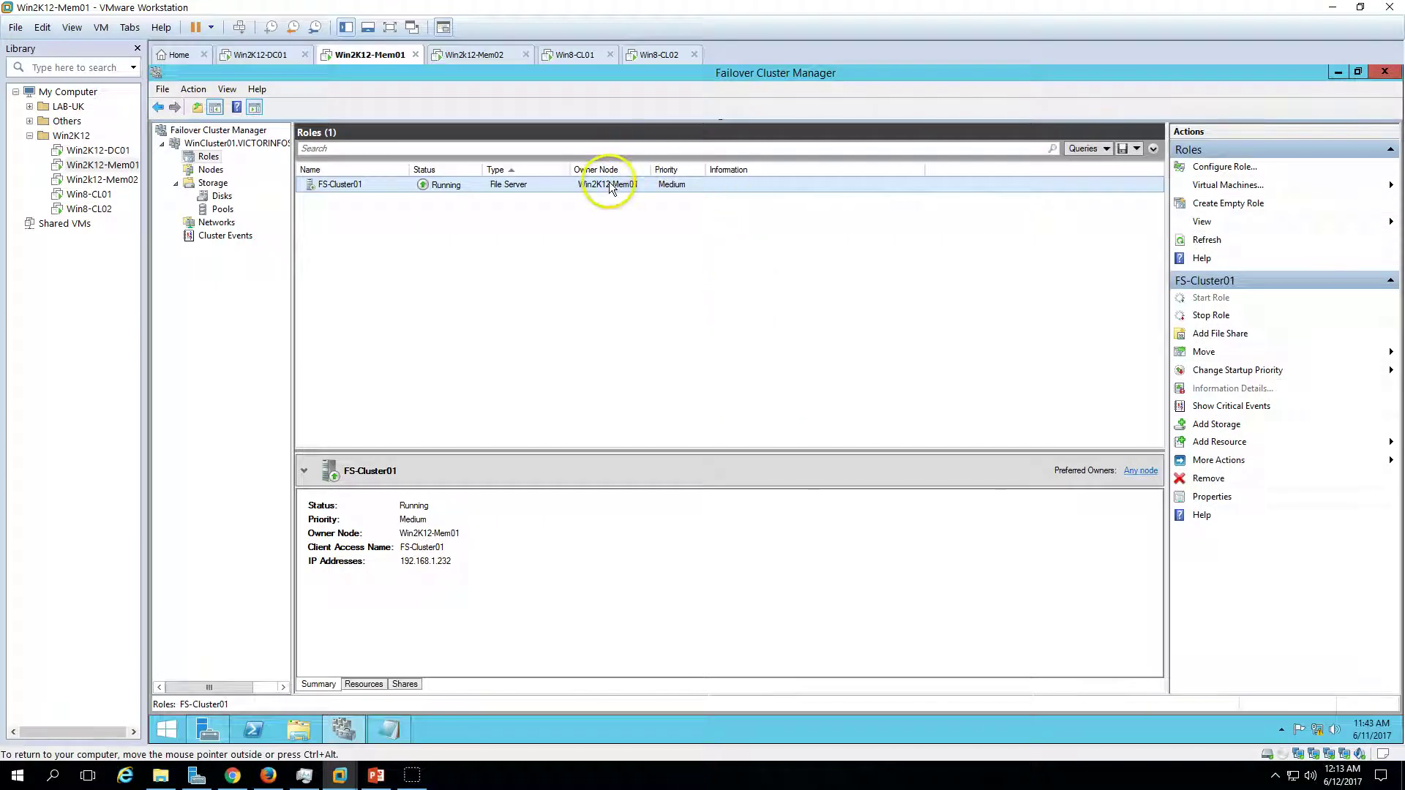
# - Move FS-Cluster01 to the best possible node, failing it over to Win2K12-Mem02
pyautogui.rightClick(538, 183)
pyautogui.press('Escape')
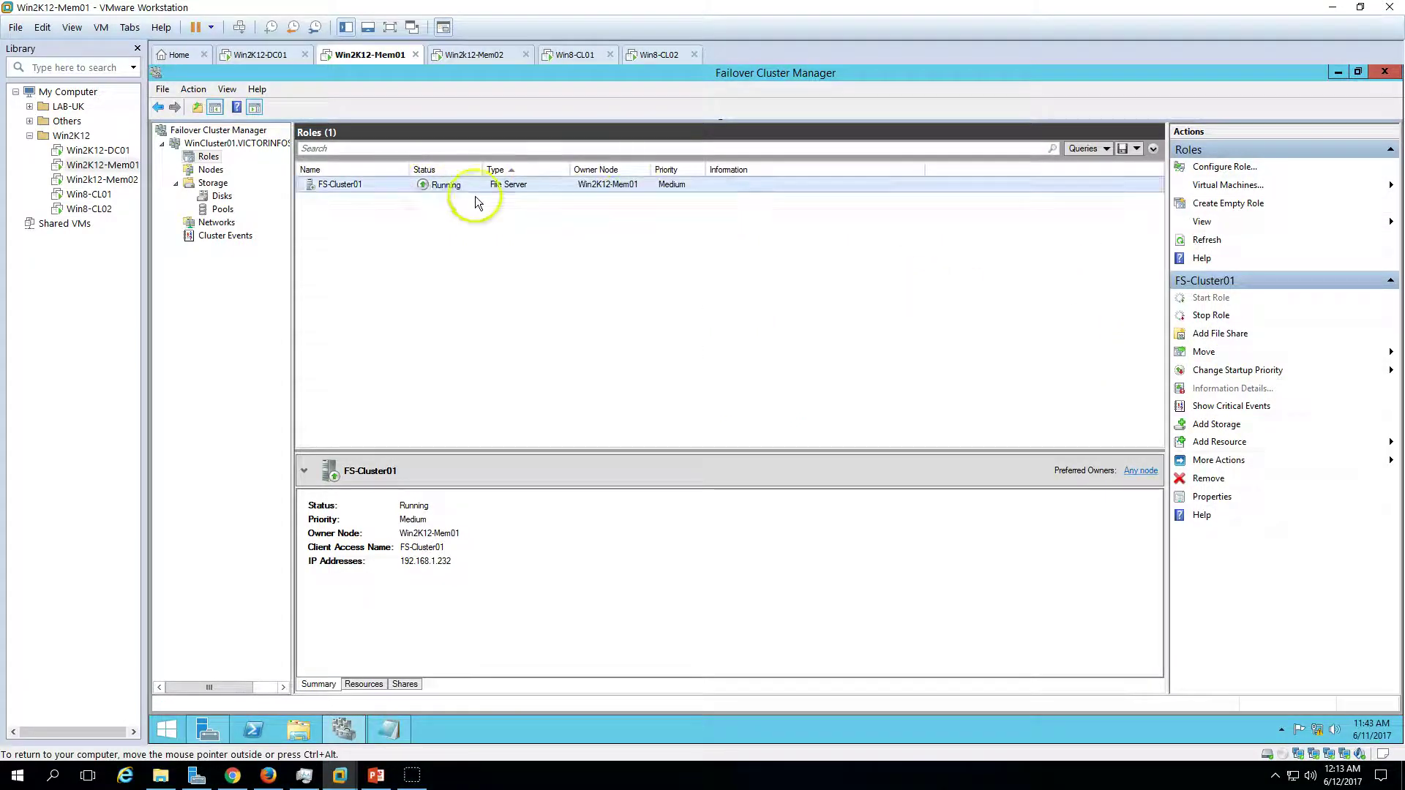
pyautogui.rightClick(762, 185)
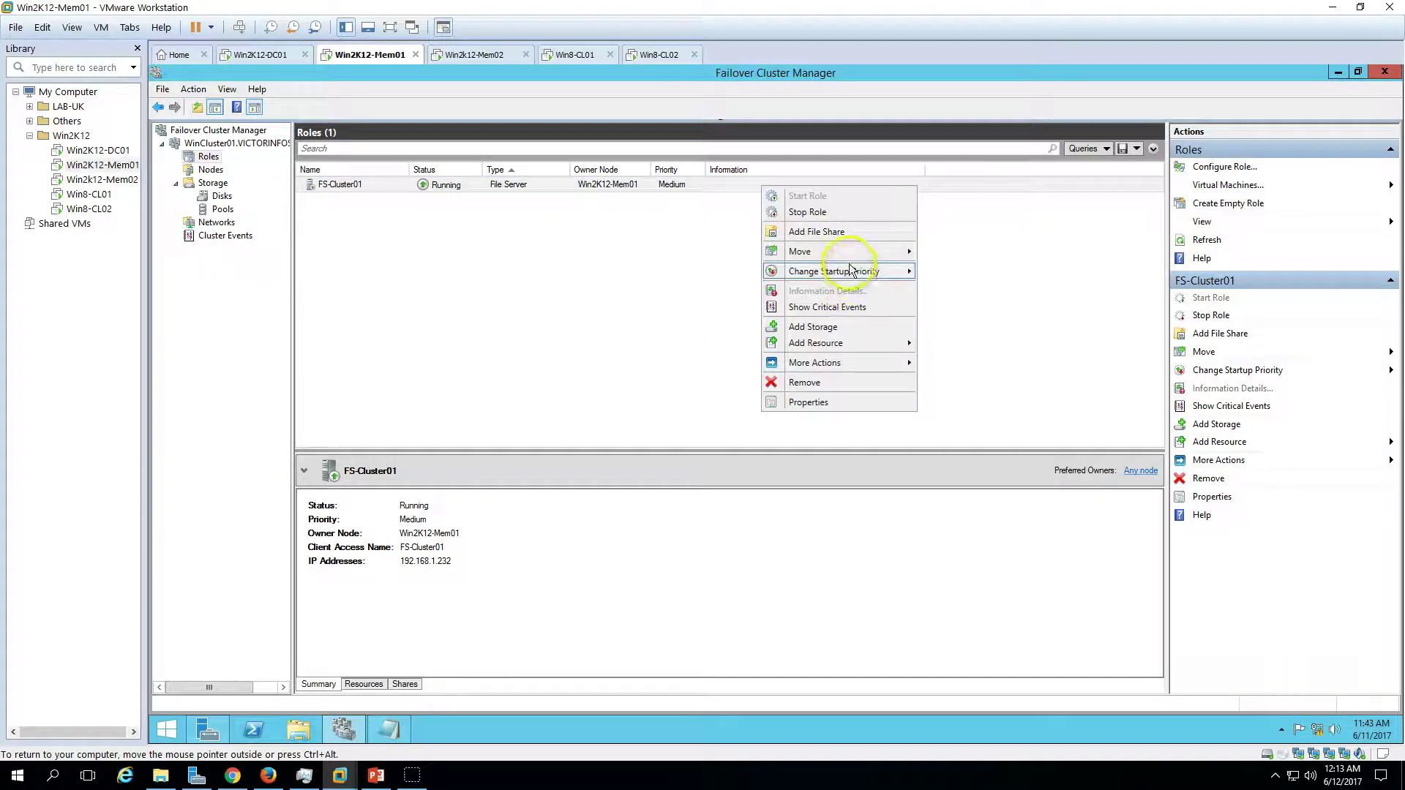
pyautogui.moveTo(849, 251)
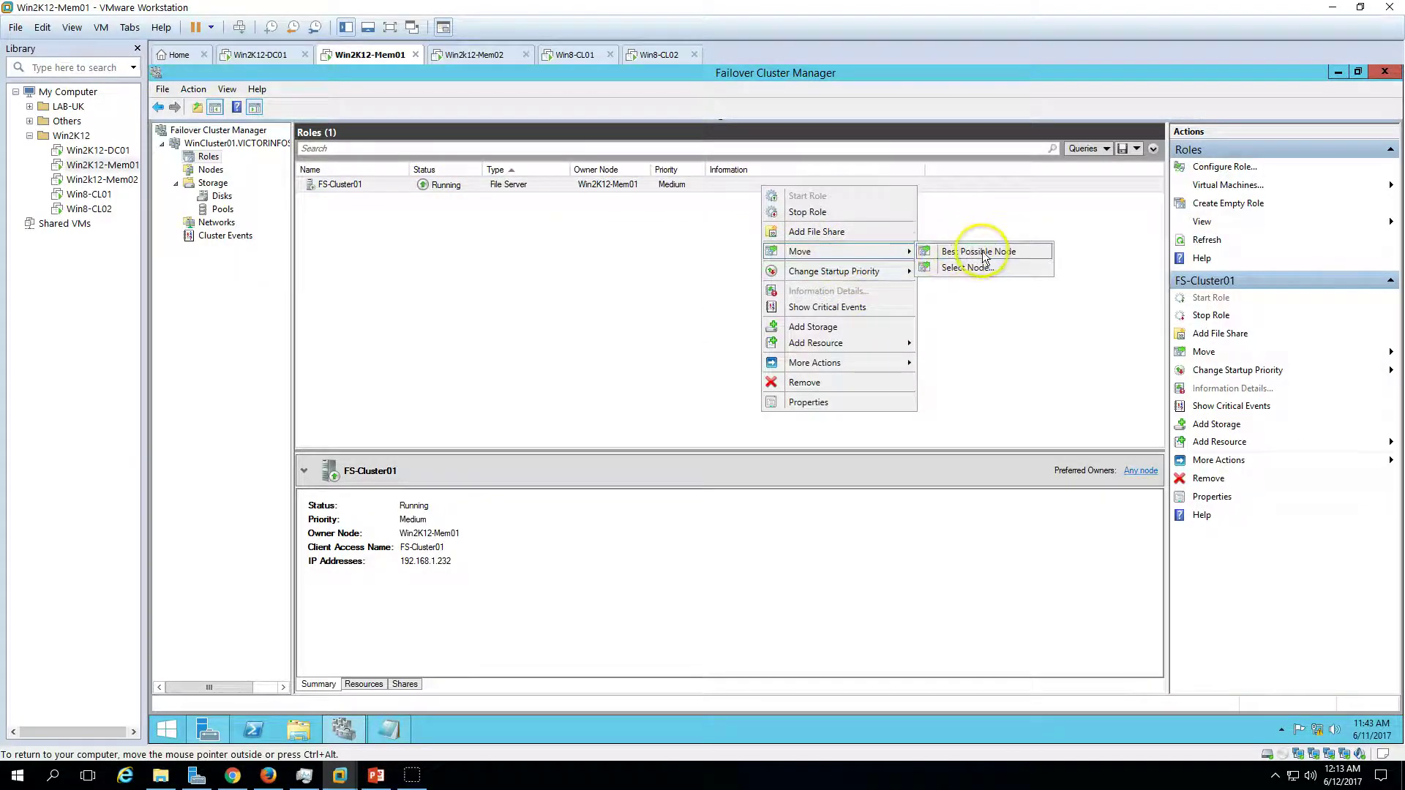
pyautogui.click(983, 256)
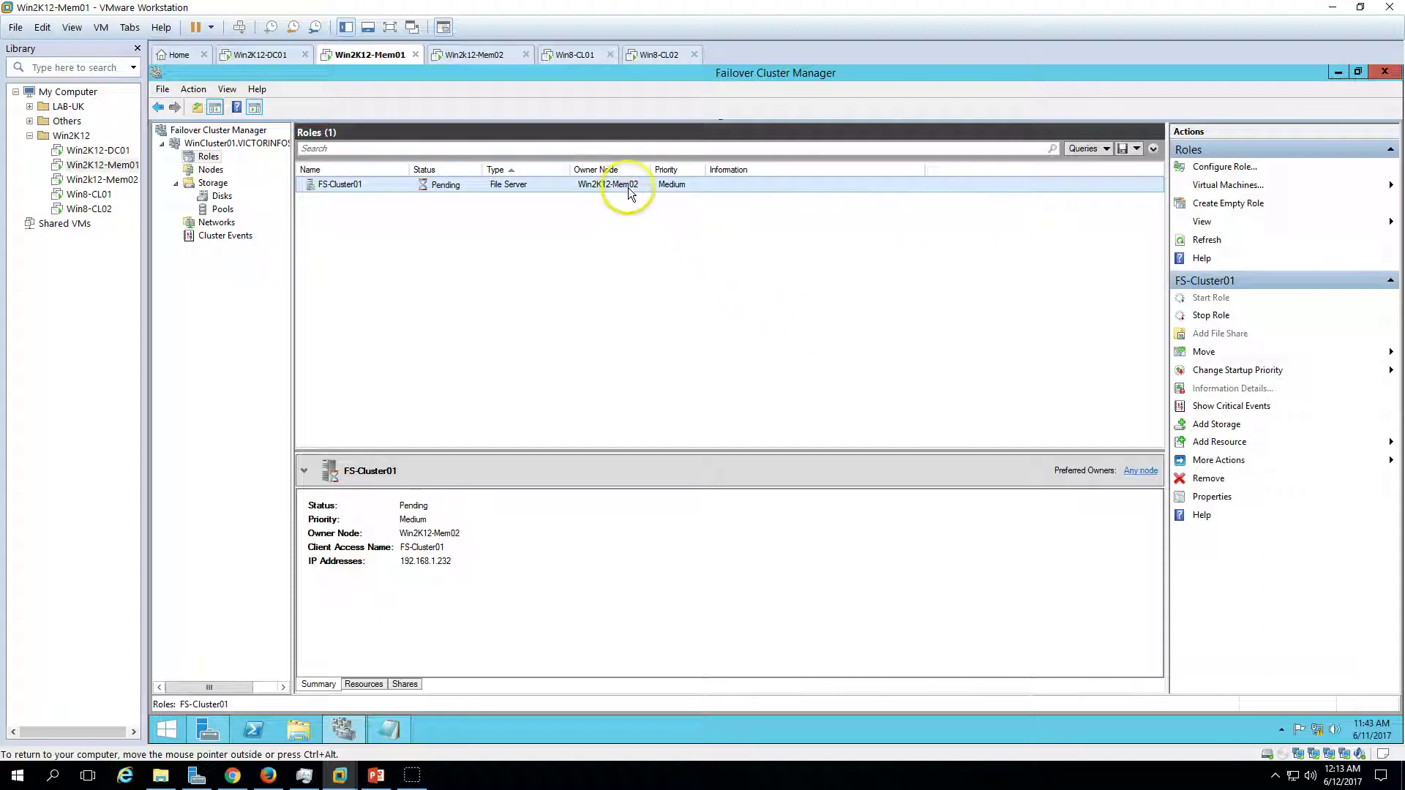
# - Move FS-Cluster01 back to Win2K12-Mem01 via Best Possible Node
pyautogui.rightClick(713, 184)
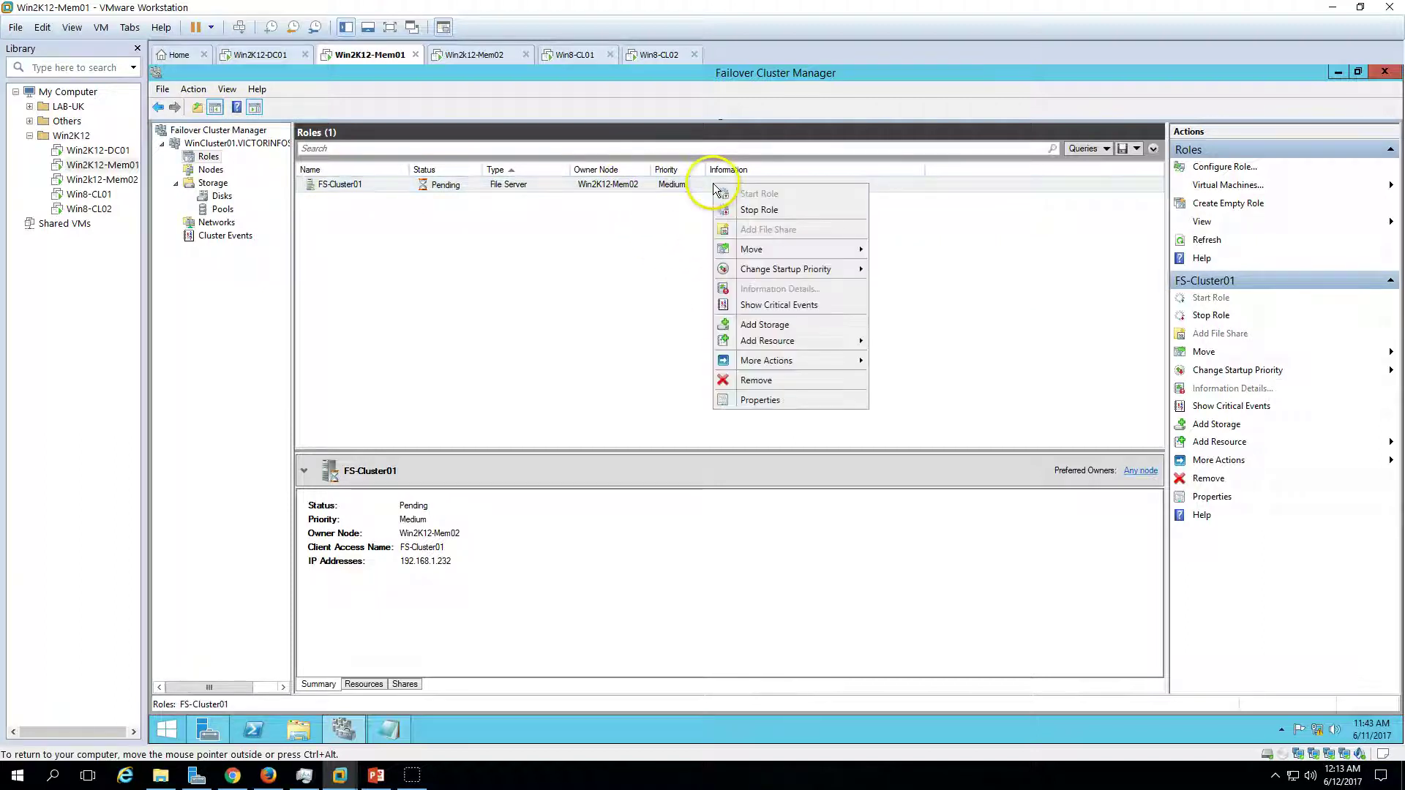
pyautogui.moveTo(781, 250)
pyautogui.click(920, 248)
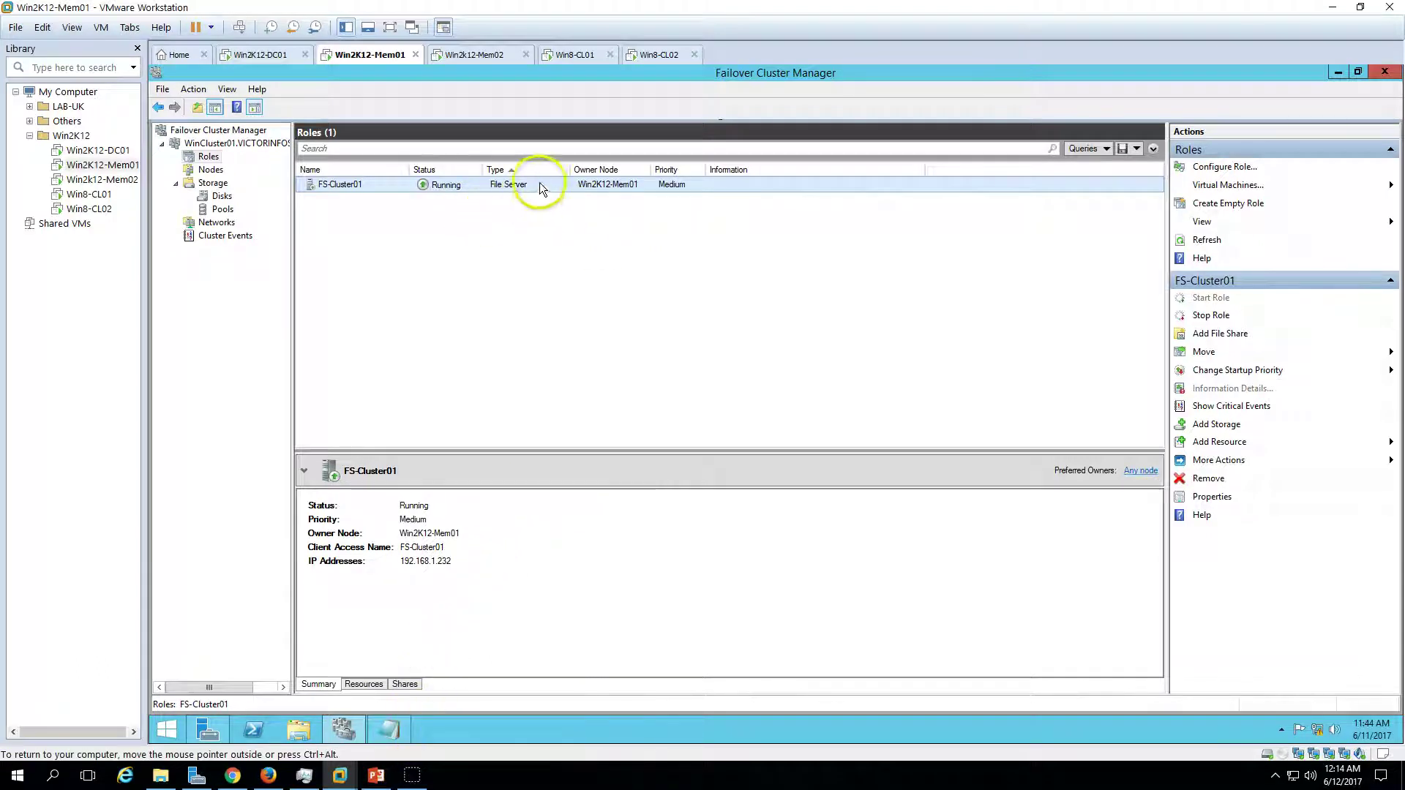
# - On Win2k12-Mem02, close Disk Management and launch Failover Cluster Manager maximized from Server Manager Tools
pyautogui.click(486, 52)
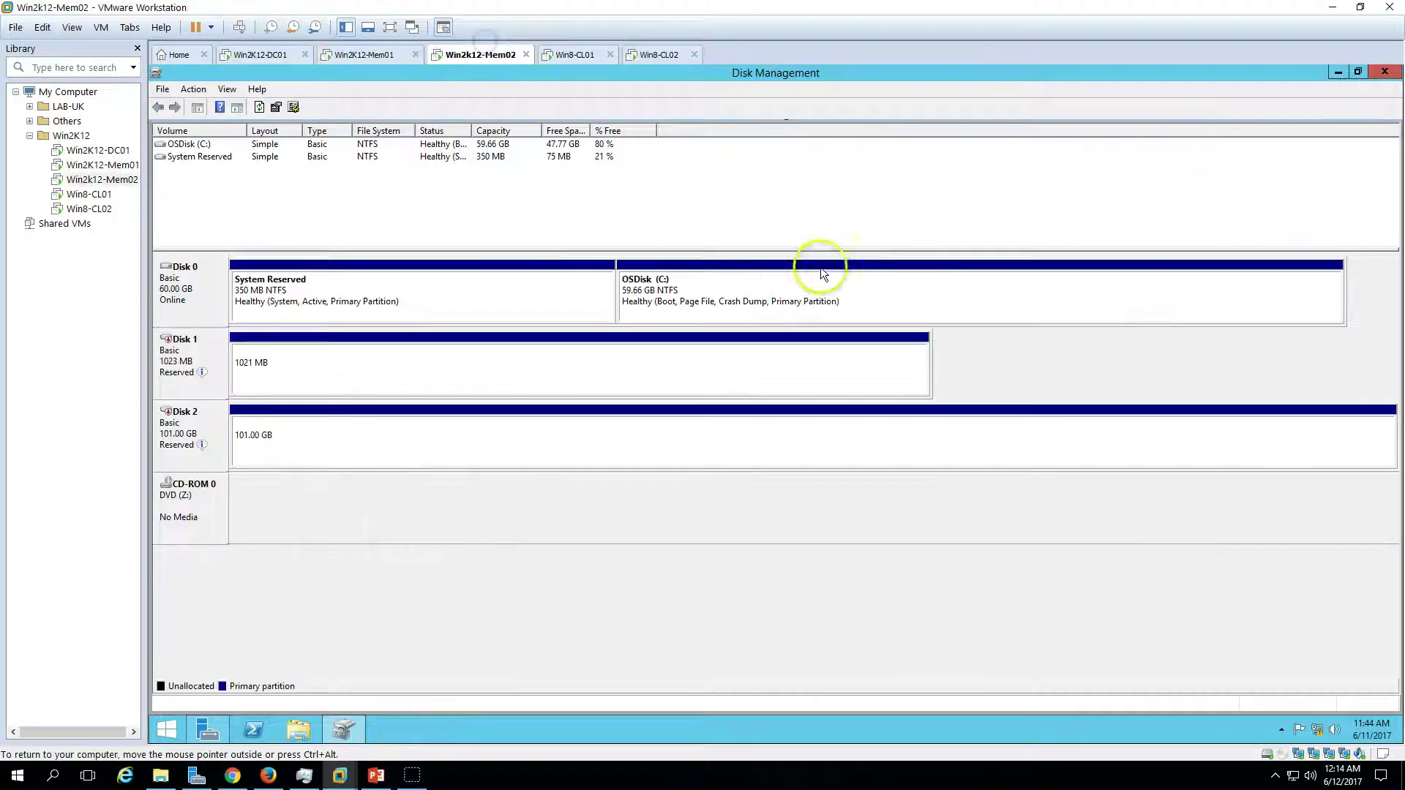
pyautogui.click(1384, 72)
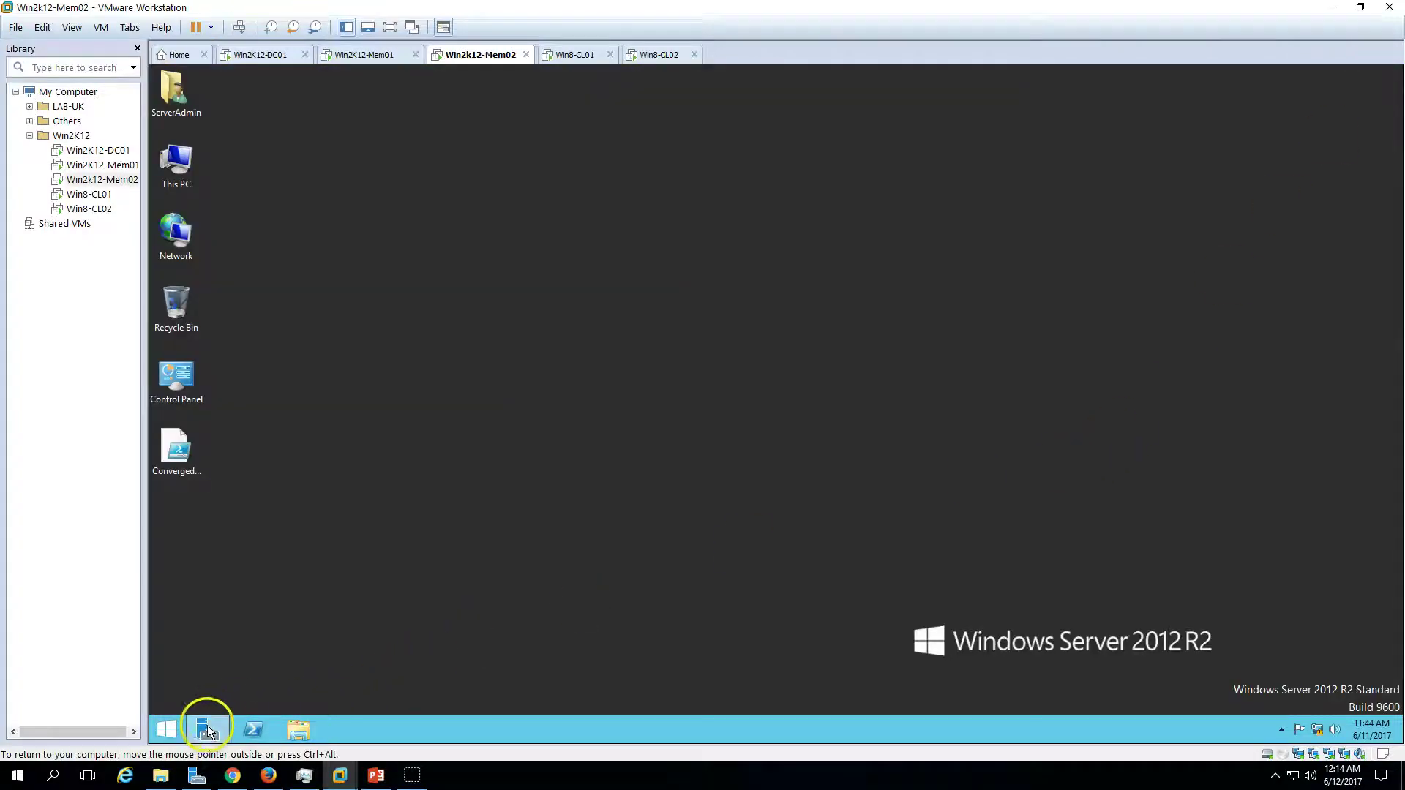
pyautogui.click(207, 729)
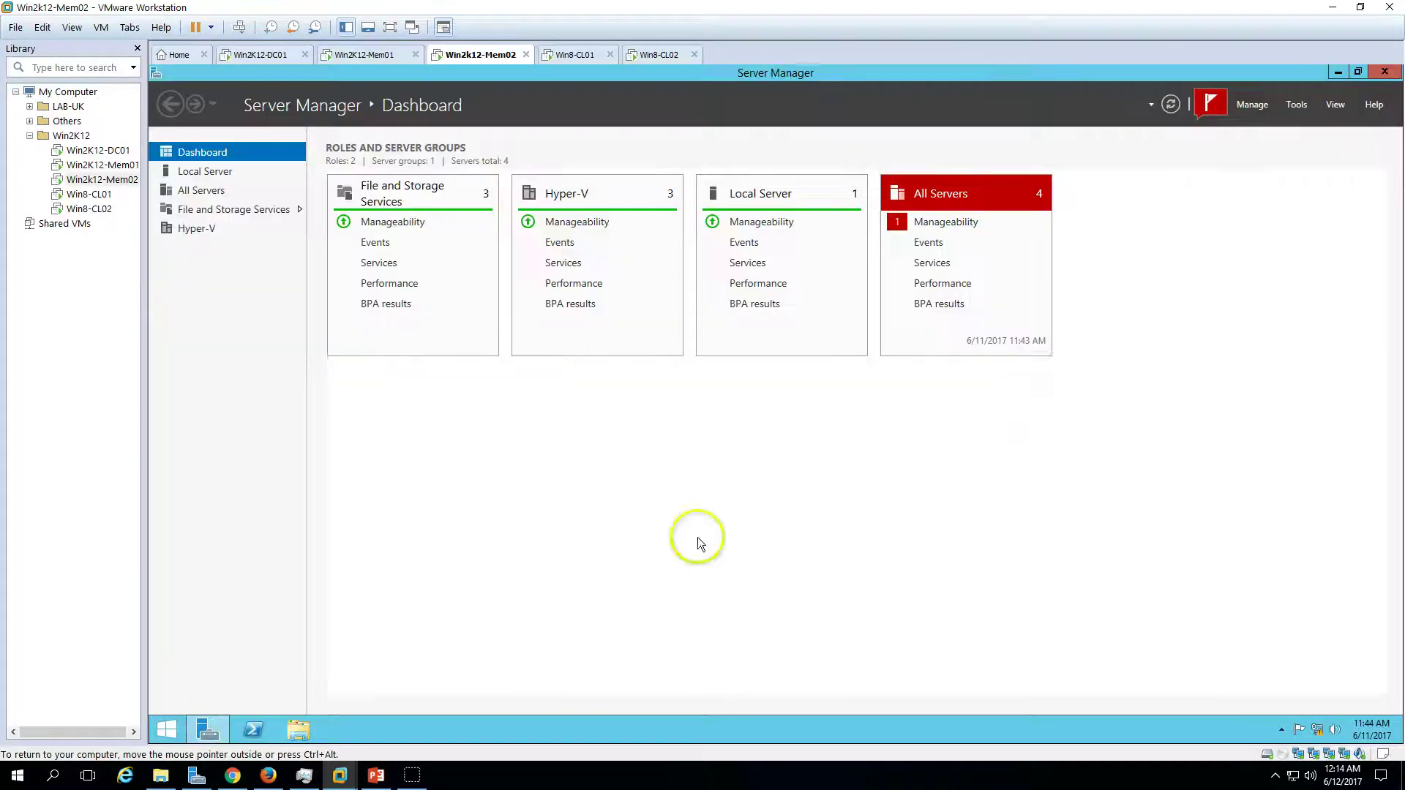
pyautogui.click(1300, 103)
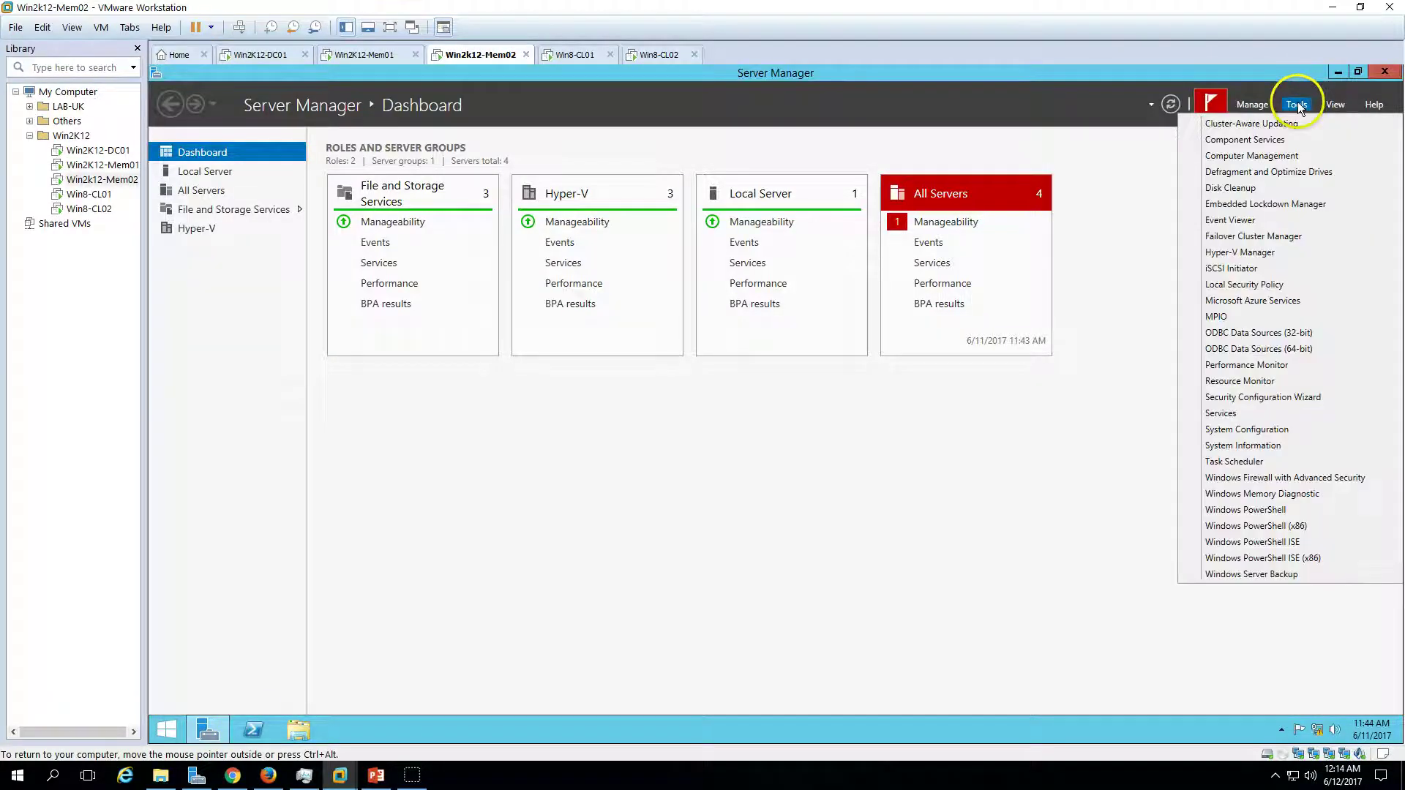
pyautogui.click(1266, 236)
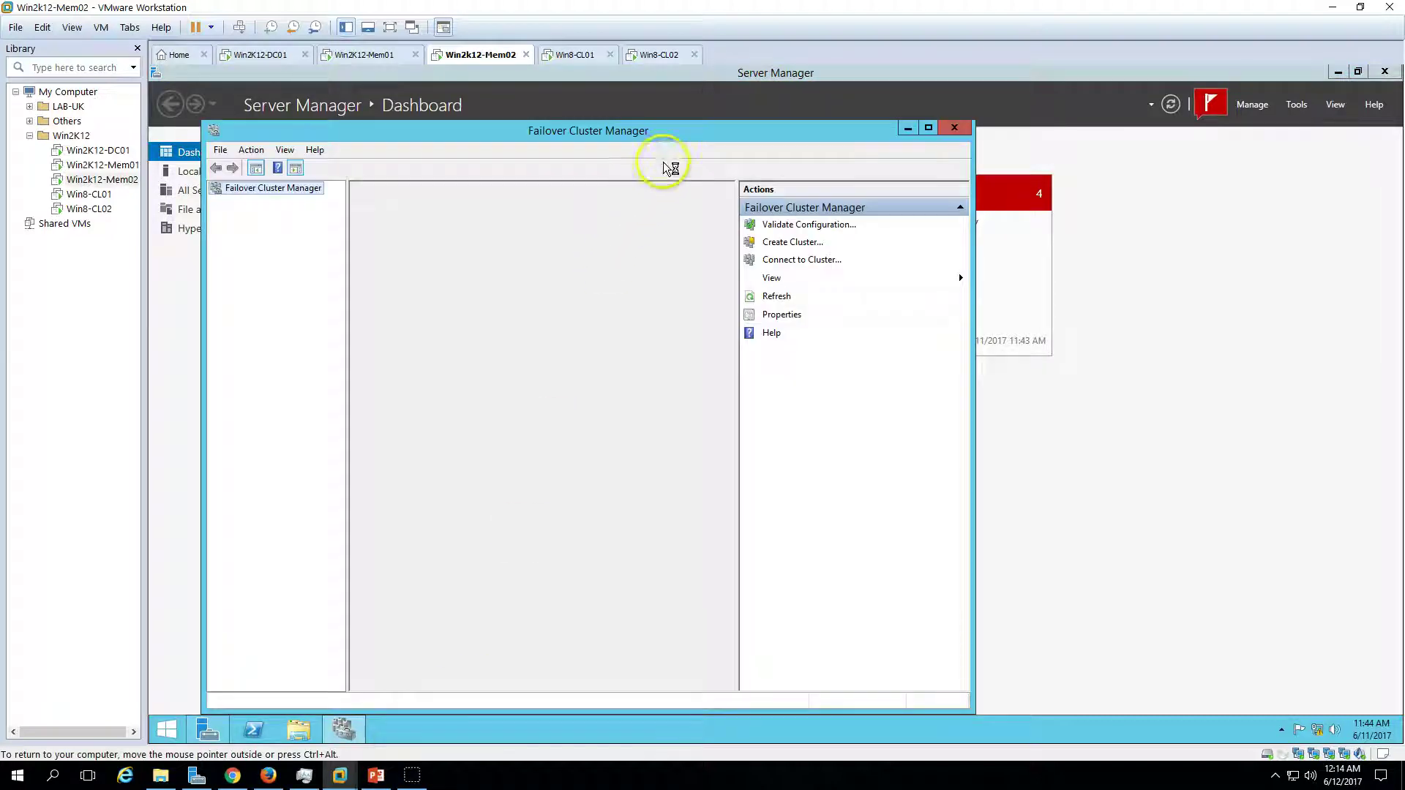
pyautogui.doubleClick(686, 131)
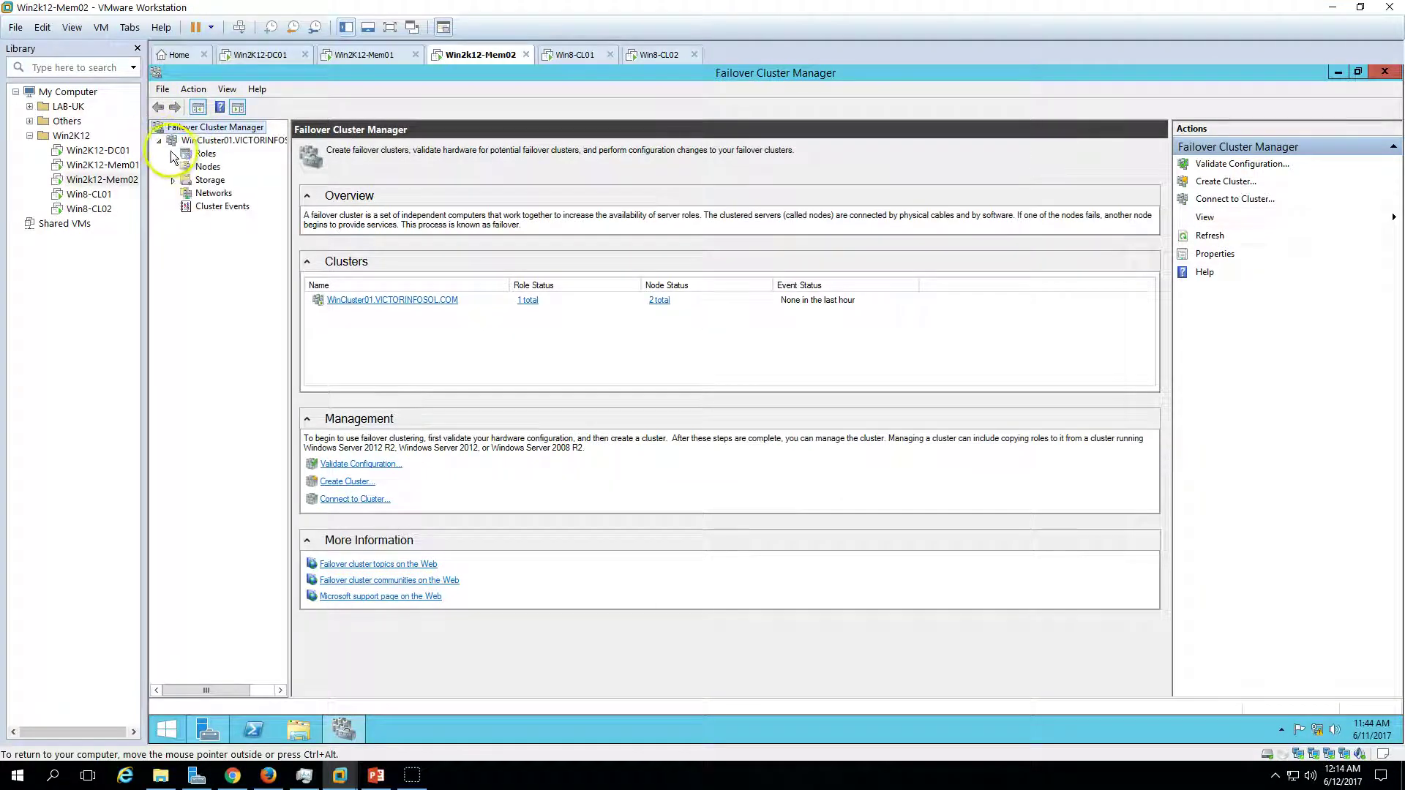
# - Select the FS-Cluster01 role under Roles, briefly checking the deployment-steps slide
pyautogui.click(174, 179)
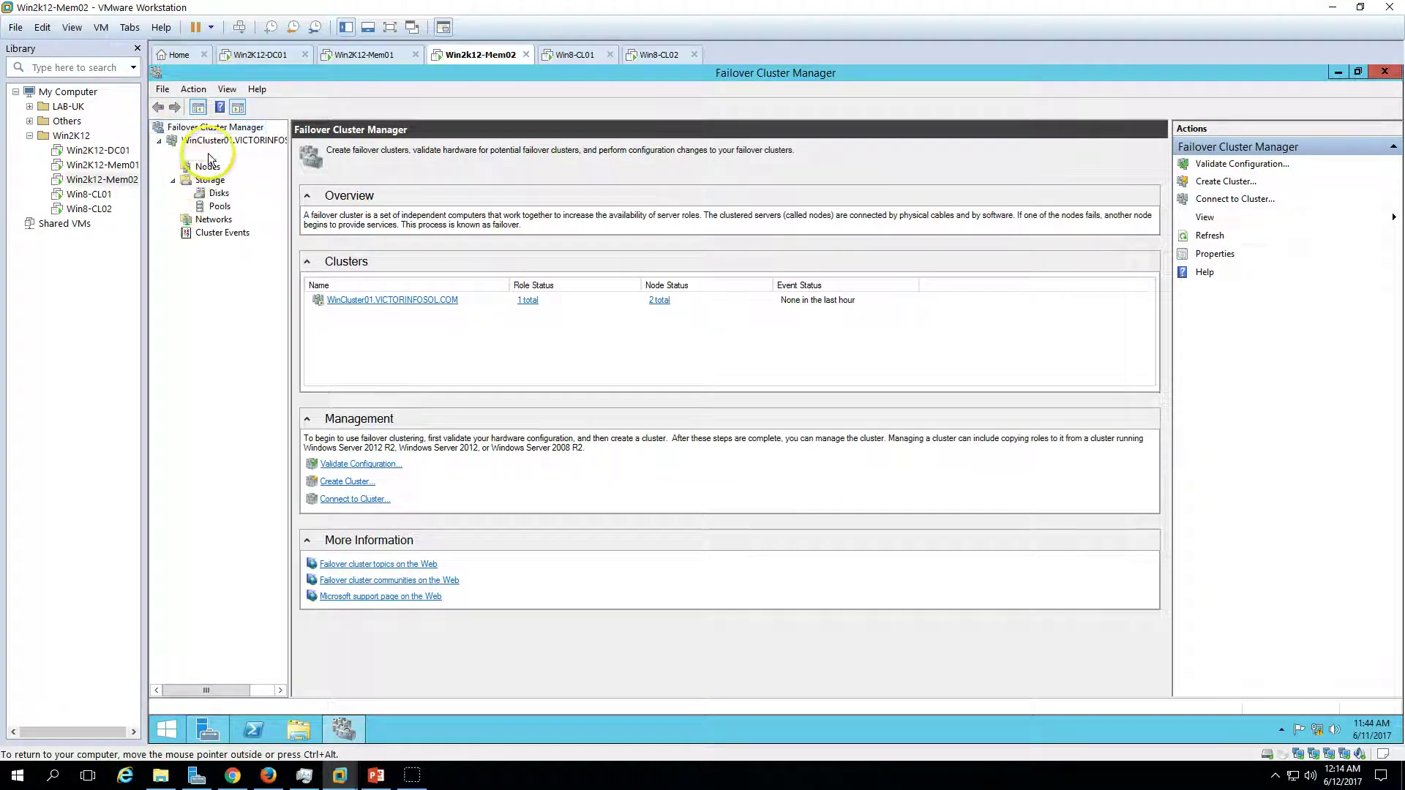
pyautogui.click(206, 153)
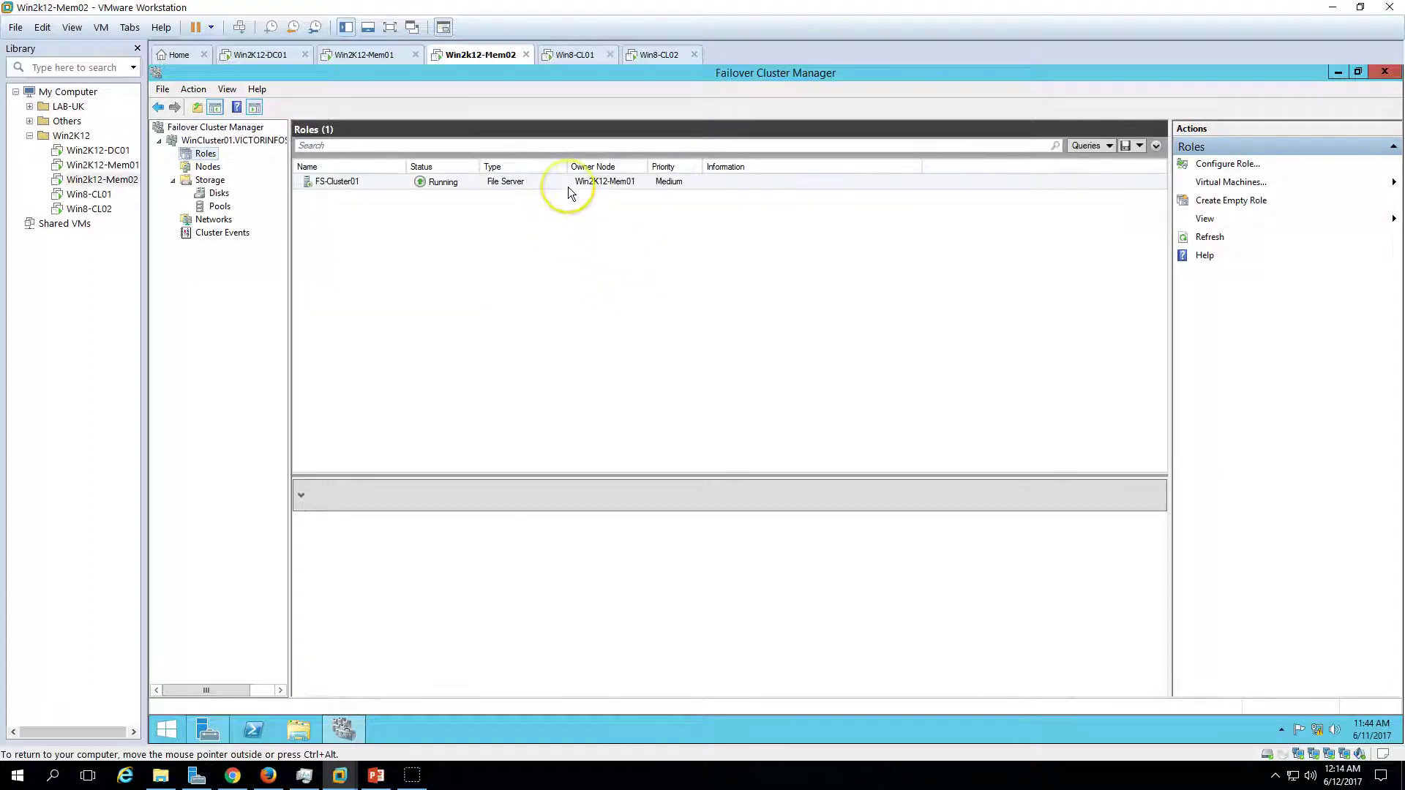
pyautogui.click(568, 187)
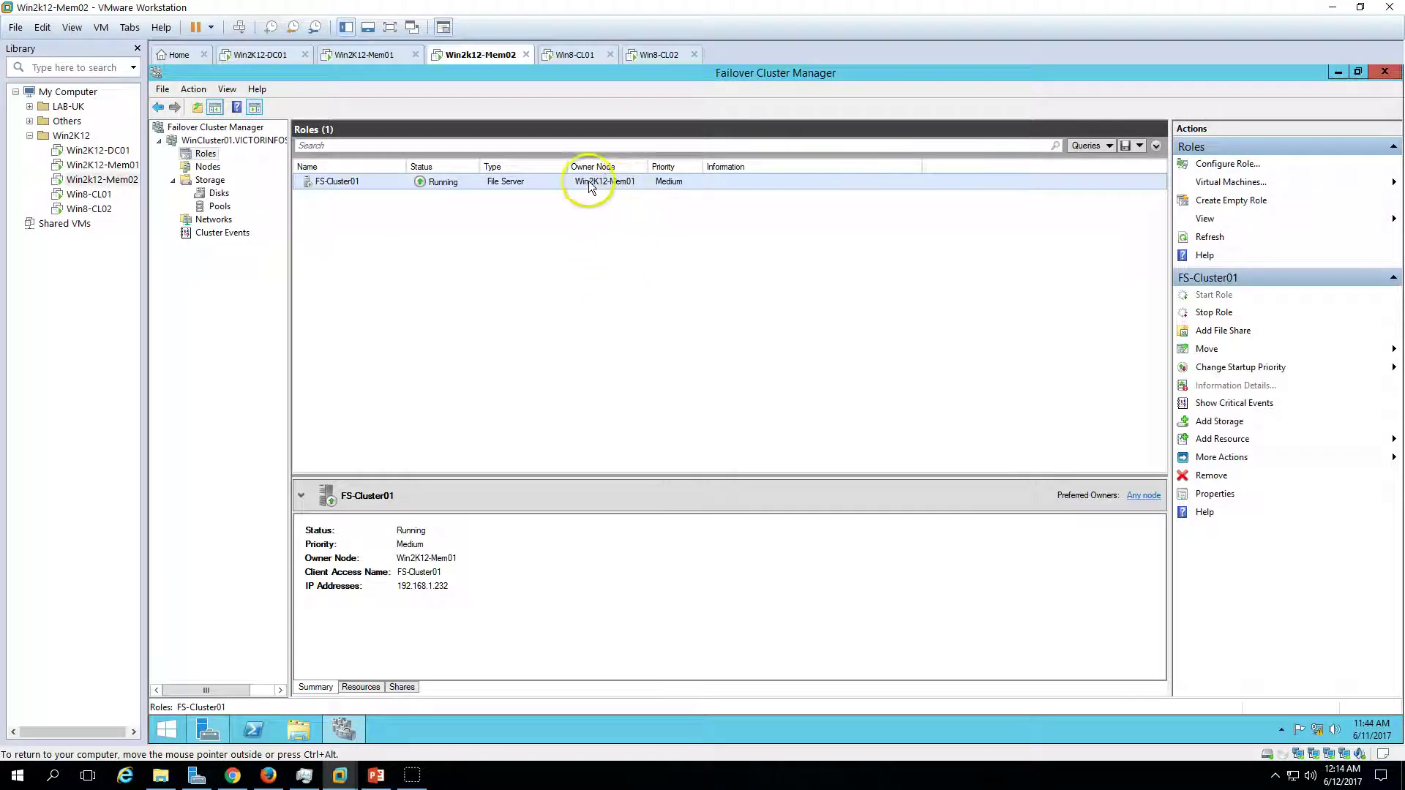
pyautogui.click(376, 775)
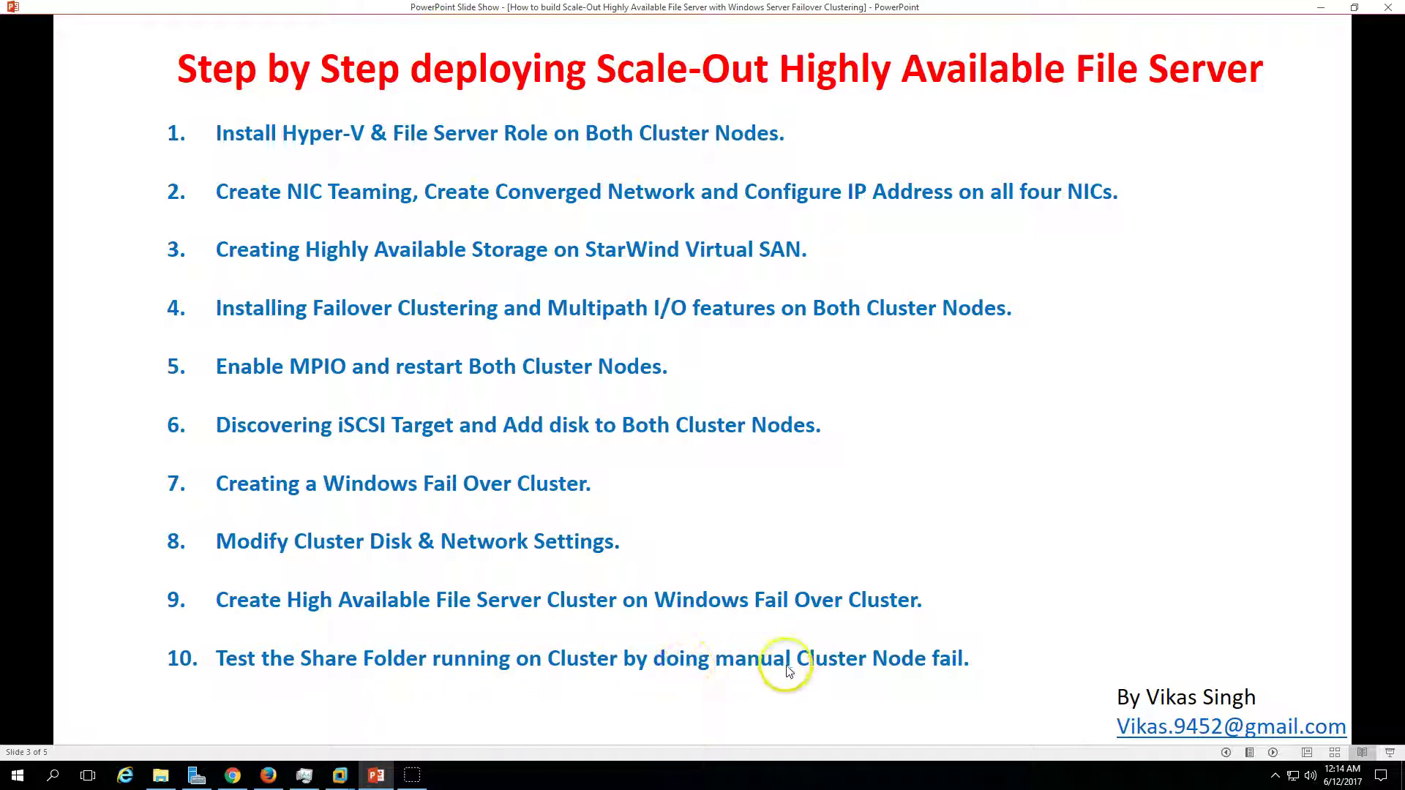
pyautogui.click(370, 773)
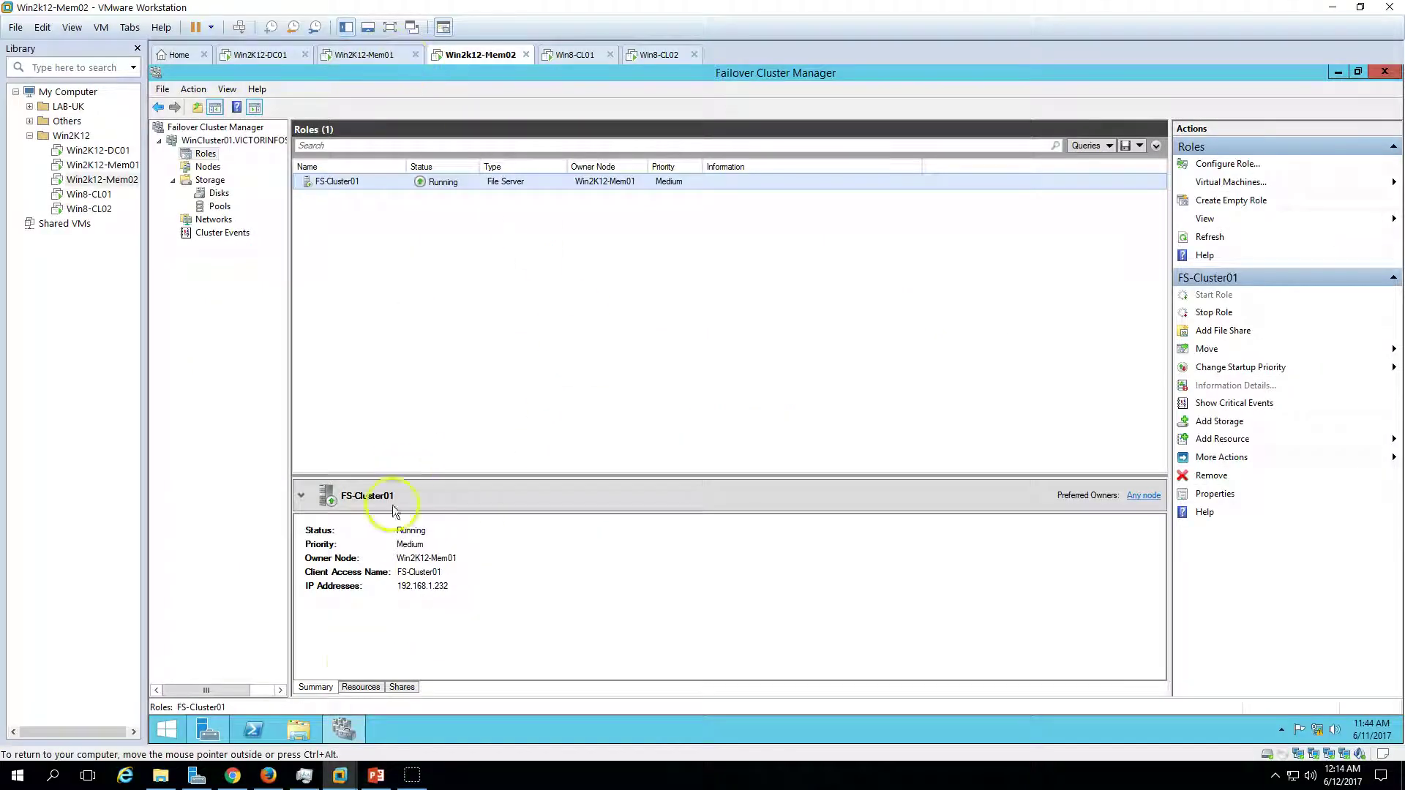
# - Show FS-Cluster01's shares and launch Add File Share for the role
pyautogui.click(402, 688)
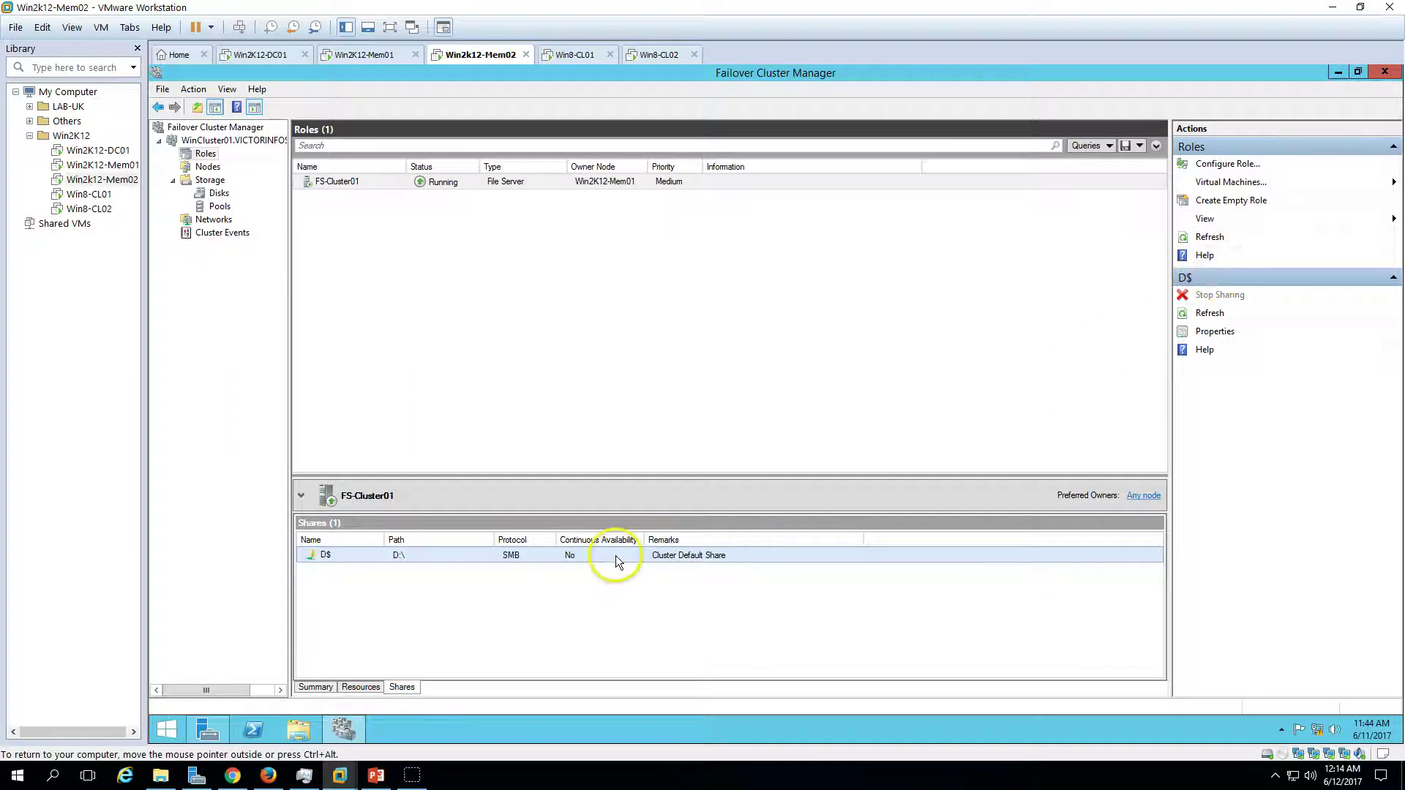
pyautogui.click(505, 182)
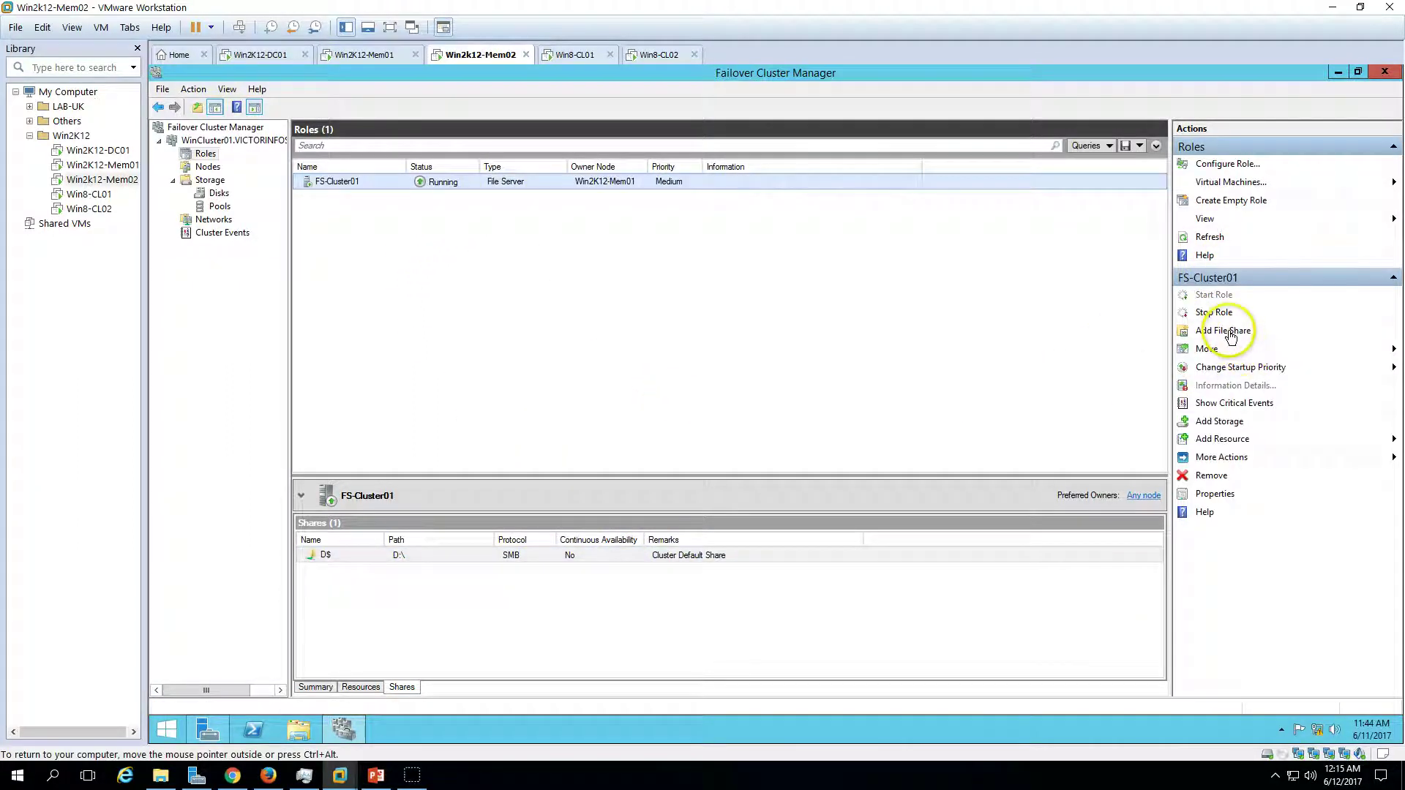
pyautogui.click(1230, 333)
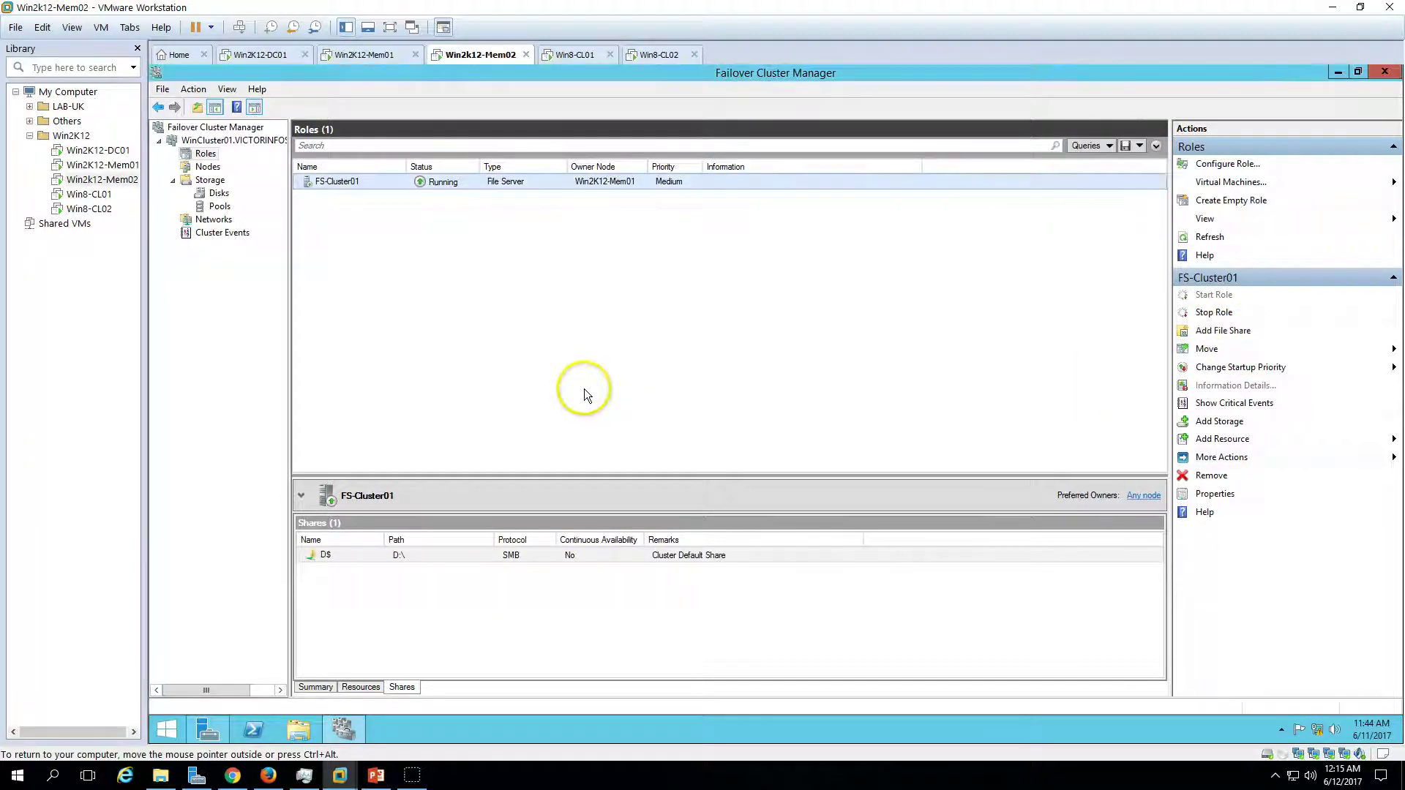
pyautogui.moveTo(473, 96); pyautogui.dragTo(664, 183)
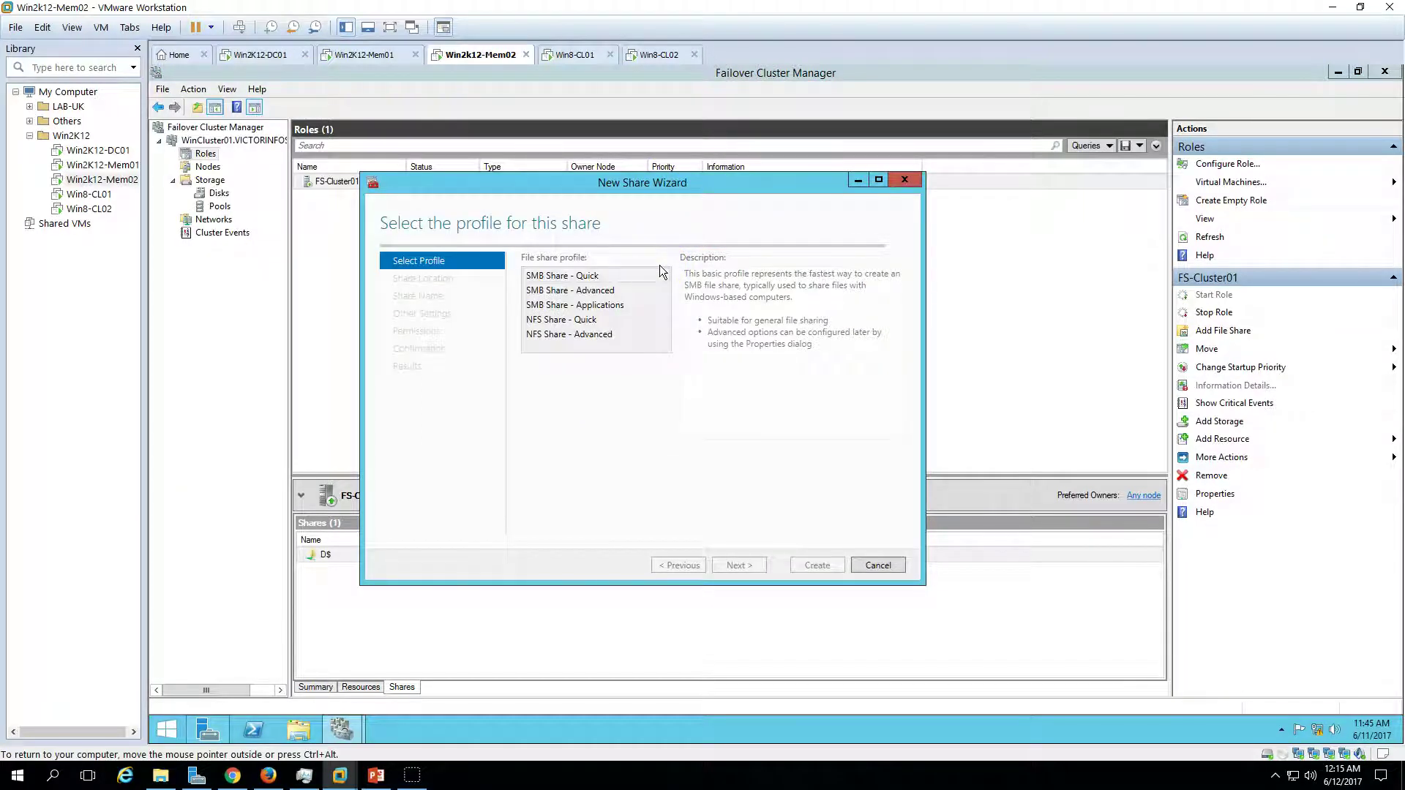
# - Choose the SMB Share - Quick profile and place the share on fs-cluster01's D: volume
pyautogui.click(615, 309)
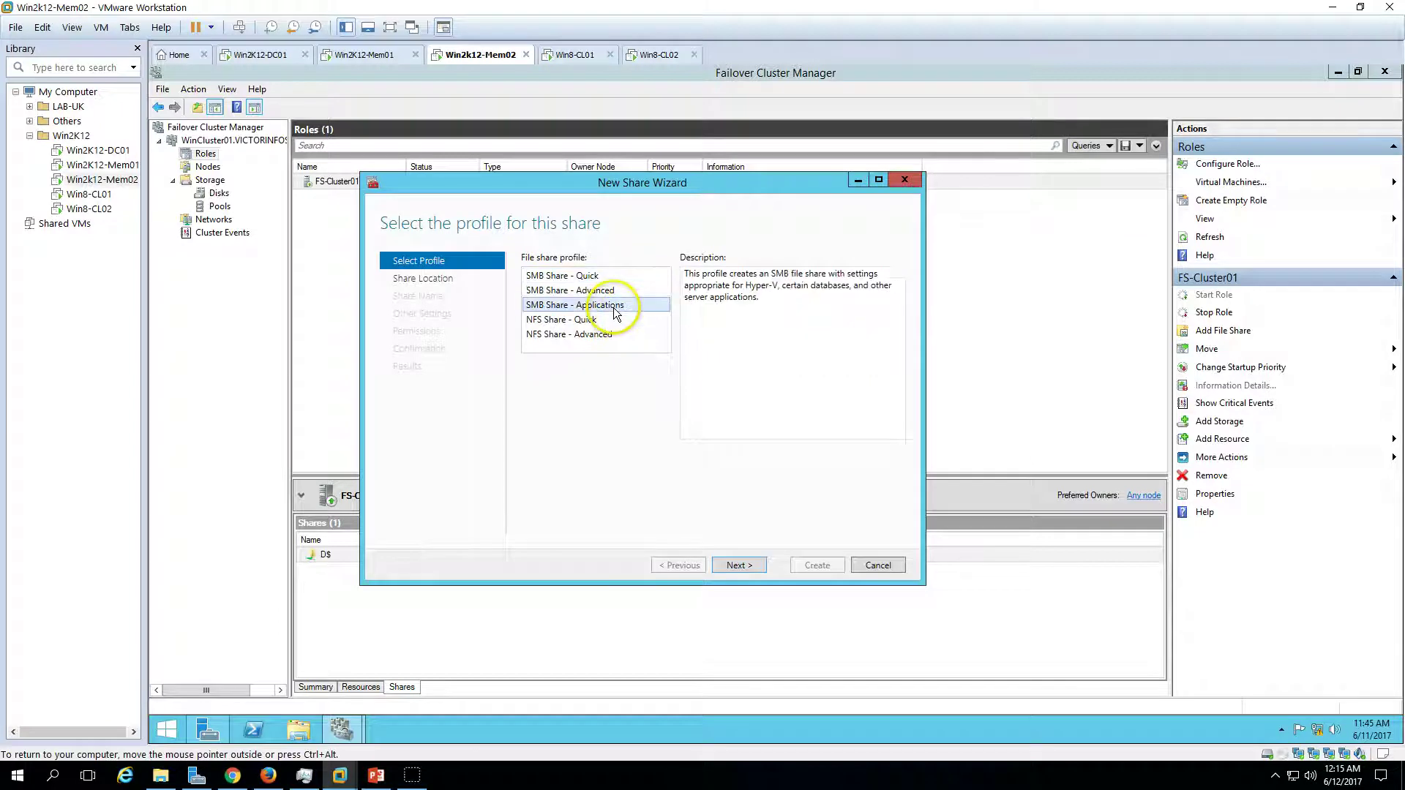
pyautogui.click(617, 290)
pyautogui.click(612, 277)
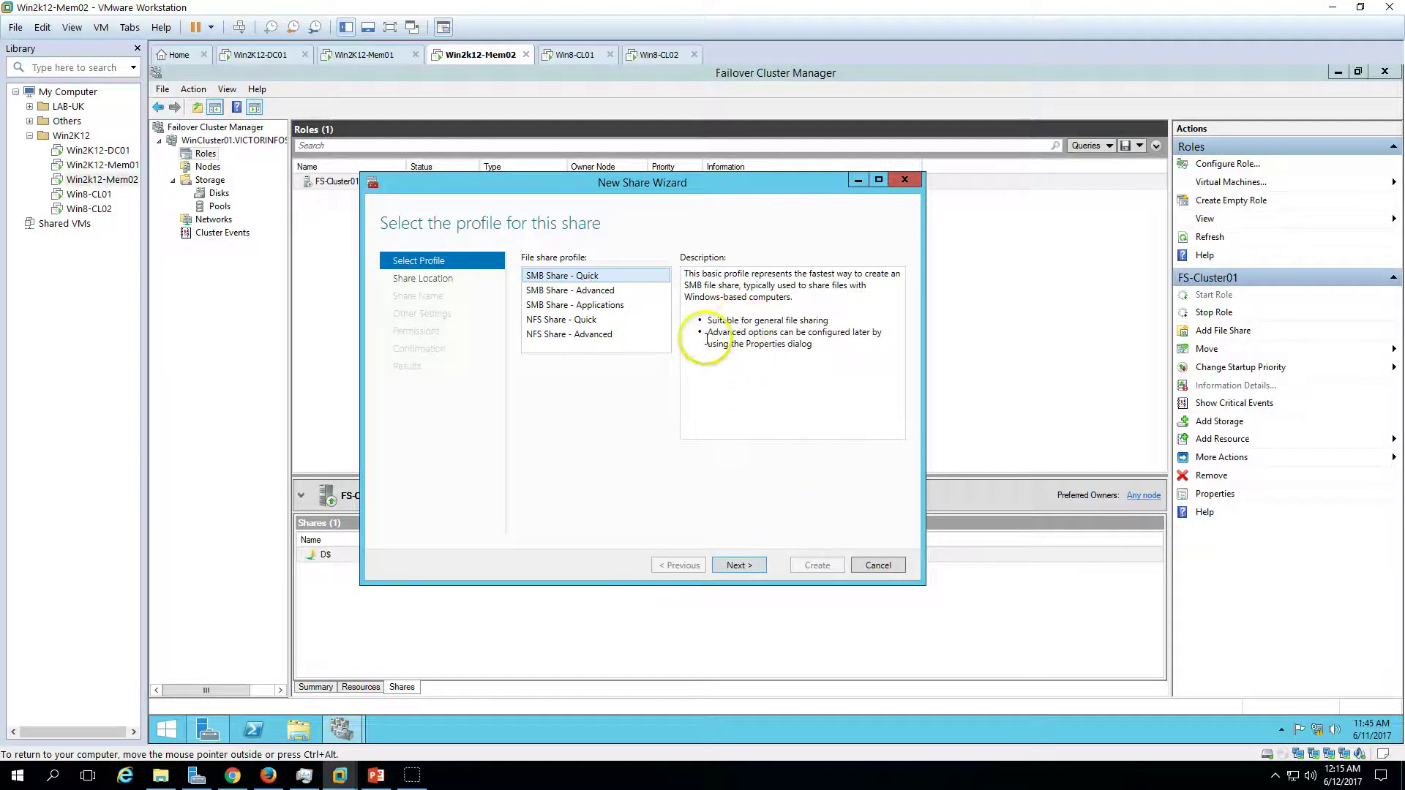
pyautogui.click(732, 335)
pyautogui.moveTo(733, 335); pyautogui.dragTo(872, 345)
pyautogui.click(847, 367)
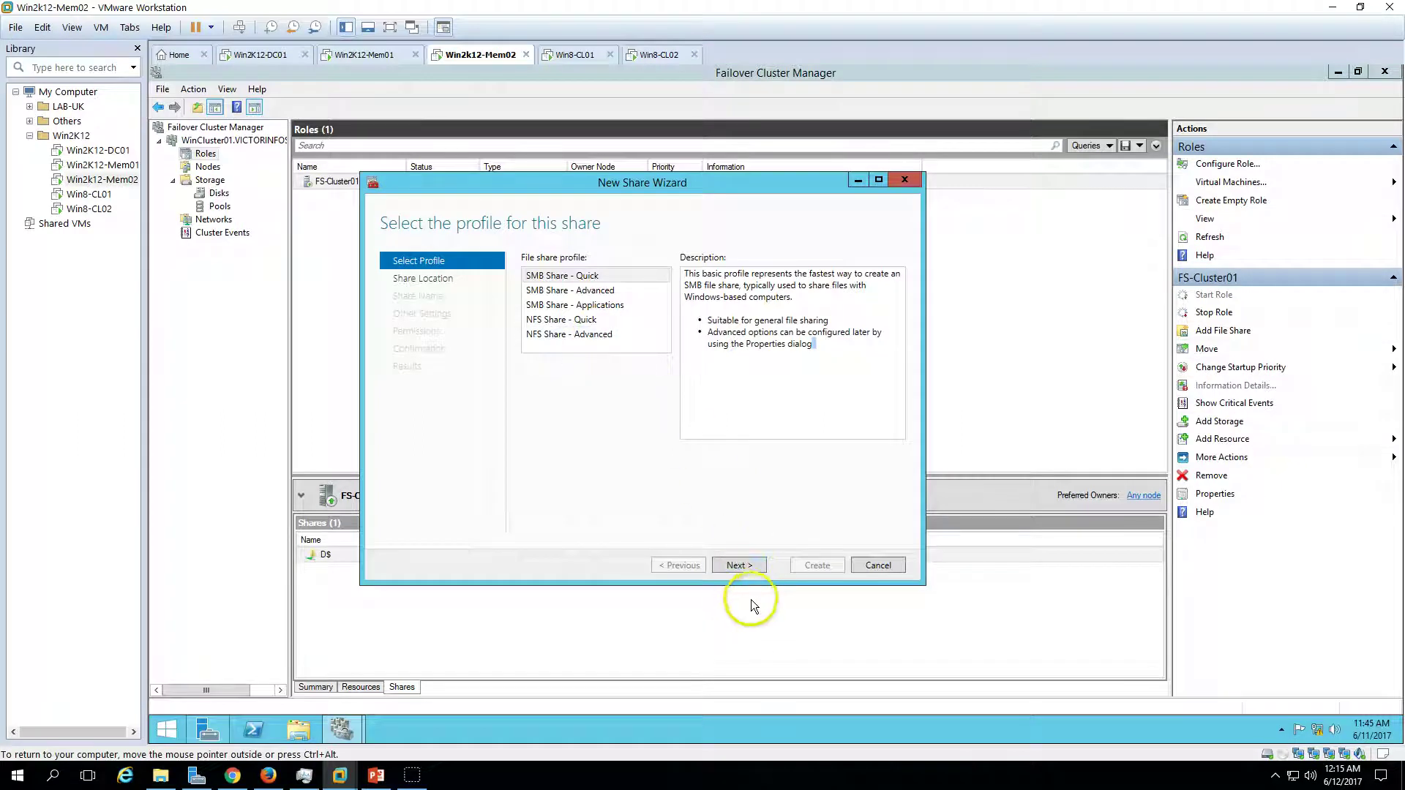
pyautogui.click(737, 565)
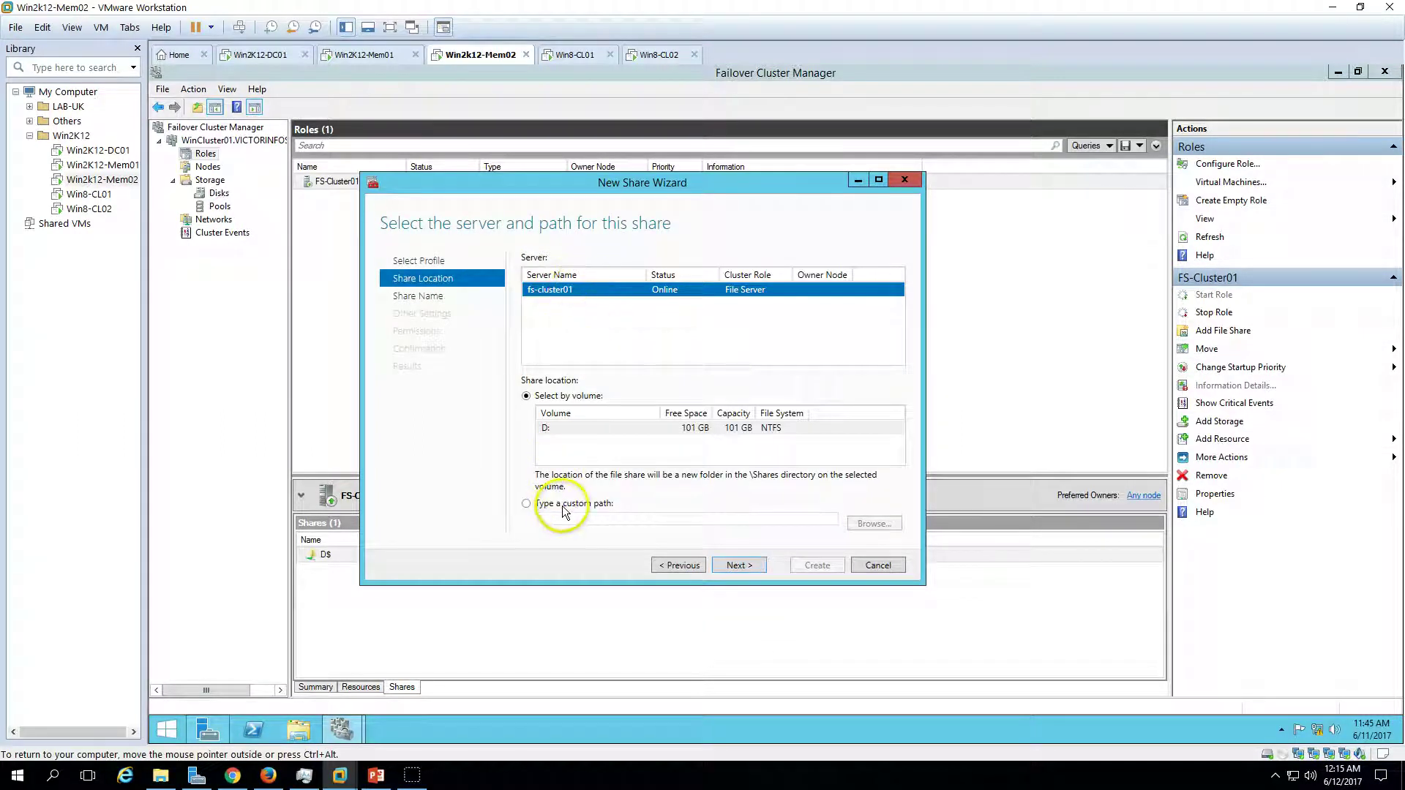
pyautogui.click(571, 429)
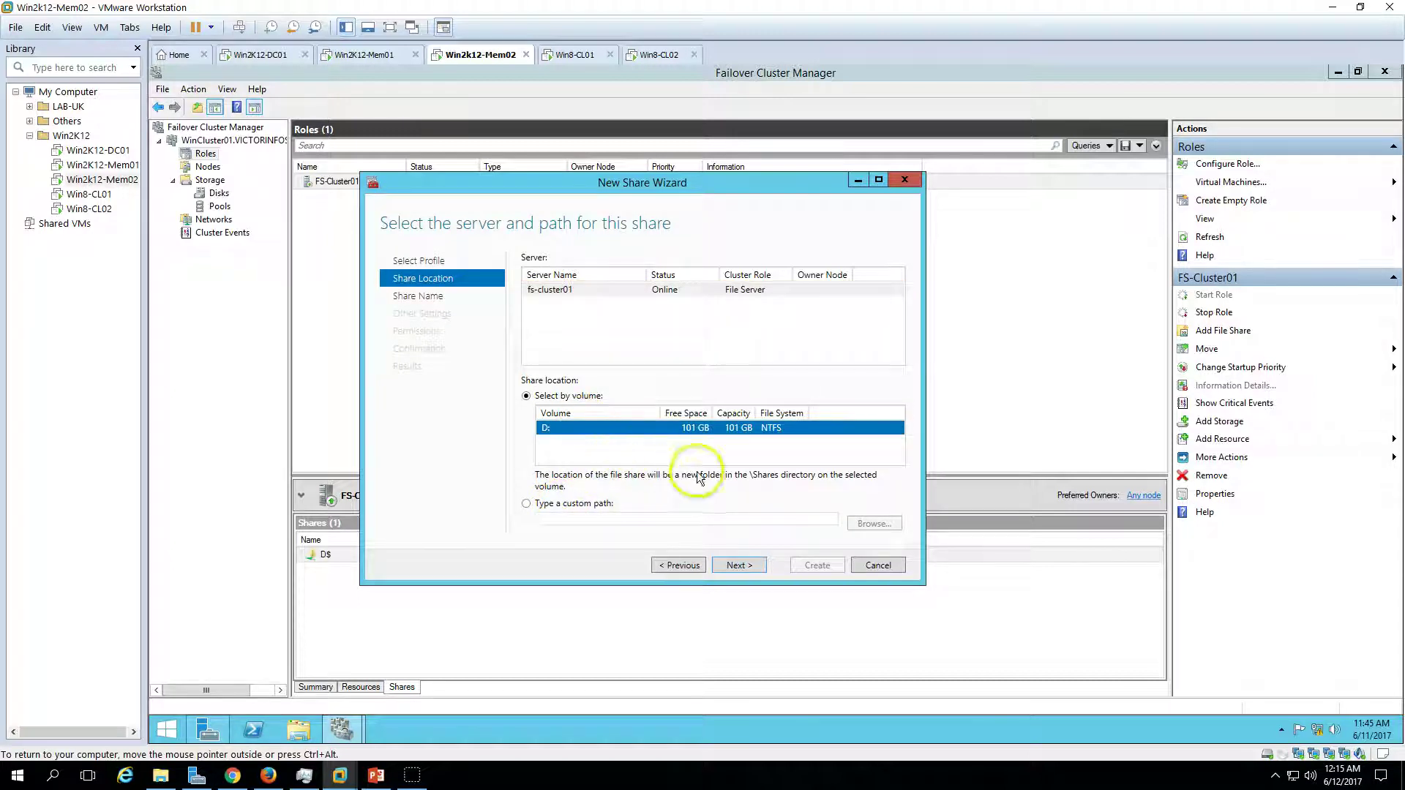
pyautogui.click(753, 568)
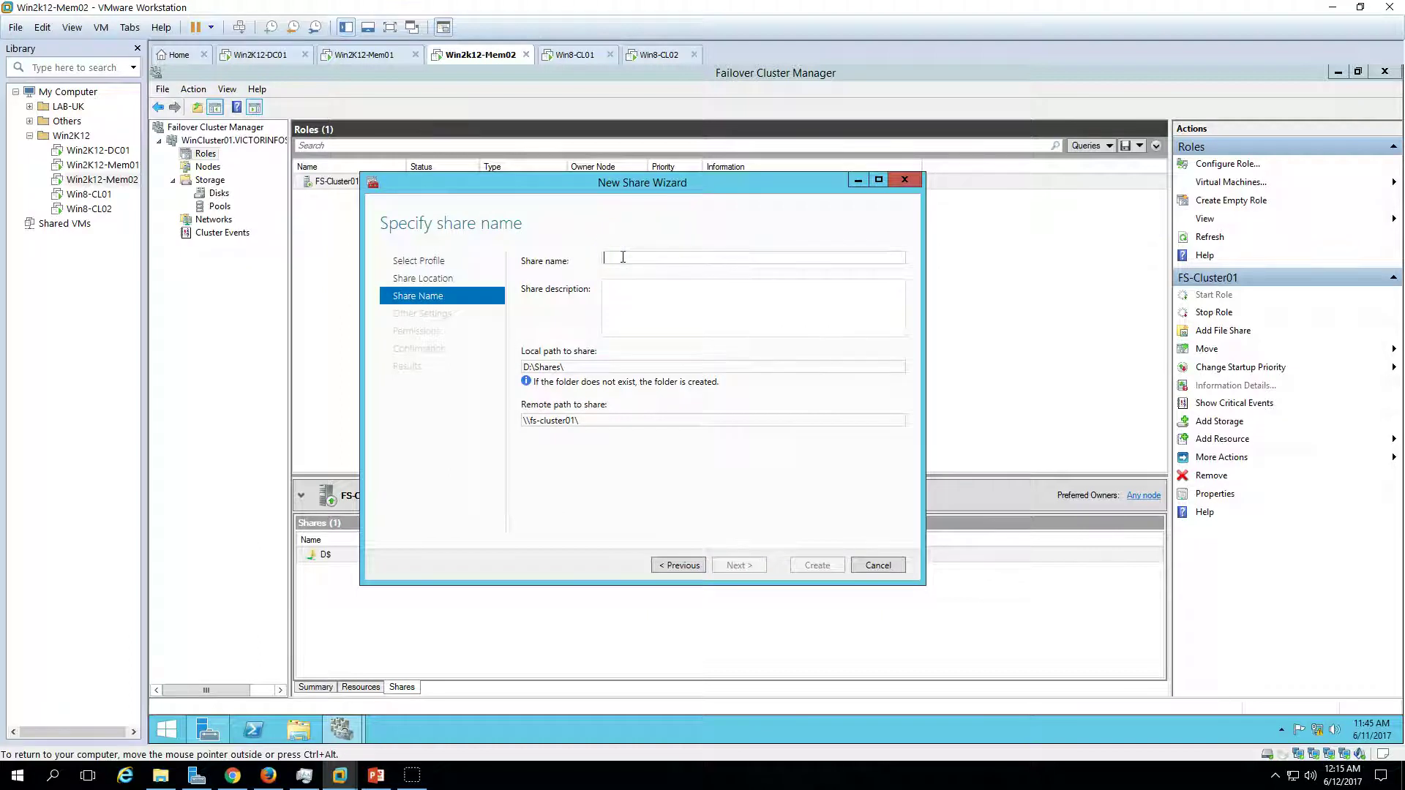
# - Name the share Public and note its remote path
pyautogui.write('Public')
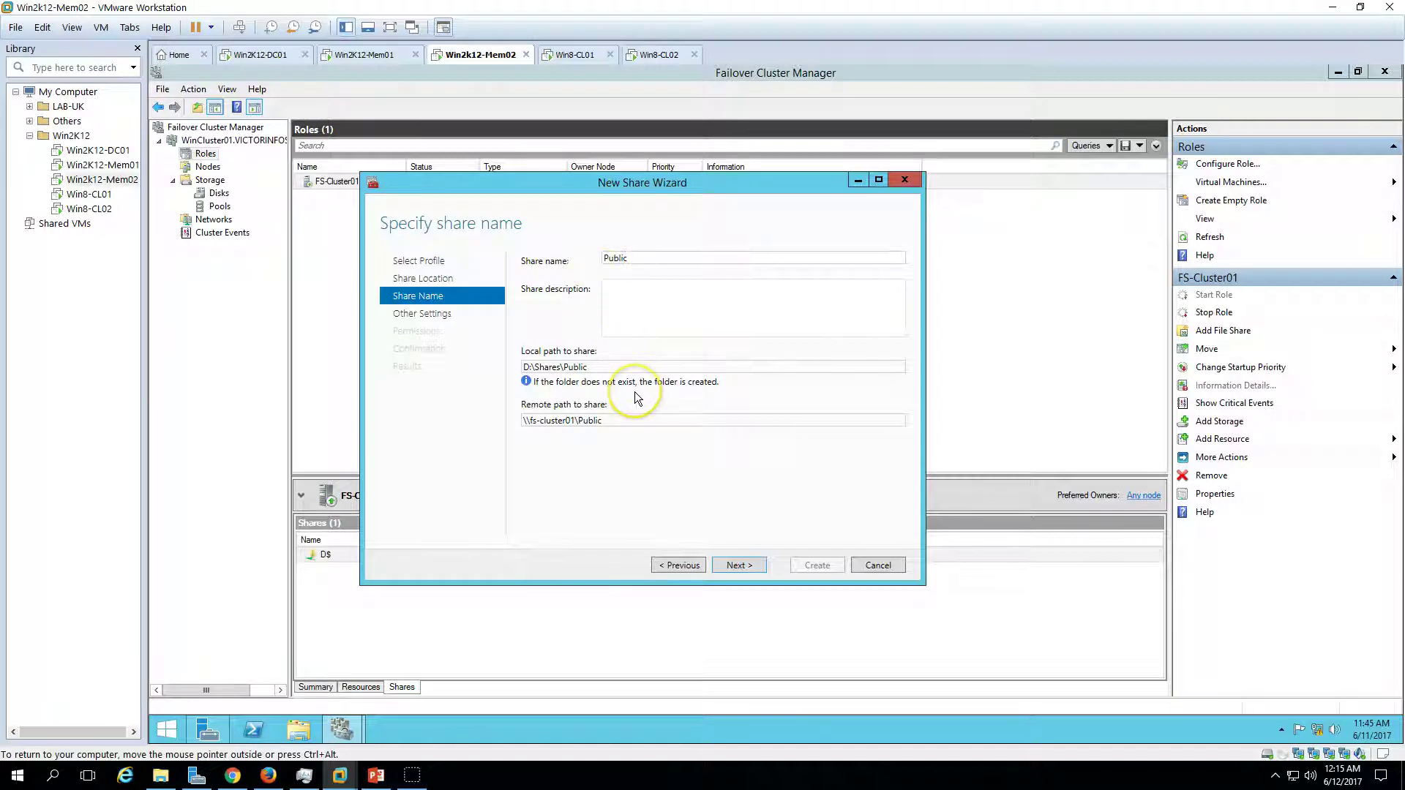
pyautogui.click(658, 412)
pyautogui.moveTo(656, 410); pyautogui.dragTo(513, 417)
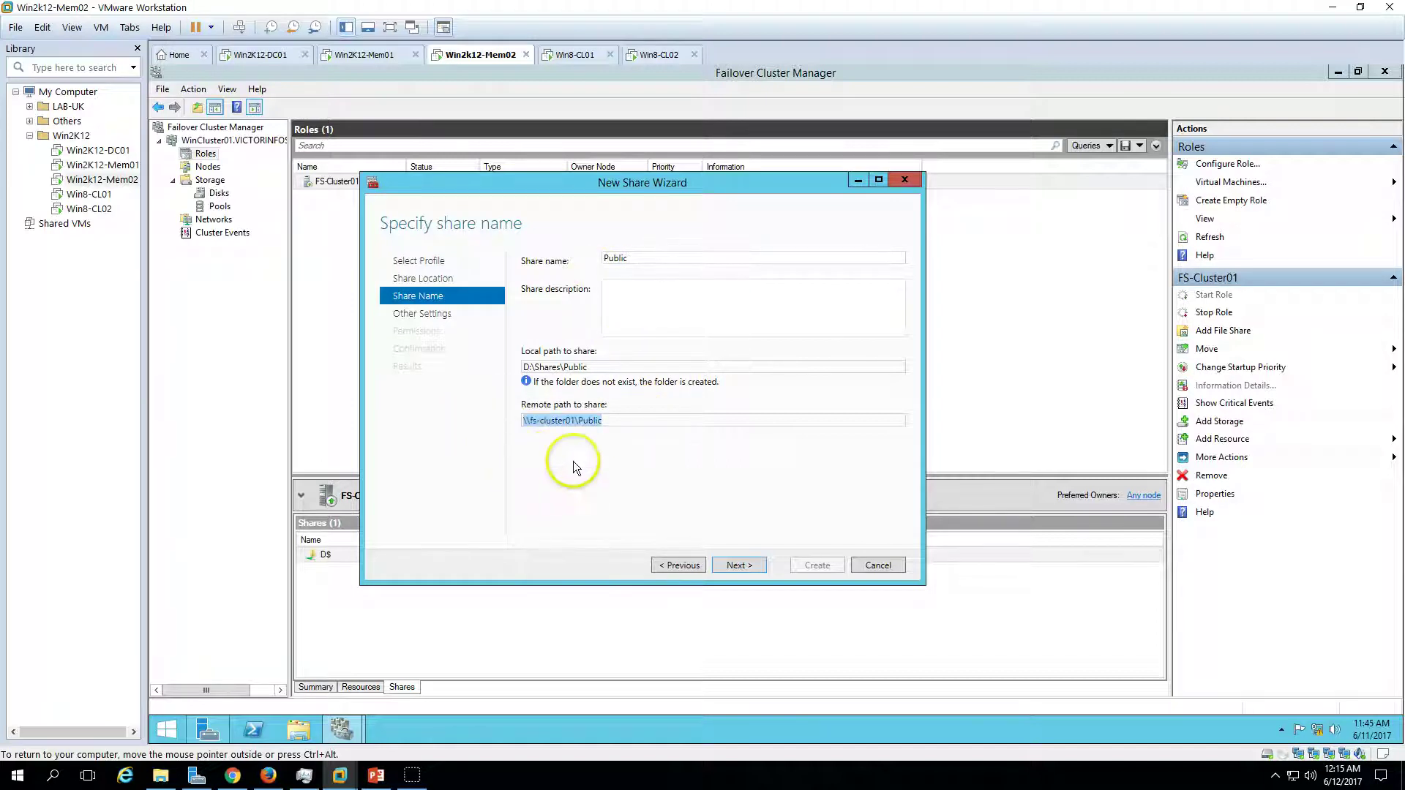
pyautogui.click(740, 565)
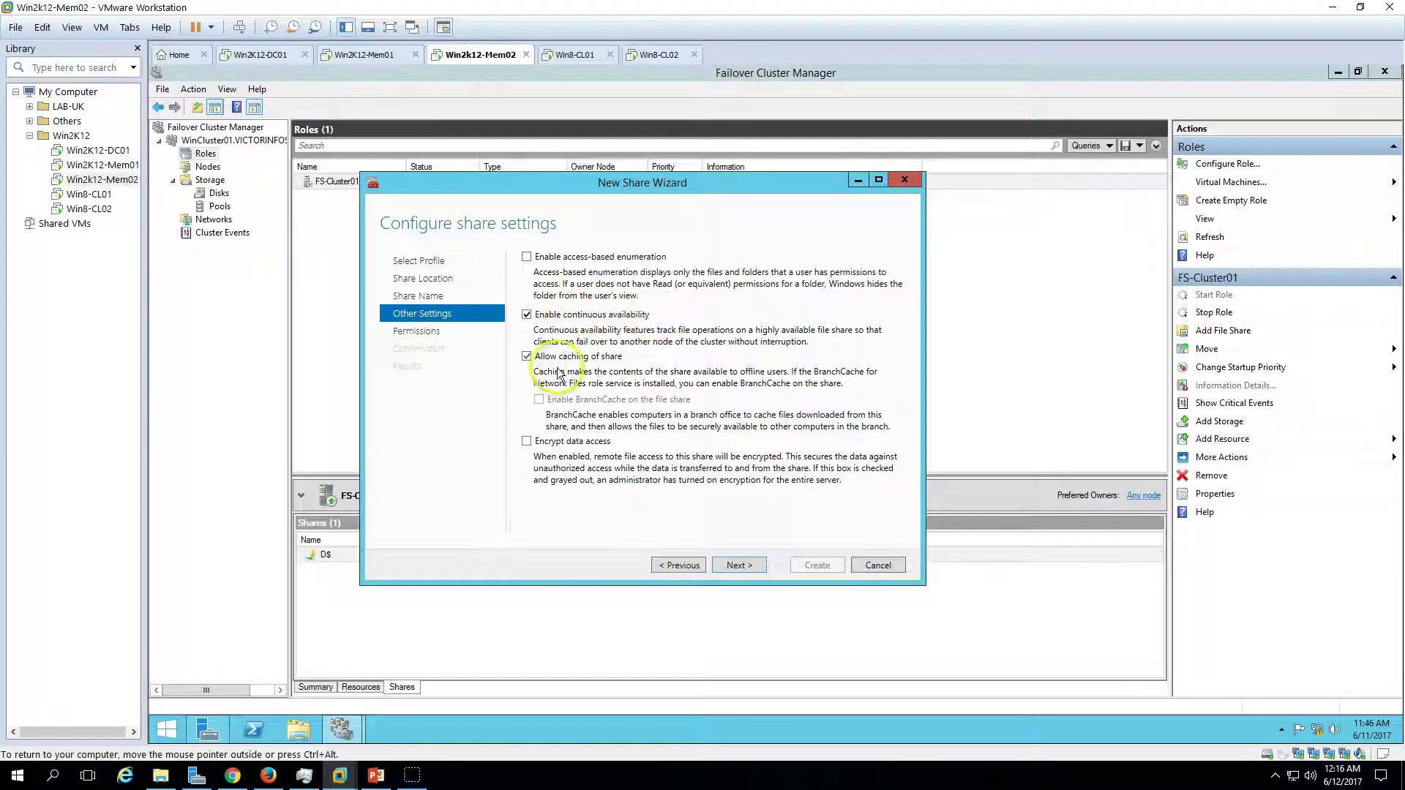
# - Keep continuous availability enabled, review the default permissions, then switch to Win2K12-DC01
pyautogui.click(751, 570)
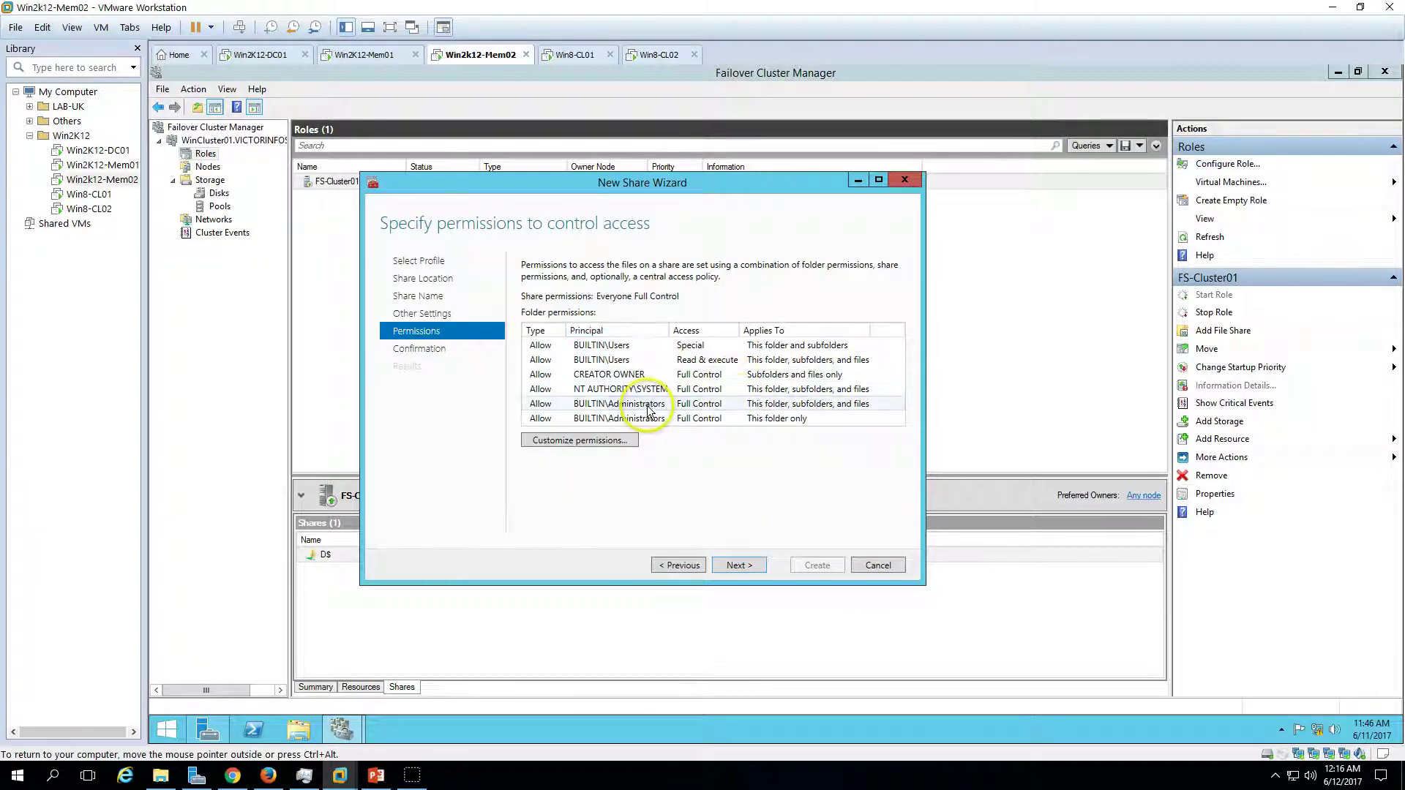
pyautogui.click(622, 375)
pyautogui.click(653, 405)
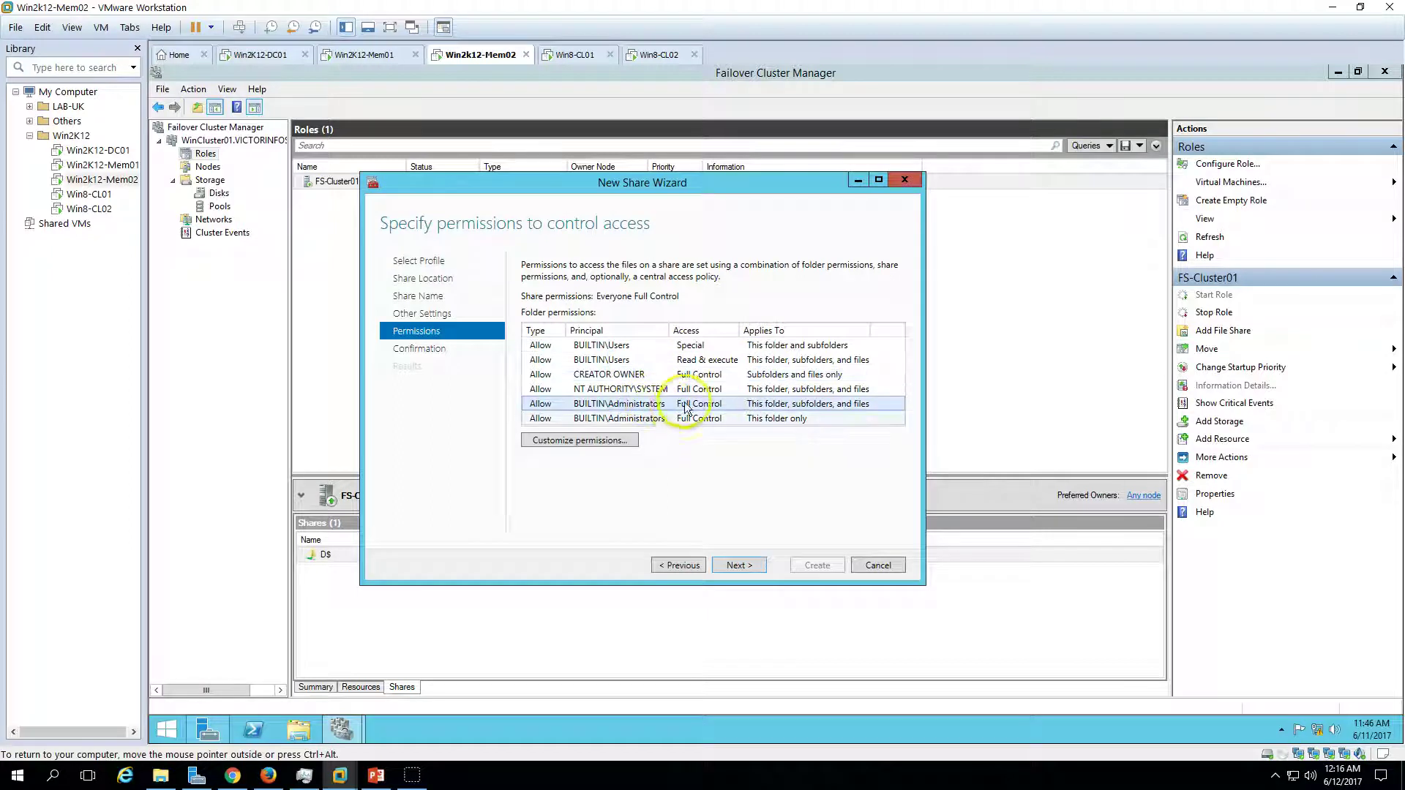
pyautogui.click(277, 58)
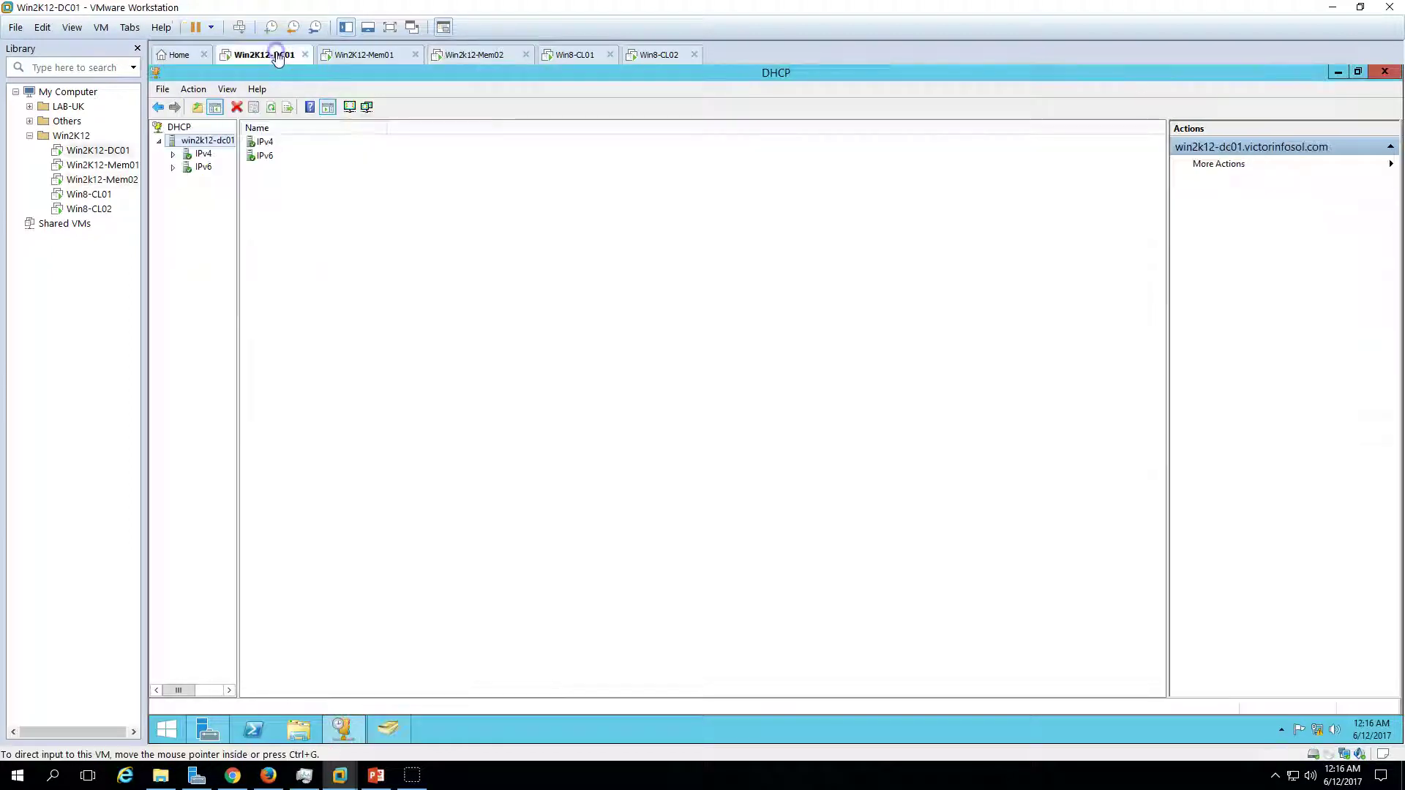
# - Create a new group named PublicUsers in NOIDA's Groups container
pyautogui.click(388, 730)
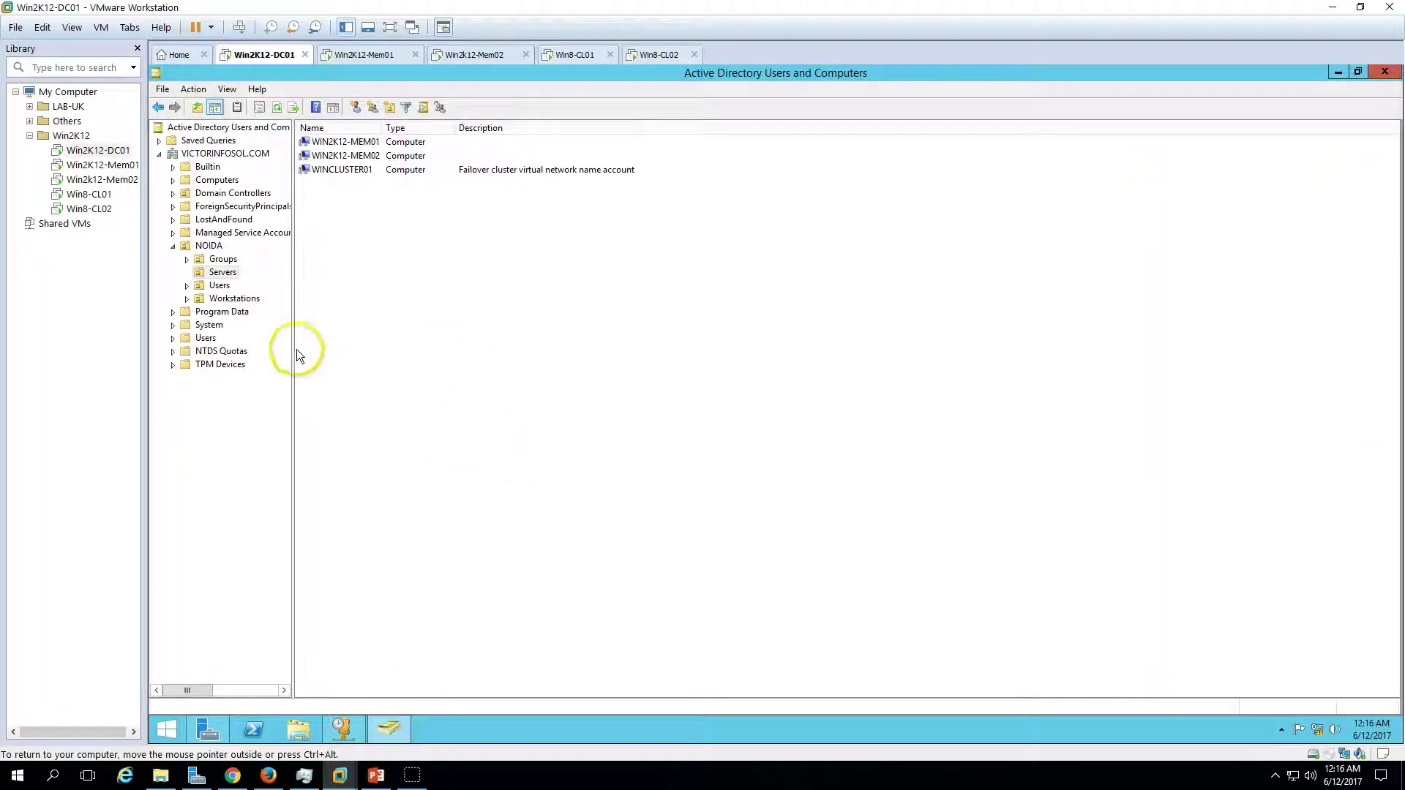
pyautogui.click(223, 259)
pyautogui.rightClick(481, 279)
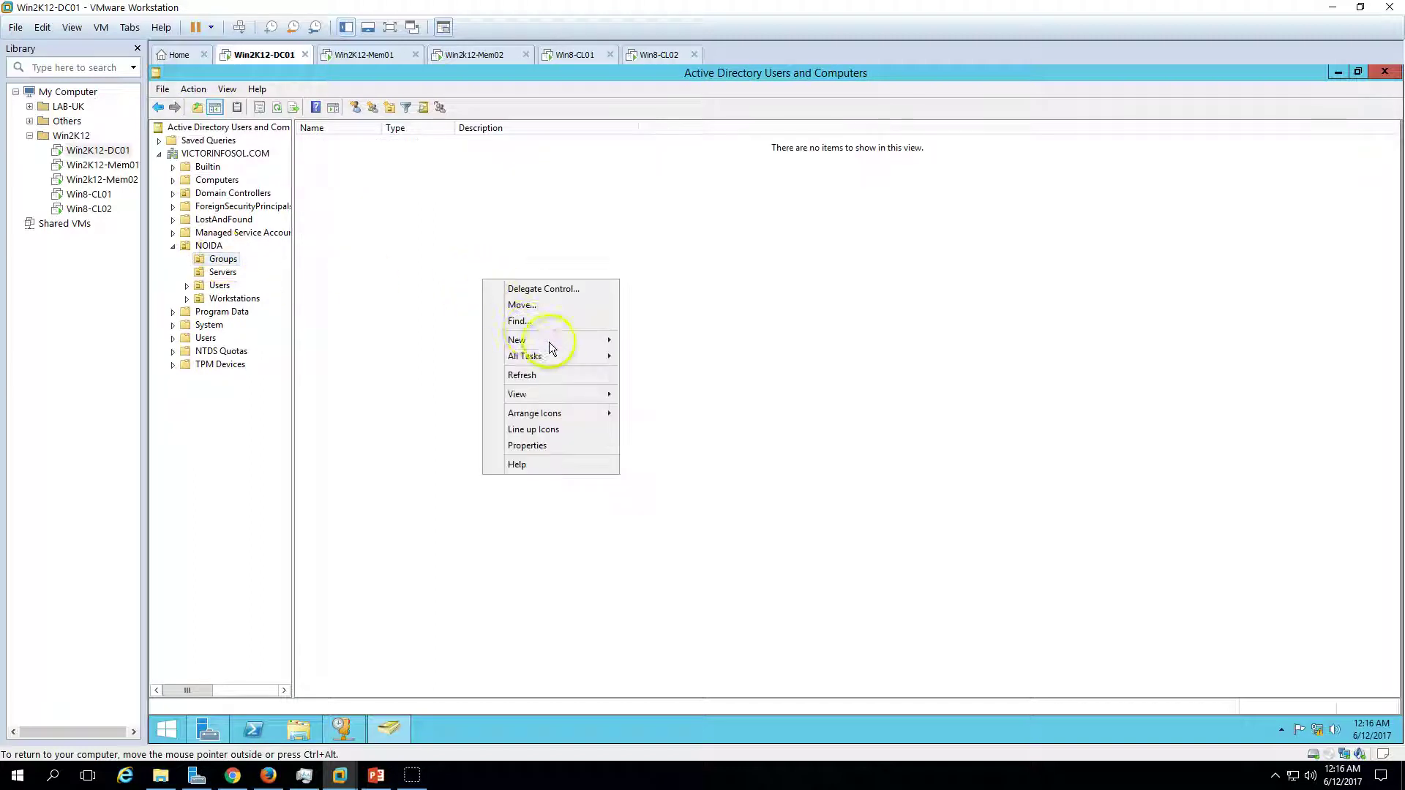
pyautogui.moveTo(555, 341)
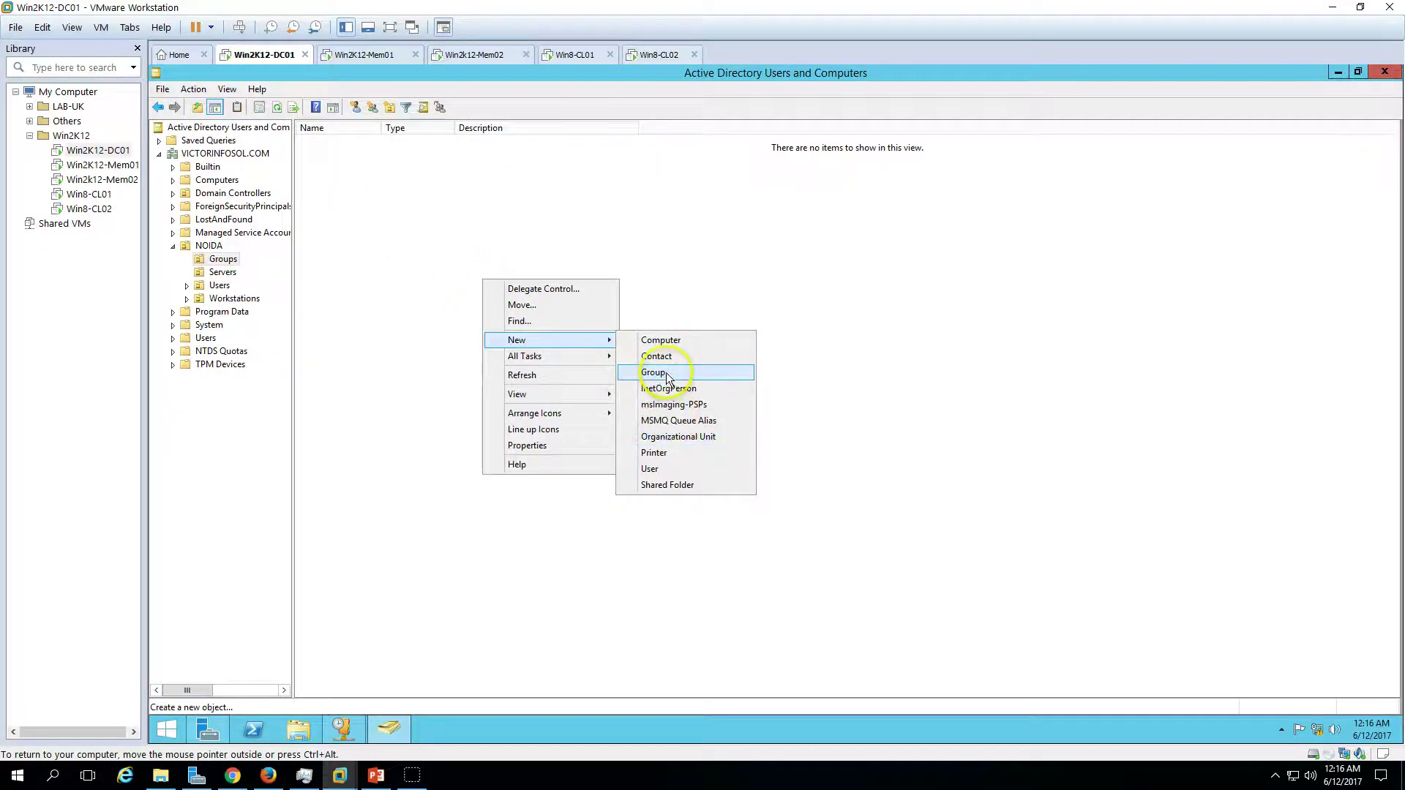
pyautogui.click(668, 373)
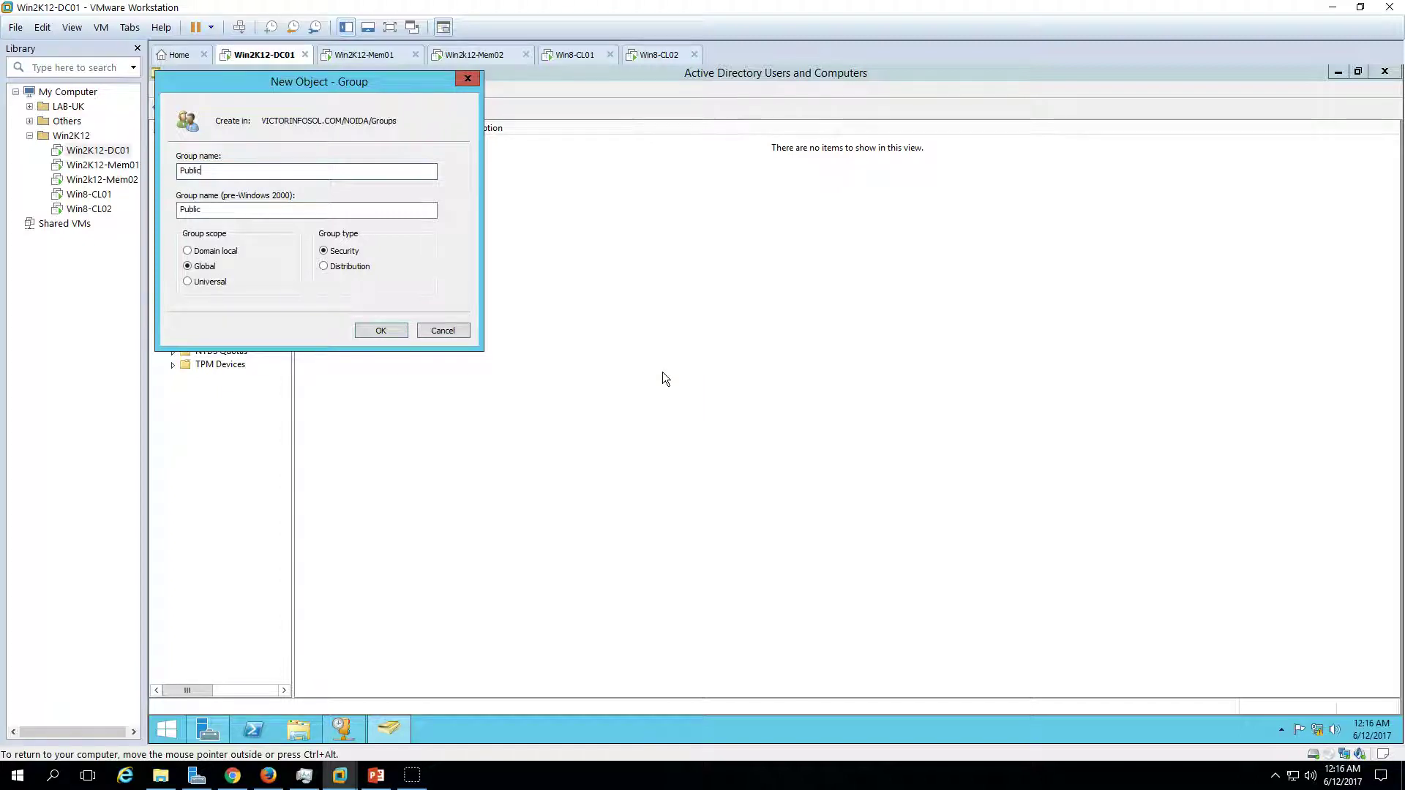
pyautogui.write('PublicUsers')
pyautogui.press('Return')
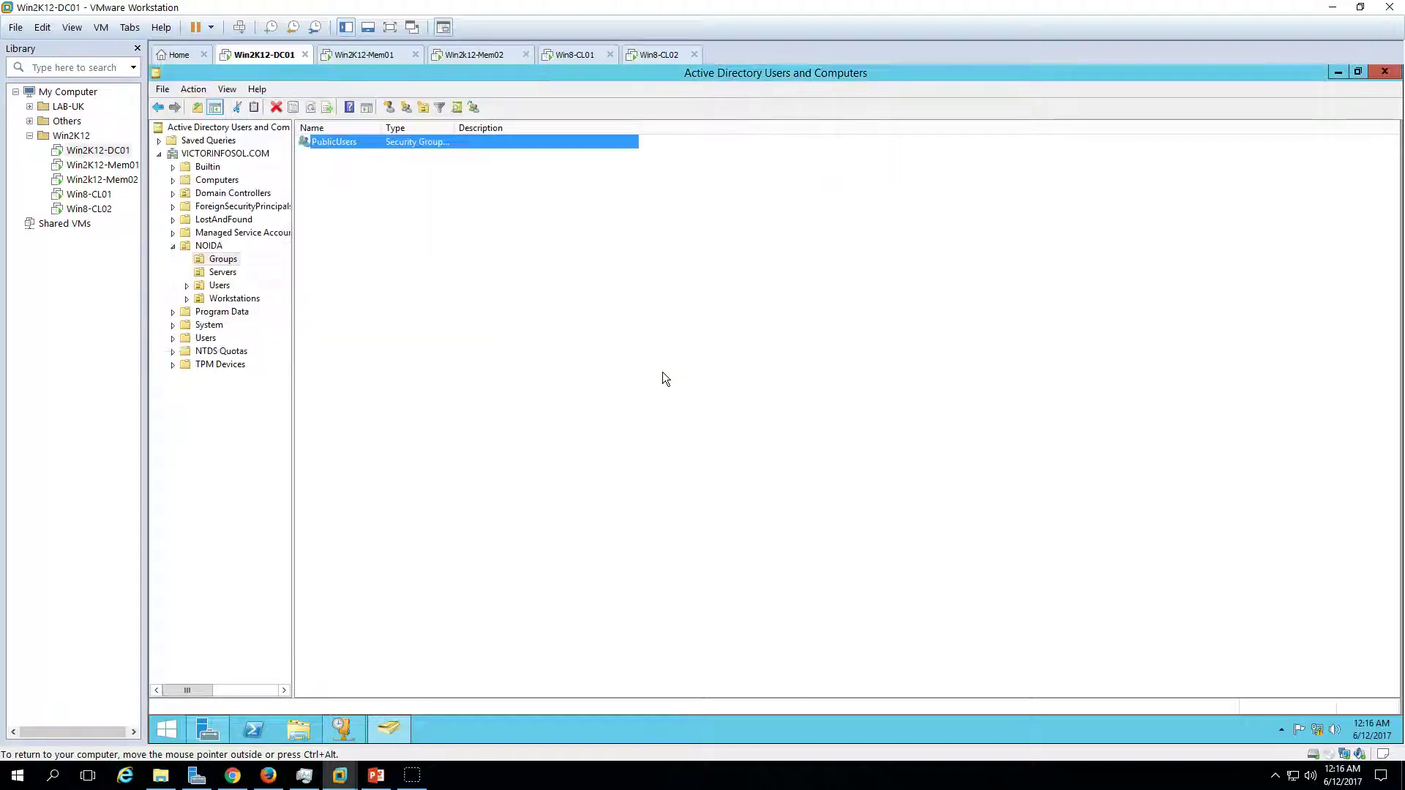
# - Add User01 and User02 as PublicUsers members, then return to the cluster server
pyautogui.rightClick(362, 143)
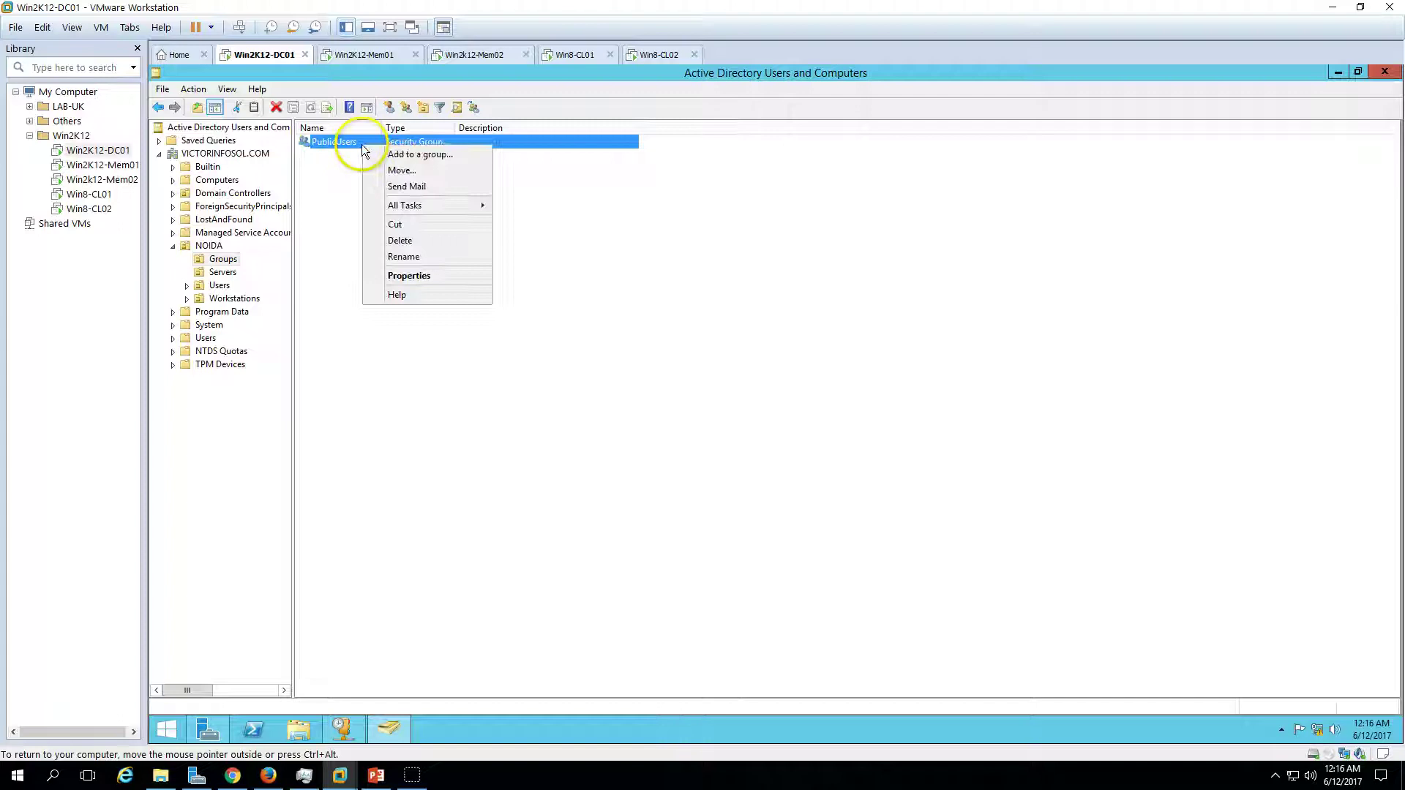
pyautogui.click(410, 273)
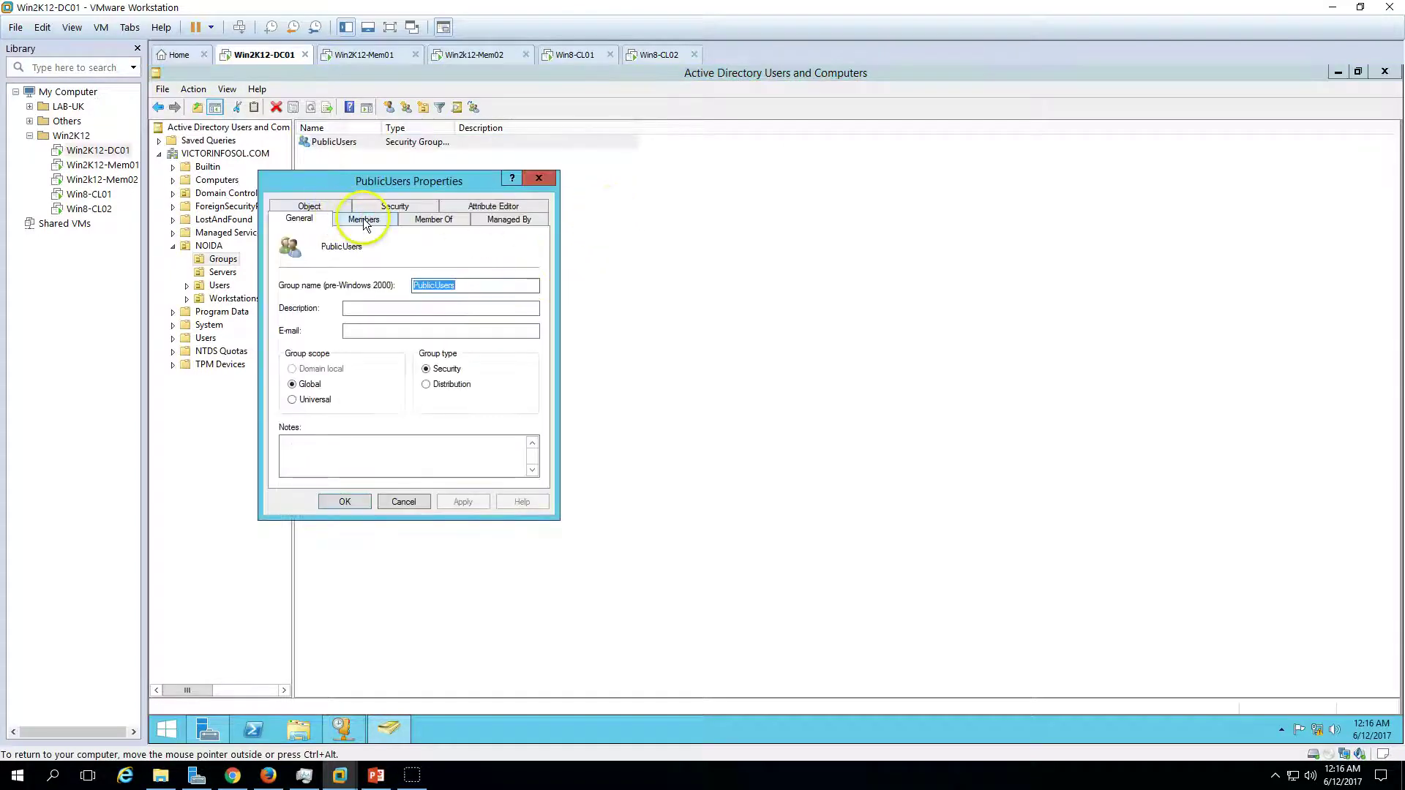
pyautogui.click(363, 219)
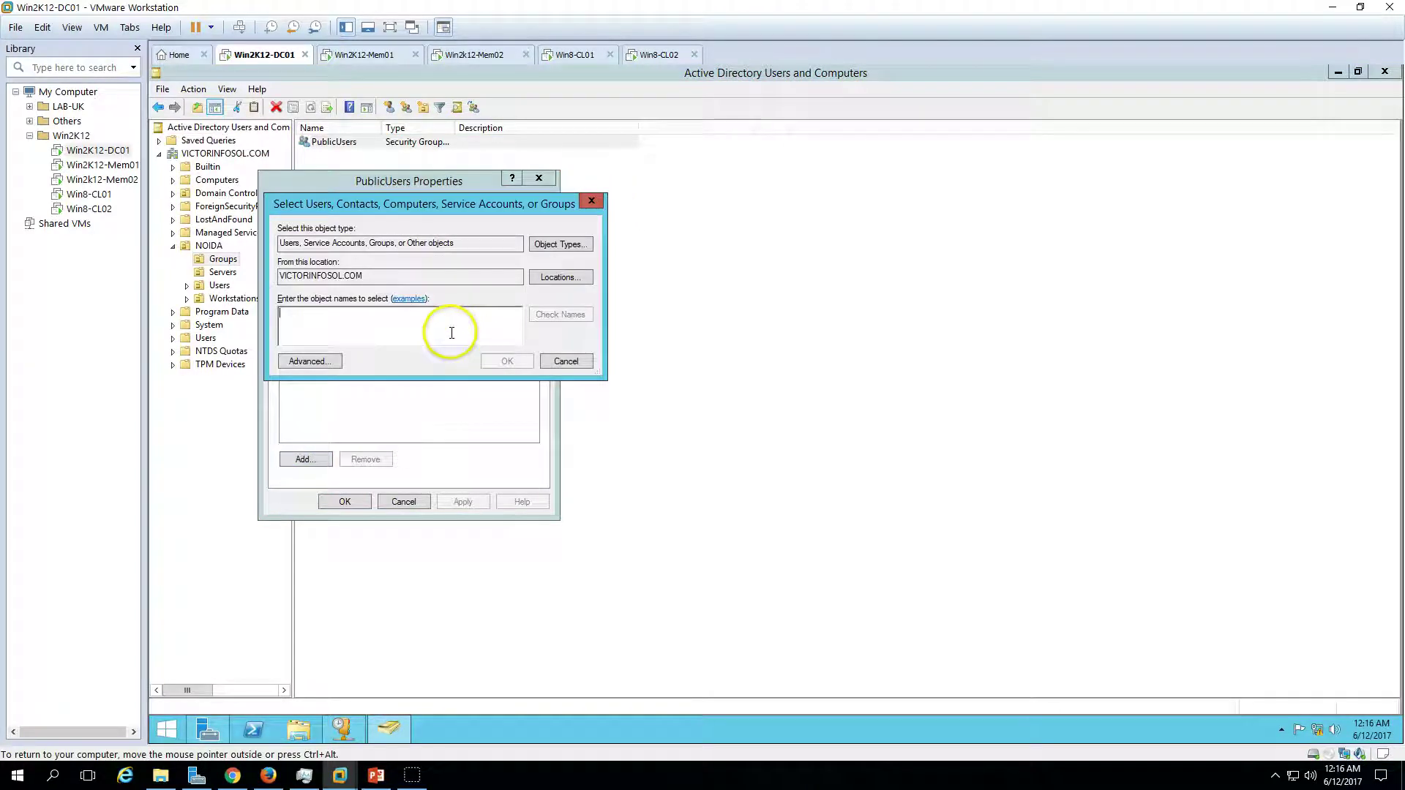
pyautogui.write('user')
pyautogui.press('Return')
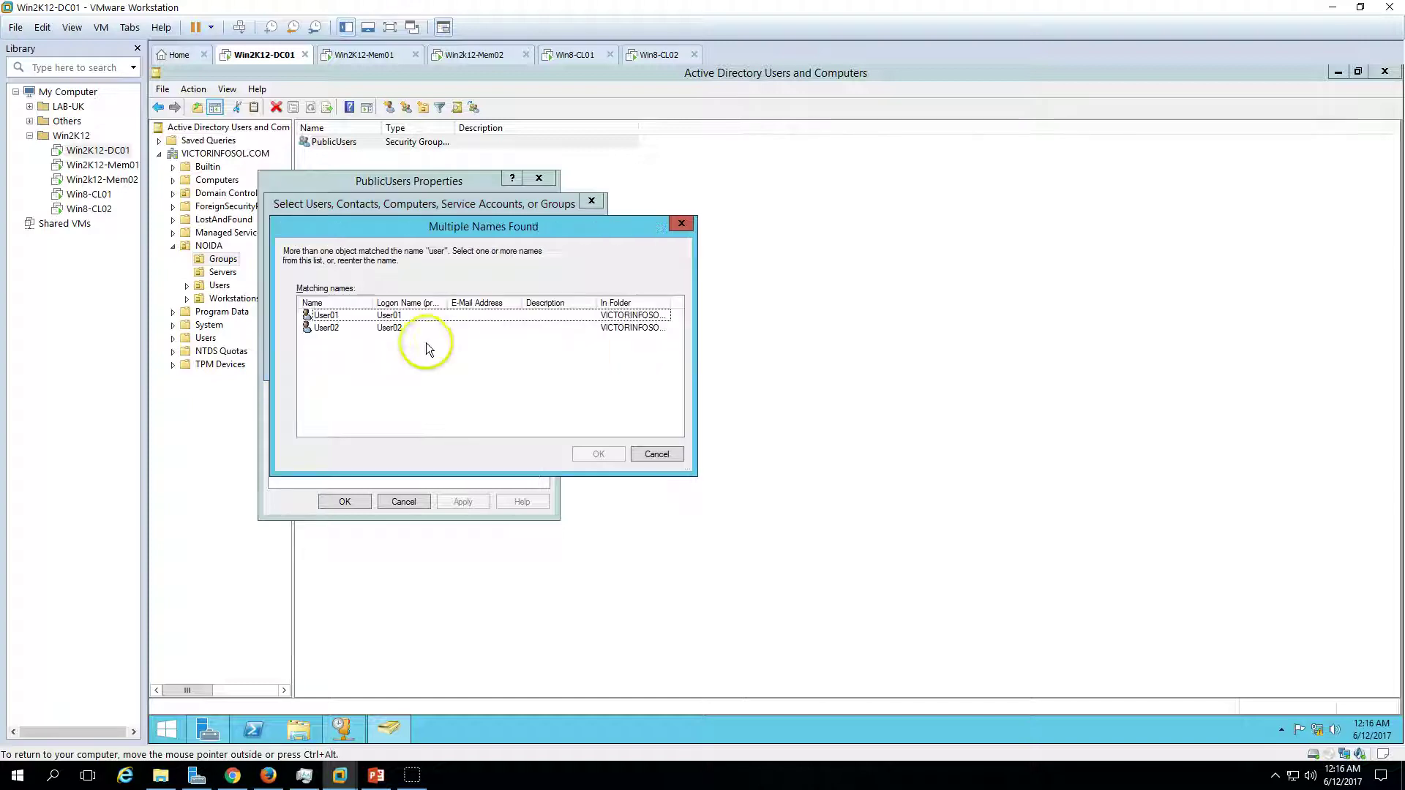
pyautogui.click(432, 322)
pyautogui.keyDown('shift'); pyautogui.click(418, 331); pyautogui.keyUp('shift')
pyautogui.click(581, 454)
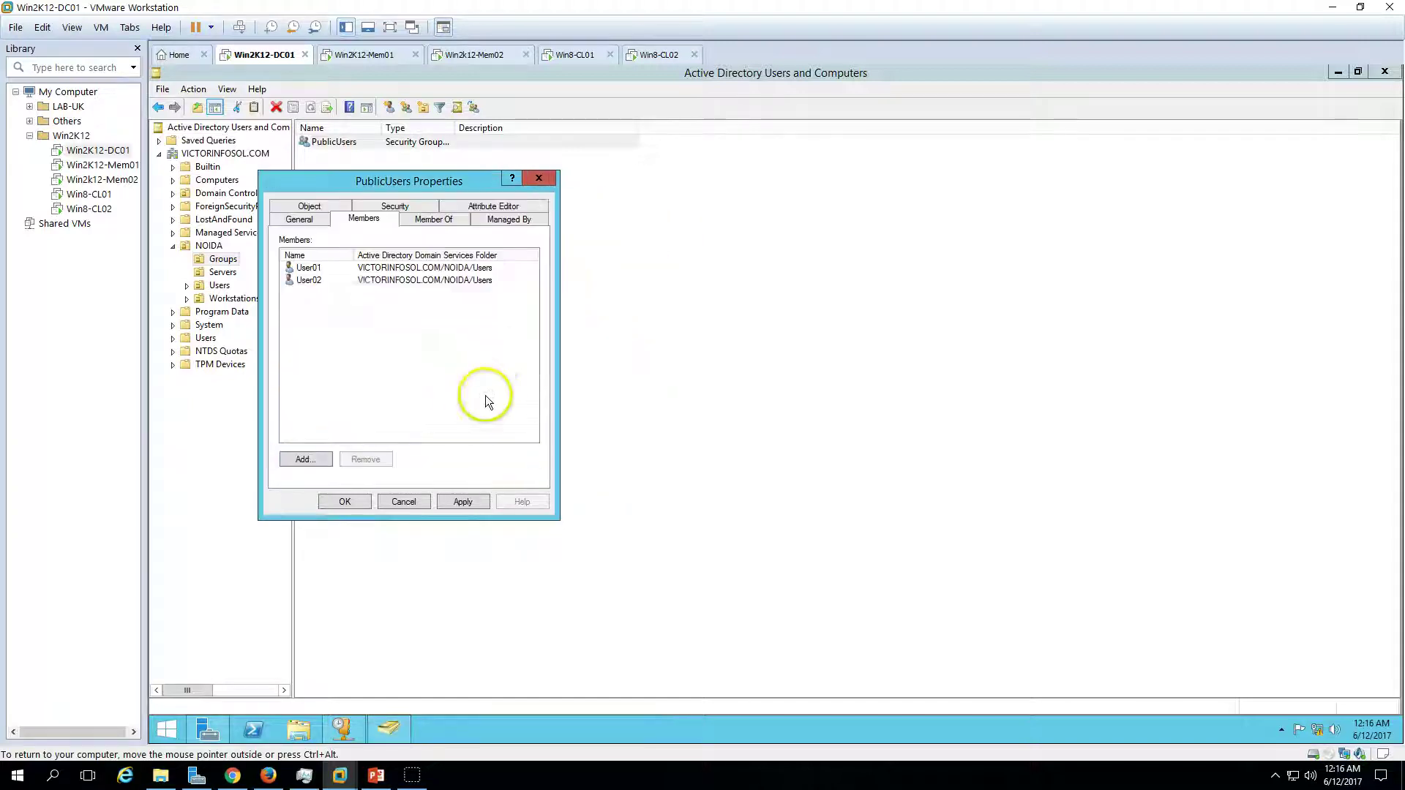
pyautogui.click(462, 501)
pyautogui.click(344, 501)
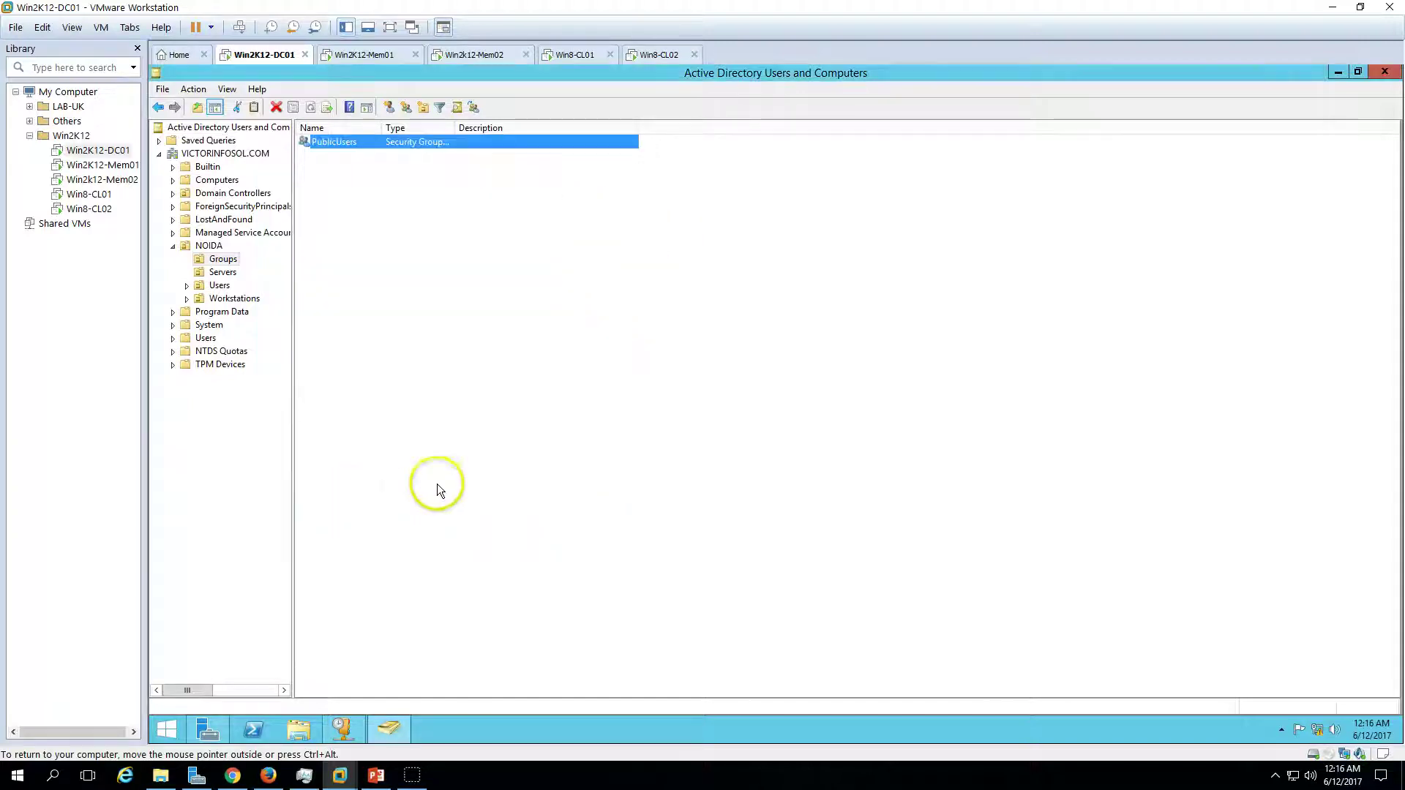
pyautogui.click(374, 54)
# - Grant PublicUsers Modify and Write permissions on the Public share's folder
pyautogui.click(477, 54)
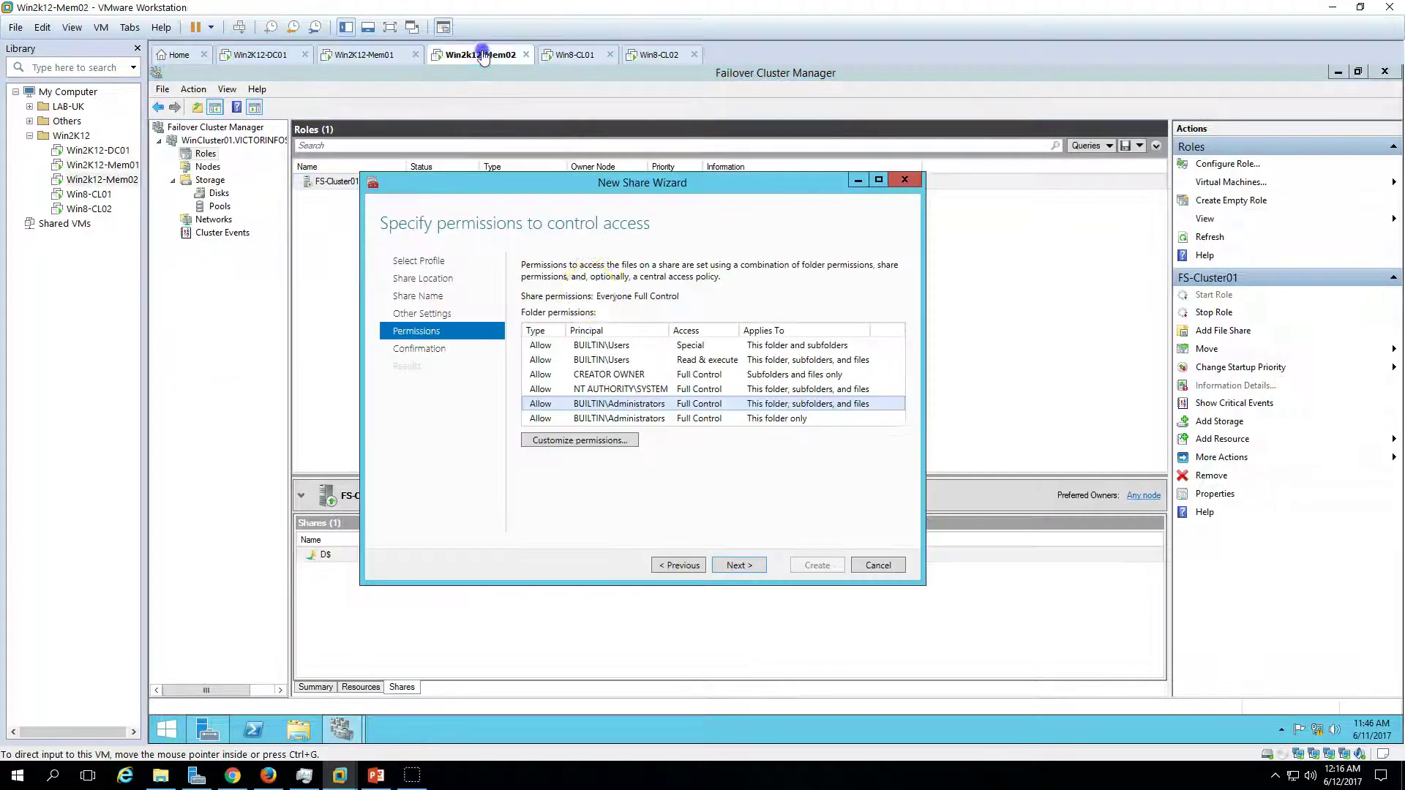
pyautogui.click(587, 439)
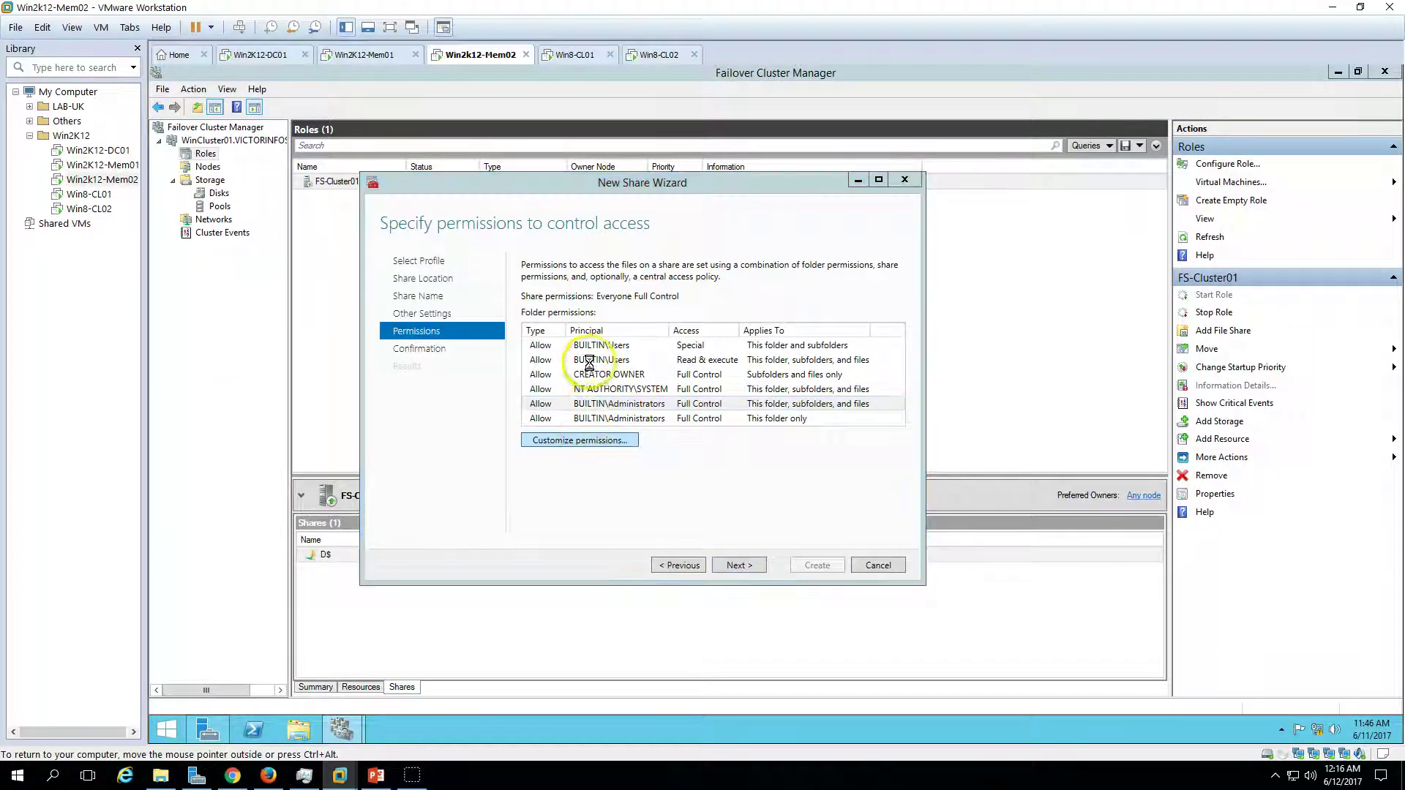
pyautogui.click(554, 487)
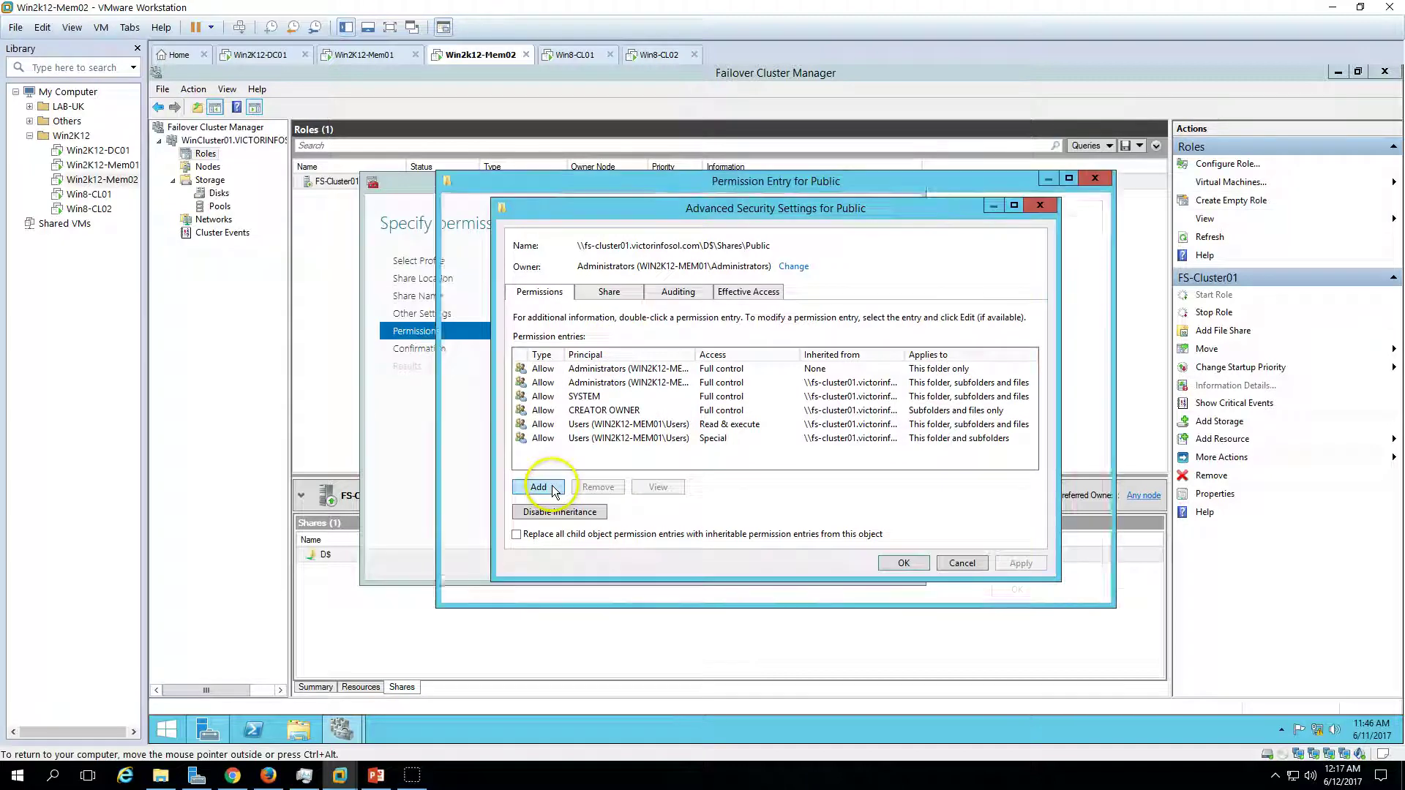
pyautogui.click(527, 219)
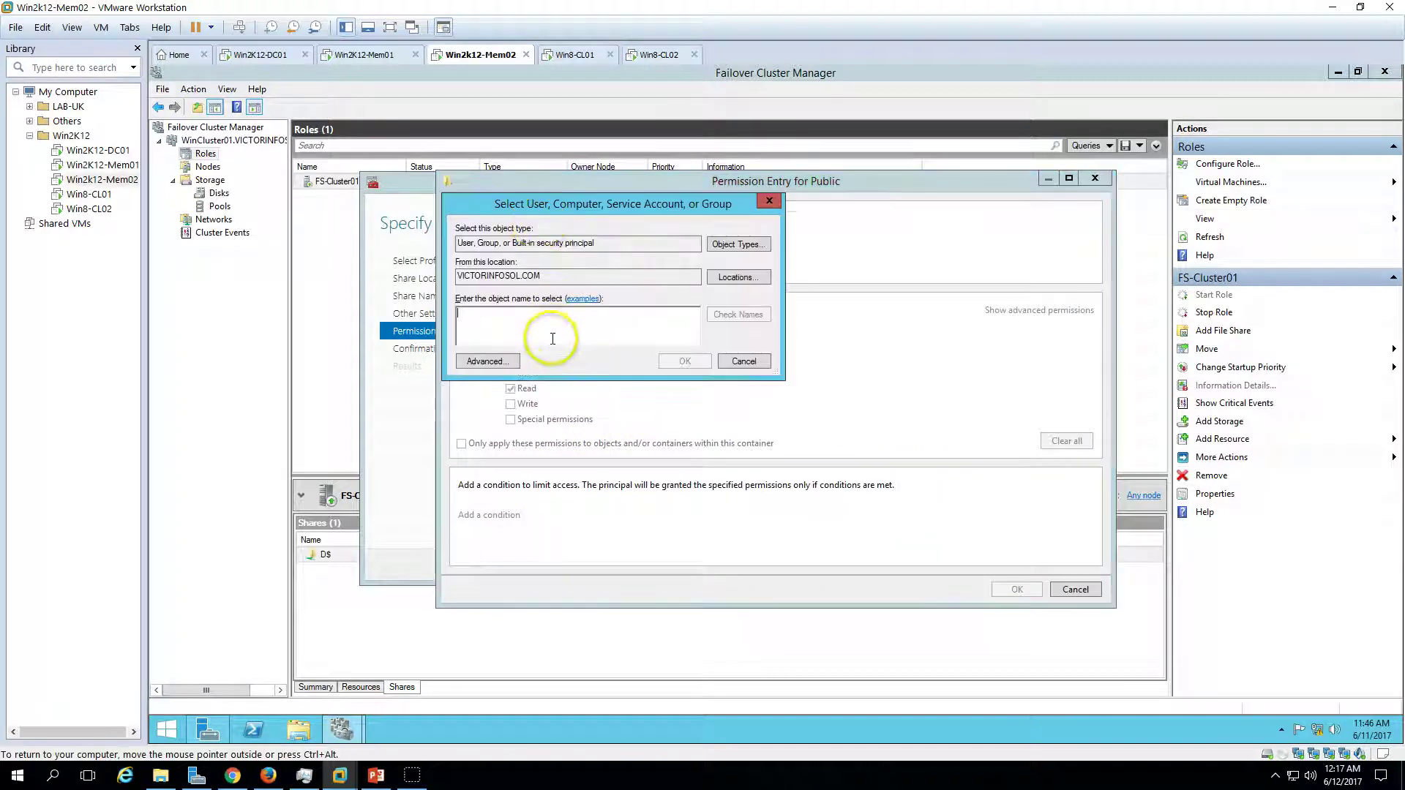
pyautogui.write('publ')
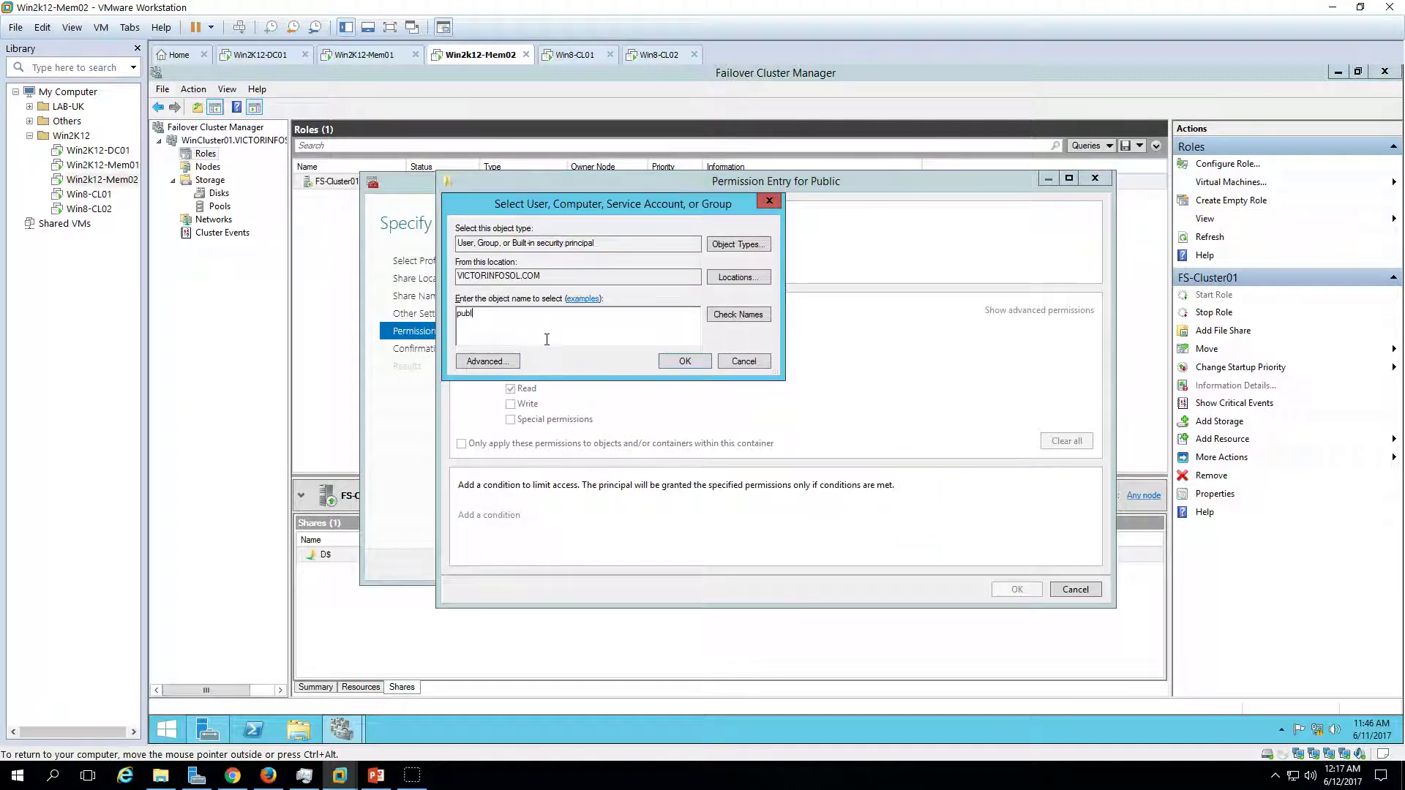
pyautogui.write('ic')
pyautogui.press('Return')
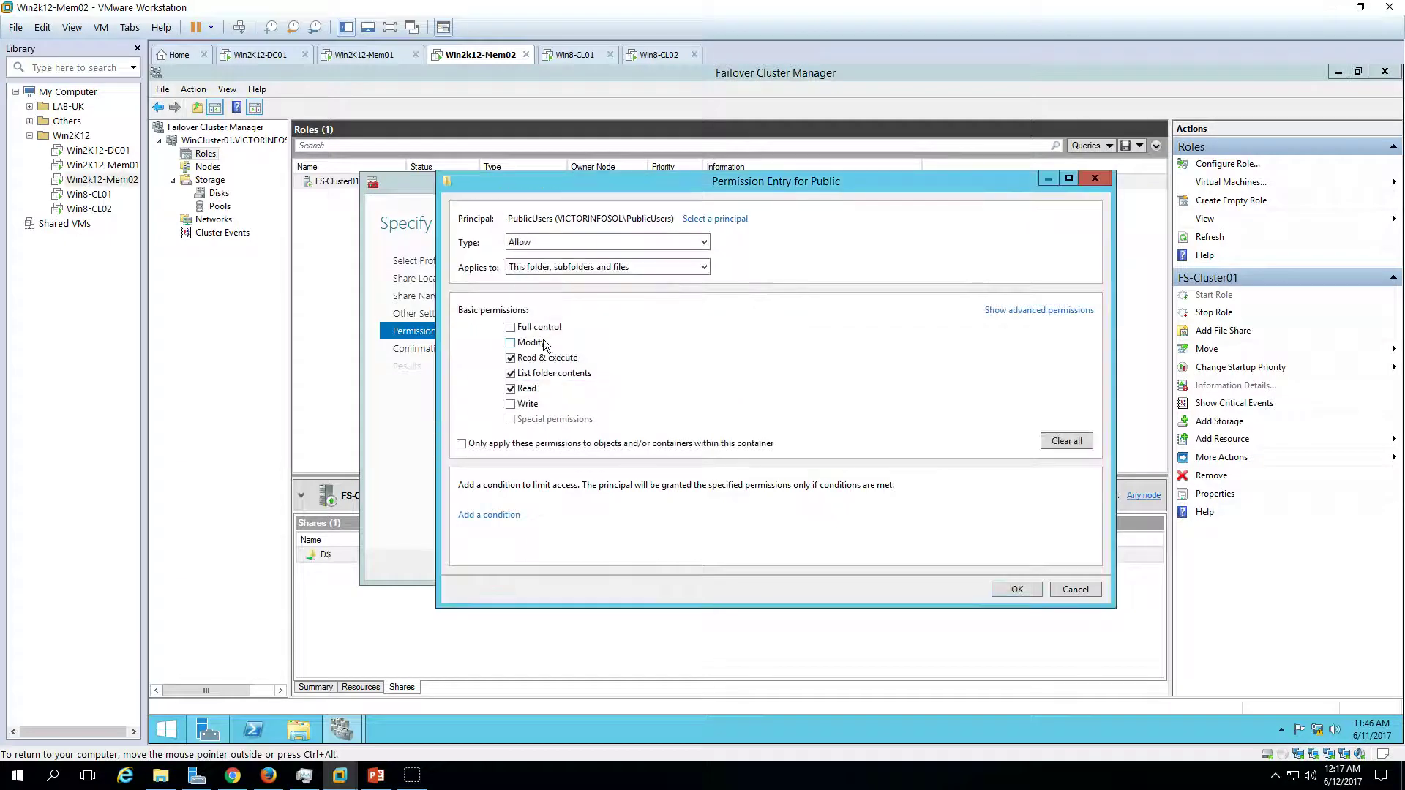
pyautogui.moveTo(667, 219); pyautogui.dragTo(615, 219)
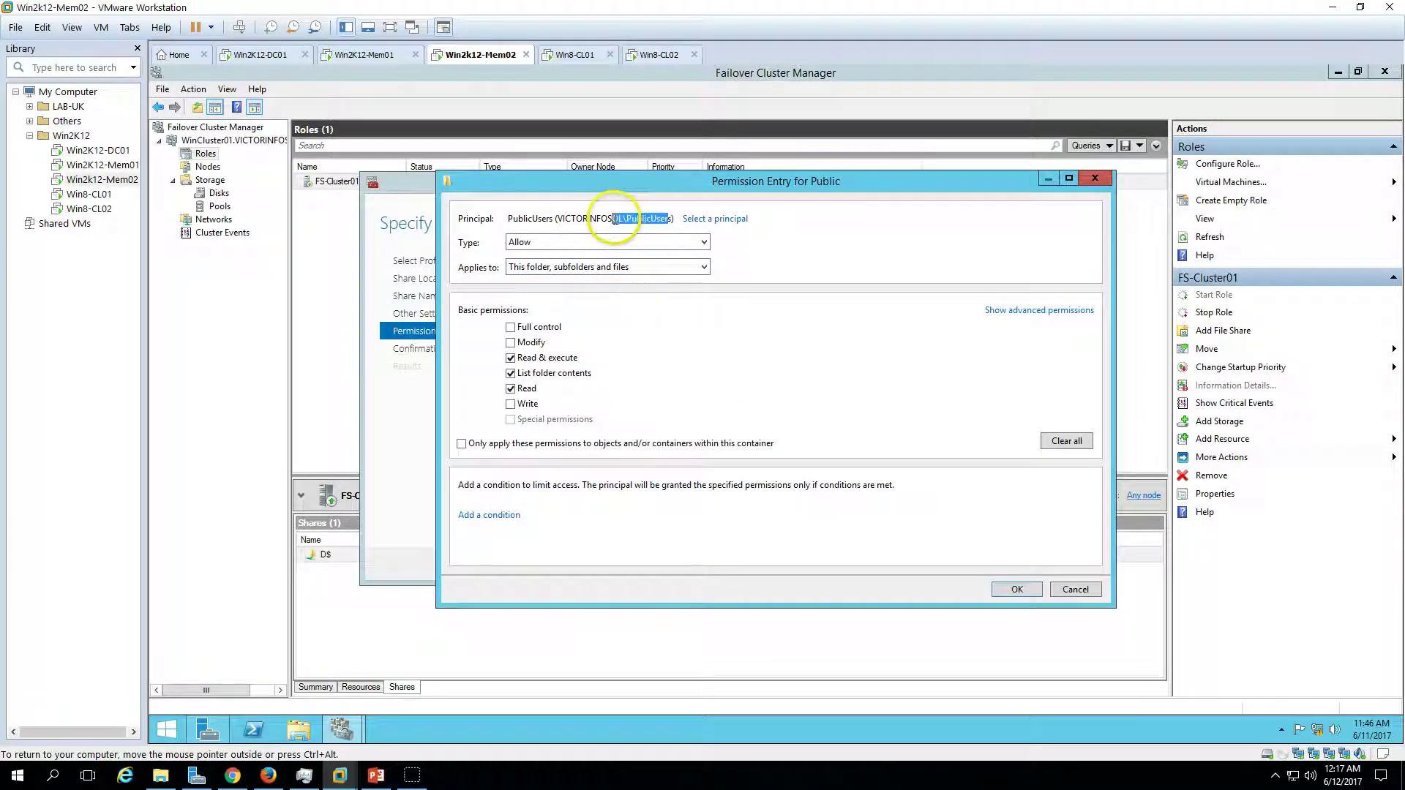
pyautogui.click(510, 342)
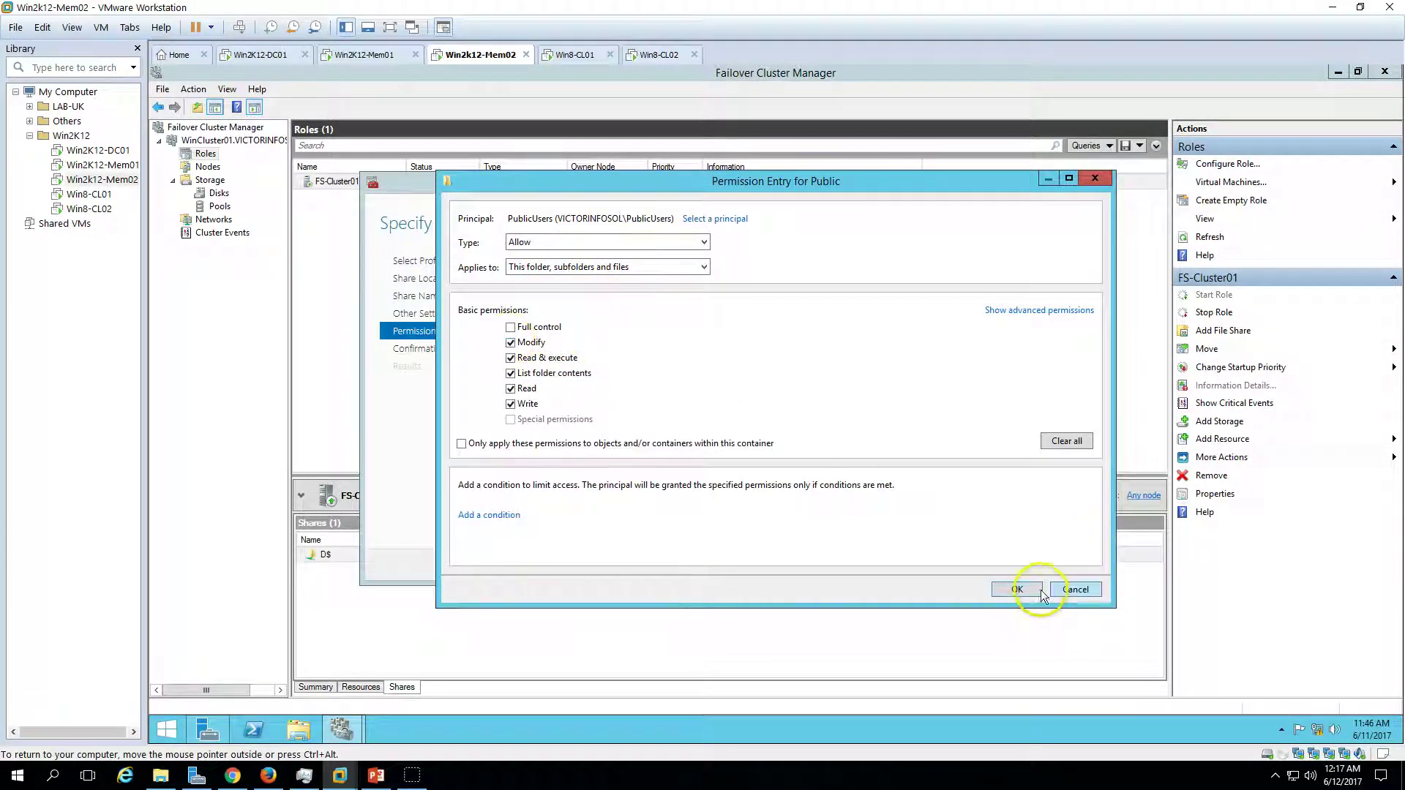
pyautogui.click(1018, 589)
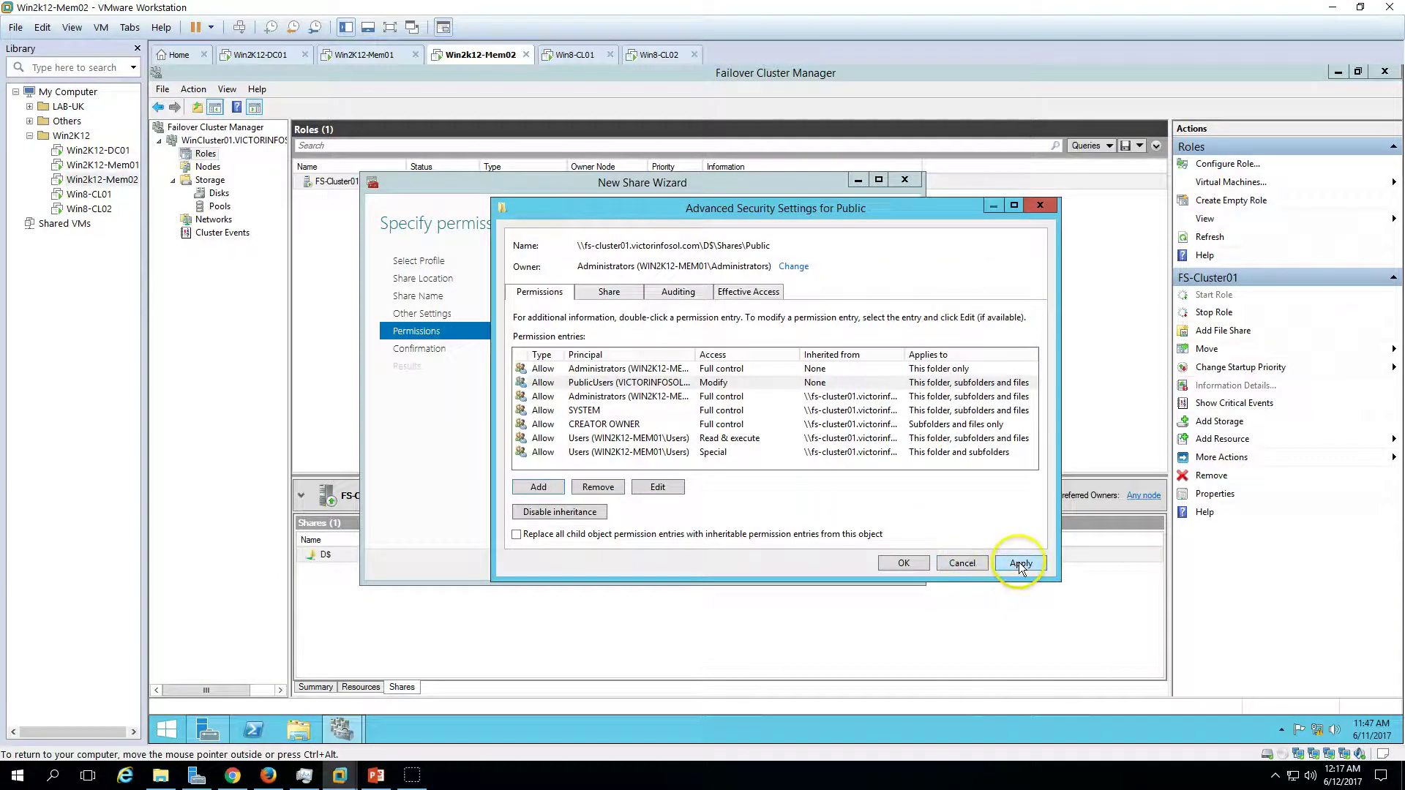
pyautogui.click(1021, 565)
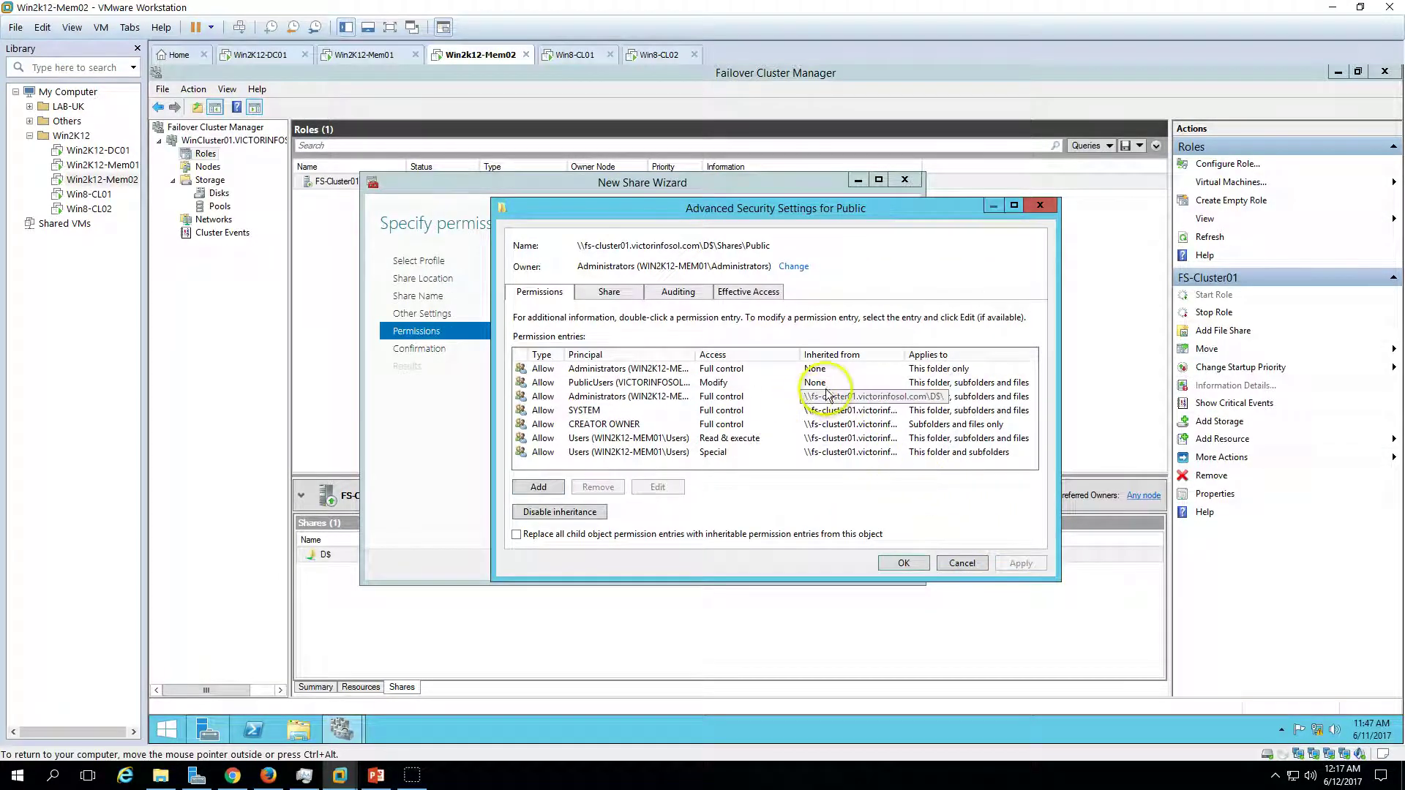
pyautogui.click(908, 565)
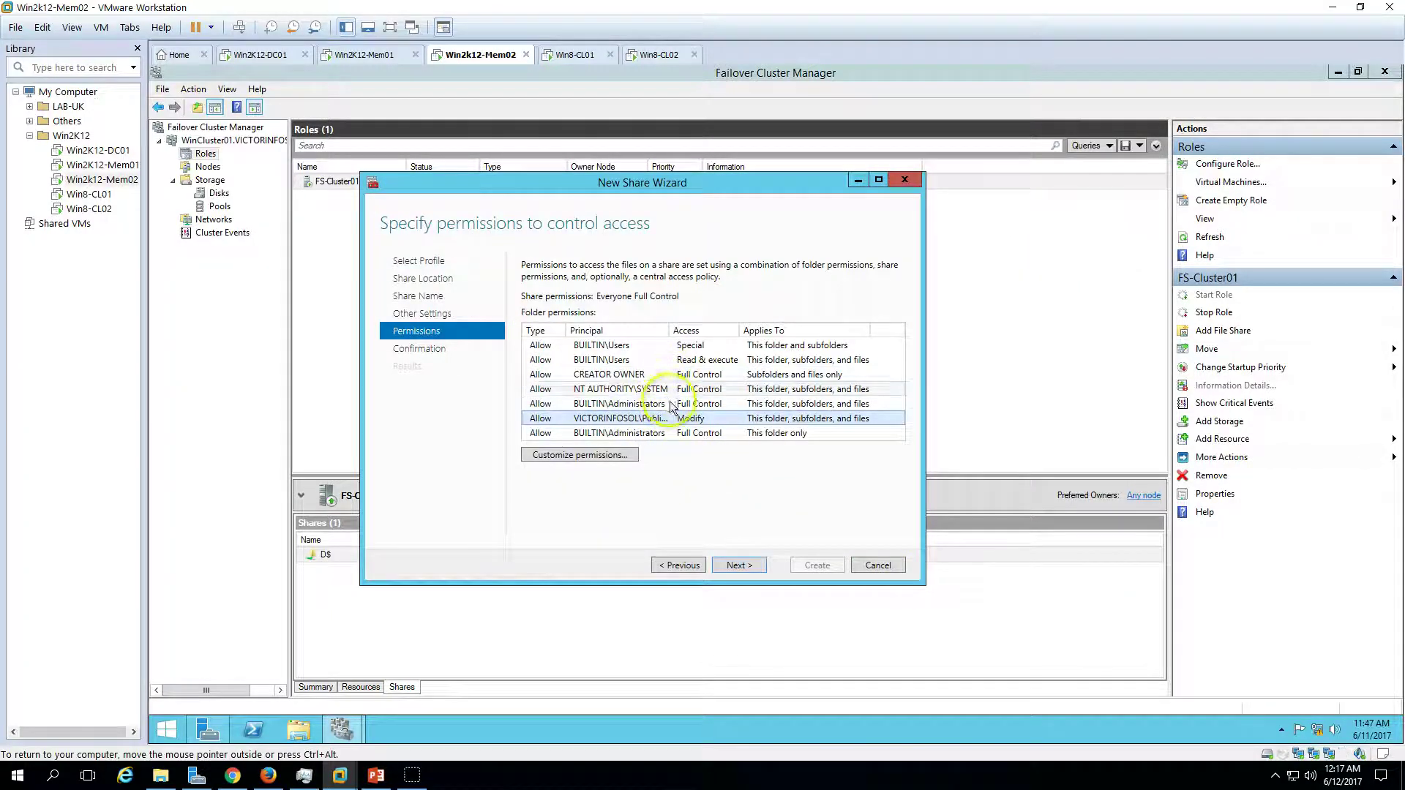
# - Create the Public share, select it in the shares list, then switch to the first Windows 8 client
pyautogui.moveTo(668, 330); pyautogui.dragTo(687, 330)
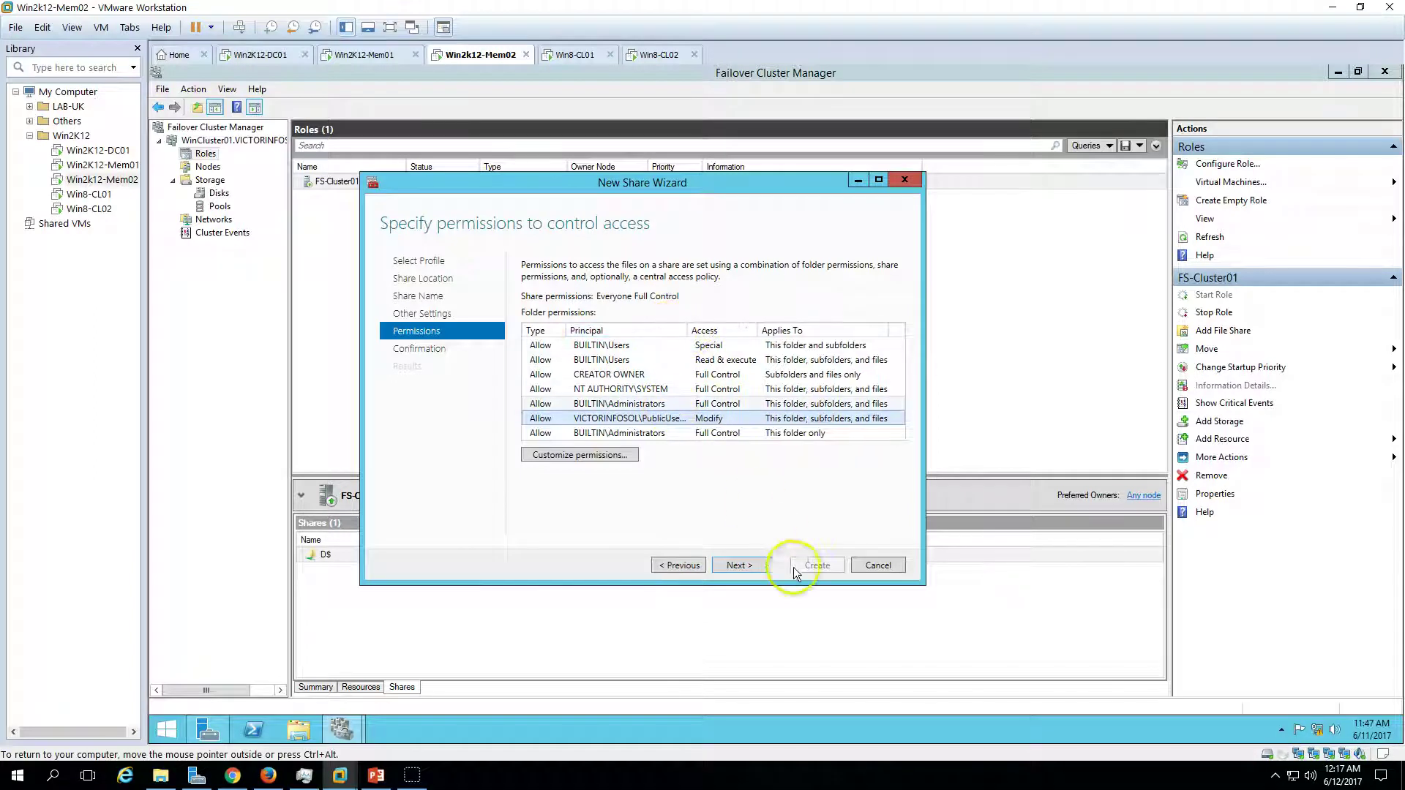
pyautogui.click(749, 564)
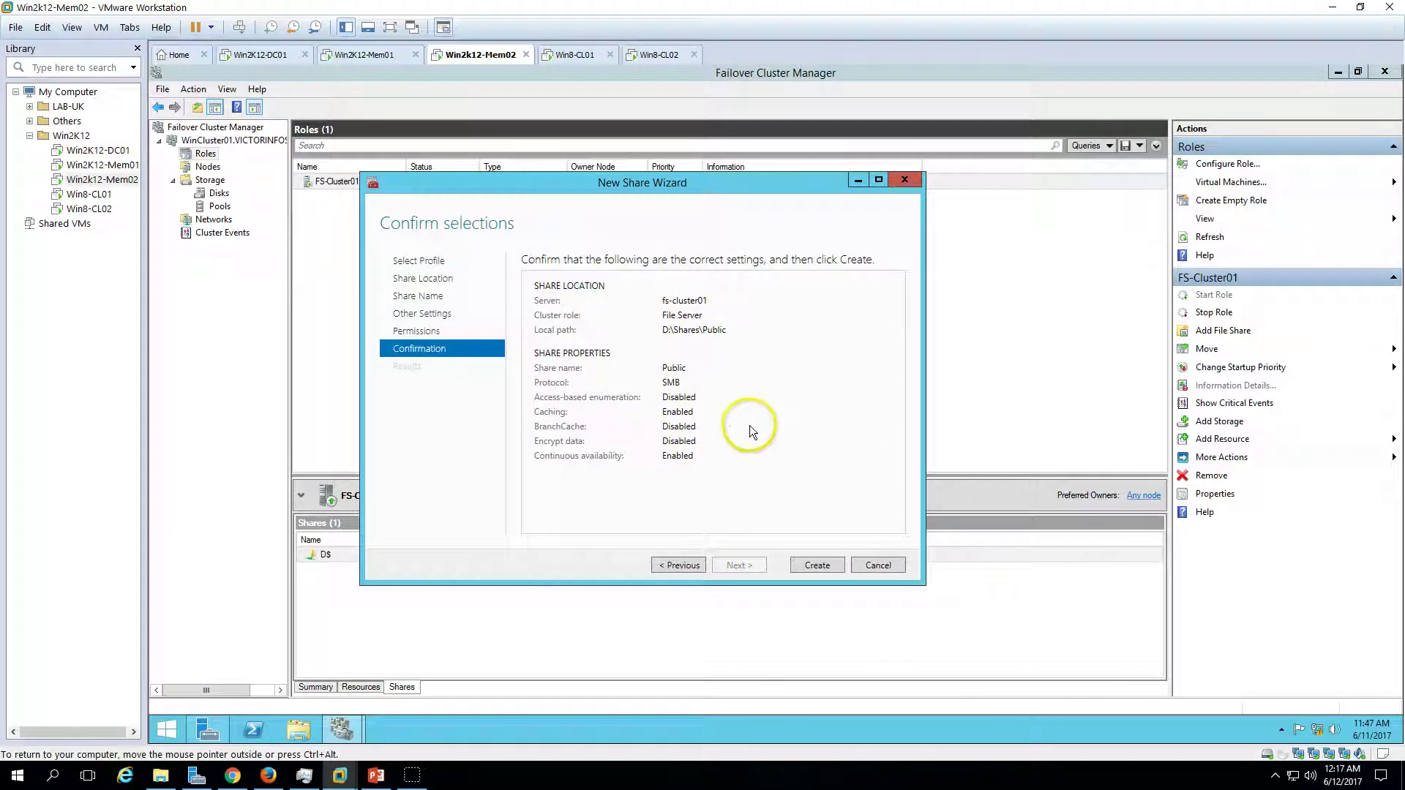
pyautogui.click(820, 565)
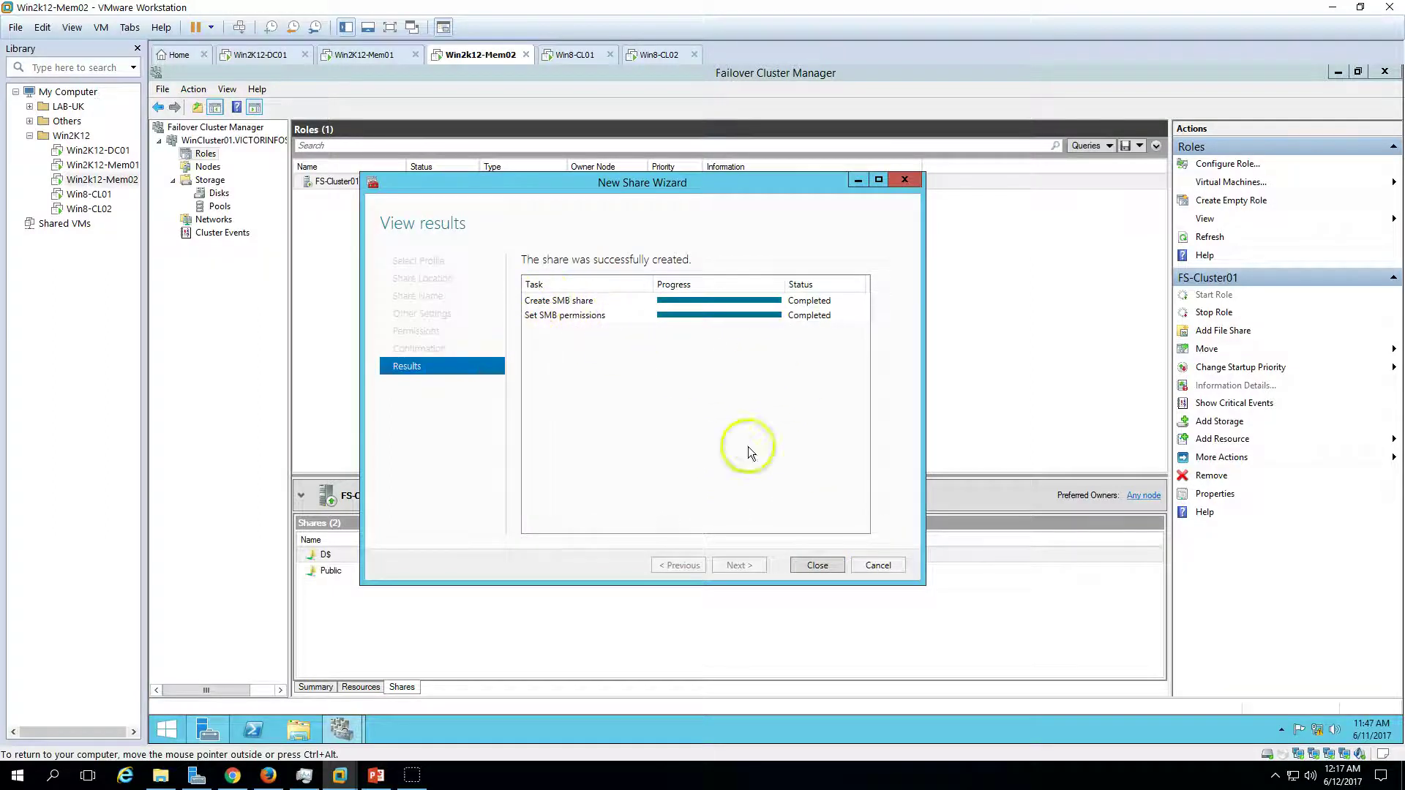
pyautogui.click(823, 565)
pyautogui.click(458, 572)
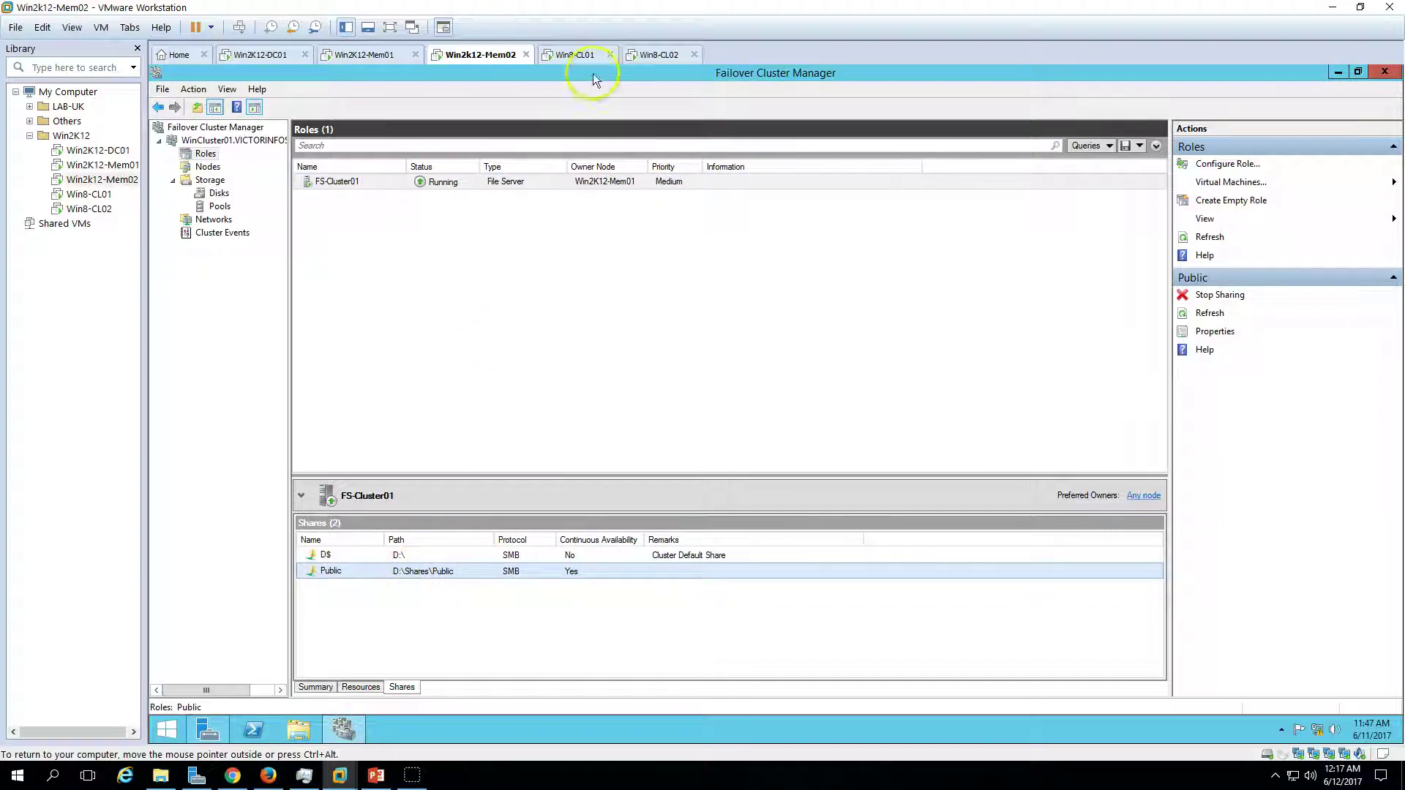
pyautogui.click(574, 54)
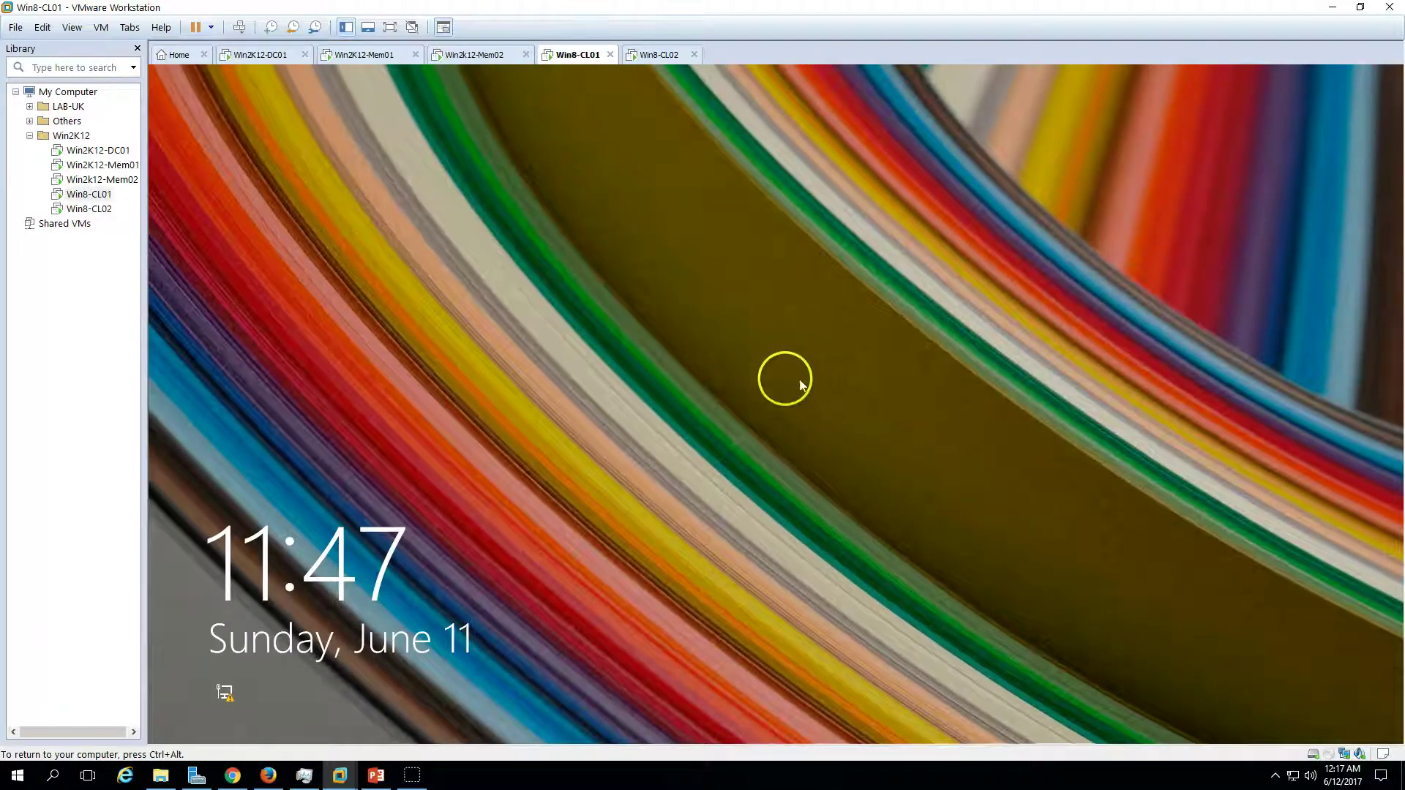
# - Log on to Win8-CL01 and Win8-CL02 with the two domain user accounts, then return to Win2K12-DC01
pyautogui.click(800, 380)
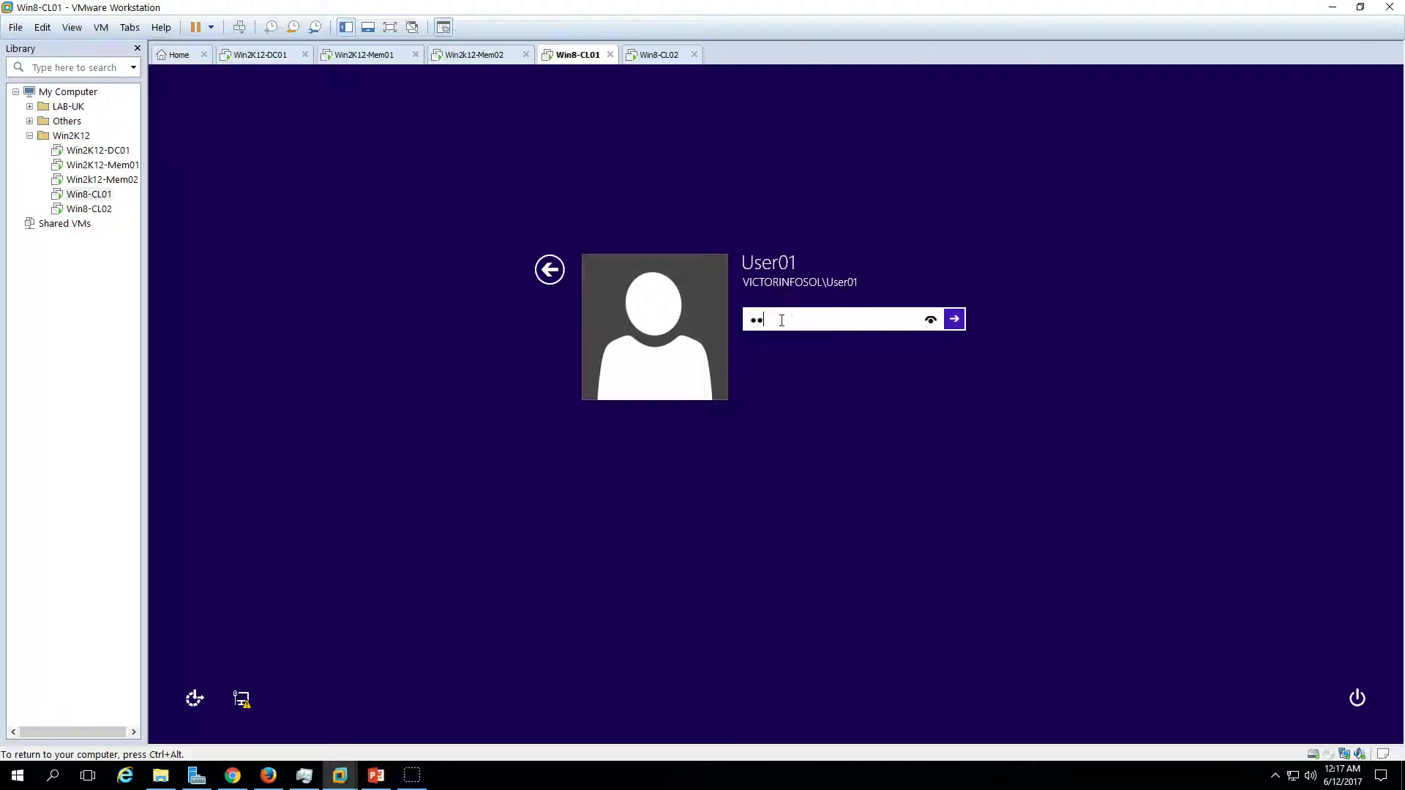
pyautogui.press('Return')
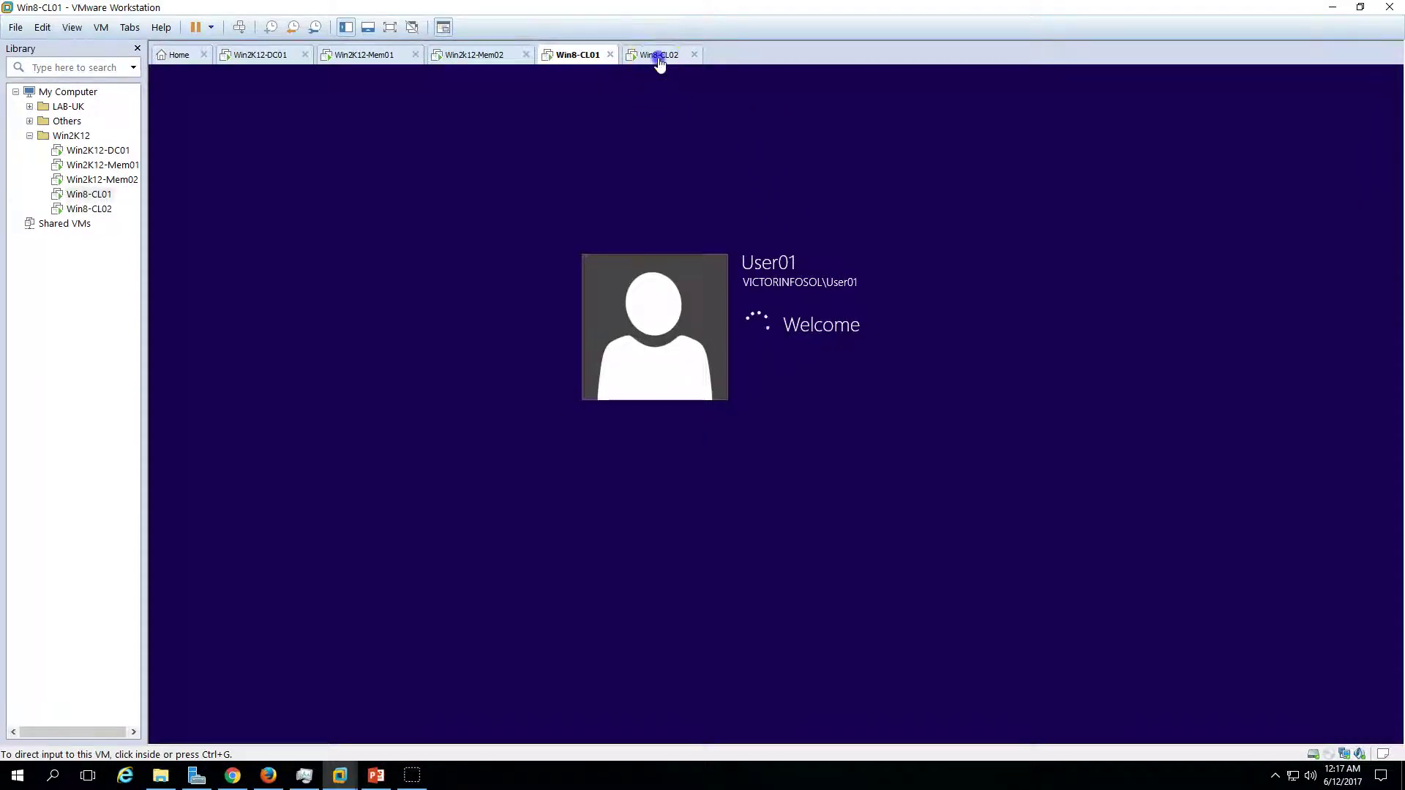
pyautogui.click(659, 56)
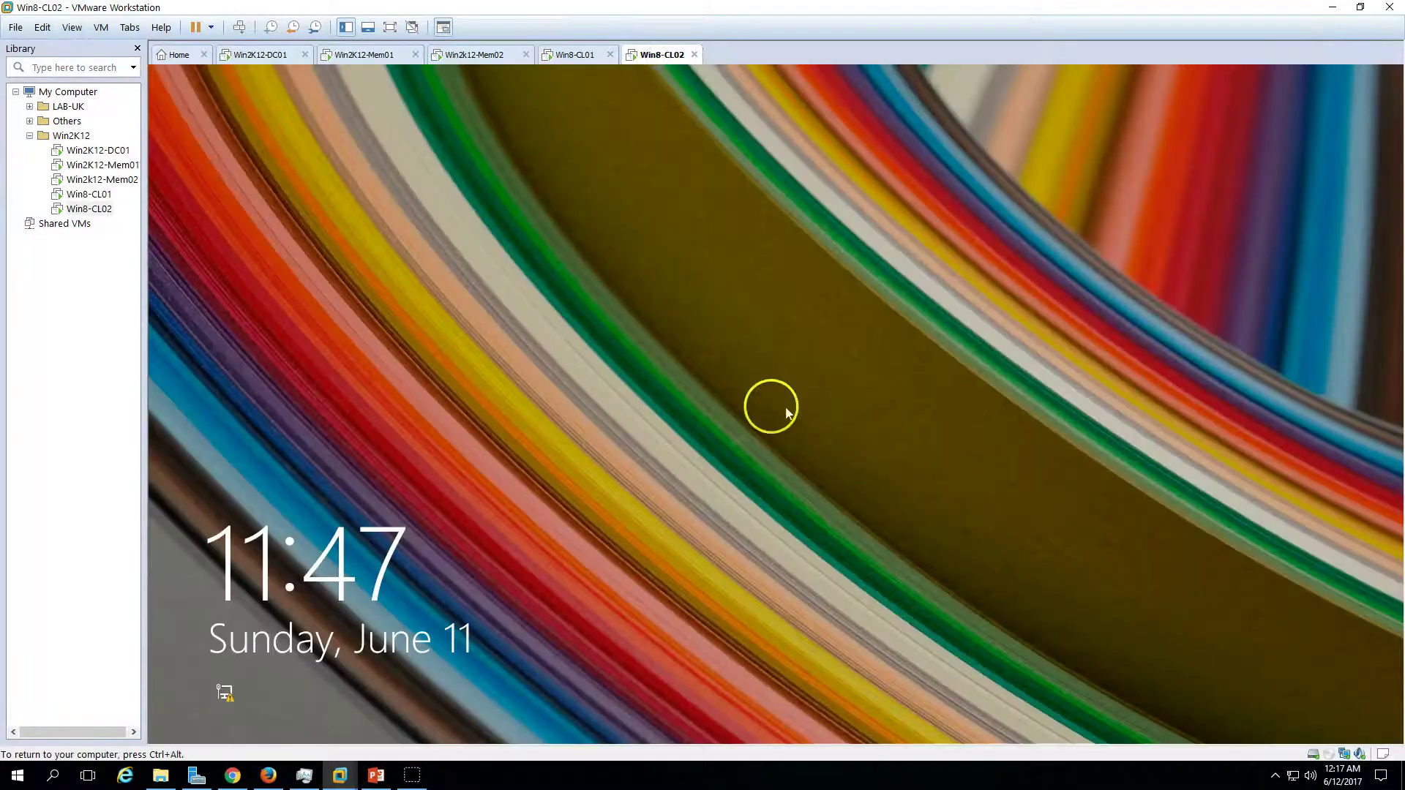
pyautogui.click(768, 407)
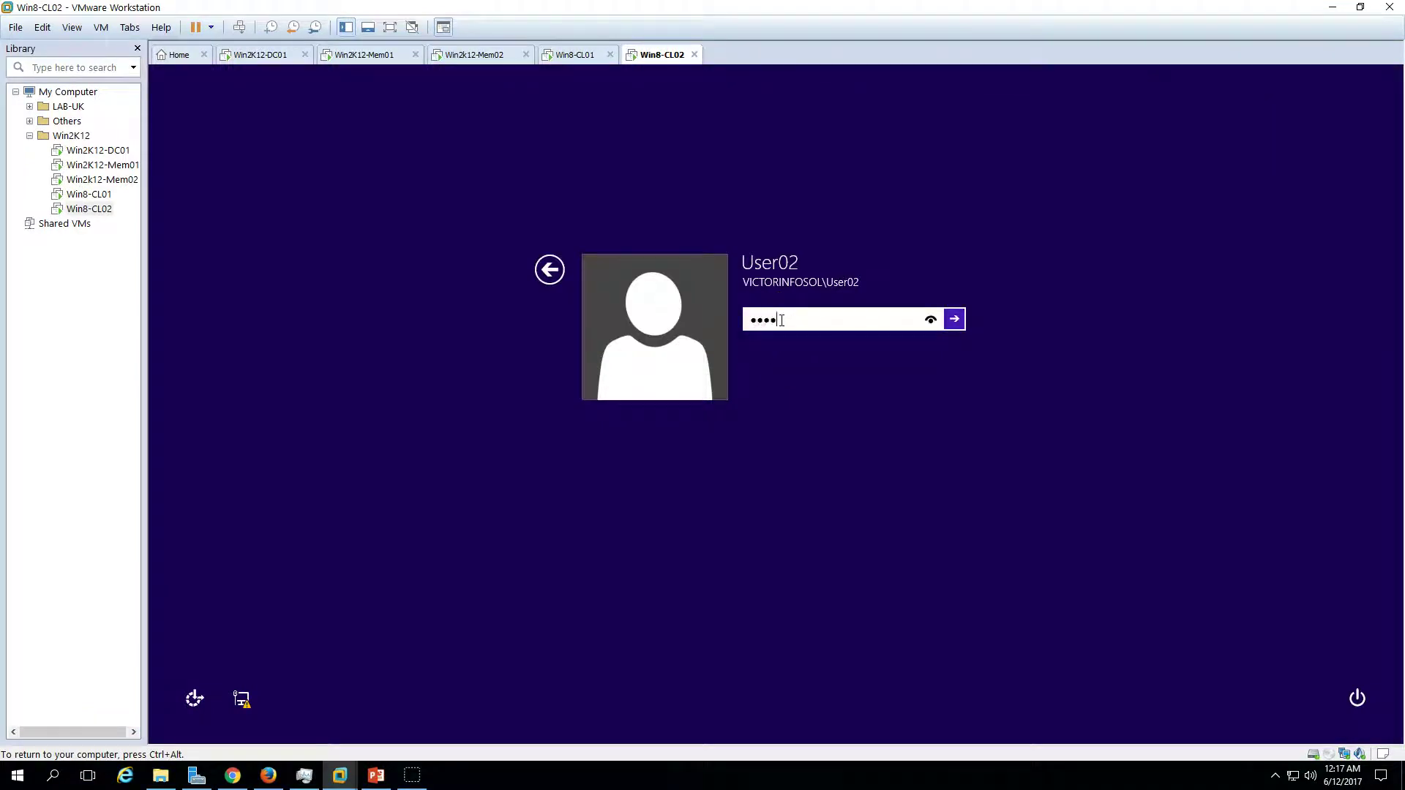
pyautogui.press('Return')
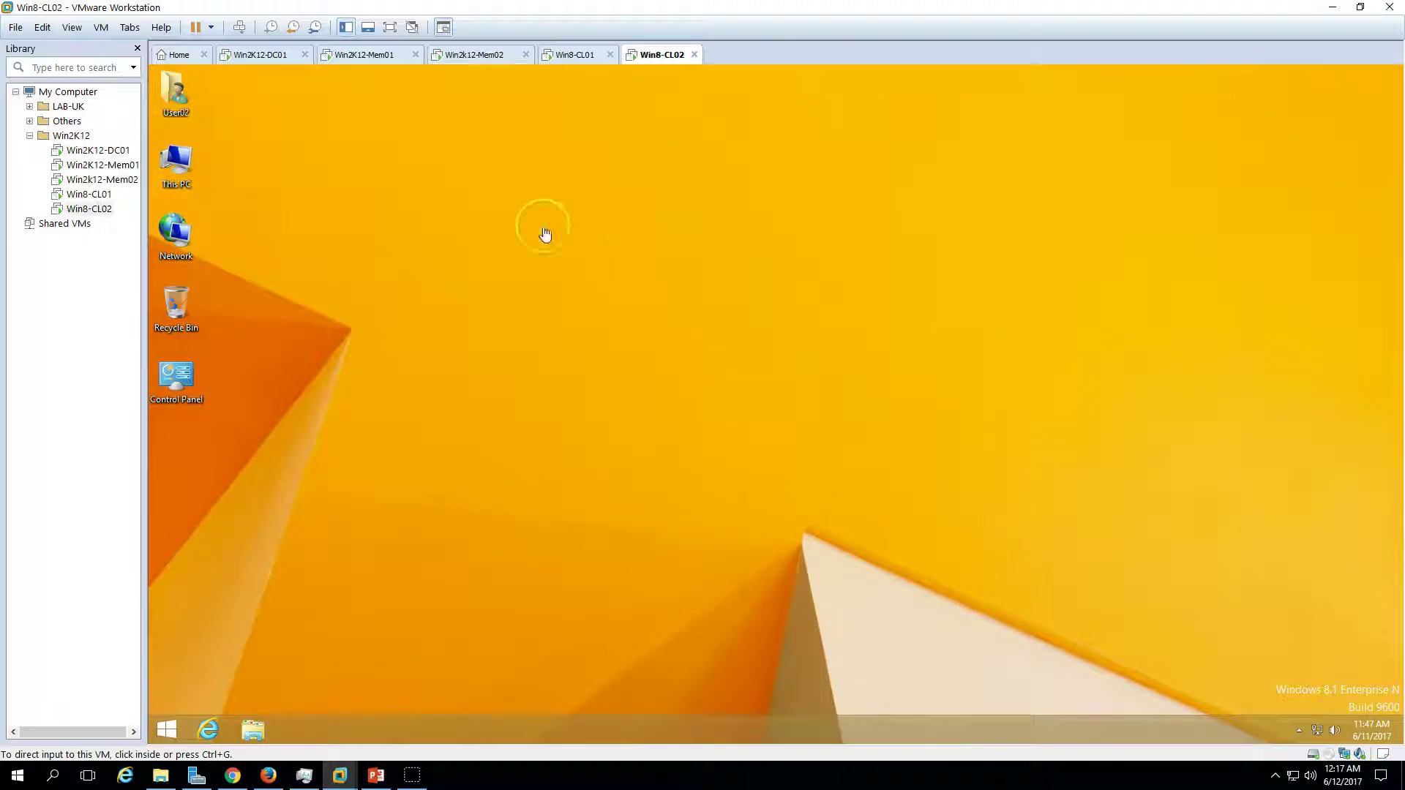
pyautogui.click(275, 56)
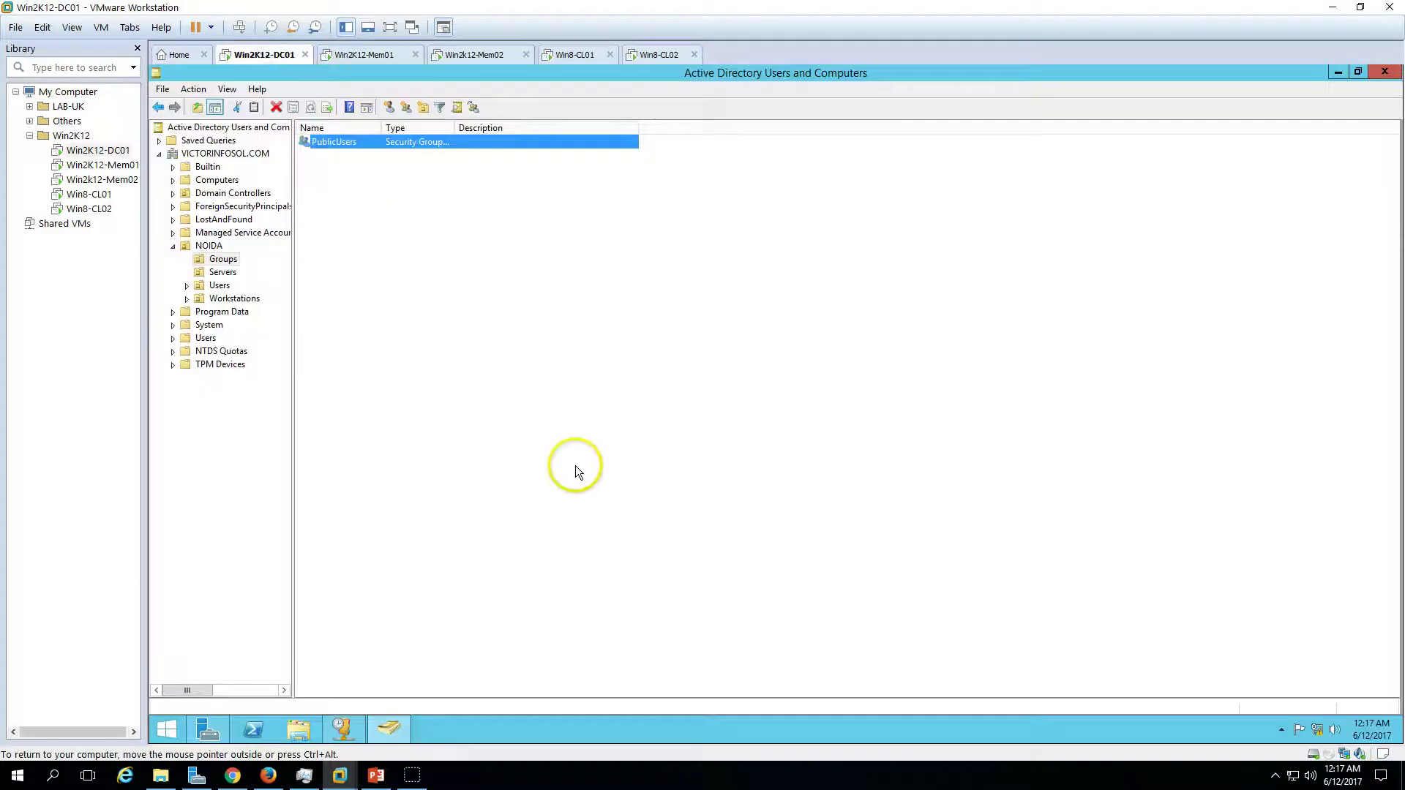
# - On Win2K12-Mem02, review the Public share's Permissions and Settings, then cancel without changes
pyautogui.click(364, 55)
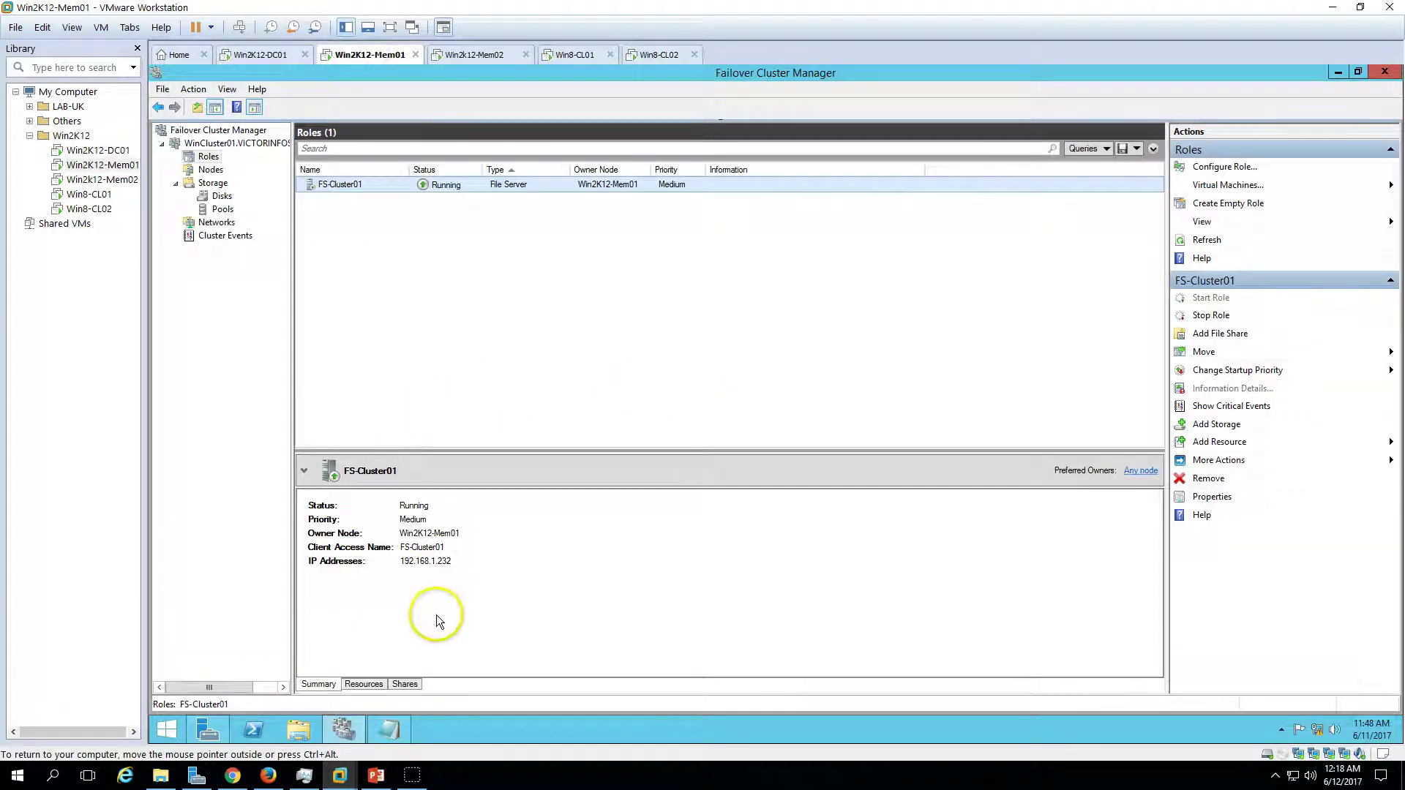
pyautogui.click(486, 54)
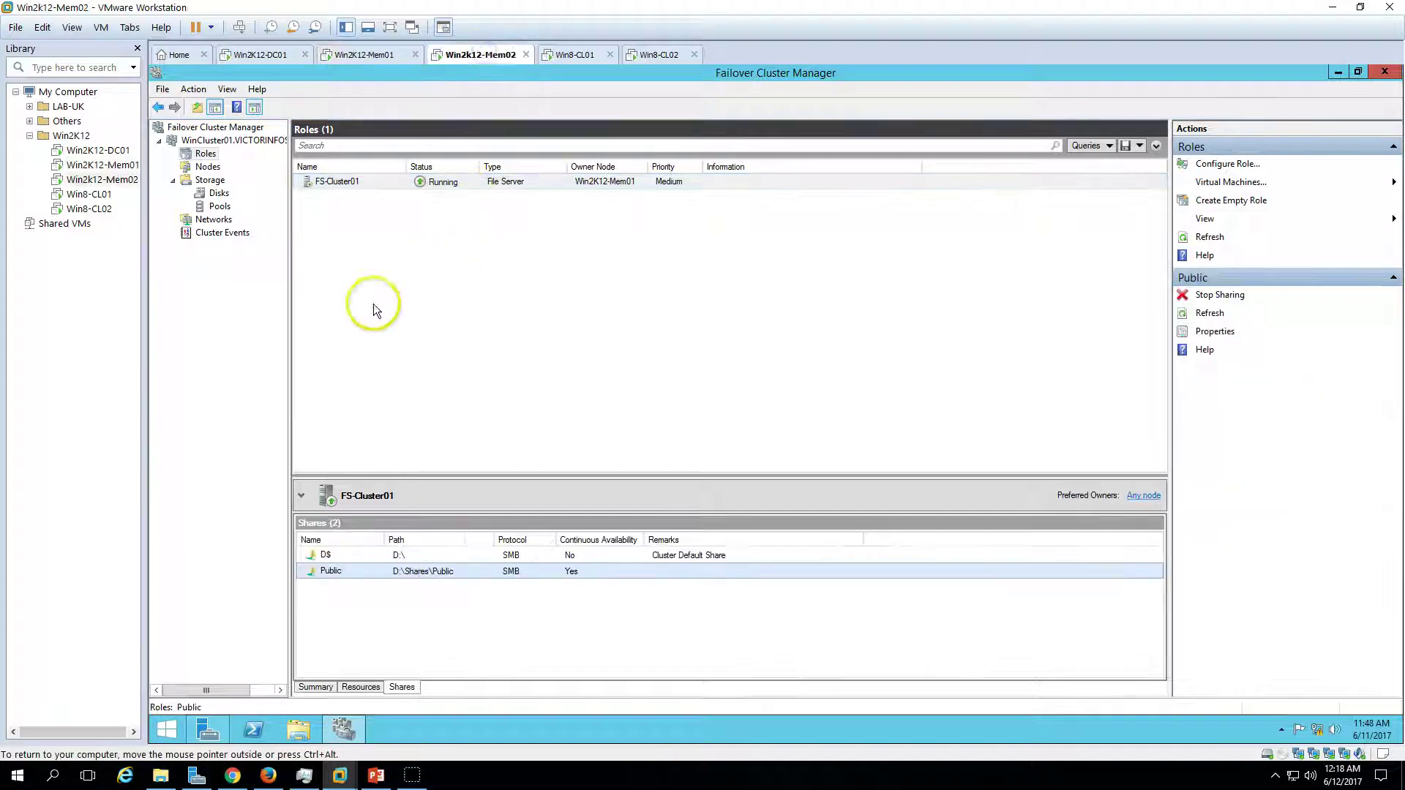
pyautogui.rightClick(452, 571)
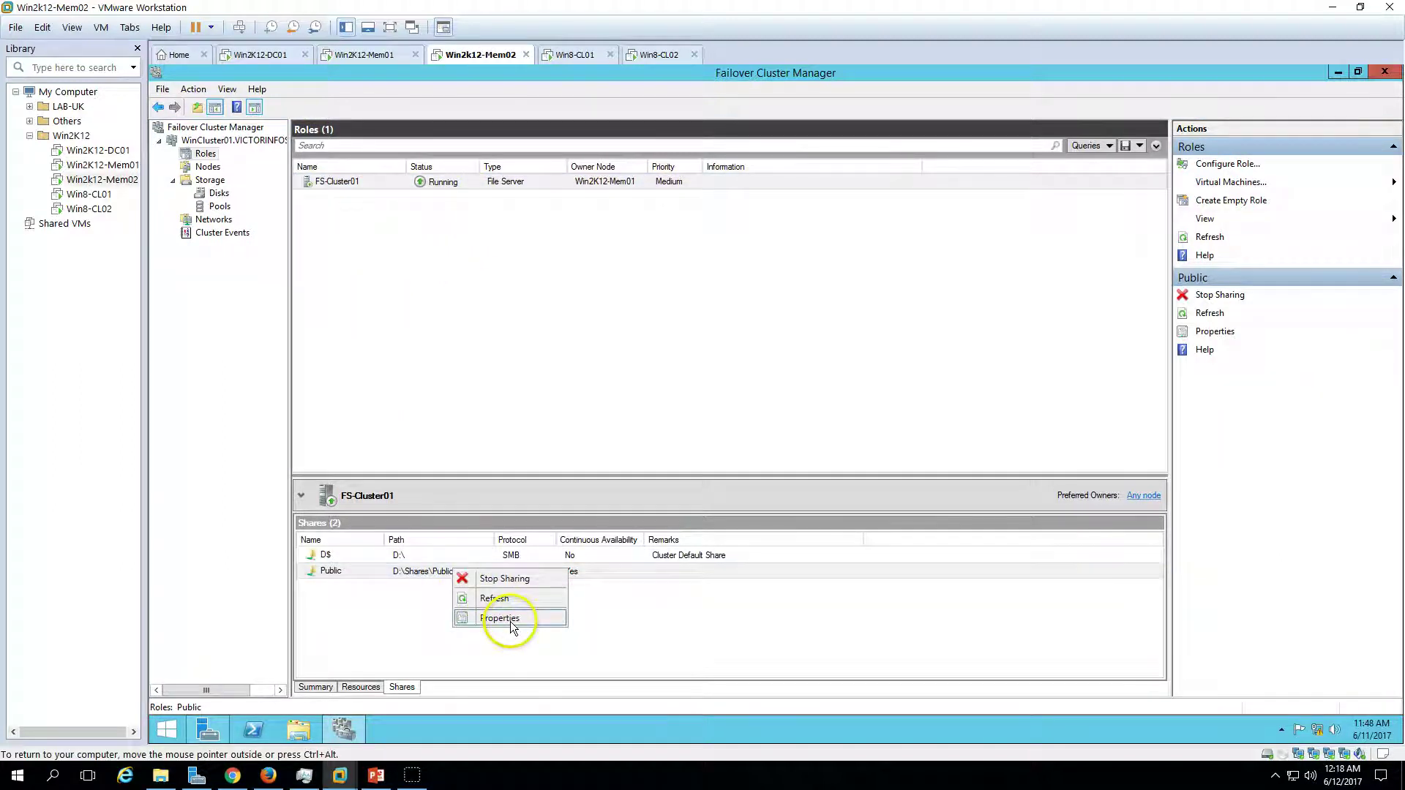
pyautogui.click(505, 619)
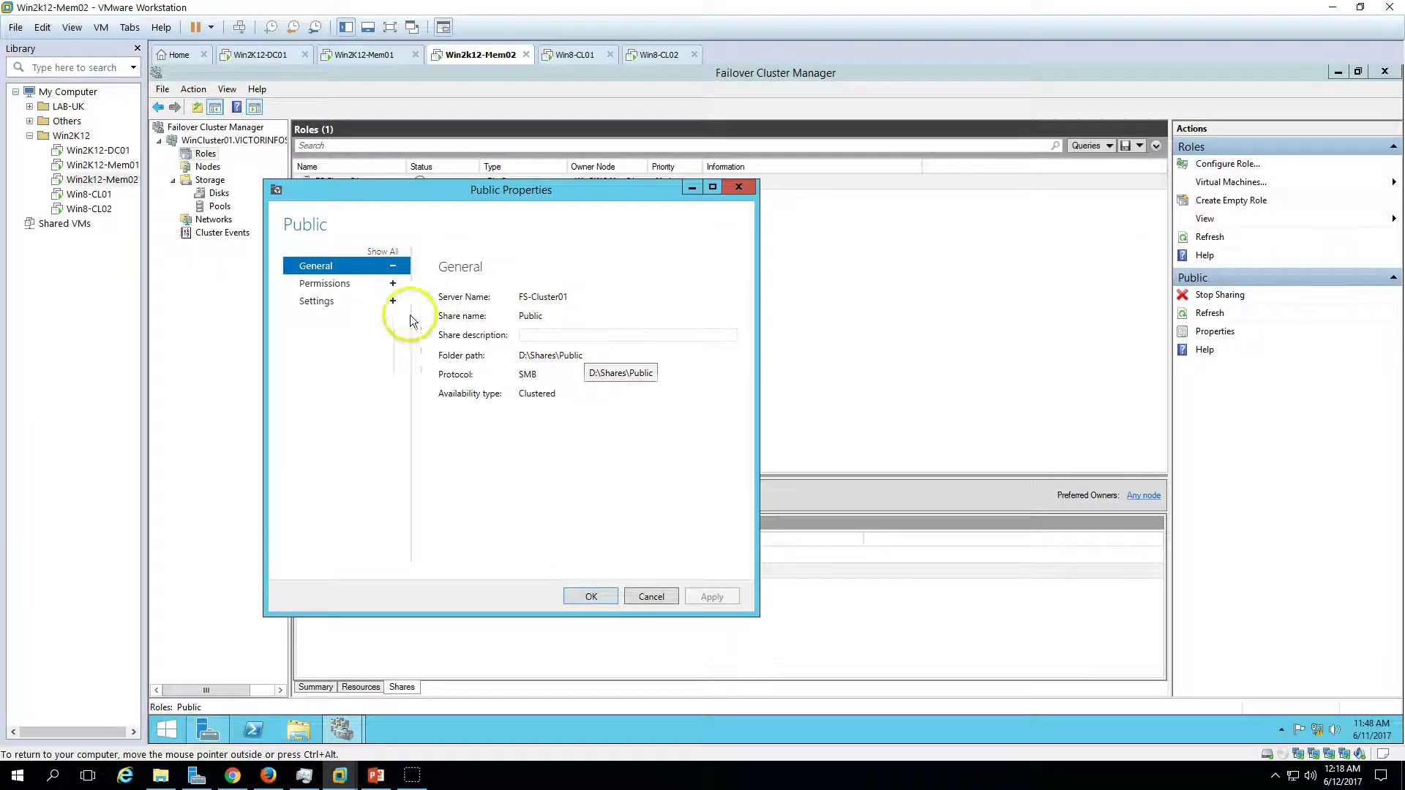
pyautogui.click(344, 284)
pyautogui.click(337, 304)
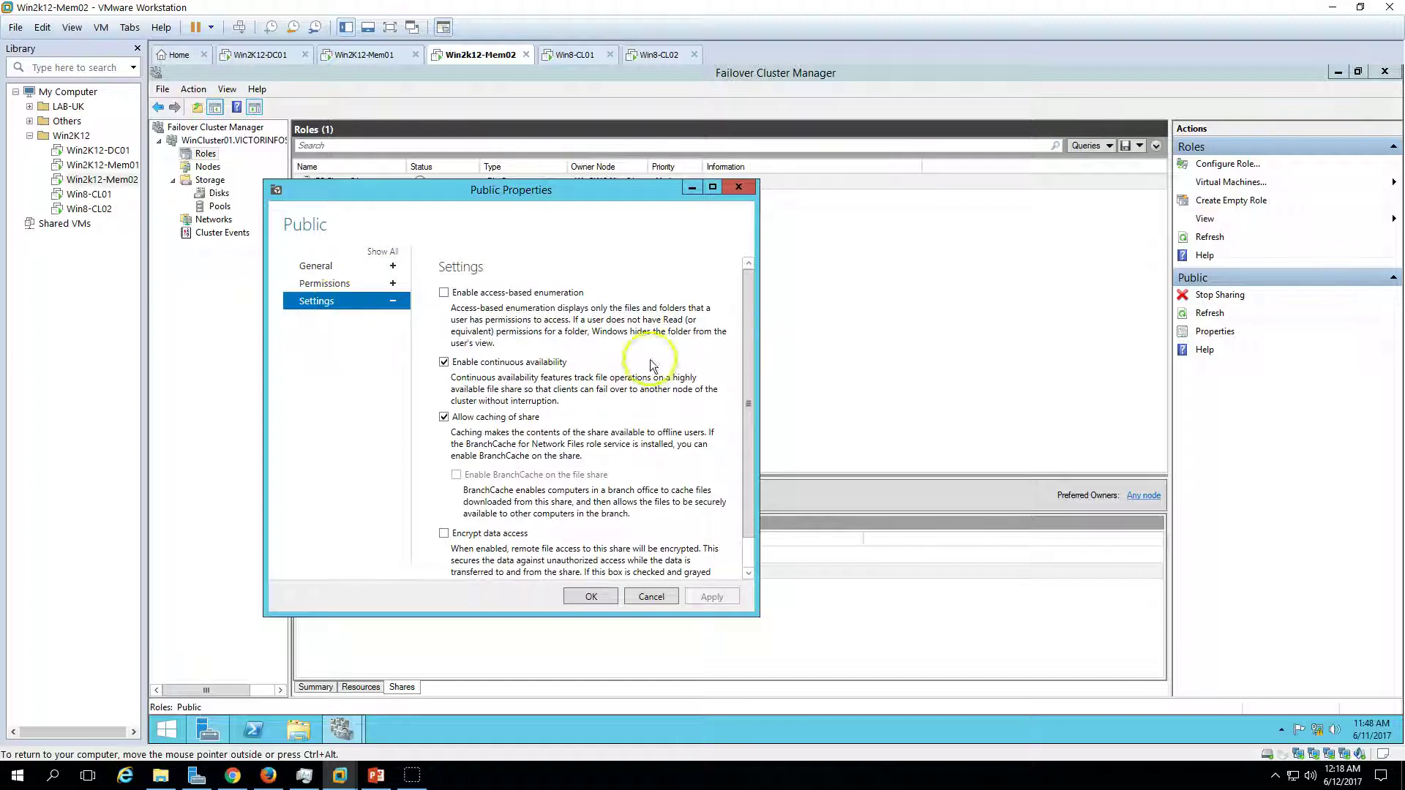
pyautogui.scroll(-1, 743, 439)
pyautogui.click(651, 596)
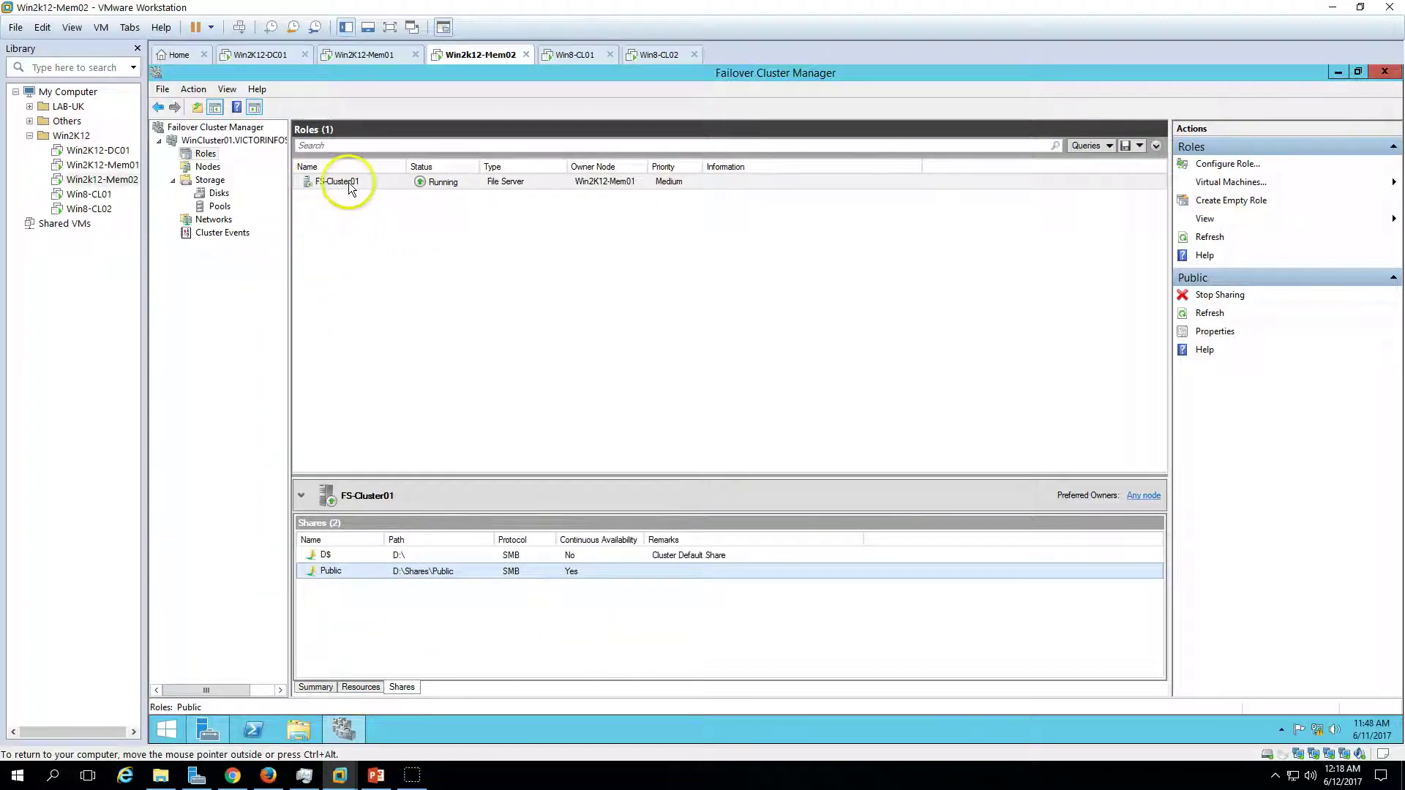
# - On Win8-CL01, enter \\fs-cluster01\Public in the Run box and confirm it
pyautogui.click(575, 55)
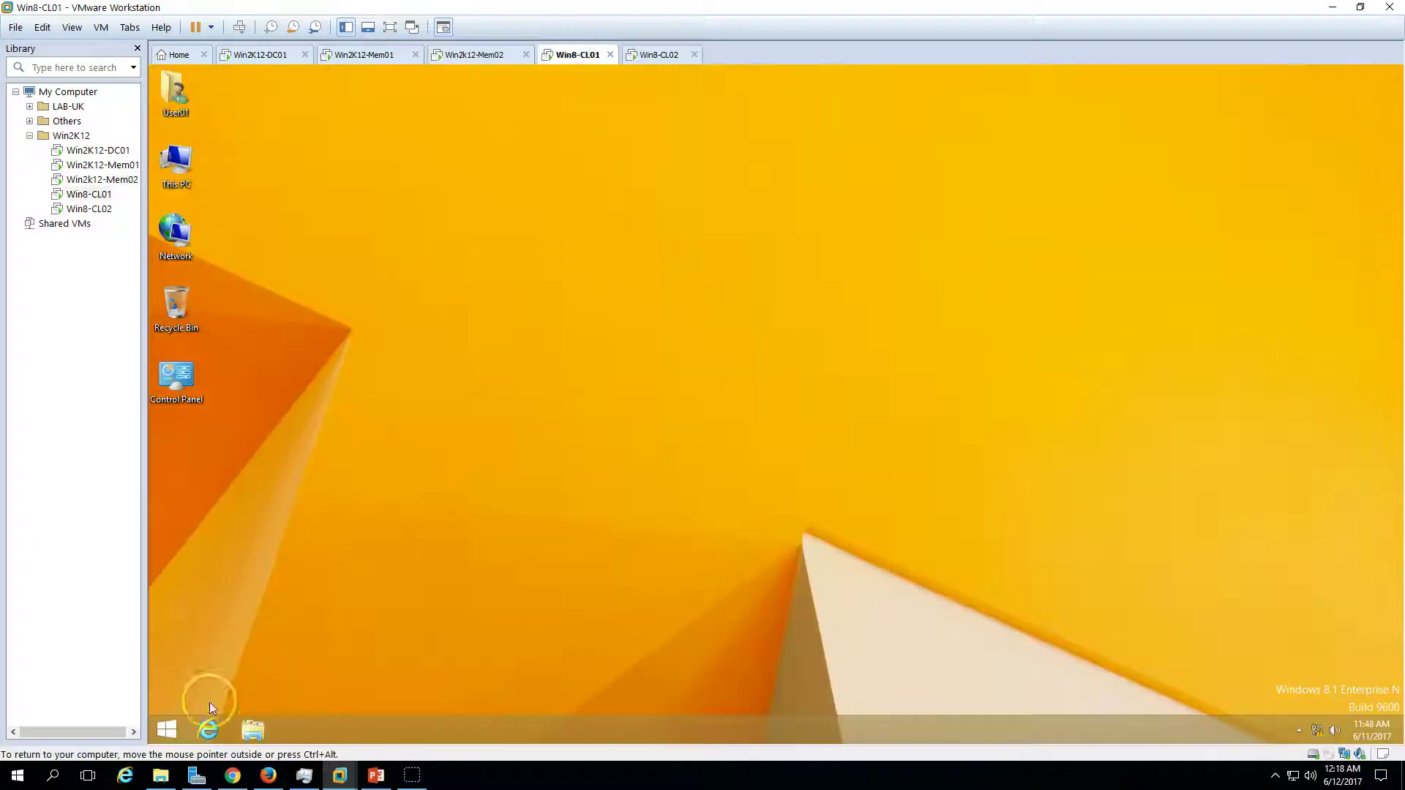
pyautogui.rightClick(167, 730)
pyautogui.click(233, 678)
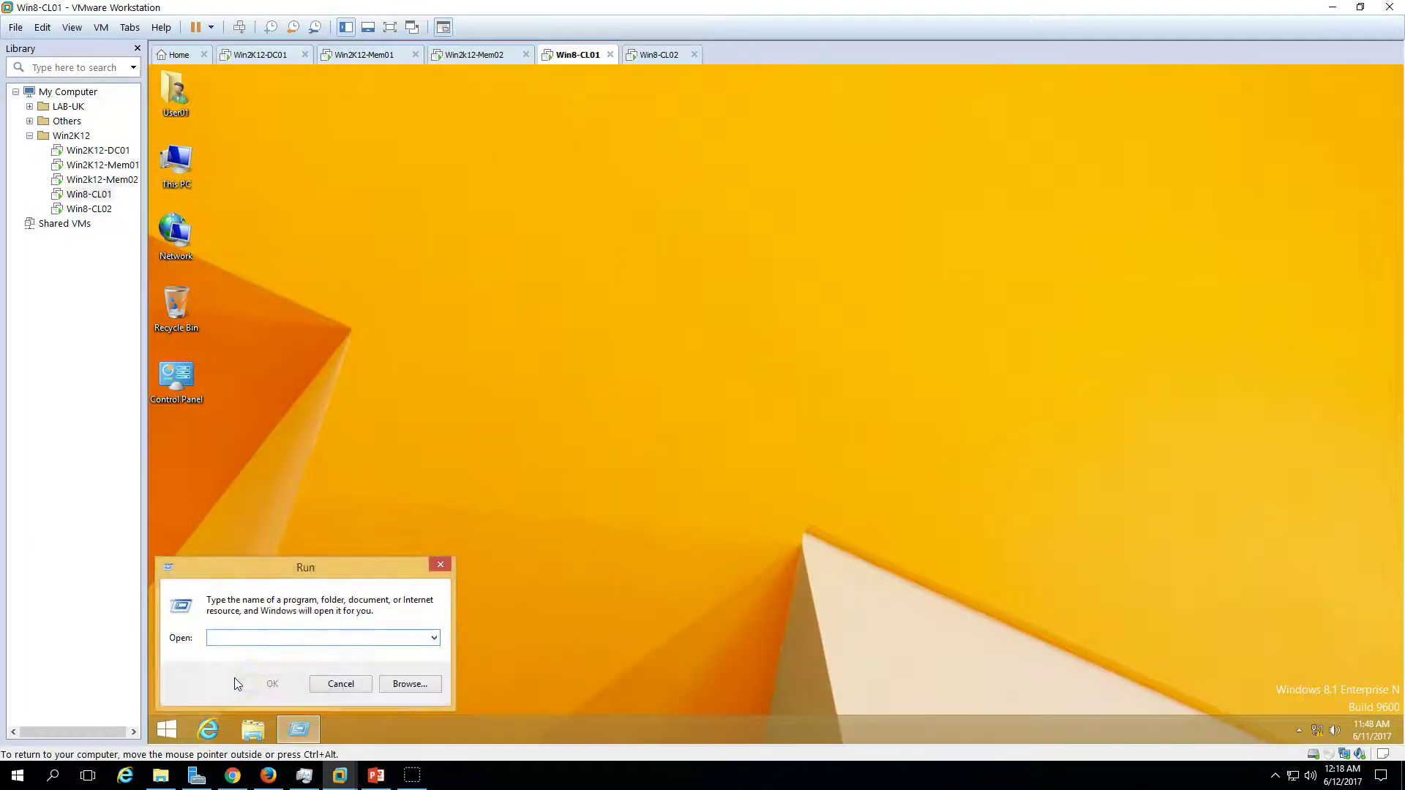
pyautogui.write('\\fs-cluster01\\publ')
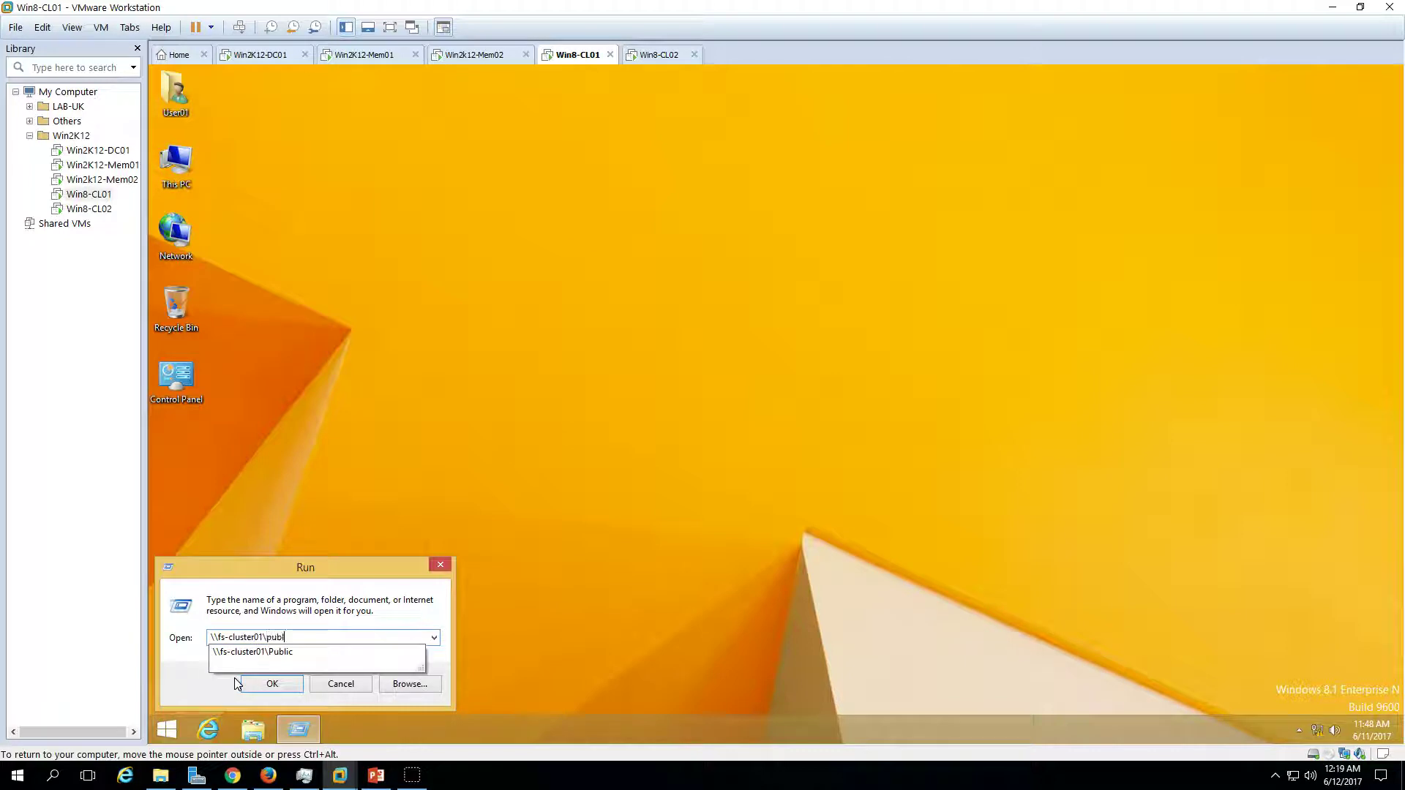
pyautogui.write('ic')
pyautogui.press('BackSpace')
pyautogui.click(306, 652)
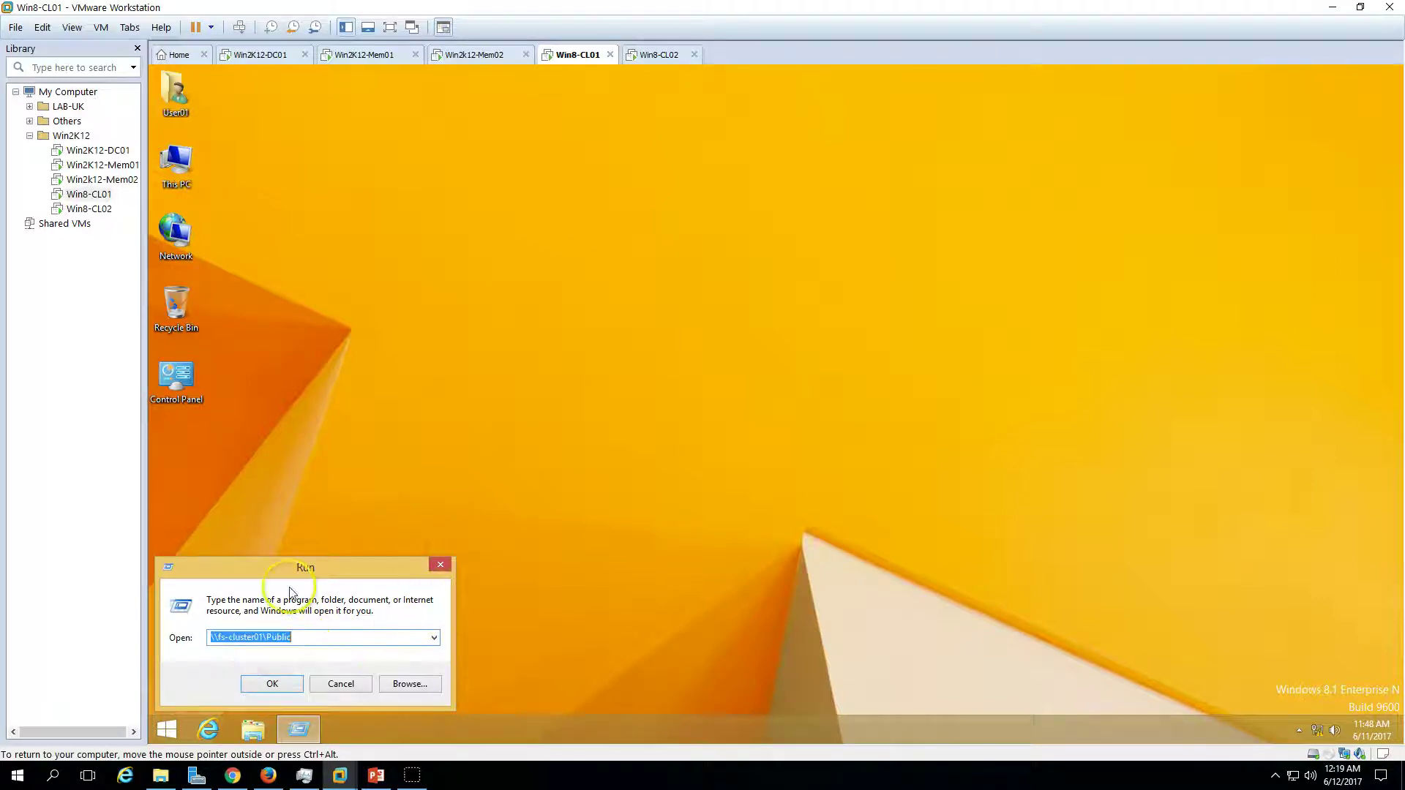
pyautogui.click(287, 687)
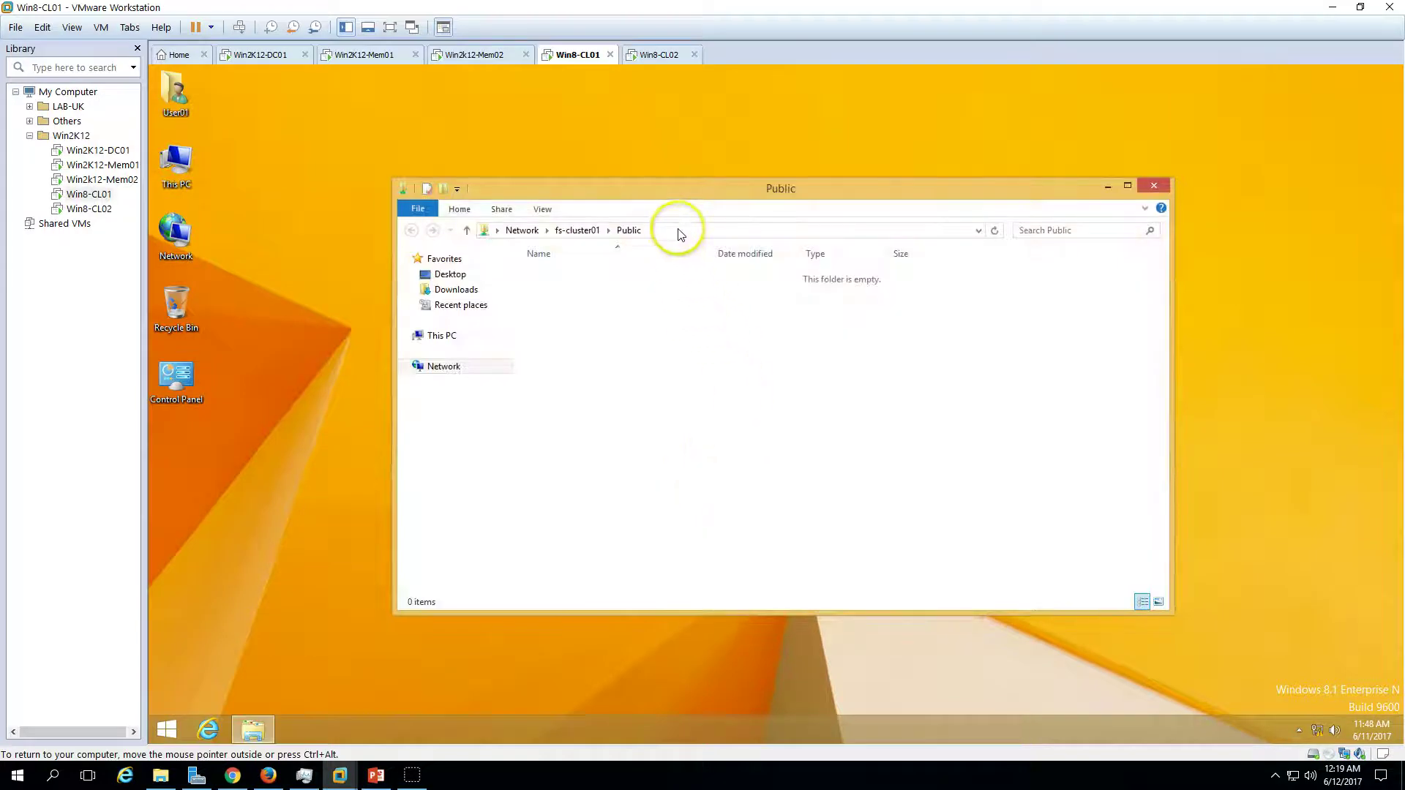
# - On Win8-CL01, map \\fs-cluster01\Public as network drive P: from This PC
pyautogui.click(673, 229)
pyautogui.click(448, 335)
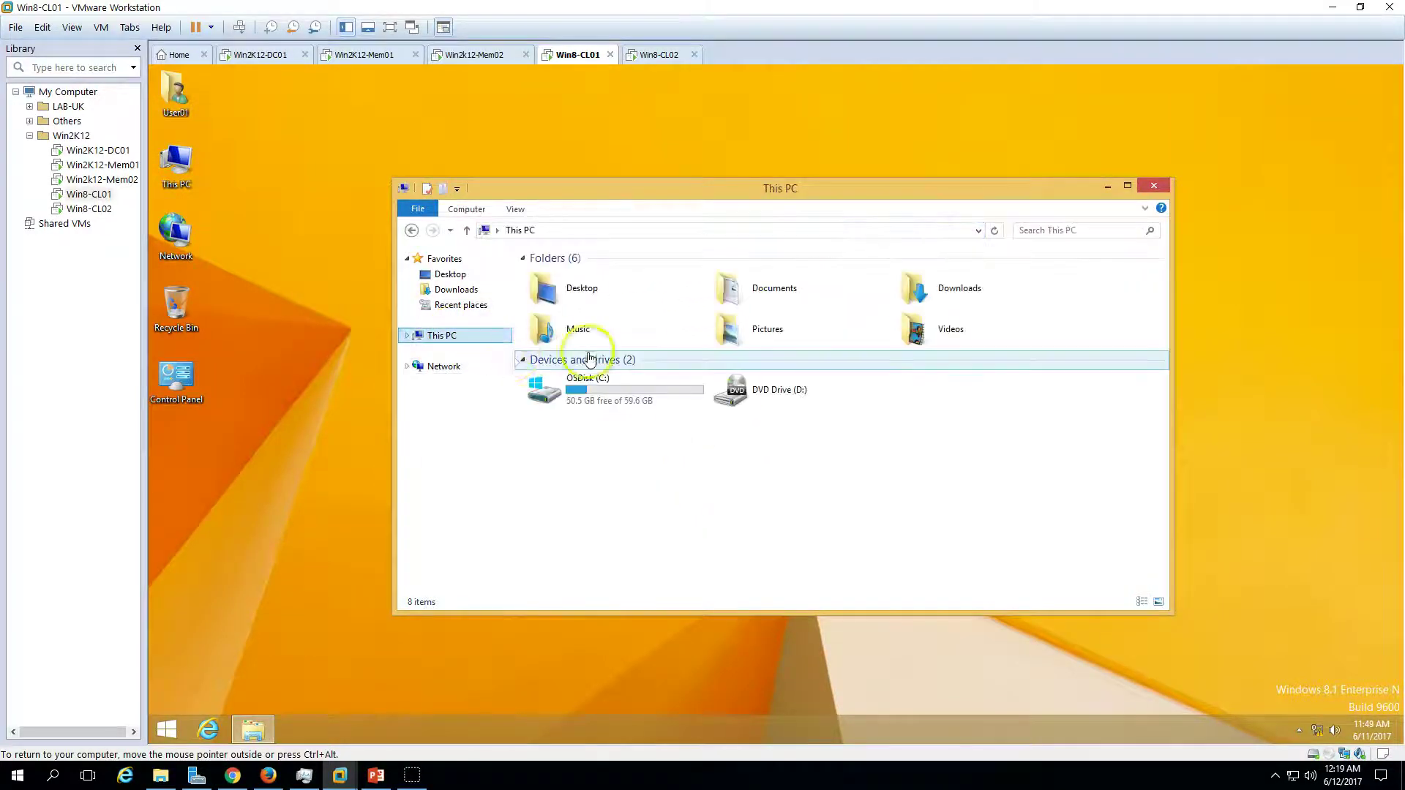
pyautogui.rightClick(470, 336)
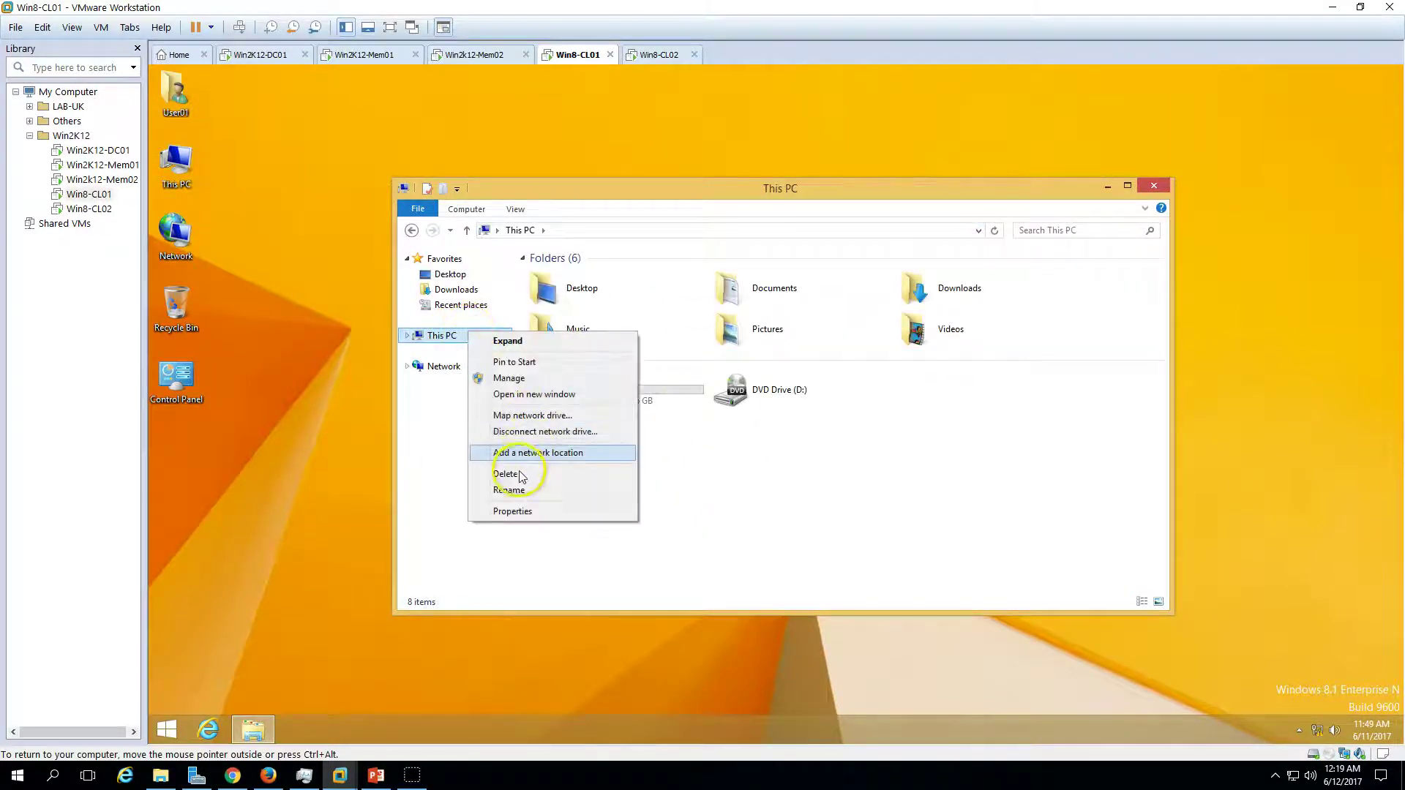
pyautogui.click(534, 415)
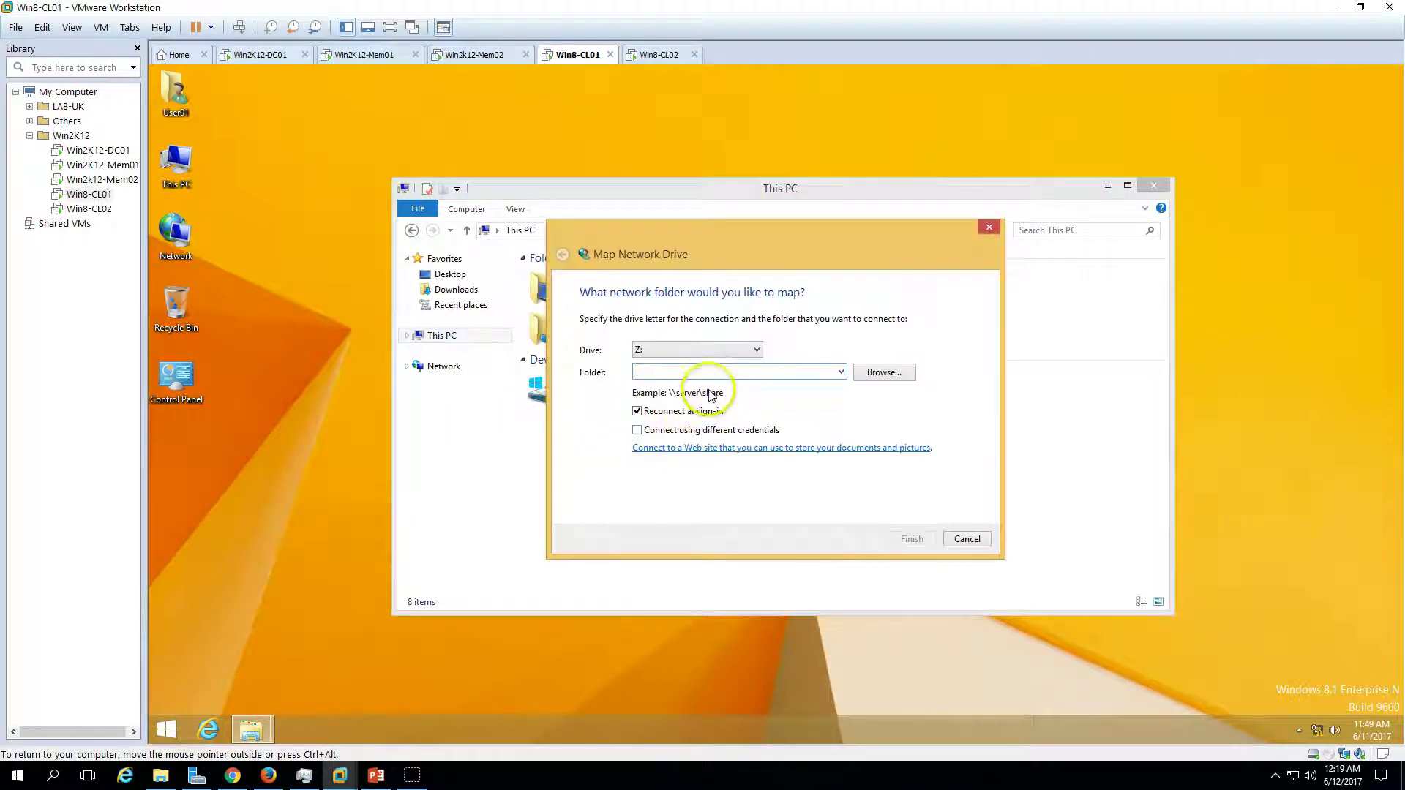
pyautogui.click(695, 350)
pyautogui.click(652, 474)
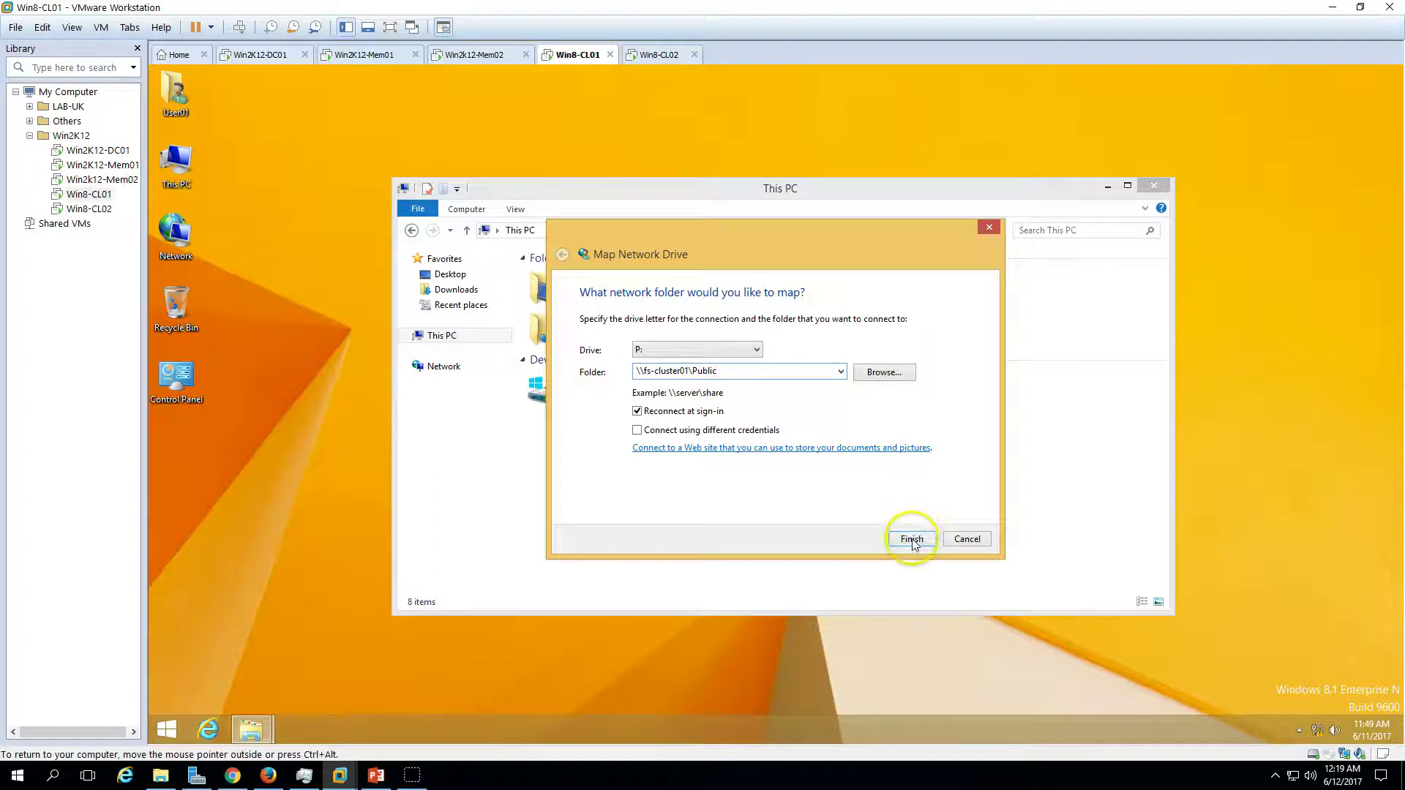
pyautogui.click(912, 540)
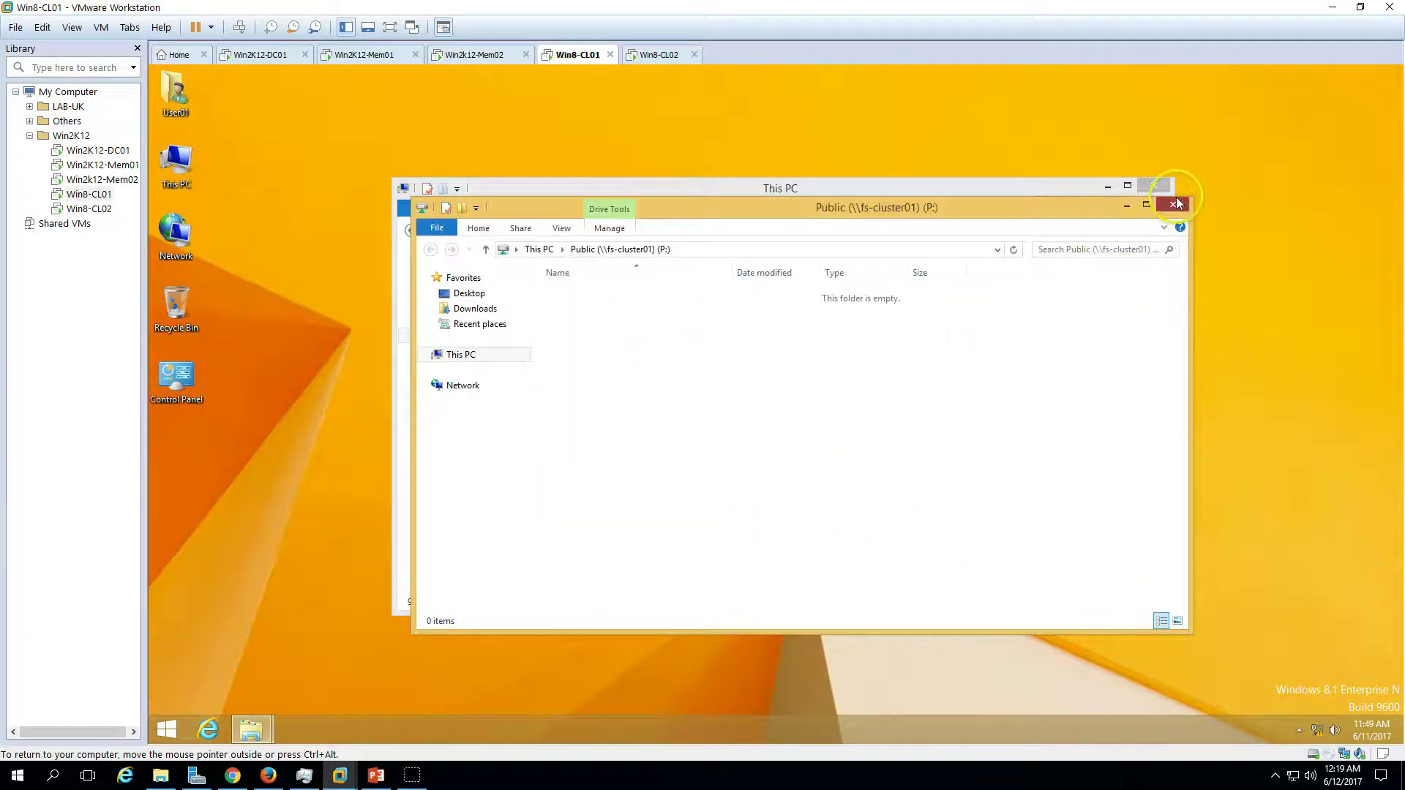
pyautogui.click(1175, 205)
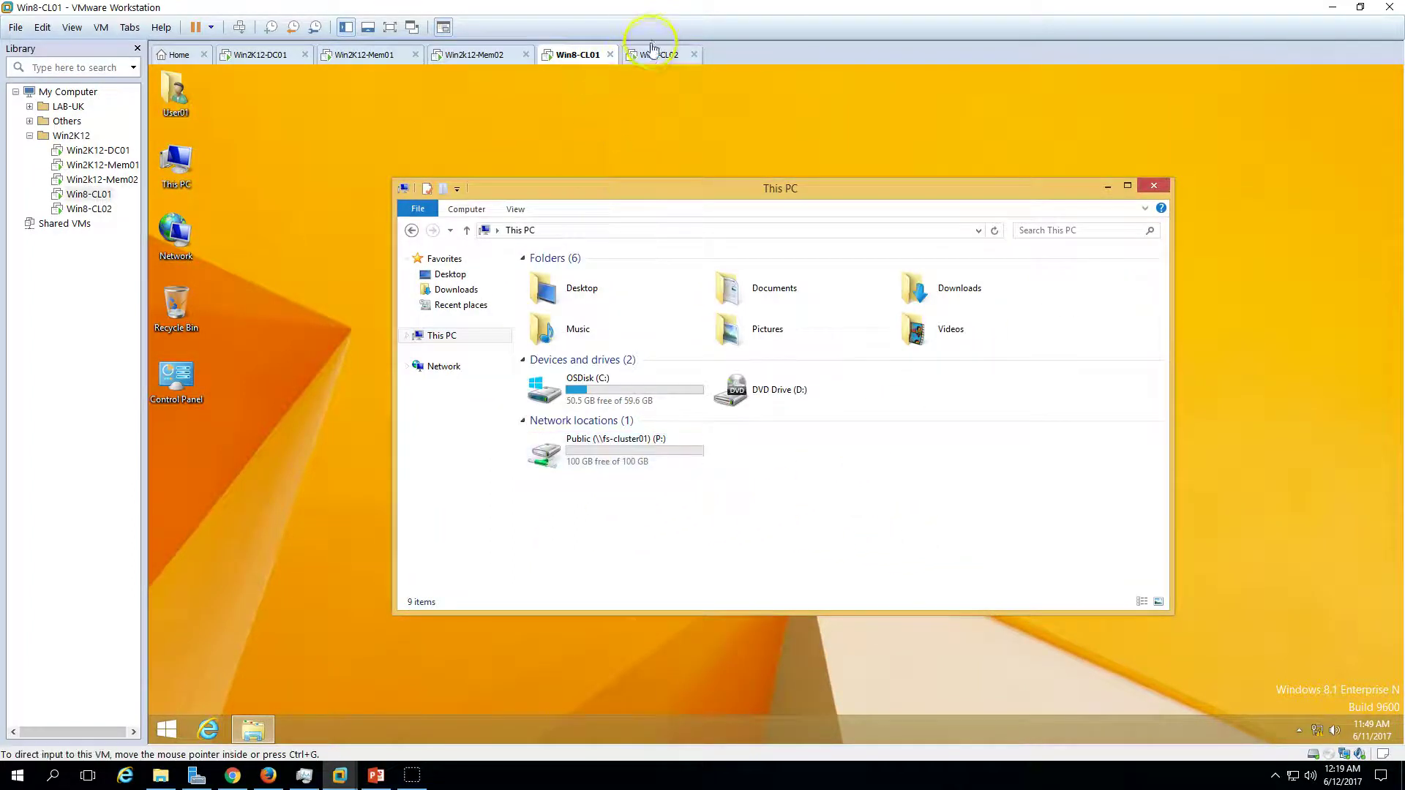
# - On Win8-CL02, map the Public share as drive P: and open it
pyautogui.click(654, 51)
pyautogui.rightClick(184, 166)
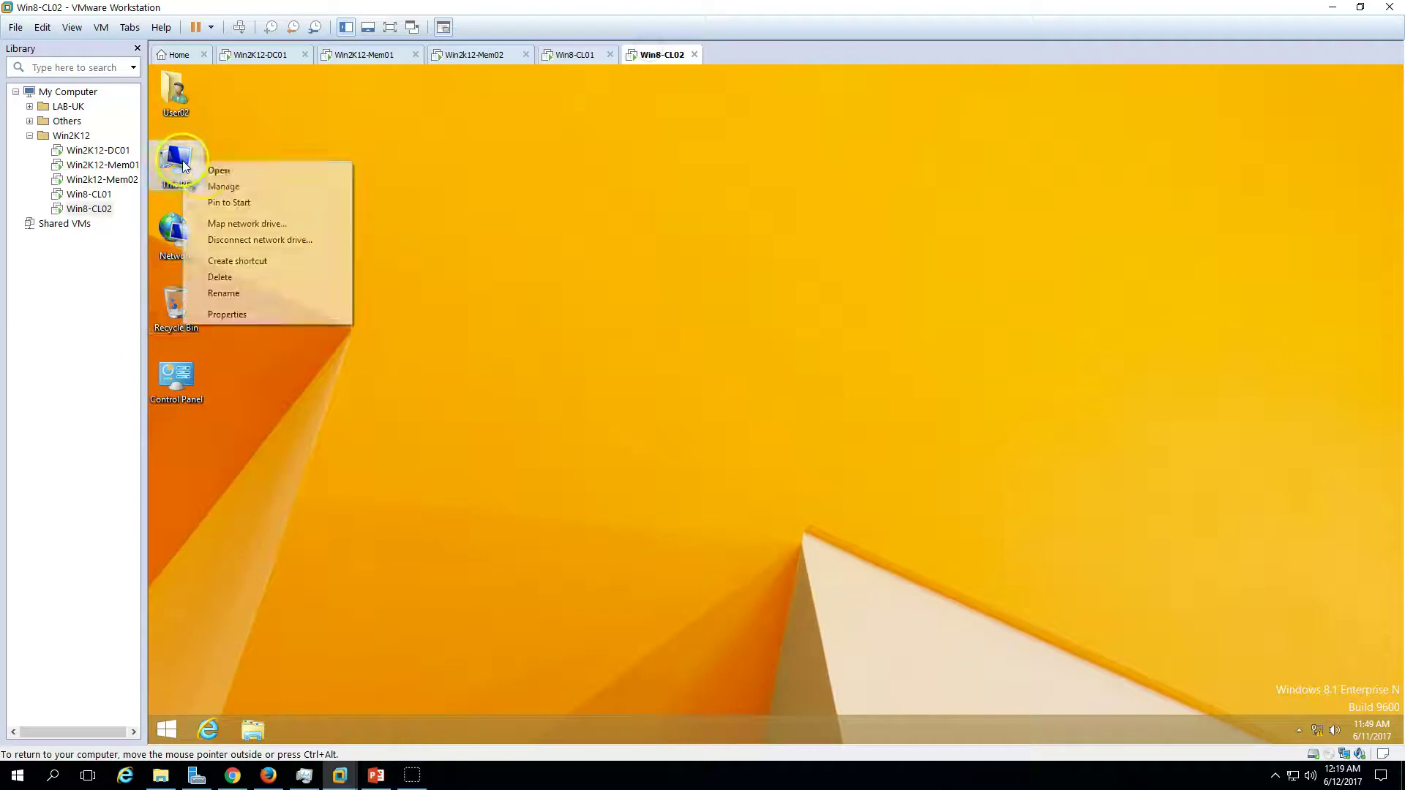
pyautogui.click(238, 225)
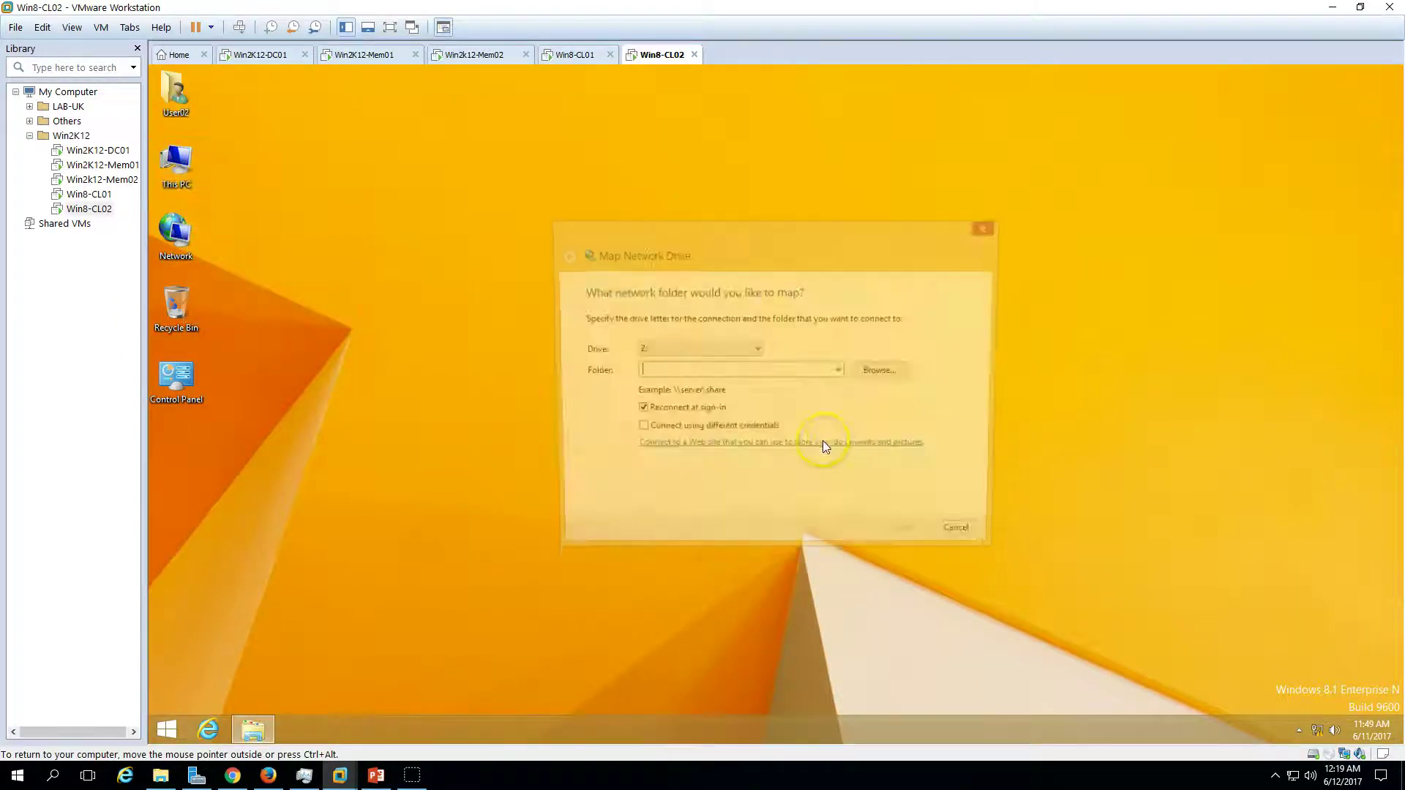
pyautogui.click(714, 357)
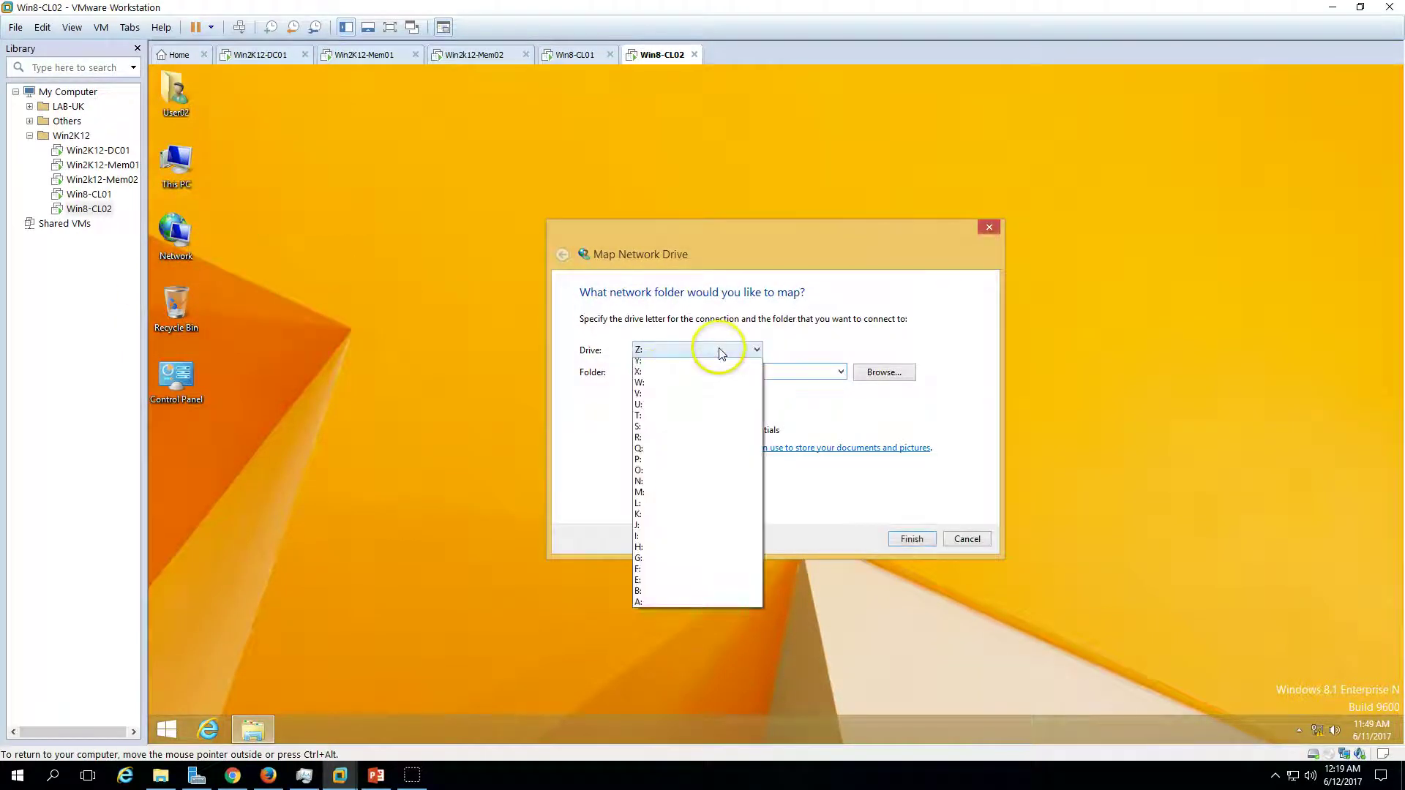
pyautogui.click(663, 474)
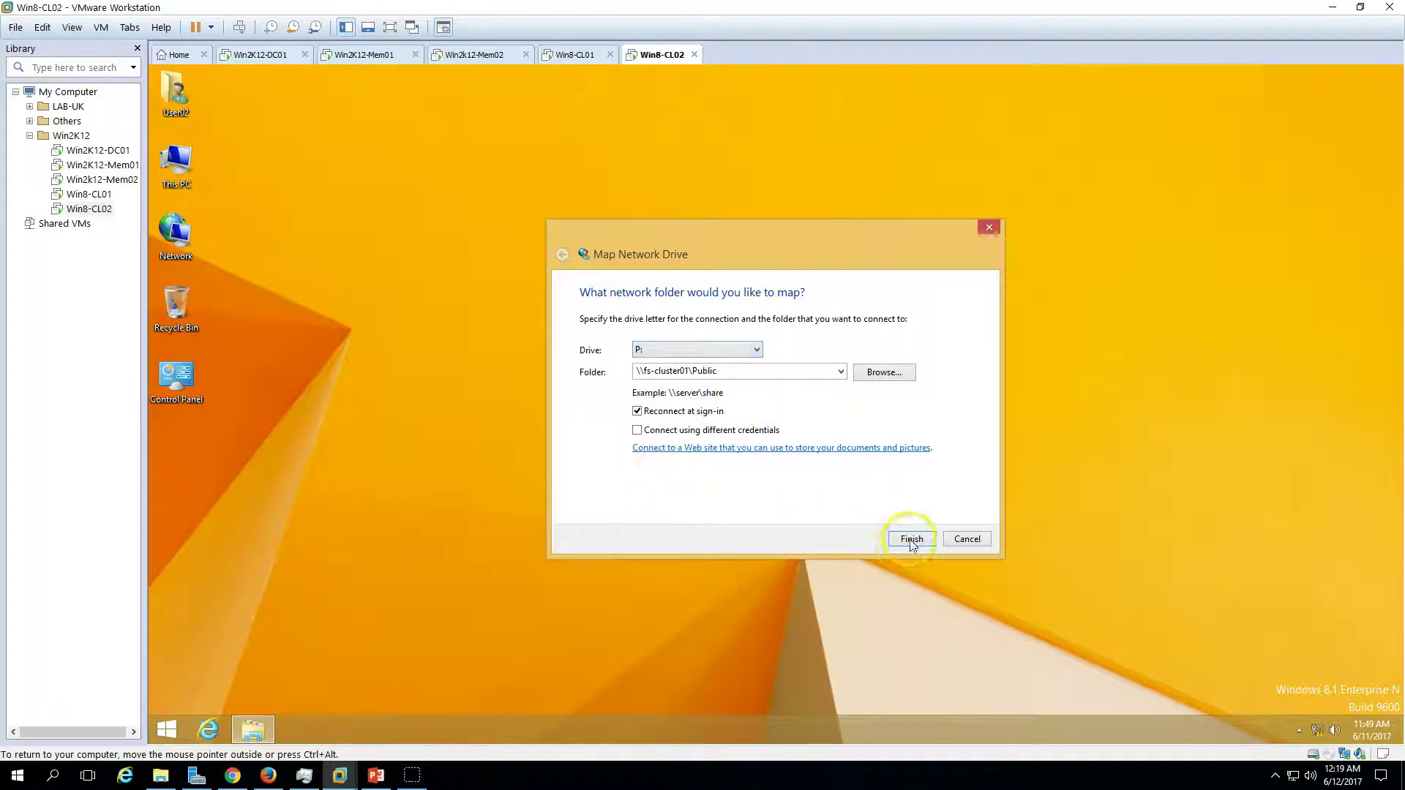
pyautogui.click(912, 538)
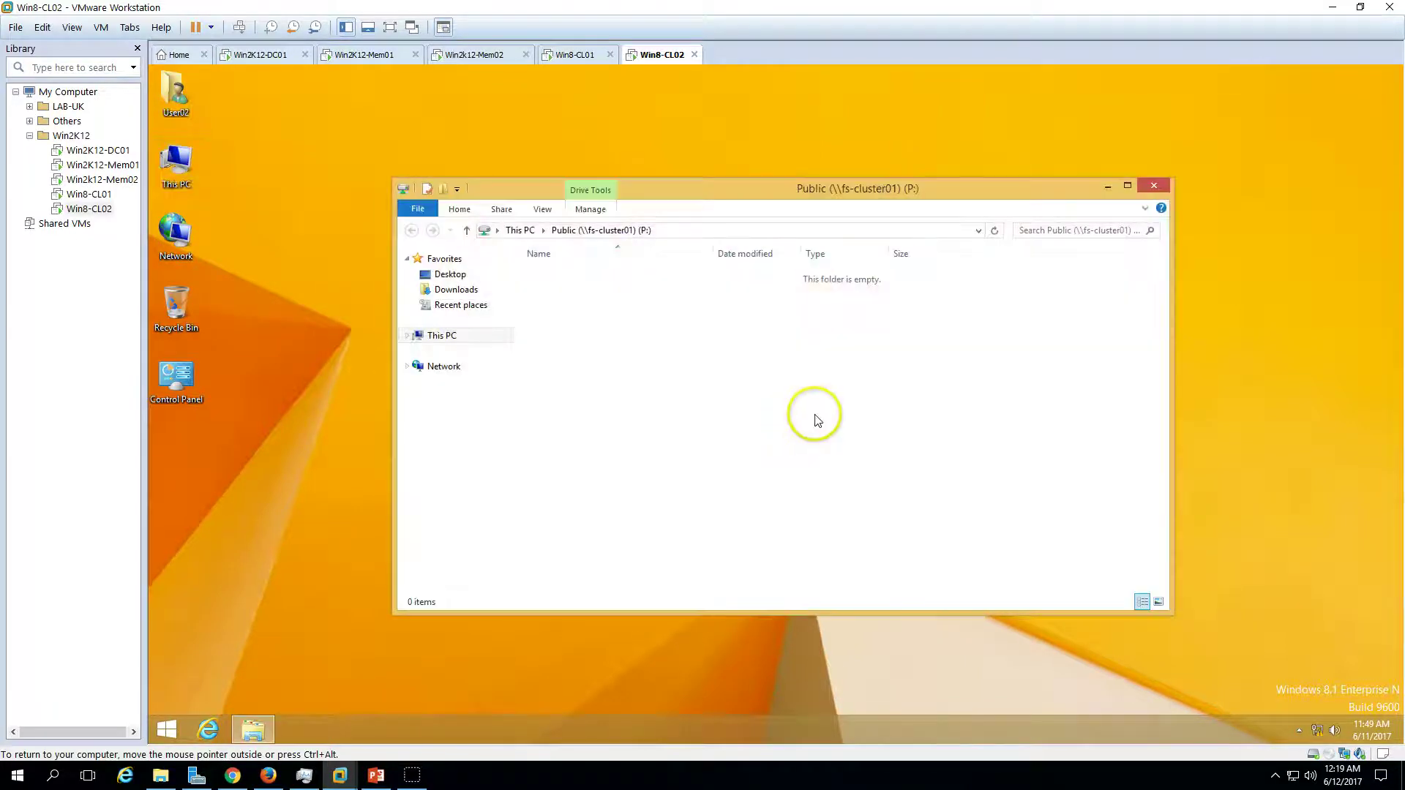
pyautogui.click(442, 336)
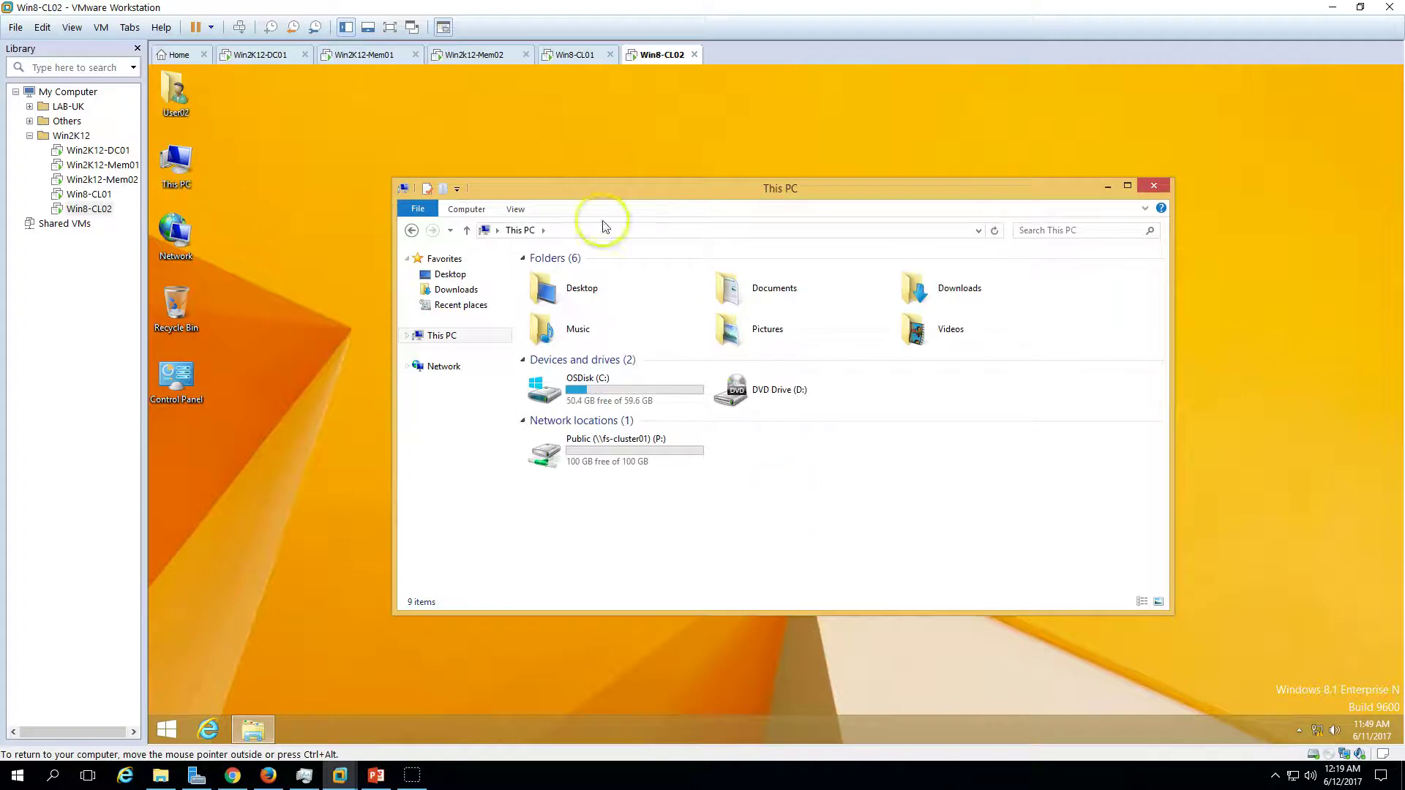
pyautogui.doubleClick(639, 468)
pyautogui.click(575, 54)
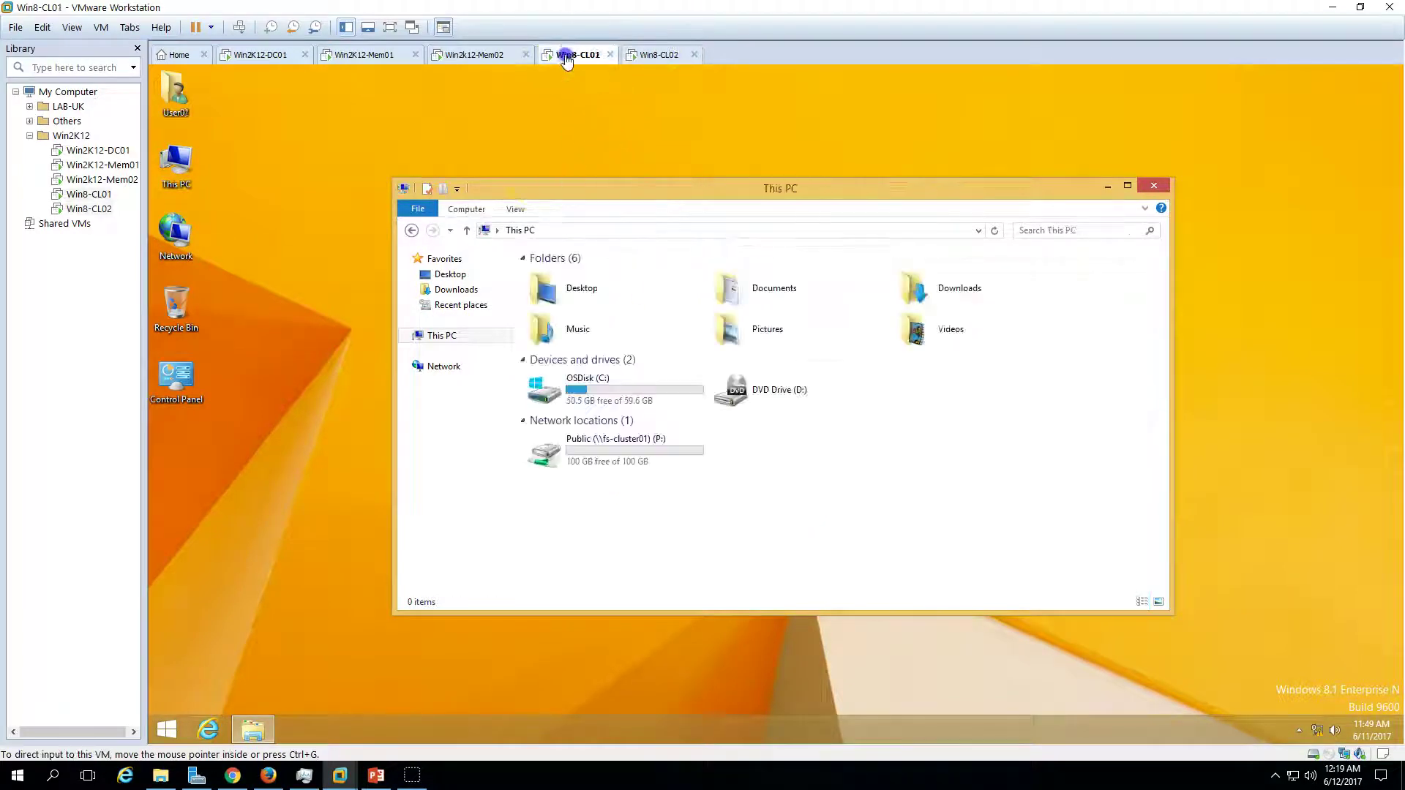
# - On Win8-CL01, create a User01 text file on P: with a short greeting and save it
pyautogui.rightClick(594, 299)
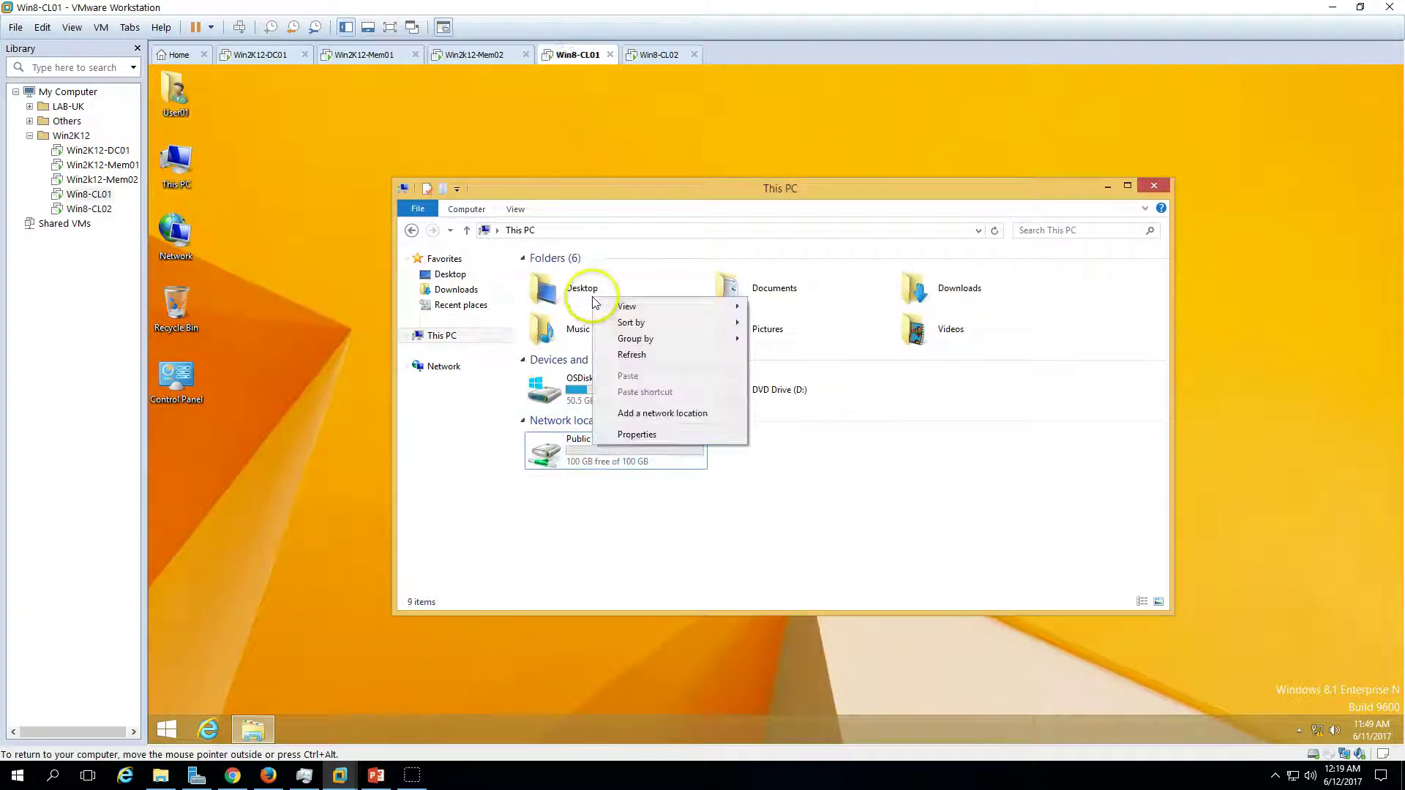
pyautogui.click(577, 449)
pyautogui.doubleClick(578, 450)
pyautogui.rightClick(628, 312)
pyautogui.moveTo(681, 447)
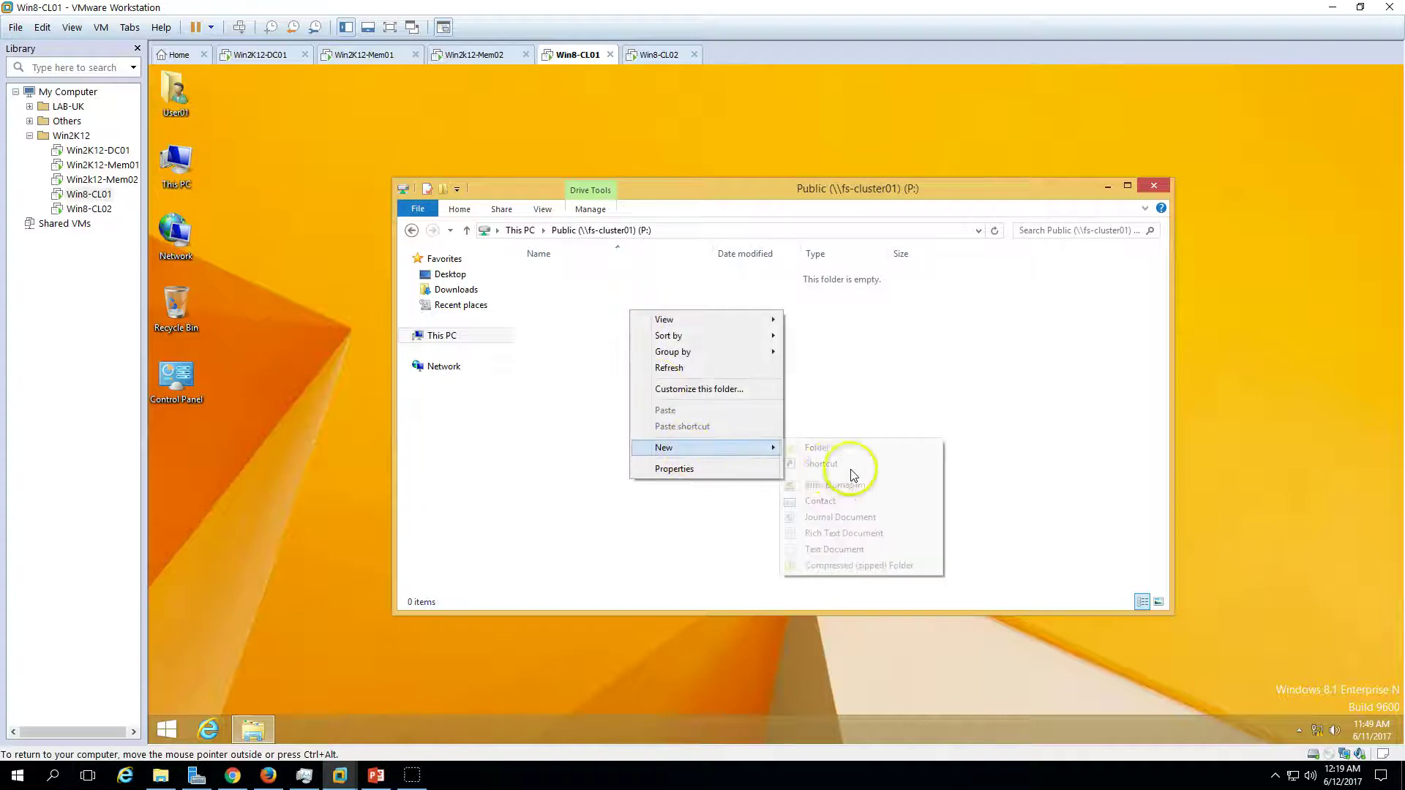
pyautogui.click(825, 550)
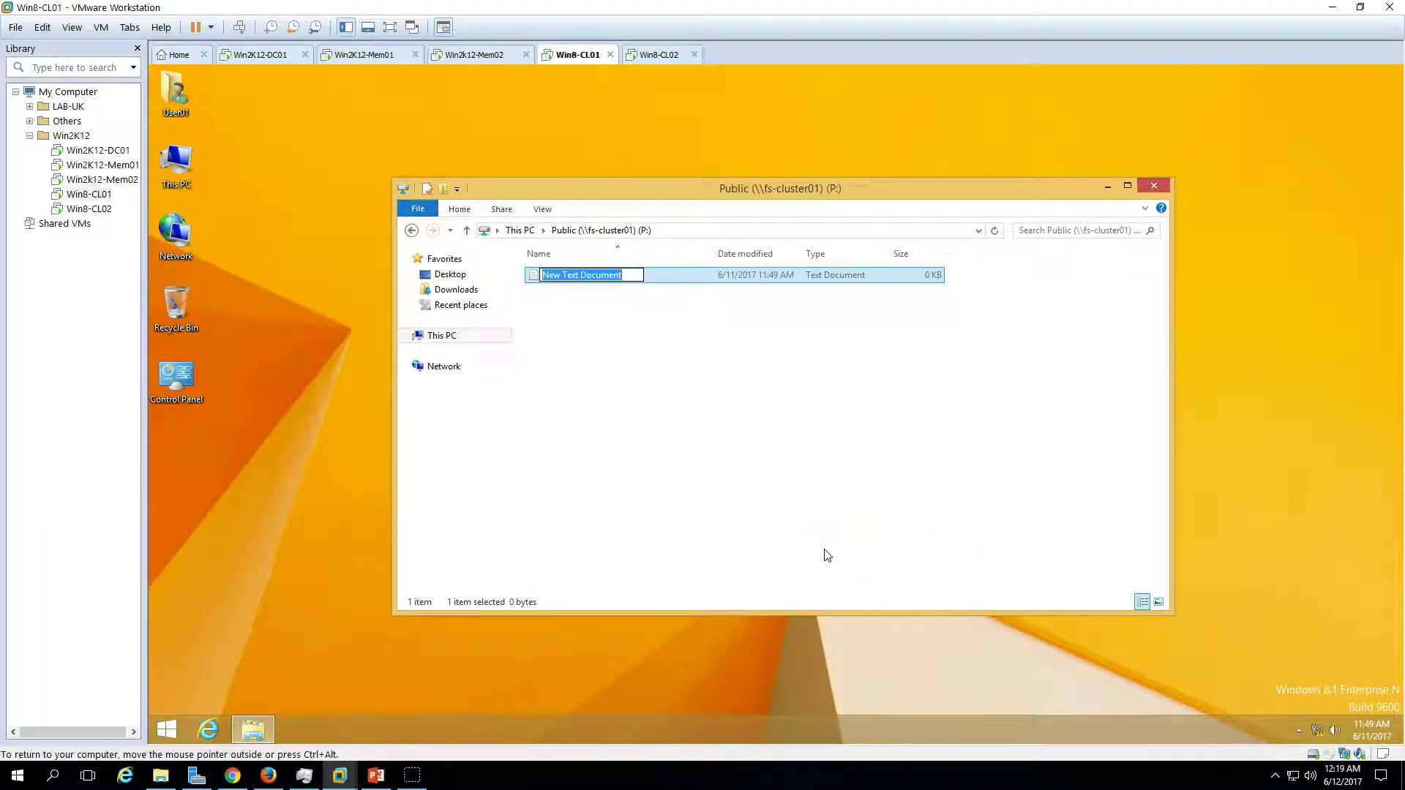
pyautogui.write('User01')
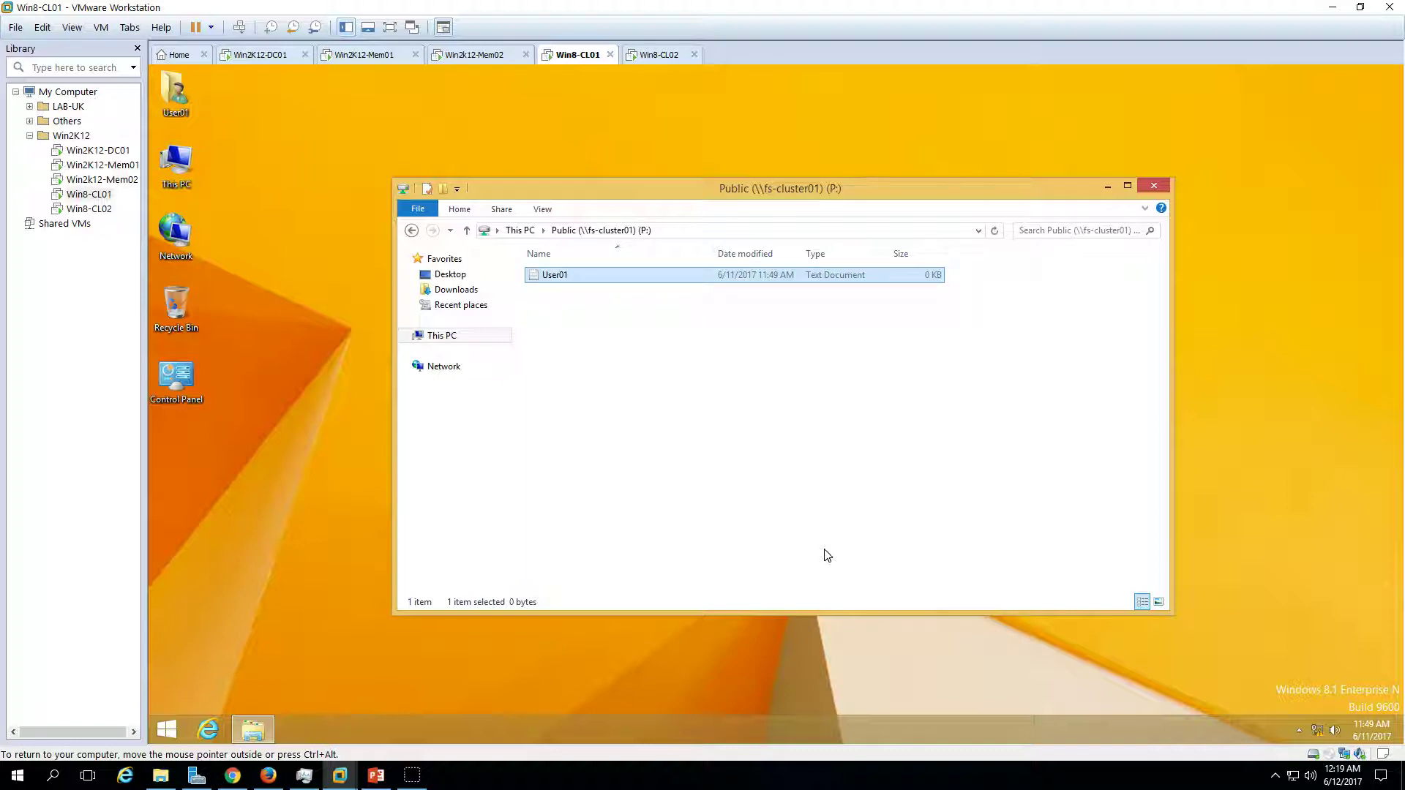
pyautogui.press('Return')
pyautogui.write('Hi User01')
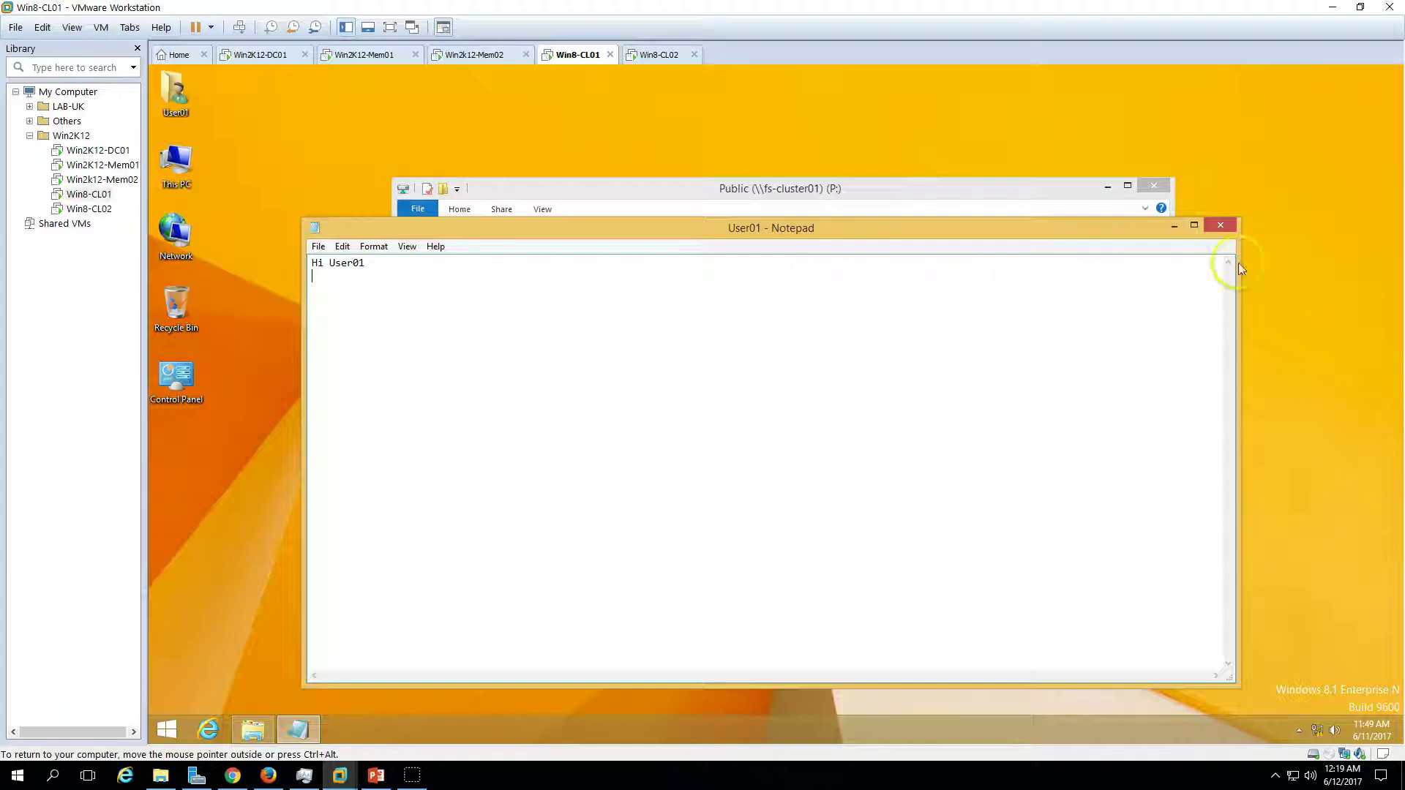
pyautogui.click(1221, 228)
pyautogui.click(742, 396)
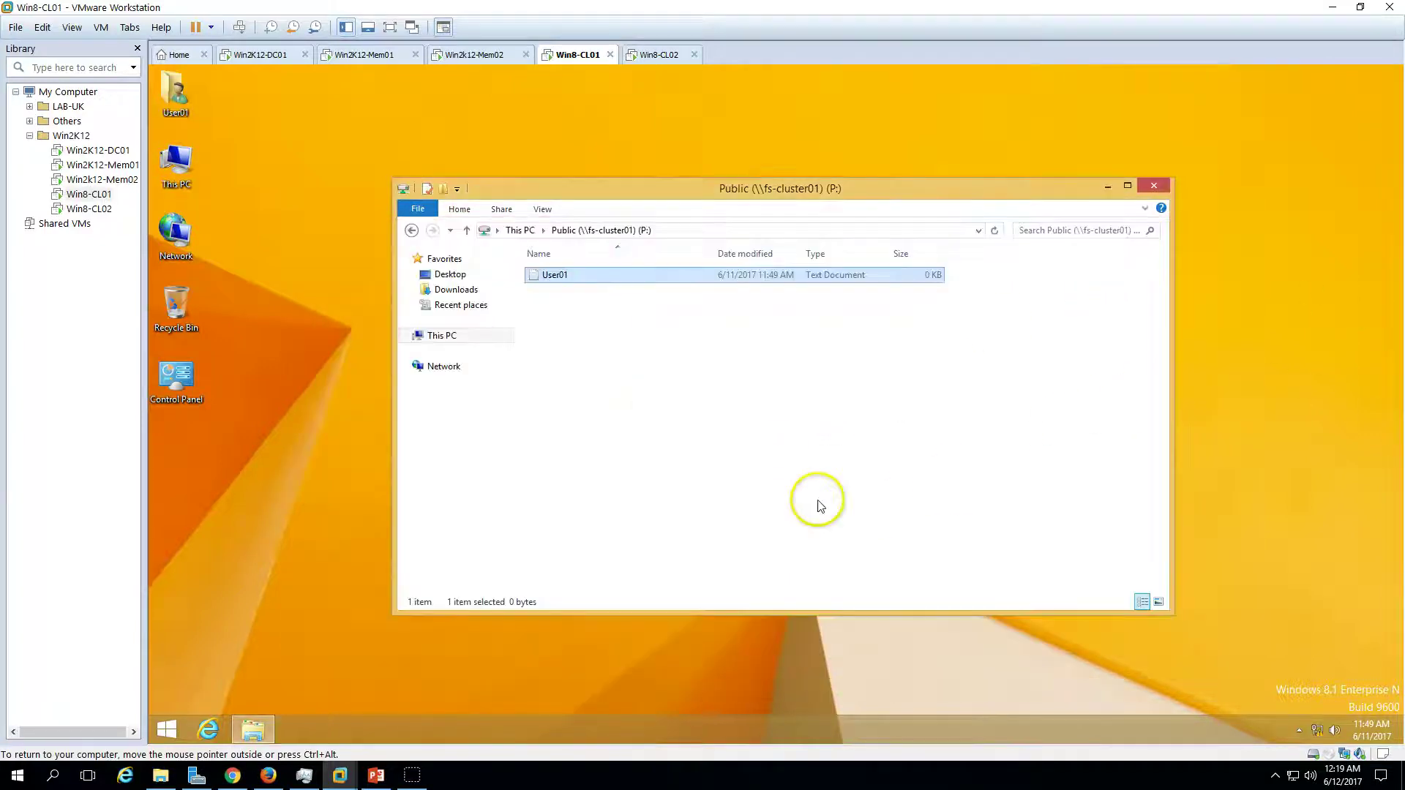
# - On Win8-CL02, create User02.txt on P: containing 'Hi User02', save it and refresh the listing
pyautogui.click(654, 55)
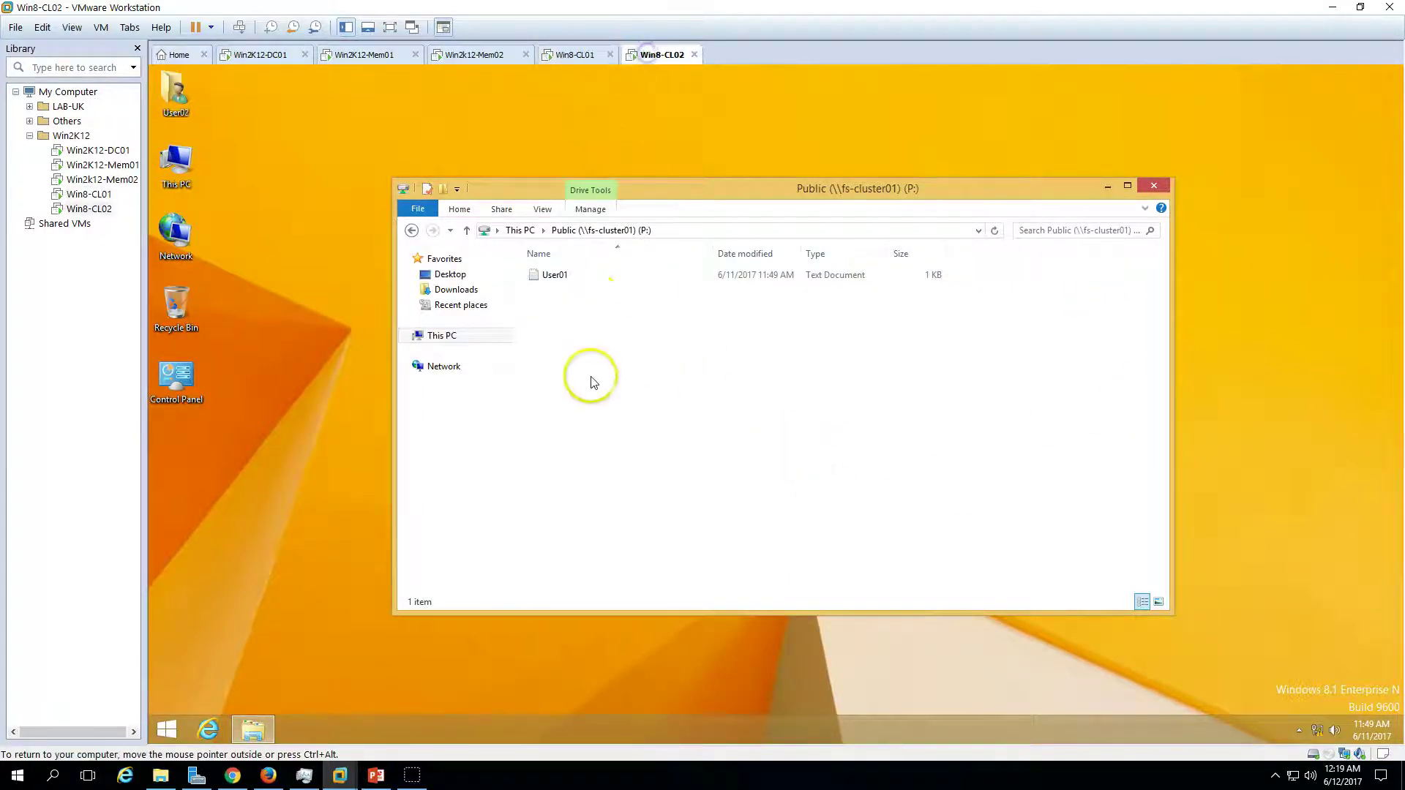
pyautogui.rightClick(613, 344)
pyautogui.moveTo(688, 481)
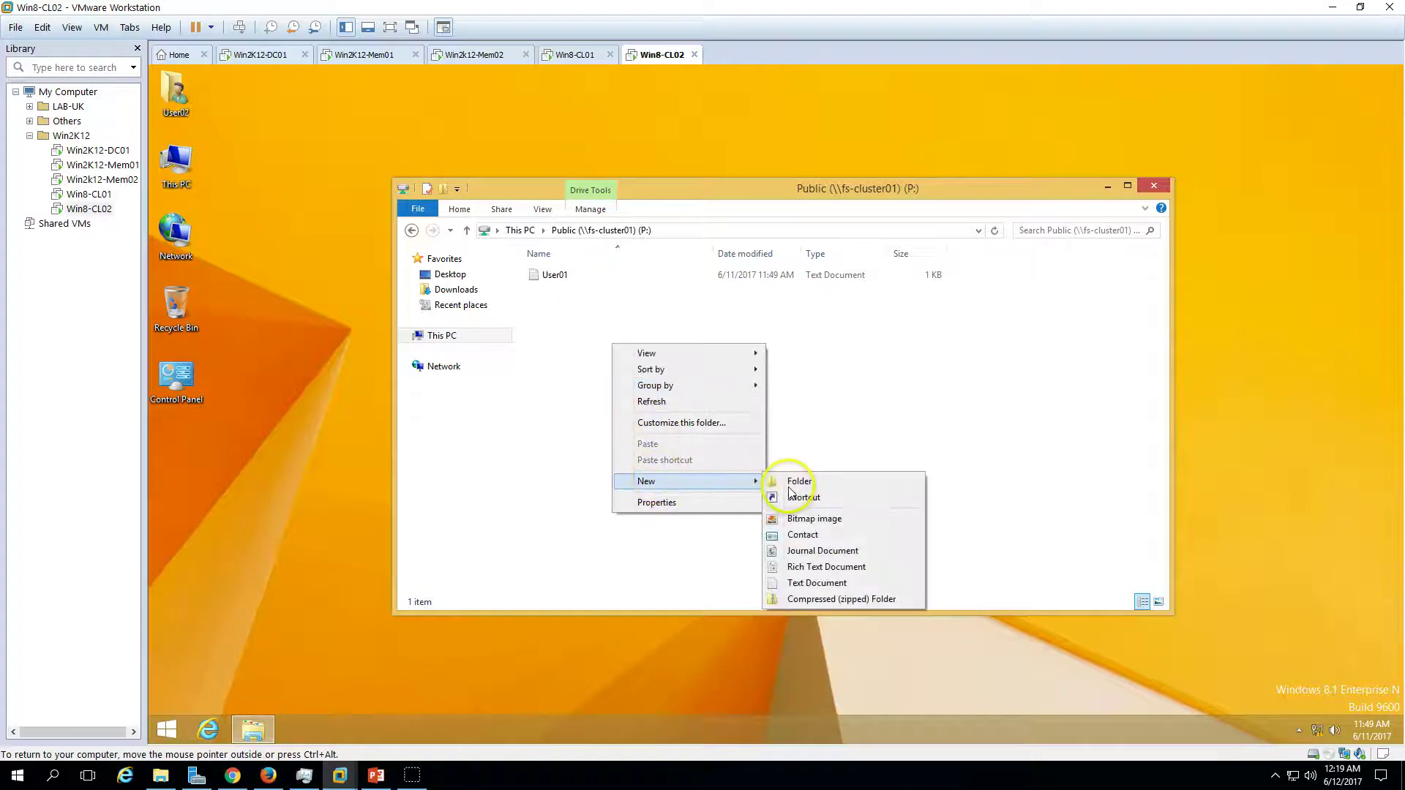
pyautogui.click(805, 584)
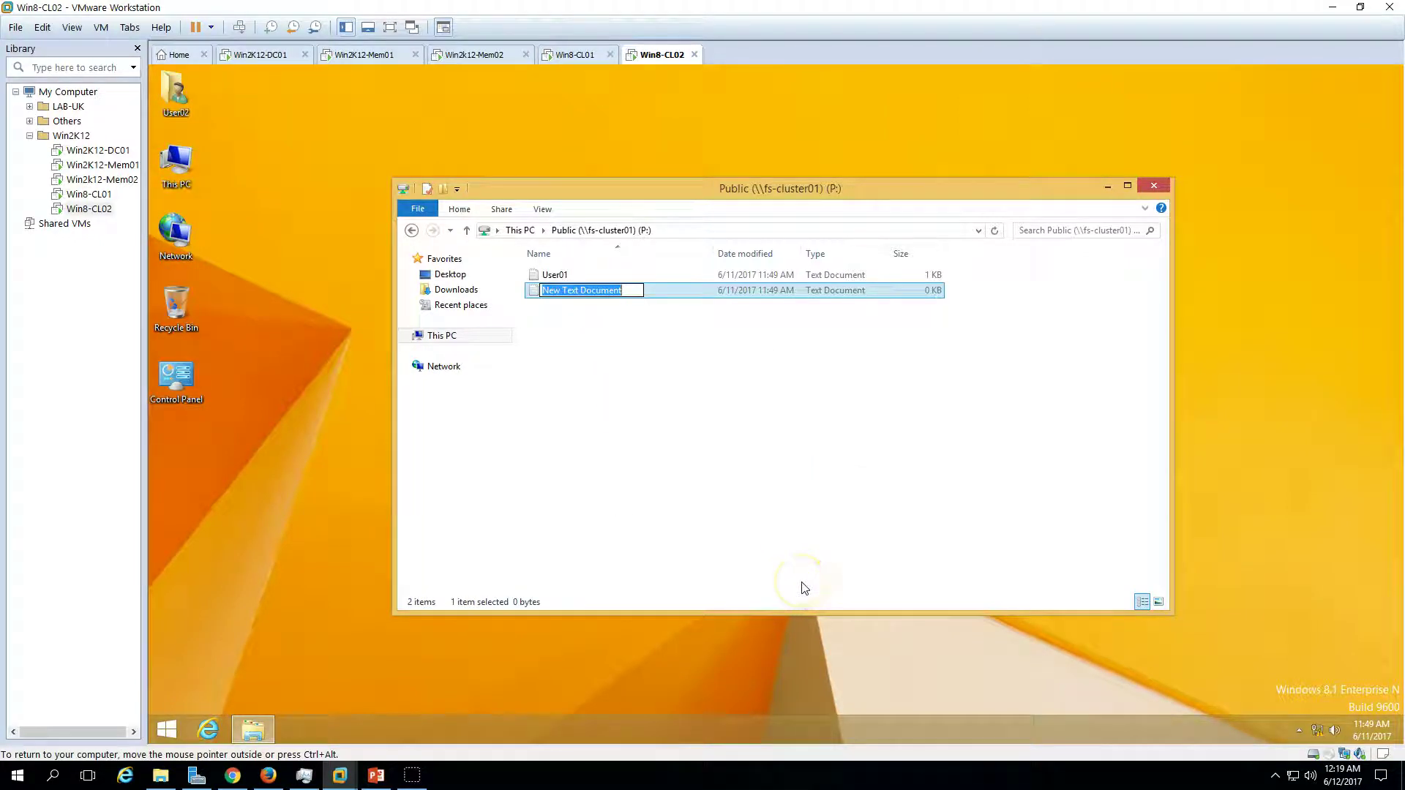
pyautogui.write('User02')
pyautogui.press('Return')
pyautogui.press('Return')
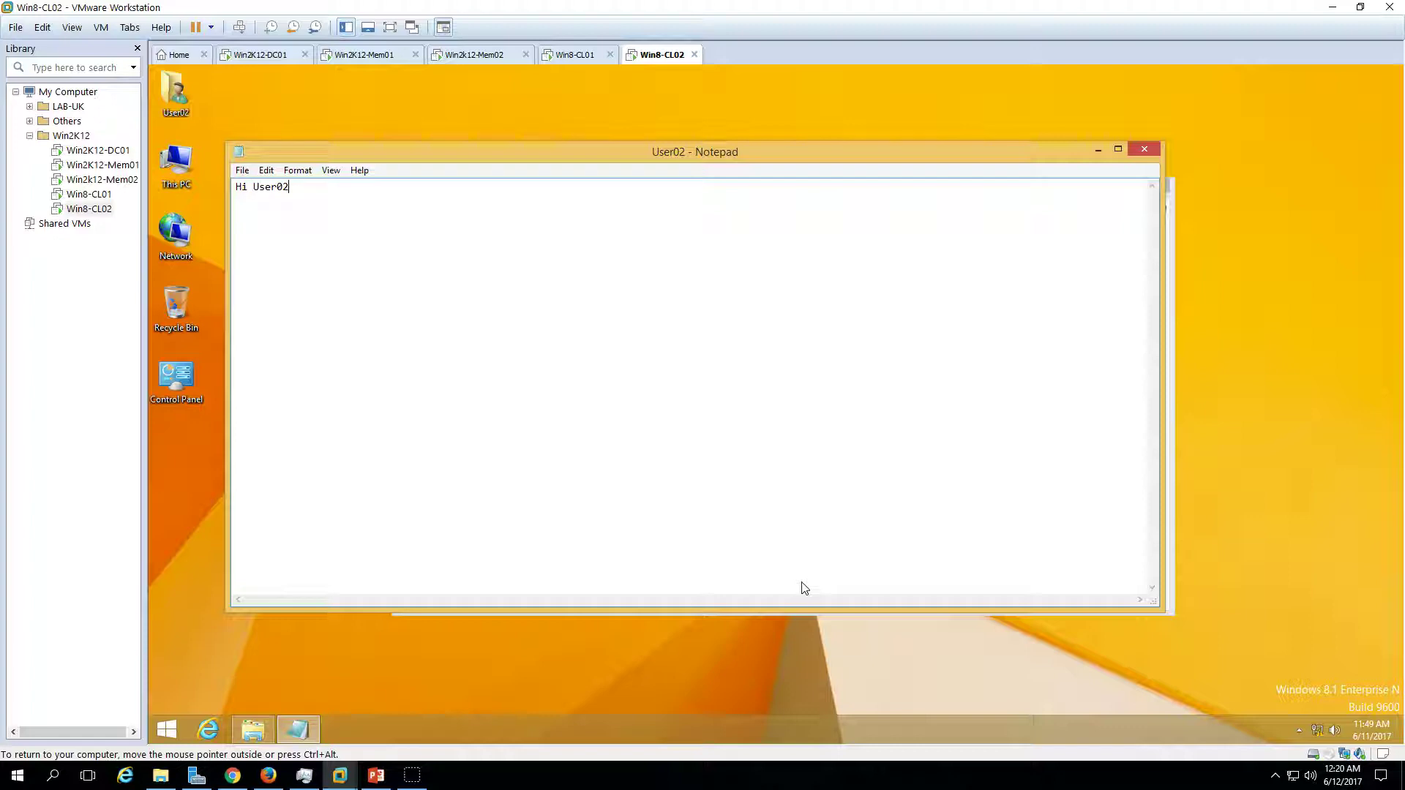
pyautogui.hotkey('alt', 'F4')
pyautogui.press('n')
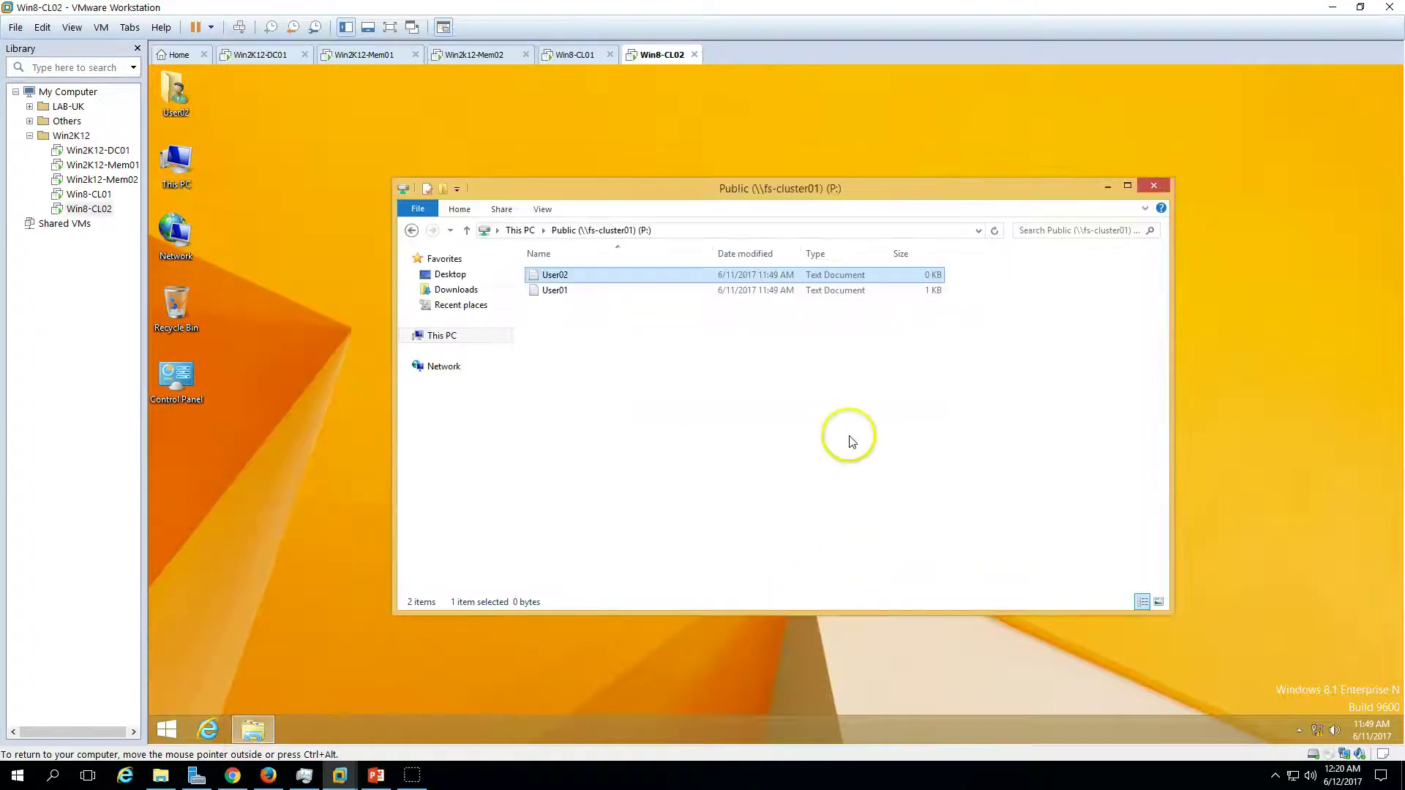
pyautogui.rightClick(710, 308)
pyautogui.click(754, 366)
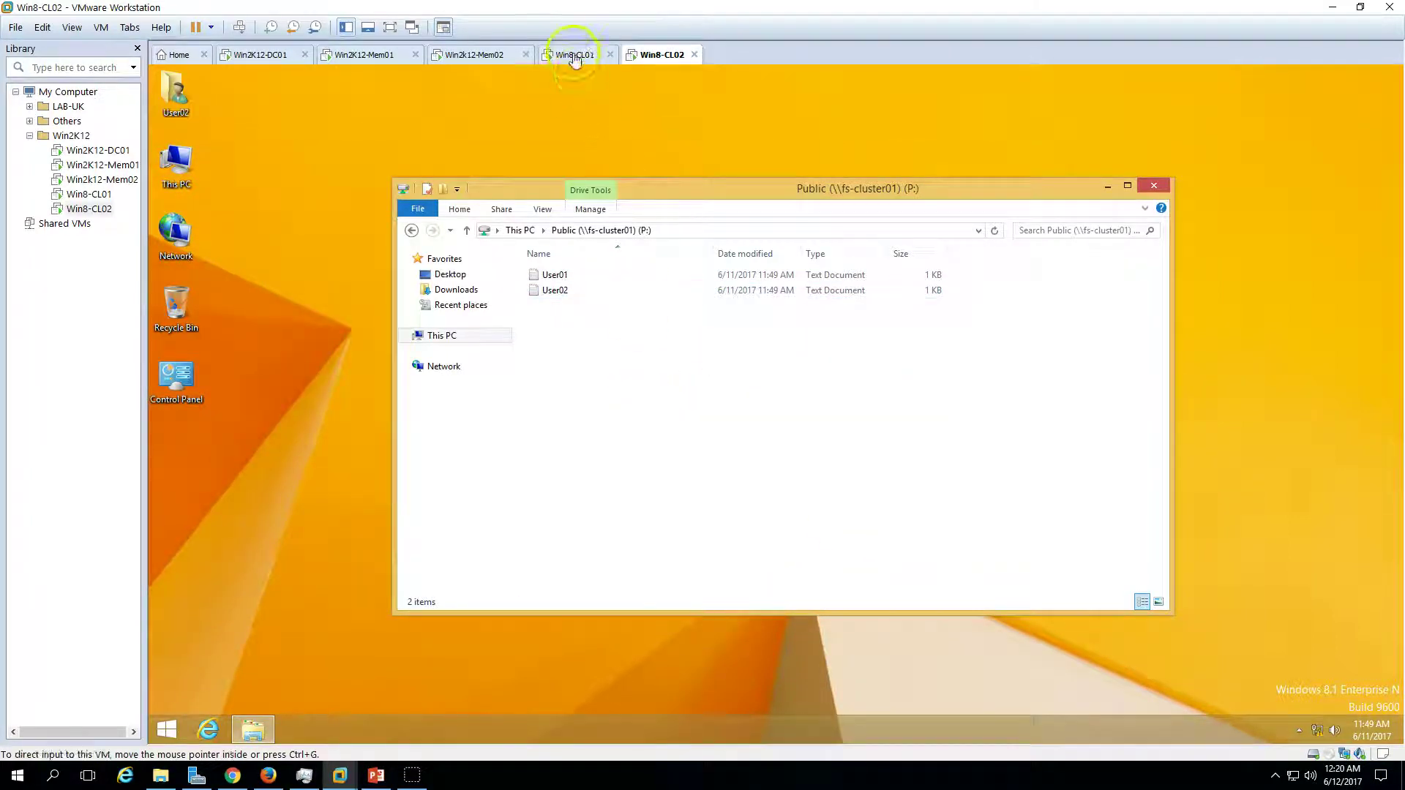
pyautogui.click(574, 55)
# - On Win2K12-Mem01, close the ConvergedNetSwitch note and shut the server down, keeping the default reason
pyautogui.click(471, 58)
pyautogui.click(375, 55)
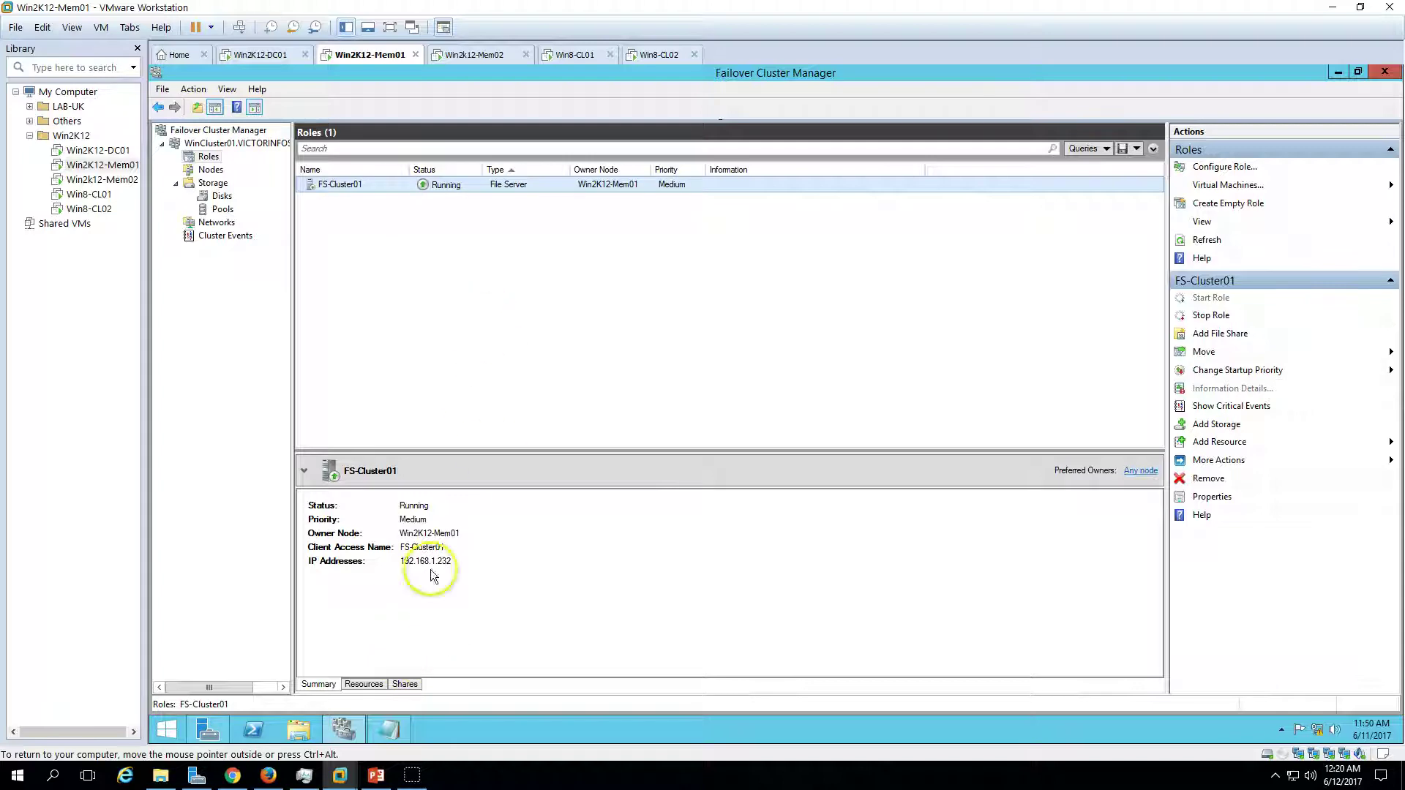
pyautogui.click(392, 737)
pyautogui.click(1133, 154)
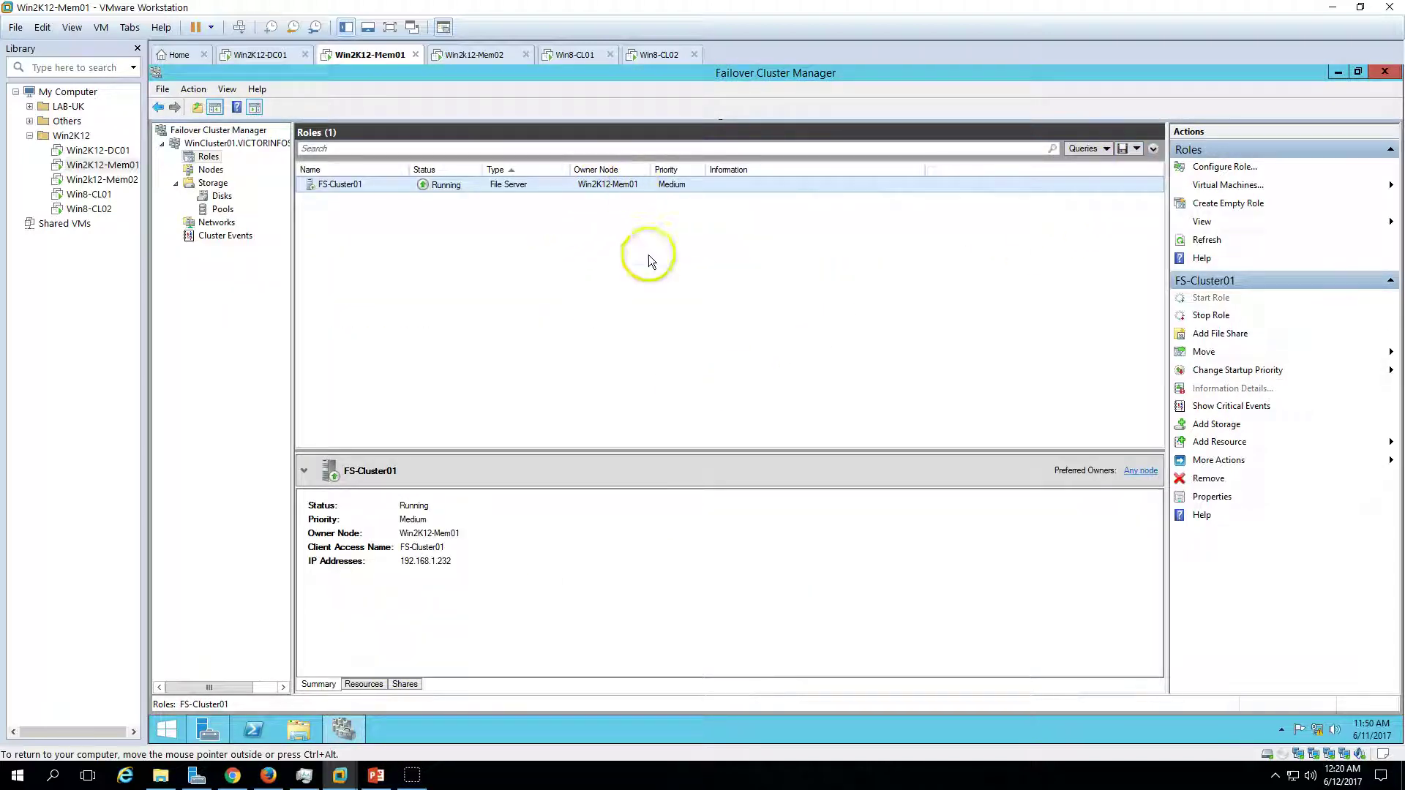
pyautogui.click(167, 730)
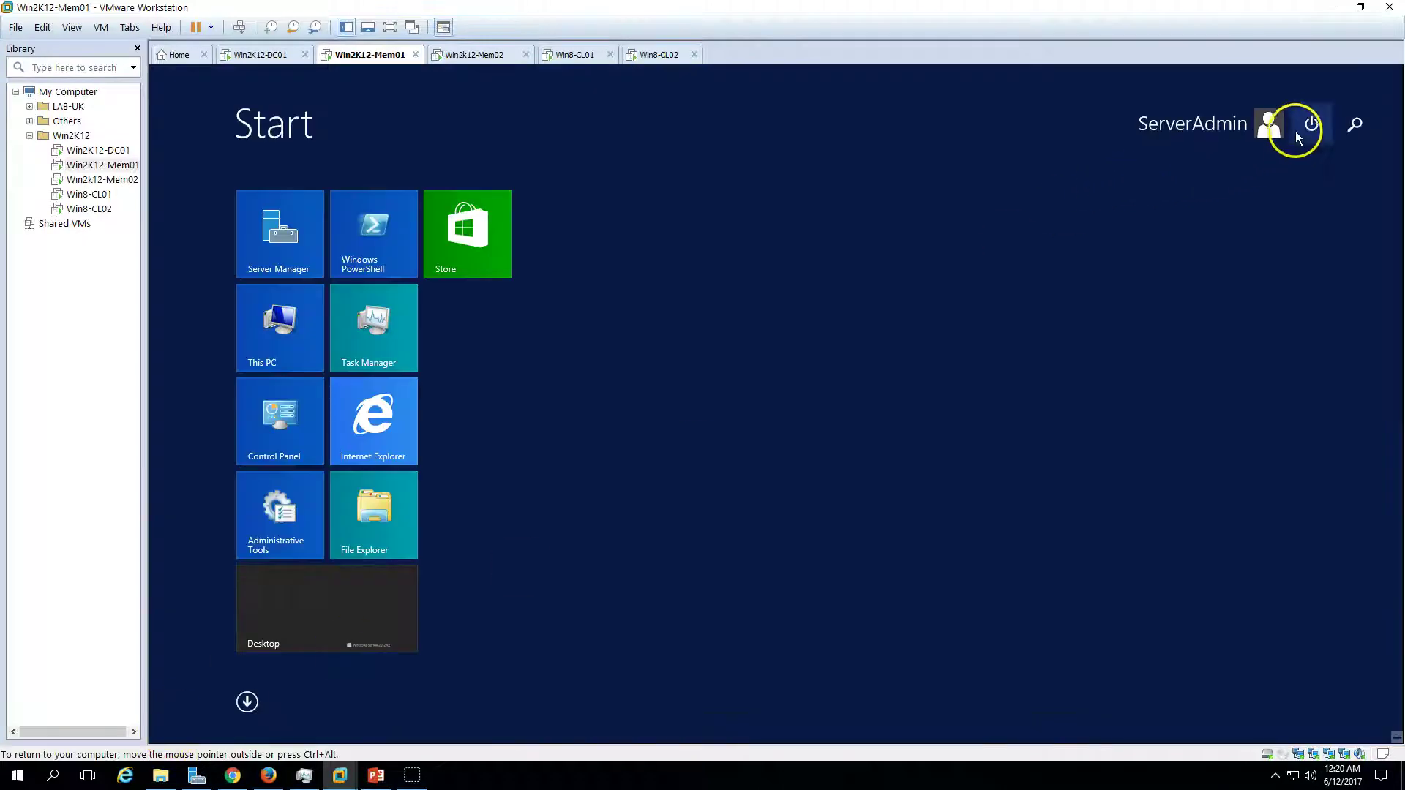
pyautogui.click(1311, 124)
pyautogui.click(1307, 163)
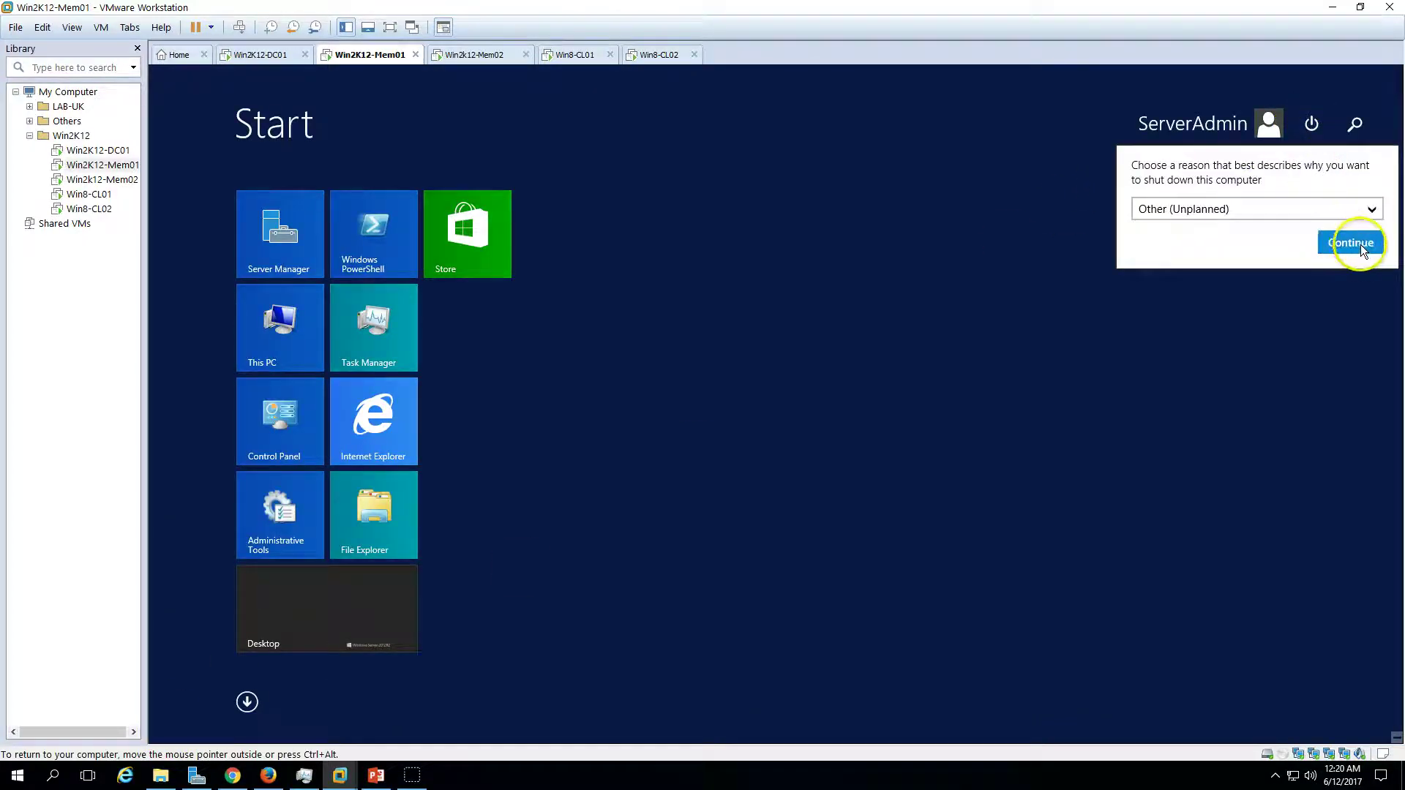
pyautogui.click(1353, 243)
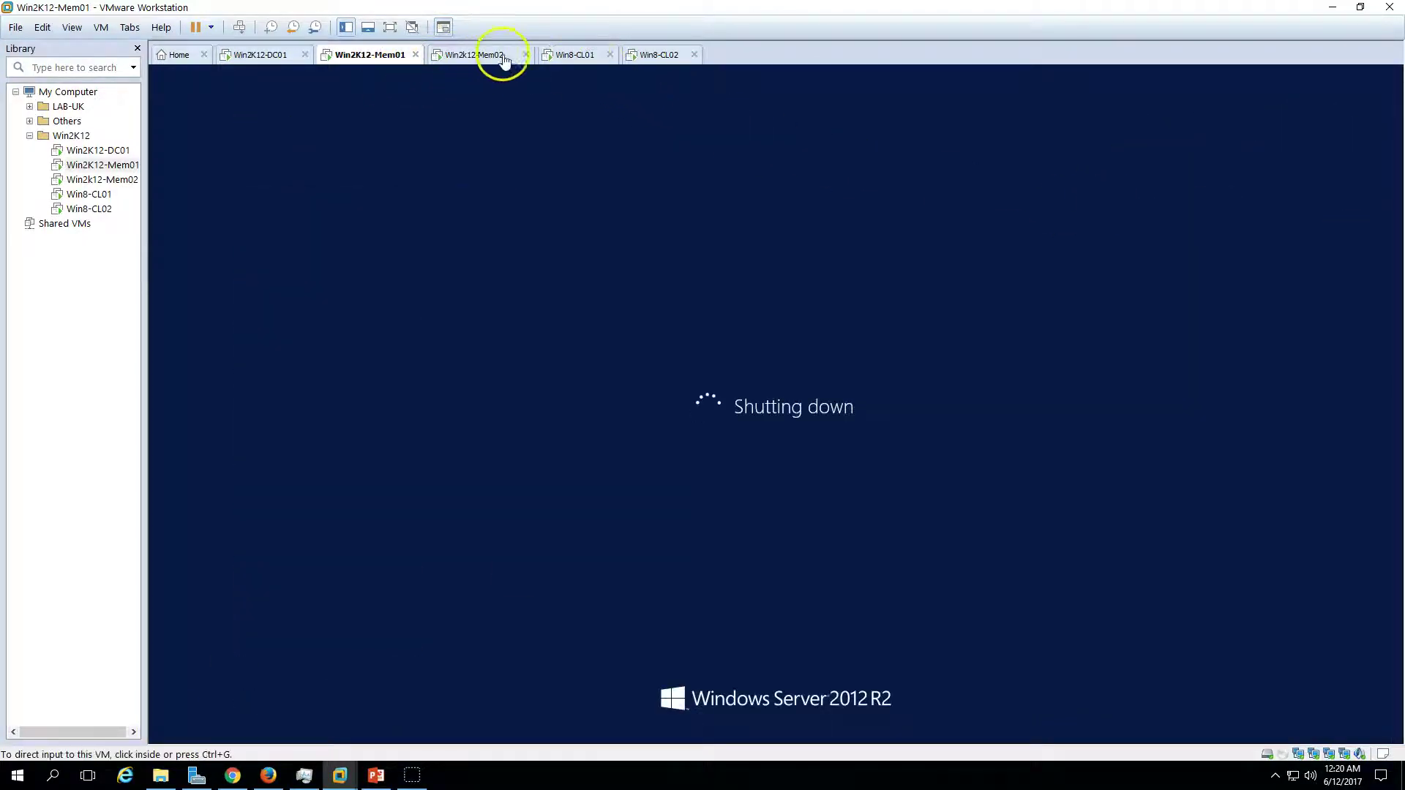
pyautogui.click(572, 55)
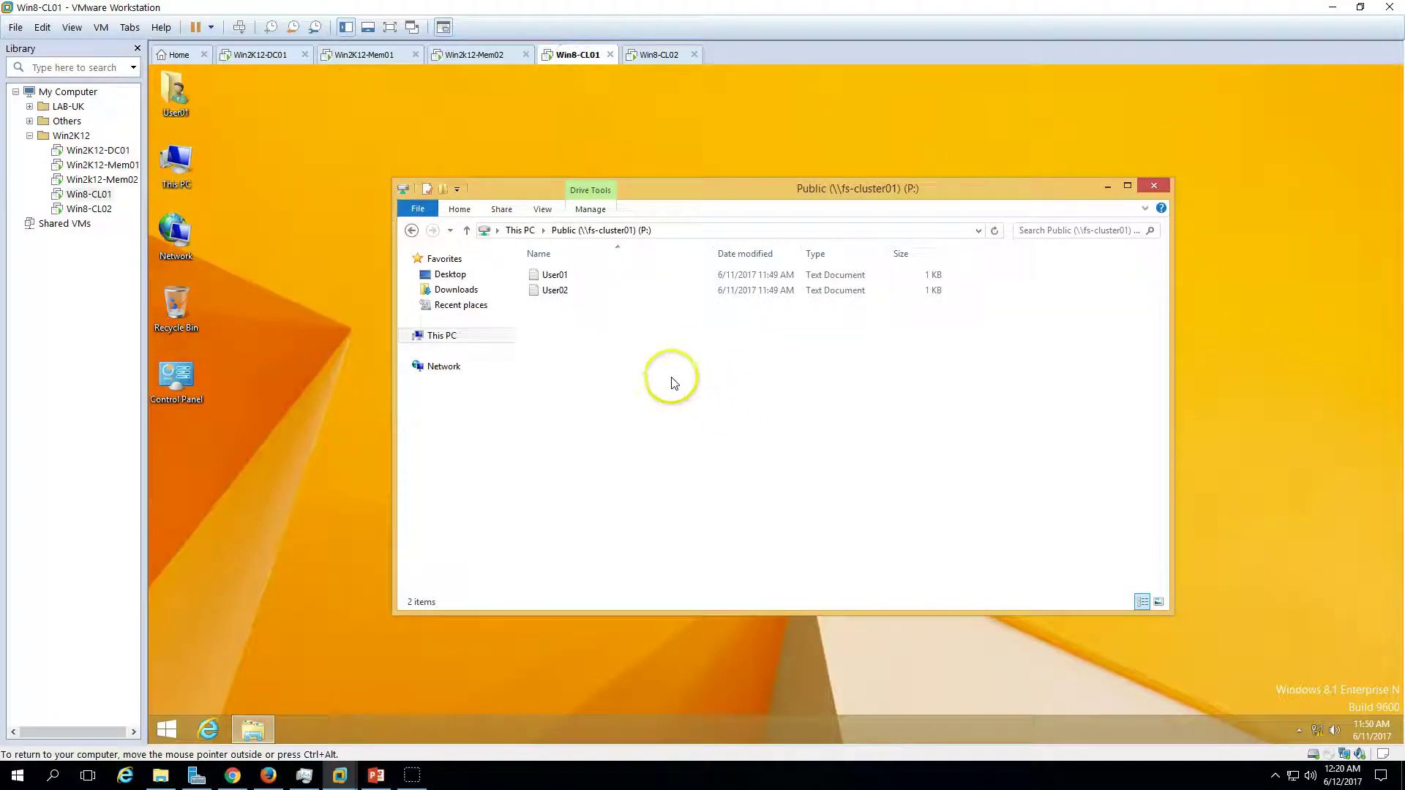
# - Check that P: is still reachable on both clients and FS-Cluster01's status on Win2k12-Mem02
pyautogui.click(454, 338)
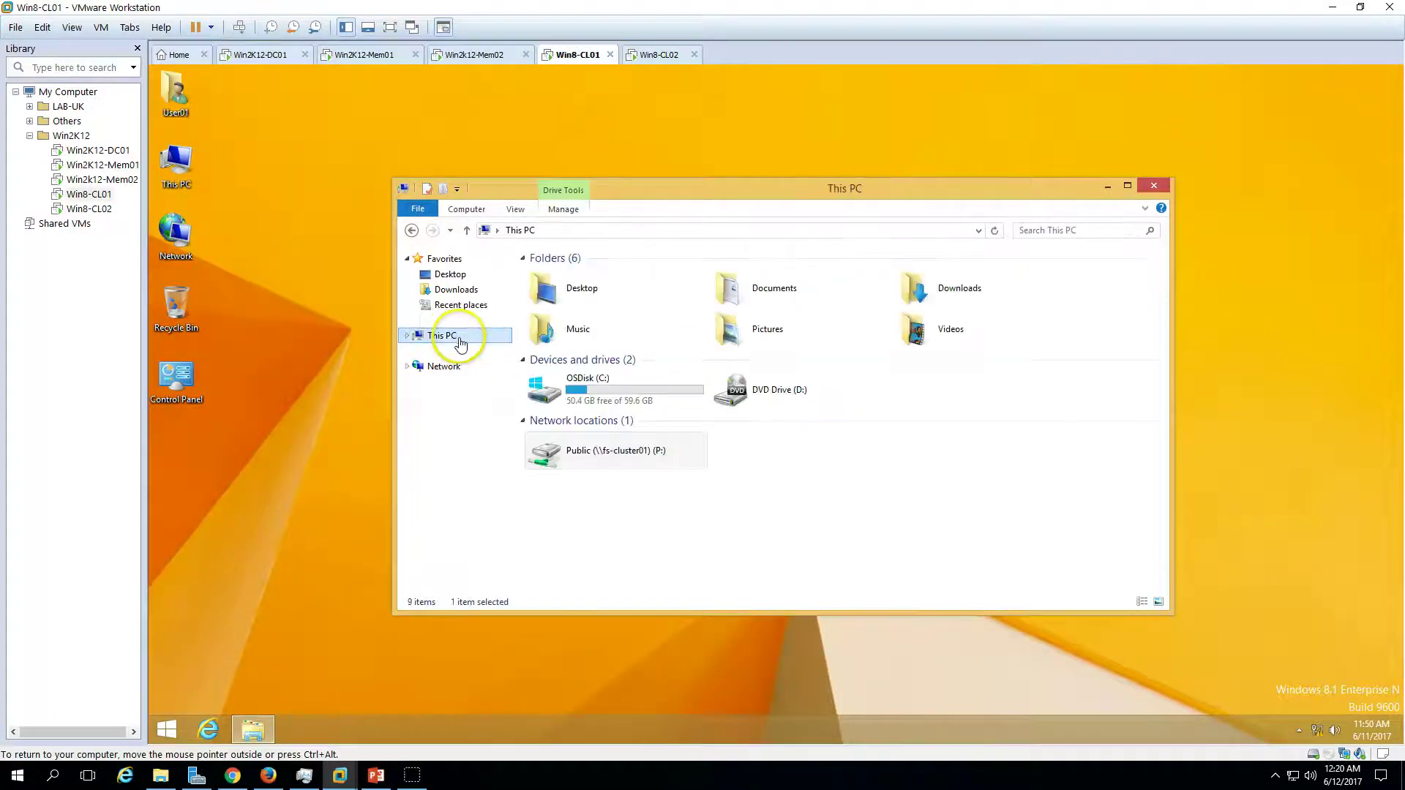
pyautogui.click(634, 459)
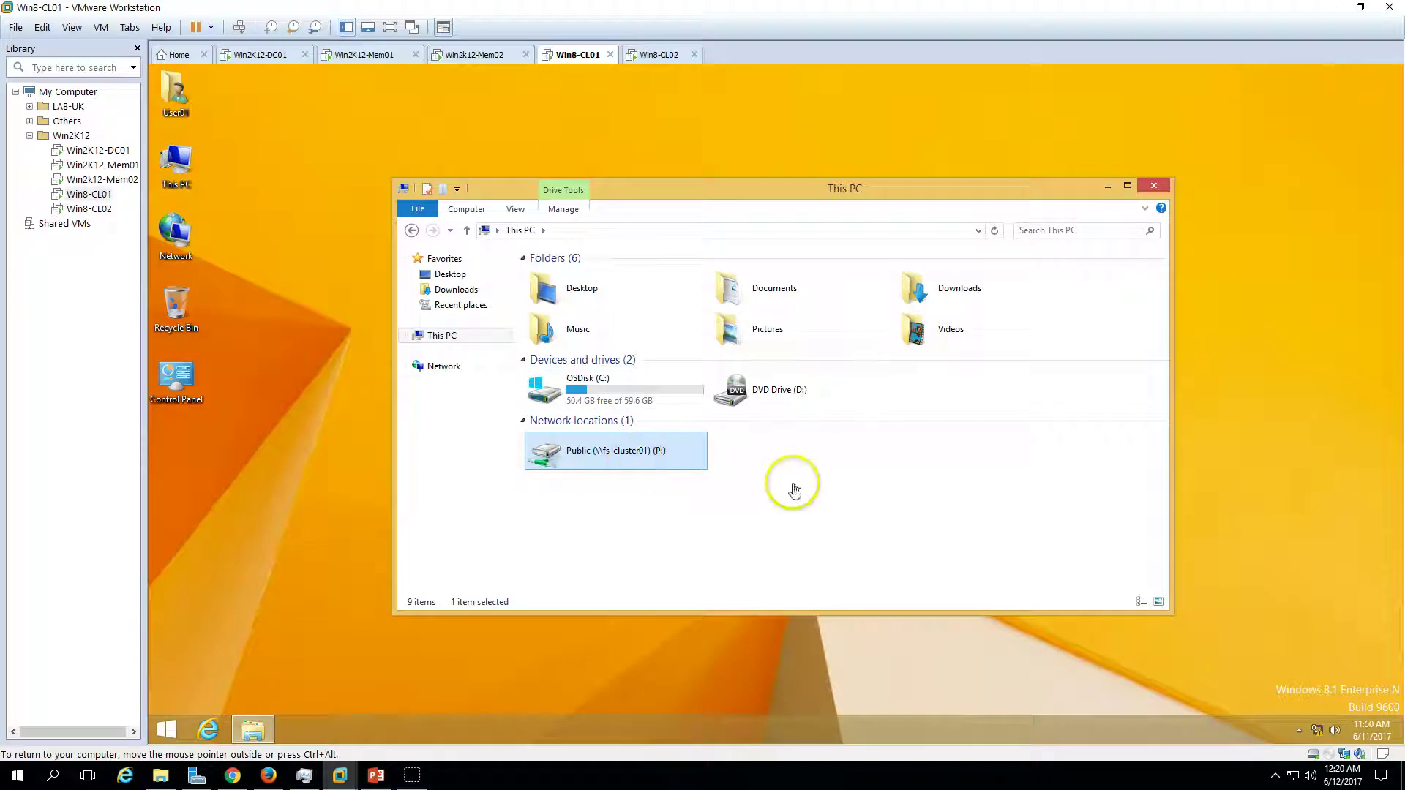
pyautogui.click(627, 482)
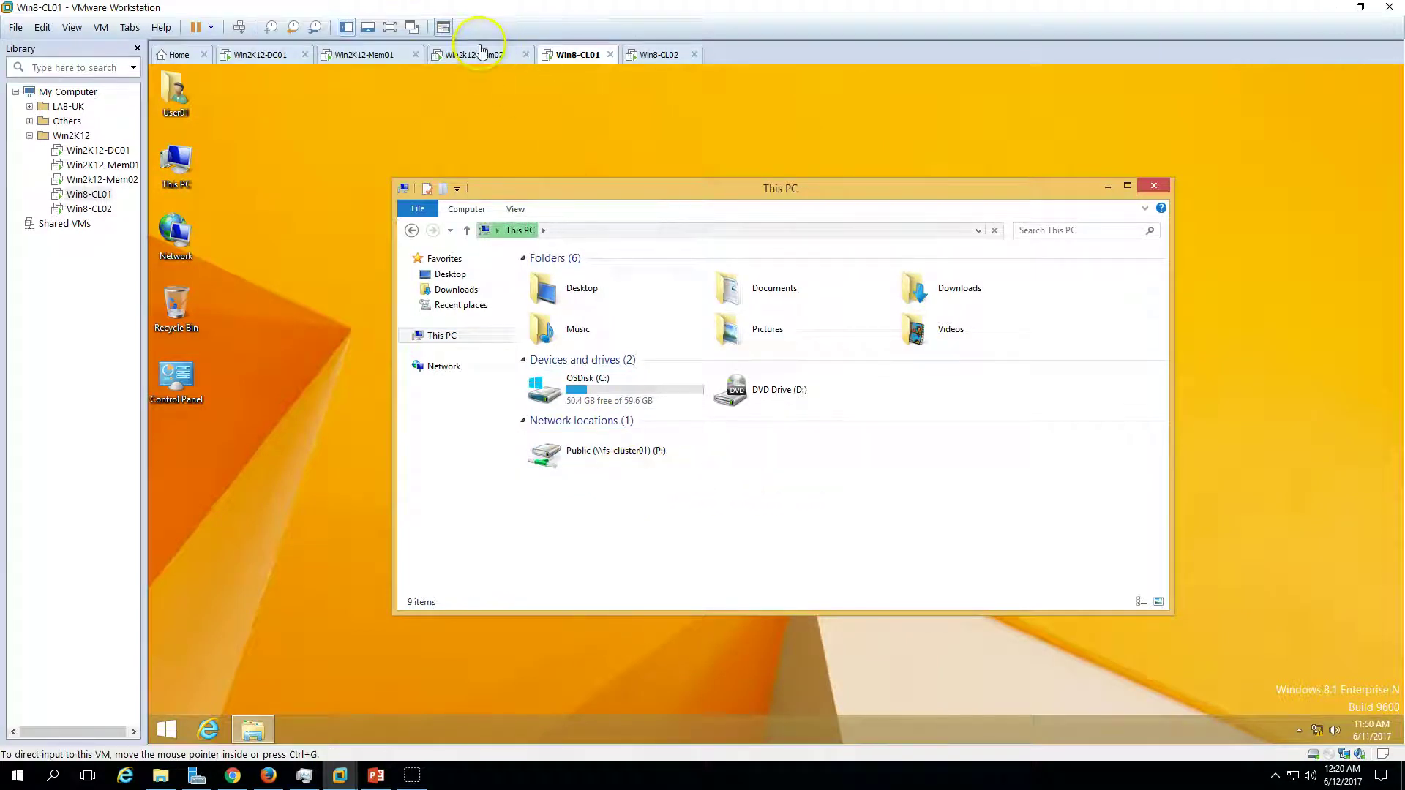
pyautogui.click(468, 55)
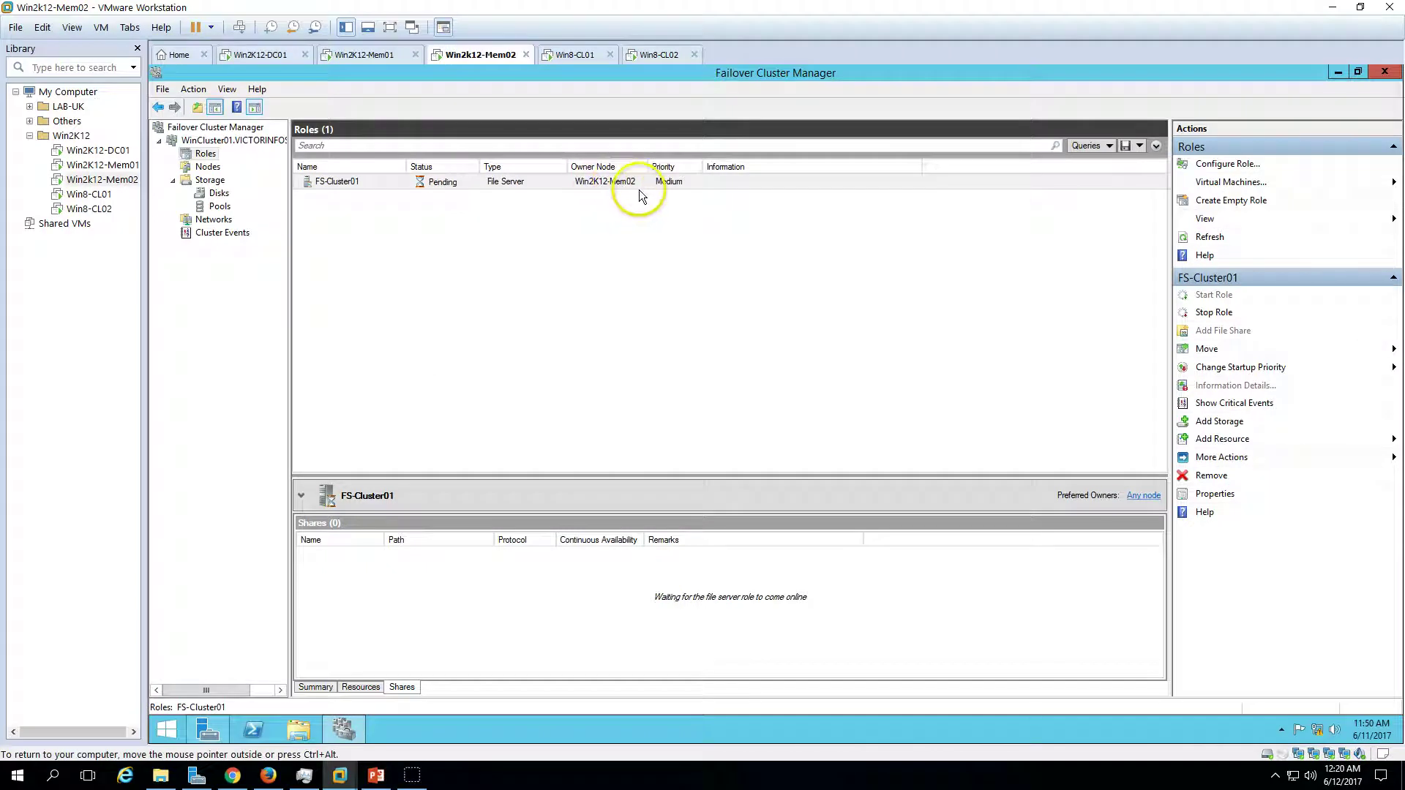
pyautogui.click(571, 55)
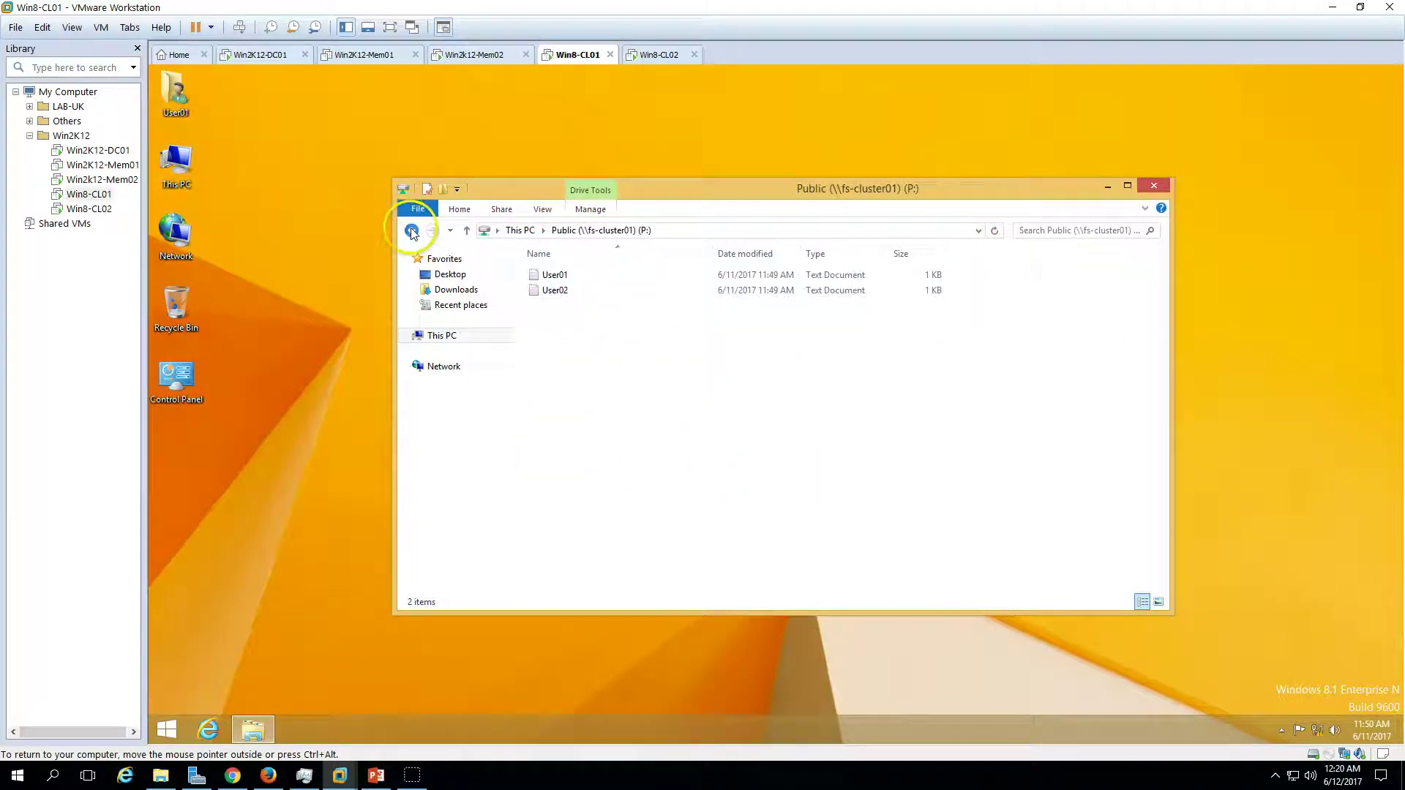
pyautogui.click(650, 59)
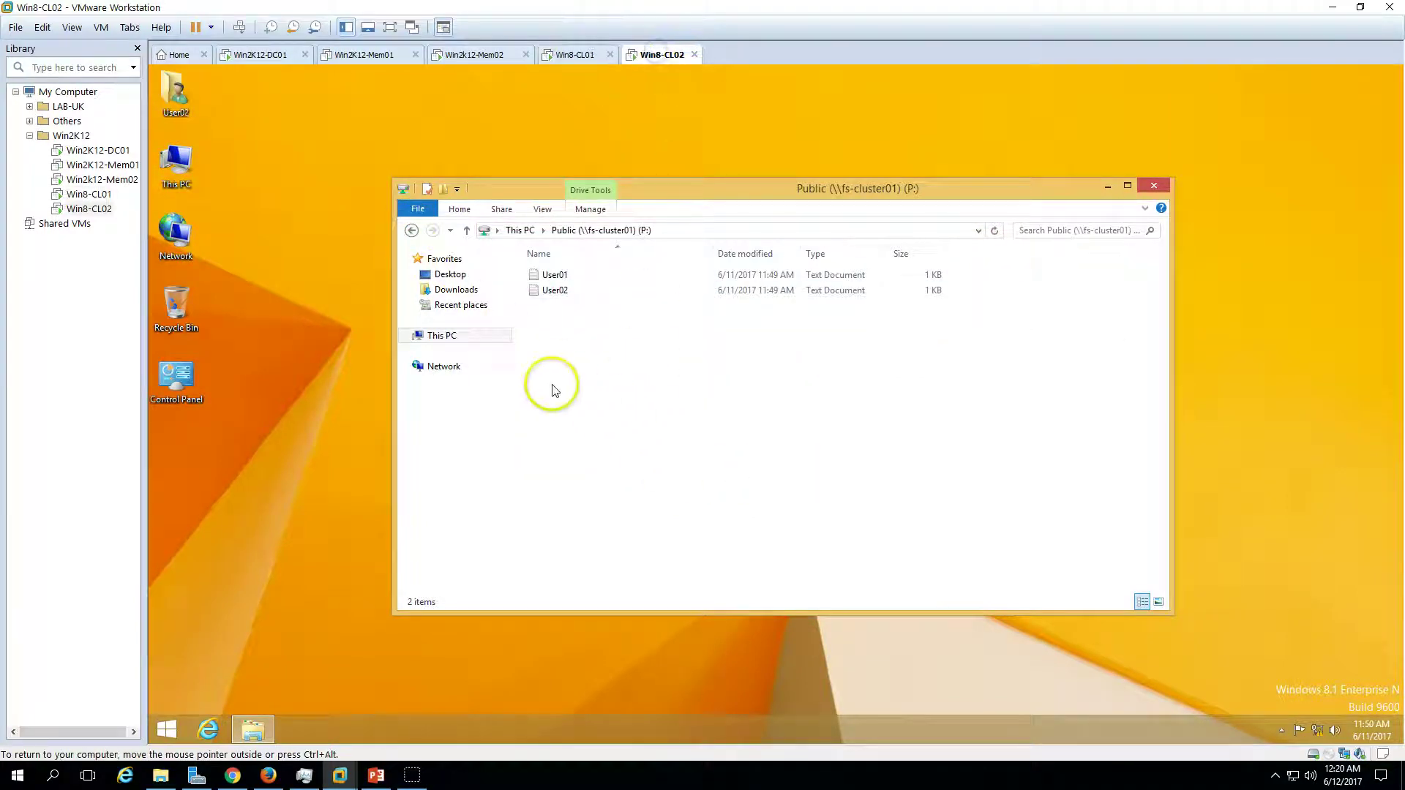
pyautogui.click(446, 335)
pyautogui.click(480, 54)
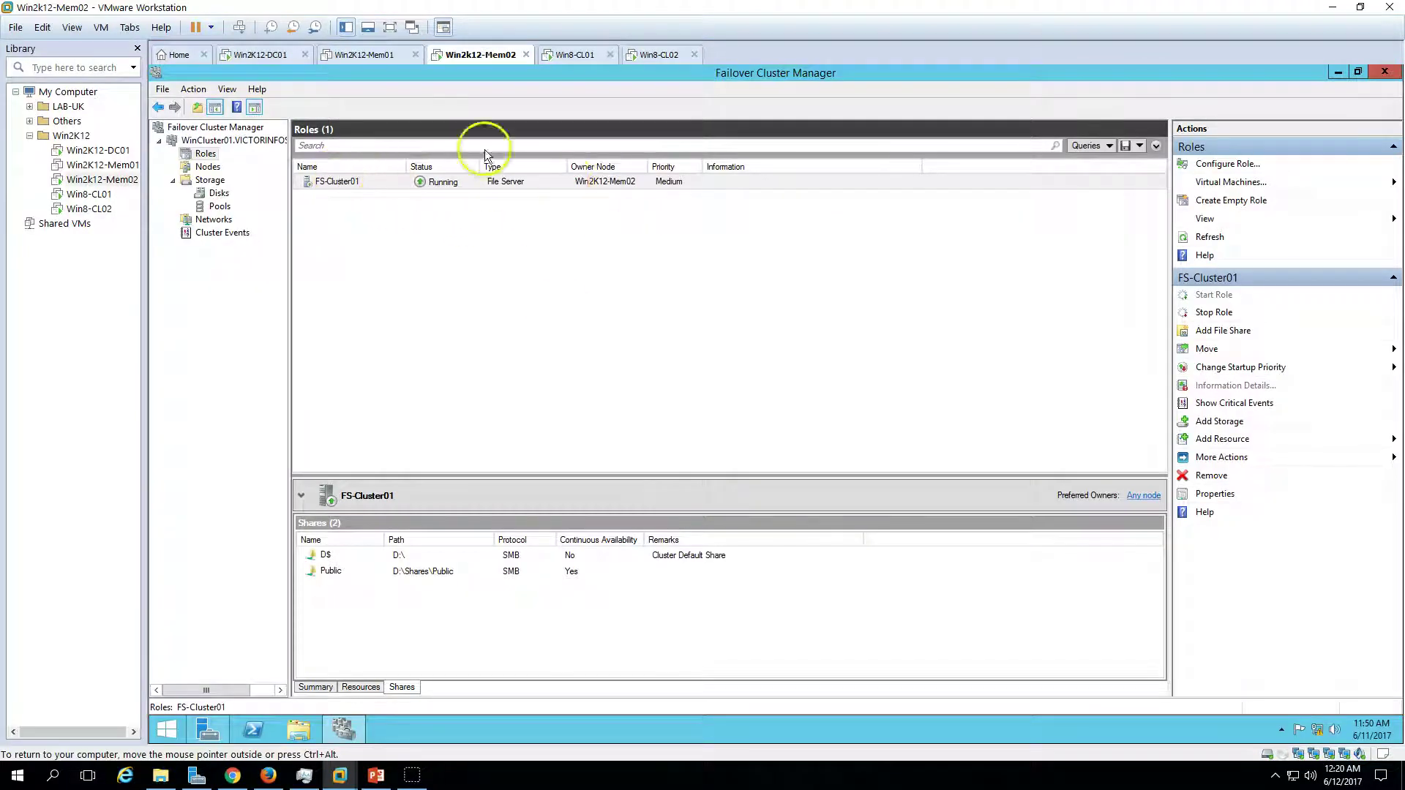
pyautogui.click(362, 54)
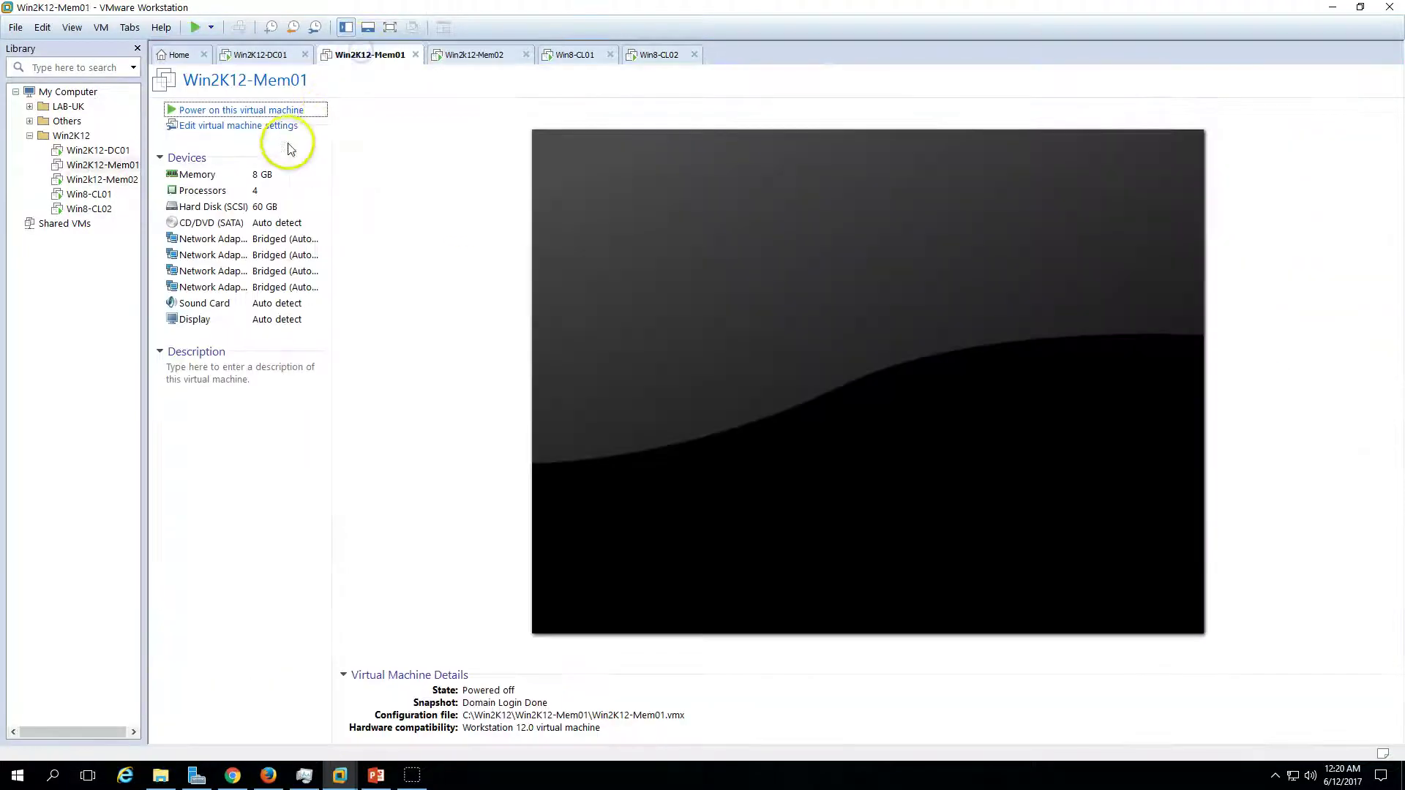
# - Power on Win2K12-Mem01 and view FS-Cluster01's summary: Running, owner Win2K12-Mem02, 192.168.1.232
pyautogui.click(267, 106)
pyautogui.click(483, 58)
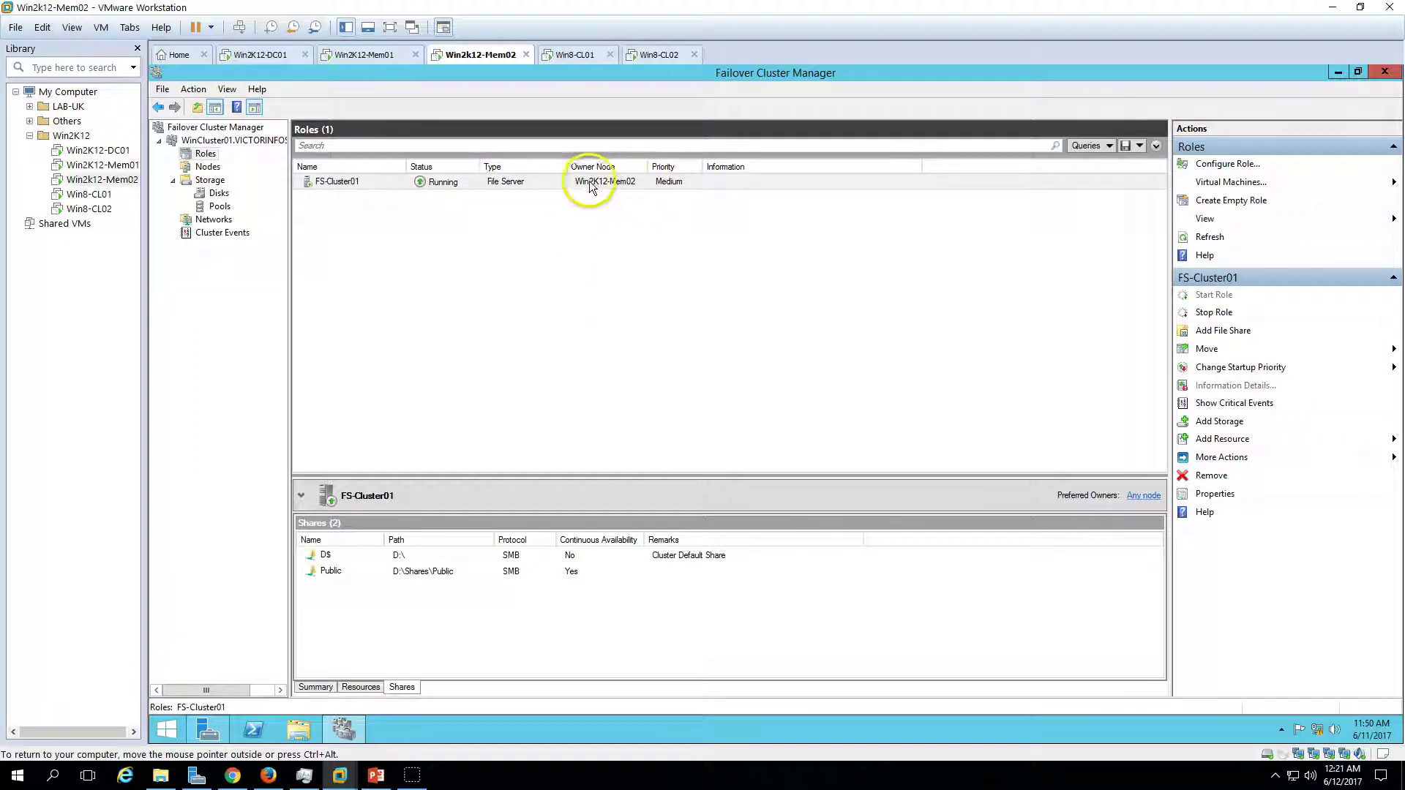
pyautogui.click(579, 184)
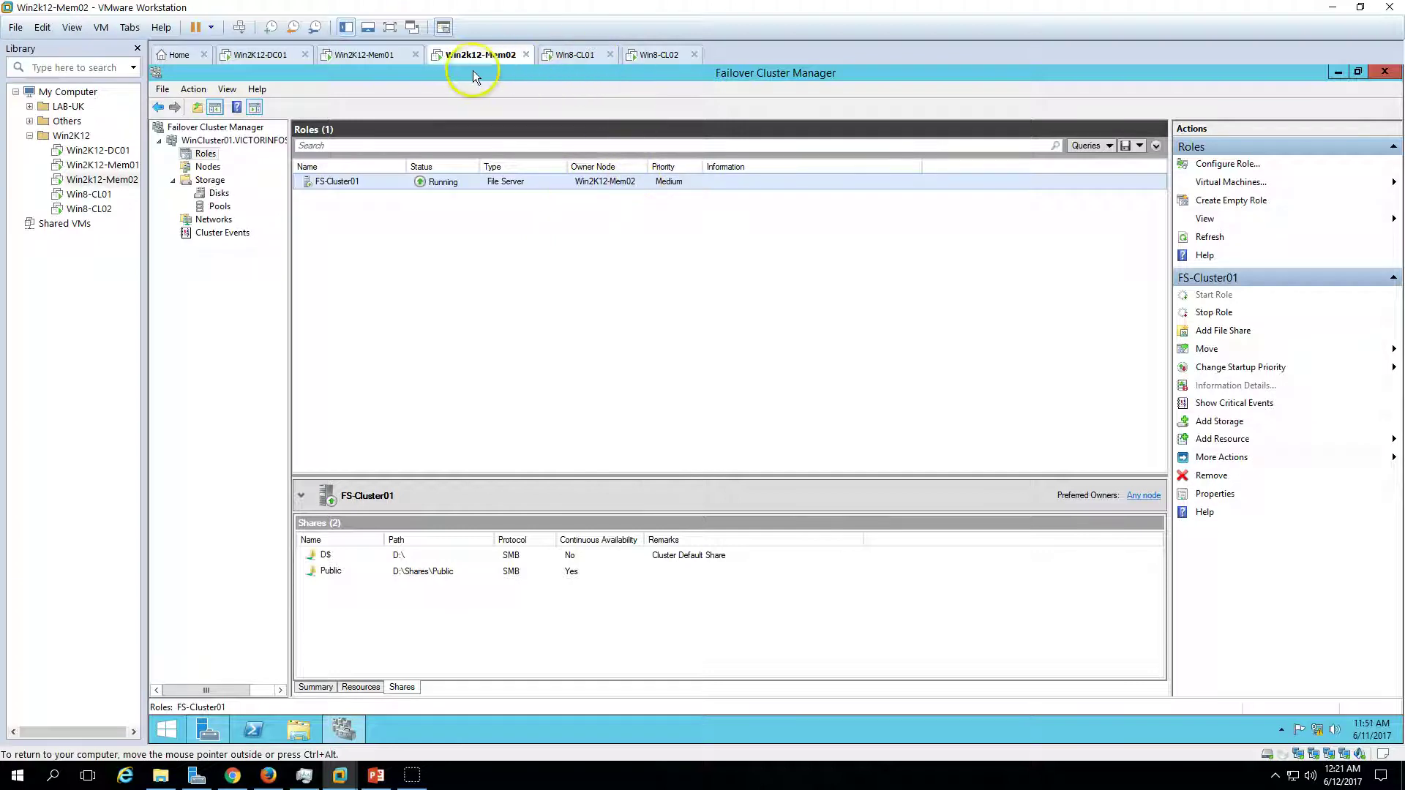
pyautogui.click(361, 687)
pyautogui.click(315, 686)
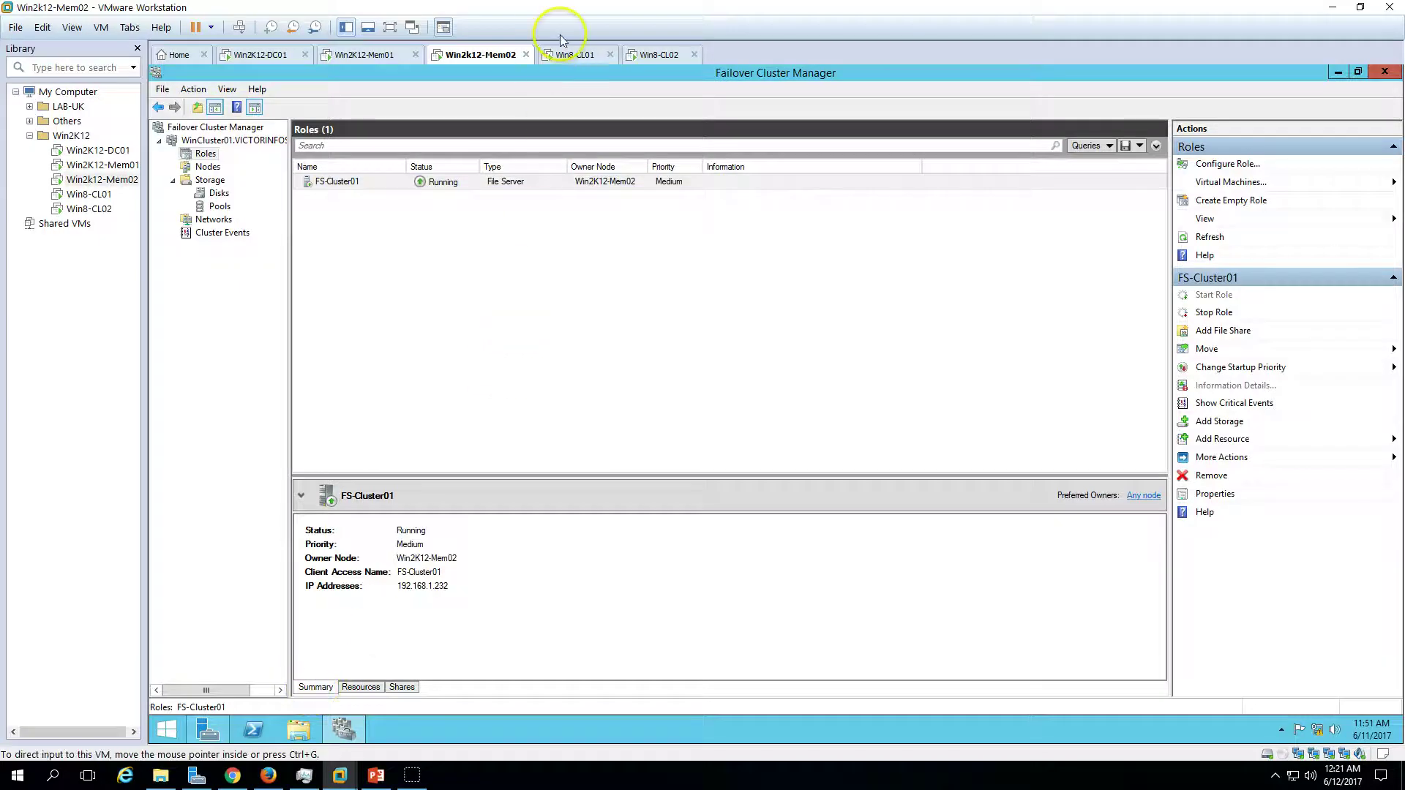
pyautogui.click(575, 54)
pyautogui.click(655, 55)
pyautogui.click(489, 54)
pyautogui.click(626, 259)
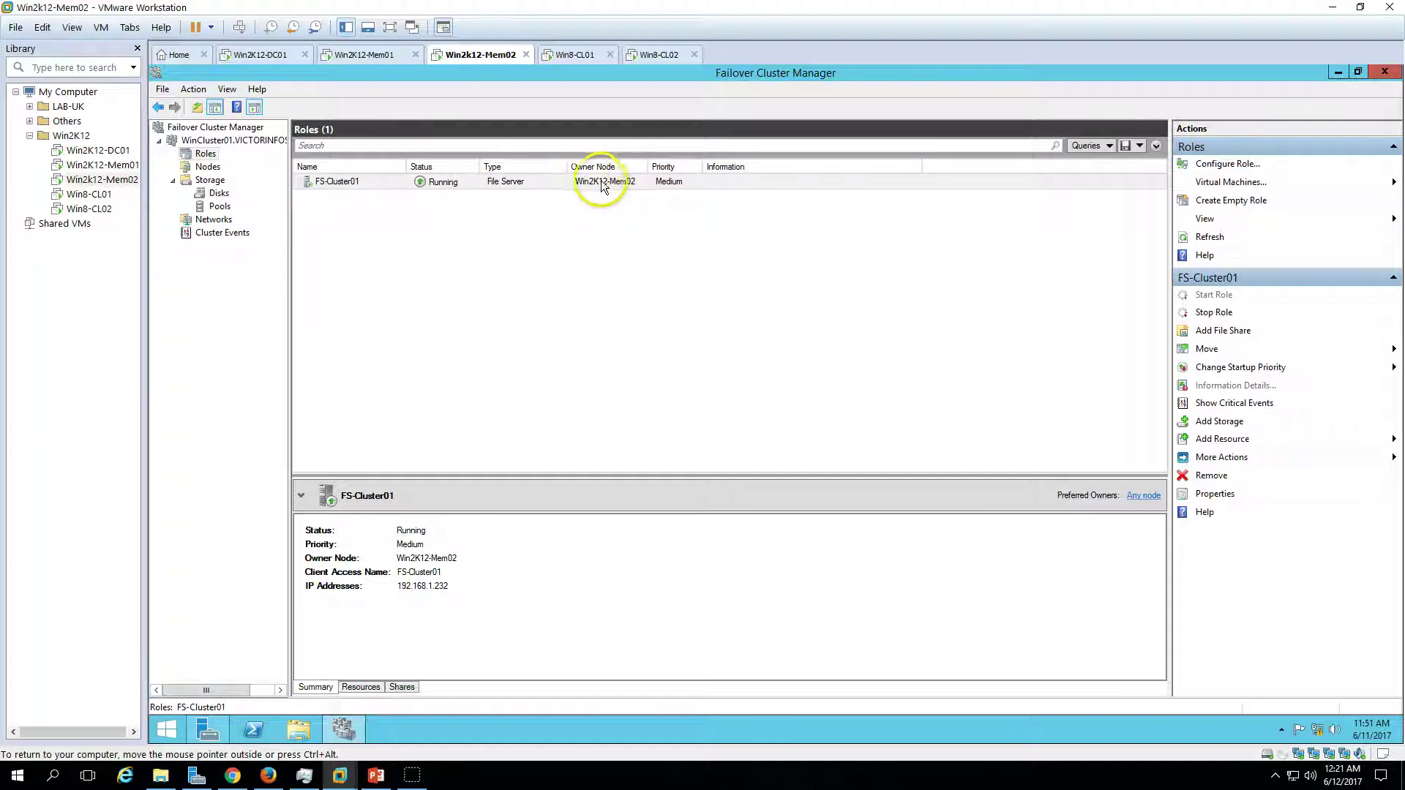
# - Sign in to the rebooted Win2K12-Mem01 with the administrator password, then return to Win2k12-Mem02
pyautogui.click(368, 55)
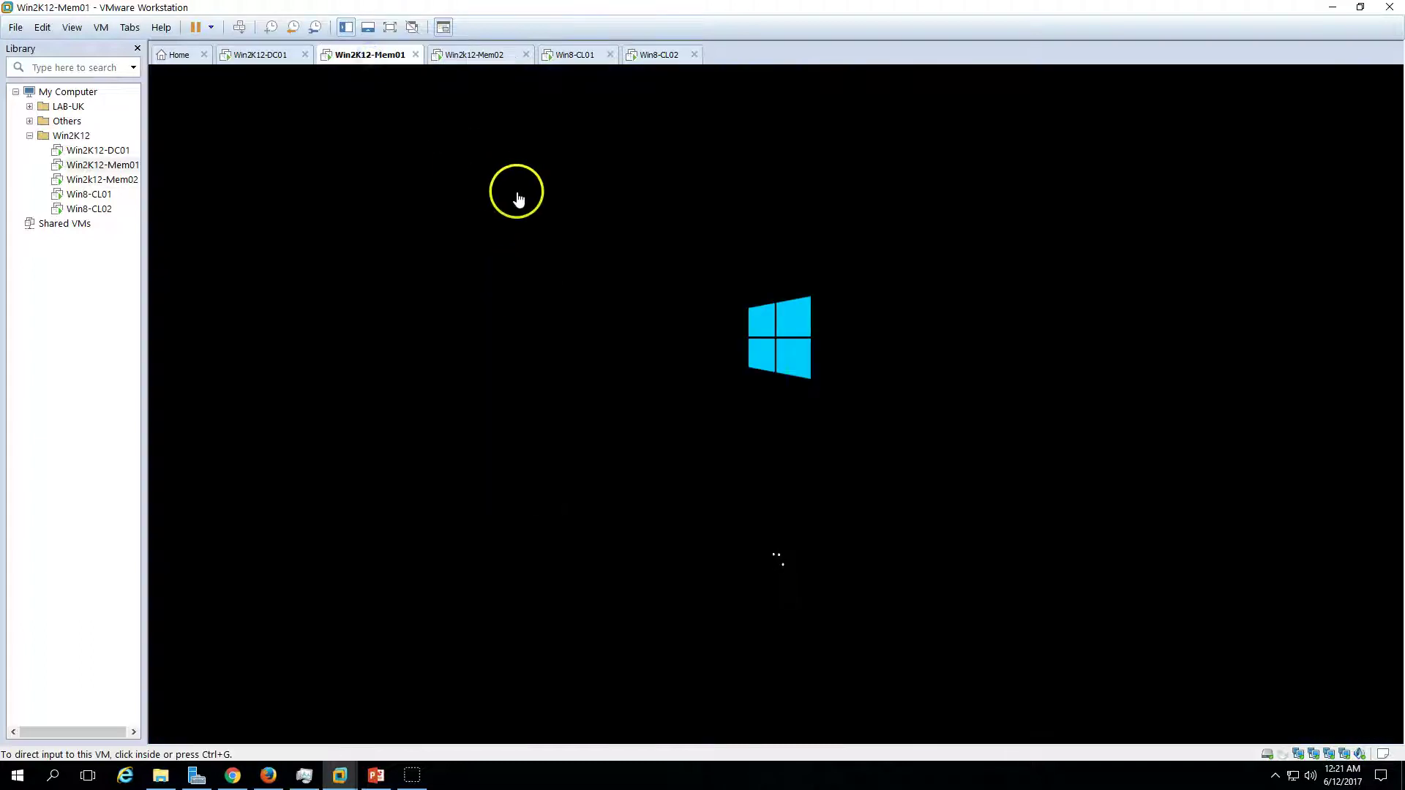
pyautogui.click(473, 57)
pyautogui.click(366, 55)
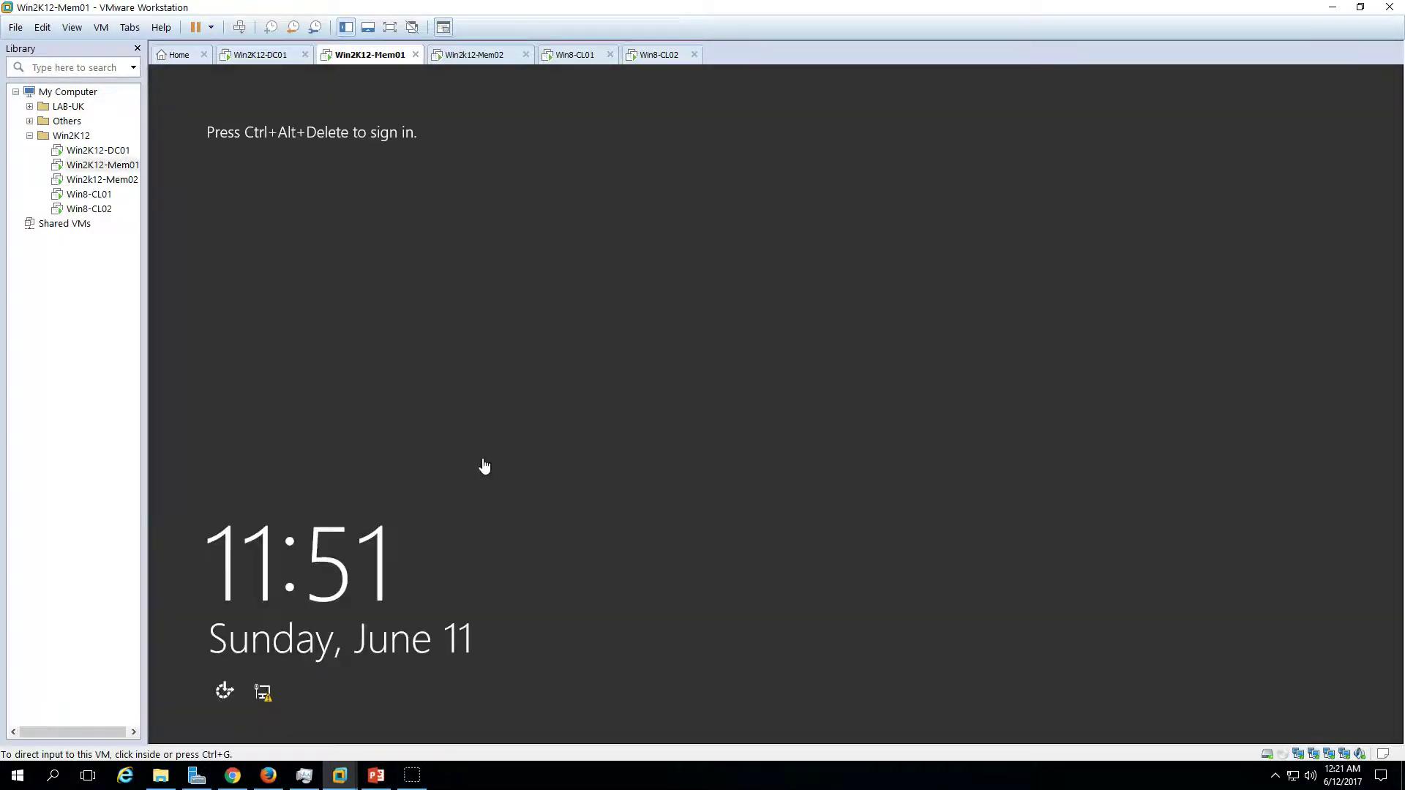
pyautogui.click(239, 27)
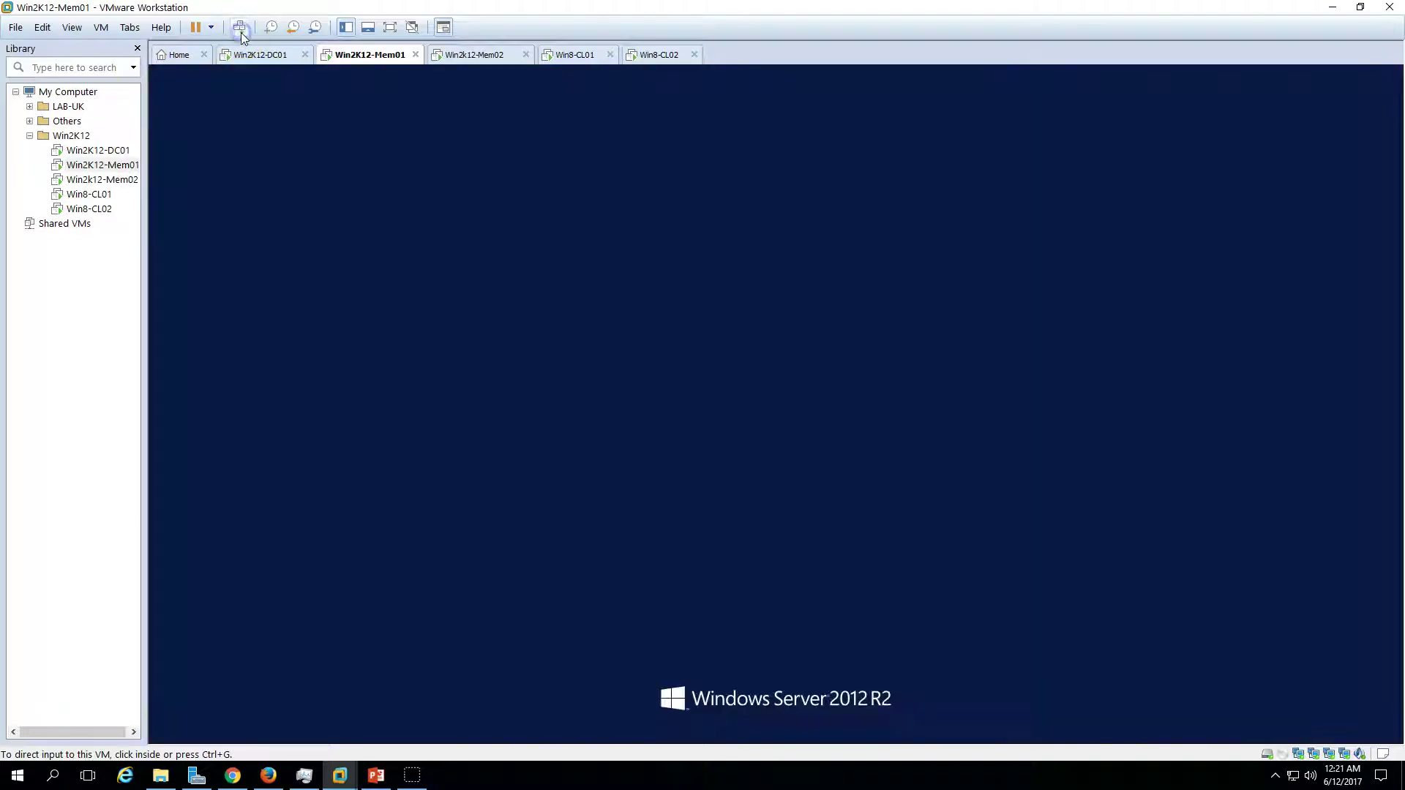
pyautogui.click(805, 323)
pyautogui.write('Pa')
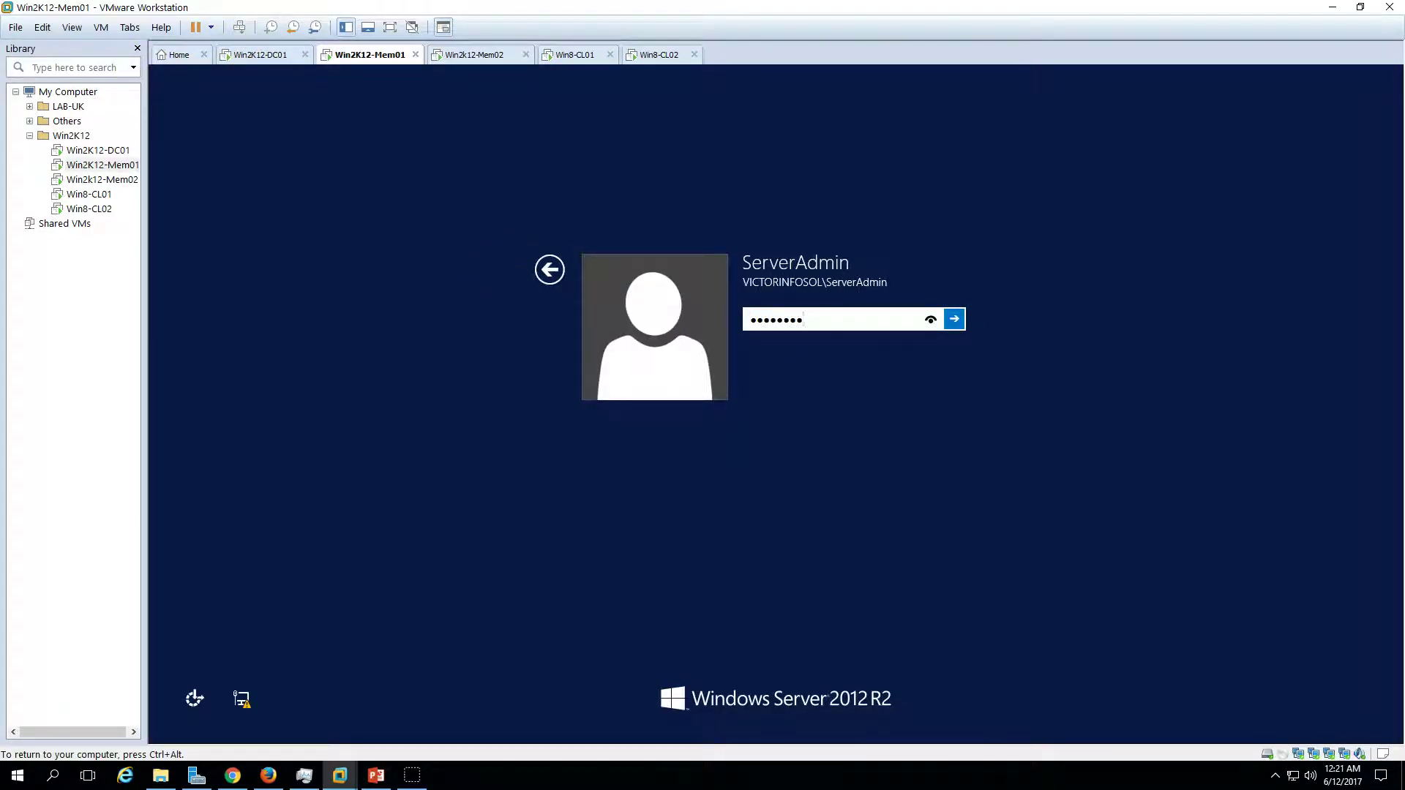
pyautogui.press('Return')
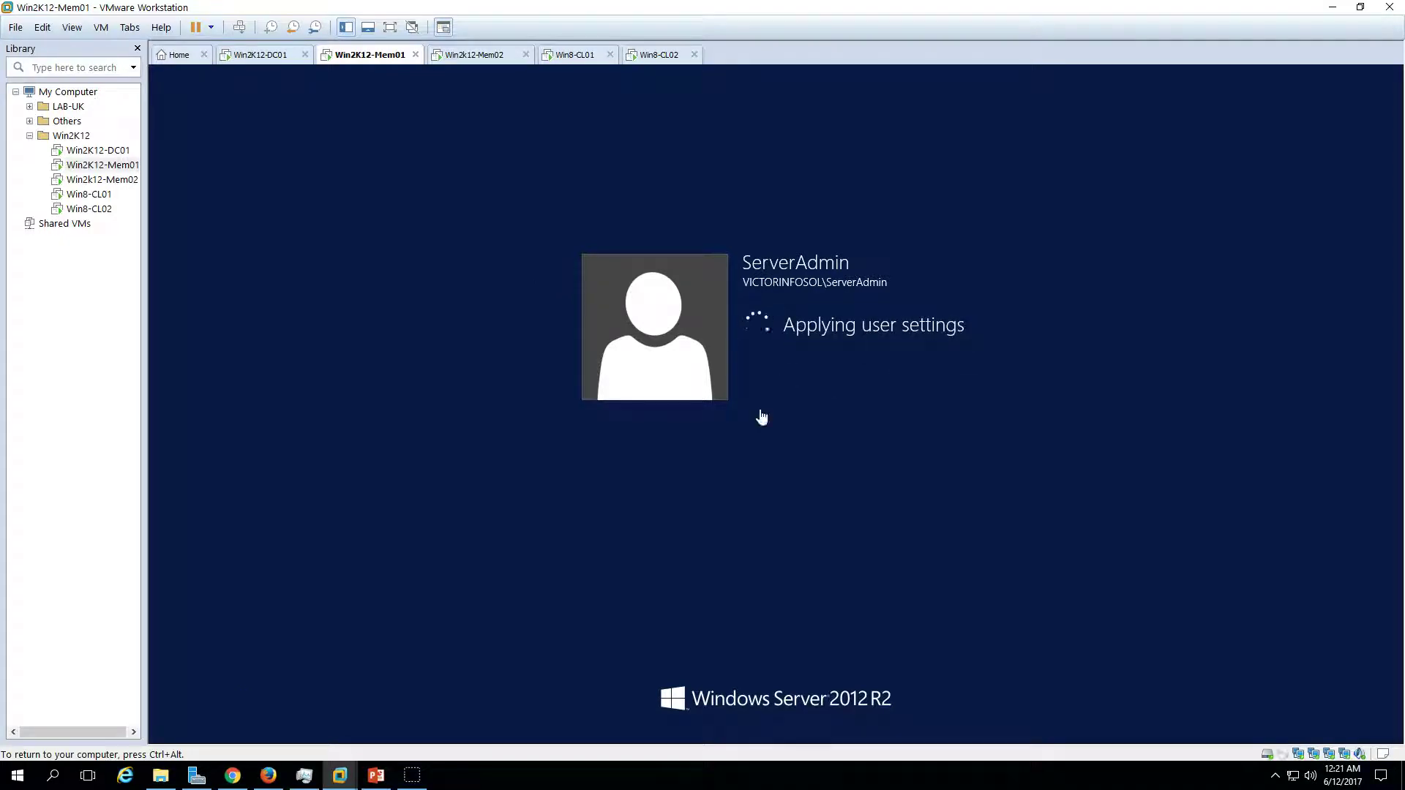
pyautogui.hotkey('ctrl', 'alt')
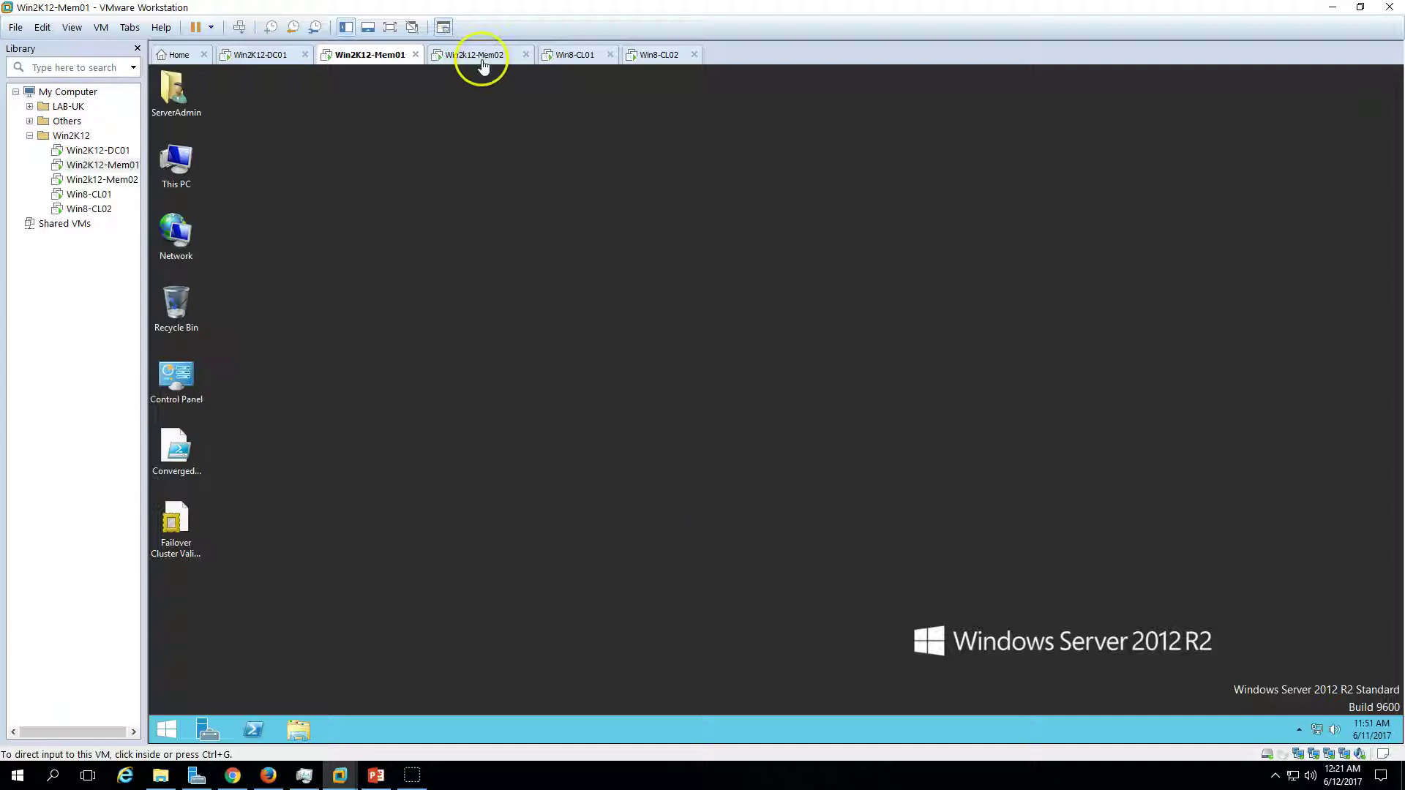
pyautogui.click(480, 55)
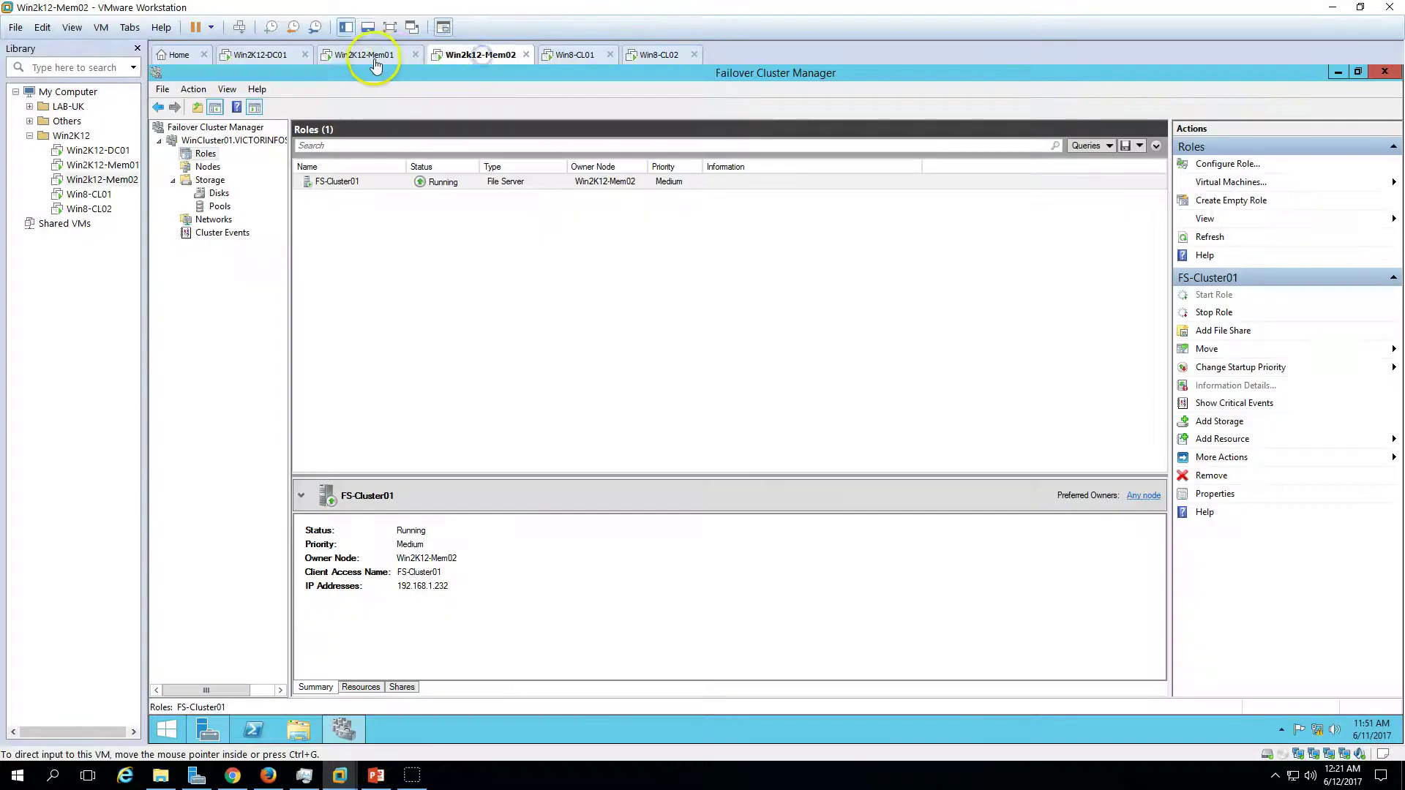
# - On Win2K12-Mem01, launch Failover Cluster Manager from Server Manager's Tools menu
pyautogui.click(374, 58)
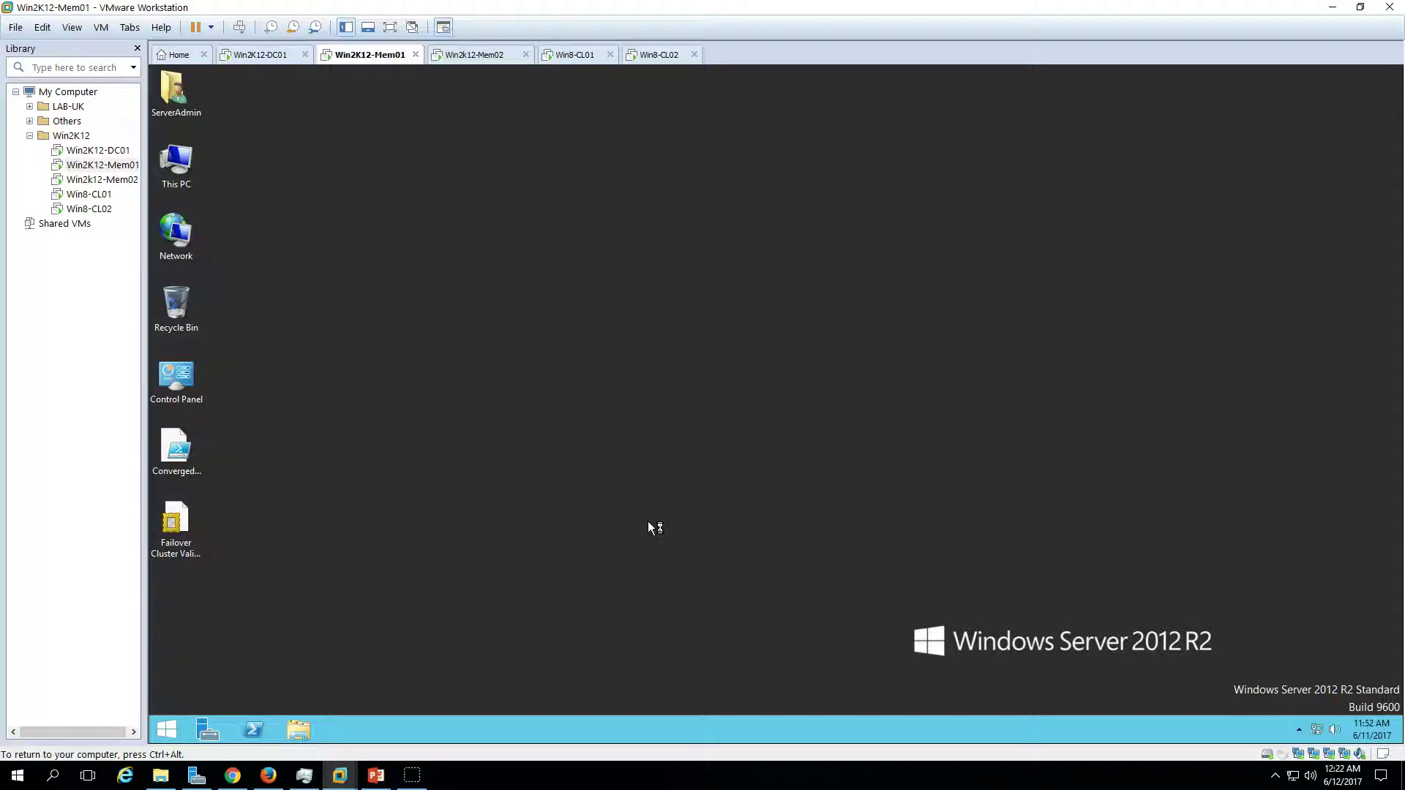
pyautogui.click(474, 55)
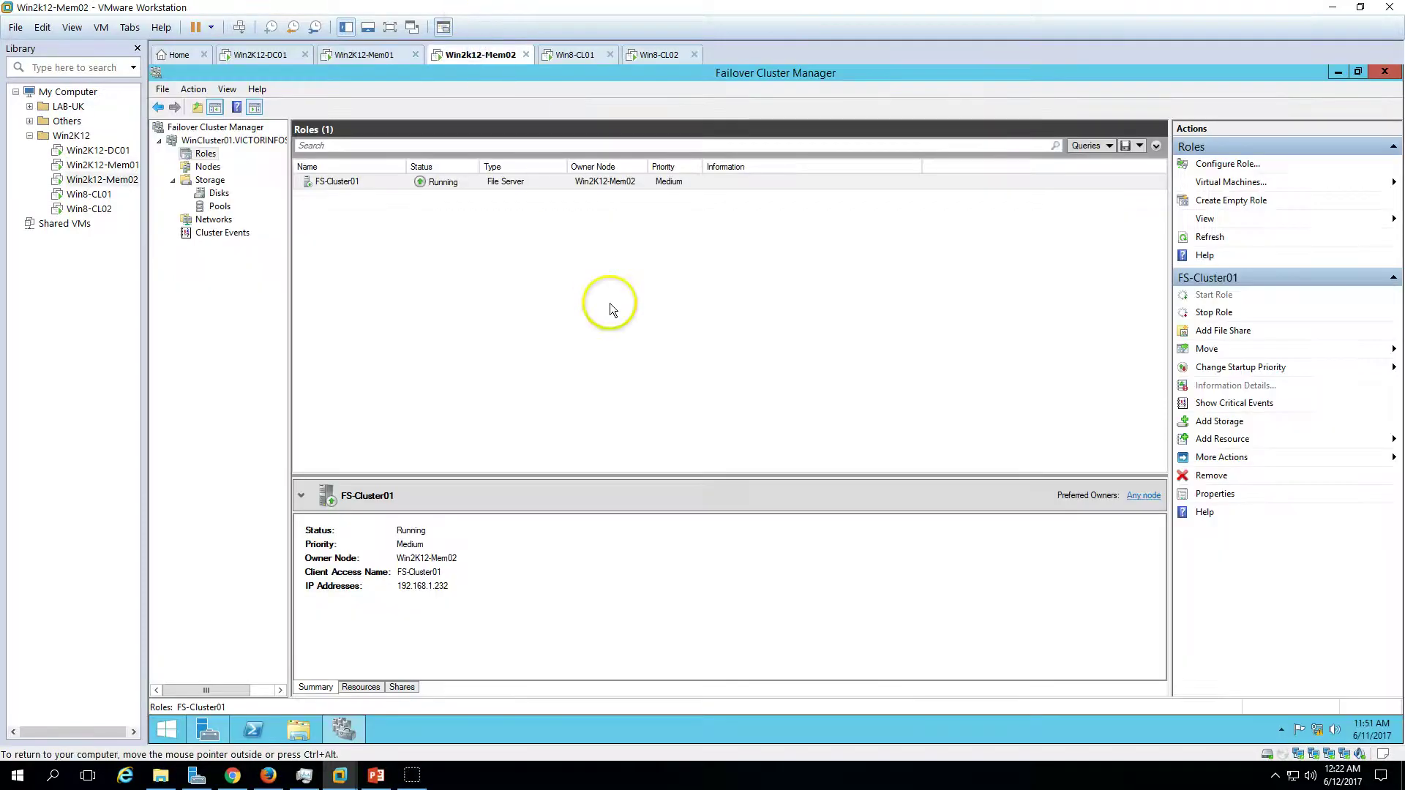
pyautogui.click(372, 54)
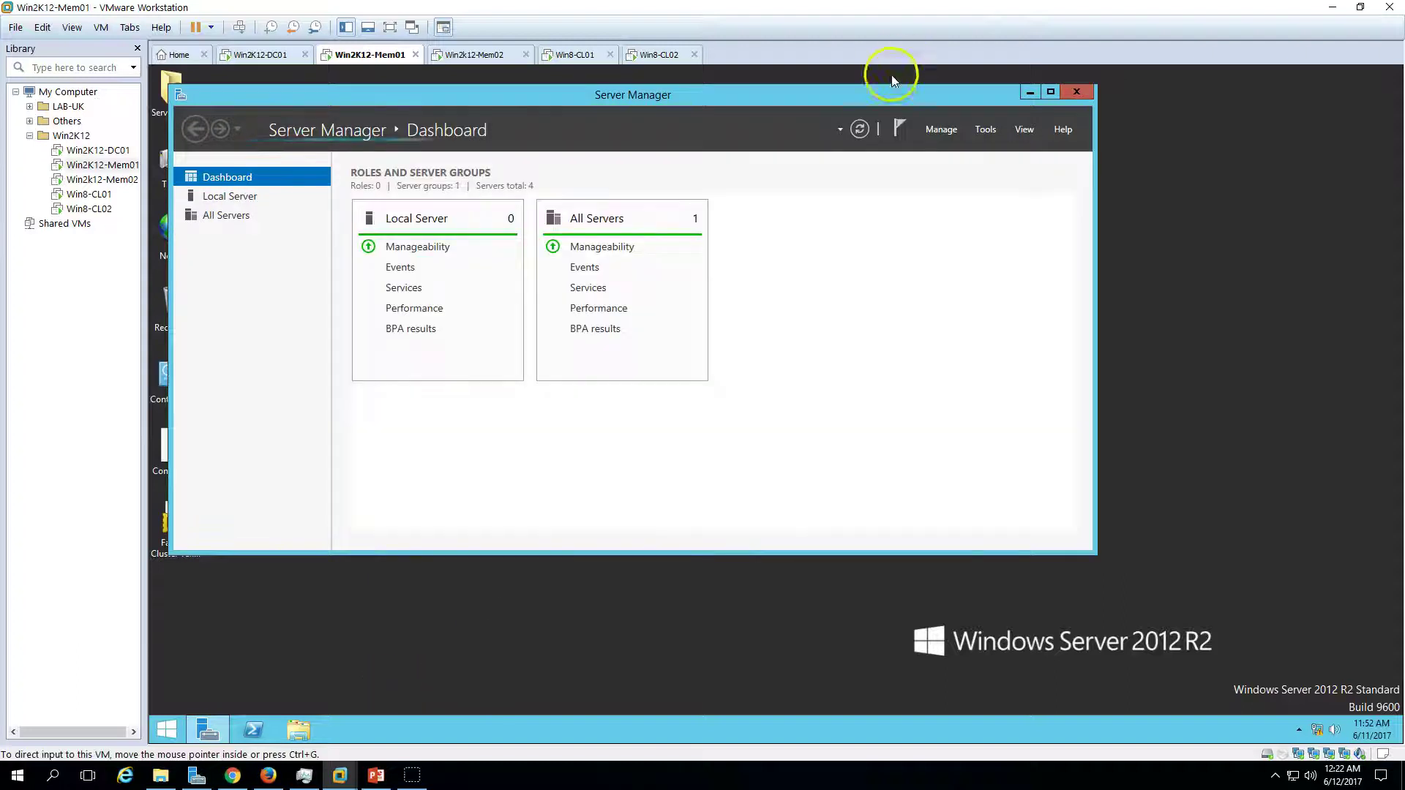
pyautogui.doubleClick(860, 92)
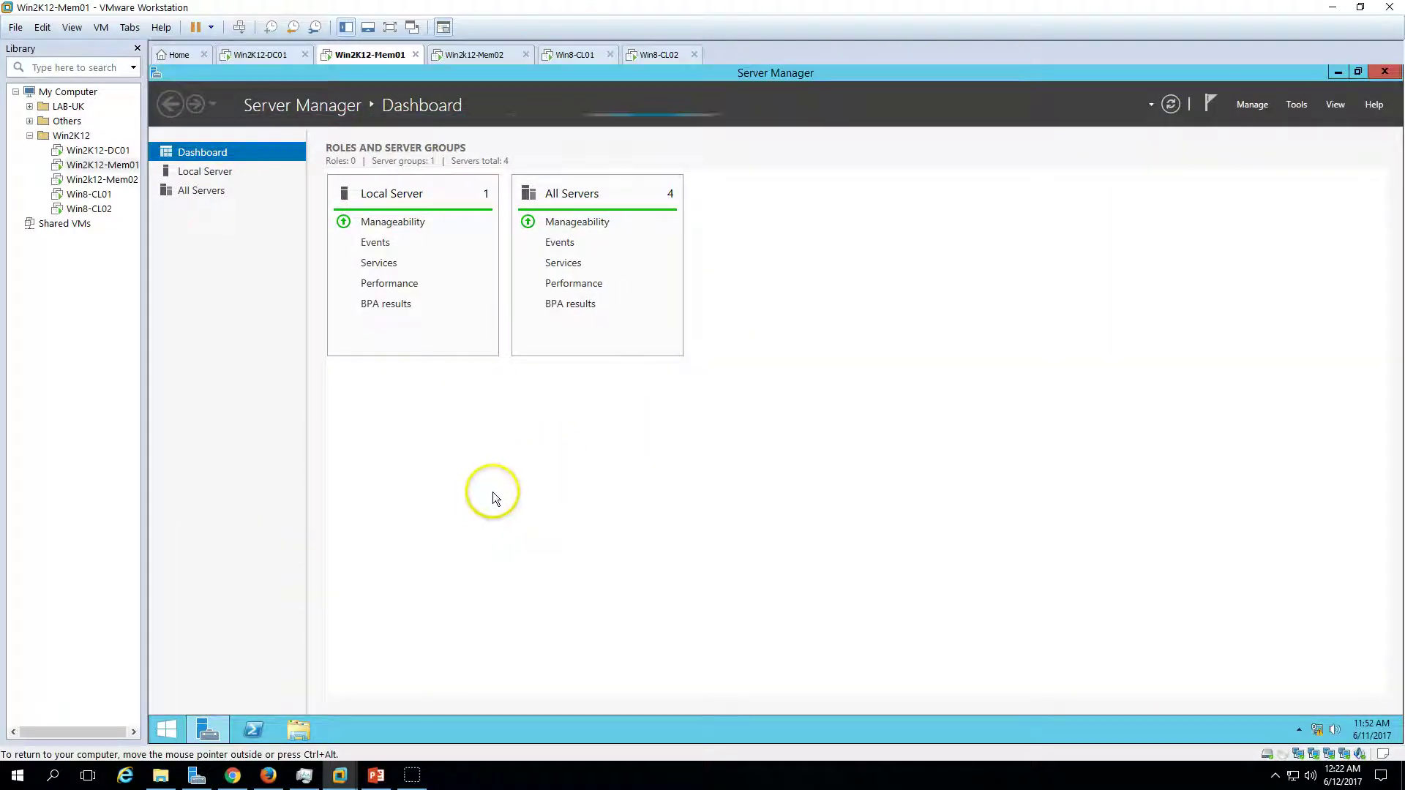
pyautogui.click(1300, 110)
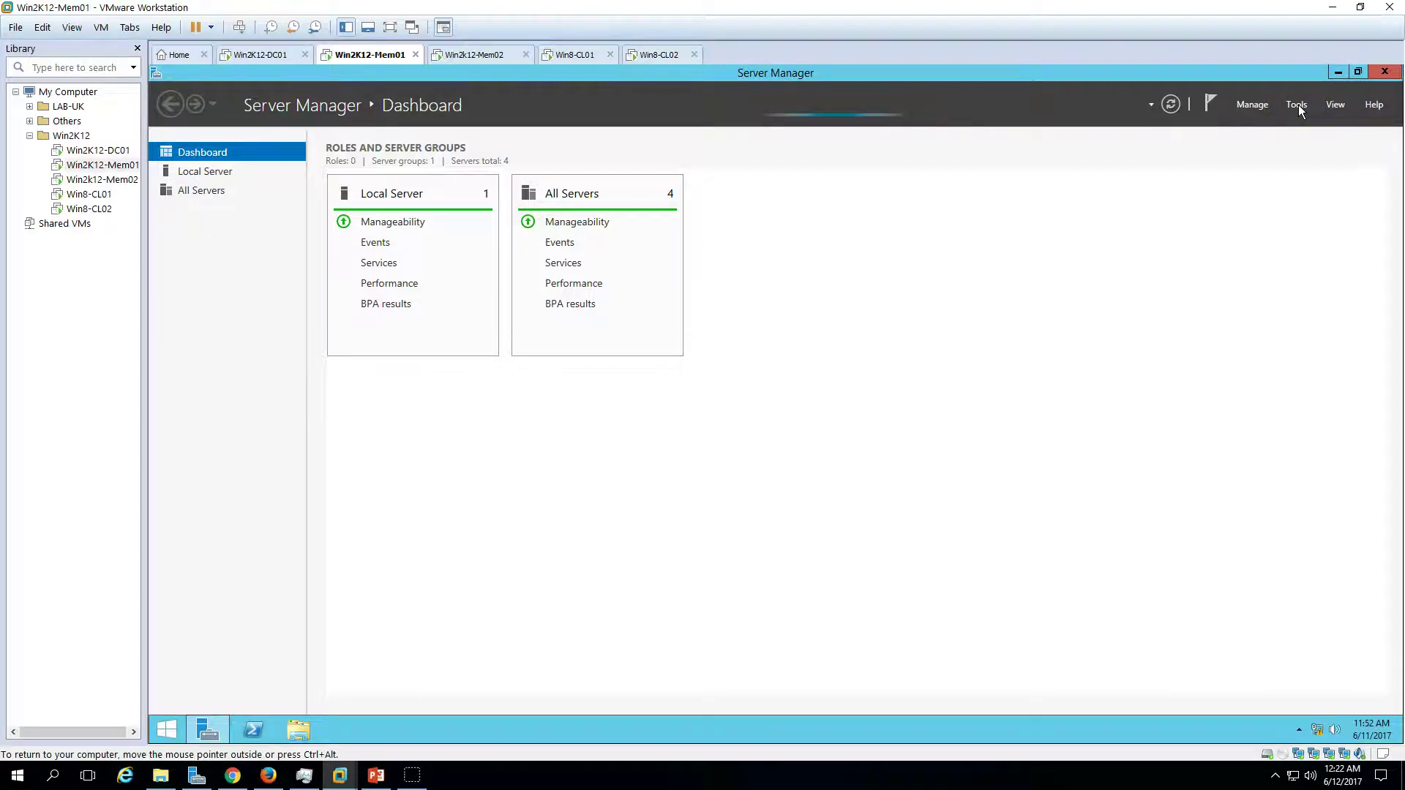
pyautogui.click(1247, 225)
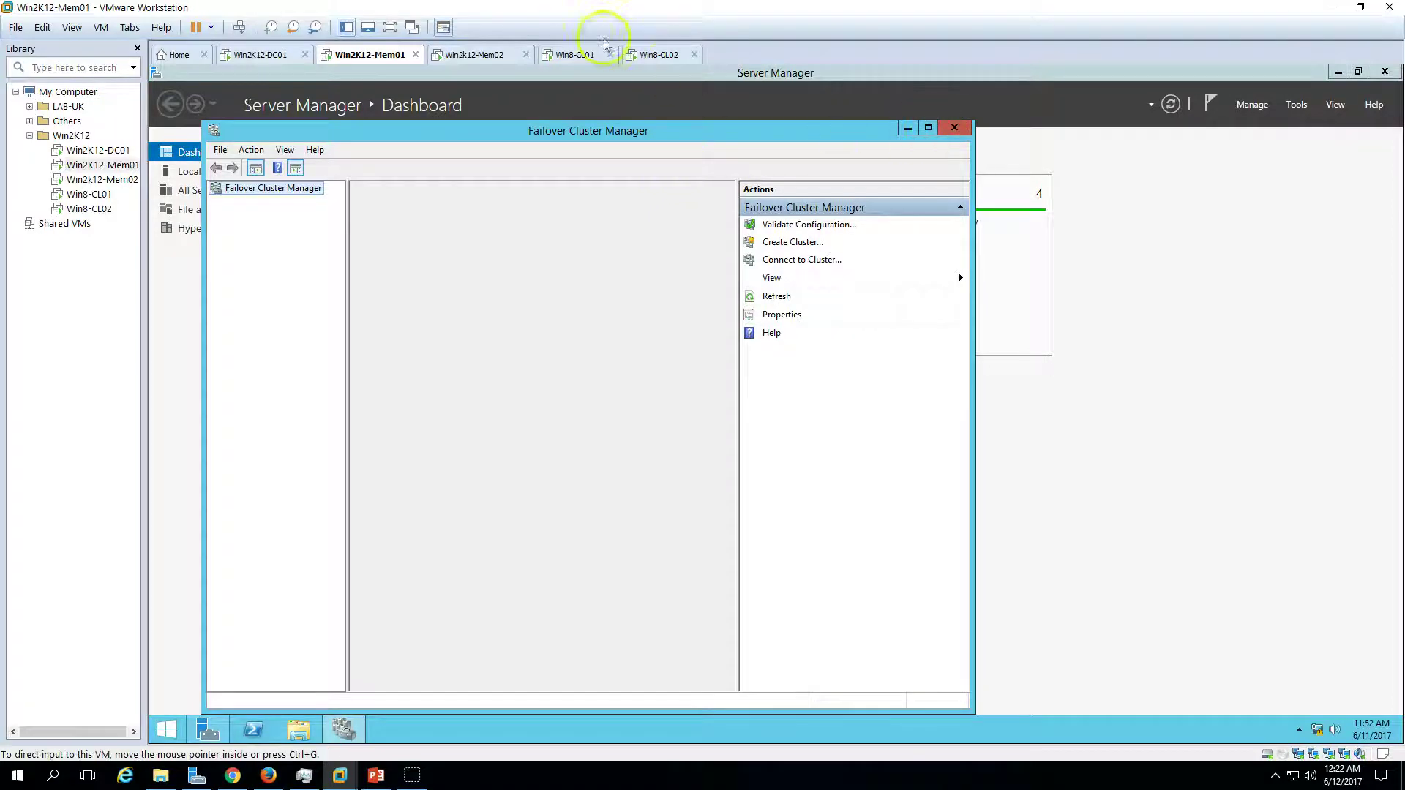
# - Expand WinCluster01's Roles and select FS-Cluster01, confirming Win2K12-Mem02 remains its owner
pyautogui.click(472, 57)
pyautogui.click(344, 55)
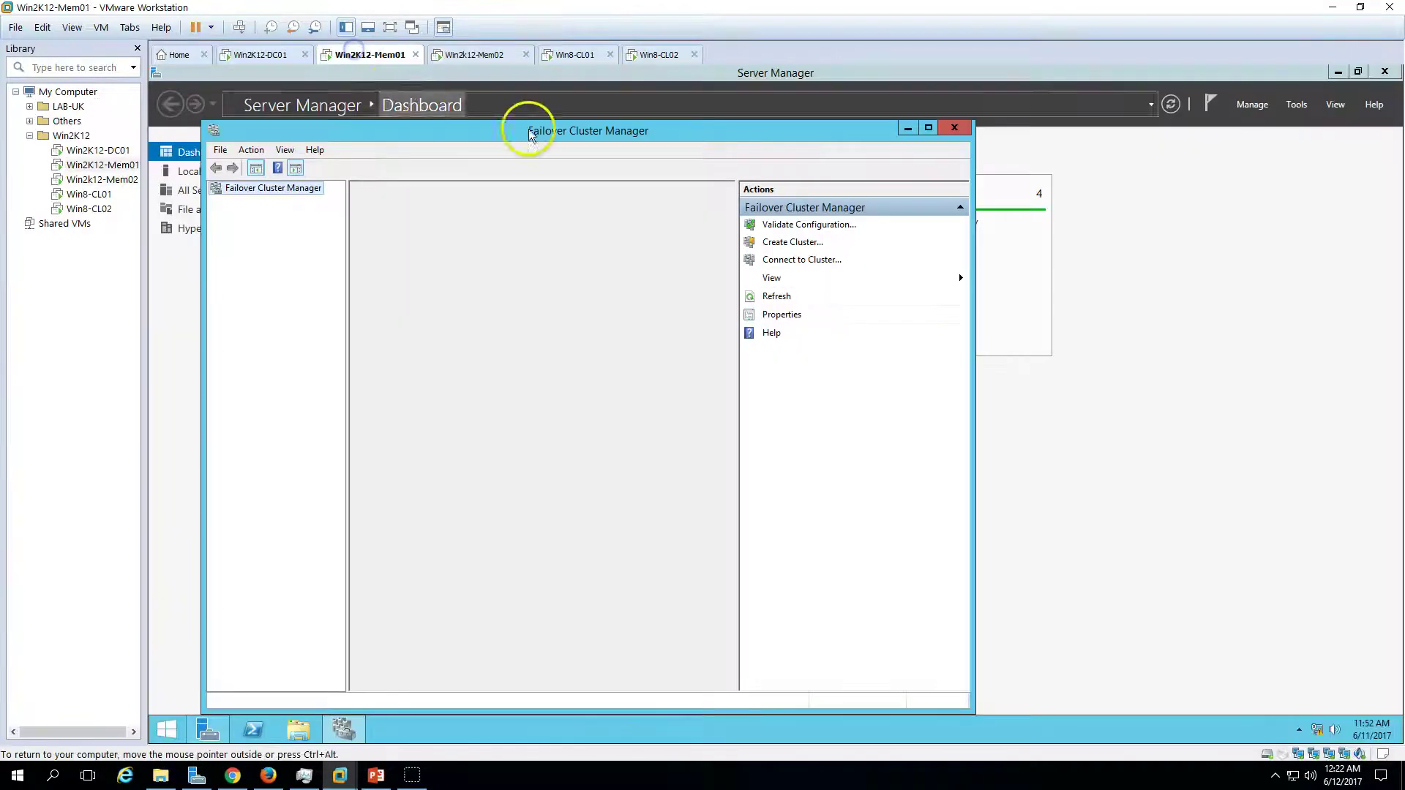
pyautogui.doubleClick(615, 130)
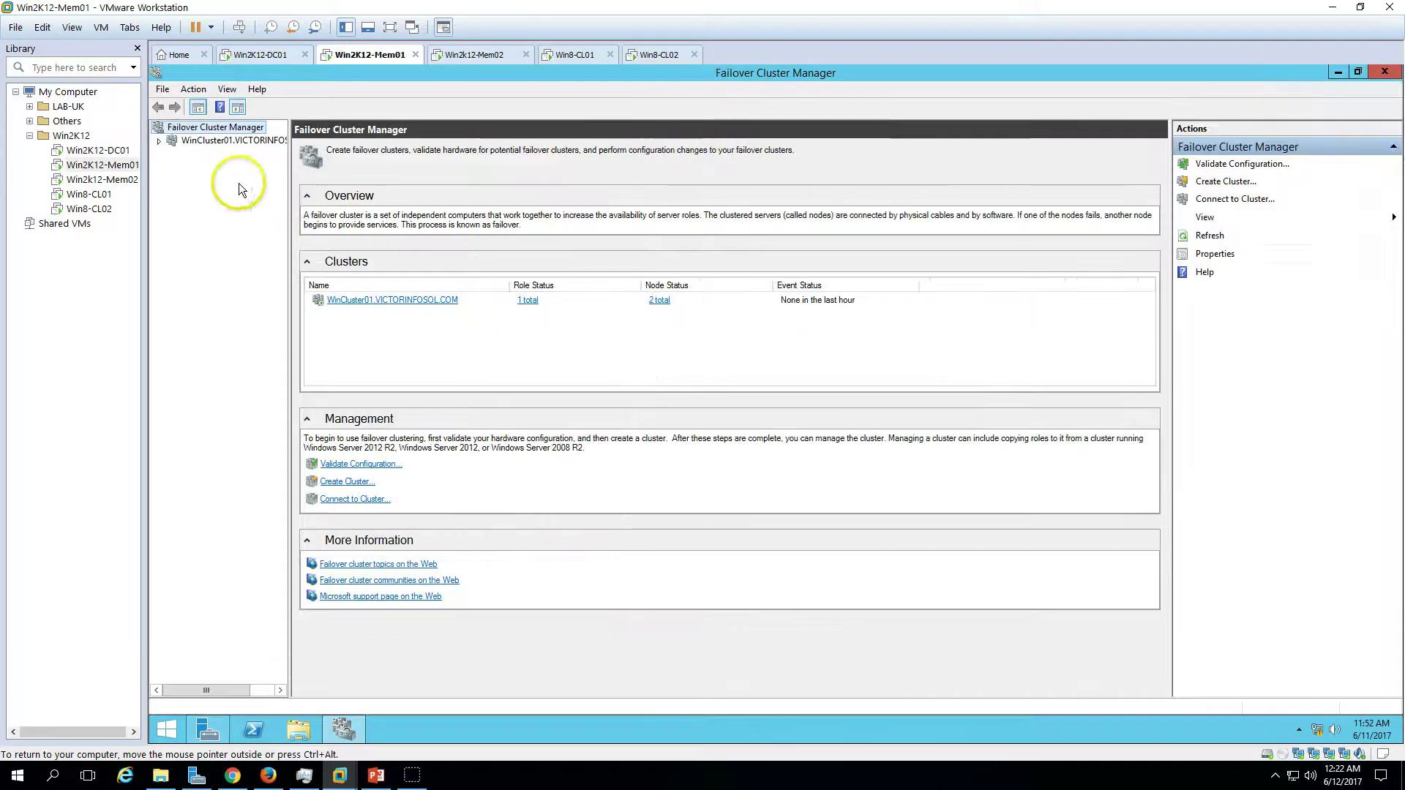
pyautogui.click(209, 142)
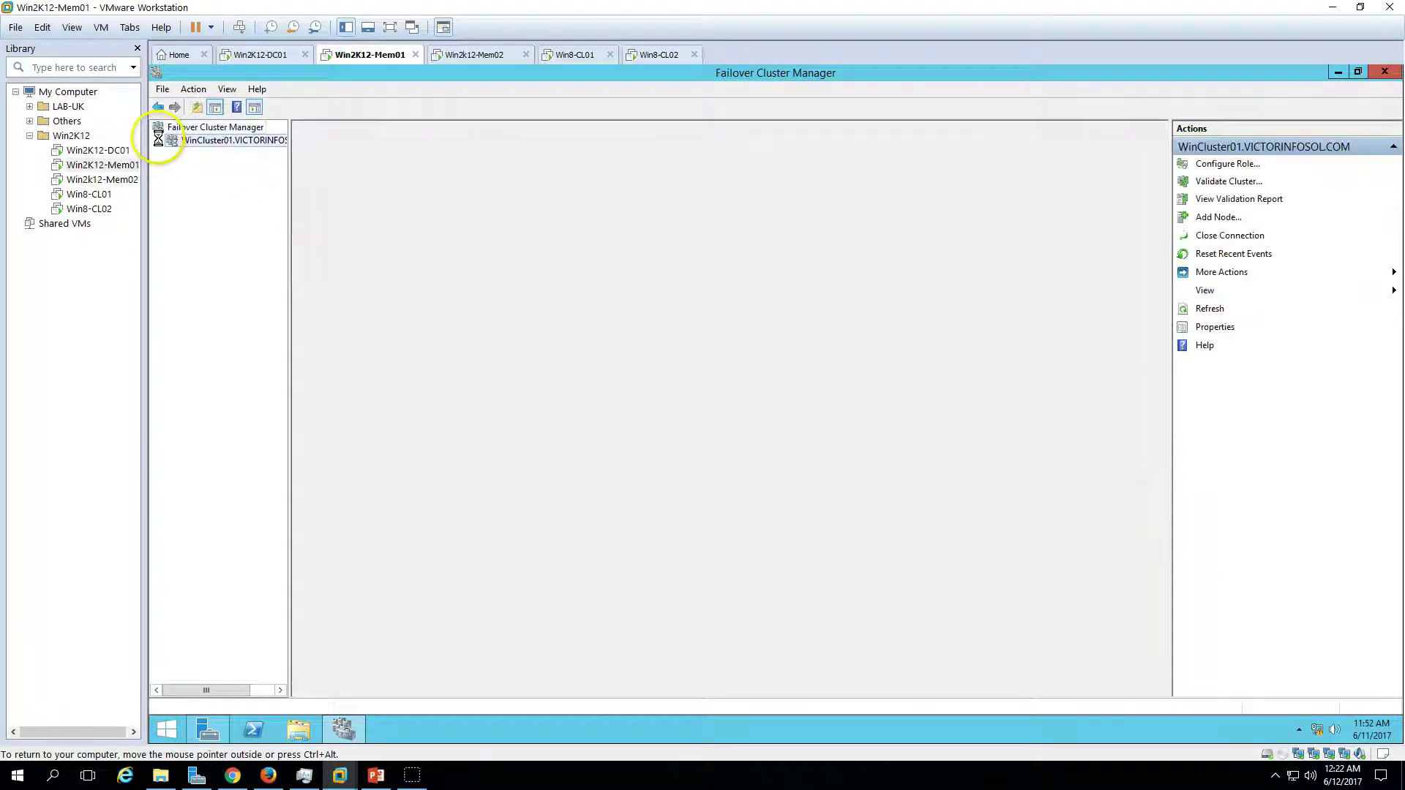
pyautogui.click(158, 141)
pyautogui.click(186, 154)
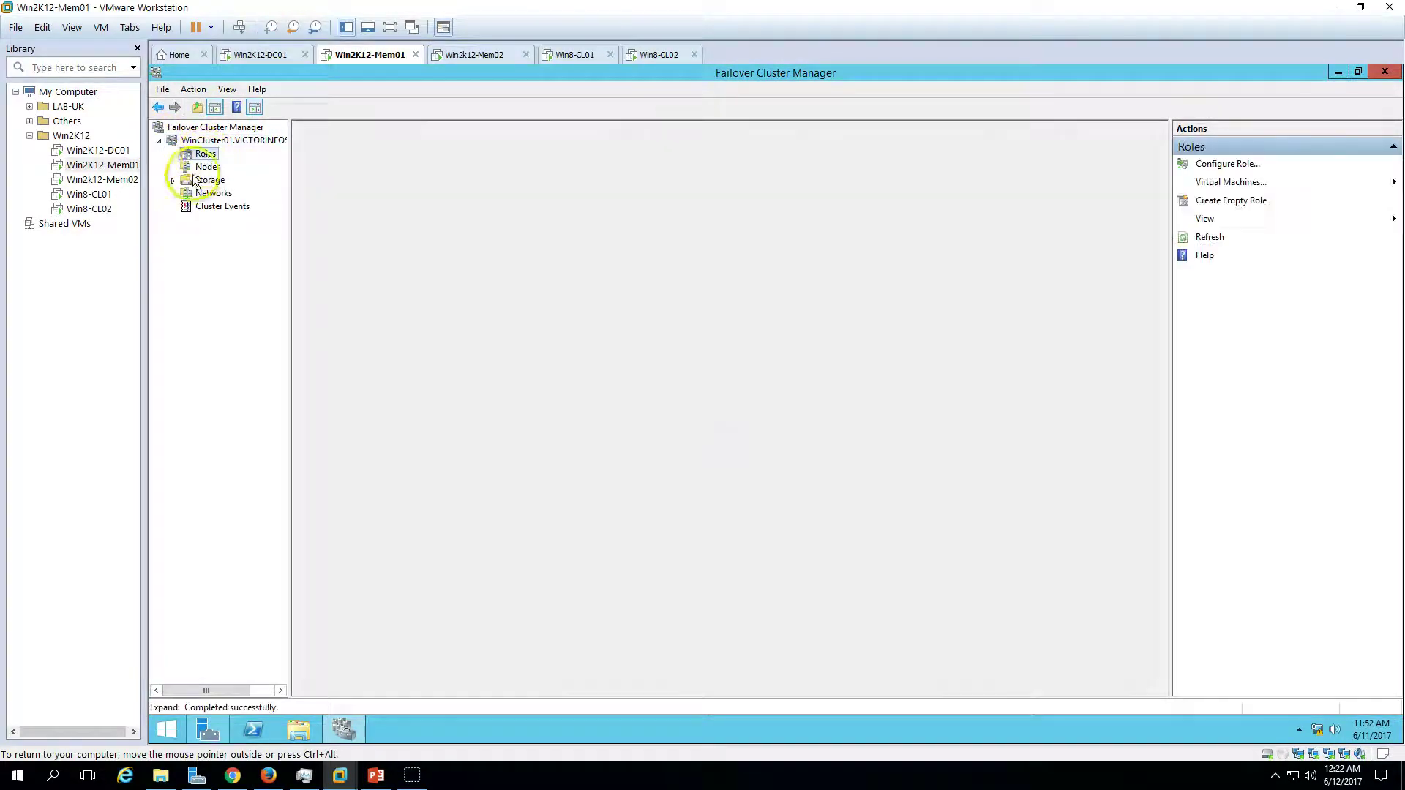
pyautogui.click(173, 180)
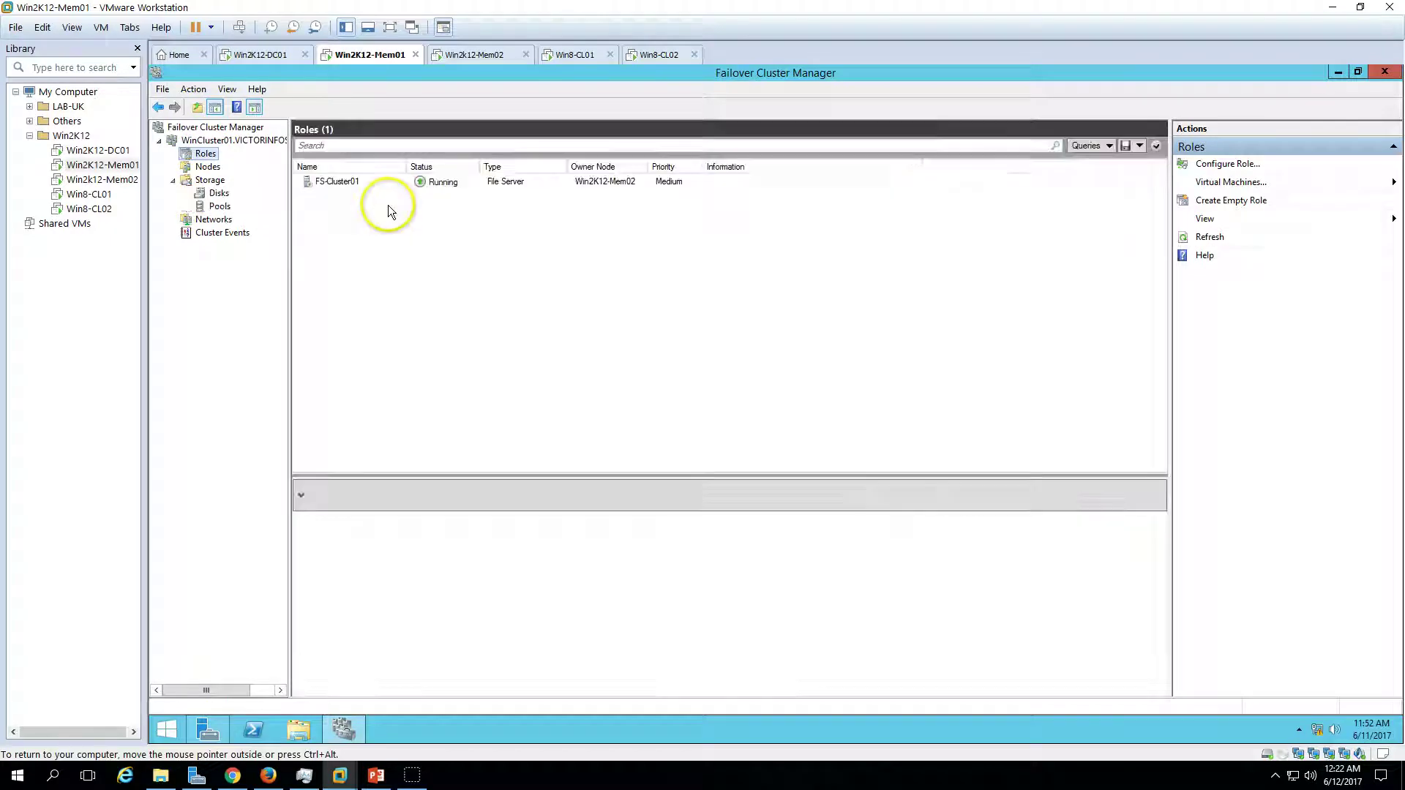
pyautogui.click(631, 183)
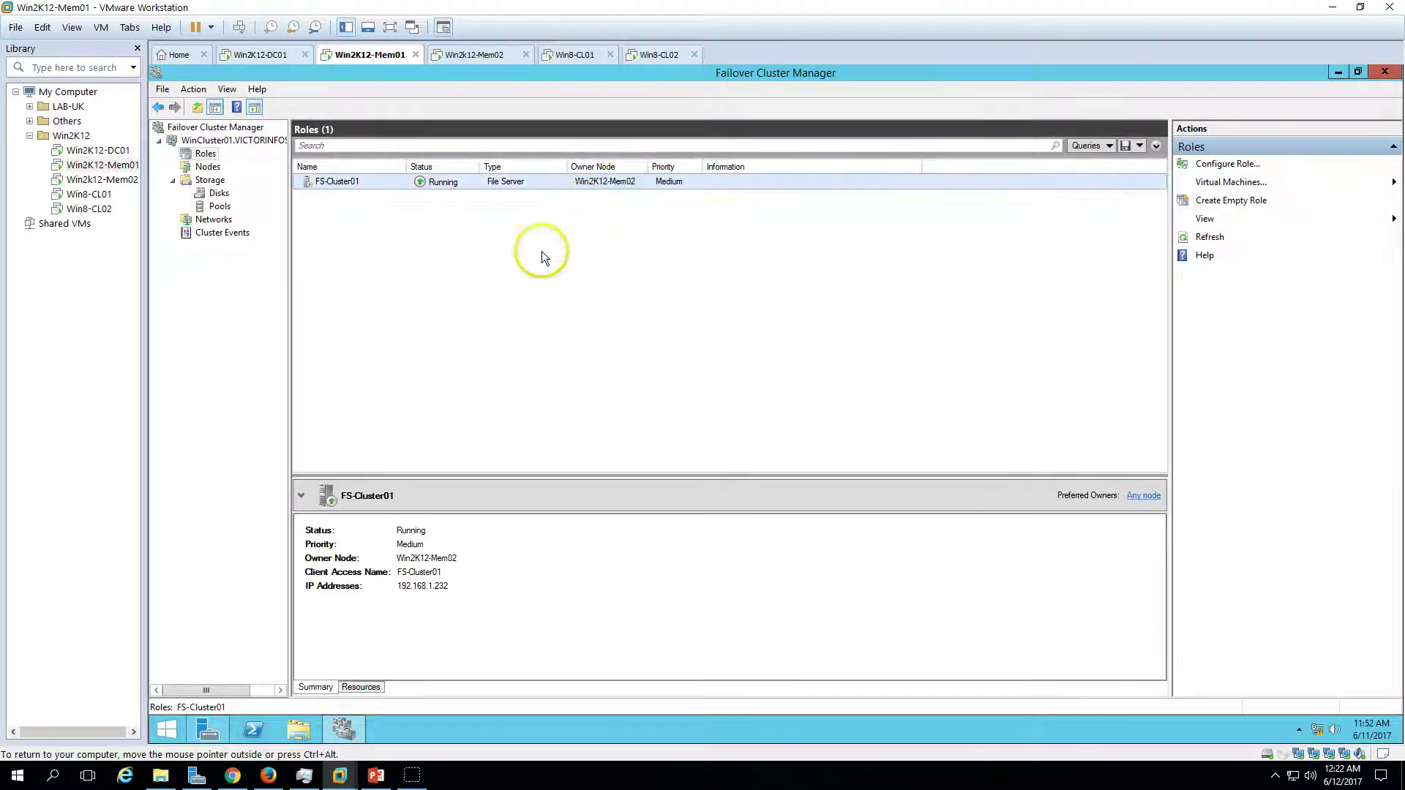
pyautogui.click(482, 56)
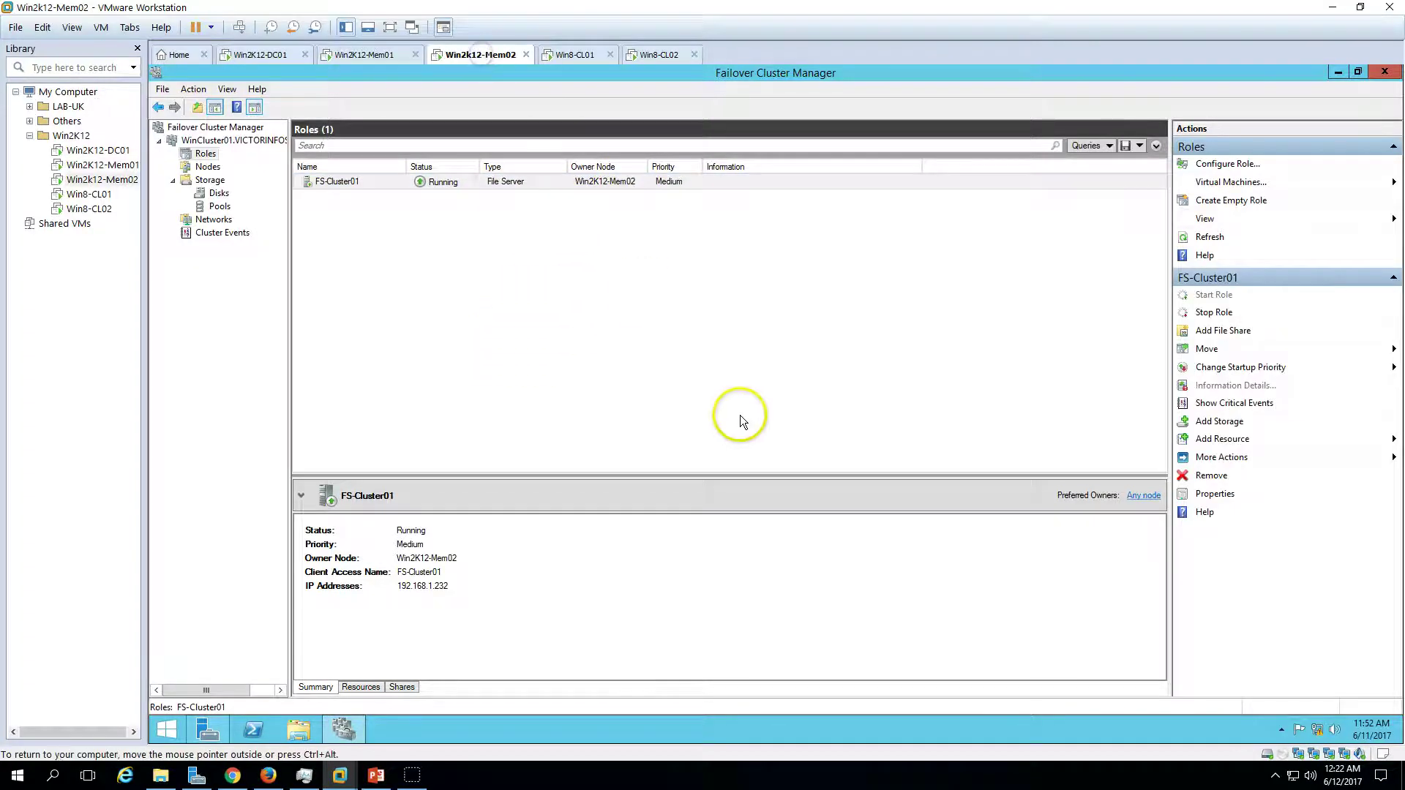
# - Close Failover Cluster Manager on Win2K12-Mem02 and shut that server down
pyautogui.click(1387, 74)
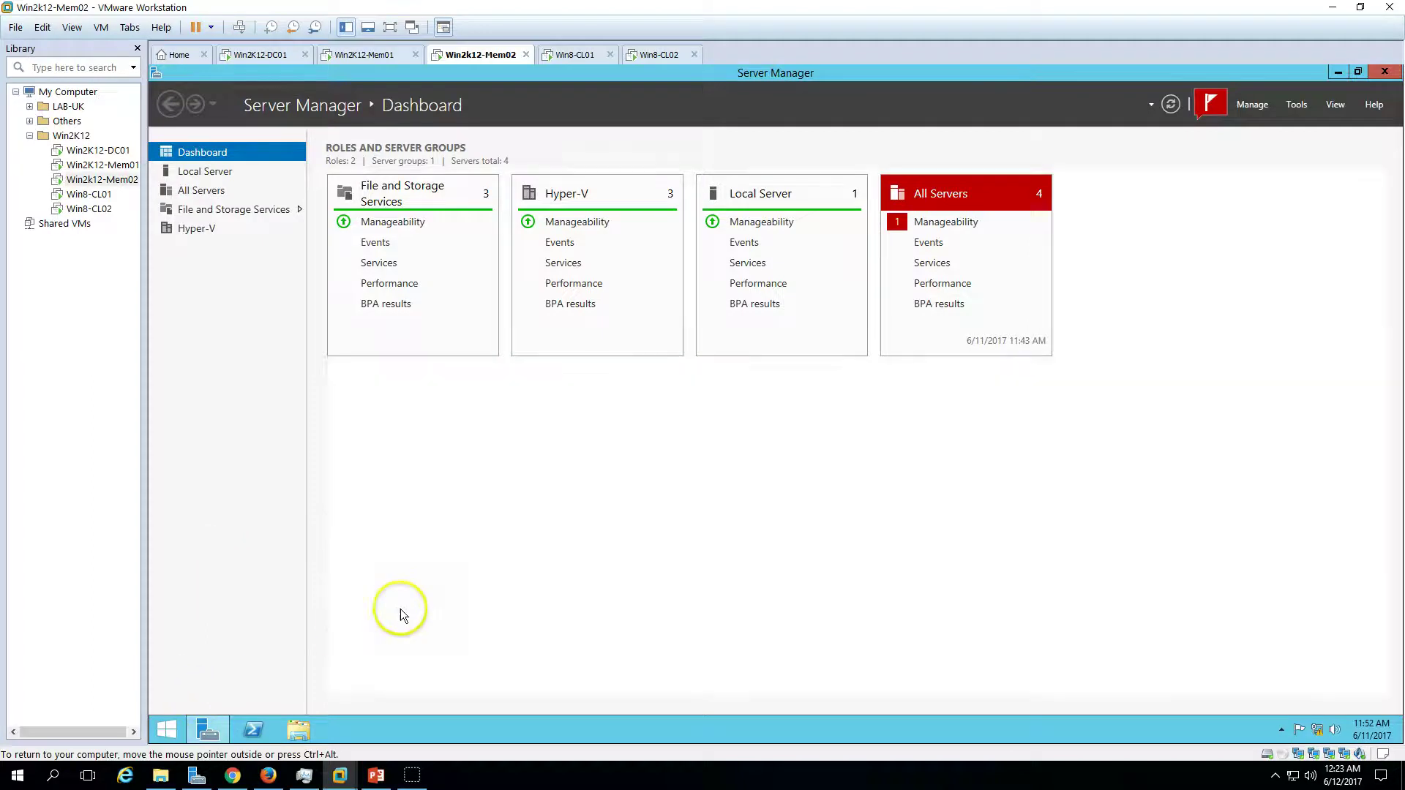
pyautogui.click(167, 729)
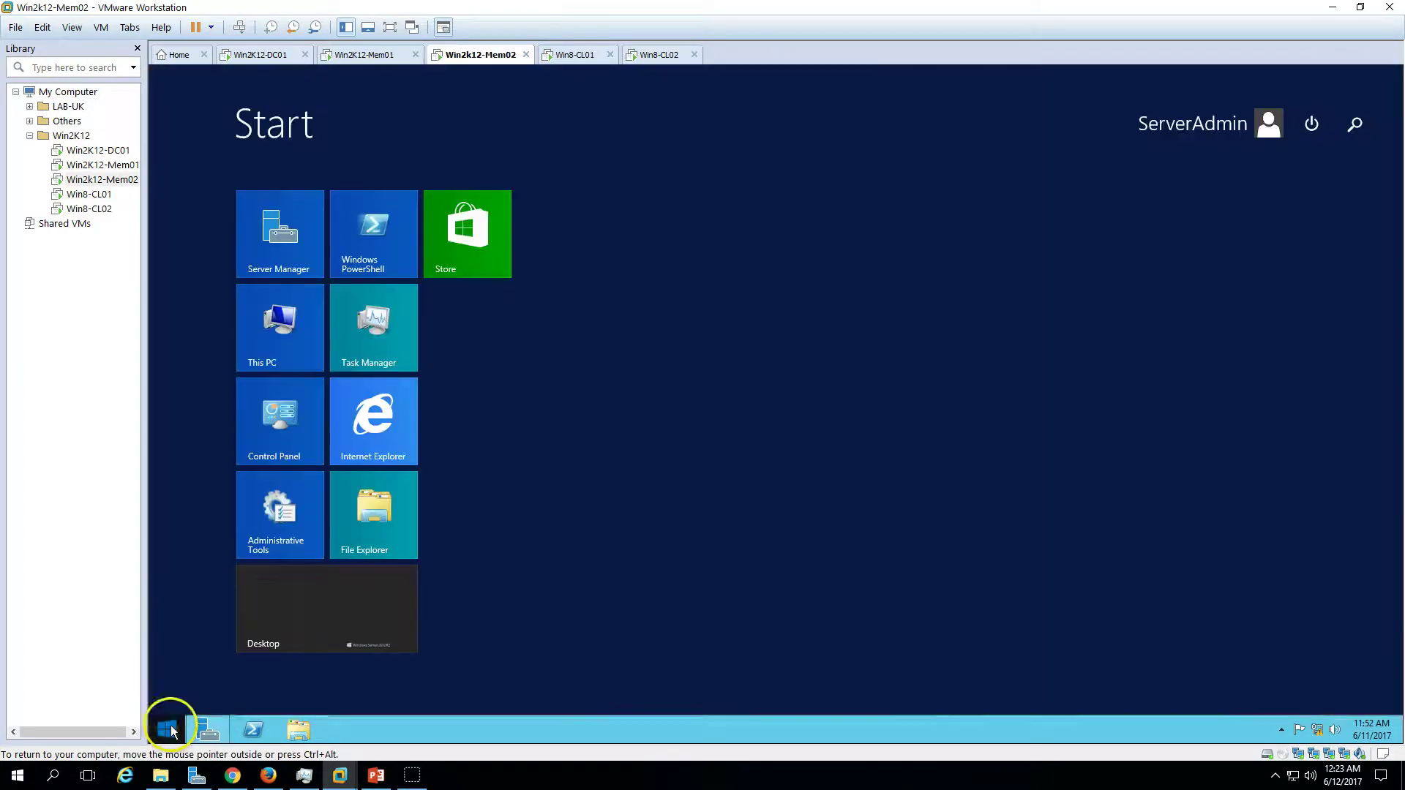
pyautogui.click(1313, 126)
pyautogui.click(1314, 163)
pyautogui.click(1352, 242)
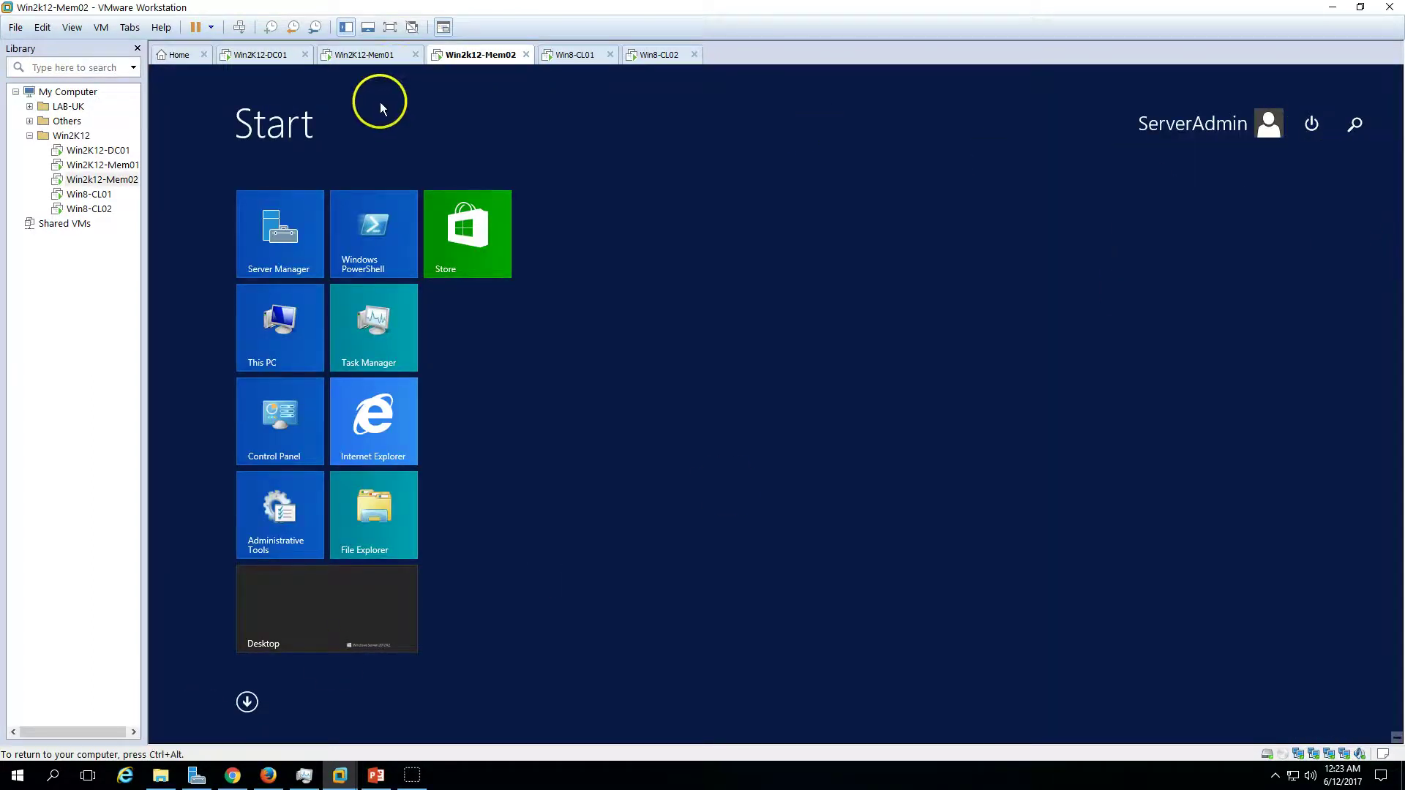
# - Confirm FS-Cluster01 runs on Win2K12-Mem01 and open the Public P: drive on Win8-CL01
pyautogui.click(388, 54)
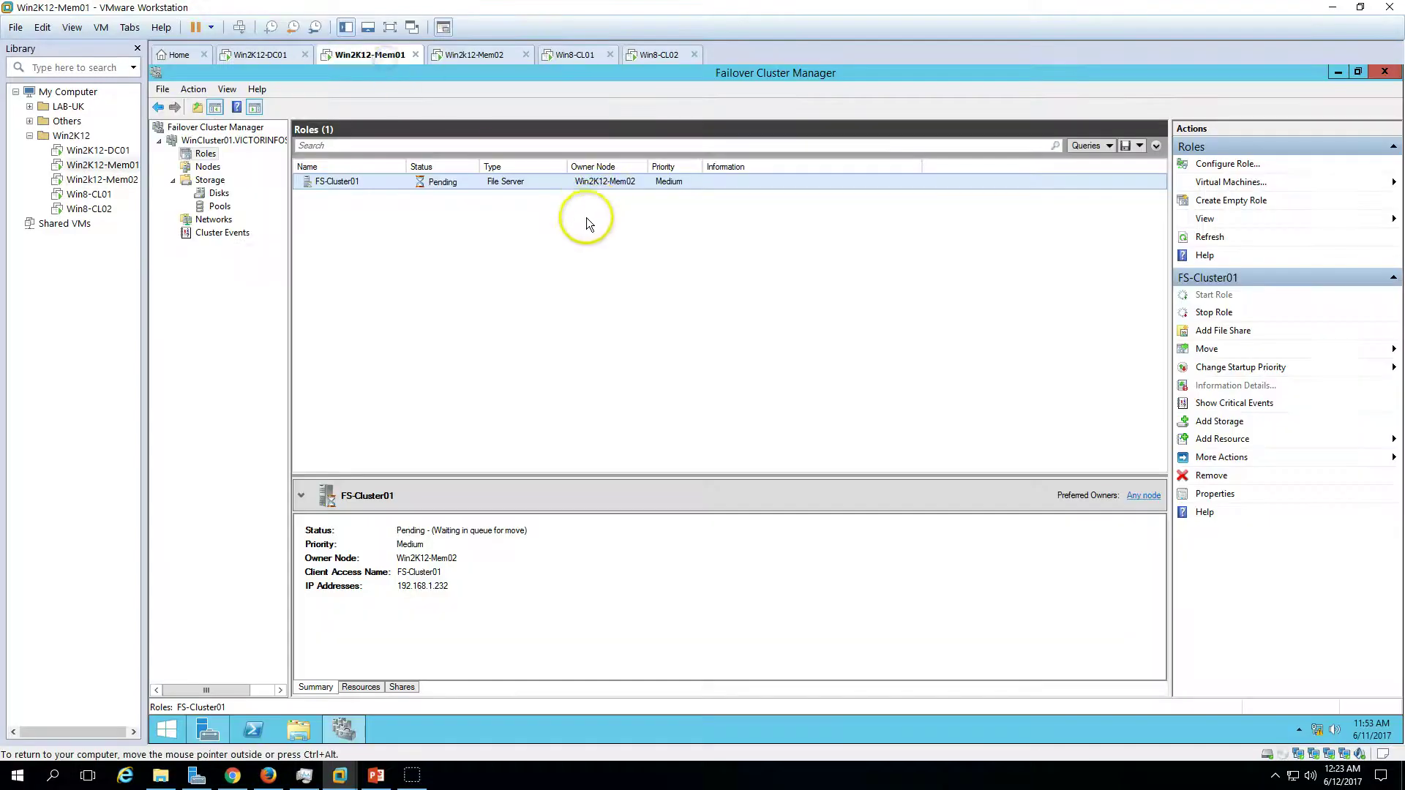
pyautogui.click(579, 54)
pyautogui.click(451, 333)
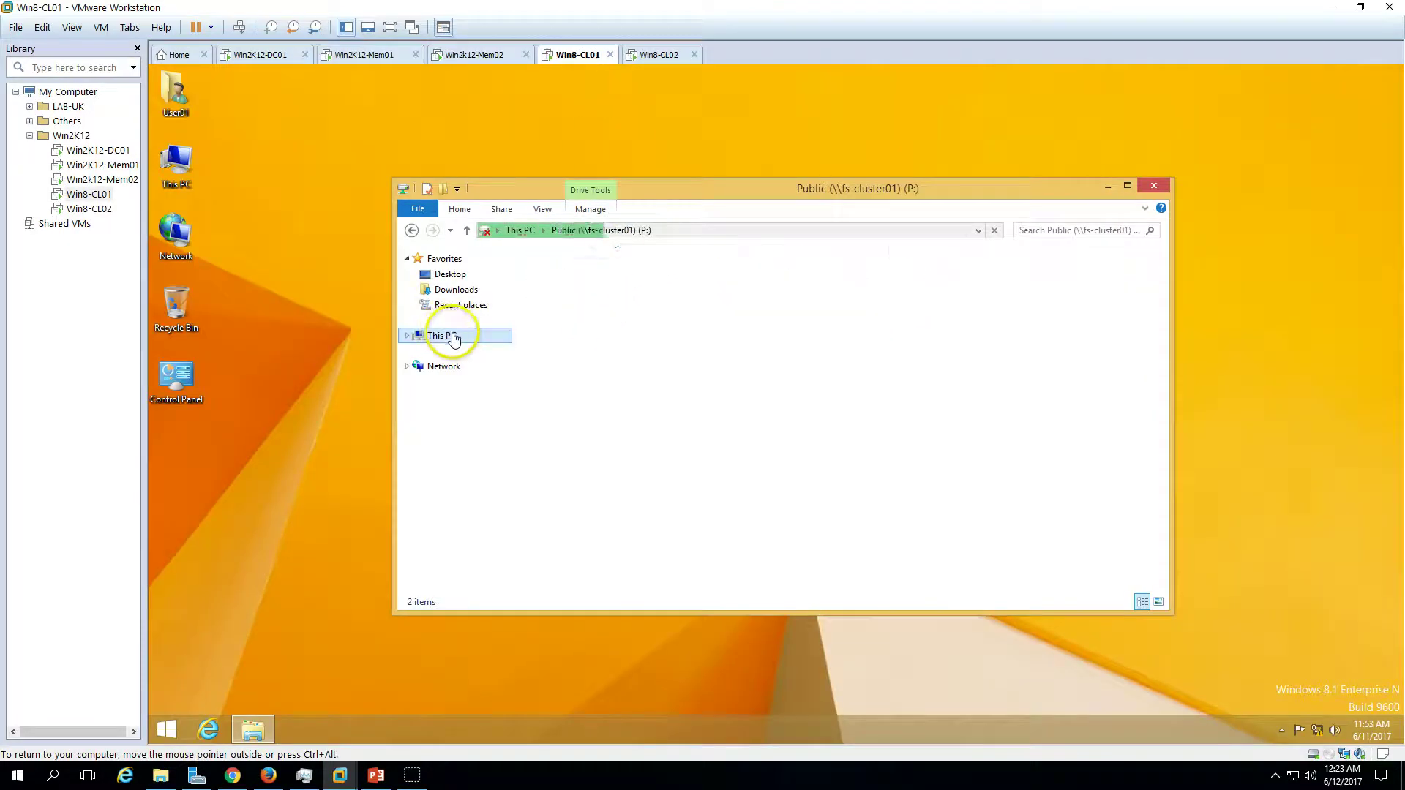
pyautogui.click(617, 457)
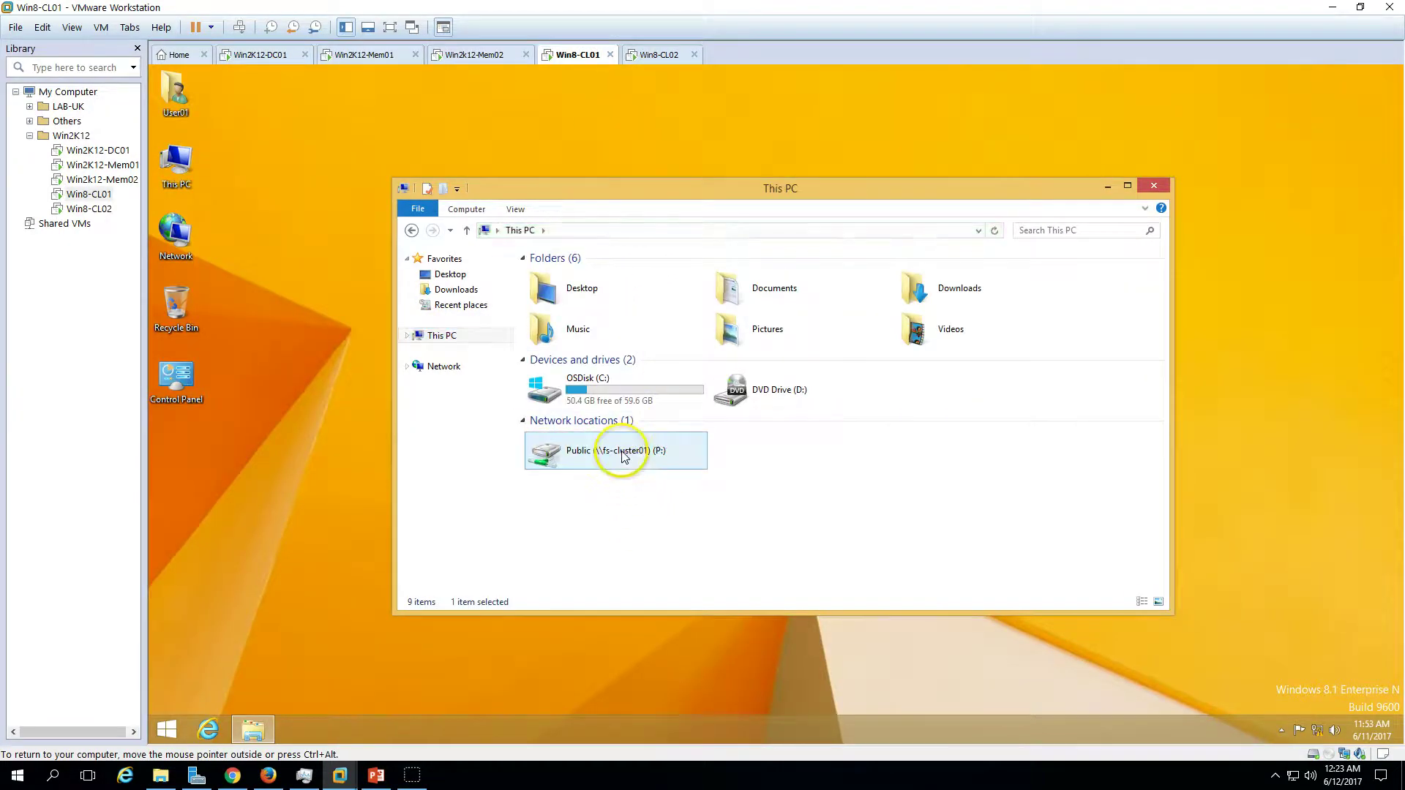
pyautogui.click(378, 57)
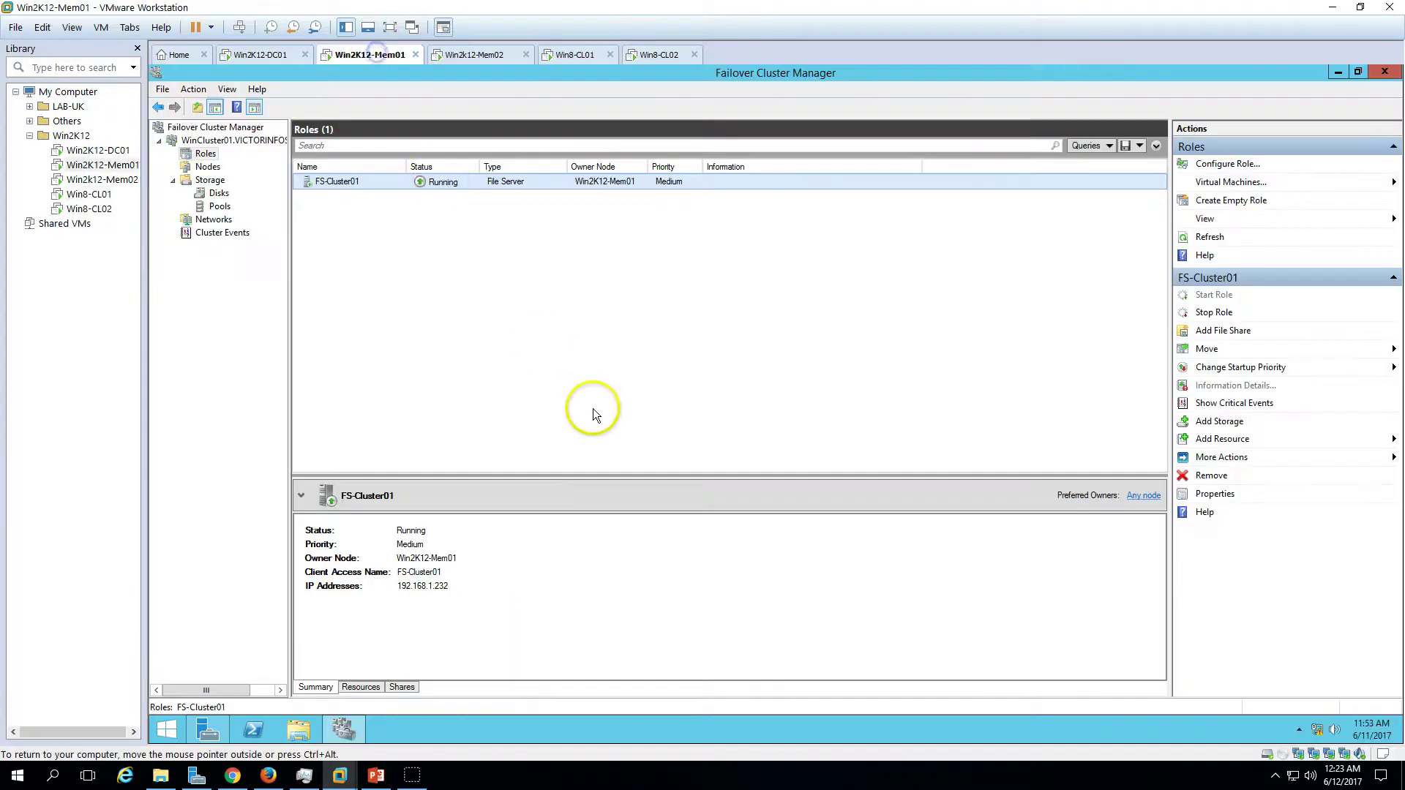
pyautogui.click(576, 59)
pyautogui.doubleClick(625, 446)
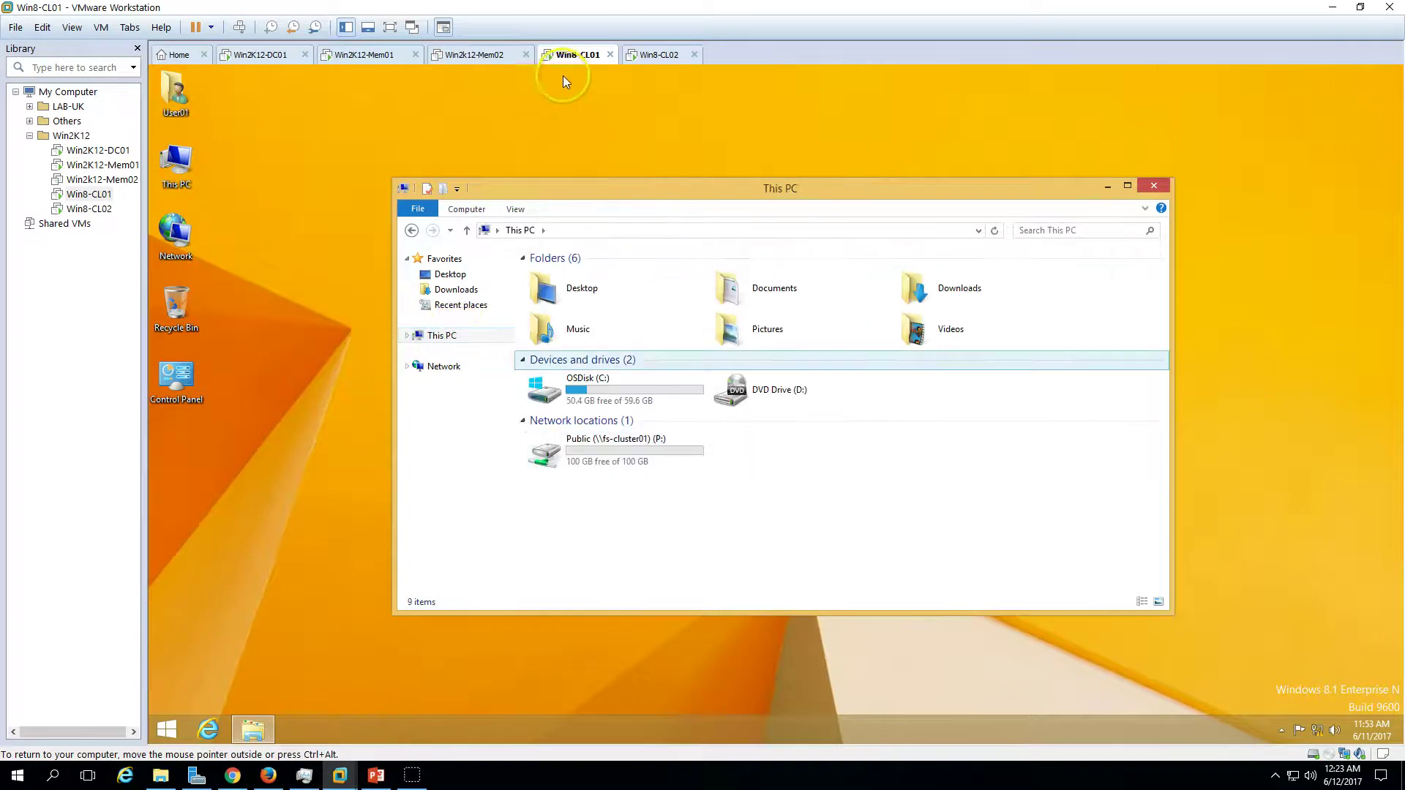
# - Power Win2k12-Mem02 back on and recheck the cluster and the P: drive on both clients
pyautogui.click(462, 56)
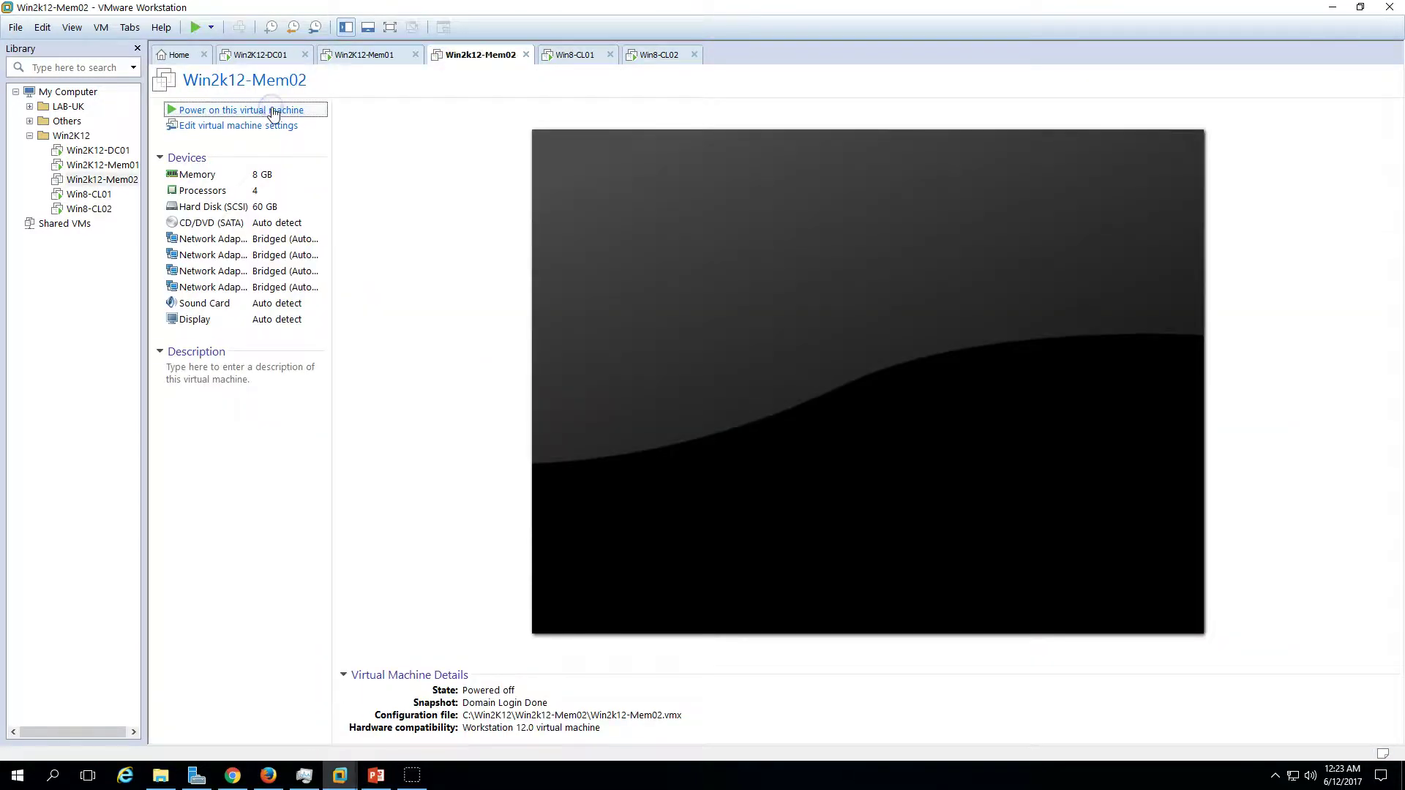
pyautogui.click(273, 110)
pyautogui.click(404, 56)
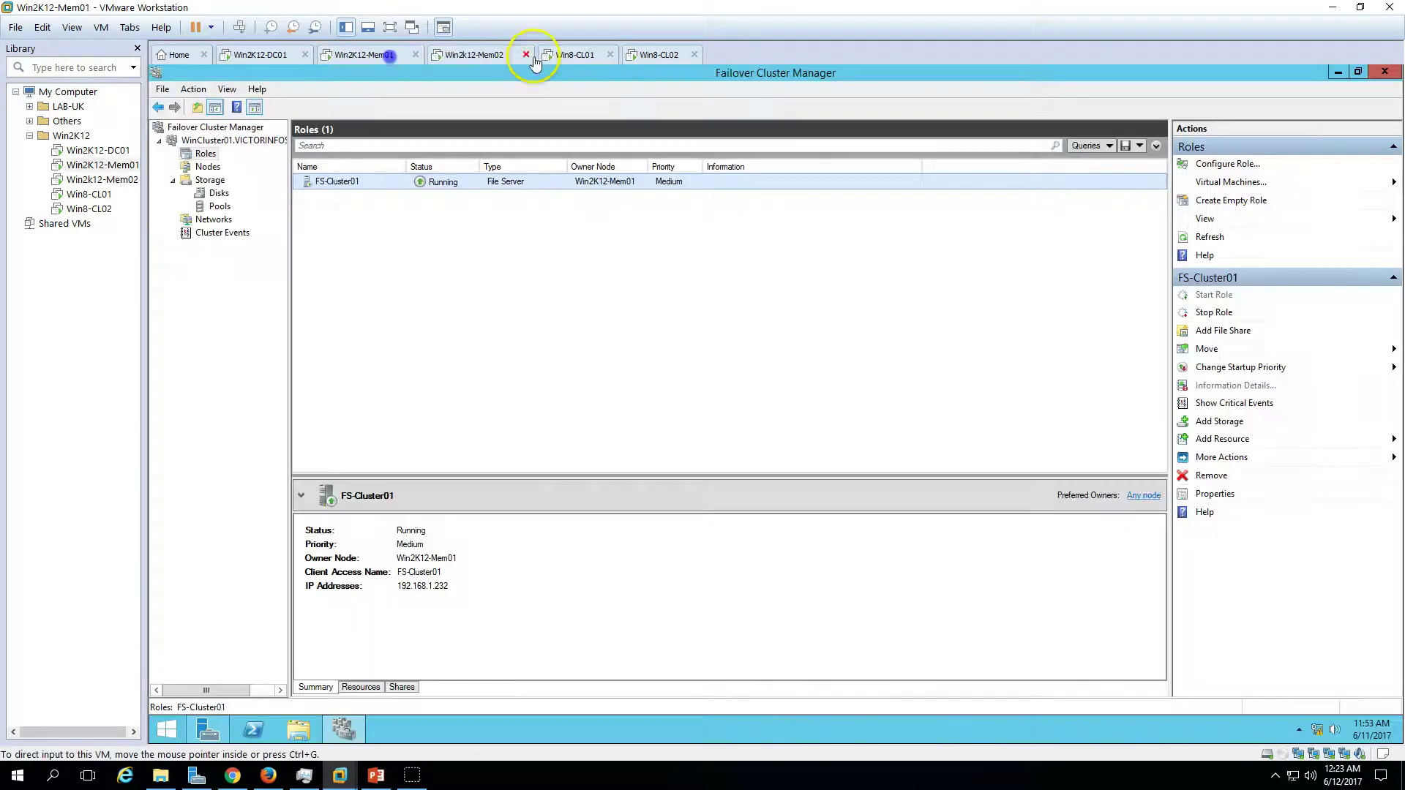
pyautogui.click(578, 56)
pyautogui.click(394, 58)
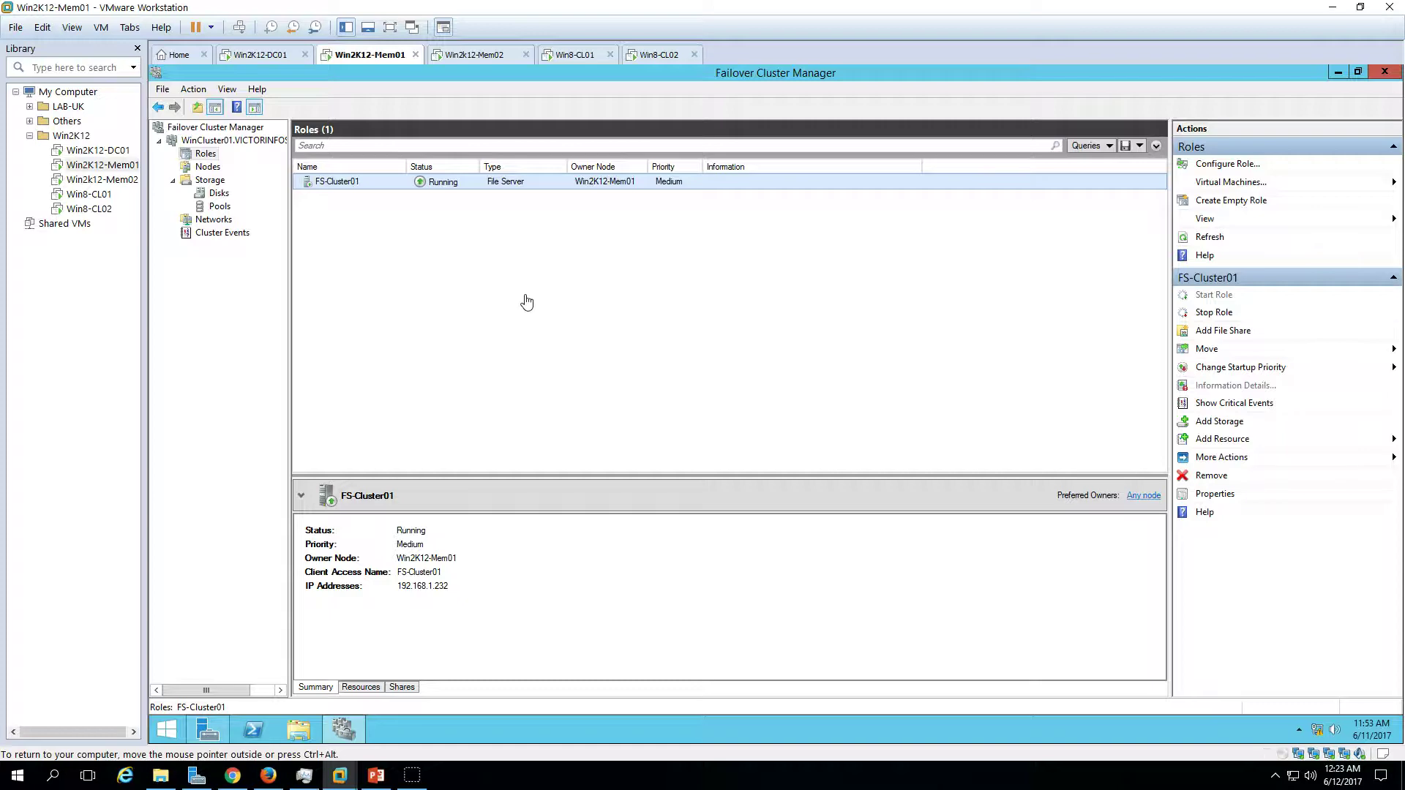
pyautogui.click(576, 55)
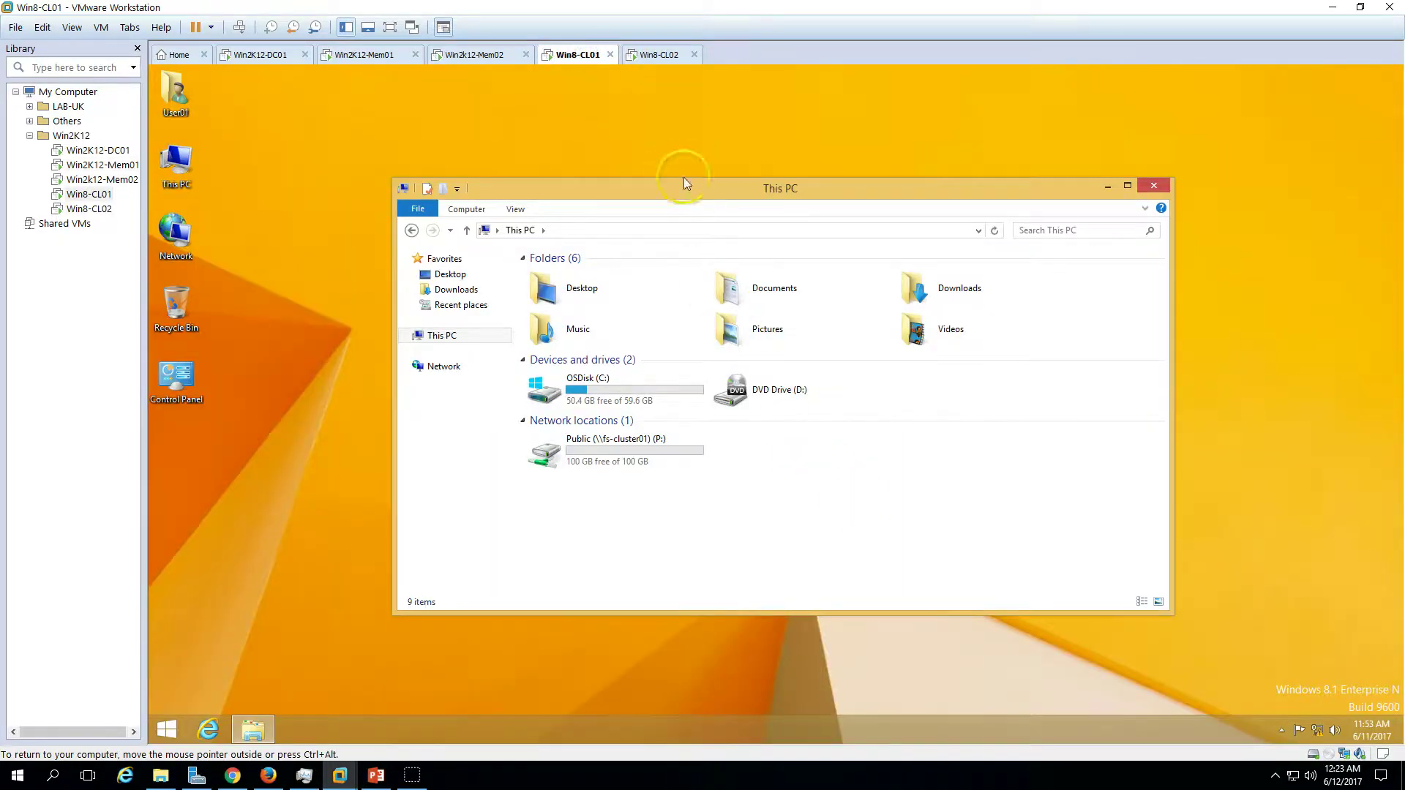
pyautogui.click(650, 54)
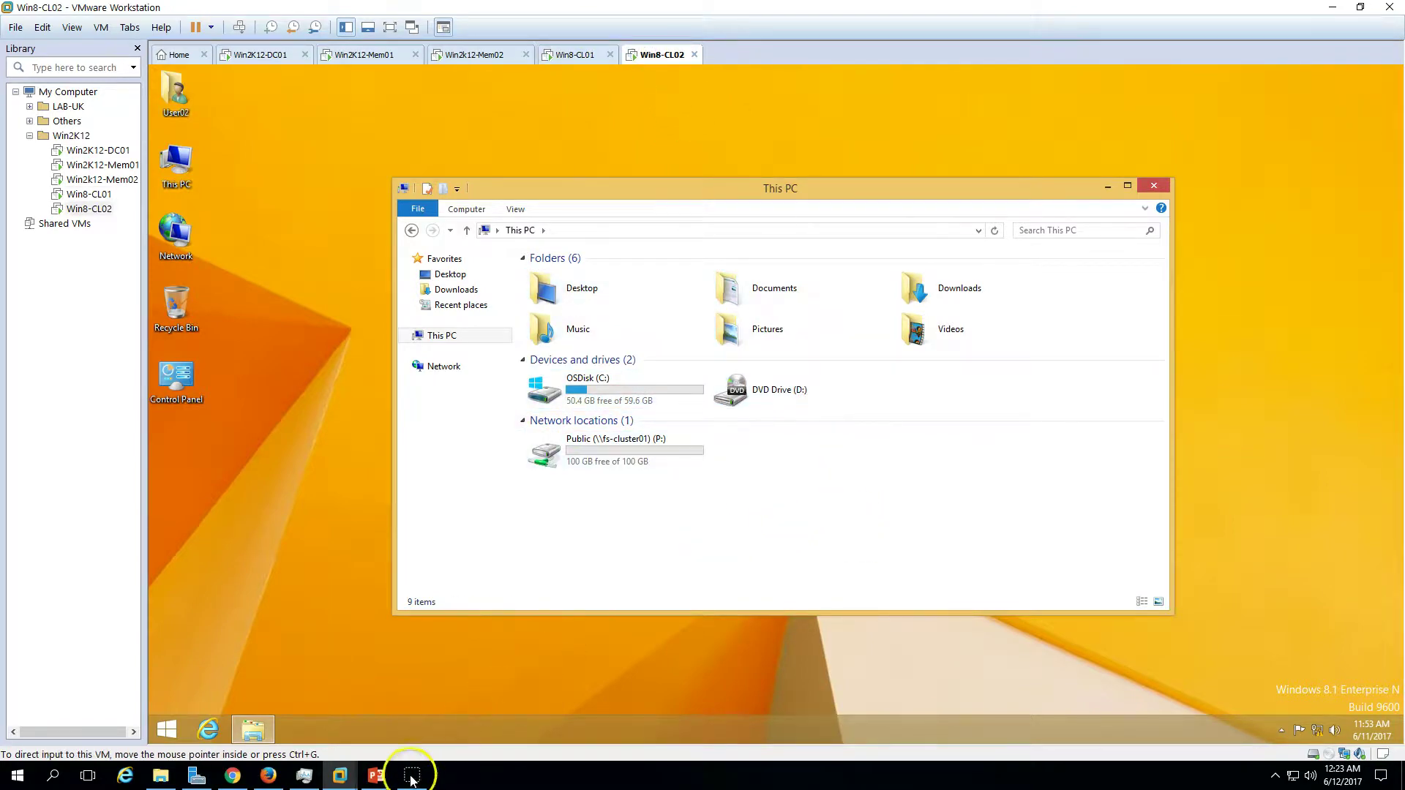
pyautogui.click(376, 775)
# - Return to the title slide, then advance through all five slides to the thank-you slide
pyautogui.click(1227, 753)
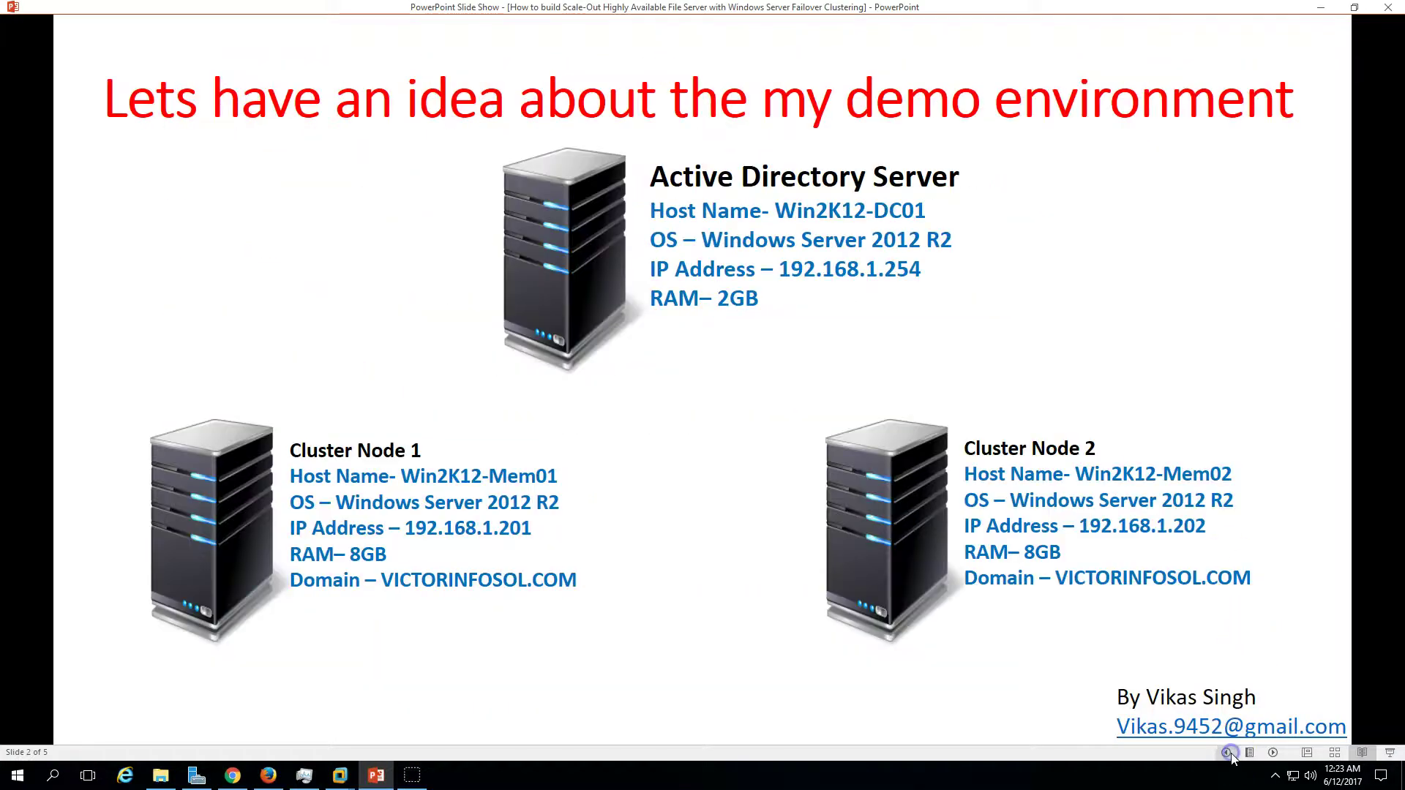
pyautogui.click(1228, 754)
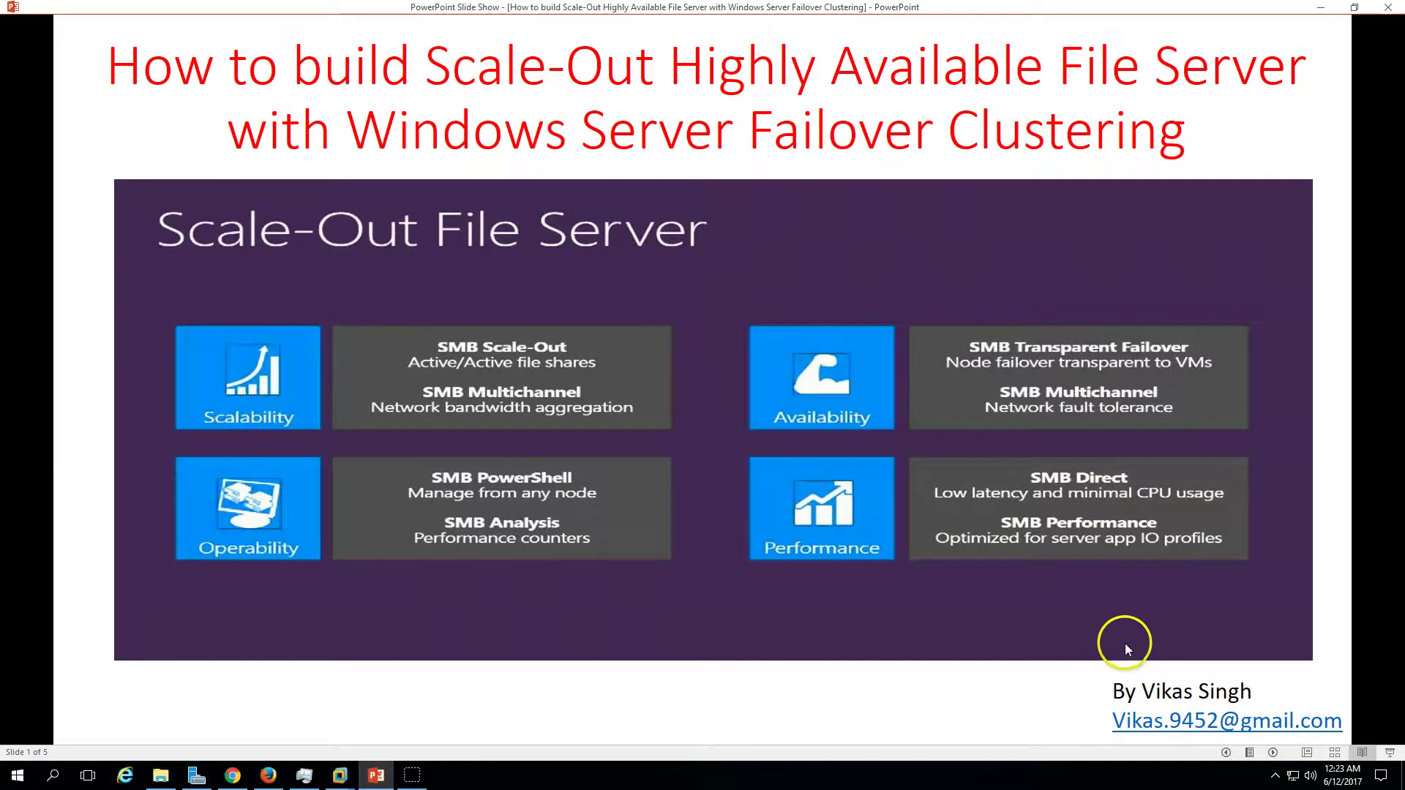
pyautogui.click(1273, 753)
pyautogui.click(1274, 752)
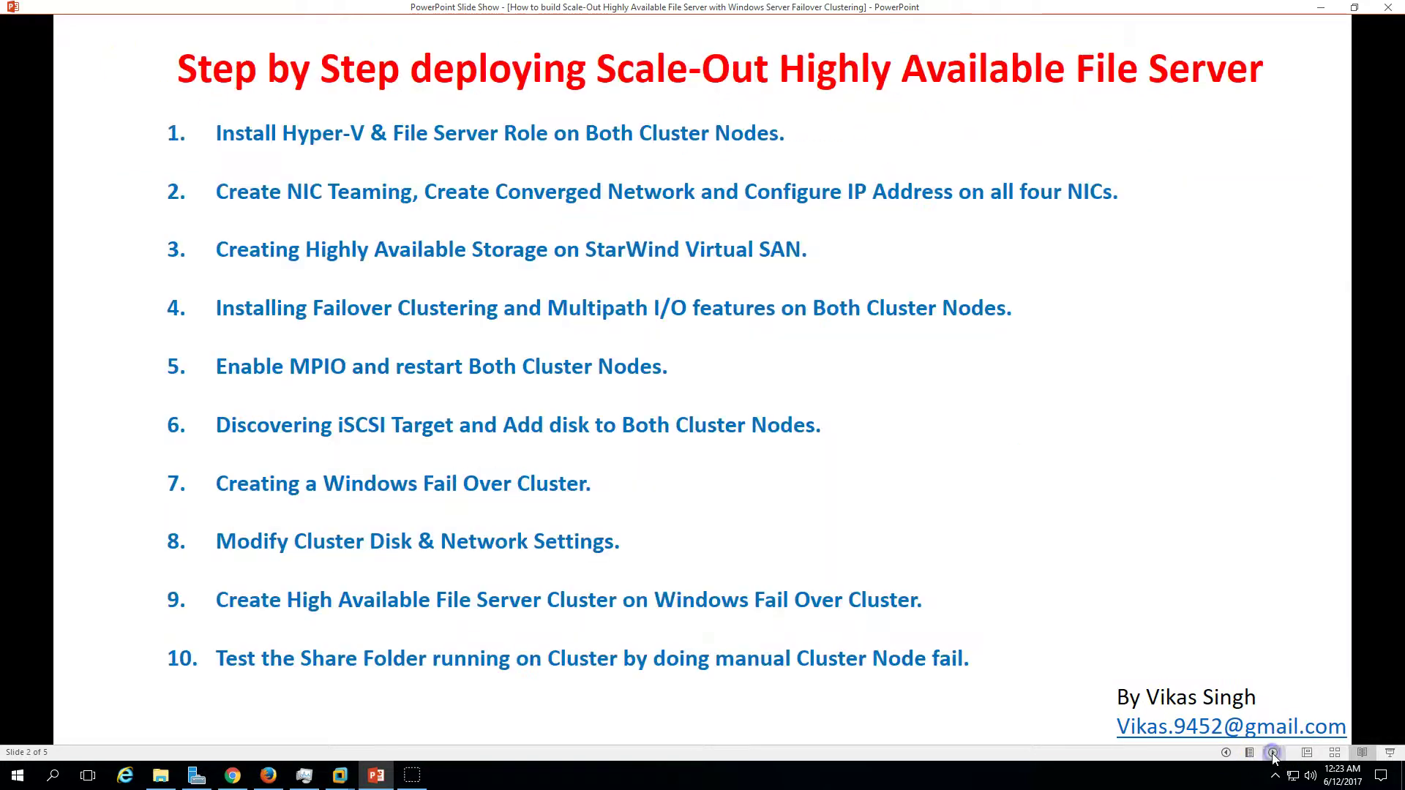
pyautogui.click(1273, 752)
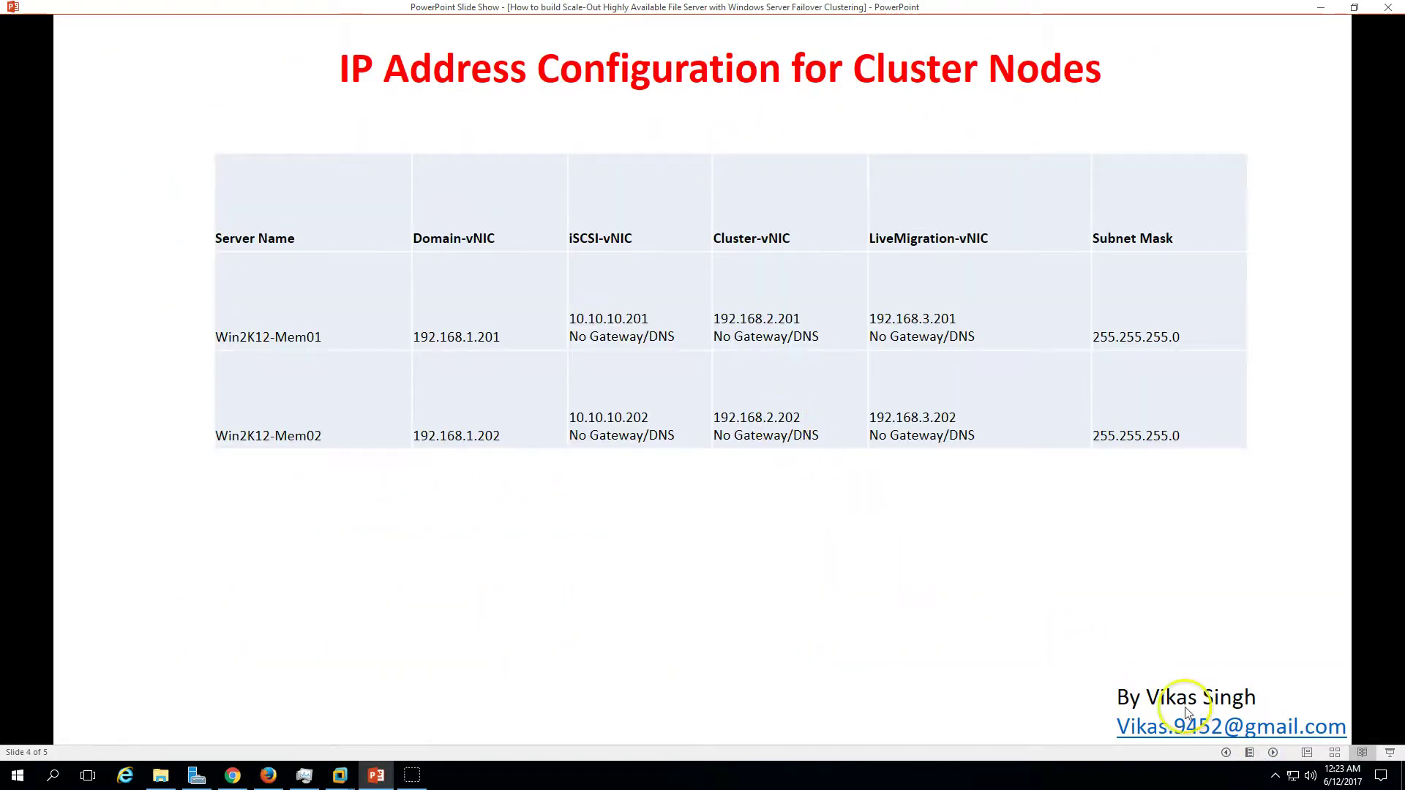
pyautogui.click(1273, 752)
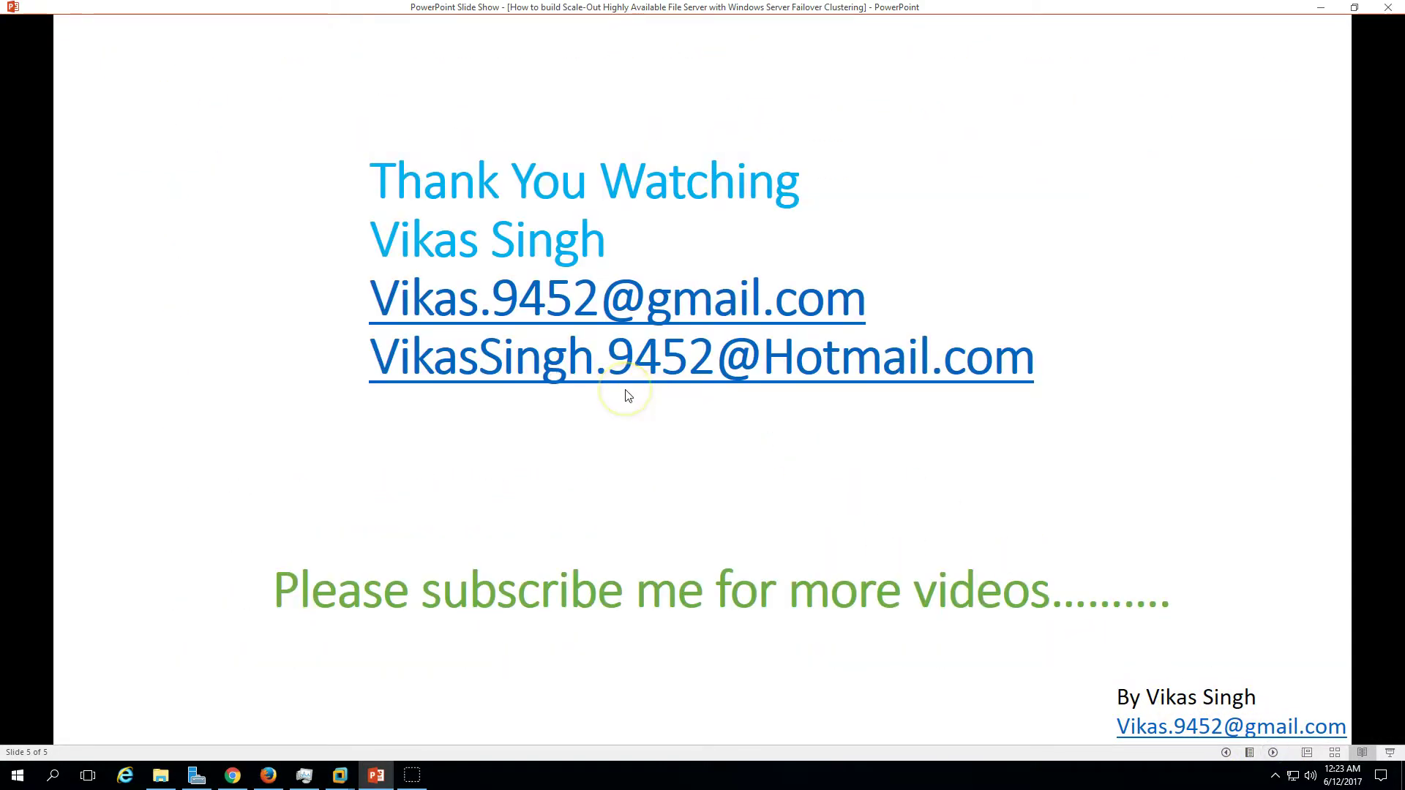